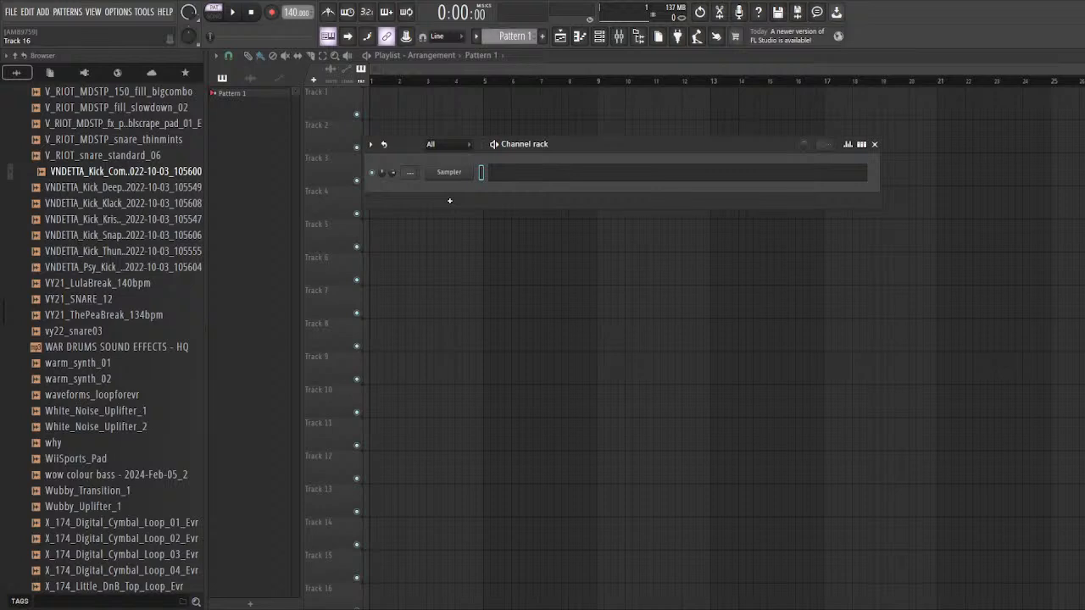
Step: Open the Disentangle.flp project, clear the plugin windows and switch the playlist to the arrangement named Arrangement
left_click(73, 241)
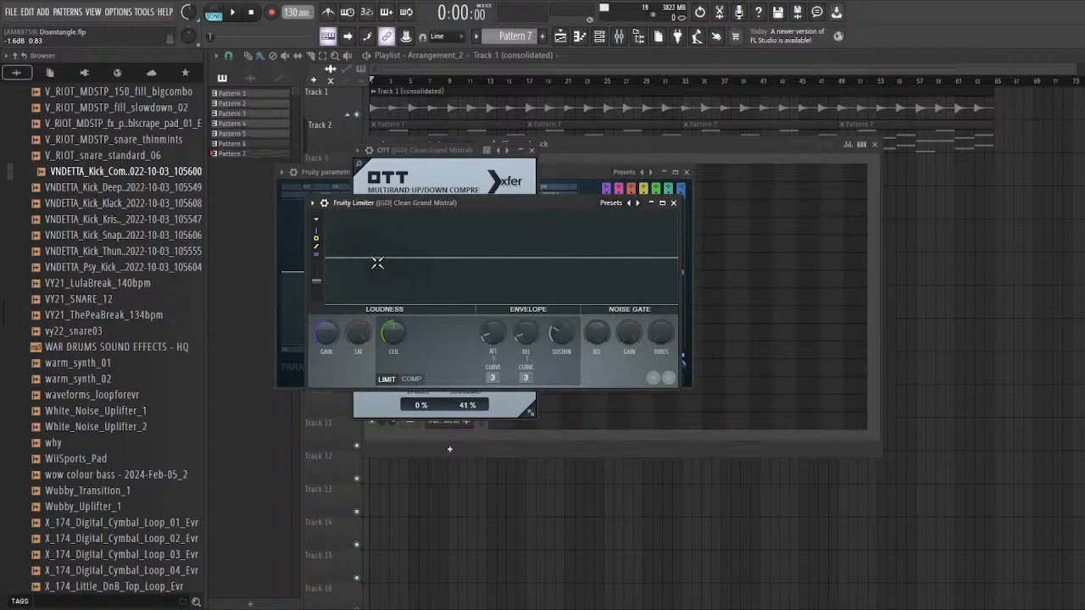
right_click(986, 252)
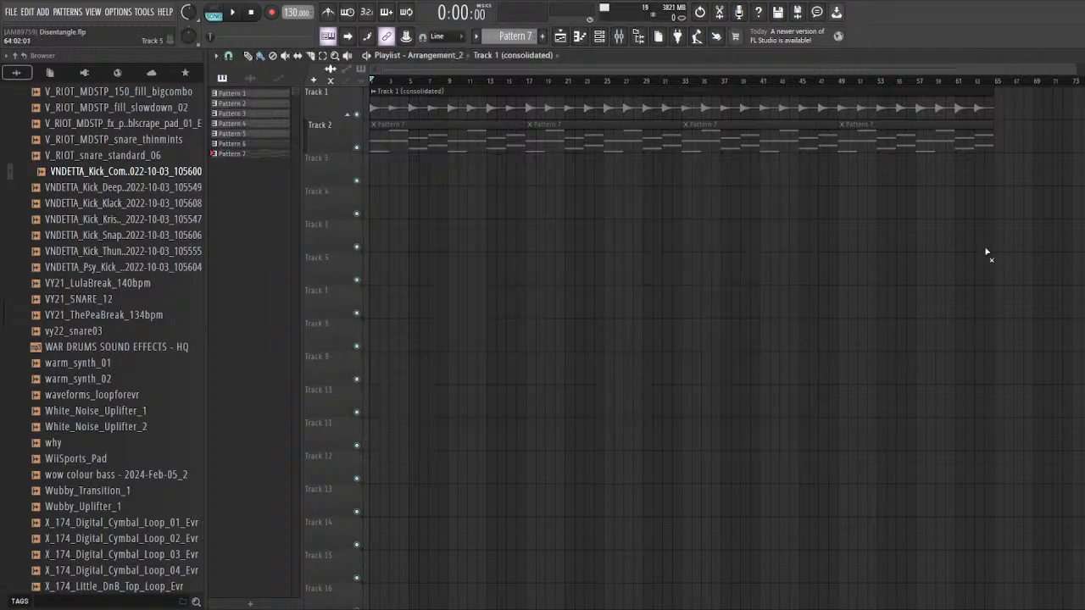
scroll(479, 75, "down", 3)
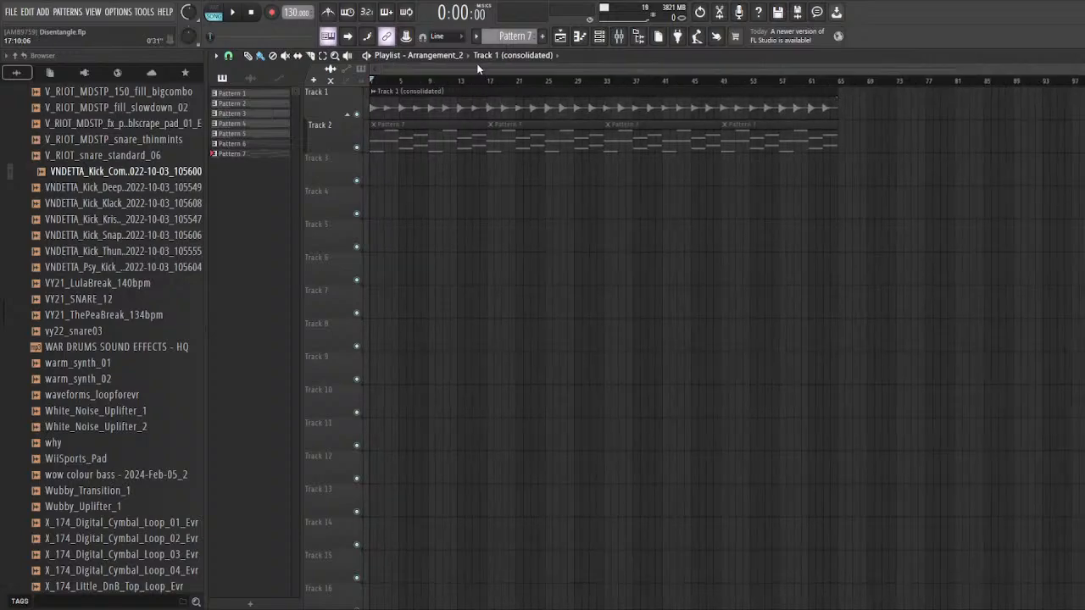
scroll(444, 57, "up", 1)
scroll(447, 70, "down", 3)
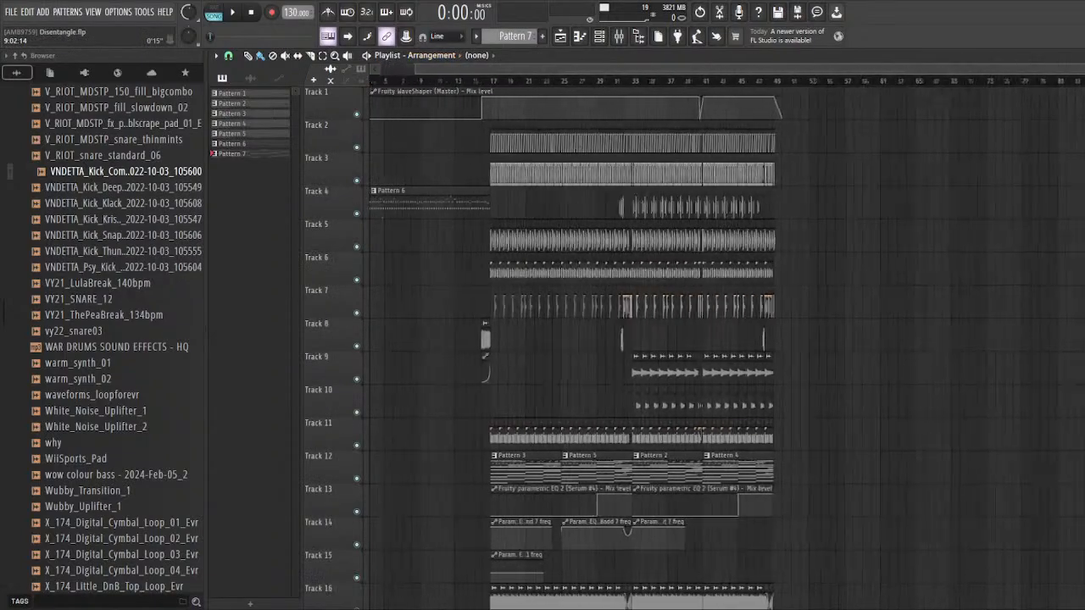
Step: Look over the full arrangement in the playlist, from Track 1 down to Track 16 and around bar 17
scroll(495, 282, "up", 3)
scroll(495, 281, "down", 1)
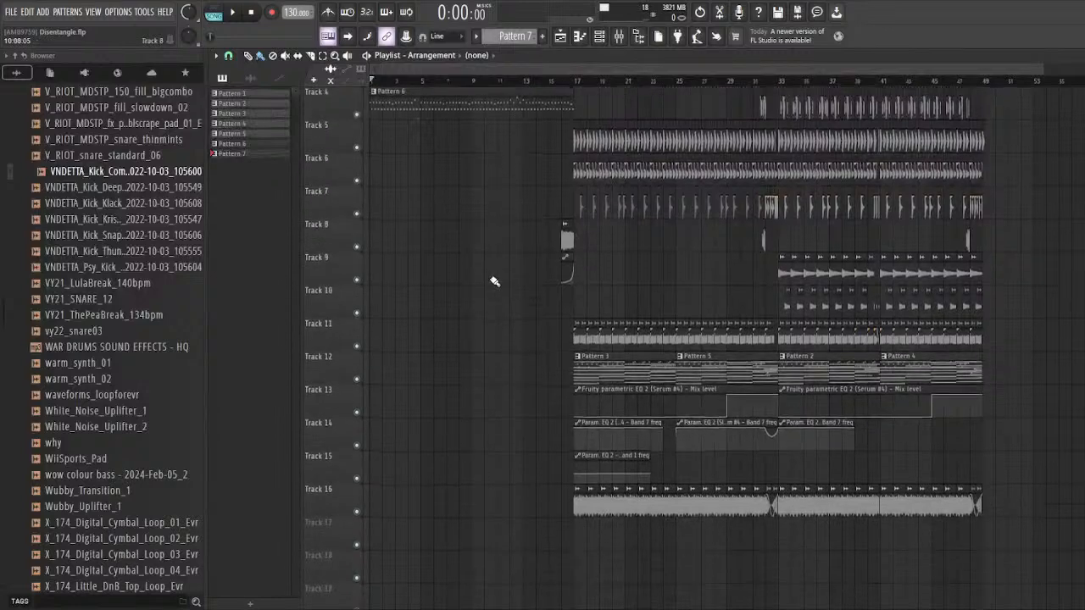
scroll(495, 281, "up", 3)
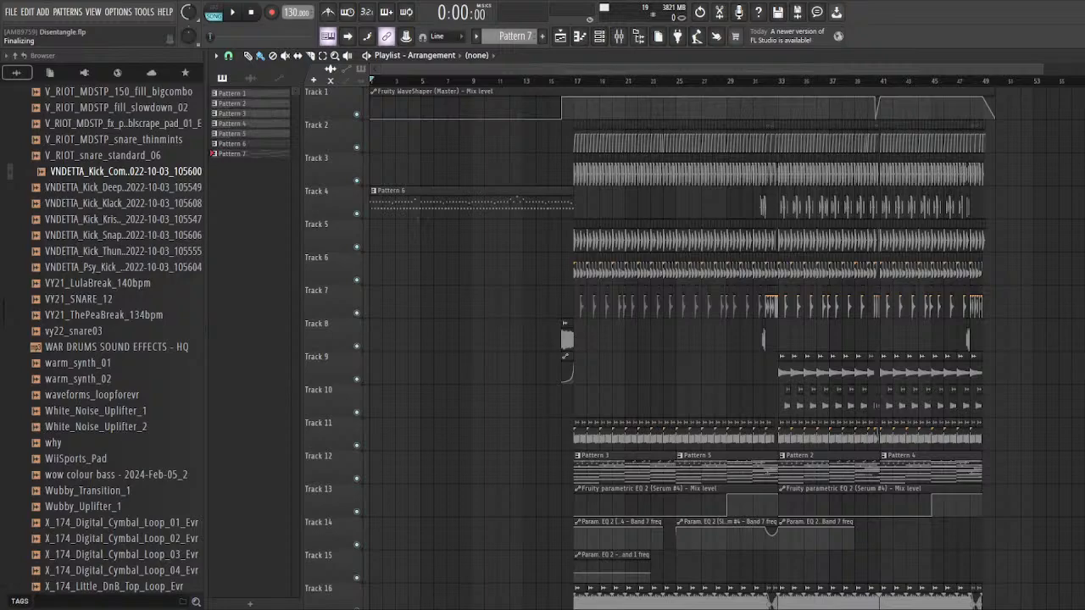
scroll(623, 303, "up", 3)
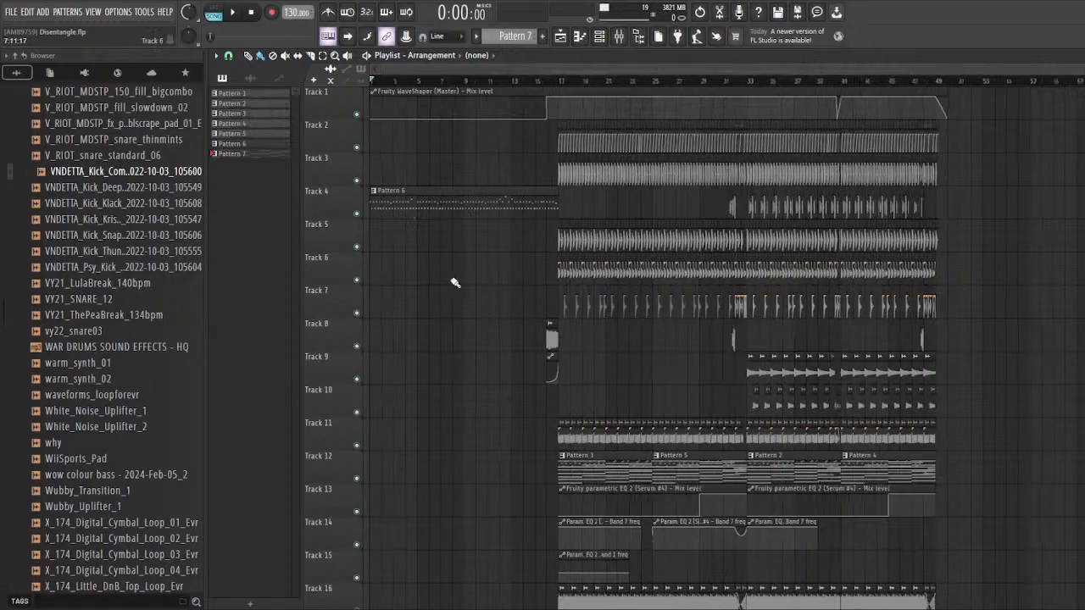
scroll(583, 313, "down", 3)
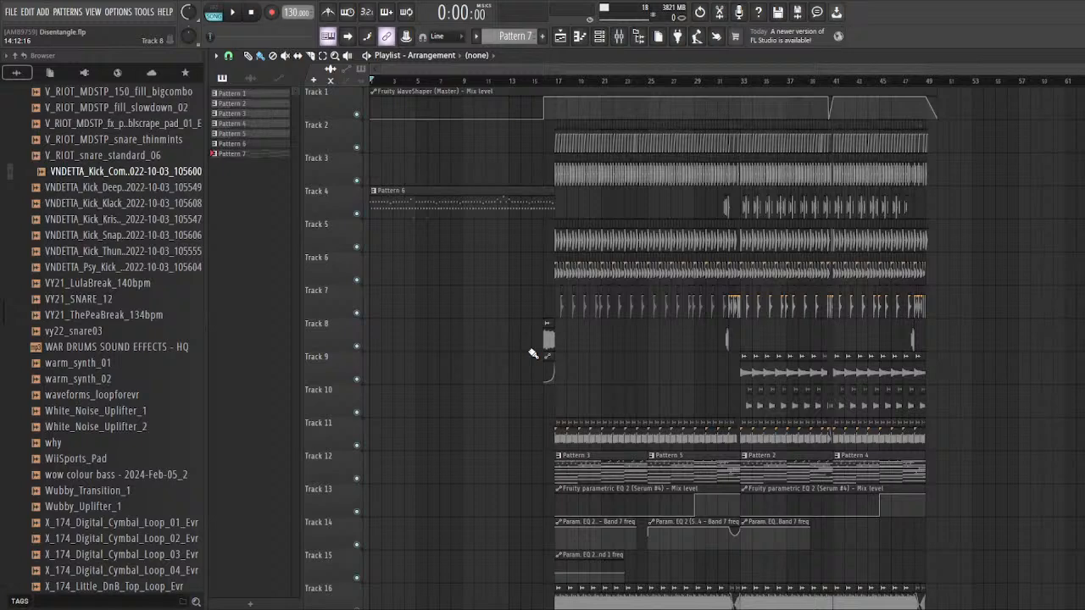
scroll(533, 305, "down", 9)
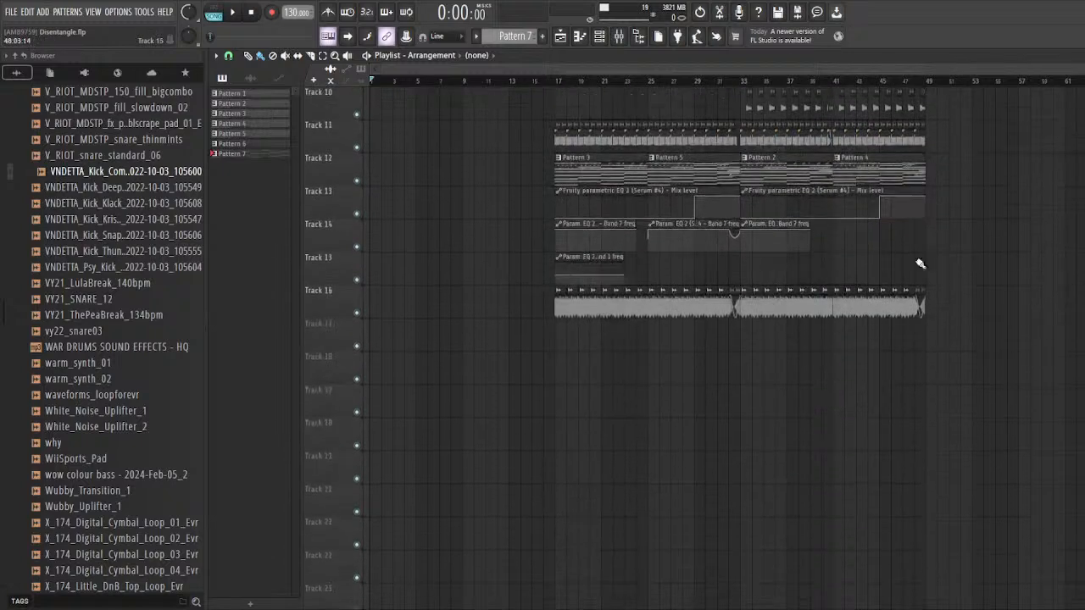
scroll(805, 277, "up", 9)
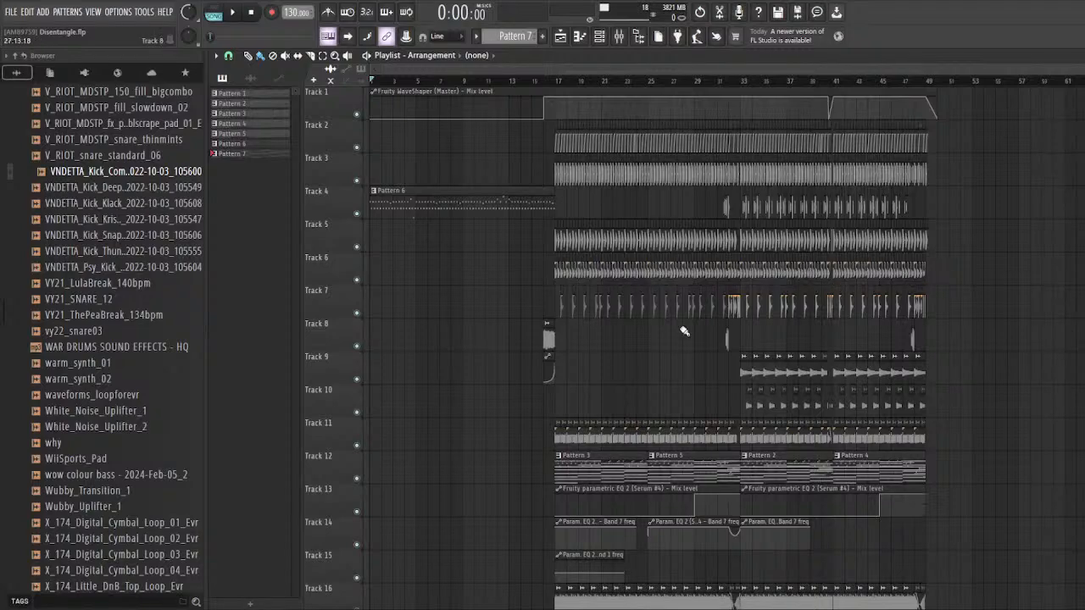
scroll(441, 254, "down", 1)
scroll(447, 297, "up", 1)
scroll(568, 334, "up", 6)
scroll(509, 254, "down", 1)
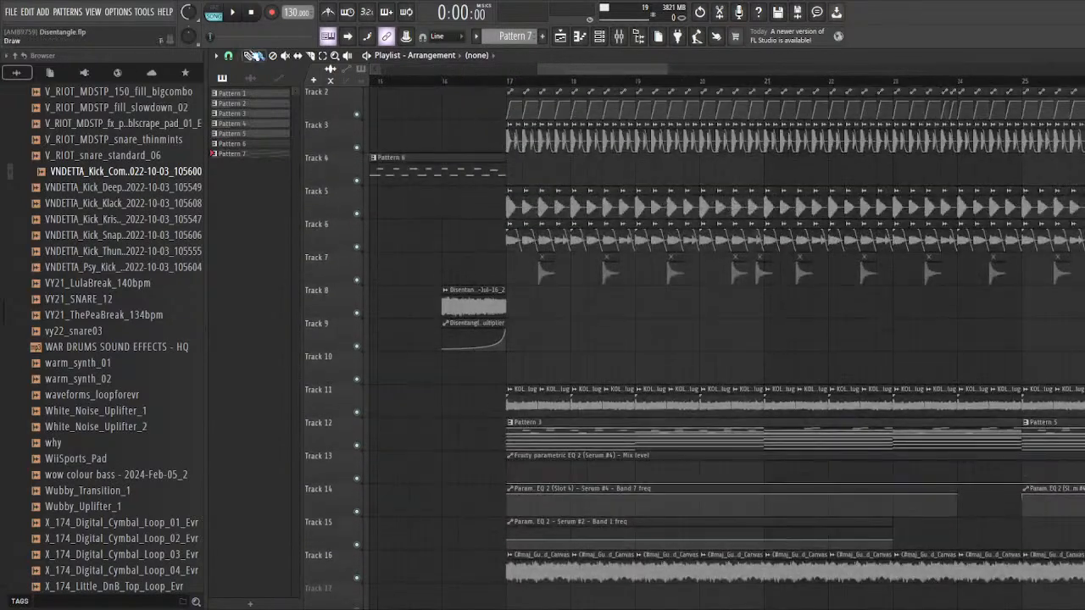
scroll(454, 314, "down", 6)
scroll(454, 314, "up", 1)
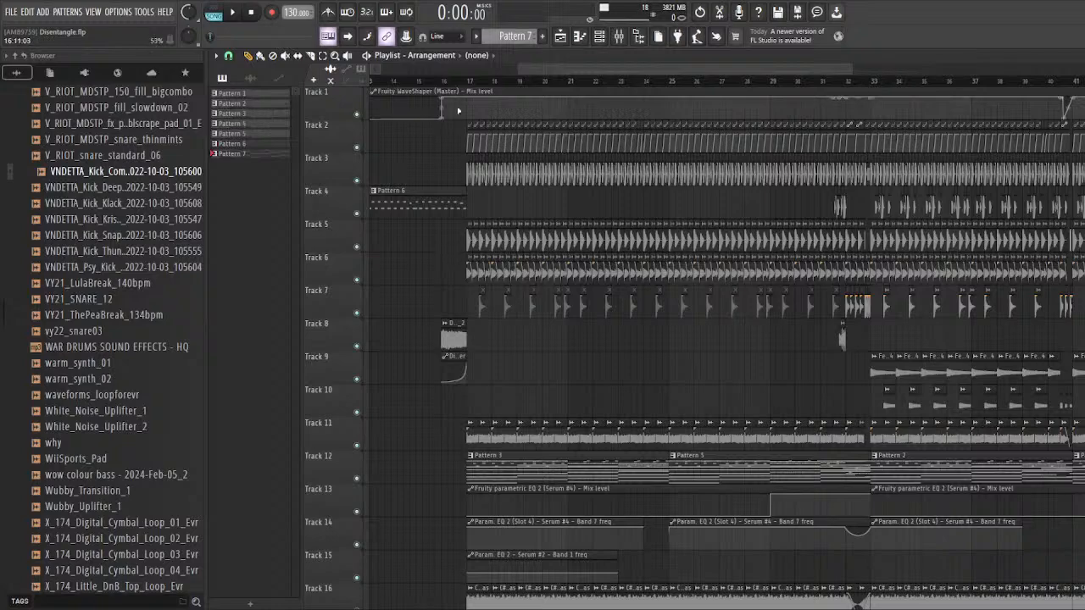
Step: Play the arrangement from bar 16 through to the end of the clips, and stop playback
left_click(442, 82)
scroll(423, 245, "down", 2, "ctrl")
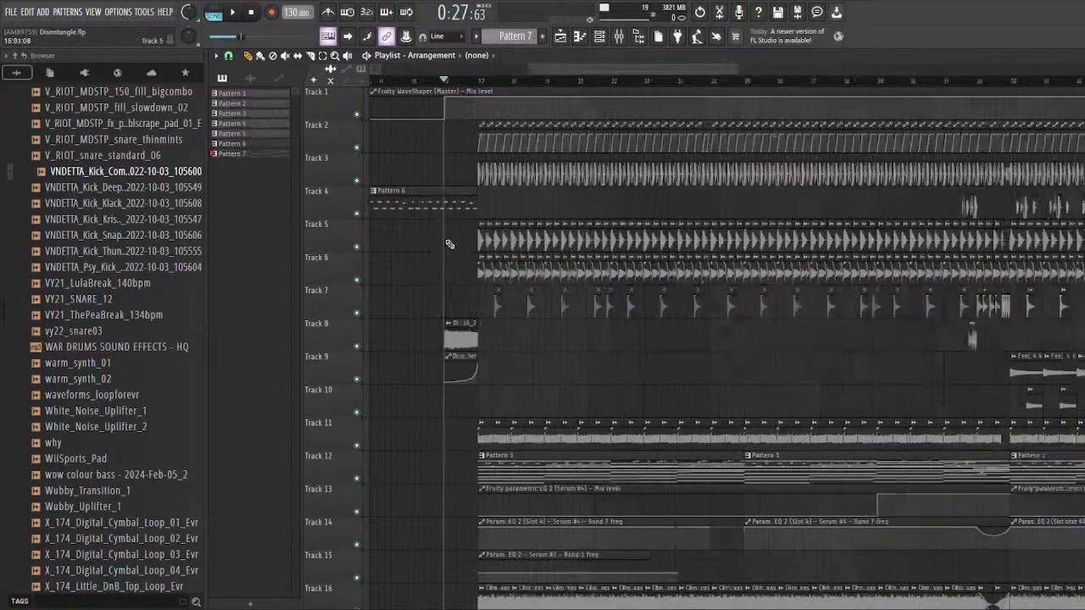
scroll(188, 12, "up", 2)
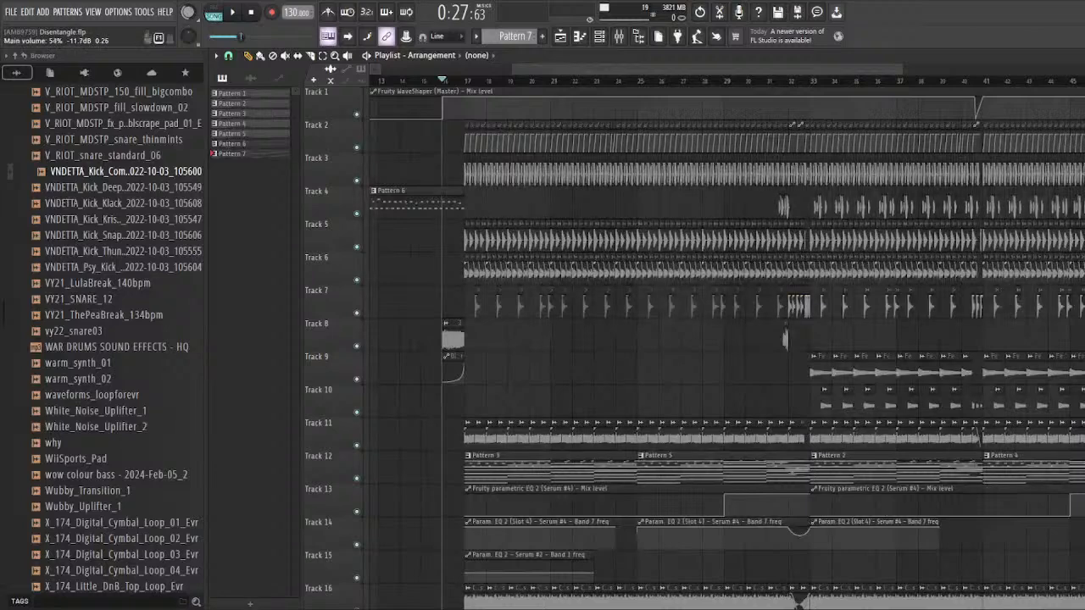
key("space")
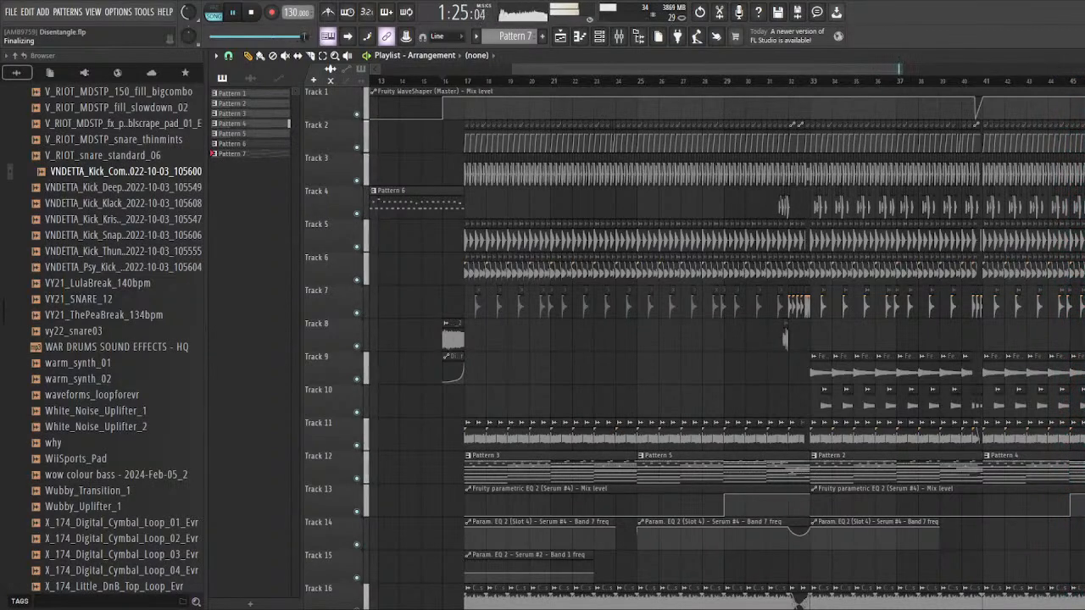
scroll(613, 73, "down", 3)
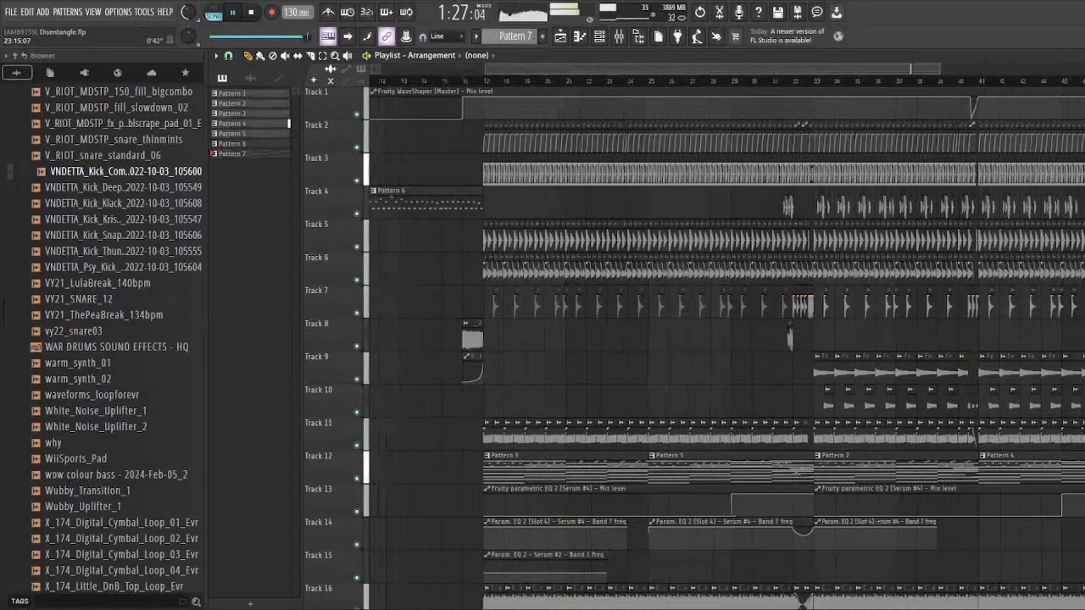
scroll(912, 70, "up", 1)
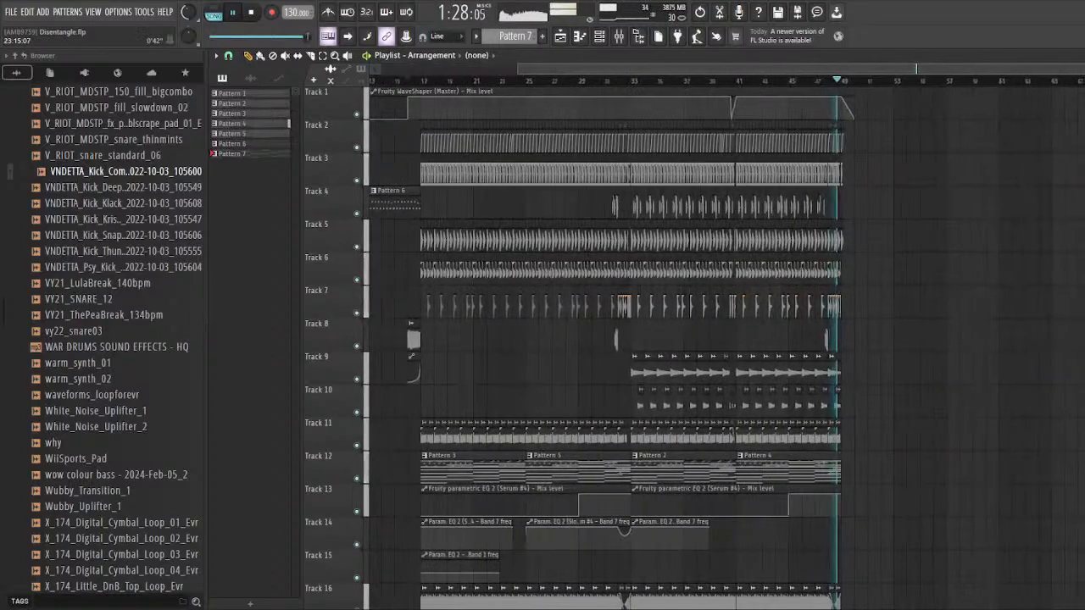
left_click(236, 15)
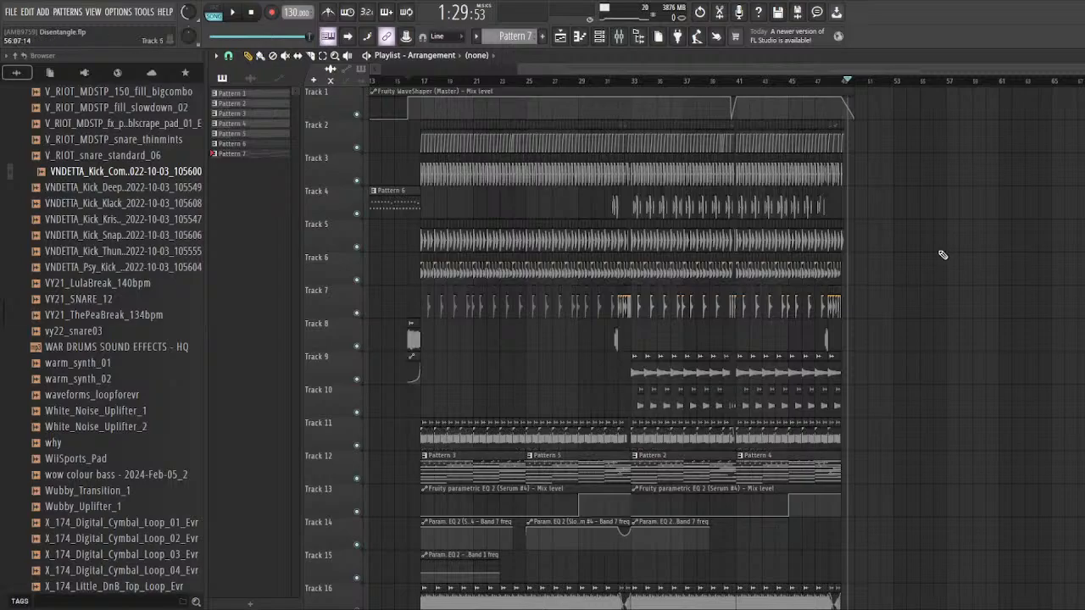
Step: Solo Track 12 in the playlist and unmute the automation Tracks 13, 14 and 15
scroll(804, 415, "down", 3)
scroll(618, 385, "up", 4)
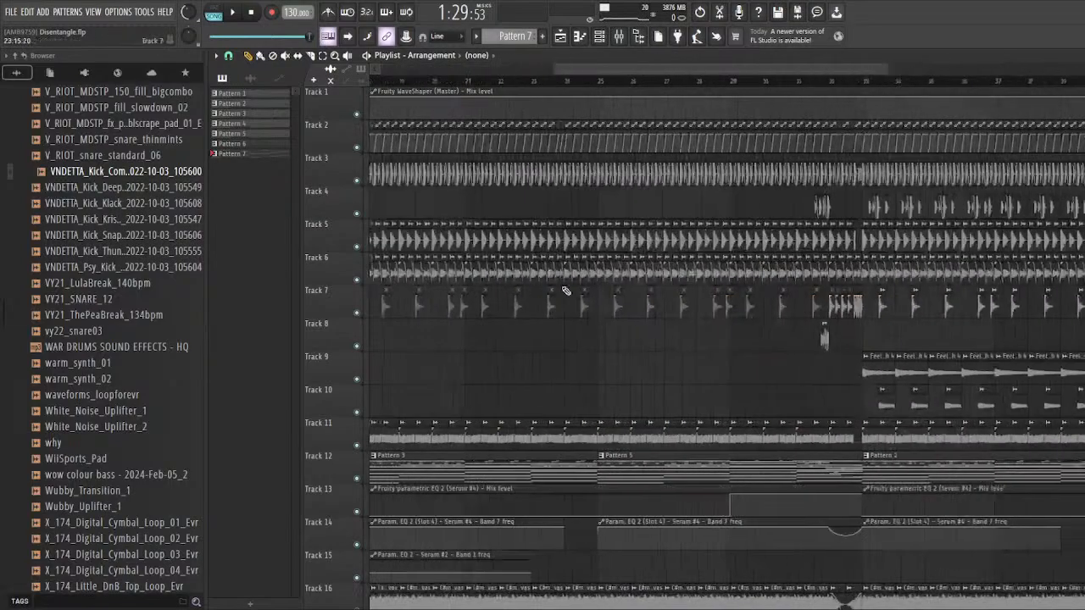
scroll(559, 288, "down", 3)
scroll(475, 271, "down", 3)
scroll(535, 315, "up", 8)
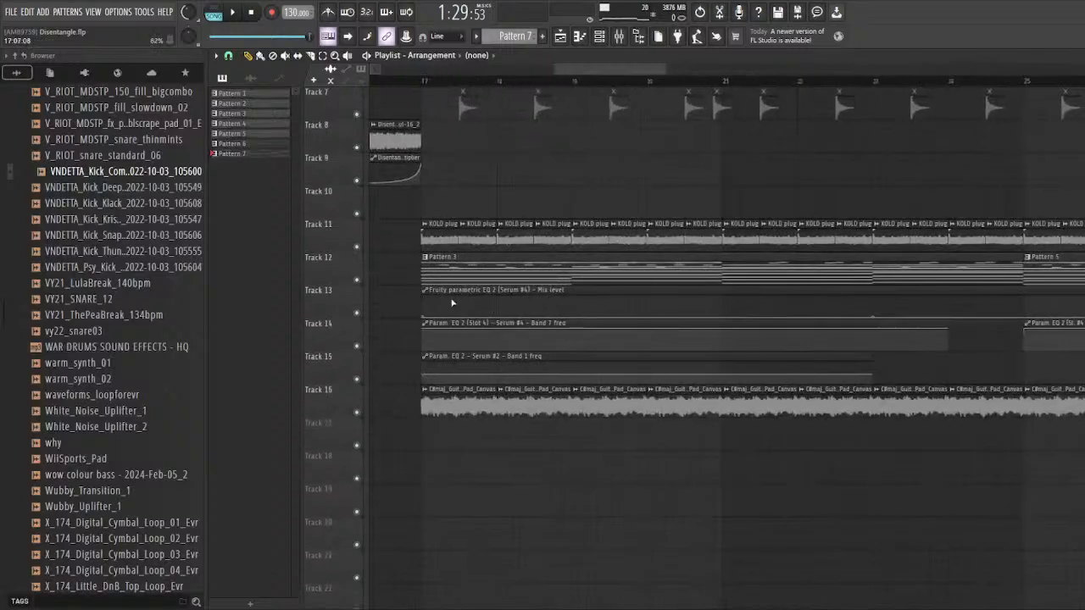
right_click(356, 280)
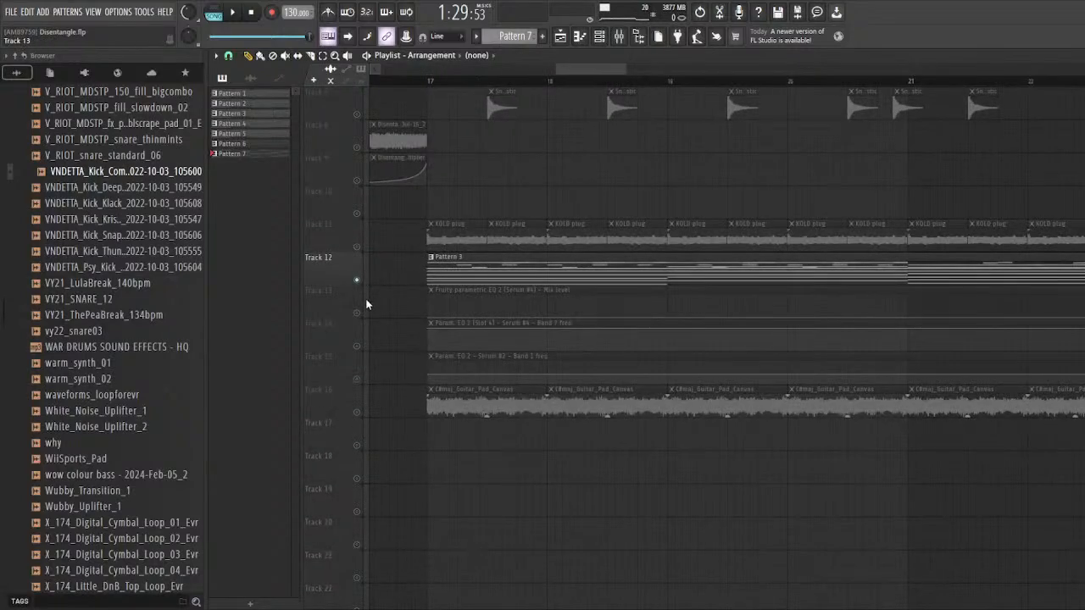
left_click_drag(373, 377, 363, 381)
scroll(418, 198, "up", 3)
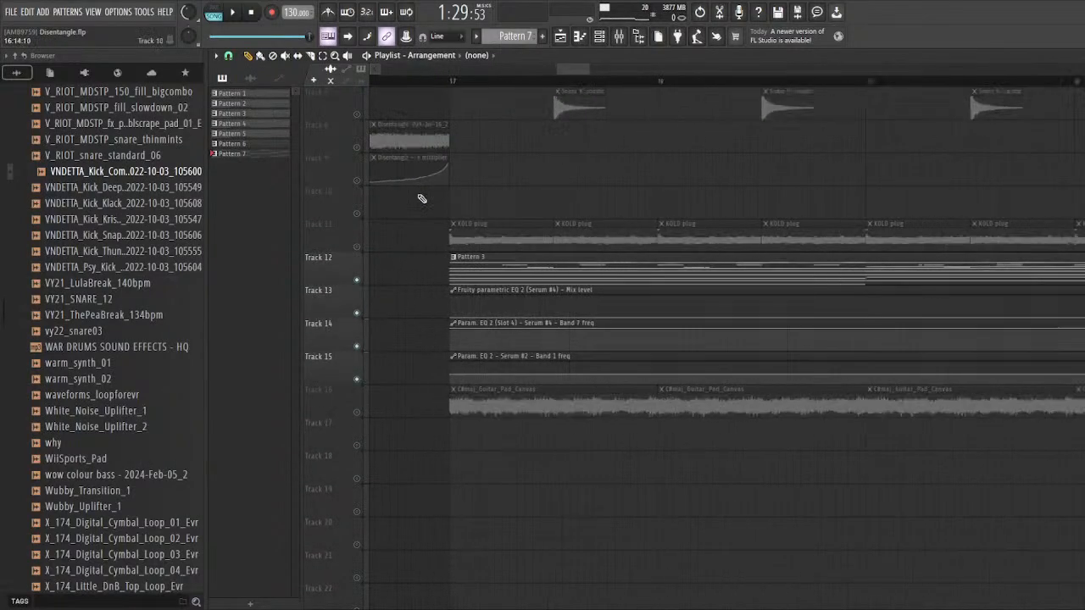
Step: Play the isolated tracks briefly from bar 17
scroll(492, 229, "up", 3)
key("space")
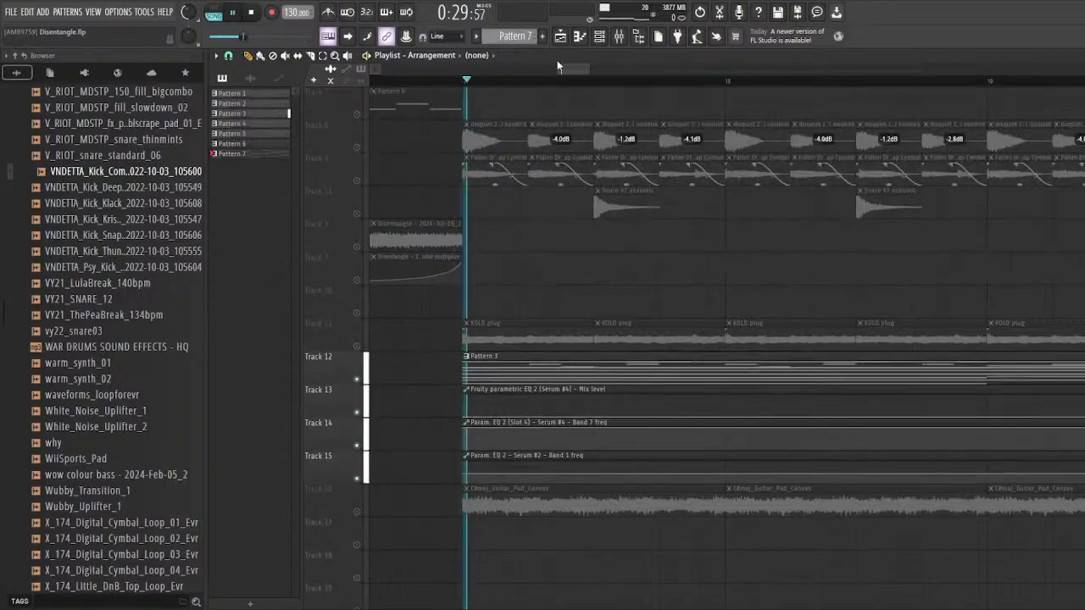
key("space")
Step: Open the mixer and the channel rack, and filter the rack to the Unsorted channels
left_click(616, 38)
left_click_drag(501, 268, 539, 314)
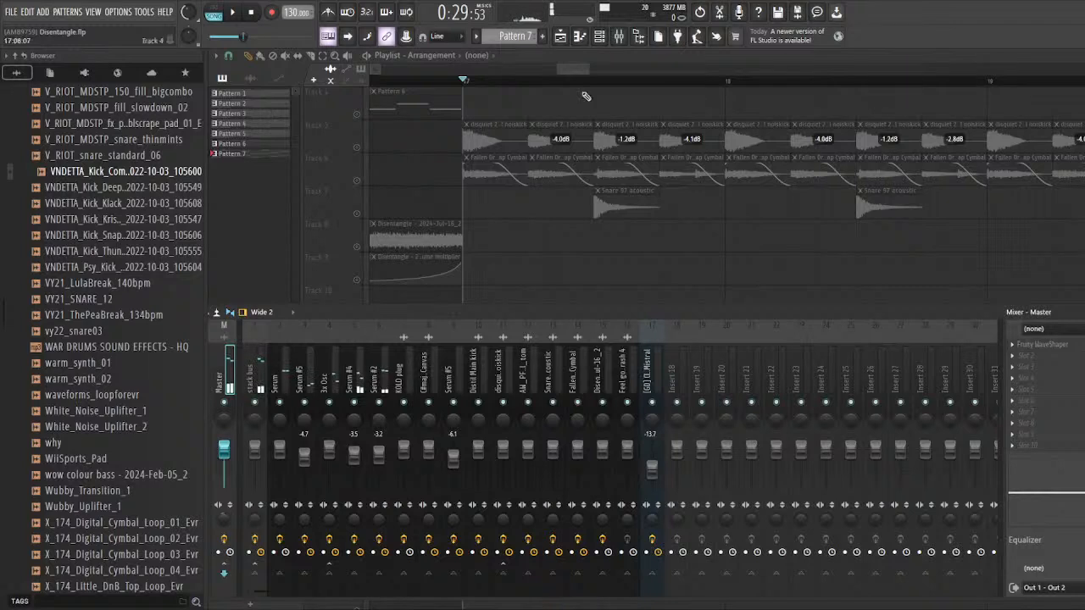
left_click(598, 38)
key("space")
key("space")
left_click(446, 147)
left_click(440, 189)
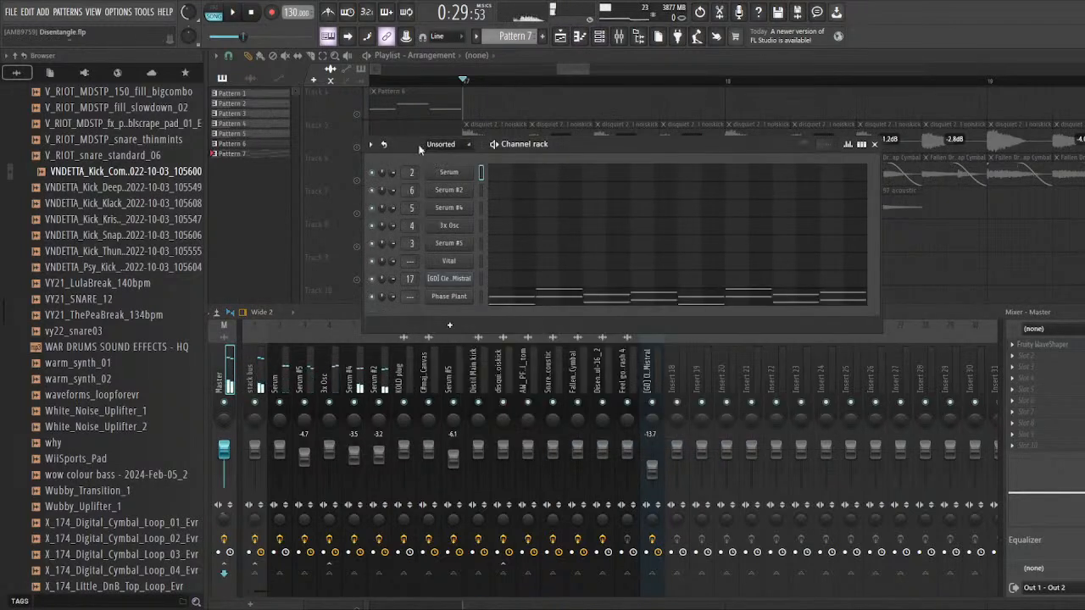
left_click_drag(418, 147, 415, 147)
Step: Audition the isolated synths from bar 17 and solo the Serum track in the mixer
key("space")
Step: Play the soloed Serum track several times from bar 17, keeping the channel rack above the mixer
key("space")
key("space")
key("space")
left_click(279, 381)
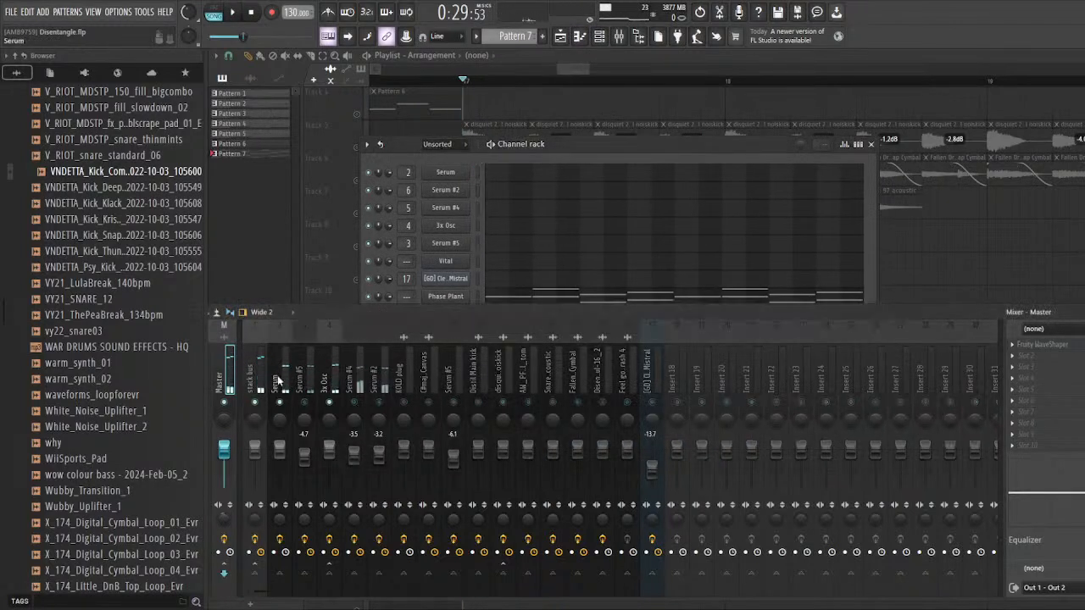
key("s")
left_click_drag(403, 150, 398, 136)
key("space")
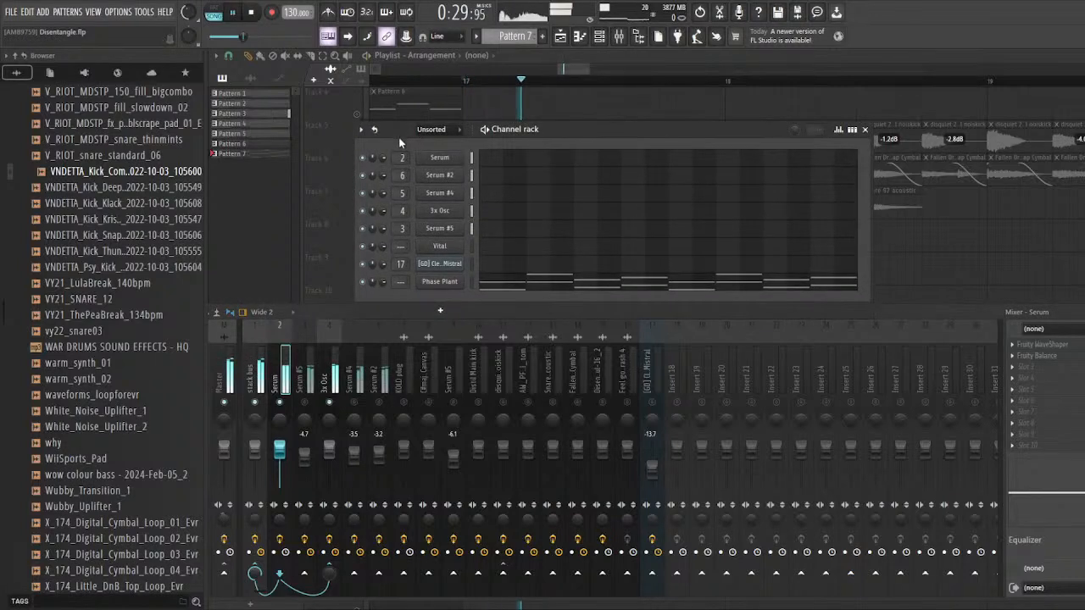
key("space")
key("space")
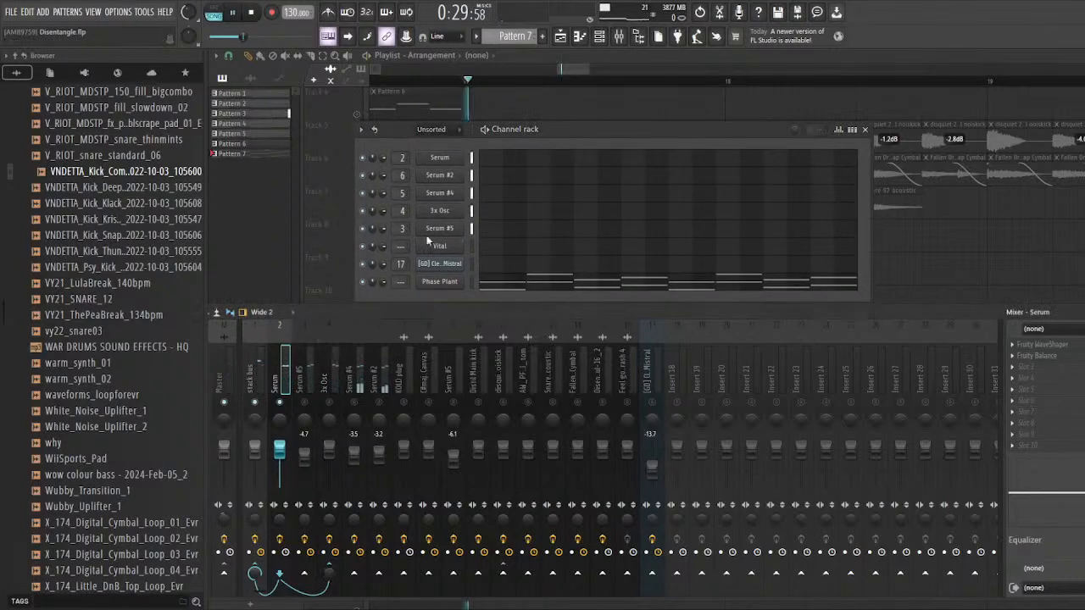
left_click_drag(398, 131, 396, 143)
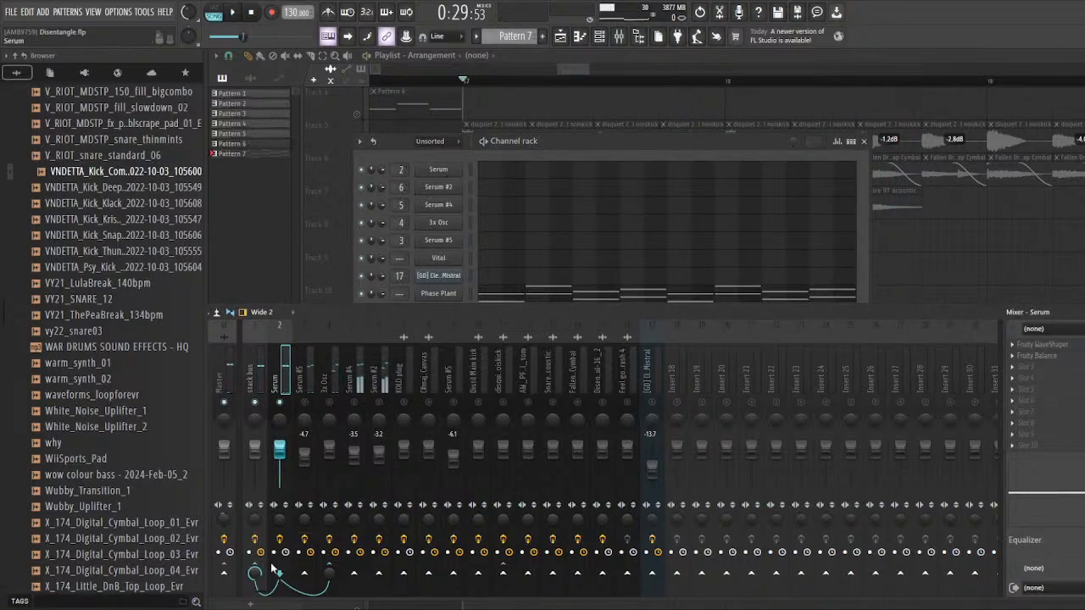
key("space")
key("space")
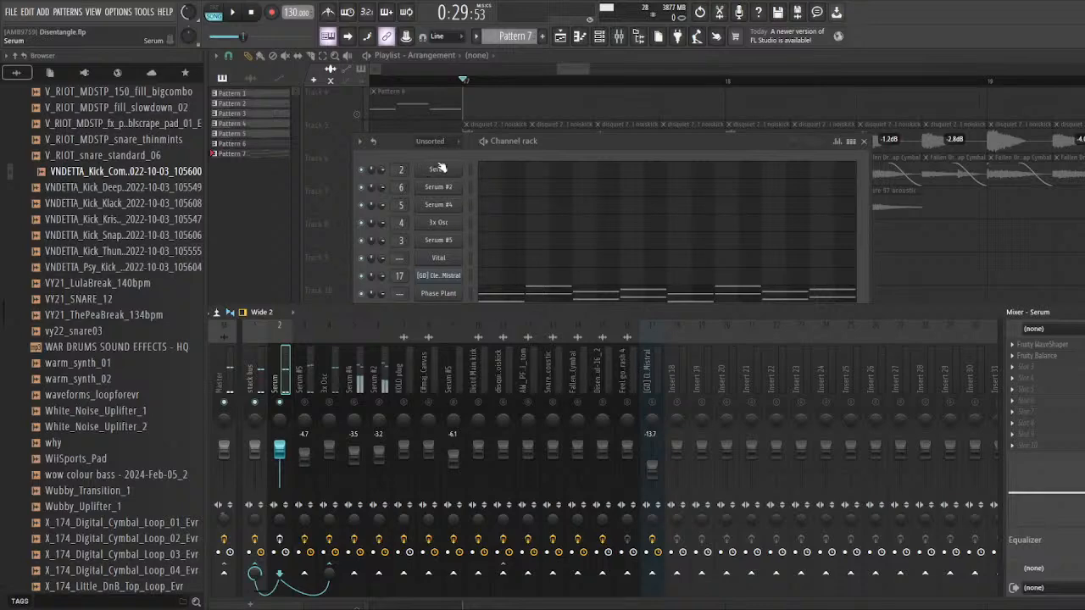
Step: Open the Serum channel's synth and examine oscillator A's waveform in the wavetable editor
left_click(439, 168)
left_click_drag(463, 112, 491, 101)
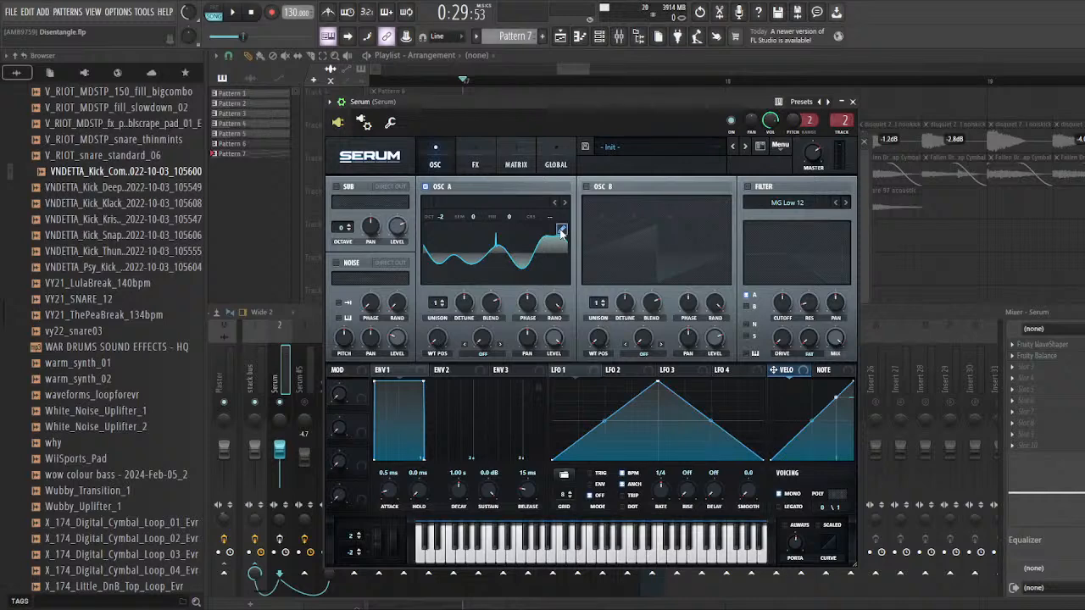
left_click(561, 235)
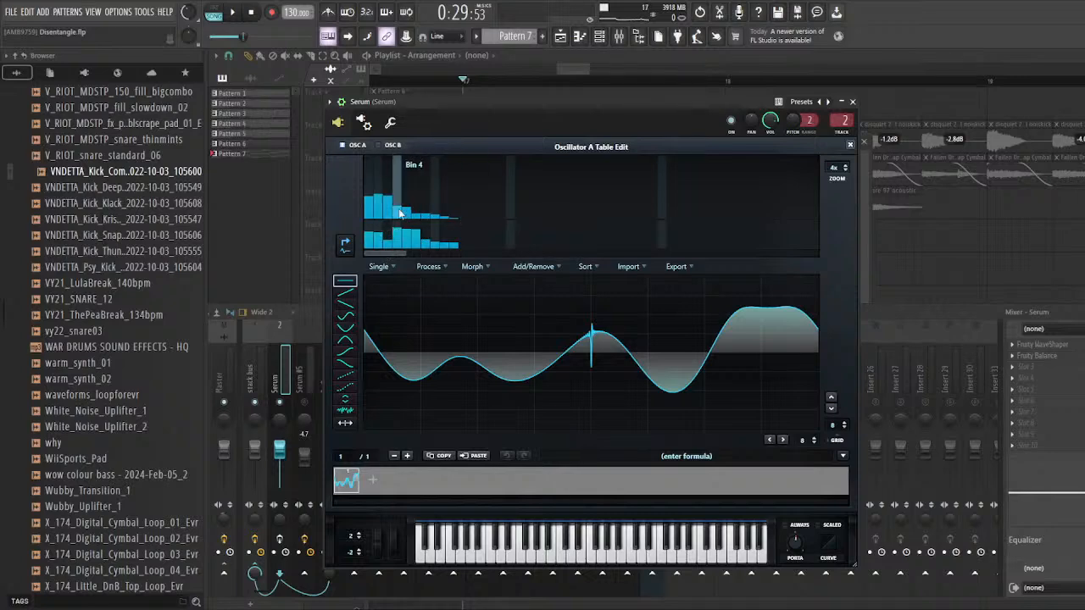
left_click(850, 146)
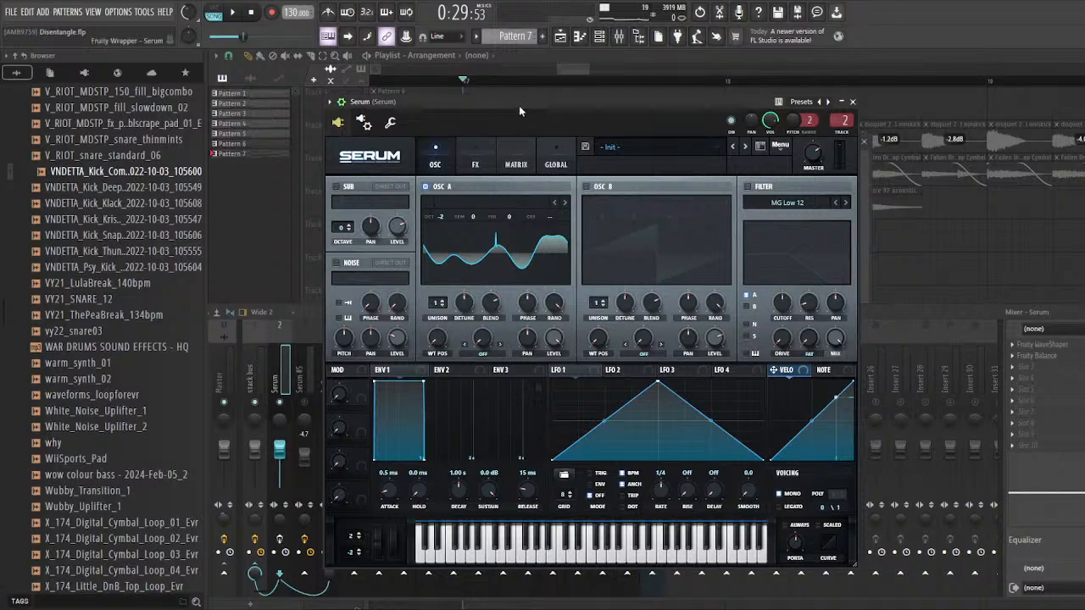
mouse_move(520, 111)
left_mouse_down()
mouse_move(543, 112)
mouse_move(531, 122)
left_mouse_up()
left_click(578, 228)
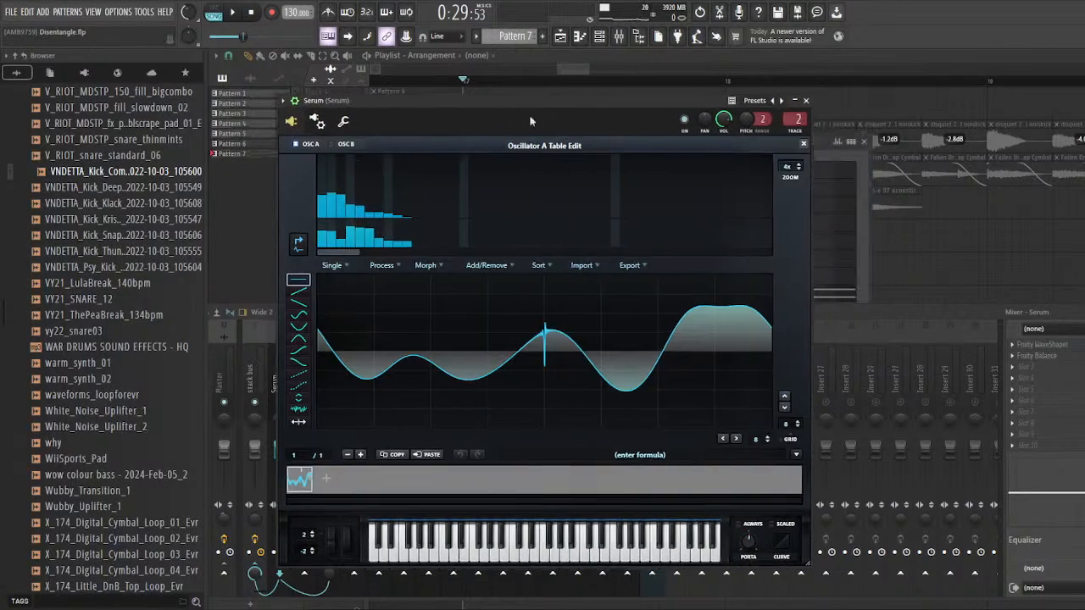
left_click(804, 144)
left_click_drag(613, 100, 650, 106)
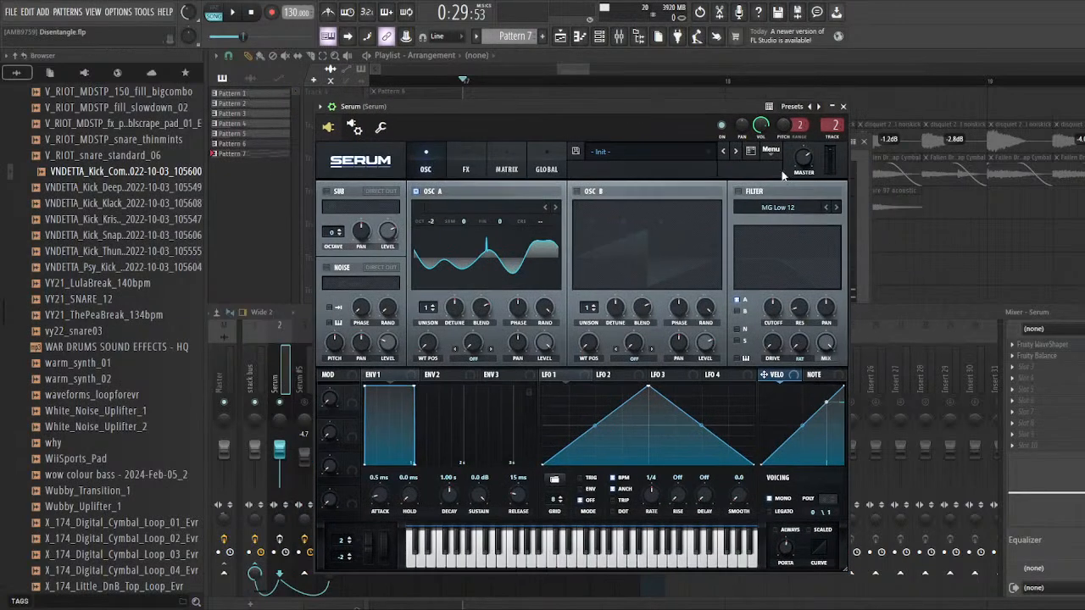
Step: Examine the Fruity WaveShaper curve in the Serum mixer track's effect chain, and close the effect
left_click(810, 333)
left_click(1043, 344)
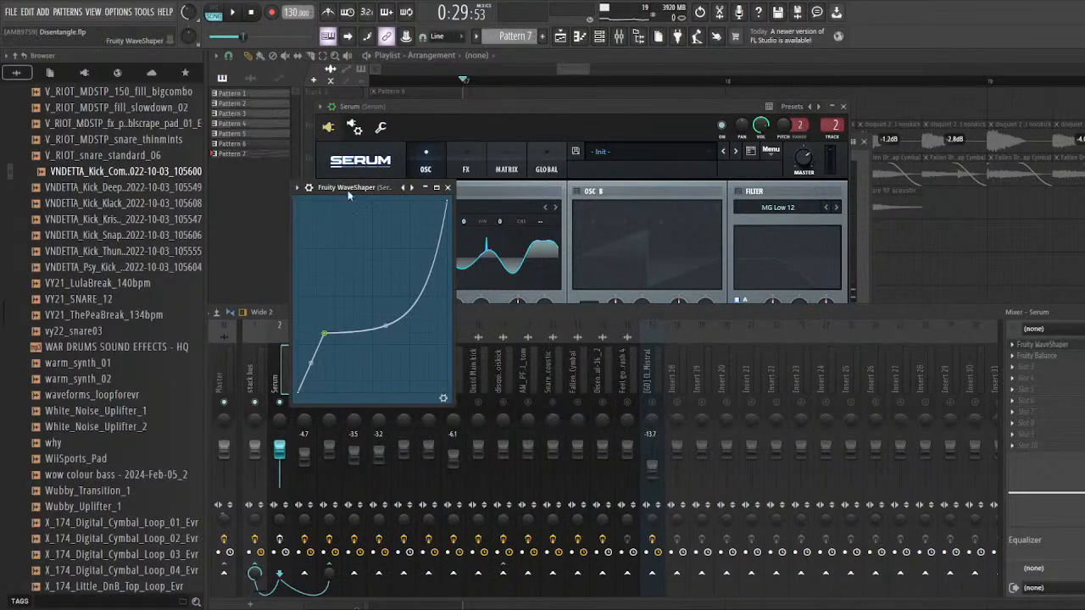
left_click_drag(347, 190, 358, 195)
left_click(1064, 346)
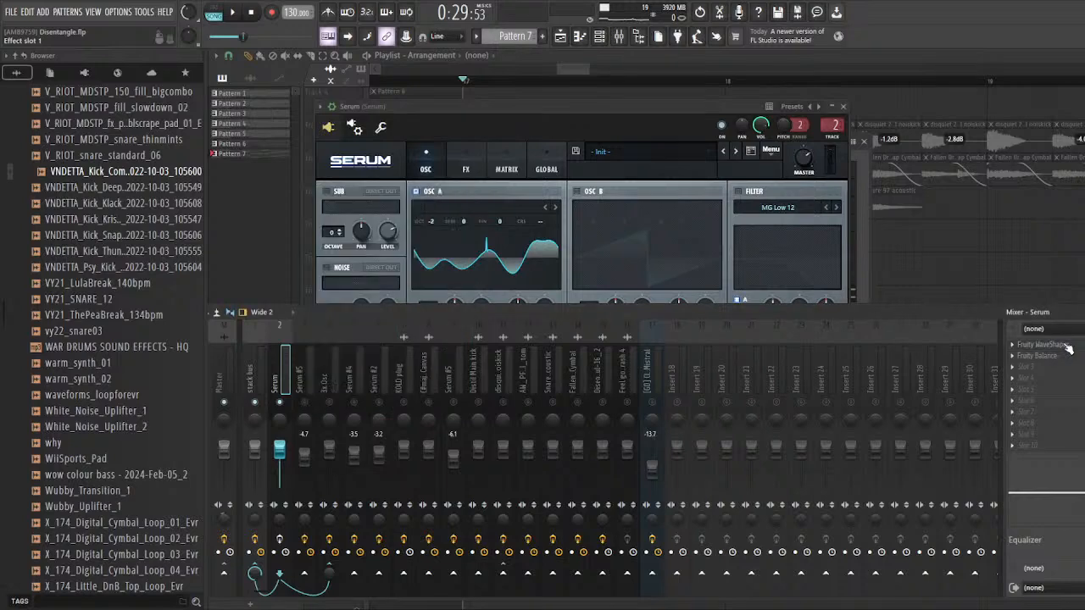
left_click_drag(887, 314, 872, 306)
Step: Audition the Serum track from bar 17, viewing its synth window and then its mixer track
key("space")
key("space")
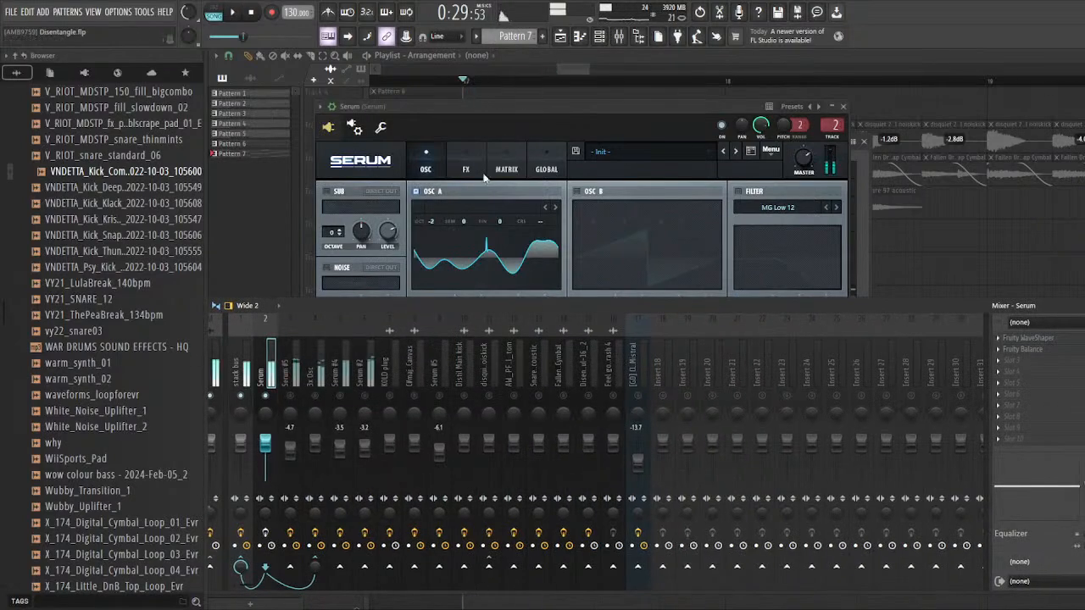
left_click_drag(517, 110, 537, 107)
left_click(266, 532)
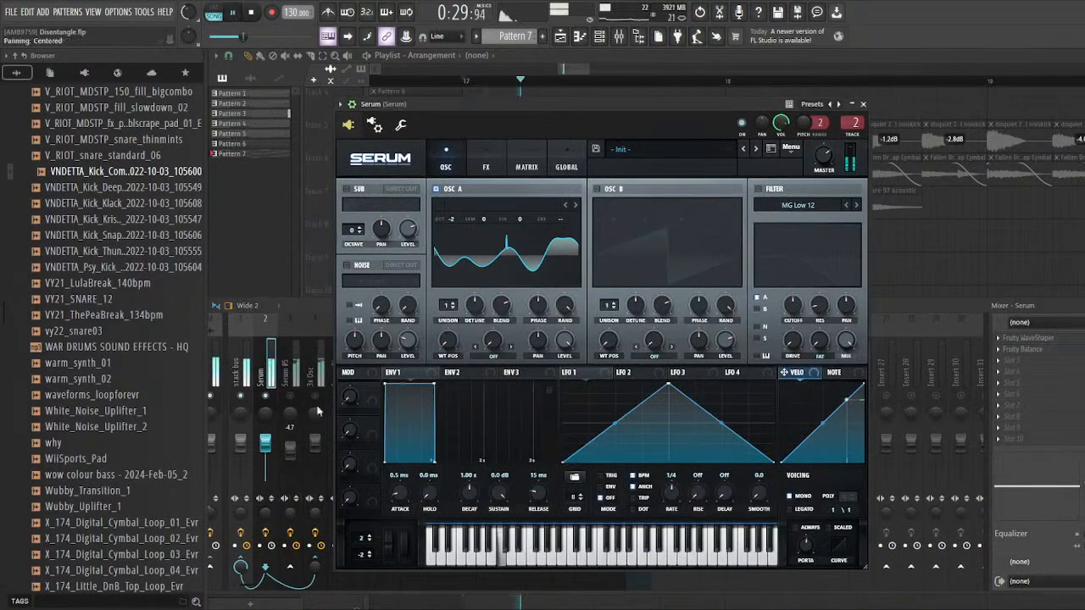
left_click(304, 308)
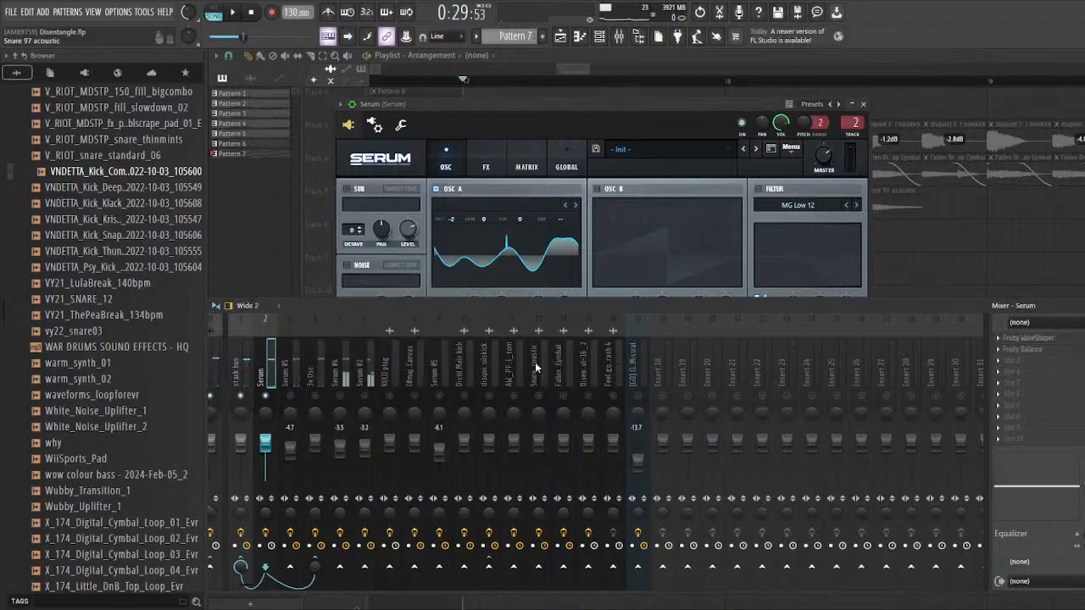
Step: Recheck the Serum track's Fruity WaveShaper curve, close it, and replay the track from bar 17
left_click(1015, 339)
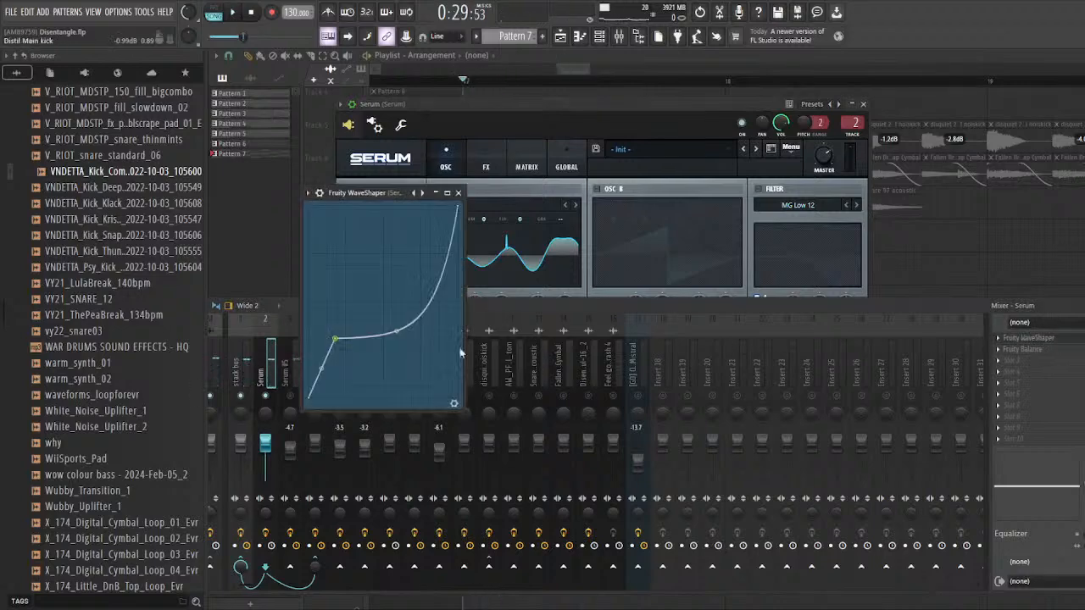
left_click(459, 193)
left_click_drag(478, 104, 514, 103)
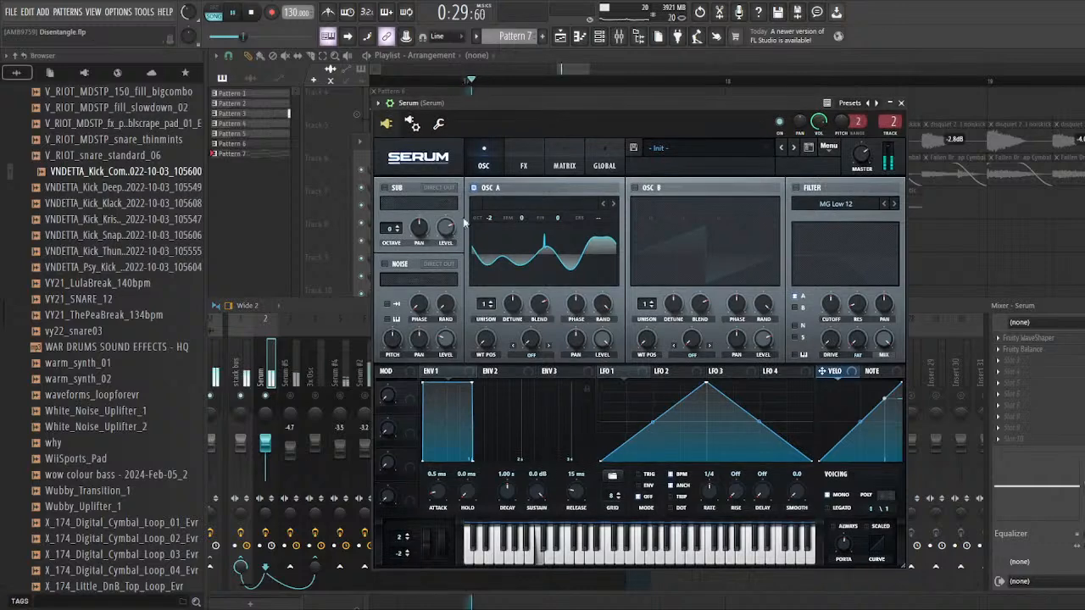
key("space")
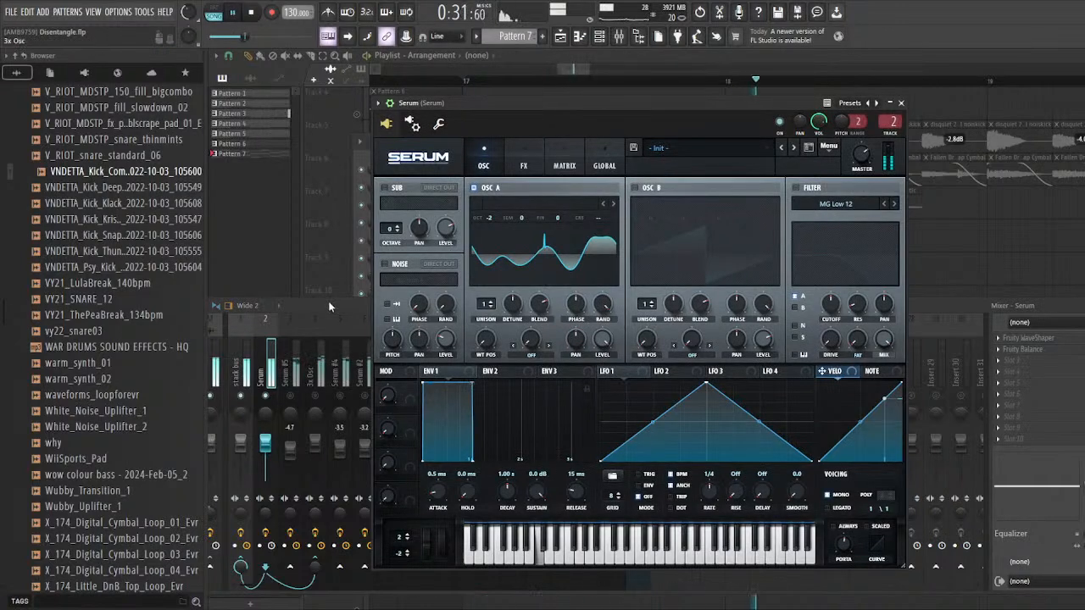
left_click(351, 300)
left_click_drag(350, 302, 336, 309)
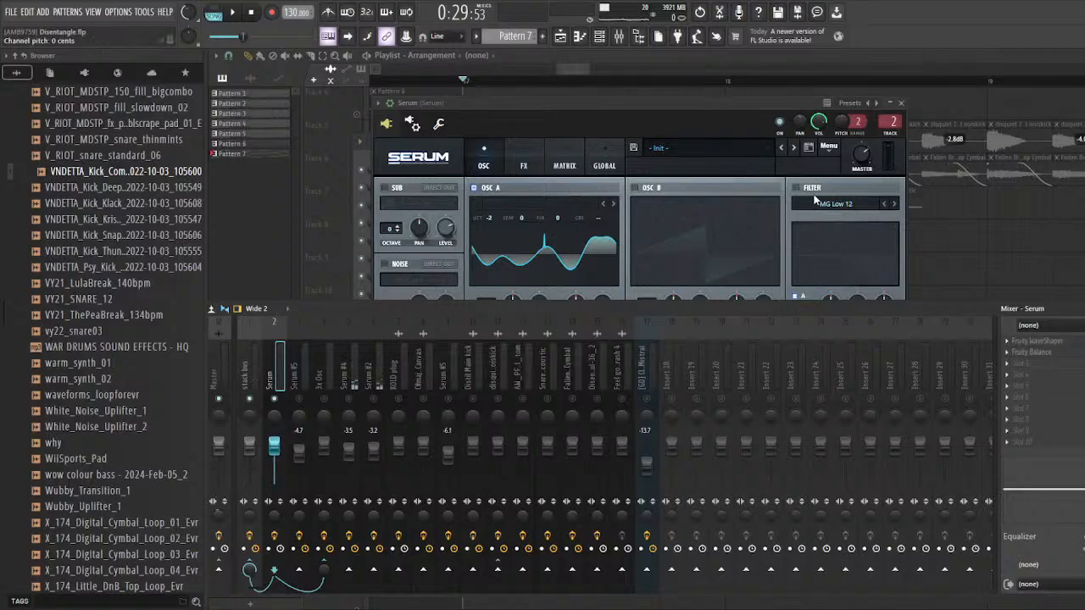
Step: Bring back the channel rack, and select and unmute the 3x Osc mixer track alongside Serum
left_click_drag(542, 101, 589, 97)
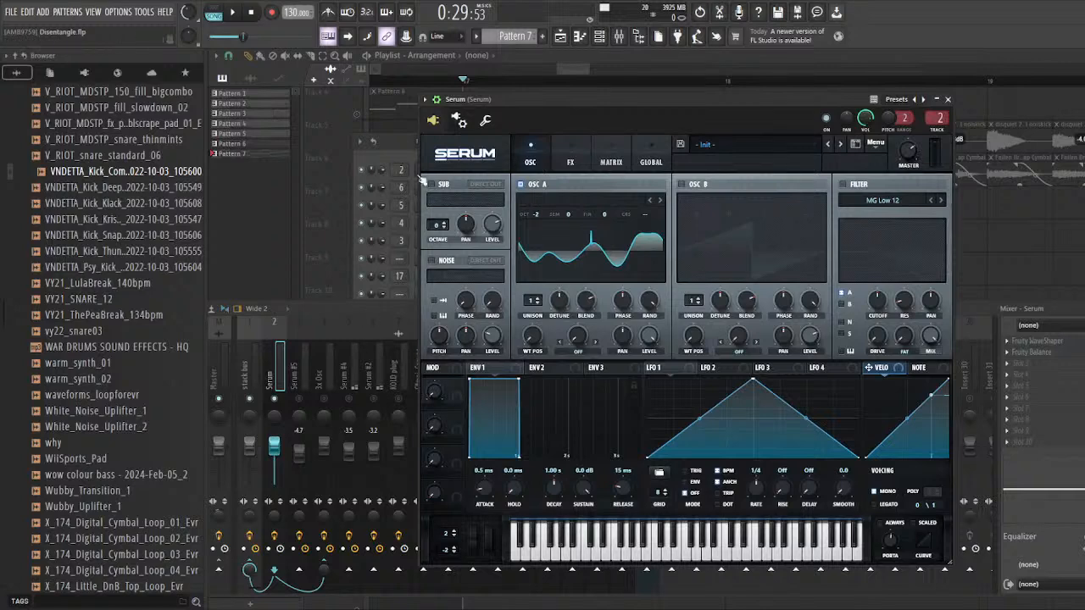
left_click(421, 180)
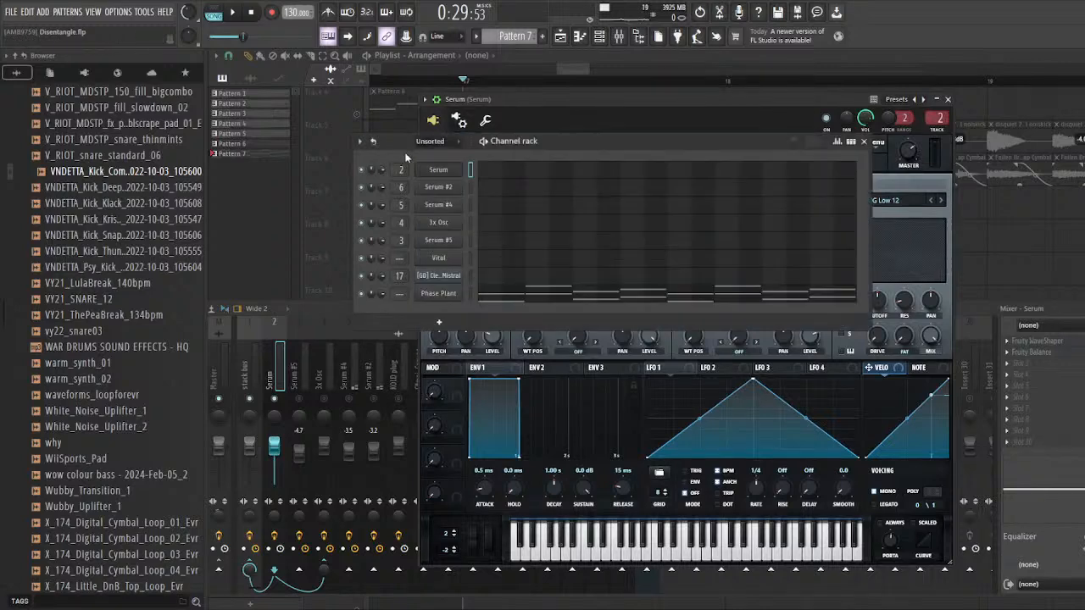
left_click(312, 313)
left_click(322, 377)
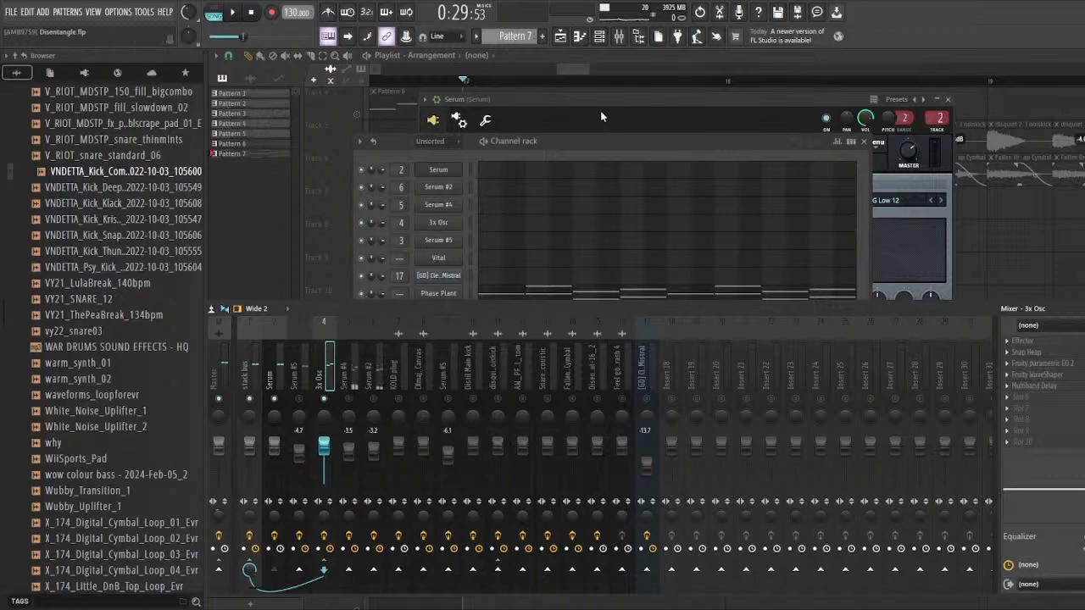
Step: Compare the mixer routing of the Serum and 3x Osc tracks, keeping the channel rack above the mixer
left_click_drag(600, 111, 654, 109)
left_click(288, 367)
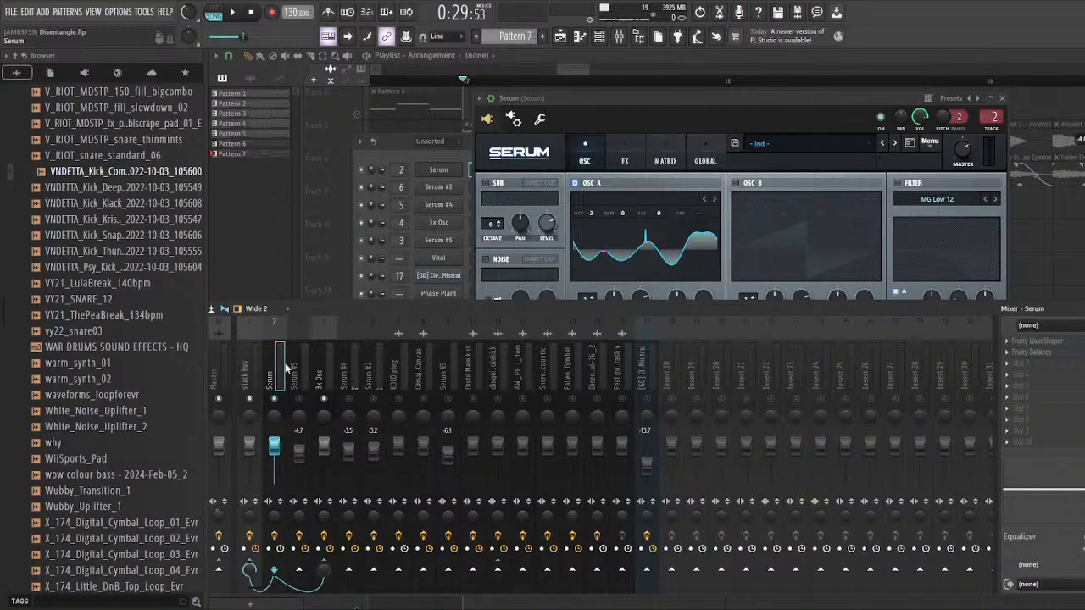
left_click(428, 154)
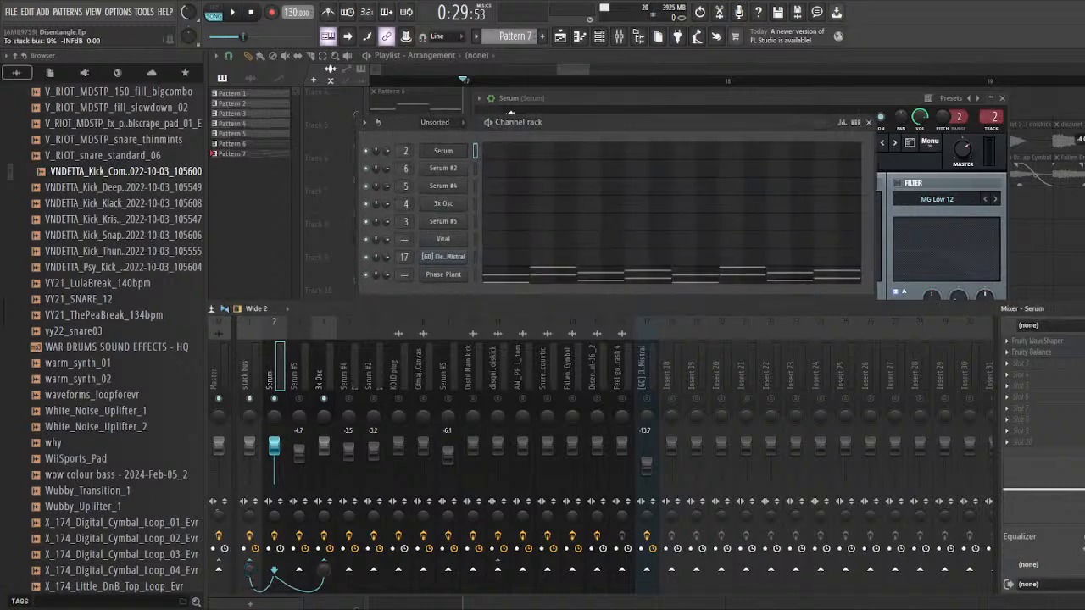
left_click(324, 373)
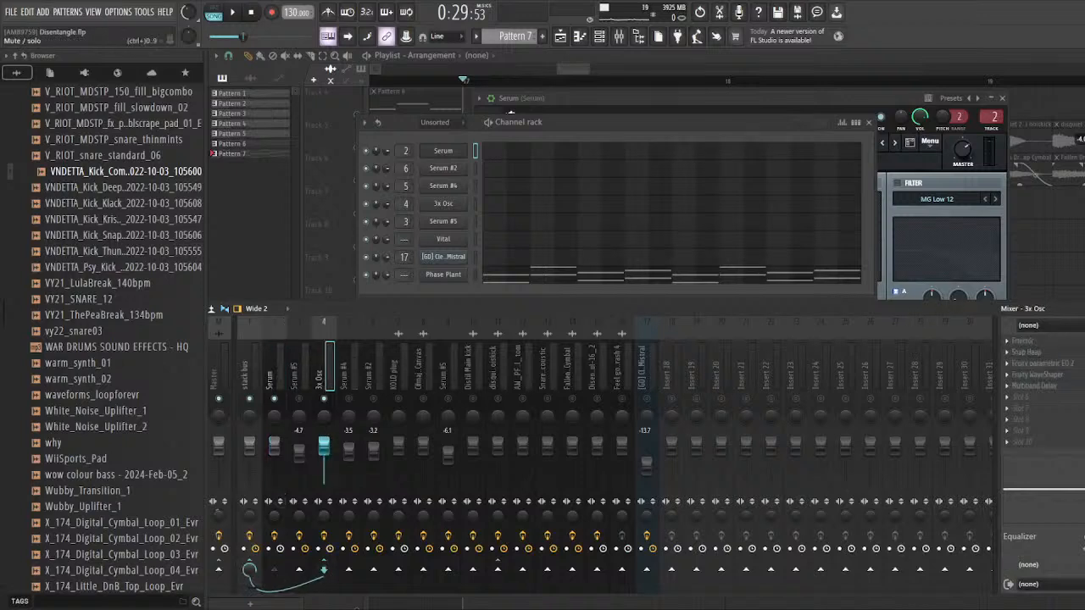
left_click_drag(386, 123, 377, 118)
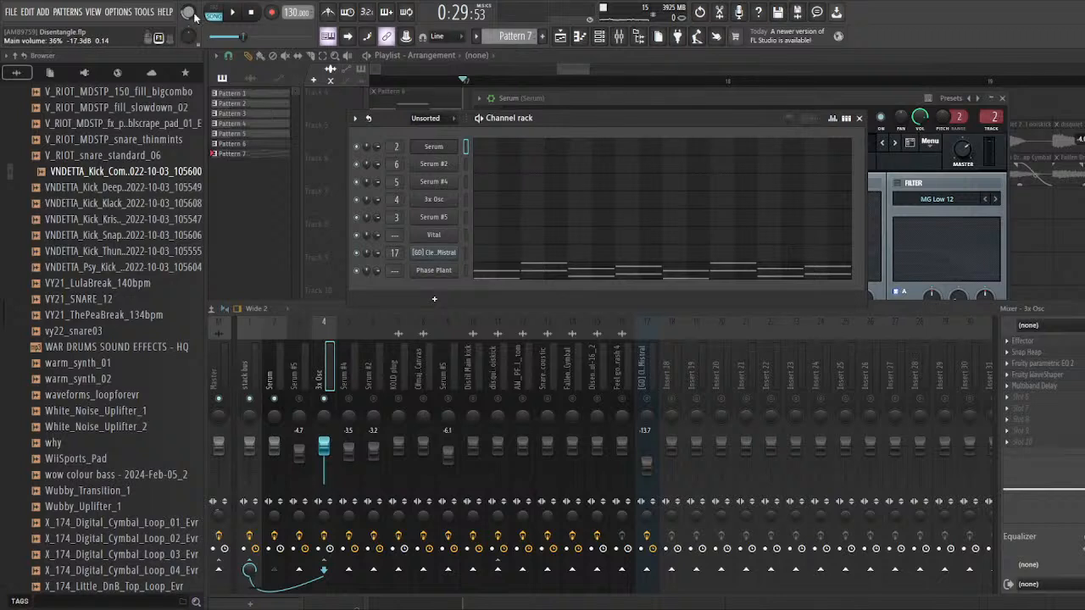
Step: Play the Serum and 3x Osc tracks together, and open the 3x Osc channel to examine its oscillator shapes
key("space")
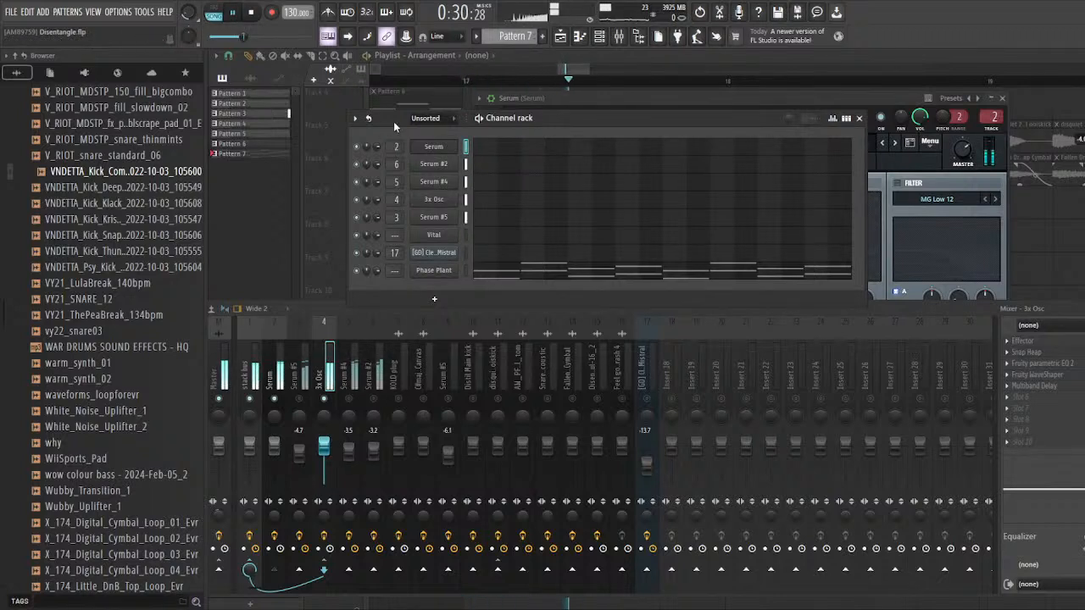
left_click_drag(394, 121, 380, 118)
left_click(441, 200)
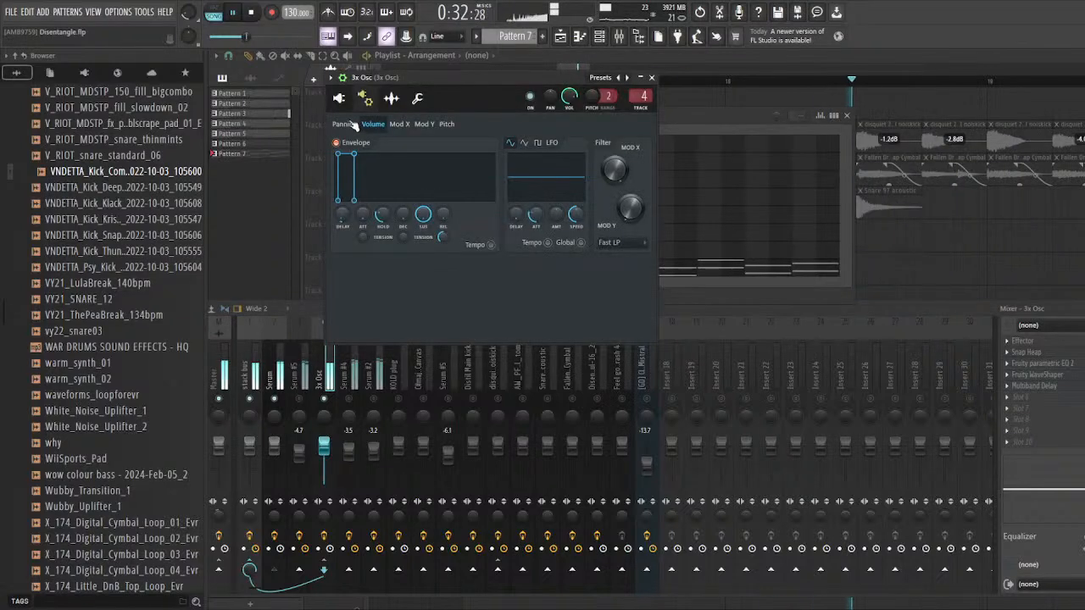
key("space")
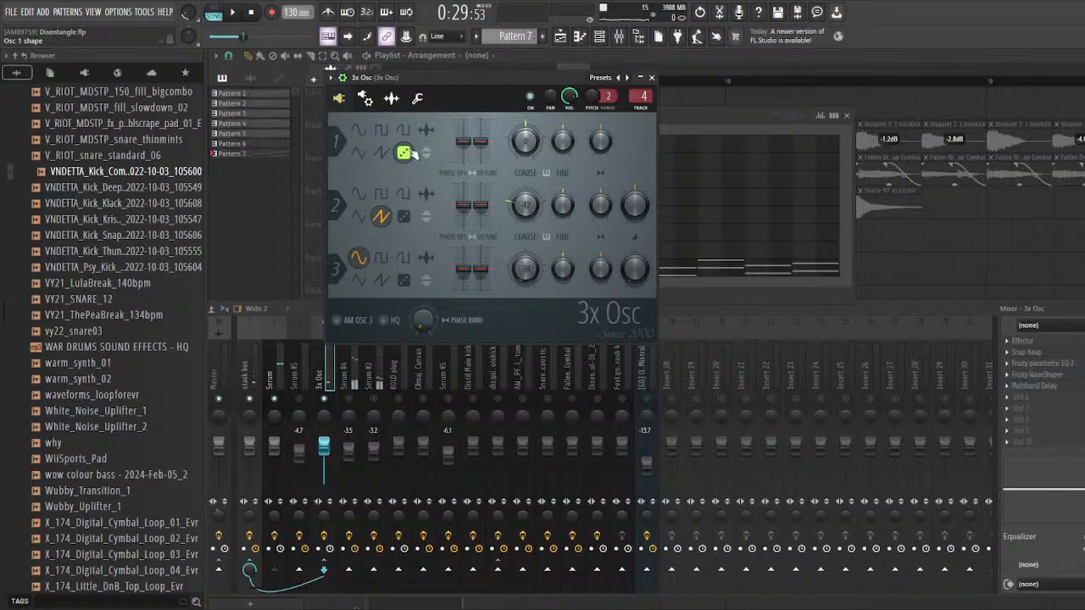
Step: Replay the layered synths from bar 17 with the channel rack in view, and return to the 3x Osc window
left_click(665, 115)
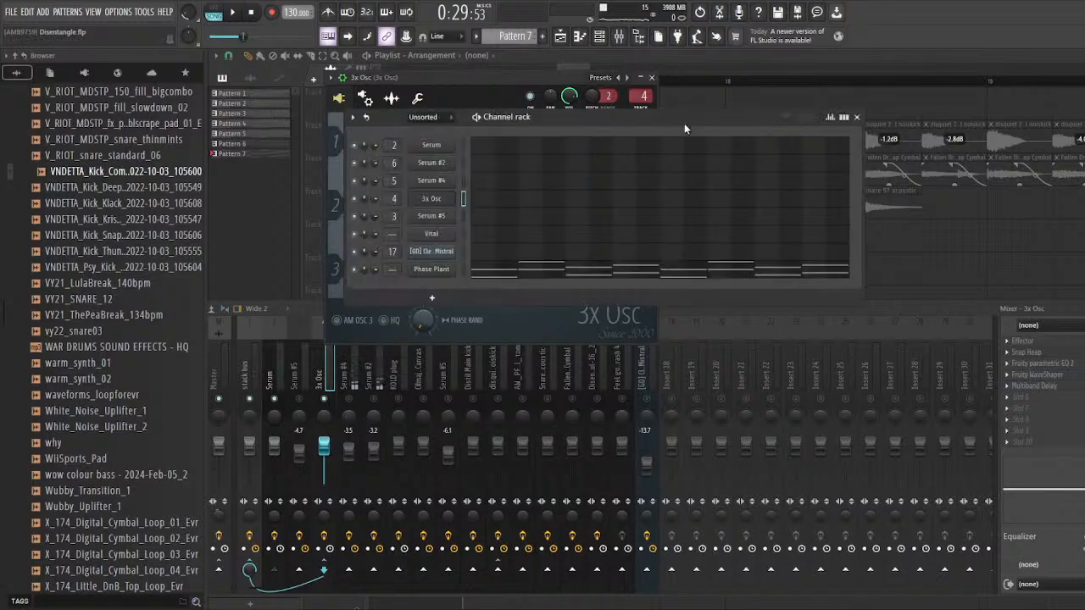
key("space")
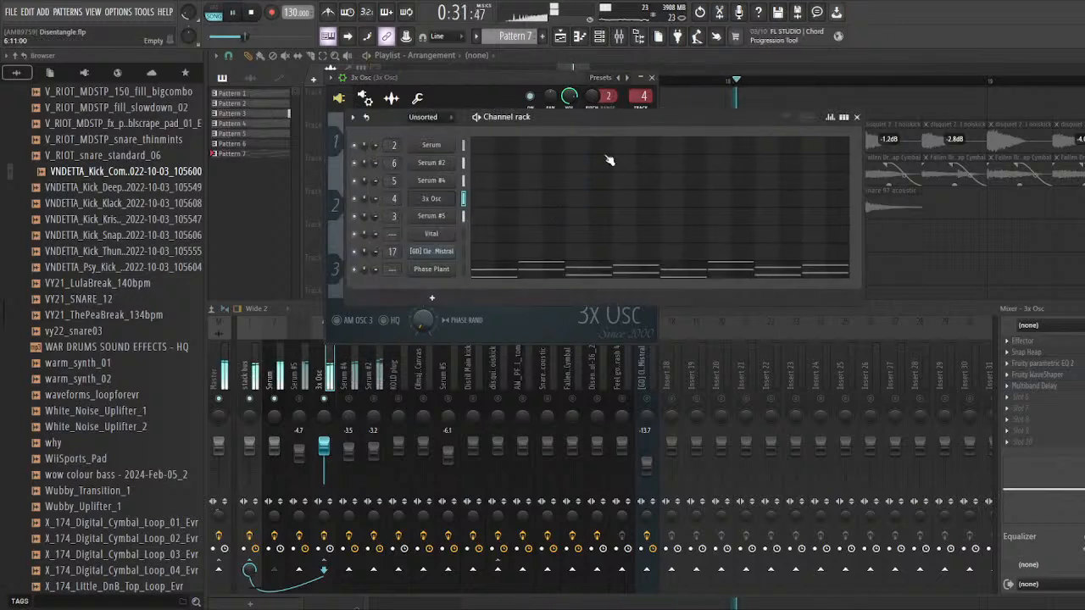
key("space")
double_click(641, 96)
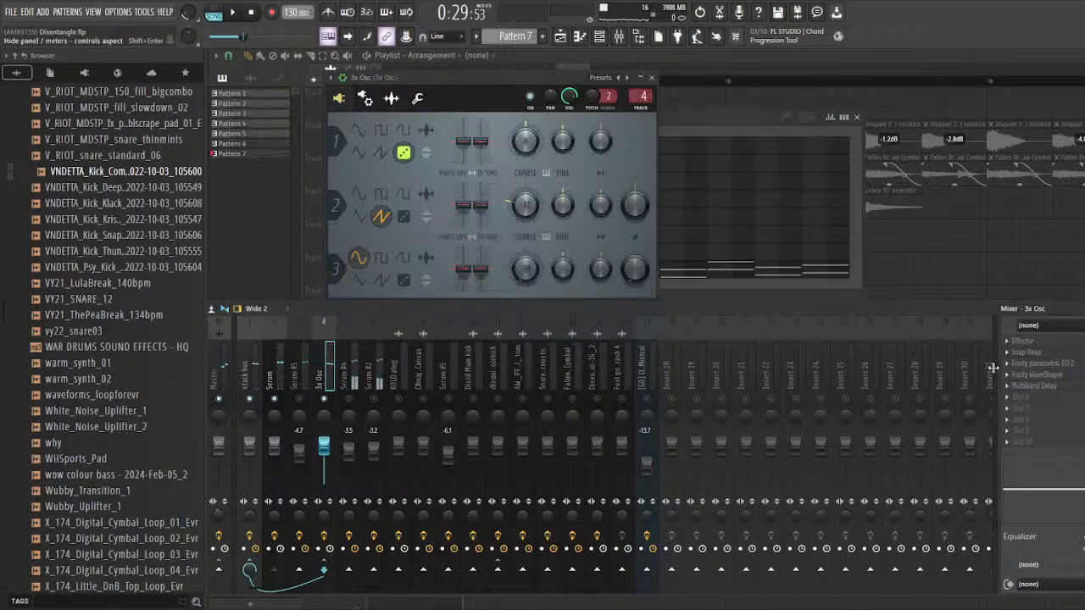
Step: Open Effector on the 3x Osc mixer track, audition its lo-fi effect from bar 17, and close it
left_click(1081, 343)
left_click_drag(408, 190, 432, 178)
key("space")
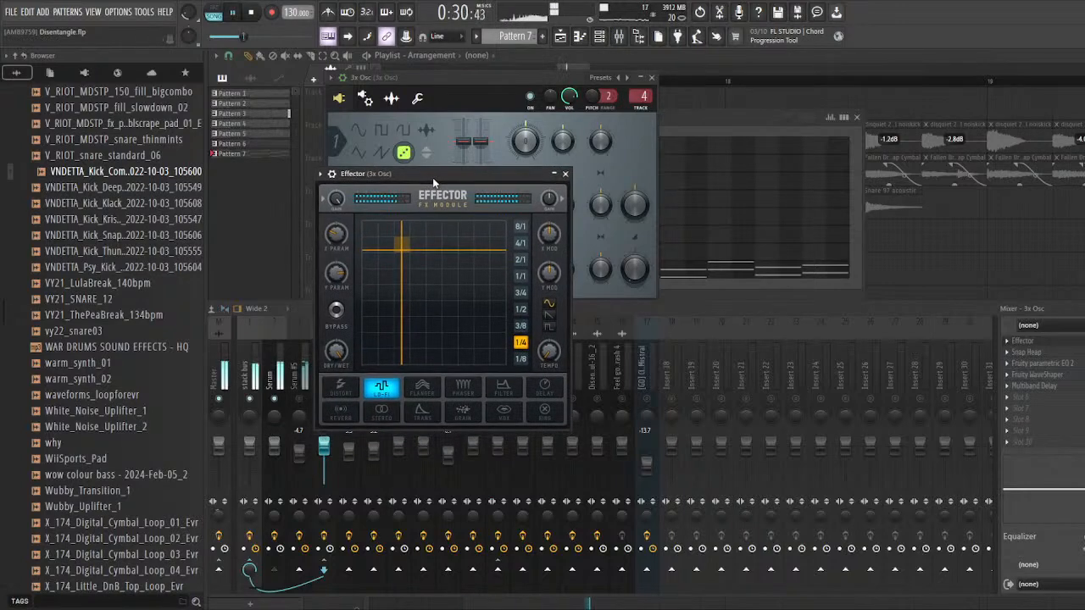
key("space")
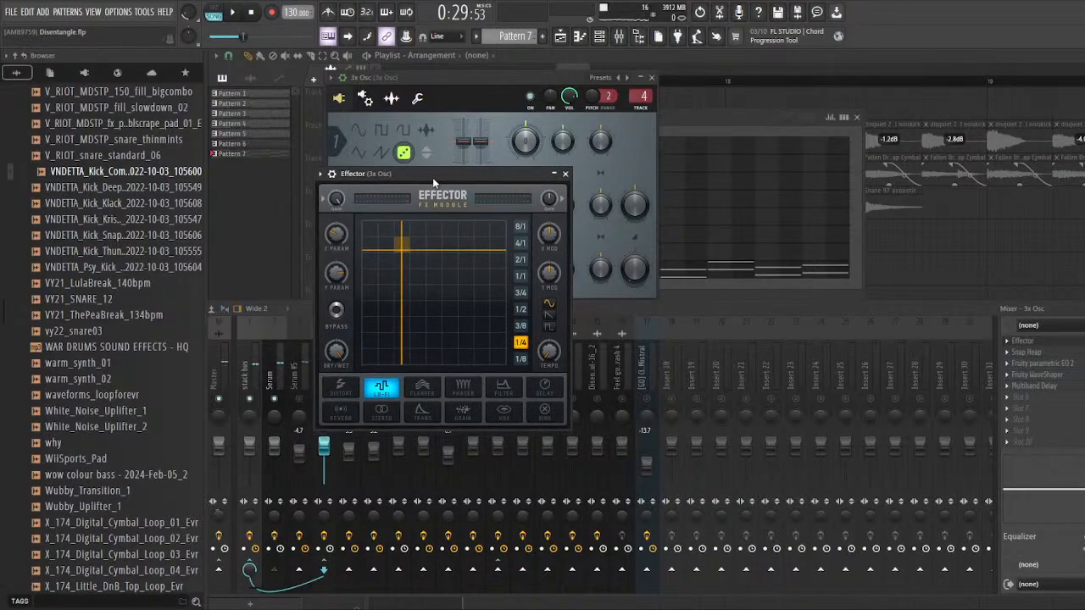
left_click_drag(432, 177, 475, 150)
key("space")
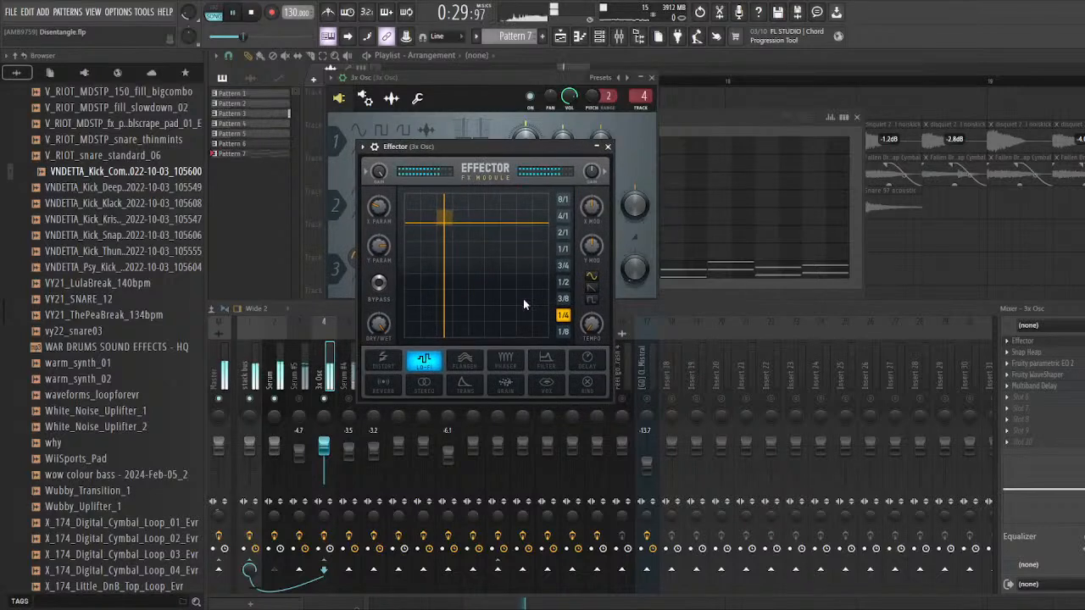
left_click(607, 146)
key("space")
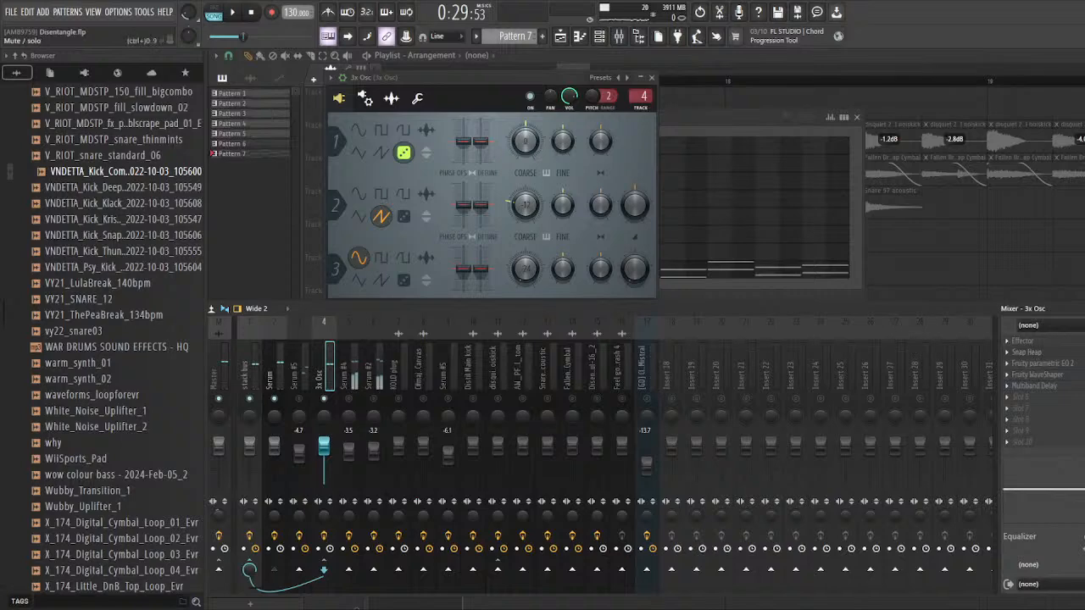
Step: Open Snap Heap on the 3x Osc track, watch its audio follower during playback, and return to the mixer
left_click(1062, 353)
left_click_drag(462, 244, 573, 53)
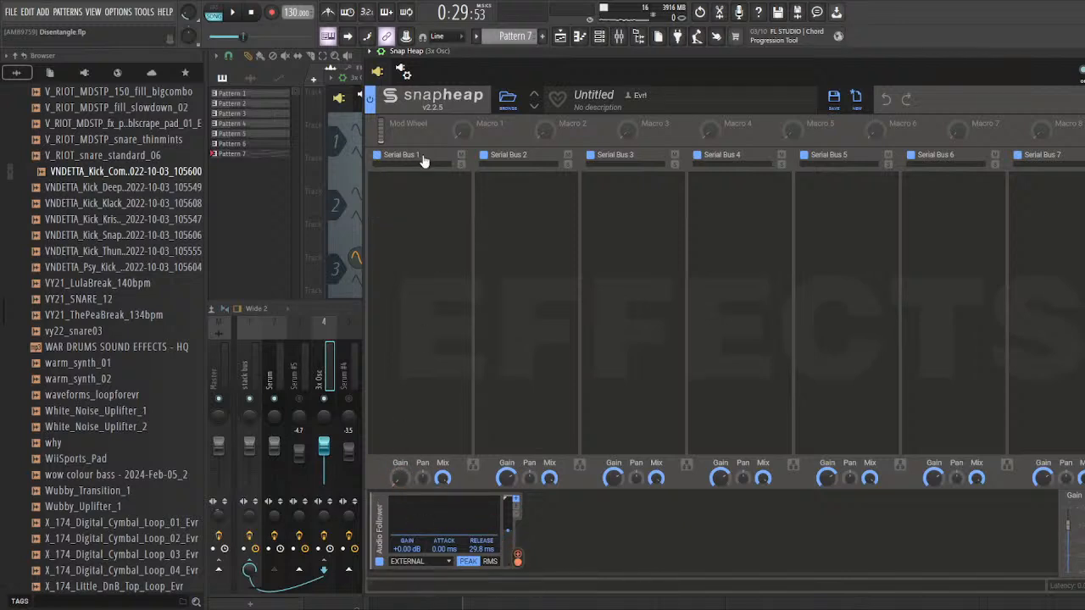
left_click_drag(529, 53, 557, 67)
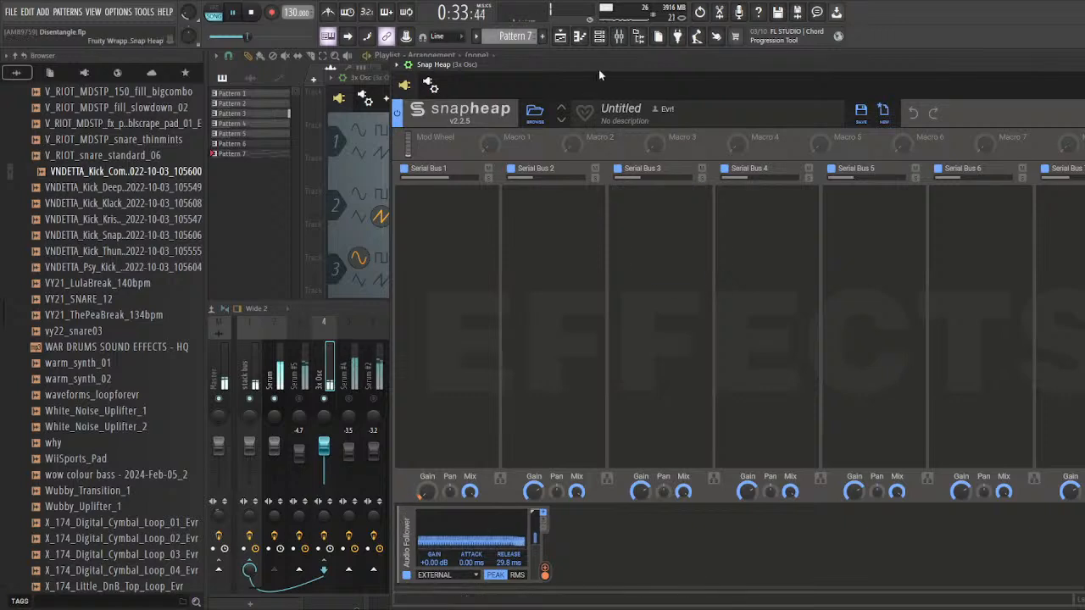
left_click_drag(599, 68, 493, 50)
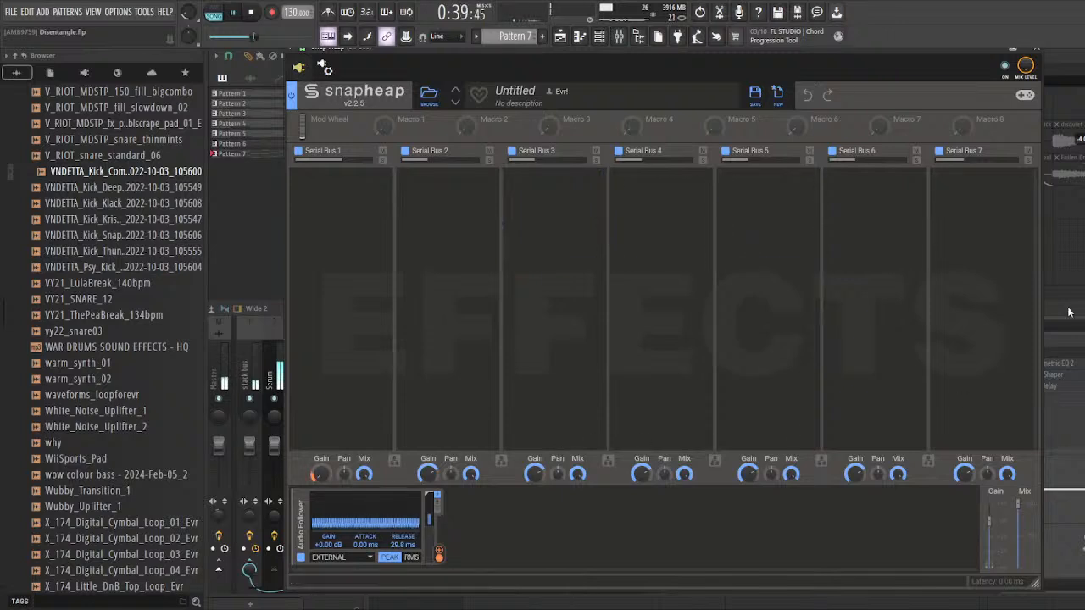
key("space")
key("F9")
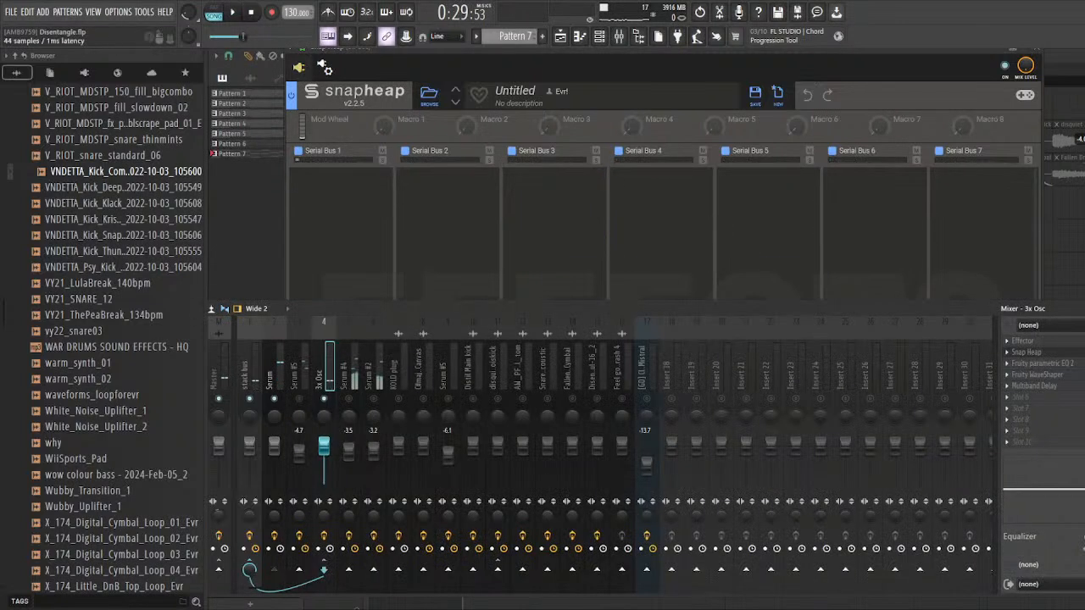
Step: Open Fruity parametric EQ 2 on the 3x Osc track and examine its curve during playback
left_click(1043, 363)
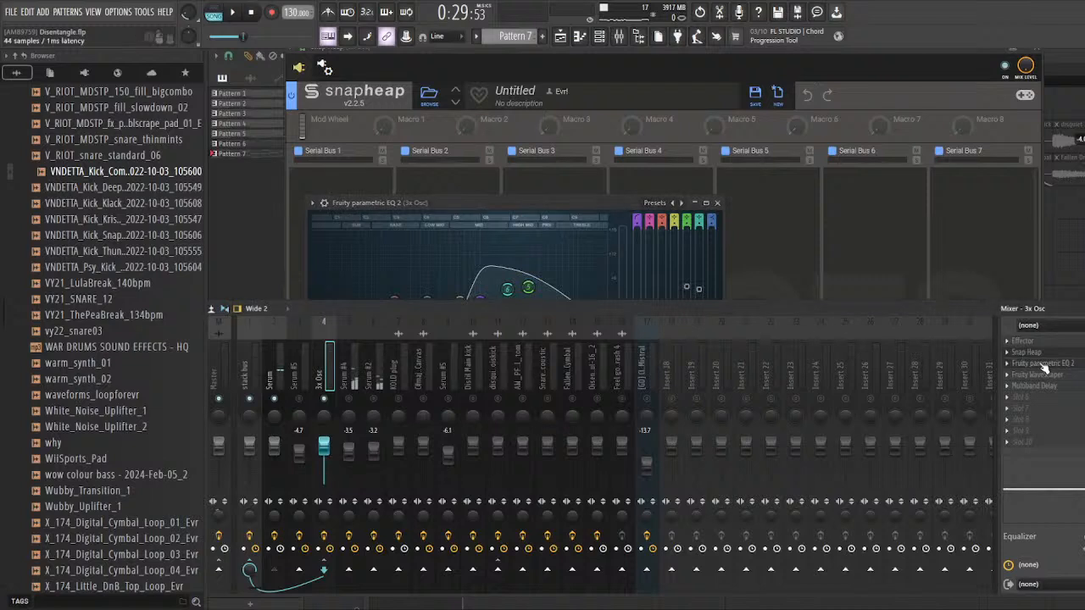
key("space")
left_click_drag(574, 204, 555, 182)
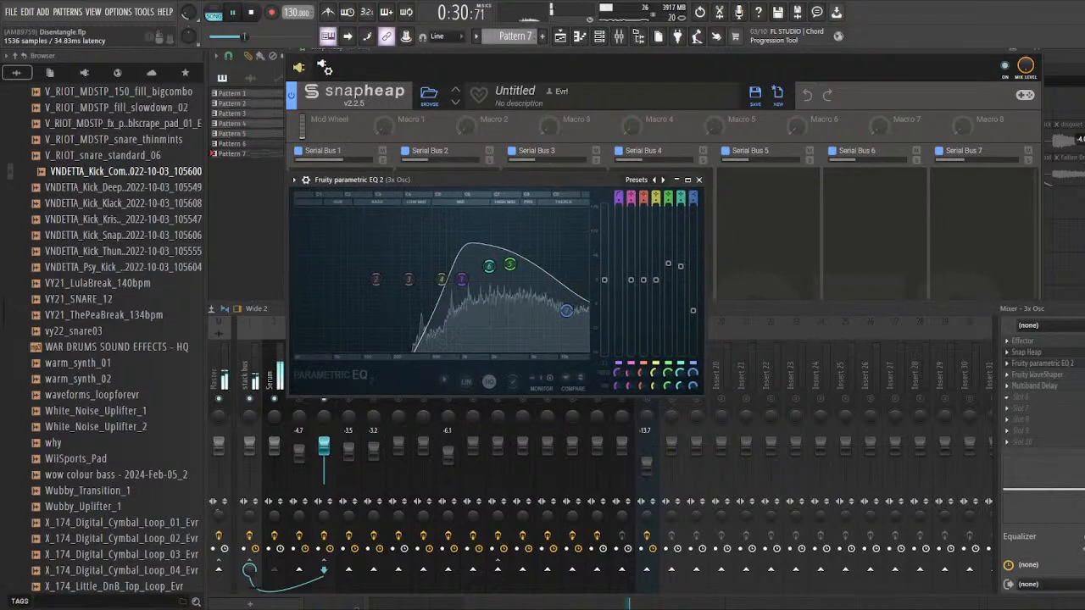
Step: Examine the 3x Osc track's Fruity WaveShaper curve, and open its Multiband Delay and audition it from bar 17
left_click(1076, 375)
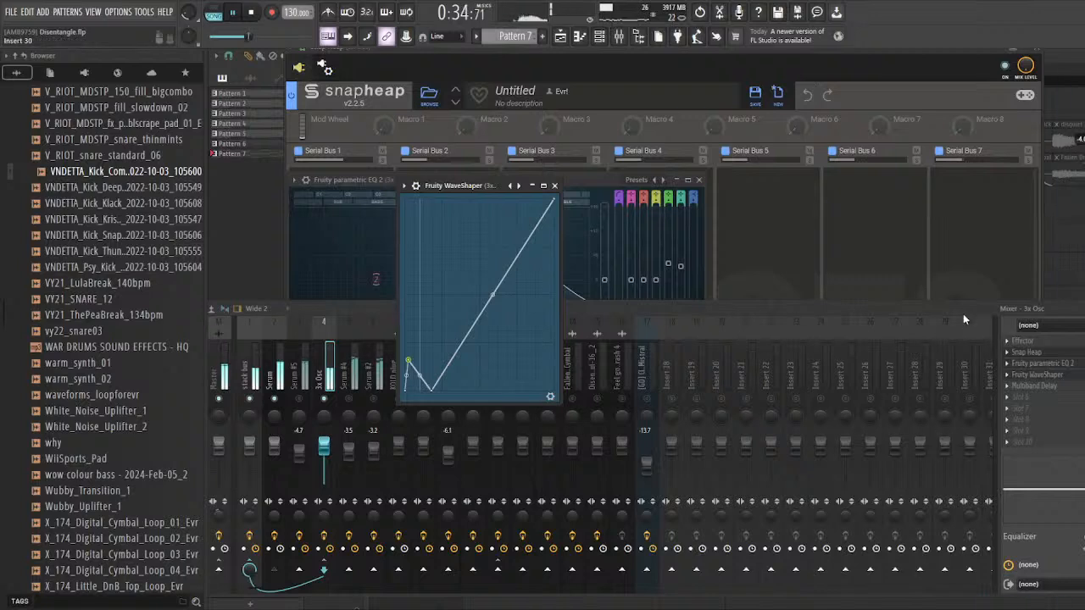
key("space")
left_click(1075, 386)
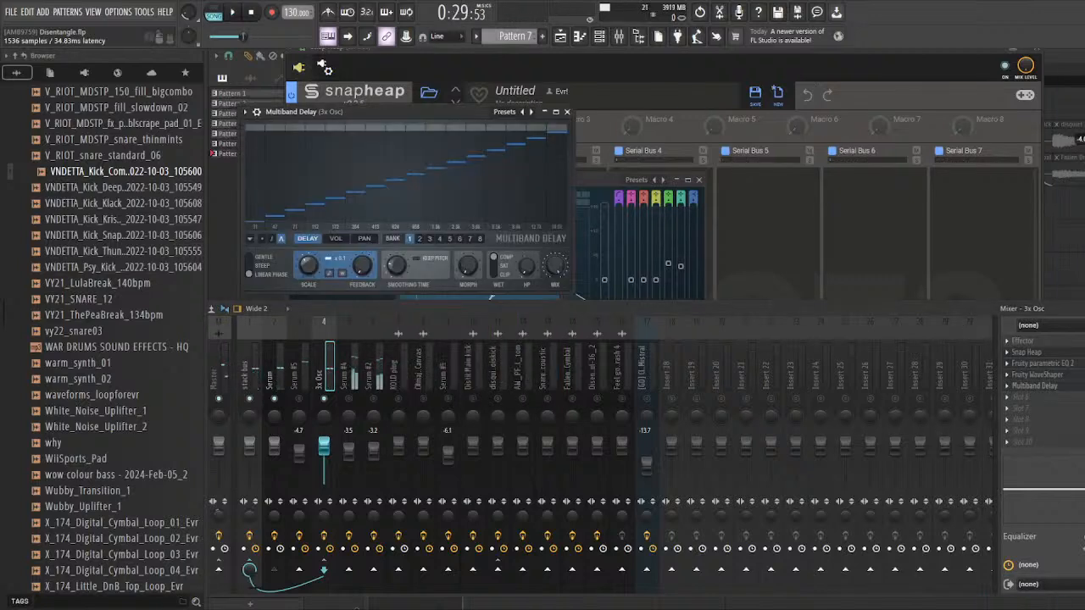
key("space")
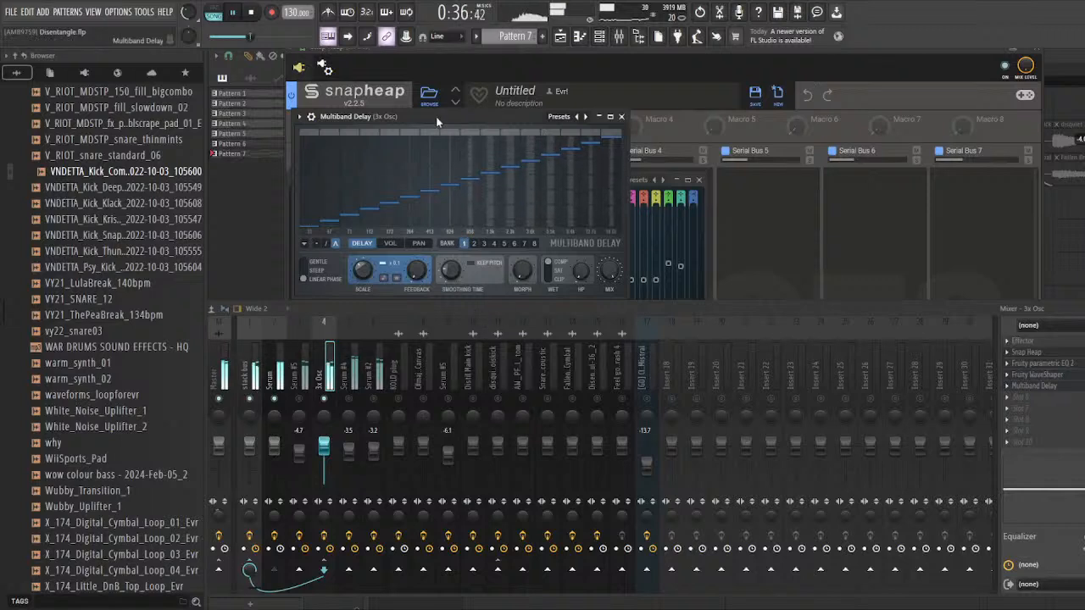
Step: Audition the 3x Osc track through its Multiband Delay from bar 17, checking the Serum mixer track alongside it
key("space")
left_click_drag(437, 116, 397, 117)
key("space")
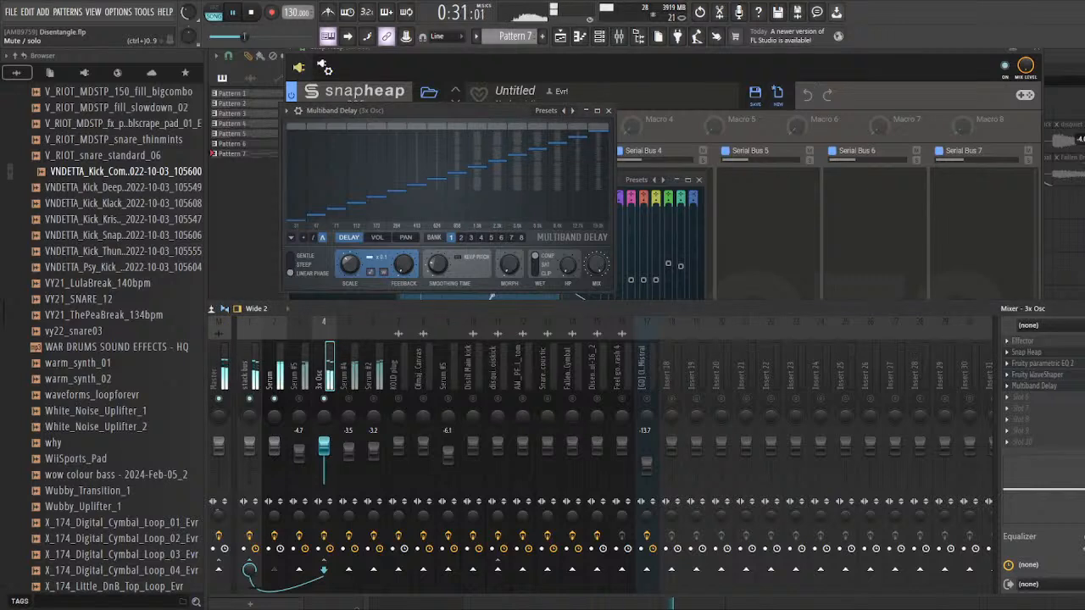
left_click(273, 370)
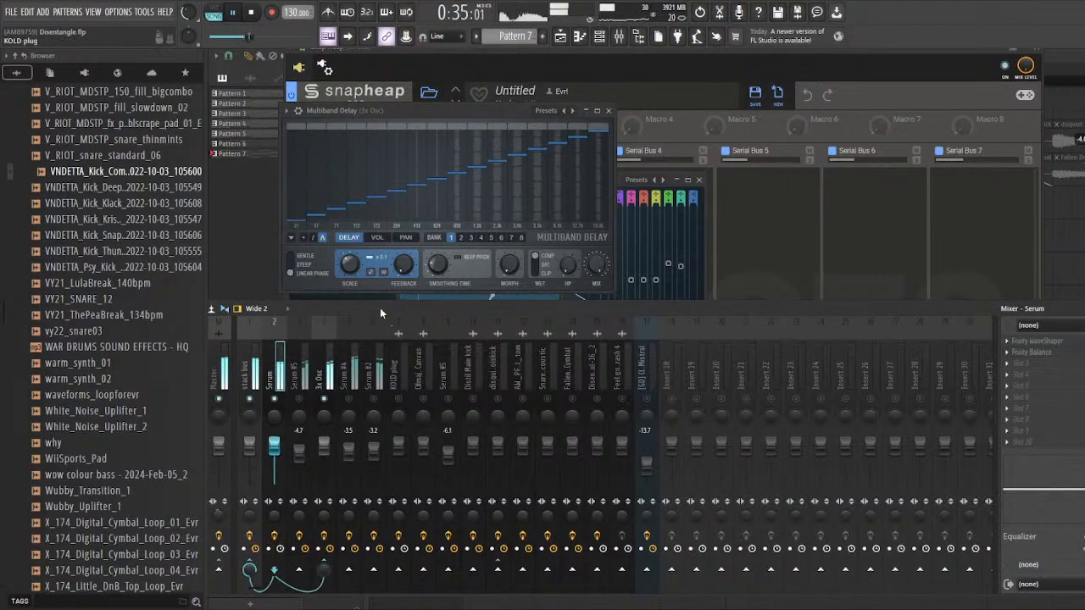
left_click_drag(380, 308, 393, 303)
left_click(336, 373)
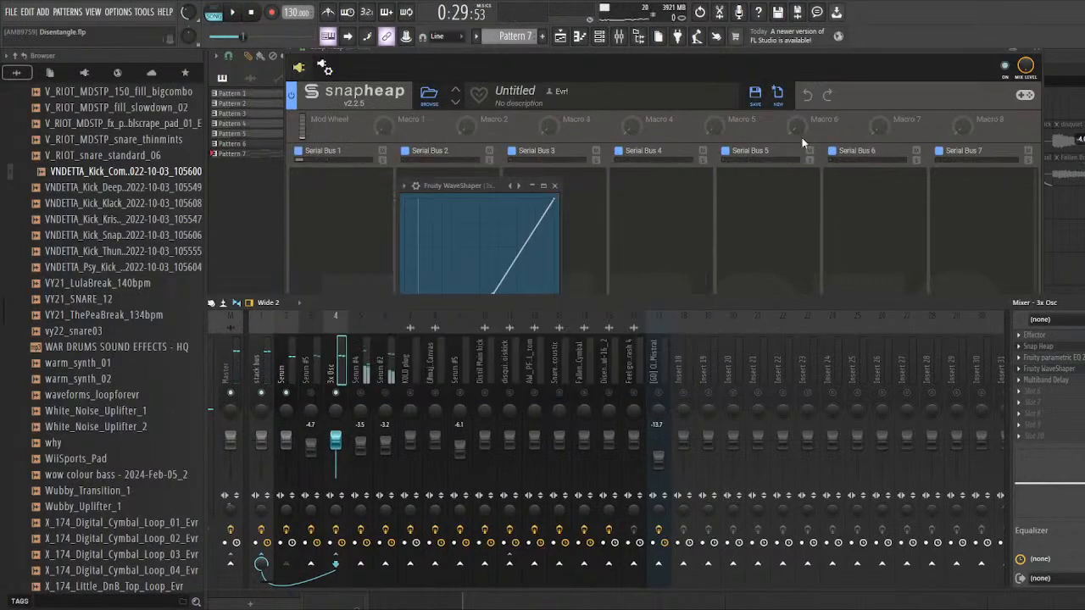
Step: Close the Fruity WaveShaper, Snap Heap and 3x Osc windows and reposition the channel rack
left_click(555, 186)
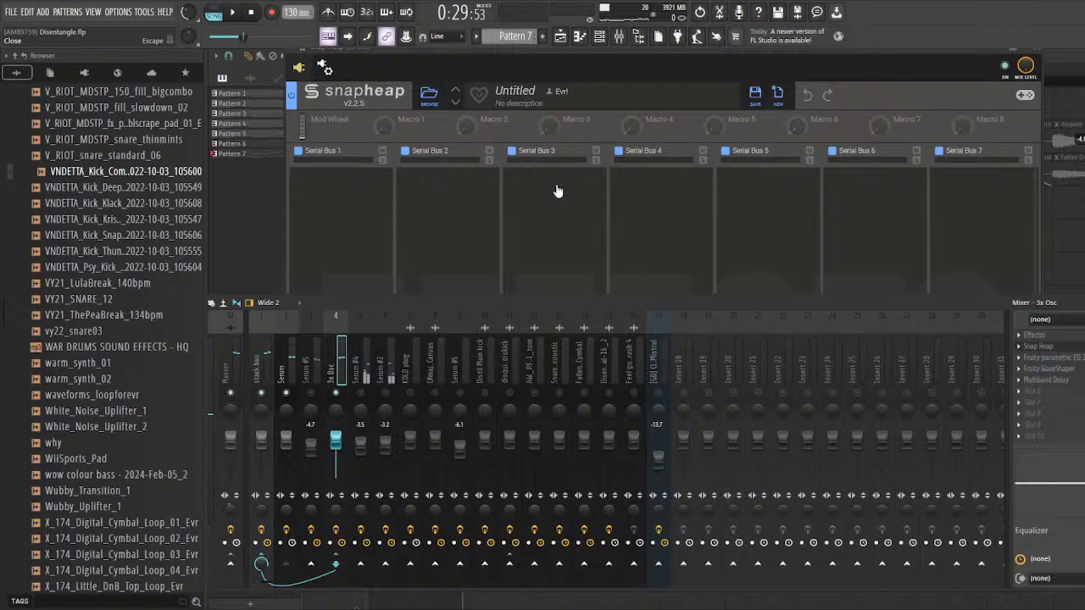
left_click(1039, 56)
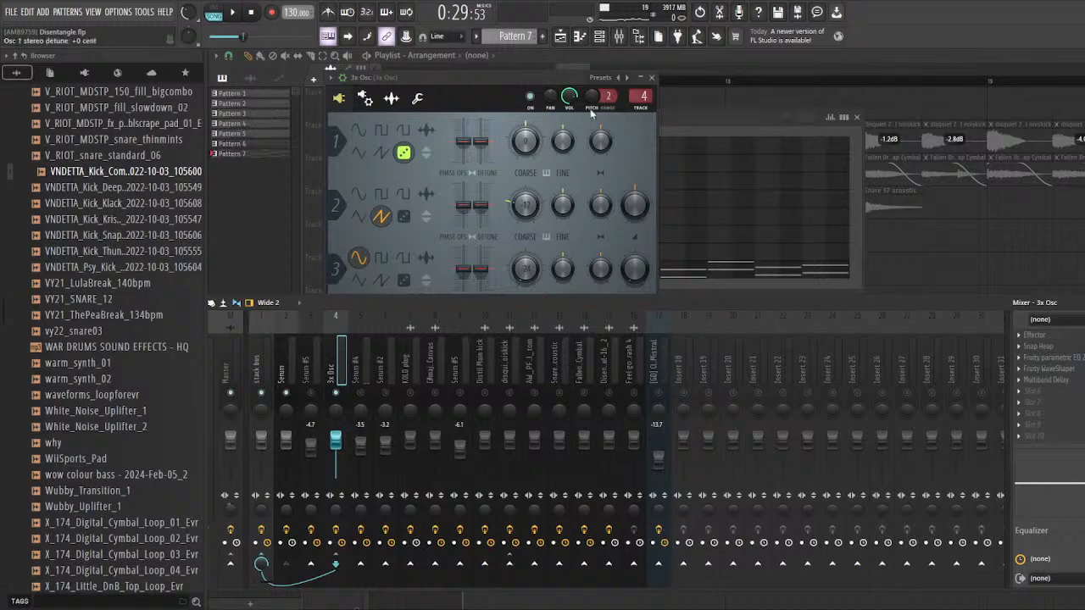
left_click(651, 77)
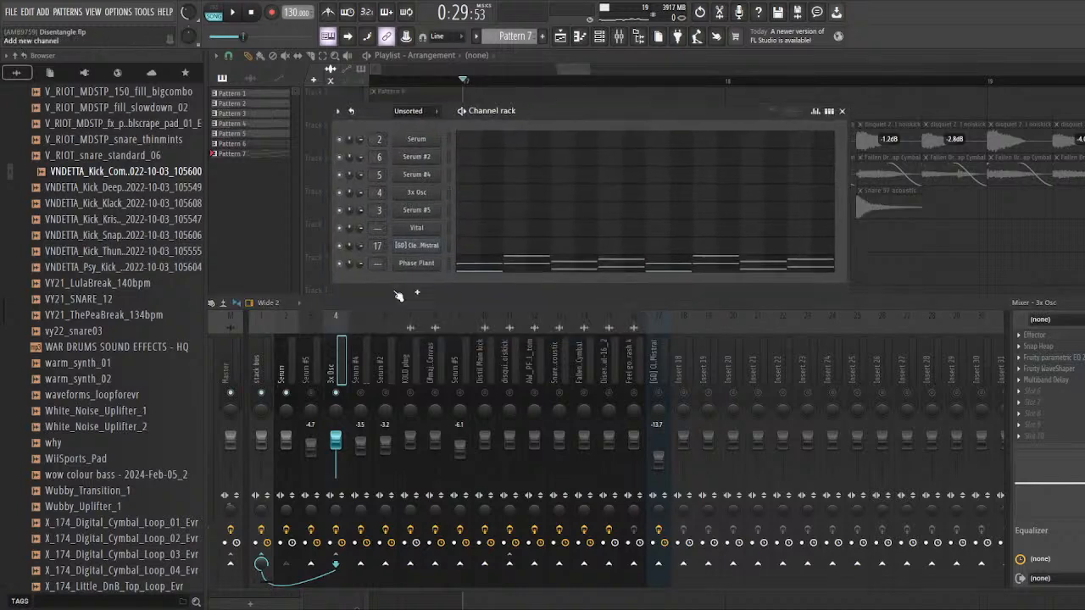
left_click_drag(379, 111, 428, 131)
Step: Audition the active synth layers from bar 17 and inspect the Serum #5 mixer track
key("space")
key("space")
key("space")
left_click(315, 348)
key("space")
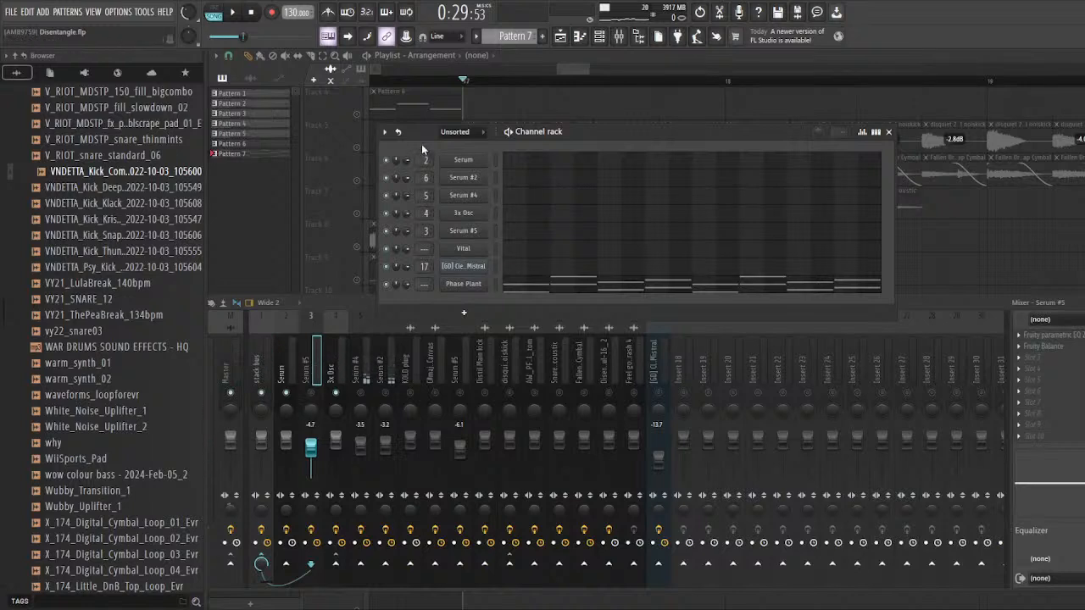
Step: Isolate the Serum #2 mixer track among the synth layers and select it
left_click_drag(421, 144, 433, 141)
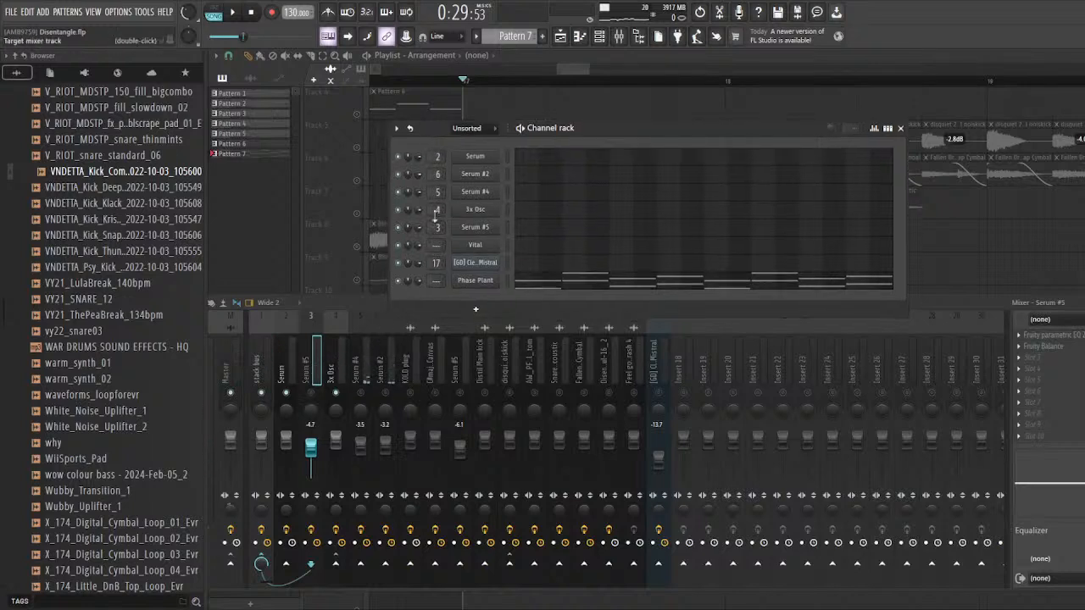
mouse_move(358, 307)
left_mouse_down()
mouse_move(353, 315)
mouse_move(375, 314)
left_mouse_up()
left_click(357, 402)
left_click(382, 402)
left_click(358, 401)
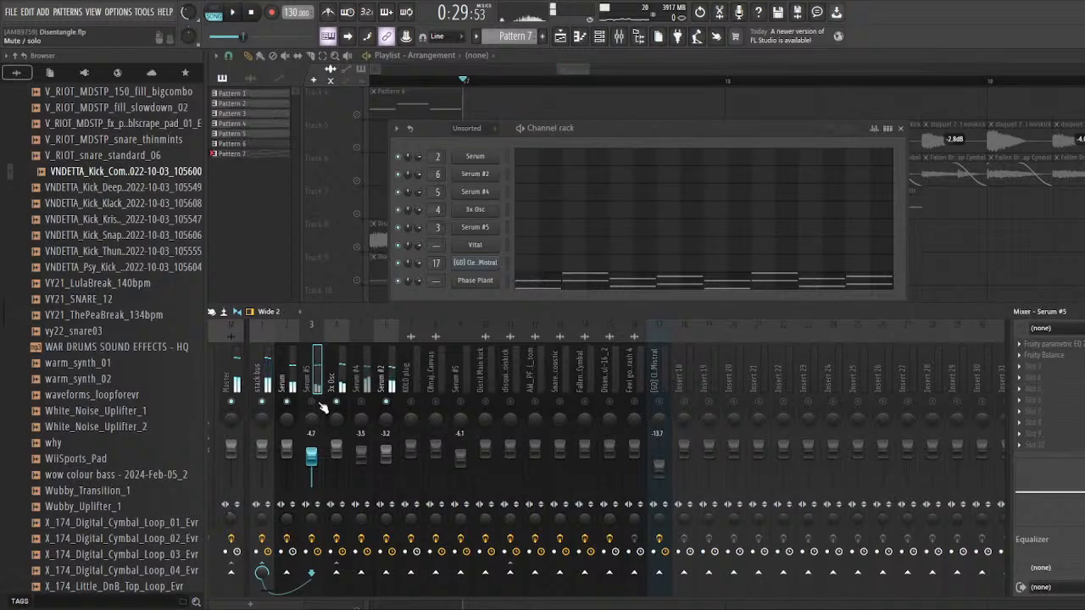
left_click(386, 373)
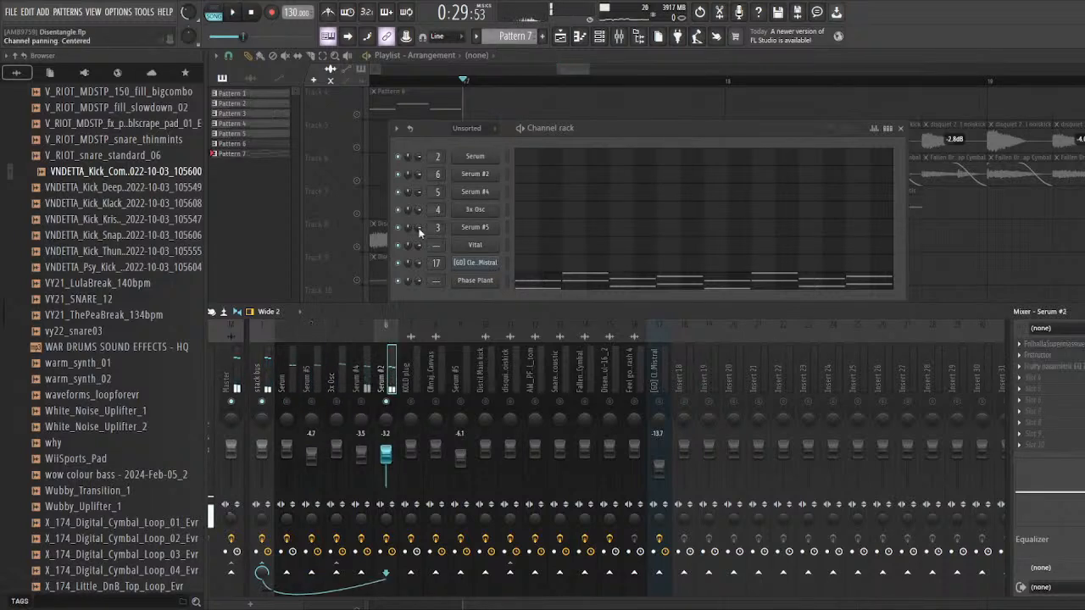
Step: Audition the isolated Serum #2 layer from bar 17
left_click_drag(435, 132, 414, 127)
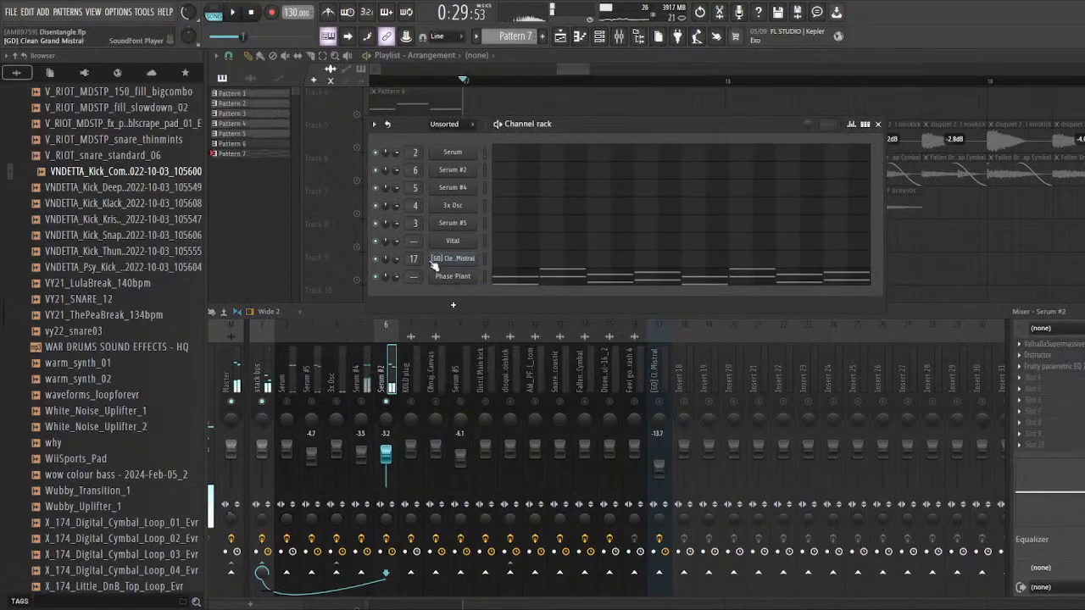
key("space")
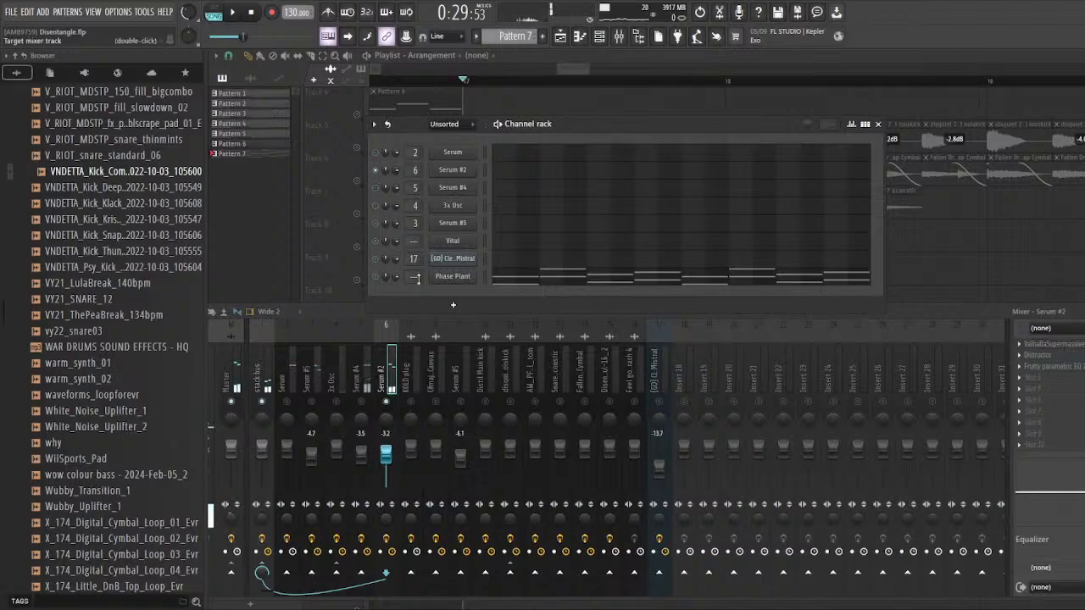
key("space")
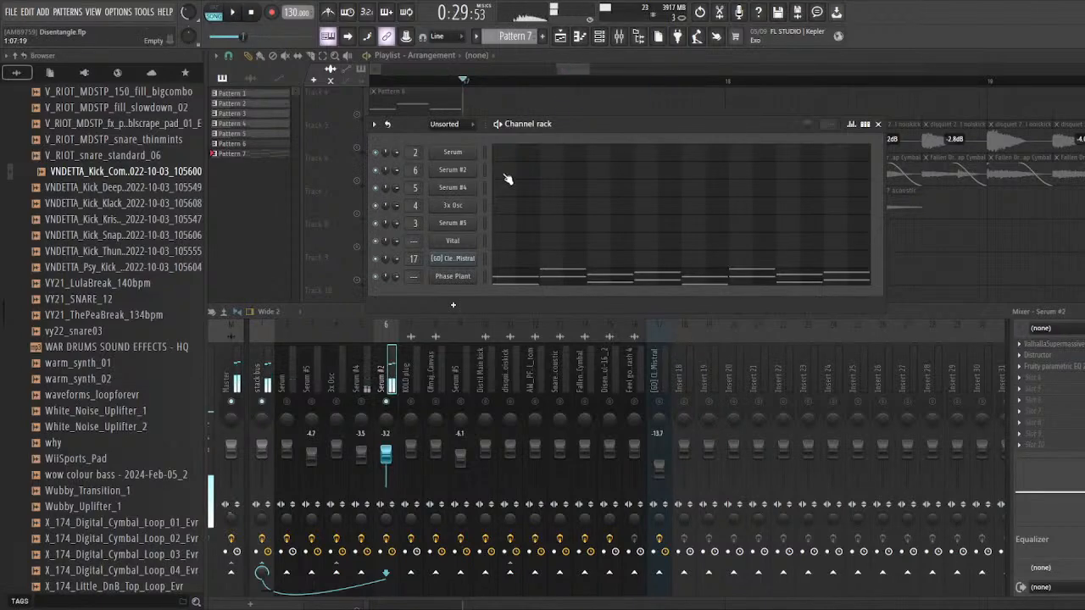
Step: Open the Serum #2 synth, switch off its delay, distortion and EQ effects, and return to its oscillators
left_click(461, 171)
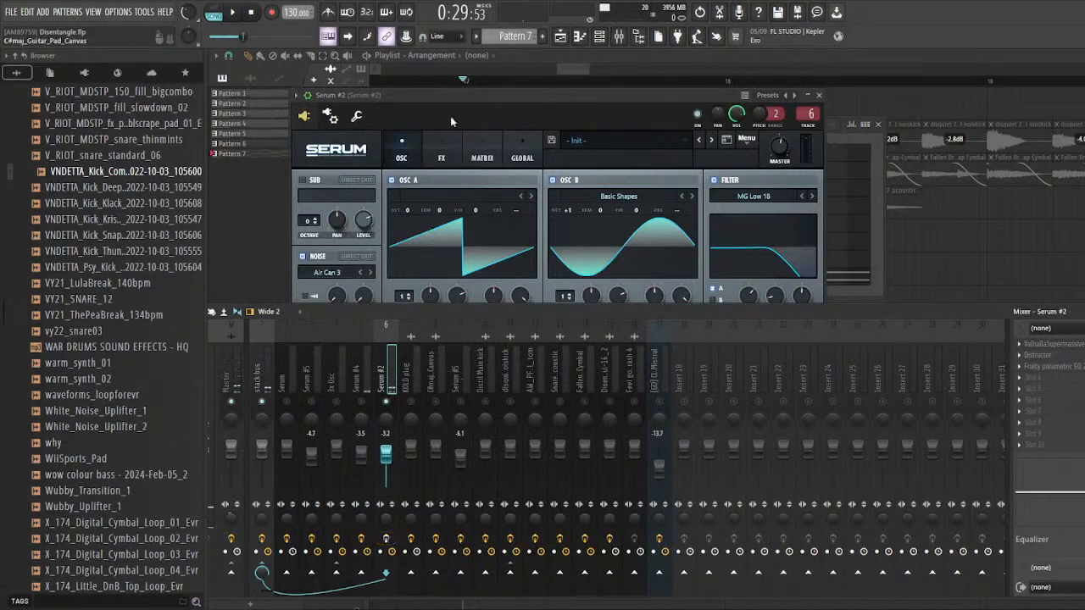
left_click_drag(450, 116, 504, 80)
left_click(496, 134)
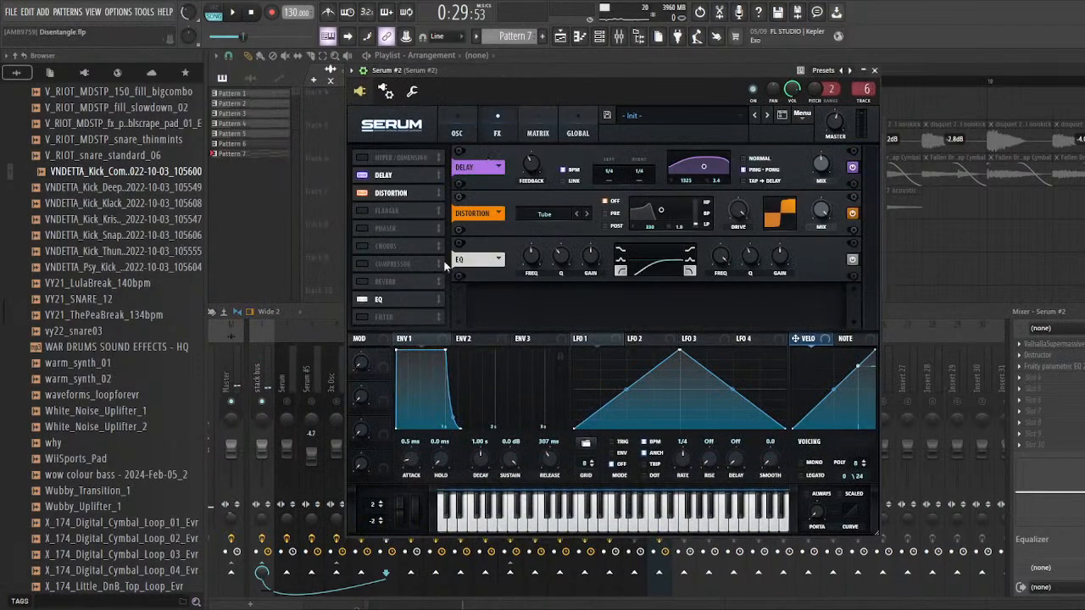
left_click(365, 176)
left_click(362, 194)
left_click(362, 299)
left_click(457, 129)
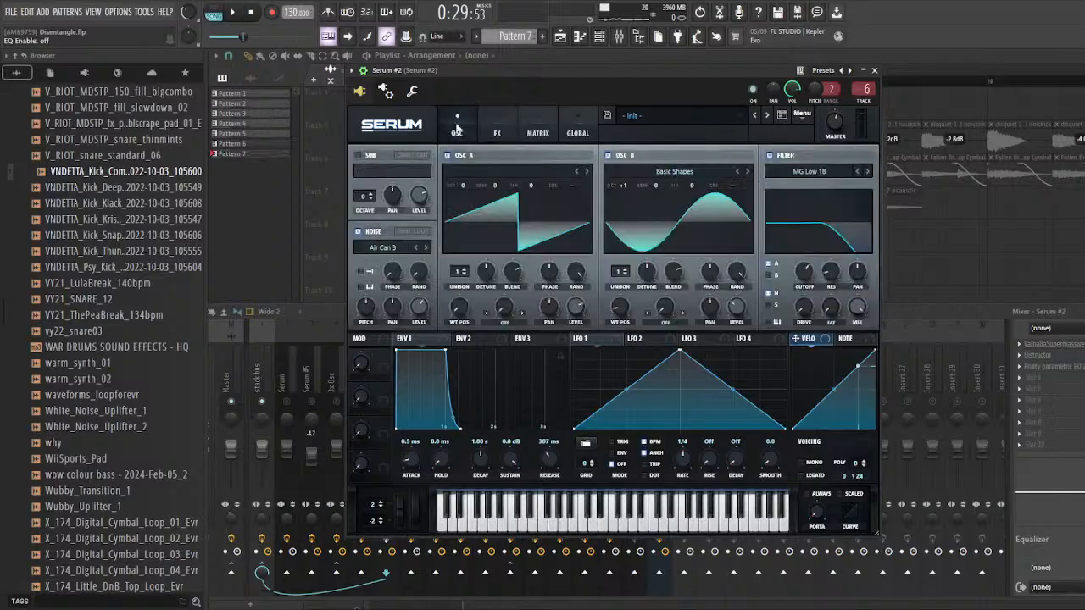
Step: Compare the dry Serum #2 sound with Osc B's Basic Shapes oscillator switched off and on
left_click_drag(484, 72, 459, 74)
left_click_drag(555, 72, 571, 70)
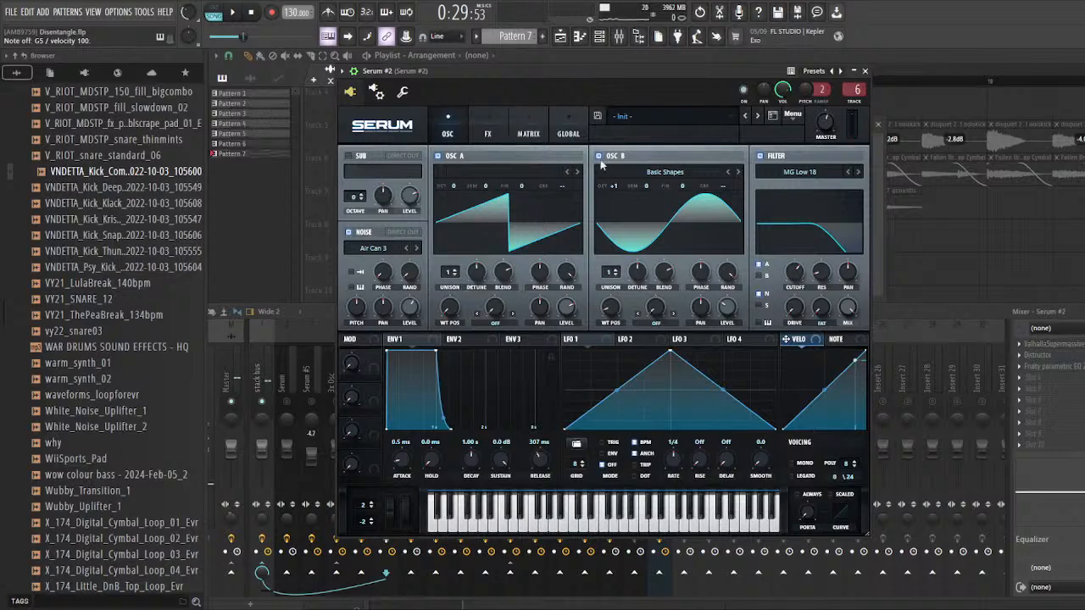
left_click_drag(584, 73, 566, 87)
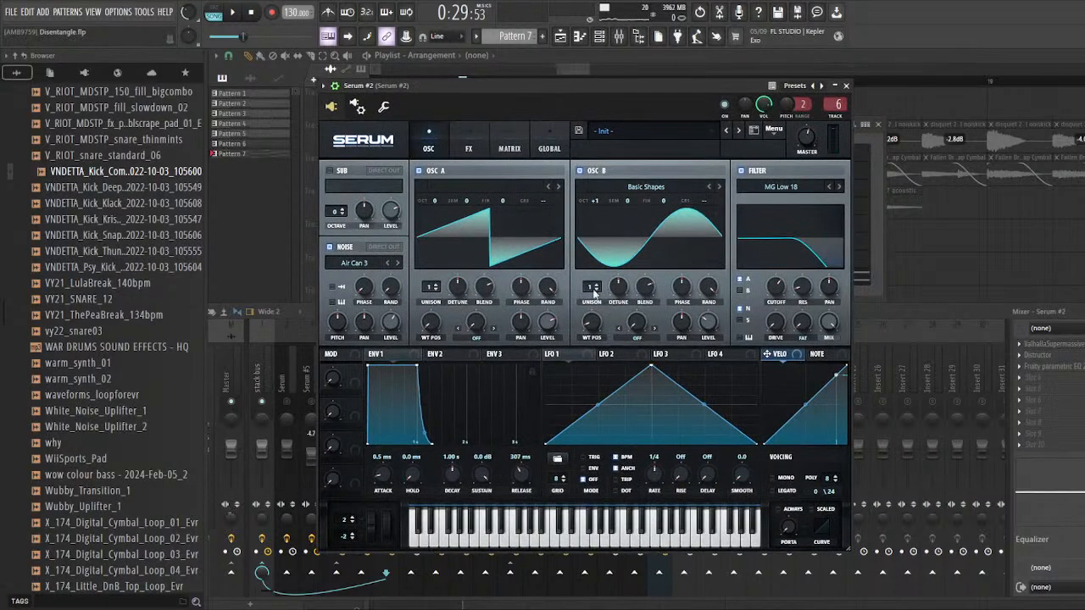
left_click(581, 172)
left_click_drag(581, 85, 584, 82)
left_click(587, 172)
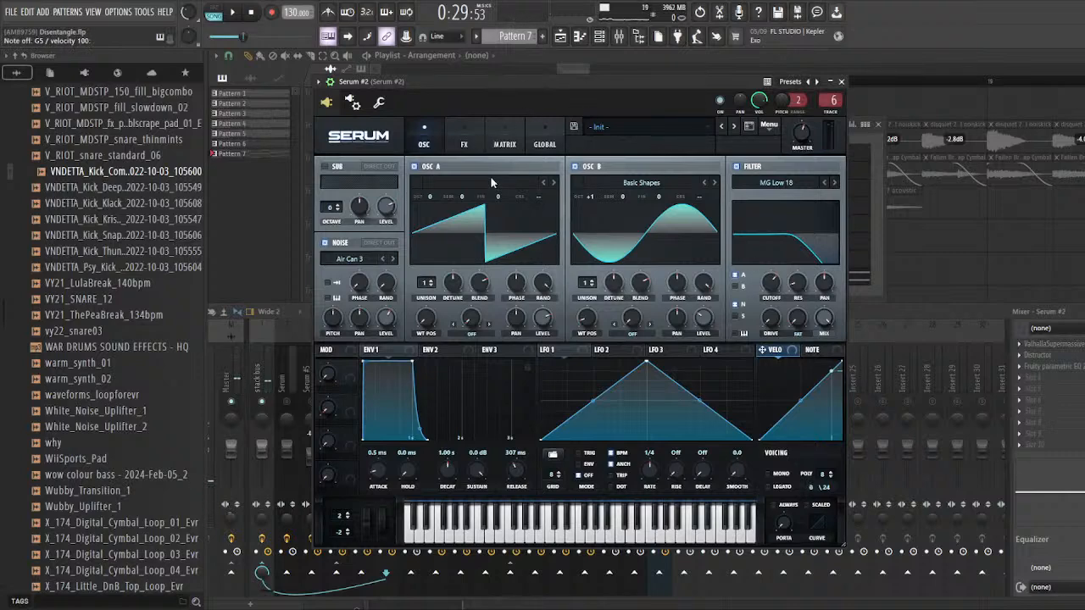
Step: Switch the delay and Tube distortion effects back on in Serum #2
left_click(468, 148)
left_click(328, 188)
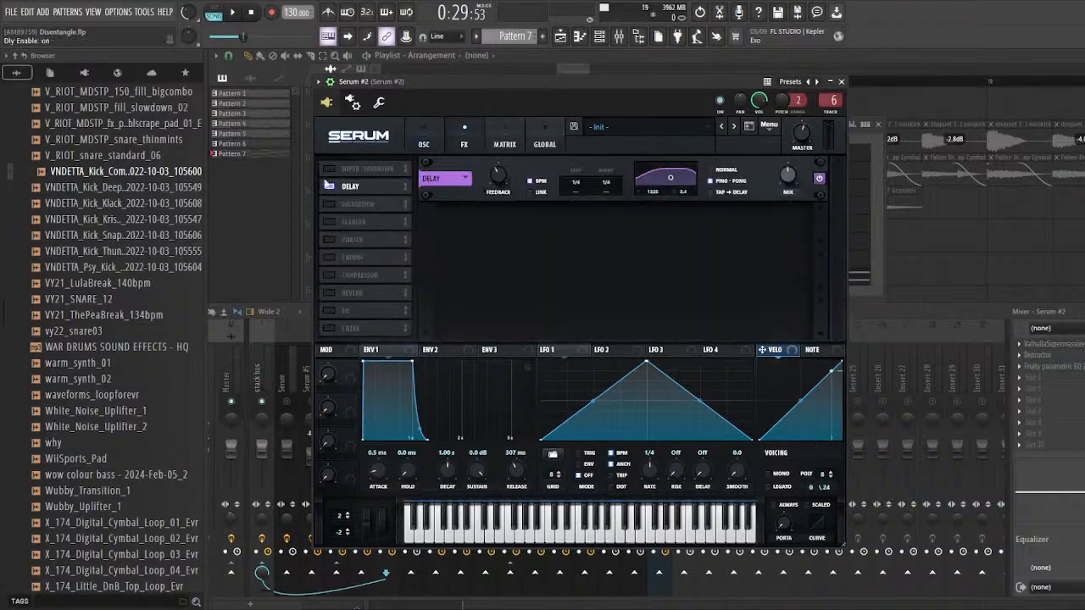
left_click(329, 205)
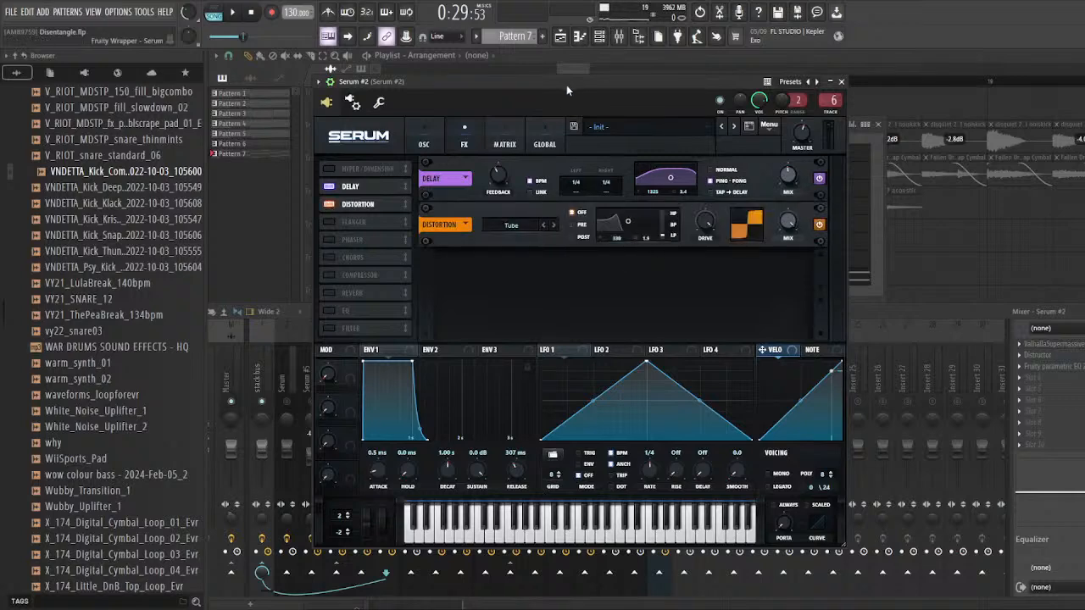
Step: Turn off Serum #2's distortion and audition the sound with only the delay active
left_click_drag(567, 85, 590, 91)
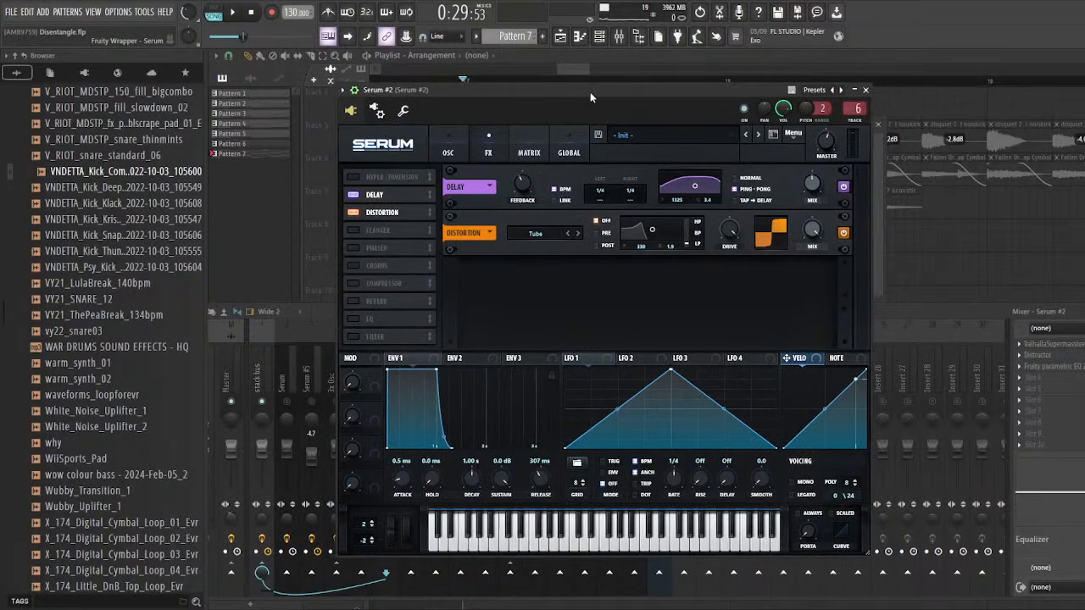
left_click(359, 214)
left_click_drag(485, 85, 510, 90)
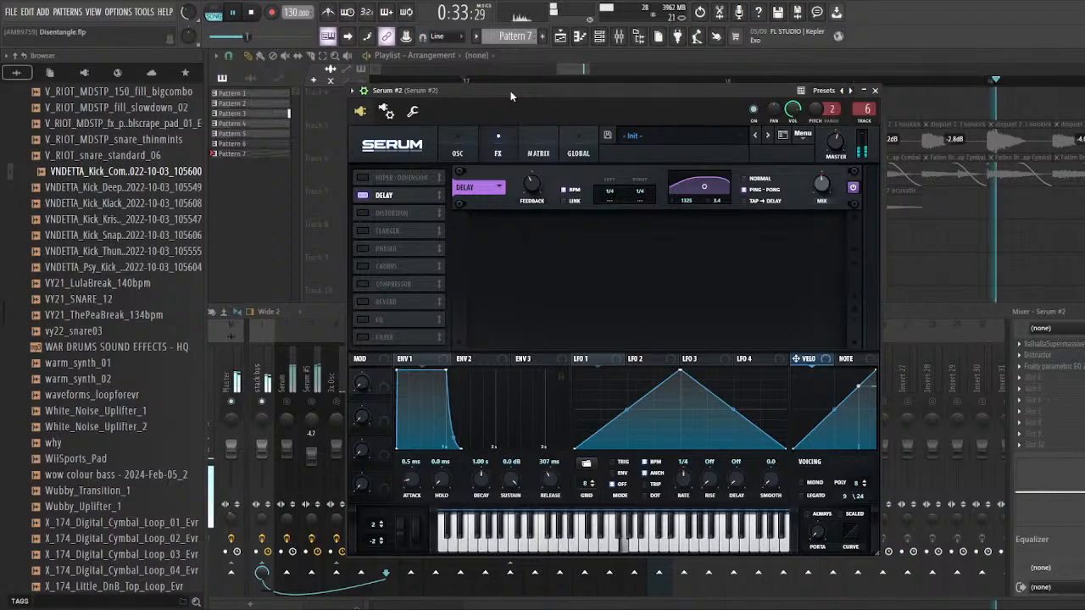
key("space")
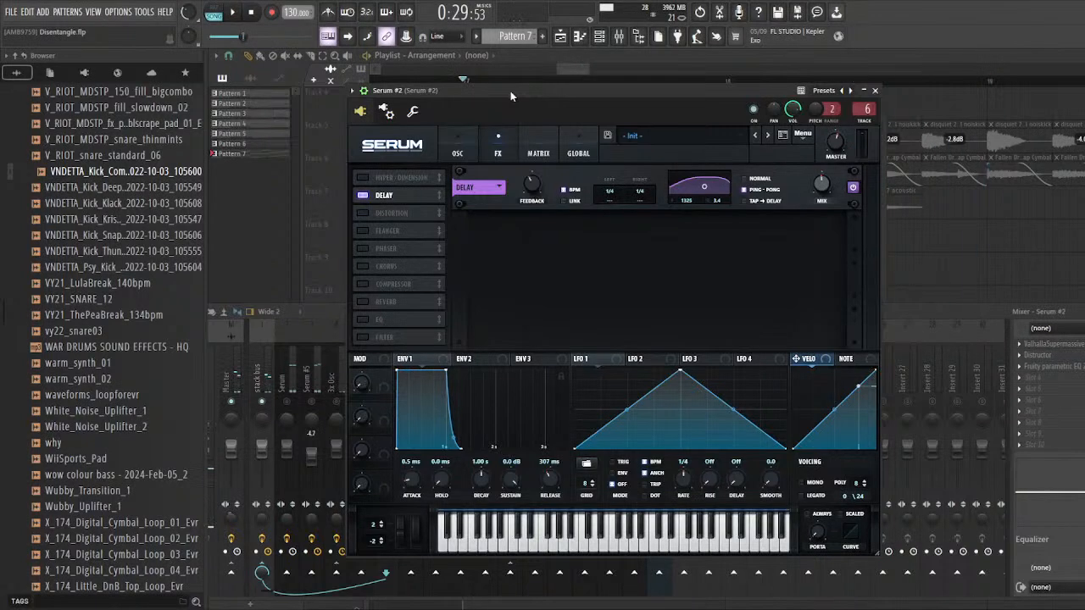
left_click_drag(510, 91, 532, 101)
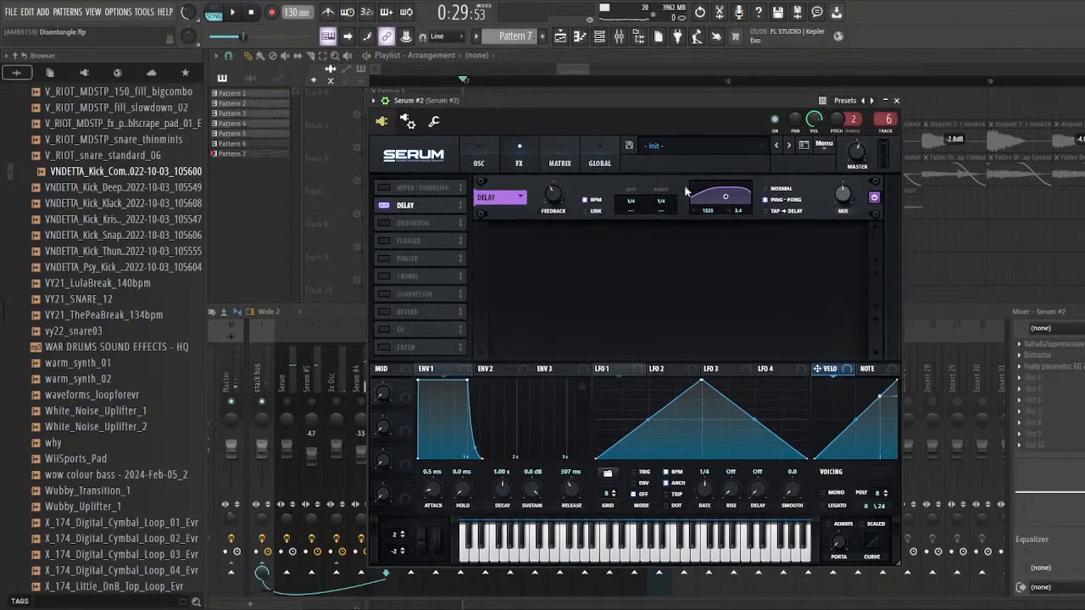
Step: Enable Serum #2's Tube distortion and audition it together with the delay from bar 17
left_click_drag(463, 103, 394, 95)
left_click(373, 227)
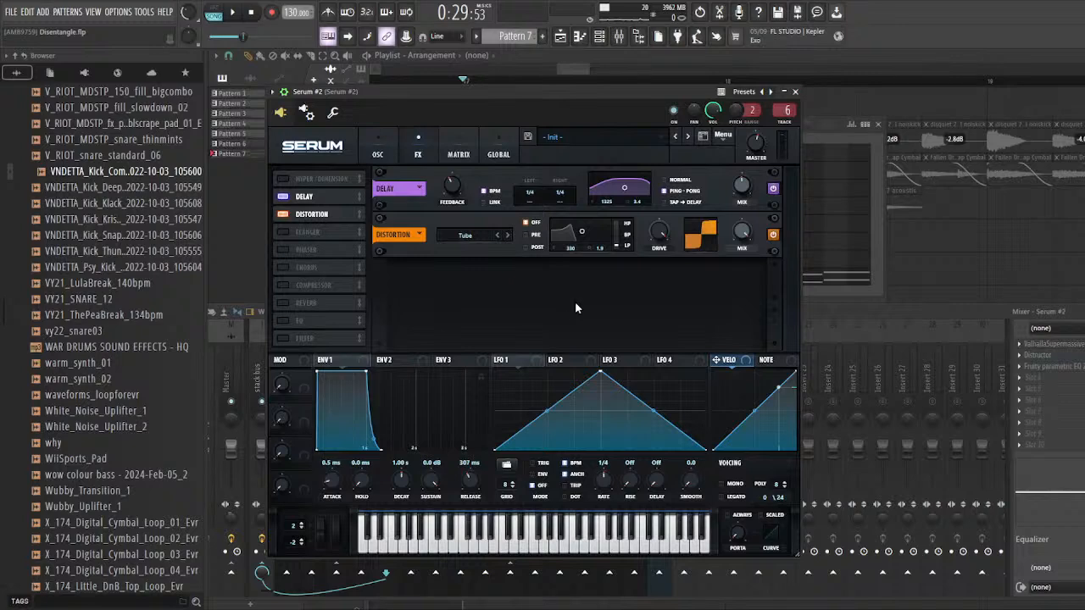
left_click_drag(505, 91, 532, 104)
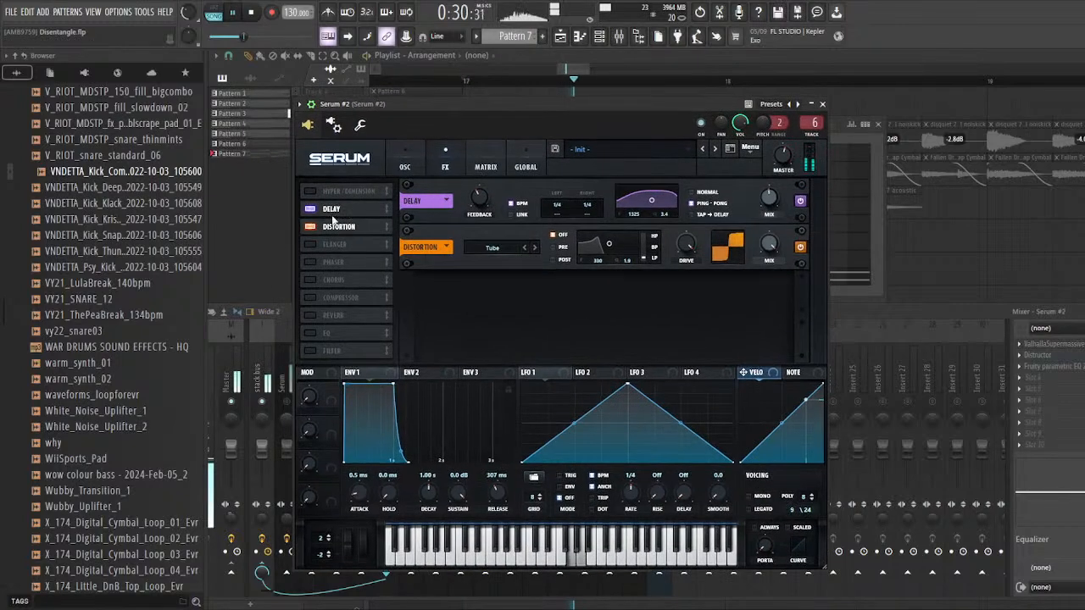
left_click_drag(466, 100, 476, 101)
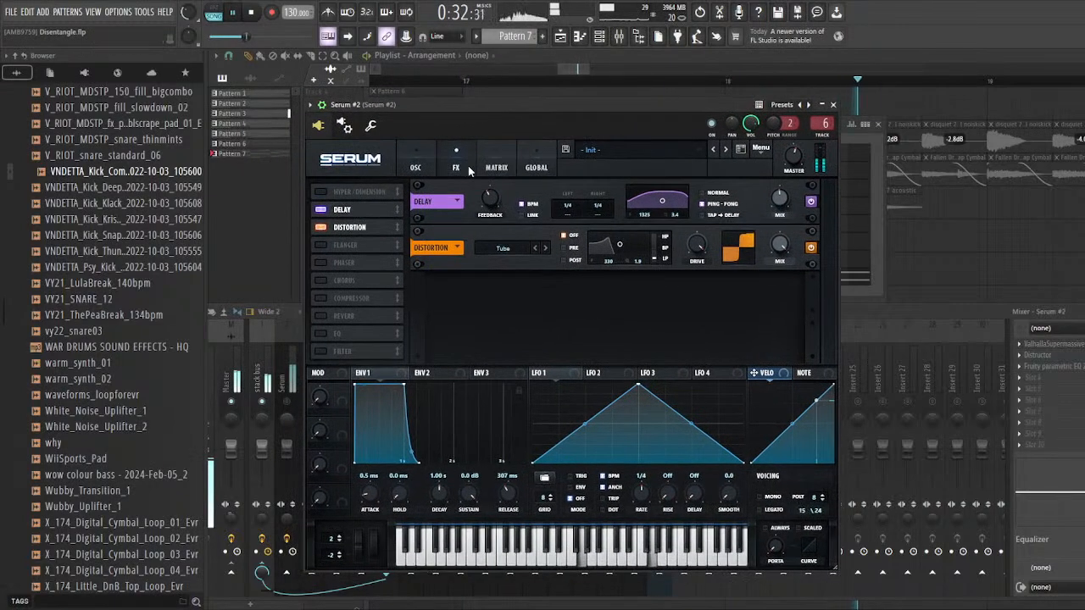
key("space")
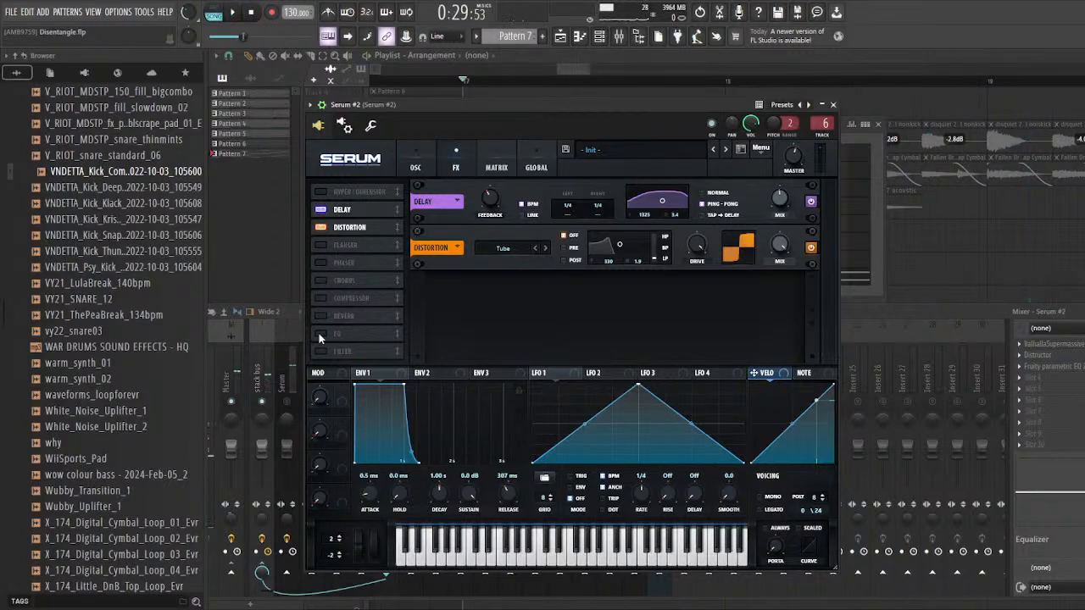
Step: Enable Serum #2's EQ effect and audition the full internal effects rack
left_click(319, 334)
left_click_drag(522, 116, 494, 113)
key("space")
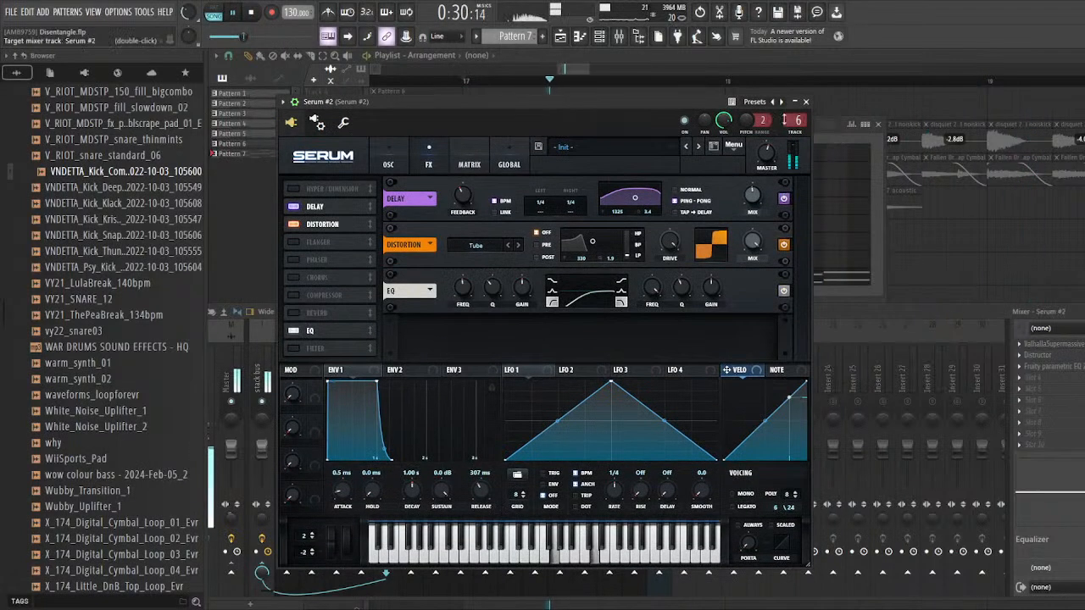
Step: Go to Serum #2's linked mixer track and re-enable its effects chain
double_click(794, 120)
key("space")
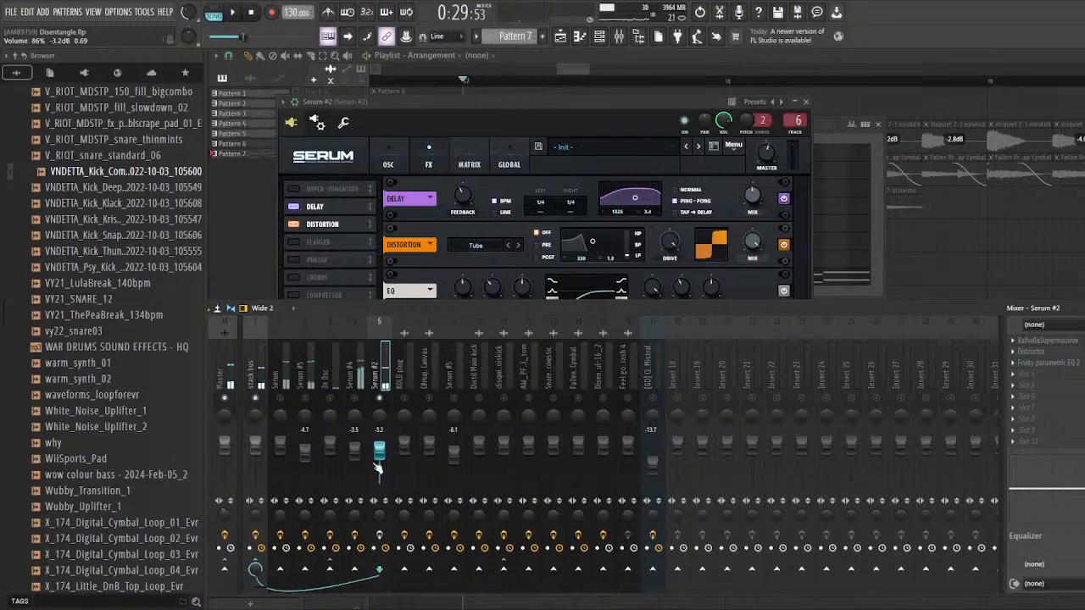
left_click(381, 535)
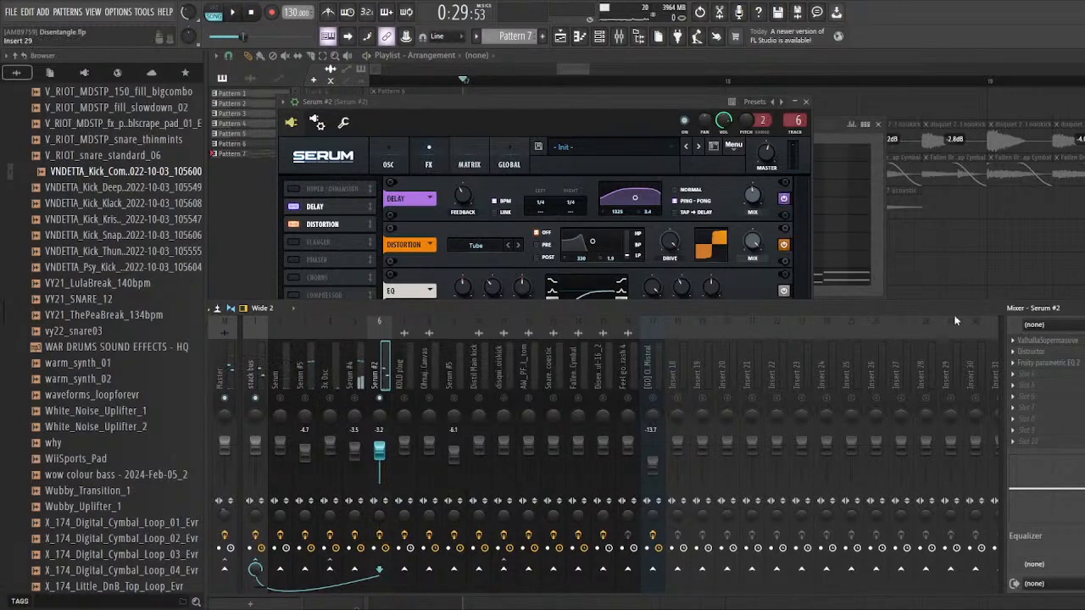
Step: Open ValhallaSupermassive on the Serum #2 mixer track, audition it from bar 17, and open the track's Distructor
left_click_drag(954, 311, 910, 308)
left_click(1056, 340)
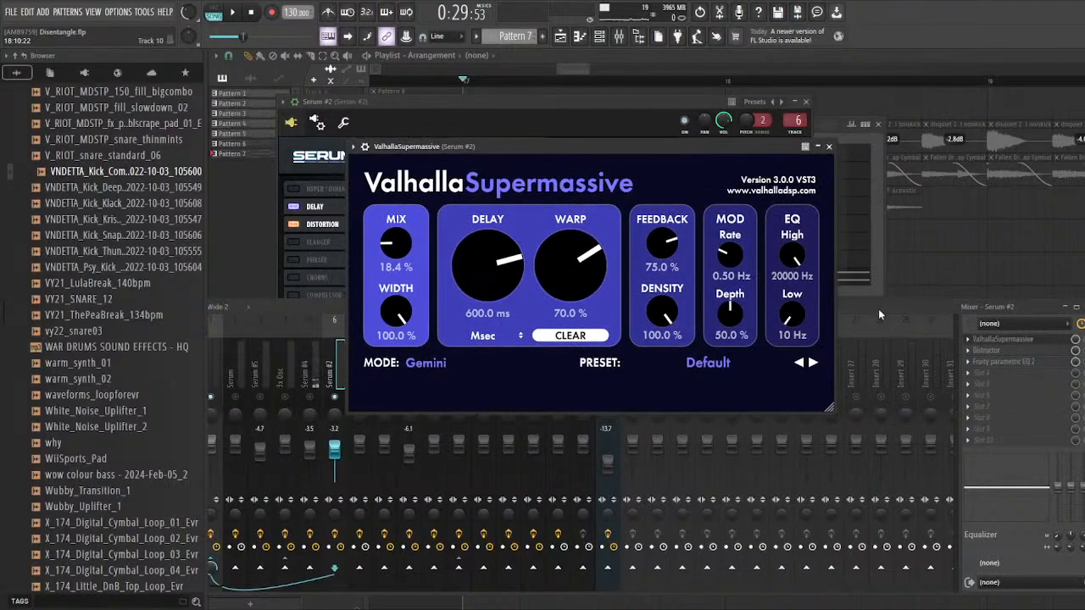
left_click_drag(878, 314, 902, 318)
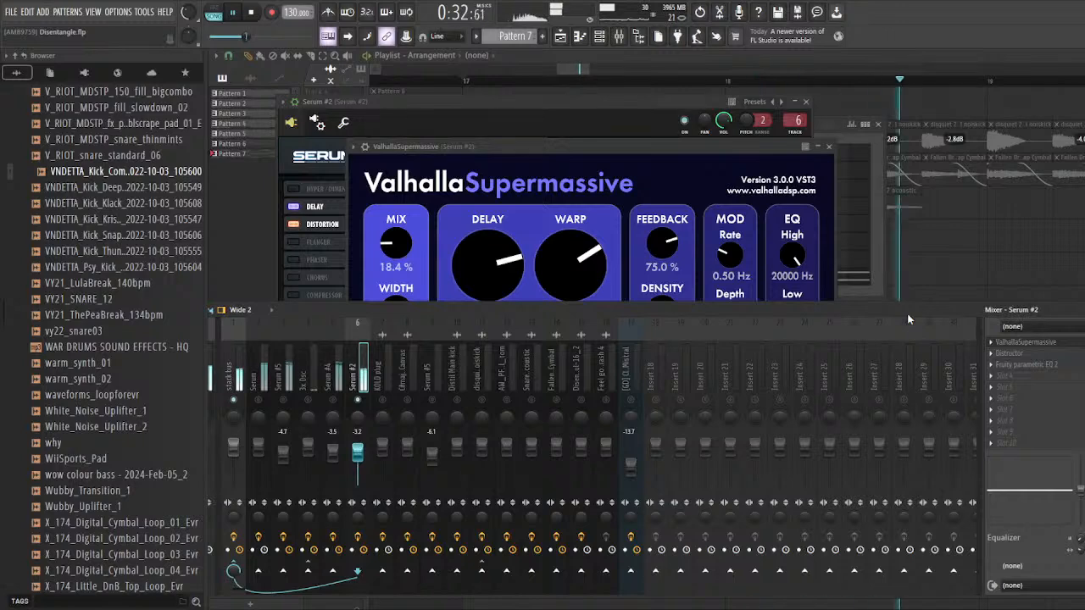
key("space")
left_click(1065, 357)
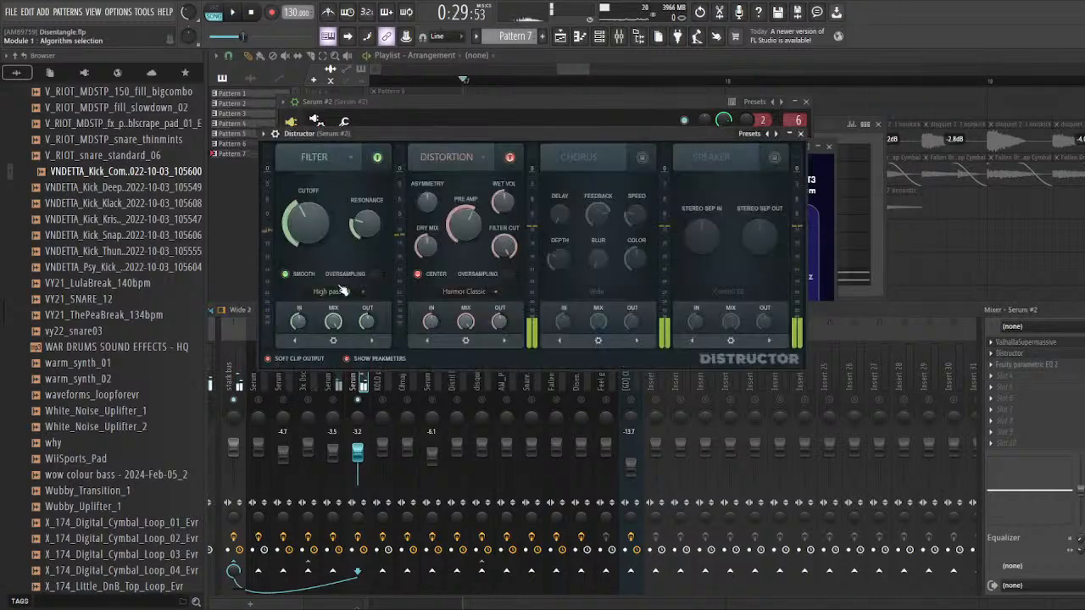
Step: Audition the Distructor on Serum #2's mixer track from bar 17 with the Fruity parametric EQ 2 slot bypassed
left_click_drag(395, 215, 419, 219)
key("space")
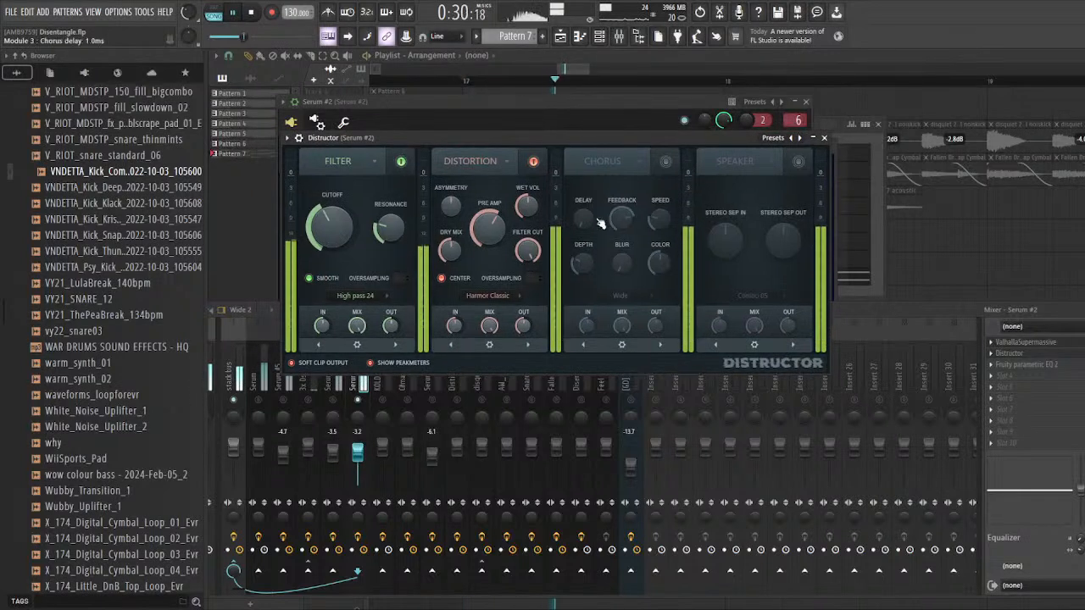
left_click(1083, 365)
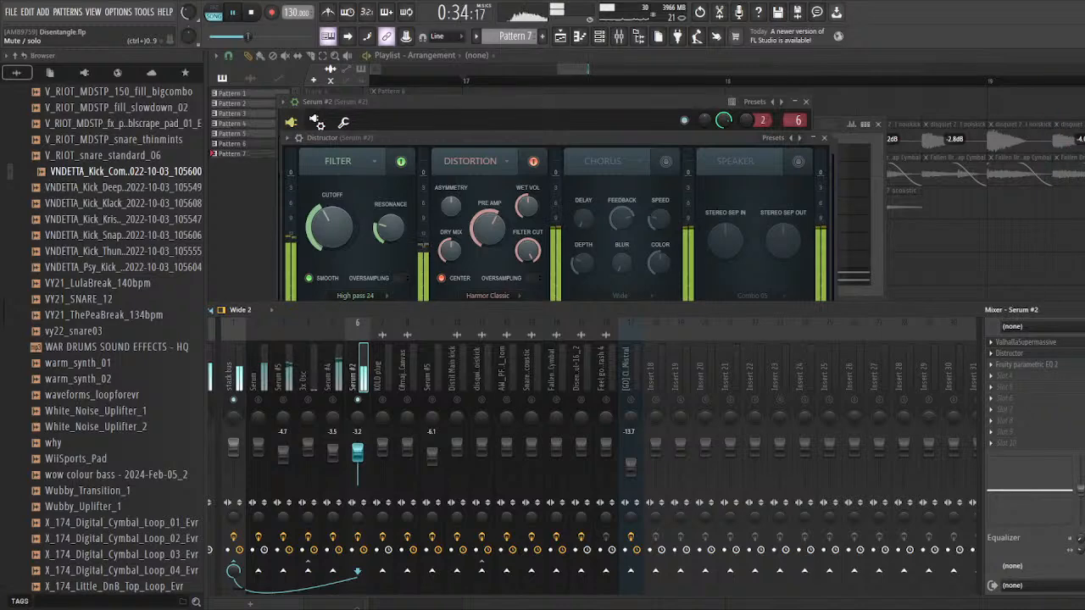
left_click(547, 143)
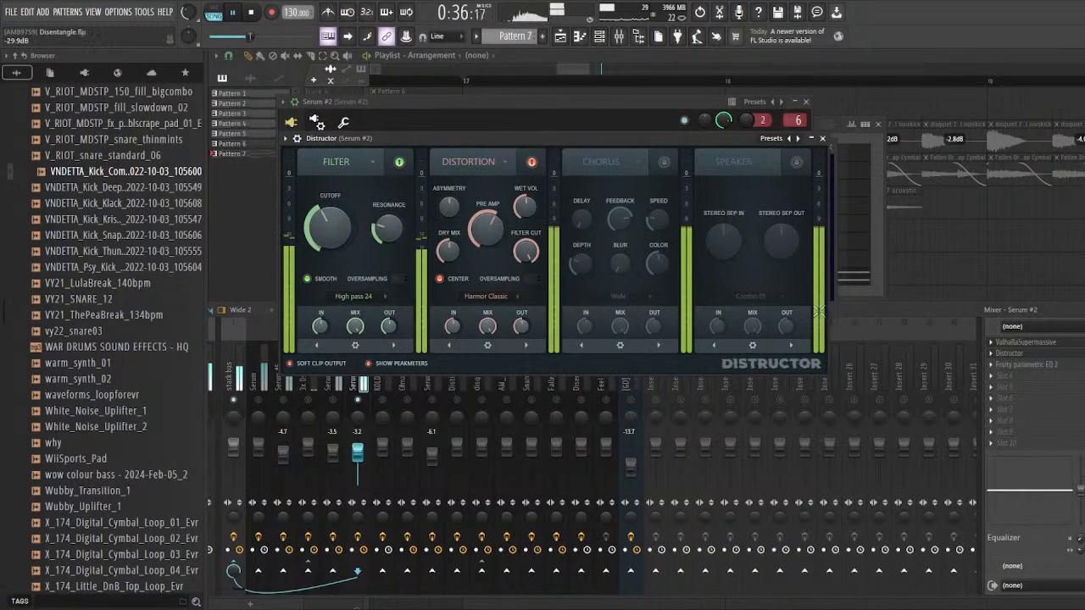
key("space")
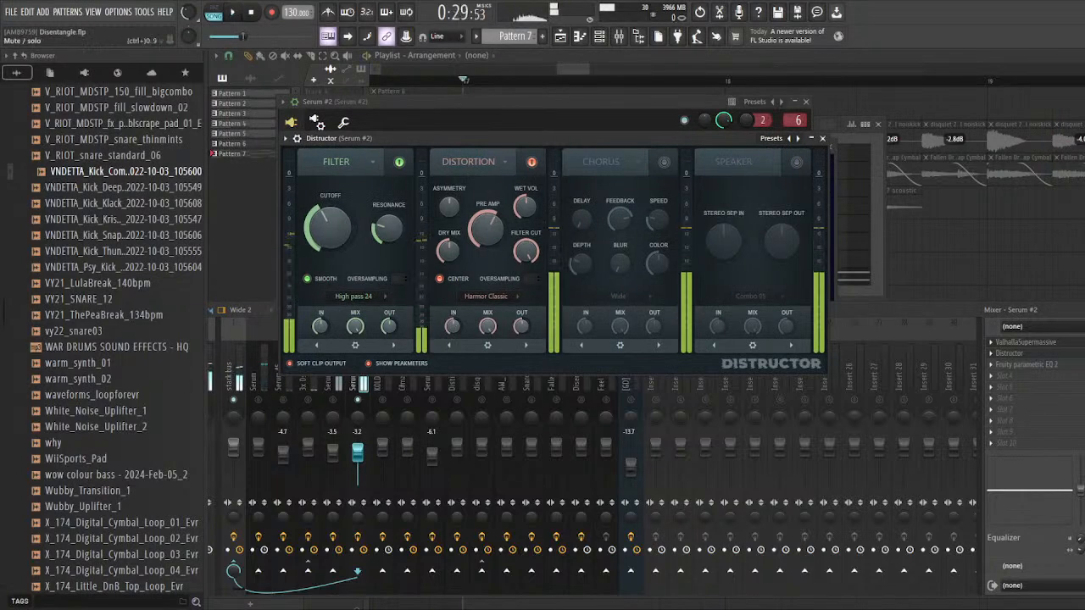
Step: Re-enable and open Serum #2's Fruity parametric EQ 2, audition it from bar 17, and close the track's effect windows
left_click(1083, 364)
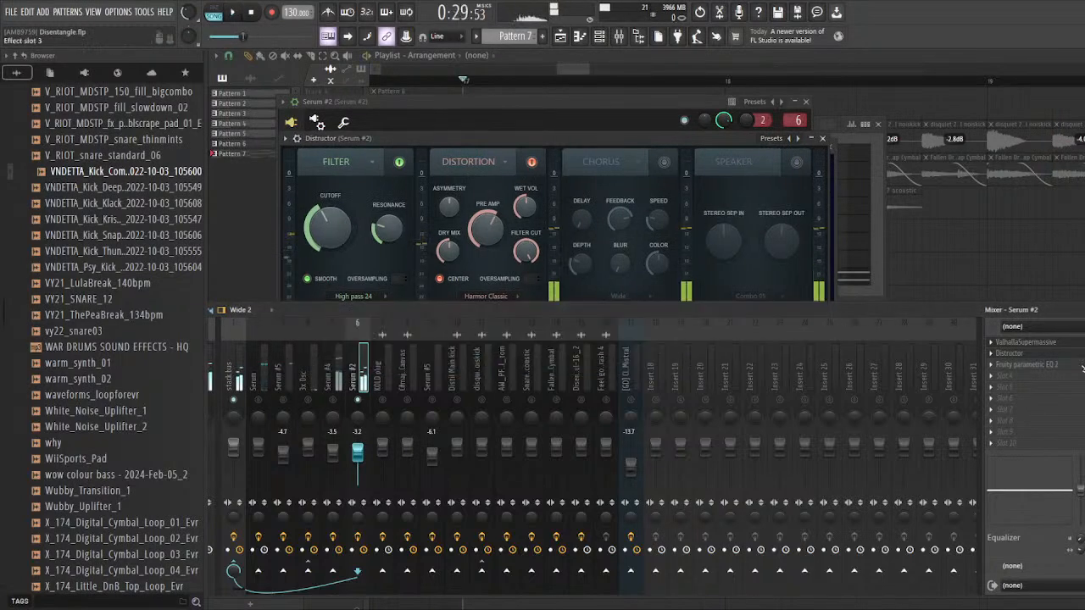
left_click(1034, 364)
left_click_drag(539, 209, 511, 207)
key("space")
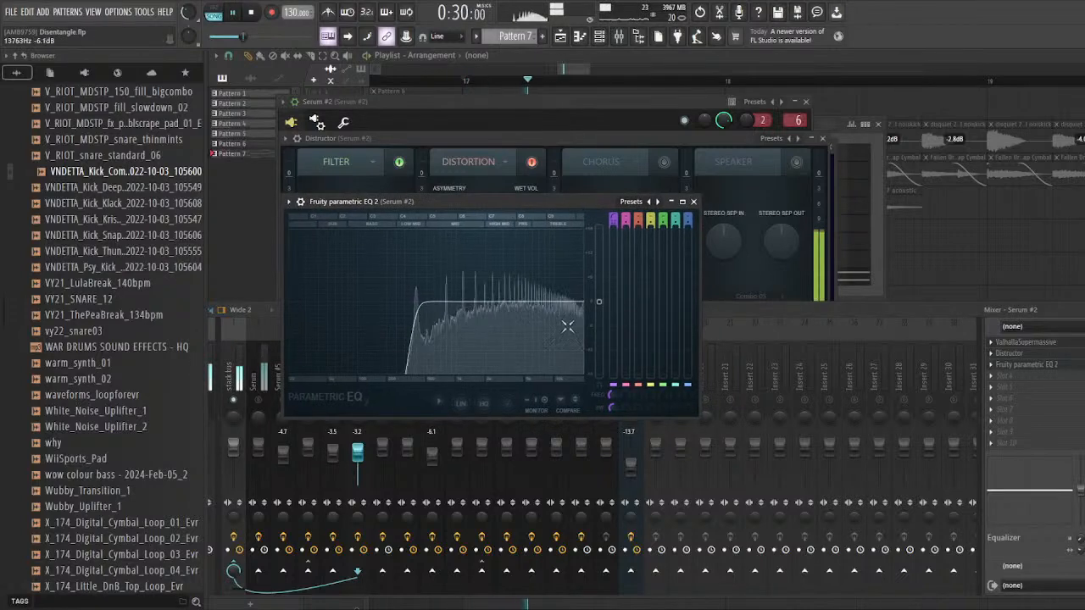
key("space")
left_click(694, 201)
left_click(827, 142)
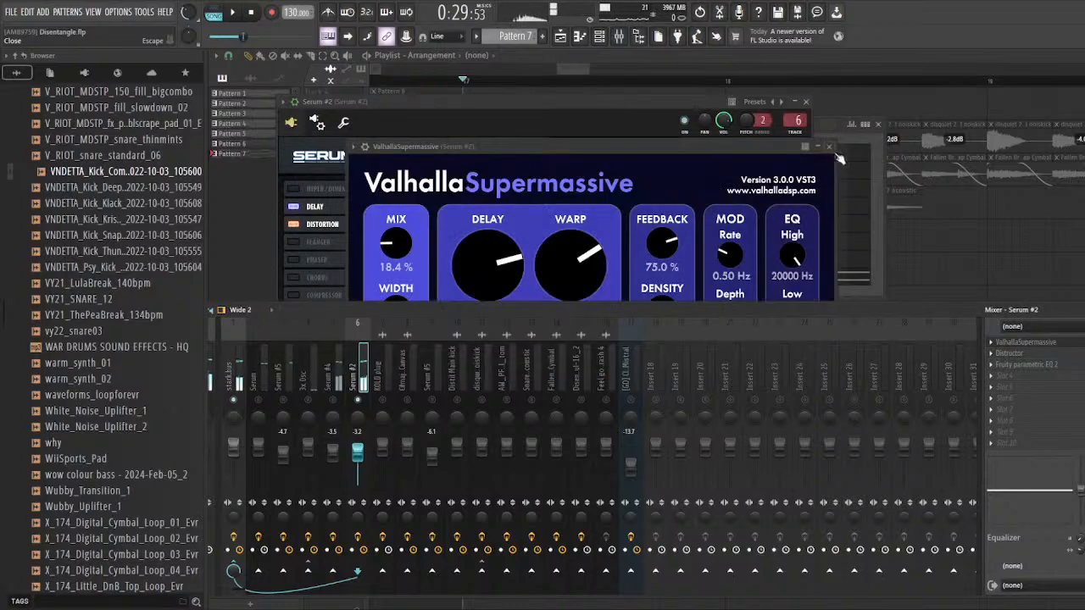
left_click(839, 158)
Step: Review Serum #2's oscillator and effects pages, and return to the playlist
left_click(528, 127)
left_click(405, 161)
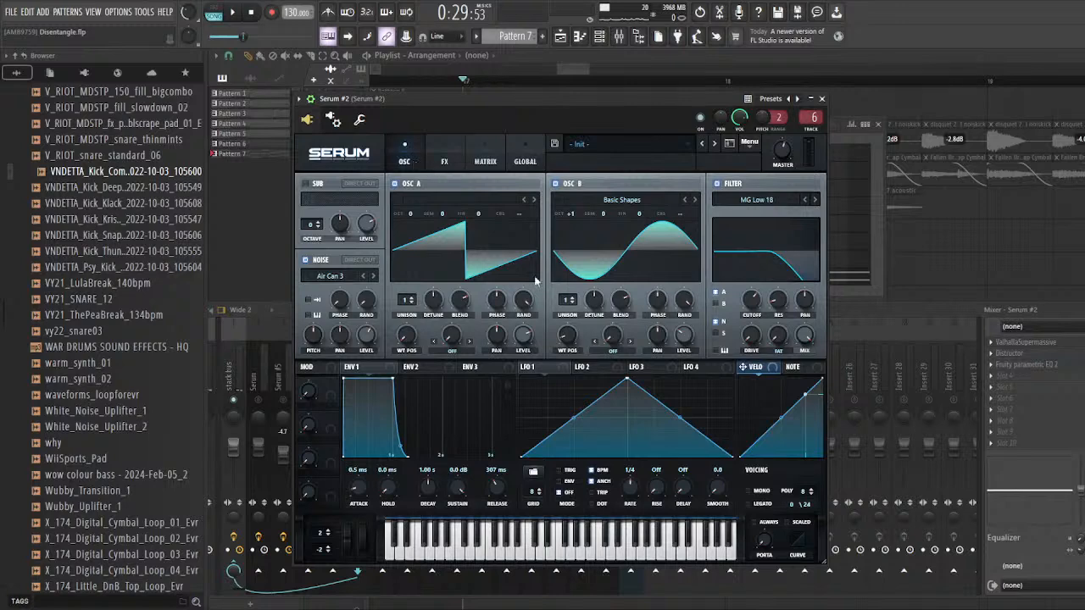
left_click(449, 164)
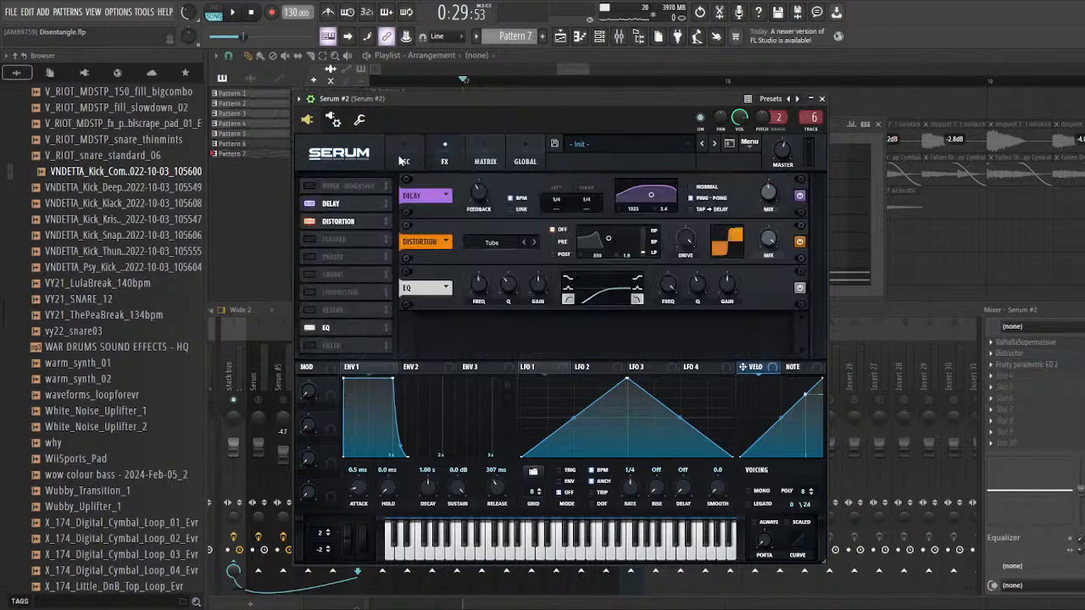
left_click_drag(475, 100, 435, 286)
left_click(963, 288)
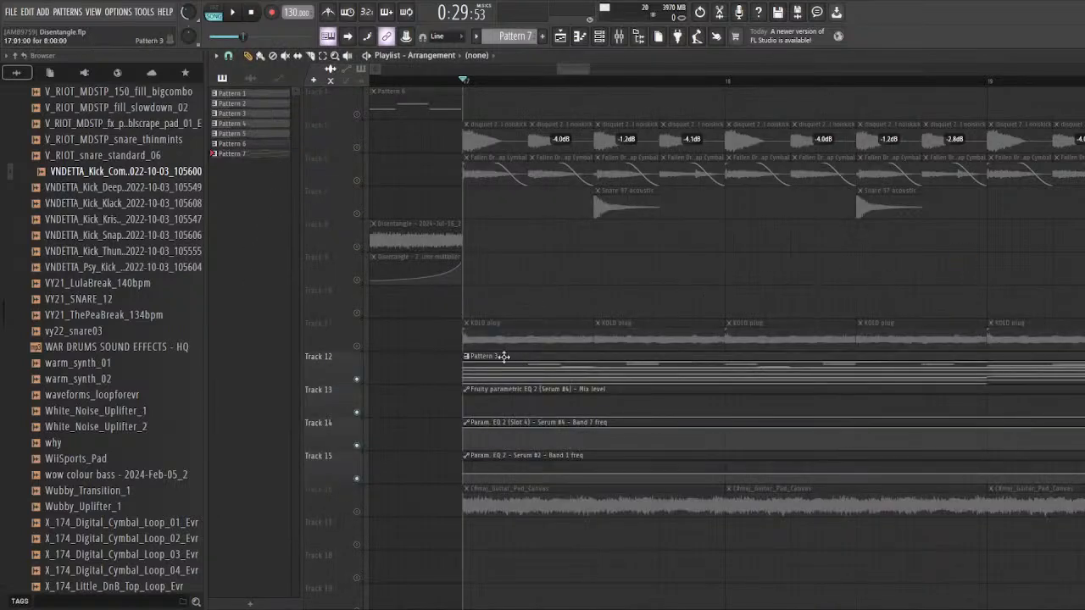
Step: Open Pattern 3 from the playlist and examine Serum #2's melody notes in the piano roll
left_click(517, 356)
double_click(517, 357)
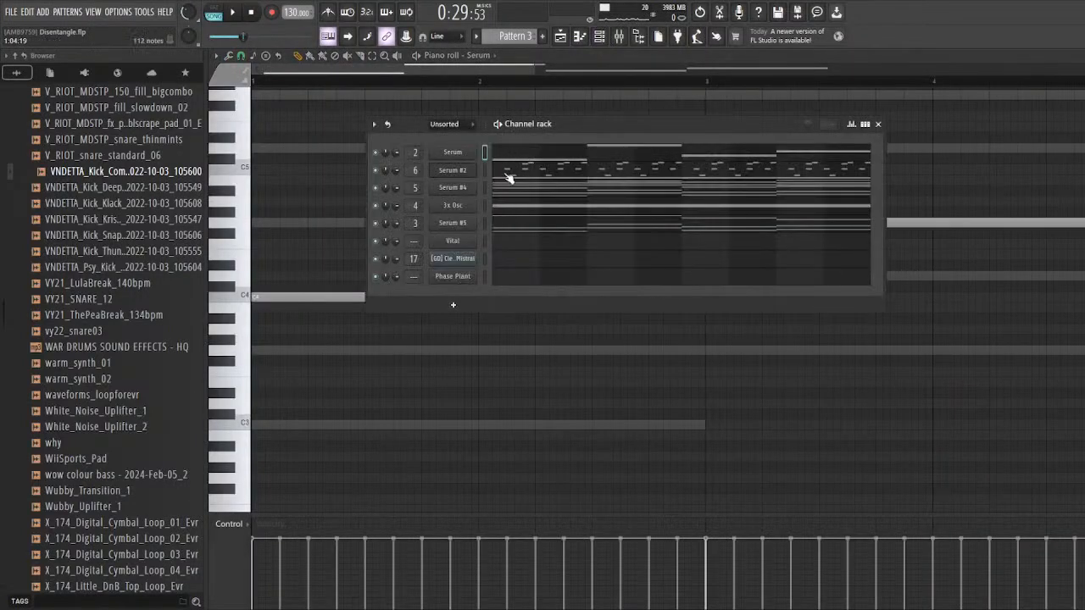
scroll(347, 247, "down", 3)
scroll(346, 247, "up", 4)
scroll(256, 240, "up", 4)
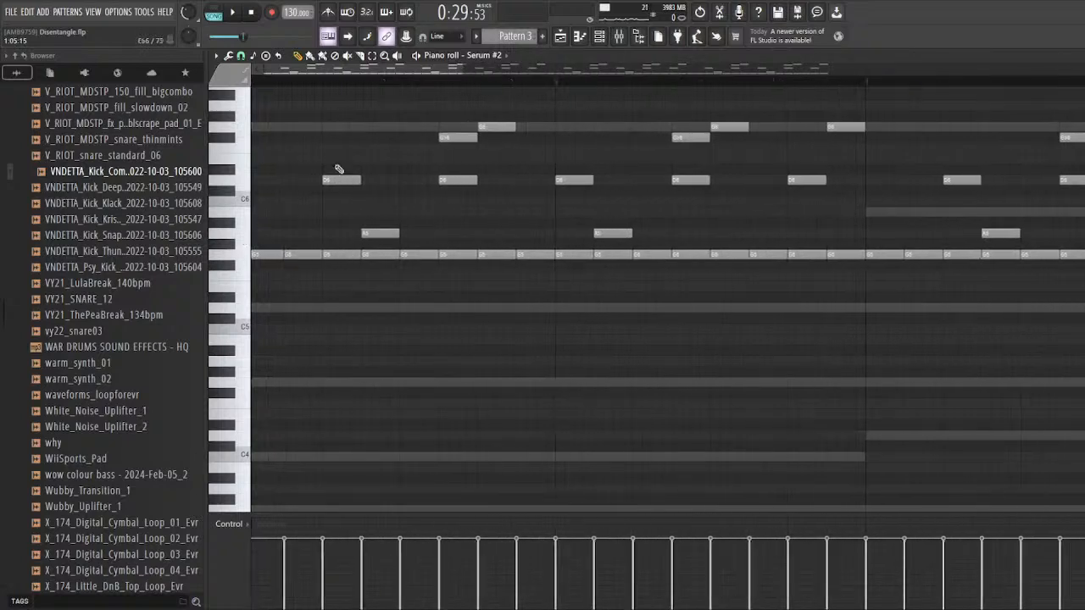
left_click_drag(339, 155, 340, 270)
left_click_drag(380, 207, 382, 265)
left_click_drag(458, 120, 456, 268)
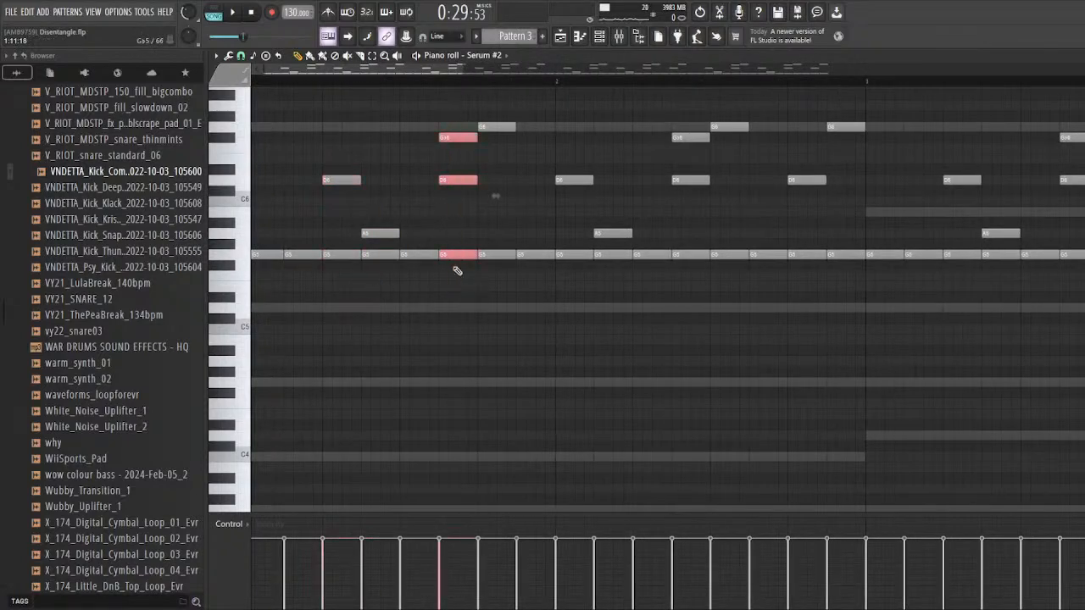
scroll(346, 232, "down", 2)
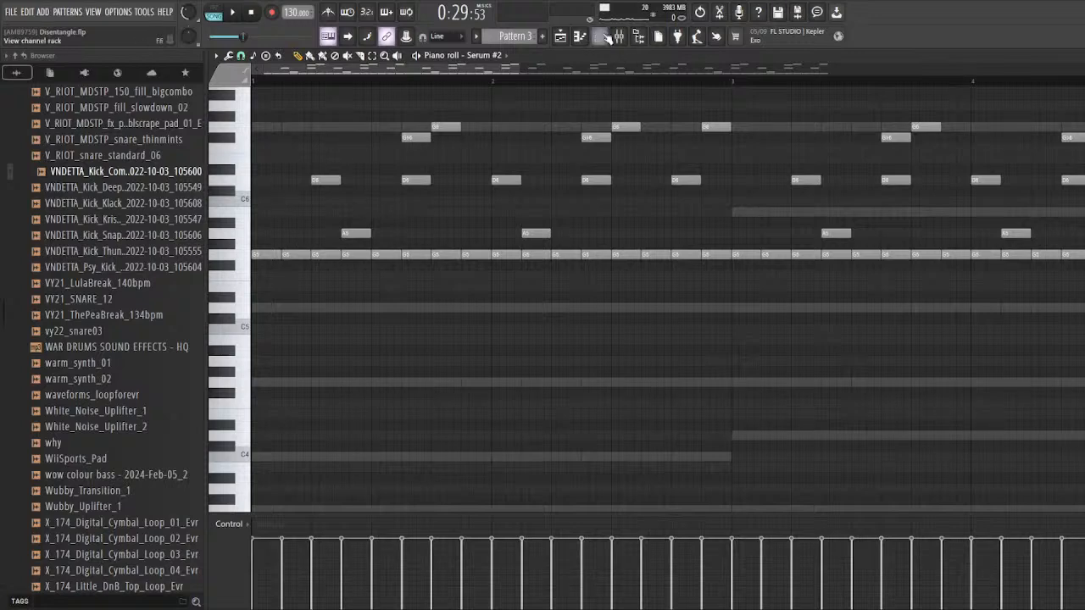
Step: Show the channel rack and mixer over the piano roll and audition the soloed Serum #2 track
key("F6")
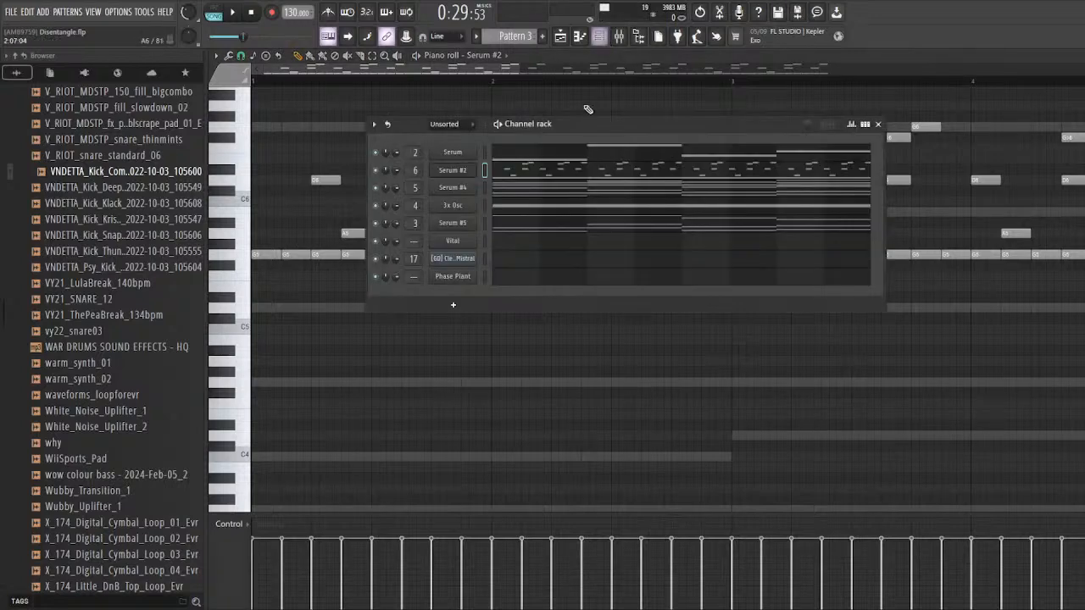
left_click(620, 39)
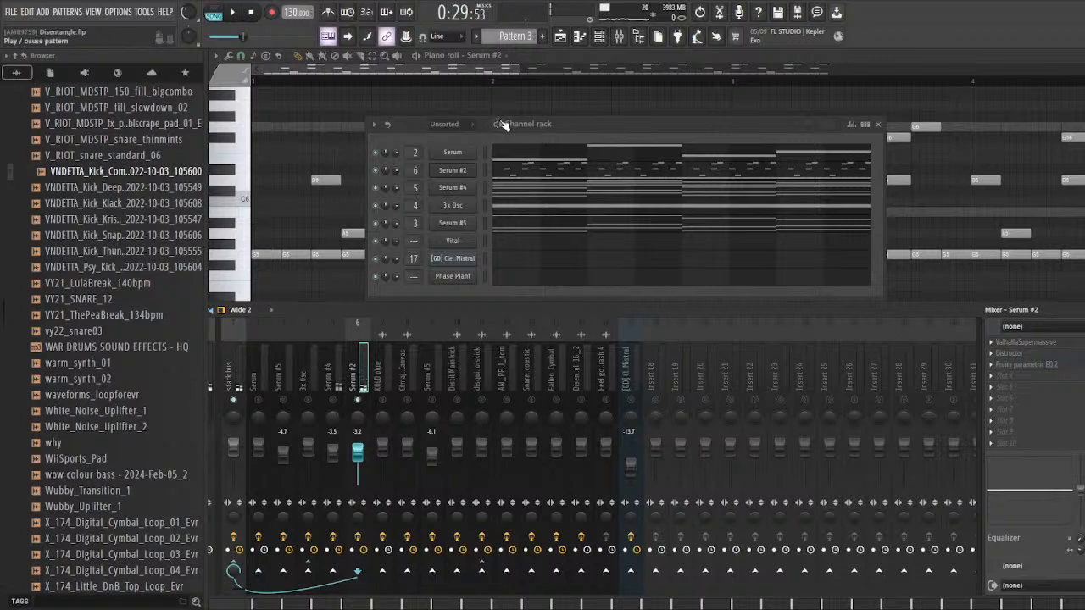
left_click_drag(503, 125, 446, 128)
key("space")
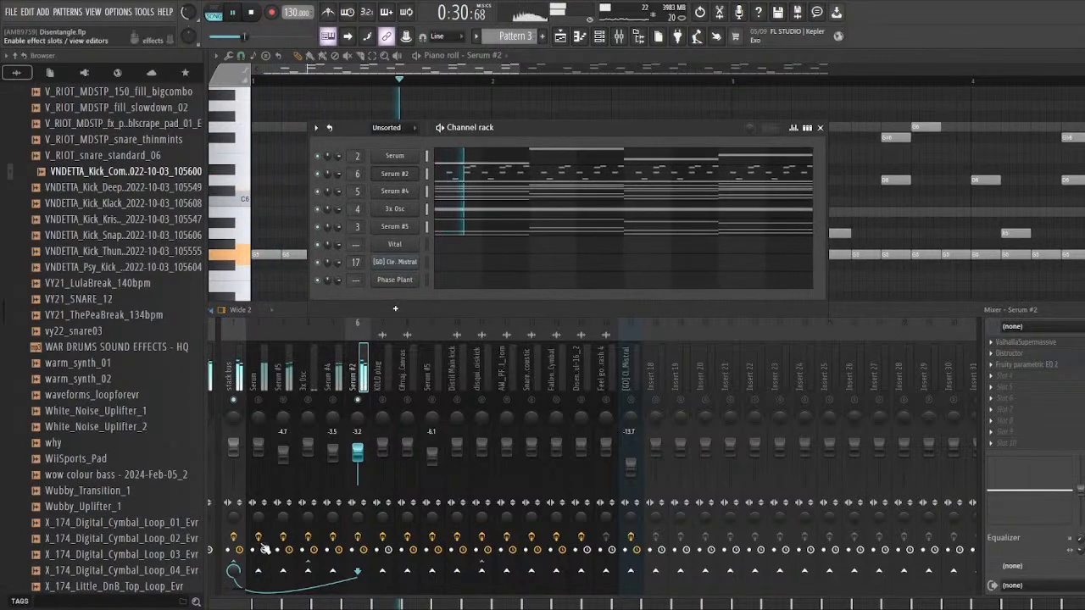
key("space")
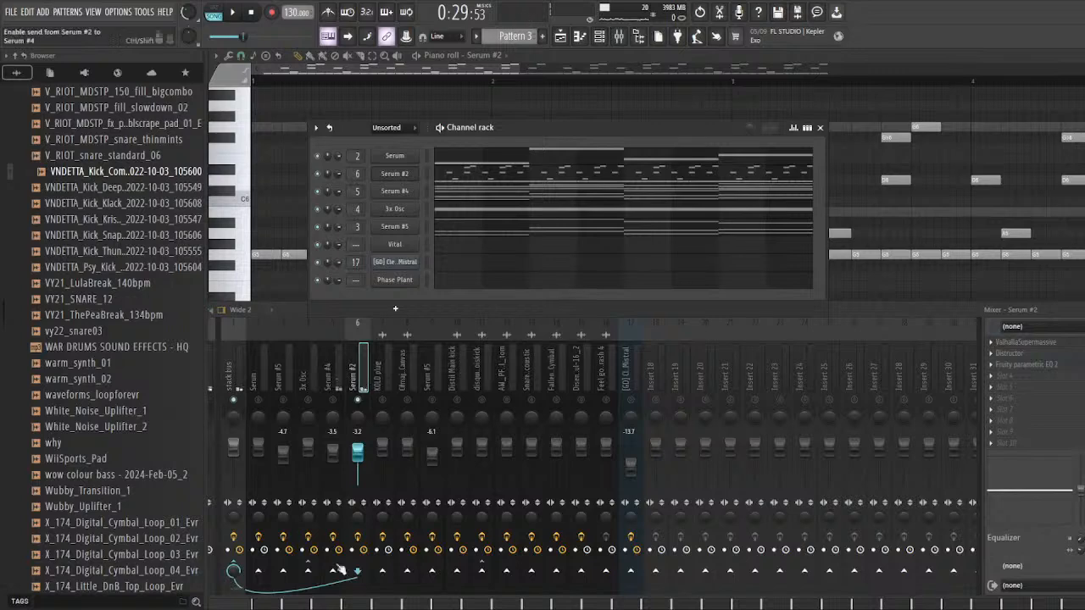
Step: Review the full span of Serum #2's notes and bring the channel rack and mixer back into view
right_click(856, 125)
scroll(729, 182, "down", 3)
left_click(600, 38)
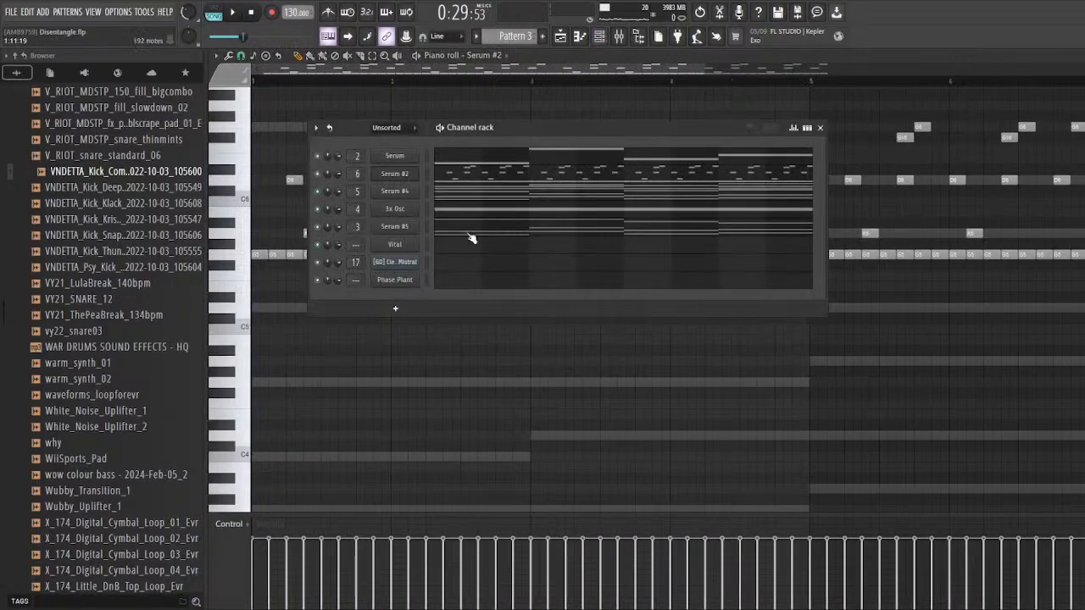
left_click(619, 36)
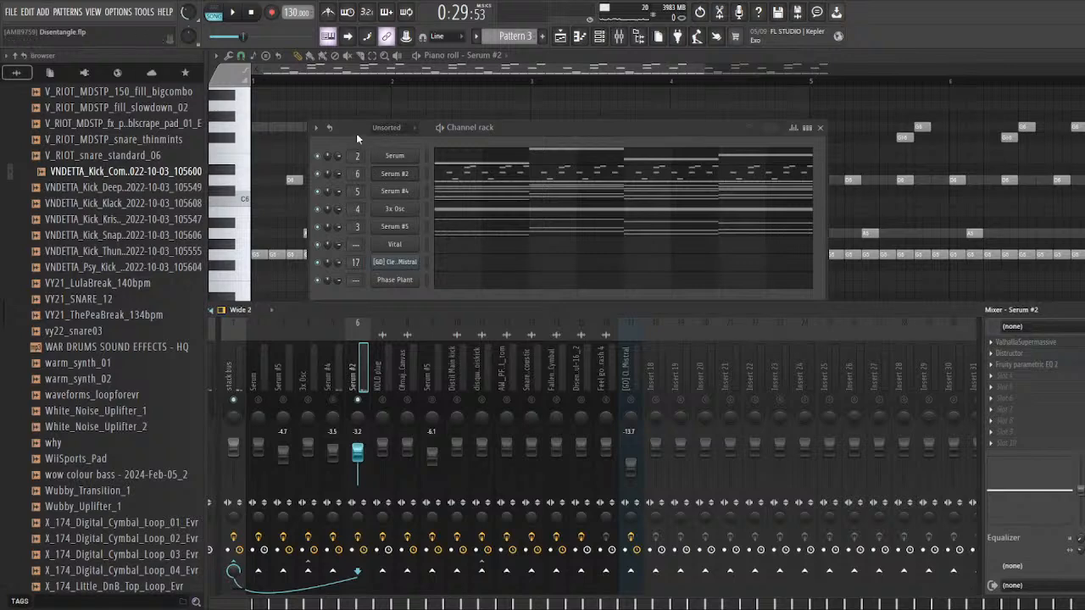
left_click_drag(356, 129, 364, 121)
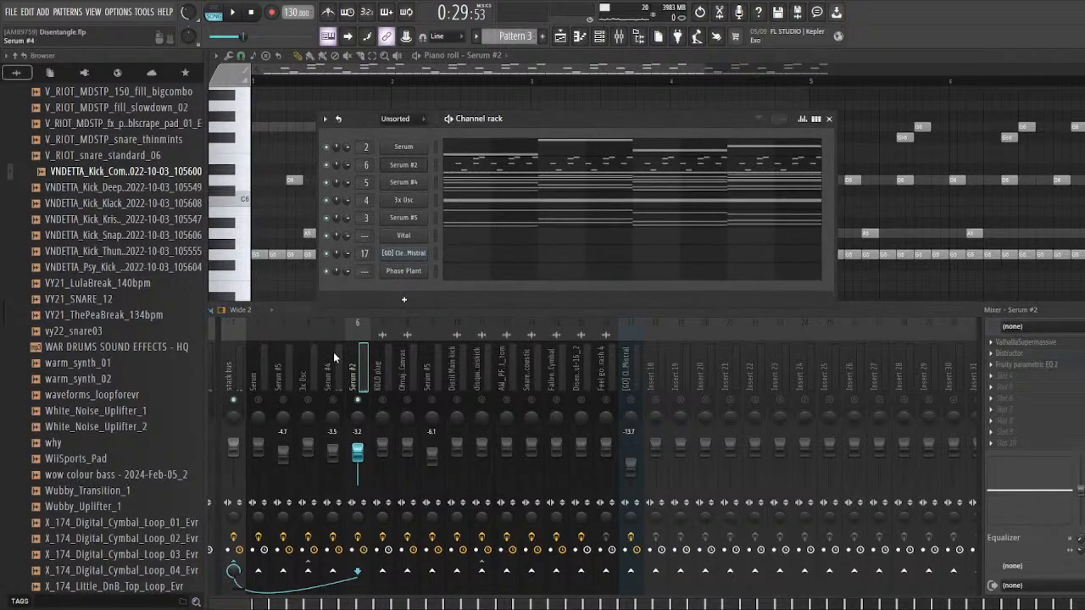
Step: Solo the Serum #4 mixer track and audition it with its full effects chain
right_click(333, 401)
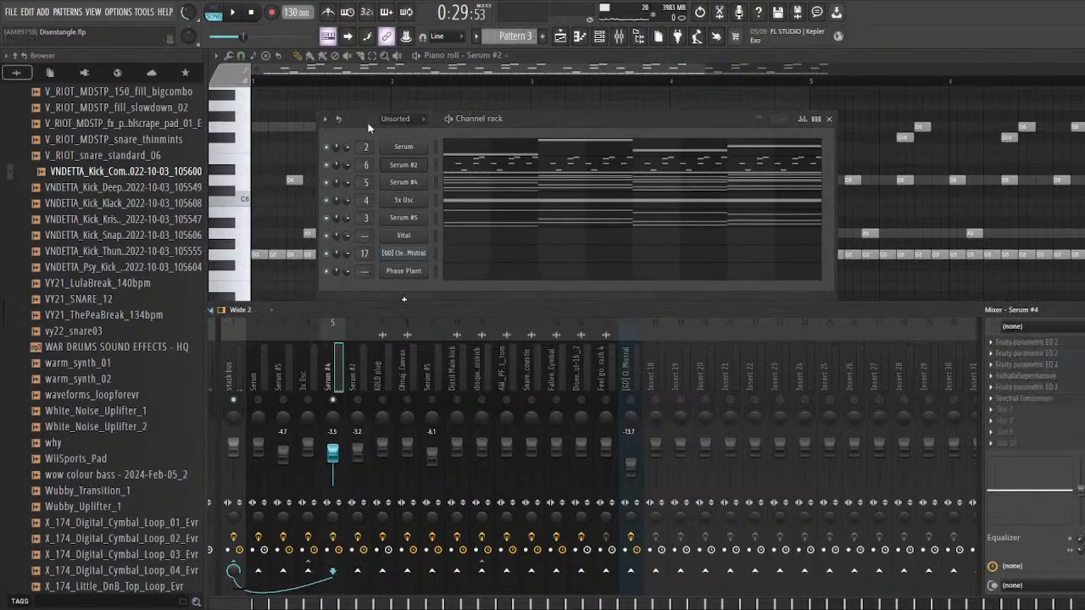
left_click_drag(368, 127, 351, 126)
key("space")
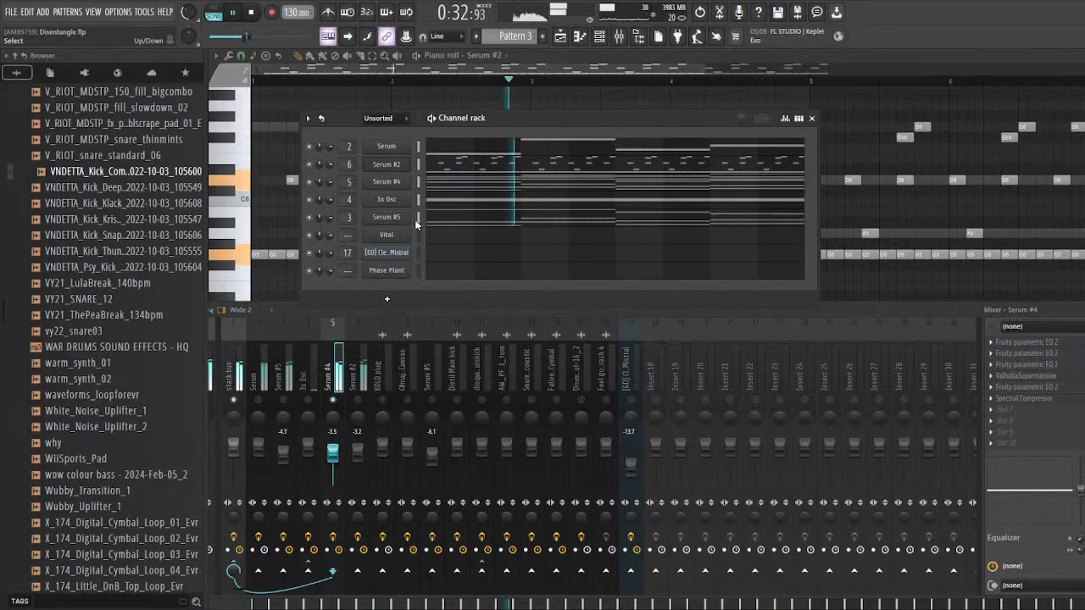
key("space")
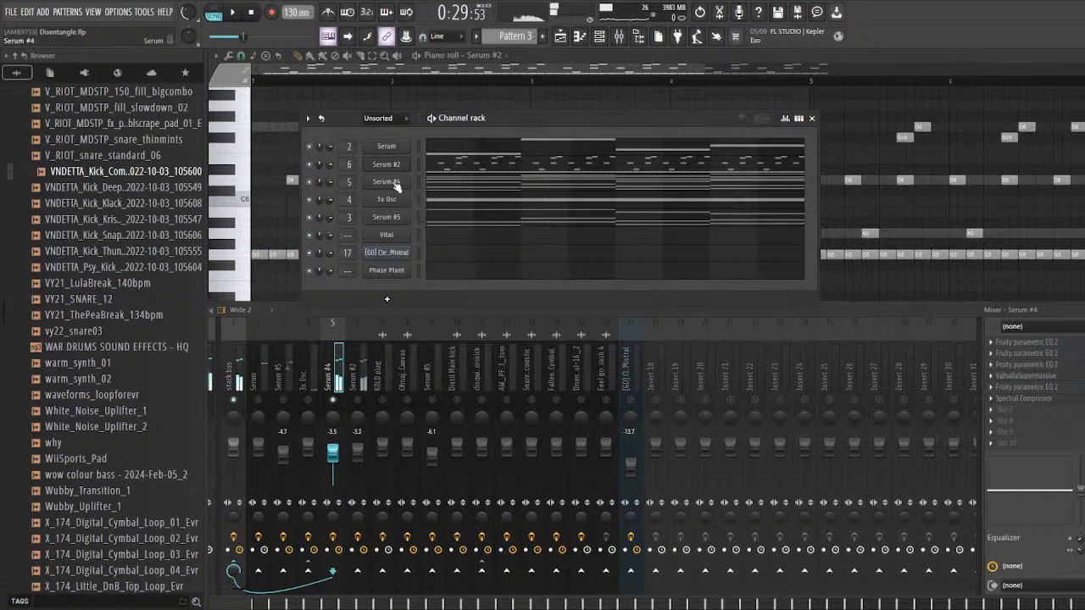
Step: Bypass the effects chain on the Serum #4 mixer track and audition it without those effects
left_click(333, 538)
key("space")
key("space")
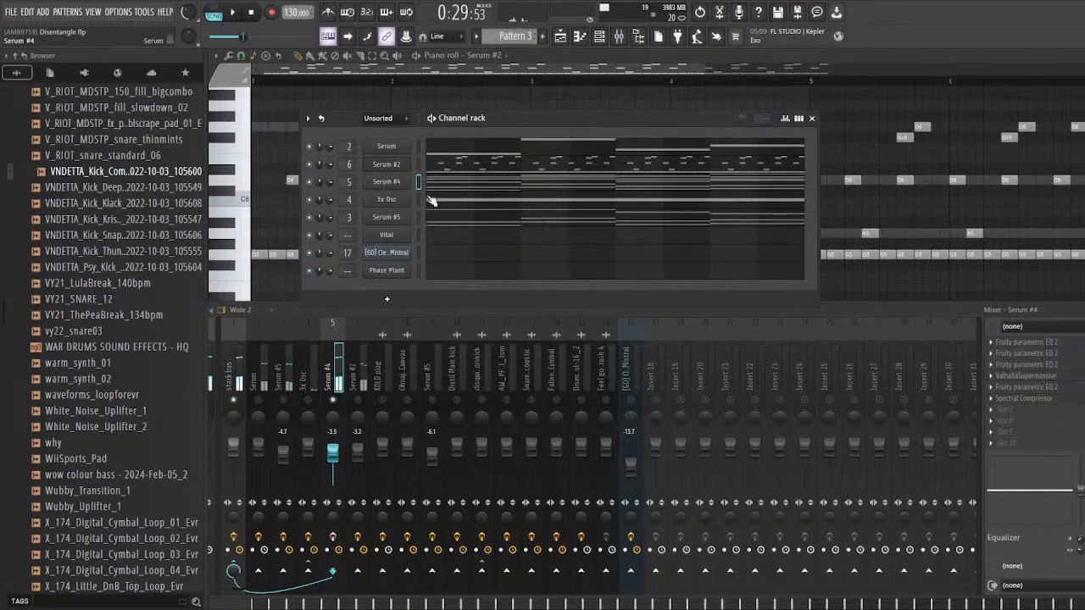
Step: Open Serum #4 from the channel rack and review its oscillator and effects pages
left_click(398, 186)
left_click_drag(467, 126, 486, 118)
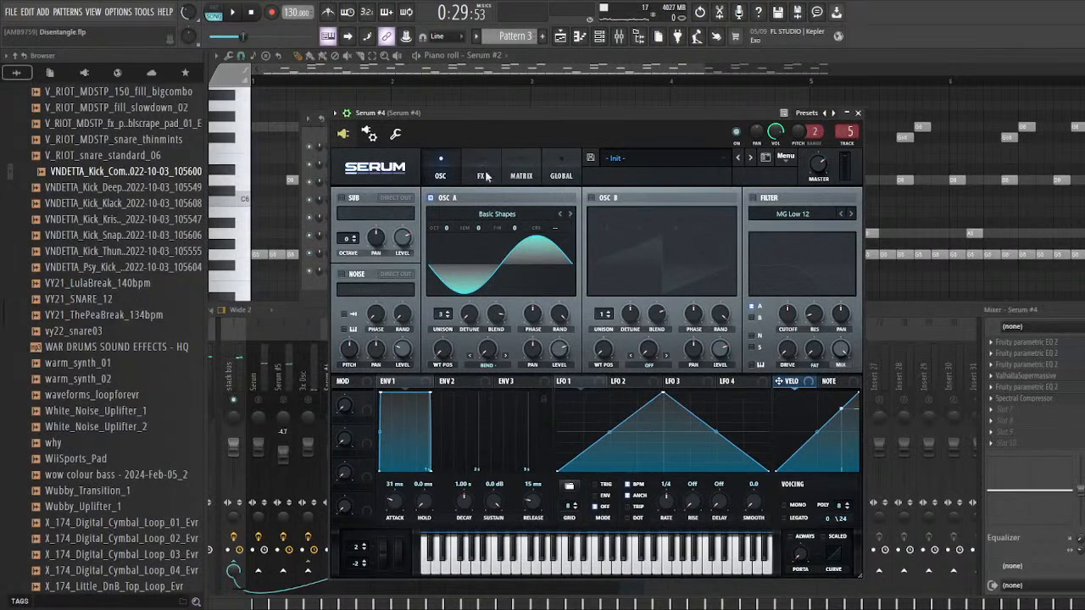
left_click(485, 175)
left_click(441, 176)
left_click(480, 175)
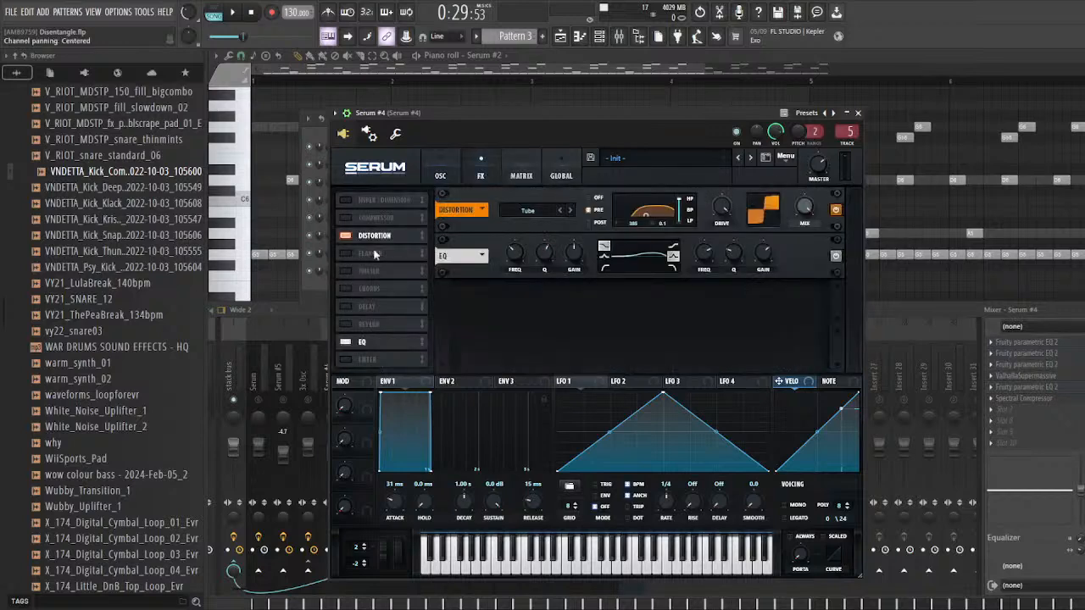
Step: Disable Serum #4's internal distortion and EQ and audition the dry sound
left_click(345, 236)
left_click(345, 341)
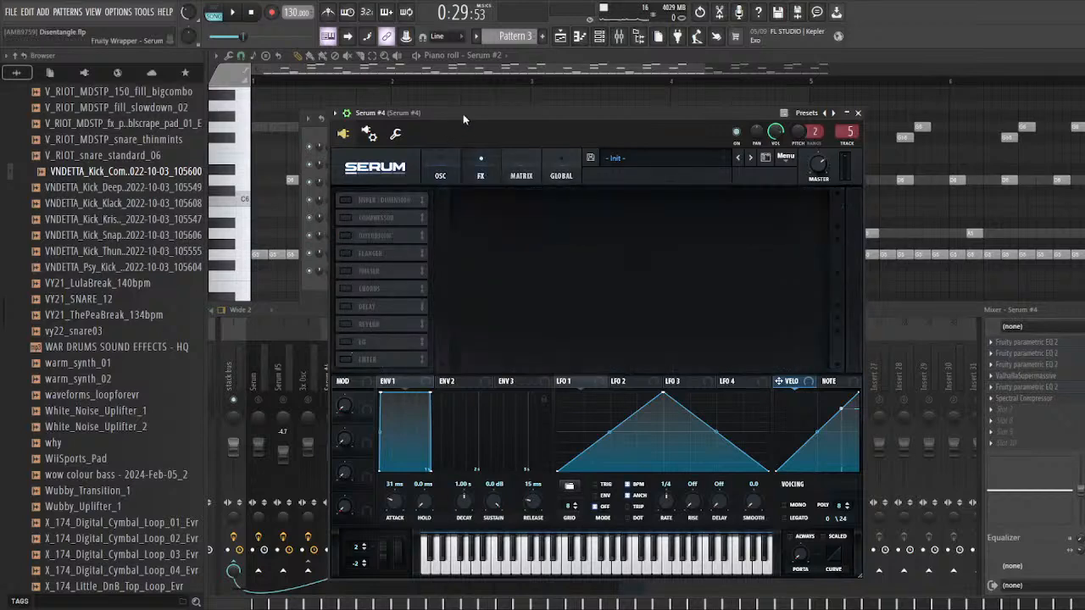
mouse_move(463, 114)
left_mouse_down()
mouse_move(447, 115)
mouse_move(465, 111)
left_mouse_up()
key("space")
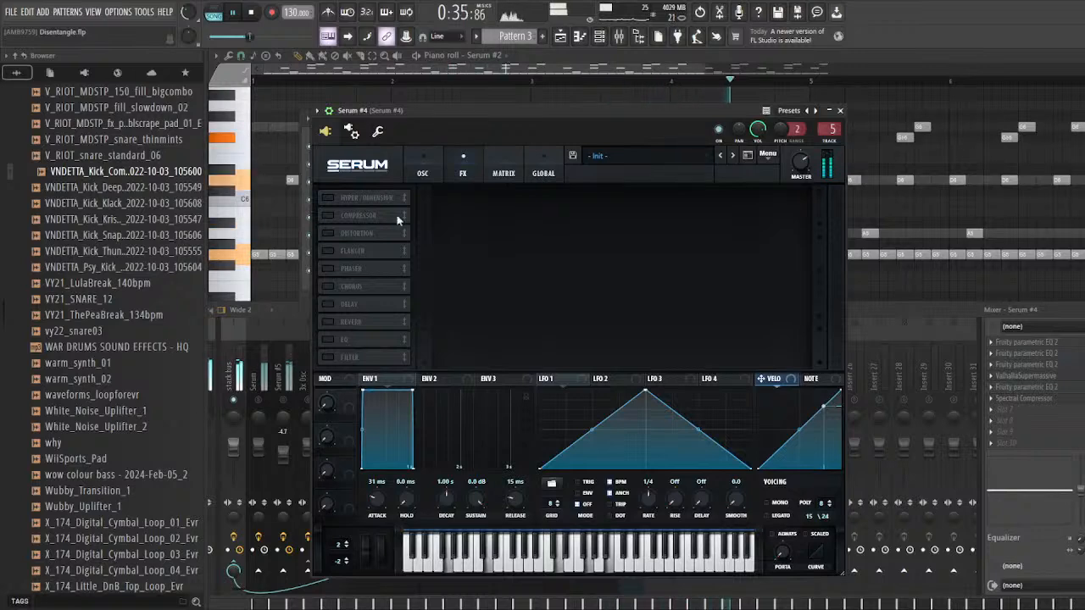
Step: Enable Serum #4's Tube distortion and audition it with the distortion filter set to Off and back to Pre
left_click(328, 233)
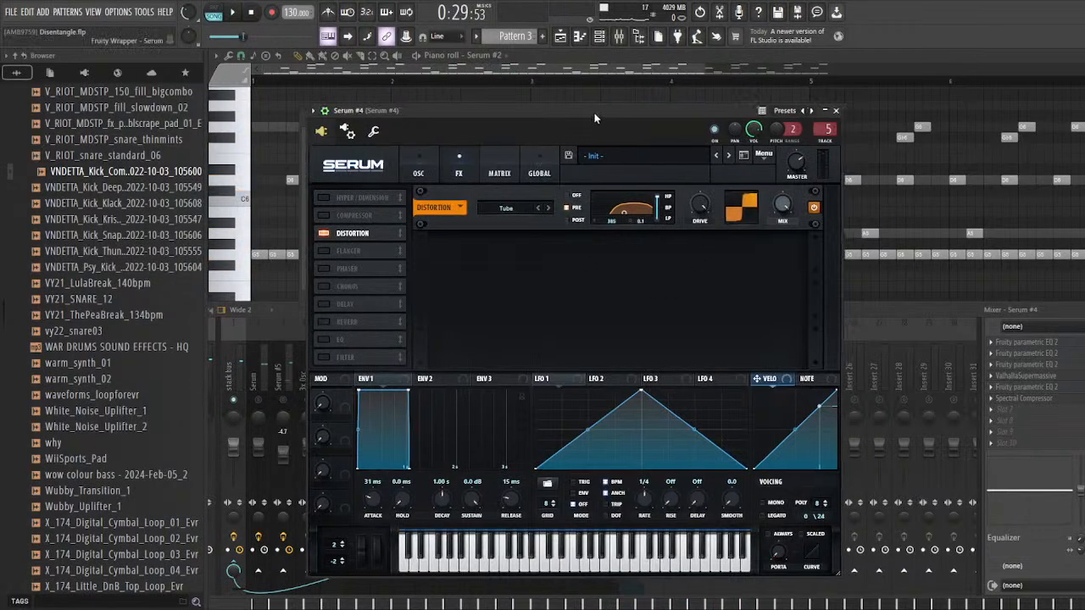
left_click_drag(576, 110, 559, 111)
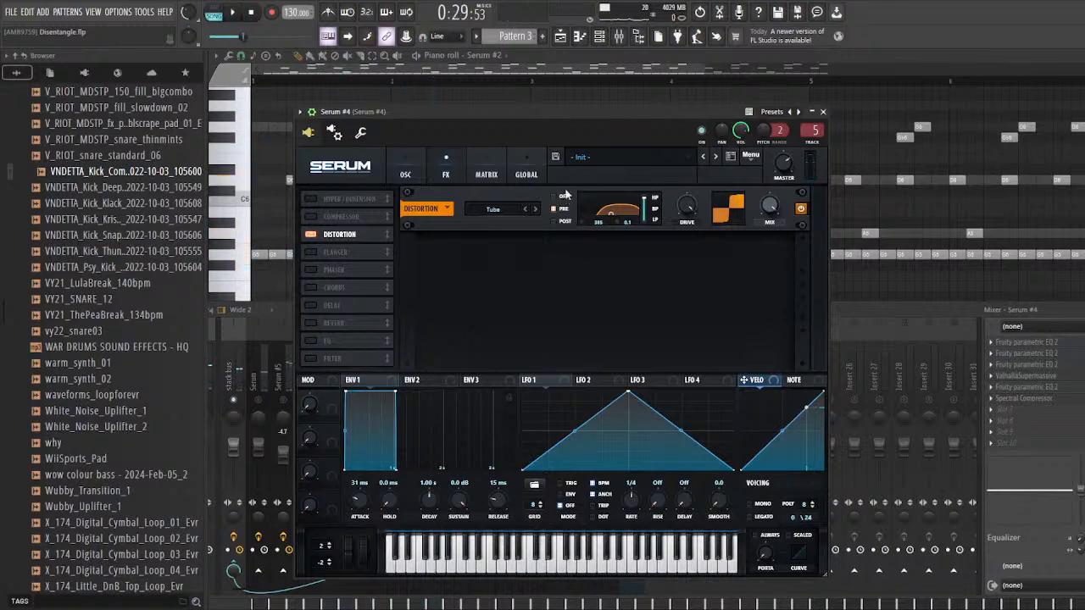
left_click(566, 196)
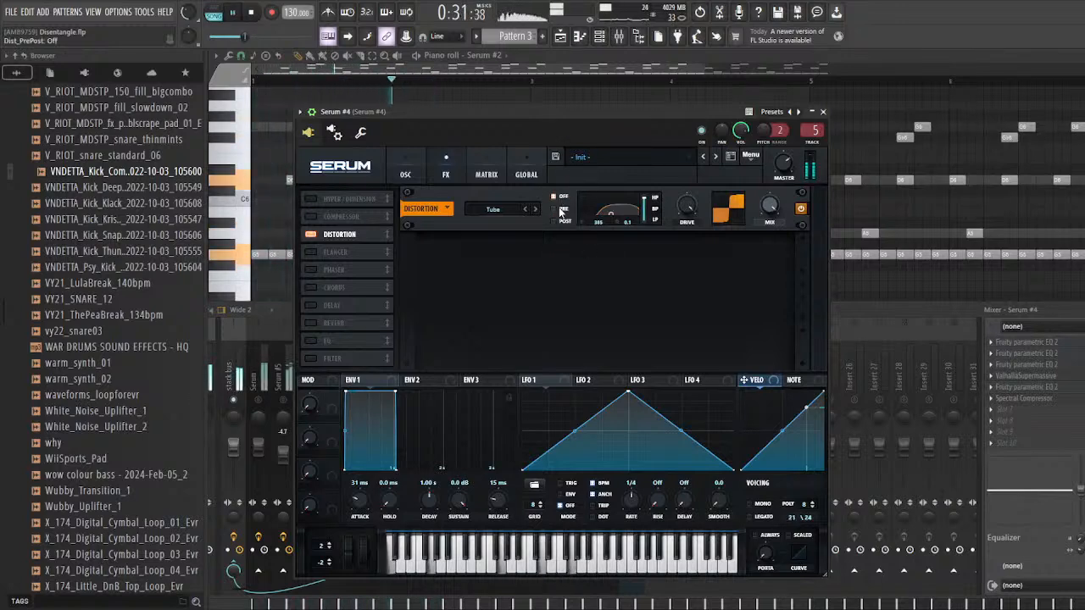
left_click(560, 209)
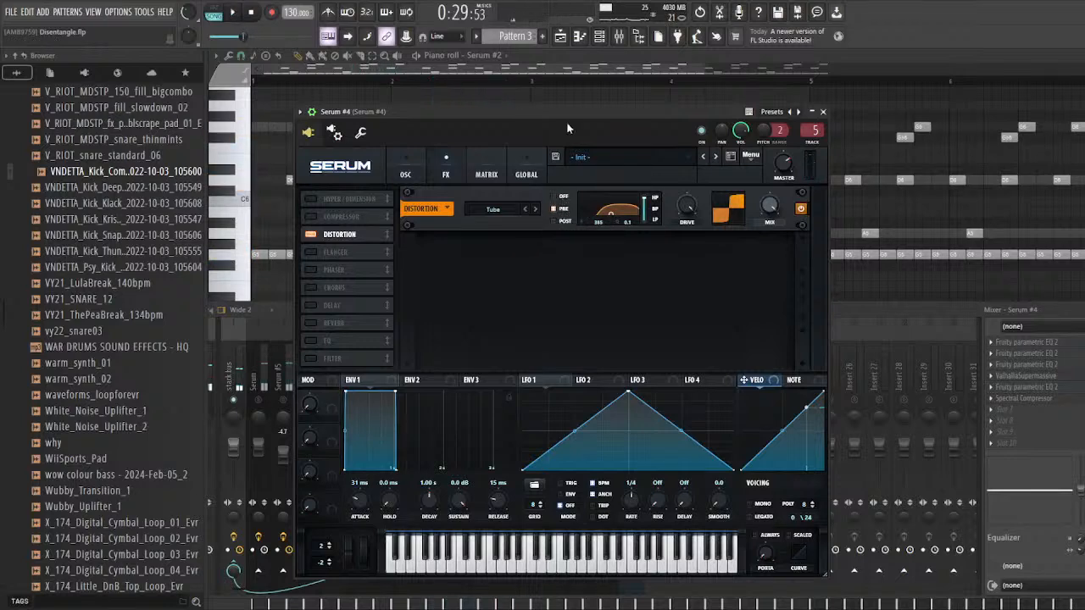
left_click_drag(576, 112, 571, 112)
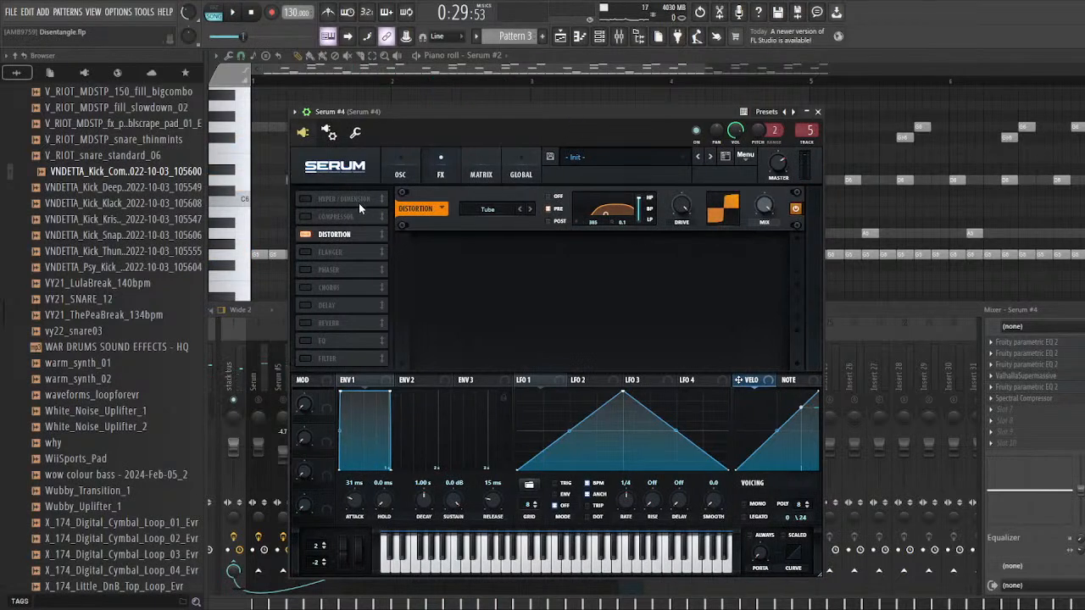
left_click_drag(428, 111, 421, 112)
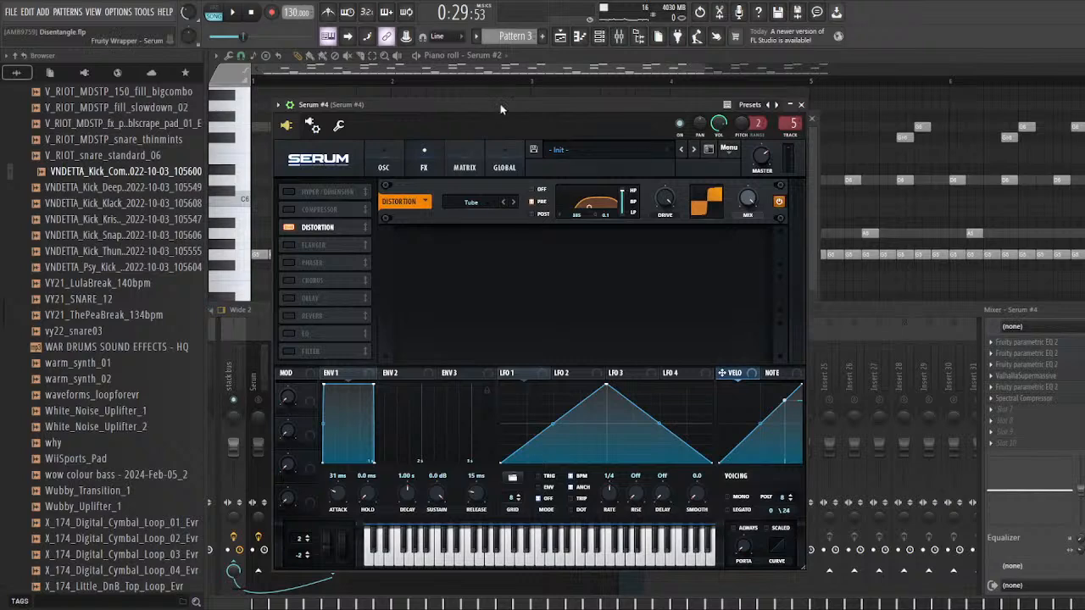
Step: Audition Serum #4 with its internal EQ enabled after the Tube distortion, and disable the EQ again
left_click_drag(500, 104, 514, 107)
left_click(302, 338)
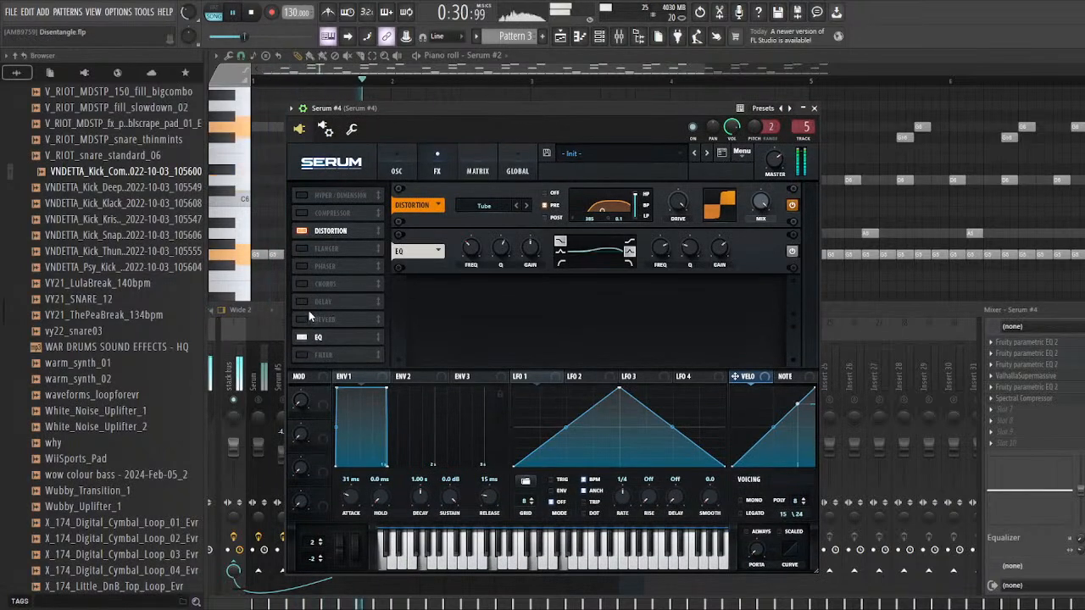
left_click(302, 337)
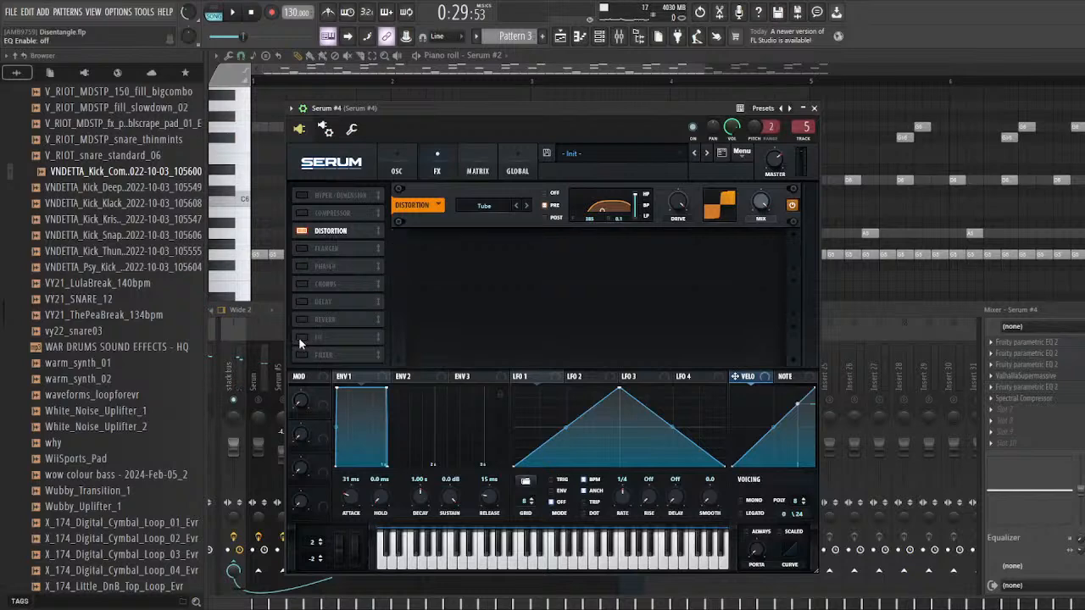
Step: Switch Serum #4's Flanger, Phaser, Chorus, Delay and Reverb modules on and off one after another
left_click(301, 250)
left_click(301, 250)
left_click(300, 267)
left_click(301, 267)
left_click(300, 285)
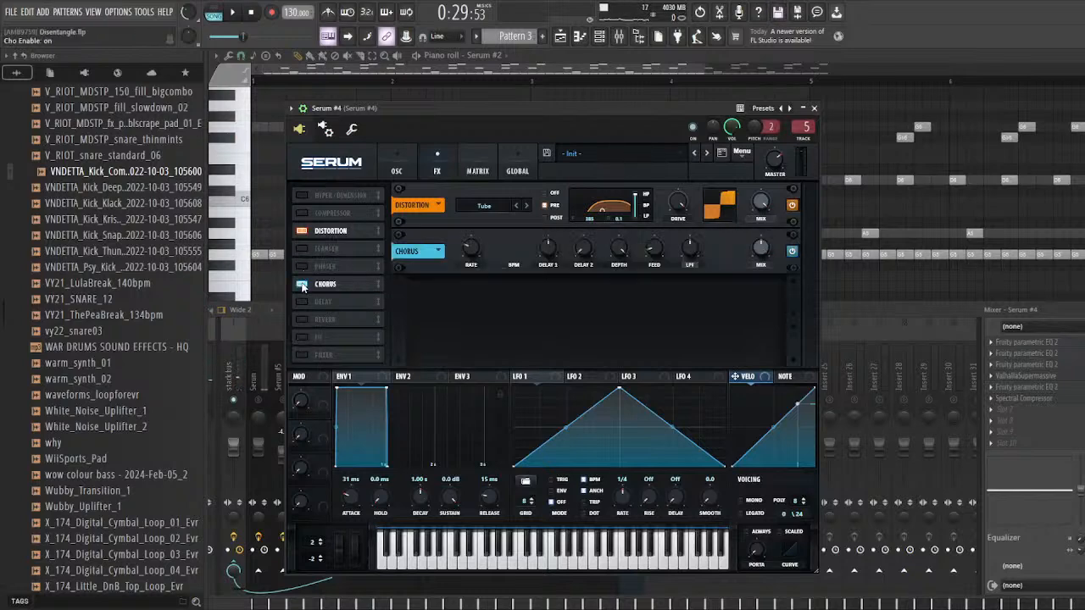
left_click(301, 286)
left_click(301, 302)
left_click(301, 302)
left_click(301, 320)
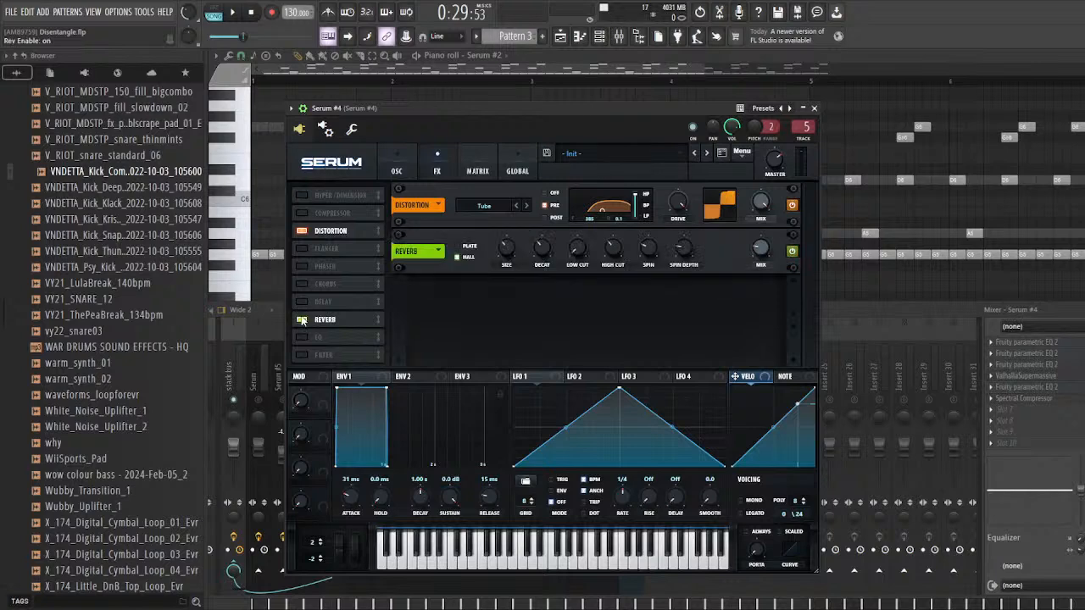
left_click(301, 320)
Step: Enable Serum #4's internal EQ after the distortion and audition the sound
left_click(302, 337)
left_click(302, 337)
left_click(302, 337)
left_click(302, 337)
left_click(301, 338)
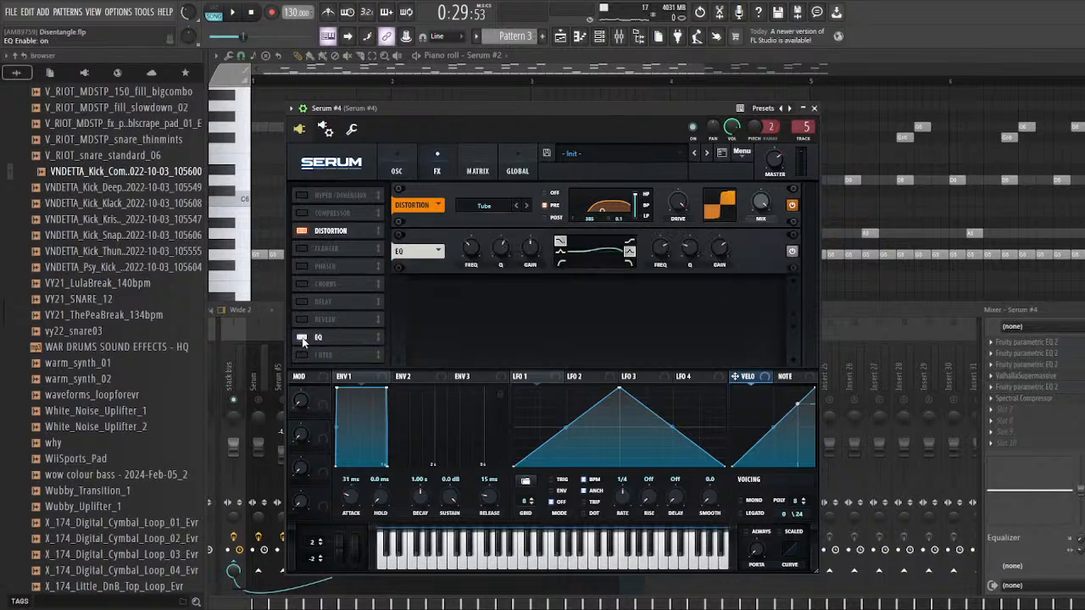
left_click_drag(407, 109, 369, 109)
key("space")
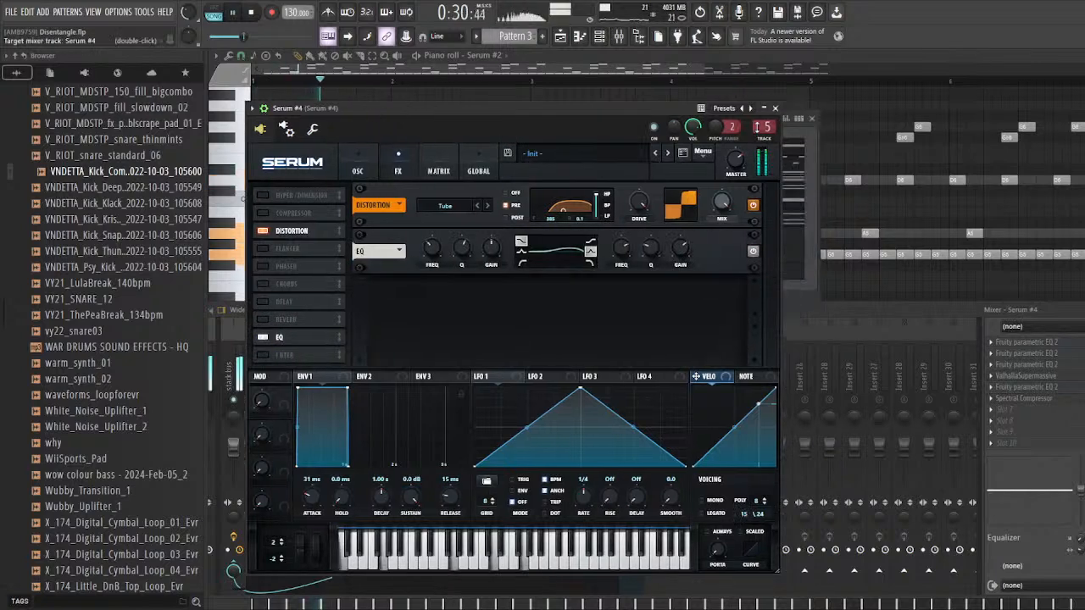
Step: Stop playback and re-enable the effects chain on the Serum #4 mixer track
left_click(471, 329)
left_click_drag(521, 316, 514, 316)
key("space")
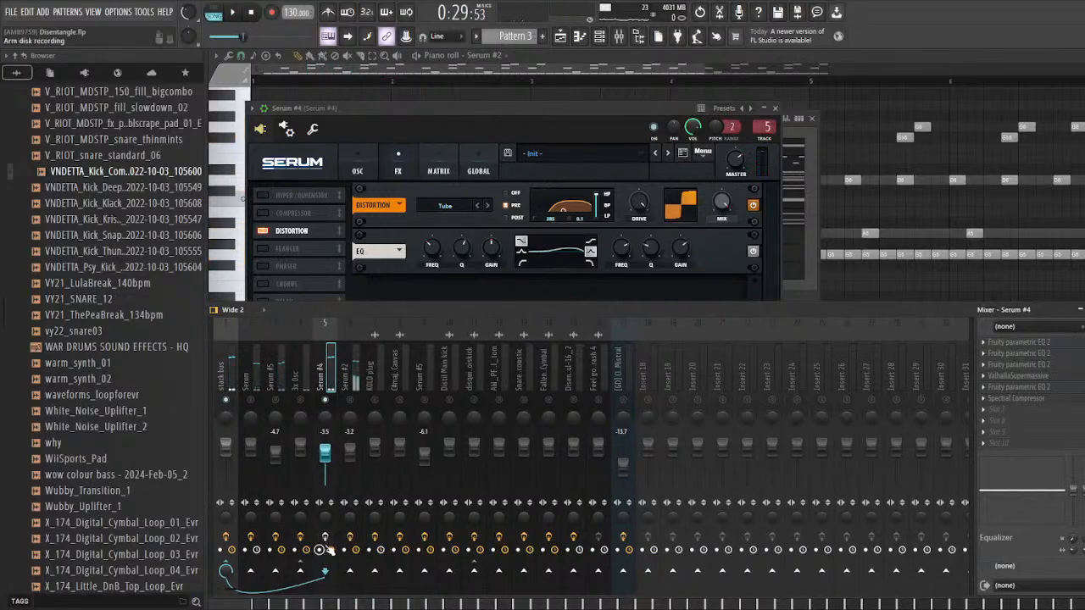
left_click(326, 537)
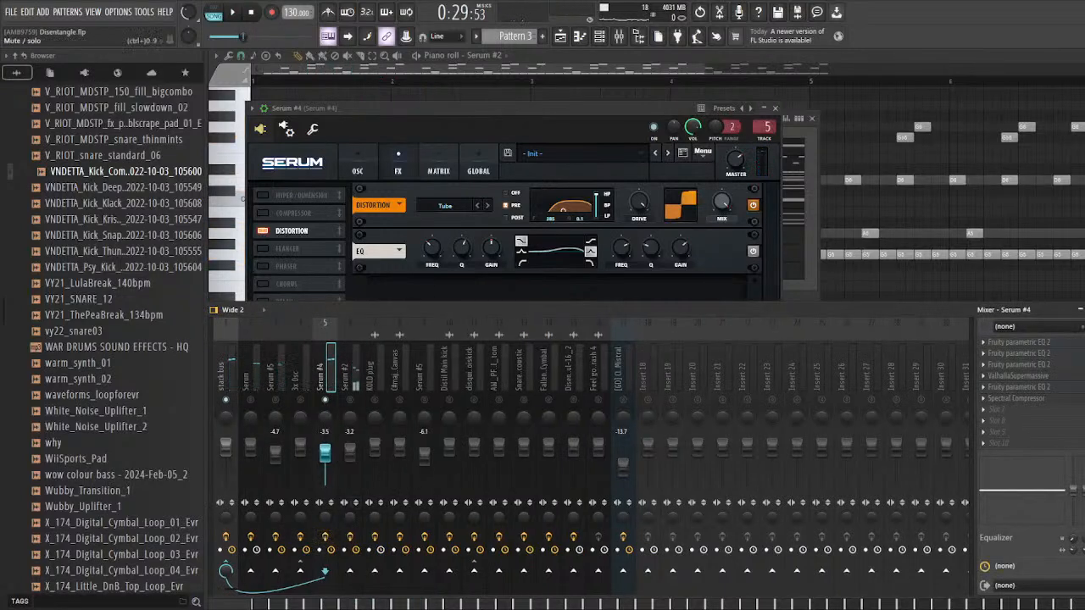
Step: Open the first three Fruity parametric EQ 2 slots on the Serum #4 track and audition the sound with each
left_click(1057, 344)
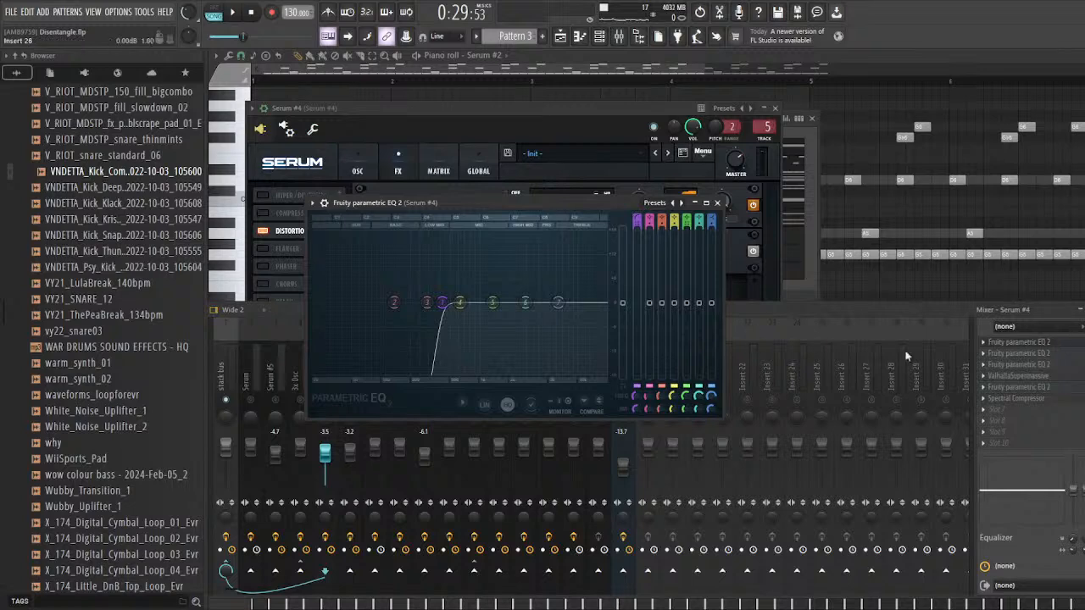
key("space")
key("space")
left_click(1077, 357)
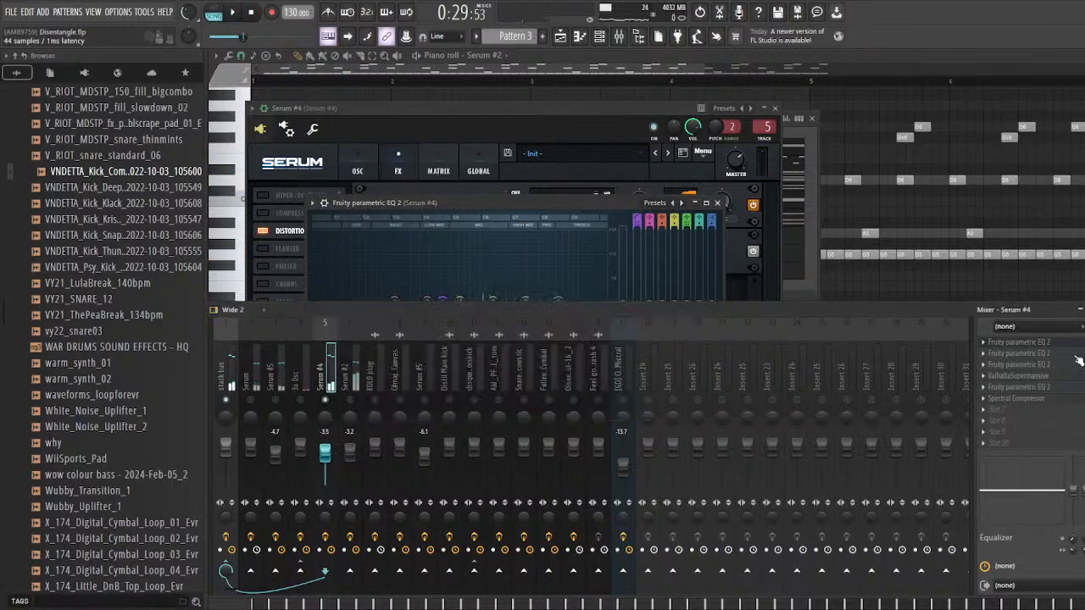
key("space")
key("space")
left_click(1063, 366)
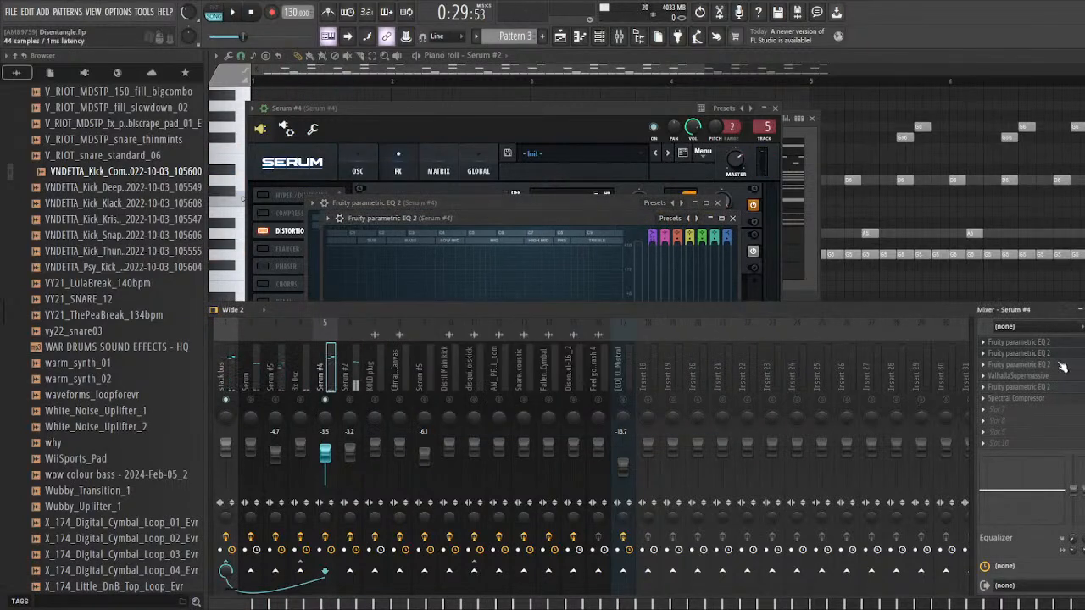
key("space")
key("space")
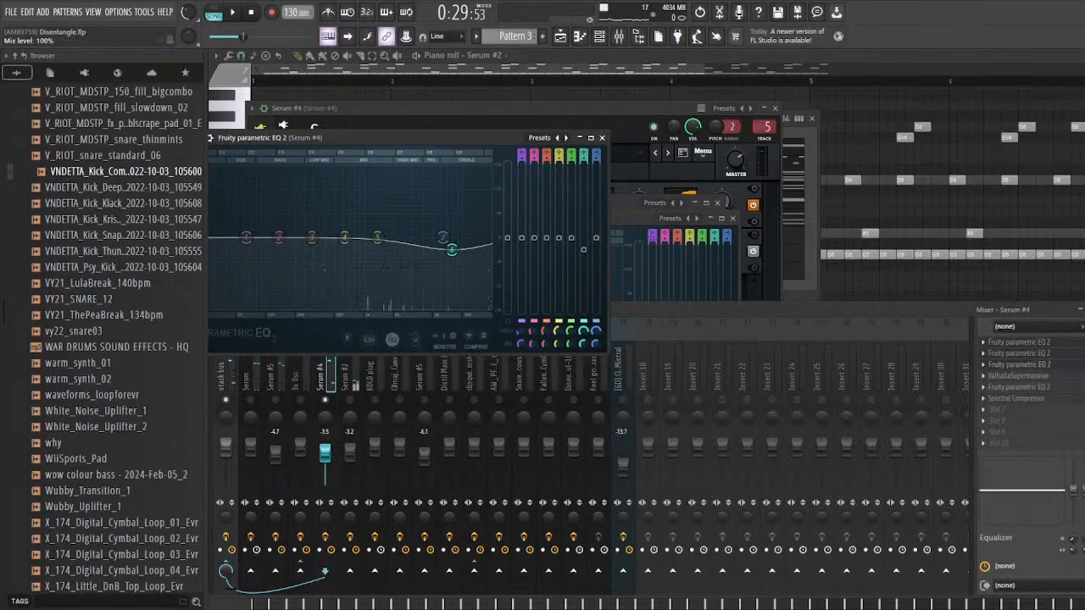
Step: Open Serum #4's ValhallaSupermassive and the Fruity parametric EQ 2 that follows it, and audition the track
left_click(1064, 376)
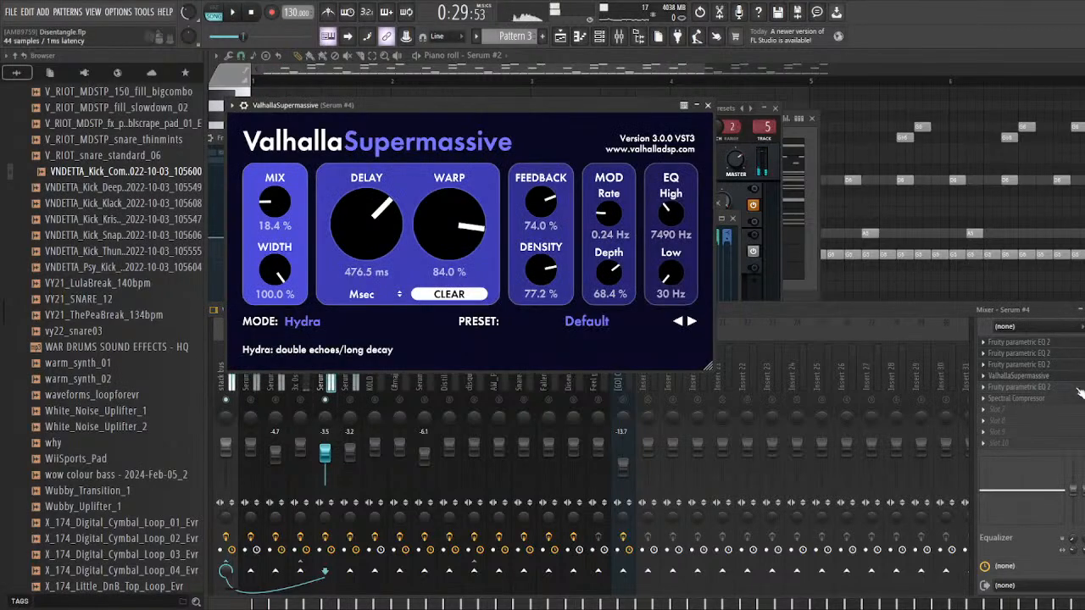
left_click(1074, 388)
key("space")
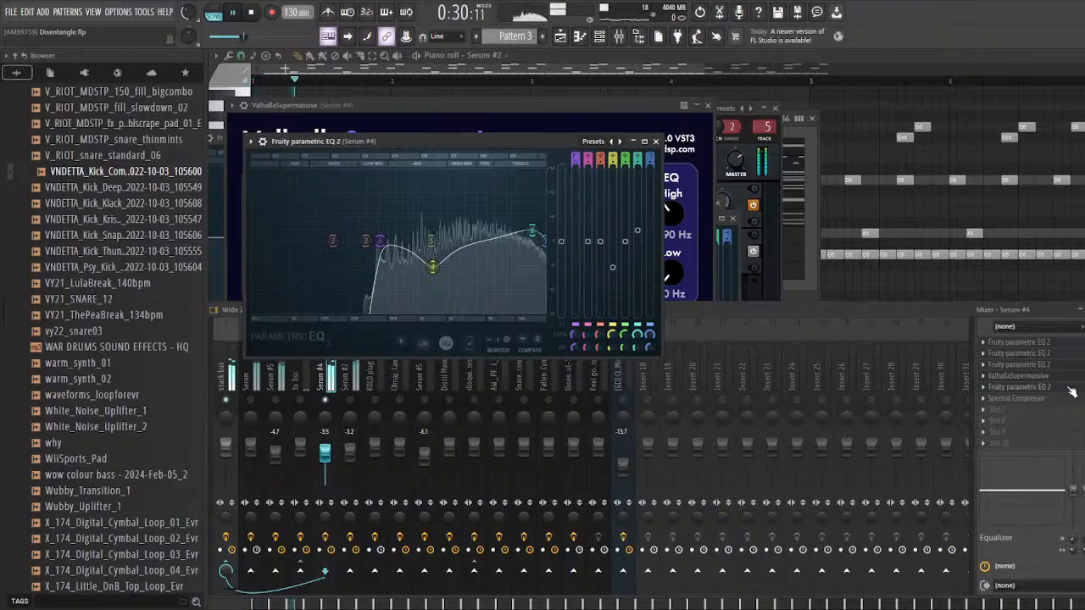
Step: Review Spectral Compressor on the Serum #4 track during playback and close its window
left_click(1066, 399)
key("space")
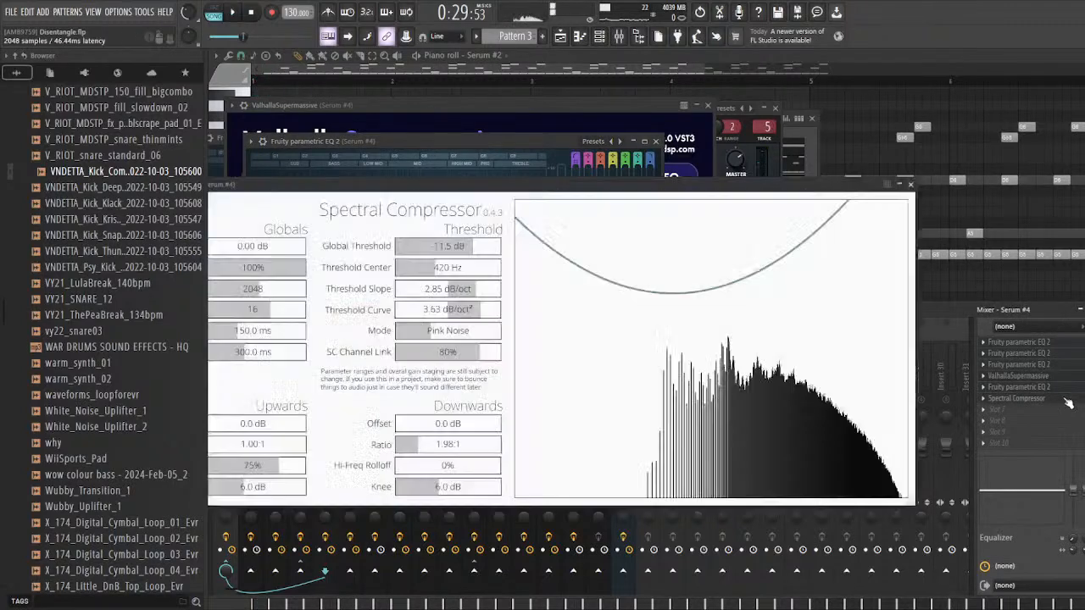
key("space")
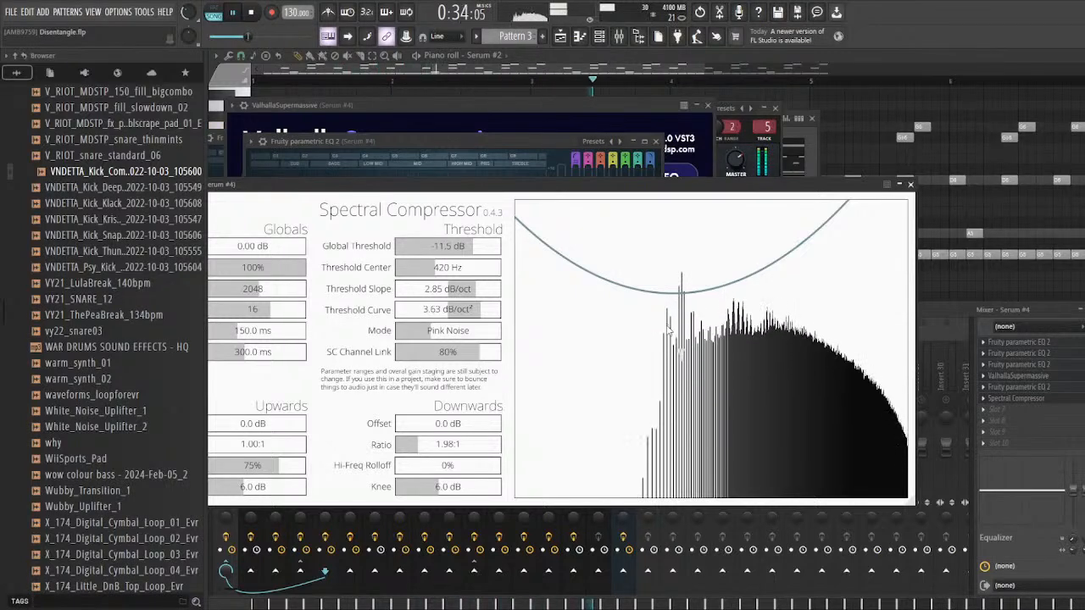
key("space")
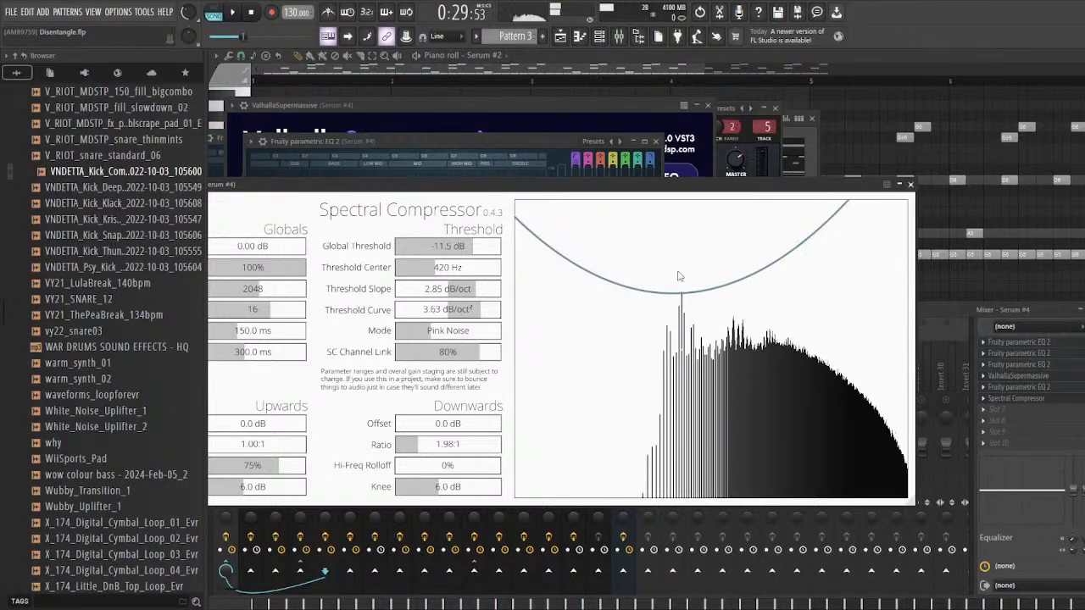
left_click(910, 184)
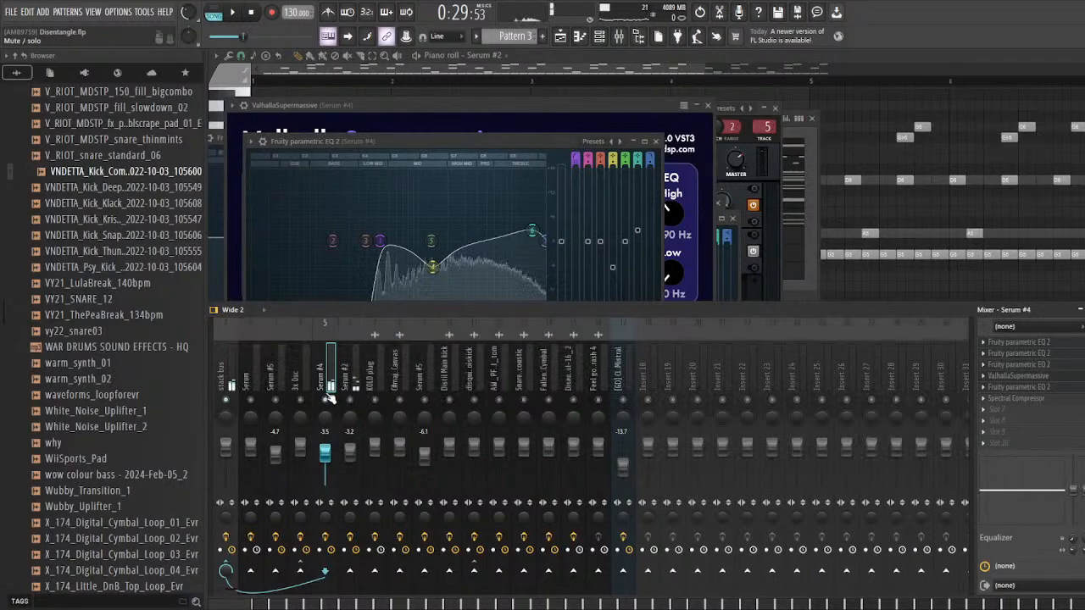
Step: Close all open windows and bring back the playlist, mixer and channel rack
key("F12")
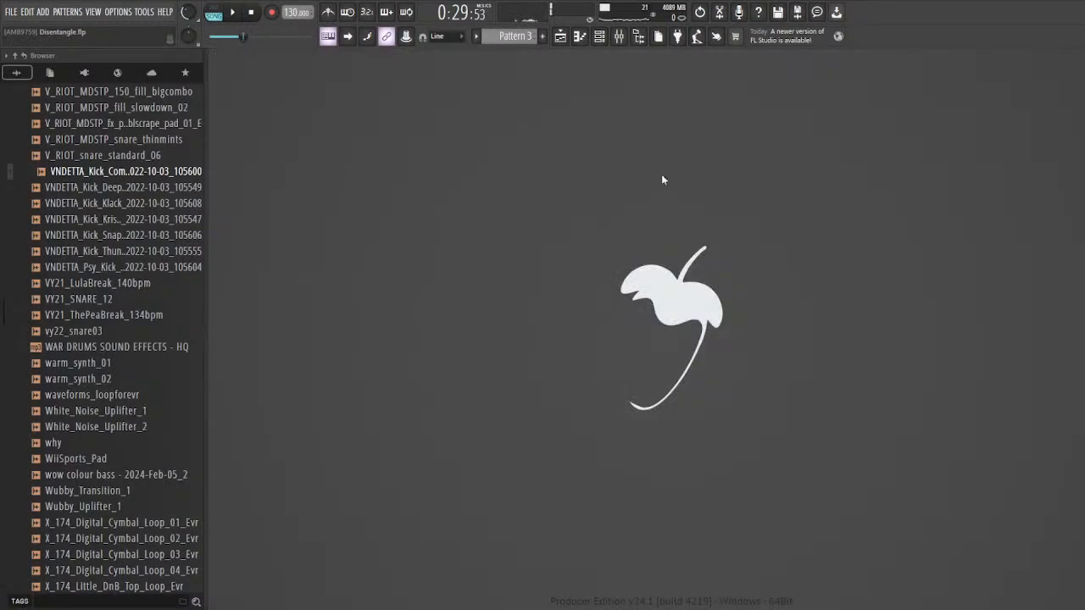
left_click(569, 37)
key("F9")
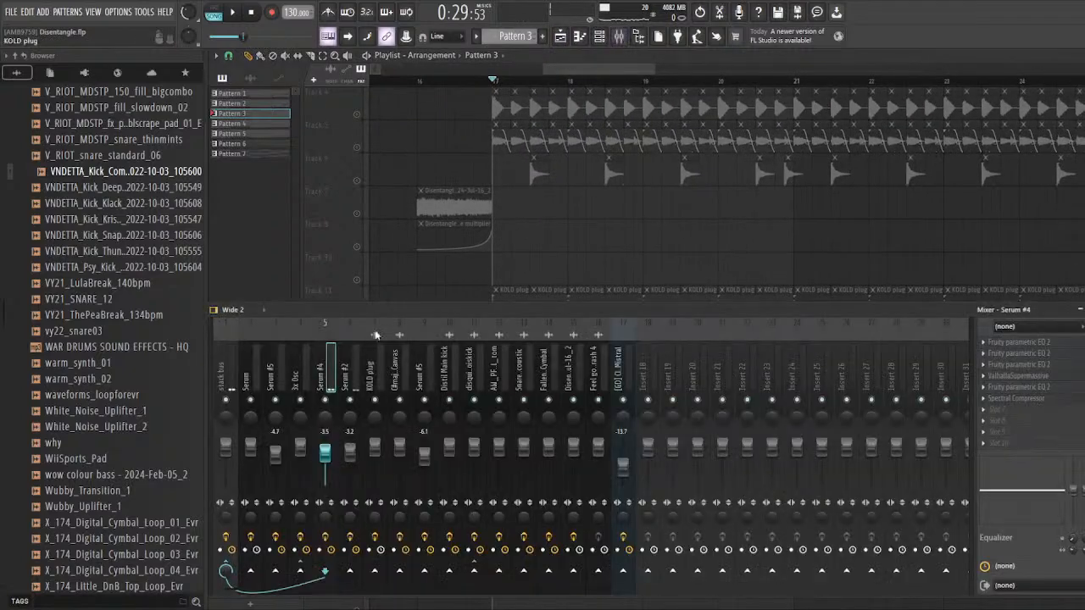
key("F6")
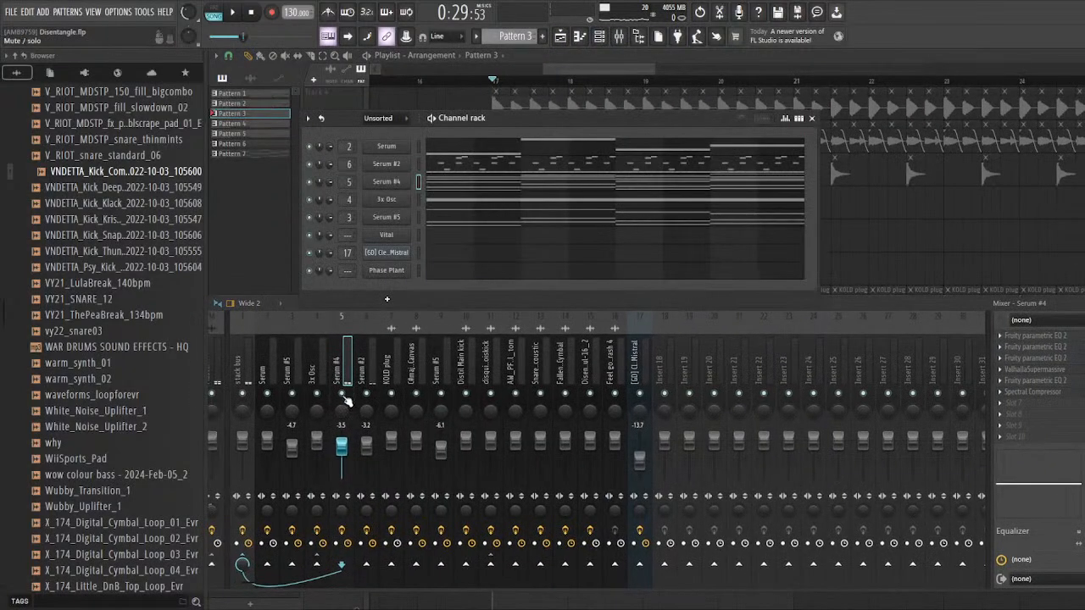
Step: Audition the Serum #4 mixer track in solo and unmute the Serum #2 track alongside it
left_click_drag(345, 122, 375, 120)
key("space")
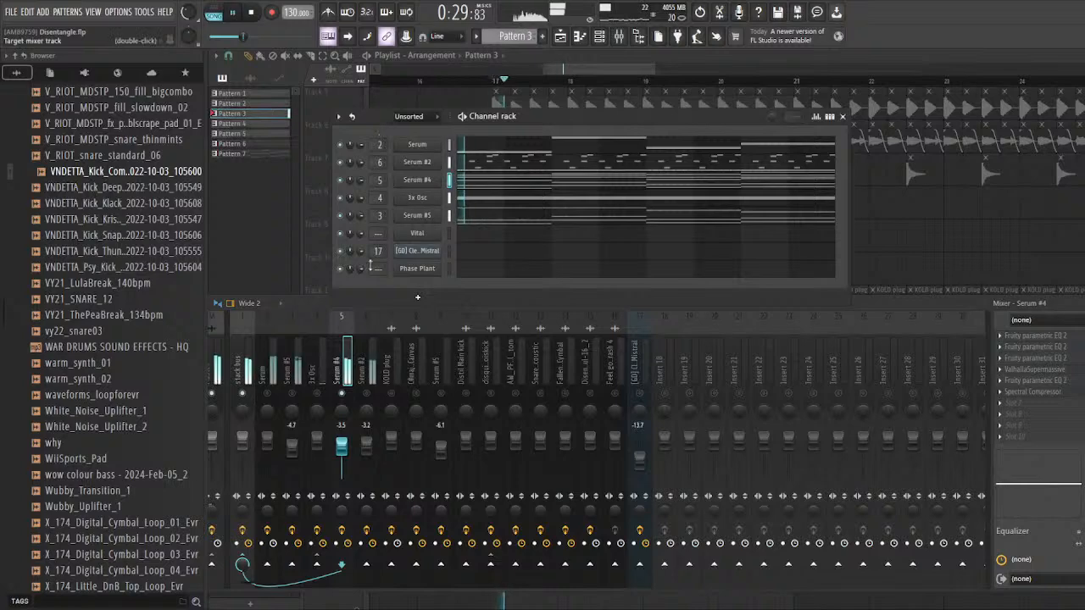
left_click(366, 364)
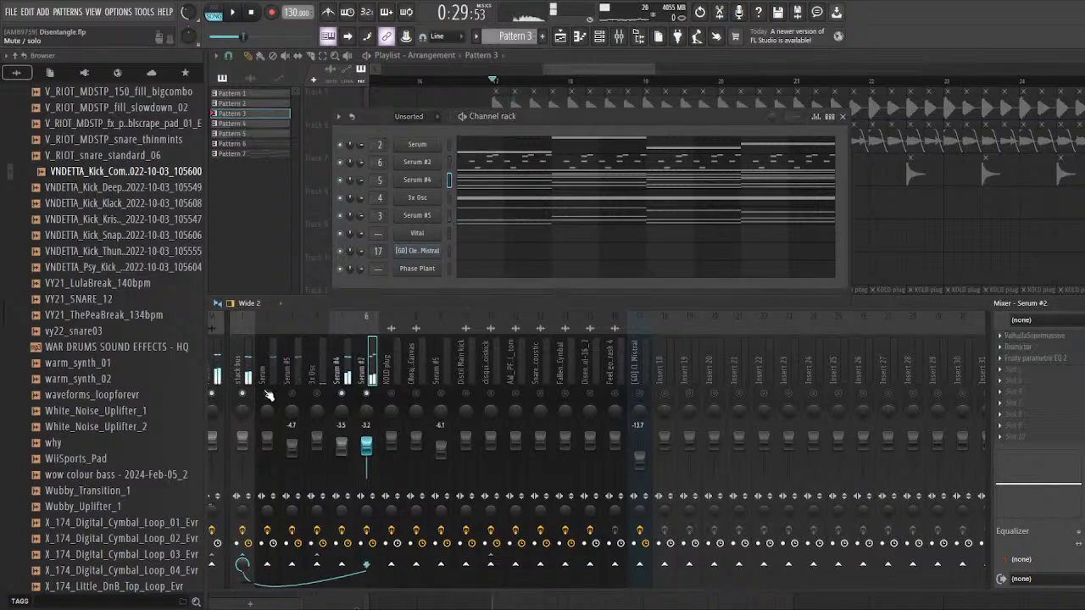
Step: Unmute the Serum and 3x Osc mixer tracks and audition them together with Serum #4 and Serum #2
key("space")
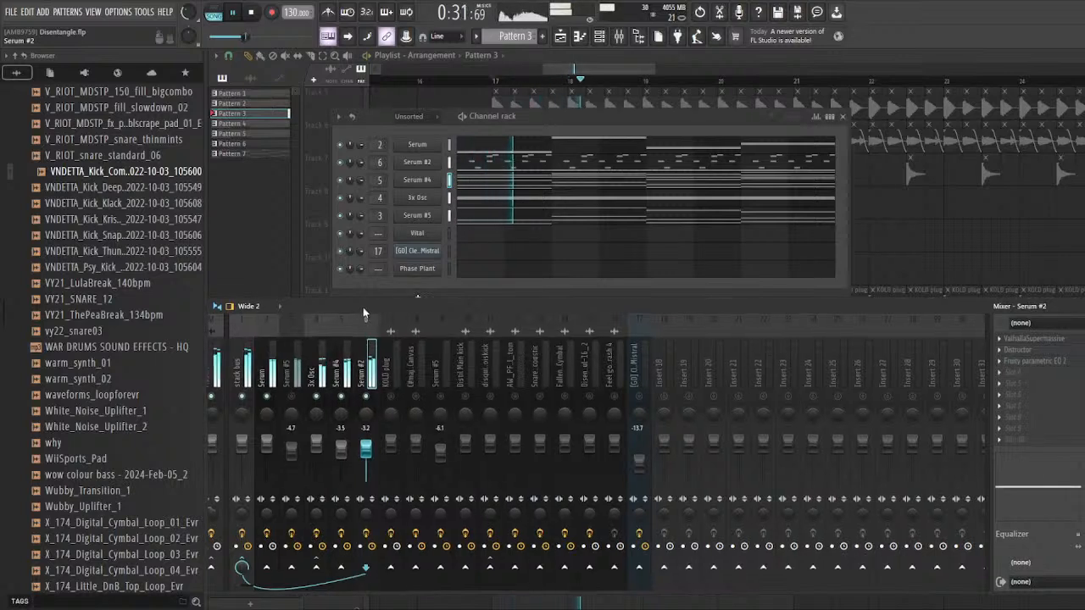
left_click_drag(314, 311, 358, 309)
key("space")
Step: Select the Serum #4, Serum #2, 3x Osc and Serum mixer tracks in turn to point out the active layers
left_click(358, 377)
left_click(381, 378)
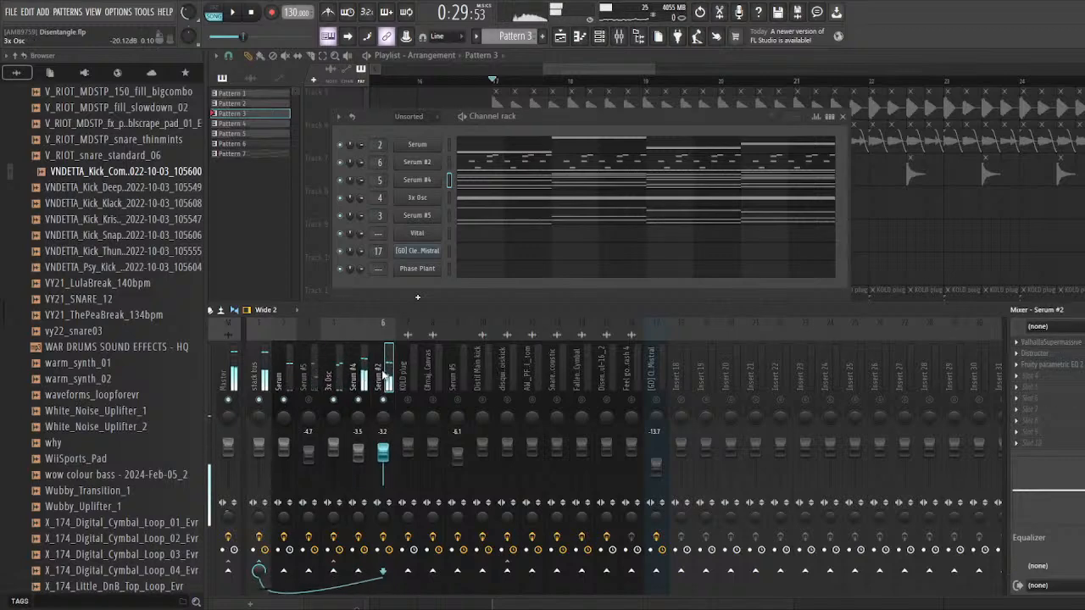
left_click(358, 380)
left_click(333, 381)
left_click(285, 384)
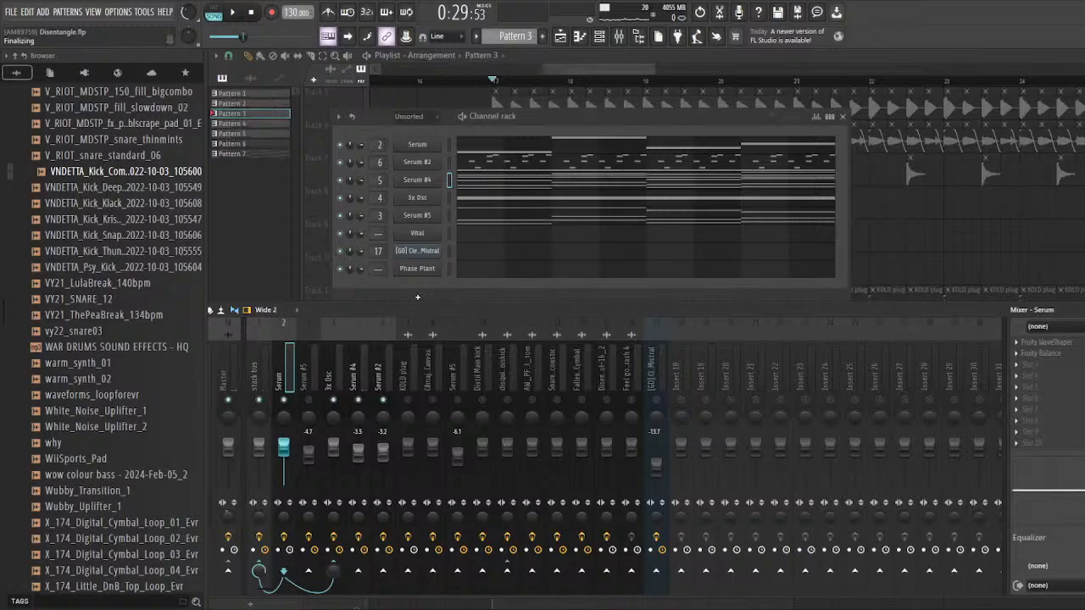
Step: Select the Serum #5 mixer track and audition the stacked layers with Serum #5 muted for comparison
left_click_drag(381, 119, 368, 114)
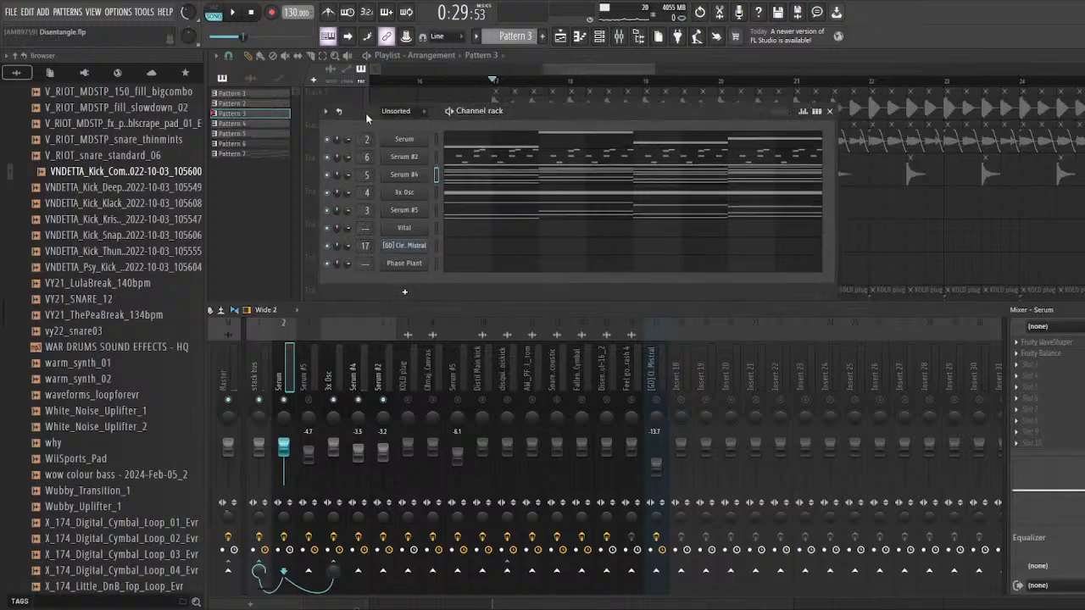
left_click(308, 405)
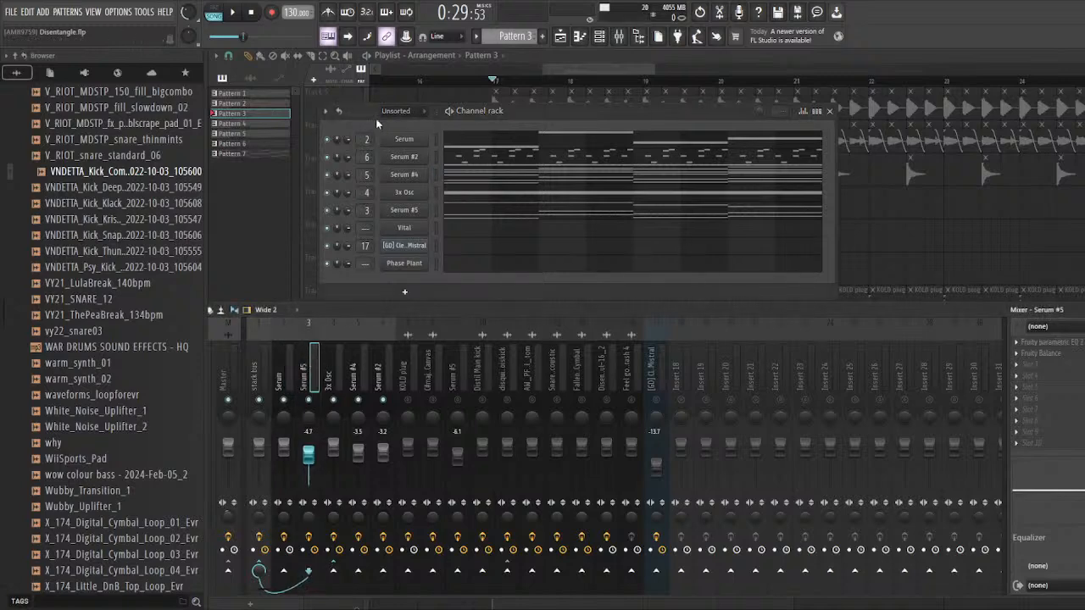
left_click_drag(376, 111, 370, 147)
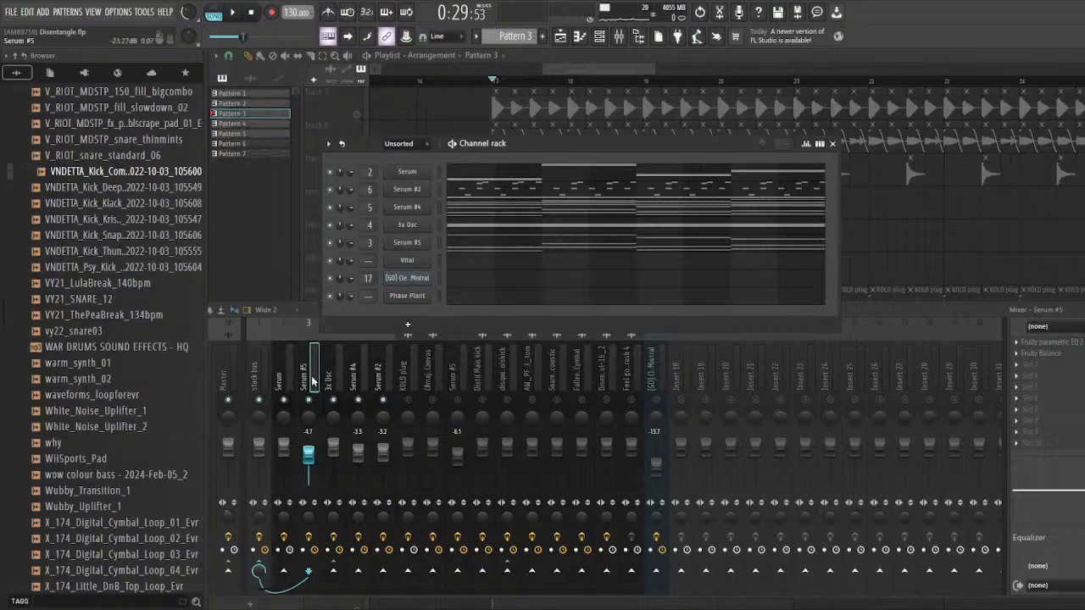
left_click(407, 324)
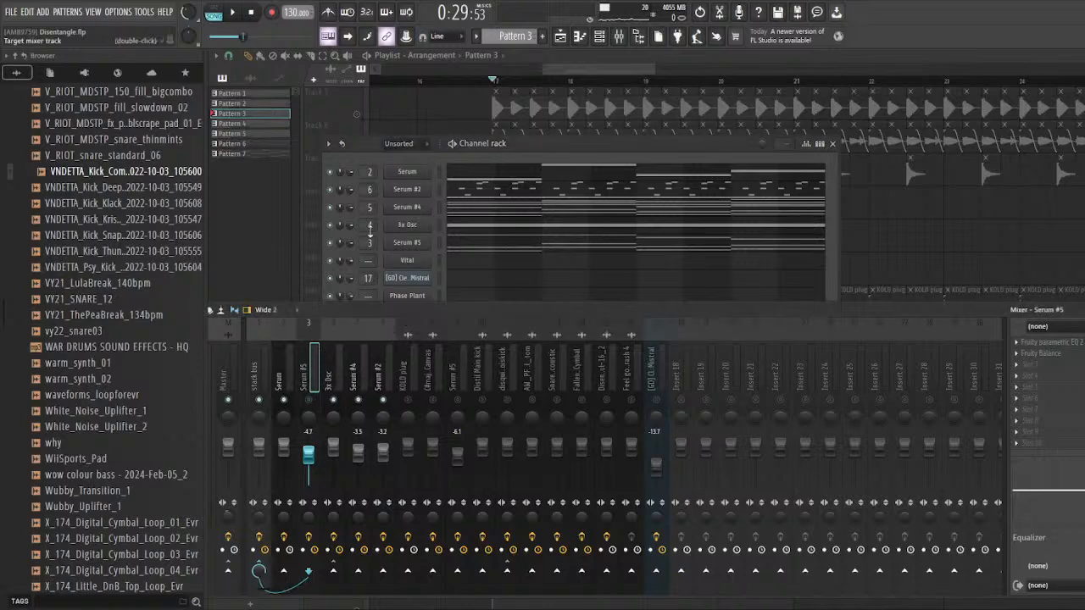
key("space")
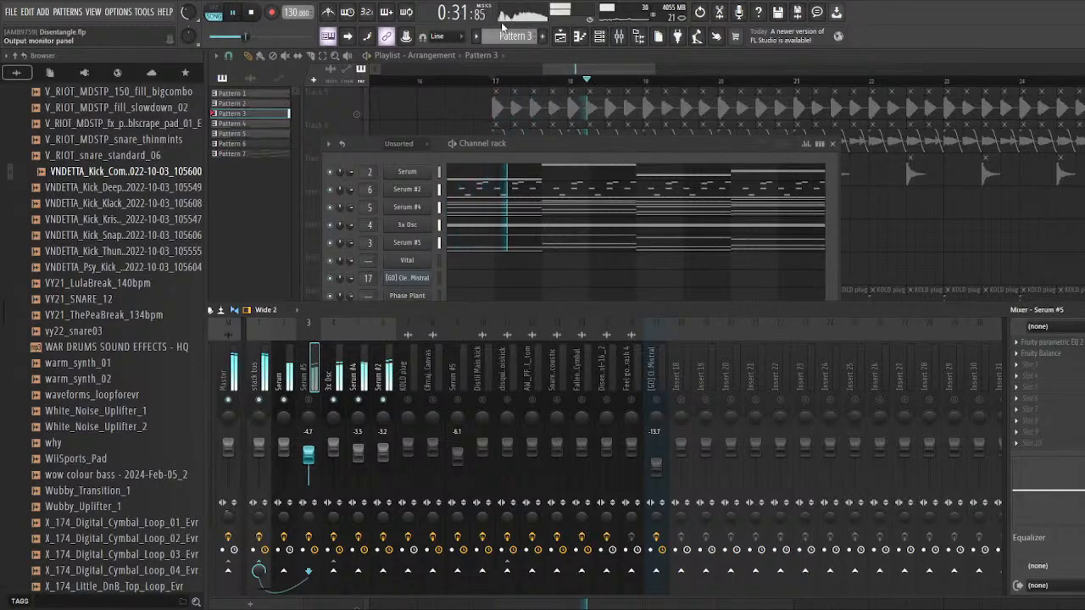
key("space")
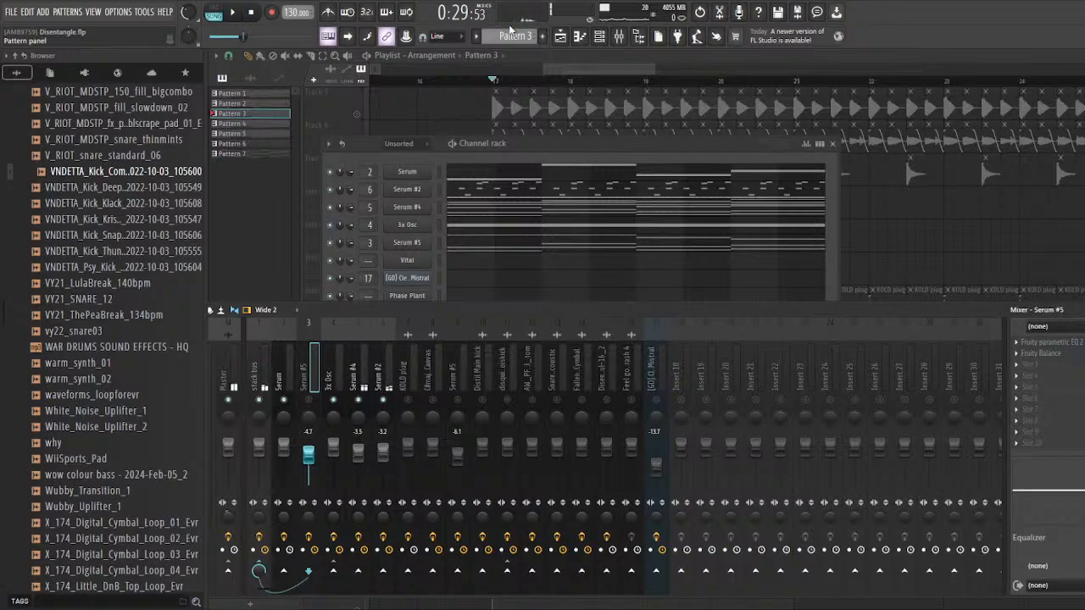
Step: Solo the Serum #5 mixer track, open its Serum instrument from the channel rack and audition it
left_click_drag(378, 144, 362, 133)
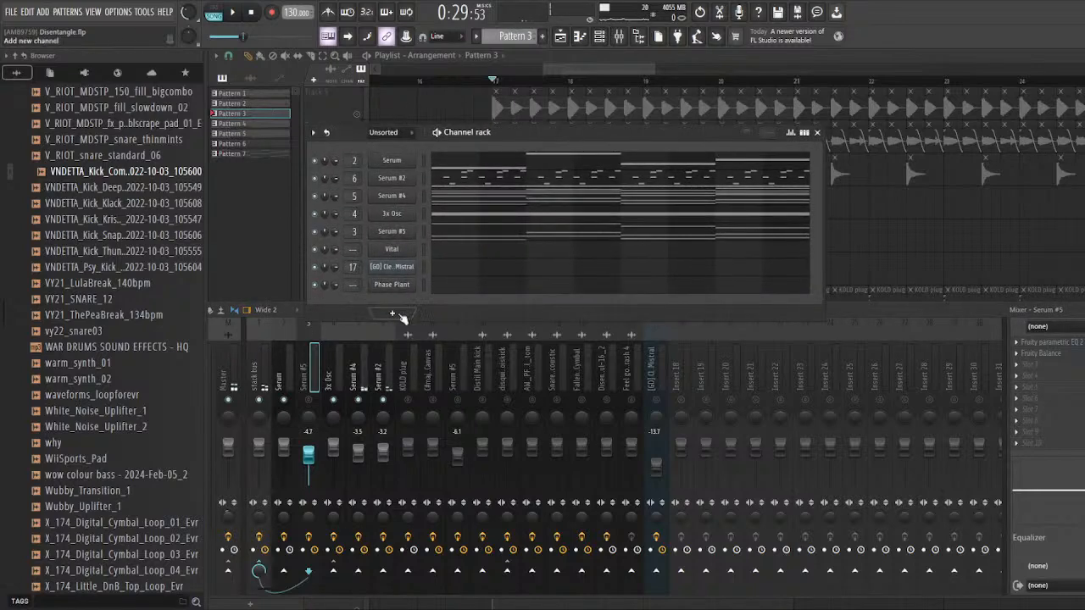
left_click(423, 232)
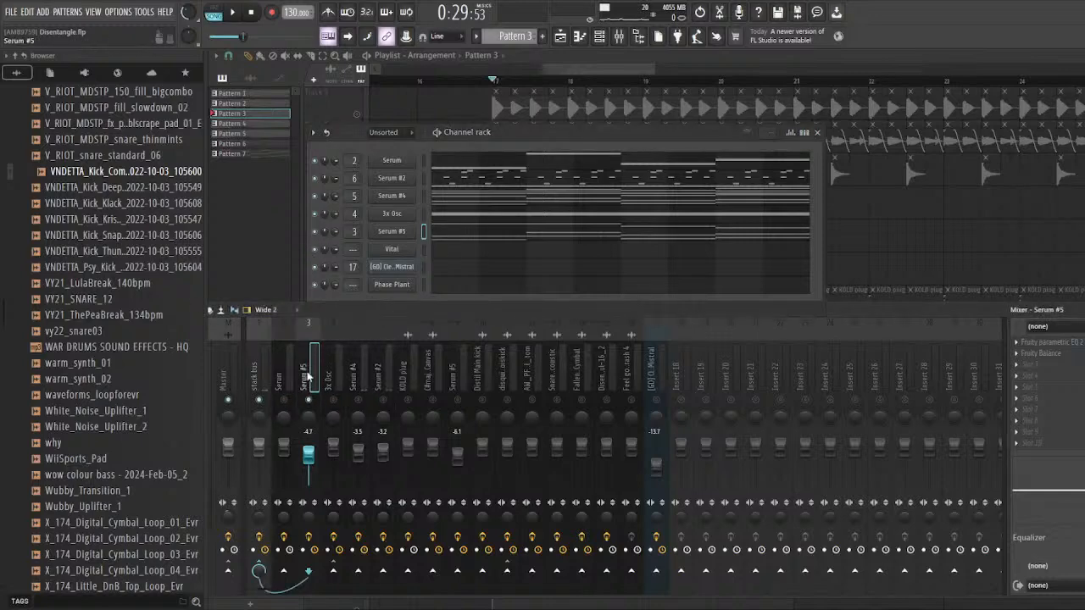
left_click(394, 231)
key("space")
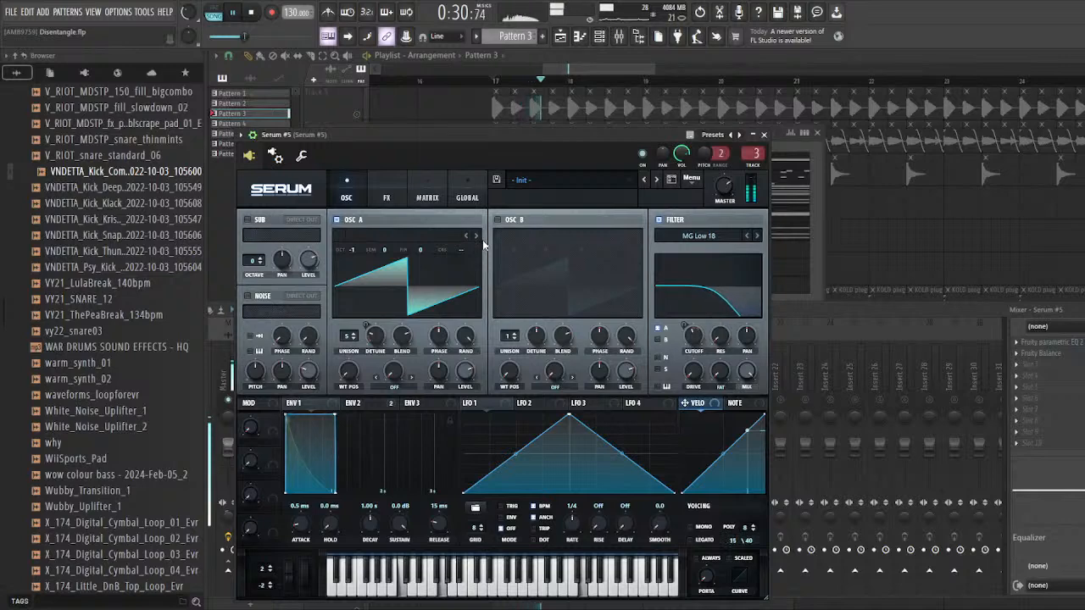
Step: Review Serum #5's distortion effect and oscillator settings during playback, and bring up its mixer track
left_click(387, 197)
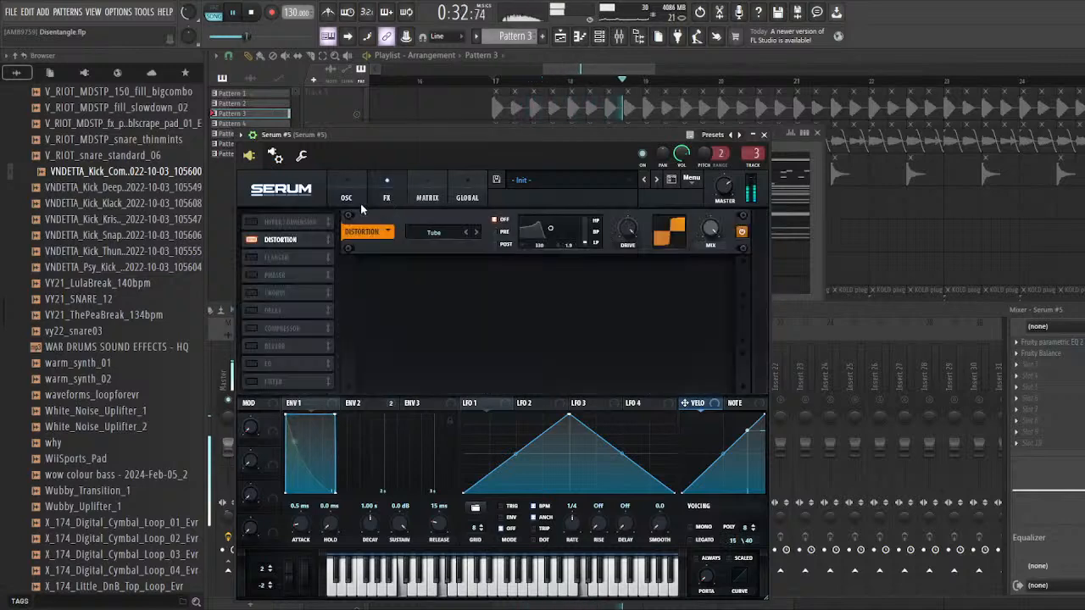
left_click(347, 197)
left_click(386, 194)
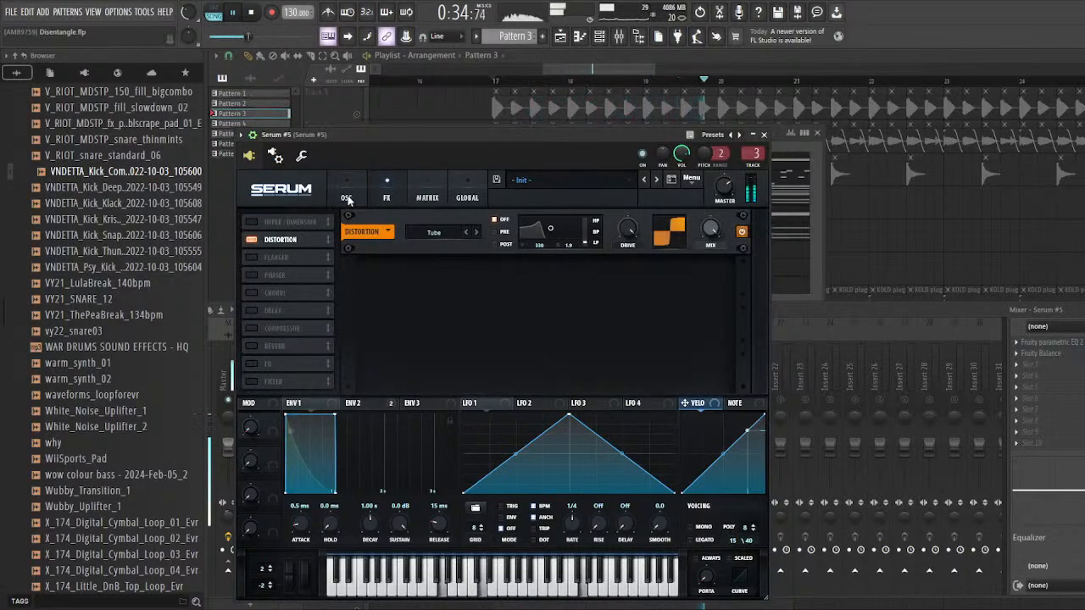
left_click(348, 197)
key("space")
key("F9")
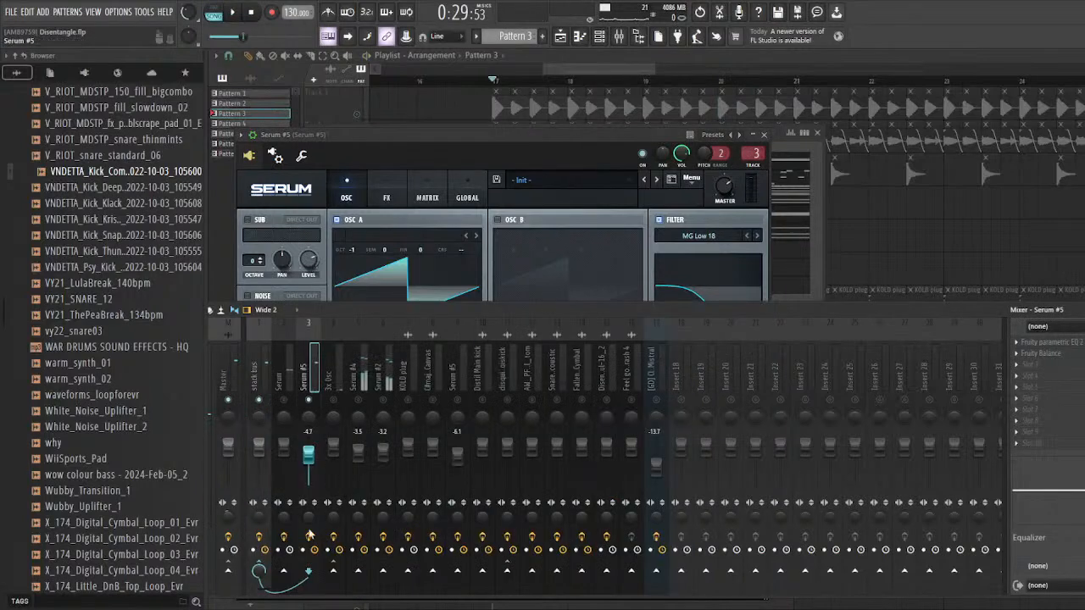
Step: Audition Serum #5 while checking its distortion effect against its oscillator page
key("space")
mouse_move(398, 135)
left_mouse_down()
mouse_move(428, 122)
mouse_move(395, 120)
left_mouse_up()
key("space")
left_click(416, 172)
left_click(290, 227)
left_click(380, 176)
key("space")
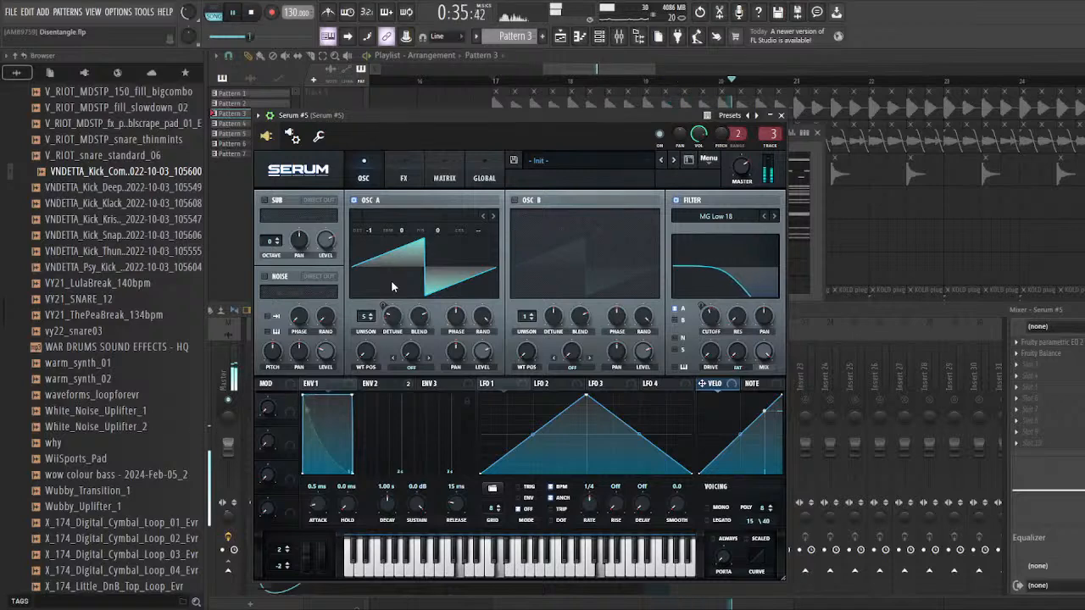
Step: Close Serum #5 and open its Pattern 3 part in the piano roll to examine the repeated chord notes
left_click(782, 115)
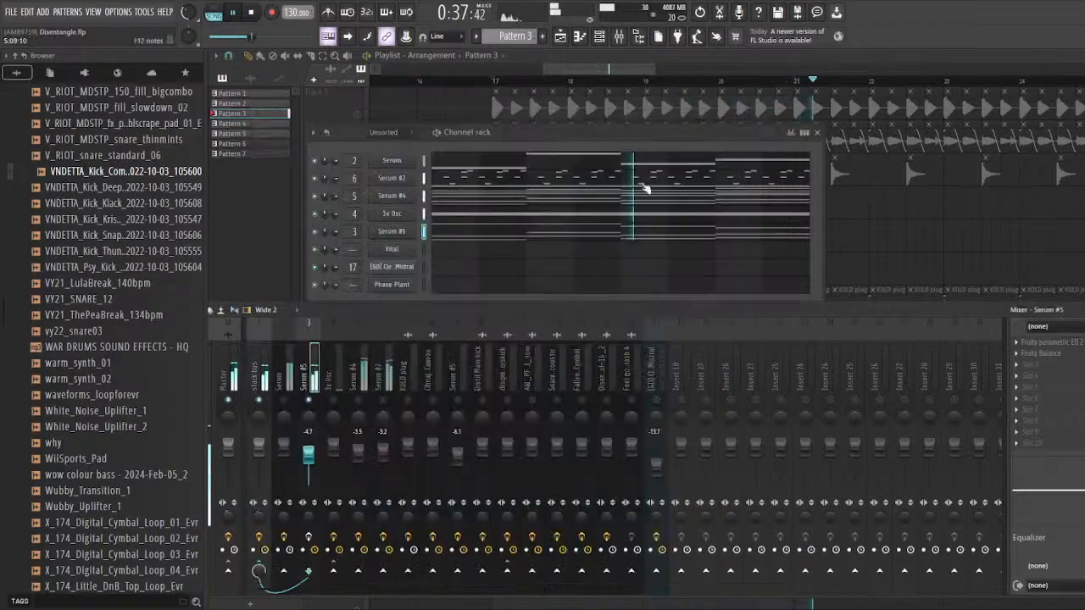
left_click(477, 233)
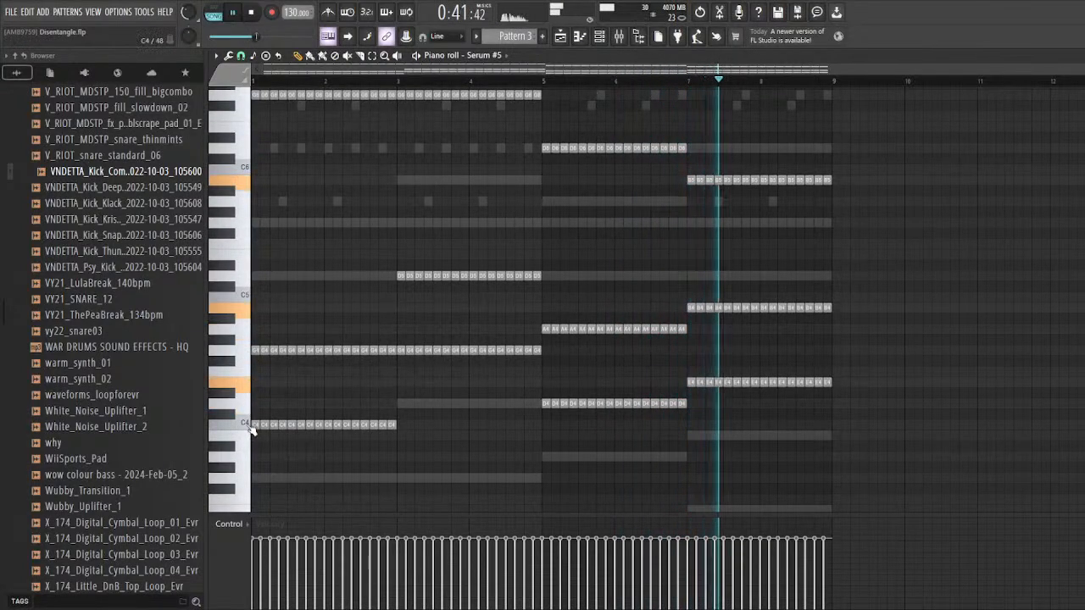
key("space")
scroll(261, 356, "up", 3)
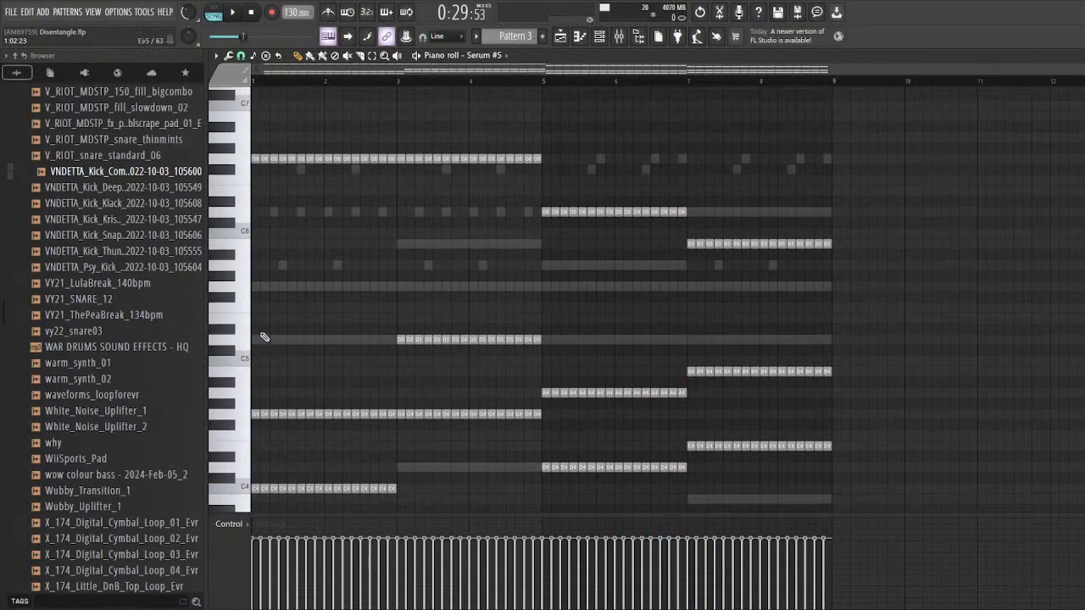
scroll(581, 92, "down", 4)
Step: Reopen the Serum #5 instrument from the channel rack and audition it with its Tube distortion shown
left_click(599, 36)
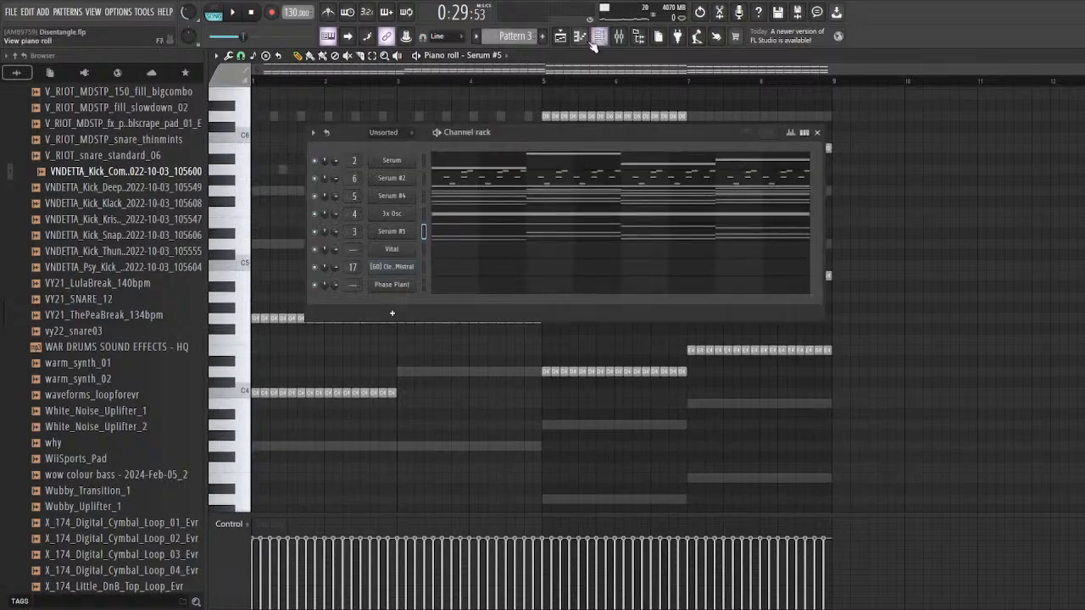
left_click(398, 240)
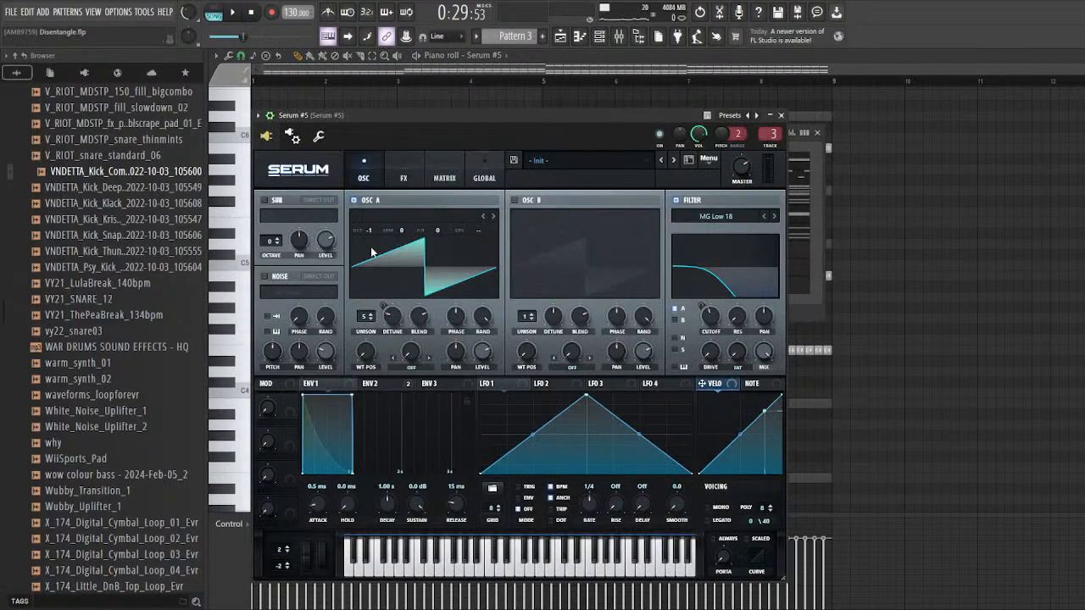
left_click(404, 179)
left_click(292, 220)
key("space")
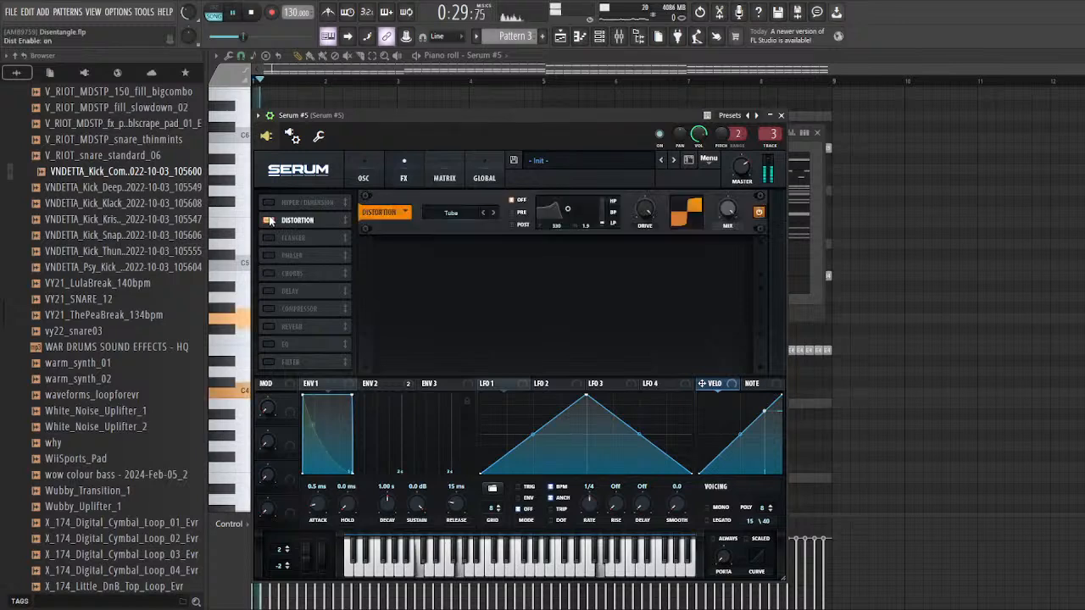
Step: Inspect the Fruity parametric EQ 2 curve on the Serum #5 mixer track and close the EQ
double_click(771, 132)
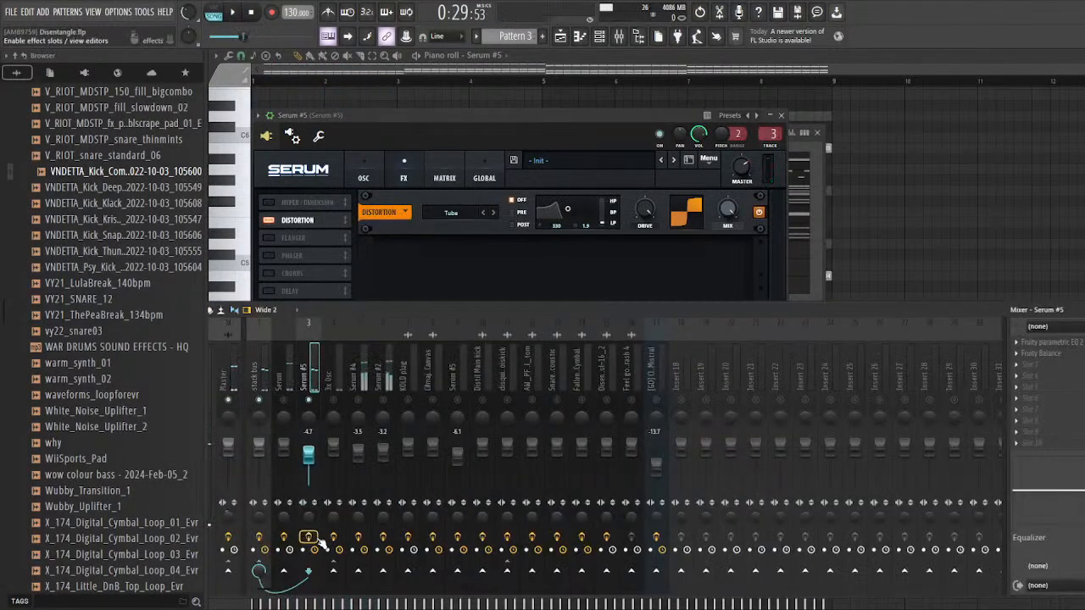
left_click(1053, 342)
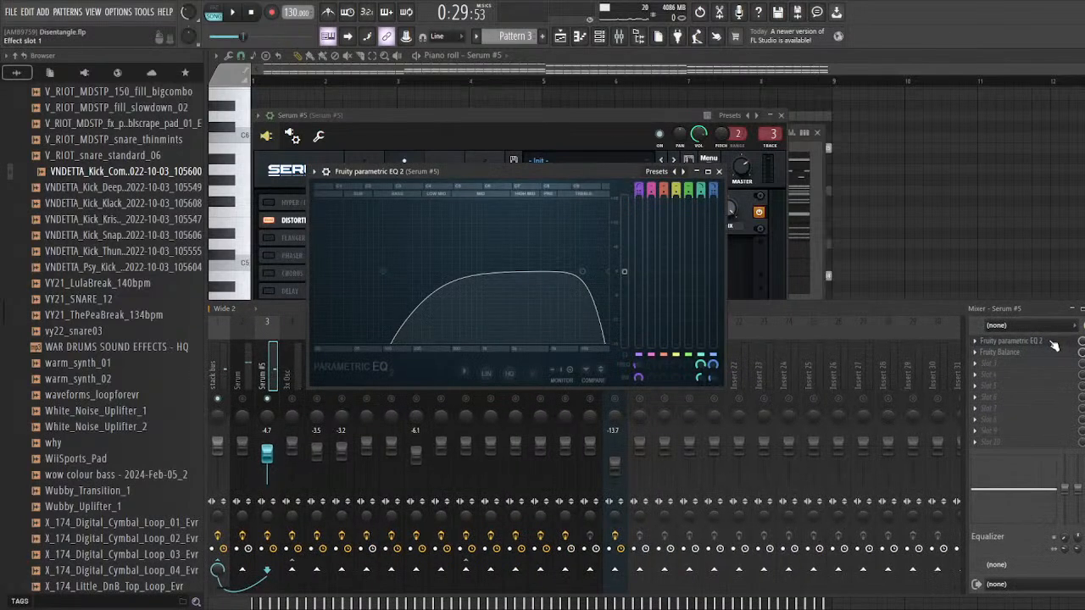
left_click(1053, 343)
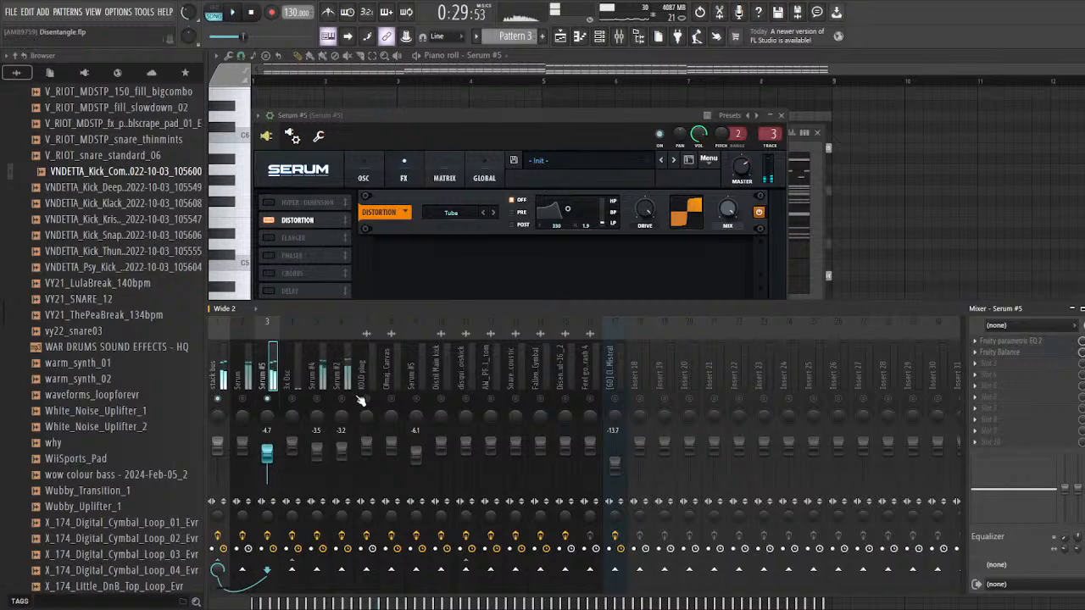
Step: Unmute the Serum, 3x Osc, Serum #4 and Serum #2 mixer tracks and audition them with Serum #5
left_click_drag(343, 399, 245, 399)
left_click_drag(329, 305, 392, 290)
left_click(780, 117)
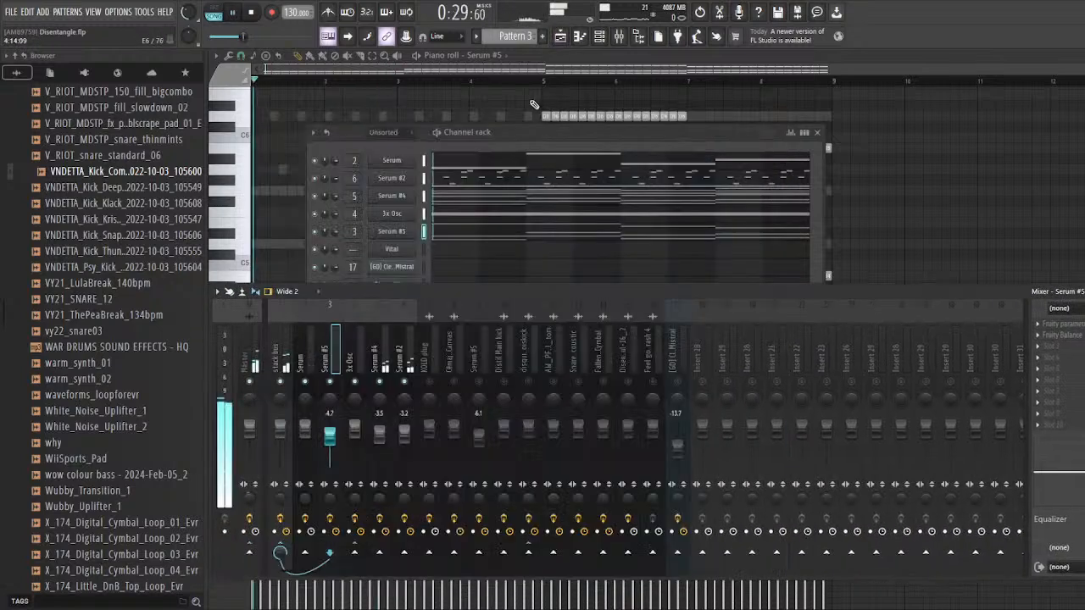
Step: Examine the playlist around bar 17, from the drum tracks down to Pattern 3 and its EQ automation clips
key("F5")
scroll(489, 283, "down", 5)
scroll(541, 285, "down", 3)
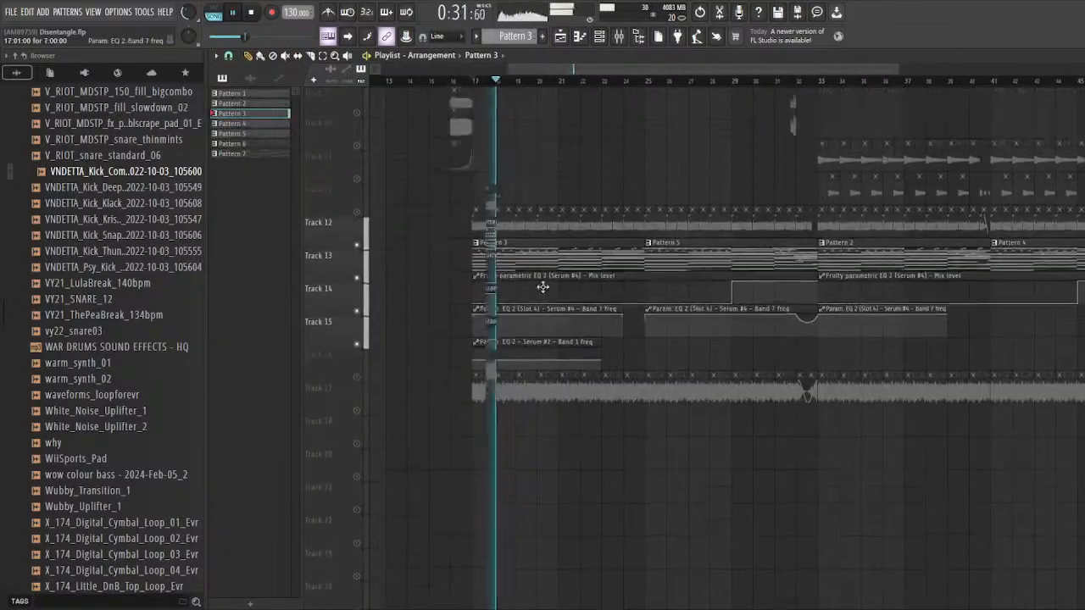
scroll(466, 253, "up", 7)
scroll(514, 270, "down", 5)
scroll(551, 271, "up", 4)
key("space")
scroll(511, 362, "up", 1)
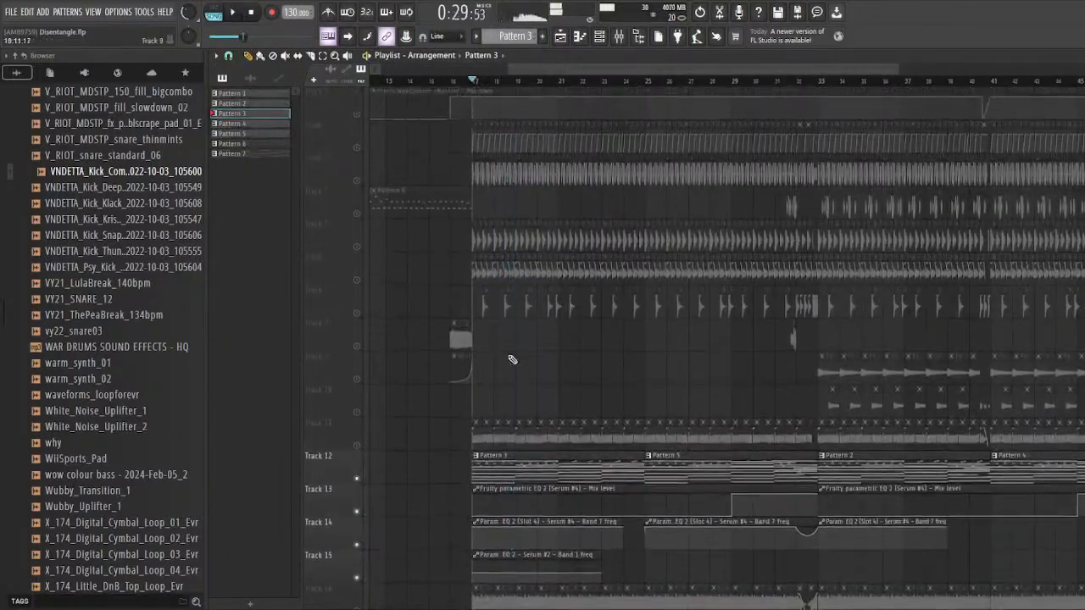
scroll(504, 352, "down", 7)
scroll(490, 333, "up", 6)
scroll(475, 351, "up", 2)
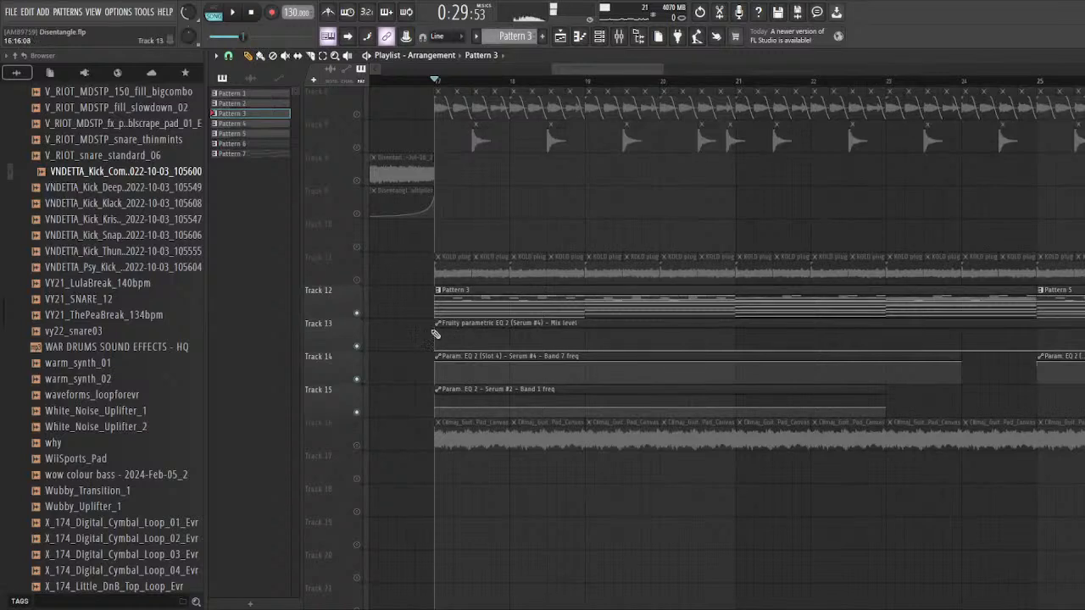
Step: Enable playlist Tracks 11 and 16, and solo Track 11 with the KOLD plug clips
scroll(435, 334, "up", 3)
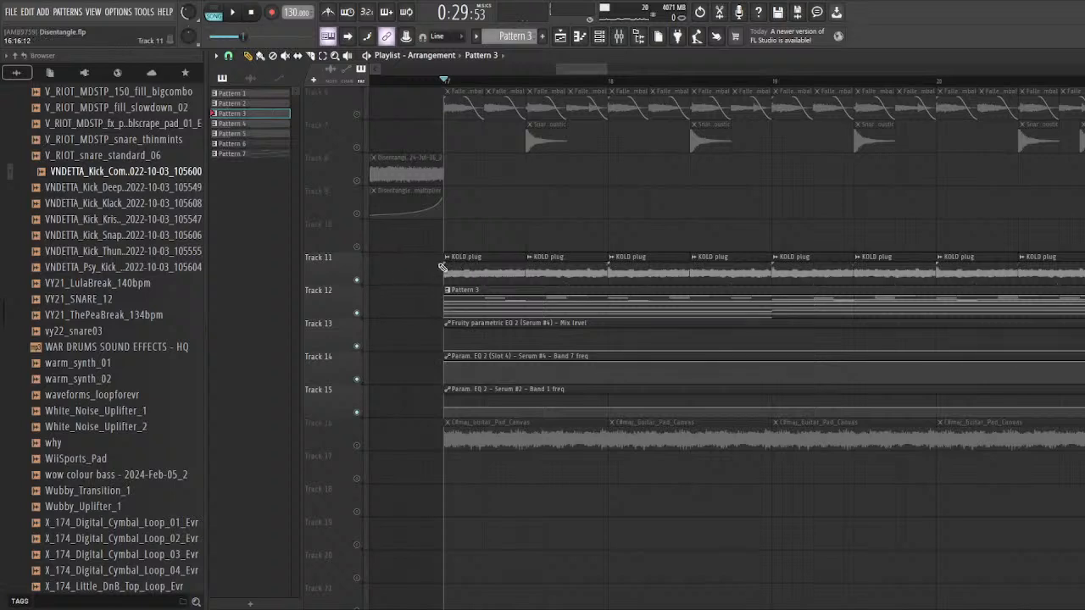
scroll(387, 351, "down", 3)
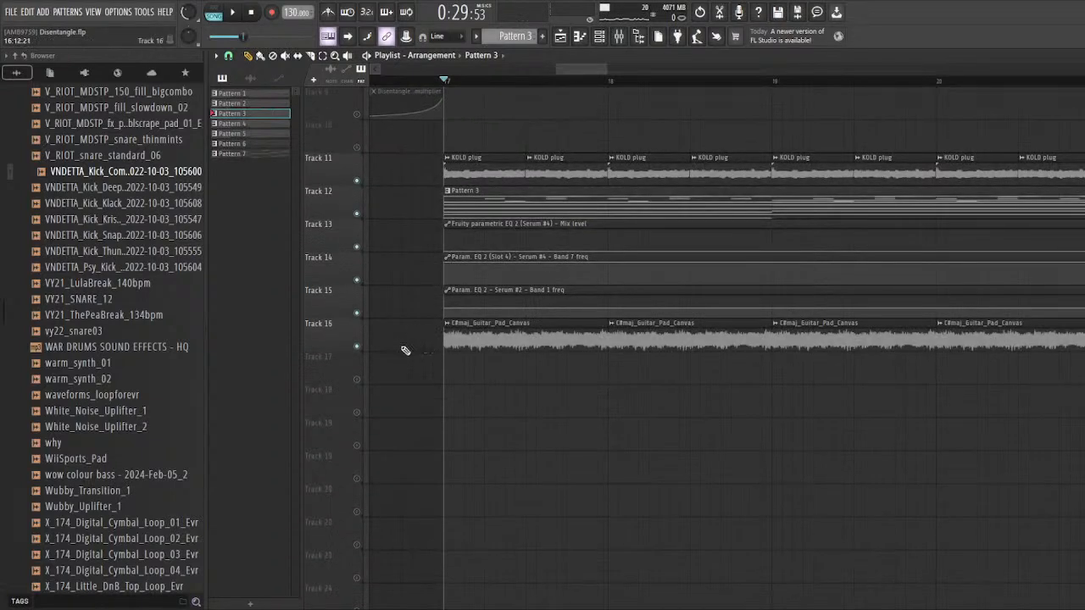
scroll(401, 350, "up", 2)
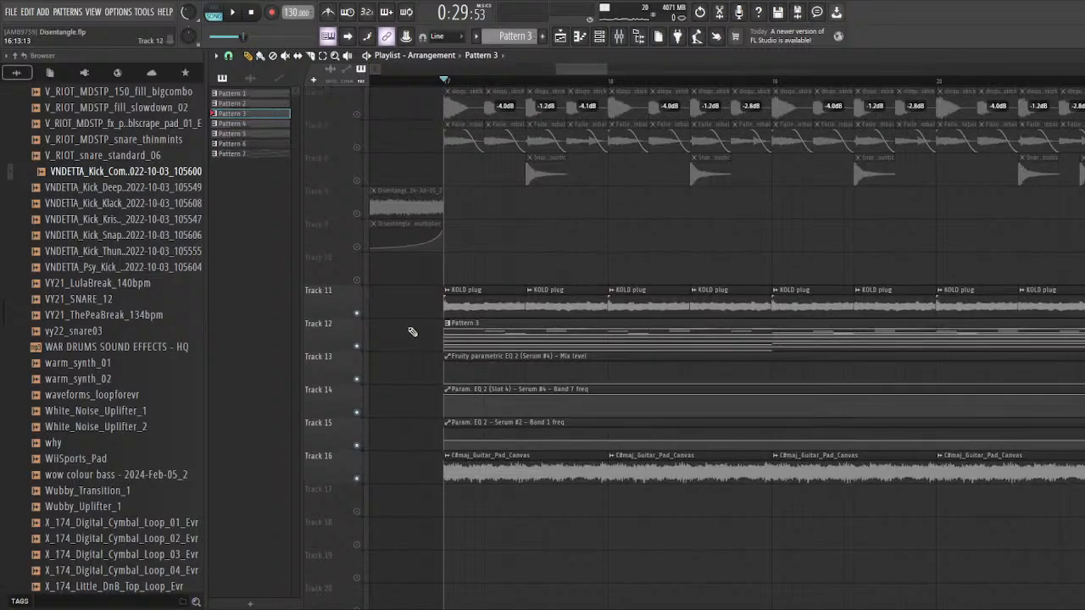
scroll(356, 254, "up", 1)
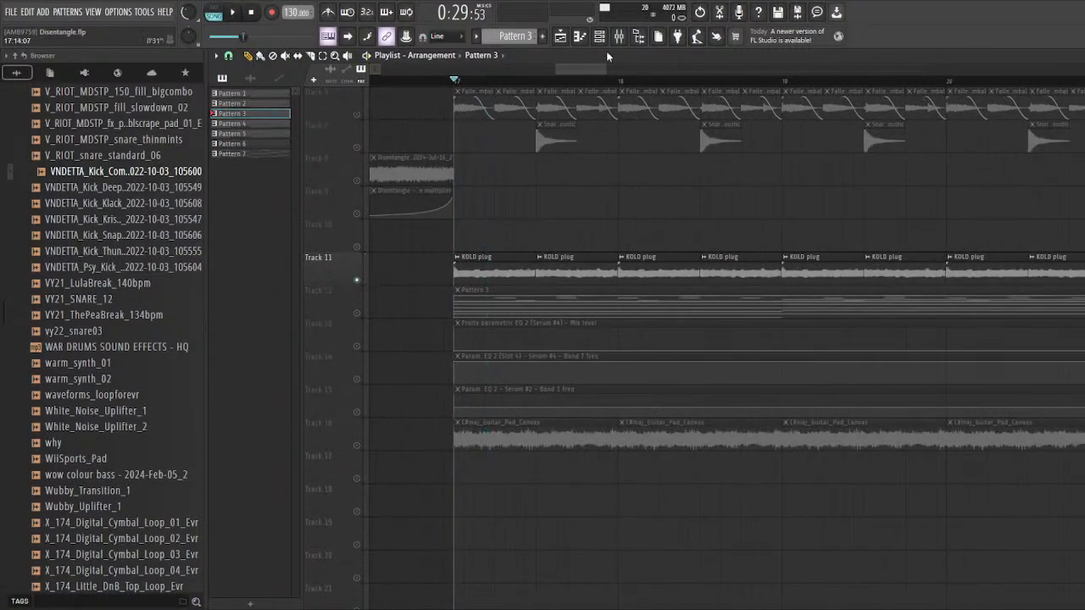
Step: Unmute the KOLD plug mixer track and audition its clips
key("F9")
left_click(440, 379)
key("space")
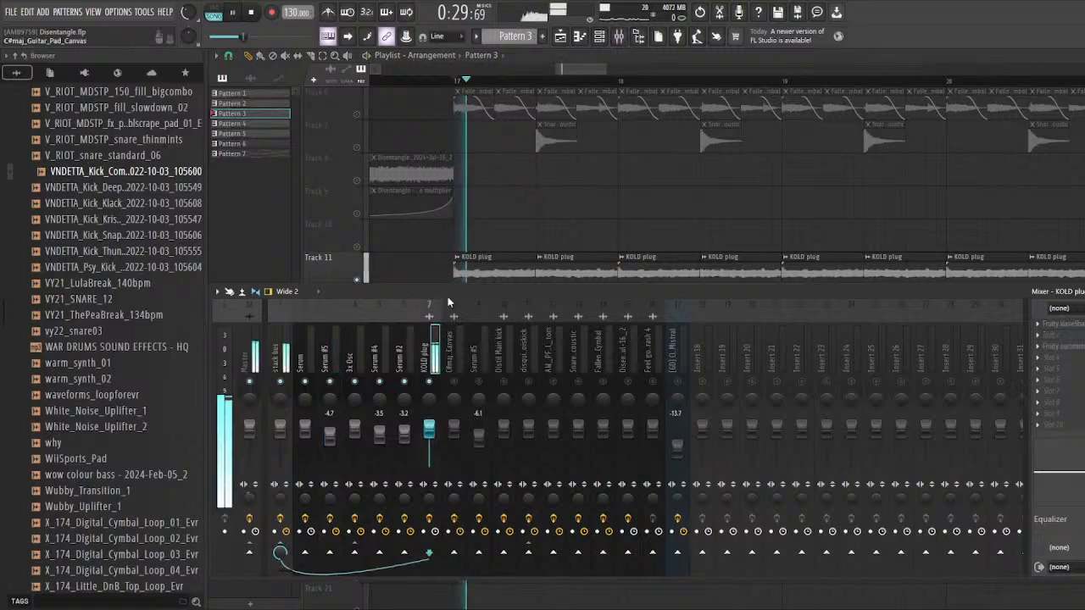
key("space")
left_click_drag(457, 293, 440, 294)
key("space")
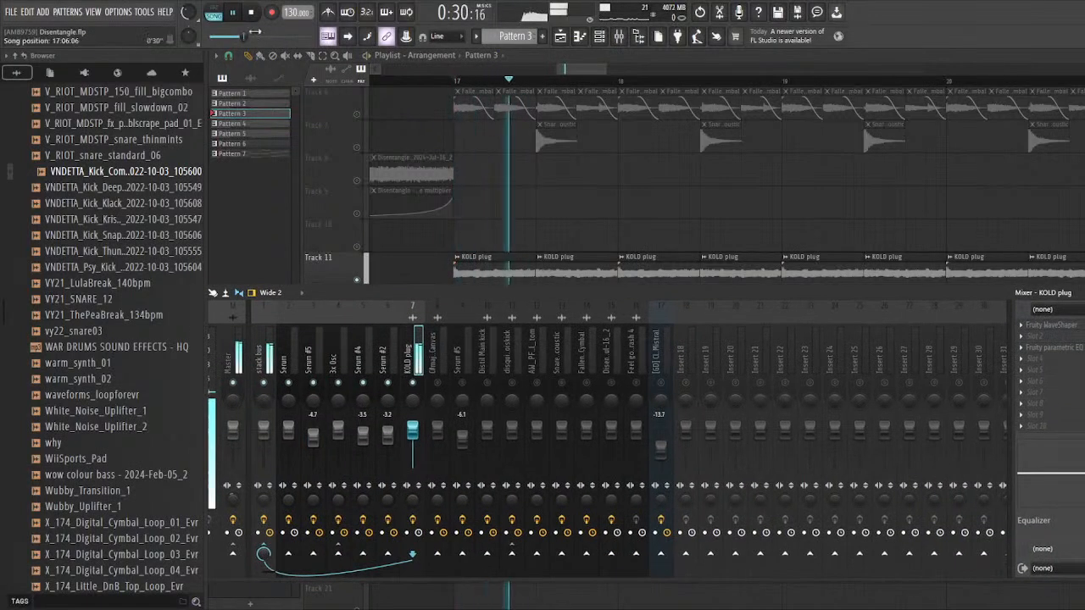
left_click_drag(189, 12, 189, 23)
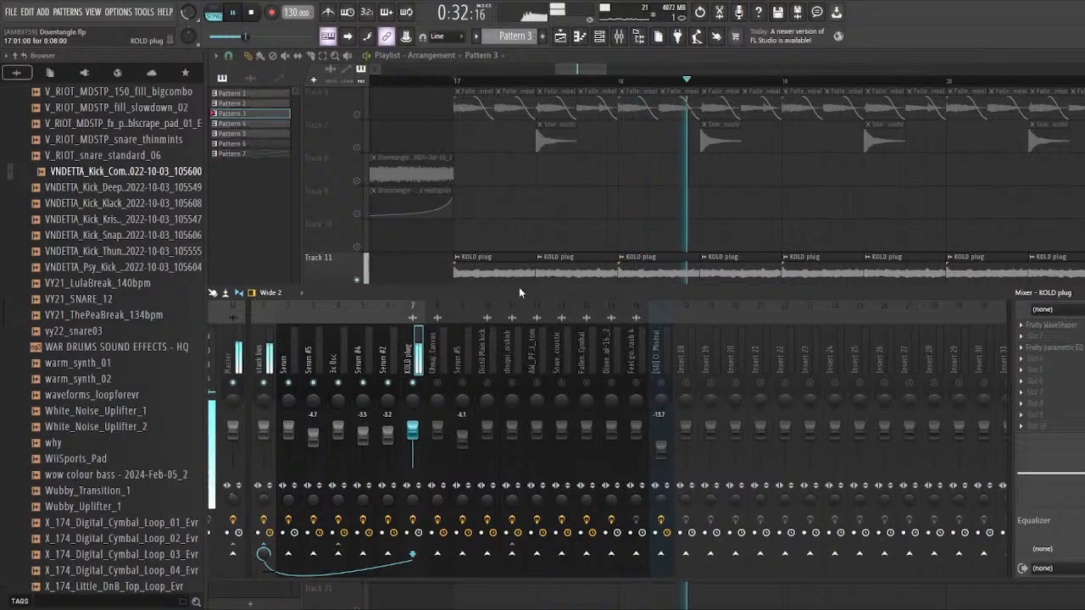
left_click_drag(519, 288, 492, 292)
Step: Open the Fruity WaveShaper on the KOLD plug mixer track and examine its flat shaping curve
left_click(1067, 332)
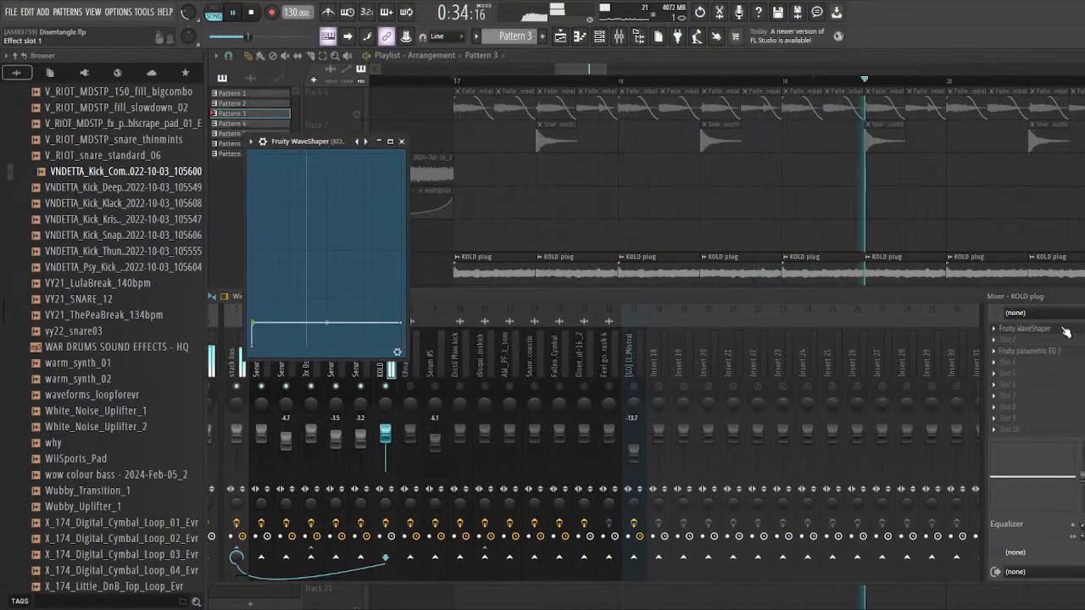
key("space")
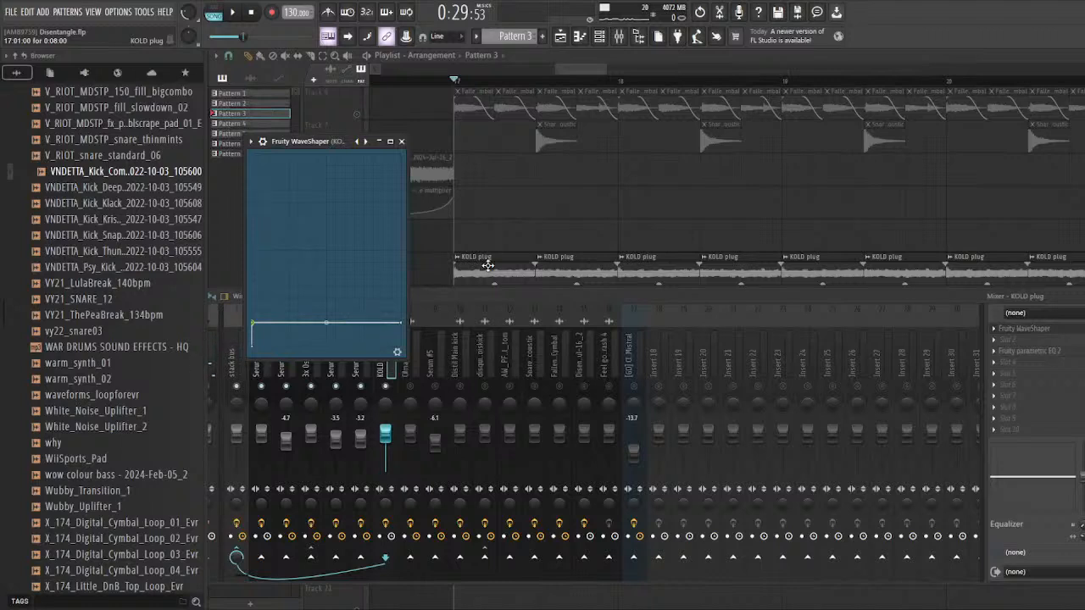
left_click_drag(322, 145, 525, 174)
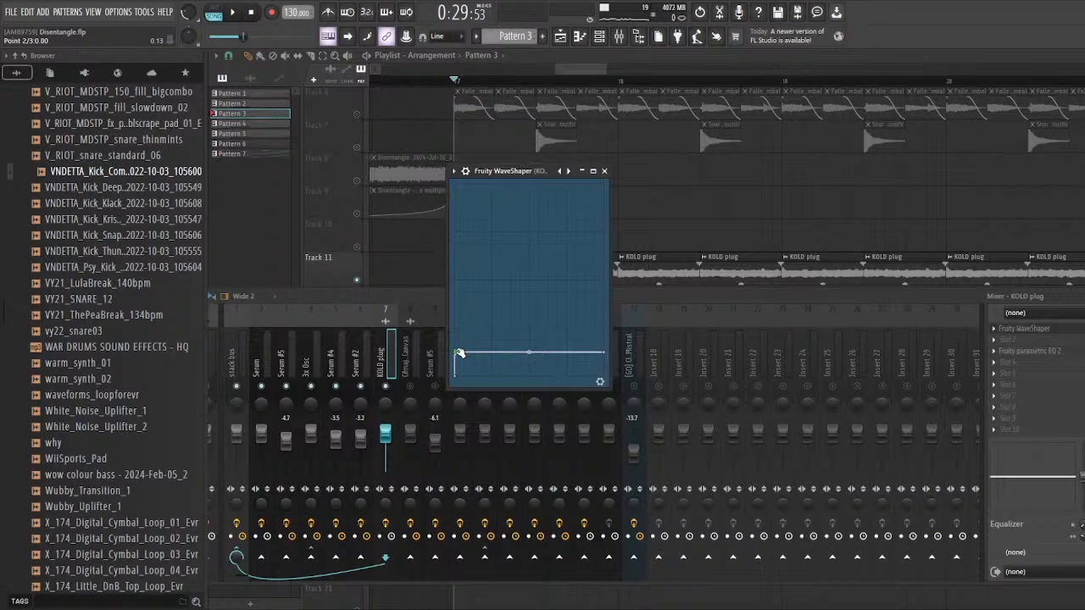
left_click_drag(505, 192, 504, 173)
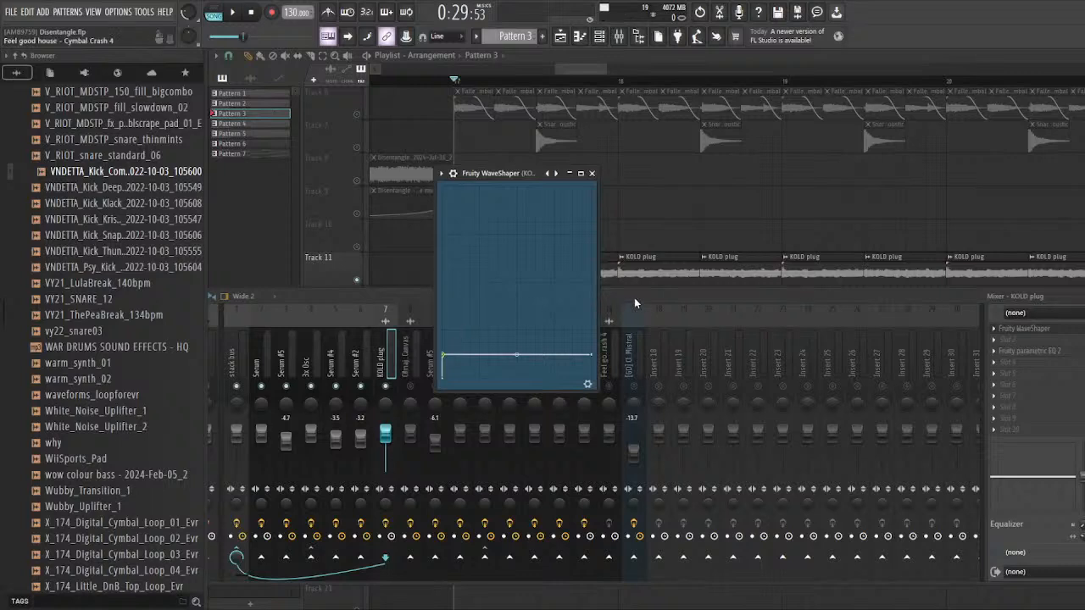
Step: Insert Edison in slot 2 of the KOLD plug mixer track and record a short stretch of its playback
left_click(960, 299)
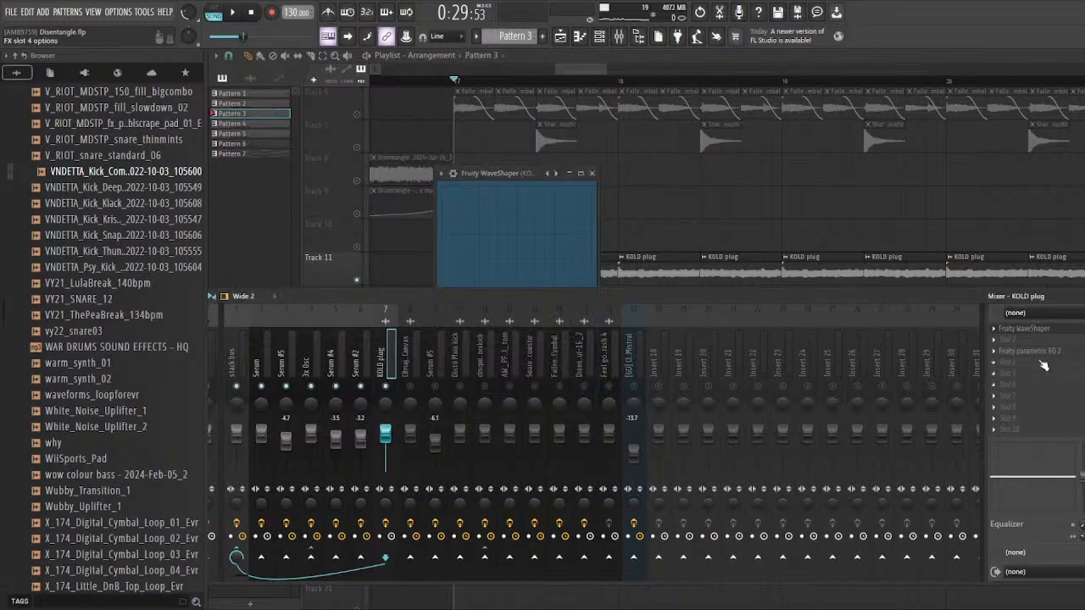
left_click_drag(889, 300, 854, 295)
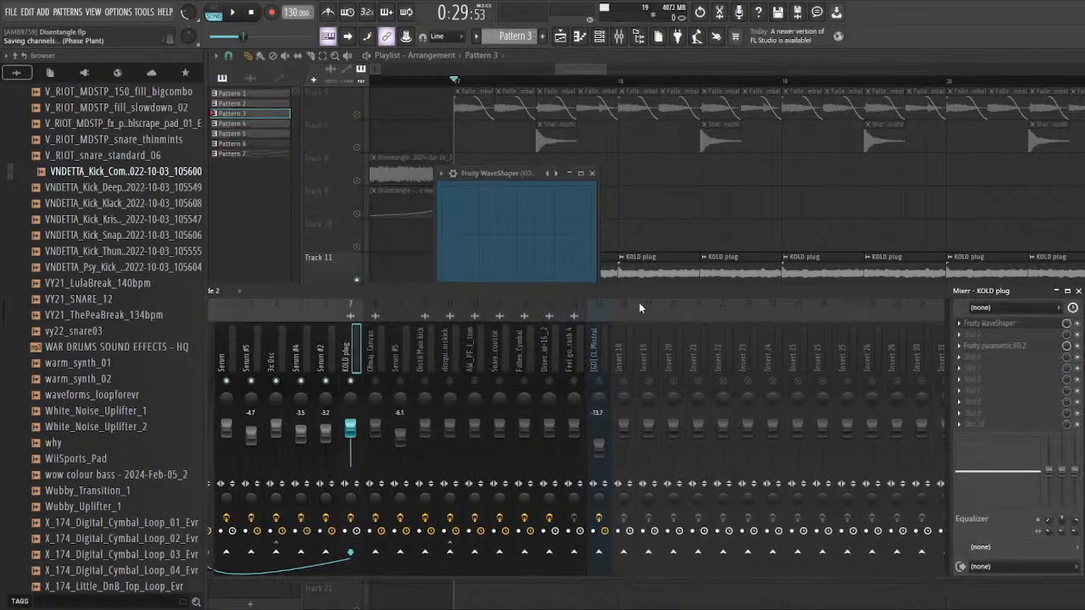
left_click_drag(650, 288, 669, 283)
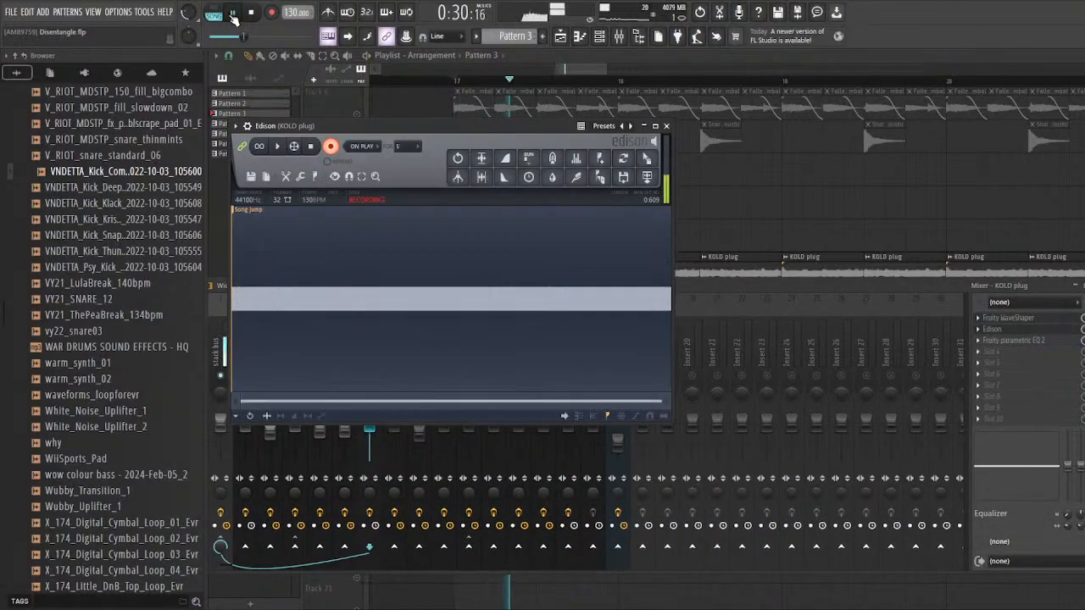
left_click(330, 149)
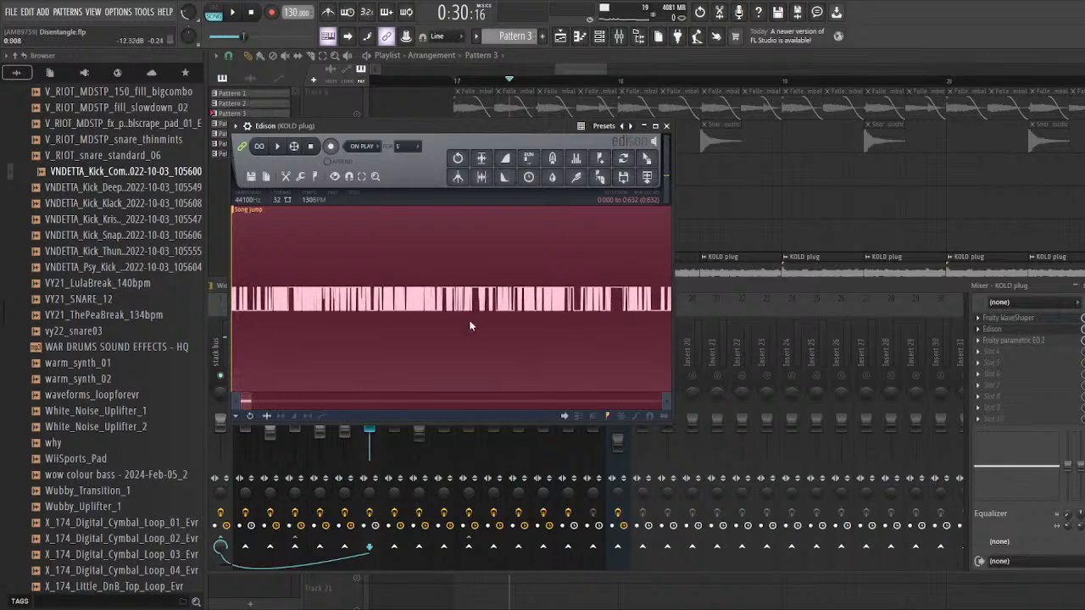
Step: Inspect the individual sample points of the recorded KOLD plug waveform in Edison
scroll(603, 367, "up", 6)
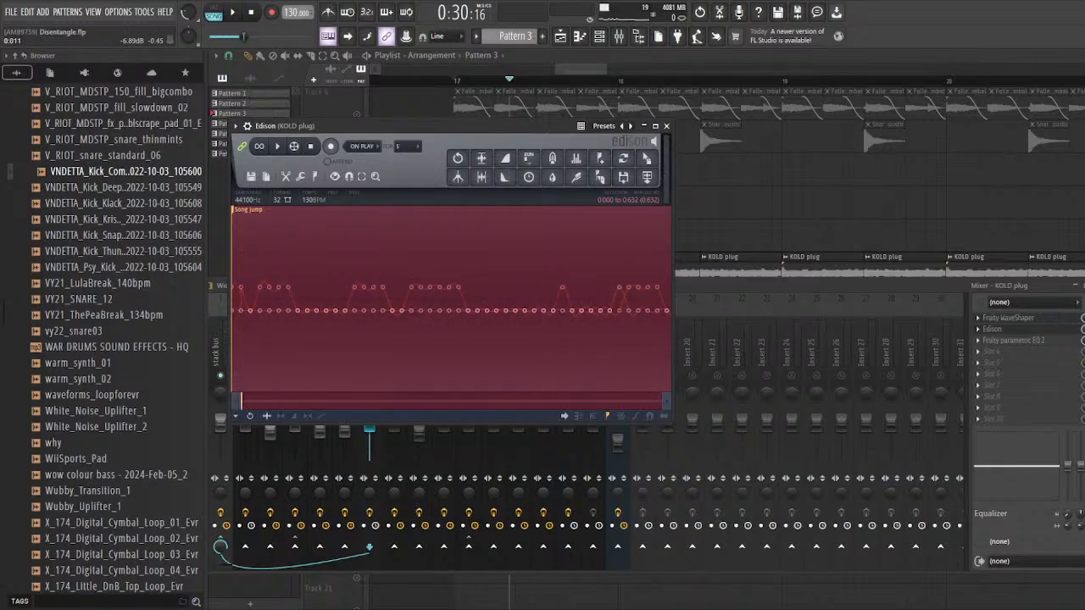
scroll(535, 382, "down", 2)
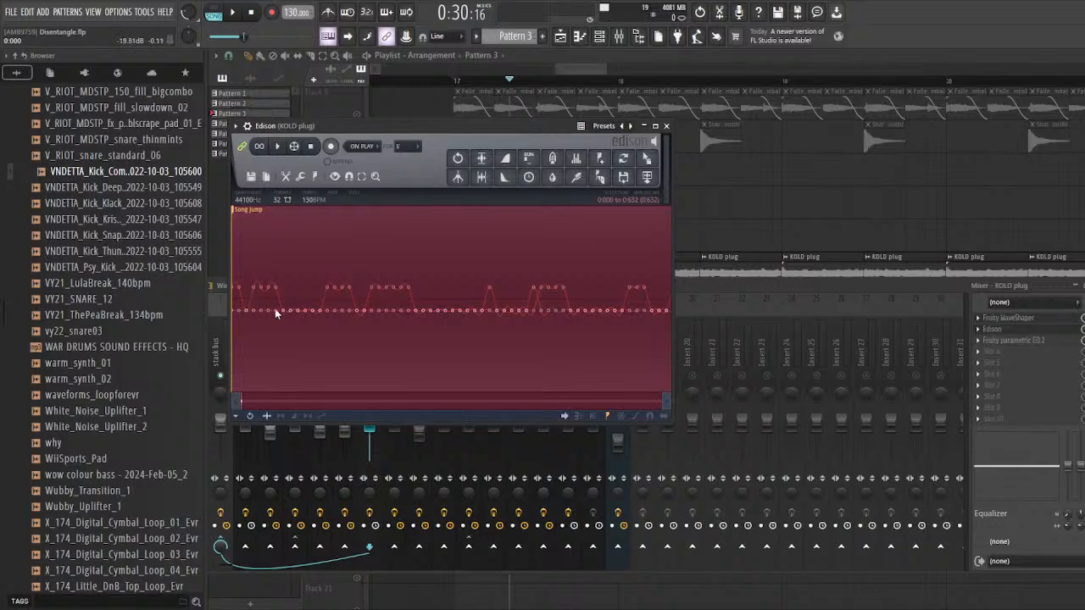
scroll(392, 288, "down", 6)
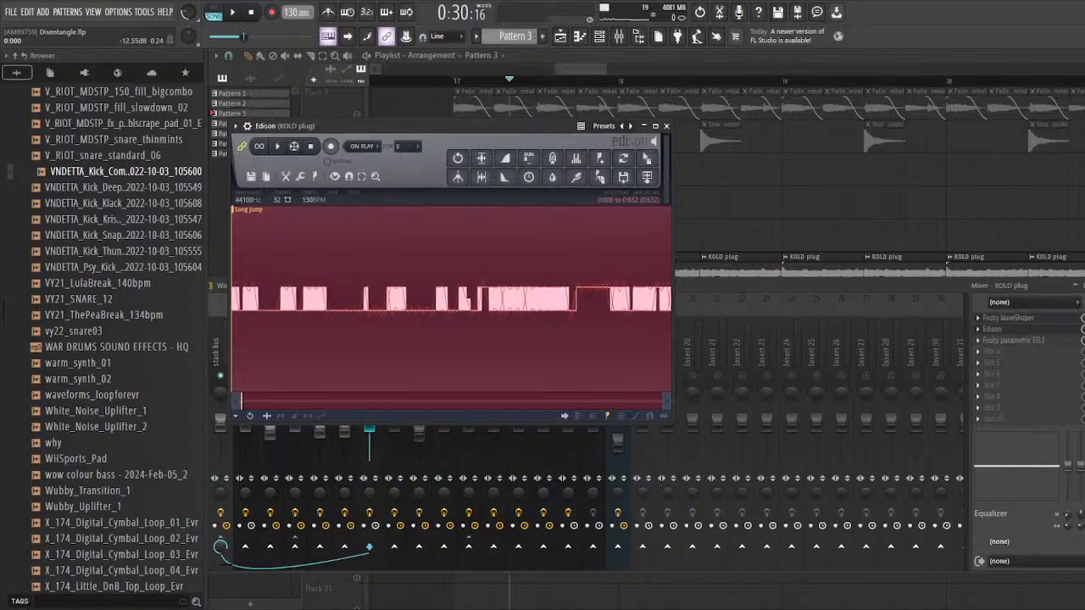
Step: Remove Edison from the KOLD plug mixer track's effect chain, leaving Fruity WaveShaper and Fruity parametric EQ 2, and close the WaveShaper window
scroll(392, 297, "down", 5)
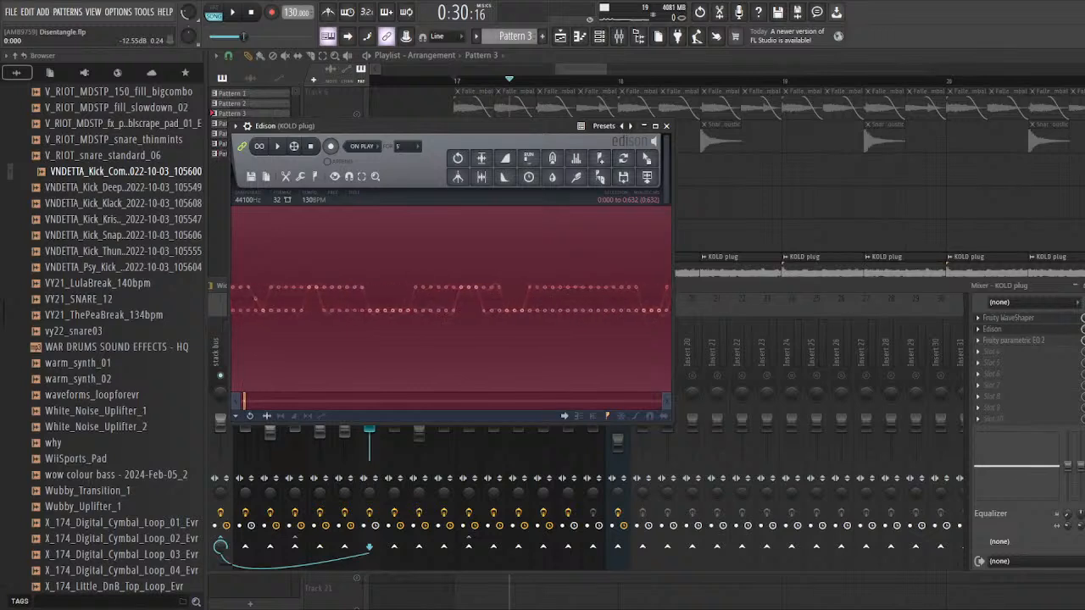
scroll(392, 297, "down", 2)
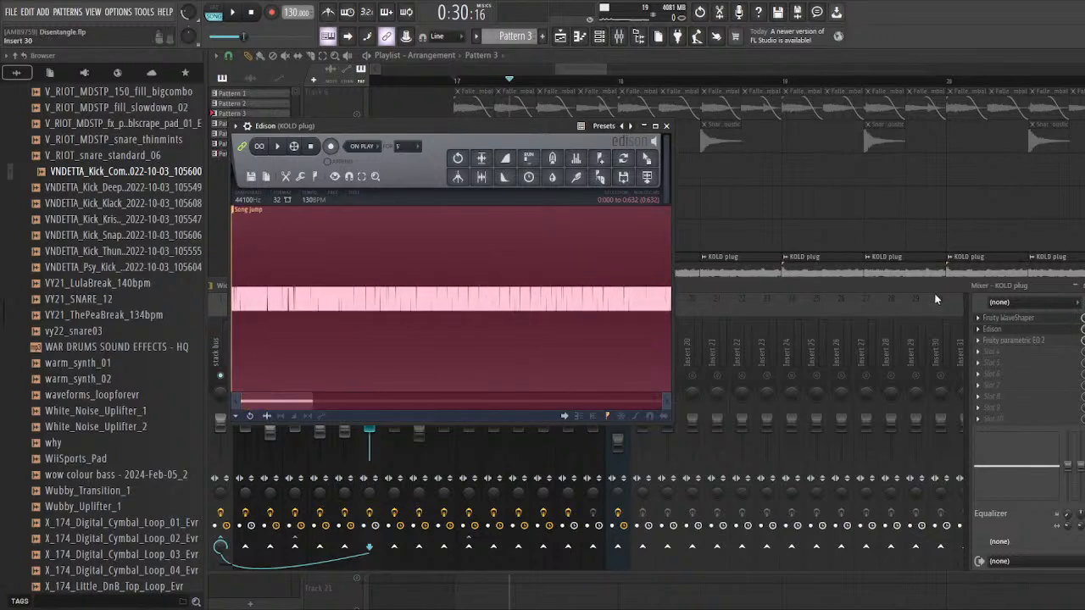
left_click(998, 330)
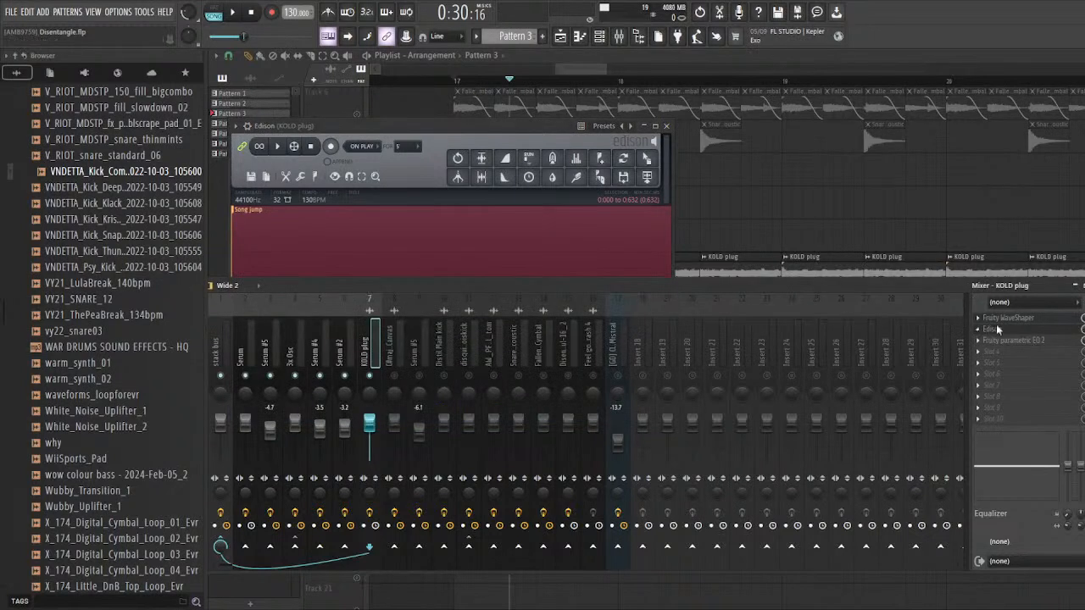
left_click(1011, 331)
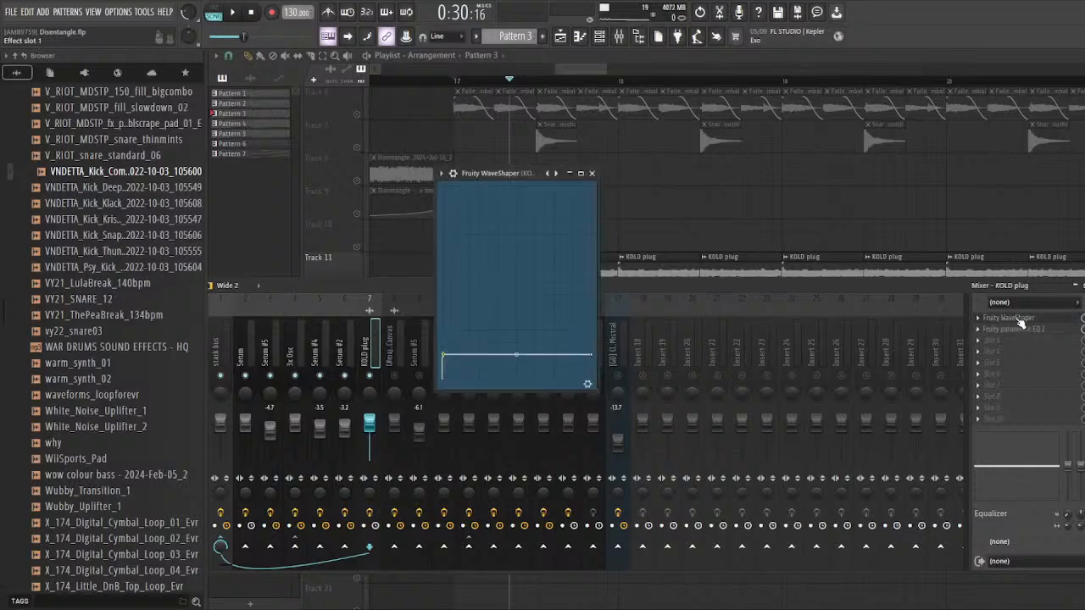
left_click(1017, 319)
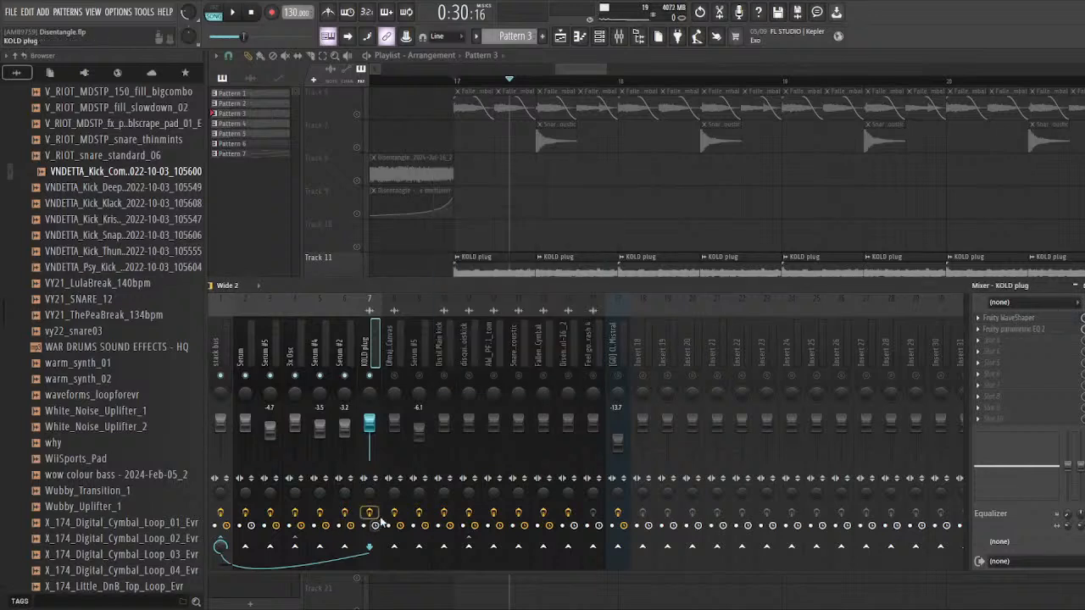
Step: Audition the KOLD plug clips and examine the curve of the Fruity parametric EQ 2 on their mixer track
key("space")
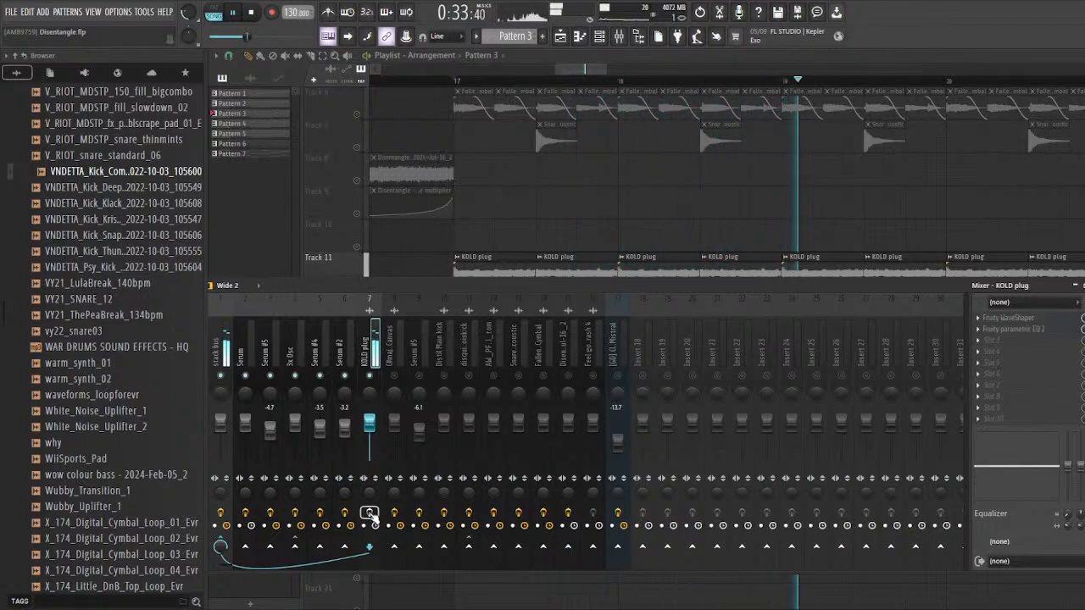
key("space")
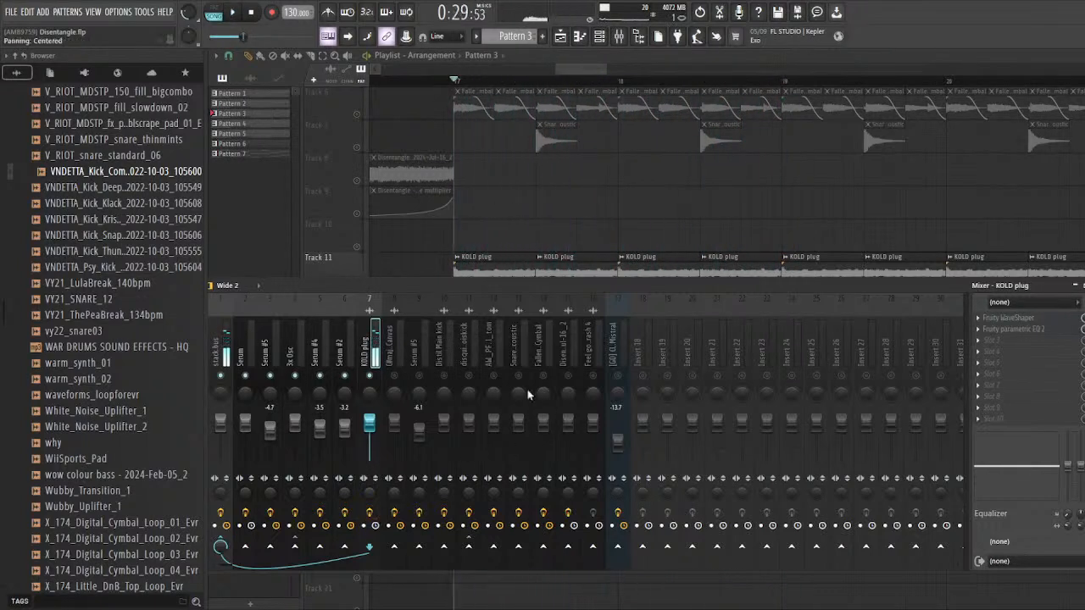
left_click(1029, 333)
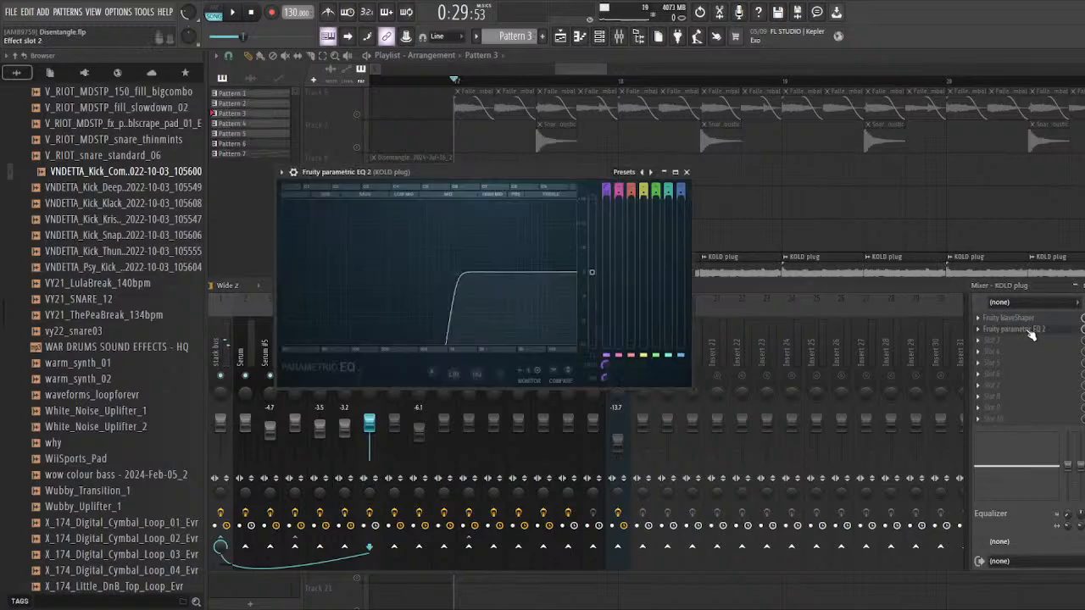
key("space")
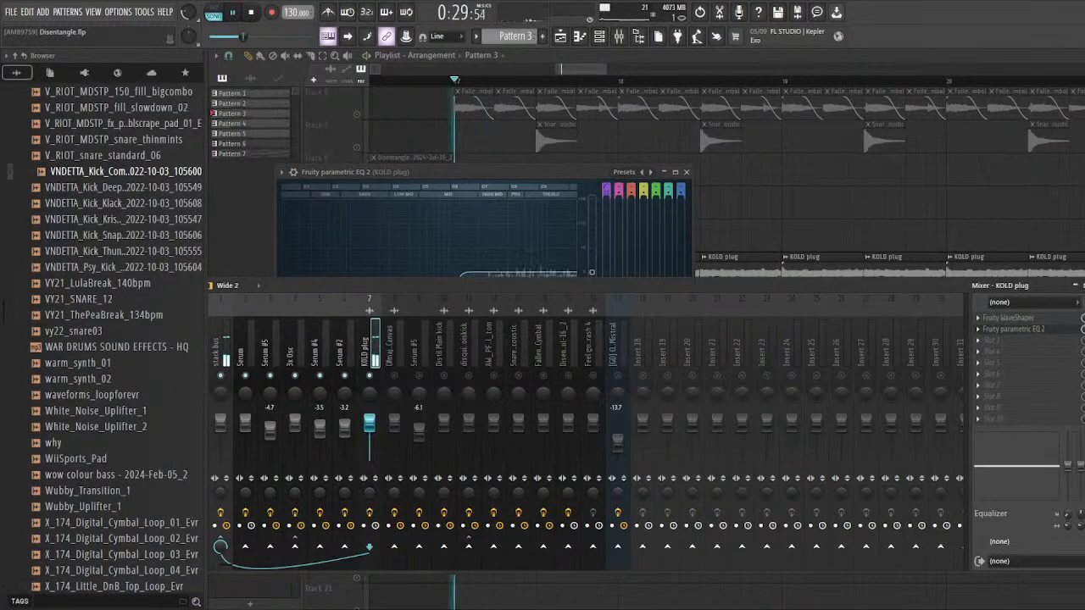
left_click(794, 243)
key("space")
Step: Unmute playlist tracks 12 to 15, holding Pattern 3 and its EQ automation clips
scroll(279, 342, "down", 3)
scroll(363, 381, "up", 2)
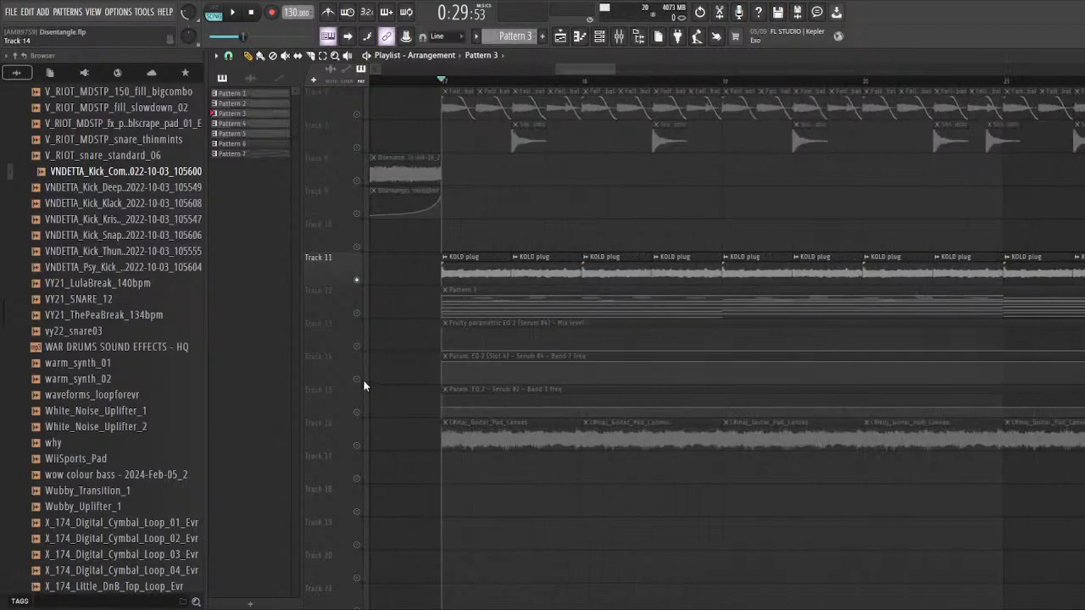
left_click(356, 313)
left_click(356, 346)
left_click(356, 379)
left_click(356, 412)
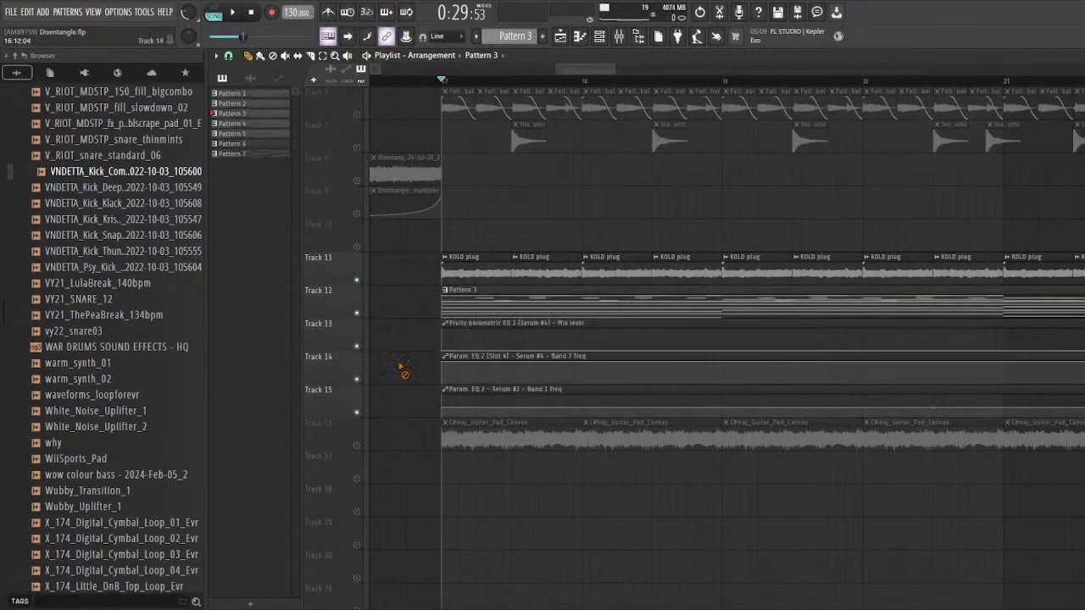
Step: Audition the KOLD plug together with the Pattern 3 synth layers from bar 17 and check their levels in the mixer
scroll(424, 296, "down", 2)
key("space")
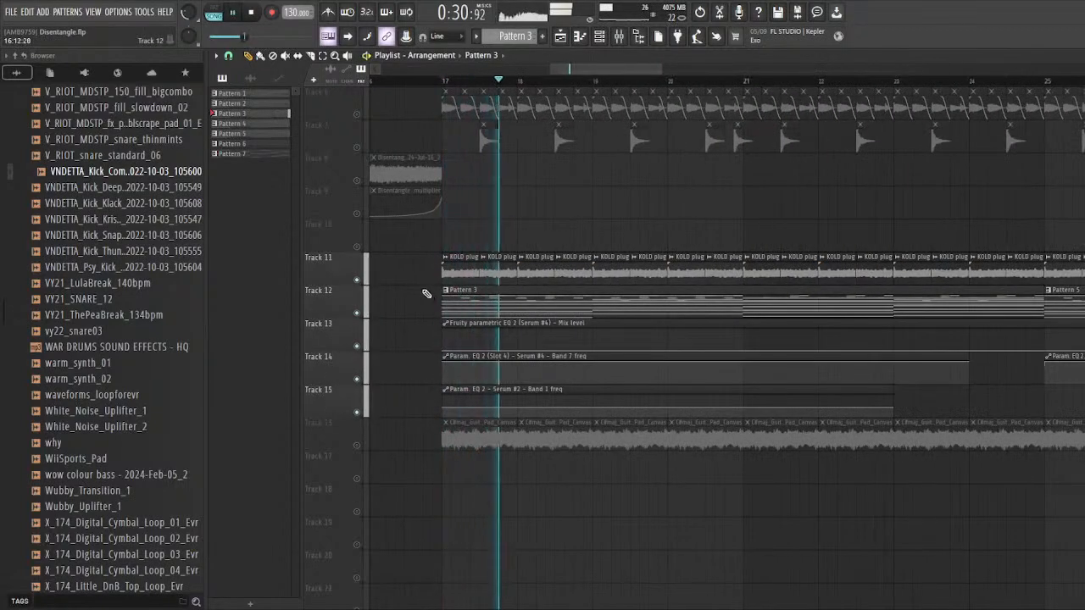
key("F9")
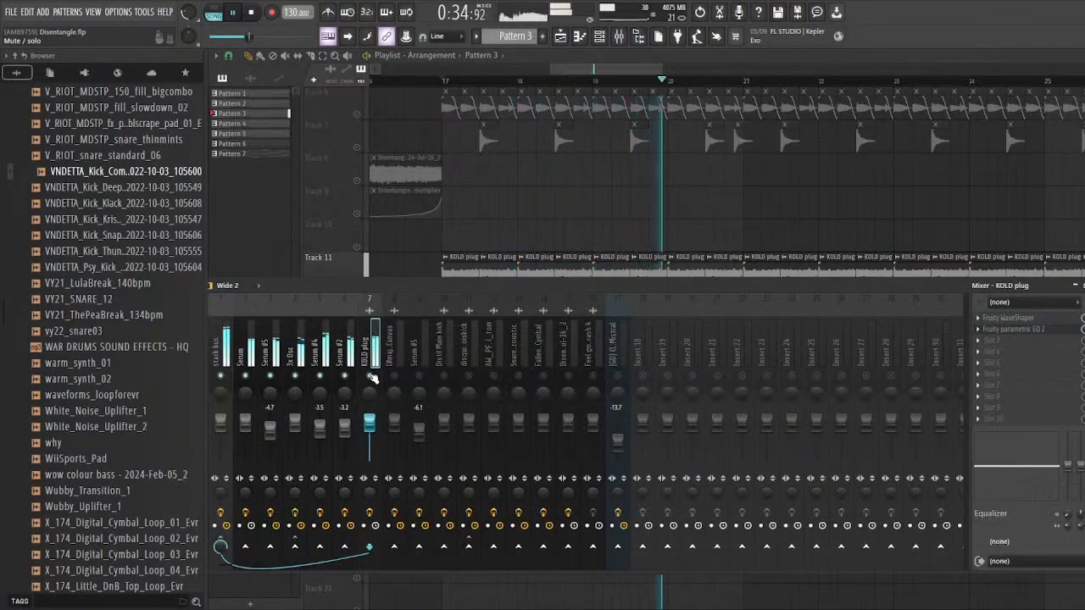
key("space")
key("F9")
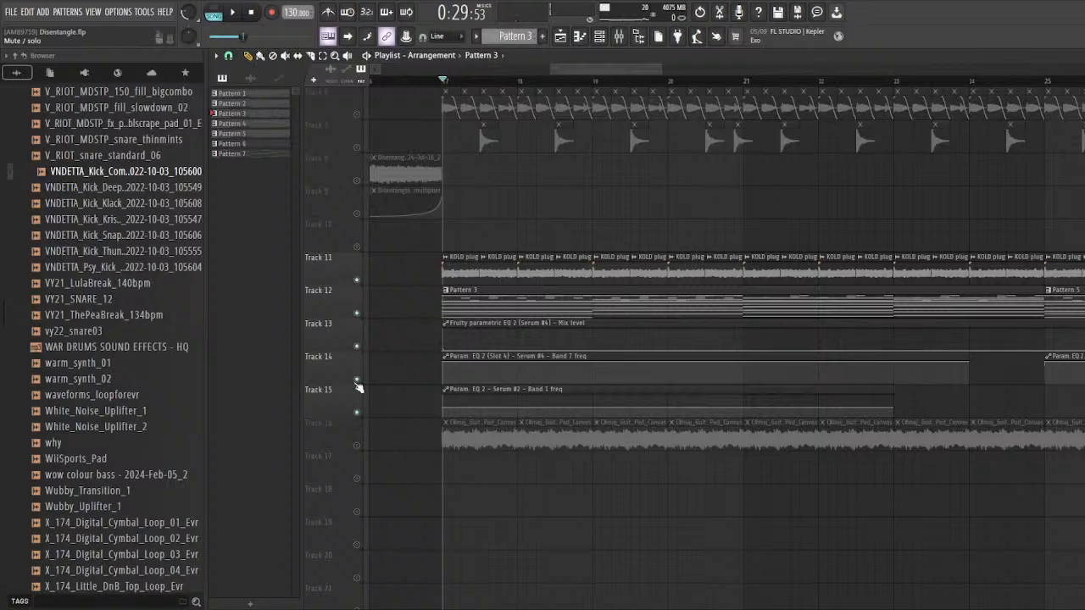
scroll(359, 389, "up", 2)
key("space")
Step: Unmute and solo Track 16 with the C#maj_Guitar_Pad_Canvas clips and audition it on its own
key("space")
left_click(357, 446)
scroll(409, 479, "up", 1)
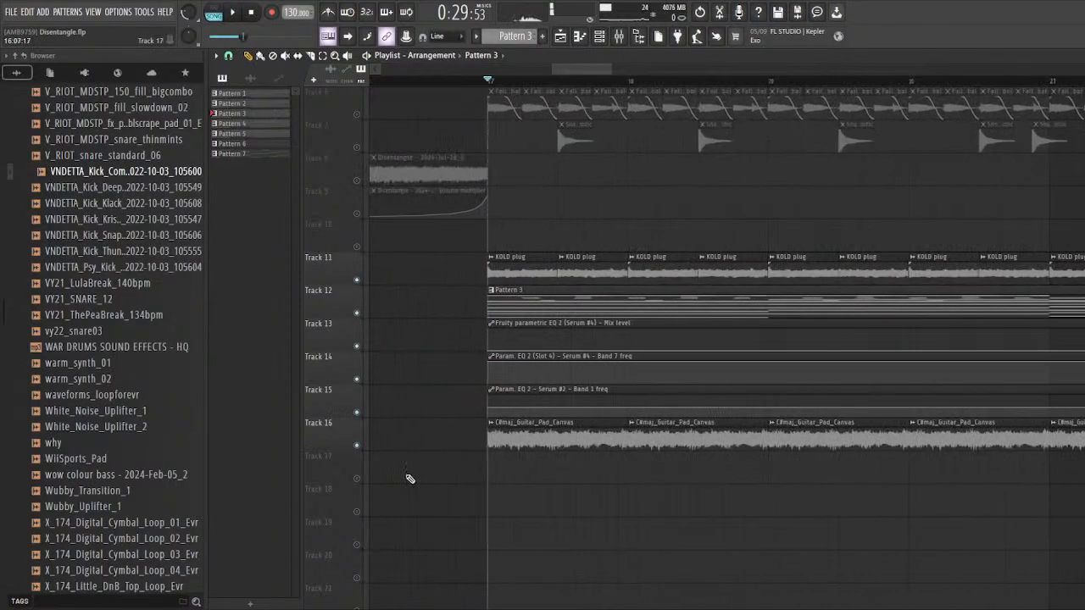
scroll(475, 467, "up", 2)
key("space")
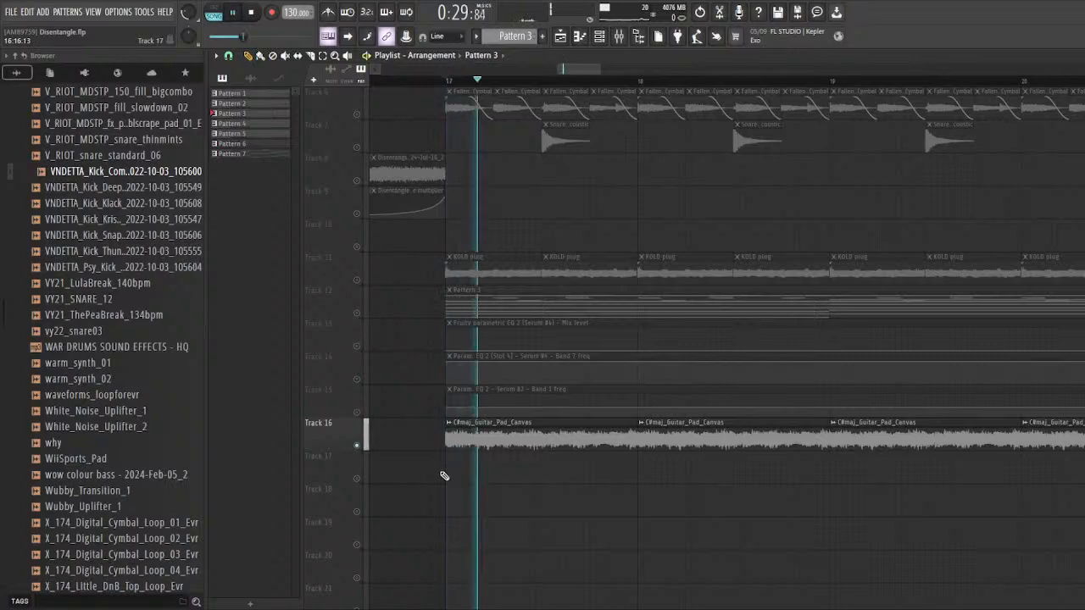
left_click(619, 36)
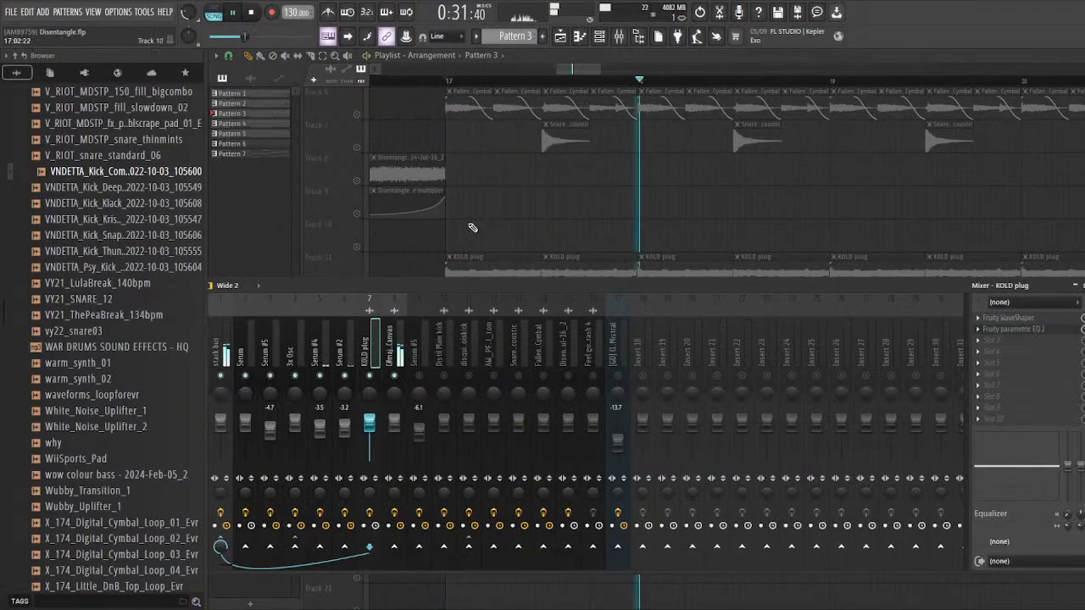
key("F9")
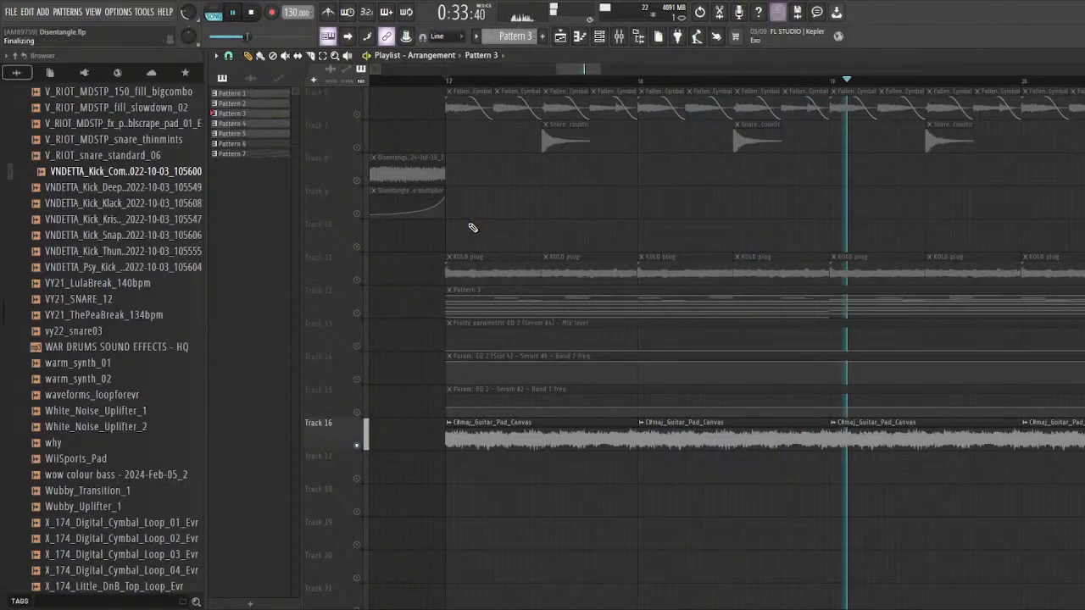
key("space")
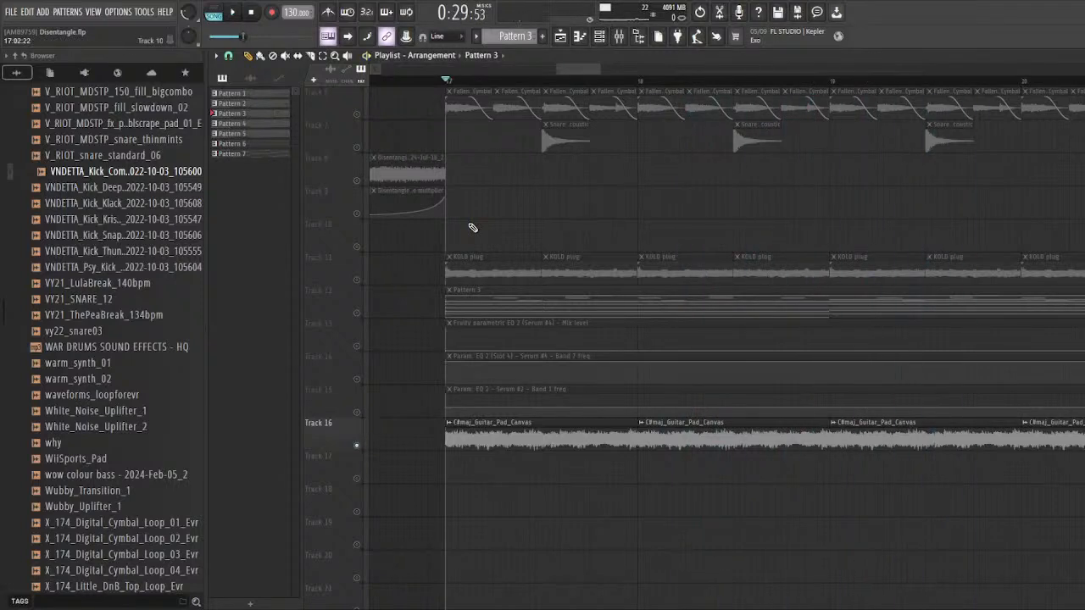
Step: Examine the sample and miscellaneous channel settings of the C#maj_Guitar_Pad_Canvas audio clip, and close its window
scroll(473, 228, "down", 3)
double_click(536, 344)
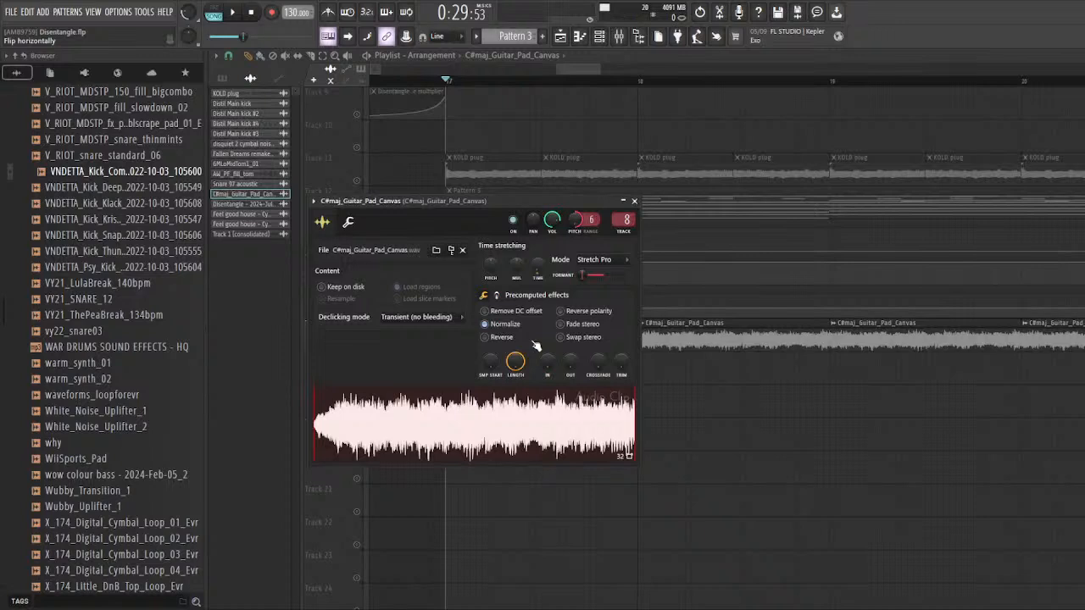
left_click(348, 222)
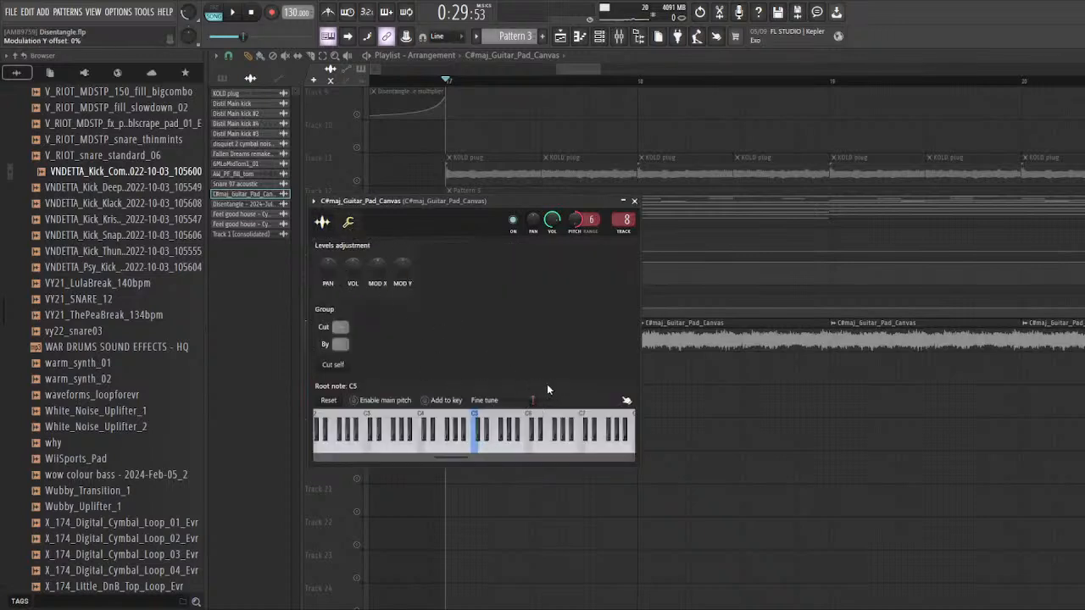
left_click(323, 222)
key("Escape")
Step: Unmute playlist tracks 11 to 15 so the KOLD plug, Pattern 3 and automation clips play alongside the guitar pad
scroll(543, 400, "up", 3)
left_click(357, 412)
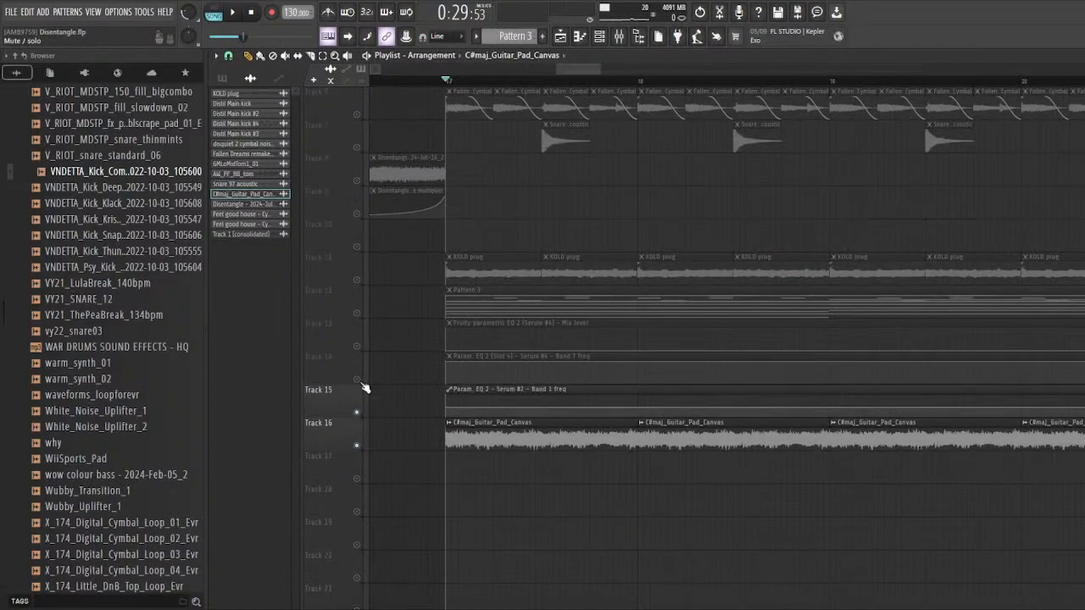
left_click(357, 379)
left_click(357, 346)
left_click(357, 313)
left_click(357, 280)
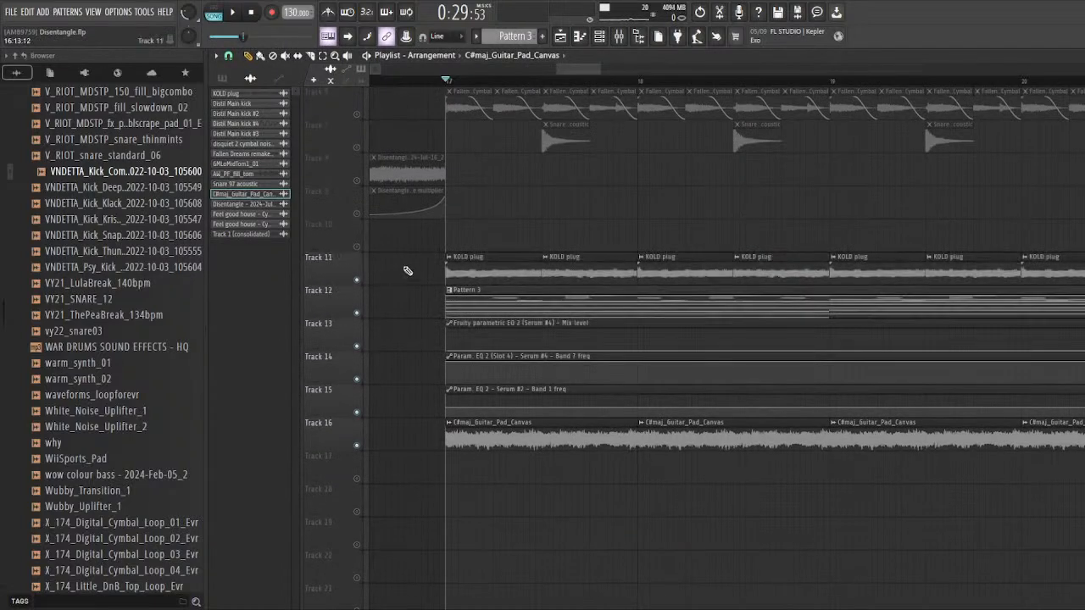
Step: Audition playlist tracks 11 to 16 together from bar 17
scroll(567, 222, "down", 2)
key("space")
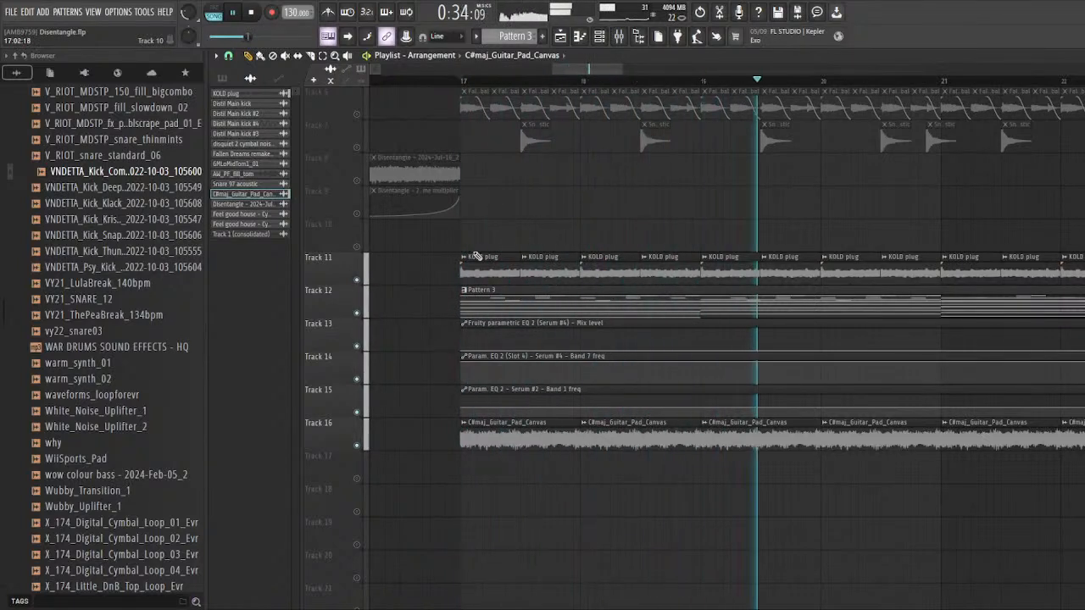
key("space")
Step: Compare the mix with and without the guitar pad by toggling Track 16's mute between short playbacks
scroll(458, 339, "down", 1)
left_click(357, 445)
left_click(357, 445)
key("space")
key("space")
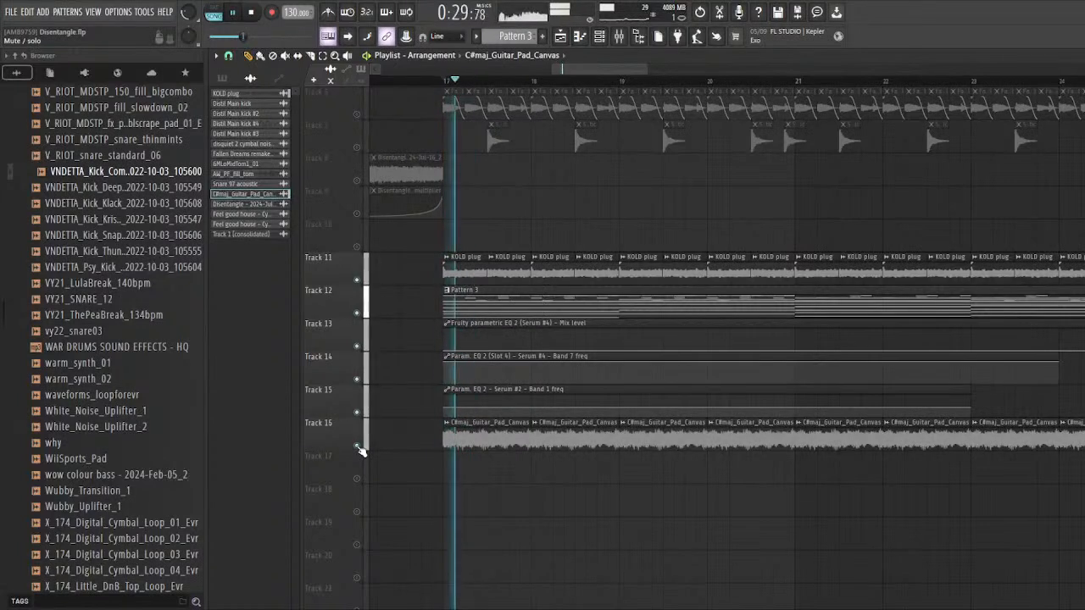
key("space")
key("space")
left_click(357, 446)
key("space")
key("space")
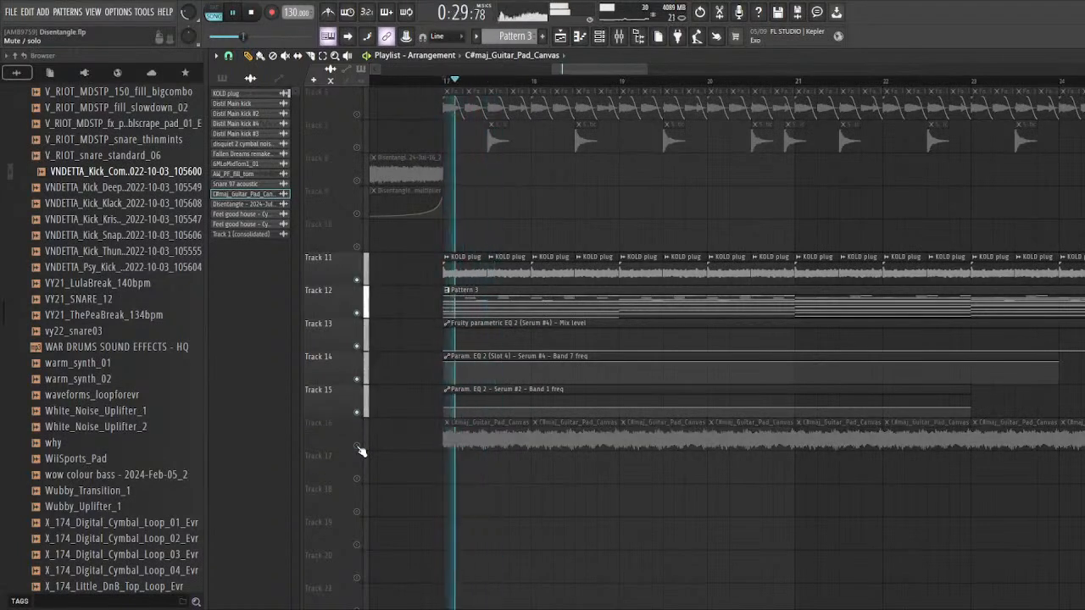
left_click(357, 446)
key("space")
key("space")
key("space")
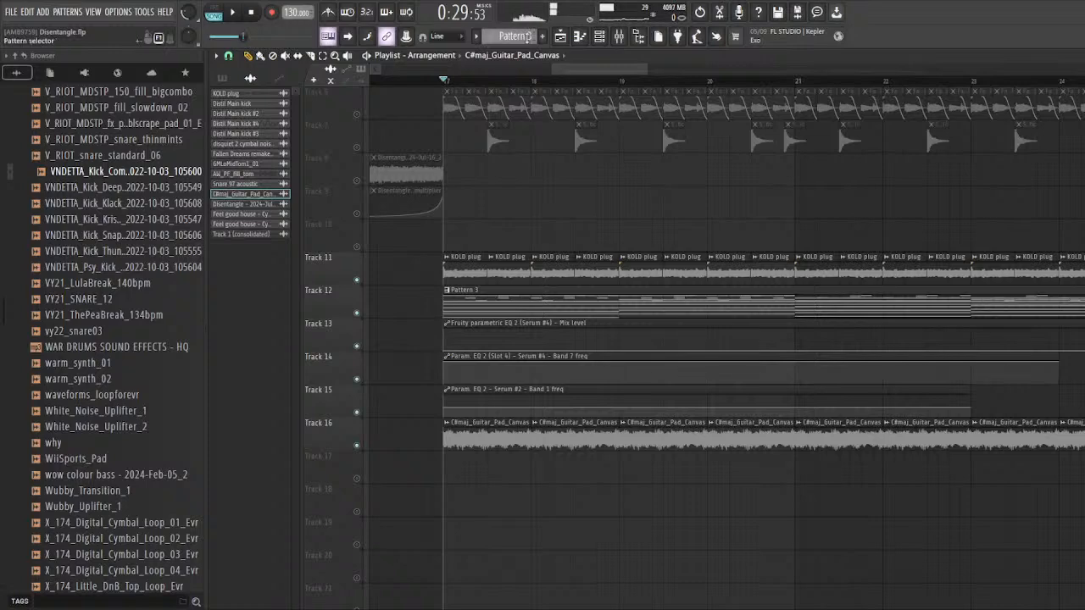
Step: Examine the full playlist arrangement, from the synth and pad layers in tracks 11 to 16 up to the drum tracks
scroll(490, 204, "down", 4)
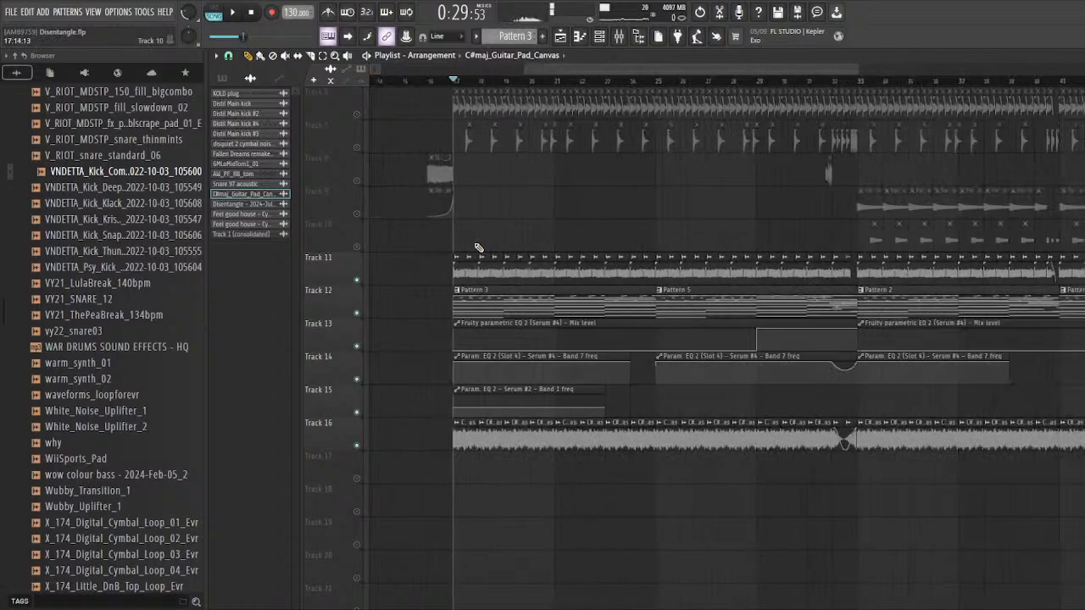
key("space")
key("space")
scroll(479, 269, "down", 2)
scroll(485, 297, "down", 2)
scroll(494, 339, "up", 4)
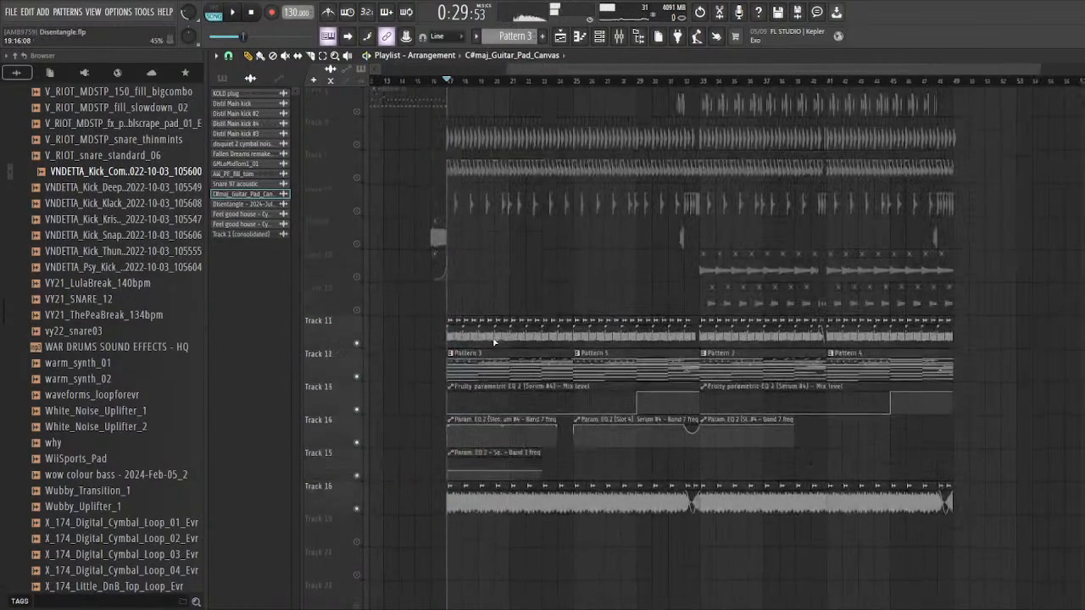
scroll(443, 323, "up", 3)
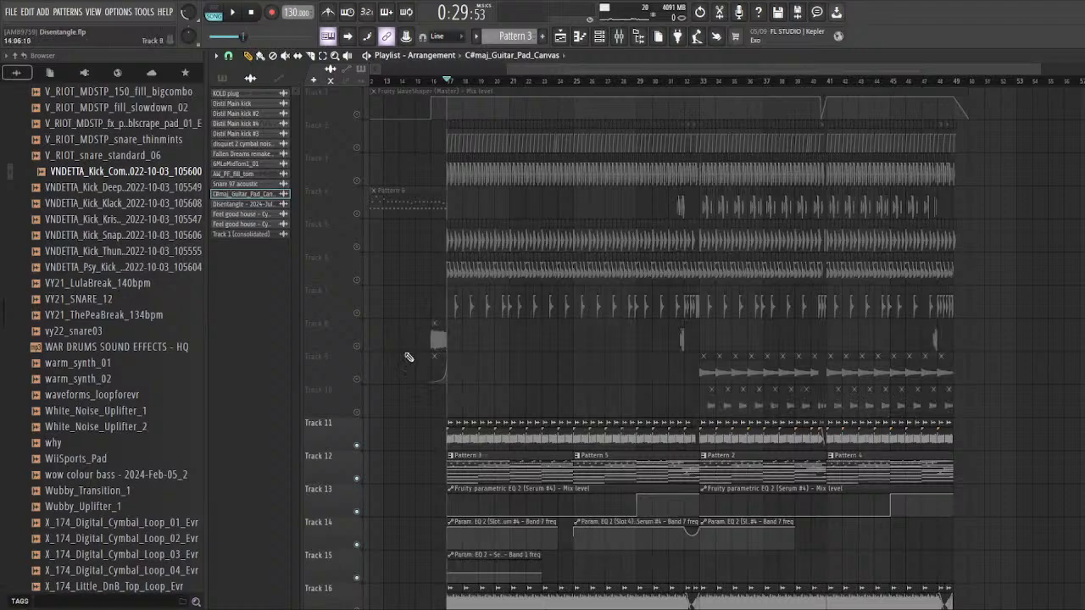
scroll(409, 356, "up", 5)
scroll(587, 382, "up", 4)
scroll(378, 252, "up", 4)
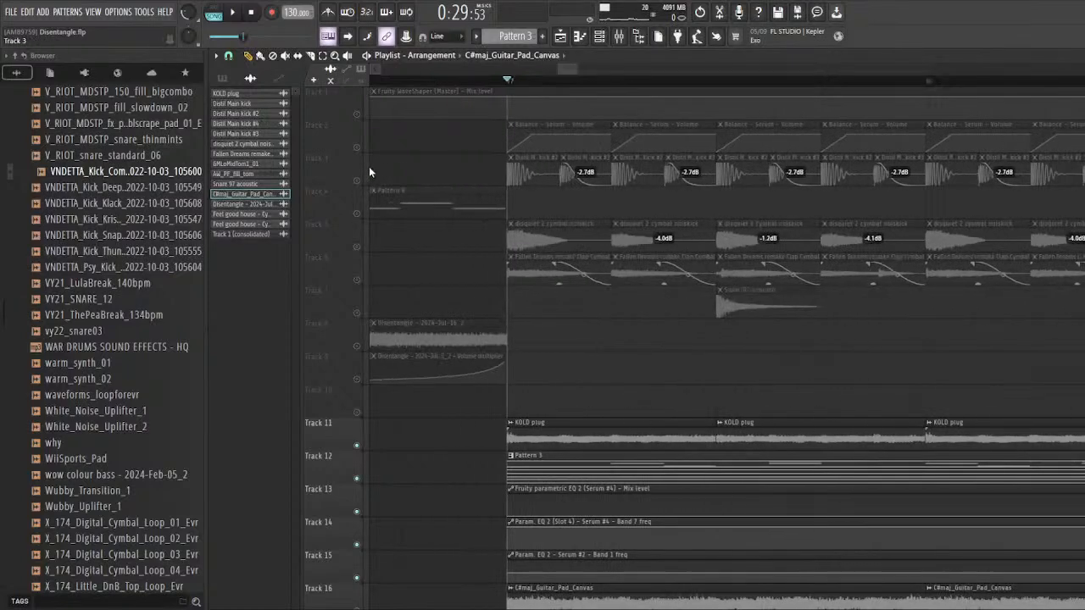
Step: Solo the grouped drum tracks 3 to 7 in the playlist and unmute the drum tracks in the mixer
scroll(371, 302, "down", 2)
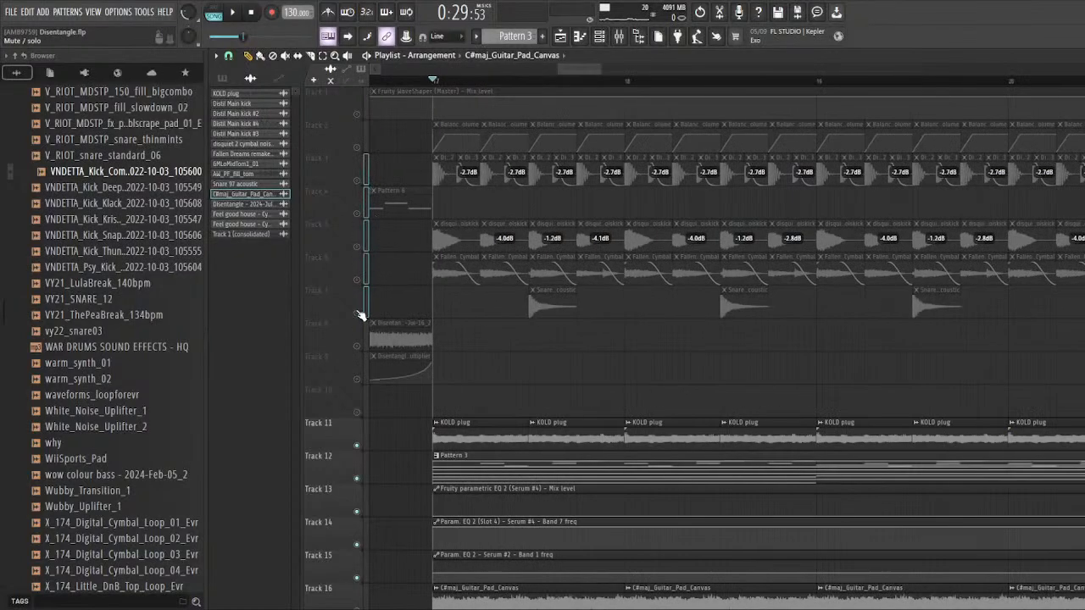
right_click(357, 313)
scroll(384, 274, "down", 2)
scroll(386, 278, "down", 4)
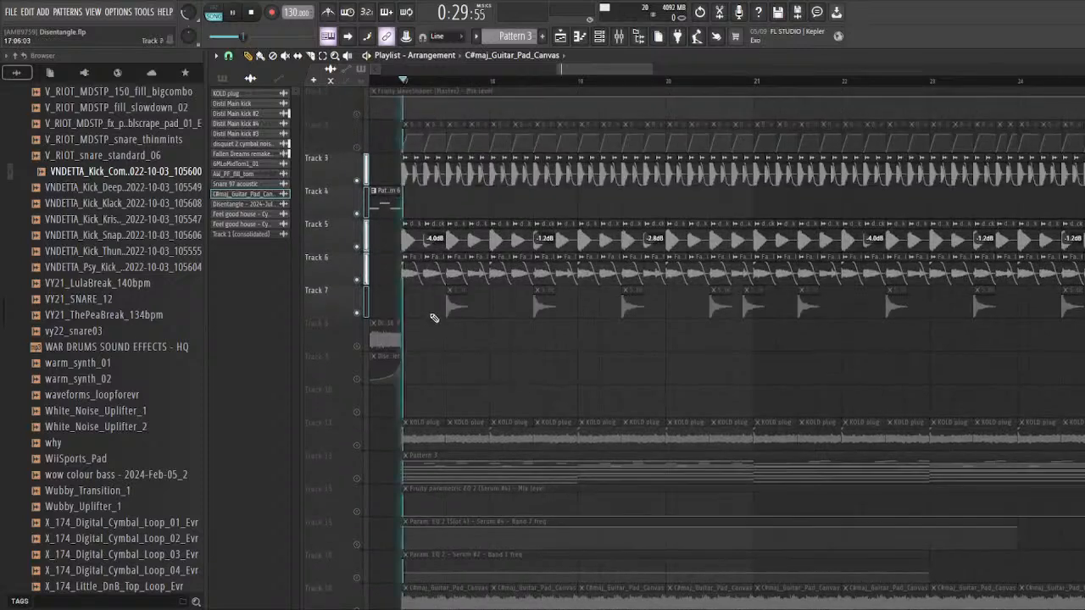
left_click(623, 42)
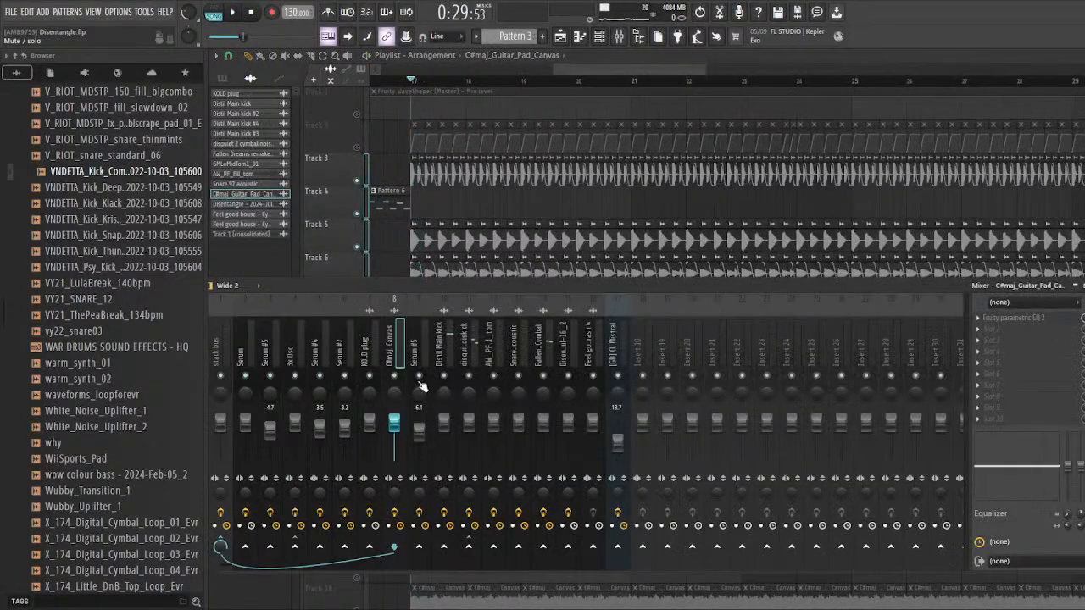
key("space")
key("F9")
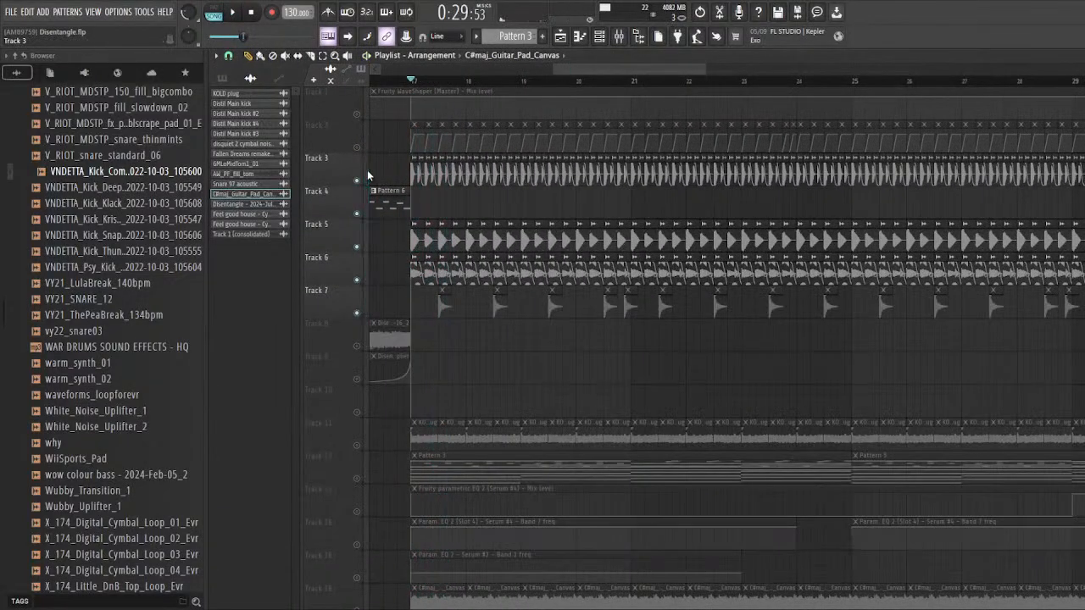
Step: Audition the soloed drum tracks 3 to 7 from bar 17 and stop playback
scroll(423, 322, "down", 2)
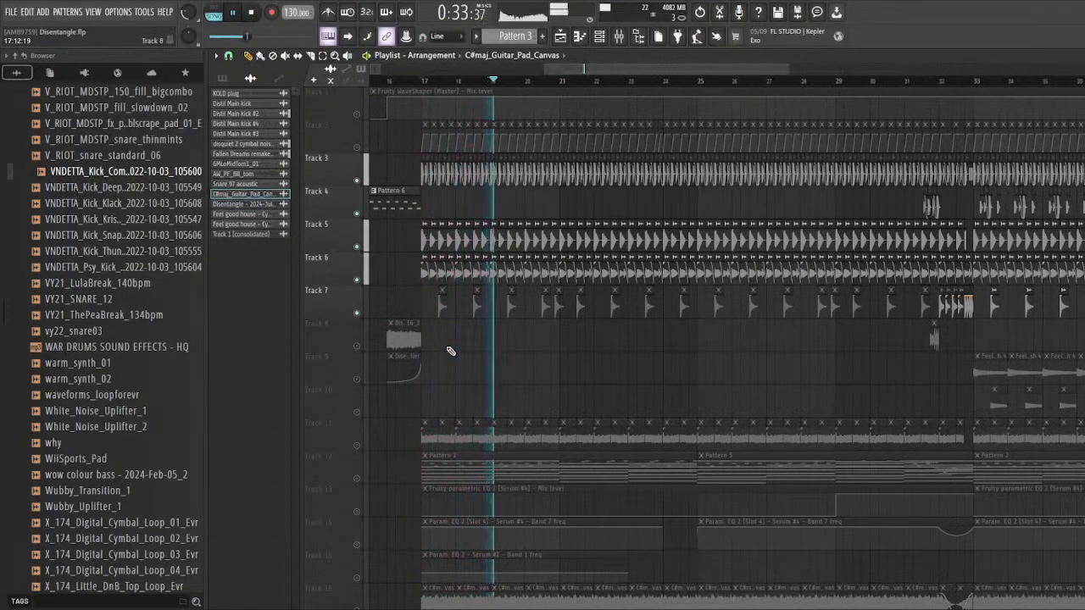
scroll(431, 355, "up", 2)
key("space")
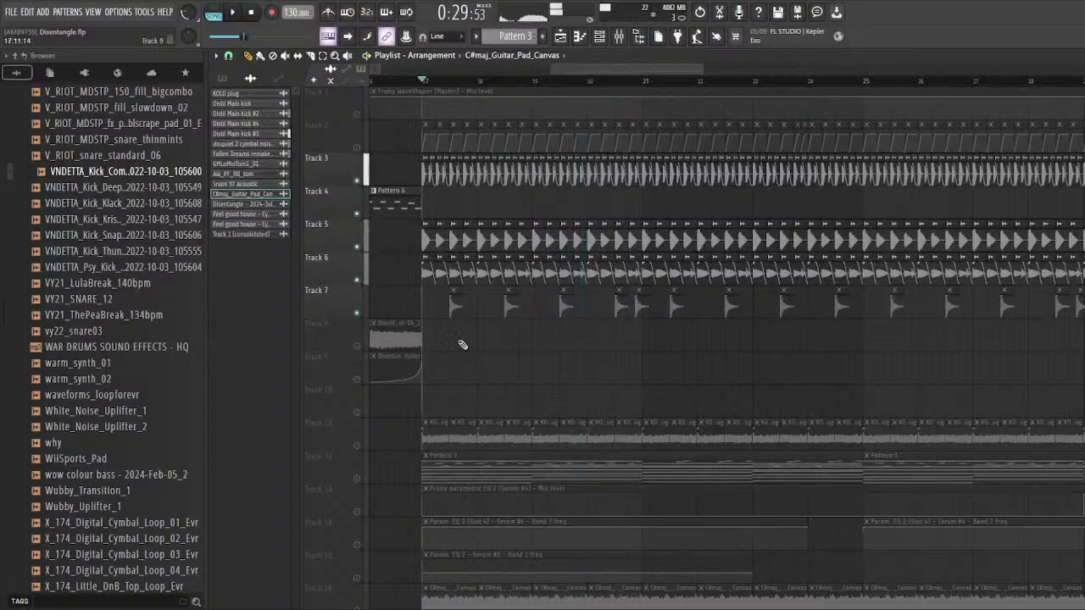
Step: Audition the soloed drum tracks from the fill in bar 31 through the transition into bar 33, and stop playback
scroll(415, 323, "up", 3)
scroll(402, 319, "down", 5)
scroll(421, 308, "up", 5)
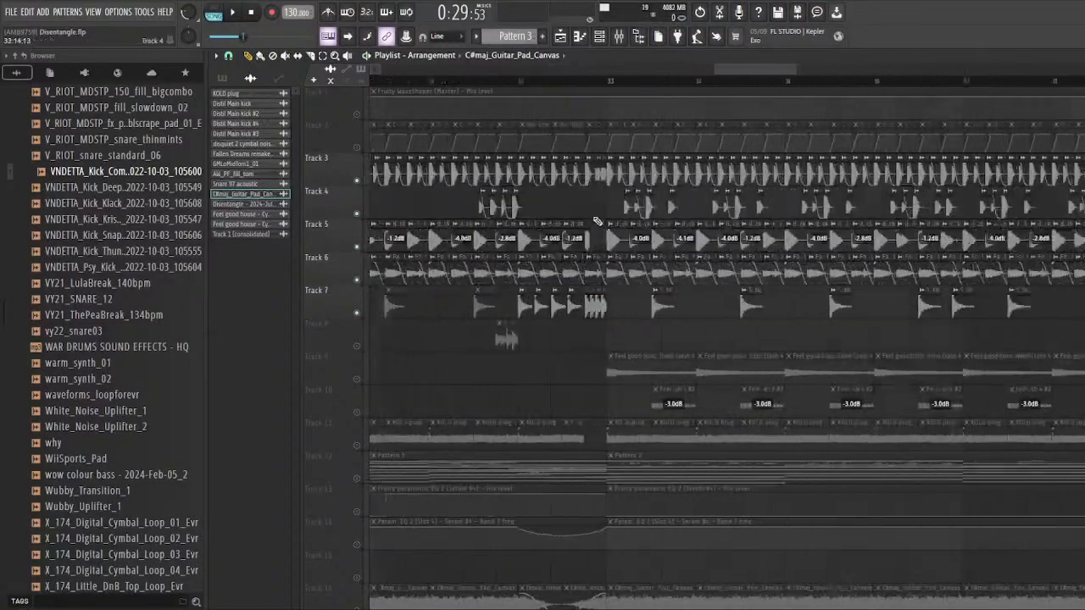
left_click(437, 80)
key("space")
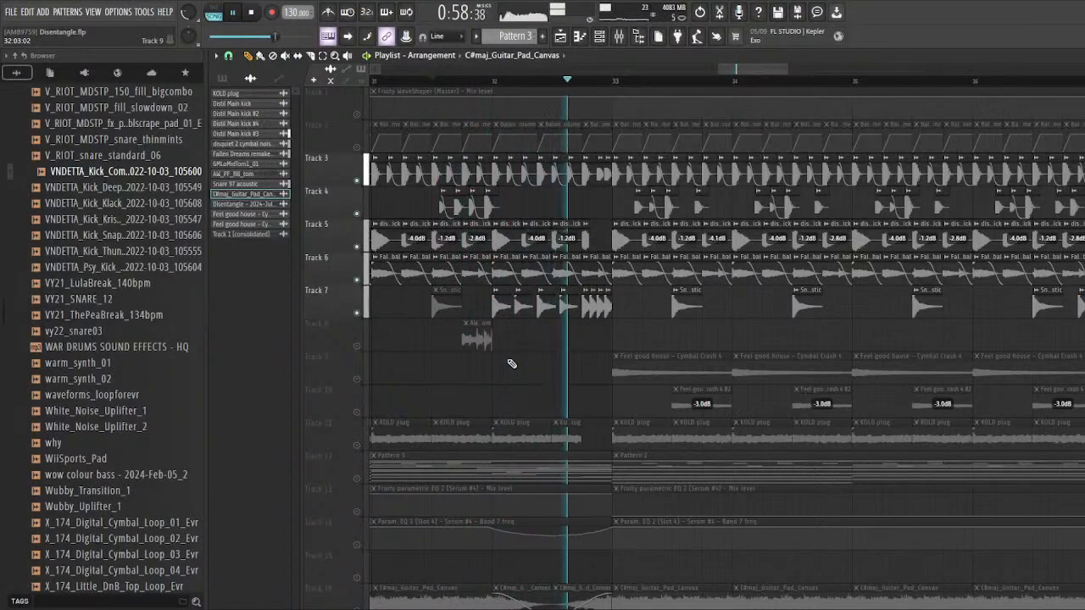
scroll(542, 354, "down", 5)
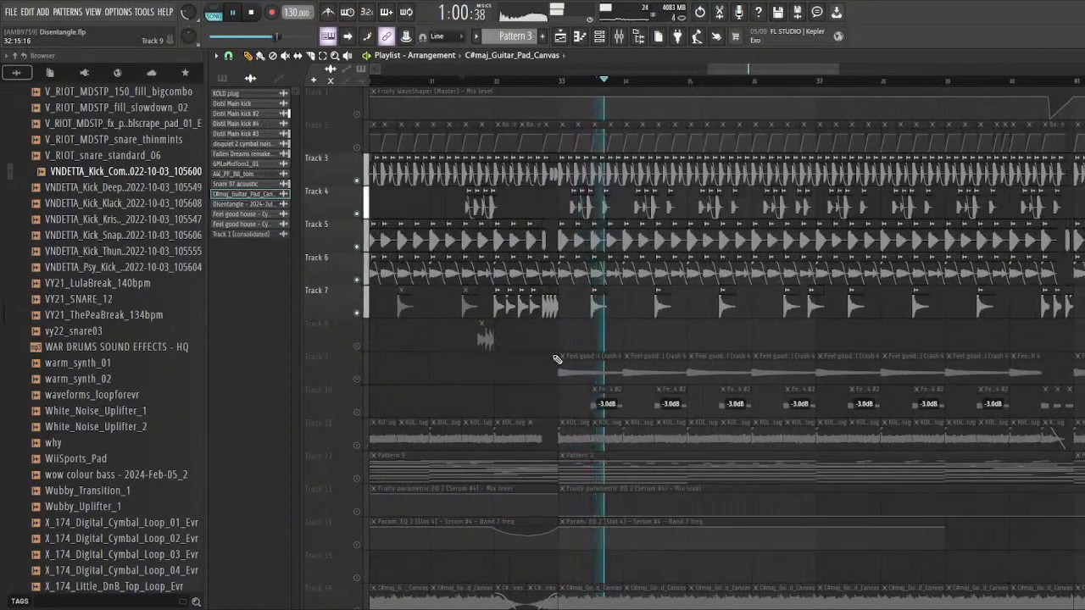
key("space")
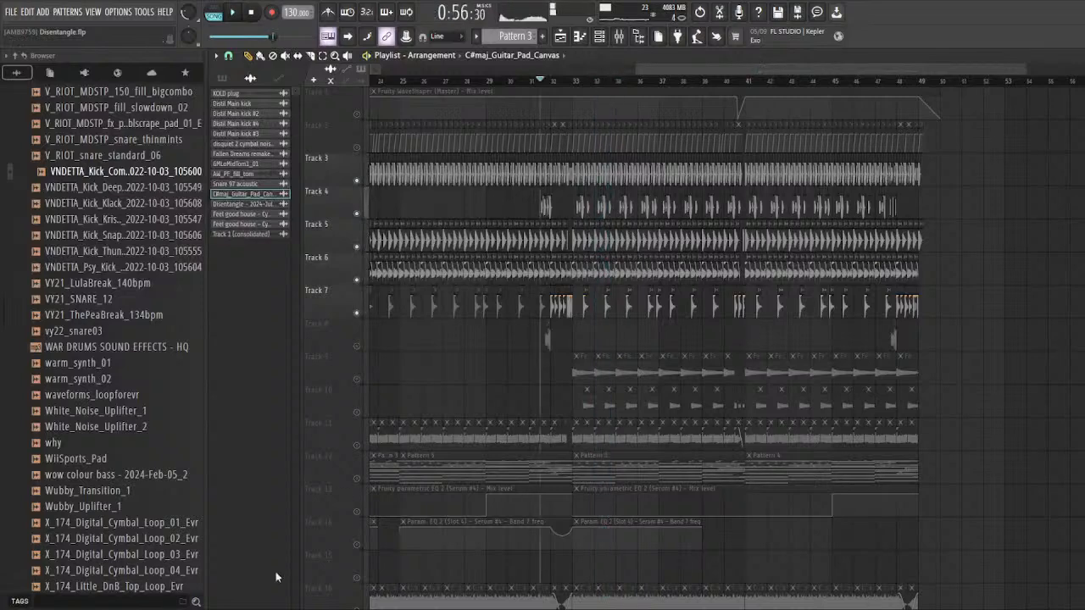
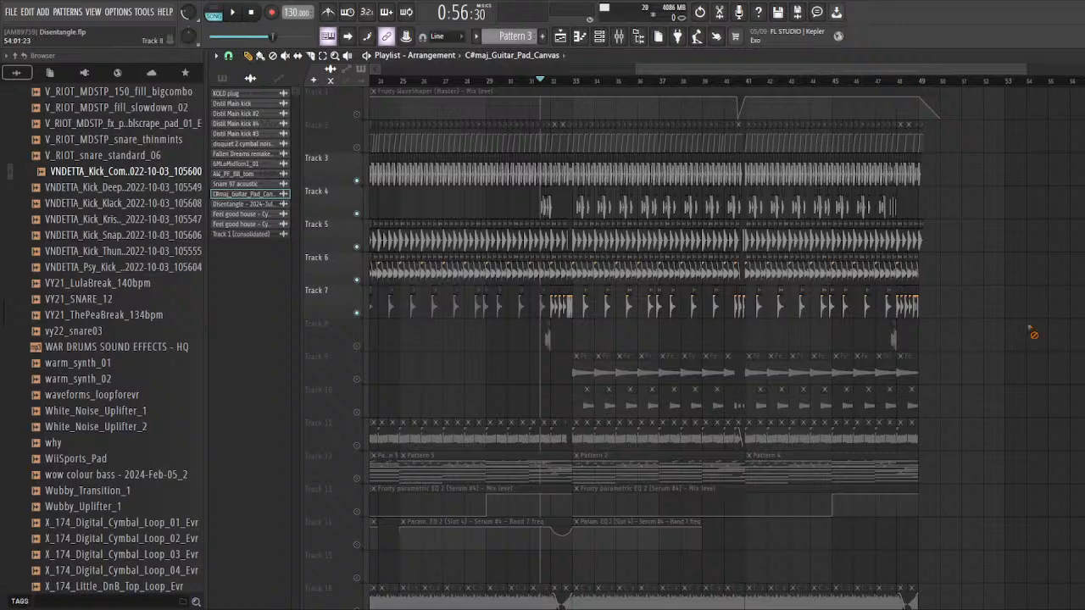
Step: Solo the kick layer on track 3 in the playlist and set the playback position to bar 17
scroll(924, 379, "down", 3)
scroll(604, 421, "up", 5)
scroll(398, 434, "down", 1)
scroll(396, 437, "up", 1)
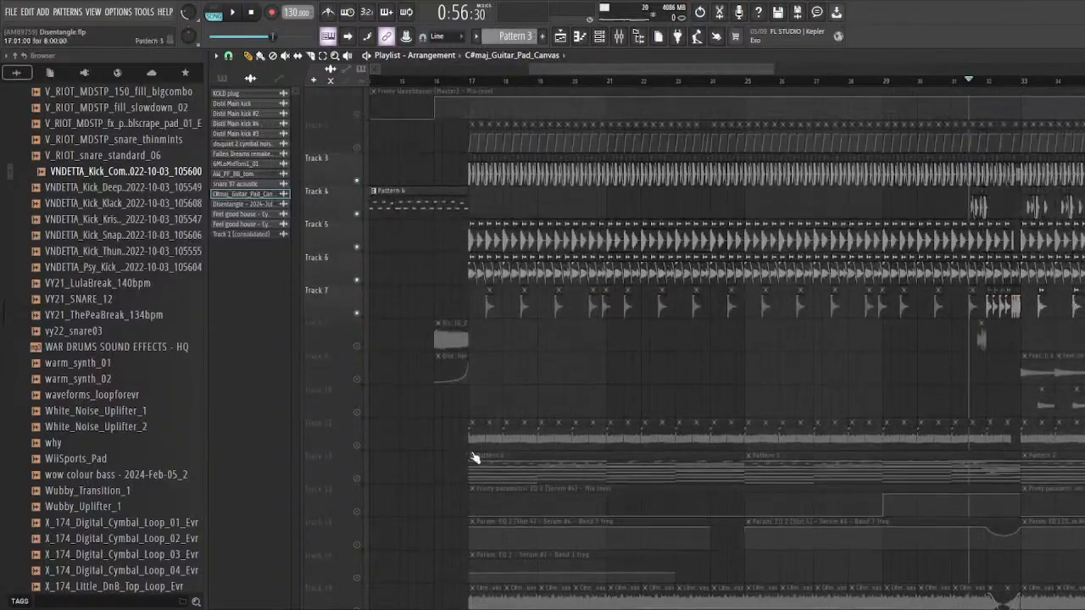
scroll(475, 392, "up", 3)
scroll(412, 346, "down", 2)
scroll(459, 337, "up", 3)
scroll(458, 337, "up", 4)
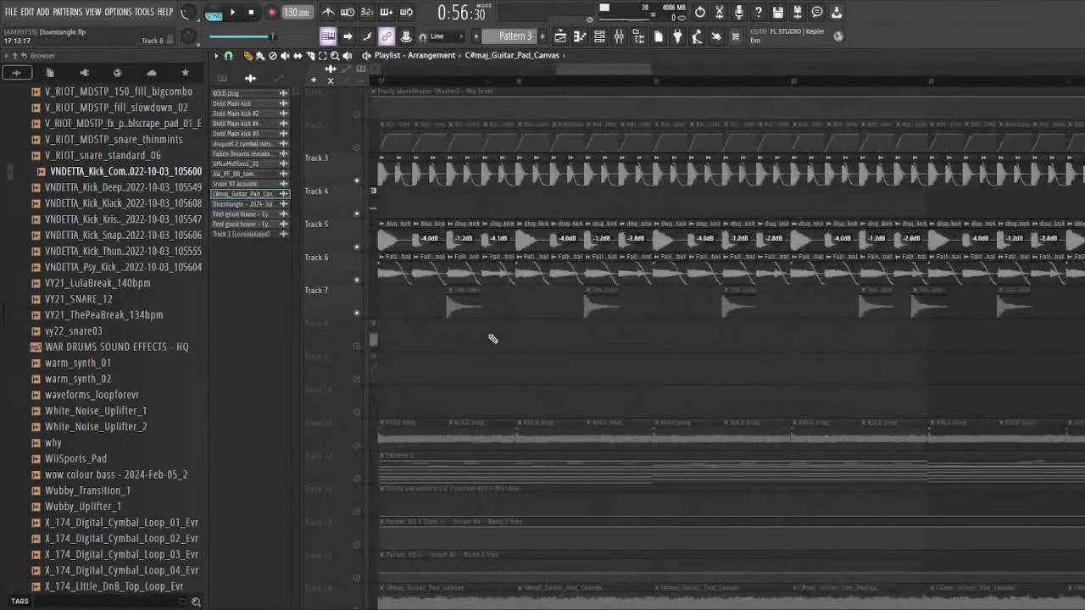
right_click(357, 180)
scroll(412, 194, "up", 3)
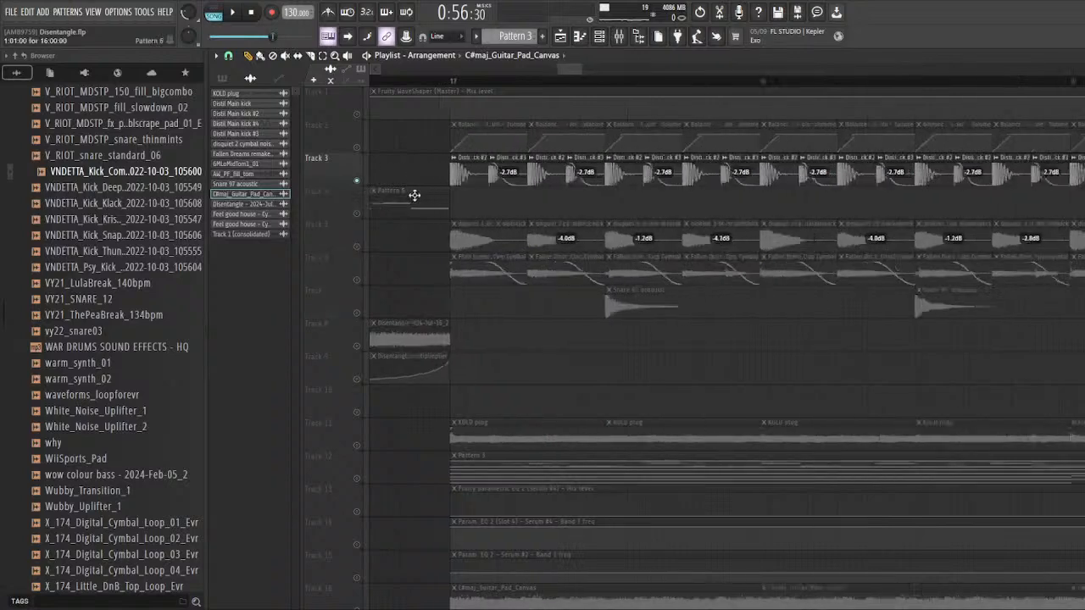
left_click(465, 81)
scroll(508, 201, "down", 4)
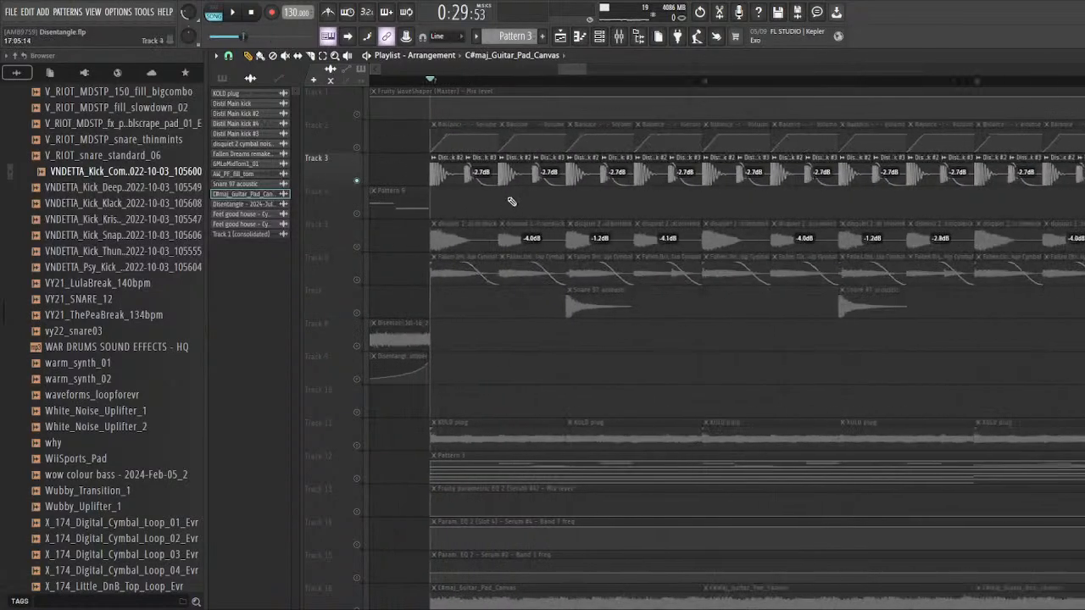
Step: Highlight the kick clips of bar 17 on track 3 to inspect the pattern, and clear the selection
scroll(430, 198, "up", 3)
left_click_drag(421, 206, 661, 189)
scroll(432, 200, "up", 2)
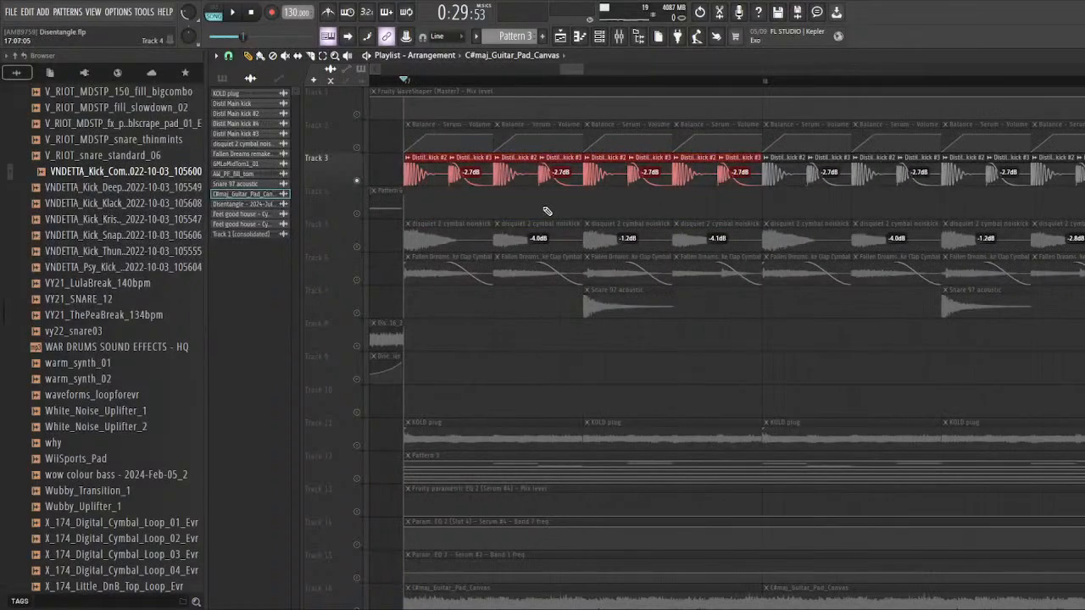
left_click(547, 211)
Step: Open the Distil Main kick #2 clip settings and its linked mixer track, and audition the soloed kick
scroll(414, 175, "up", 2)
double_click(436, 169)
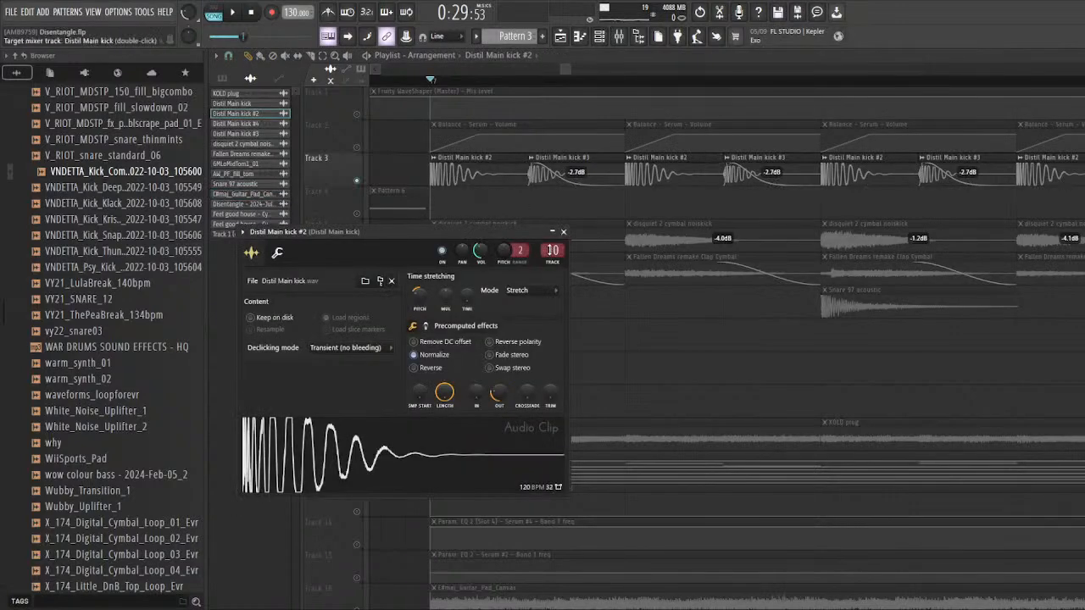
double_click(553, 250)
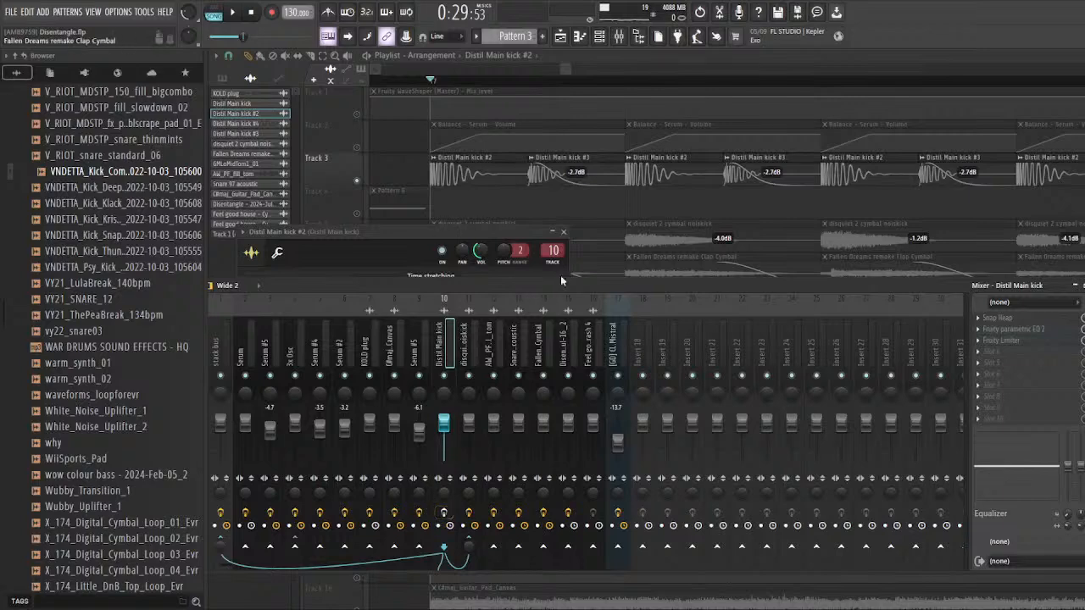
key("space")
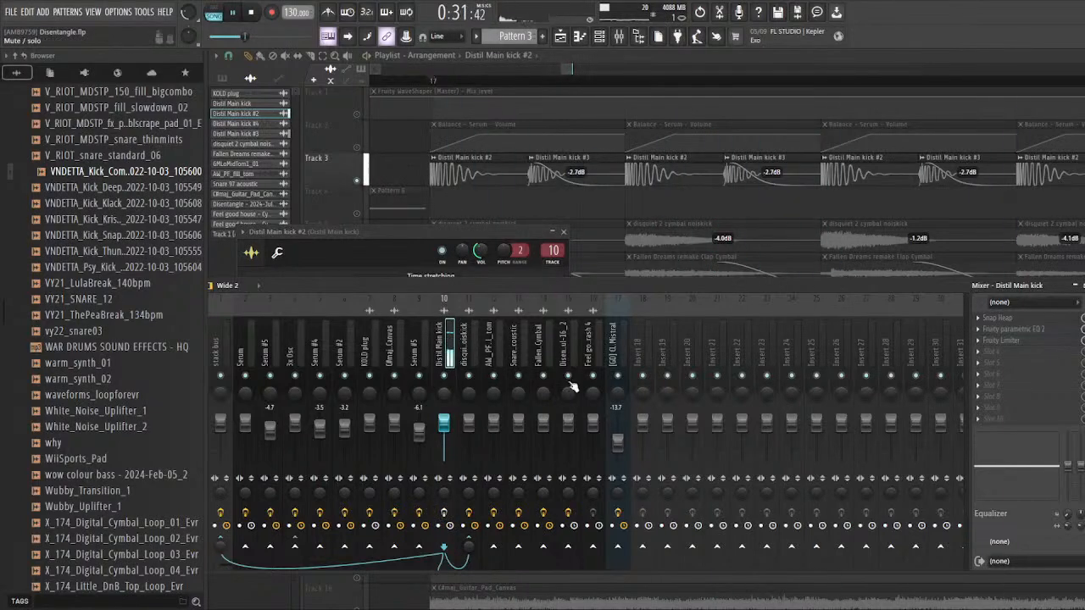
left_click(501, 202, "ctrl")
scroll(472, 202, "up", 4, "ctrl")
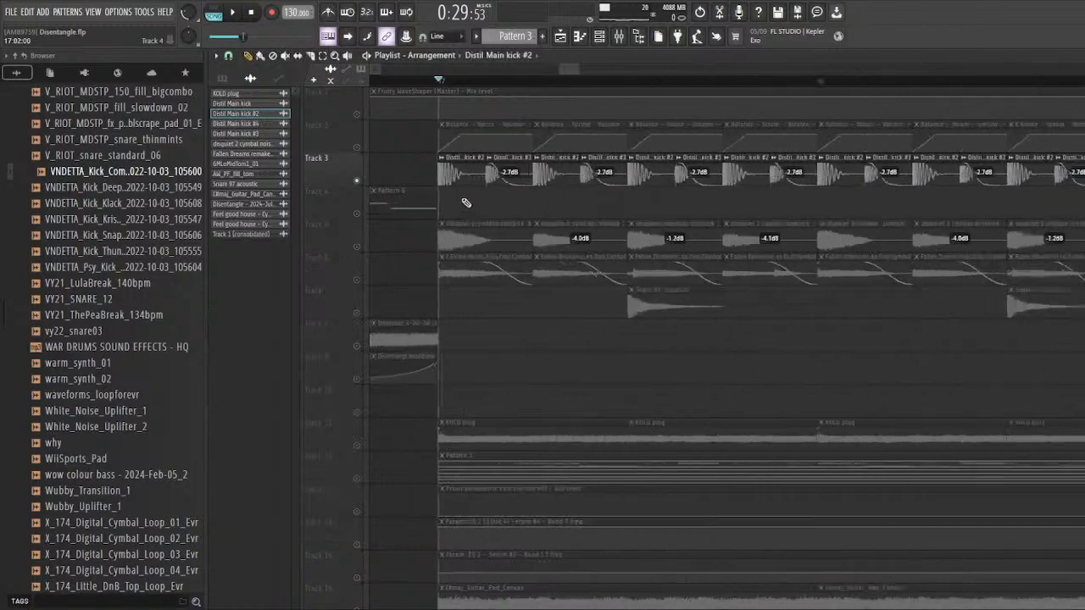
Step: Highlight each Distil Main kick #2 clip of bar 17 in turn to inspect the main kick hits
left_click_drag(458, 202, 462, 180, "ctrl")
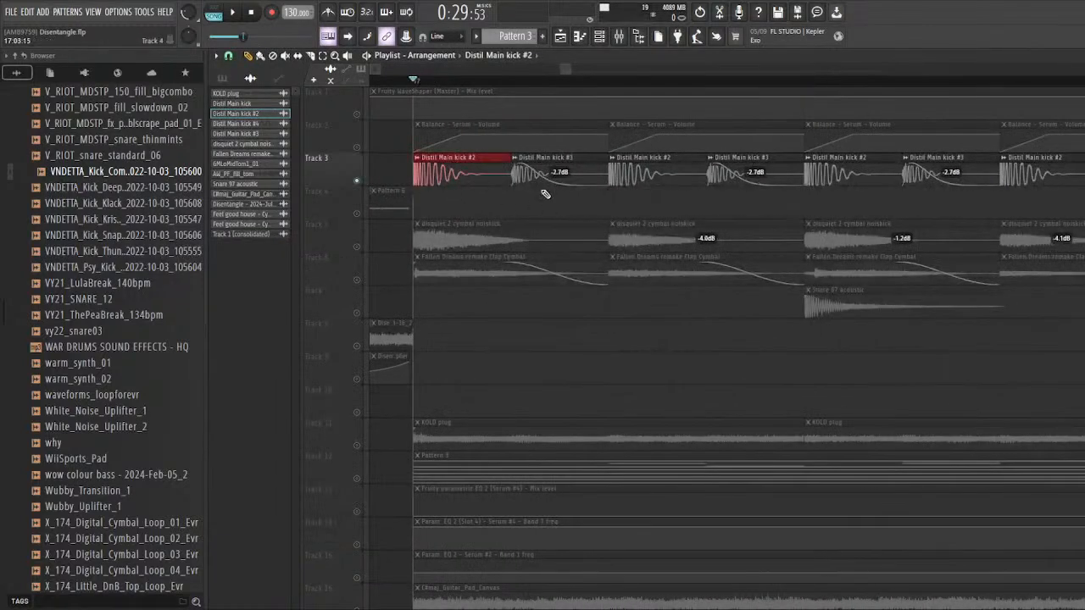
scroll(629, 200, "down", 3, "ctrl")
left_click_drag(618, 199, 617, 182, "ctrl")
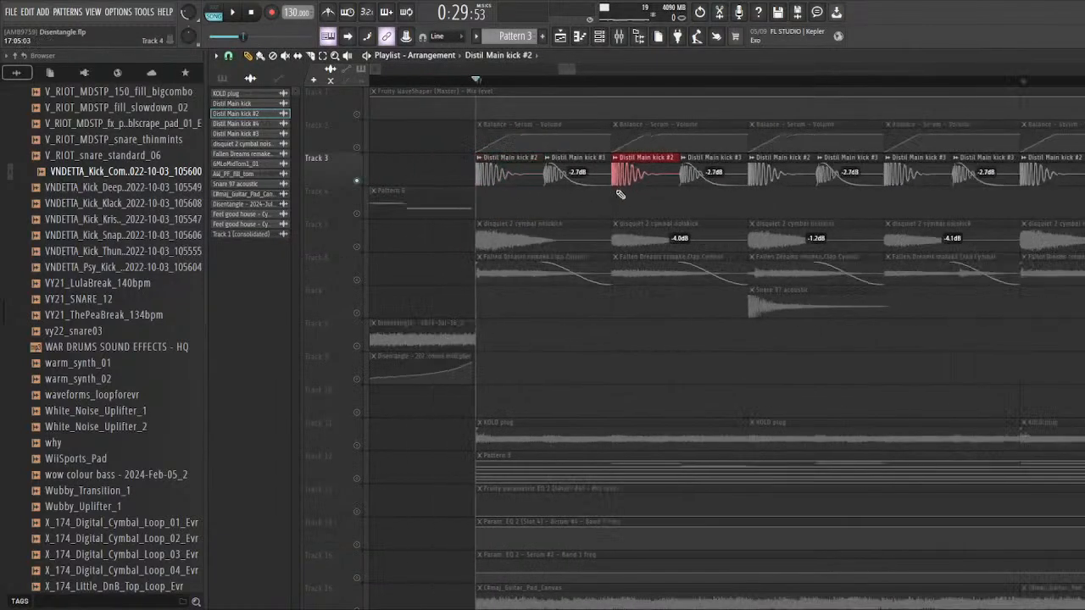
left_click_drag(752, 196, 756, 183, "ctrl")
left_click_drag(878, 195, 876, 197, "ctrl")
scroll(601, 207, "down", 2, "ctrl")
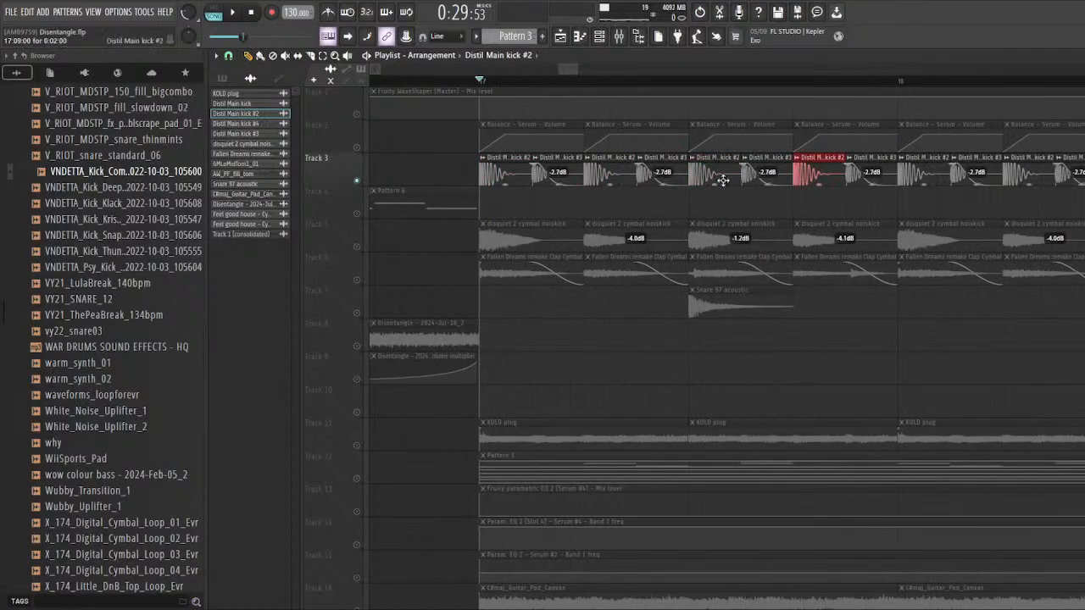
Step: Inspect the faded Distil Main kick #3 clips between the main hits in bar 17 and audition the kick track briefly
scroll(504, 196, "up", 2, "ctrl")
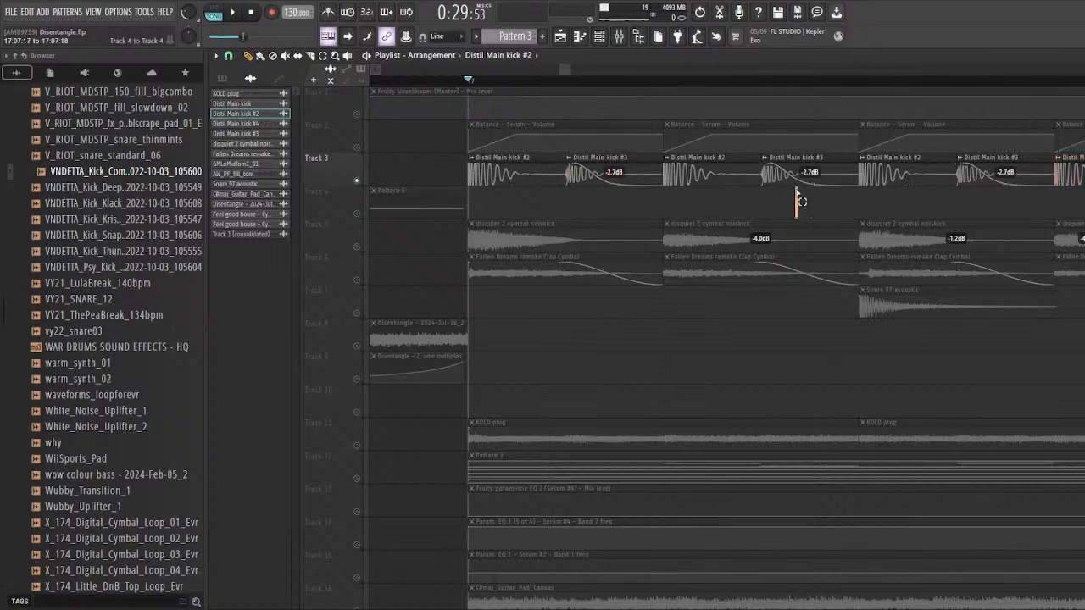
left_click_drag(797, 200, 795, 200, "ctrl")
scroll(774, 201, "down", 2, "ctrl")
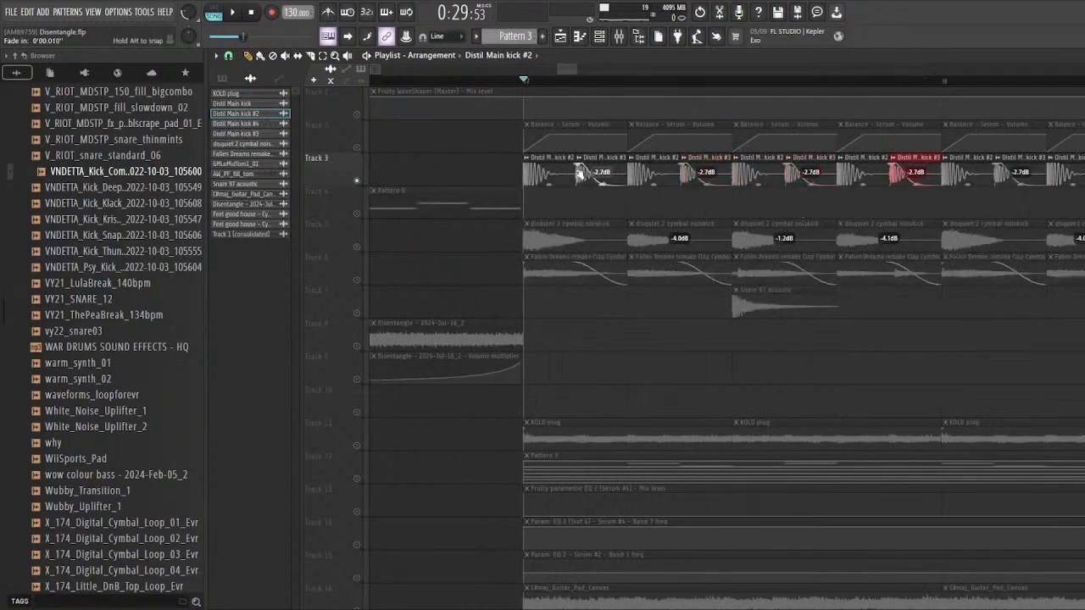
scroll(580, 173, "up", 5, "ctrl")
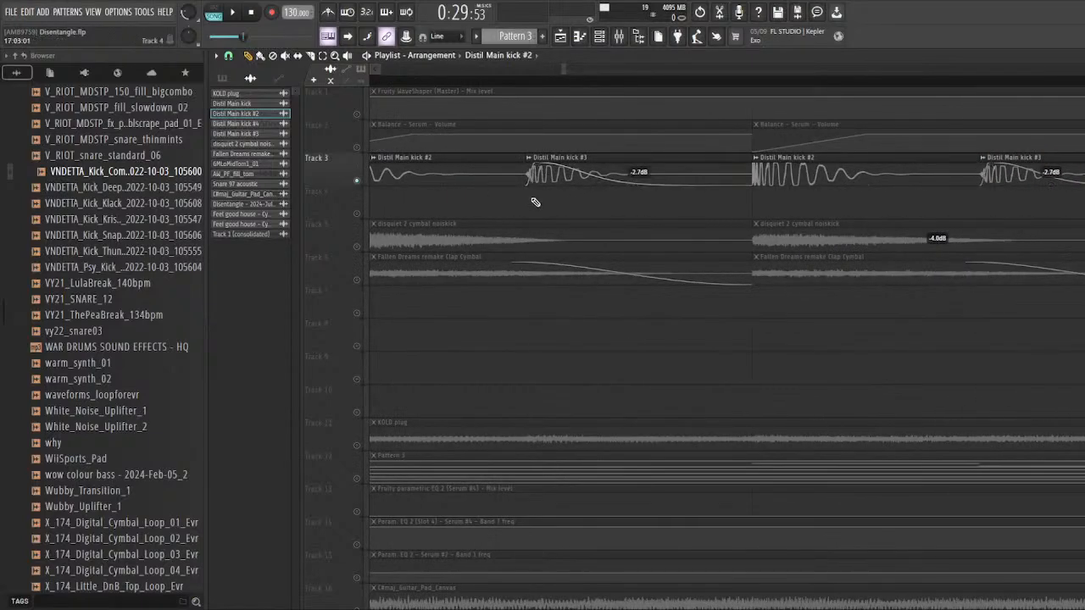
scroll(532, 201, "down", 4, "ctrl")
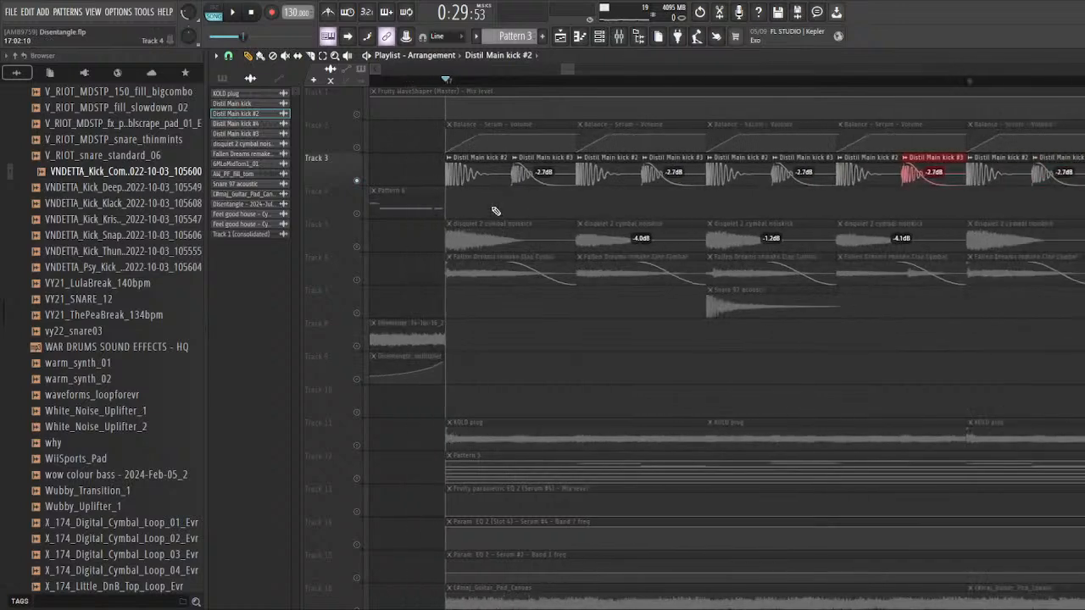
key("space")
key("space")
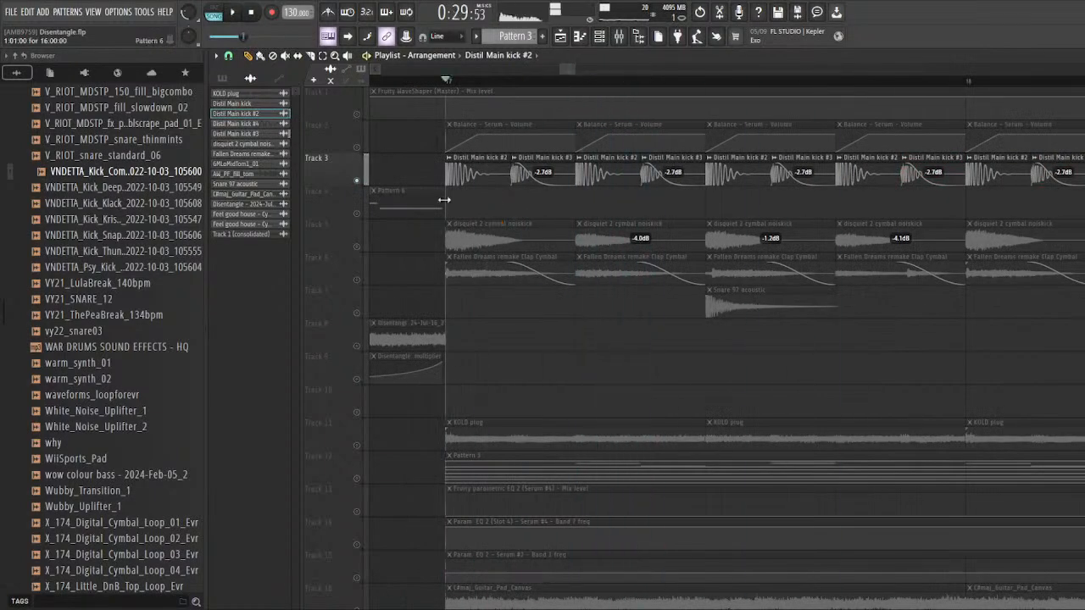
Step: Examine the Hard Clip distortion in Snap Heap on the Distil Main kick mixer track, and return to the playlist
left_click(611, 39)
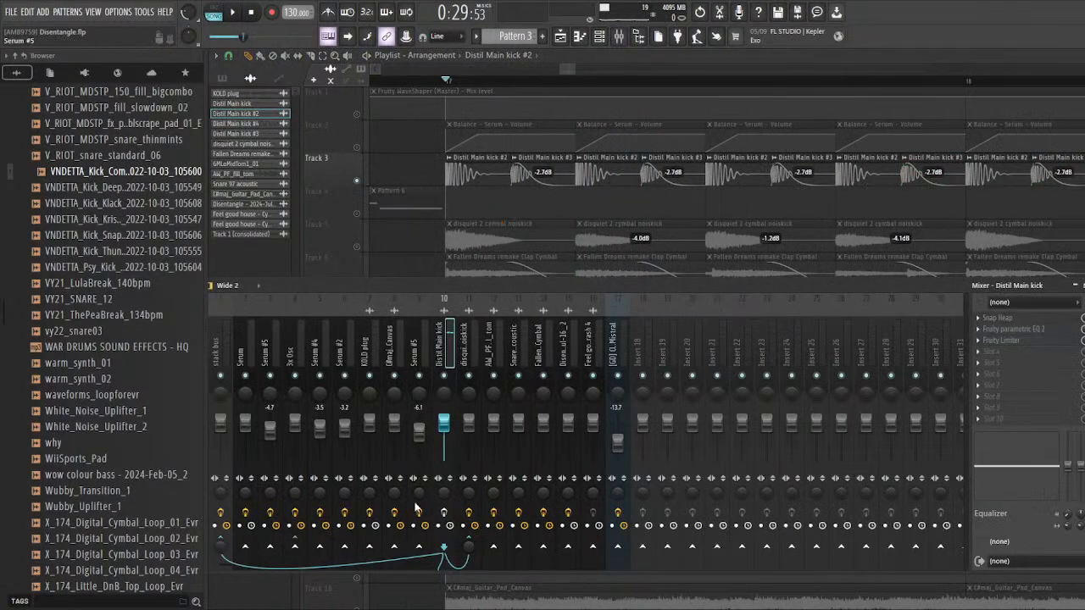
left_click(1010, 320)
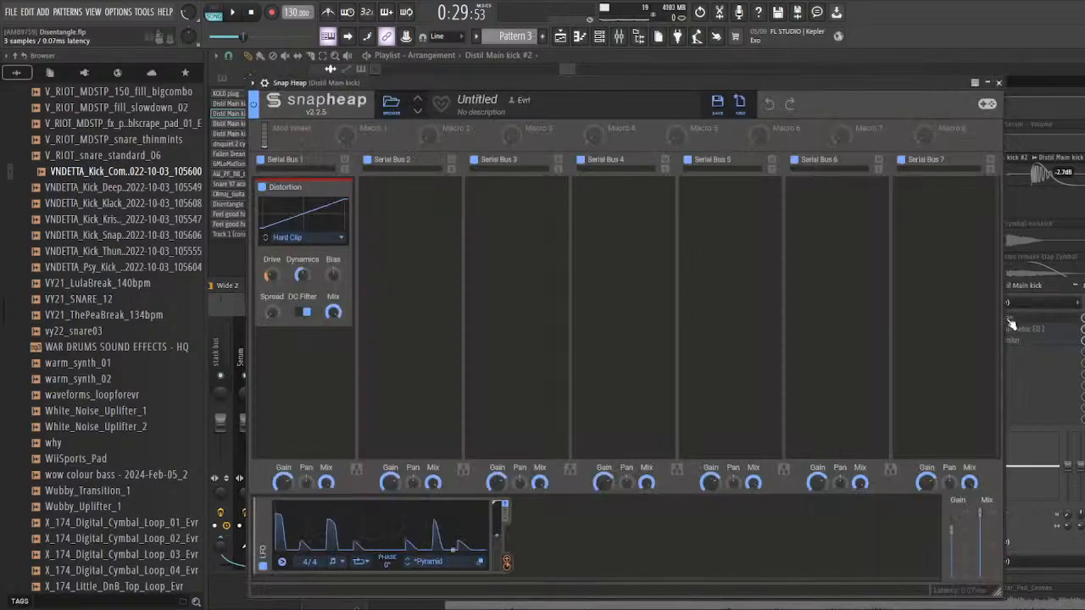
left_click_drag(402, 84, 380, 82)
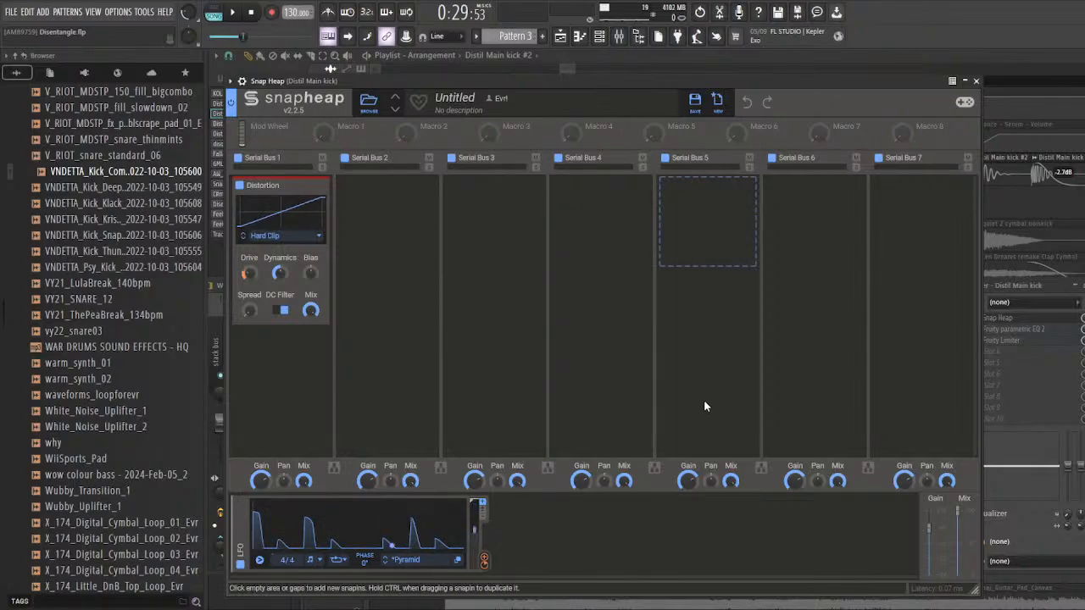
left_click(1056, 212)
Step: Audition the kick from bar 17 with its Snap Heap distortion open, stop playback and return to the playlist
key("space")
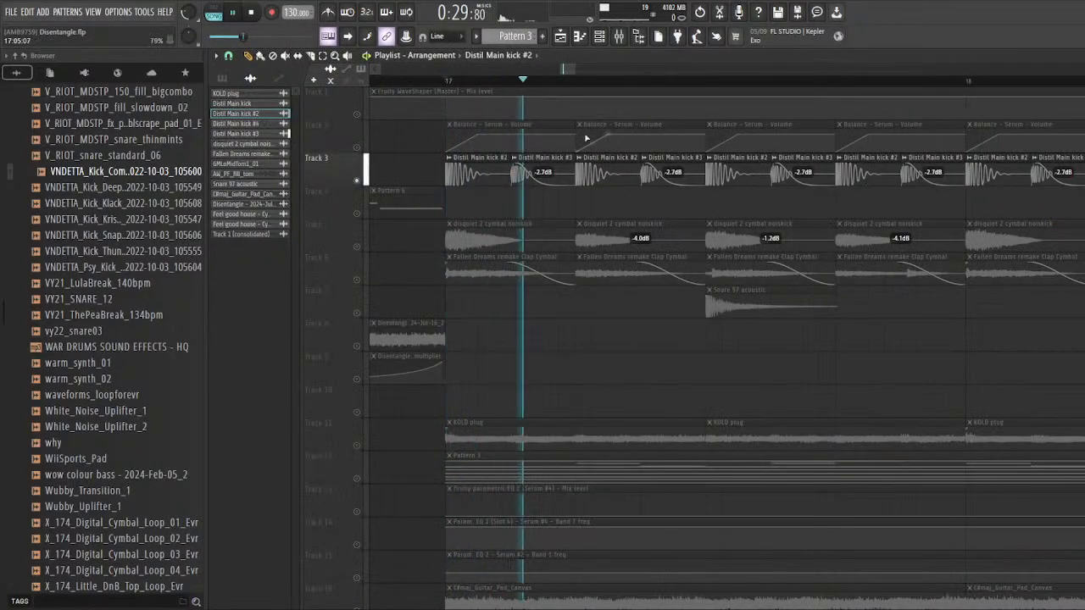
left_click(619, 36)
left_click(1008, 319)
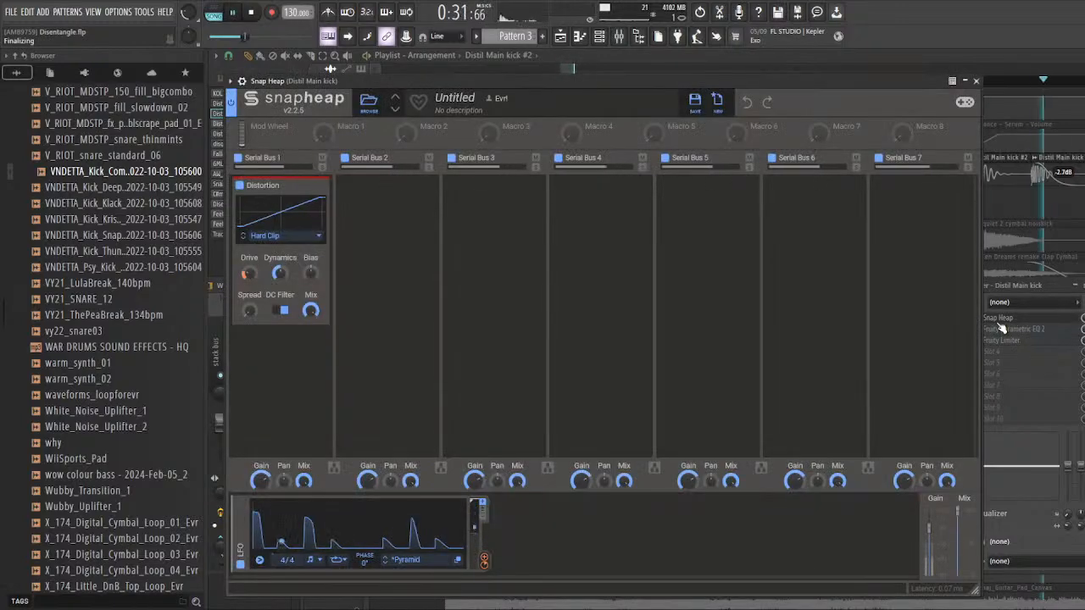
key("space")
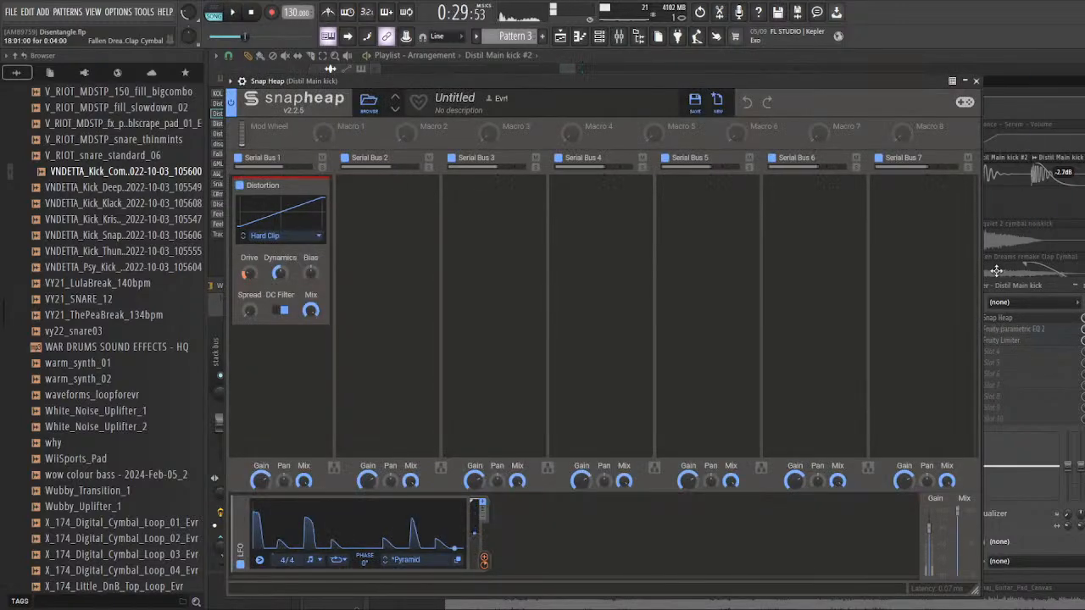
right_click(1014, 211)
scroll(475, 222, "down", 5)
scroll(658, 89, "down", 2)
Step: Review the Snap Heap settings on the Distil Main kick mixer track once more and close the plugin
left_click(620, 36)
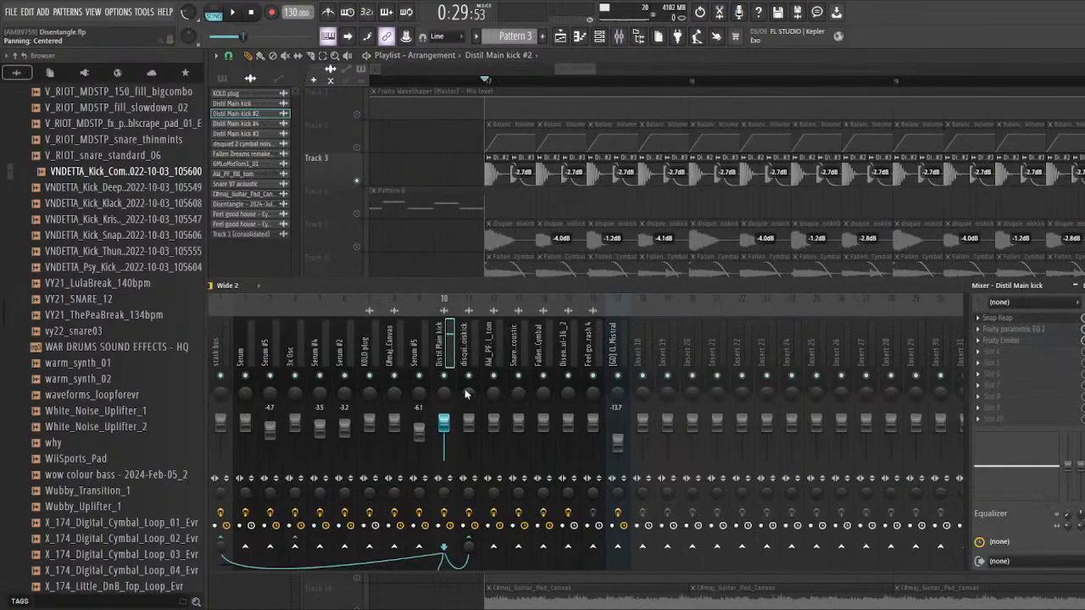
key("F9")
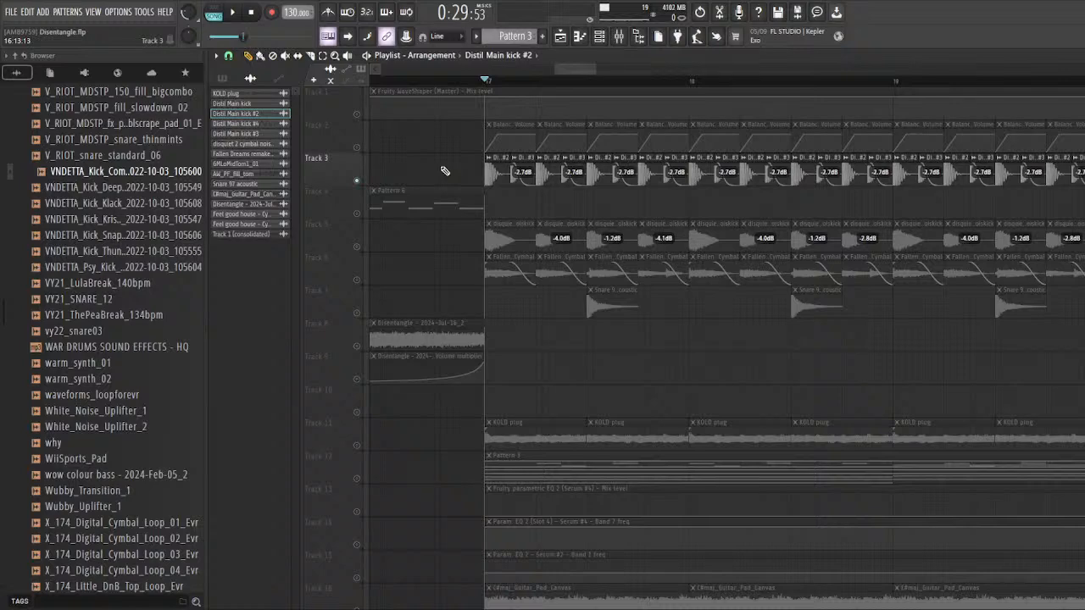
left_click(625, 42)
left_click(1013, 317)
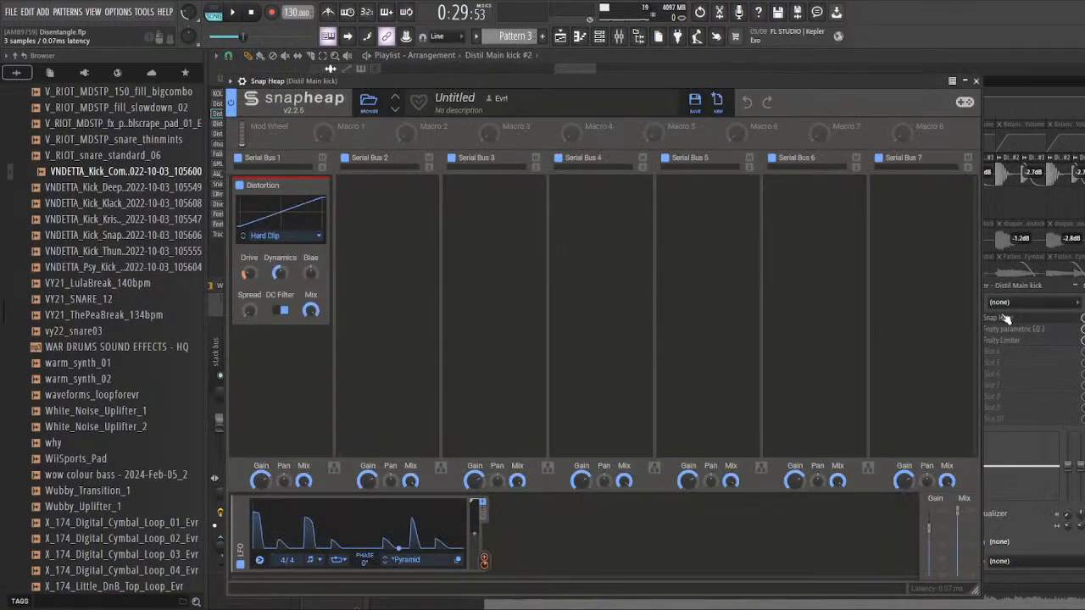
left_click(977, 81)
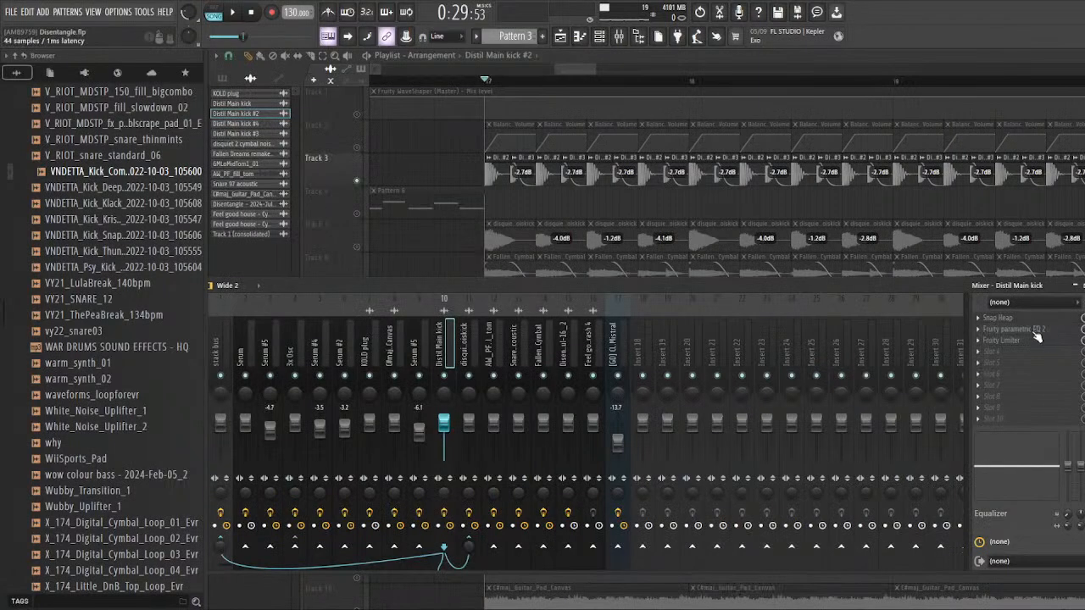
Step: Examine the kick's Fruity parametric EQ 2 during playback and its Fruity Limiter, and close the limiter
left_click(1034, 333)
key("space")
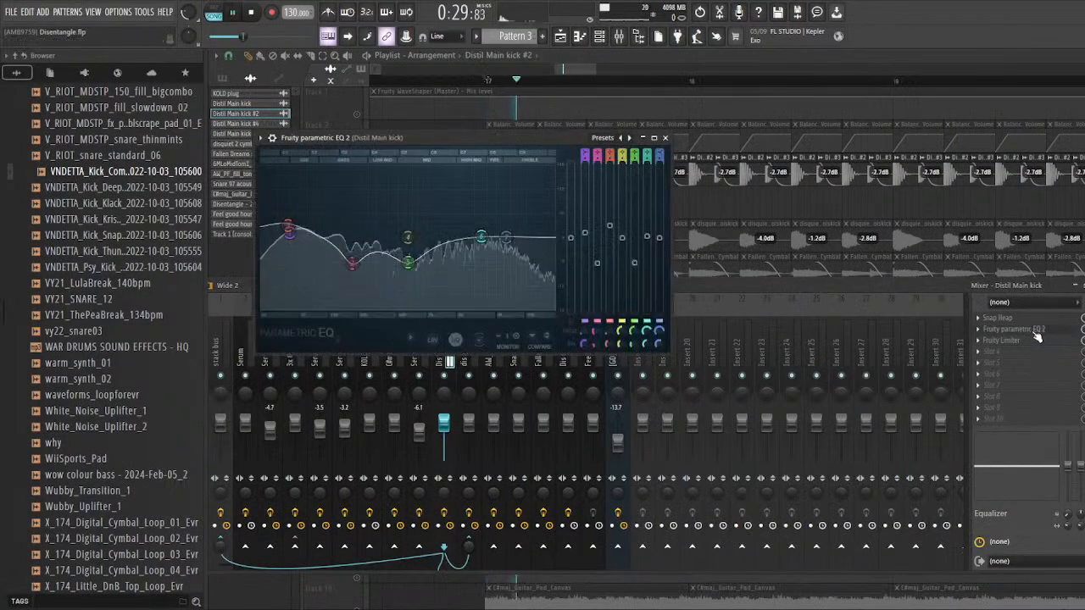
left_click(1051, 341)
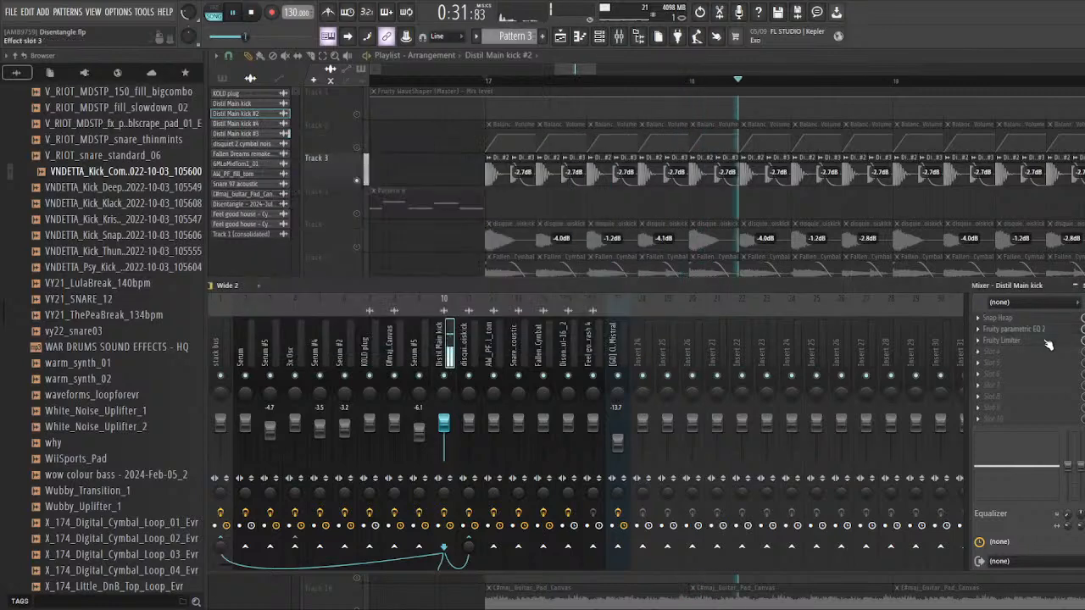
key("space")
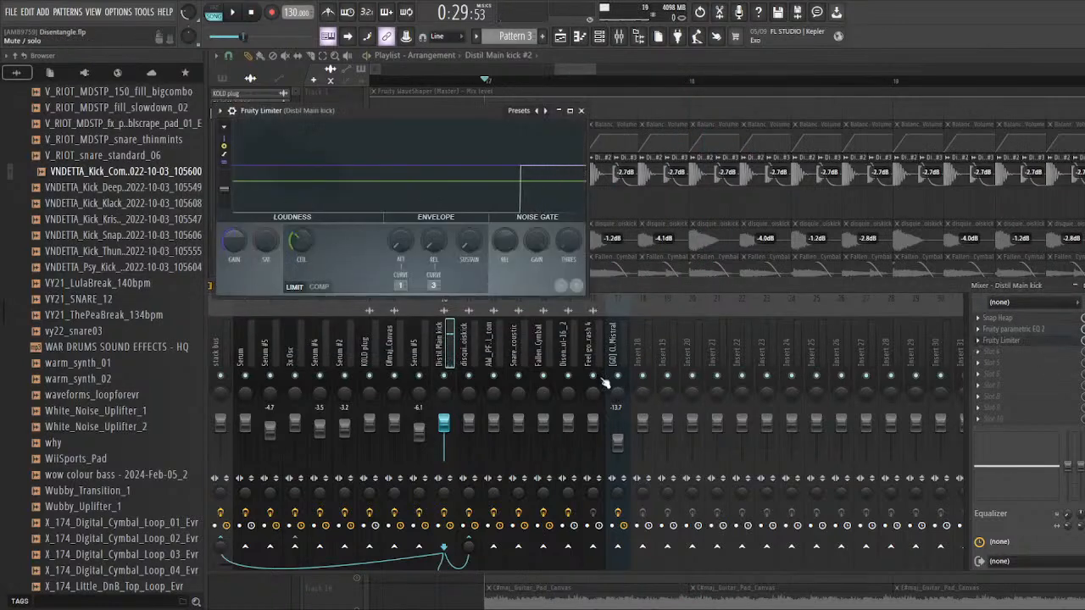
left_click_drag(375, 110, 416, 191)
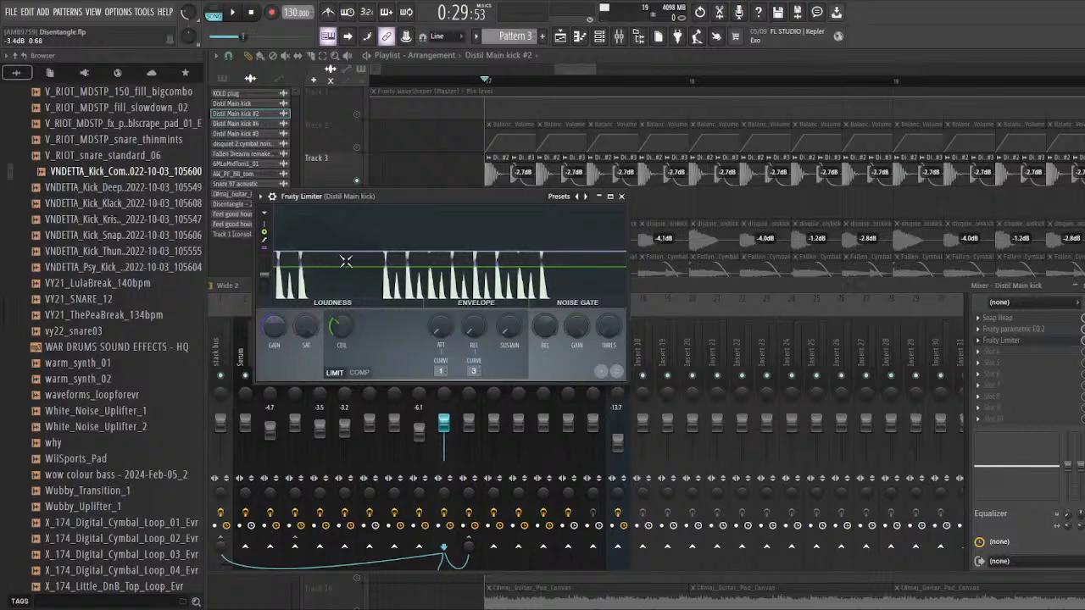
left_click(621, 196)
Step: Unmute the disquiet 2 cymbal noiskick layer on track 5 alongside the track 3 kick, and audition both from bar 17
right_click(656, 206)
scroll(446, 226, "down", 2)
scroll(448, 229, "up", 3)
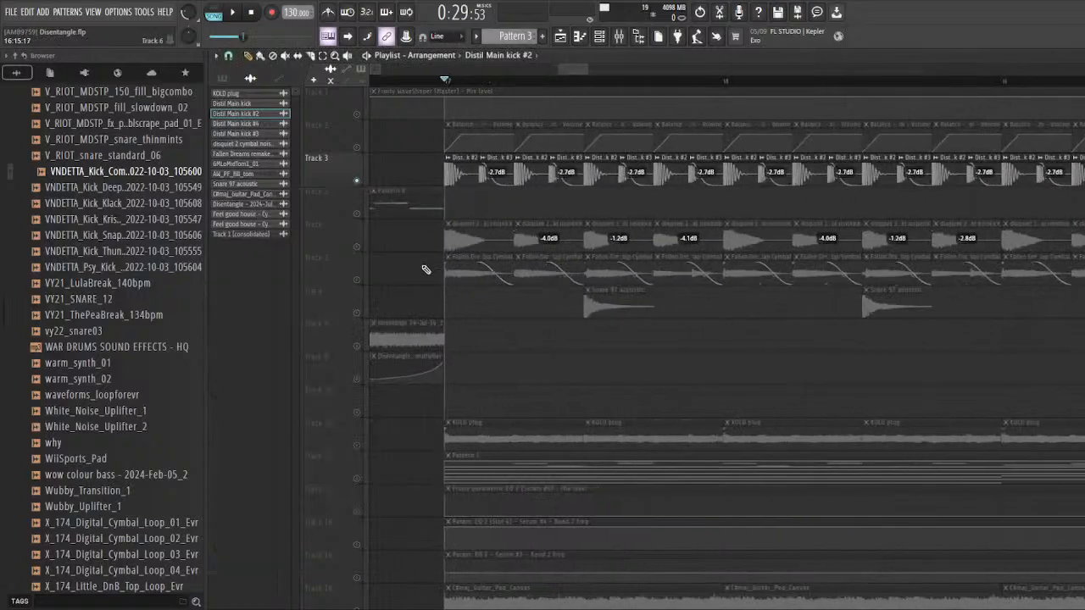
scroll(387, 249, "up", 1)
left_click(357, 247)
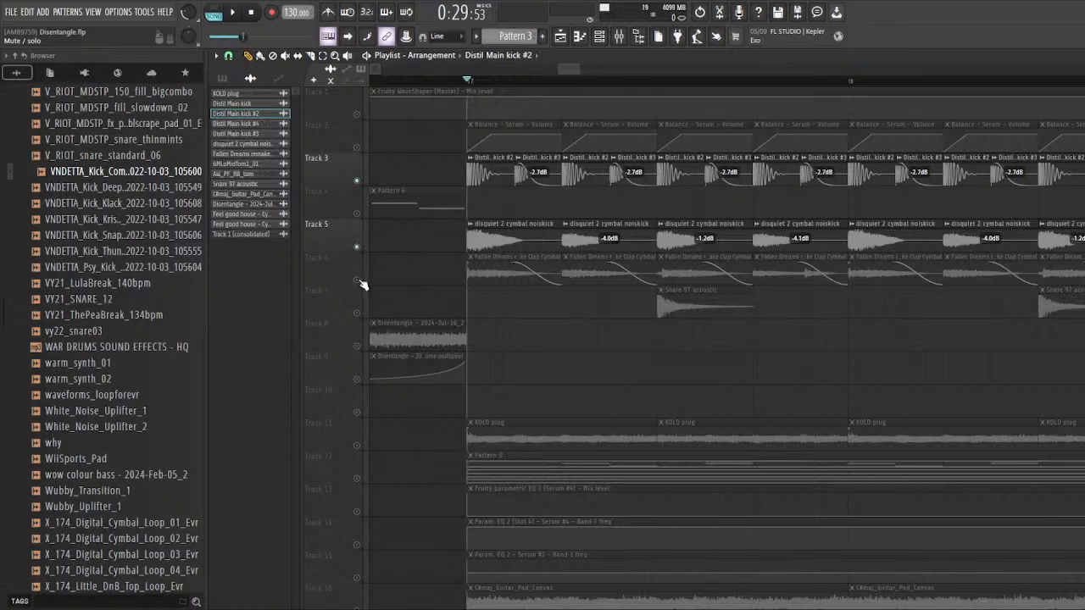
left_click(358, 281)
scroll(387, 280, "down", 2)
scroll(396, 281, "up", 3)
left_click(358, 281)
key("space")
key("space")
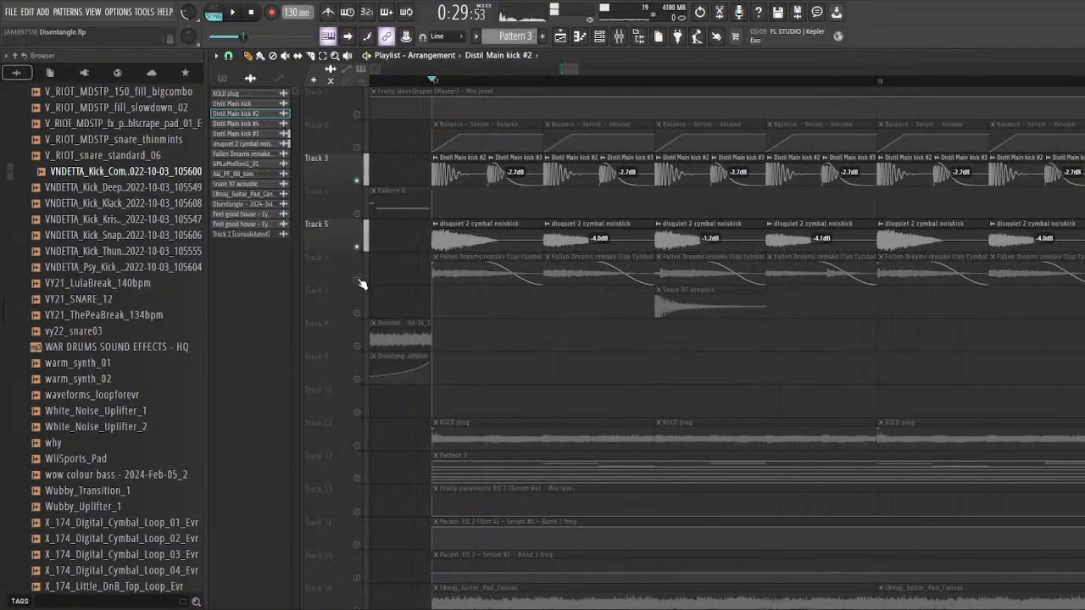
Step: Open the disquiet 2 cymbal noiskick clip's mixer track, compare it with the Distil Main kick track and inspect its Frequency Shifter
double_click(465, 230)
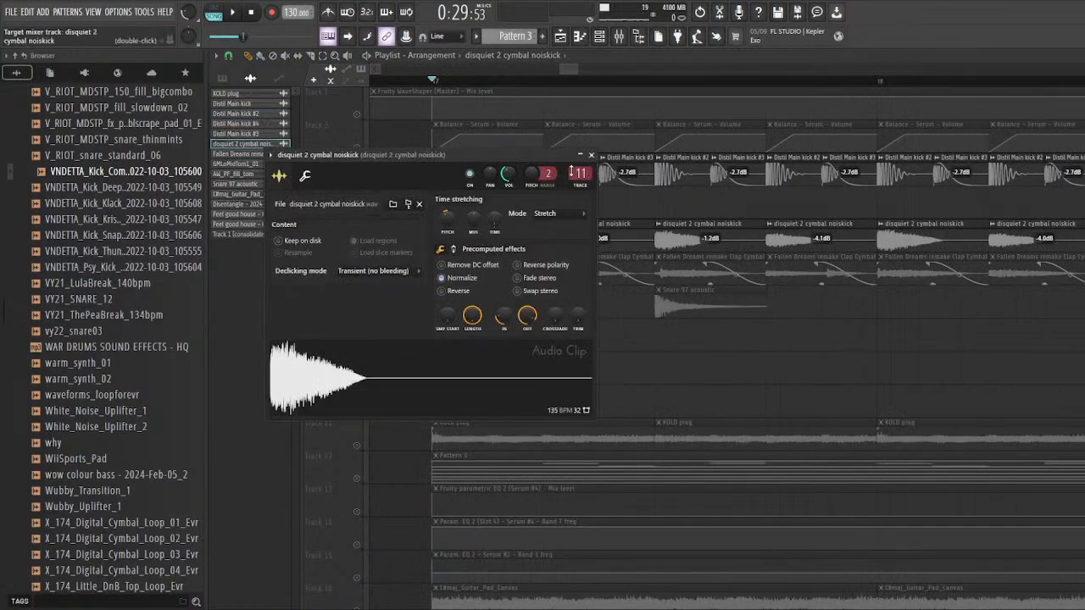
double_click(573, 173)
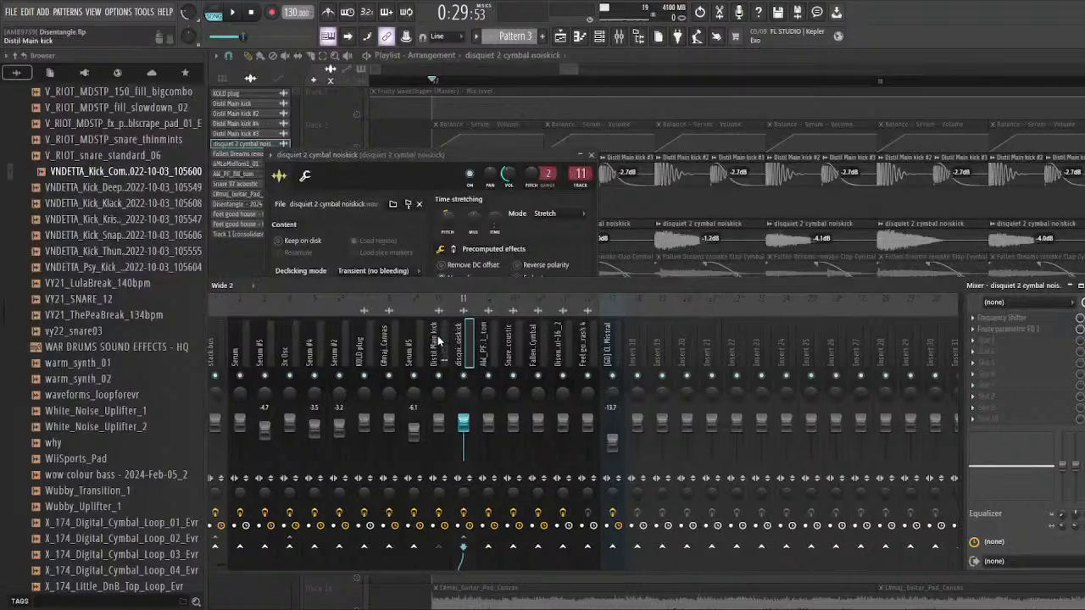
left_click(438, 339)
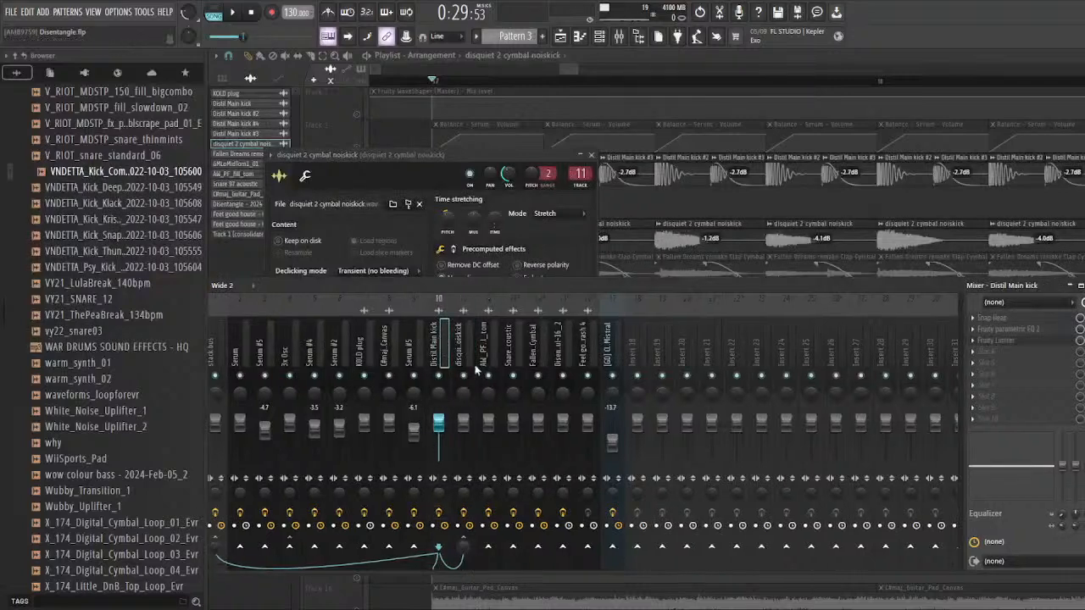
left_click(474, 371)
left_click(1038, 318)
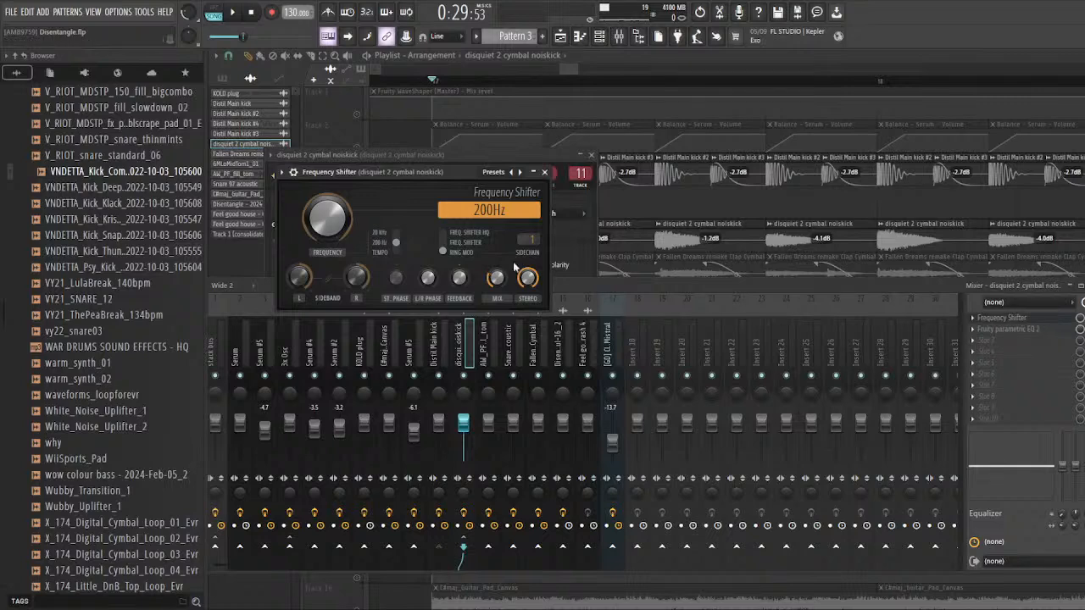
left_click(1081, 319)
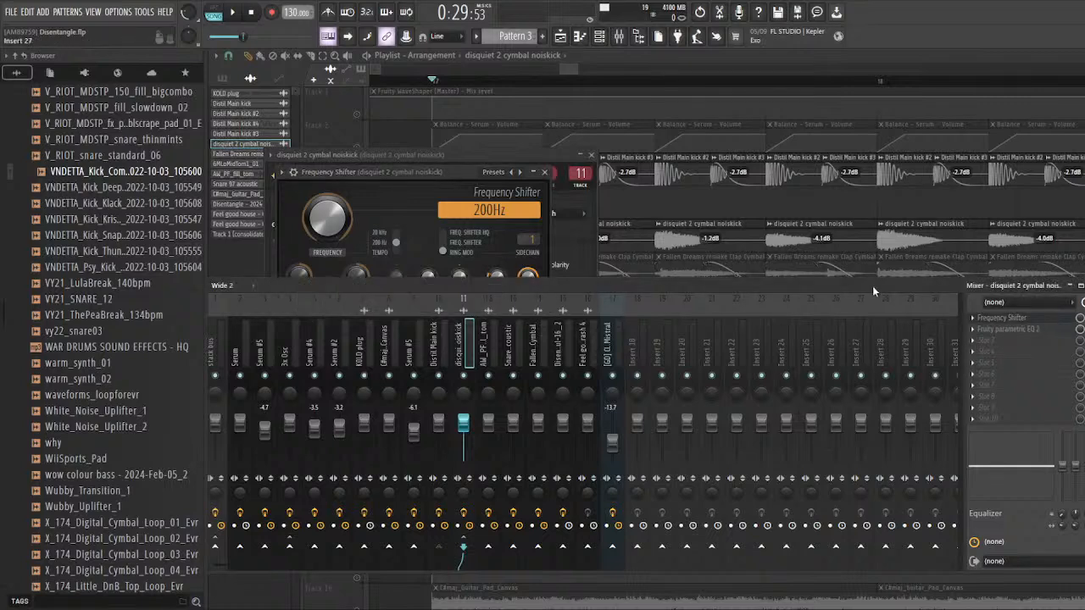
Step: Audition the kick and cymbal noiskick layers from bar 17 and examine their clips on tracks 3 and 5 up close
left_click_drag(850, 287, 881, 310)
key("space")
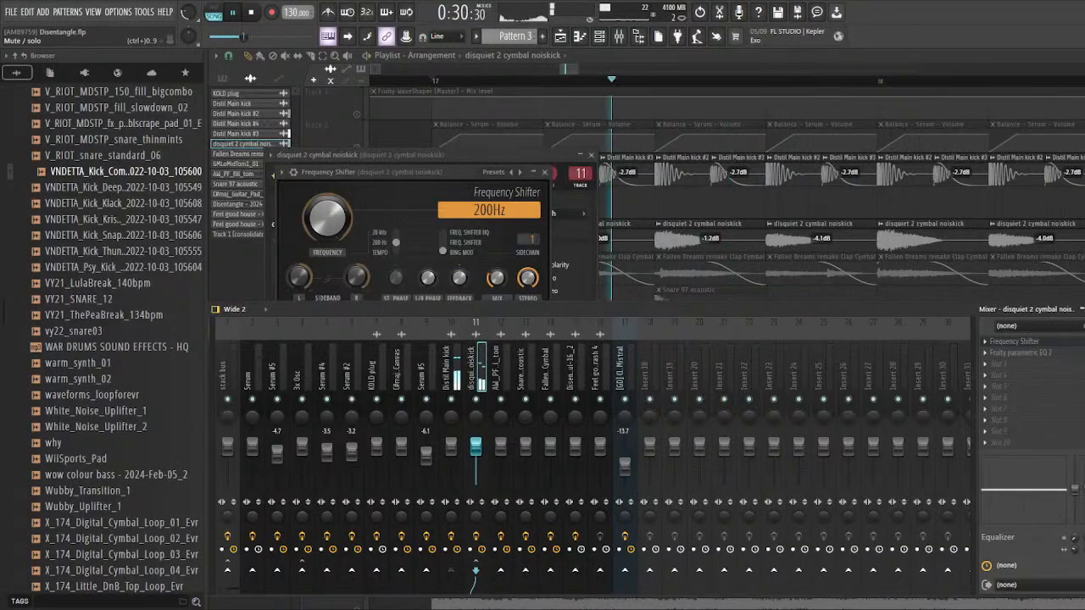
key("space")
left_click(1050, 343)
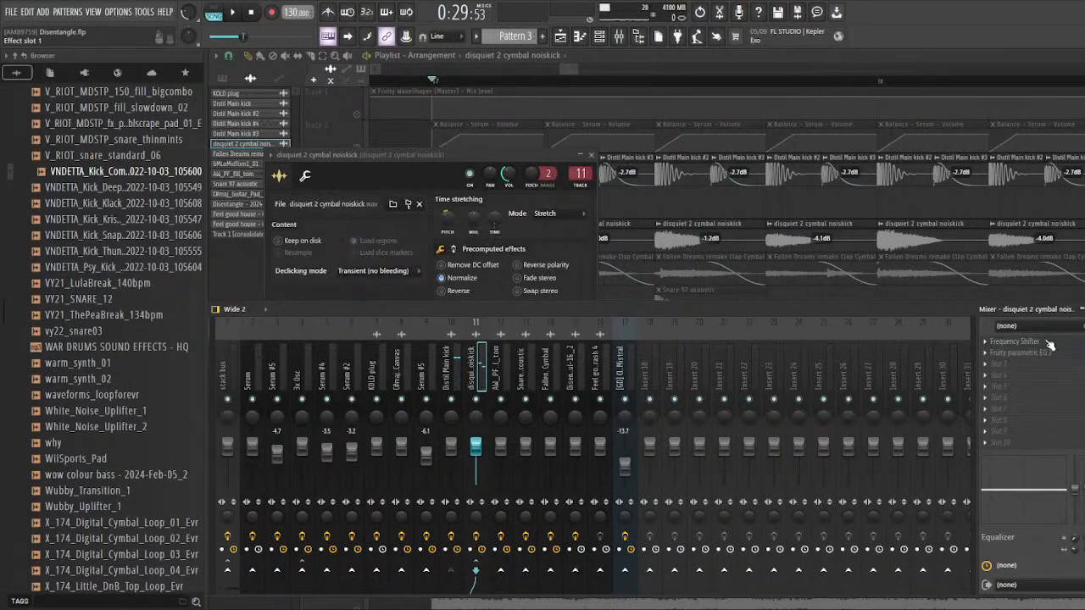
left_click(1049, 343)
scroll(668, 182, "up", 5)
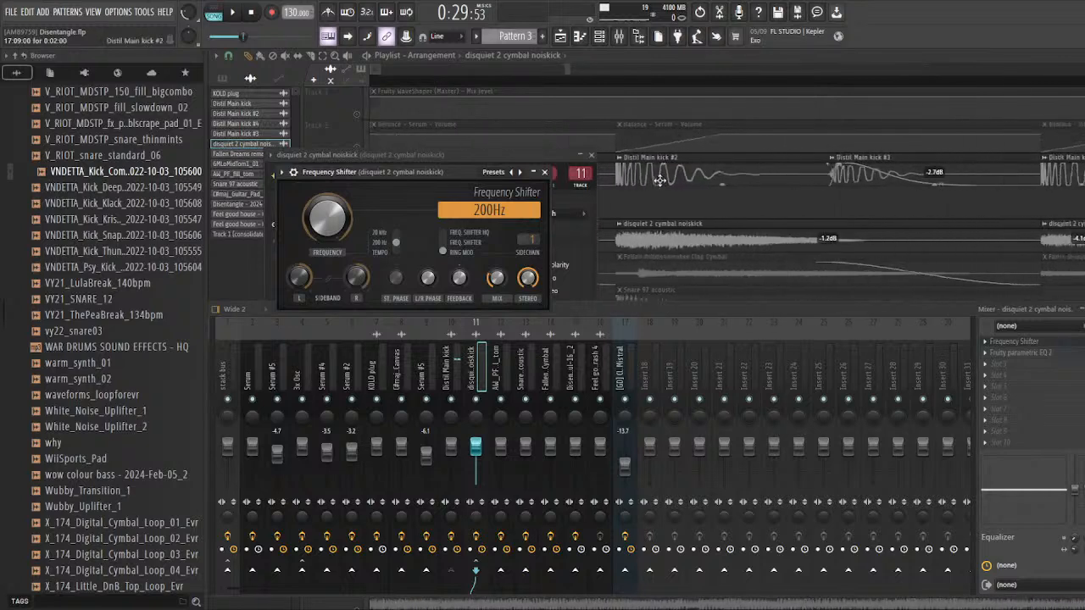
right_click(668, 214)
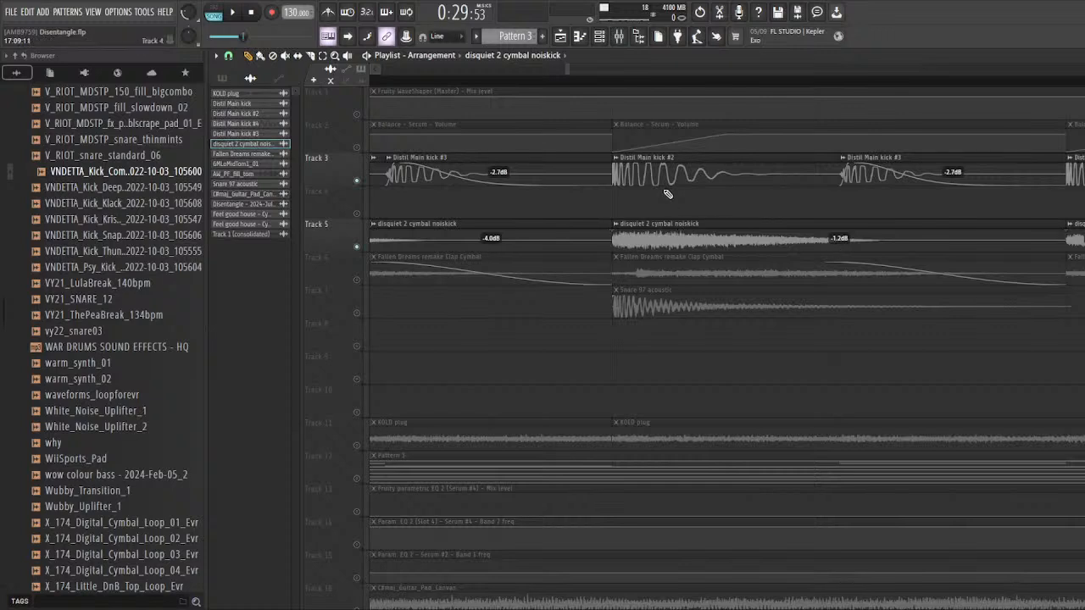
Step: Try different dry/wet mixes on the cymbal noiskick's Frequency Shifter during playback and set the mix to 70% dry
left_click(626, 44)
left_click(1037, 343)
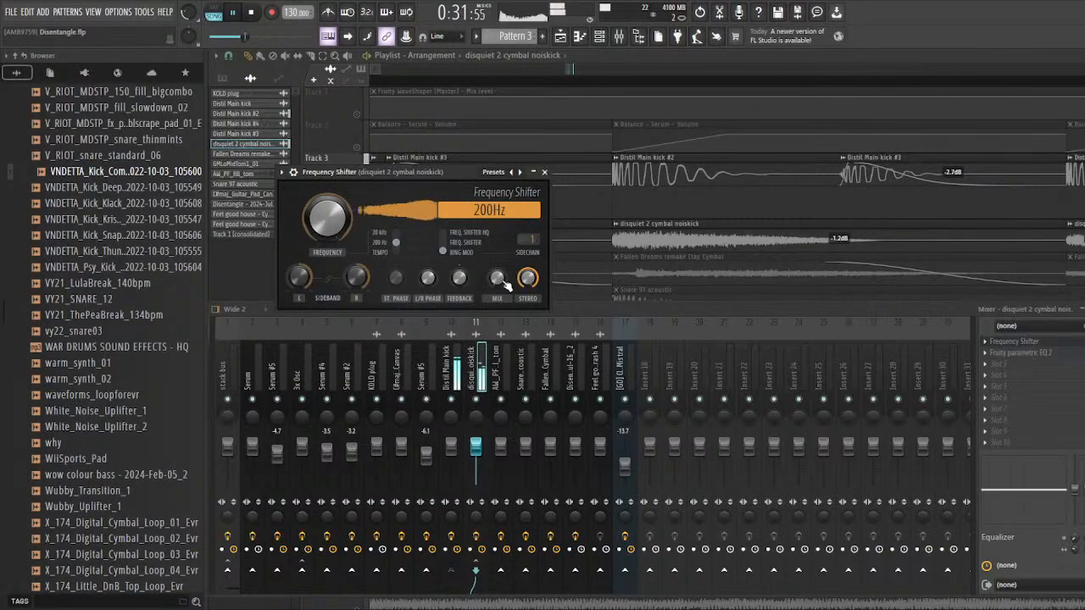
left_click_drag(503, 281, 504, 306)
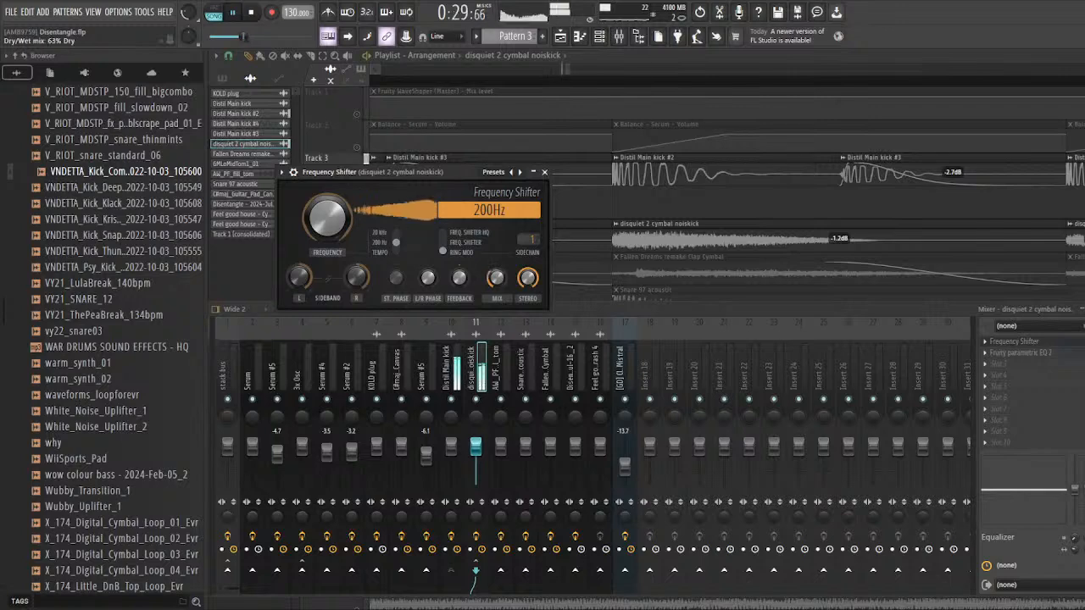
key("space")
scroll(636, 256, "down", 3)
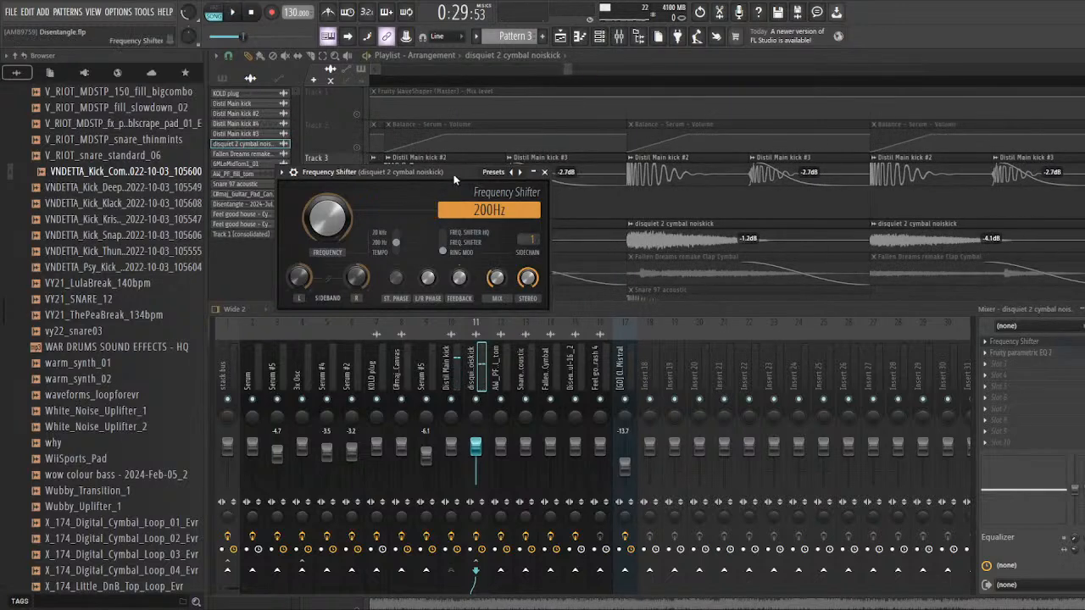
left_click_drag(454, 179, 414, 168)
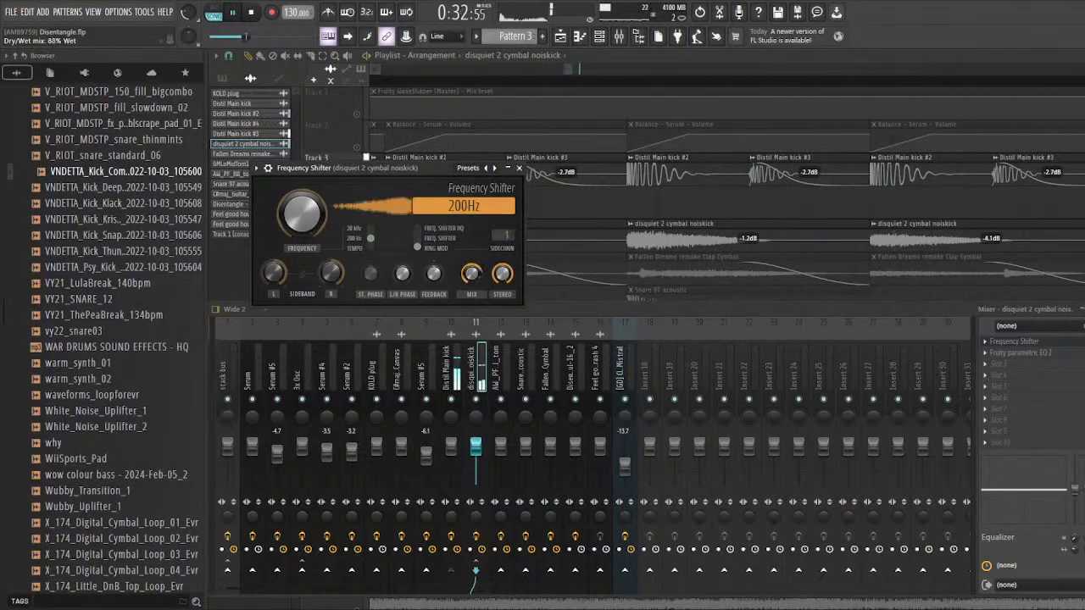
left_click_drag(471, 273, 471, 298)
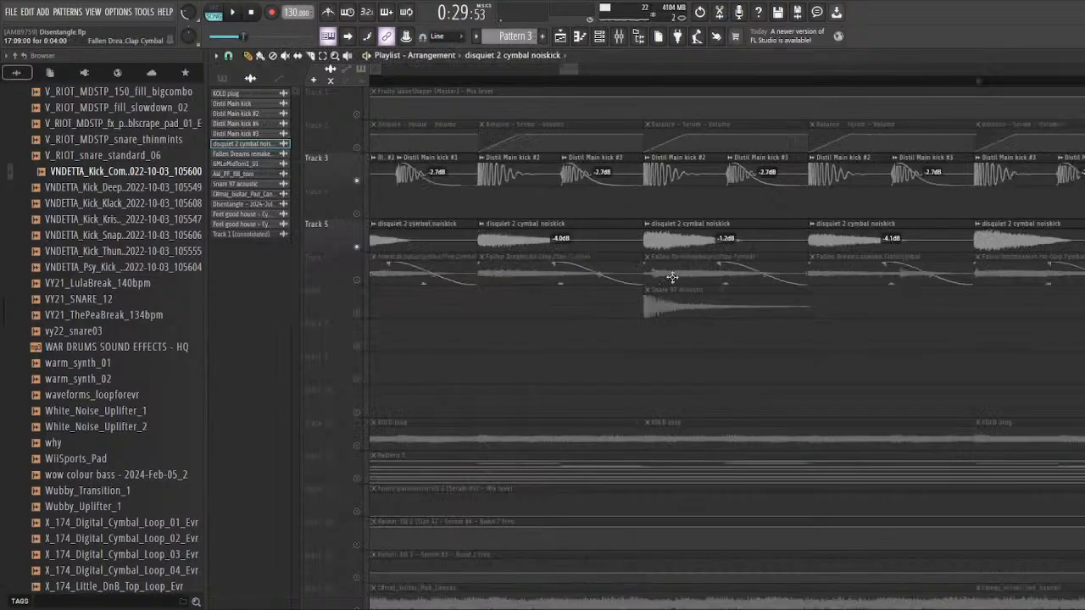
Step: Unmute the Fallen Dreams remake Clap Cymbal layer on track 6 and audition it with the kick layers from bar 17
scroll(632, 296, "down", 4)
scroll(559, 325, "up", 4)
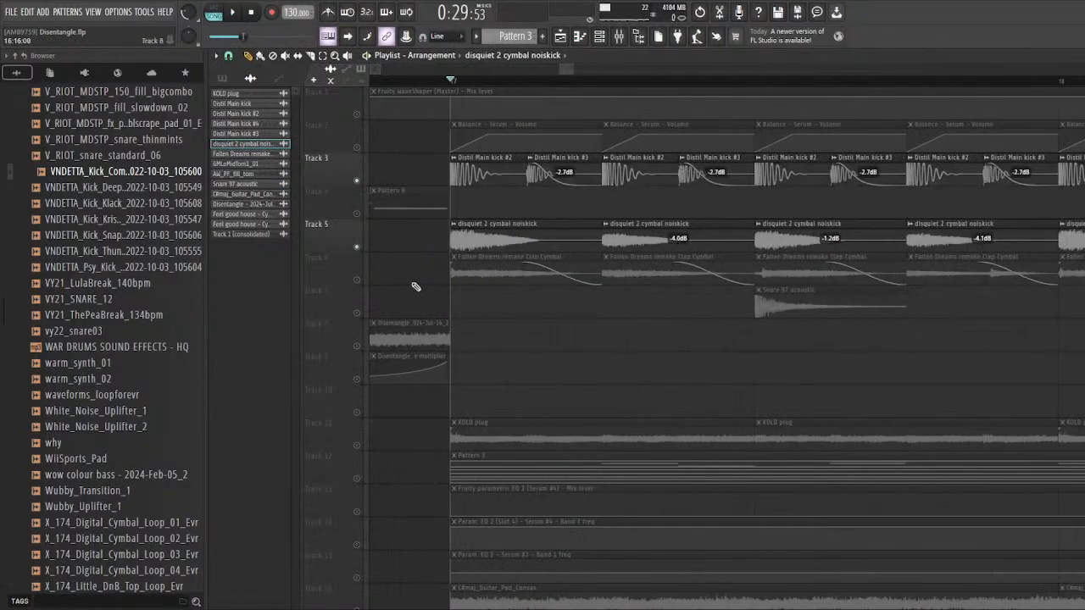
left_click(357, 281)
key("space")
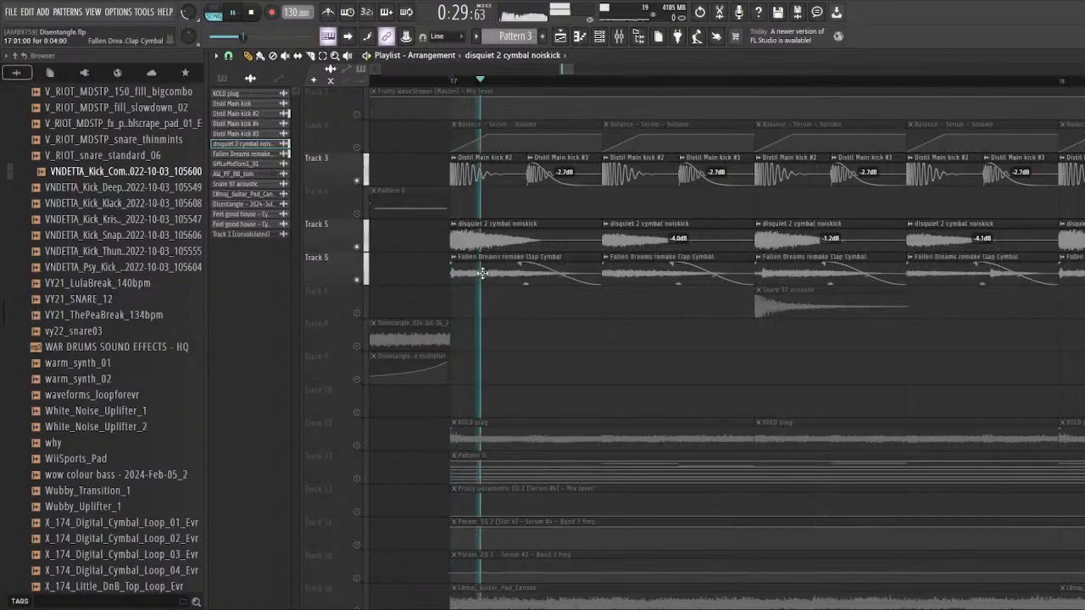
key("space")
scroll(482, 271, "down", 2)
scroll(450, 301, "down", 3)
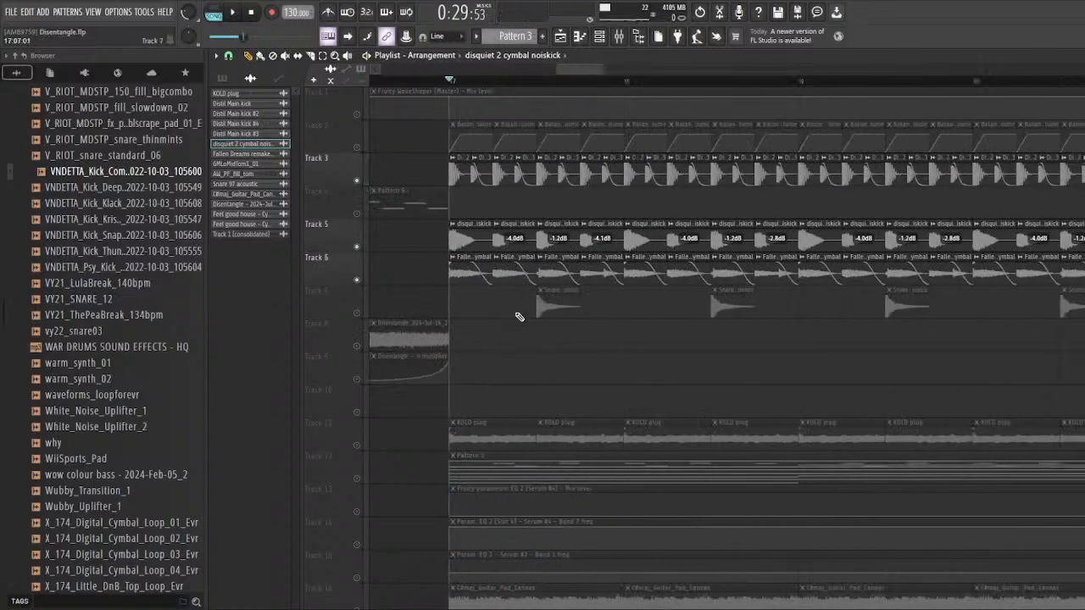
scroll(517, 321, "up", 3)
key("space")
key("space")
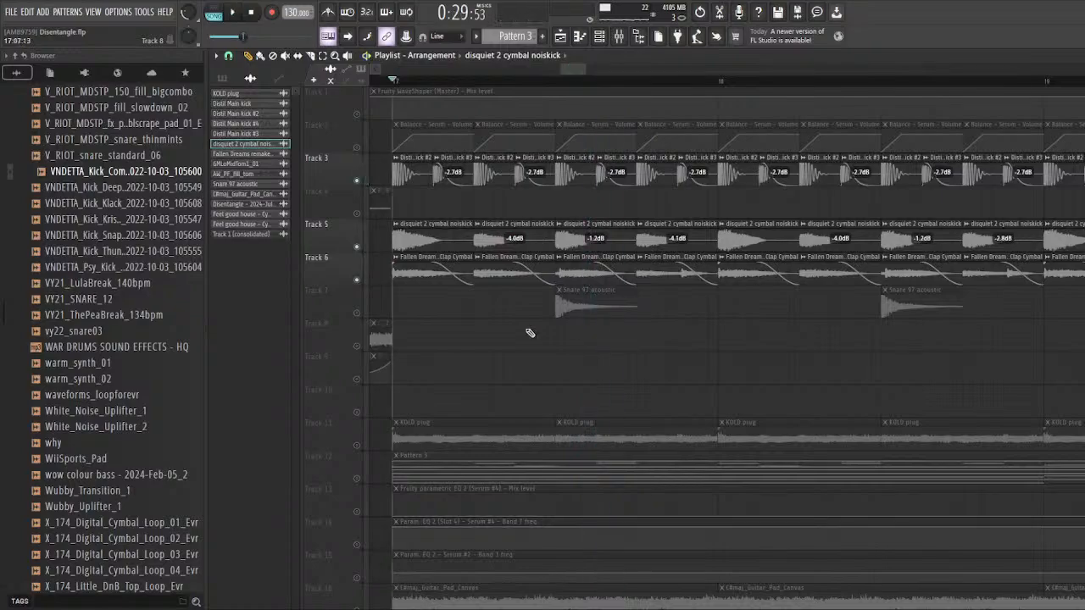
Step: Unmute the extra Distil Main kick layer on track 4 and select its clips from bar 33 onward
scroll(406, 306, "down", 4)
scroll(405, 306, "up", 4)
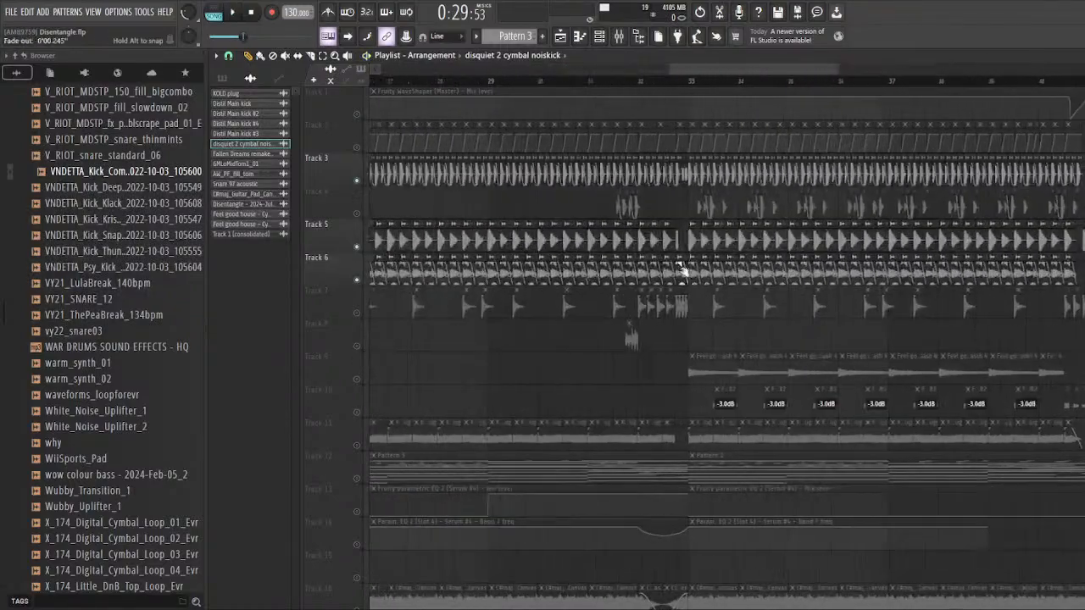
left_click(357, 213)
scroll(449, 222, "down", 5)
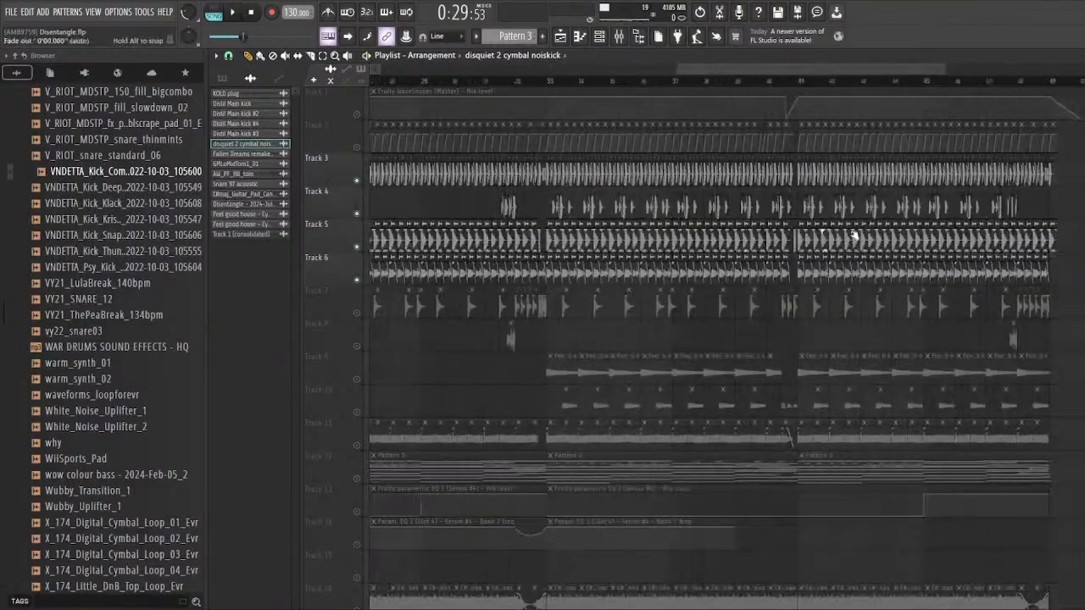
scroll(598, 205, "up", 5)
scroll(440, 211, "down", 2)
left_click_drag(437, 209, 1064, 207)
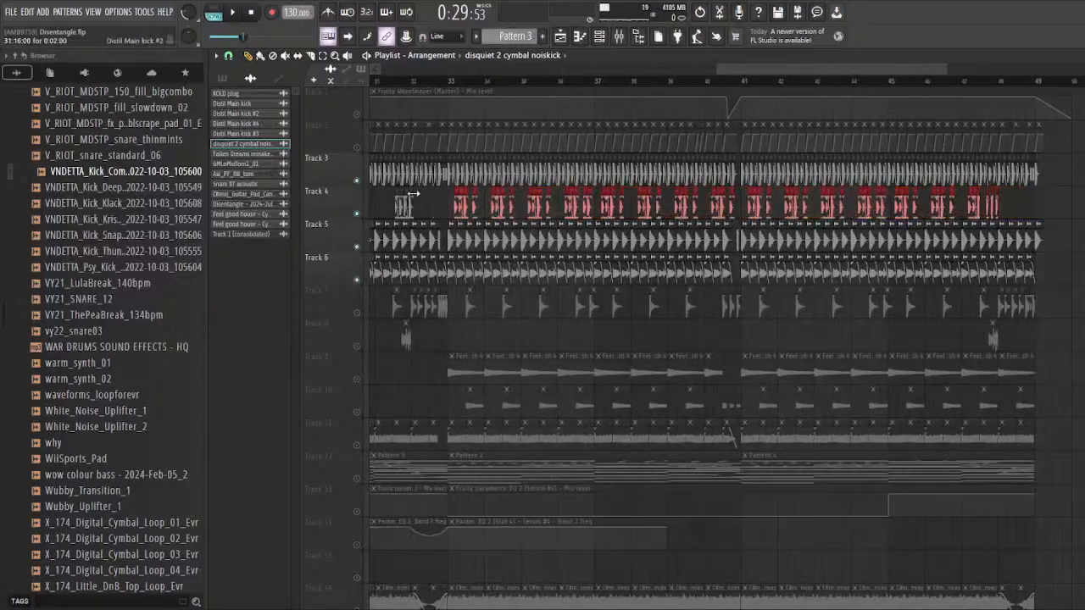
Step: Unmute the Snare 97 acoustic layer on track 7 and audition the drums from just before bar 33
scroll(424, 203, "up", 4)
left_click(467, 213, "ctrl")
scroll(495, 182, "up", 3)
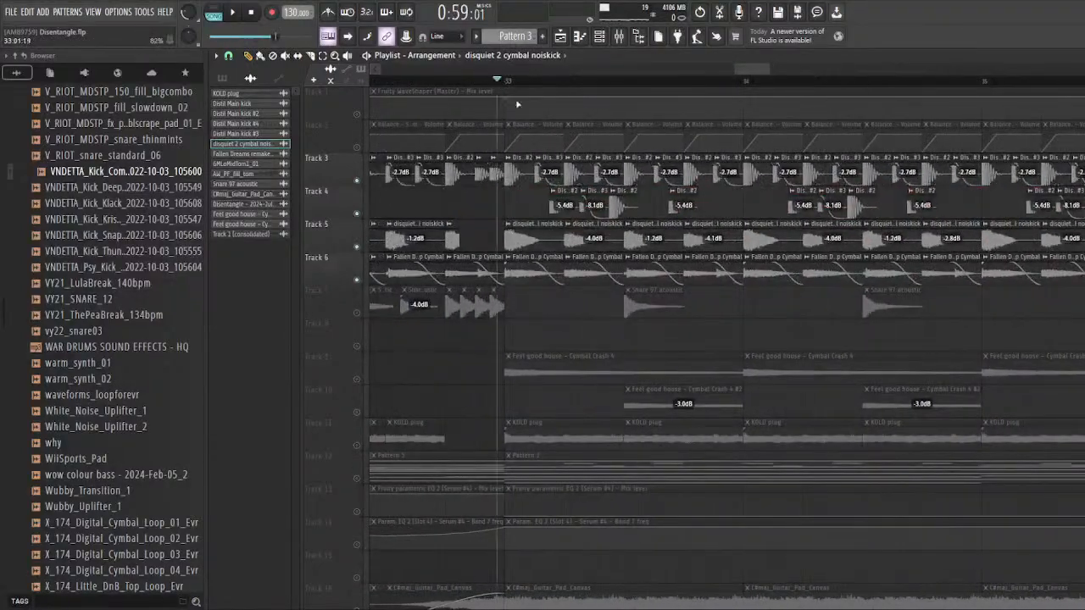
scroll(517, 103, "down", 3)
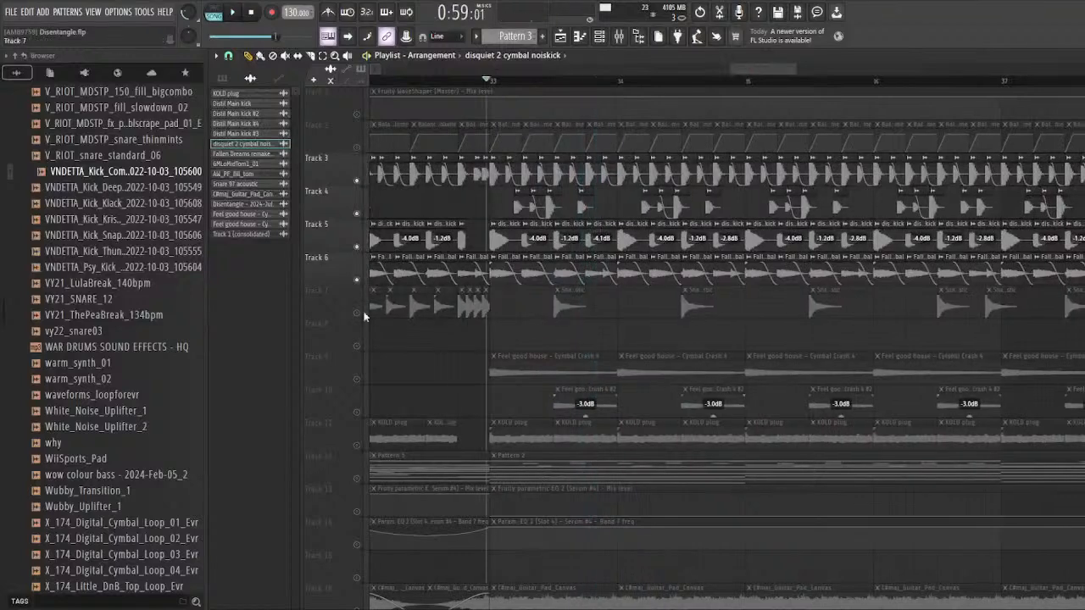
left_click(357, 313)
key("space")
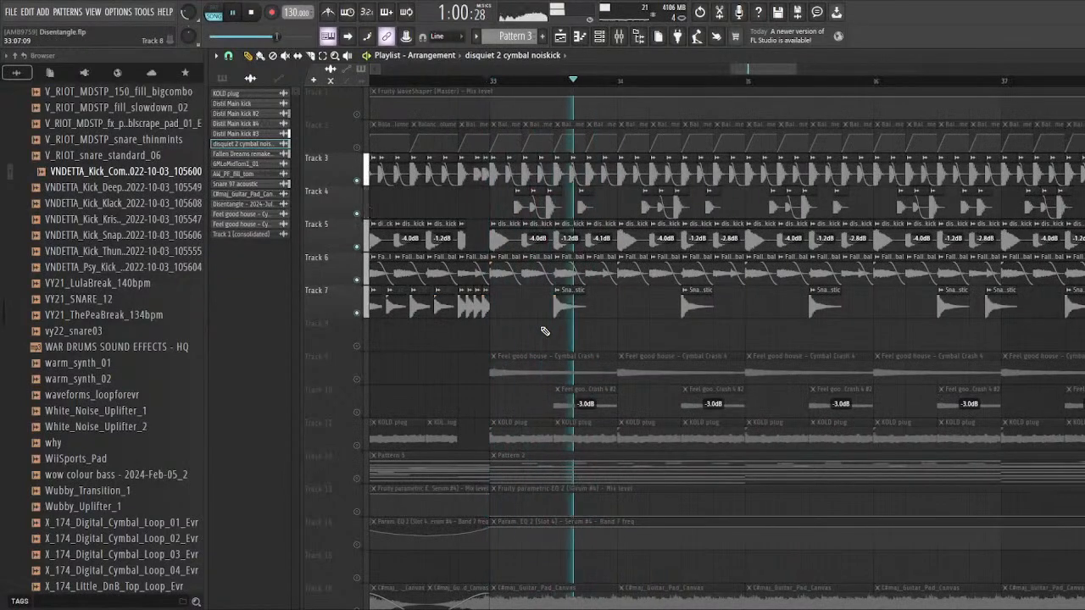
scroll(578, 332, "down", 3)
scroll(614, 335, "up", 4)
scroll(485, 320, "up", 3)
key("space")
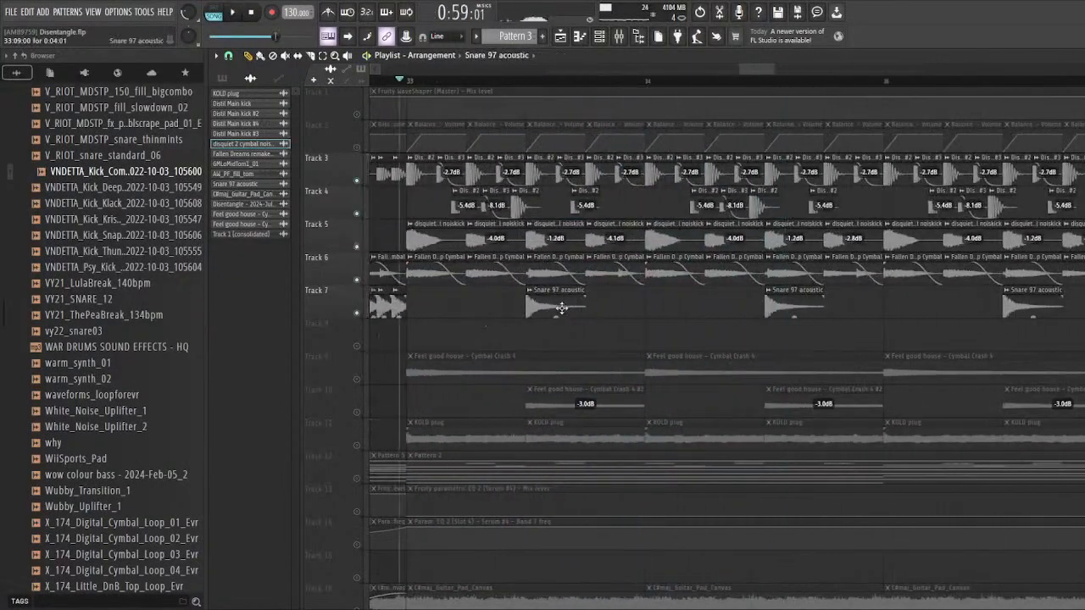
Step: Open the Snare 97 acoustic mixer track from its clip and examine its Fruity Limiter during playback
double_click(561, 307)
double_click(639, 236)
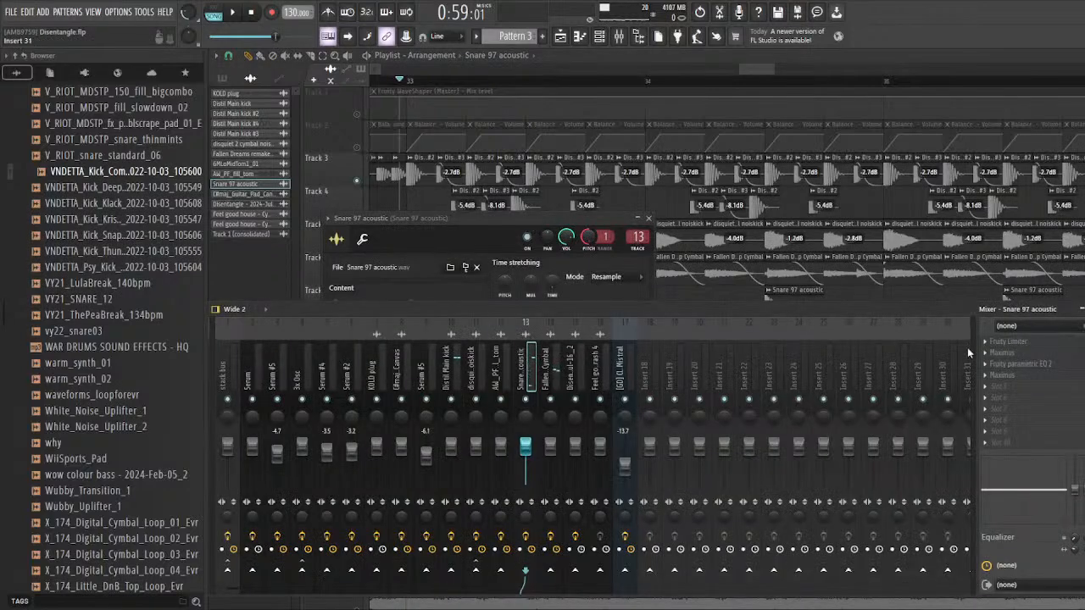
key("space")
left_click(1018, 342)
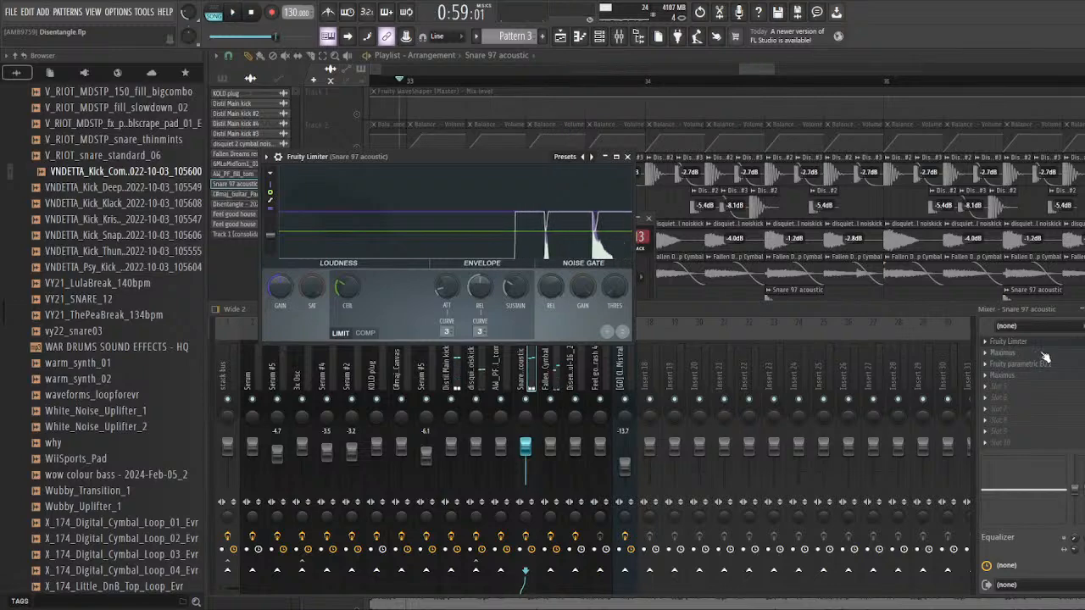
left_click(1042, 353)
left_click(1045, 354)
left_click(1044, 354)
left_click(1044, 354)
key("space")
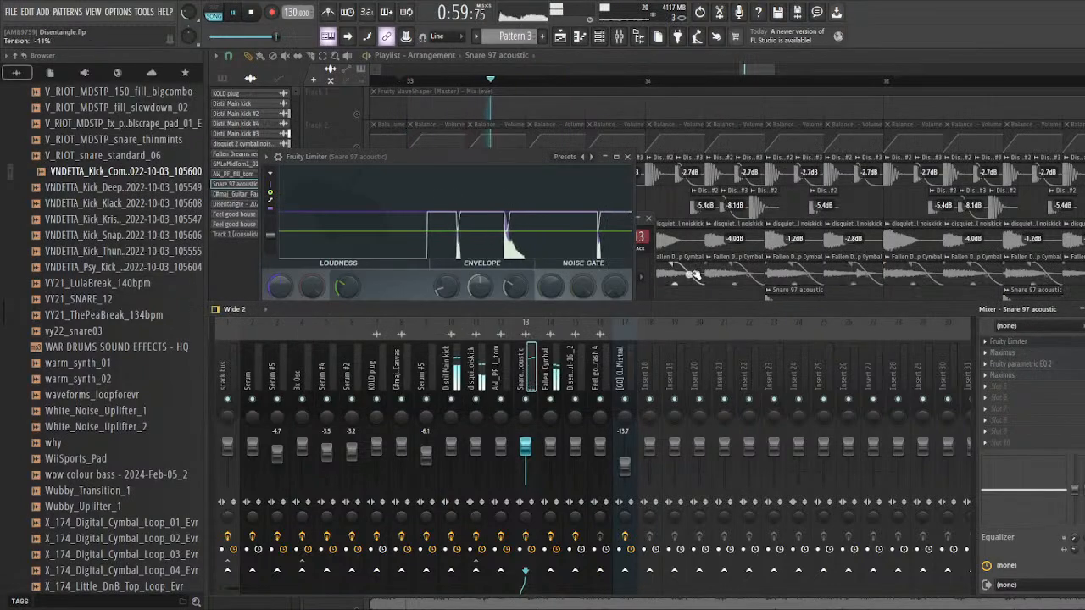
key("space")
Step: Solo the Snare 97 acoustic track and audition it from just before its first hit in bar 33
right_click(705, 297)
scroll(571, 307, "up", 4)
right_click(356, 313)
scroll(449, 312, "up", 2)
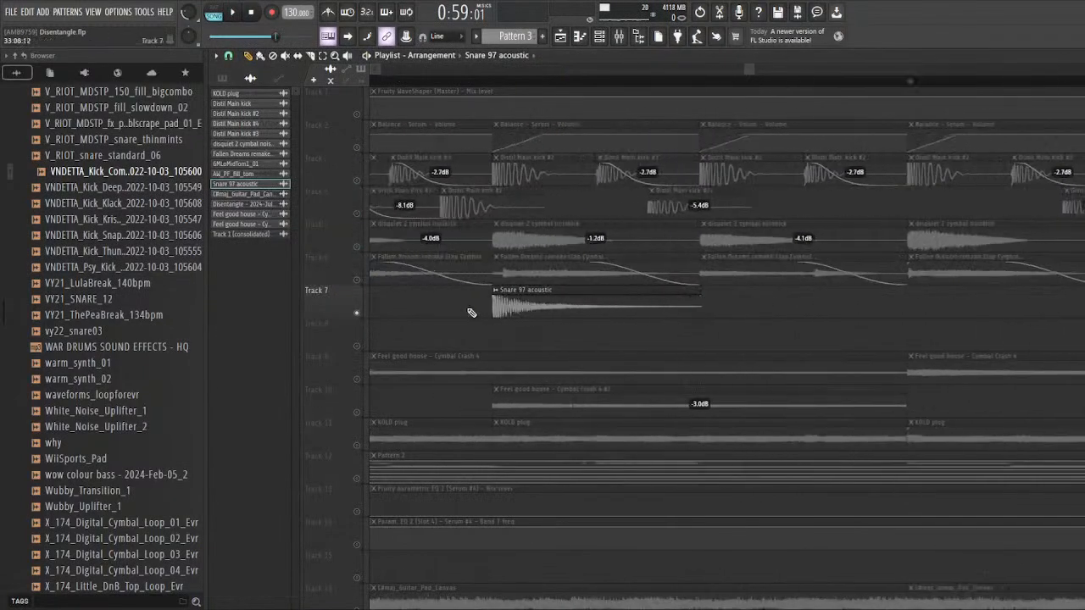
scroll(430, 94, "down", 1)
left_click(387, 83)
scroll(601, 164, "down", 2)
key("space")
Step: Bring the mixer back up, reposition it so the snare's effect slots and switches are fully visible, and replay the snare
key("space")
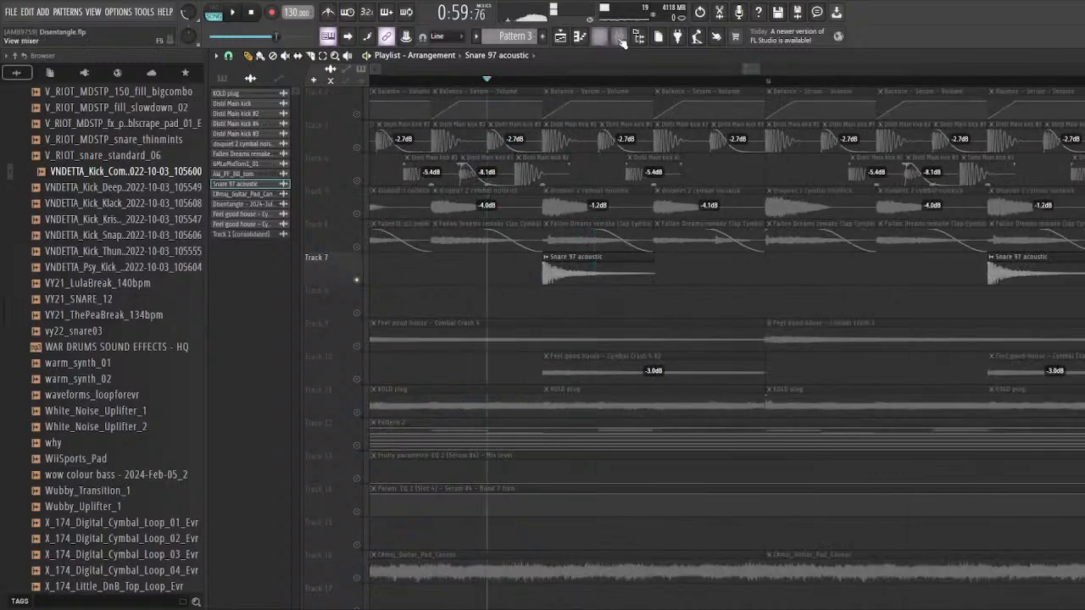
key("space")
left_click(619, 36)
key("space")
key("space")
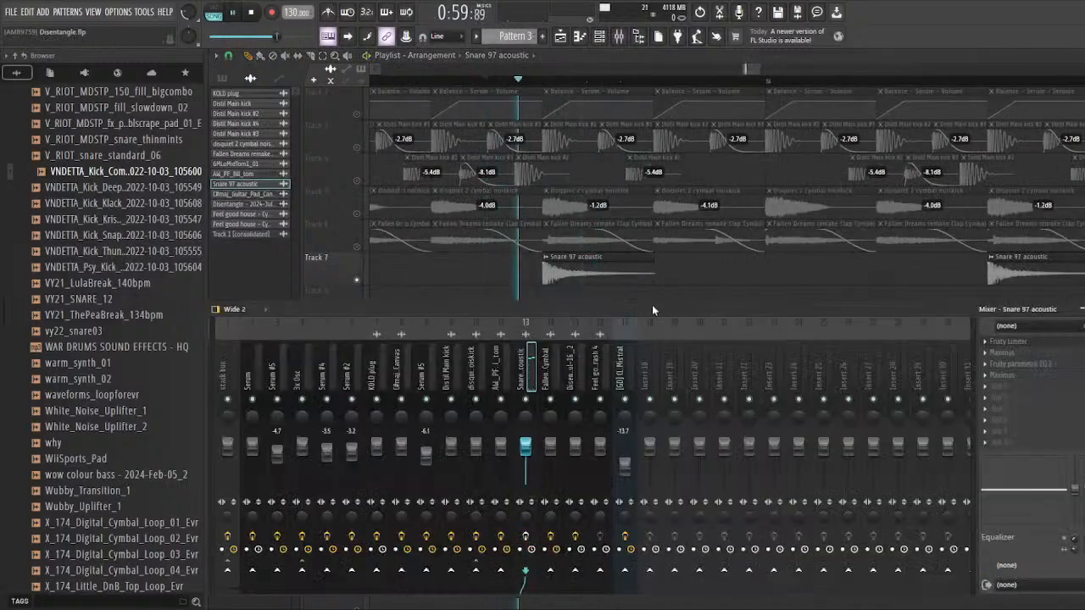
left_click_drag(652, 305, 590, 283)
key("space")
key("space")
key("space")
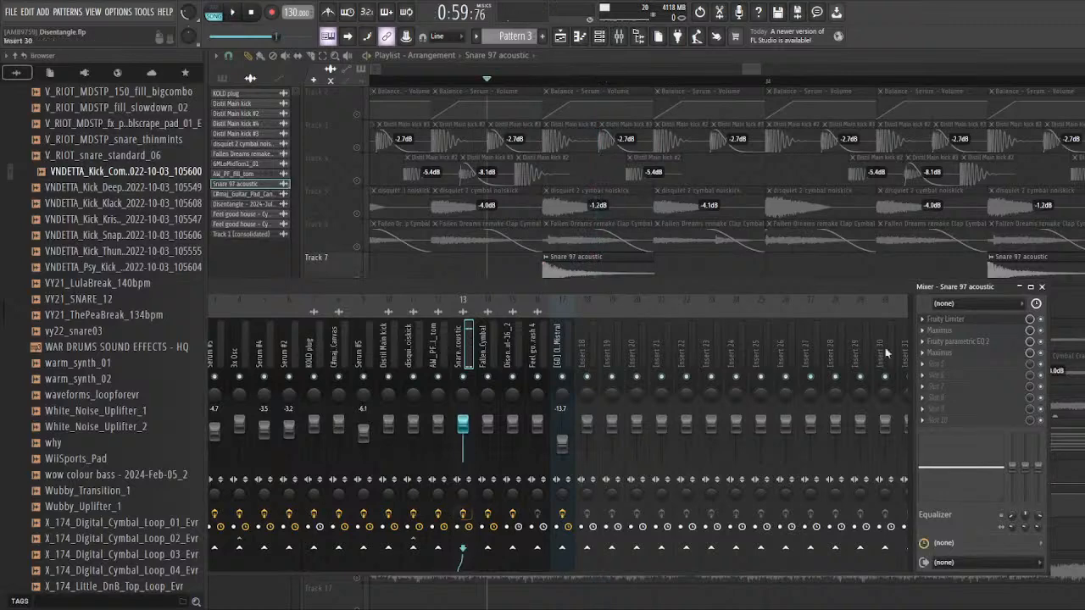
Step: Bypass the snare's two Maximus effects and Fruity parametric EQ 2, and audition it with only the Fruity Limiter open and active
left_click(976, 320)
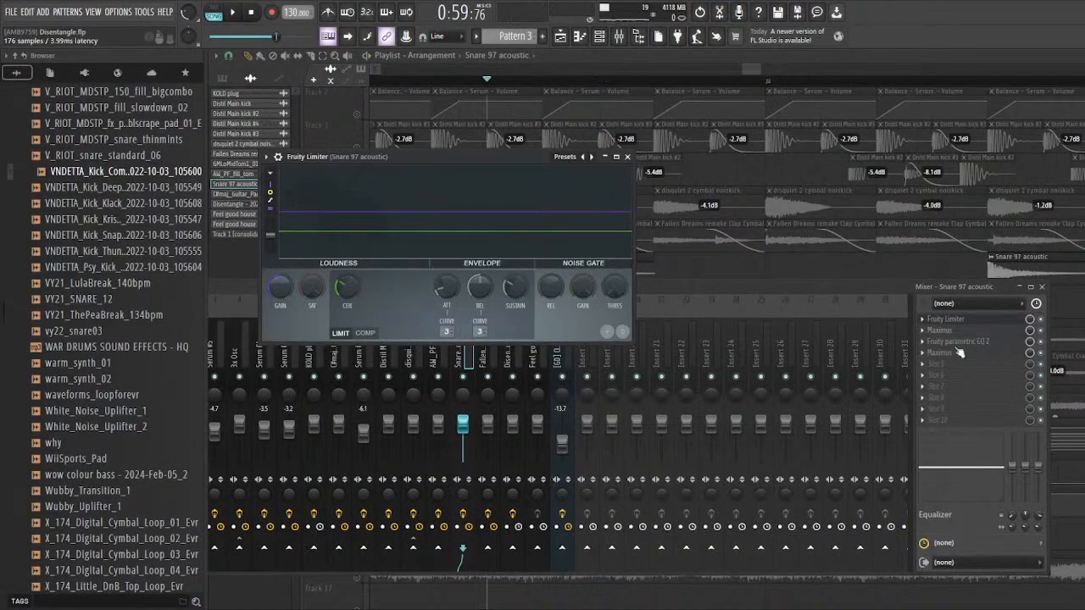
left_click(1049, 356)
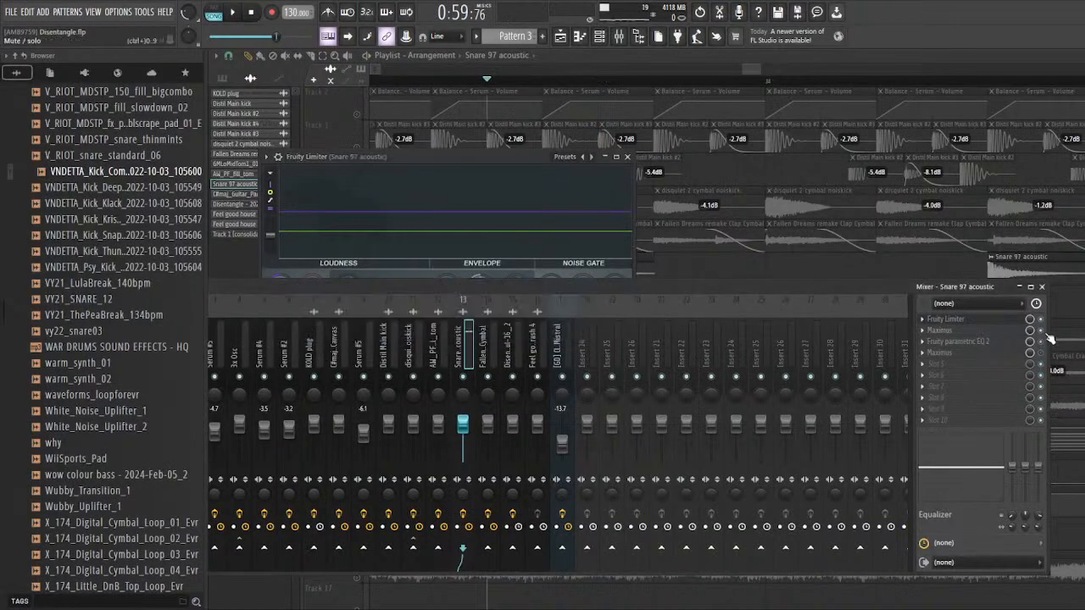
left_click(999, 322)
key("space")
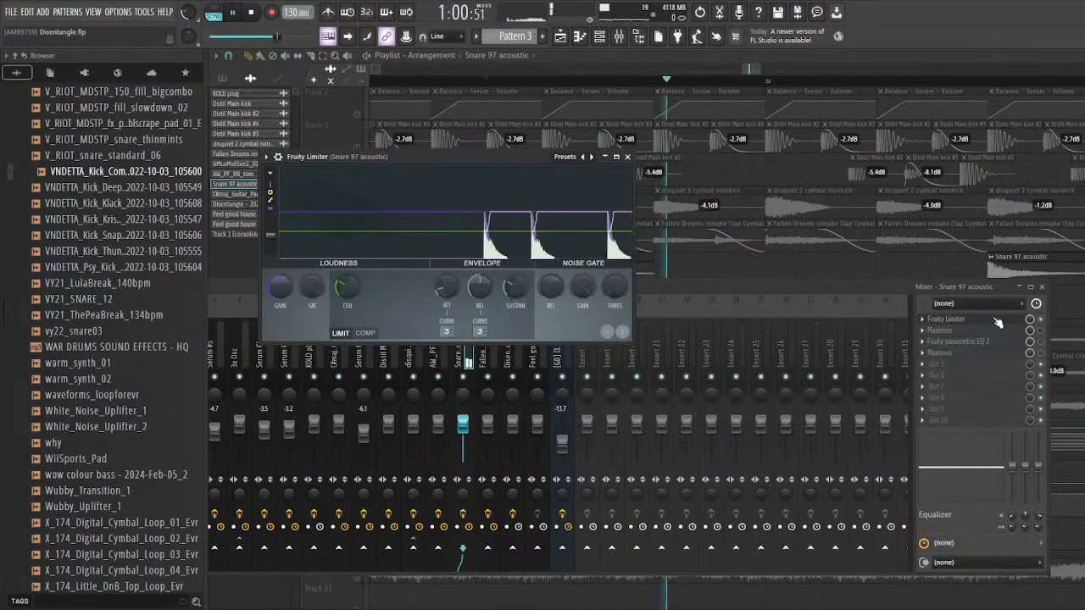
Step: Replay the snare with only its Fruity Limiter active, shifting the limiter window slightly for a clear view
key("space")
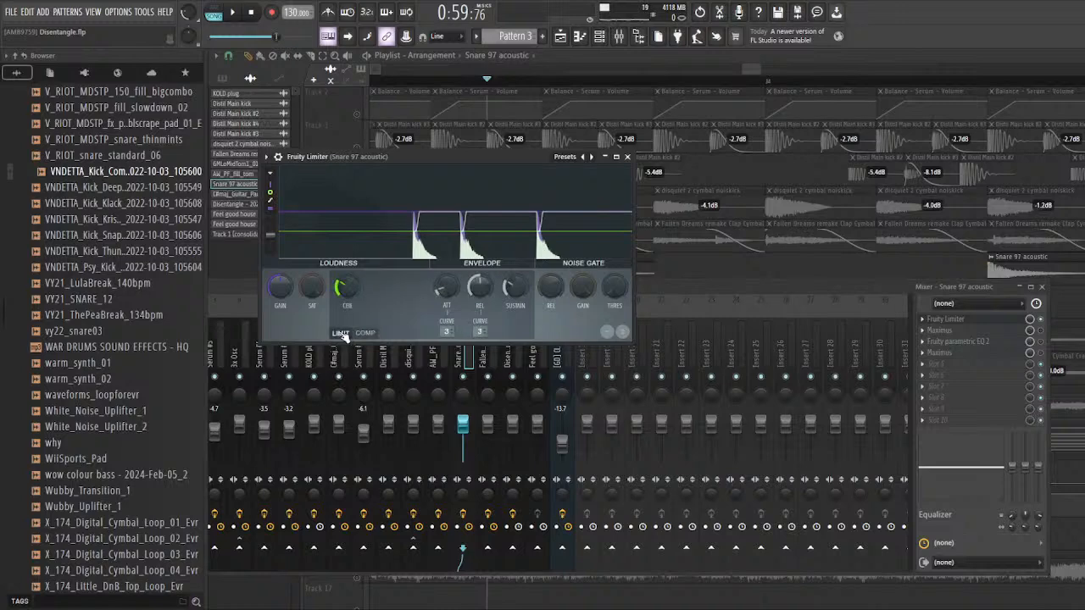
left_click_drag(459, 167, 419, 224)
key("space")
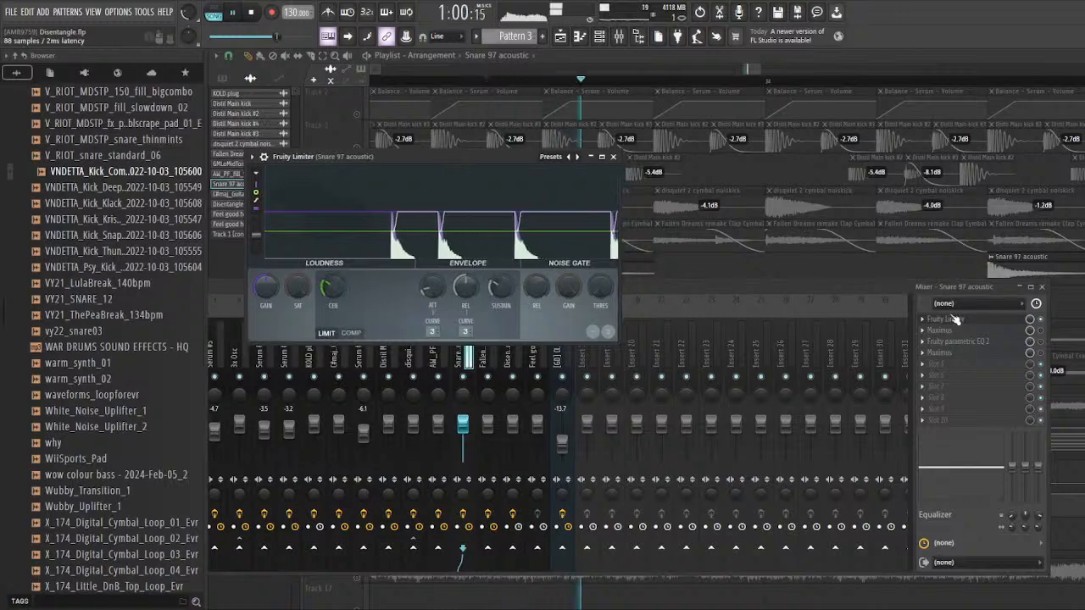
key("space")
Step: Re-enable the snare's first Maximus, open it and audition the snare through it
left_click(1040, 330)
left_click(1002, 331)
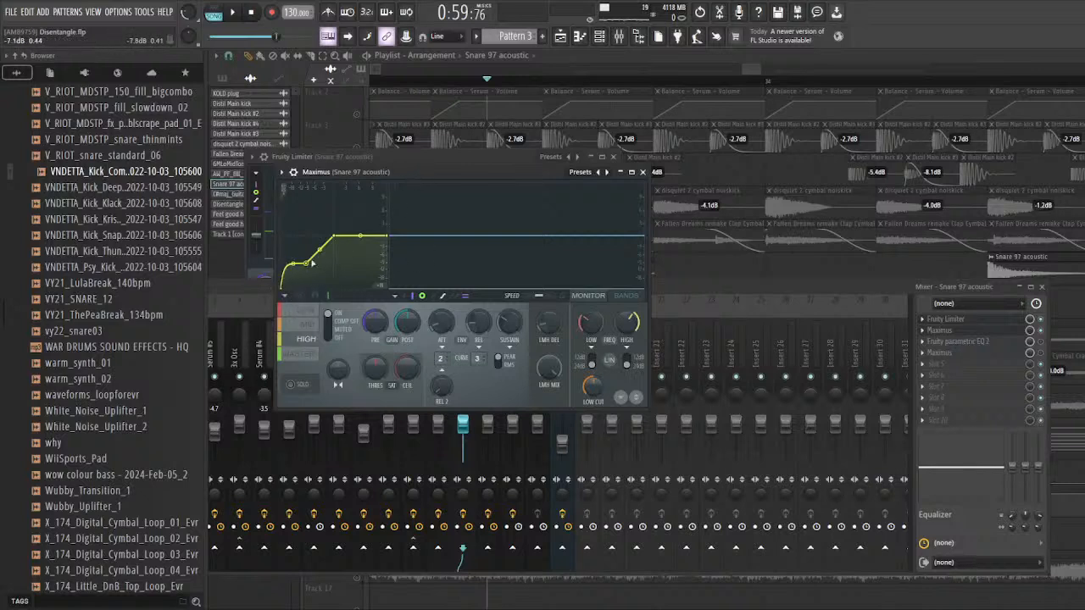
left_click_drag(370, 173, 355, 176)
key("space")
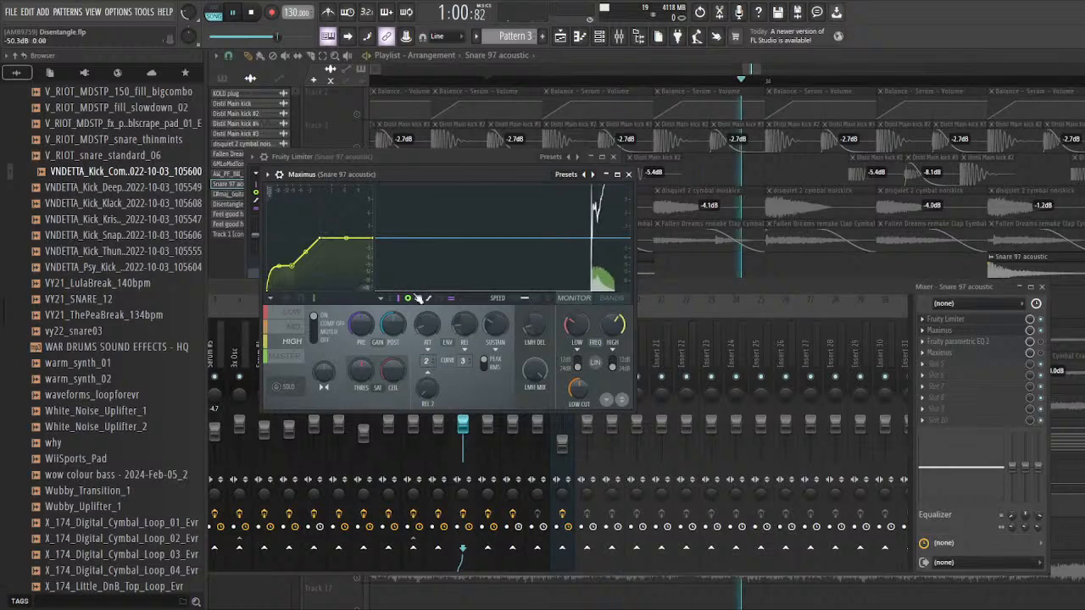
Step: Re-enable and open the snare's Fruity parametric EQ 2 and second Maximus, and audition the full effect chain
left_click(989, 344)
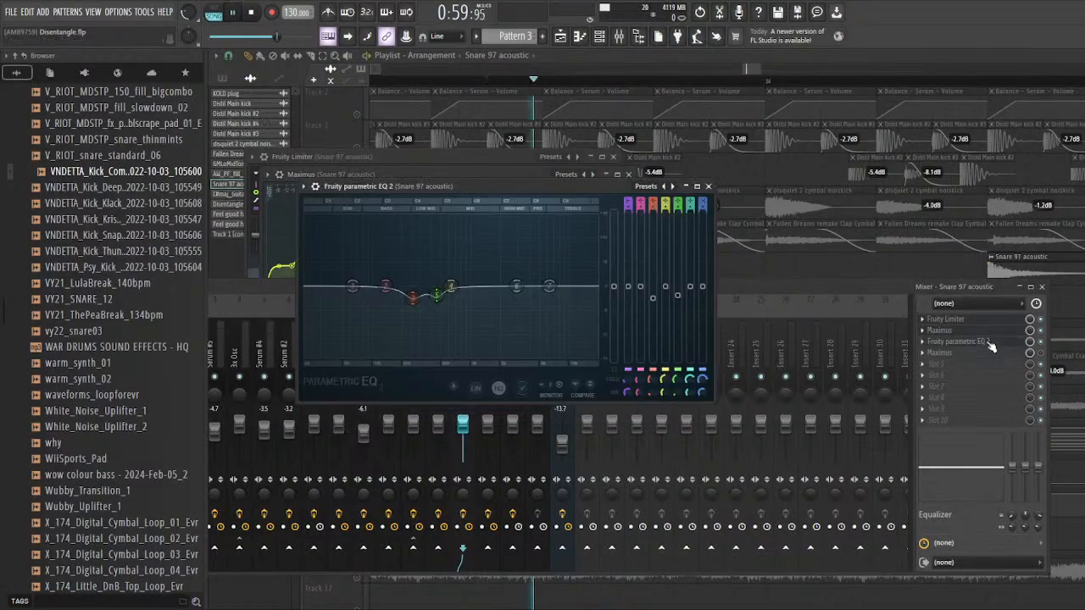
key("q")
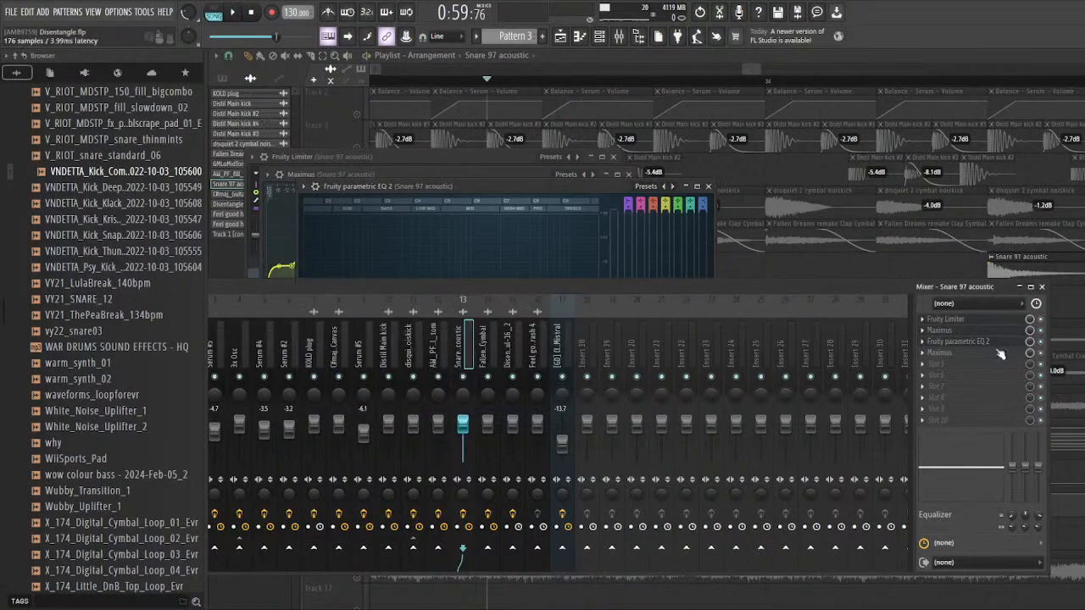
left_click(1000, 353)
left_click_drag(470, 207, 482, 194)
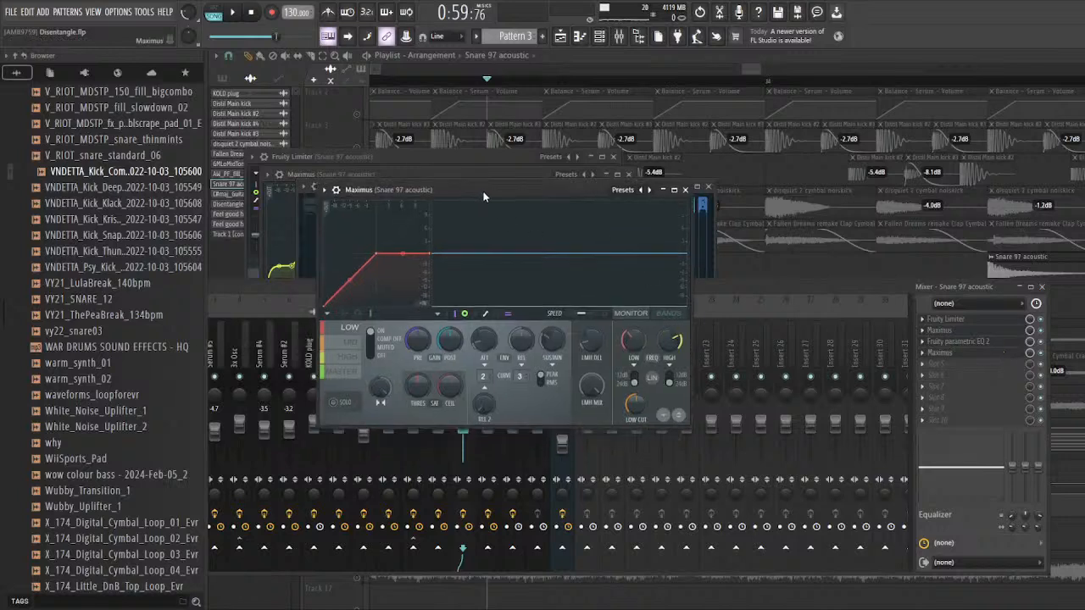
key("space")
key("space")
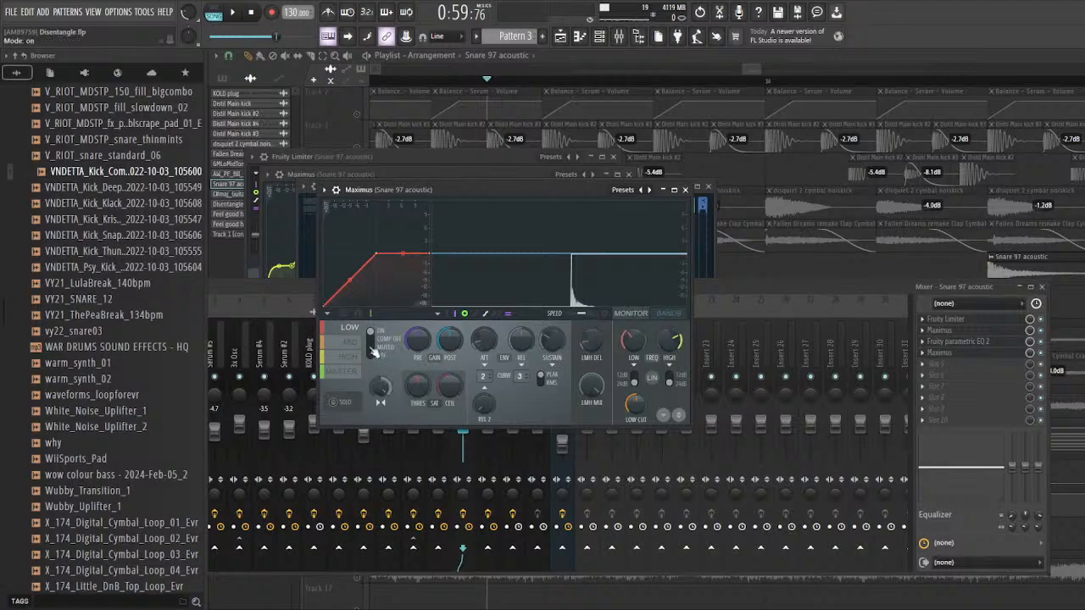
Step: Clear the mixer away, activate tracks 3 to 7 as the only audible tracks, and play the combined drums from bar 33
left_click_drag(744, 273, 763, 303)
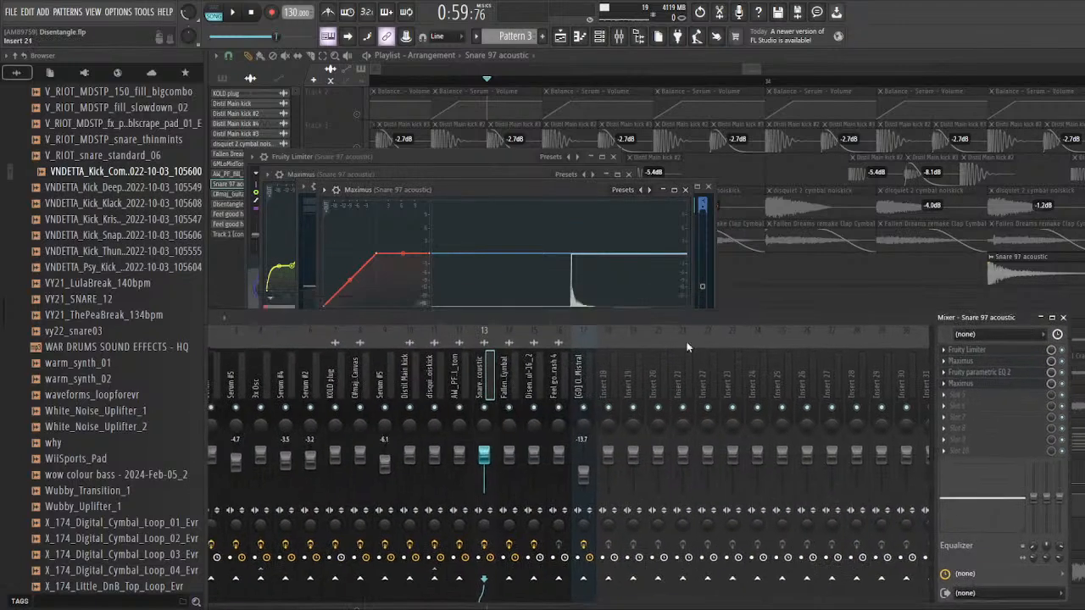
left_click(773, 290)
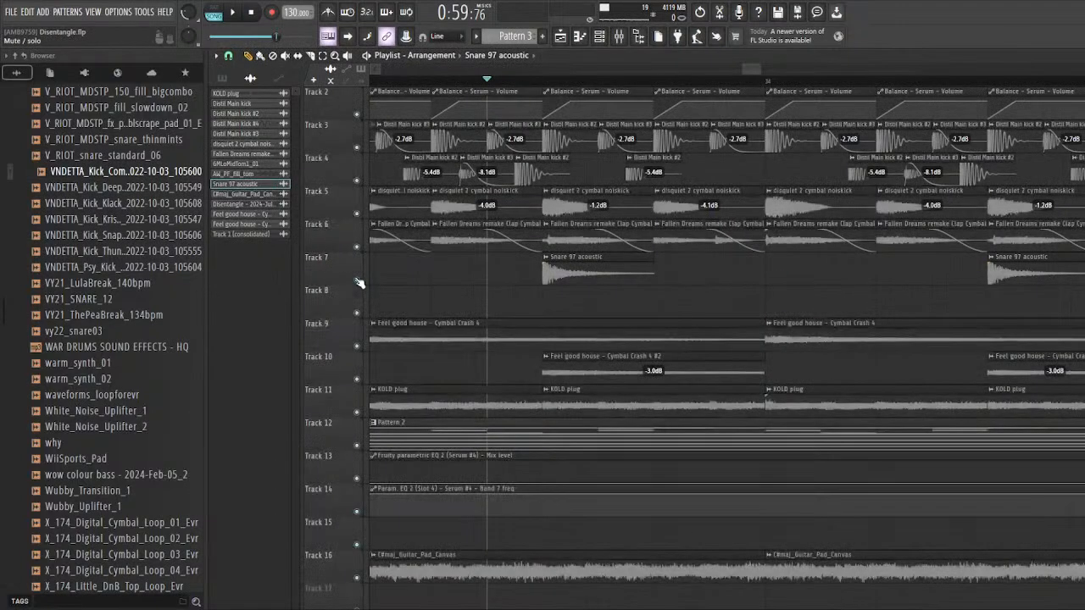
left_click_drag(367, 143, 367, 273)
right_click(357, 280)
scroll(715, 269, "down", 6)
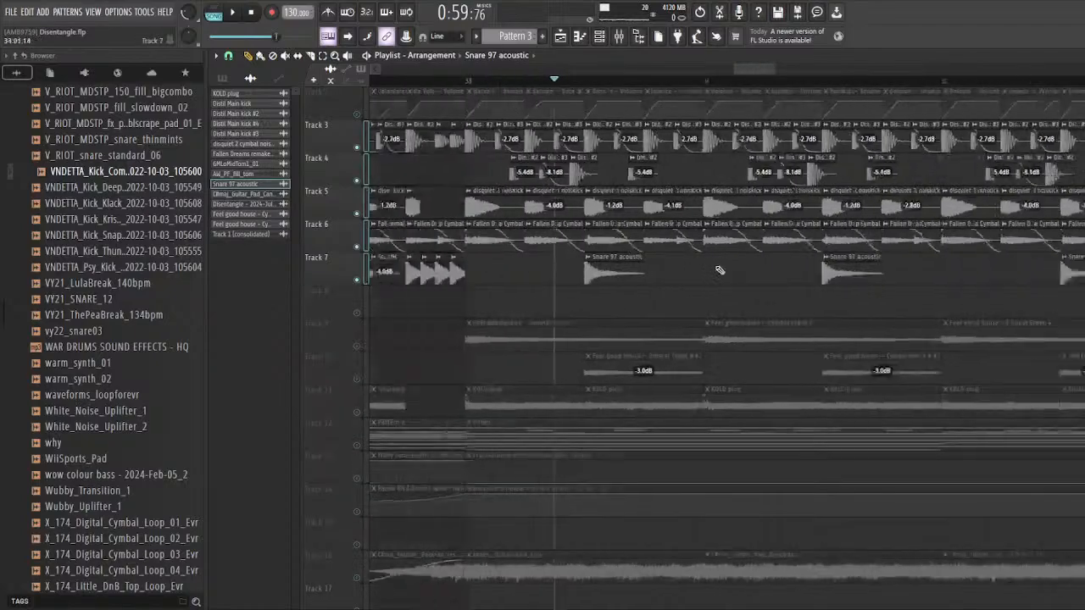
key("space")
scroll(695, 310, "down", 6)
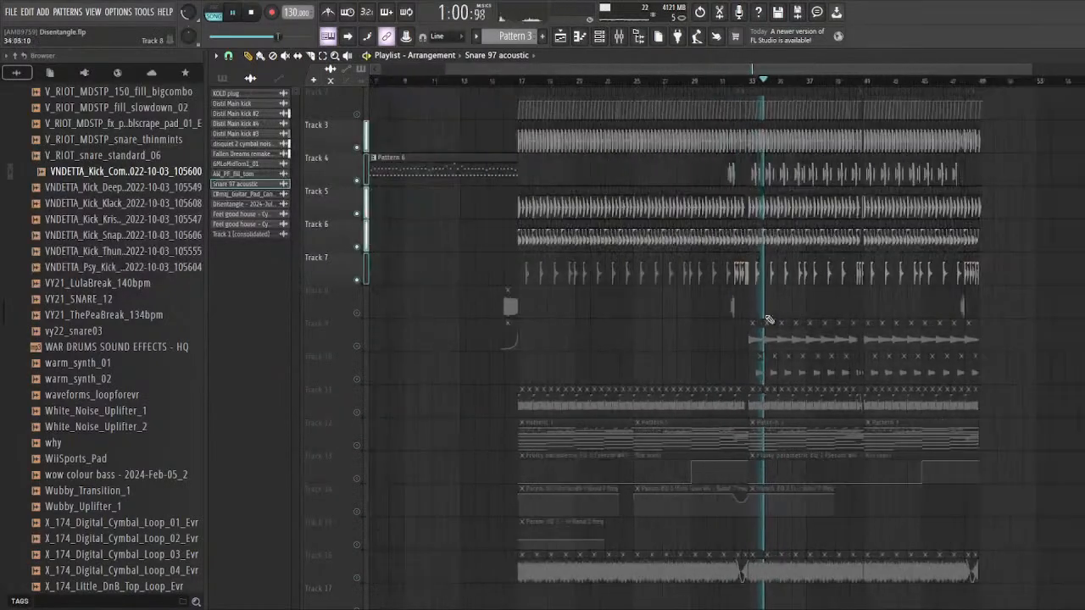
scroll(472, 269, "up", 8)
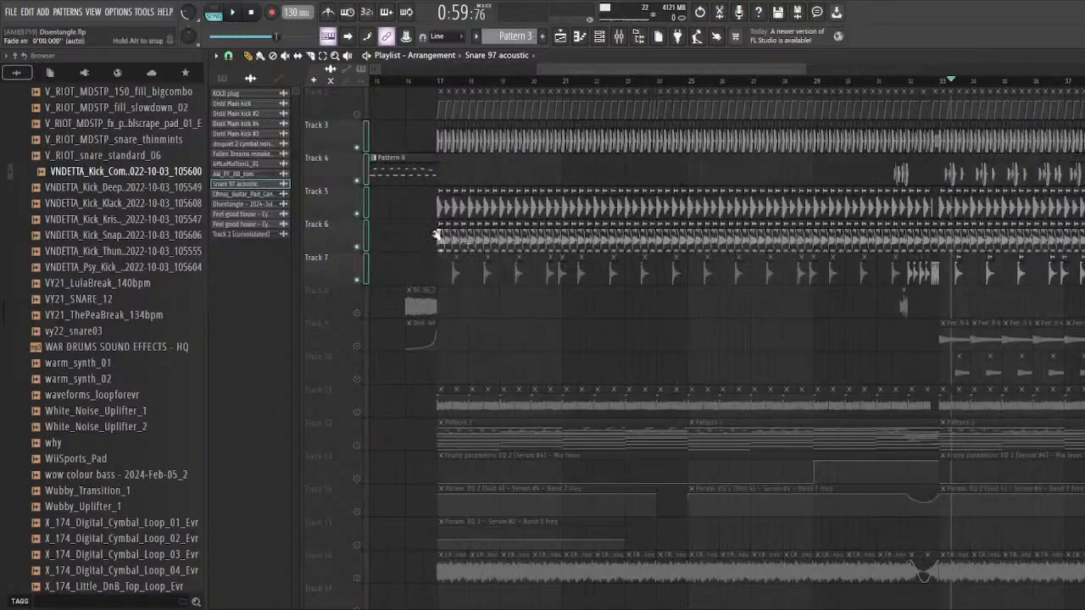
key("space")
Step: Move the playback position to bar 17 and leave only track 2 and tracks 12 to 15 unmuted
scroll(482, 191, "up", 1)
scroll(485, 203, "up", 4)
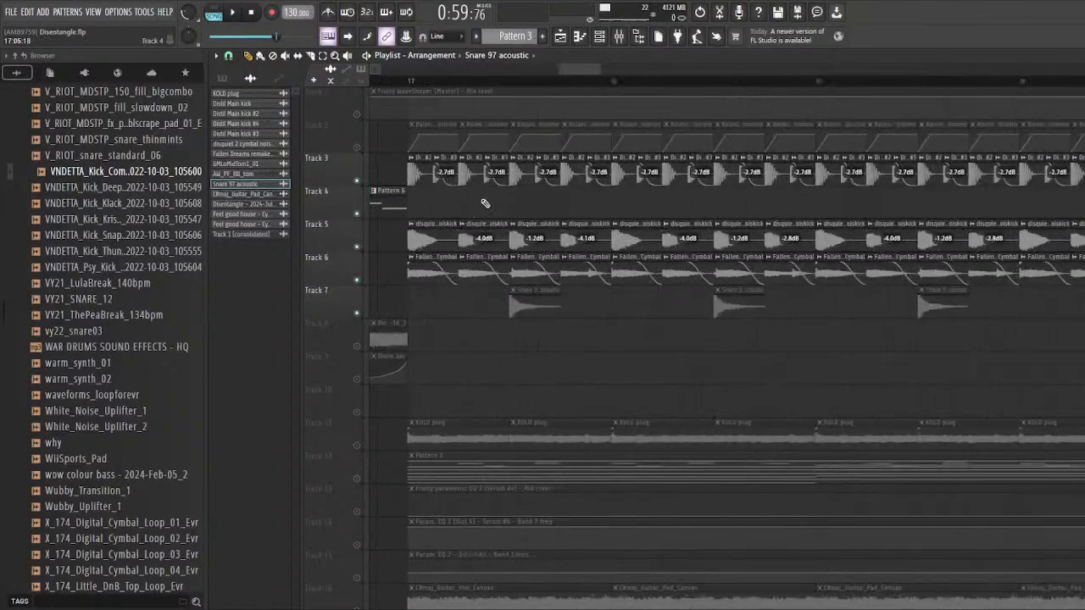
scroll(508, 187, "up", 3)
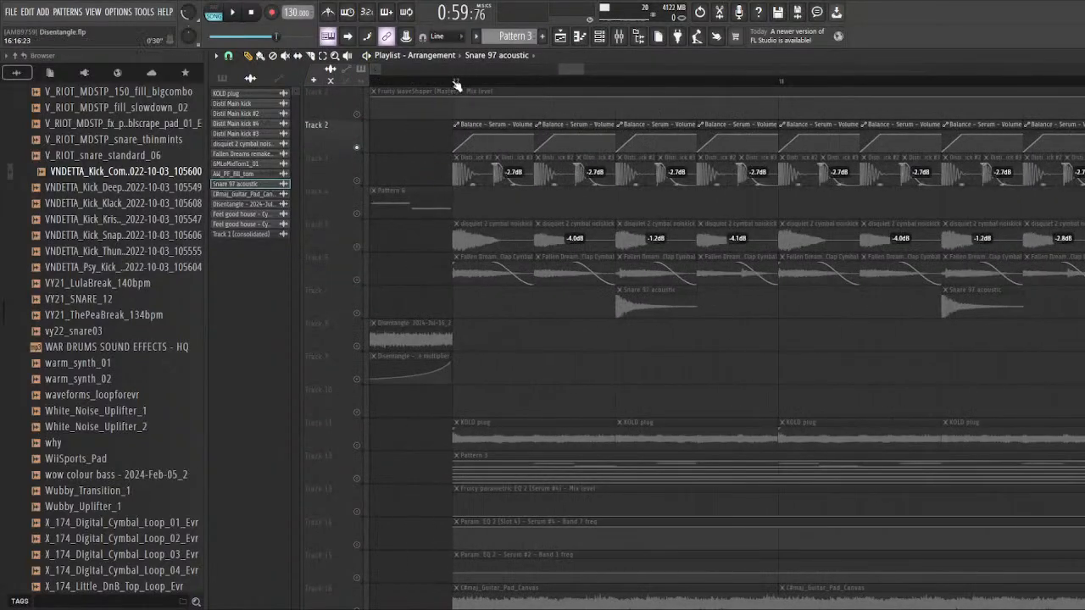
left_click(454, 80)
scroll(373, 322, "down", 3)
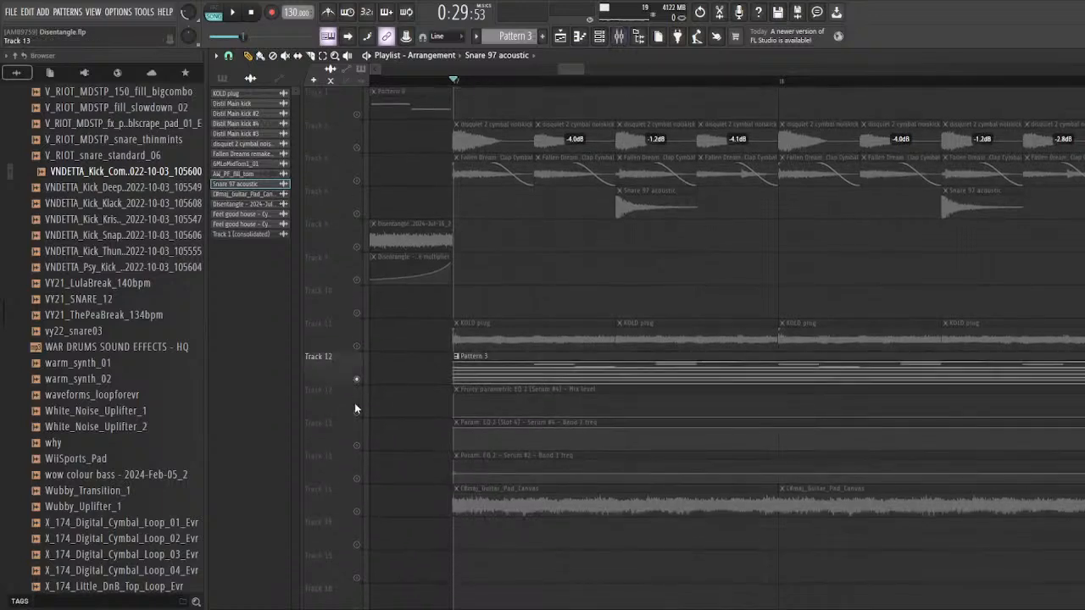
left_click_drag(357, 446, 357, 477)
scroll(411, 340, "up", 3)
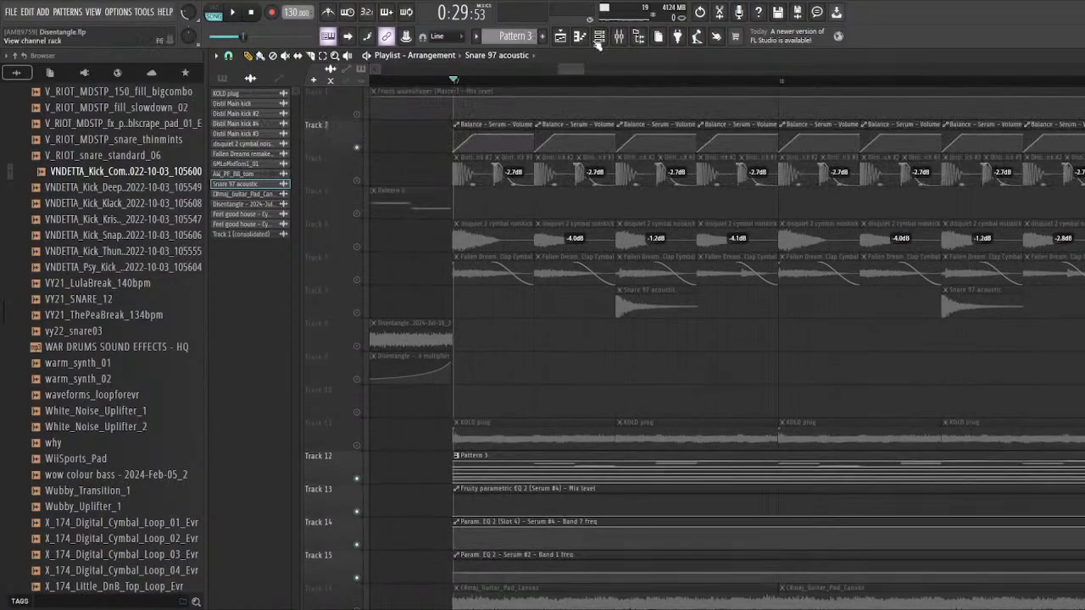
left_click(618, 37)
left_click_drag(368, 321, 468, 299)
left_click_drag(413, 135, 536, 127)
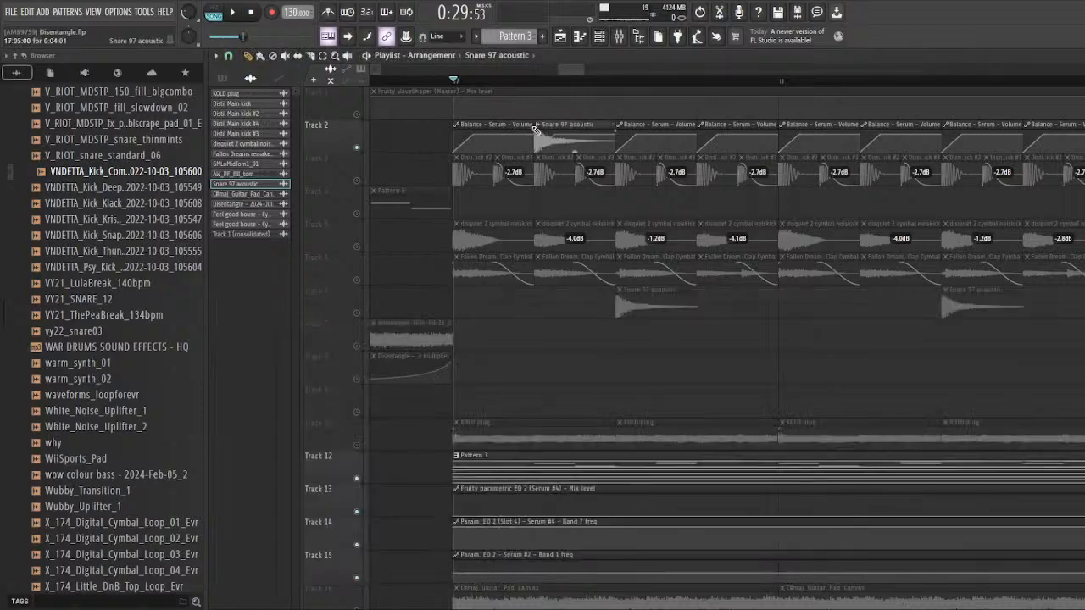
left_click(550, 118)
scroll(536, 133, "up", 2)
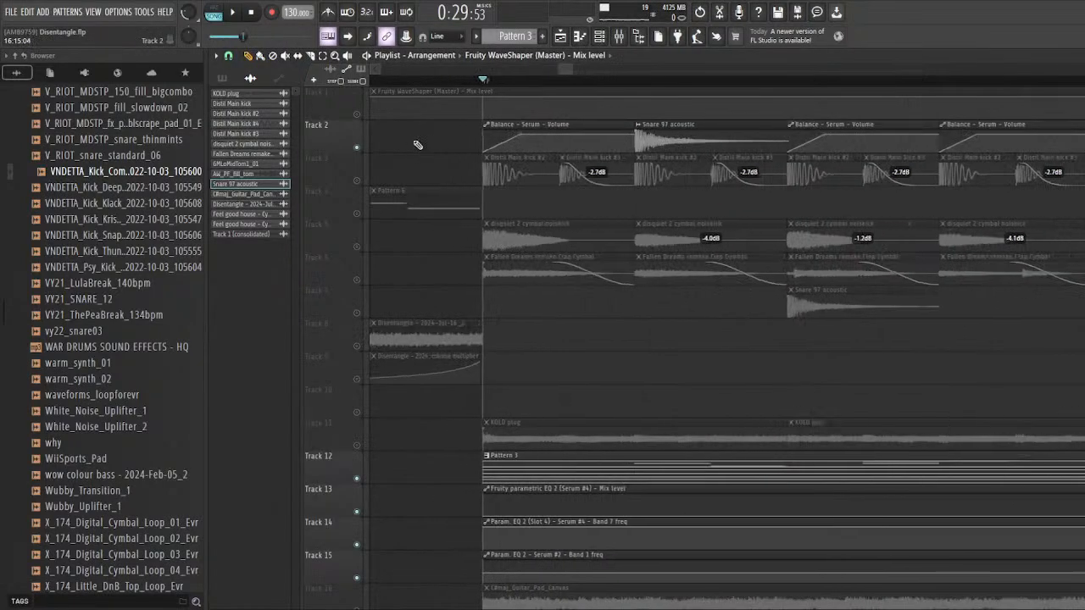
right_click(663, 120)
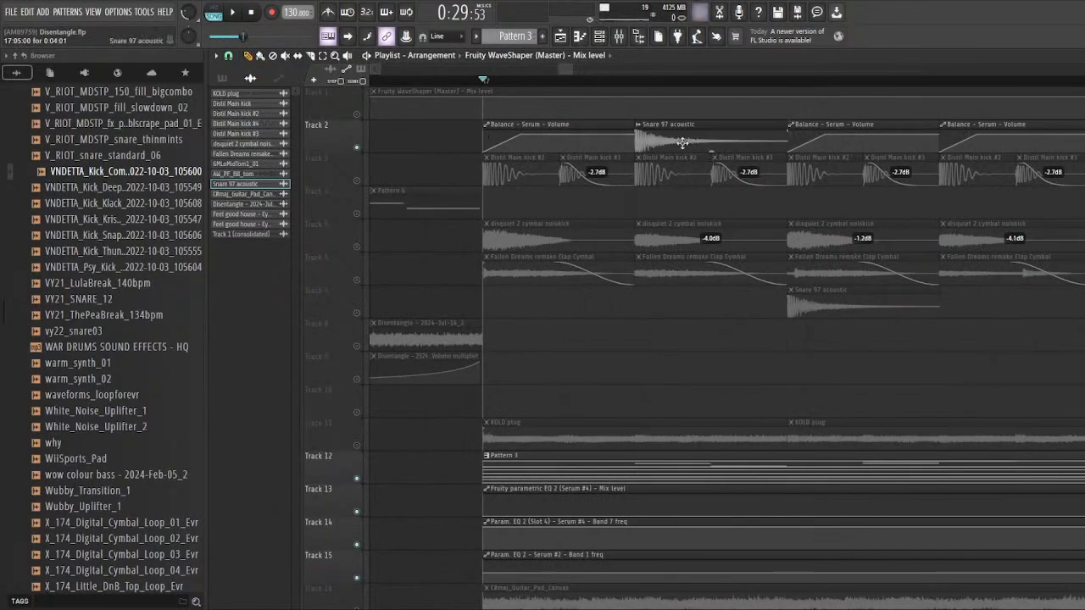
scroll(500, 139, "down", 2)
Step: Highlight the first two Balance - Serum - Volume clips on track 2 and open the Serum mixer track's Fruity Balance
left_click_drag(466, 136, 594, 140)
scroll(585, 131, "down", 2)
left_click(620, 36)
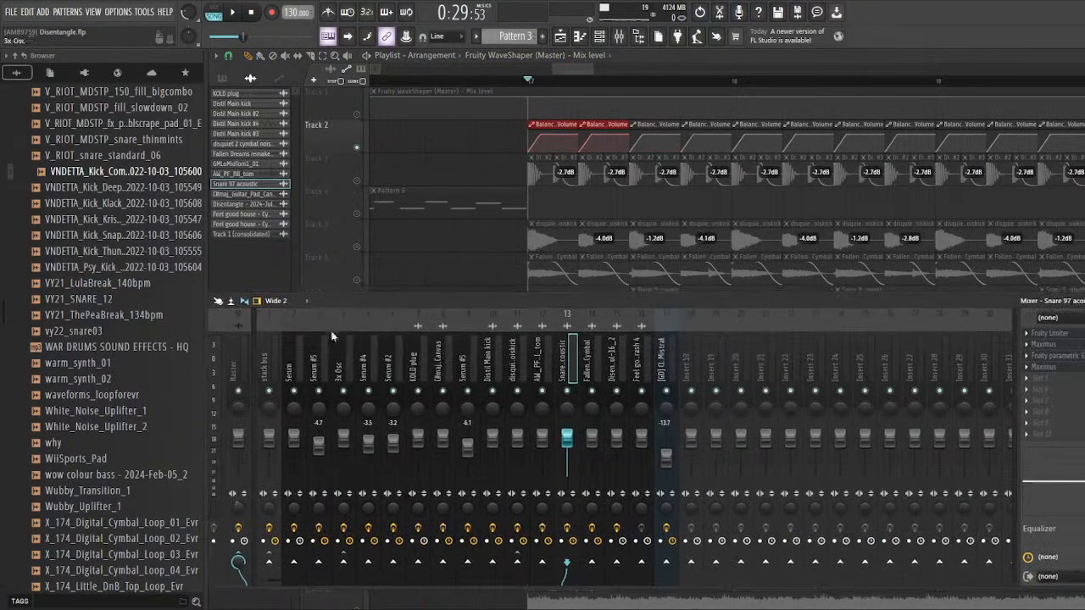
left_click(301, 366)
left_click(321, 367)
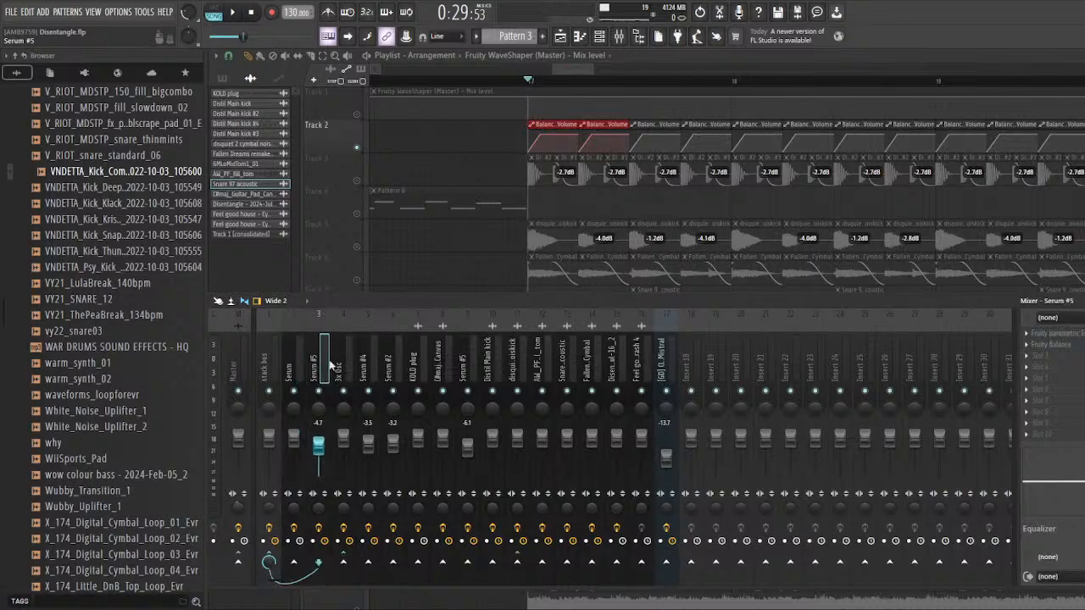
left_click(335, 363)
left_click_drag(292, 369, 272, 378)
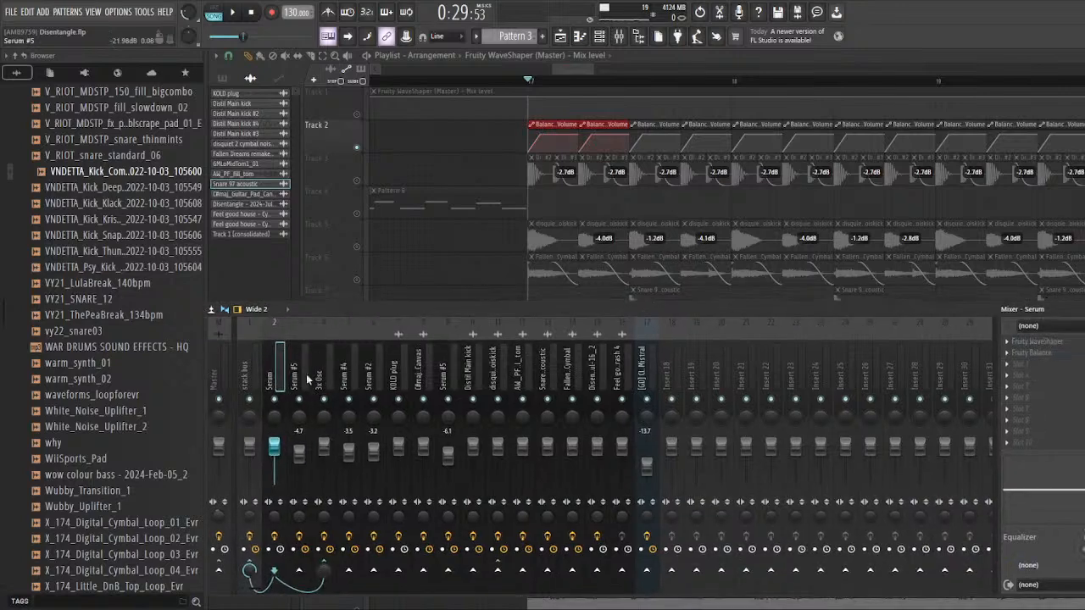
left_click(1057, 353)
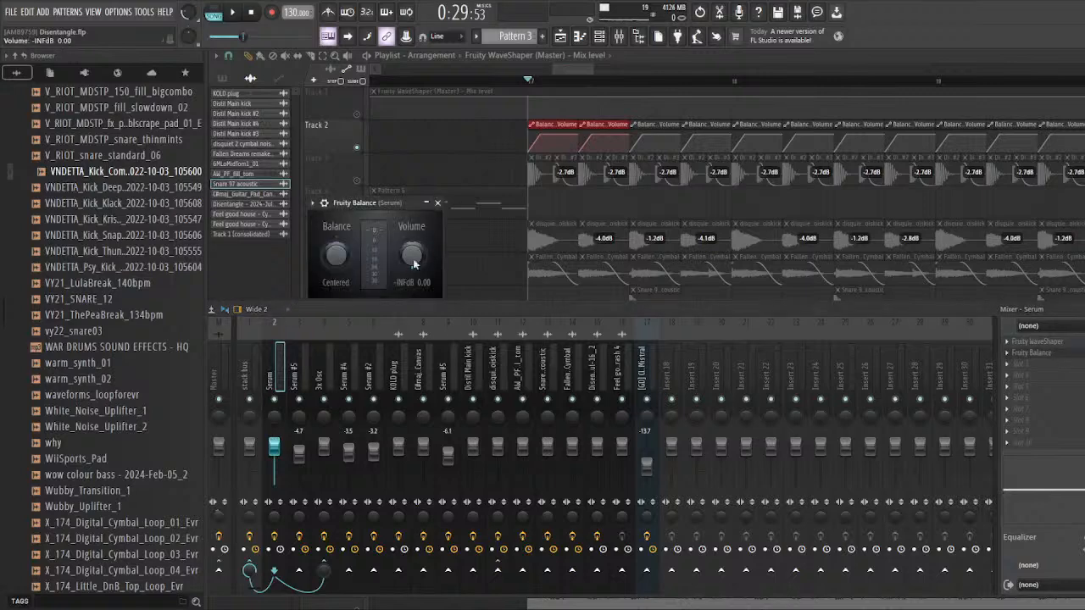
Step: Open Fruity Balance on the Serum #5 mixer track beside Serum, save the project, and return to the playlist
left_click(300, 373)
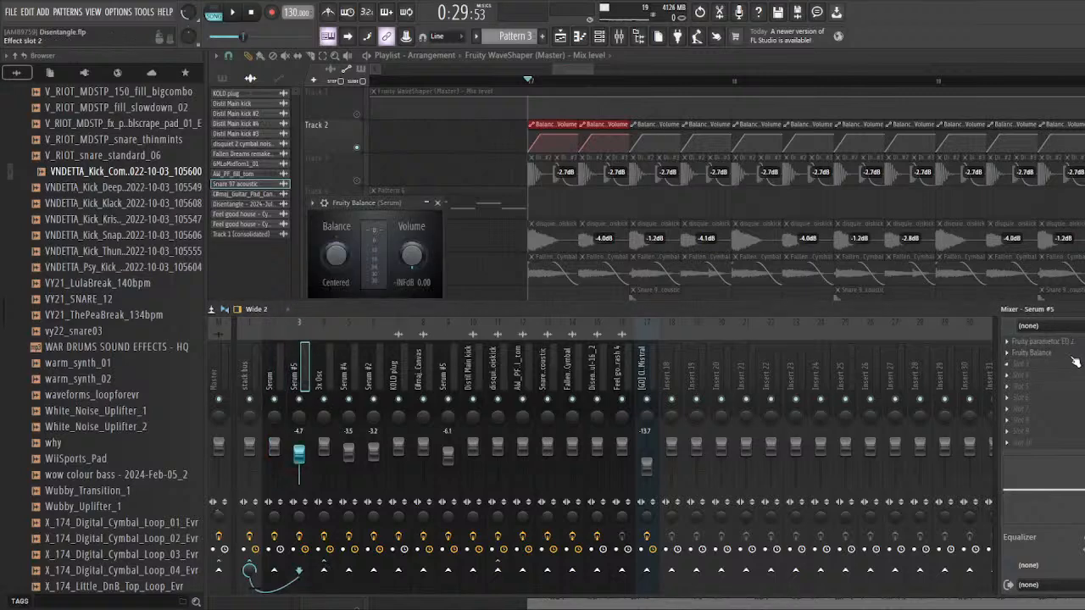
left_click(1073, 357)
key("ctrl+s")
left_click(496, 271)
scroll(510, 251, "up", 2)
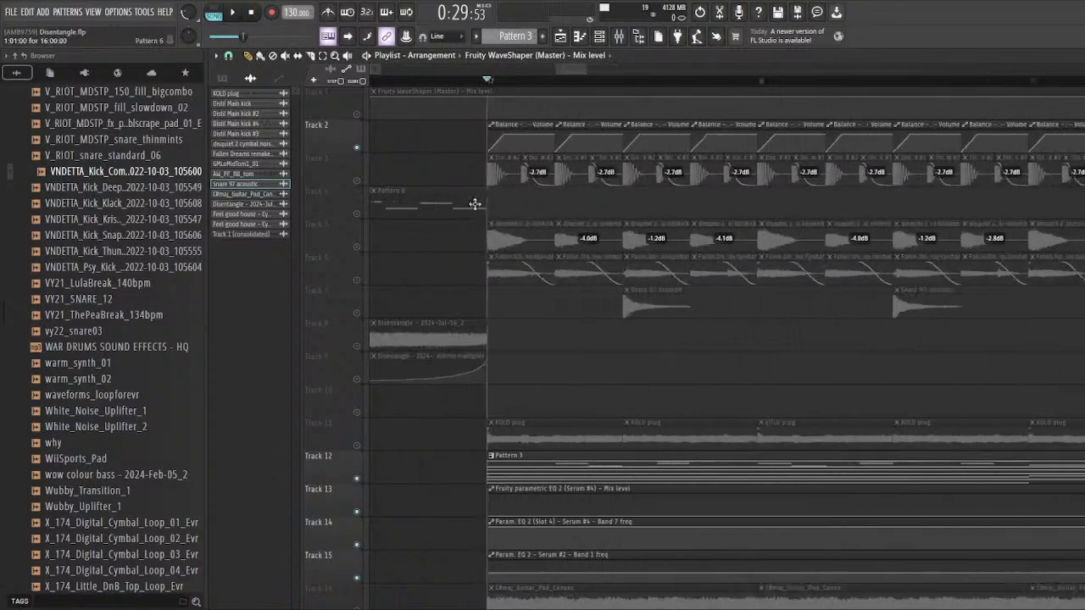
Step: Examine the stack bus Fruity Limiter's compressor and sidechain settings, and select the Serum #5 track on insert 9
left_click(619, 36)
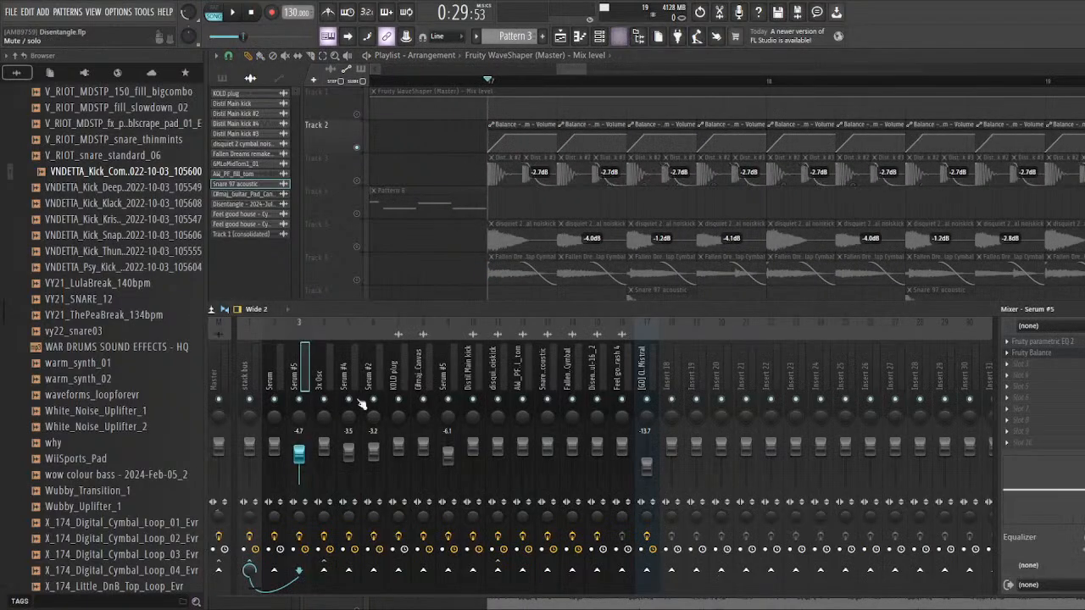
left_click(248, 370)
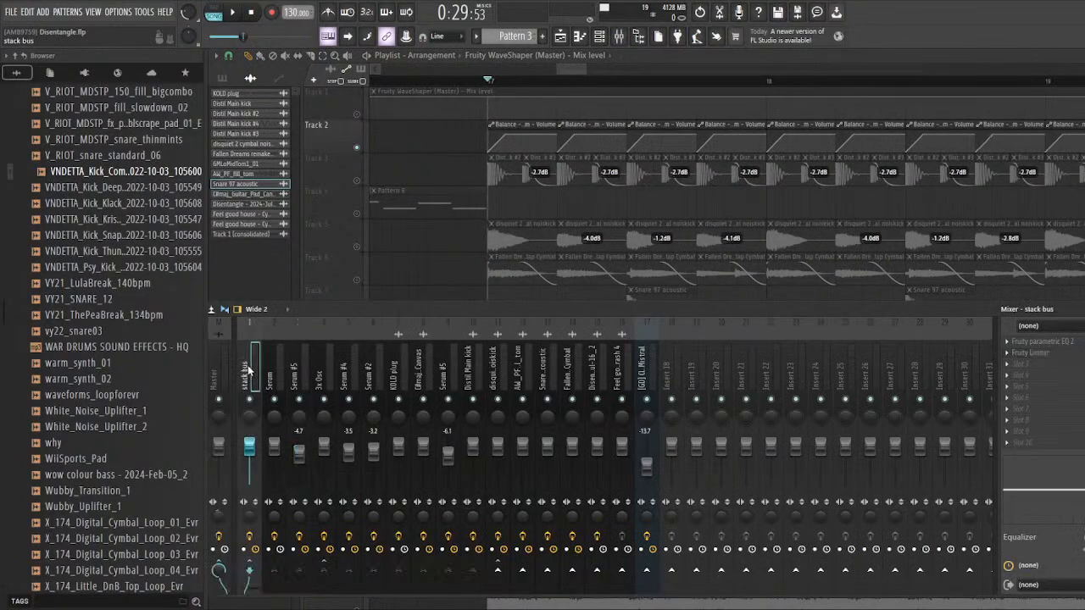
left_click(1049, 353)
left_click_drag(509, 195, 364, 207)
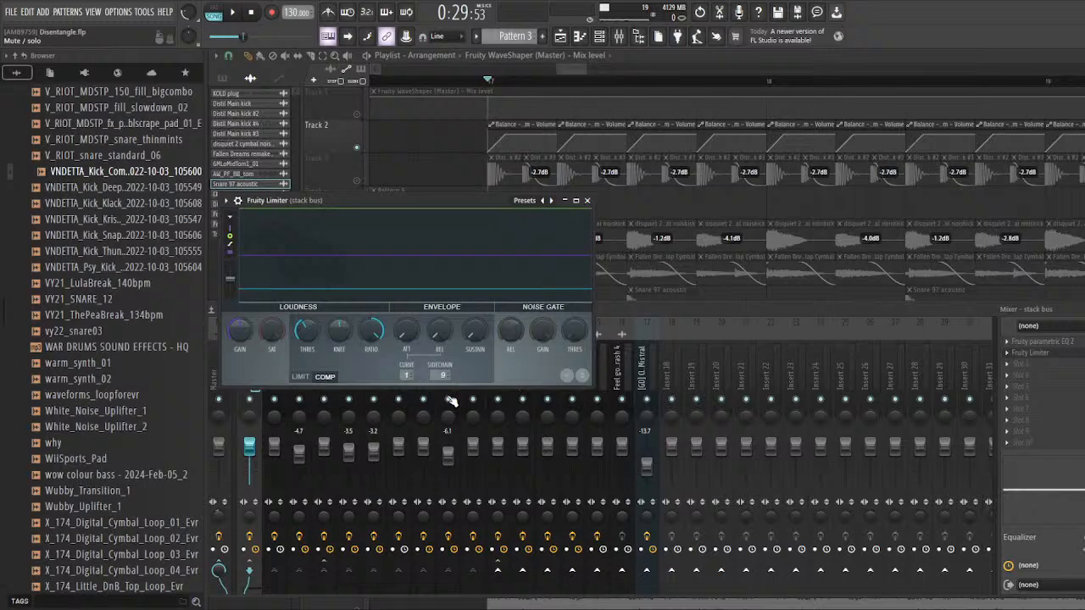
left_click_drag(404, 200, 452, 203)
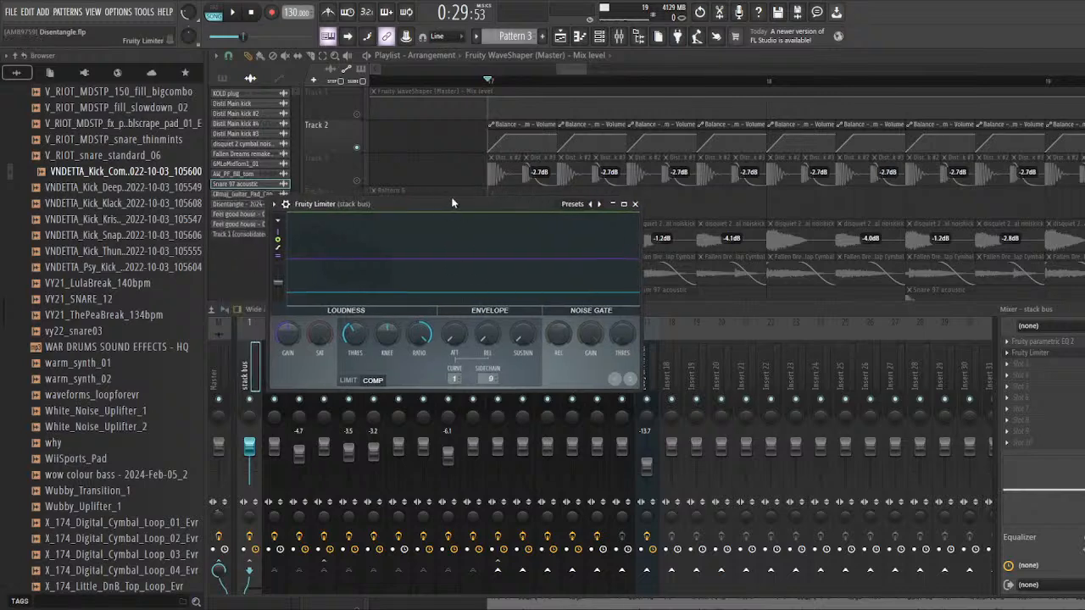
left_click(706, 309)
left_click(445, 368)
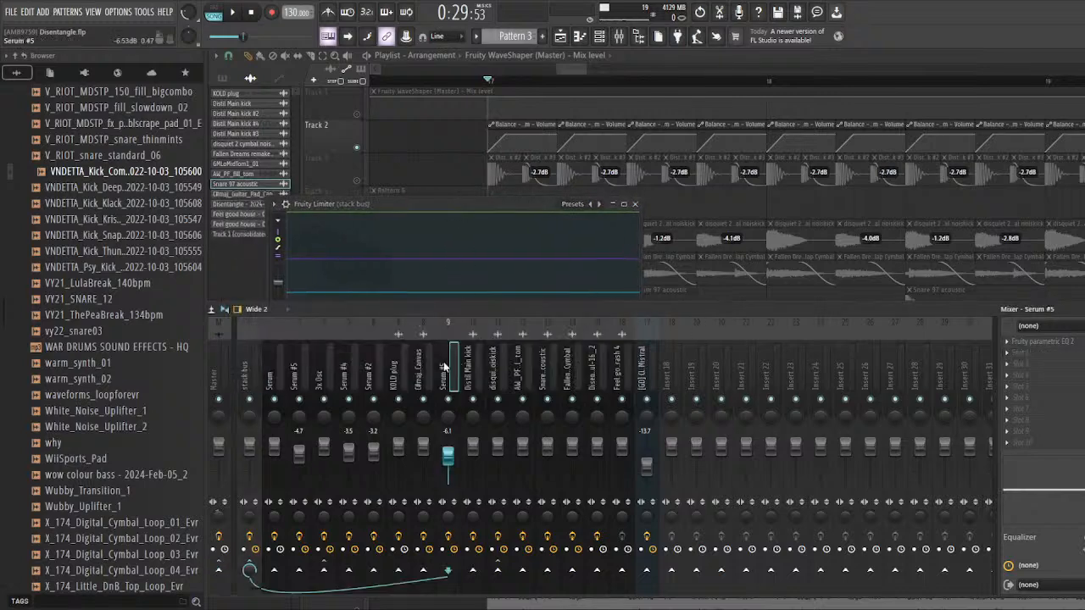
Step: Solo track 3 in the playlist and audition the main kick from bar 17
right_click(691, 215)
scroll(401, 183, "up", 2)
right_click(358, 181)
key("space")
key("space")
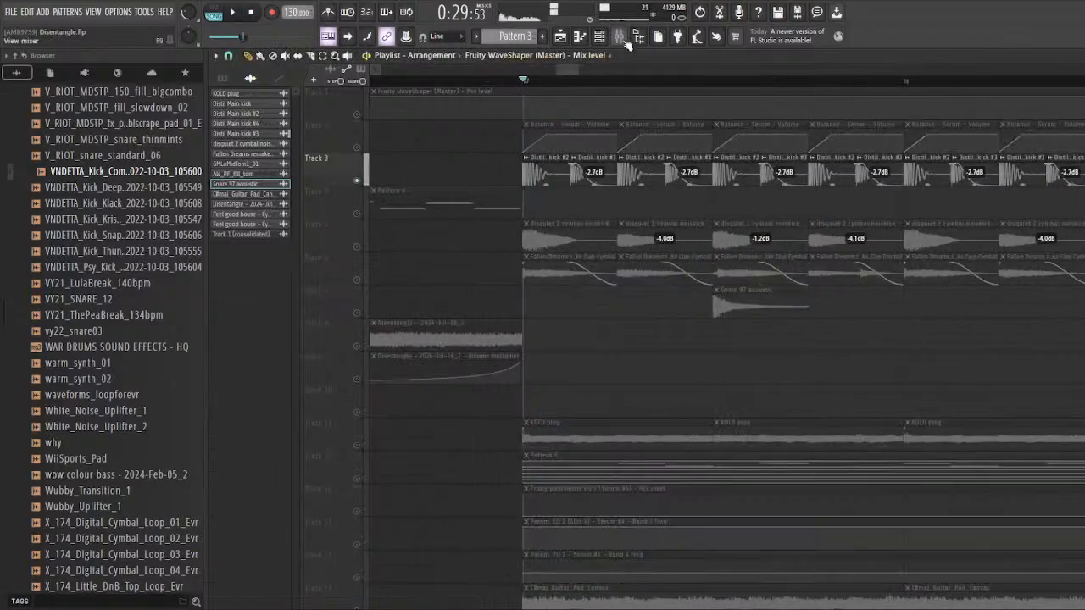
Step: Bring up the mixer, replay the kick, and select the Distil Main kick mixer track to examine its routing
left_click(619, 37)
key("space")
key("space")
left_click(491, 327)
left_click(481, 330)
left_click_drag(477, 307, 534, 299)
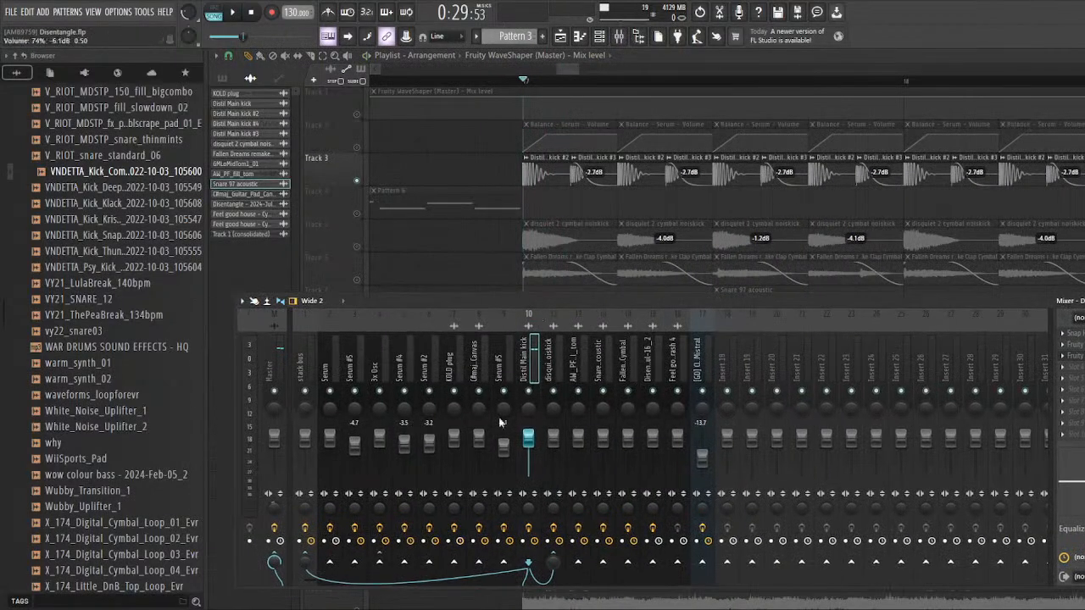
Step: Select the stack bus, reposition the mixer to expose its effect slots, and open its Fruity Limiter
left_click(311, 342)
left_click_drag(415, 298, 312, 300)
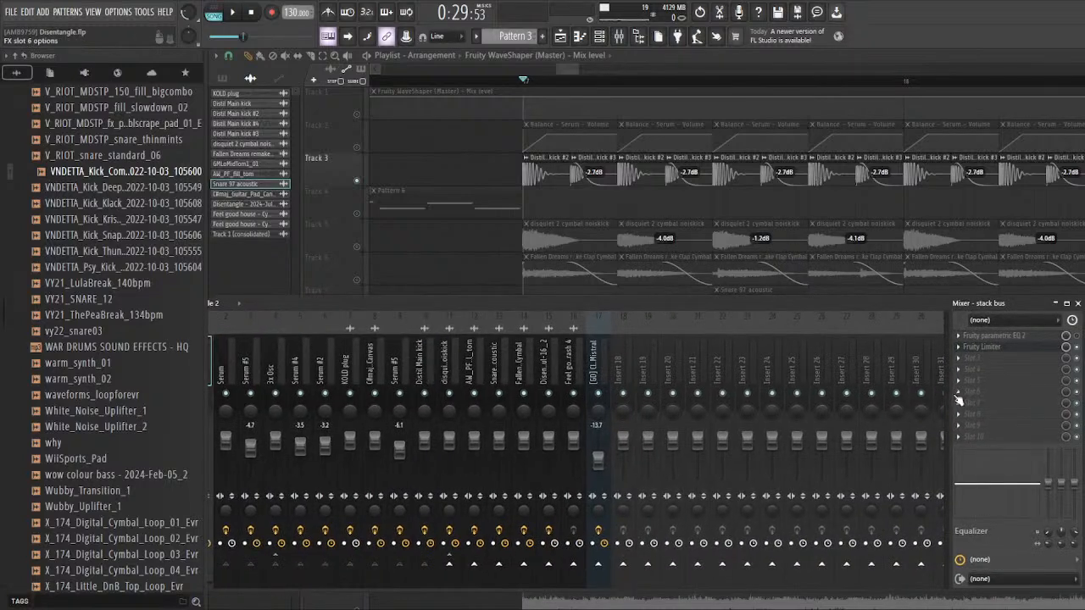
left_click(1013, 348)
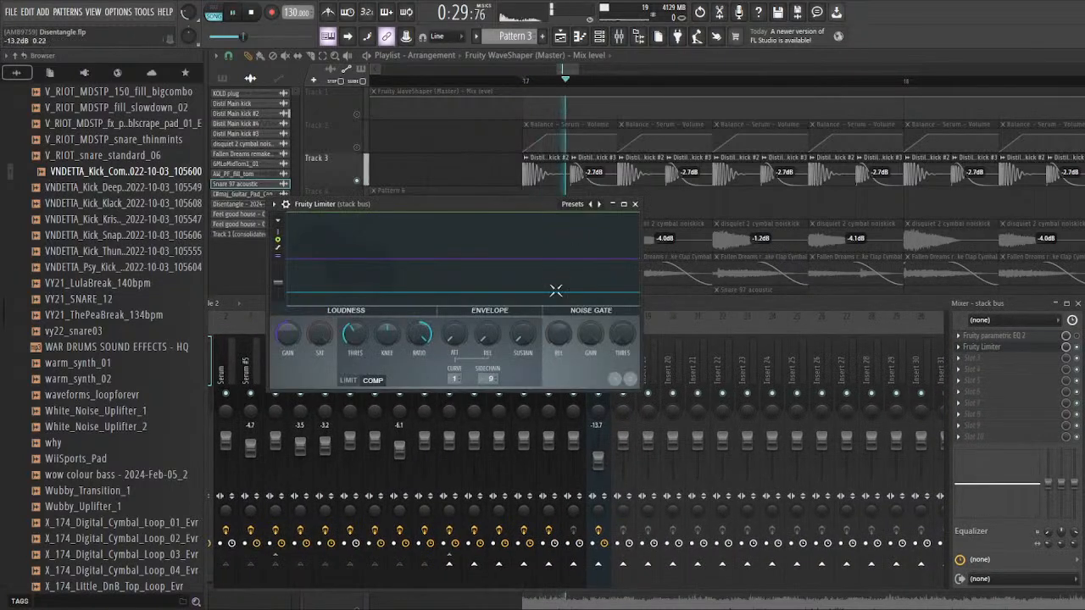
Step: Close the stack bus Fruity Limiter, replay the kick with the mixer in view, and select the stack bus
left_click(623, 38)
left_click(631, 39)
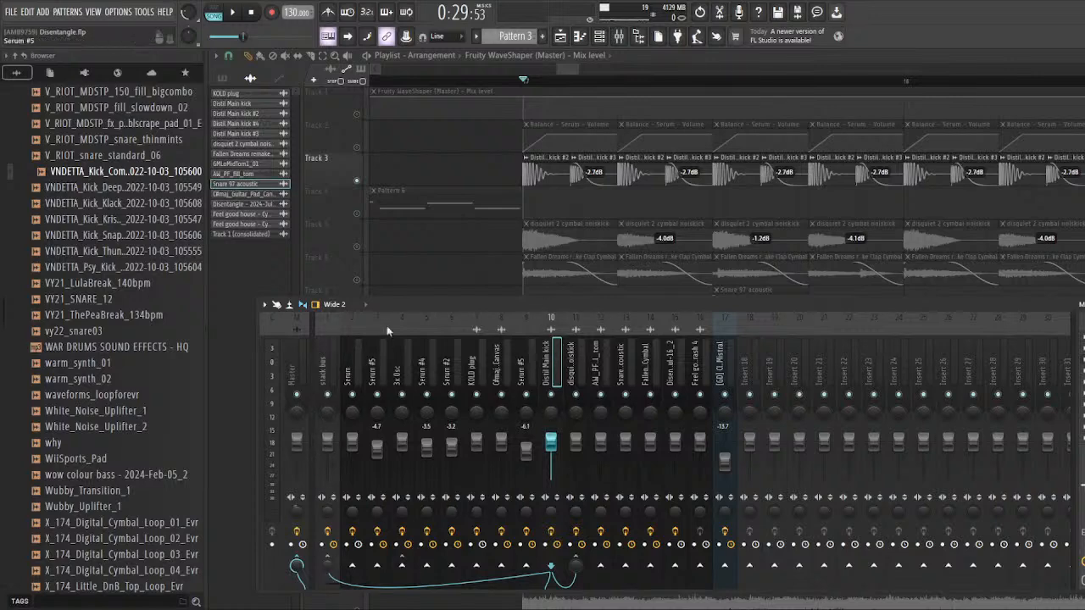
left_click_drag(418, 302, 403, 308)
key("space")
key("space")
left_click(309, 374)
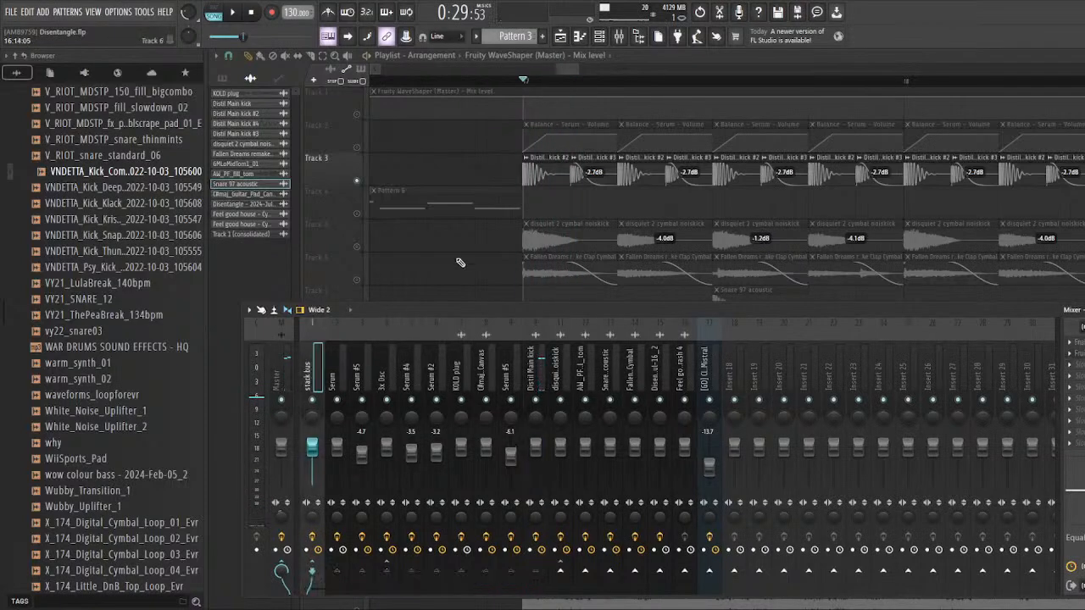
Step: Unmute the Pattern 3 synth track and its three EQ automation tracks, tracks 12 to 15, and play them with the mixer meters shown
key("F9")
scroll(416, 230, "down", 5)
left_click(356, 313)
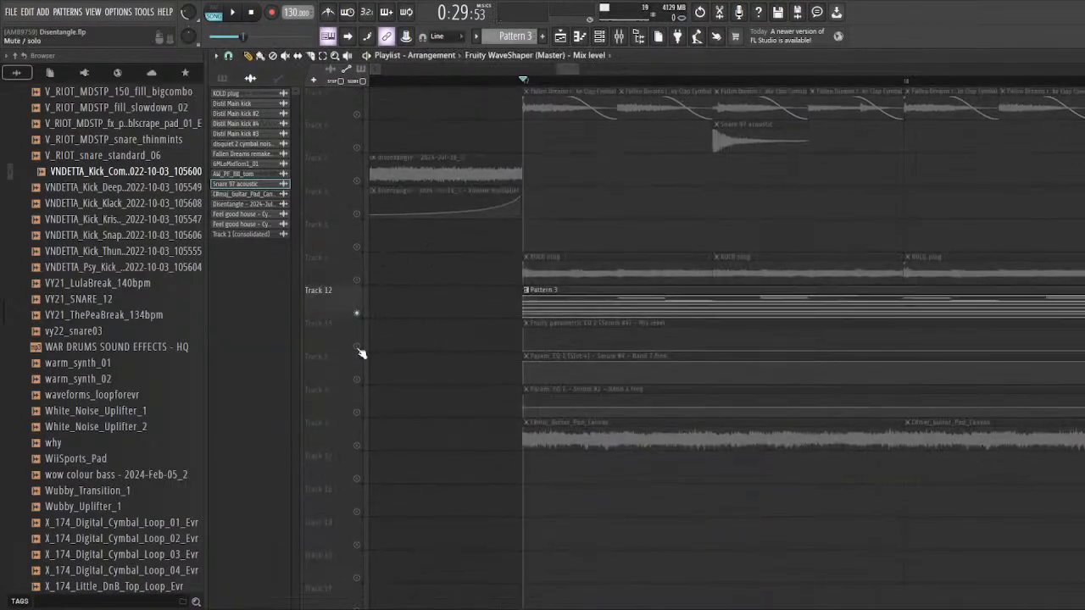
left_click(356, 346)
left_click(356, 379)
left_click(356, 412)
left_click(620, 36)
key("space")
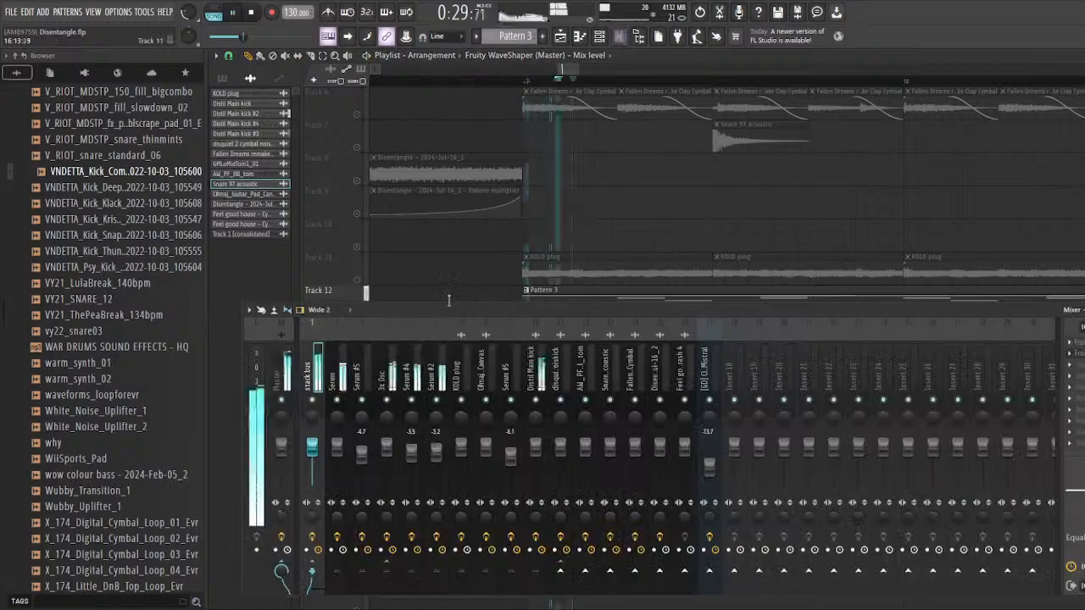
Step: Unmute the KOLD plug on track 11 and audition it with the synths and kick while watching the mixer meters
key("space")
left_click(357, 280)
key("space")
key("space")
left_click(626, 36)
key("space")
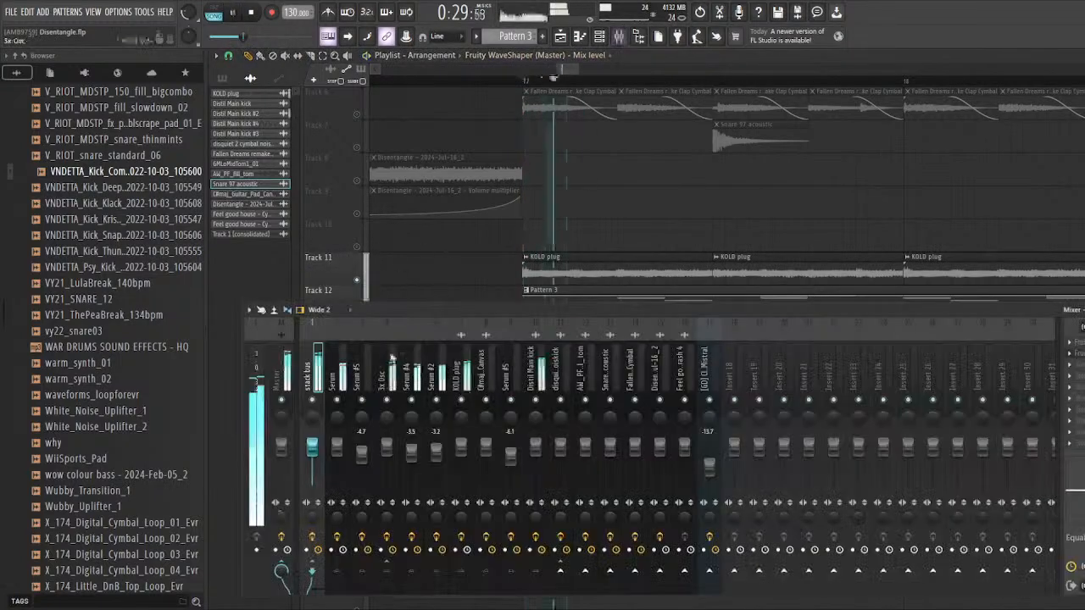
Step: Compare the Distil Main kick track's routing with the stack bus, and load Edison on the stack bus
key("space")
left_click(537, 367)
key("space")
key("space")
left_click(314, 366)
left_click_drag(396, 308, 322, 316)
key("ctrl+e")
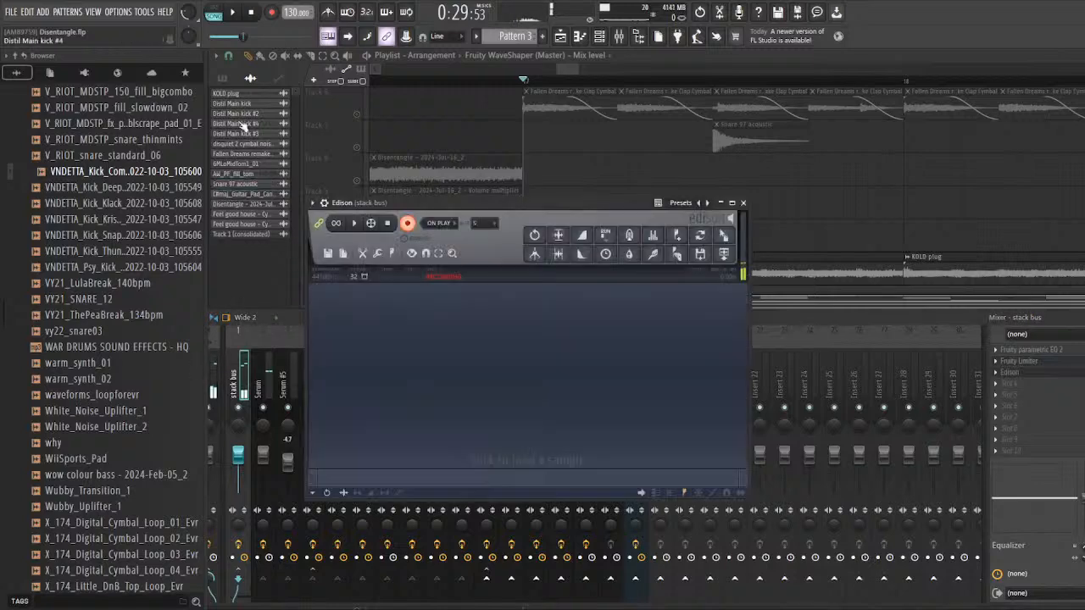
Step: Mute the Serum and Serum #5 mixer tracks and record the stack bus playback from bar 17 into Edison
key("F5")
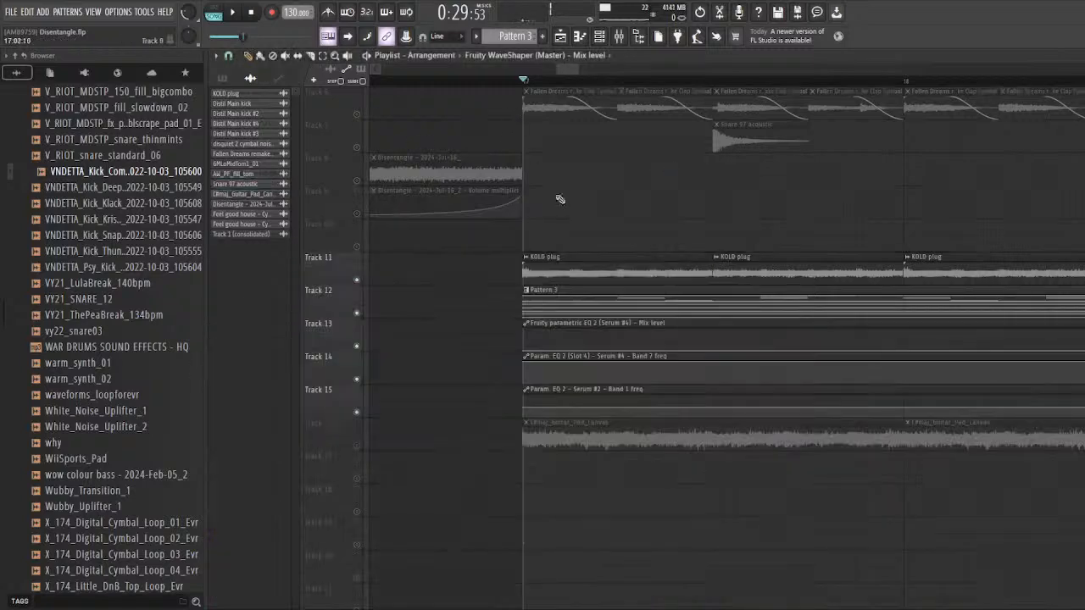
scroll(535, 150, "up", 3)
scroll(534, 149, "down", 2)
left_click(618, 38)
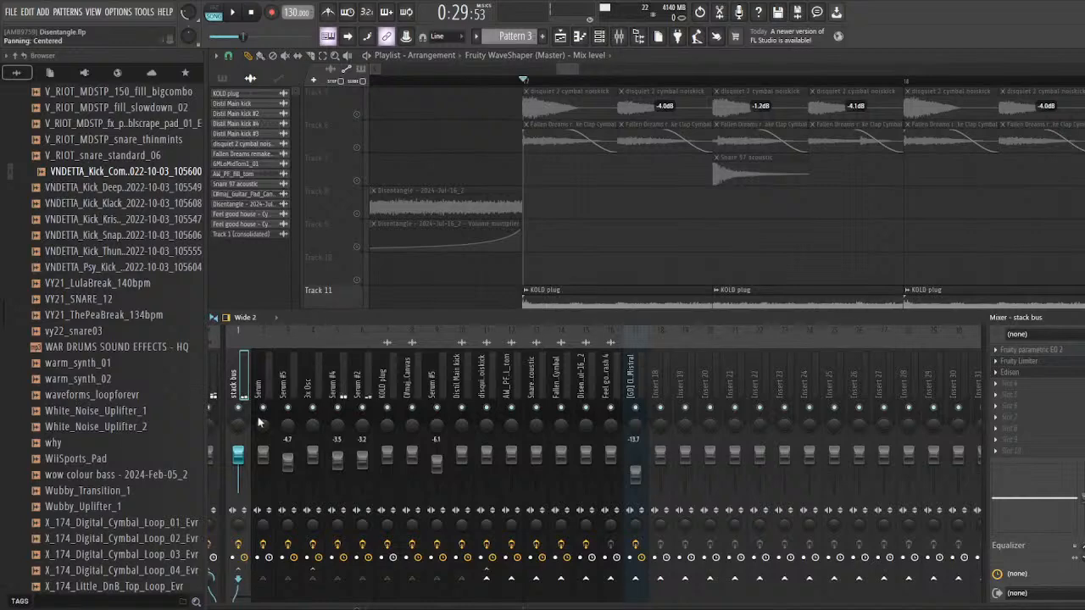
left_click_drag(289, 334, 305, 336)
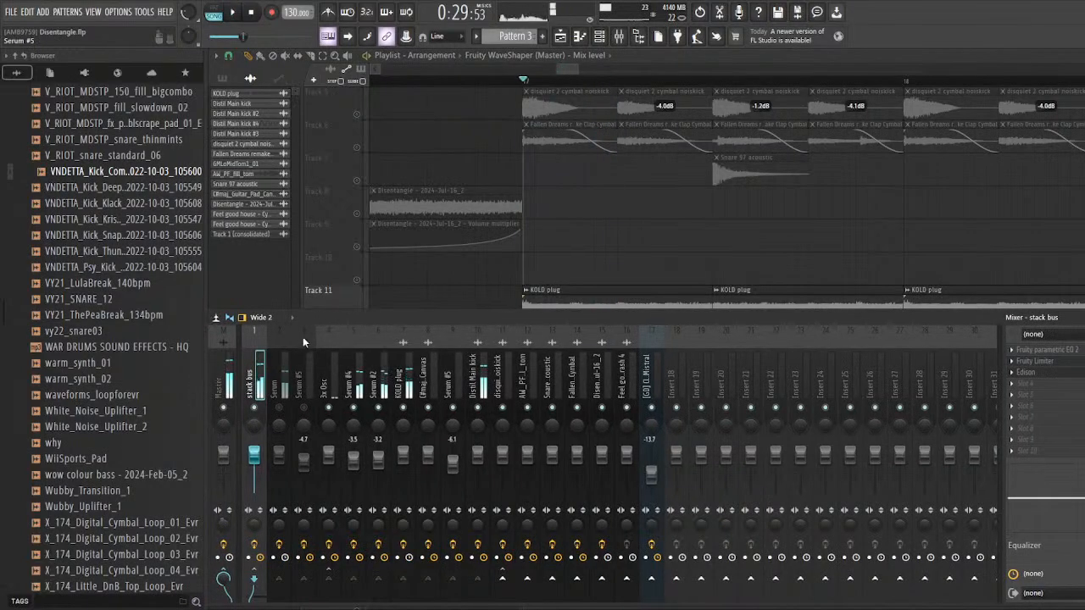
left_click(1026, 372)
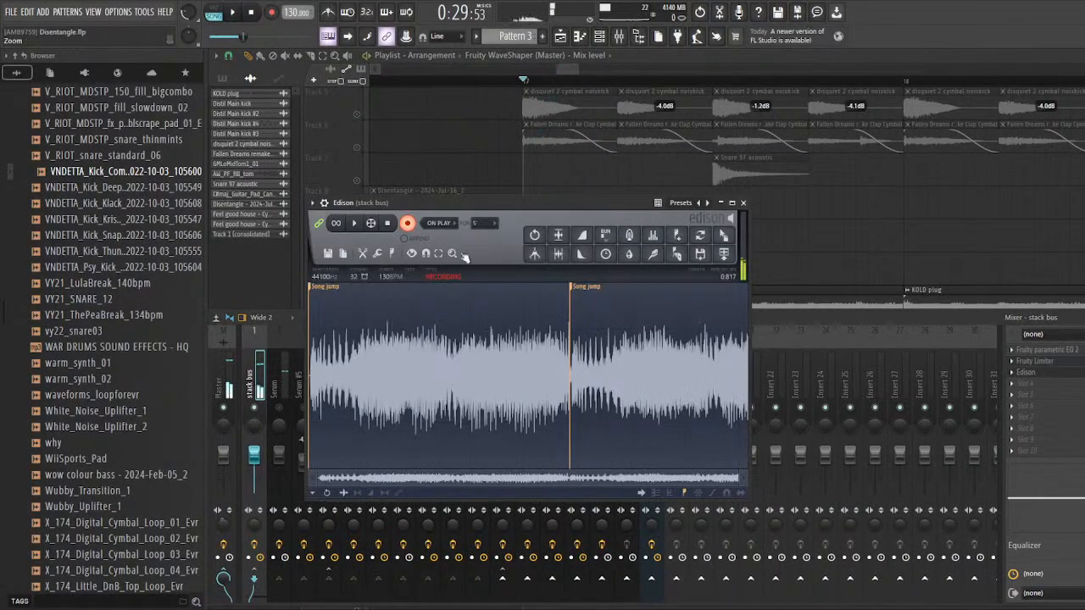
left_click(408, 227)
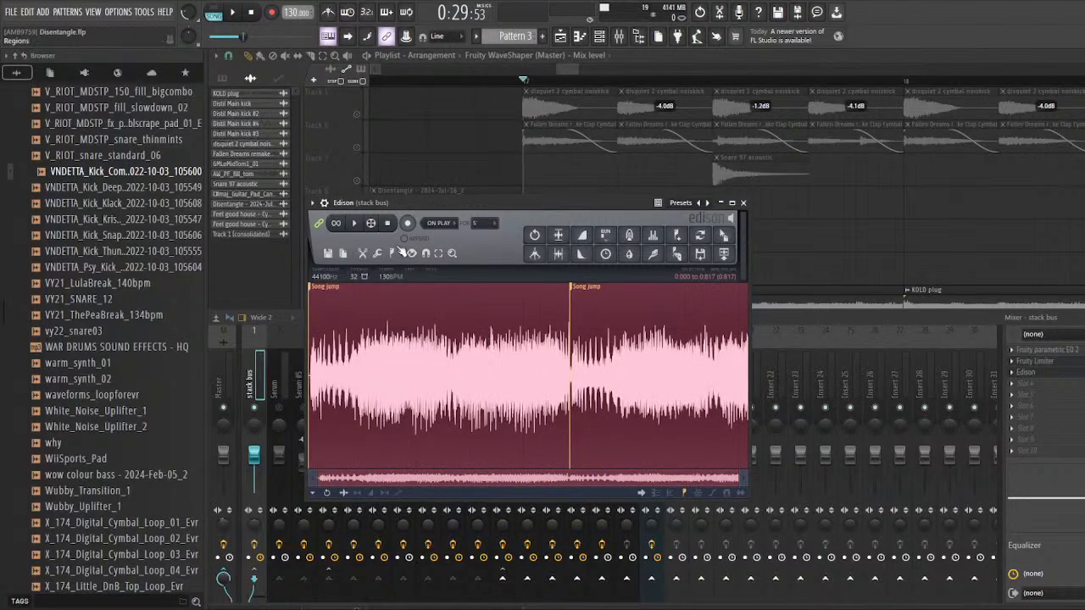
Step: Play back the recorded stack bus audio in Edison, remove Edison from the bus, and return to the playlist
left_click(355, 224)
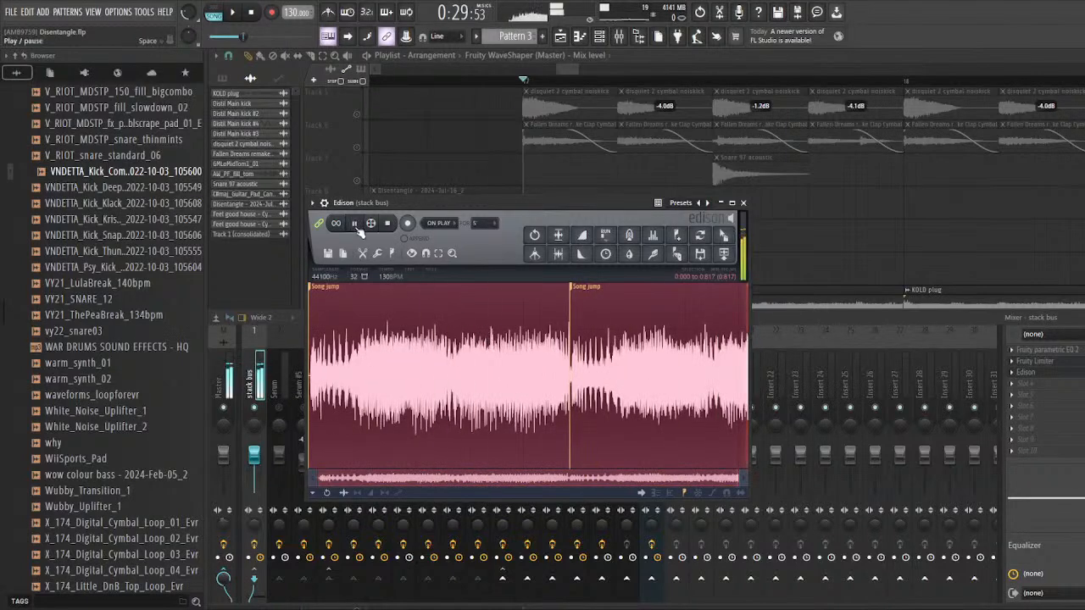
left_click(1011, 376)
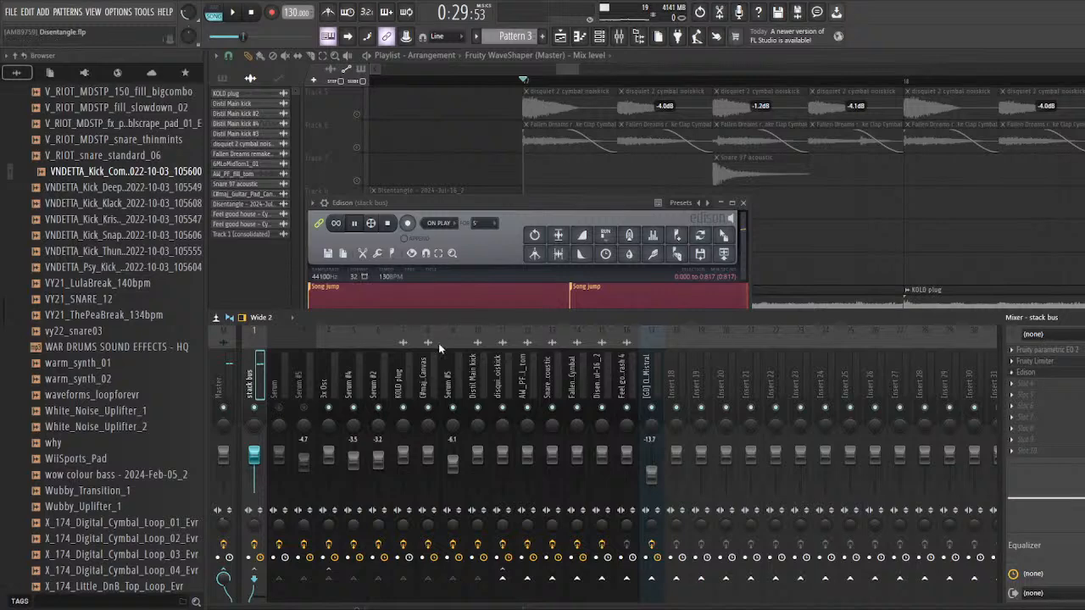
key("F9")
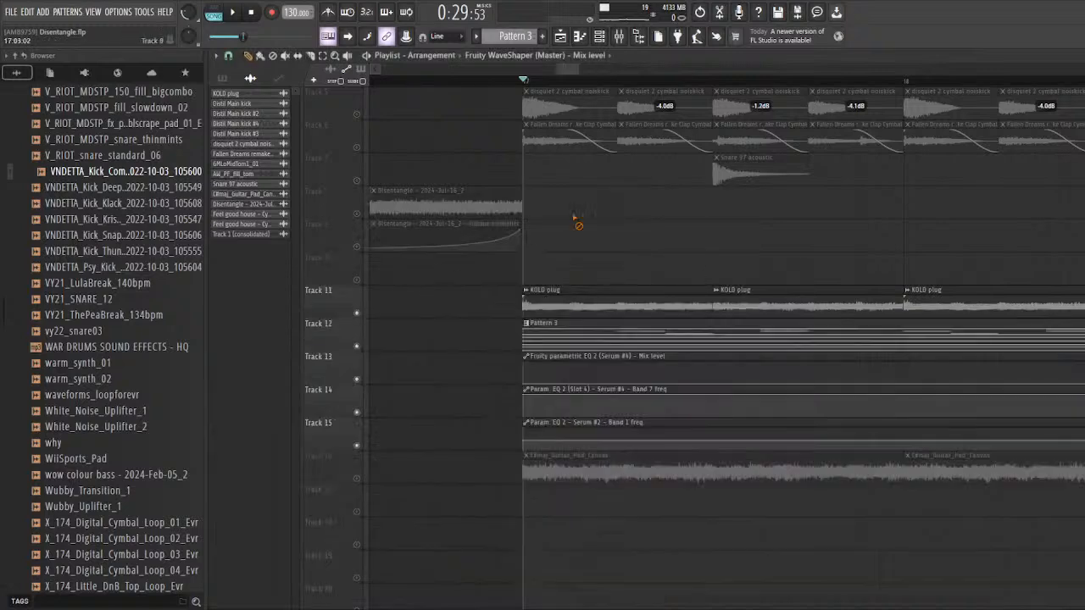
Step: Audition the kick together with the KOLD plug and Pattern 3 layers from bar 17 in the playlist
scroll(513, 229, "down", 4)
key("space")
key("space")
scroll(517, 224, "up", 3)
scroll(526, 220, "up", 3)
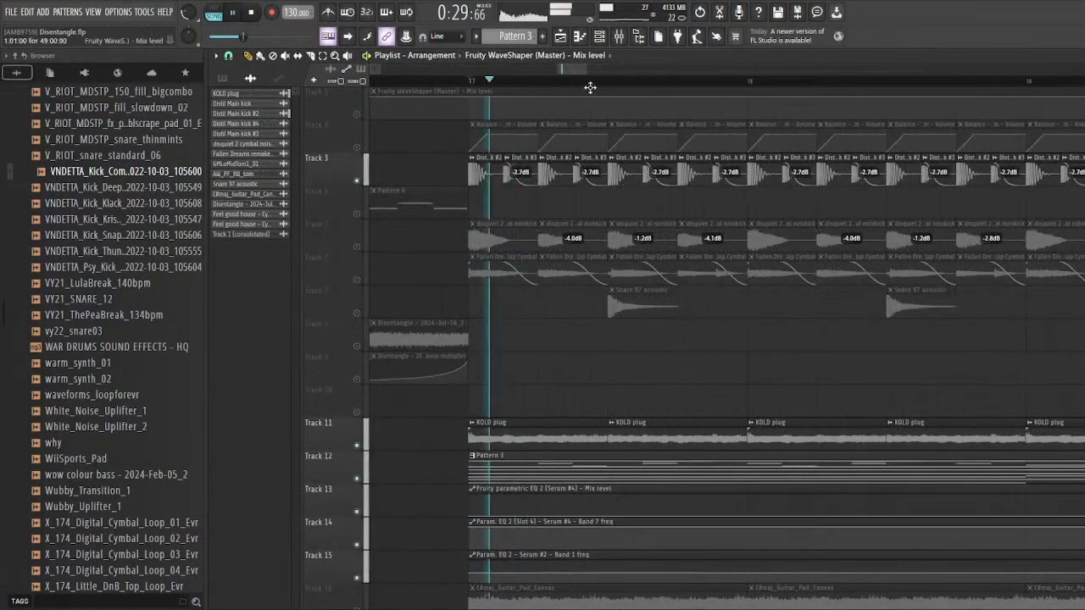
Step: Examine the alternating Distil Main kick #2 and #3 clips on track 3 against the stack bus in the mixer
key("F9")
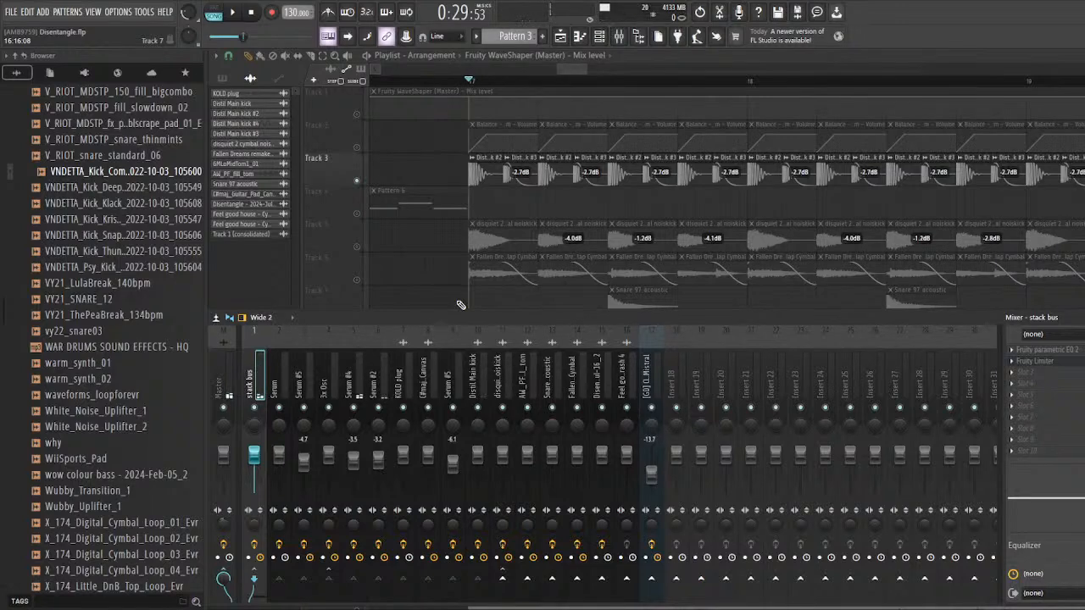
scroll(508, 162, "up", 3)
key("F9")
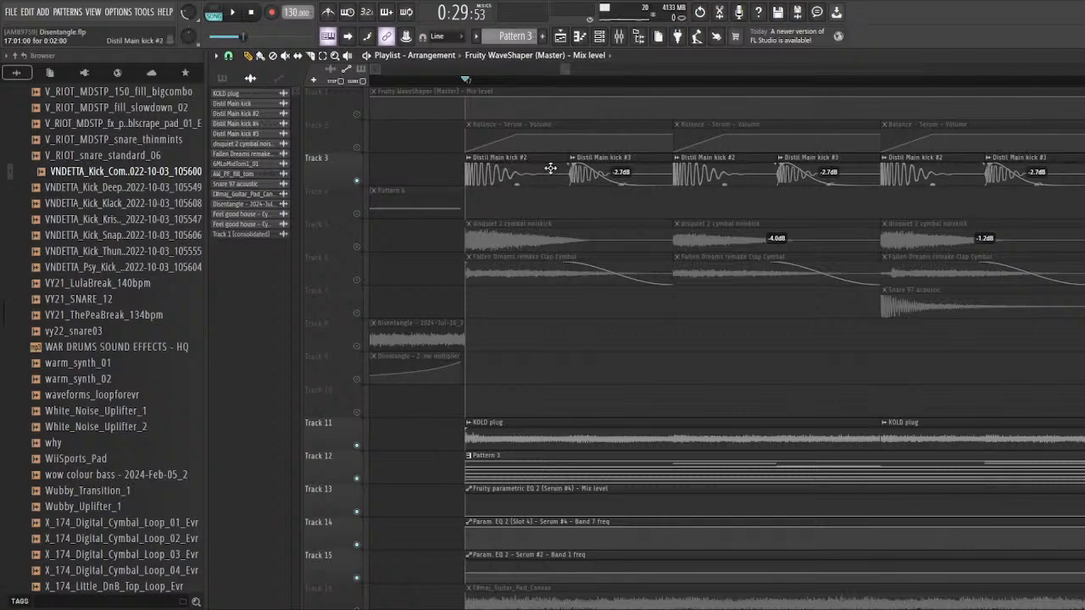
scroll(435, 202, "down", 4)
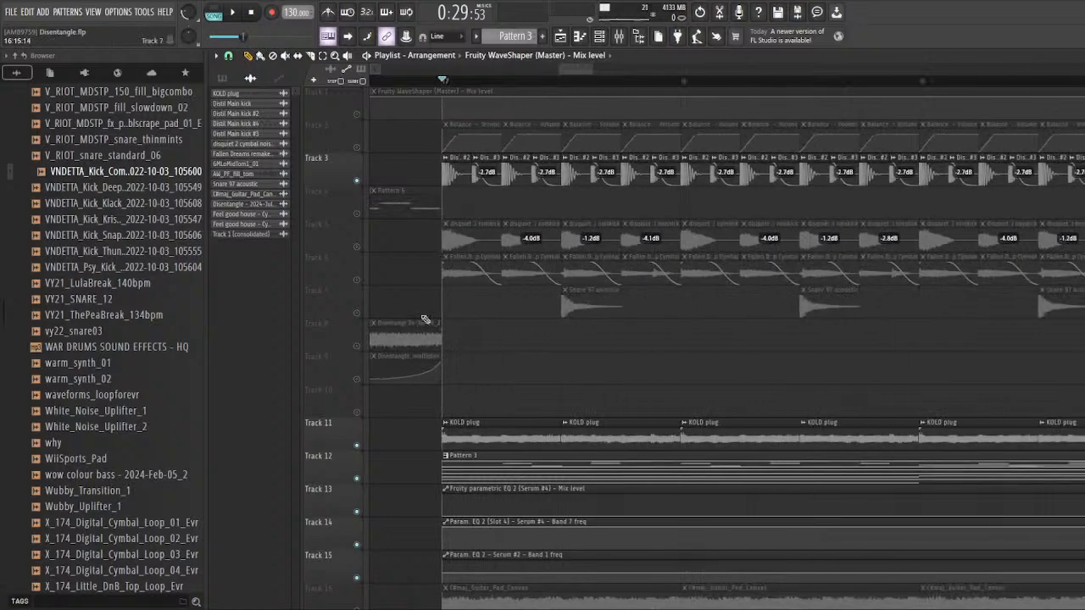
scroll(436, 234, "up", 4)
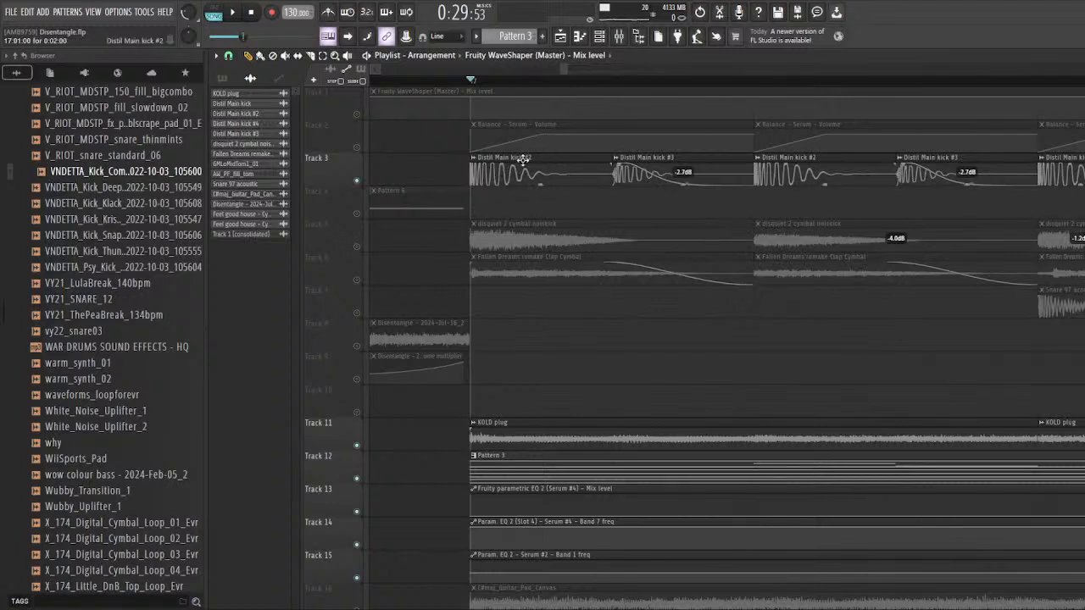
scroll(455, 195, "down", 2)
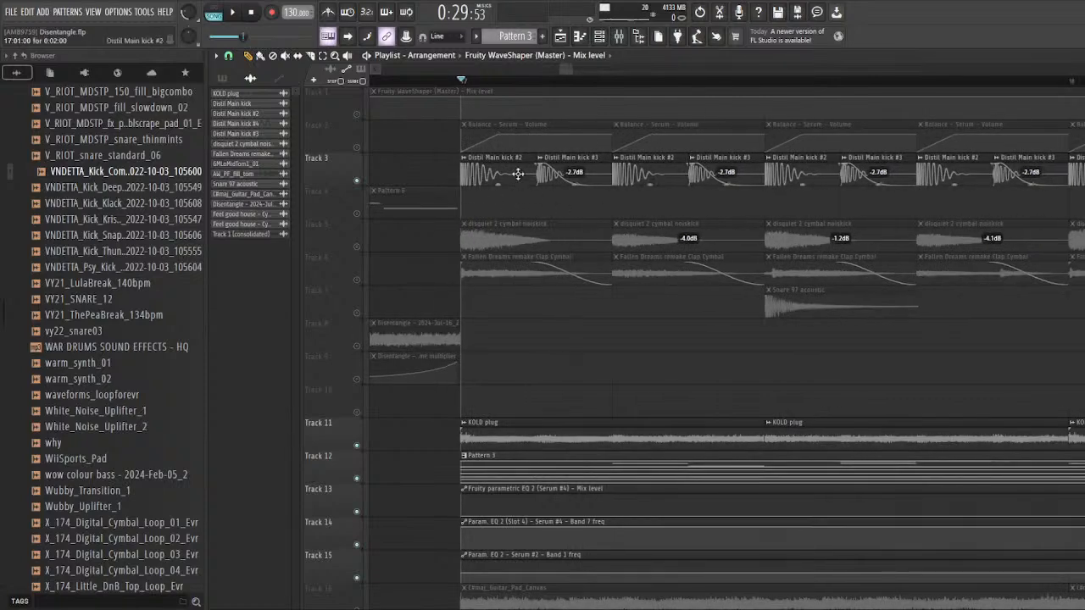
scroll(406, 261, "down", 3)
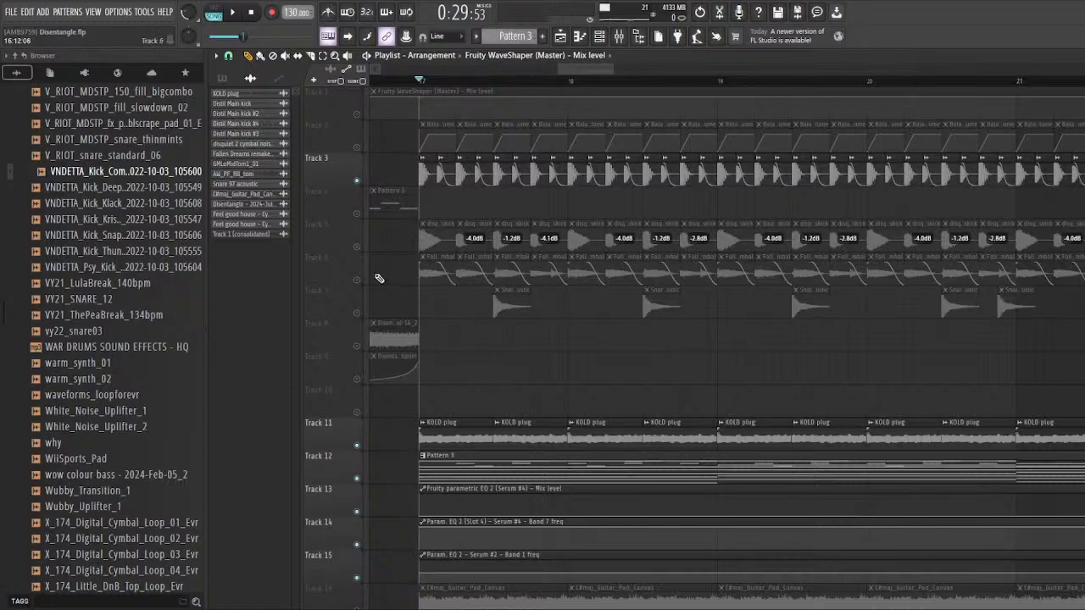
Step: Unmute the C#maj_Guitar_Pad_Canvas clips on track 16 and play the full stack with the mixer meters shown
scroll(379, 279, "down", 2)
scroll(364, 359, "down", 2)
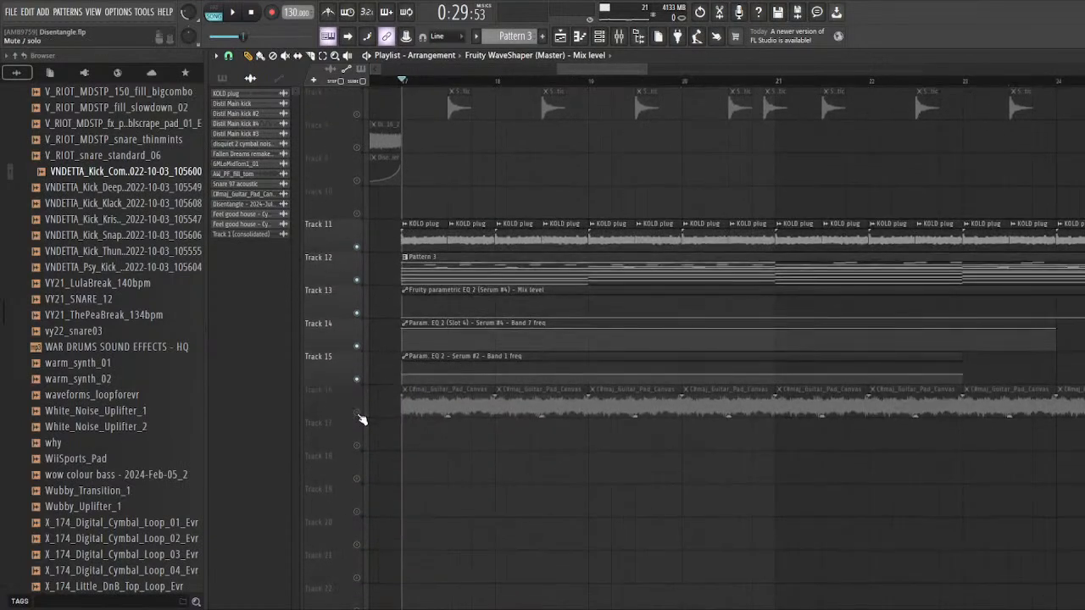
scroll(360, 420, "up", 4)
key("F9")
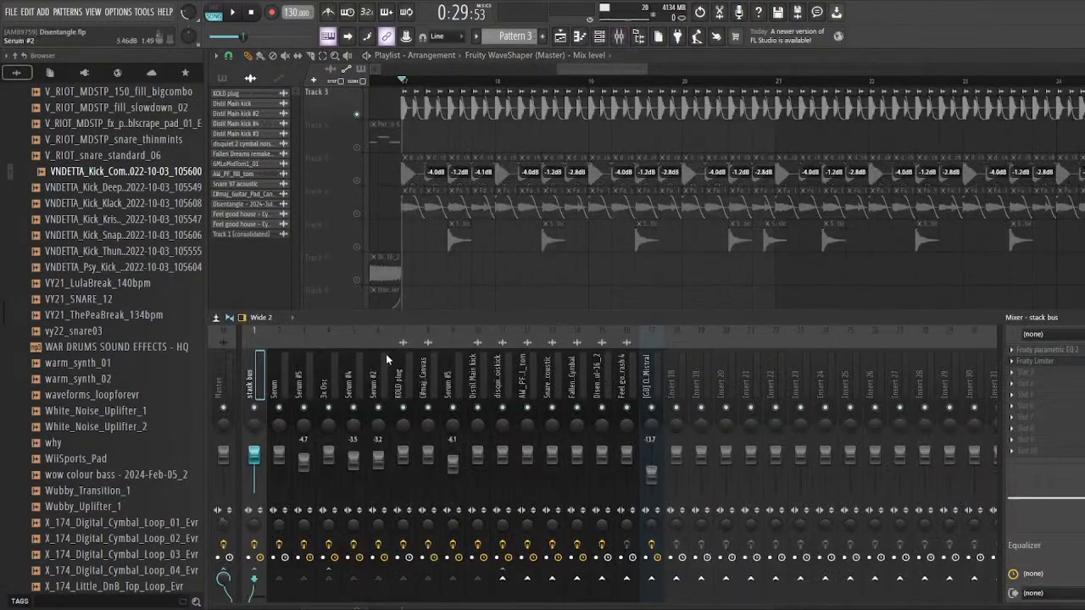
mouse_move(436, 319)
left_mouse_down()
mouse_move(429, 302)
mouse_move(427, 315)
left_mouse_up()
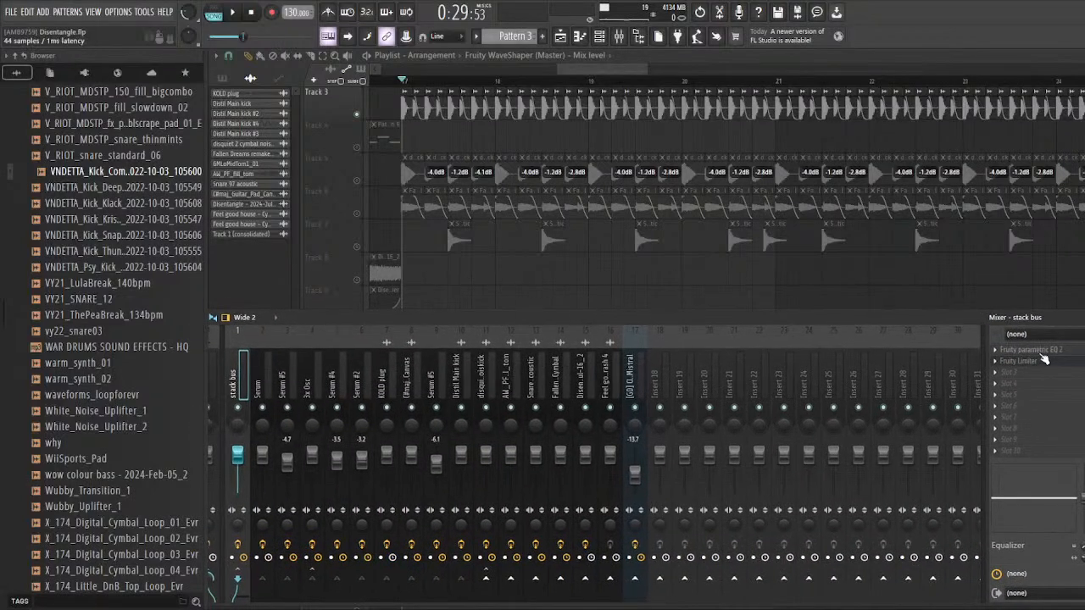
key("space")
key("space")
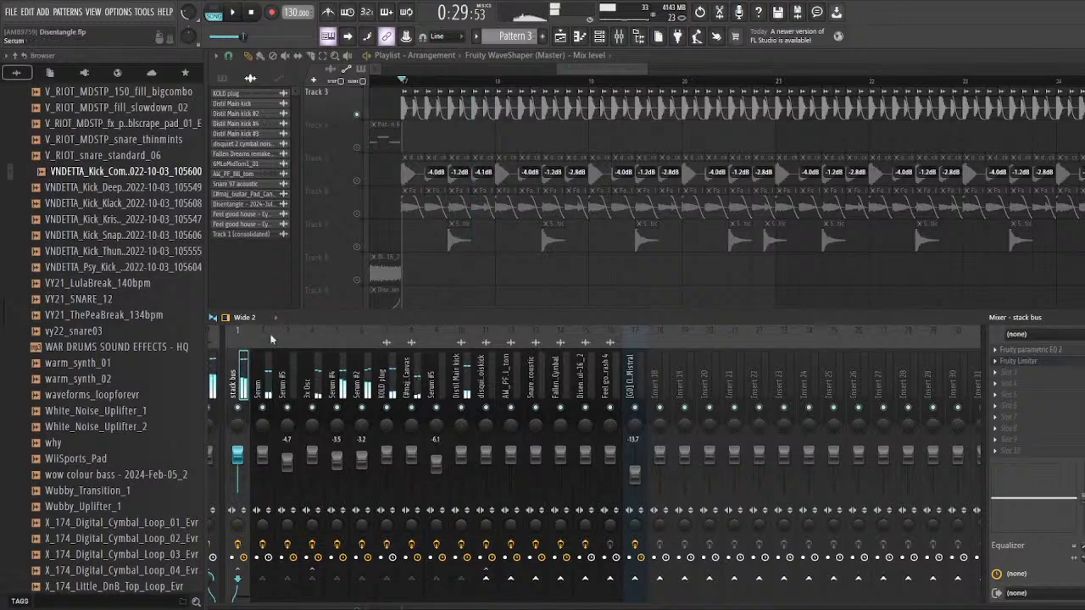
Step: Examine the first kick clips at bar 17 up close alongside the synth channels in the mixer
key("F9")
scroll(376, 245, "up", 2)
scroll(349, 213, "up", 4)
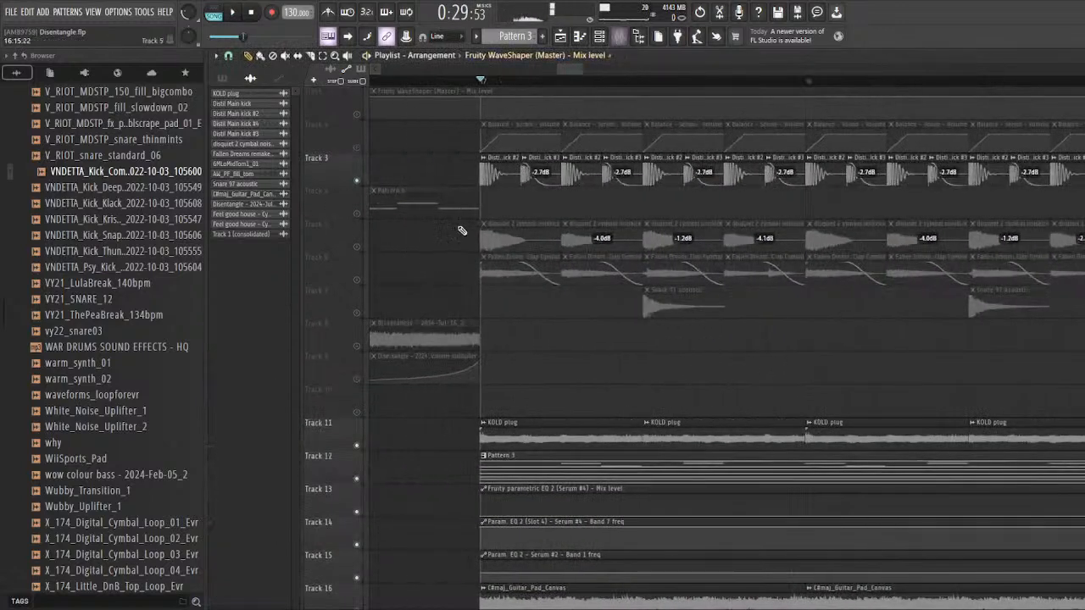
scroll(462, 231, "up", 2)
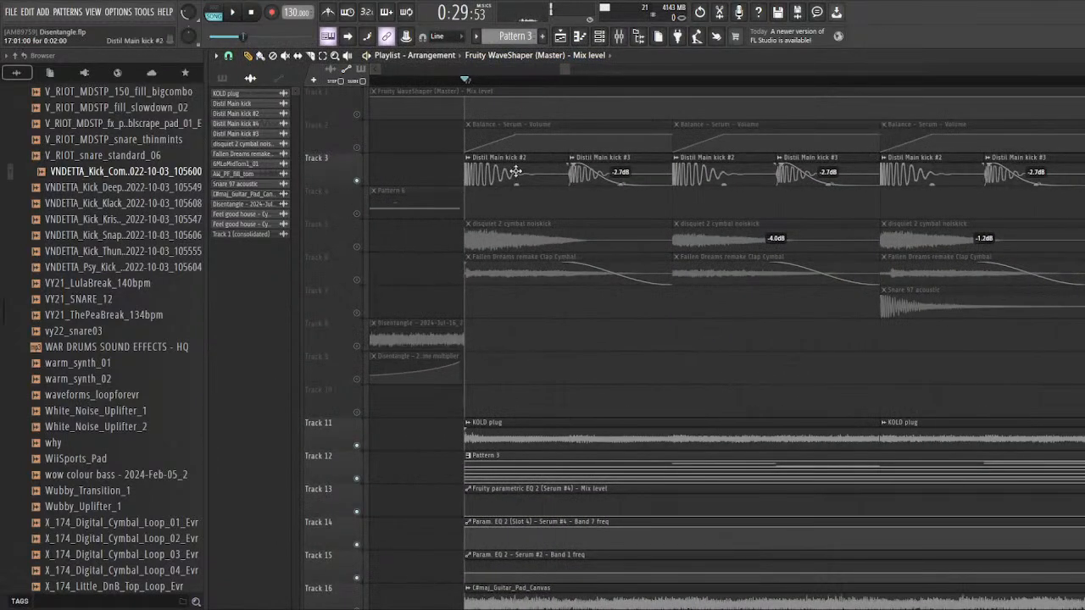
key("F9")
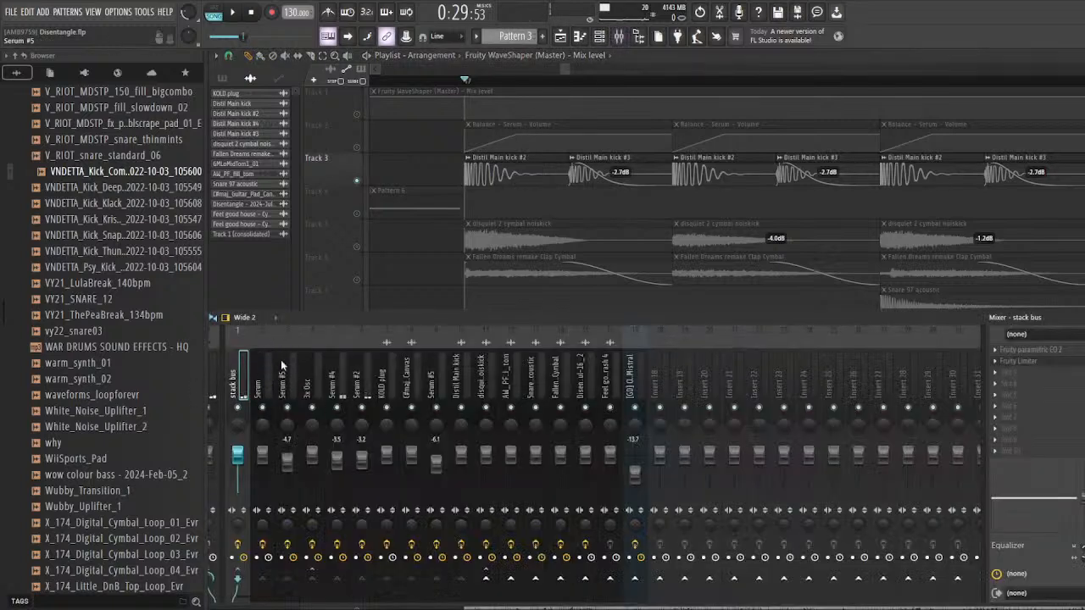
Step: Unmute the Balance - Serum - Volume automation on track 2, inspect its ramps against the kicks, and mute it again
key("F9")
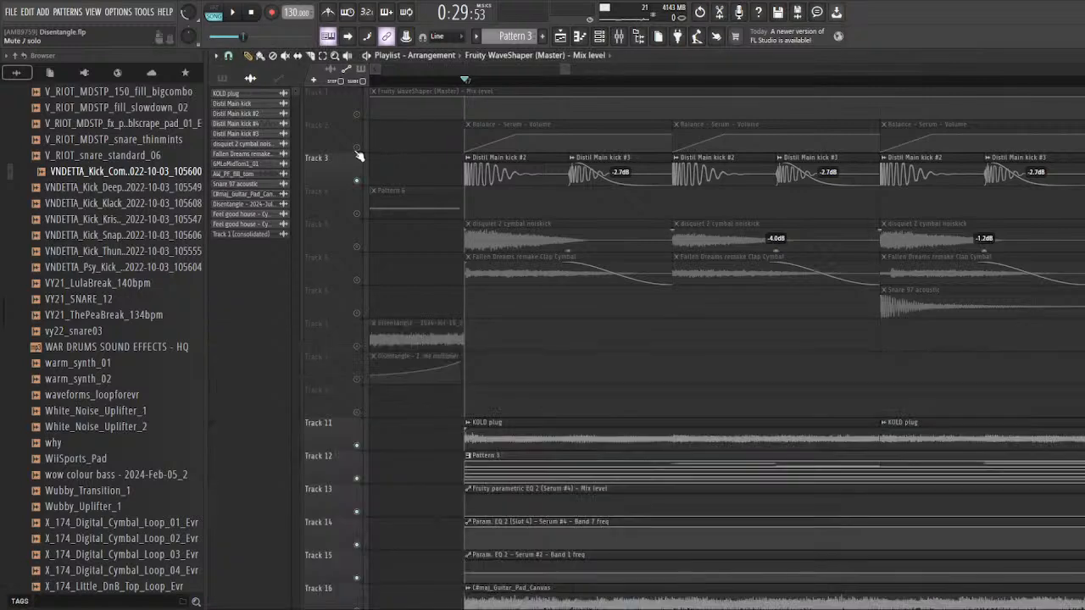
scroll(459, 146, "down", 4)
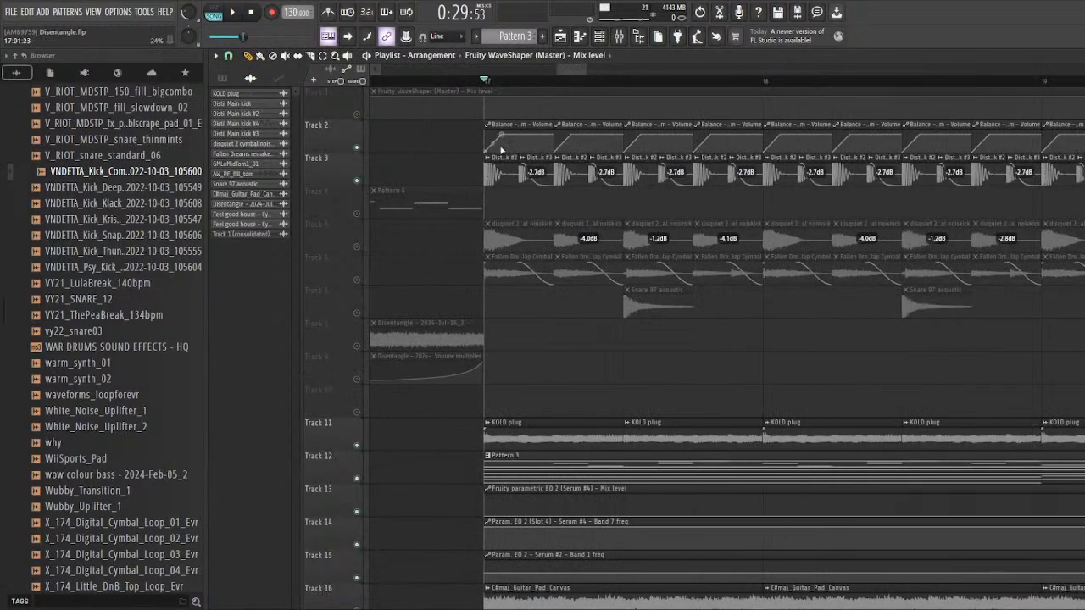
scroll(474, 146, "up", 3)
scroll(458, 149, "down", 4)
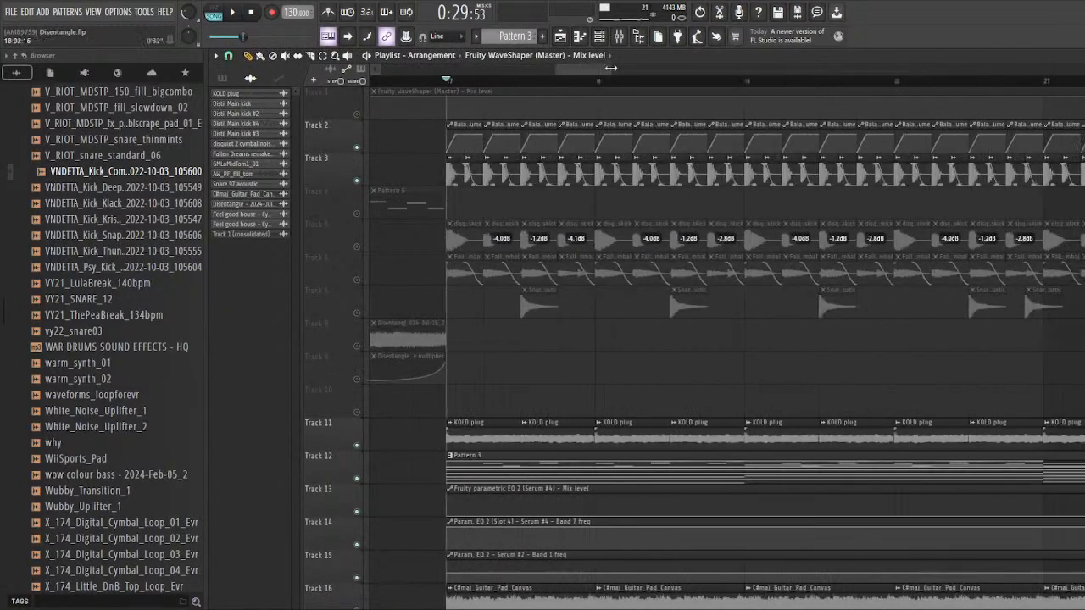
key("F9")
key("F9")
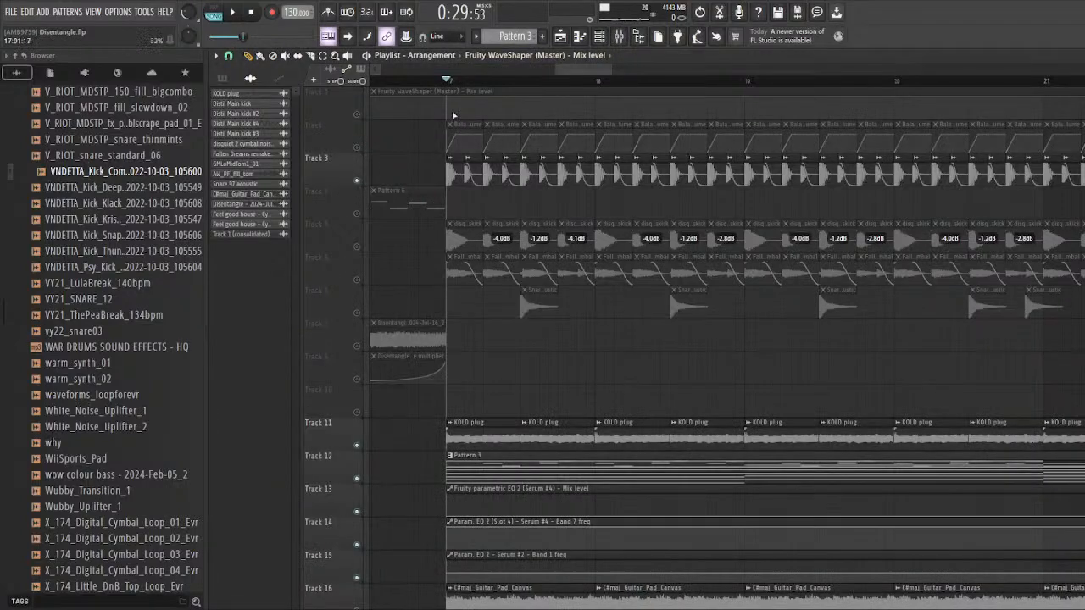
Step: Place the playhead shortly before bar 17 and audition the kick and synth stack without the volume automation
left_click(424, 81)
scroll(502, 133, "up", 3)
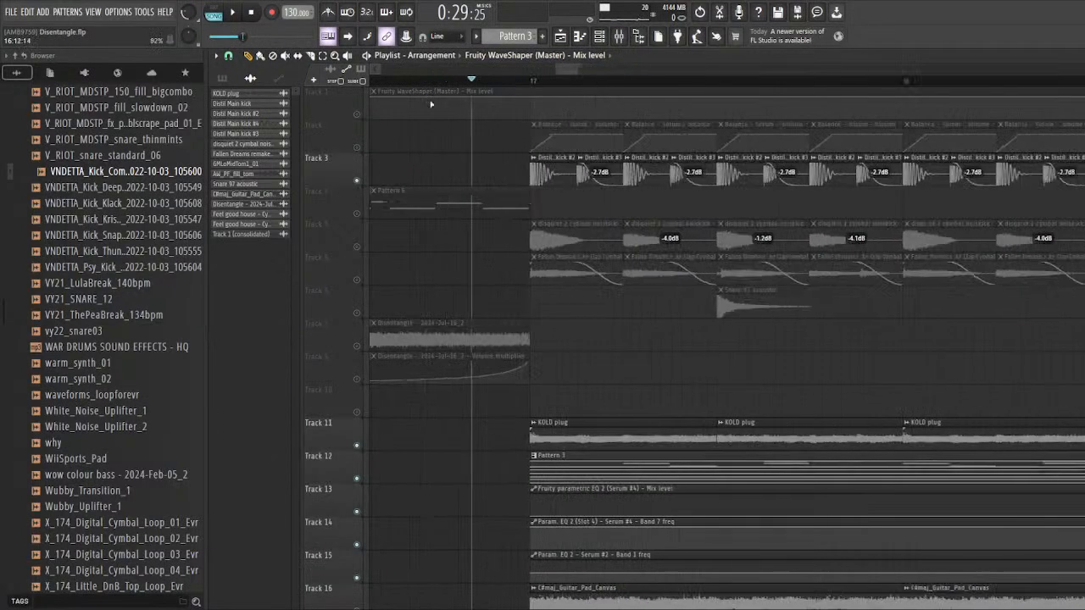
key("space")
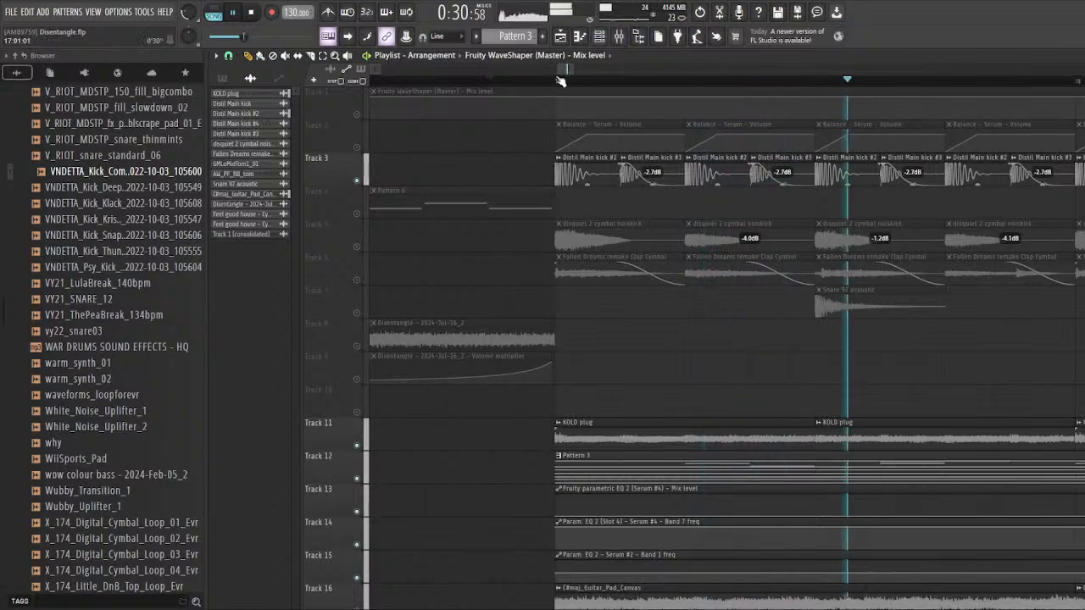
scroll(421, 150, "down", 3)
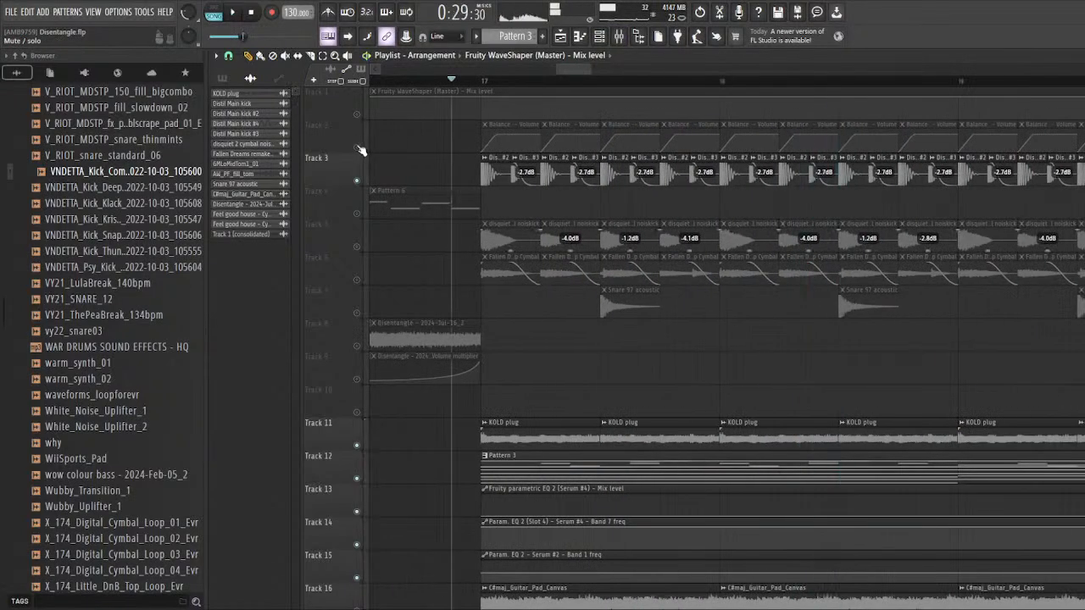
Step: Unmute the Balance - Serum - Volume automation on track 2 and audition the kick and synth stack with it
scroll(511, 200, "down", 3)
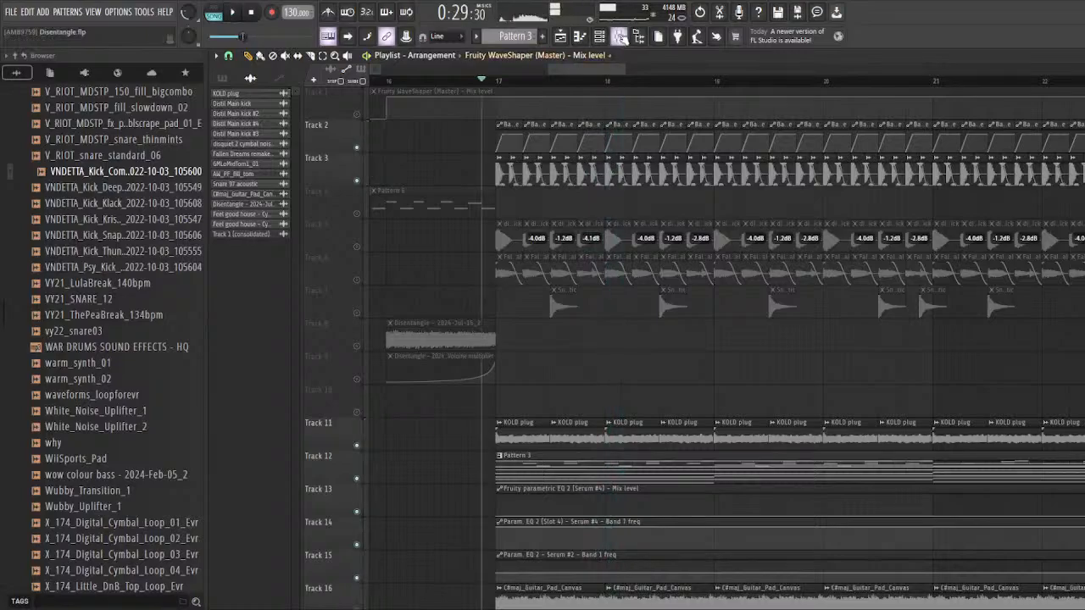
key("F9")
key("F9")
scroll(380, 283, "down", 3)
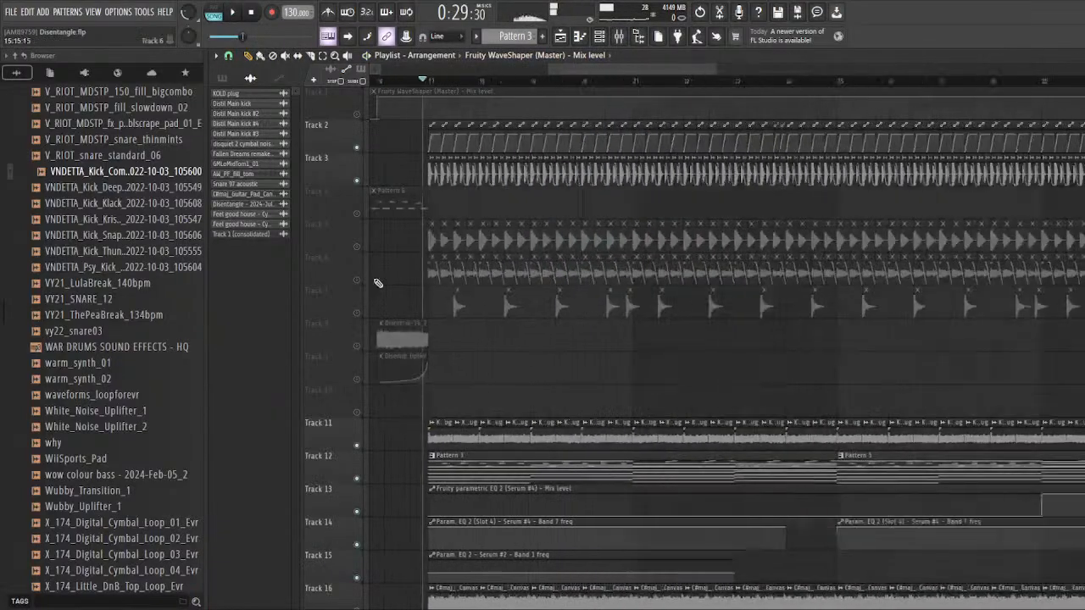
Step: Look over the whole drop section and unmute all the remaining playlist tracks, including the drum layers
scroll(379, 305, "down", 4)
scroll(376, 323, "down", 3)
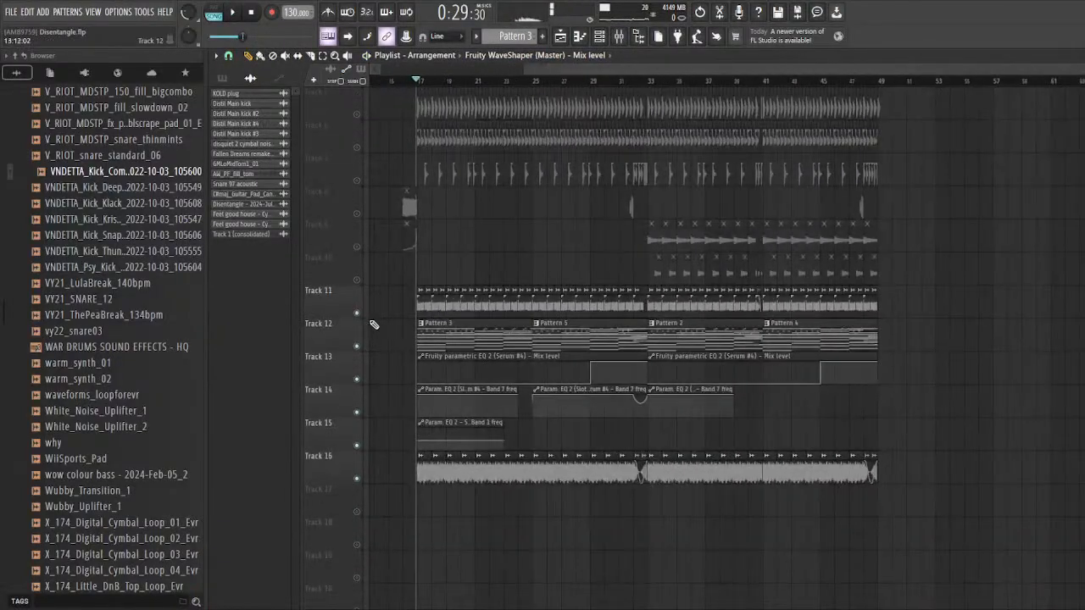
scroll(373, 325, "up", 8)
scroll(585, 363, "up", 3)
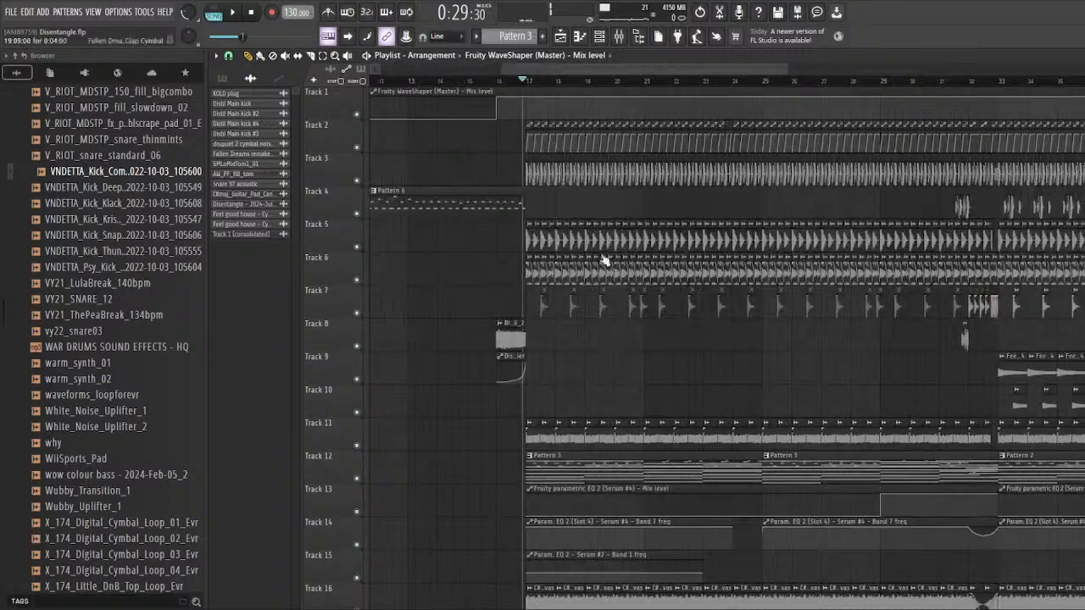
Step: Show the mixer below the playlist and inspect the Fruity WaveShaper curve on the Master track
key("F9")
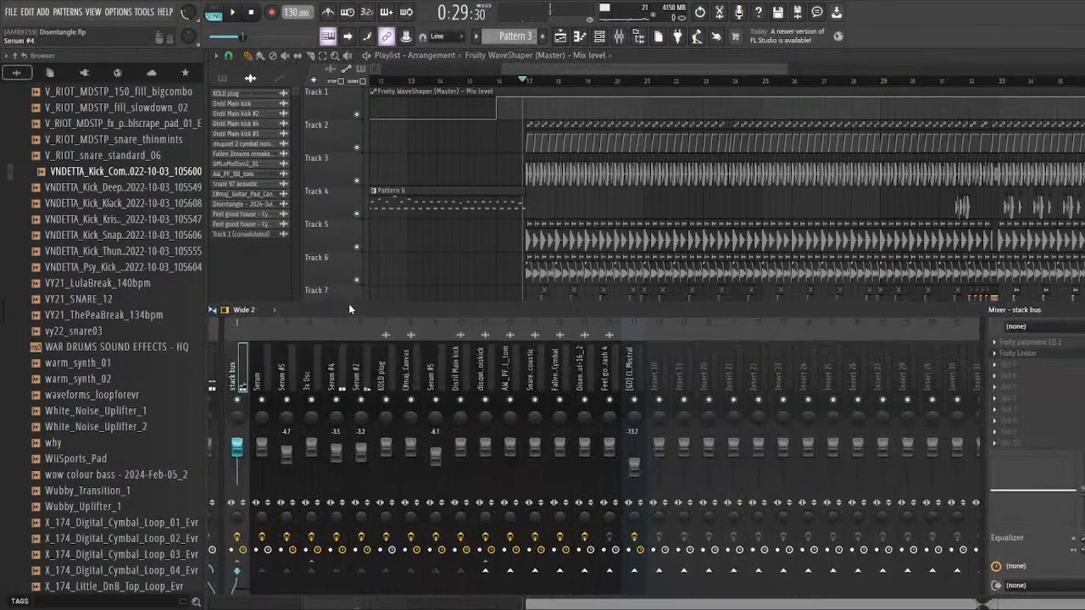
left_click_drag(349, 305, 363, 317)
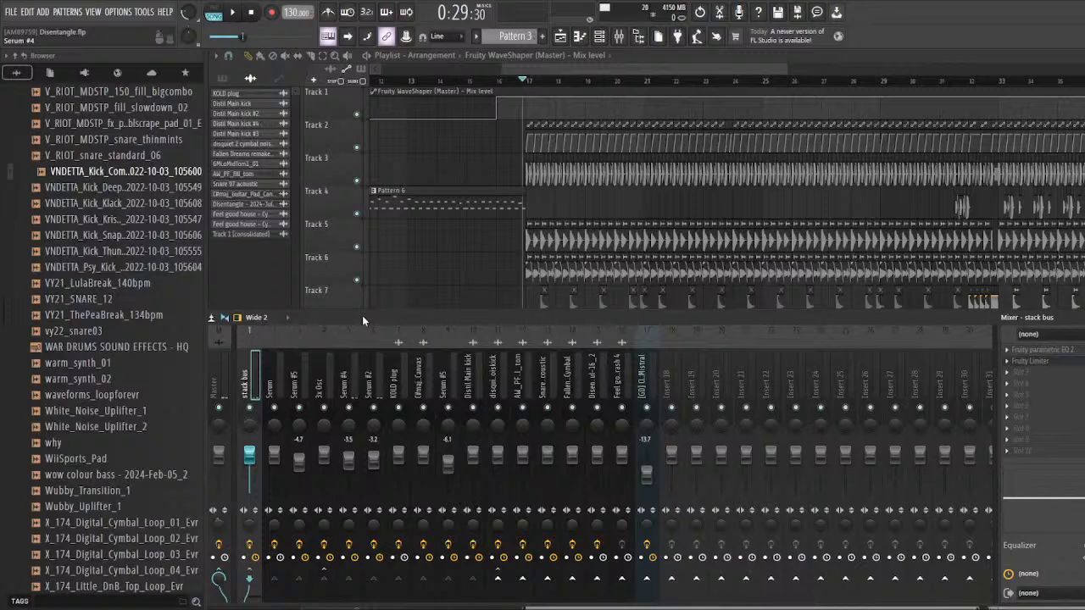
left_click(367, 385)
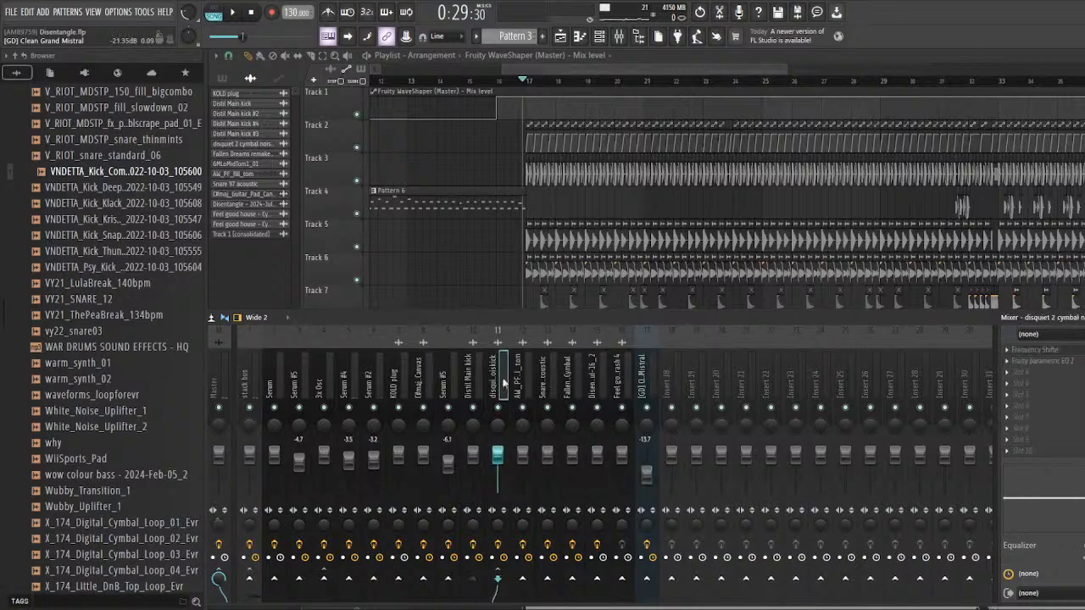
left_click(219, 385)
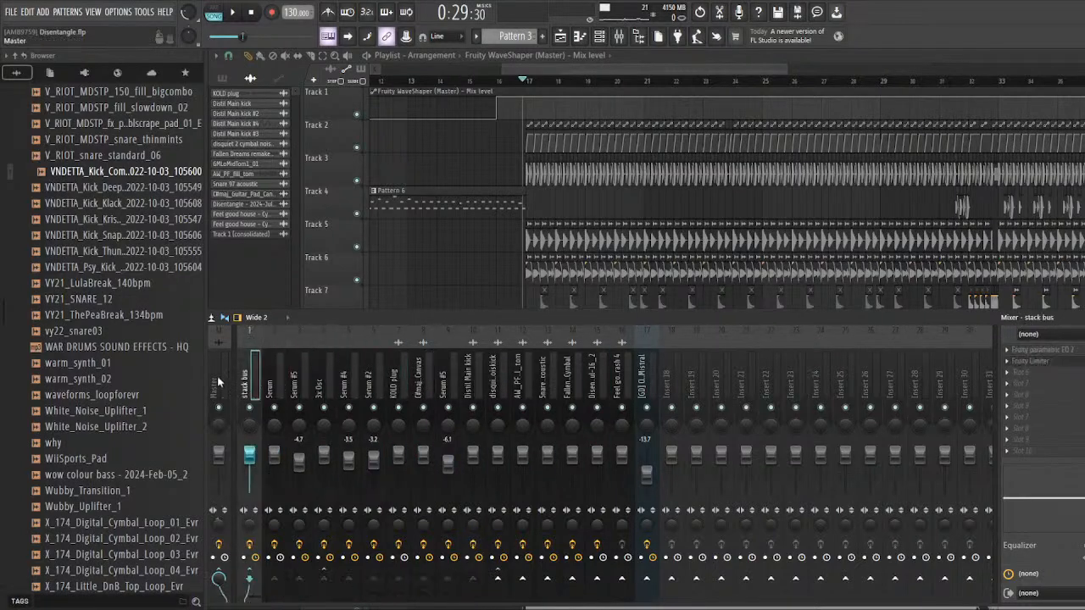
left_click(1037, 349)
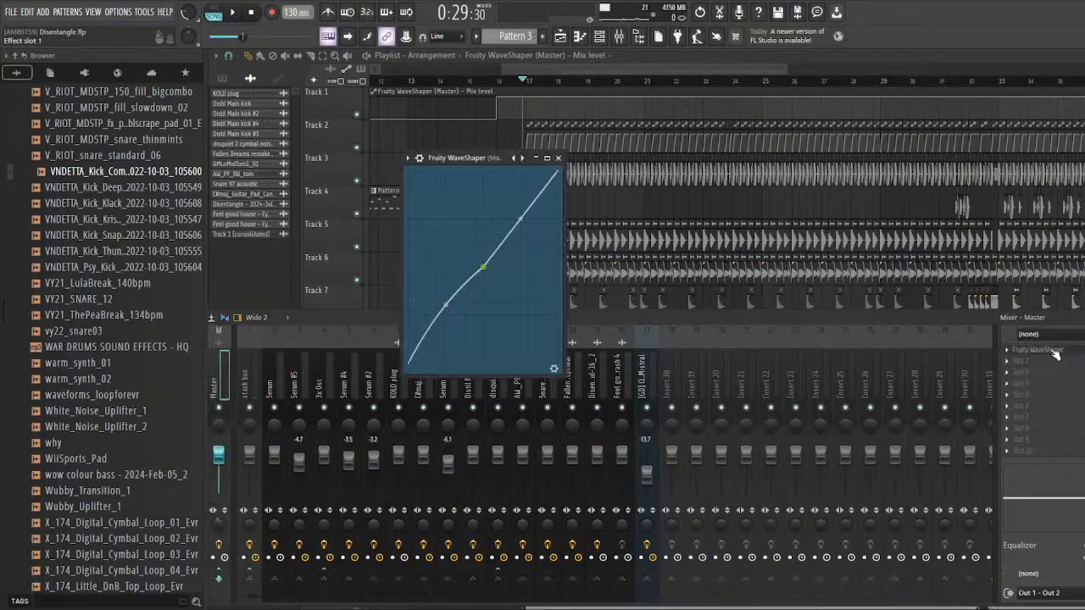
left_click_drag(456, 157, 409, 231)
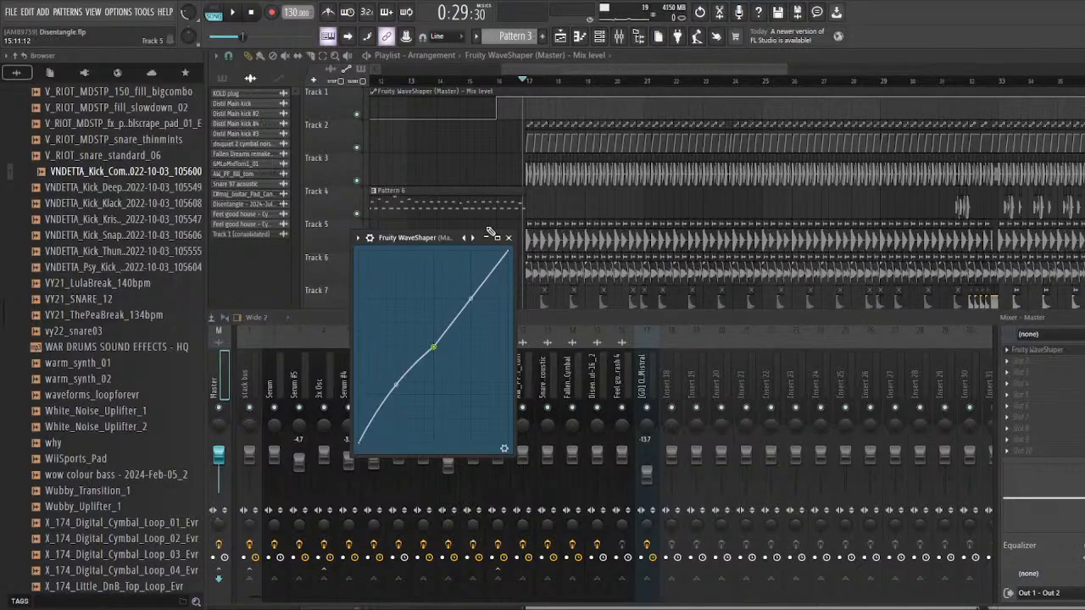
Step: Mute the [GD] Clean Grand Mistral mixer track and play the full mix with the Master's Fruity WaveShaper in place
left_click(585, 318)
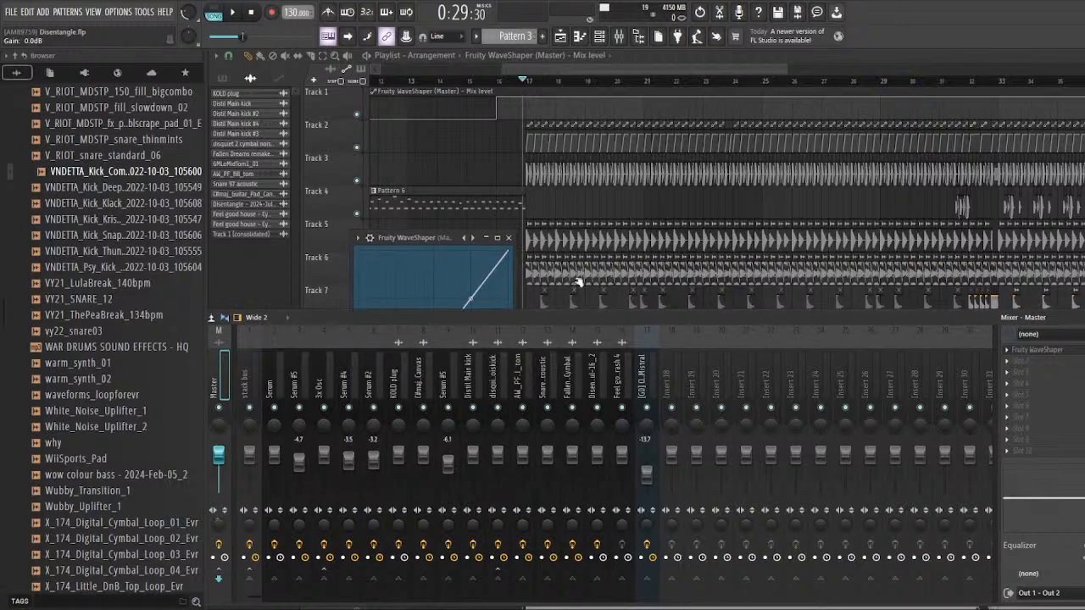
key("space")
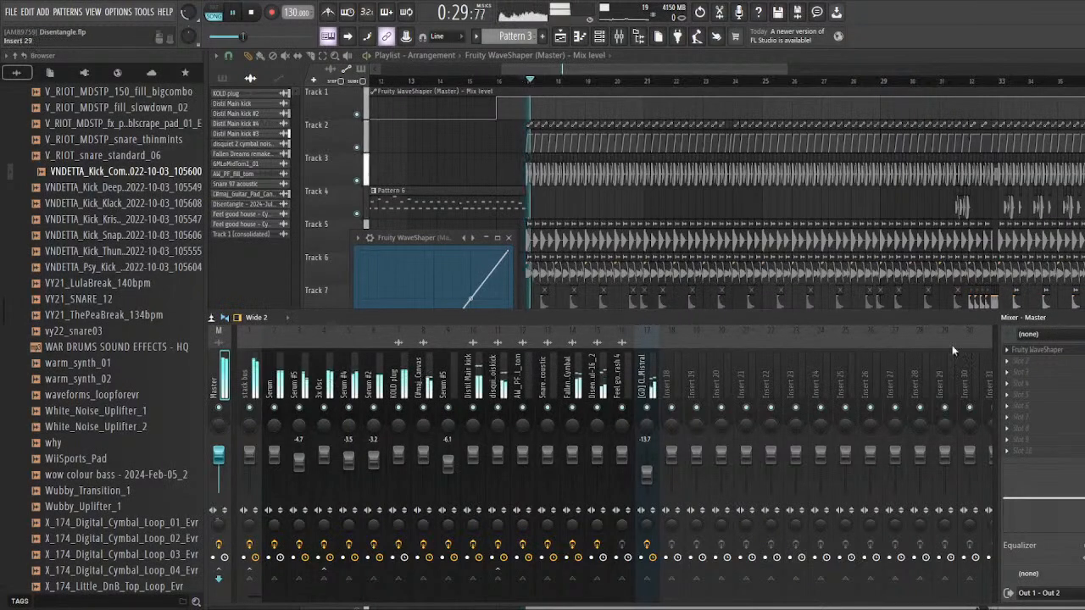
key("space")
left_click(649, 387)
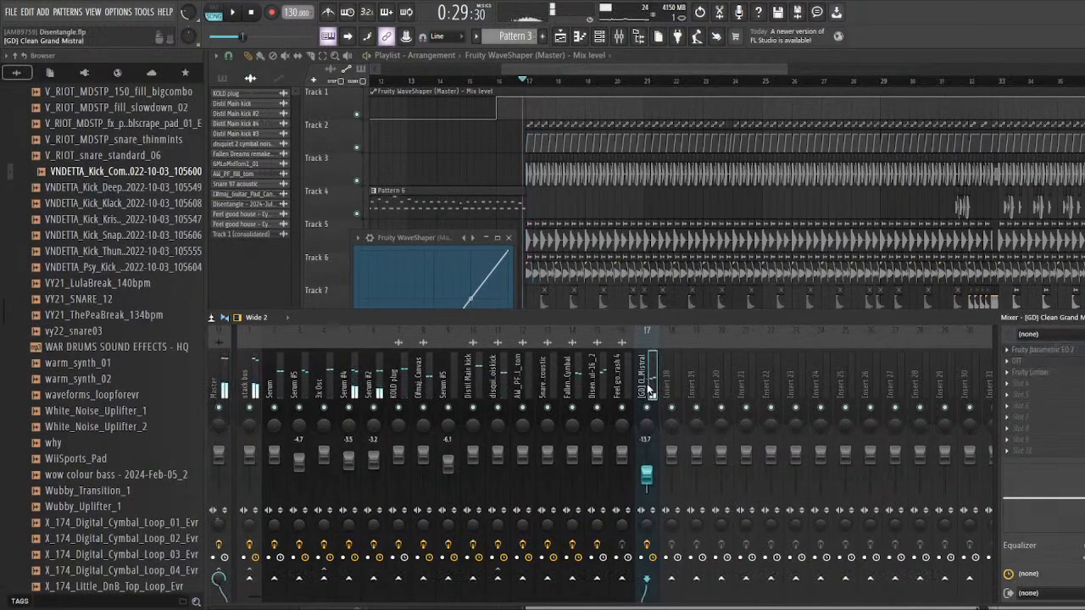
left_click(647, 408)
left_click(222, 377)
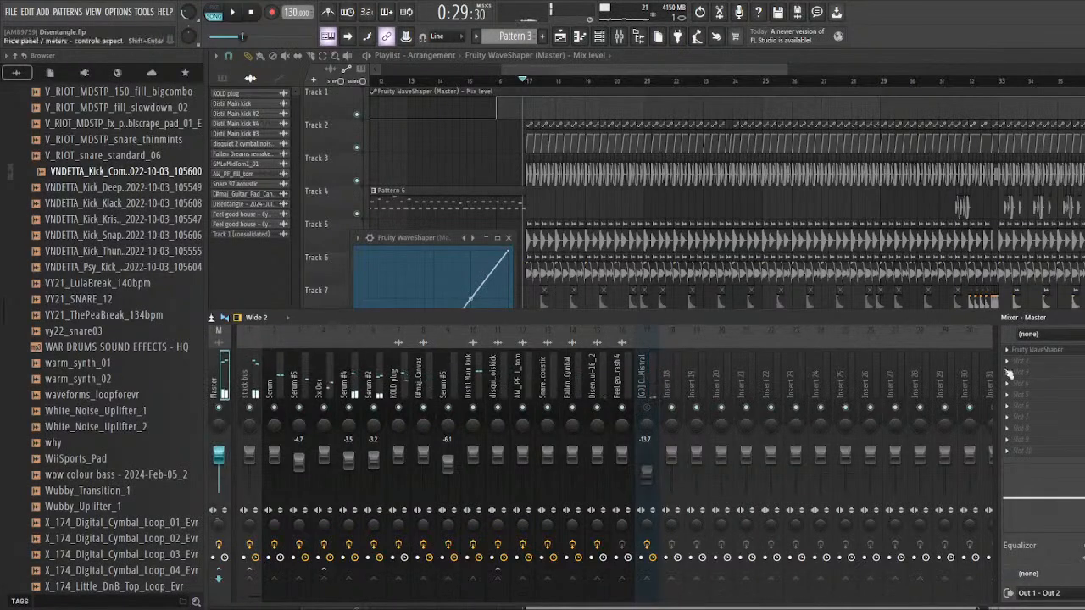
key("space")
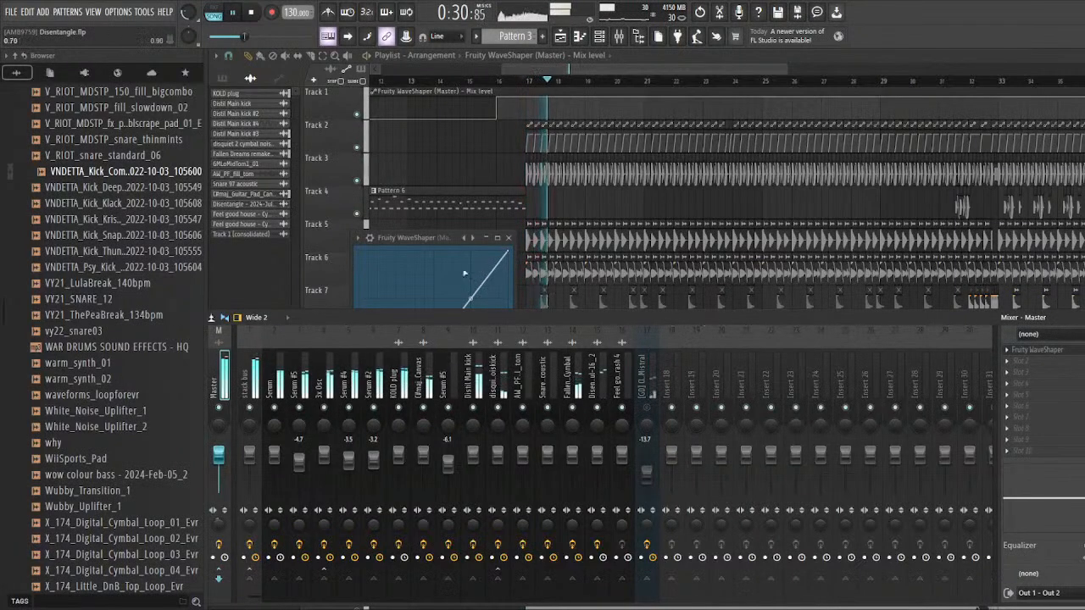
left_click_drag(429, 238, 418, 205)
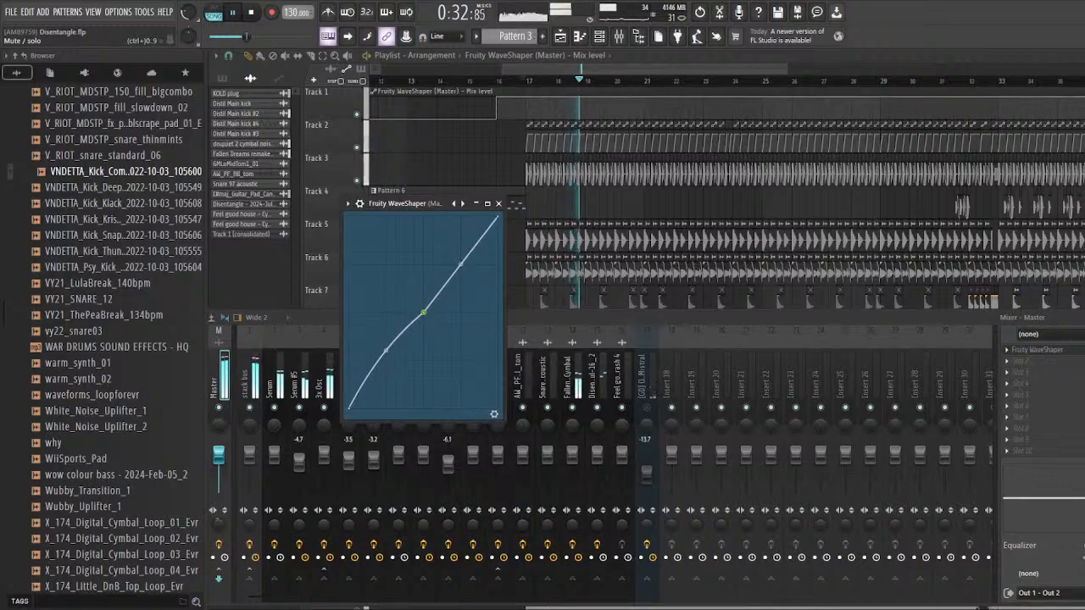
left_click(647, 408)
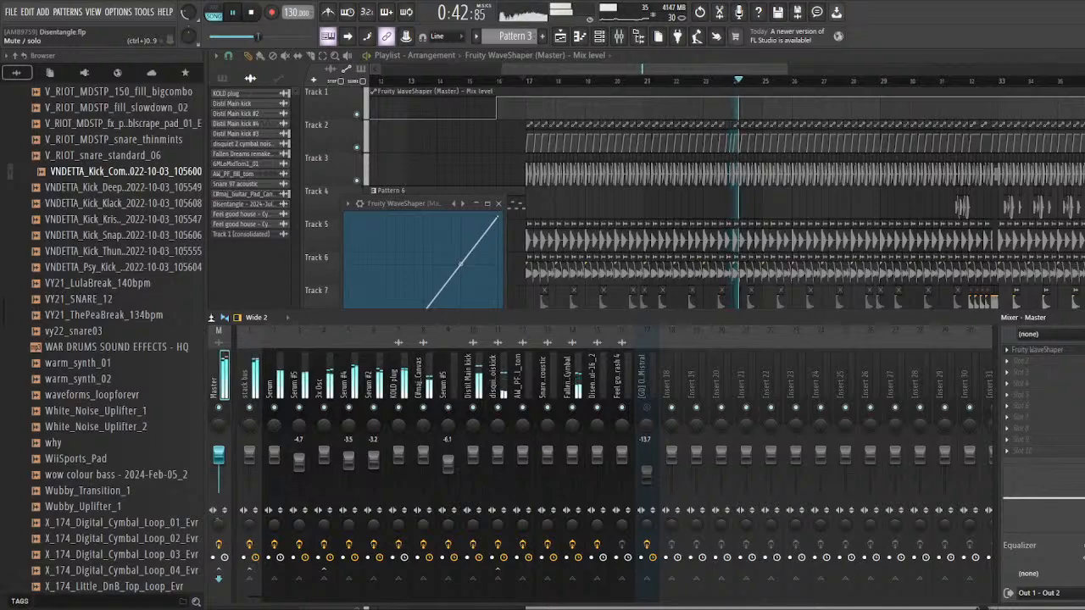
key("space")
Step: Bring the Master's Fruity WaveShaper back into view over the closer playlist section at bar 17
key("F5")
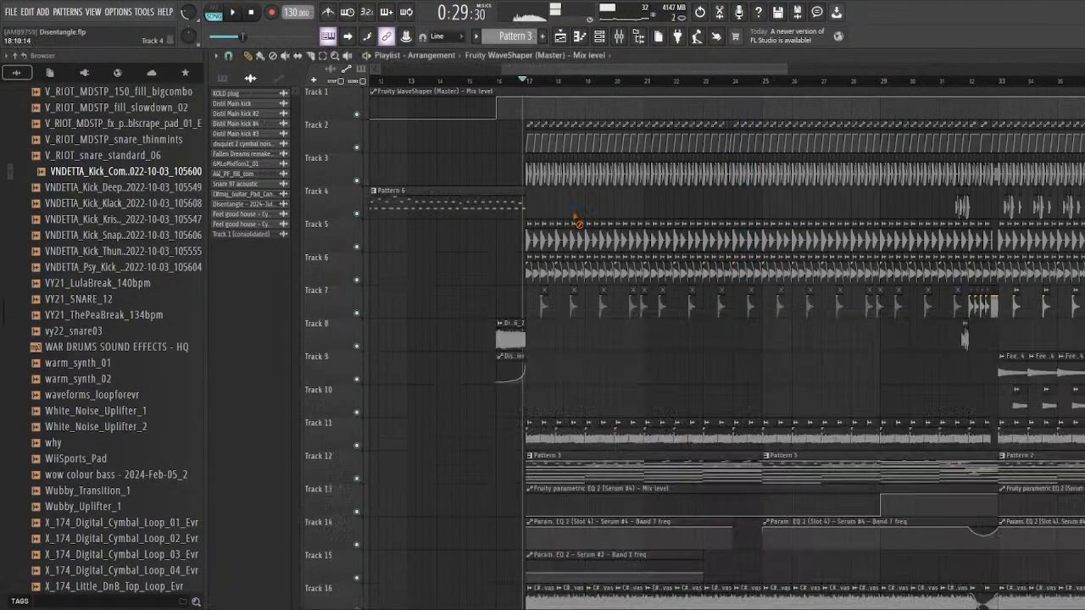
scroll(547, 192, "up", 4)
left_click(619, 37)
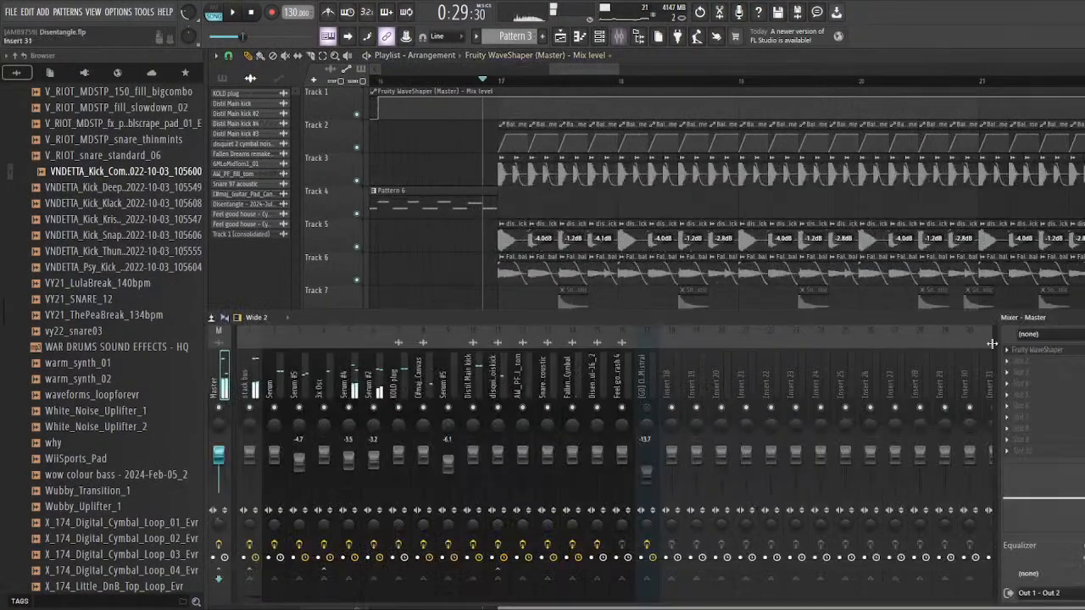
left_click(1071, 351)
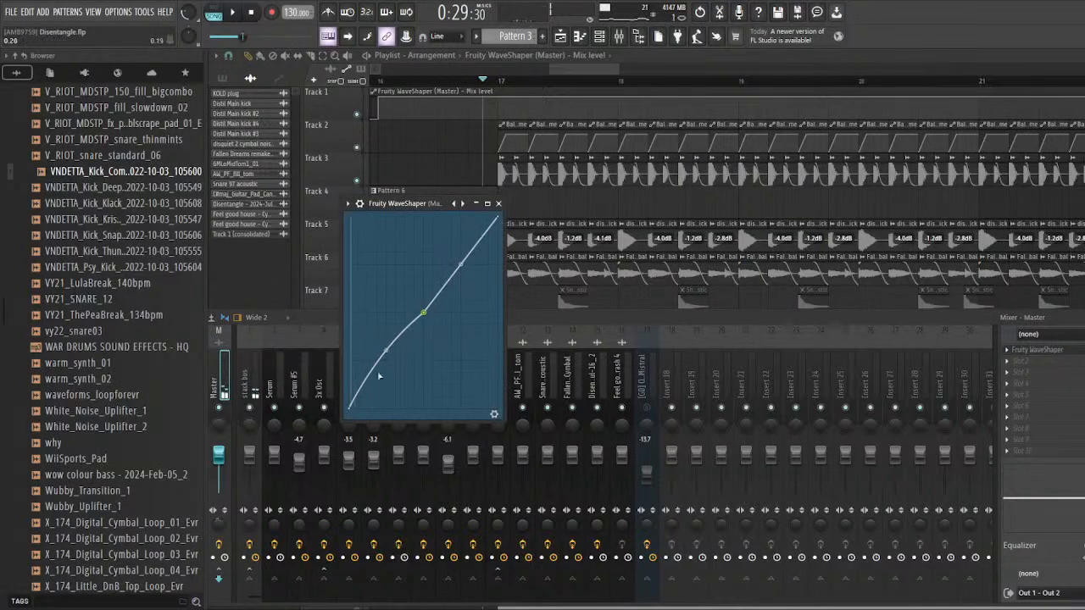
mouse_move(508, 317)
left_mouse_down()
mouse_move(529, 306)
mouse_move(511, 322)
left_mouse_up()
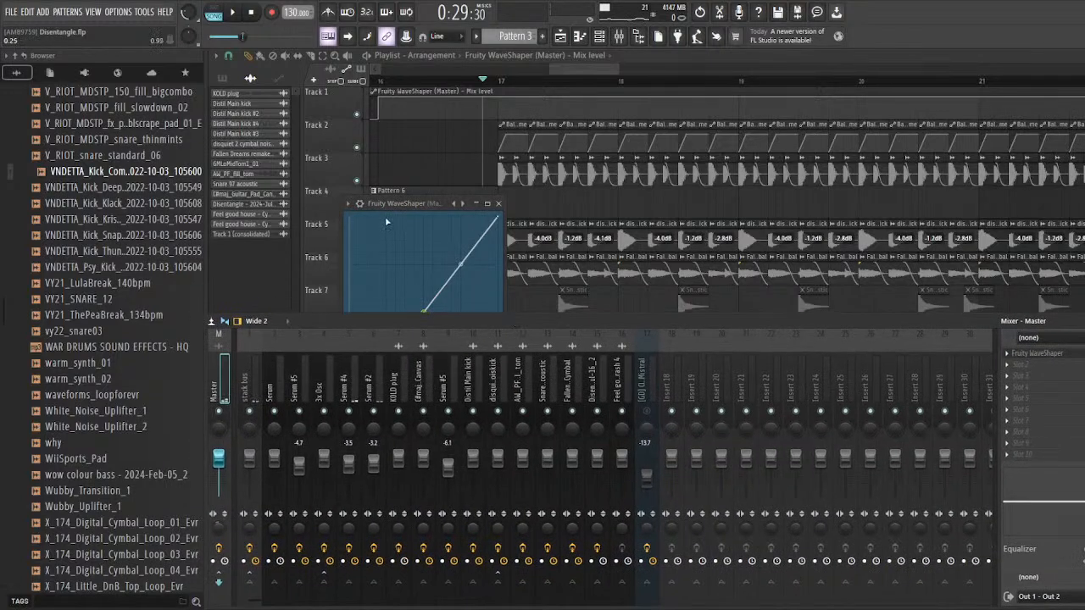
left_click_drag(401, 204, 408, 198)
Step: Compare the first Distil Main kick #2 waveform at bar 17 up close with the Master's Fruity WaveShaper curve
scroll(522, 173, "up", 5)
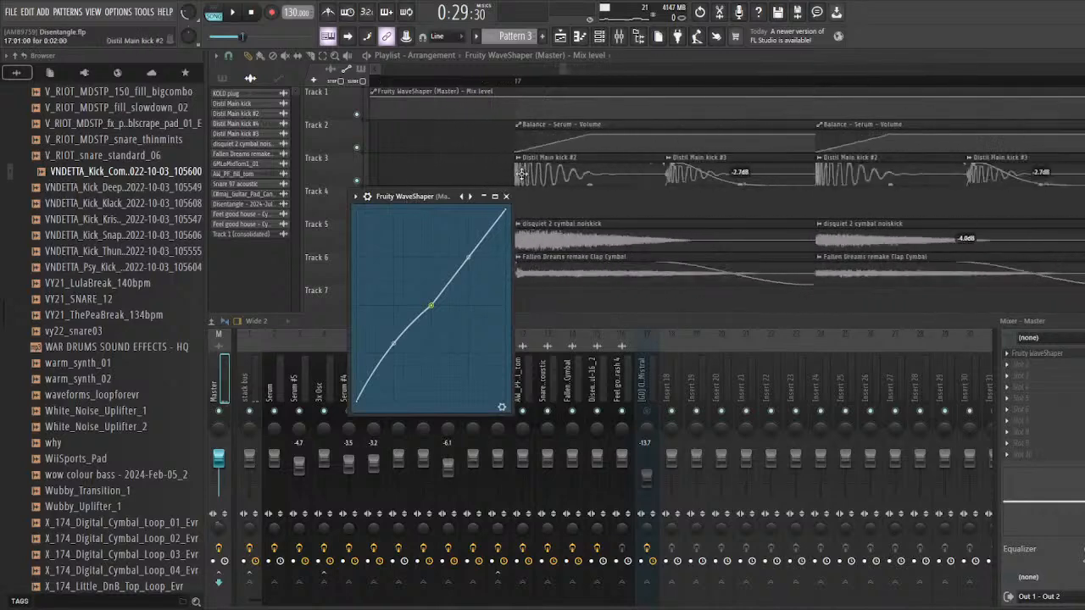
scroll(522, 174, "up", 2)
left_click(519, 172)
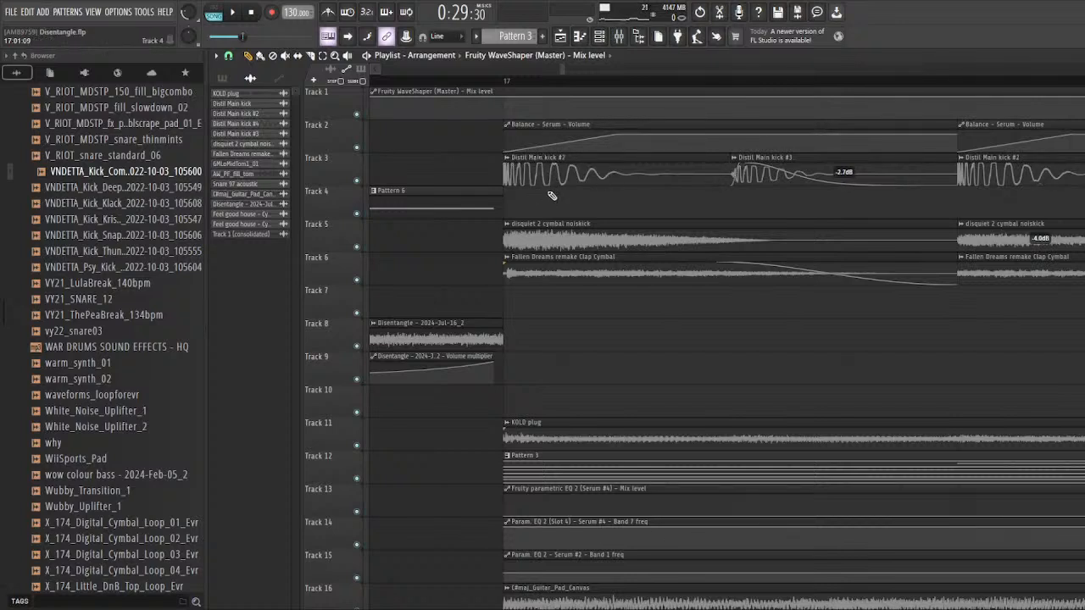
left_click(620, 36)
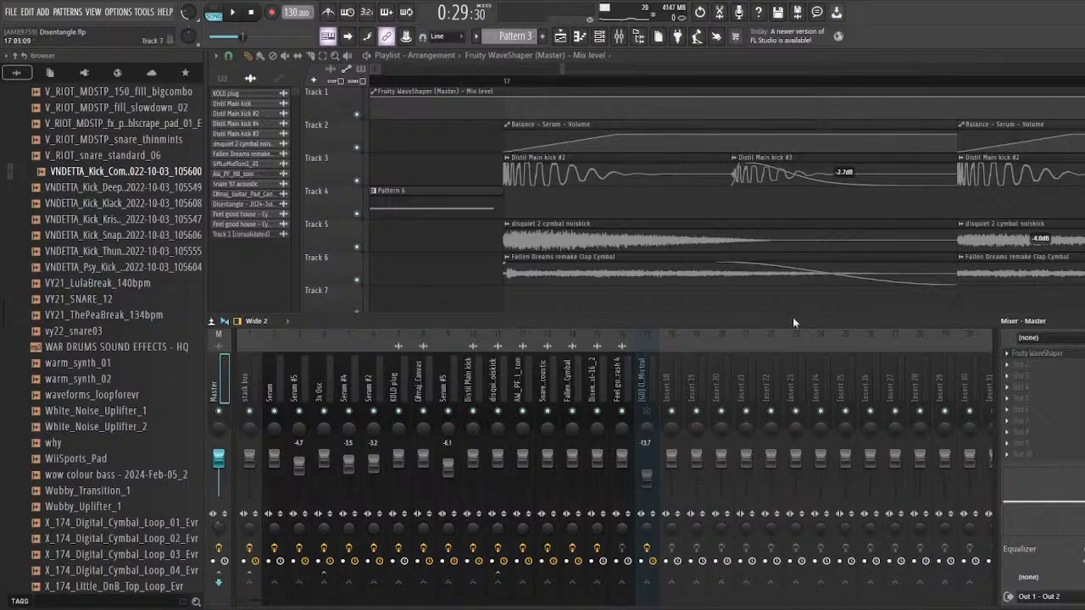
left_click(1064, 354)
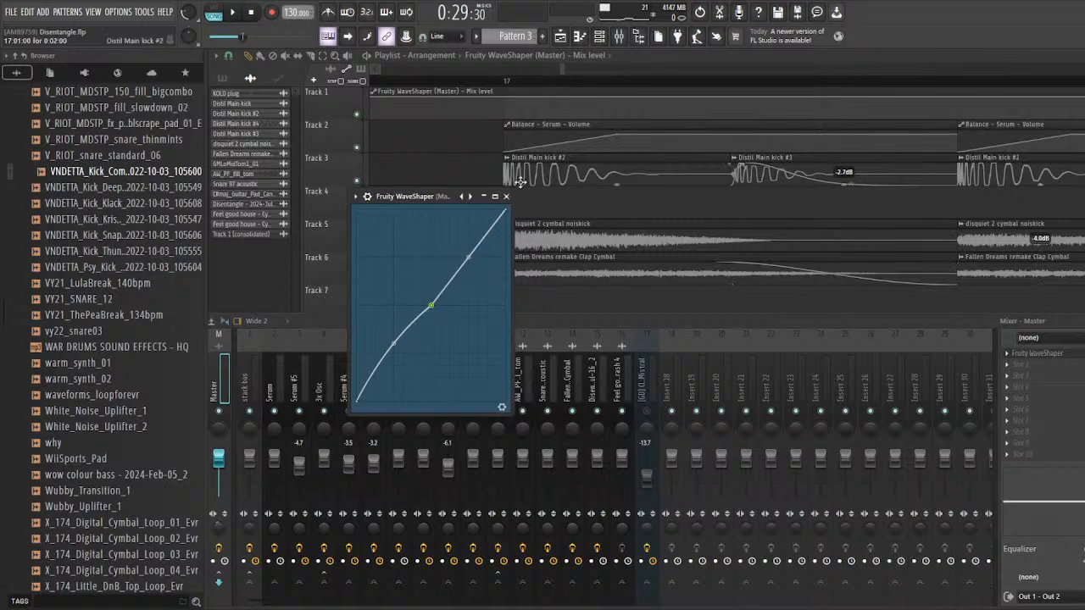
left_click_drag(409, 196, 347, 189)
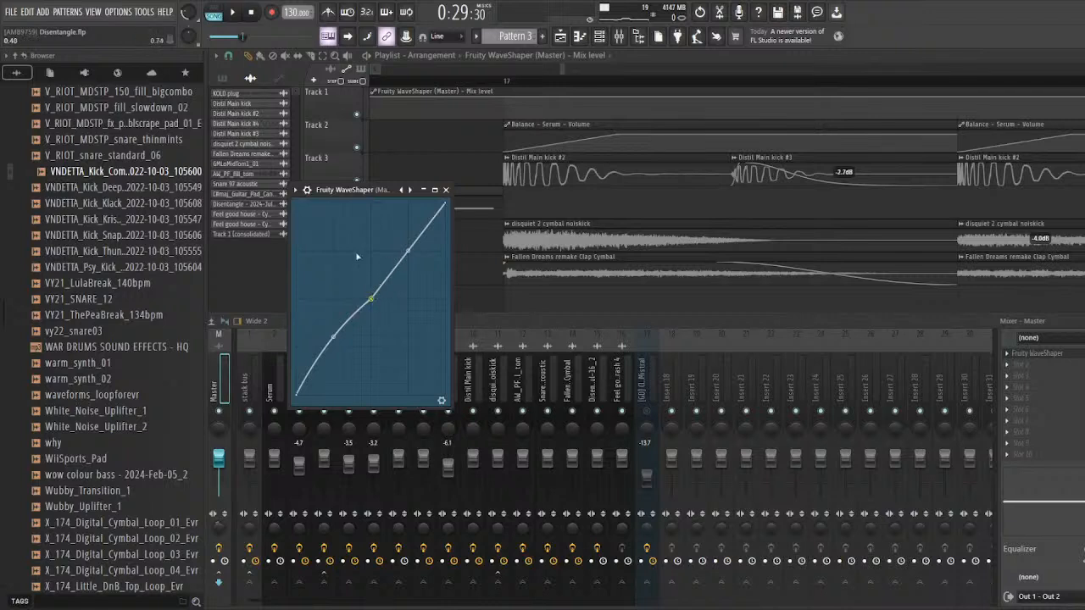
left_click_drag(344, 191, 351, 185)
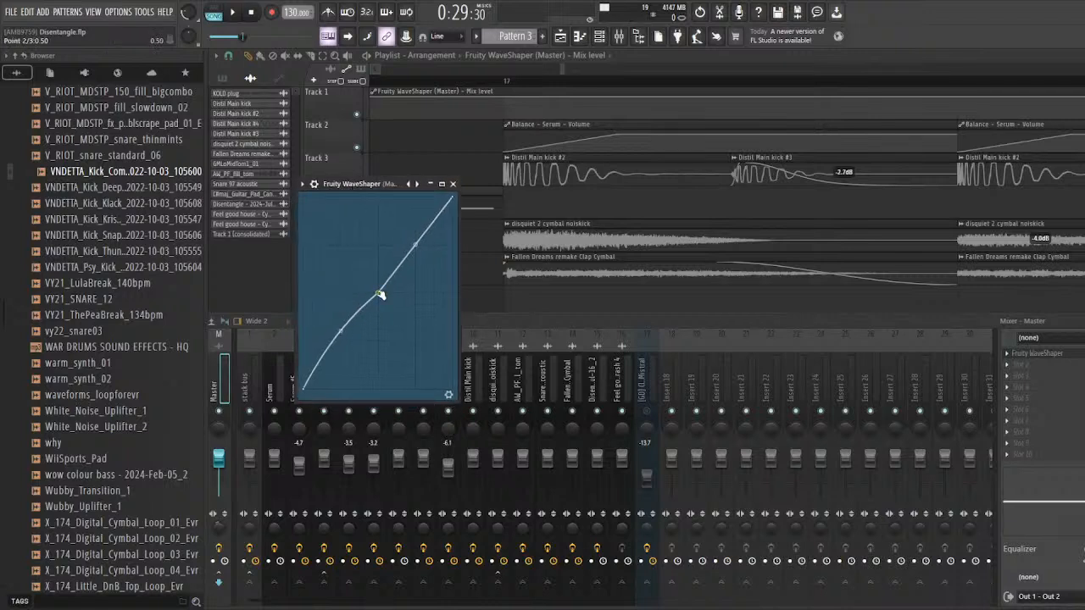
Step: Try the Fruity WaveShaper's middle curve point at about a quarter of the range and return it to 0.50, 0.50
mouse_move(380, 294)
left_mouse_down()
mouse_move(371, 307)
mouse_move(387, 286)
mouse_move(379, 295)
left_mouse_up()
left_click_drag(379, 294, 339, 340)
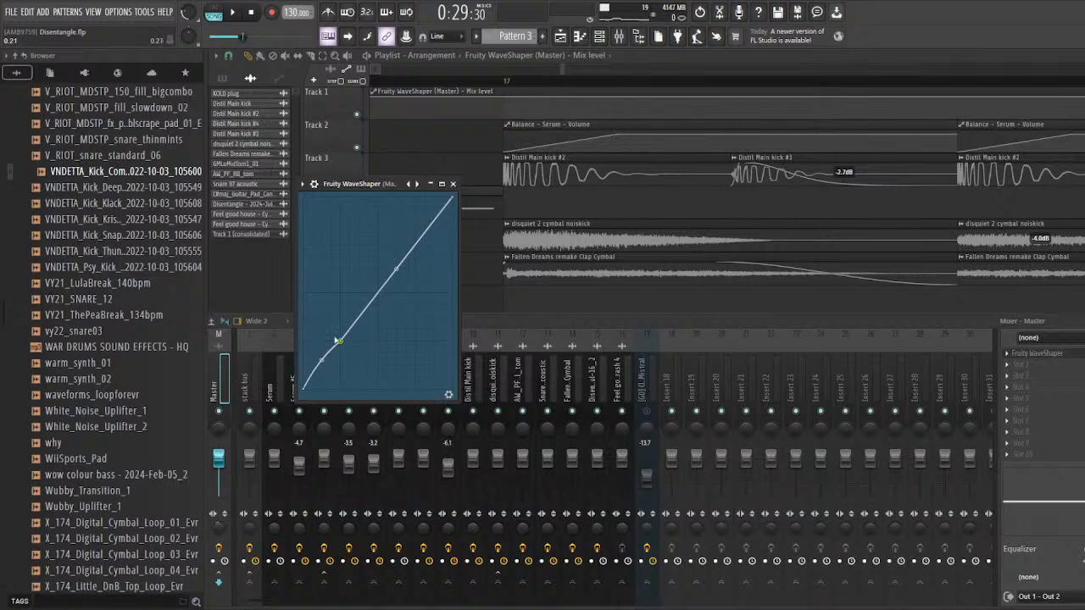
left_click_drag(340, 344, 378, 293)
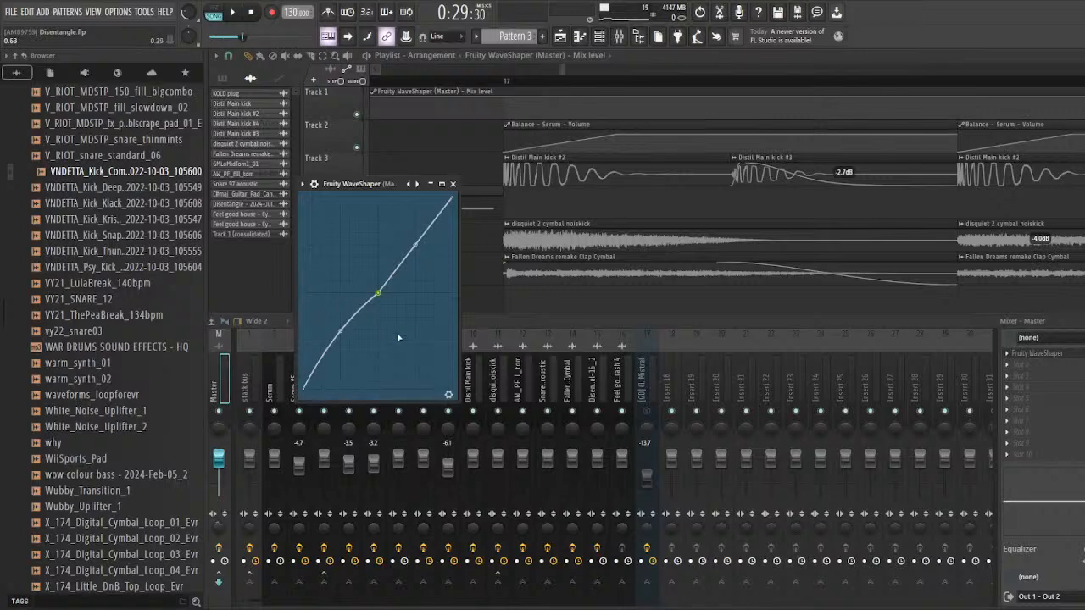
Step: Review the drum and synth layers after bar 17 and check the audio channels in the Channel rack
right_click(551, 216)
scroll(543, 254, "down", 8)
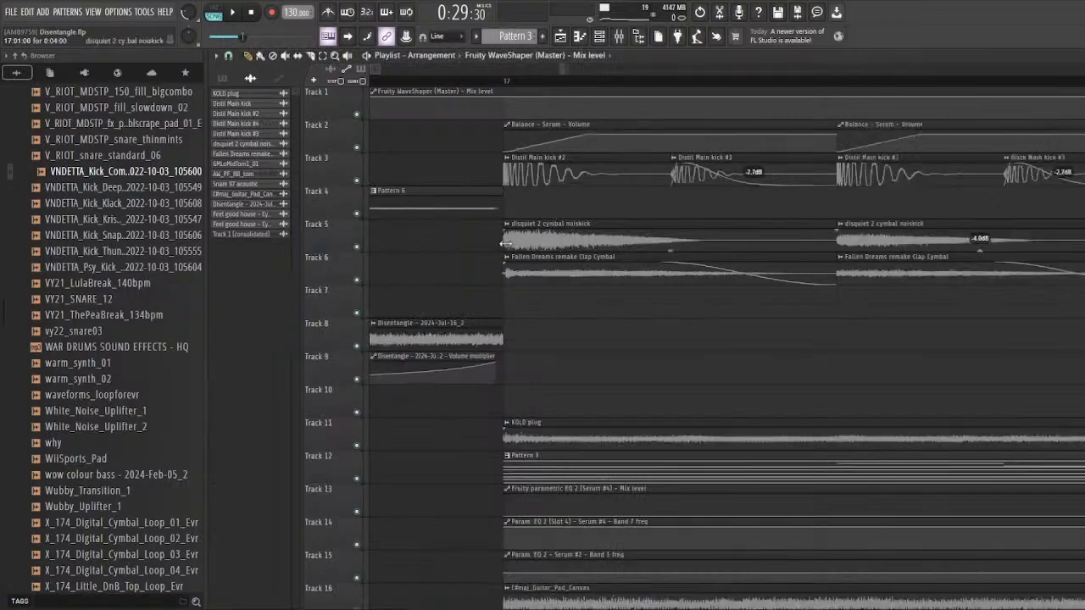
scroll(528, 307, "down", 3)
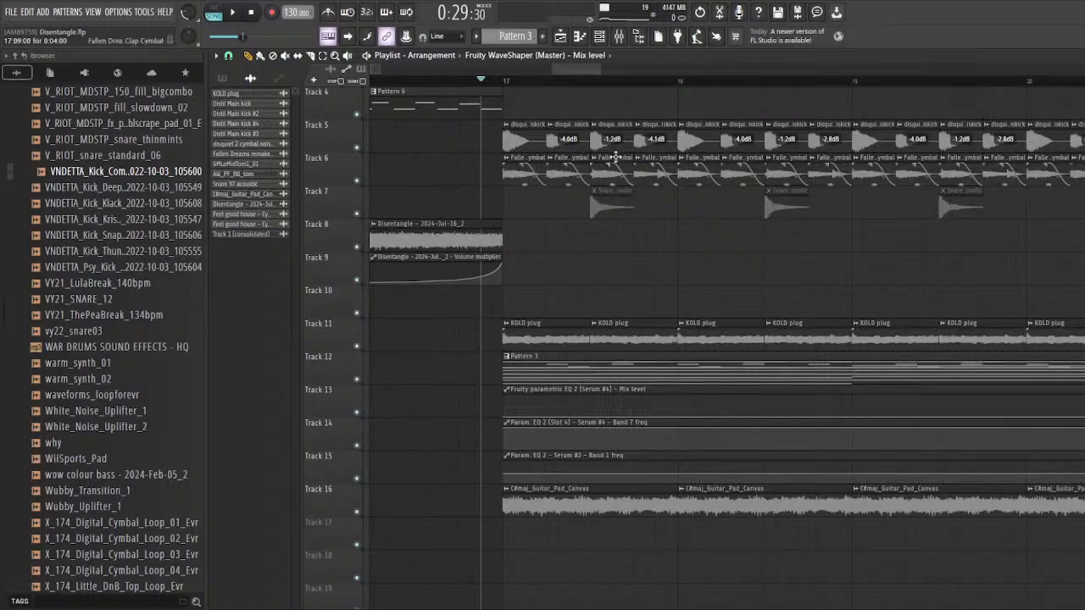
left_click(600, 36)
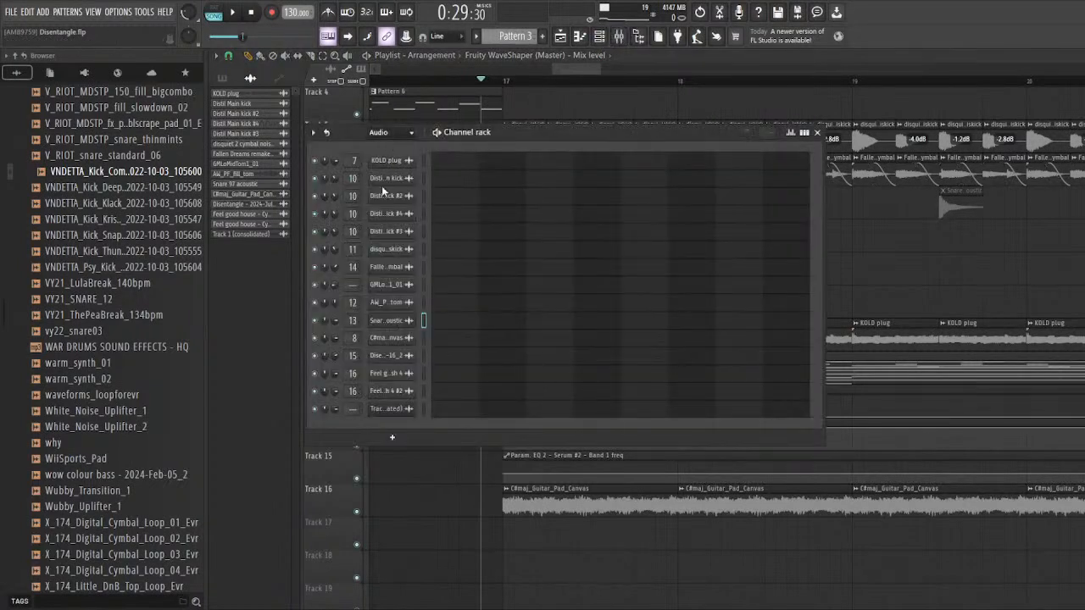
right_click(920, 284)
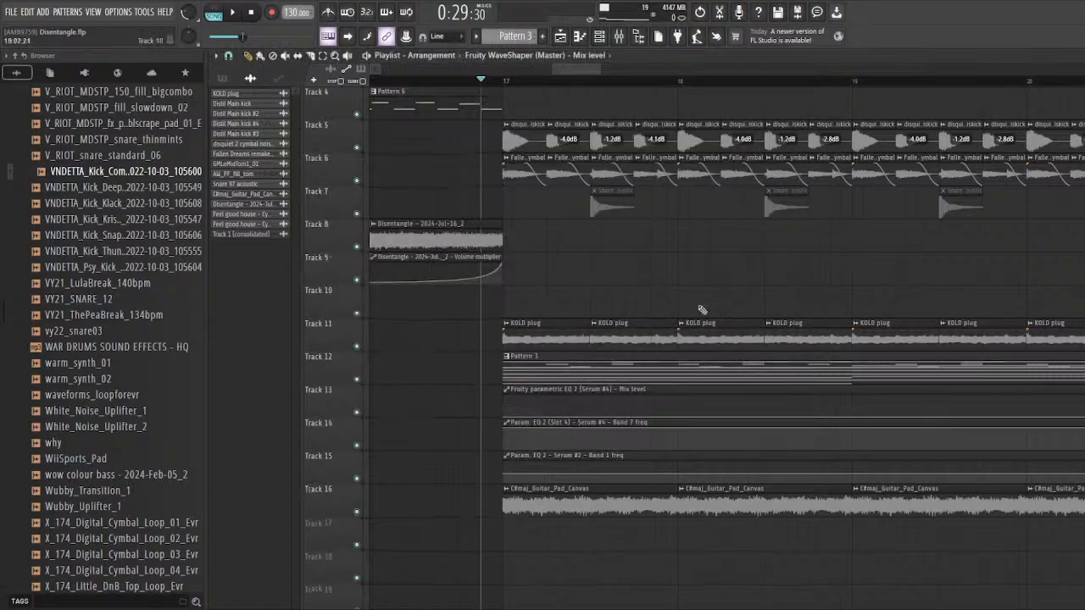
Step: Save the project and search the sample browser for "drum loop"
scroll(702, 311, "down", 5)
scroll(25, 492, "down", 20)
key("ctrl+s")
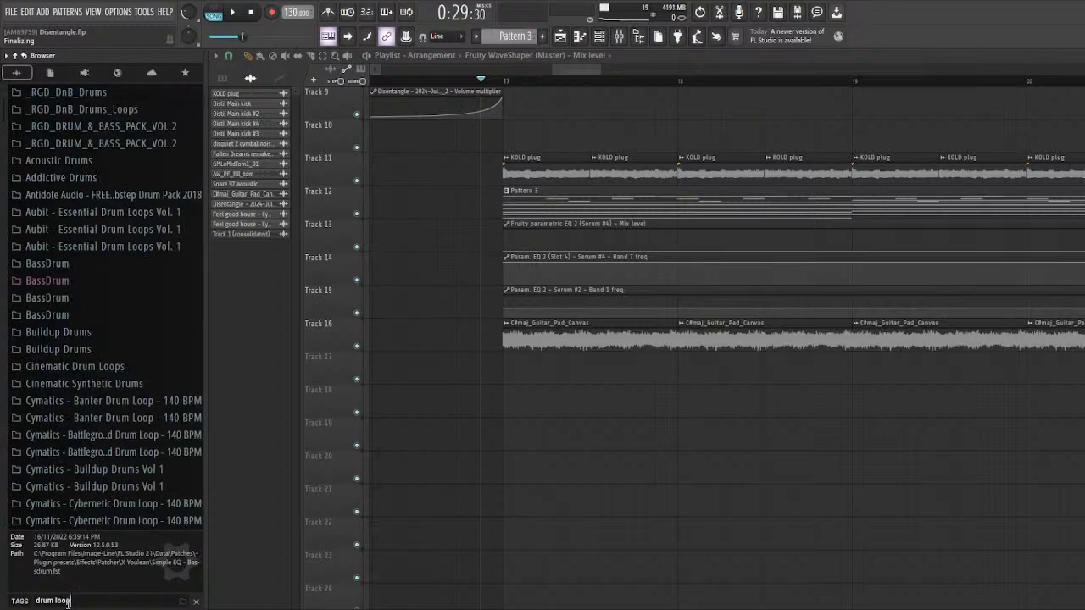
scroll(34, 340, "down", 10)
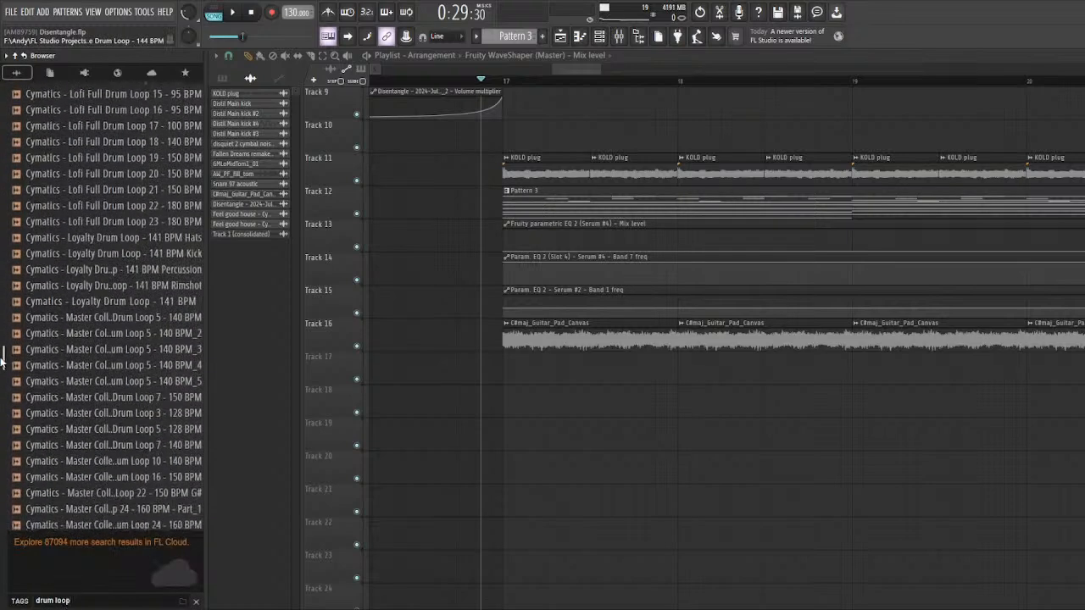
Step: Audition Cymatics - Master Collection Full Drum Loop 5 - 140 BPM, place it on Track 19 at bar 17 and play it soloed
left_click(85, 319)
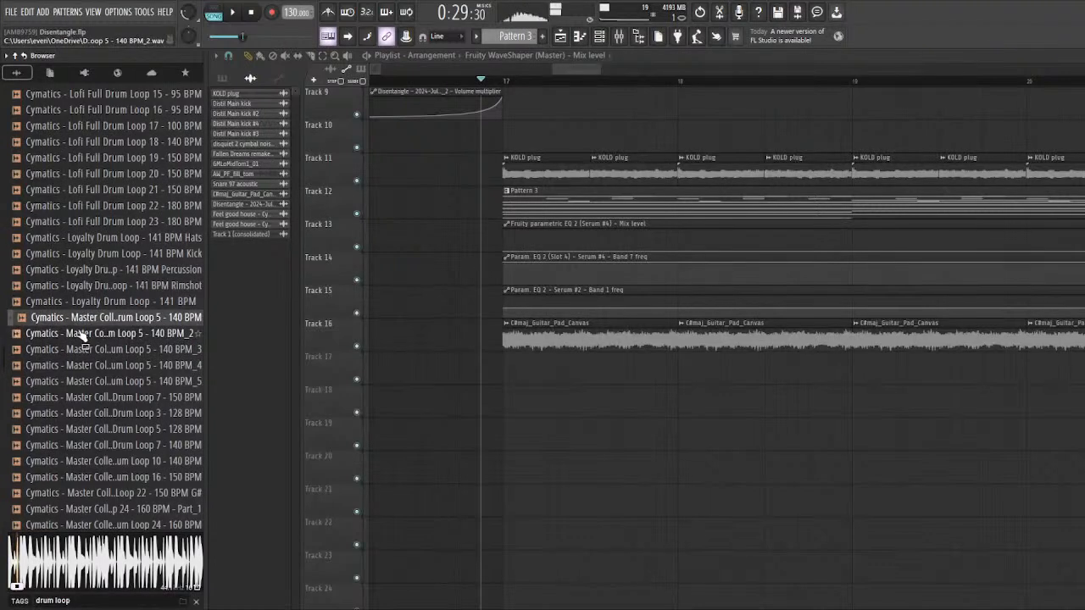
left_click_drag(91, 327, 543, 442)
right_click(358, 445)
scroll(555, 364, "down", 2)
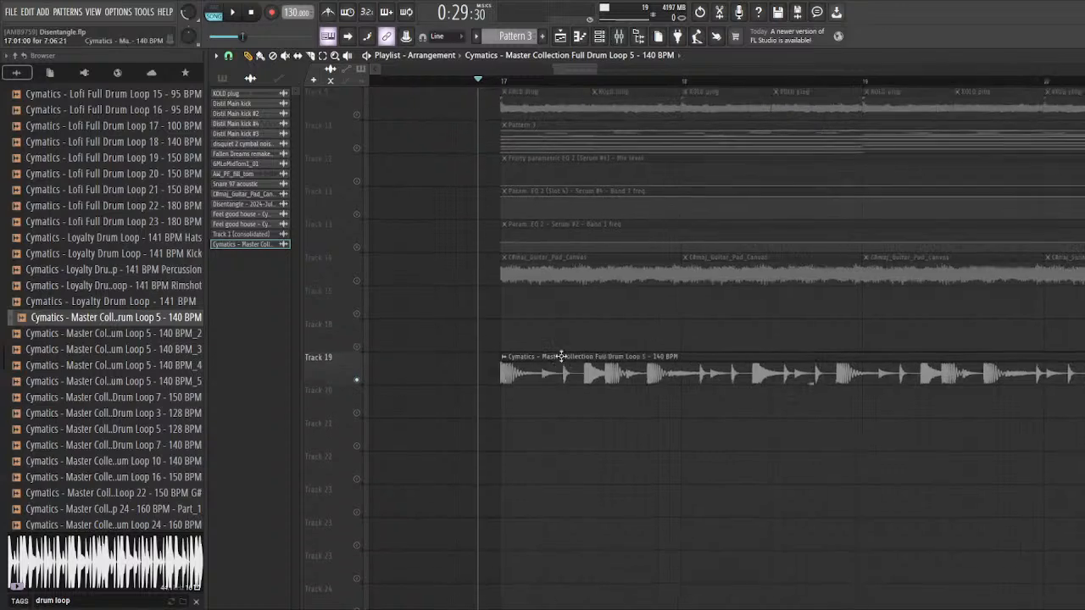
scroll(560, 356, "up", 4)
key("space")
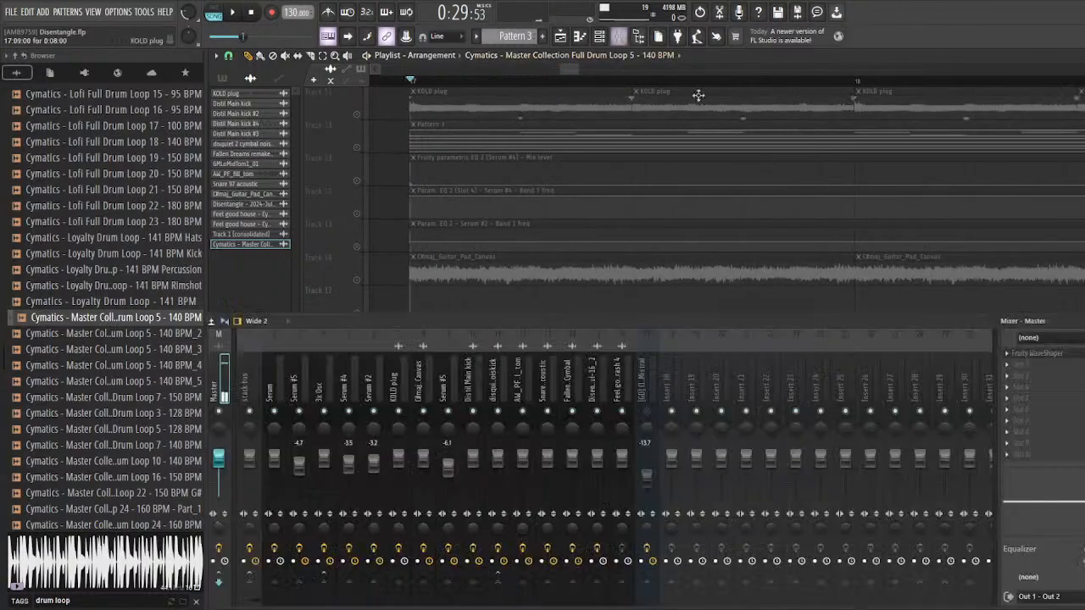
Step: Open the Fruity WaveShaper on the Master and arrange it with the mixer so the whole curve is in view
key("F9")
key("space")
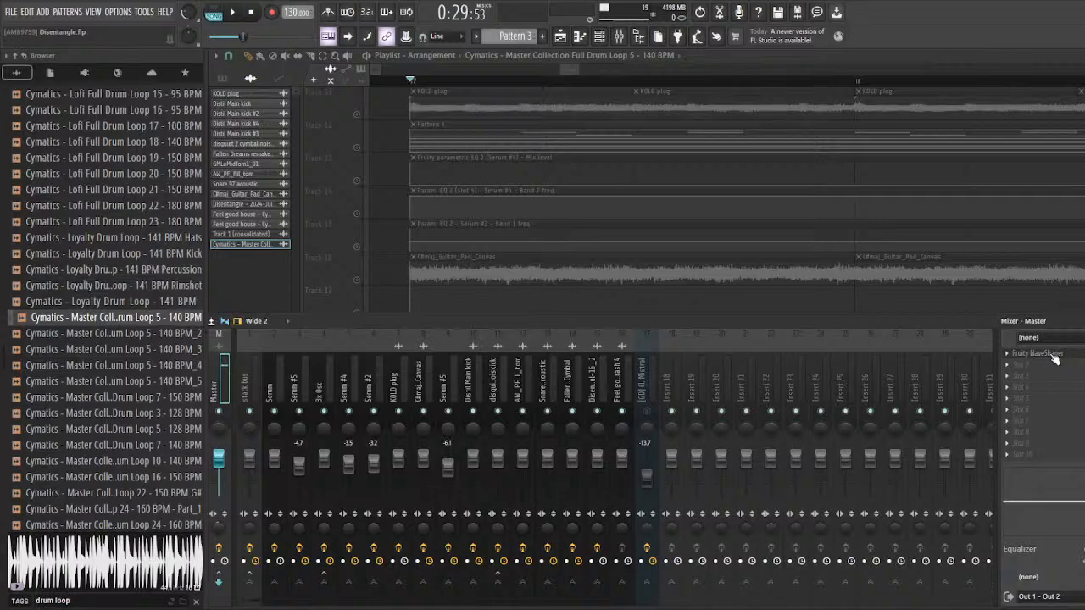
left_click(1037, 353)
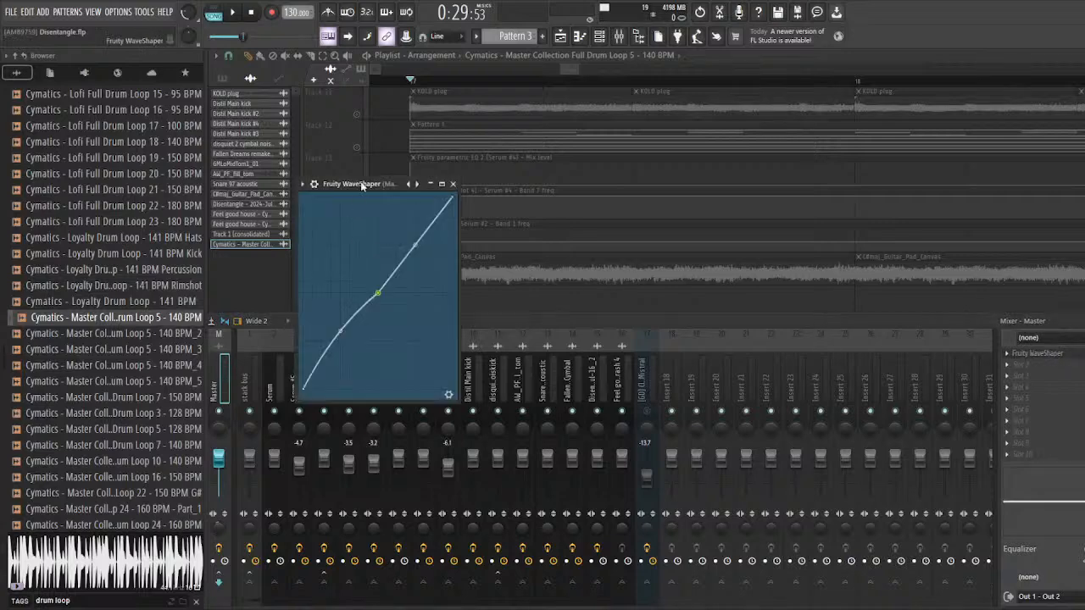
left_click_drag(366, 182, 561, 178)
left_click_drag(690, 322, 675, 345)
Step: Listen to the soloed drum loop from bar 17 through the Master's Fruity WaveShaper while following its level on the curve
key("space")
key("space")
key("space")
left_click(563, 288)
key("space")
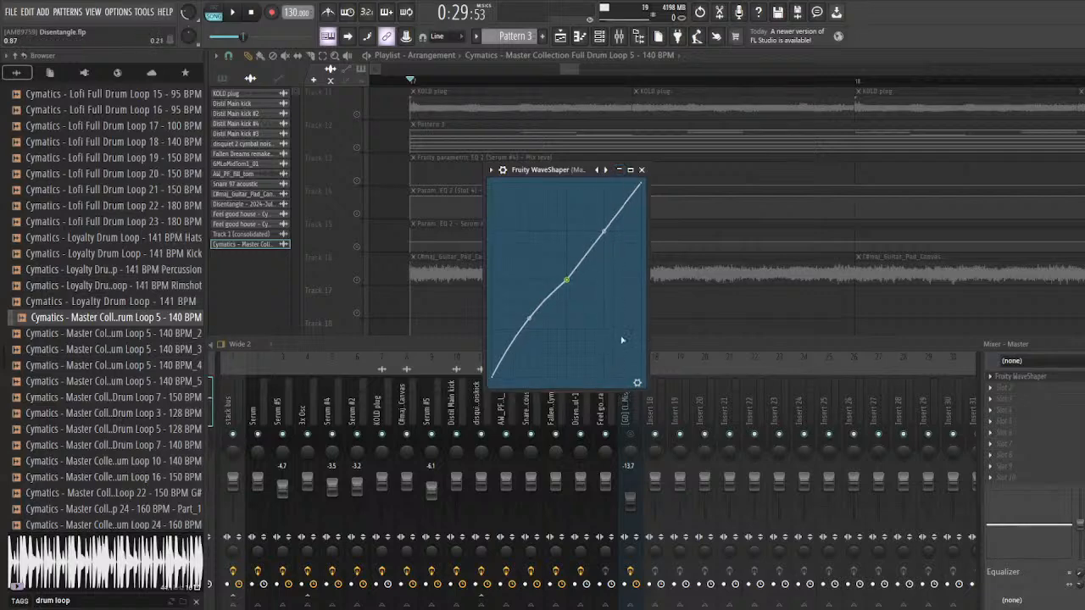
left_click_drag(561, 173, 539, 173)
key("space")
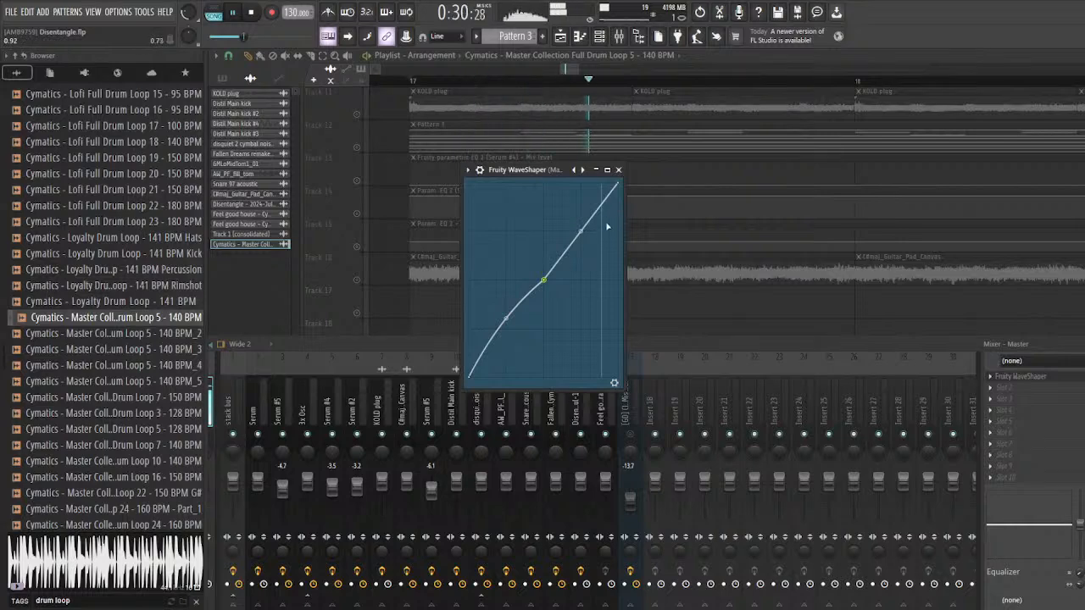
key("space")
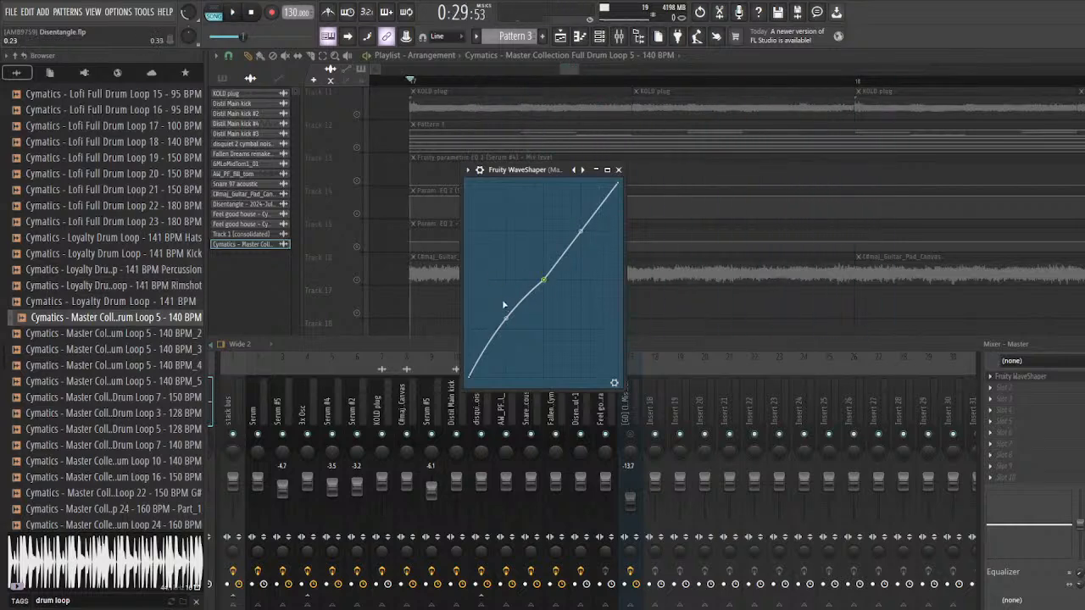
Step: Add a Fruity WaveShaper curve point at zero output, slightly before mid-input, and play the drum loop through it
left_click_drag(495, 314, 532, 397)
key("space")
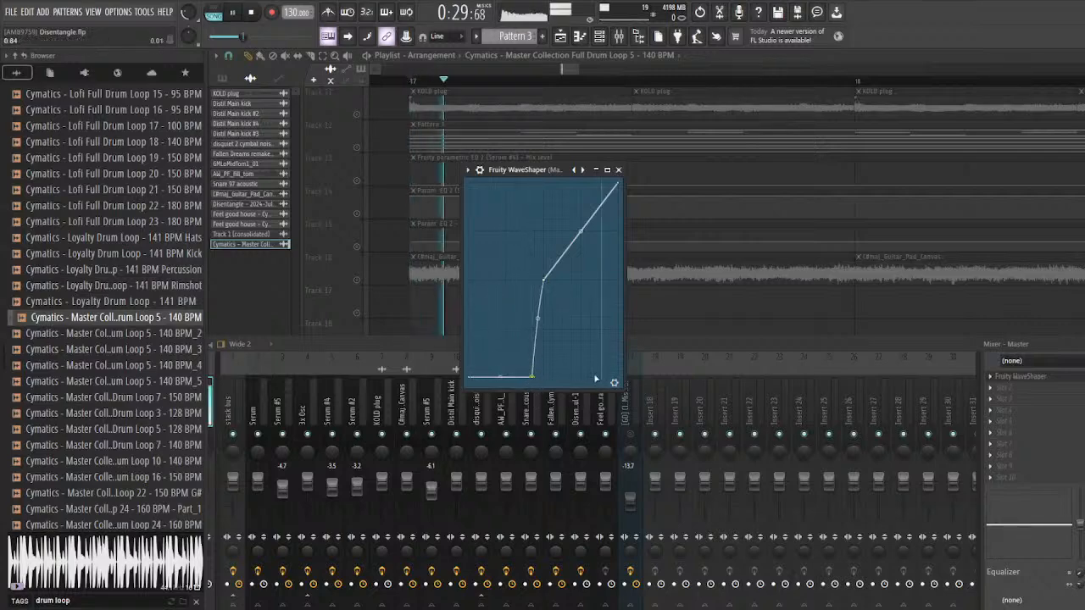
key("space")
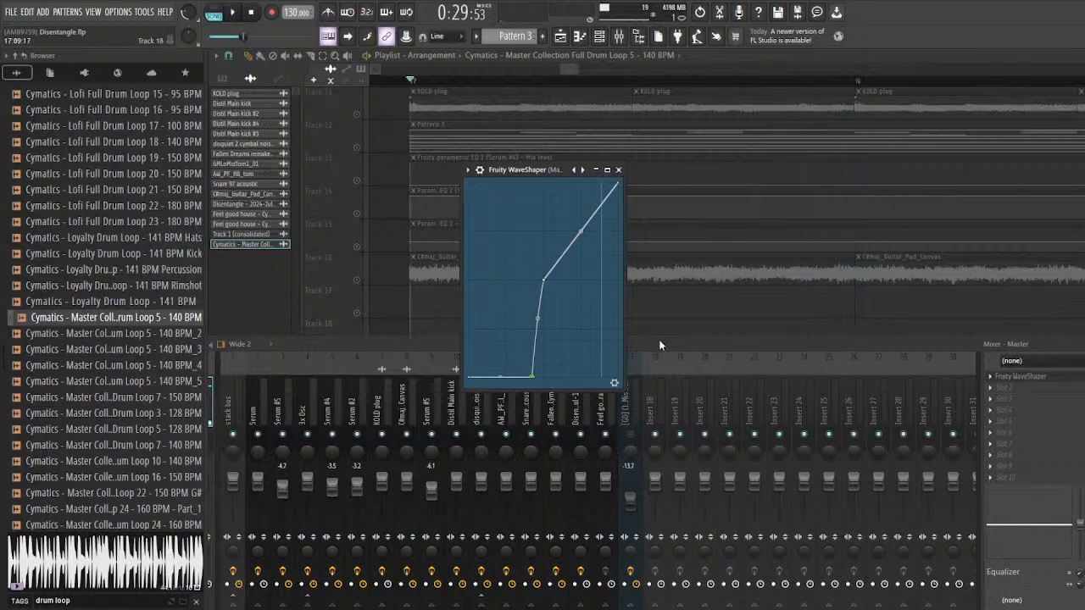
Step: Load Edison after the Master's Fruity WaveShaper, set it to record on input, and record a short passage of the drum loop
left_click_drag(657, 344, 649, 339)
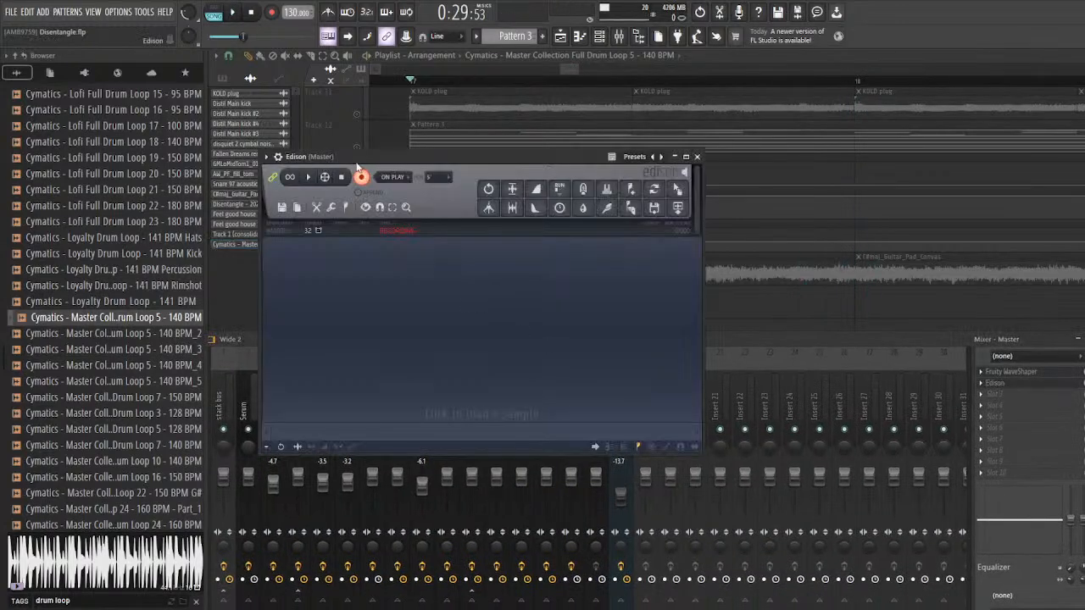
left_click(382, 202)
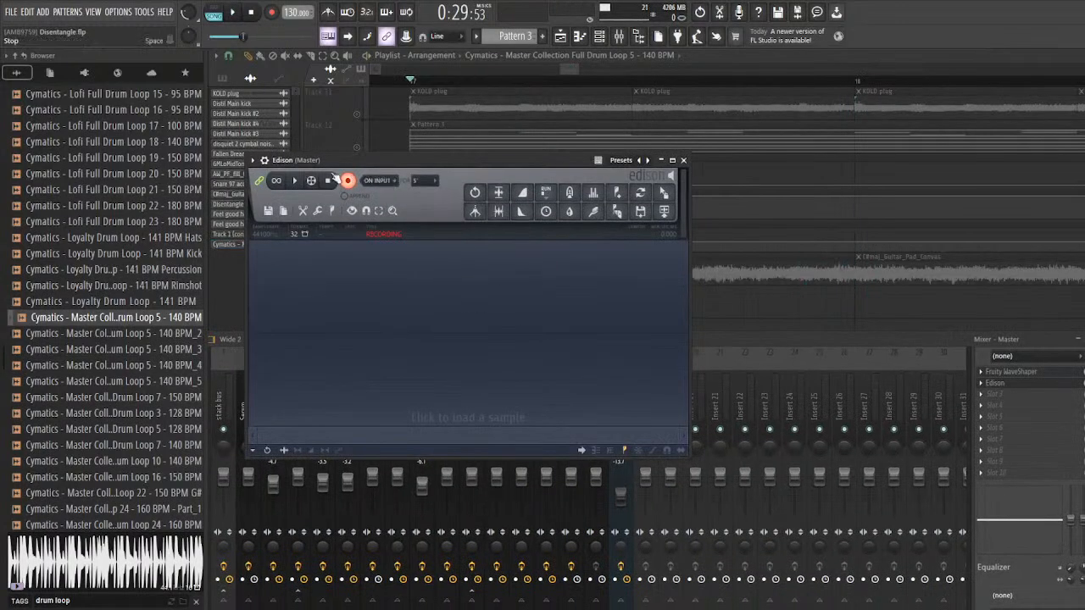
left_click_drag(310, 158, 341, 163)
left_click(230, 13)
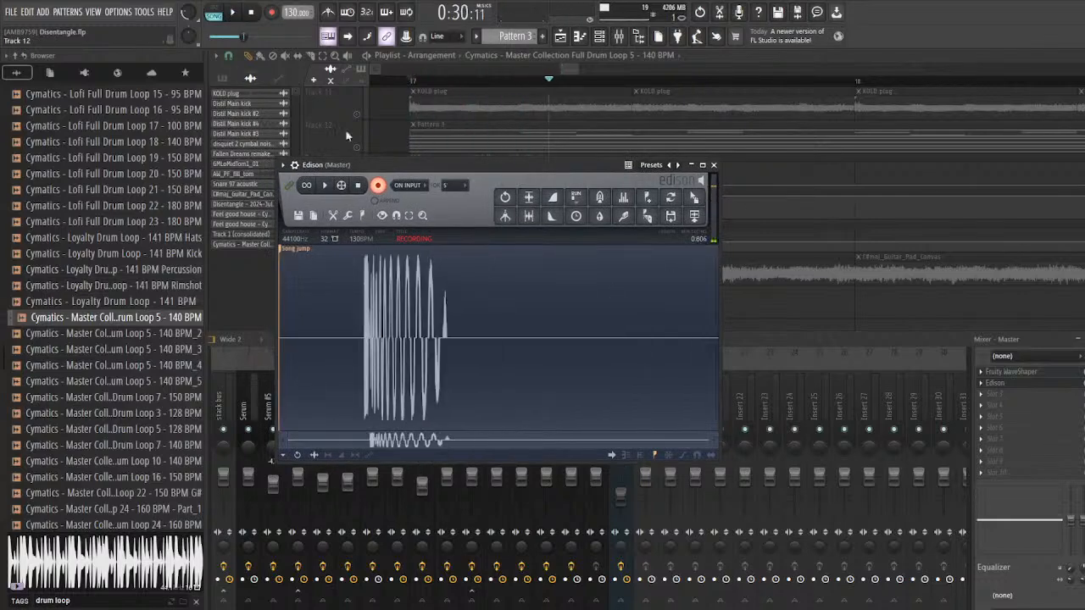
key("space")
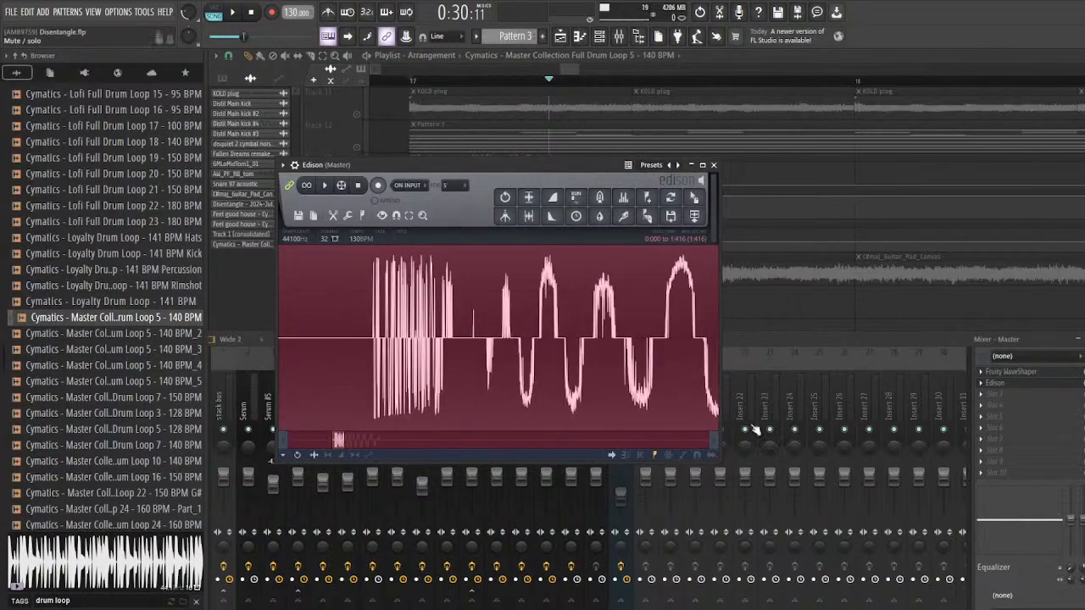
Step: Move the added Fruity WaveShaper curve point to almost zero input and just under half output
left_click(1025, 385)
left_click(1025, 385)
left_click(1025, 384)
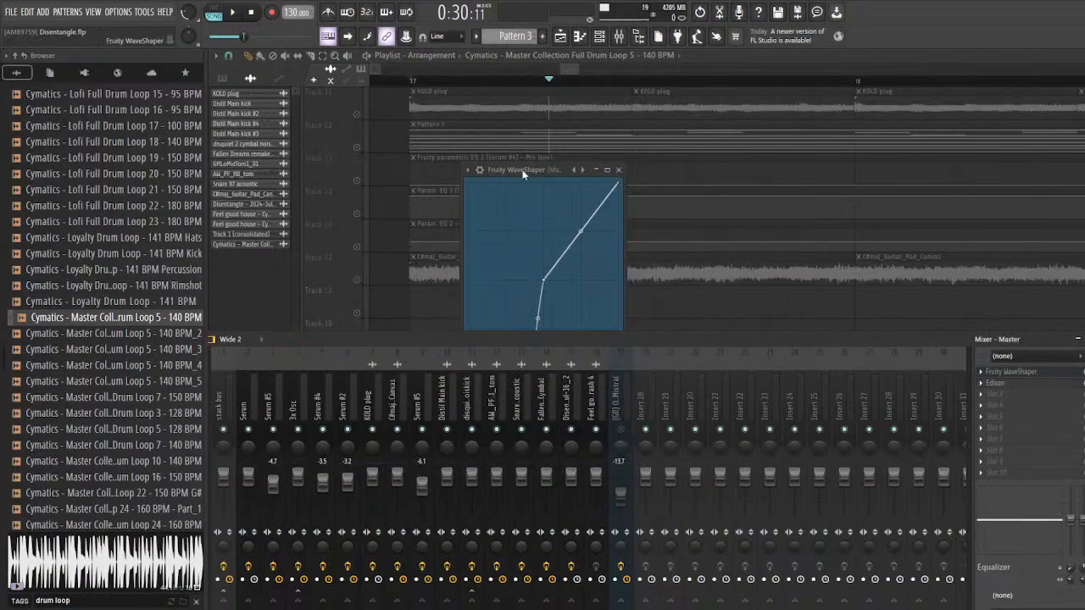
left_click_drag(523, 169, 531, 172)
left_click_drag(547, 383, 459, 292)
left_click_drag(492, 300, 480, 293)
Step: Record the drum loop again in the Master's Edison with the reshaped curve
left_click(1036, 386)
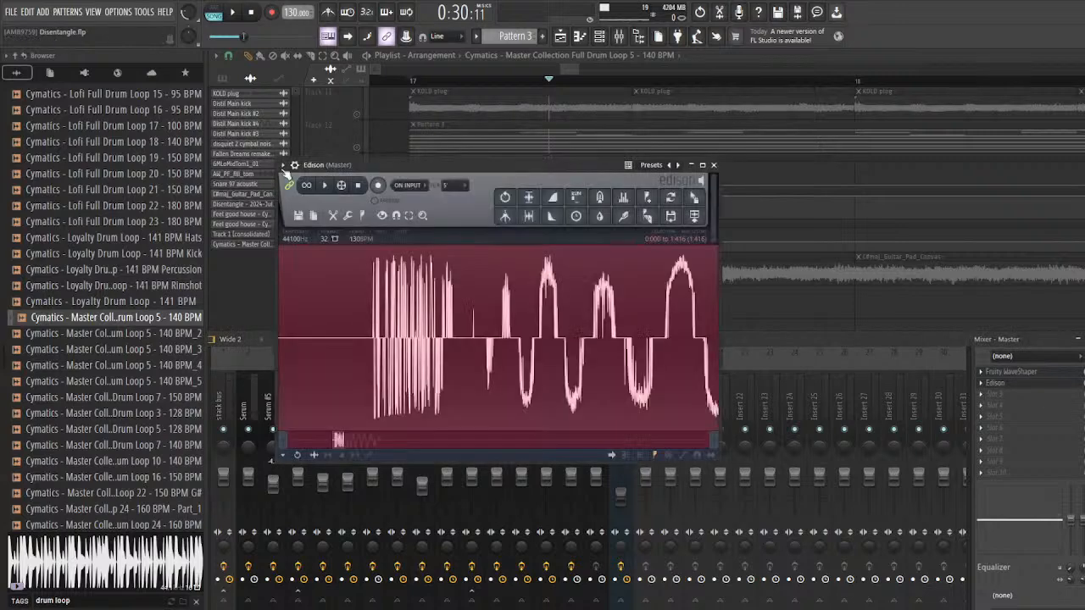
left_click(234, 16)
left_click(234, 15)
left_click(380, 192)
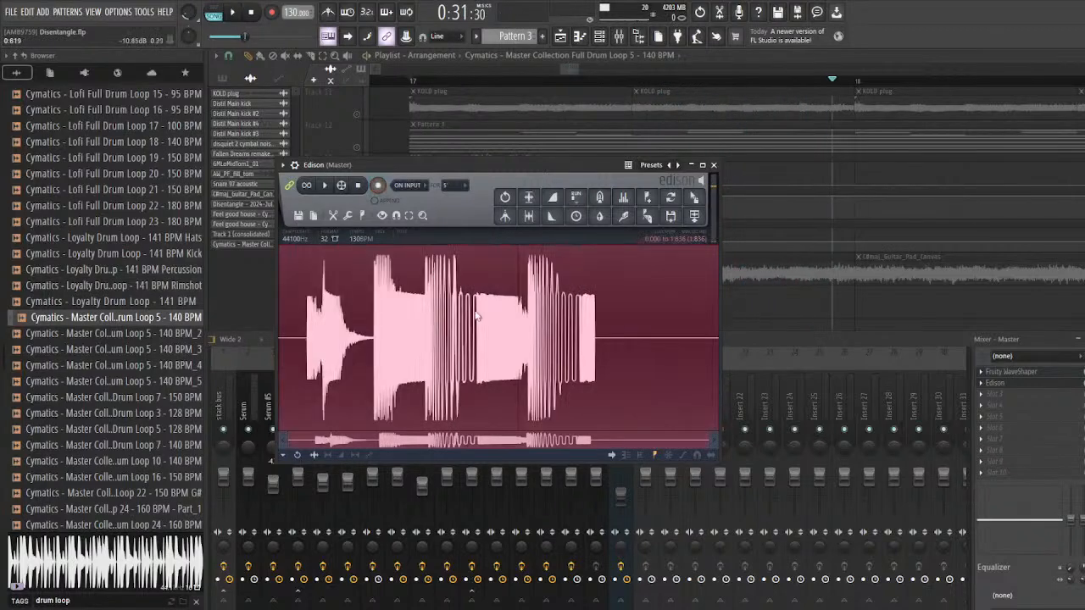
Step: Examine the recorded drum hits in Edison up close and as a whole for signs of waveform distortion
scroll(463, 331, "up", 5)
scroll(463, 332, "down", 4)
scroll(462, 332, "up", 5)
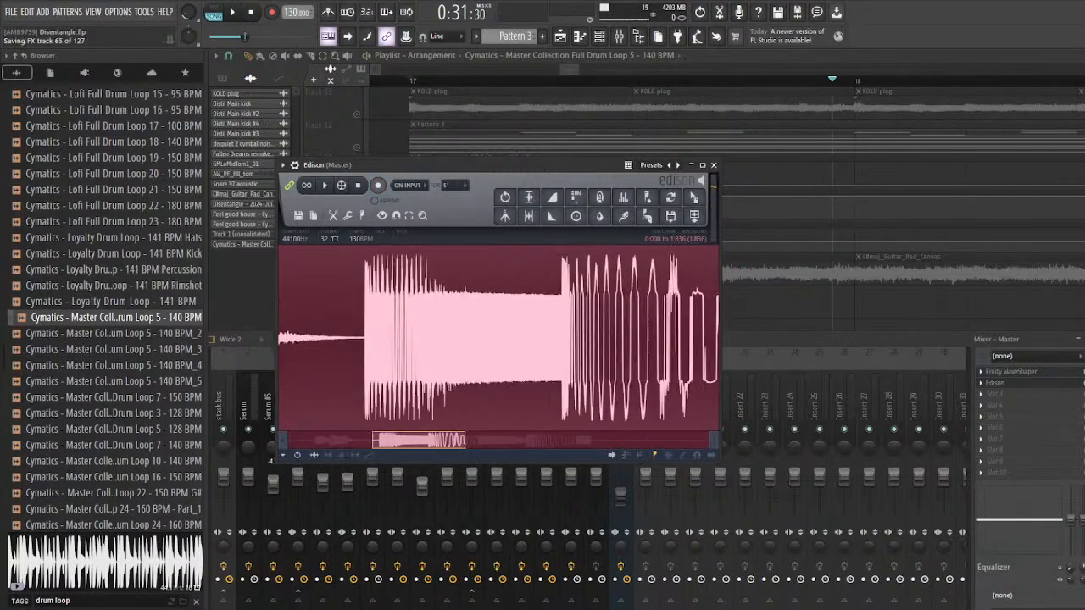
scroll(441, 366, "up", 4)
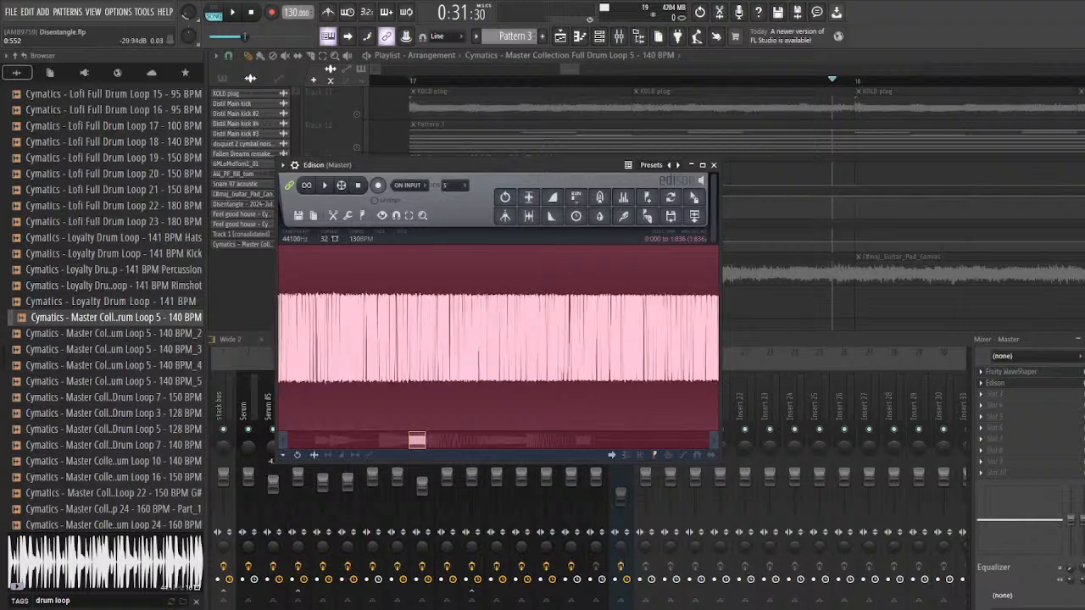
scroll(455, 318, "up", 4)
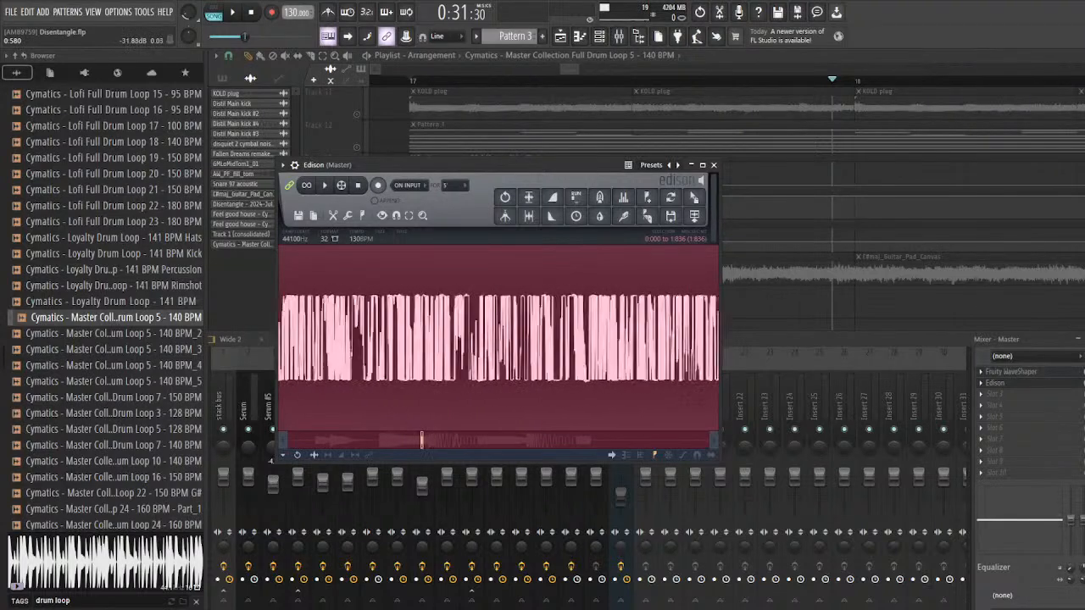
scroll(417, 335, "up", 5)
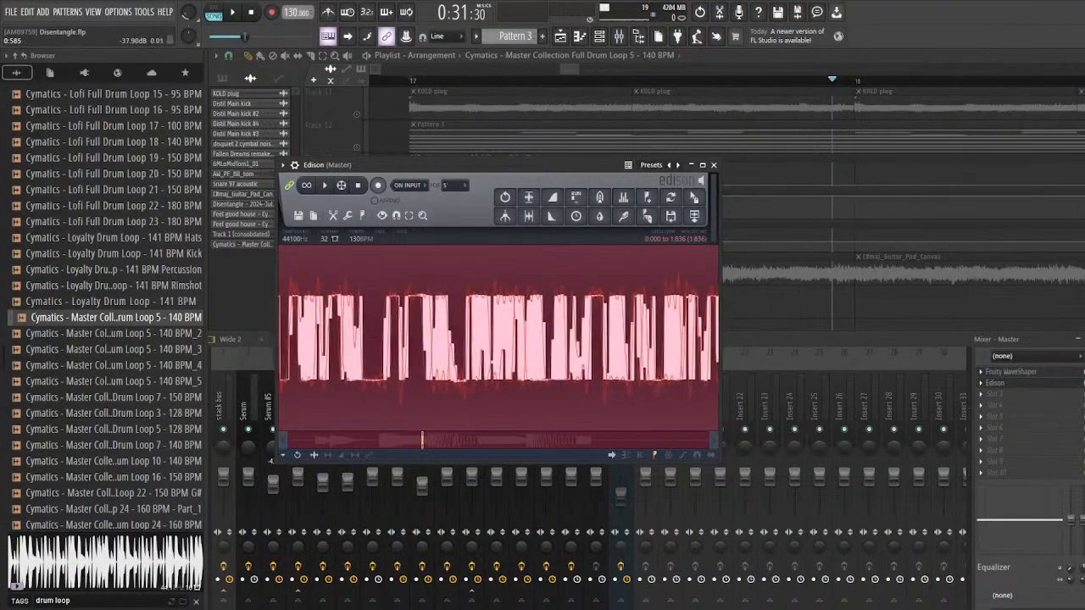
scroll(530, 335, "down", 8)
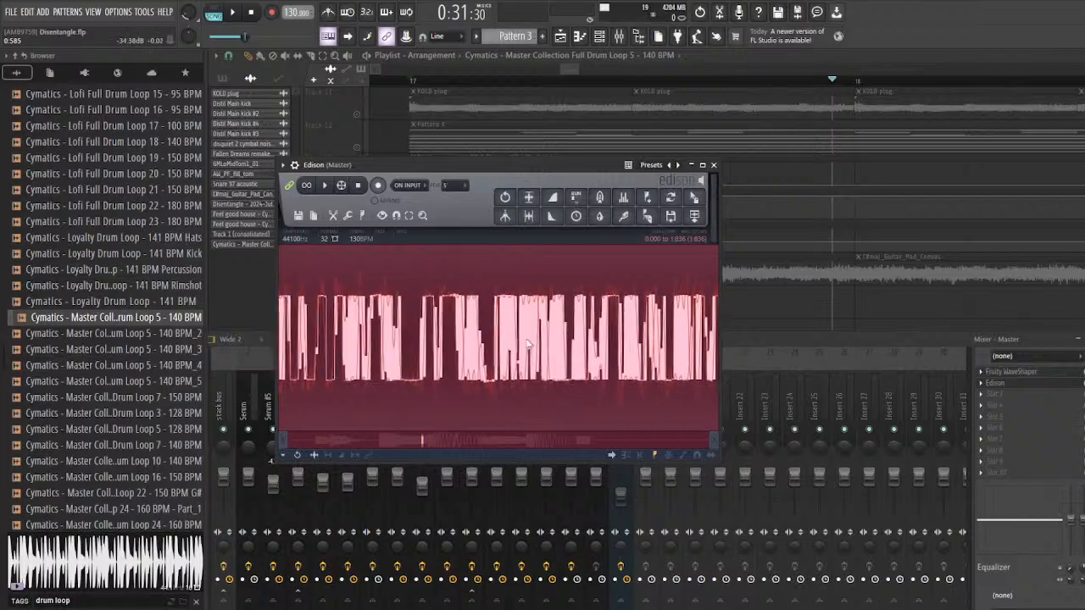
mouse_move(413, 441)
left_mouse_down()
mouse_move(353, 441)
mouse_move(386, 441)
left_mouse_up()
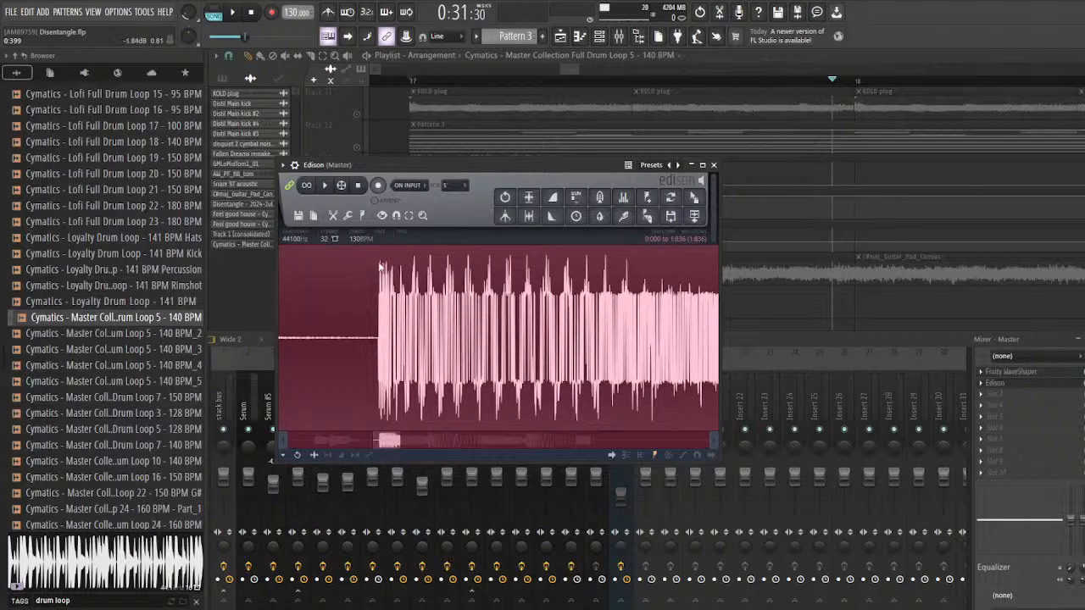
scroll(404, 302, "down", 2)
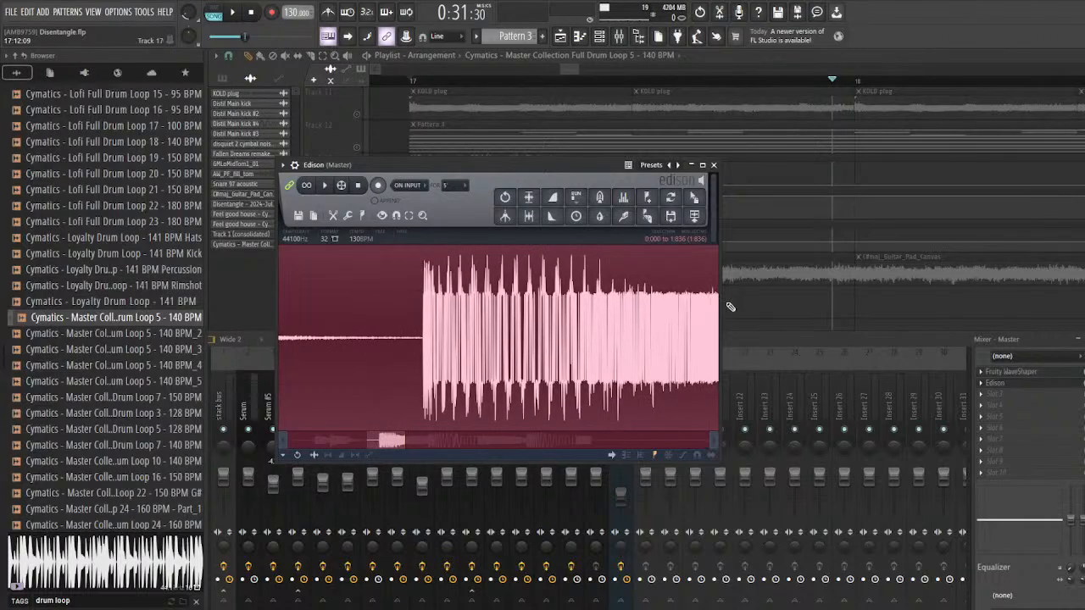
scroll(403, 305, "up", 2)
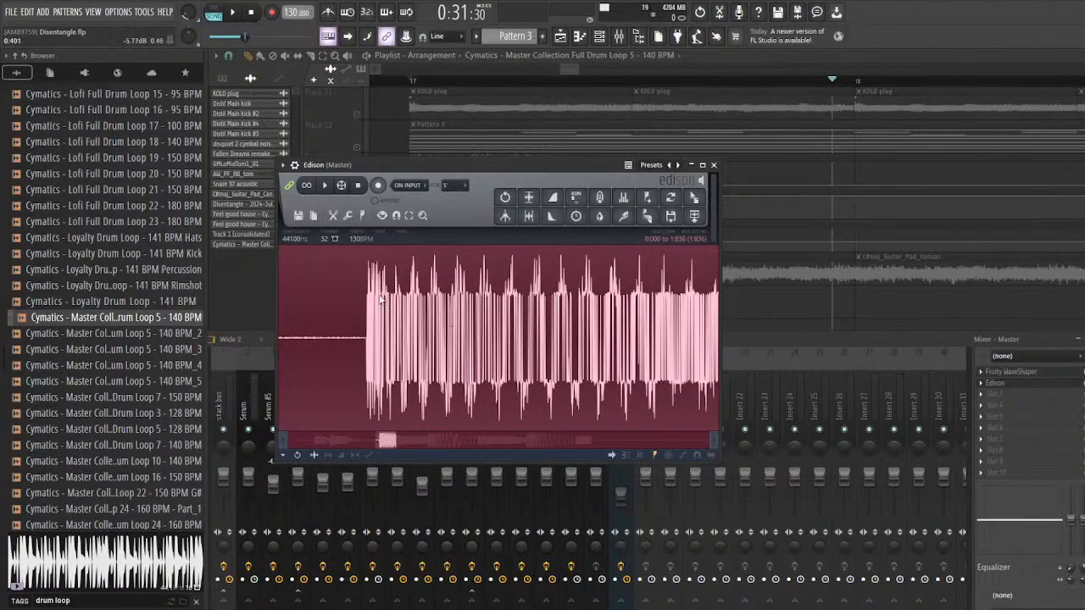
scroll(401, 283, "down", 5)
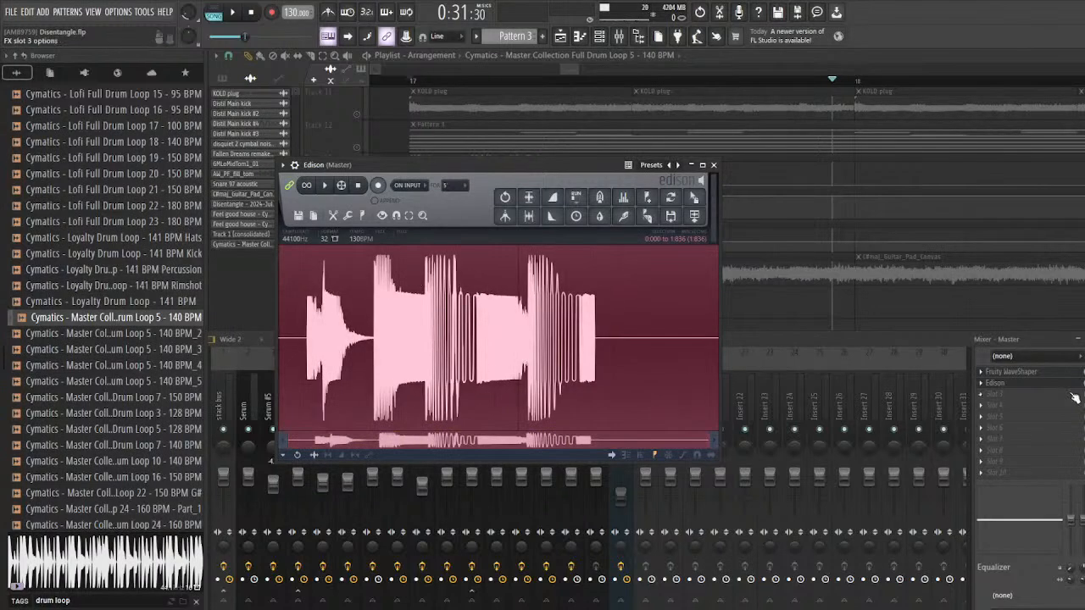
Step: Remove Edison from the Master and delete the added point from the Fruity WaveShaper curve
left_click(996, 383)
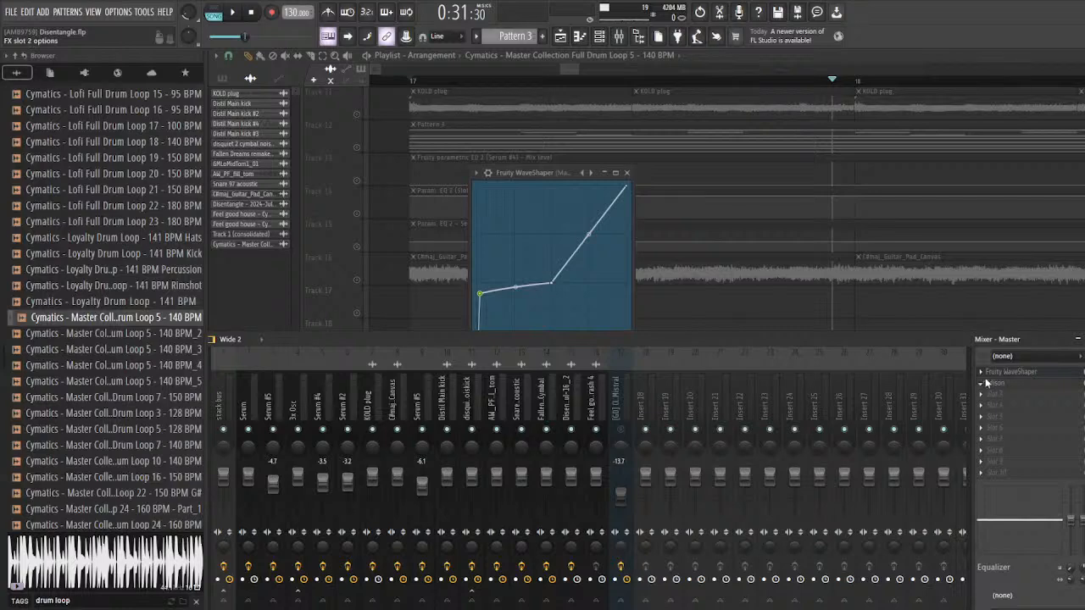
left_click(984, 384)
left_click(1007, 328)
left_click(1025, 374)
left_click(1024, 374)
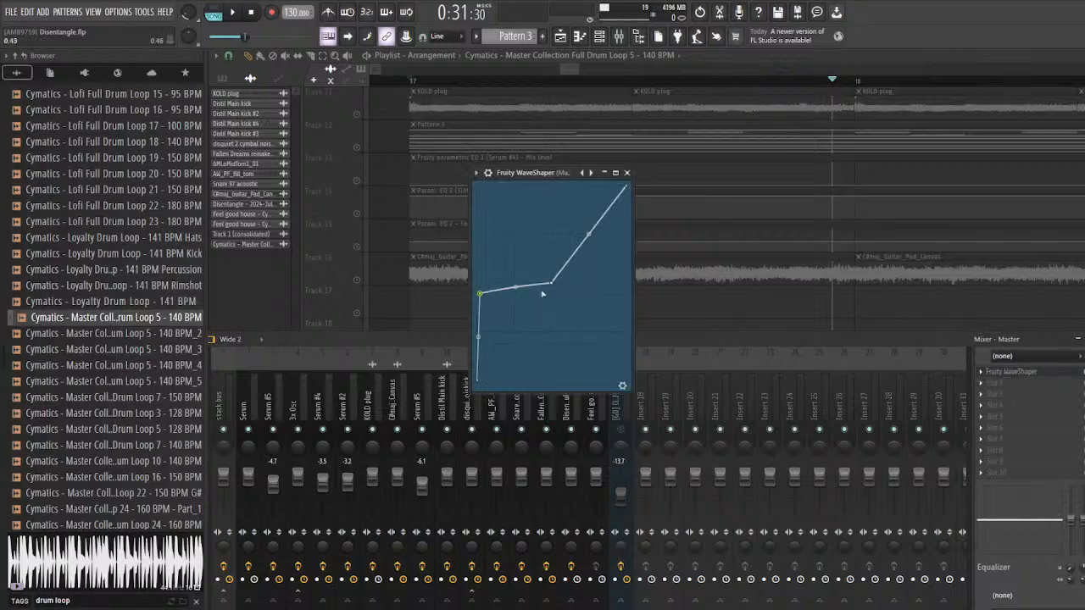
right_click(481, 294)
left_click(497, 307)
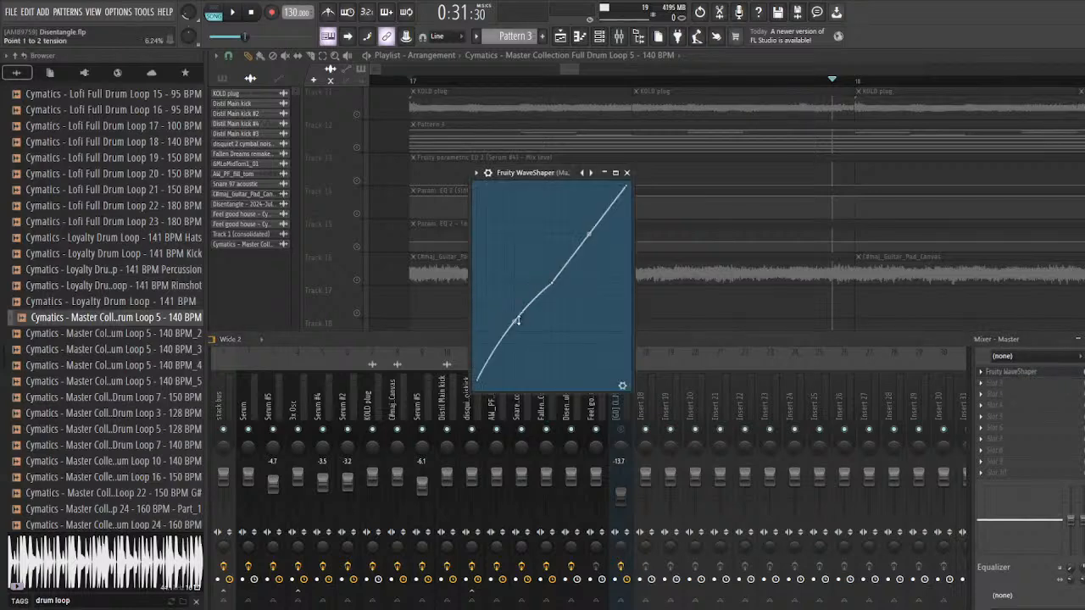
Step: Delete the Cymatics drum loop from the project and unsolo the playlist tracks
right_click(697, 313)
scroll(415, 369, "down", 4)
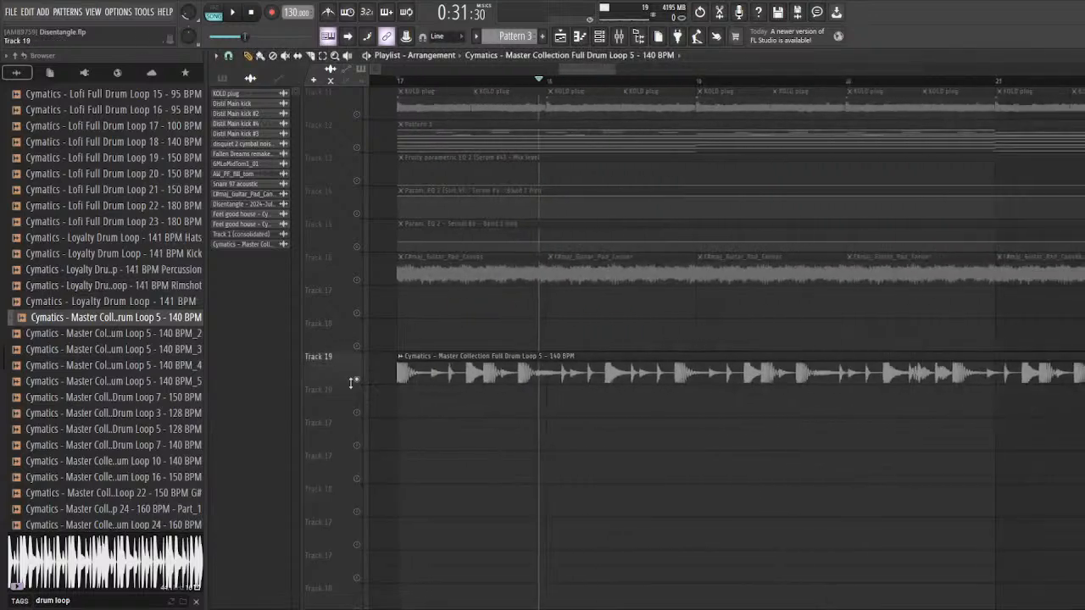
left_click(269, 245)
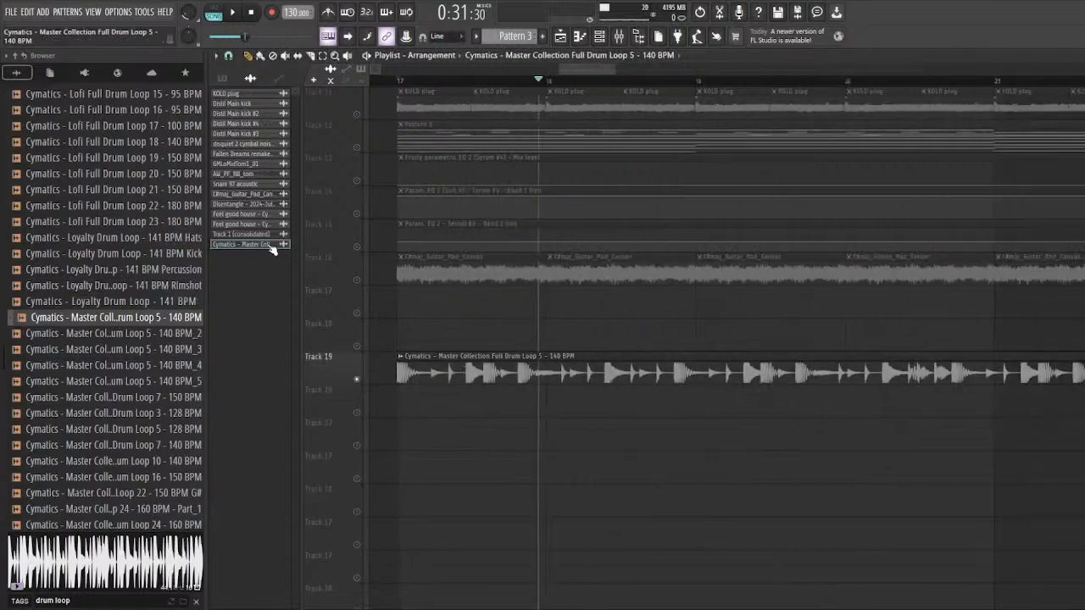
left_click(297, 386)
right_click(358, 281)
scroll(623, 378, "down", 3)
scroll(620, 378, "up", 4)
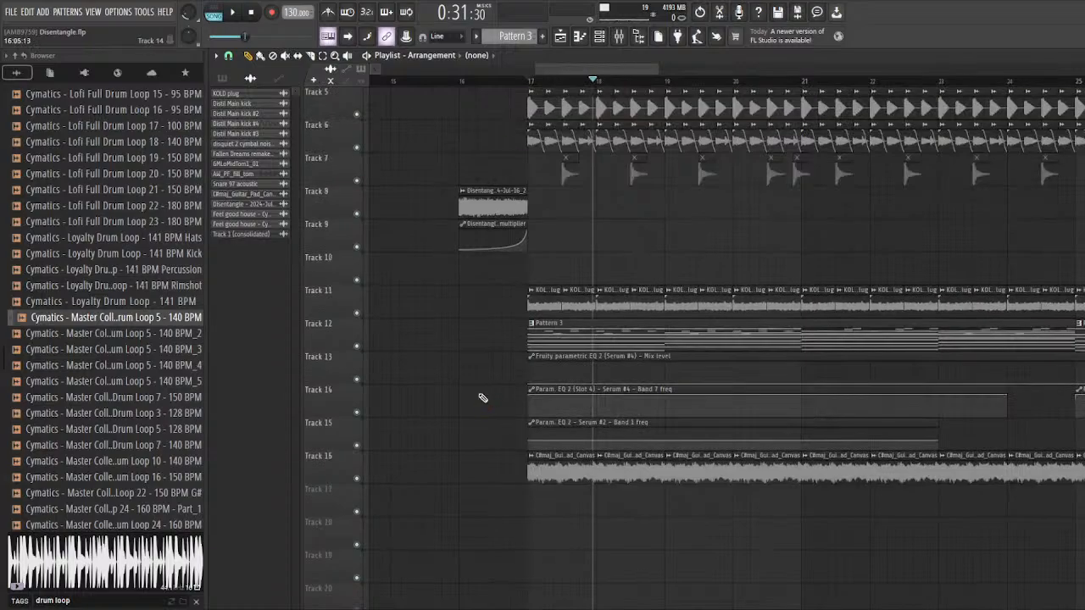
scroll(484, 322, "up", 4)
scroll(491, 404, "down", 3)
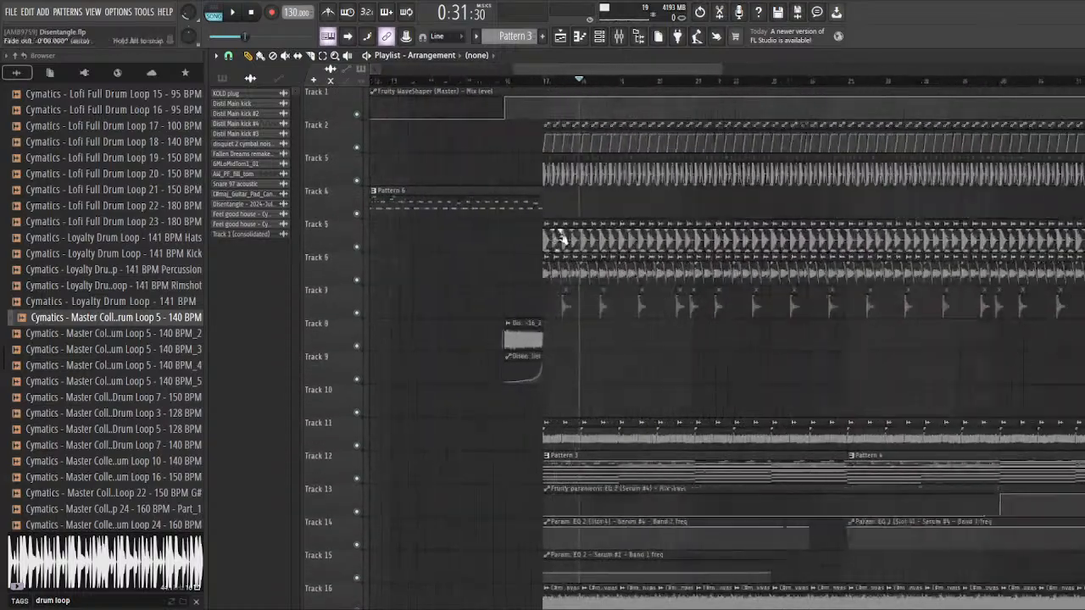
Step: Save the Disentangle project
scroll(654, 388, "down", 3)
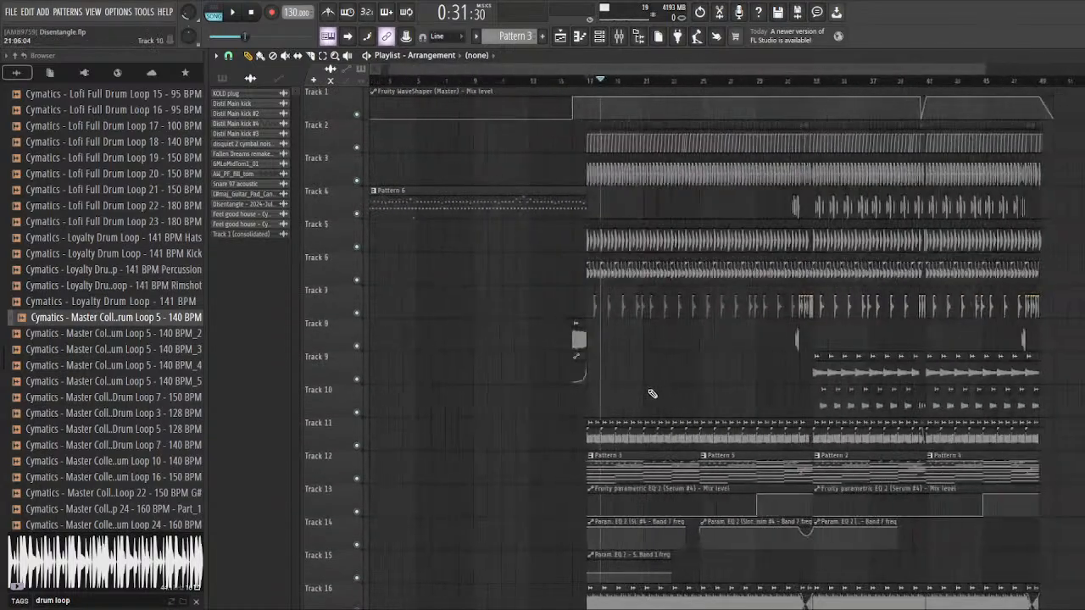
scroll(652, 393, "down", 2)
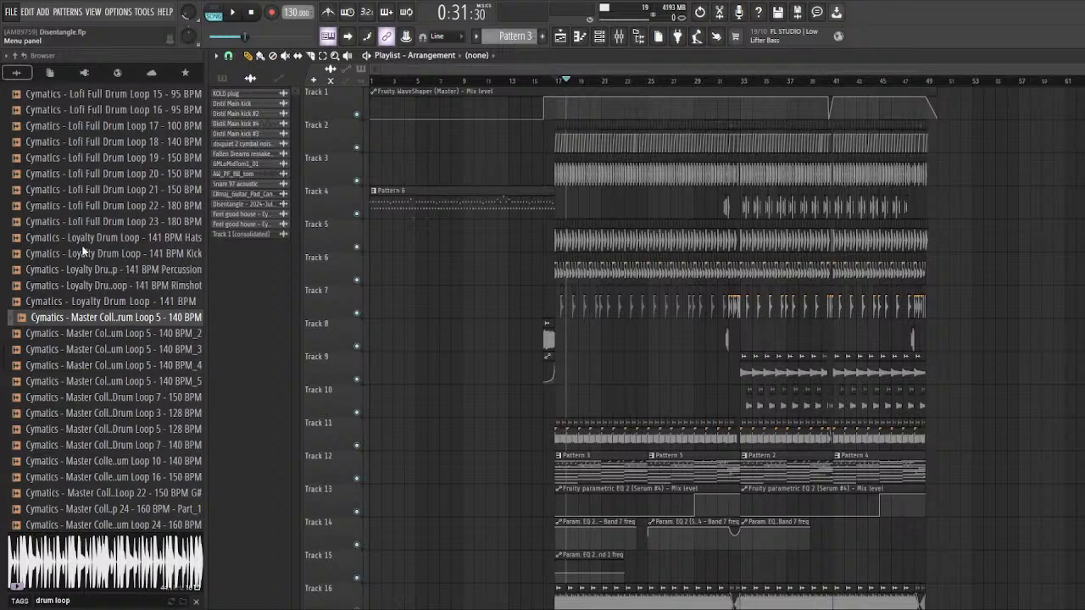
key("ctrl+s")
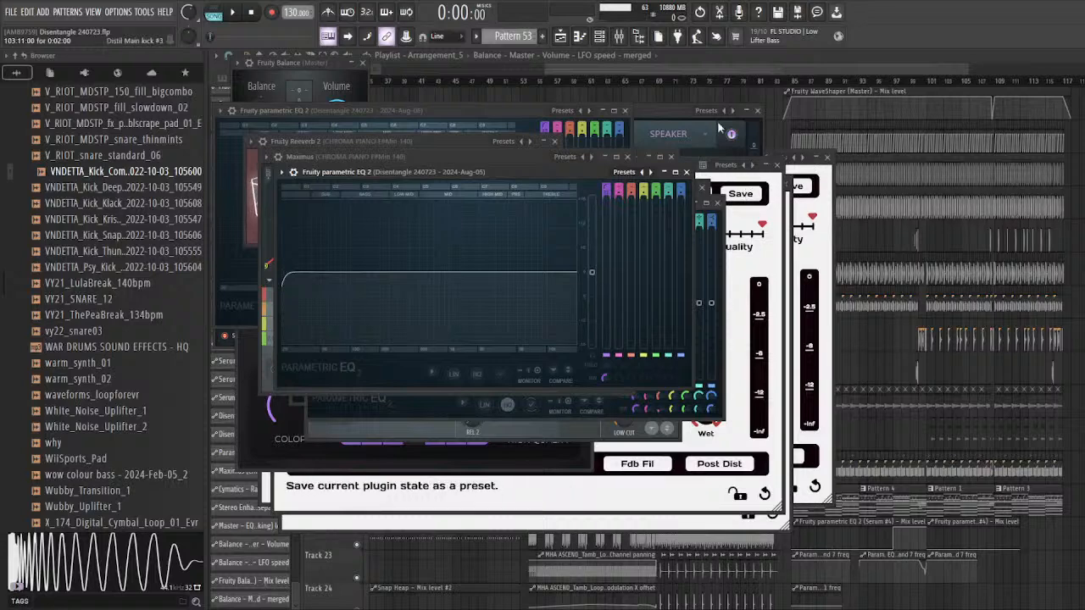
Step: Close all plugin windows in the Disentangle 240723 project and bring up the playlist with the arrangement from its beginning
key("F12")
key("F5")
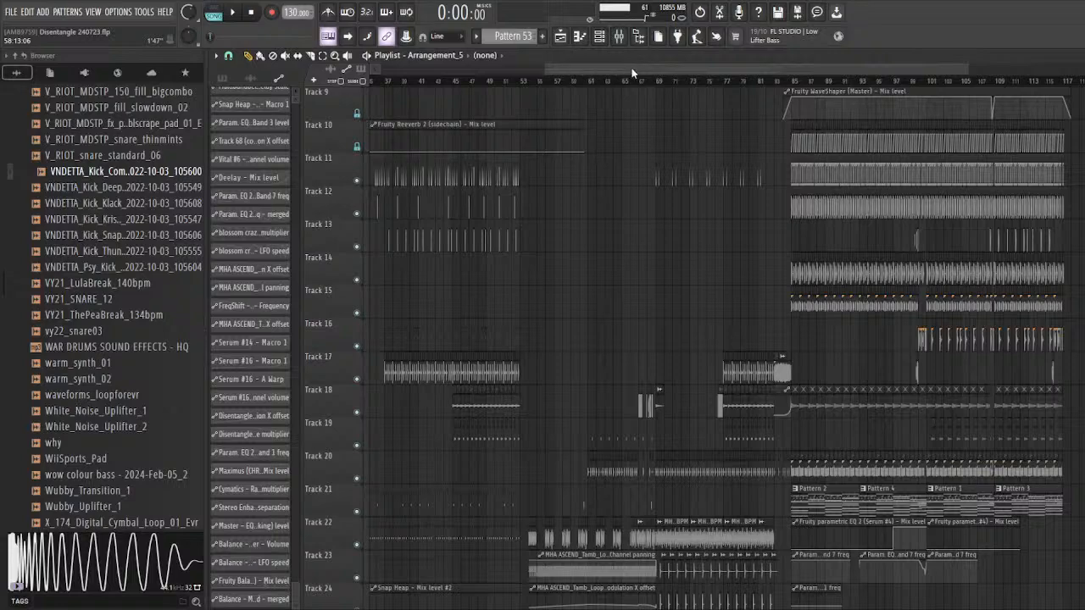
left_click_drag(632, 74, 488, 74)
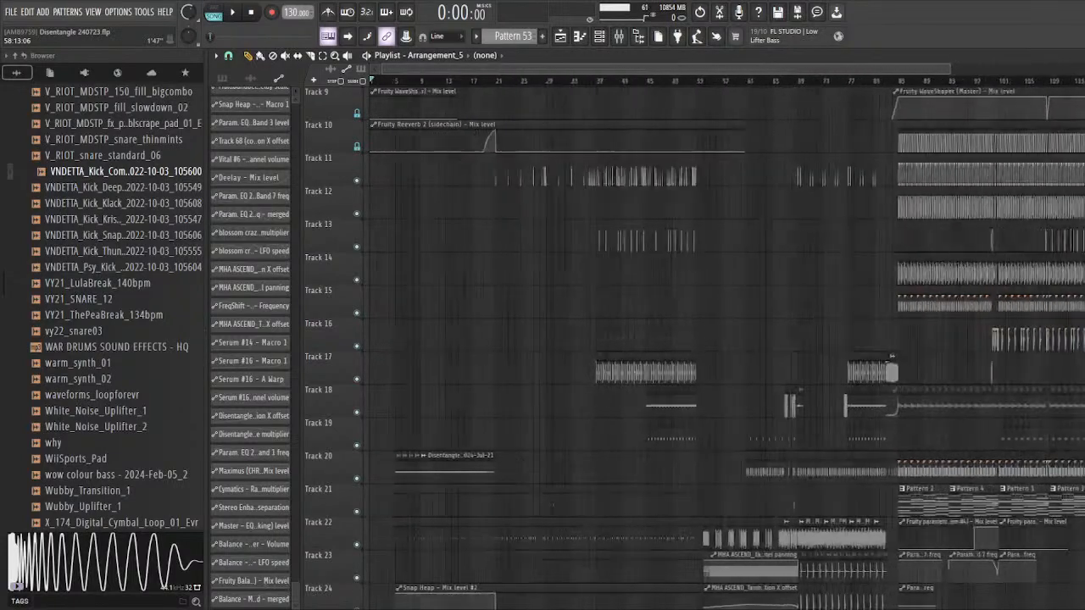
scroll(585, 254, "down", 5)
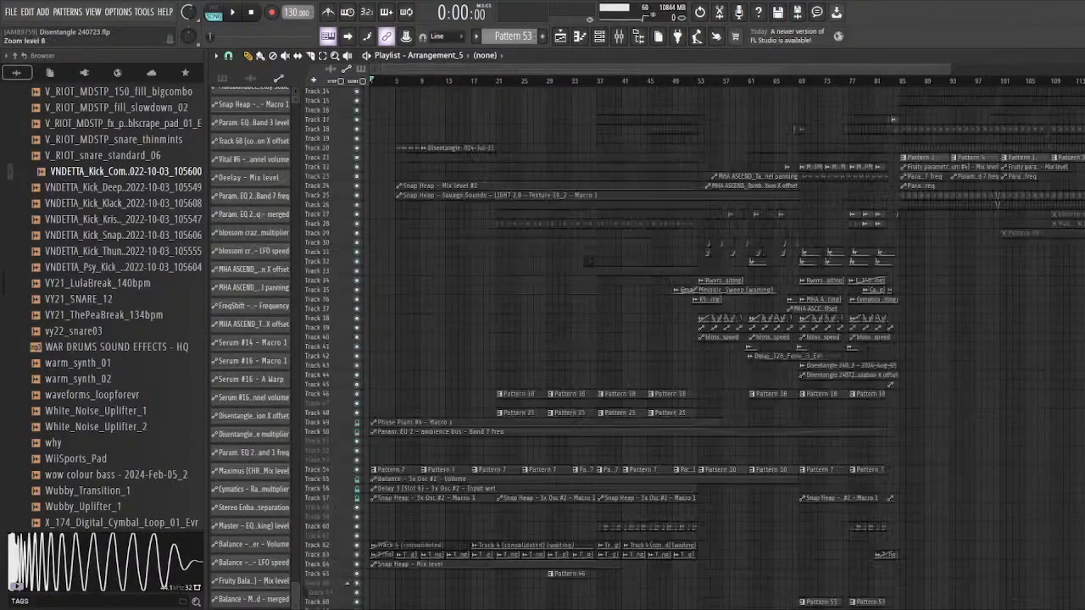
scroll(386, 285, "up", 4)
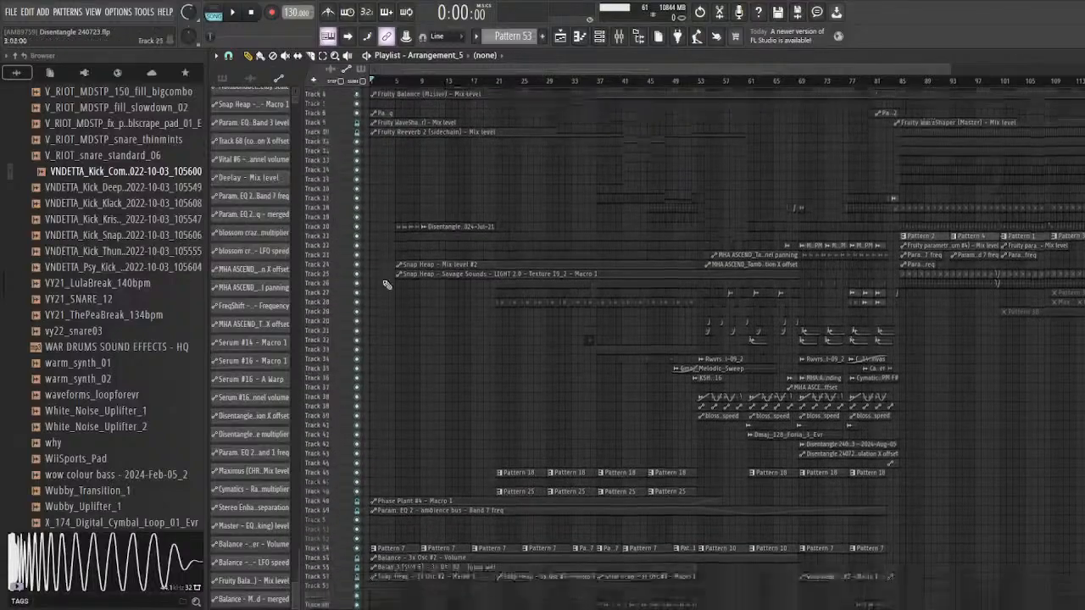
scroll(387, 285, "down", 1)
Step: Play the arrangement from about bar 5 to the start of the drop section near bar 84, and stop playback
left_click(395, 80)
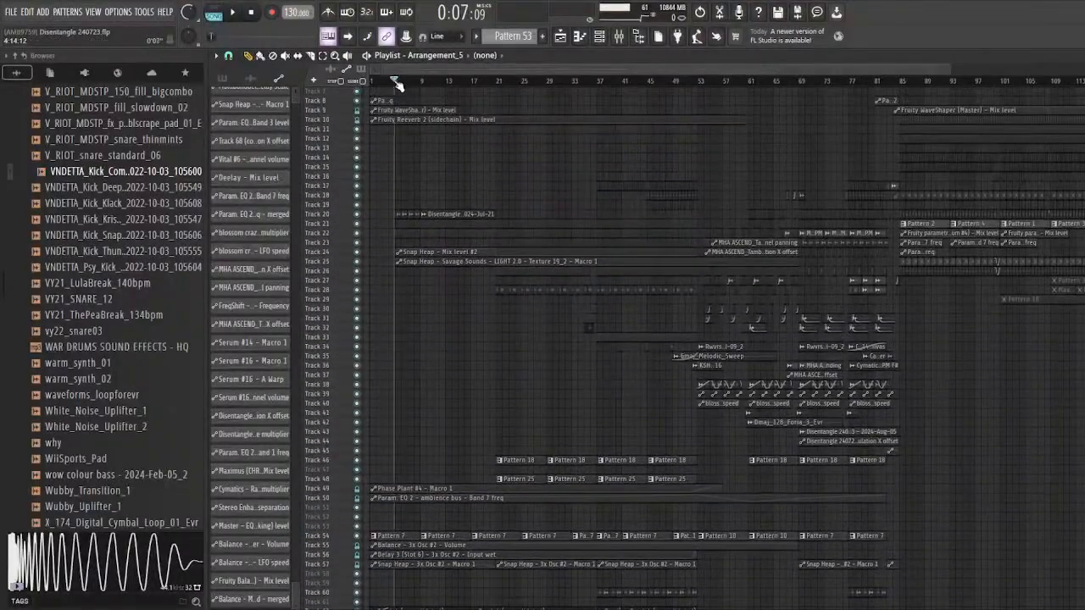
left_click_drag(395, 81, 395, 83)
left_click(229, 56)
left_click(397, 81)
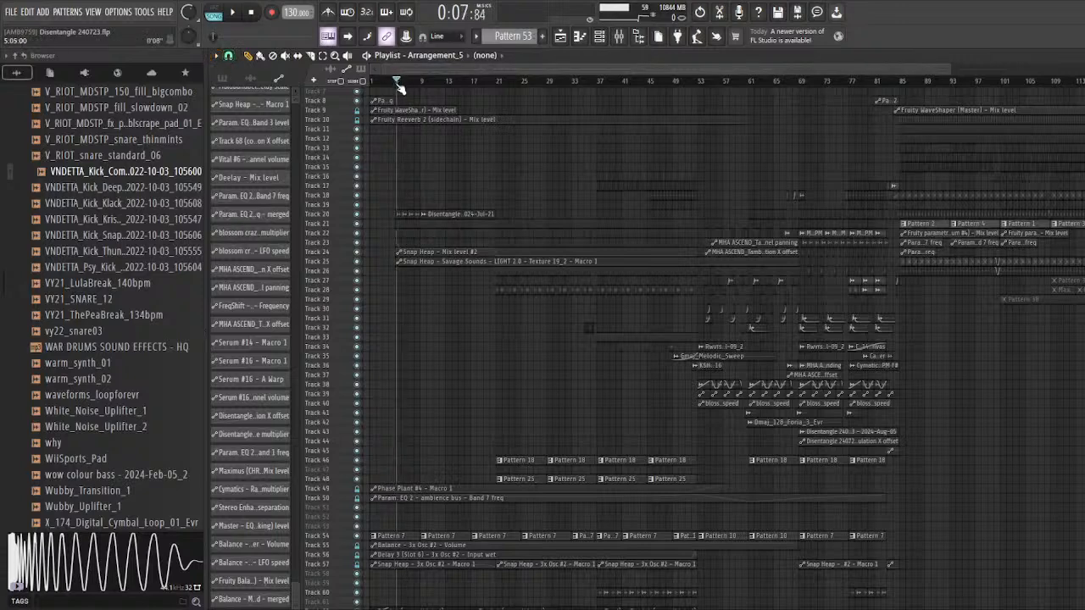
key("space")
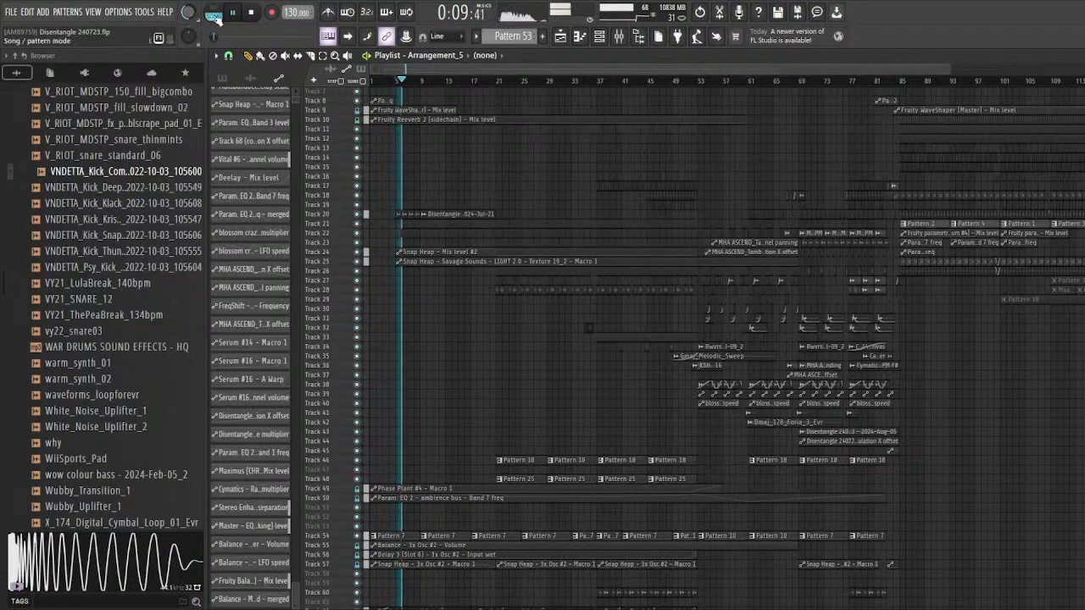
key("F5")
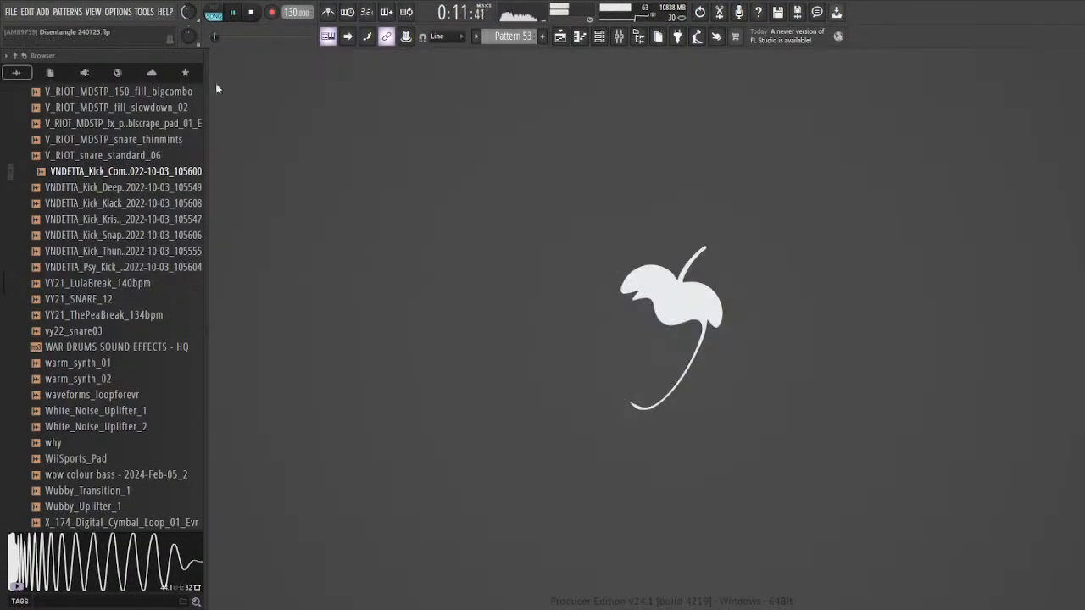
left_click(560, 35)
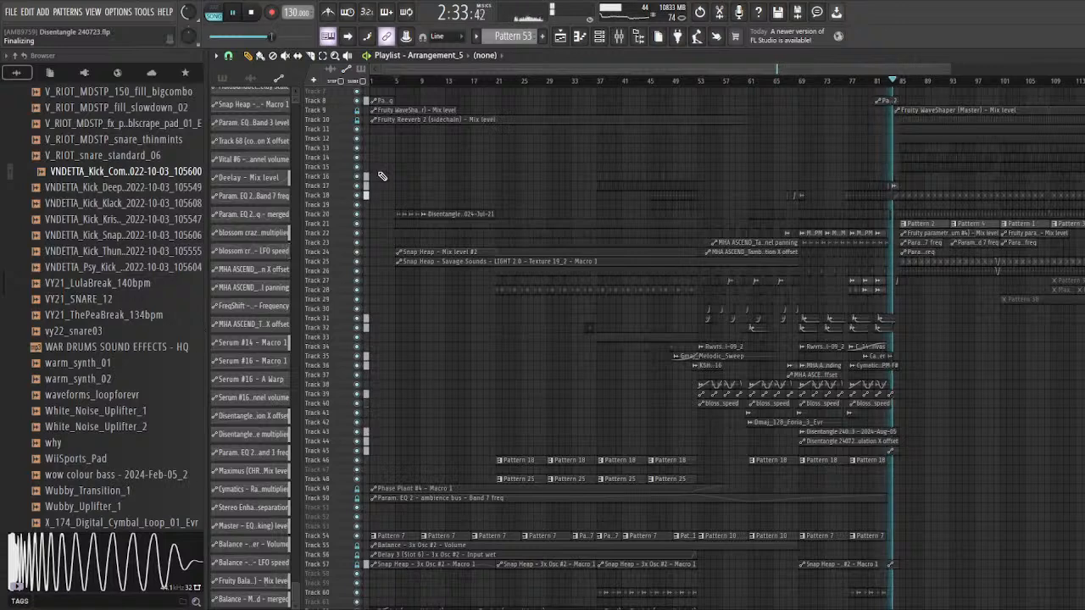
key("space")
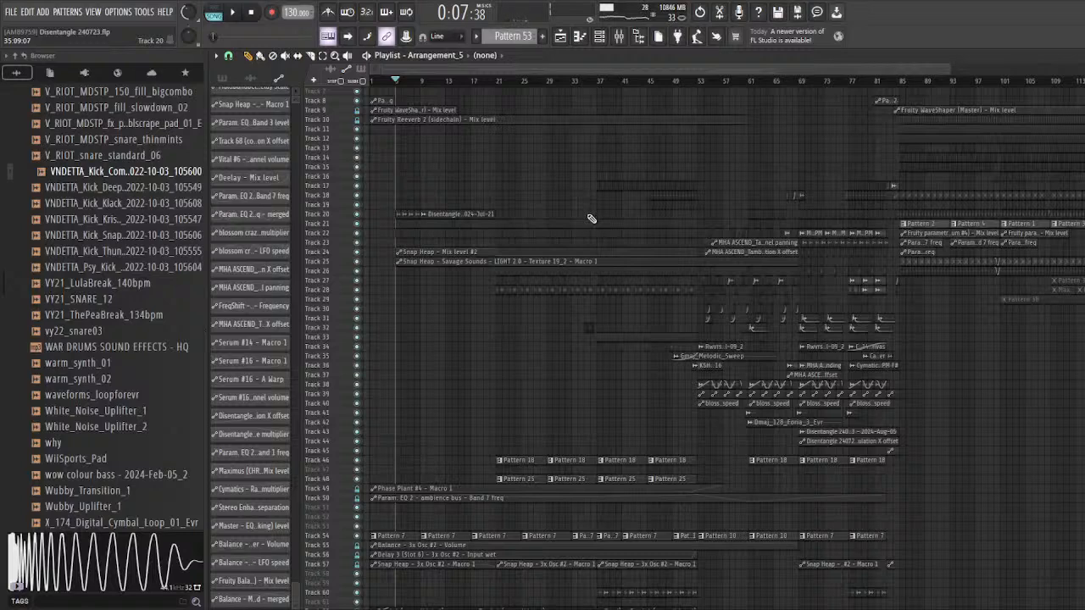
Step: Look over the master automation, percussion and pattern tracks that lead up to the drop at bar 85
scroll(729, 198, "up", 4)
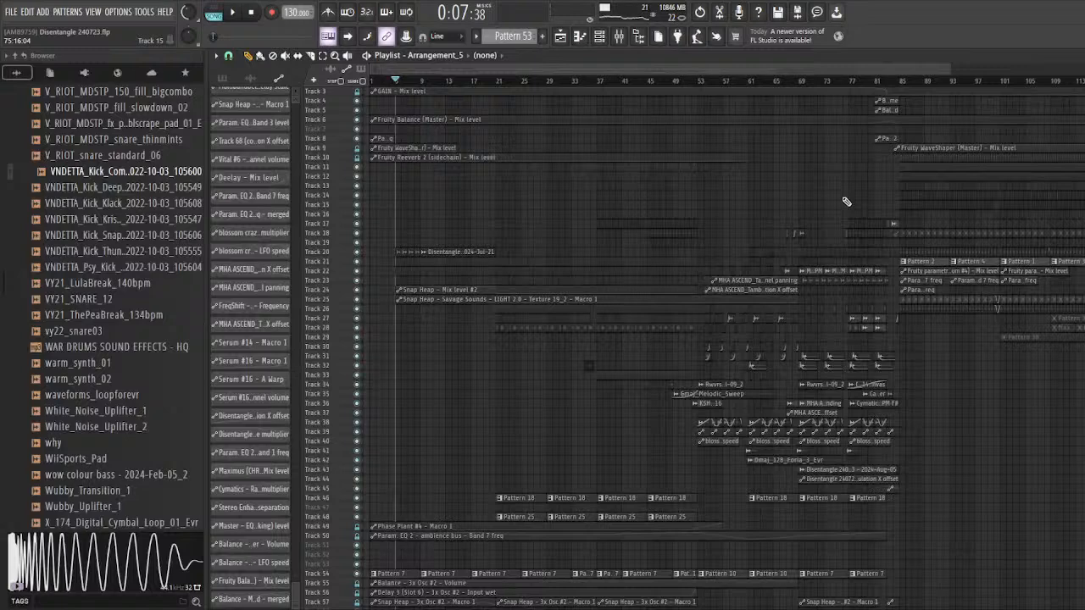
scroll(707, 243, "down", 5)
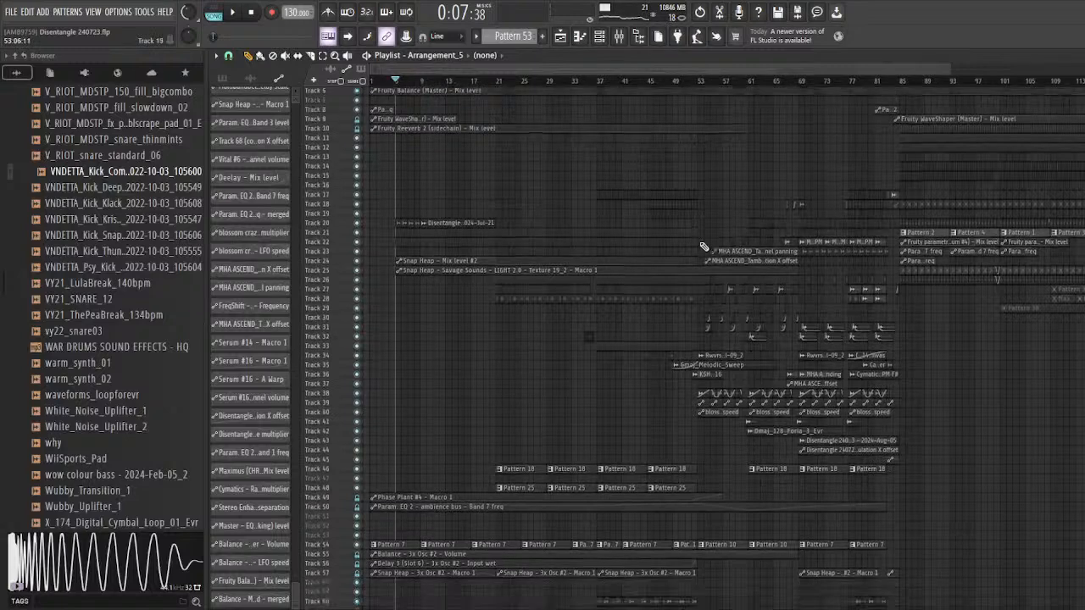
scroll(695, 348, "up", 6)
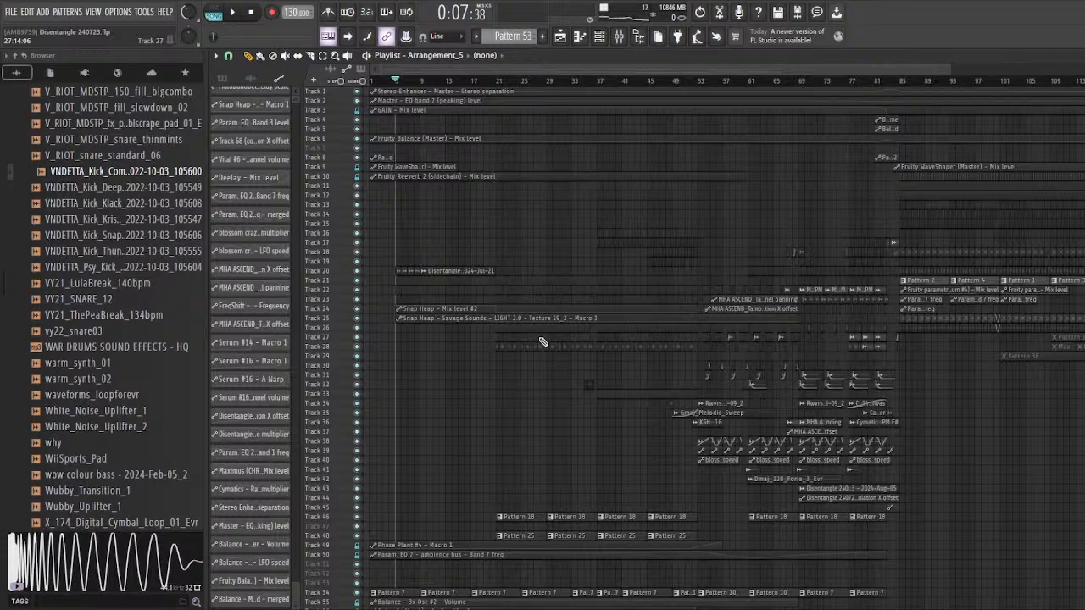
scroll(542, 341, "down", 3)
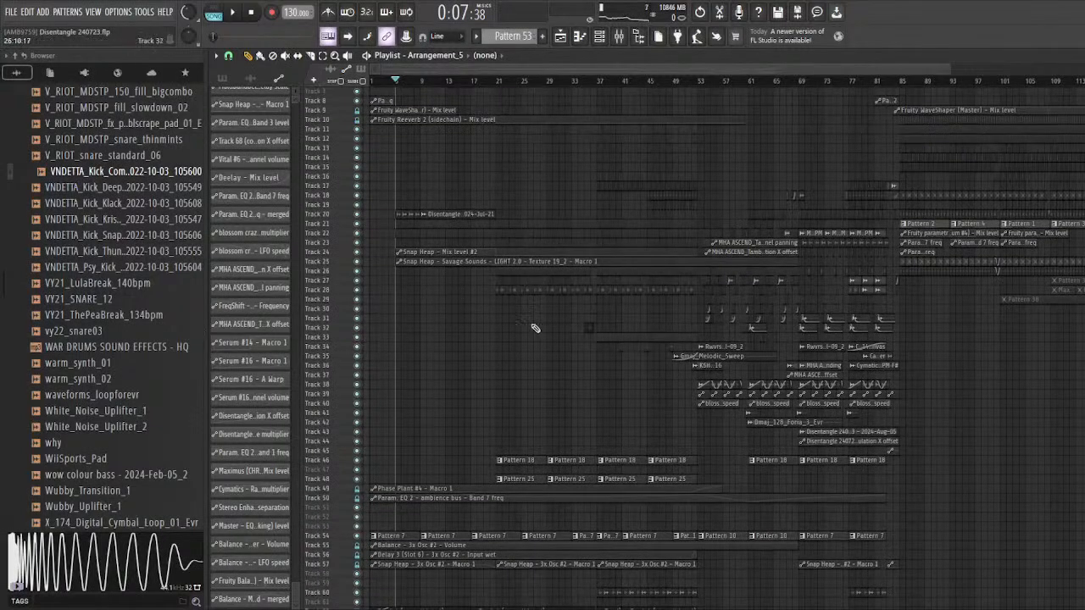
scroll(508, 325, "up", 5)
scroll(458, 351, "down", 3)
Step: Examine the layers between bars 21 and 53, from the percussion clips down to the Pattern 18 and Pattern 25 tracks
left_click_drag(1082, 81, 1081, 60)
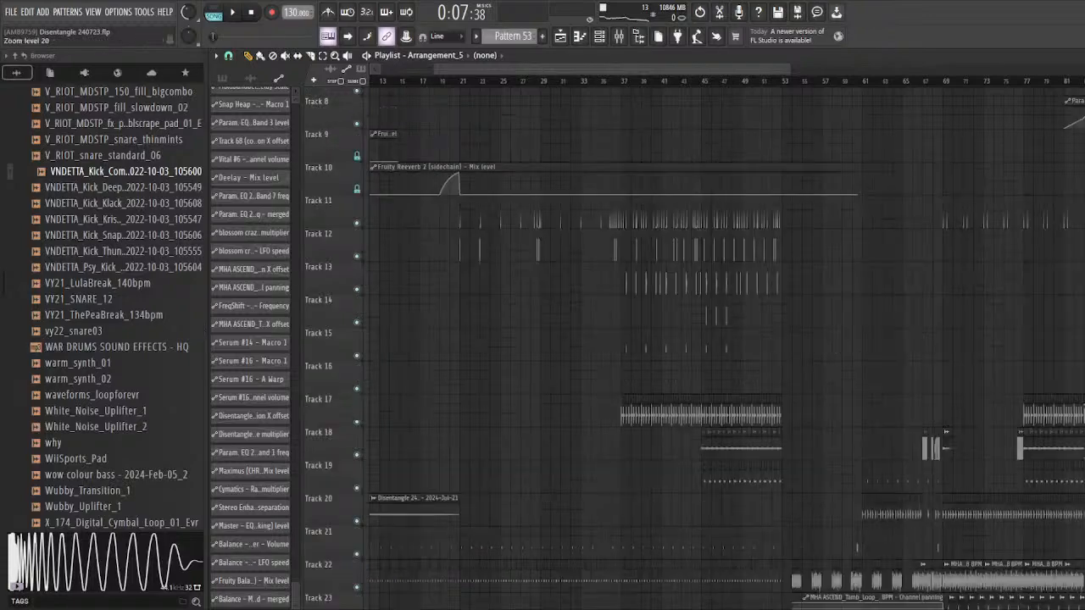
scroll(489, 337, "down", 8)
scroll(455, 351, "up", 5)
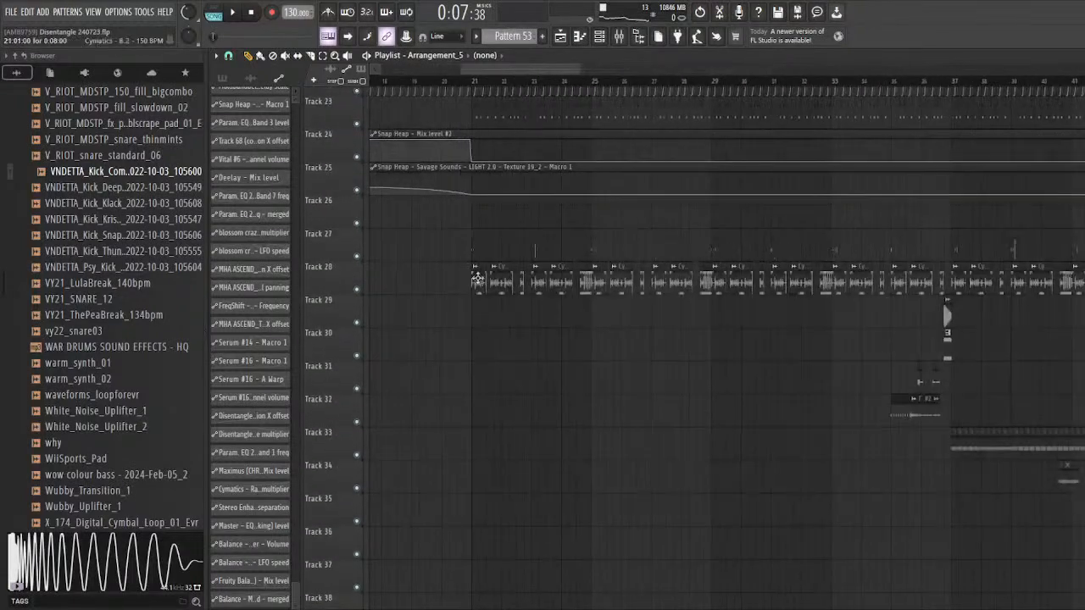
scroll(478, 279, "up", 2)
scroll(454, 267, "down", 3)
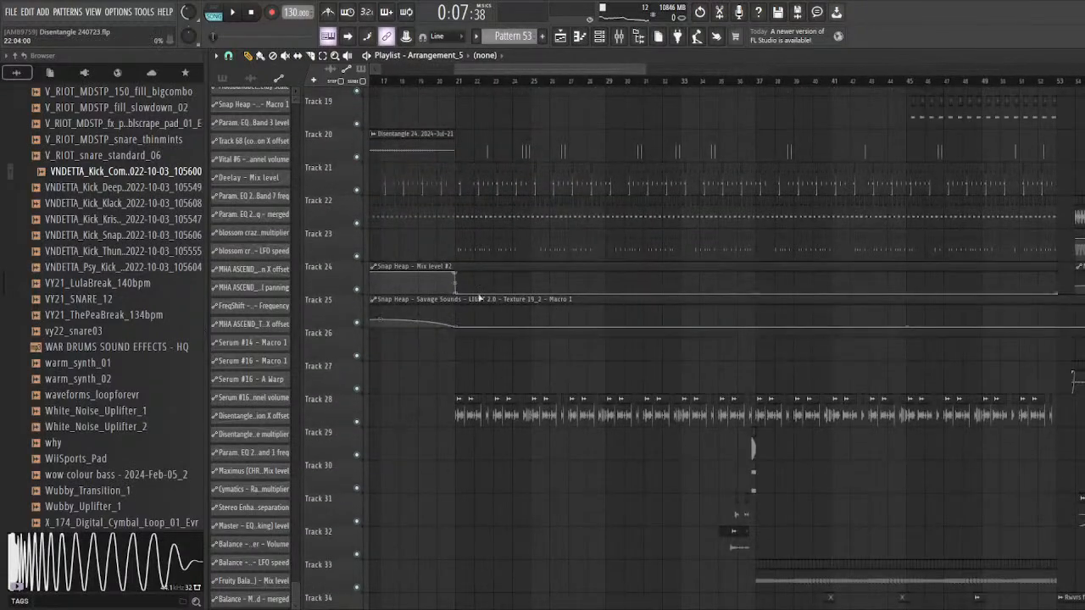
scroll(479, 298, "up", 6)
scroll(547, 300, "down", 7)
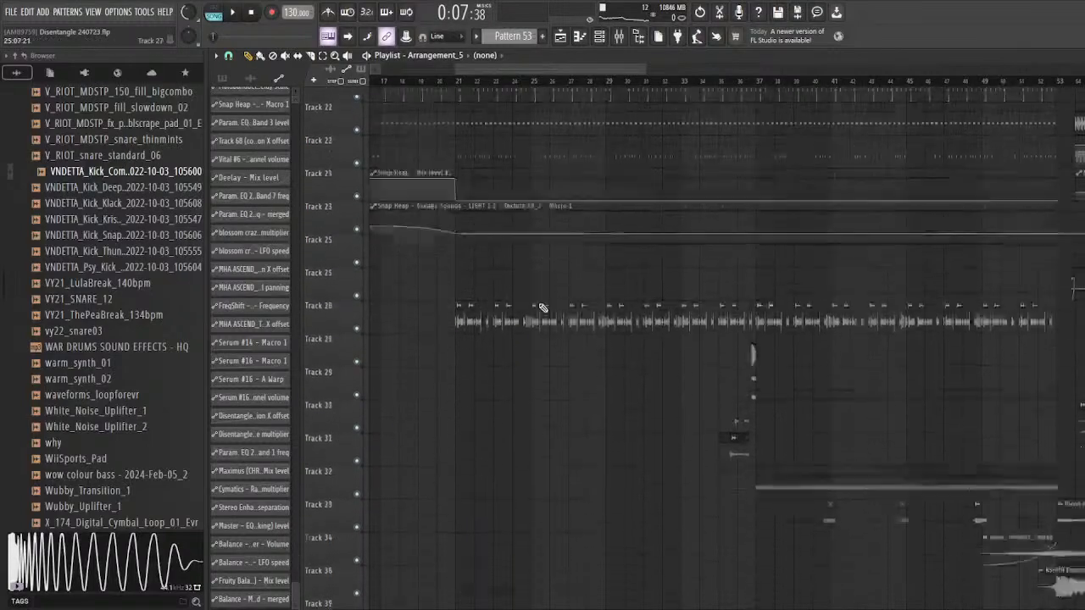
scroll(538, 309, "down", 8)
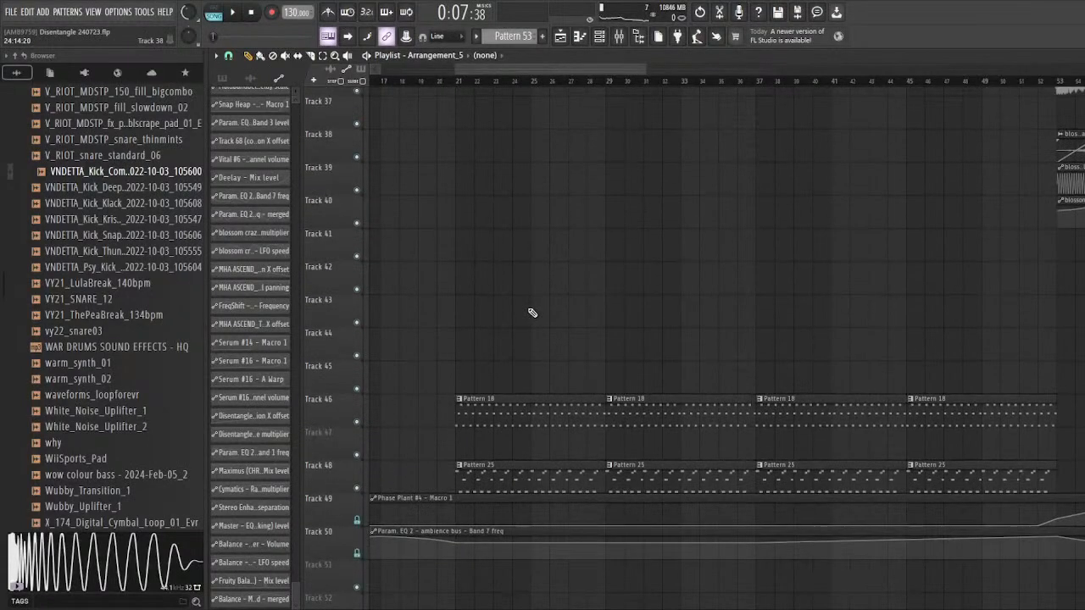
scroll(446, 310, "down", 4)
scroll(448, 290, "up", 8)
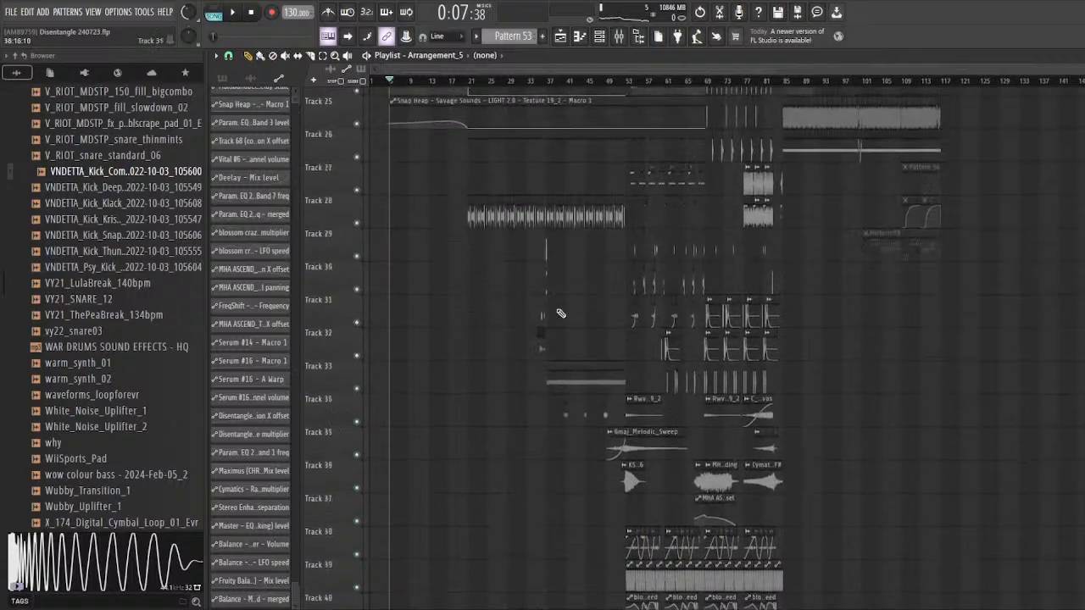
Step: Compare the intro's tracks with the denser layers between bars 53 and 85 across the whole arrangement
scroll(394, 289, "up", 3)
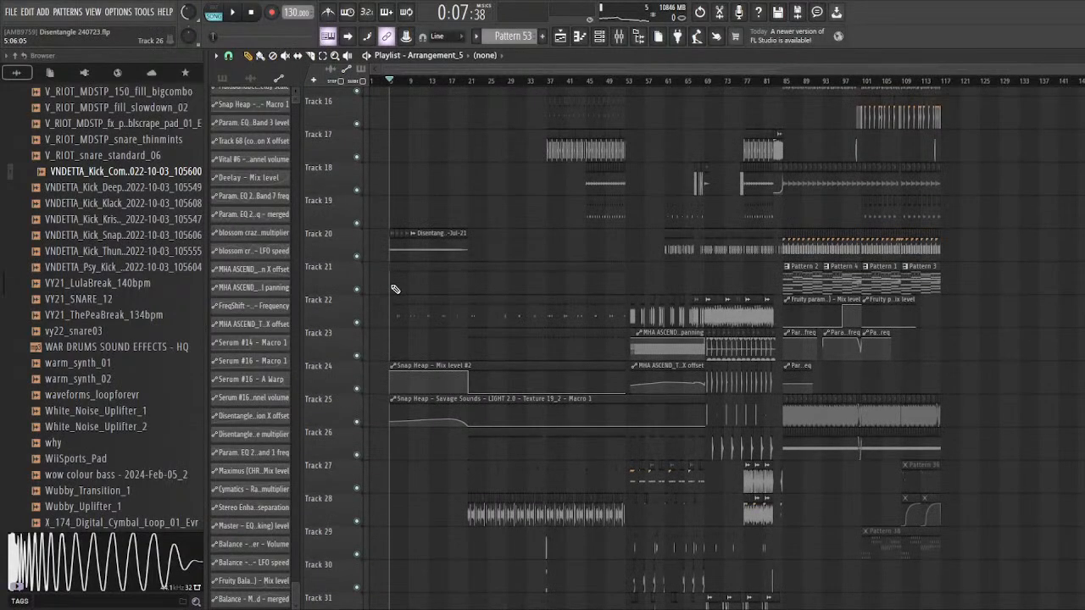
scroll(395, 289, "down", 6)
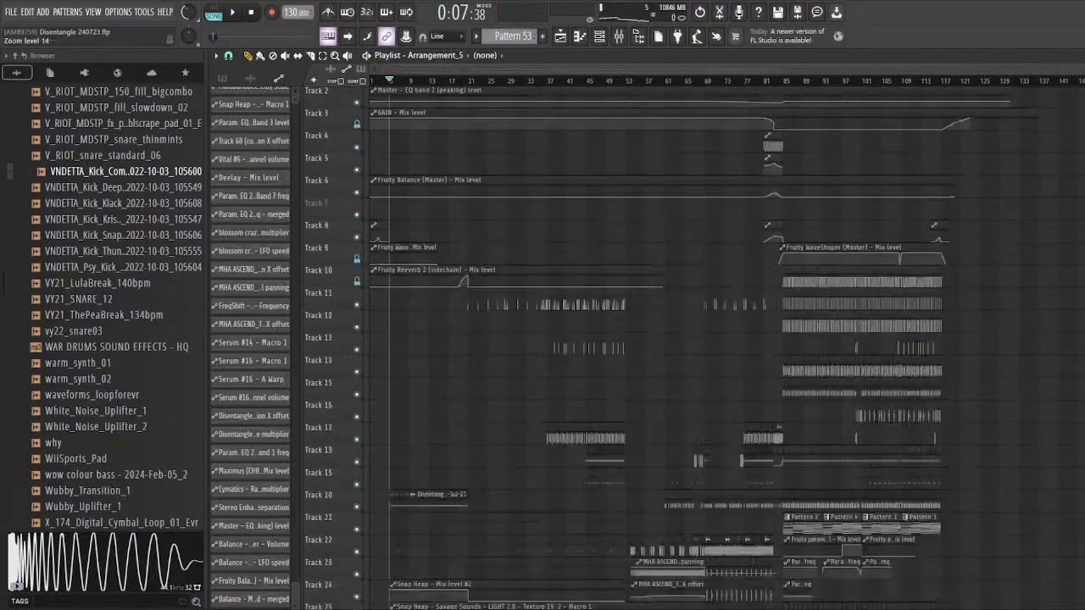
scroll(674, 347, "up", 1)
scroll(999, 267, "down", 1)
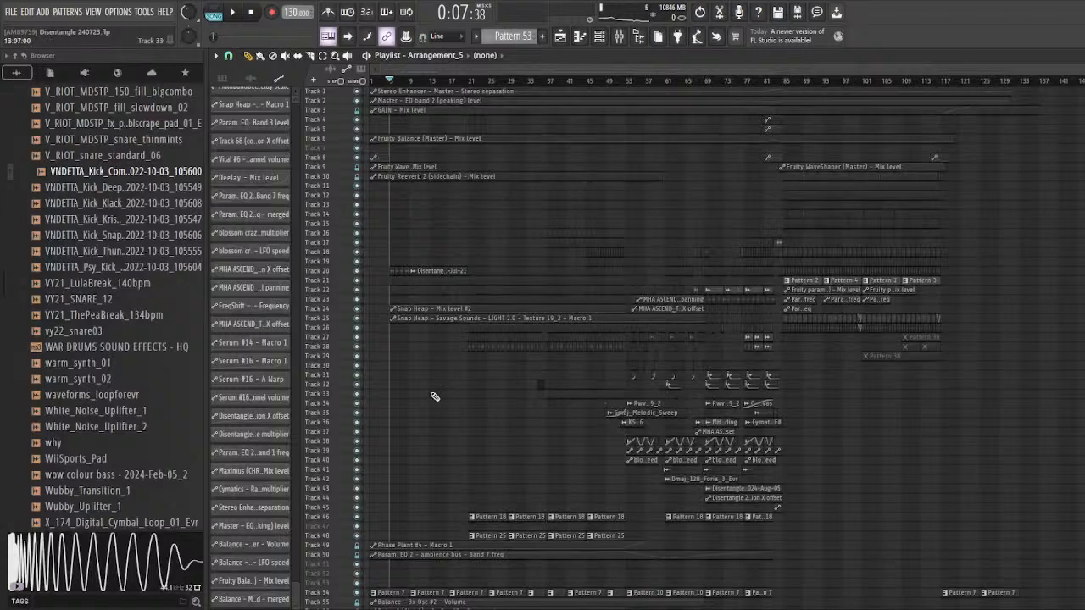
scroll(525, 356, "down", 2)
scroll(639, 302, "up", 7)
scroll(611, 254, "down", 3)
scroll(542, 237, "up", 2)
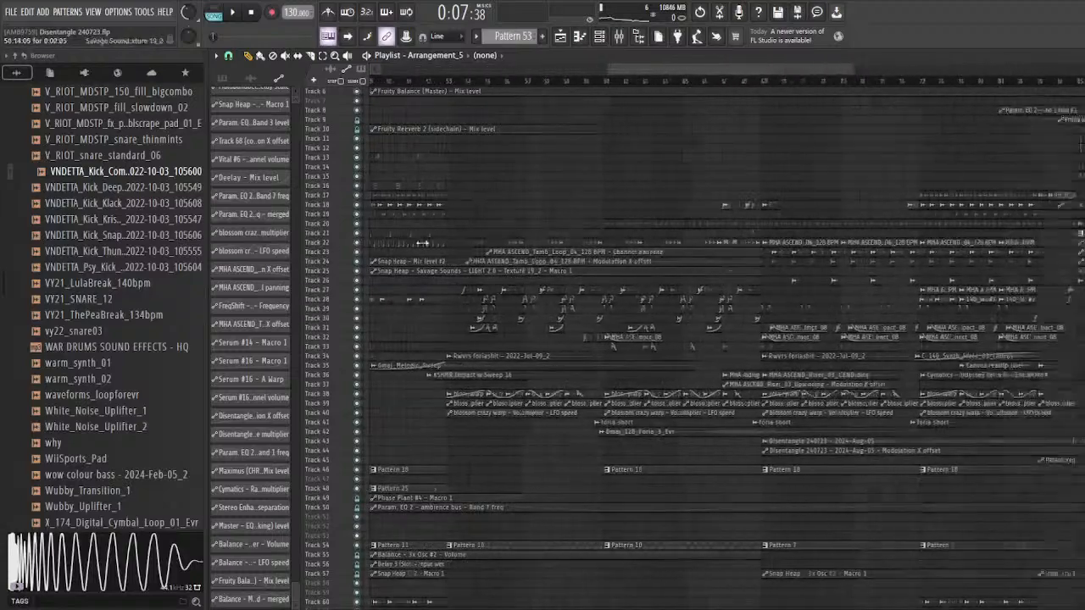
scroll(616, 256, "down", 3)
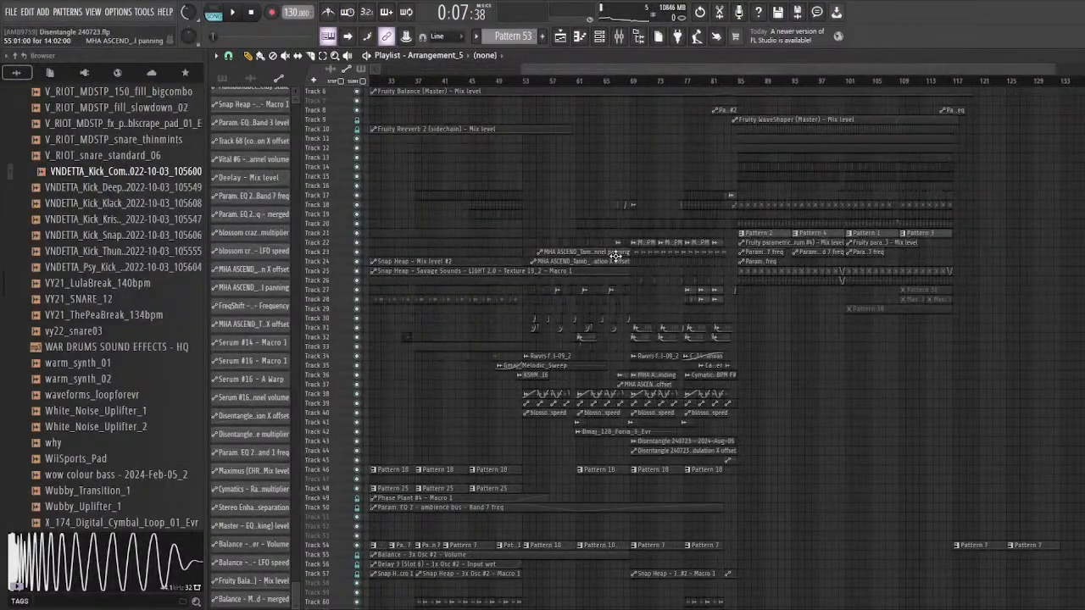
scroll(636, 267, "down", 3)
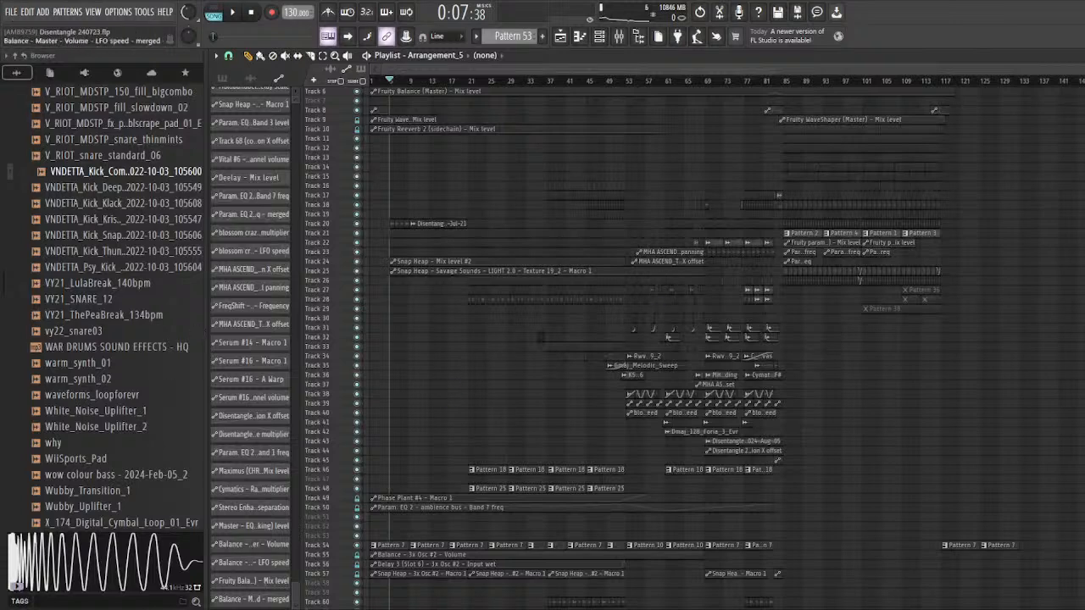
Step: Solo Track 60 and listen to its AMaj_134_bitcrush_my_beloved_windblossom clips from bar 37
scroll(617, 318, "up", 4)
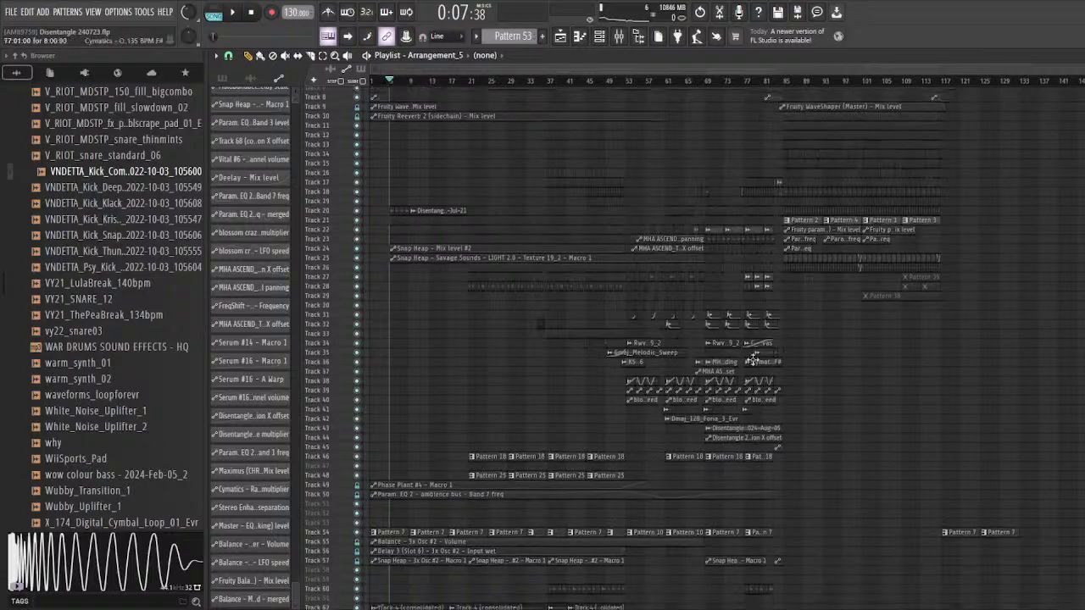
scroll(618, 318, "up", 6)
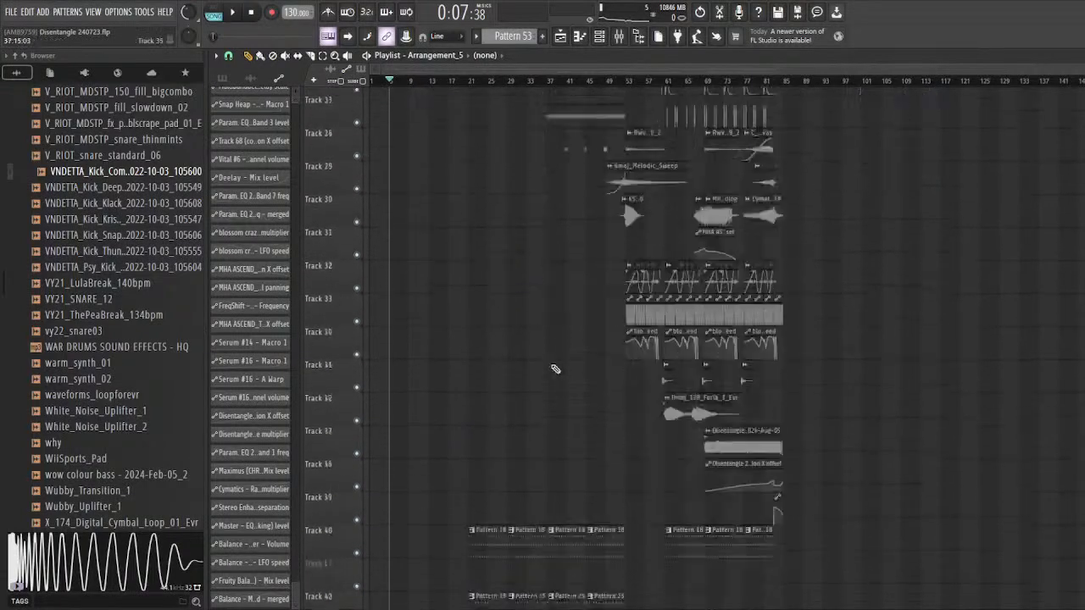
scroll(523, 340, "down", 8)
scroll(522, 340, "up", 2)
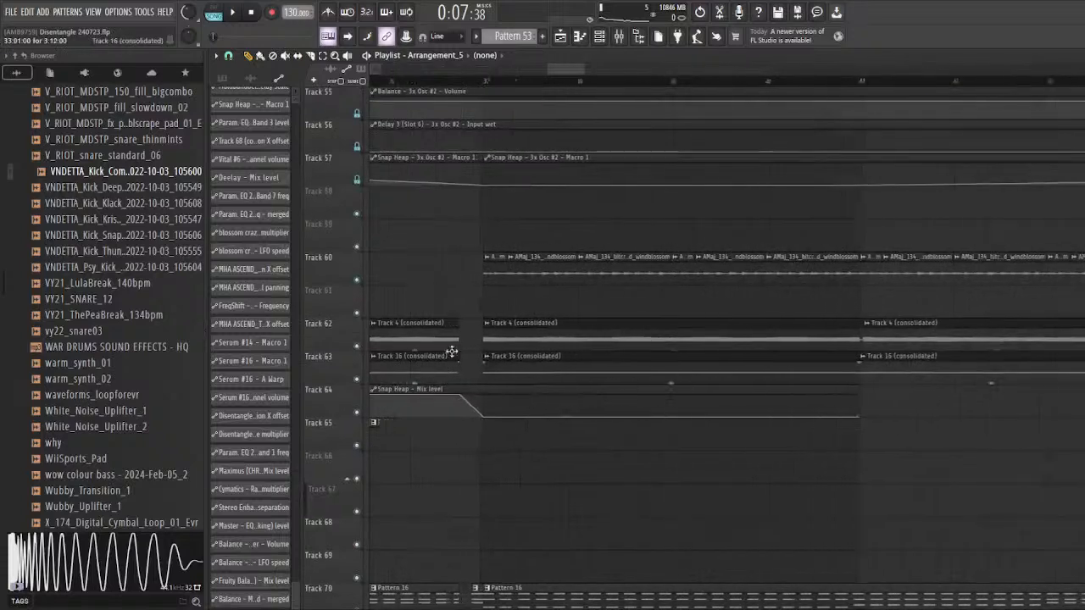
right_click(359, 281)
scroll(473, 113, "up", 3)
scroll(471, 113, "down", 3)
key("space")
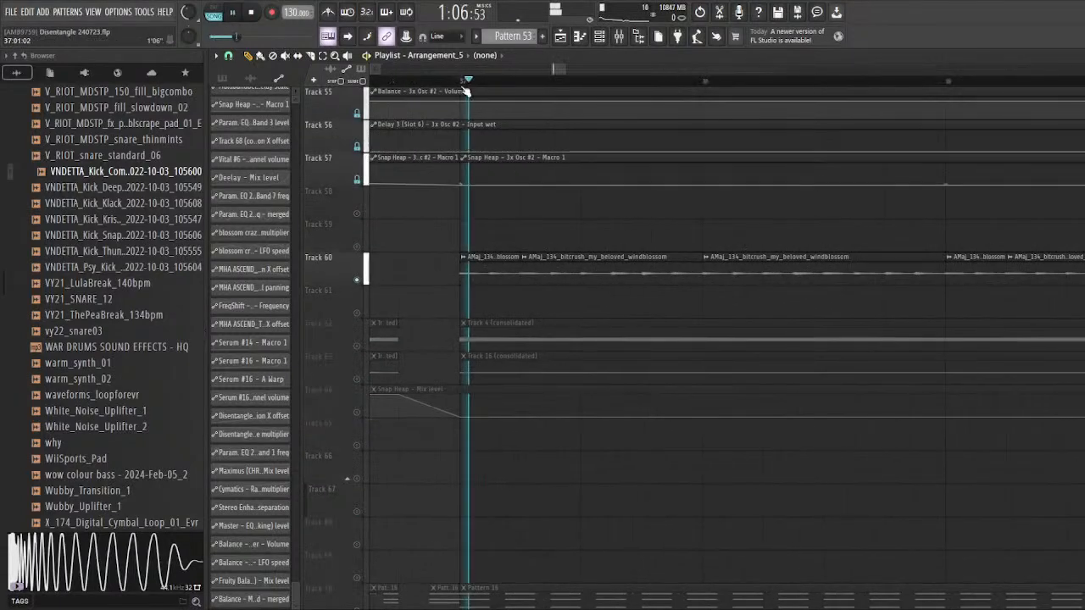
scroll(444, 247, "down", 3)
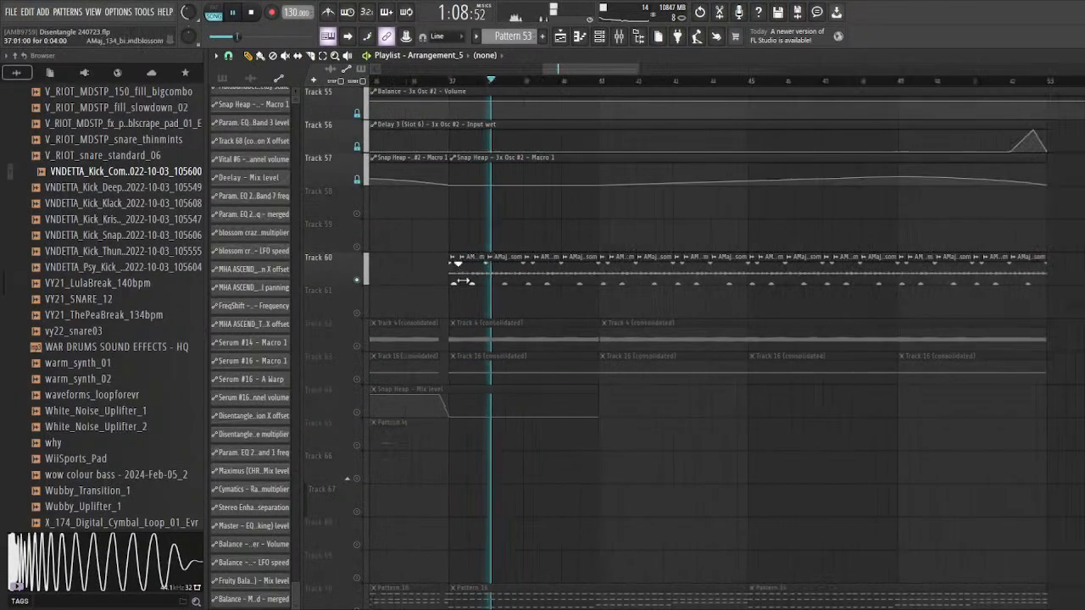
scroll(467, 317, "up", 5)
key("space")
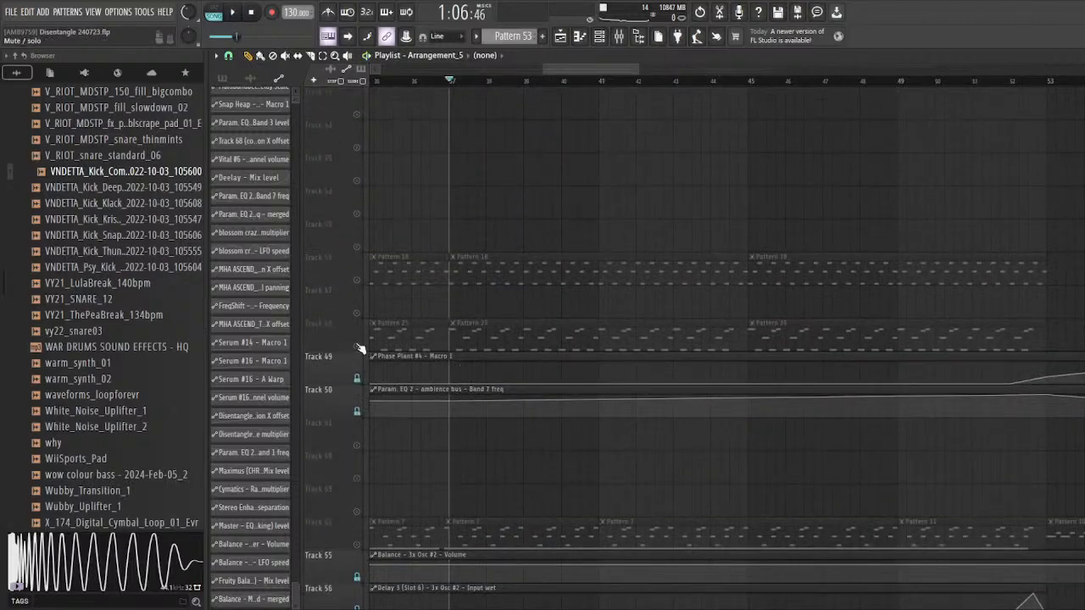
left_click(358, 347)
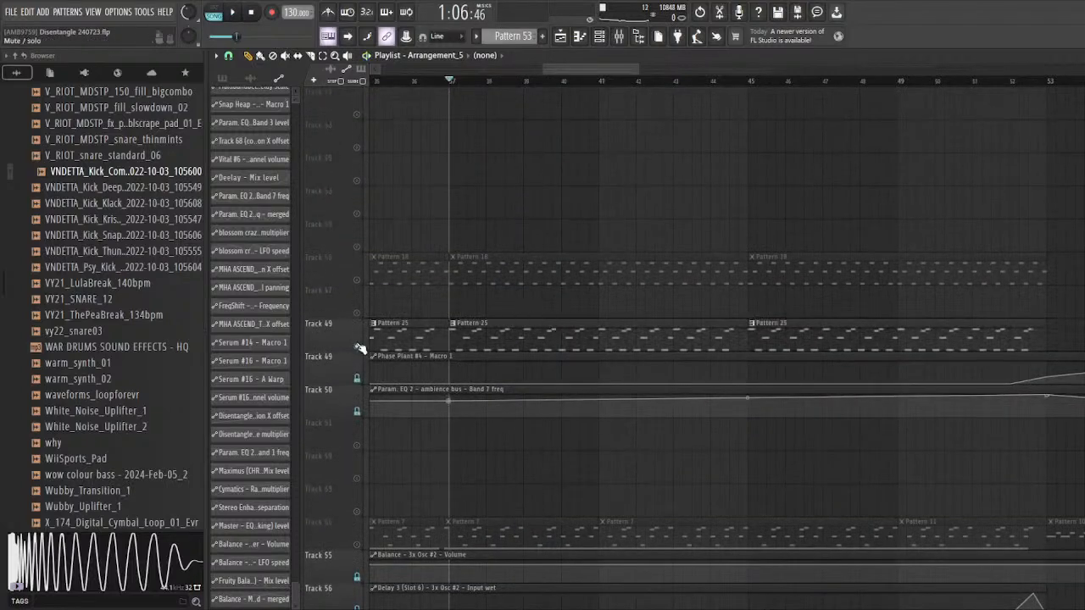
scroll(408, 305, "up", 2)
left_click(357, 348)
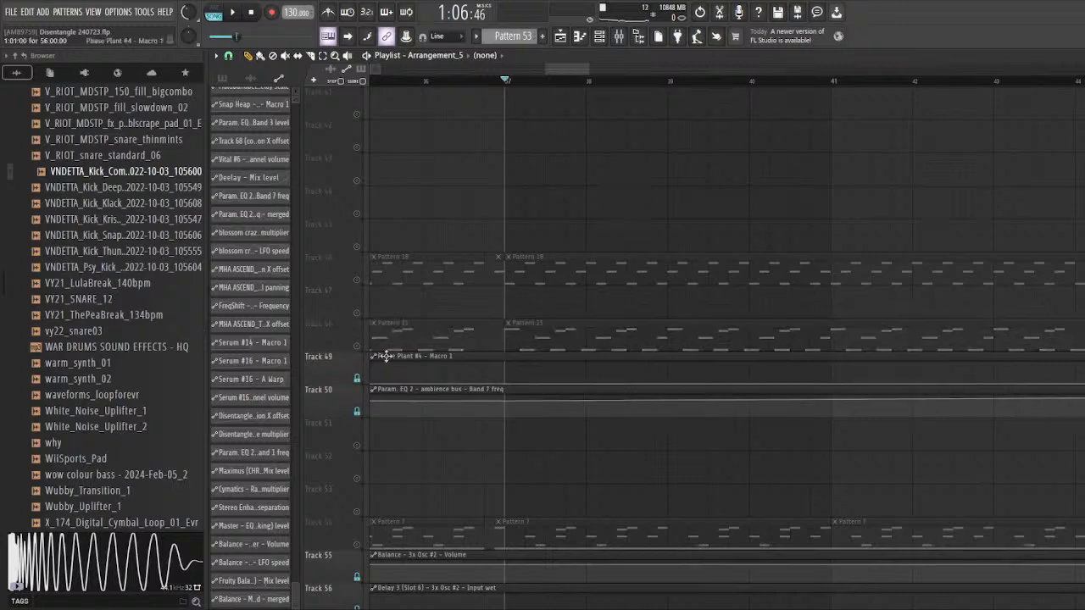
Step: Unmute Track 54, play its Pattern 7 together with Track 60 from bar 37, and unsolo the playlist tracks
scroll(382, 358, "down", 5)
left_click(359, 379)
key("space")
scroll(449, 346, "down", 4)
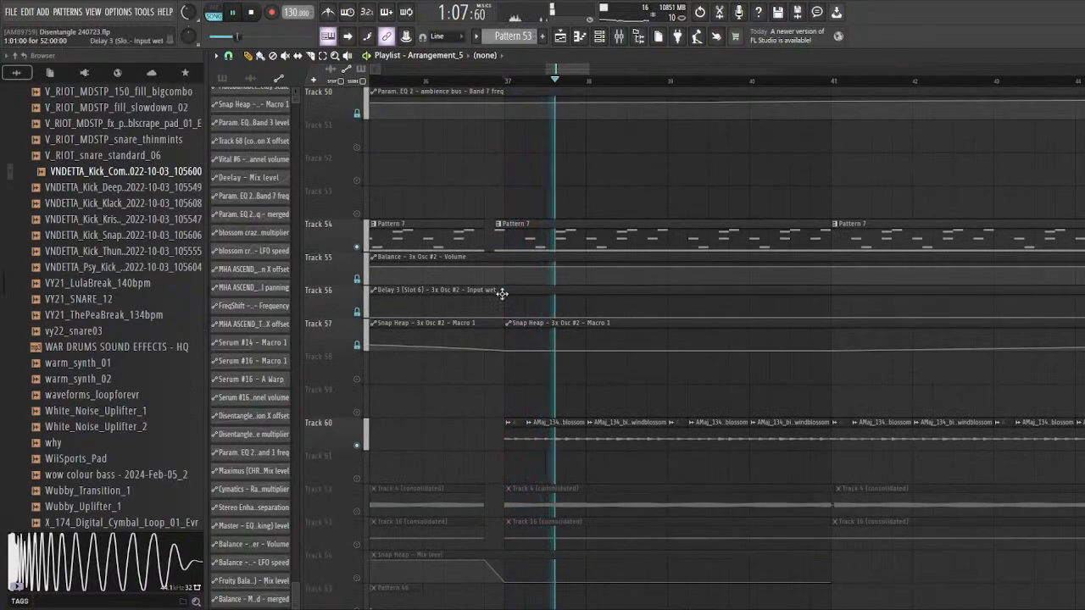
scroll(501, 294, "down", 5)
key("space")
right_click(357, 249)
scroll(739, 371, "down", 2)
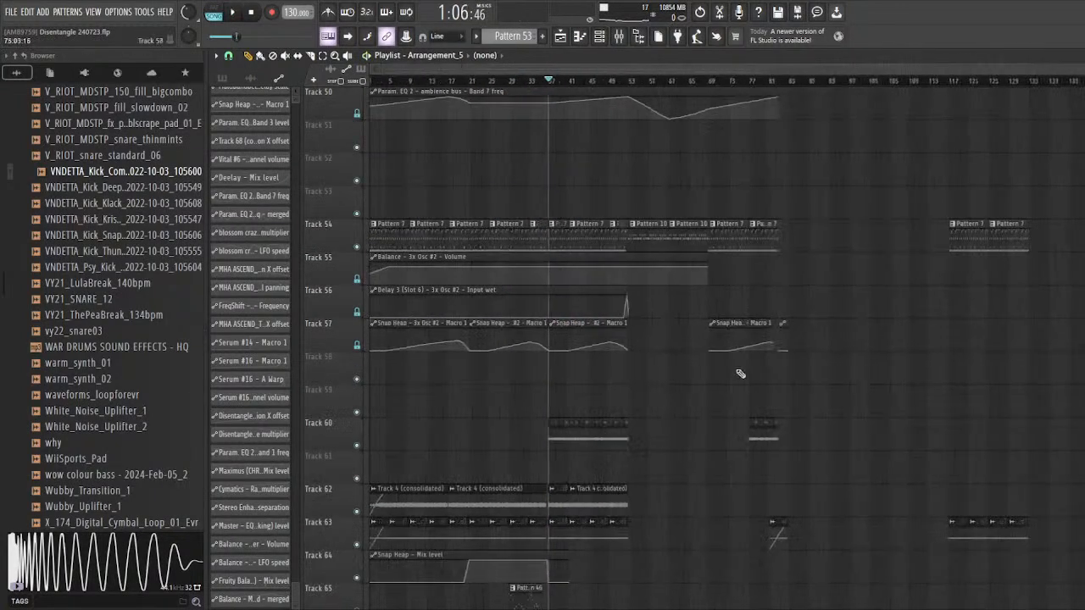
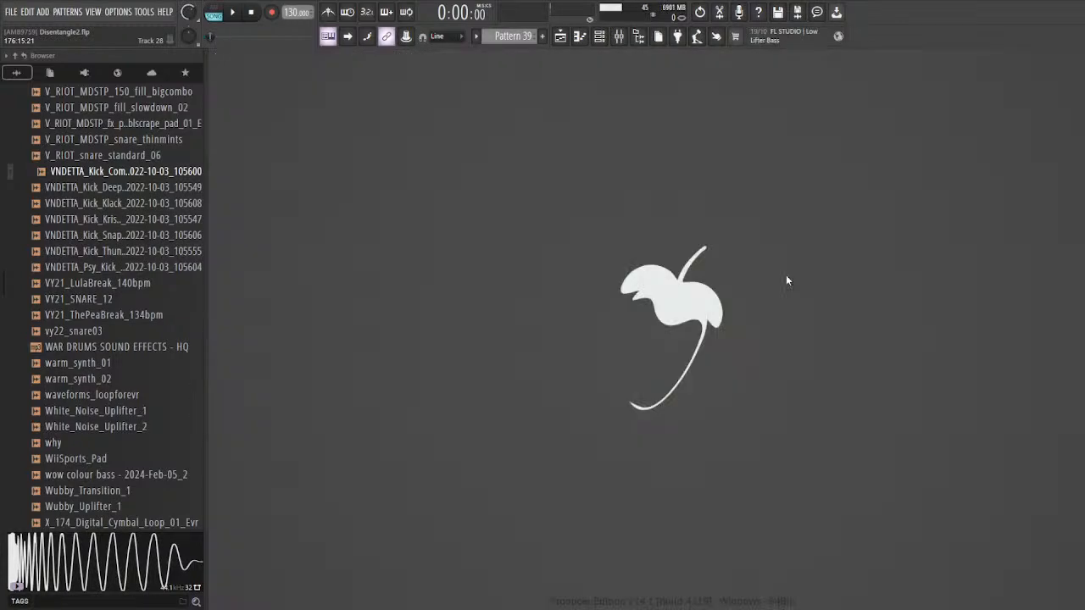
Step: Open the playlist and place the playhead at bar 17, where the Pattern 3 clips on Track 12 begin
left_click(563, 37)
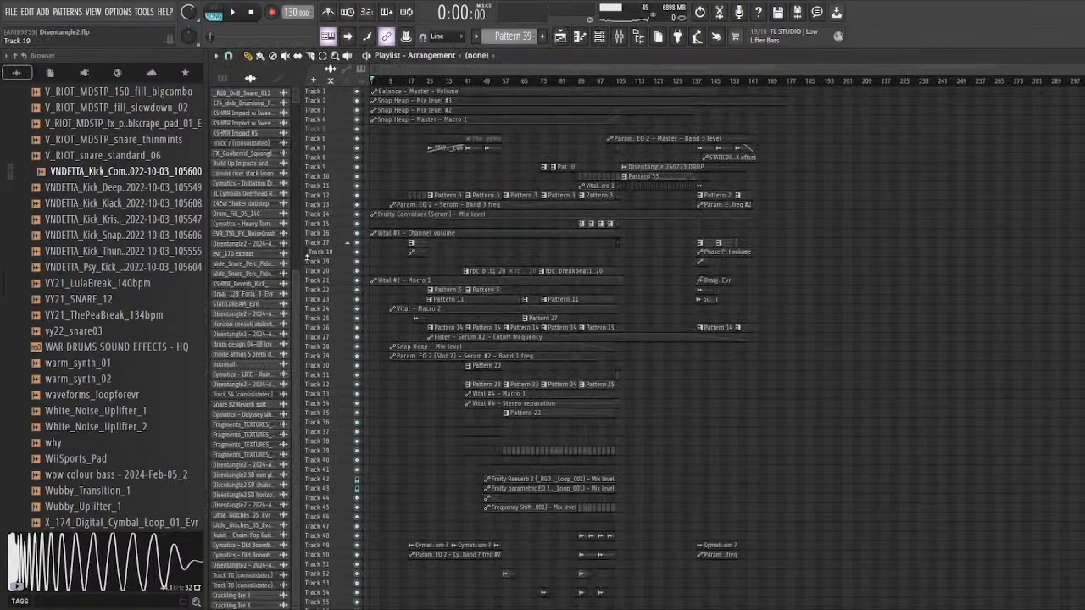
scroll(531, 403, "up", 6)
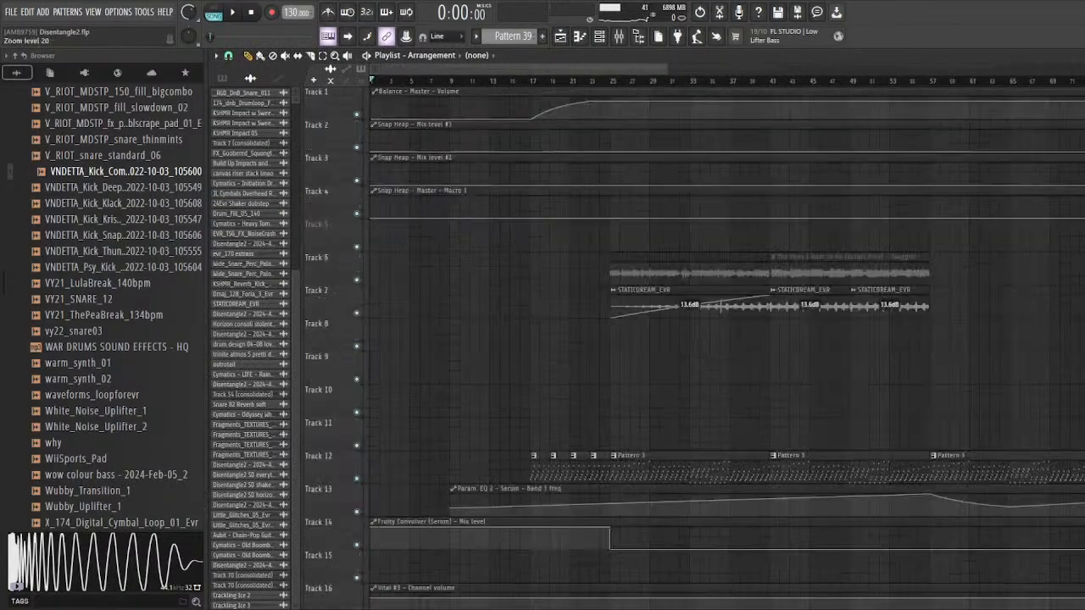
scroll(532, 402, "down", 6)
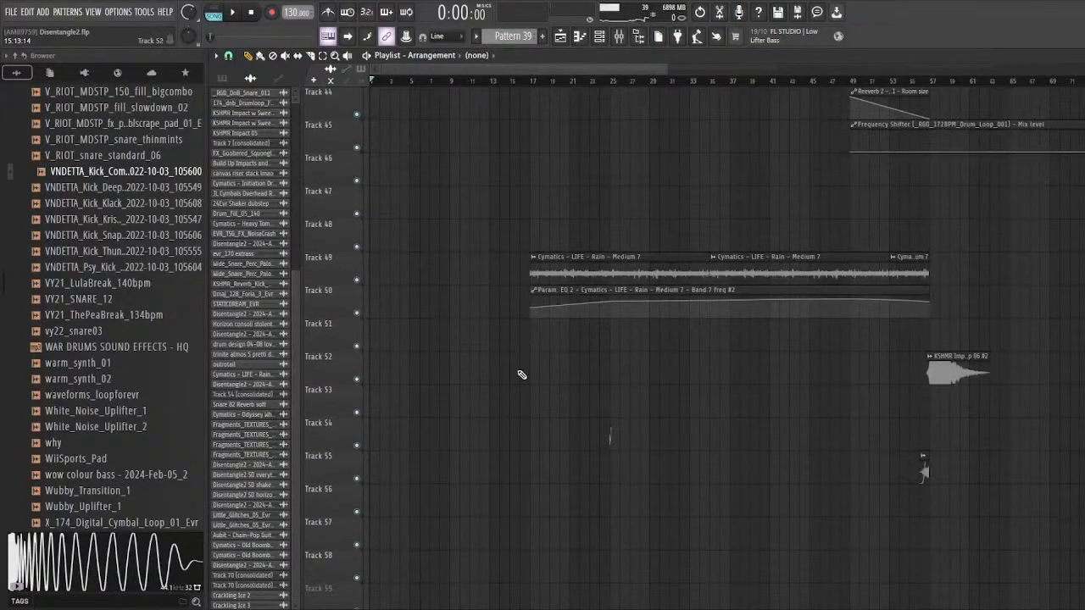
scroll(534, 339, "up", 13)
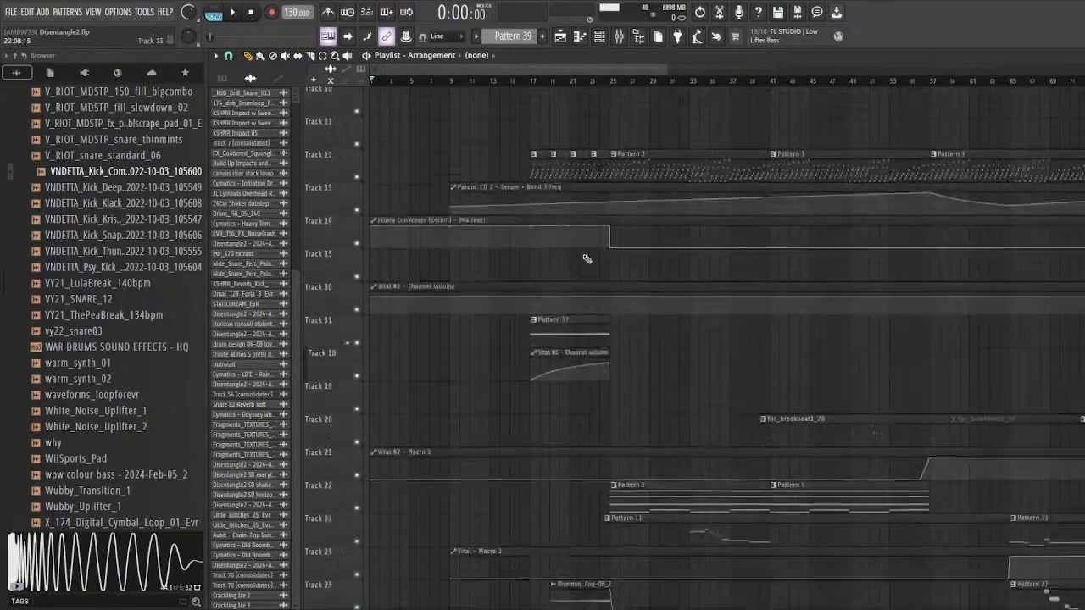
scroll(558, 171, "up", 4)
scroll(560, 171, "up", 4)
left_click(430, 81)
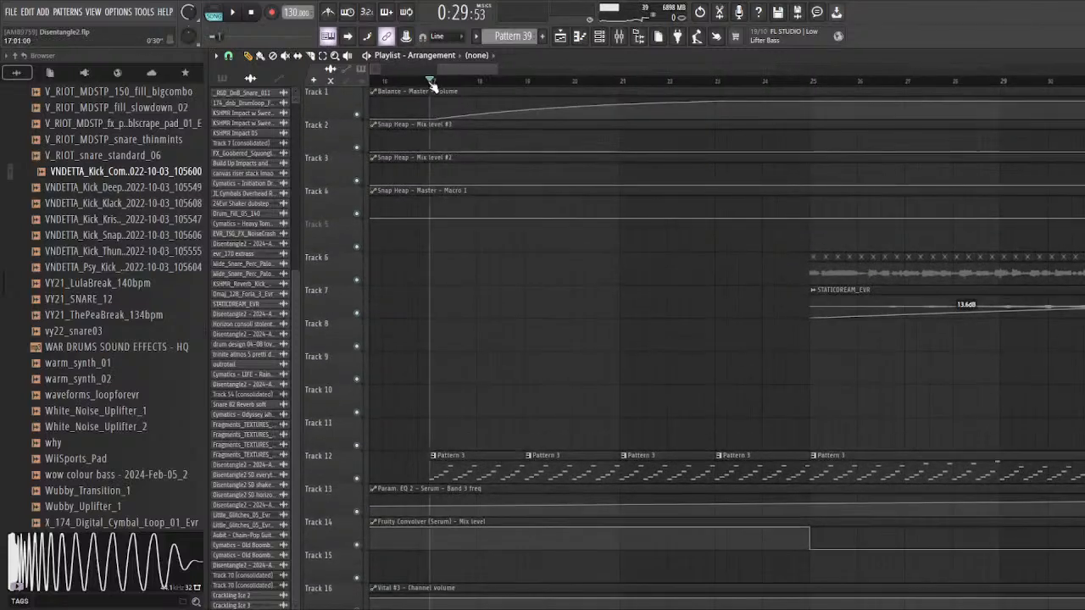
Step: Examine the arrangement's layers from the master automation clips down to the percussion and impact clips around Track 55
scroll(486, 135, "down", 3)
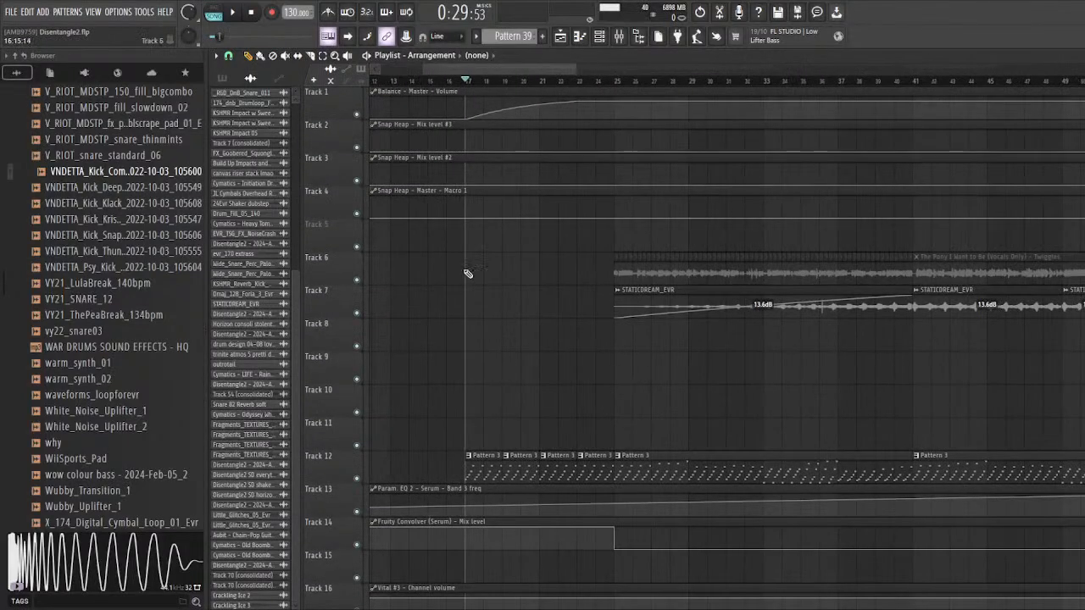
scroll(468, 273, "down", 2)
scroll(468, 273, "down", 6)
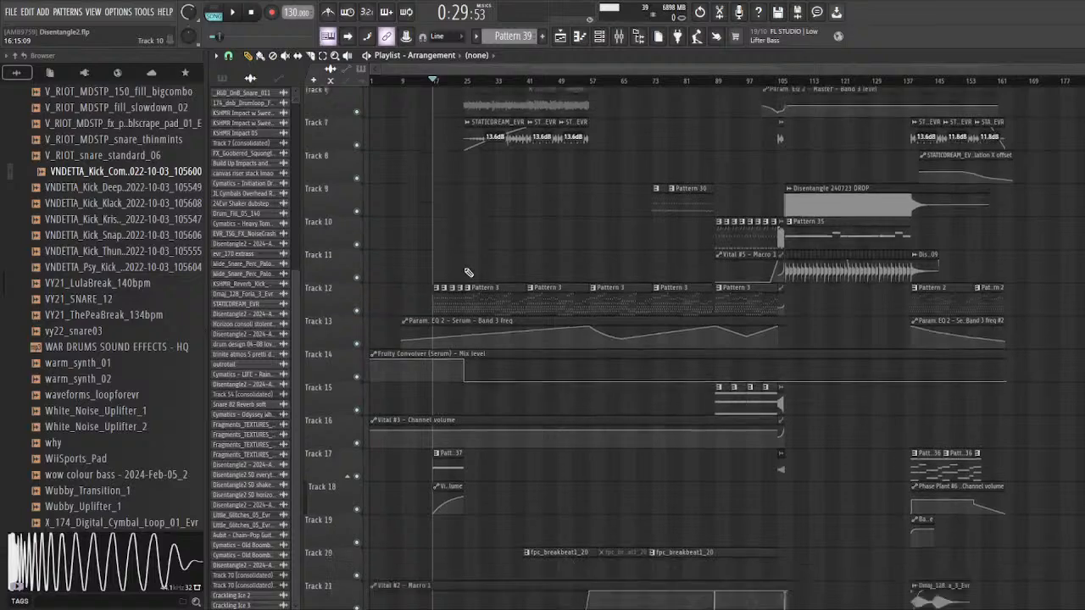
scroll(468, 273, "down", 3)
scroll(458, 284, "down", 11)
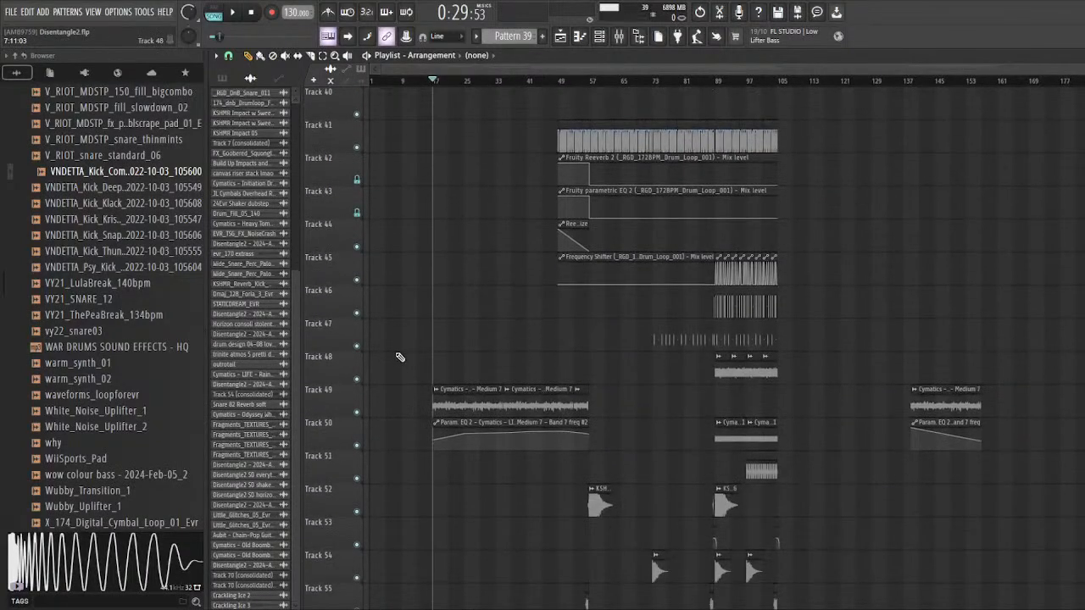
scroll(399, 357, "up", 13)
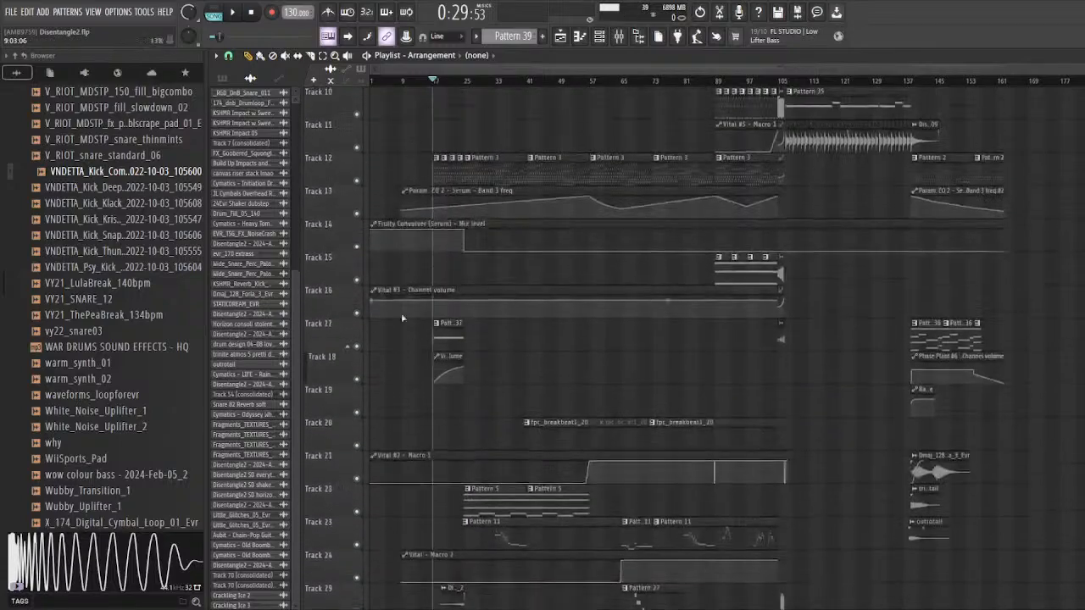
scroll(404, 305, "up", 12)
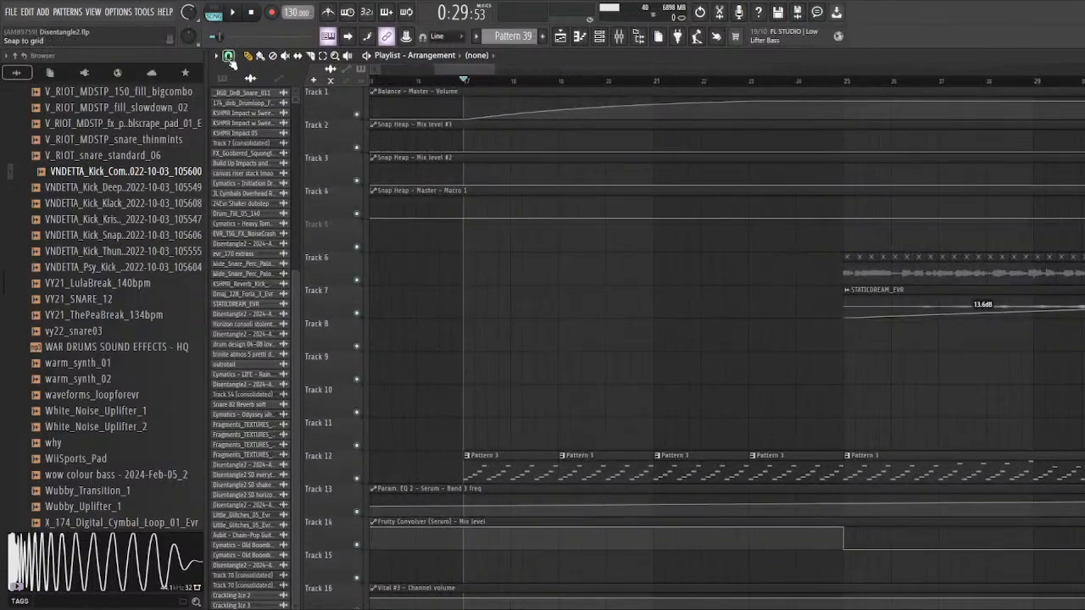
Step: Select bars 17 to 25 across the playlist, listen to that section, and clear the time selection
left_click_drag(466, 85, 826, 132)
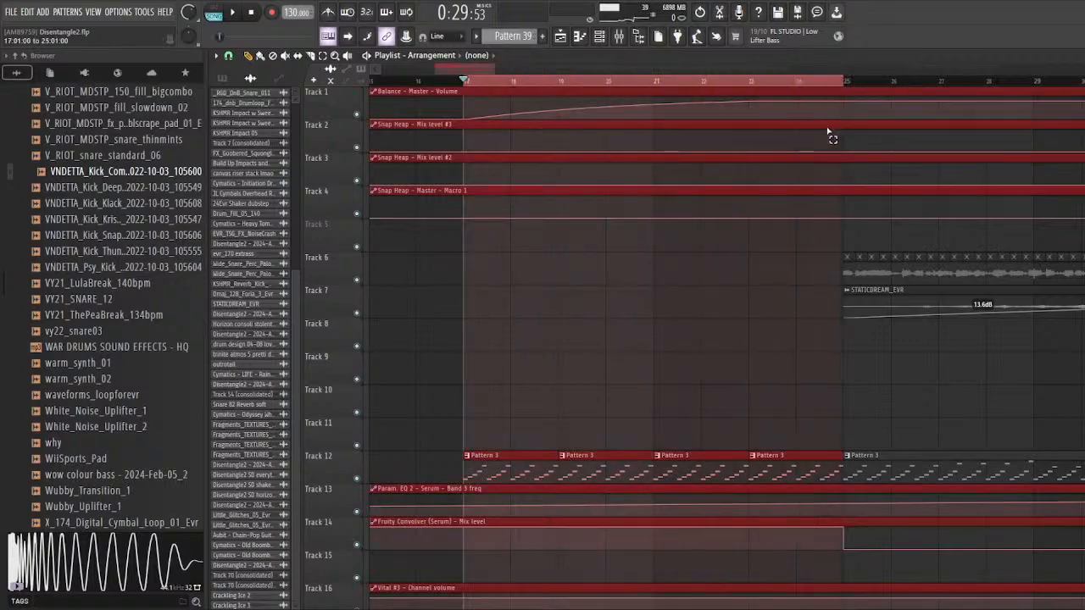
scroll(450, 274, "down", 3)
key("space")
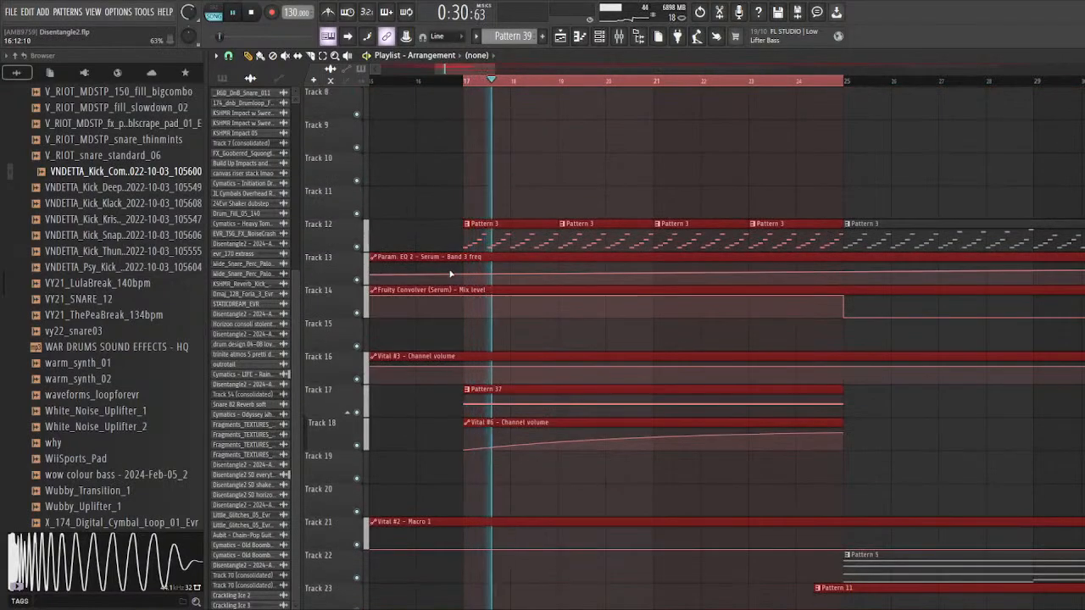
scroll(549, 301, "up", 3)
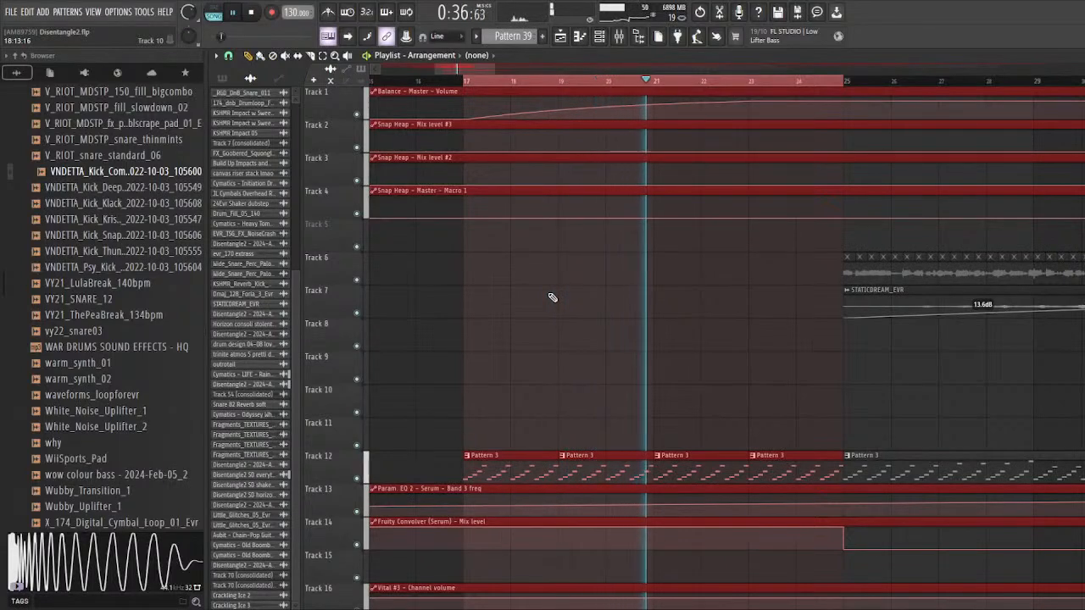
scroll(552, 296, "down", 3)
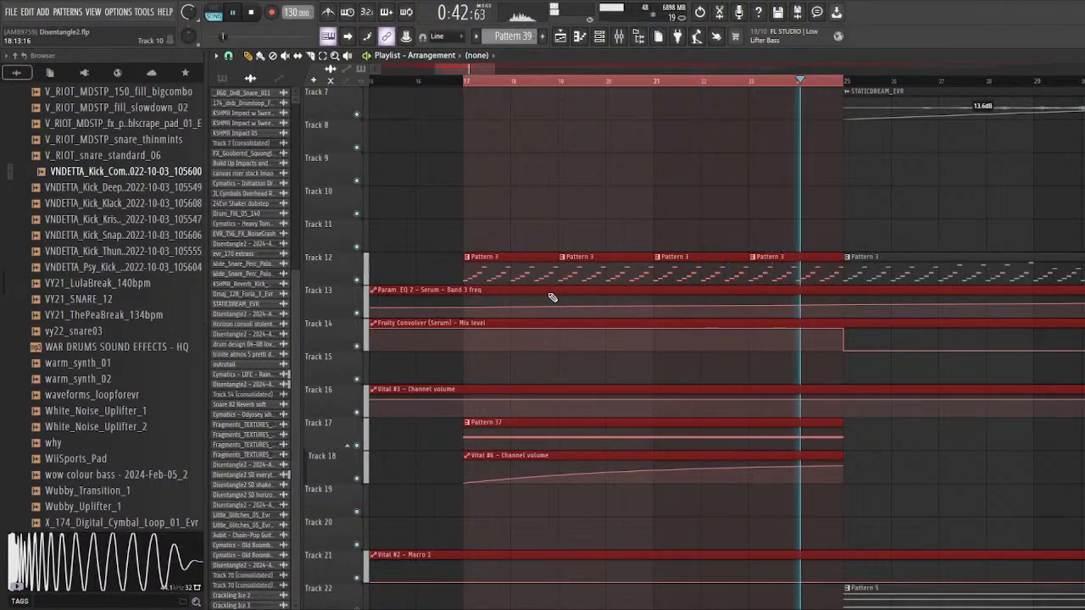
scroll(552, 297, "down", 1)
key("space")
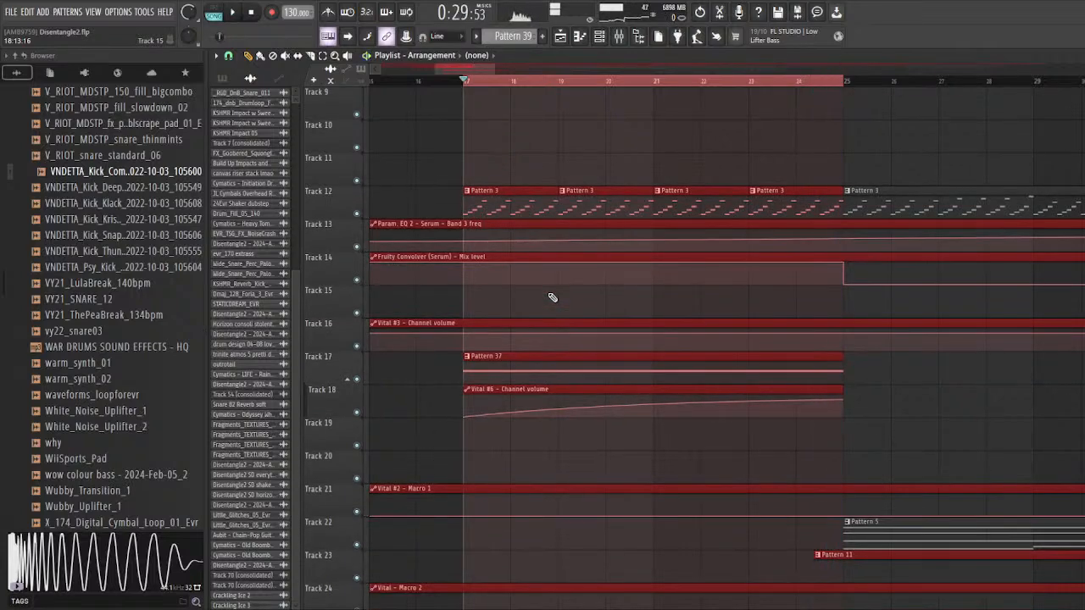
right_click(465, 83)
Step: Solo Track 25, listen to the end of its Disentangle2 - 2024-Aug-08_2 clip before bar 25, and unsolo it
scroll(420, 297, "down", 9)
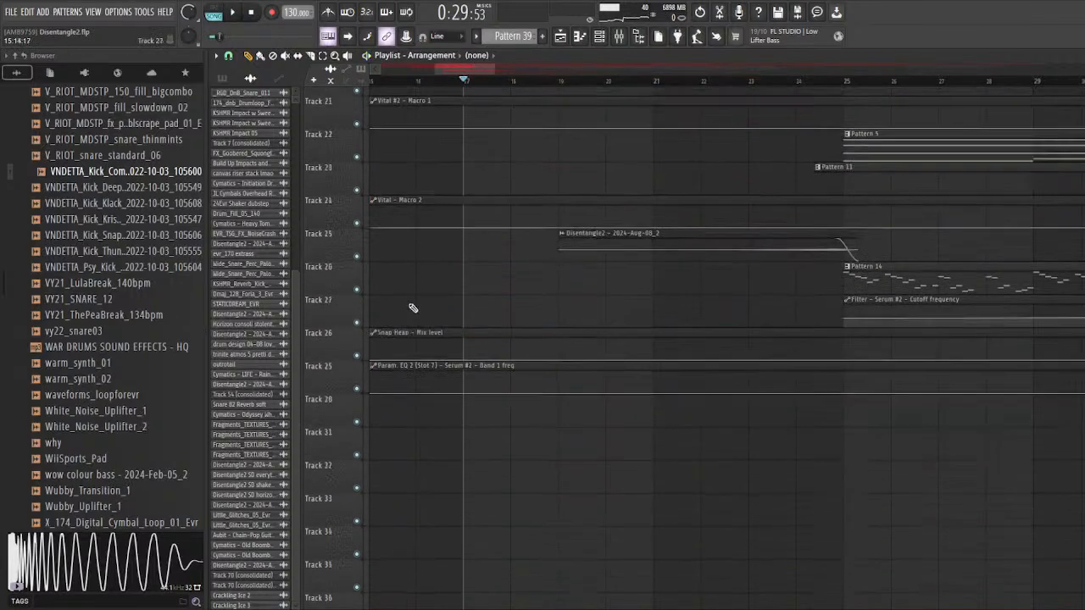
scroll(360, 352, "down", 5)
scroll(475, 373, "up", 4)
scroll(441, 307, "up", 3)
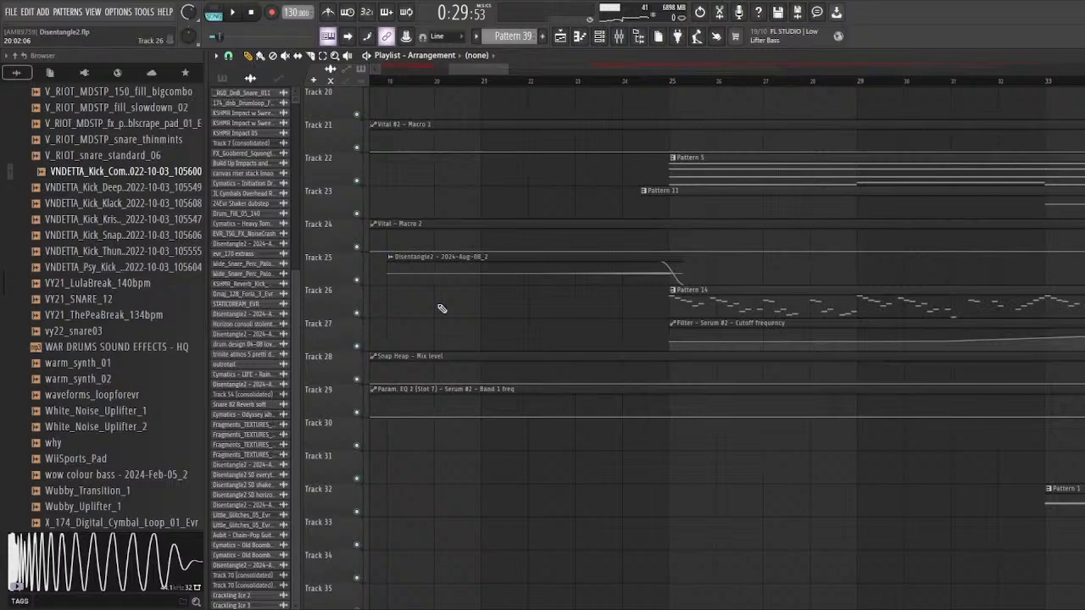
right_click(358, 279)
left_click(577, 81)
key("space")
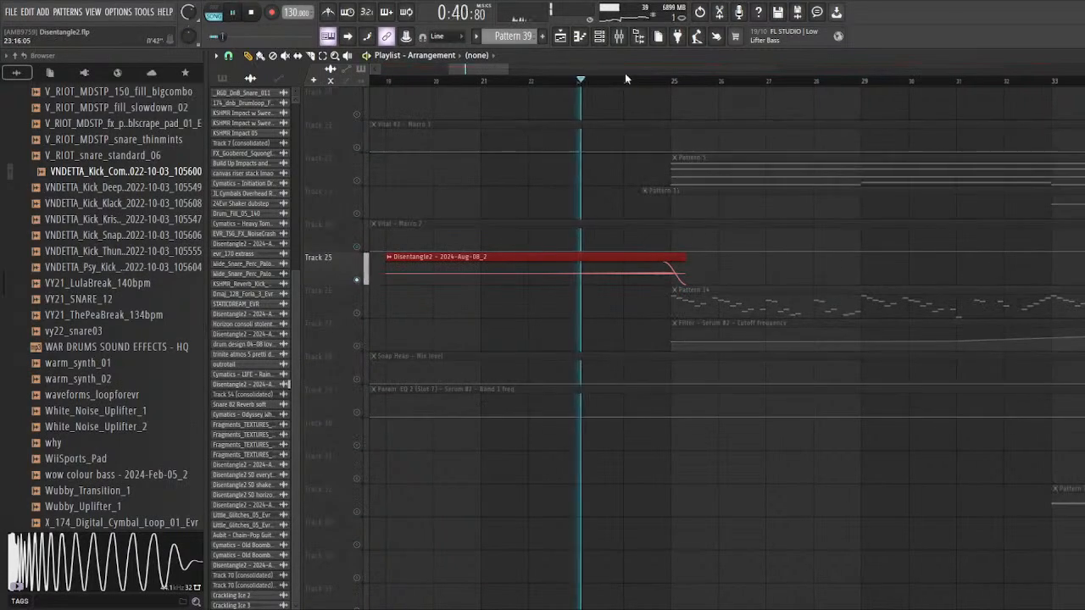
left_click(628, 80)
left_click(642, 82)
key("space")
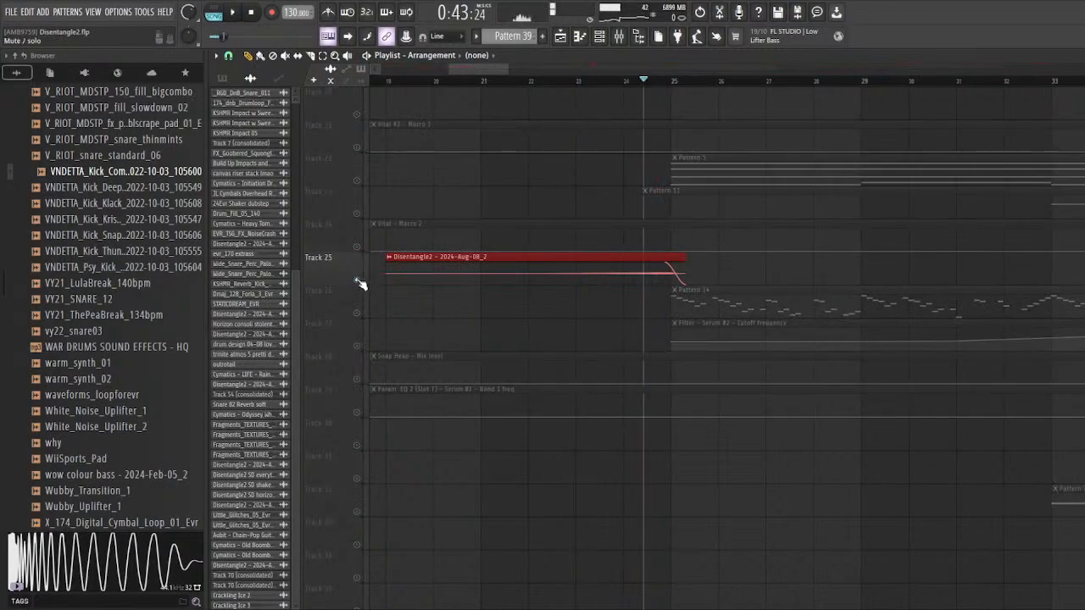
right_click(358, 281)
scroll(554, 249, "up", 5)
scroll(566, 195, "down", 4)
scroll(593, 170, "up", 2)
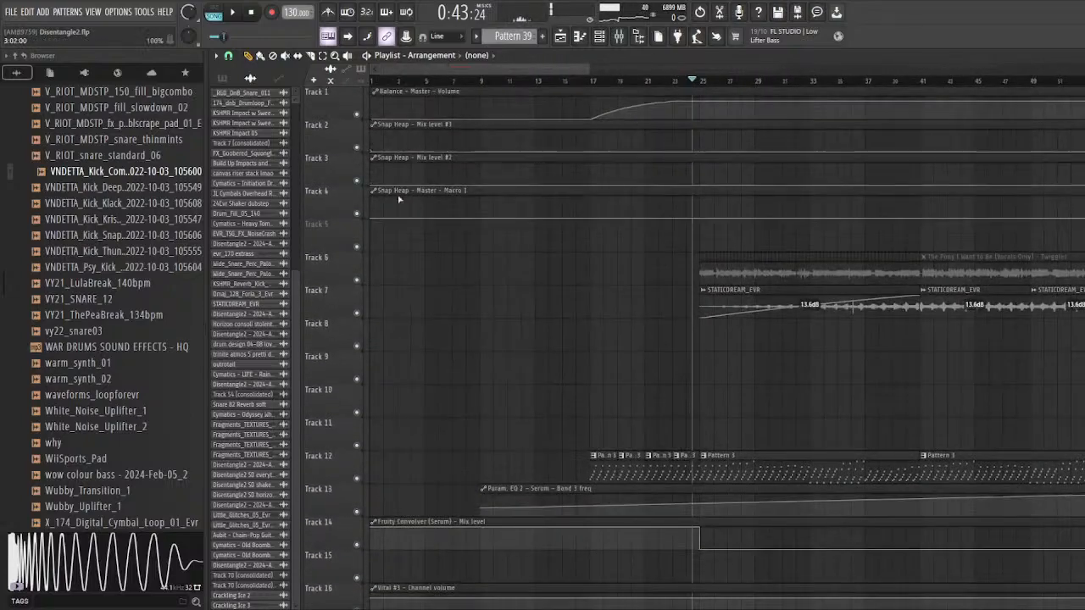
scroll(396, 228, "down", 7)
scroll(653, 308, "up", 3)
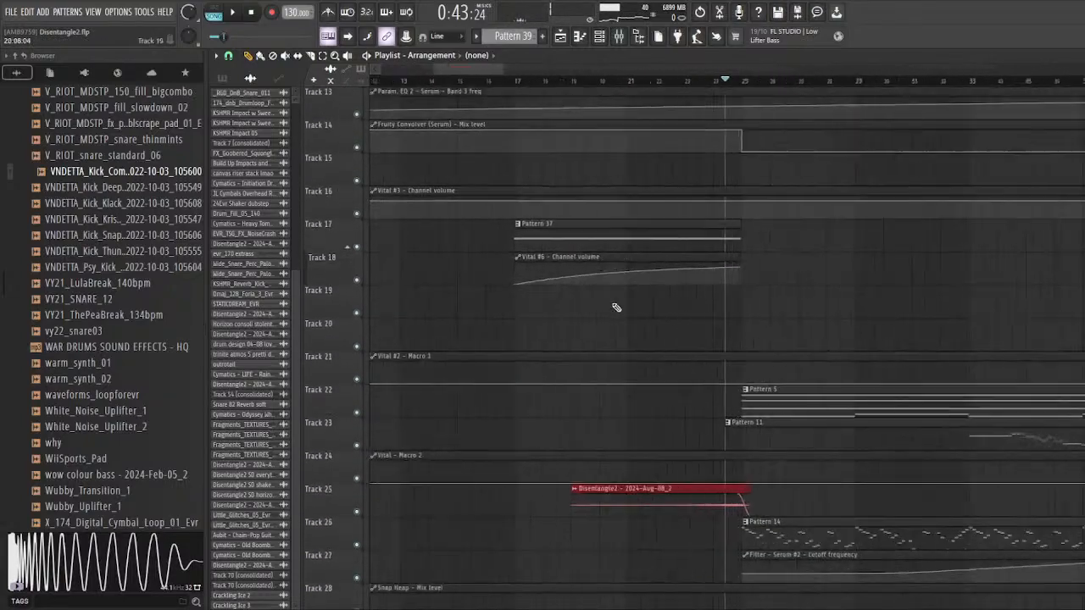
right_click(357, 247)
scroll(561, 310, "down", 3)
scroll(469, 412, "down", 2)
scroll(424, 382, "up", 3)
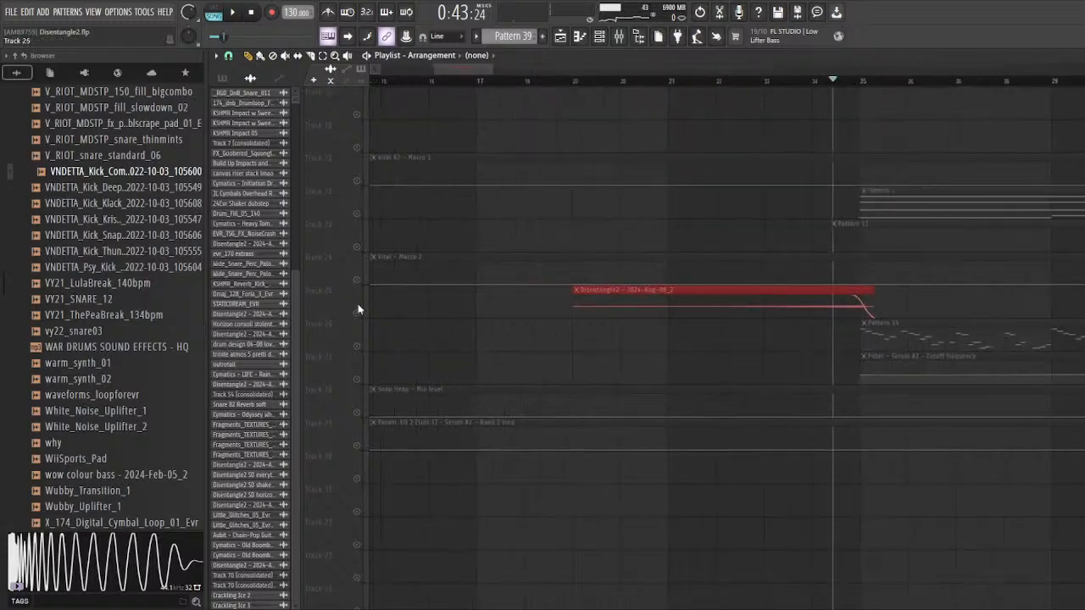
Step: Solo Track 25 and move the playhead to bar 24
right_click(358, 309)
scroll(593, 144, "up", 2)
left_click_drag(598, 82, 680, 111)
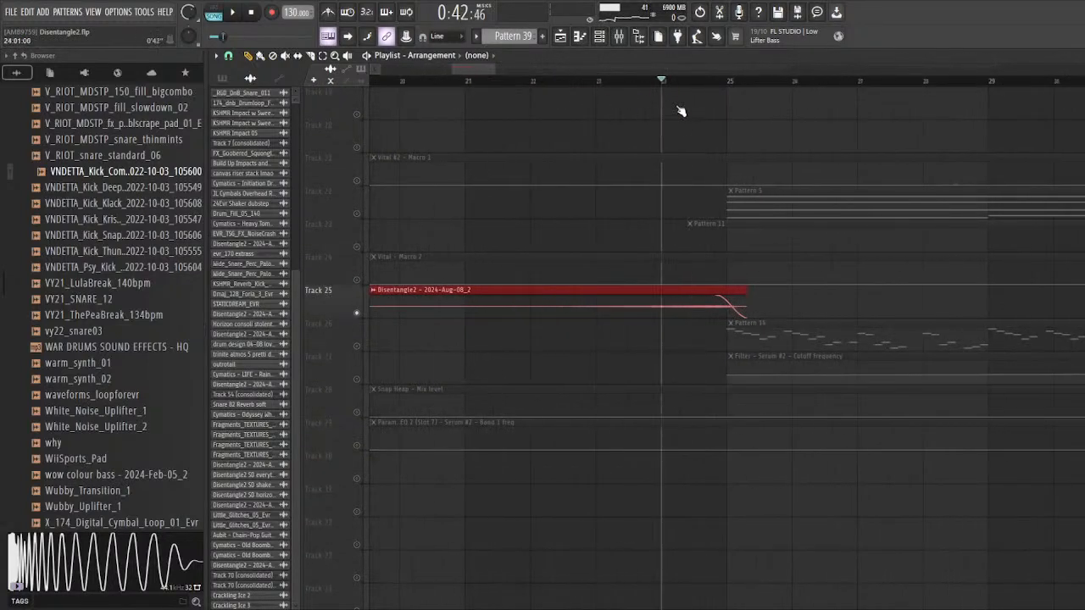
Step: Inspect the reversed Disentangle2 - 2024-Aug-08_2 clip's channel settings and mixer track 40 while playing it from bar 24
double_click(591, 307)
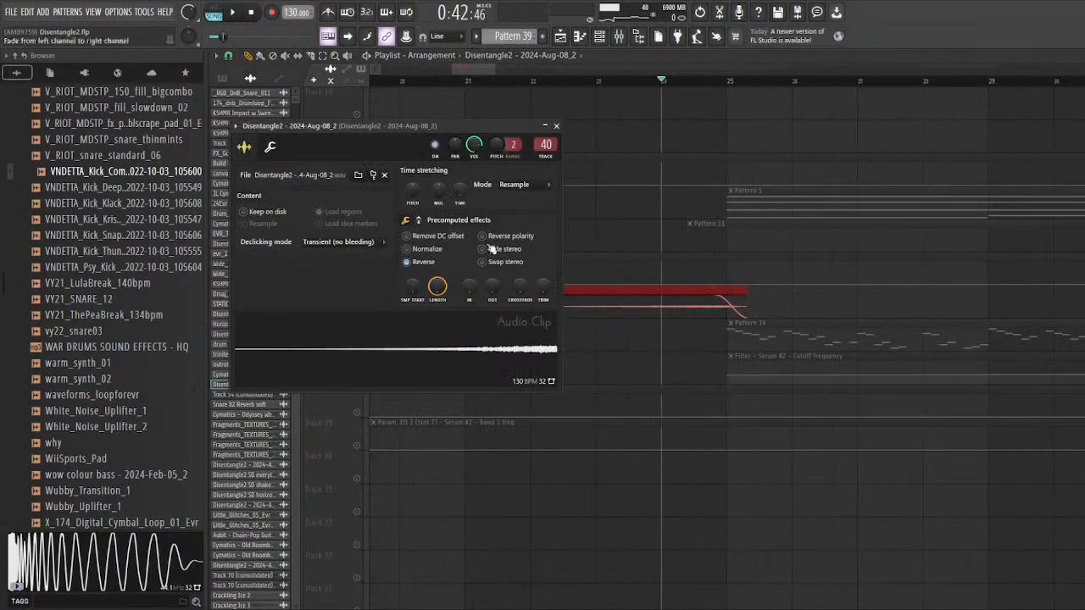
double_click(543, 144)
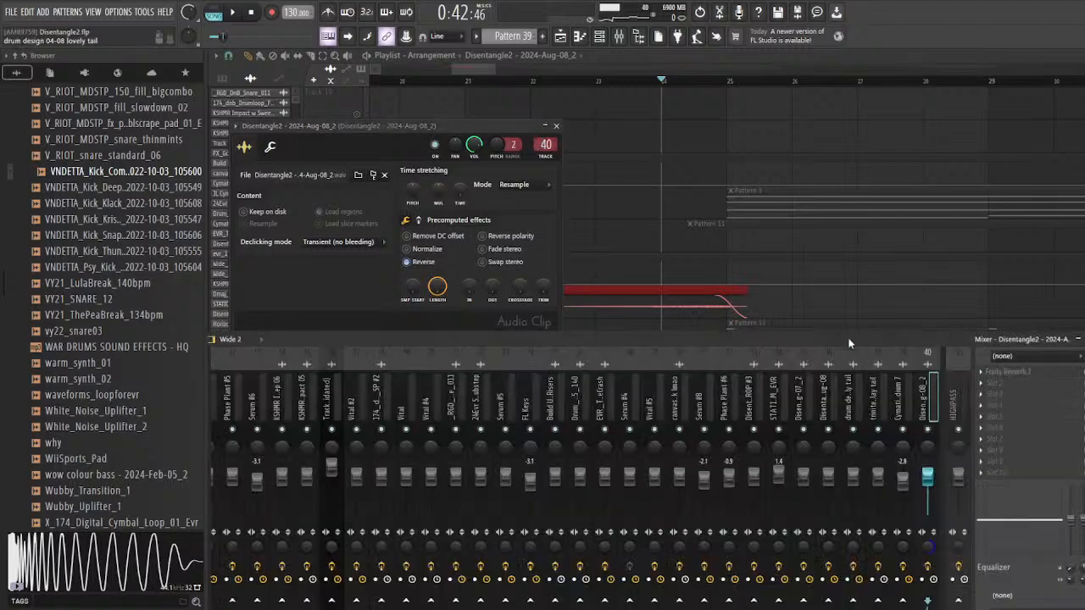
left_click_drag(848, 344, 845, 295)
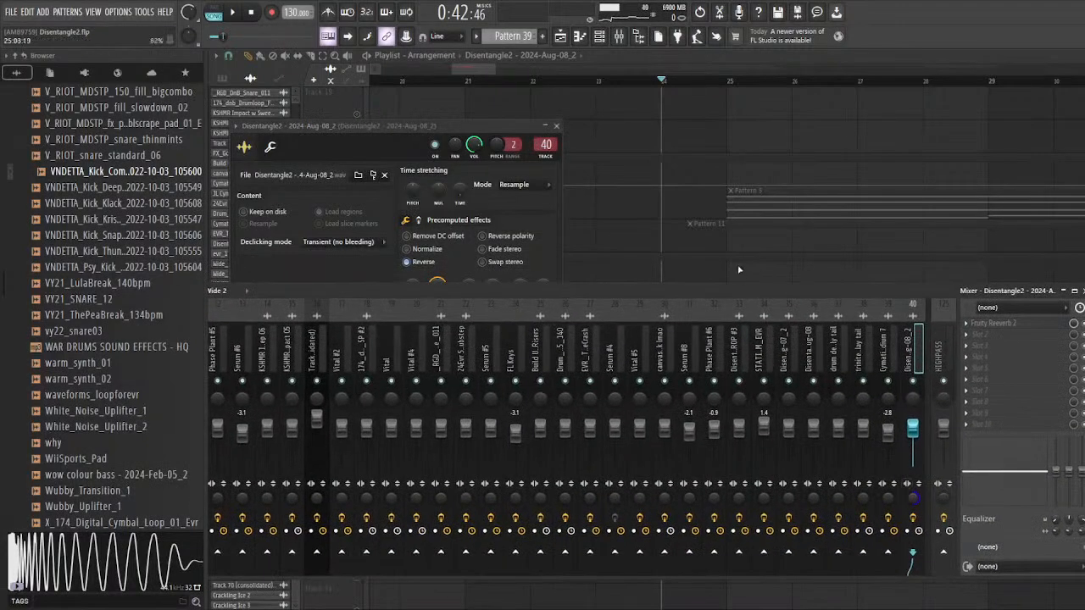
key("space")
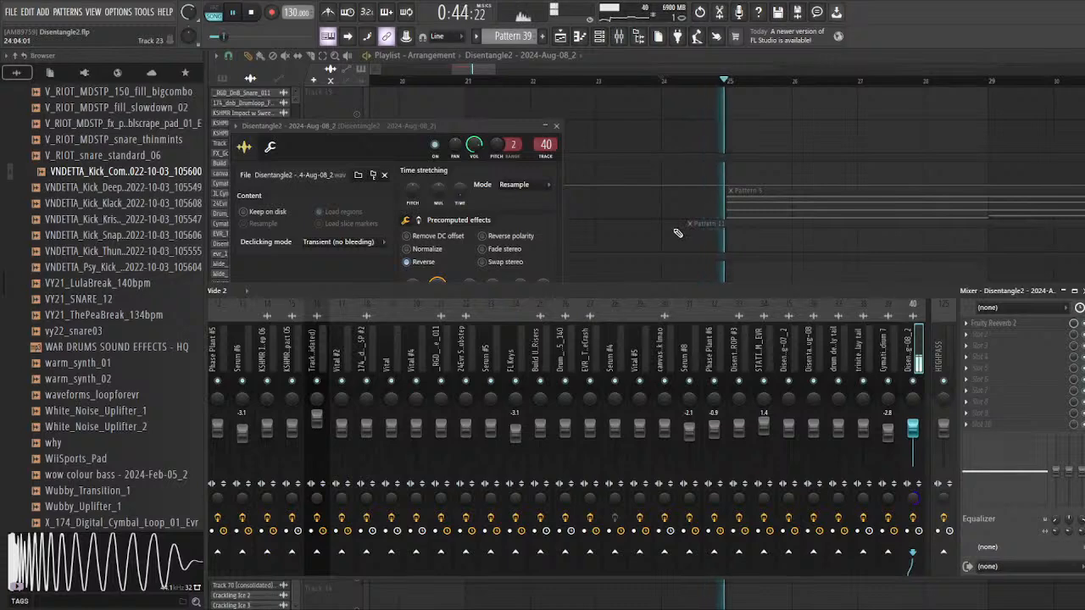
key("space")
left_click(632, 222)
Step: Unmute Tracks 12, 13 and 14 and play them together with Track 25 from bar 24
scroll(605, 345, "up", 11)
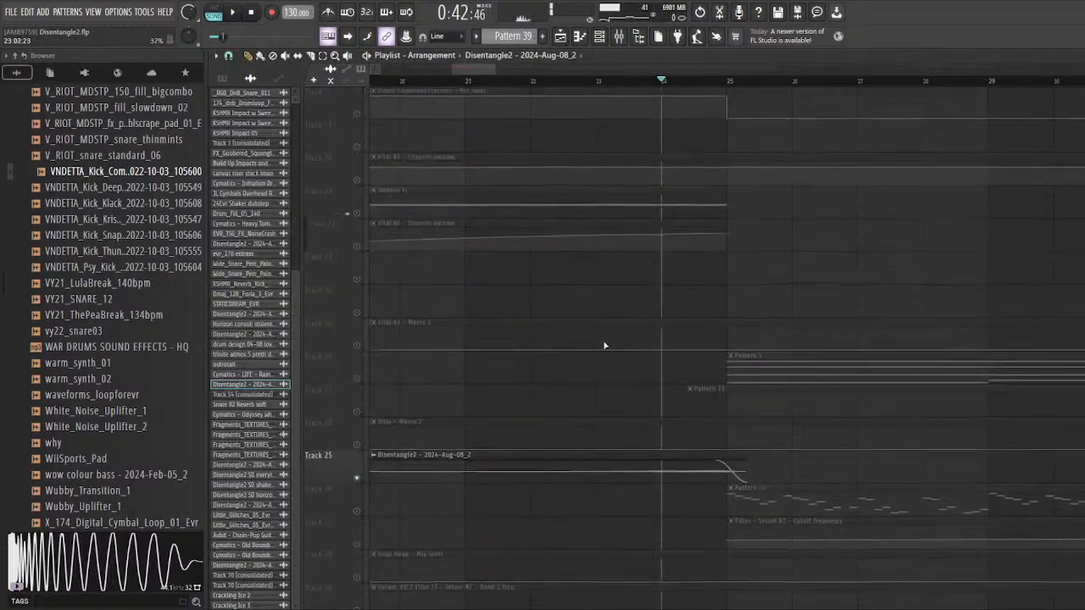
left_click(357, 248)
left_click(357, 281)
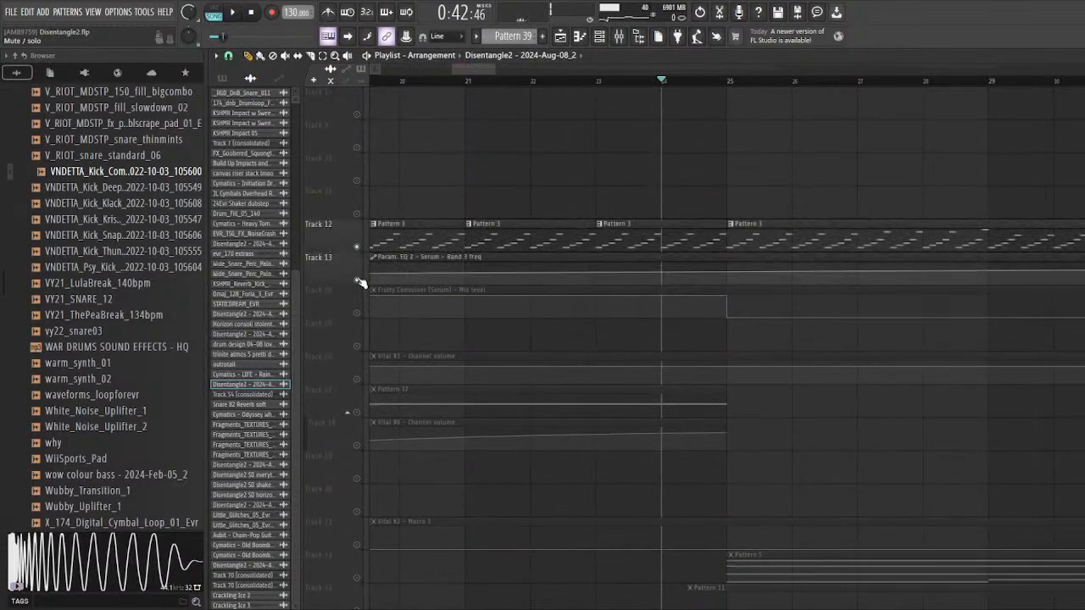
left_click(357, 313)
scroll(624, 361, "down", 2)
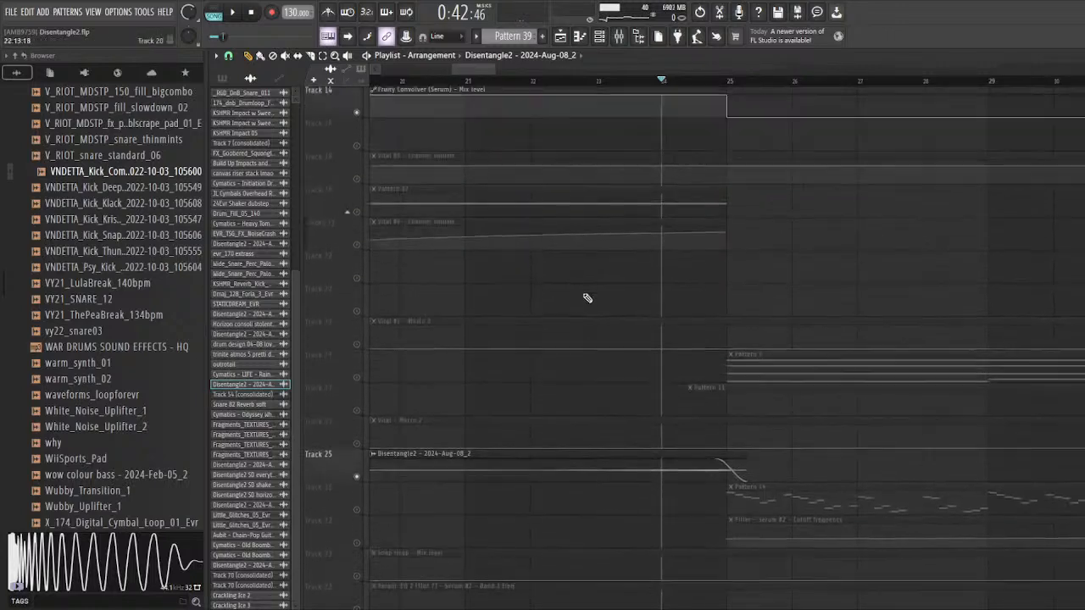
key("space")
scroll(582, 295, "down", 3)
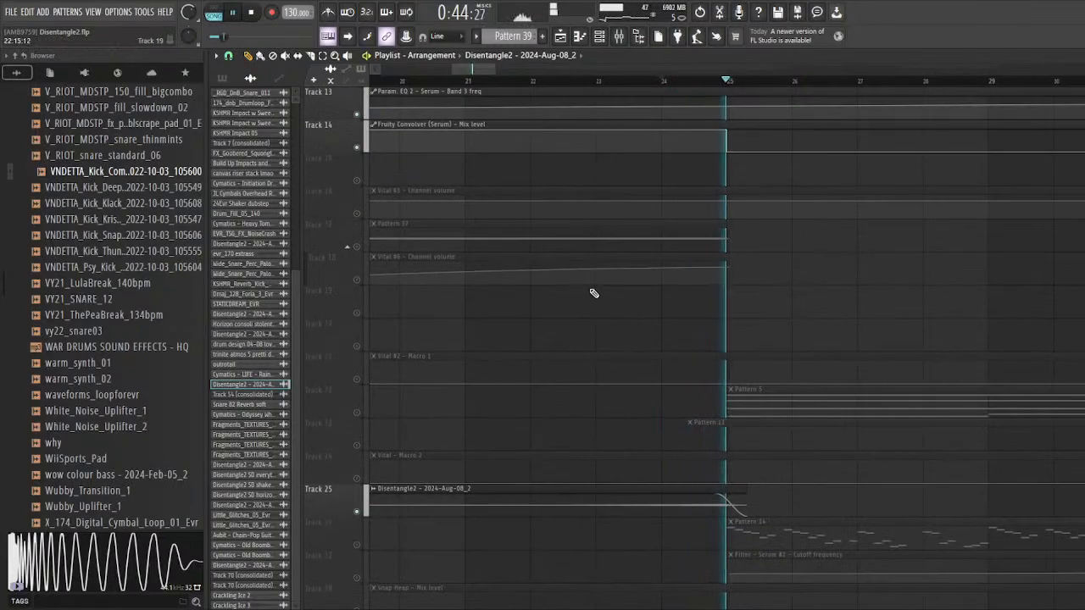
key("space")
Step: Solo Track 17, unmute Track 18, and listen to Pattern 37 with its Vital #6 channel volume automation before bar 25
scroll(458, 246, "down", 2)
right_click(356, 246)
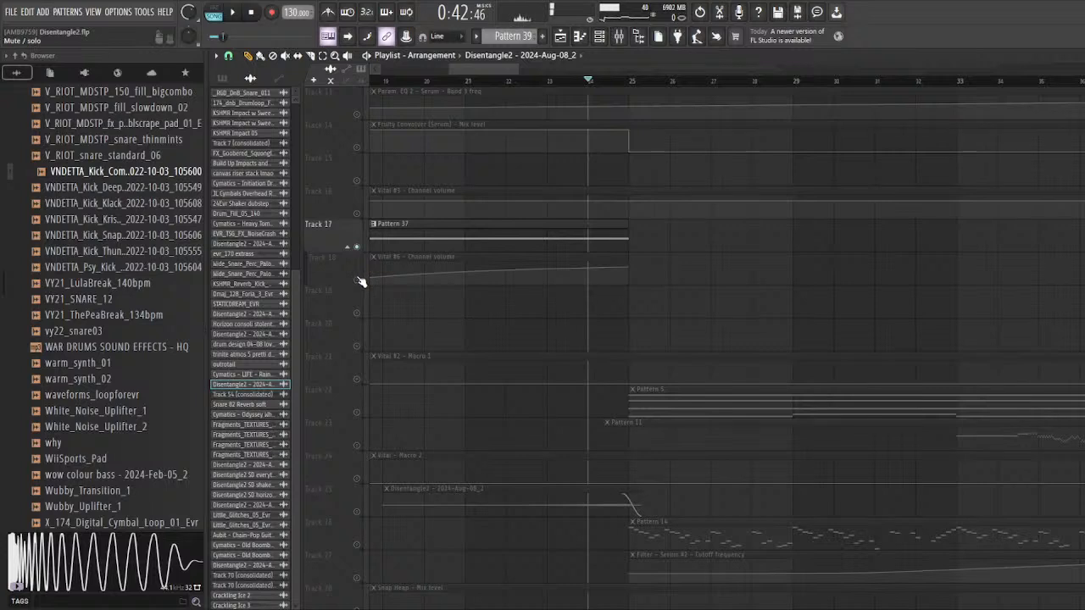
left_click(357, 280)
scroll(602, 274, "down", 3)
scroll(542, 220, "up", 2)
left_click(601, 83)
key("space")
left_click(647, 82)
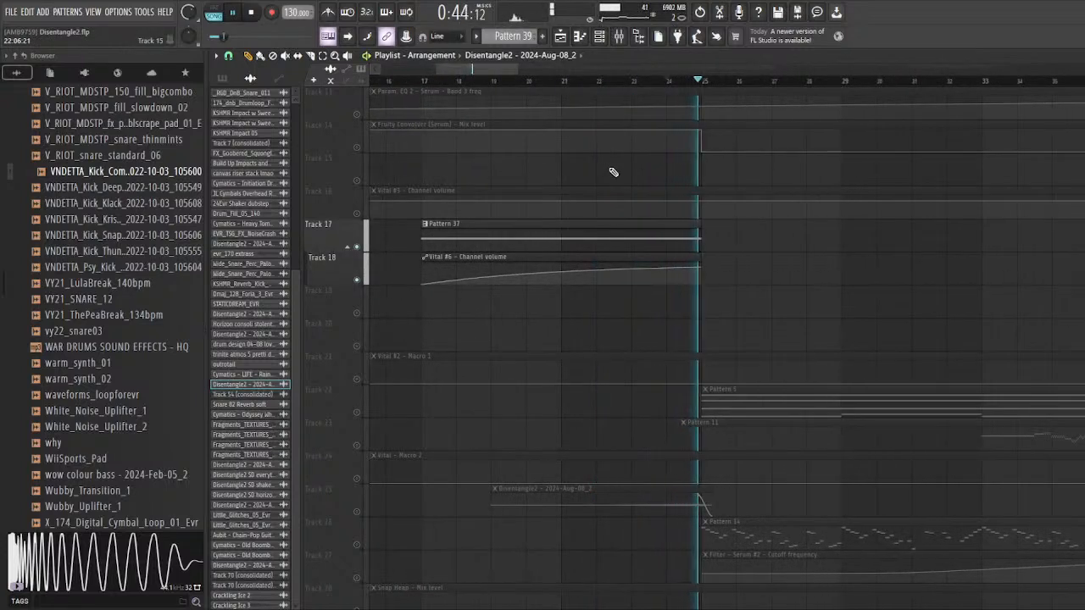
key("space")
scroll(455, 249, "down", 3)
scroll(443, 298, "down", 5)
scroll(432, 307, "up", 3)
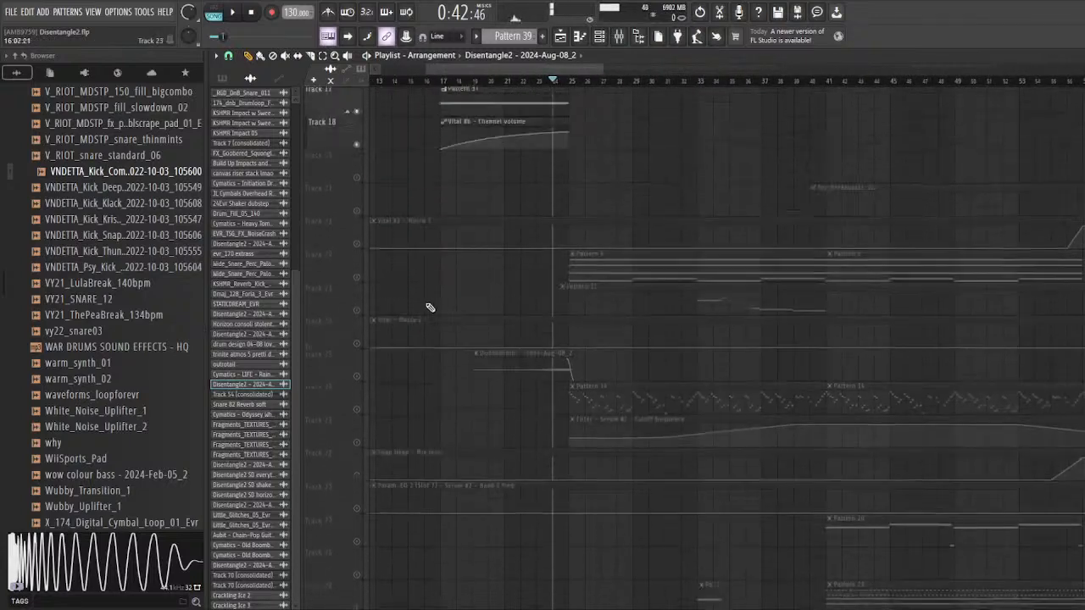
scroll(430, 308, "up", 10)
scroll(433, 303, "down", 6)
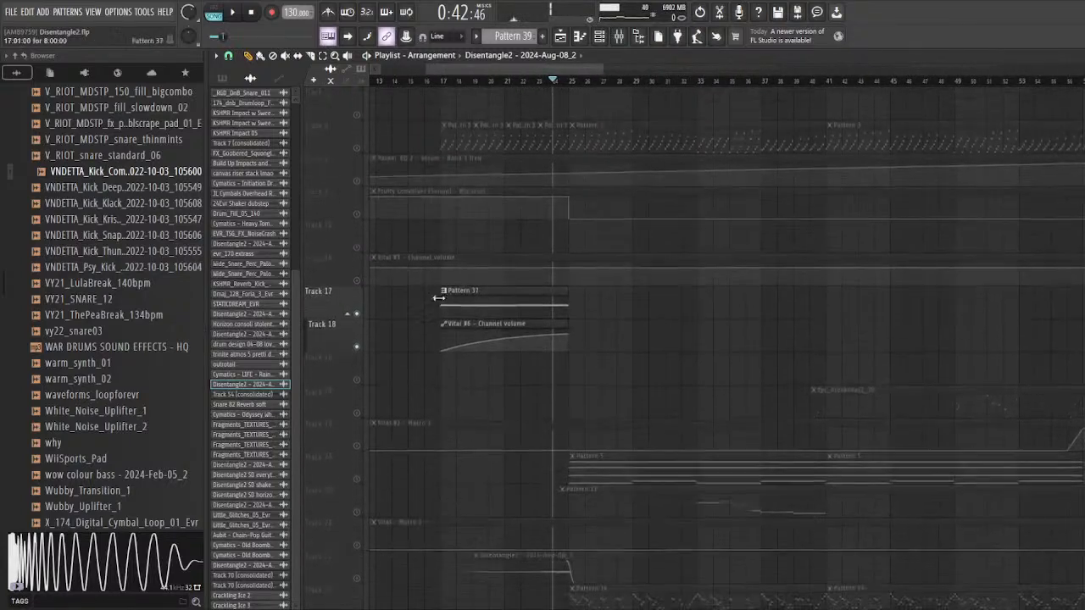
Step: Solo Track 12 and unmute Tracks 13 and 14 with its Serum EQ and Fruity Convolver automation
scroll(438, 297, "up", 5)
scroll(578, 296, "up", 3)
right_click(358, 315)
left_click(357, 347)
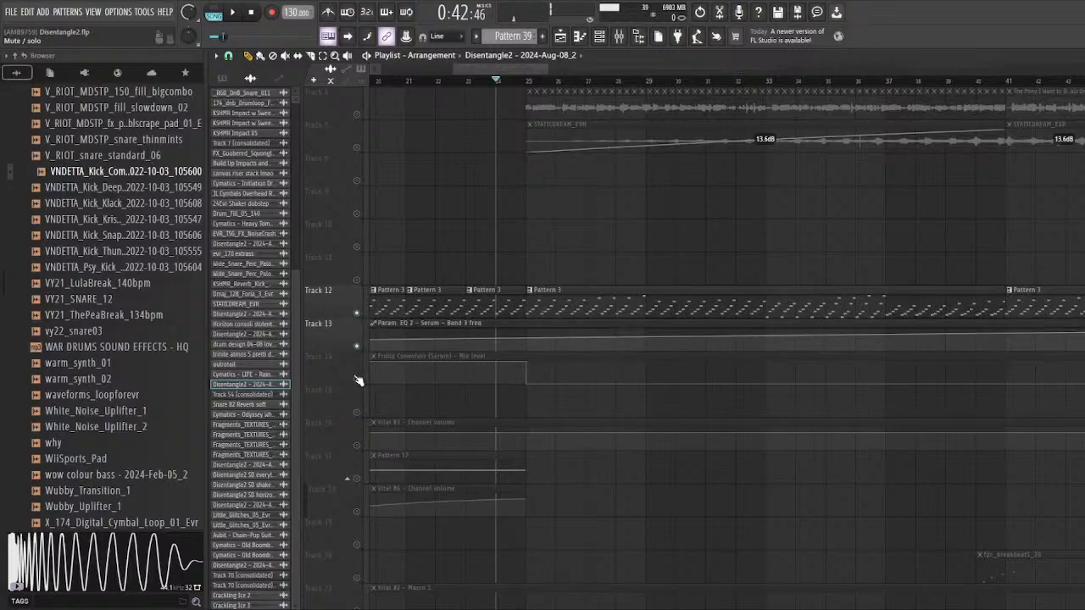
left_click(358, 380)
scroll(630, 274, "down", 1)
scroll(531, 217, "down", 6)
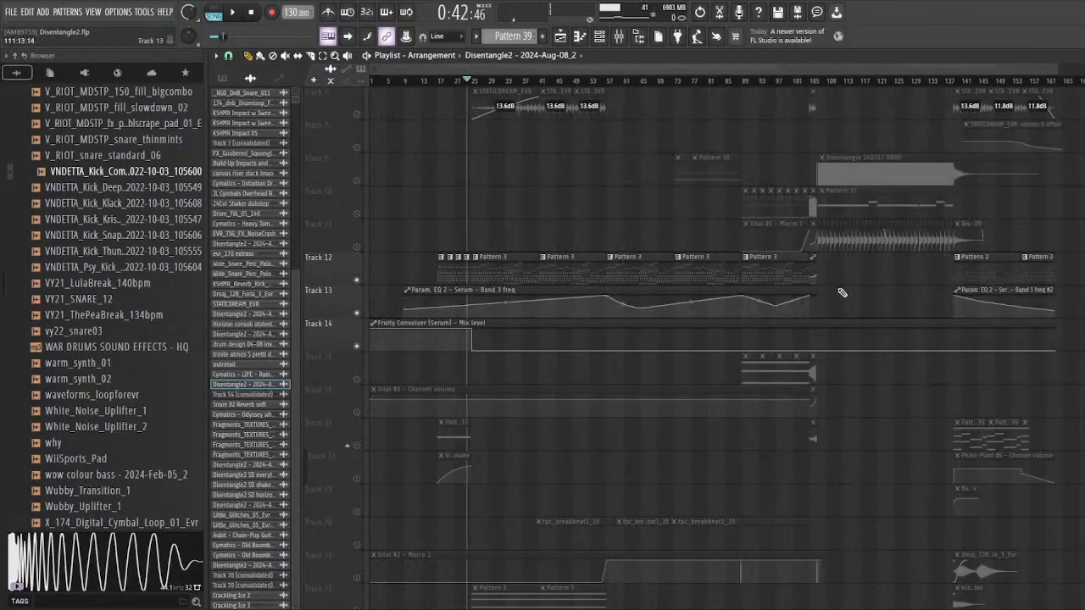
Step: Look over Track 12's Pattern 3 clips across the arrangement and play them with their automation from bar 25
left_click_drag(1053, 270, 963, 270)
left_click_drag(488, 268, 569, 271)
scroll(450, 260, "up", 6)
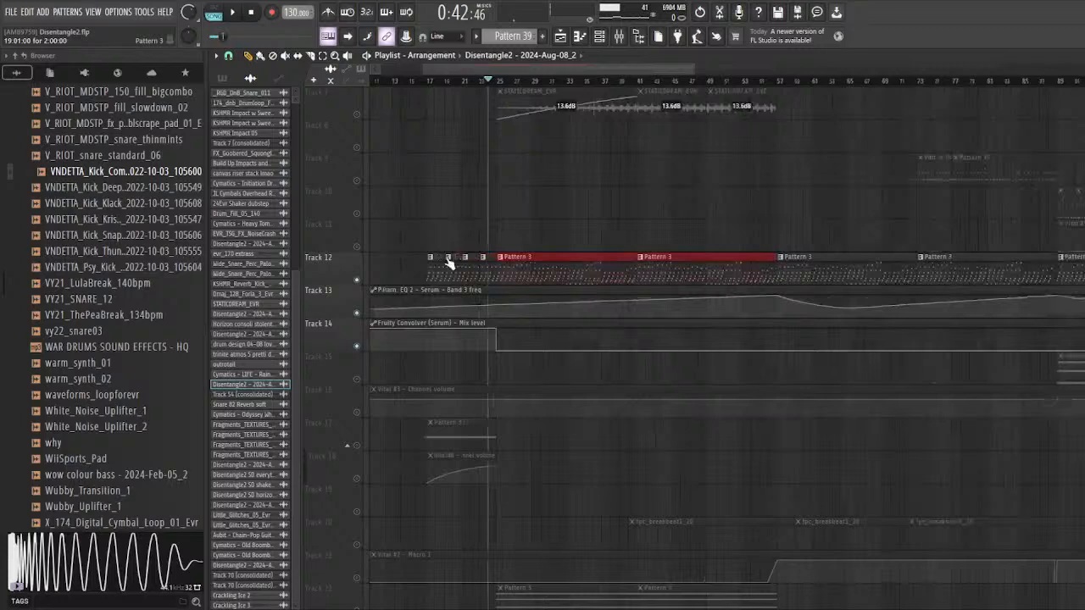
left_click(490, 204, "ctrl")
scroll(584, 159, "down", 2)
scroll(589, 136, "up", 2)
key("space")
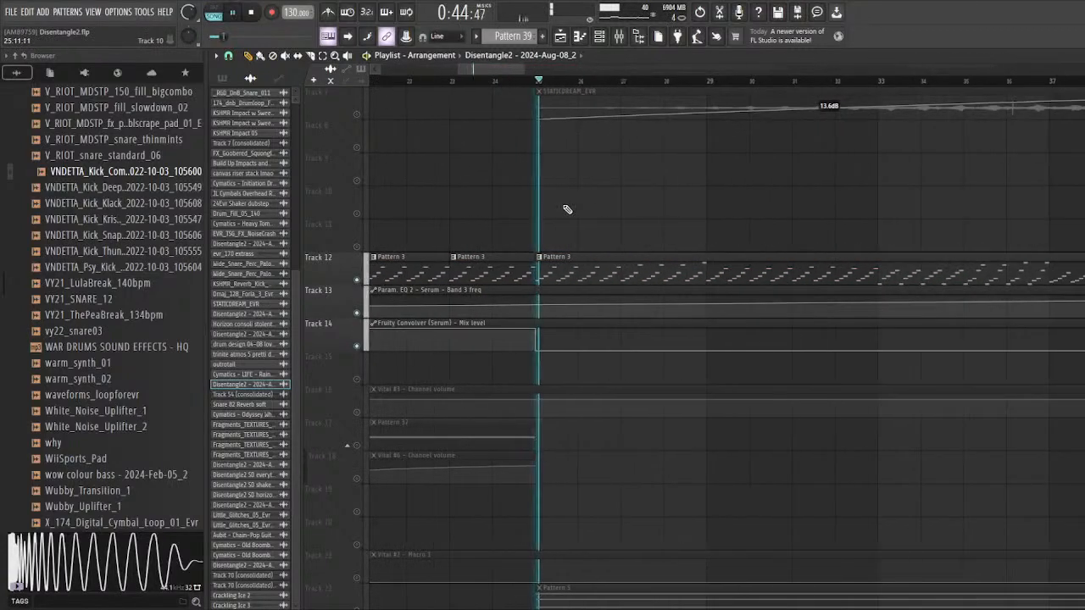
Step: Review Pattern 3's Serum notes in the piano roll and listen to the soloed Serum channel with its synth interface open
double_click(541, 268)
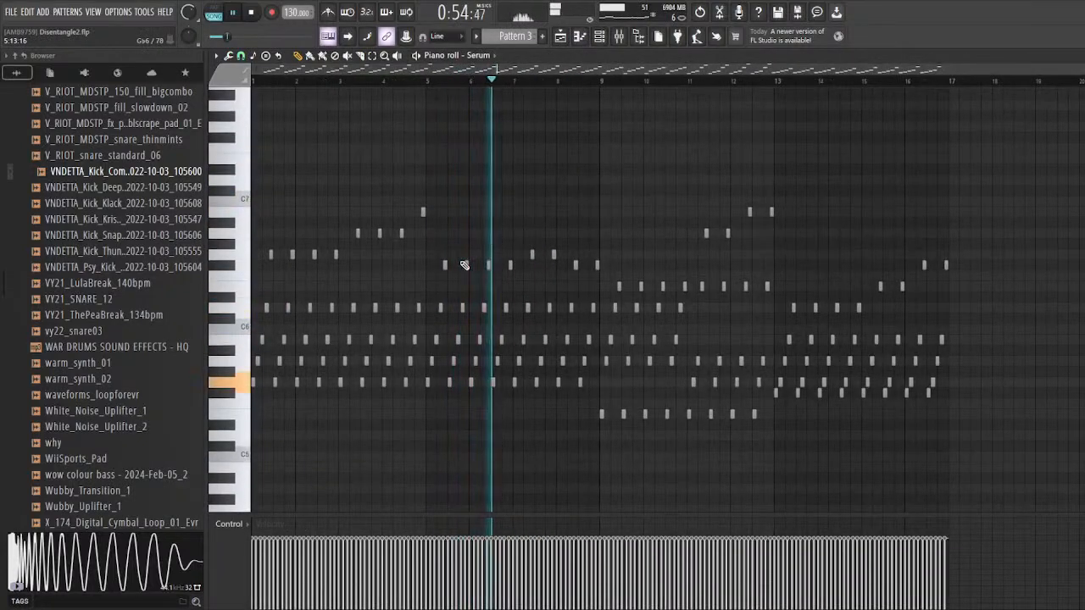
left_click(599, 36)
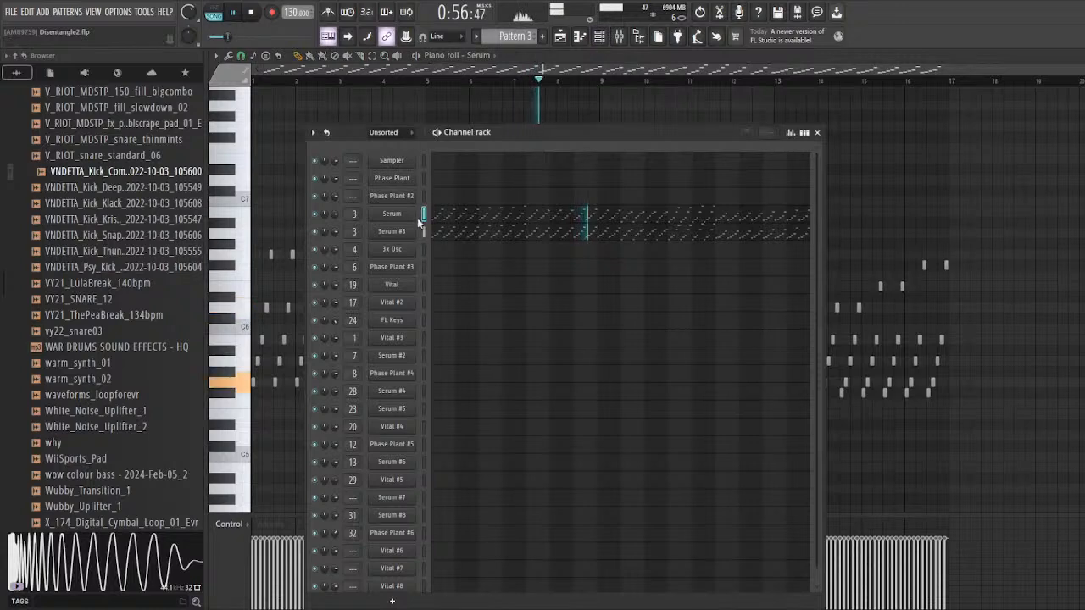
left_click_drag(351, 133, 474, 125)
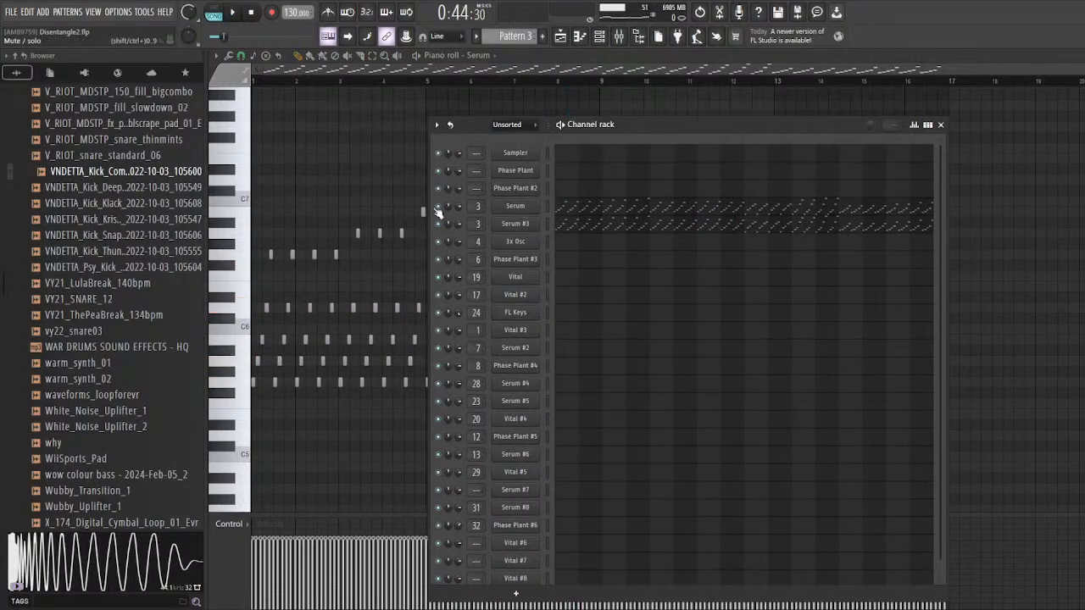
key("space")
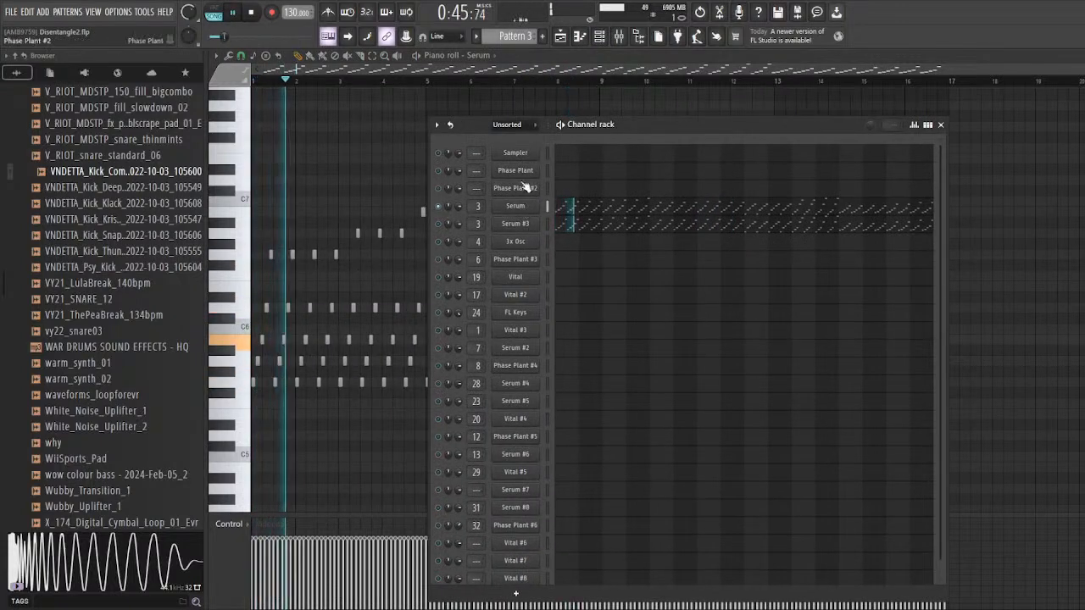
left_click(515, 206)
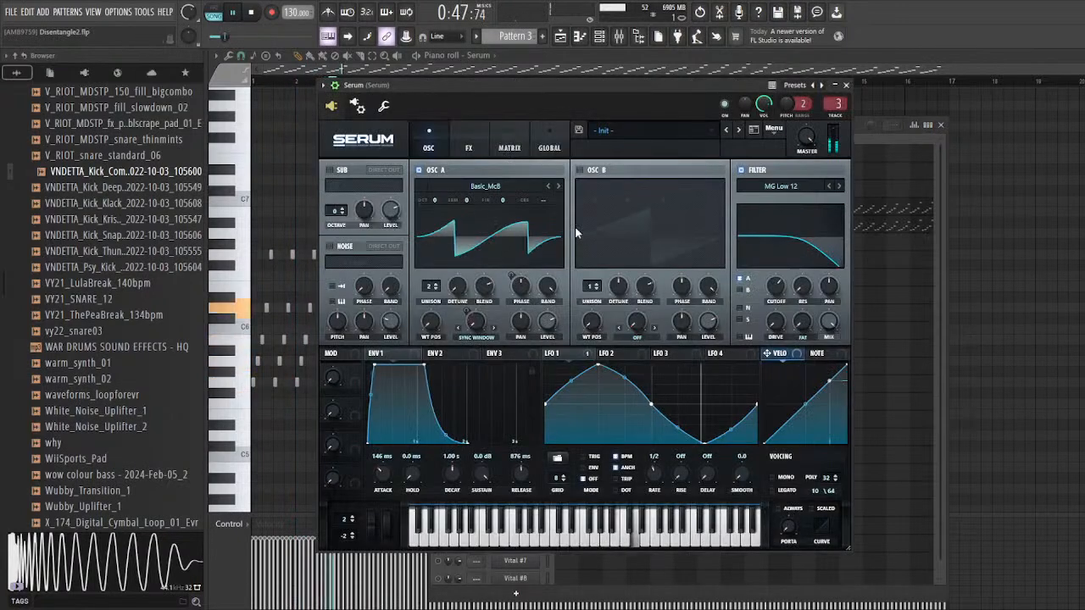
Step: Mute the Serum #3 channel and play Pattern 3 from bar 25 with Serum's interface and mixer track 3 open
left_click(560, 37)
key("space")
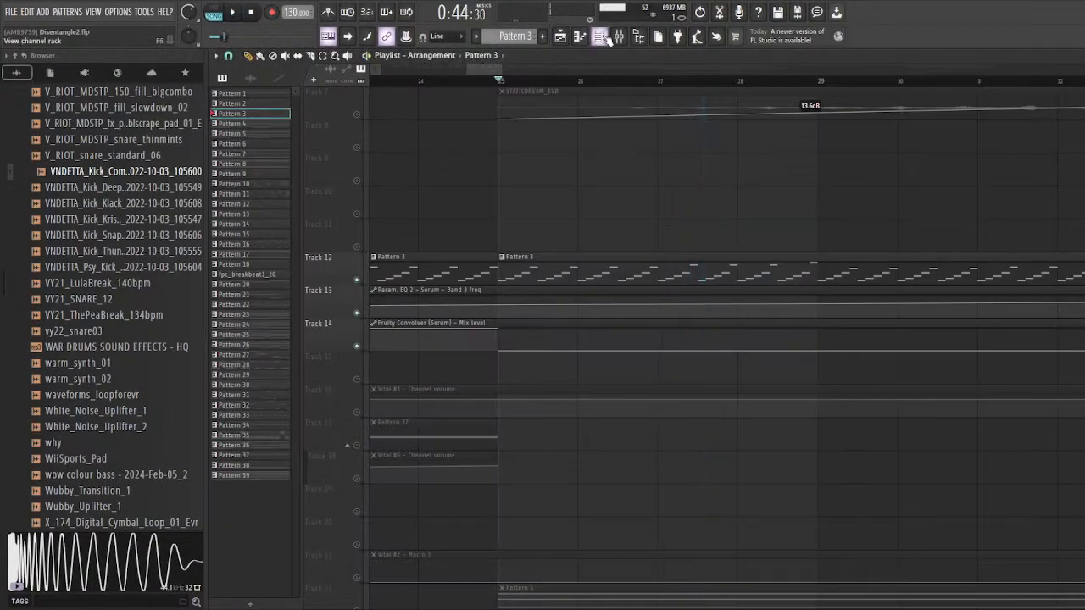
left_click(599, 36)
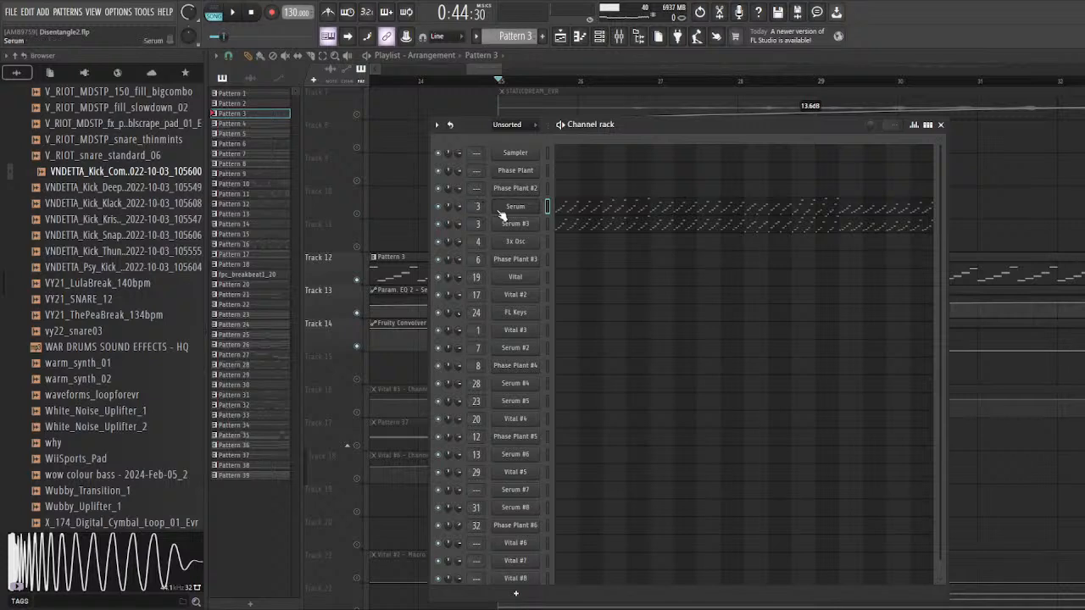
left_click(439, 224)
key("space")
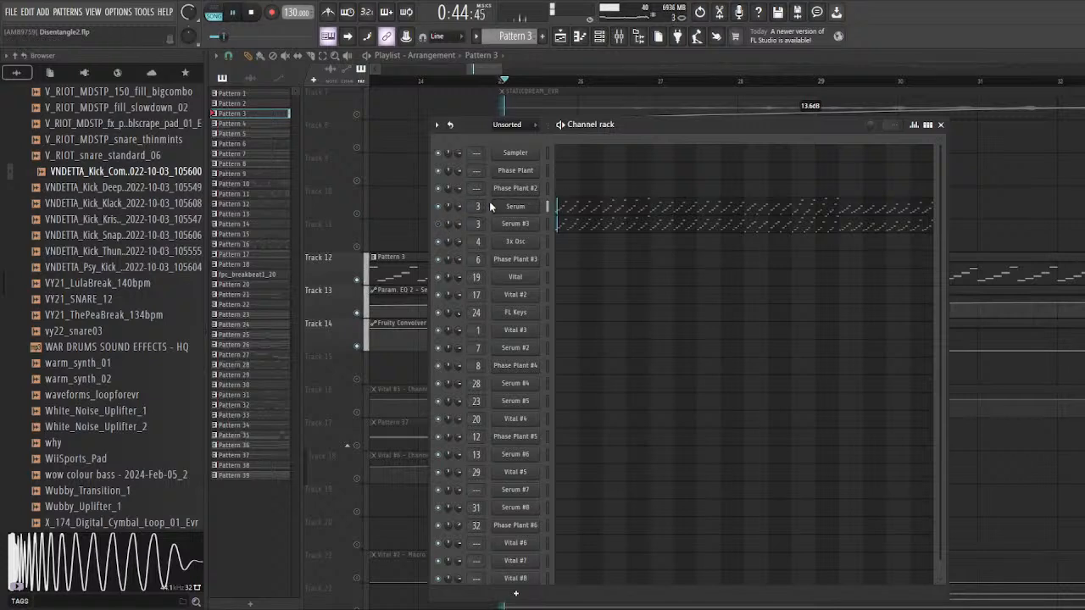
left_click(534, 206)
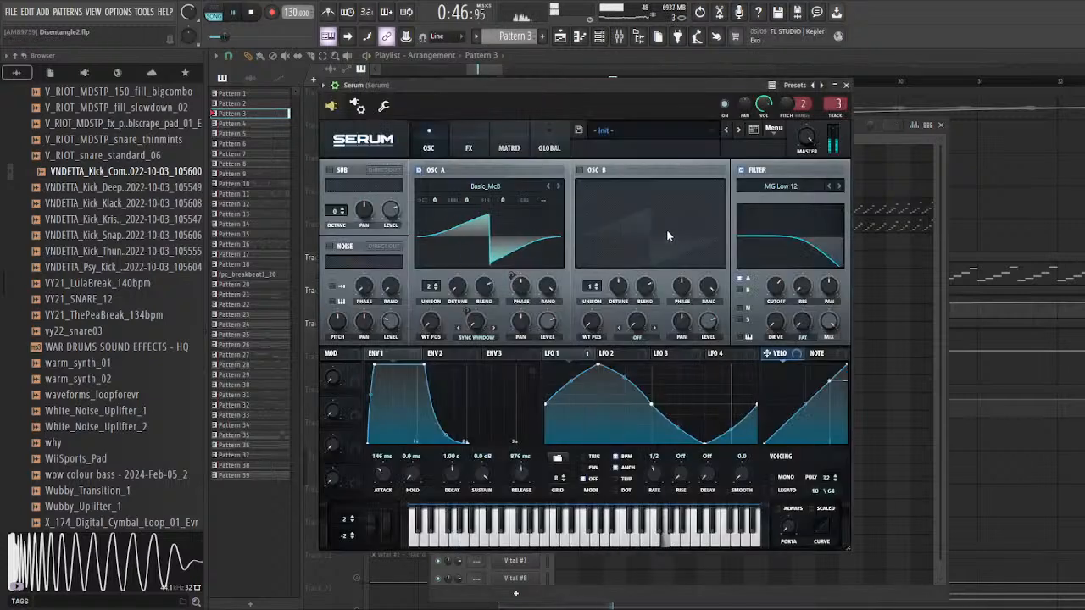
double_click(832, 104)
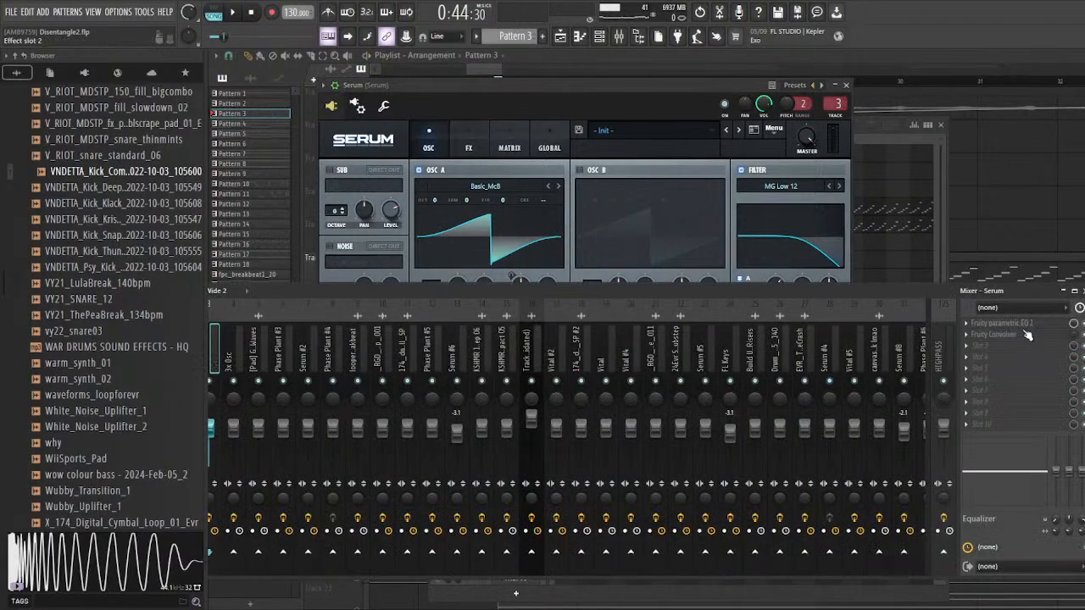
Step: Bypass Serum's Delay to hear Oscillator A without it, check LFO 1's modulation, and re-enable the Delay
left_click(469, 144)
left_click(335, 259)
left_click(436, 144)
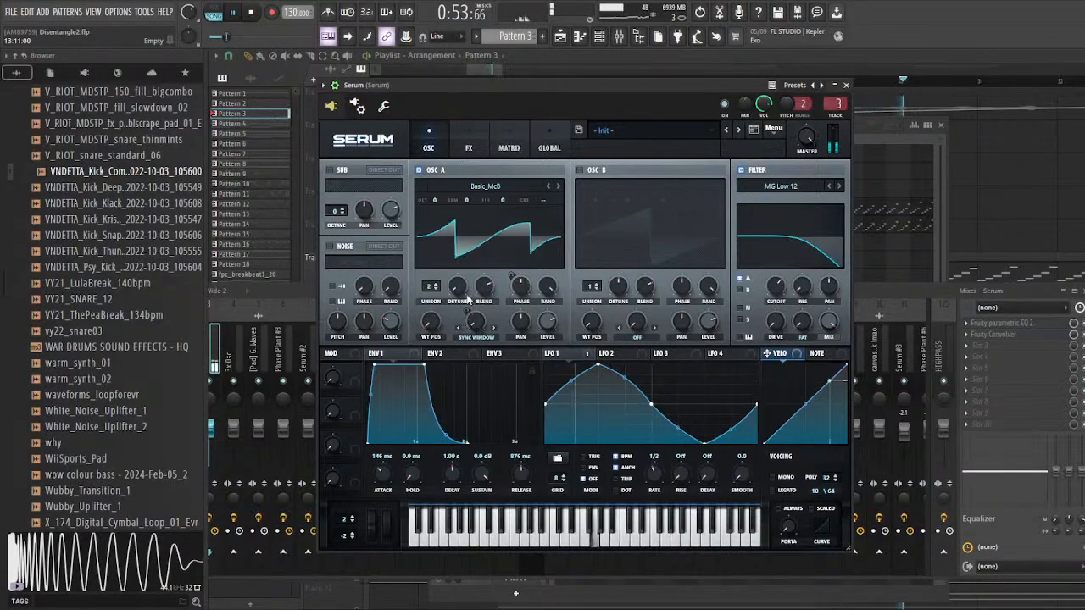
left_click(584, 354)
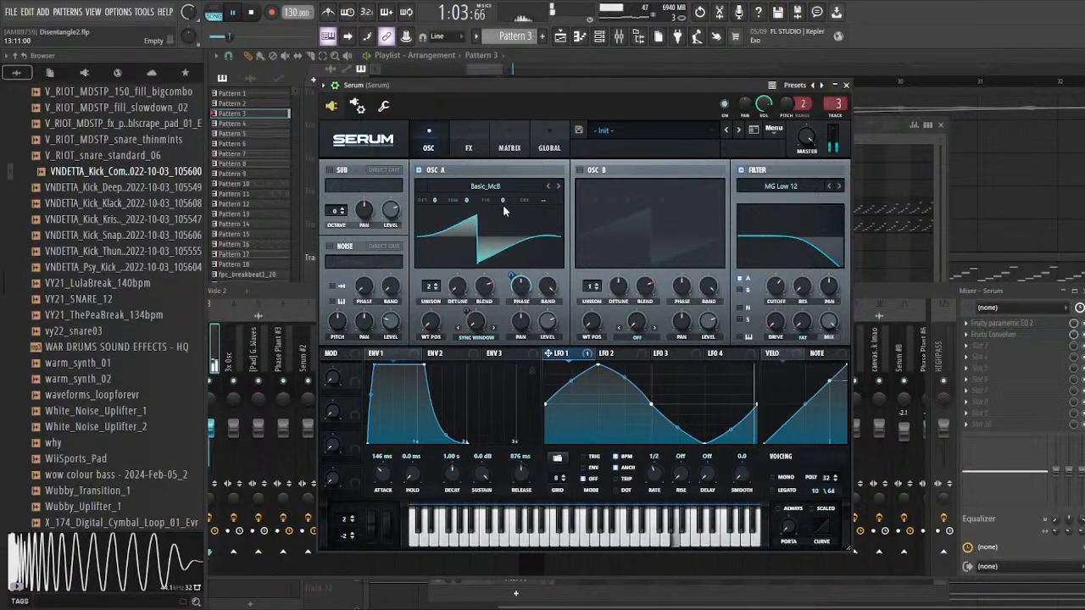
left_click(469, 144)
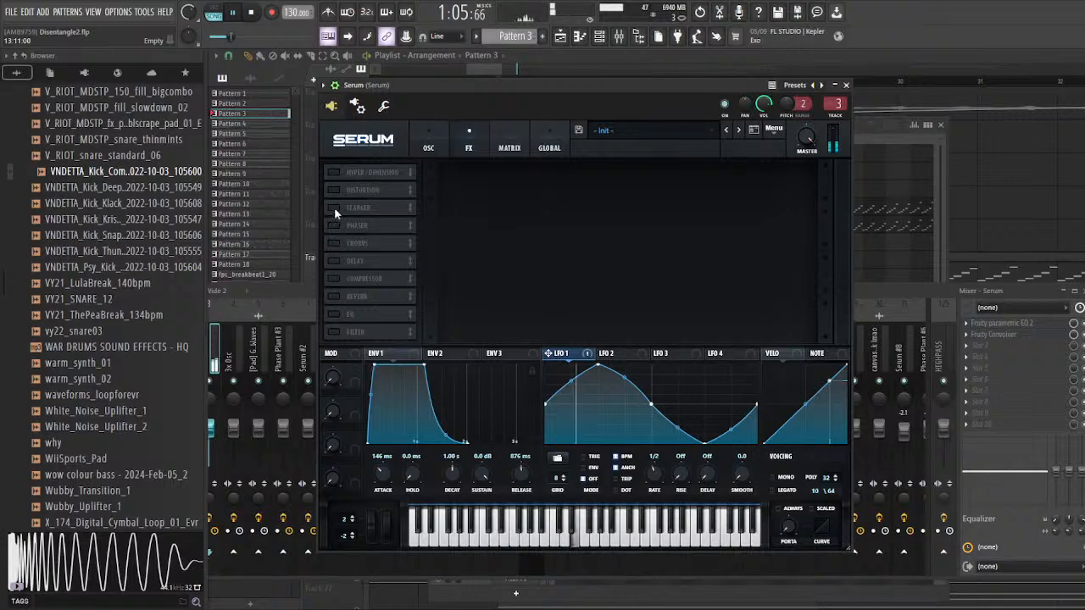
left_click(335, 261)
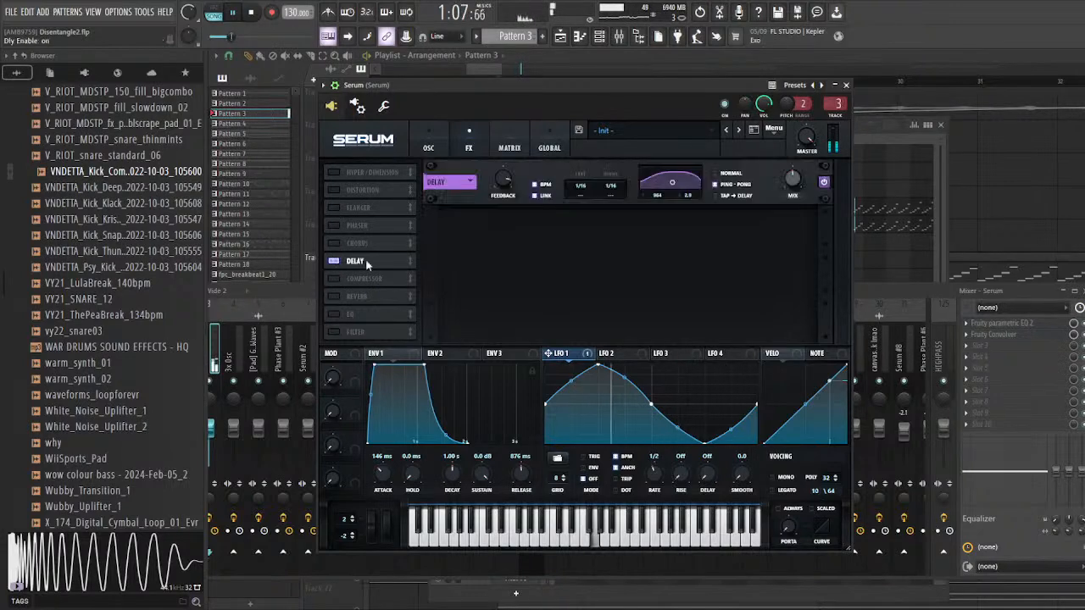
Step: Examine Serum's Envelope 1 and the Fruity Convolver's white noise impulse on its mixer track
double_click(836, 104)
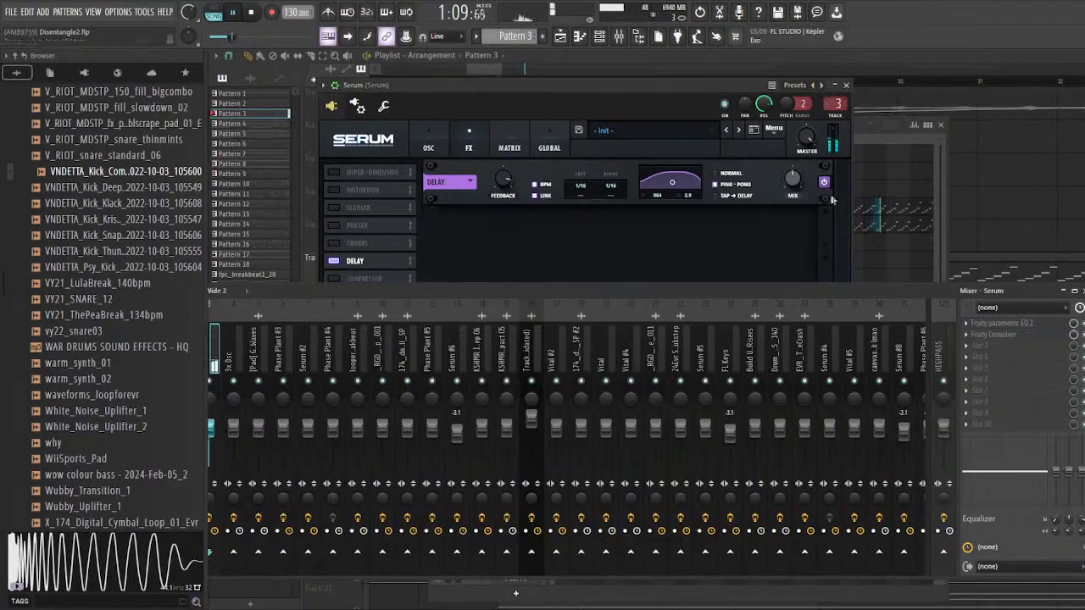
left_click(430, 148)
left_click(424, 365)
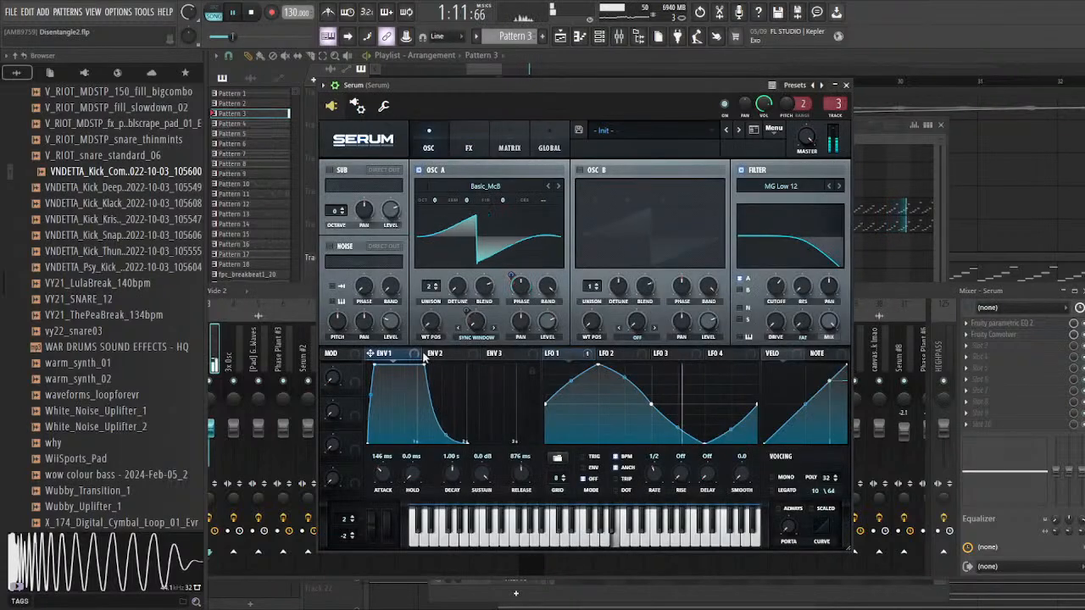
left_click(1048, 336)
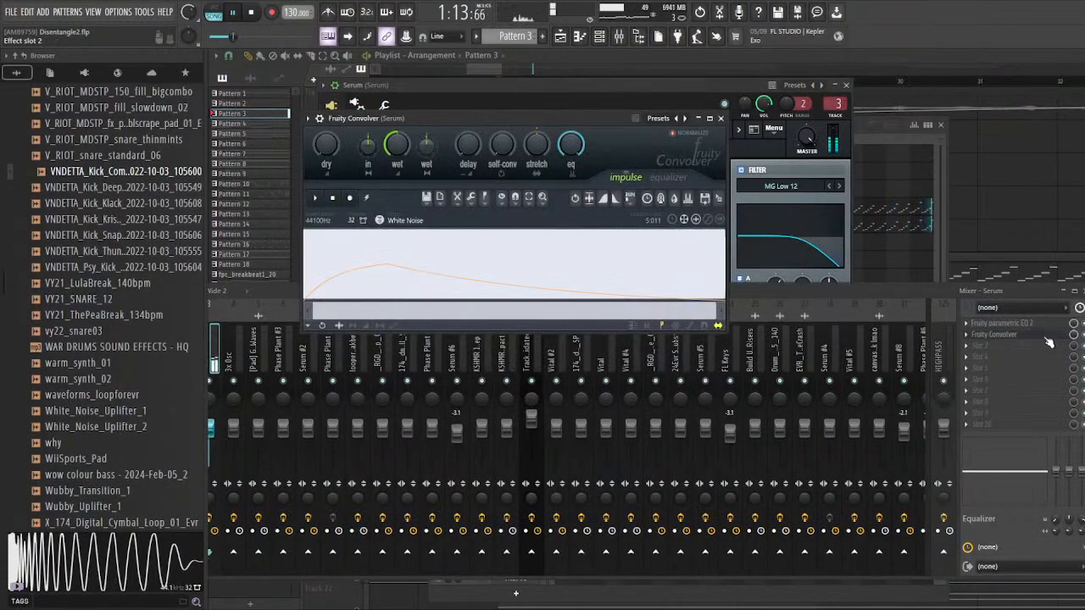
key("space")
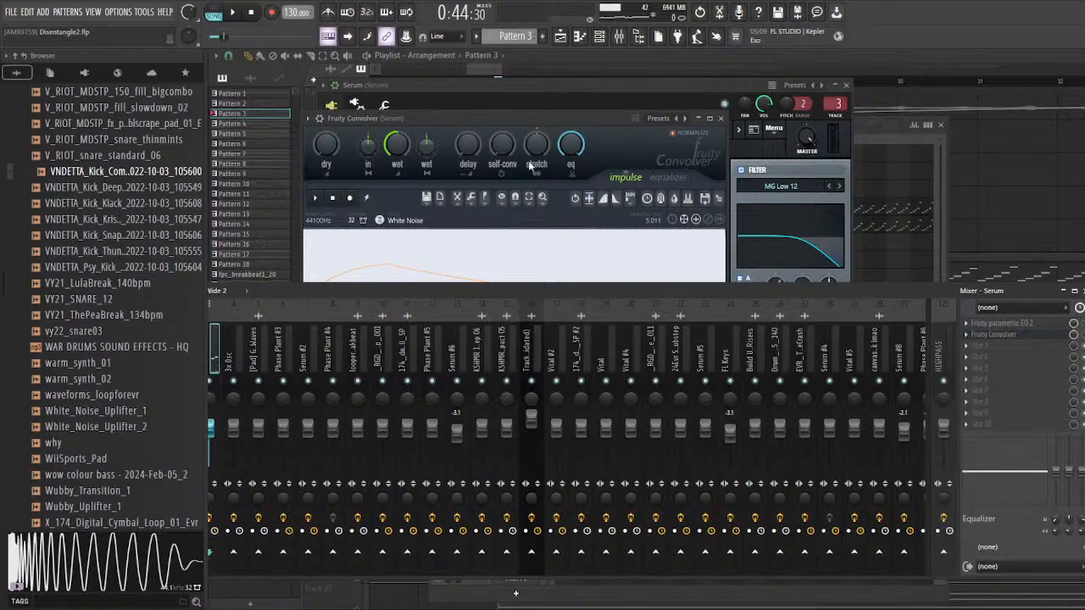
left_click_drag(483, 119, 475, 108)
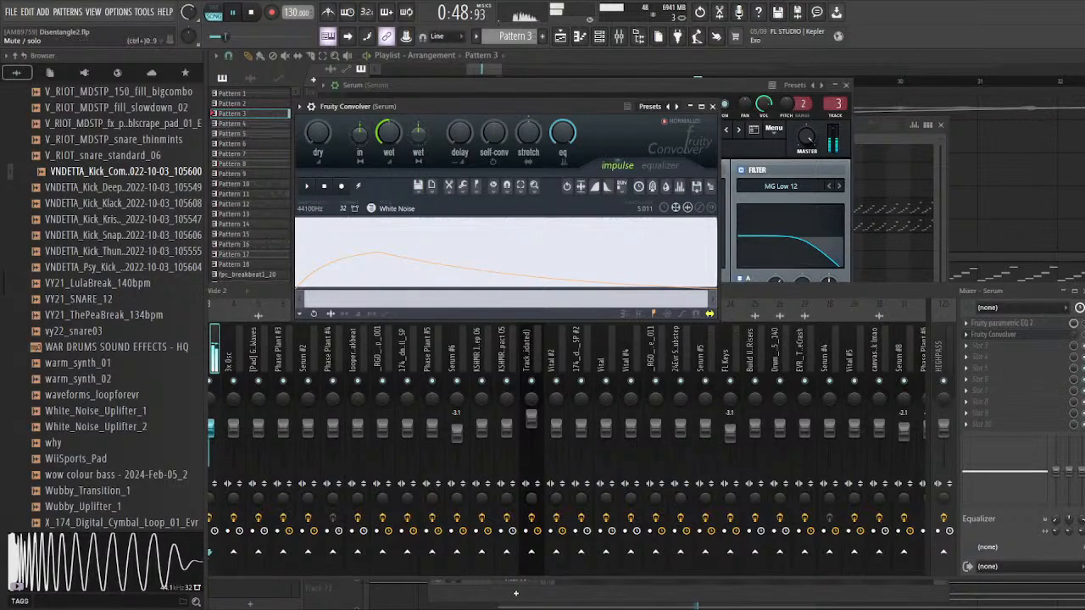
Step: Examine the Serum track's Fruity Parametric EQ 2 during playback, including its automated Band 3 low-pass, and close the plugin windows
left_click(1026, 324)
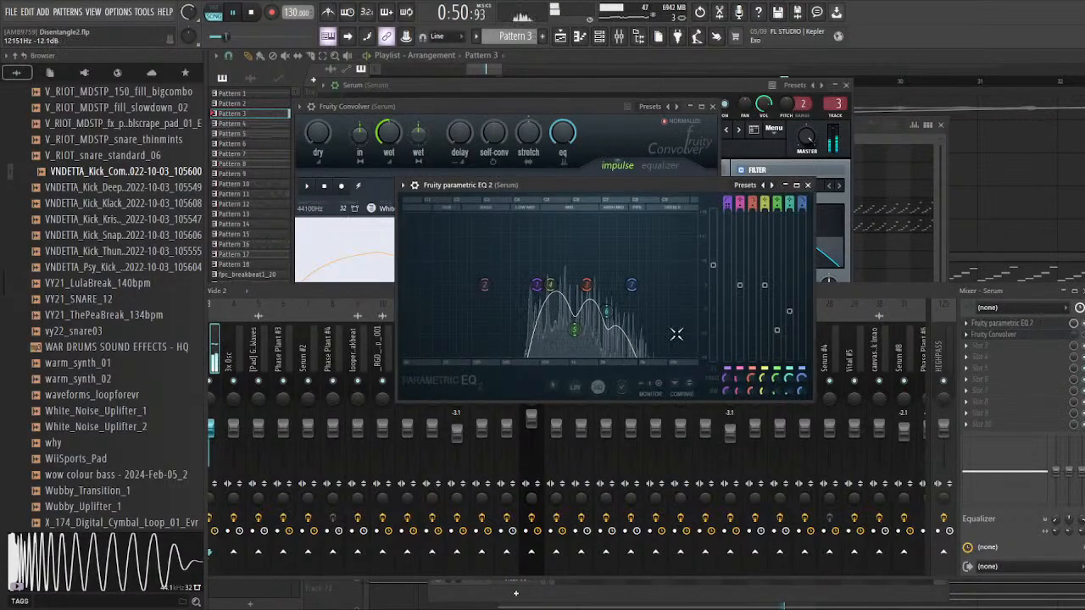
left_click_drag(602, 304, 616, 322)
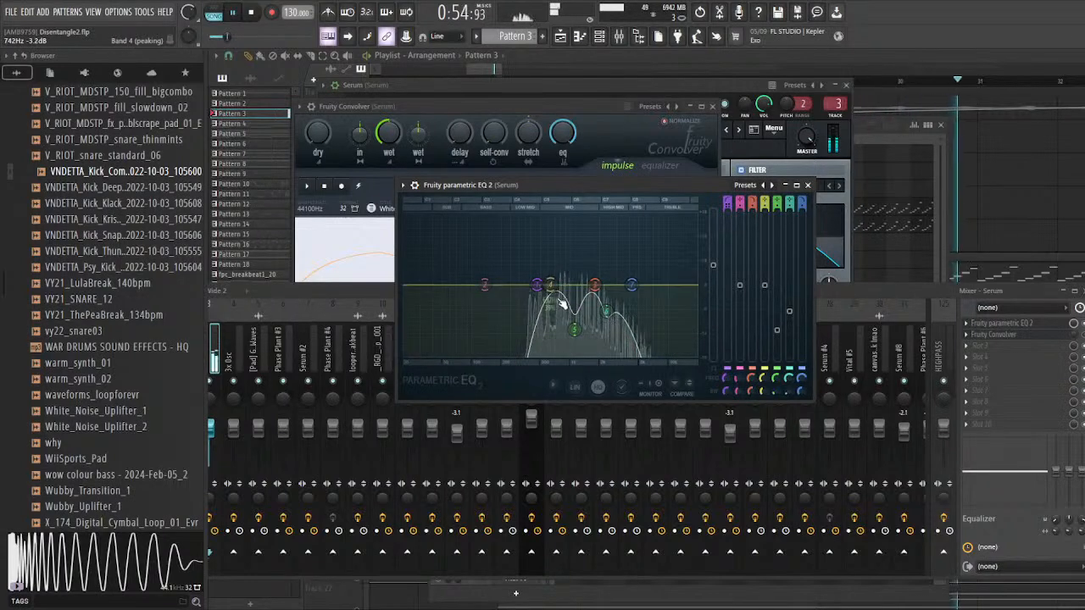
left_click_drag(600, 296, 607, 290)
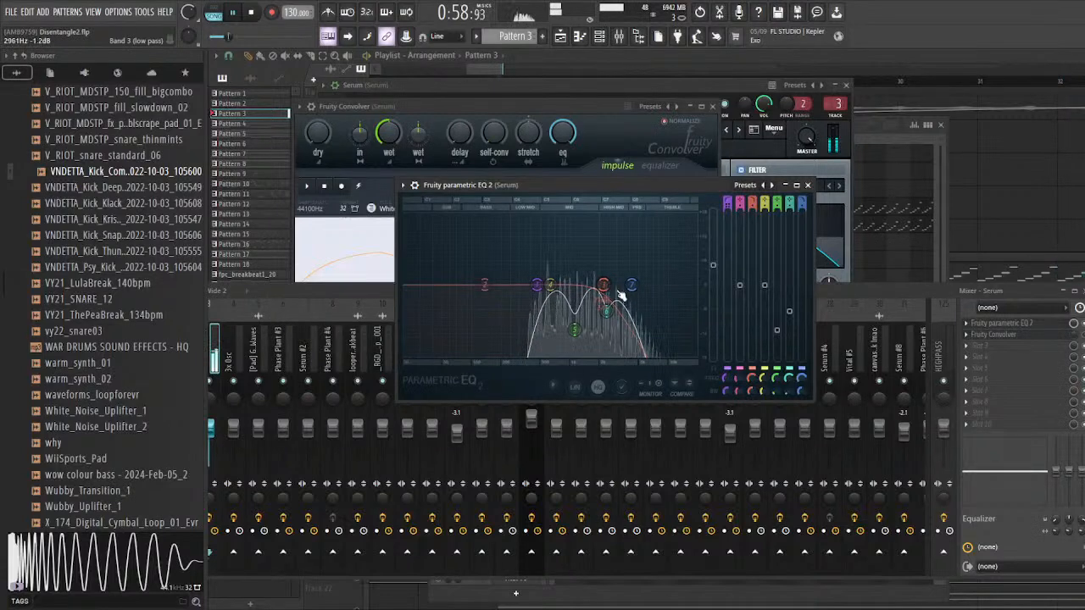
left_click(1083, 334)
left_click(1037, 337)
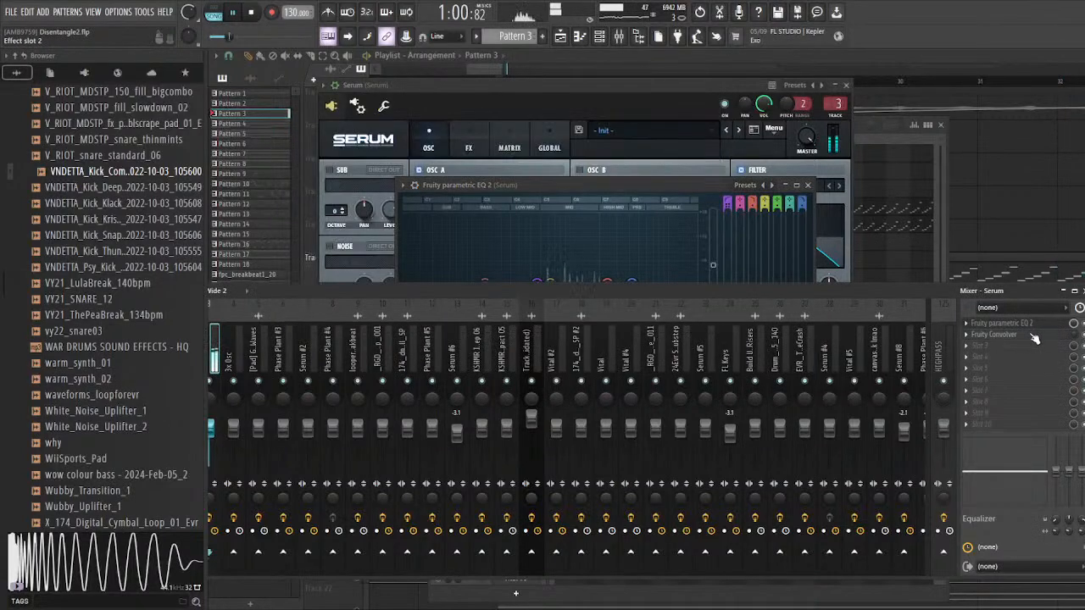
left_click(1035, 337)
key("F12")
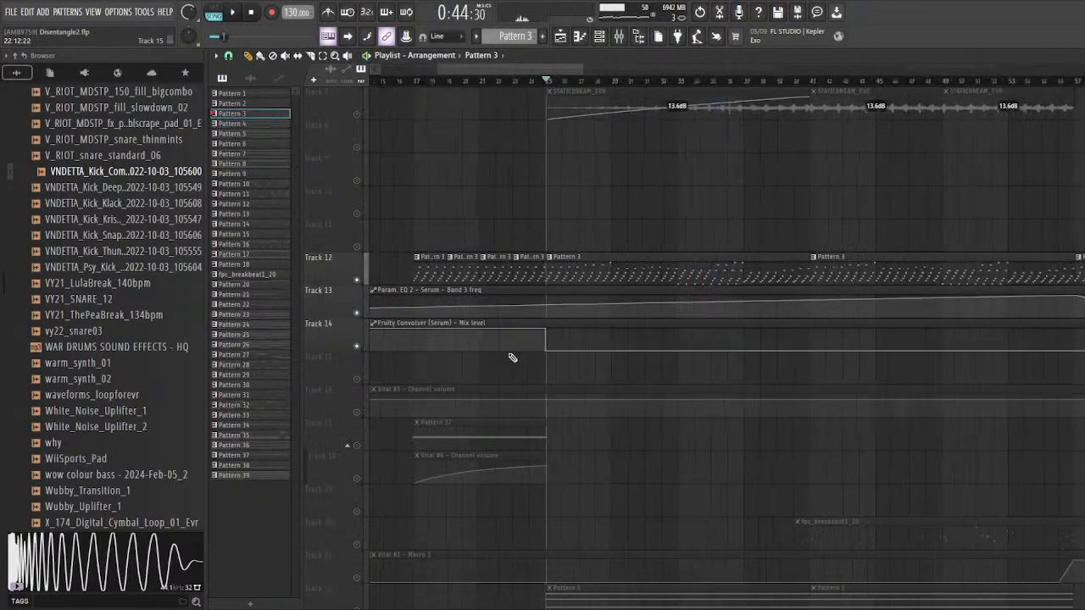
Step: Examine the Fruity Convolver mix level automation on Track 14 and play Pattern 3 from bar 25
scroll(512, 356, "down", 2)
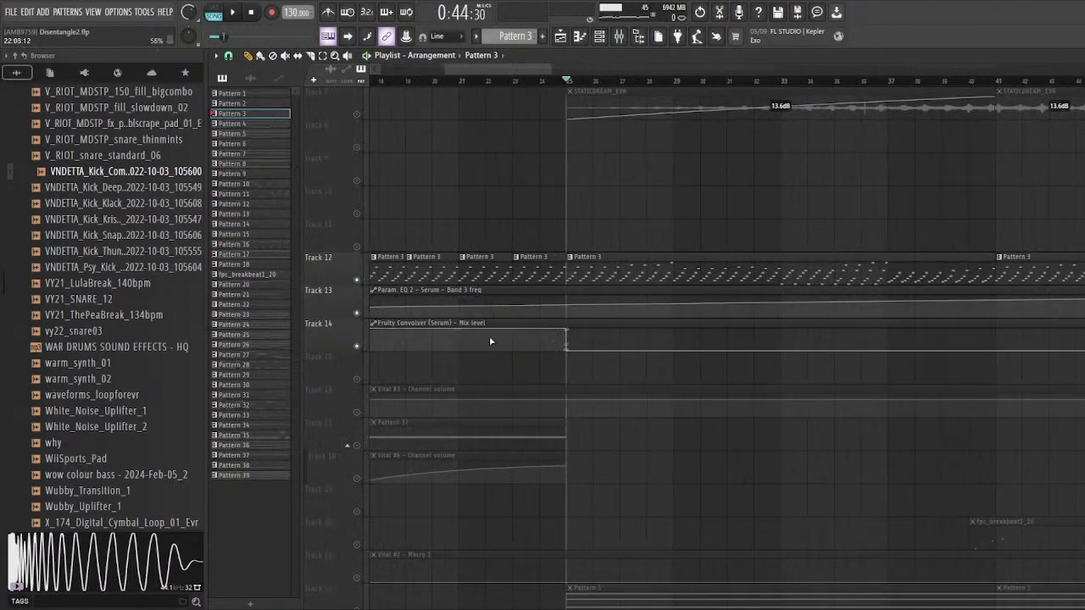
scroll(497, 345, "up", 3)
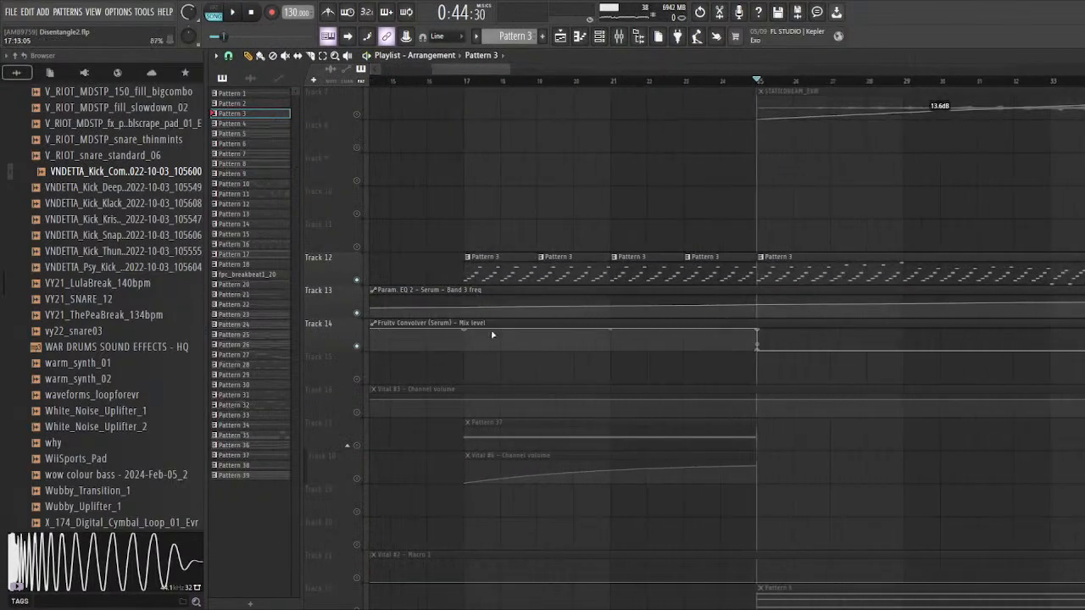
scroll(604, 237, "up", 2)
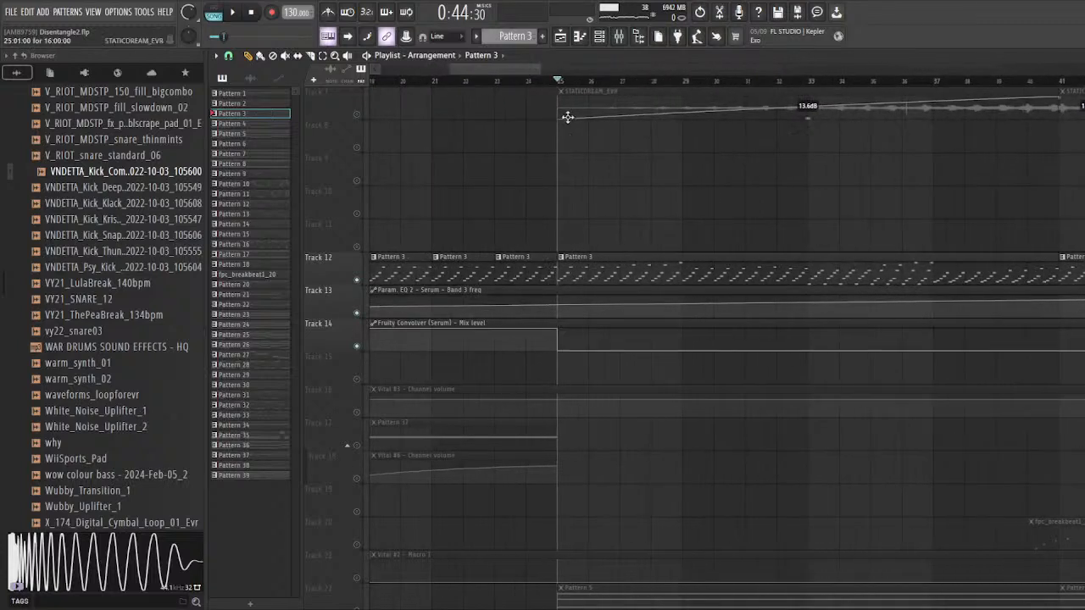
key("space")
left_click(592, 83)
left_click(562, 83)
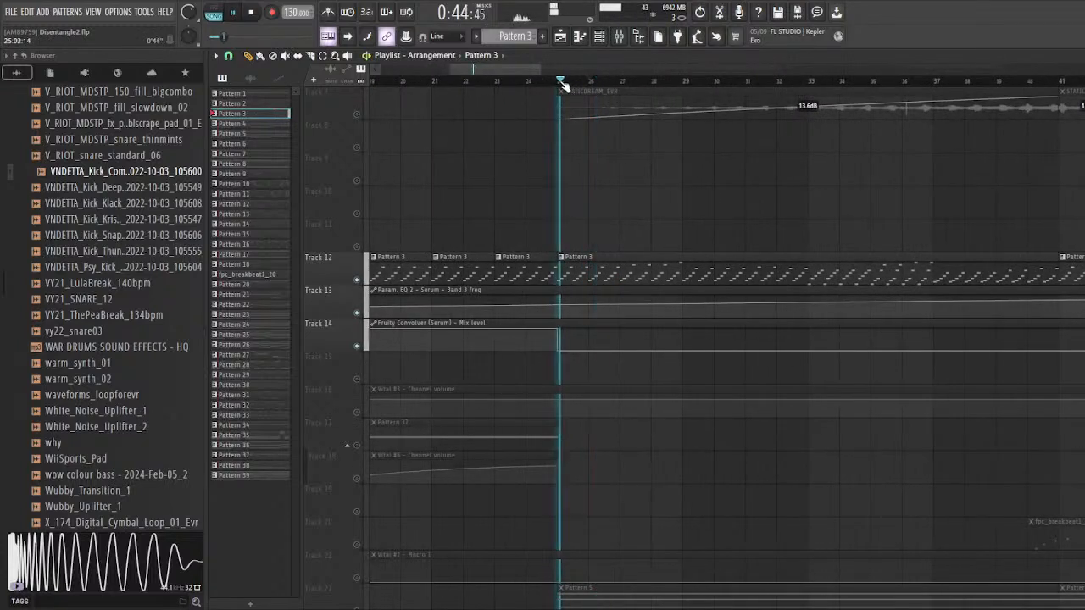
Step: Replay Pattern 3 from about two bars before bar 25 while checking the Fruity Convolver on Serum's mixer track
key("space")
left_click(481, 82)
key("space")
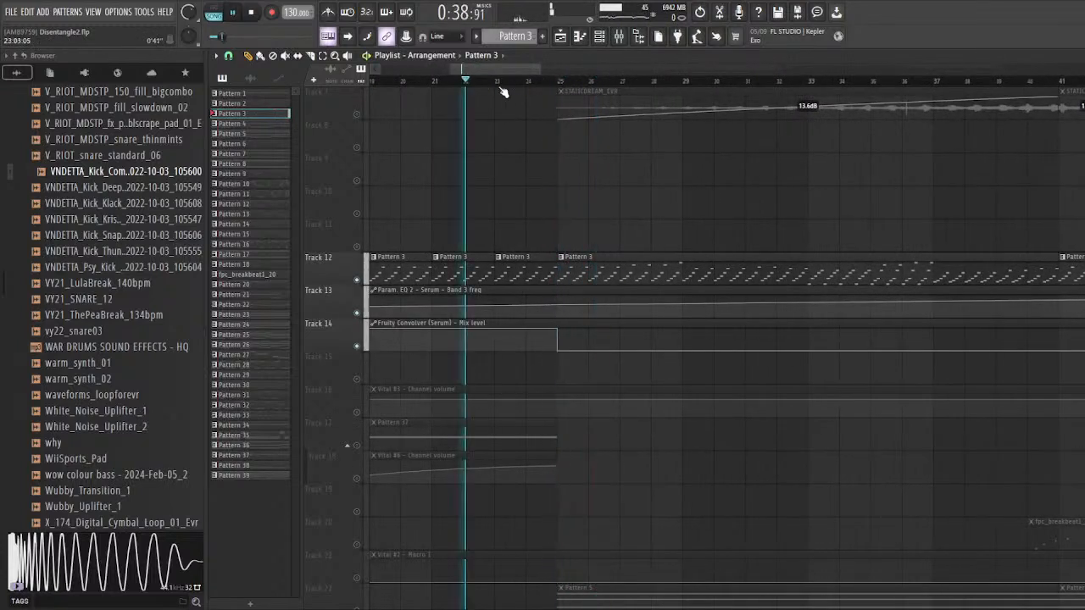
left_click(617, 36)
left_click(1032, 340)
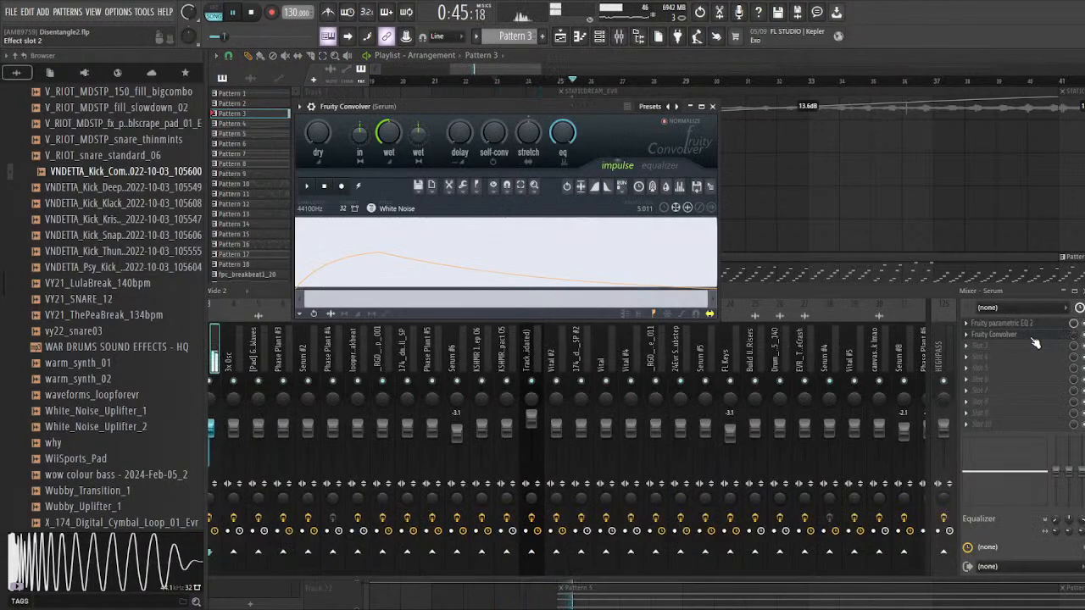
left_click(1035, 342)
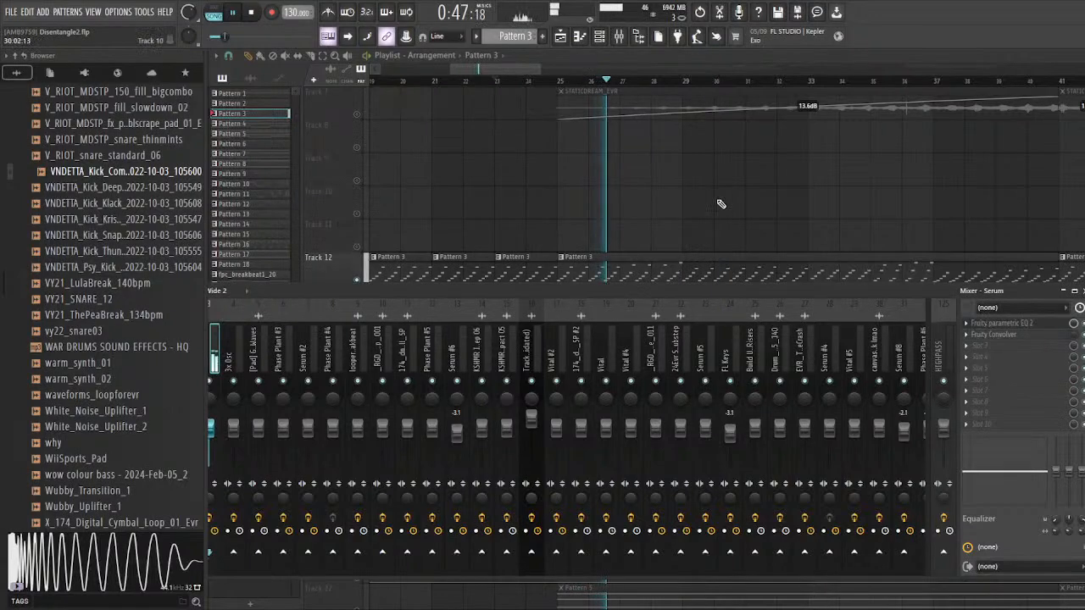
Step: Stop playback, hide the mixer and look over the Serum automation on Tracks 13 and 14 in the playlist
right_click(720, 204)
scroll(543, 269, "up", 4)
key("space")
scroll(475, 309, "down", 10)
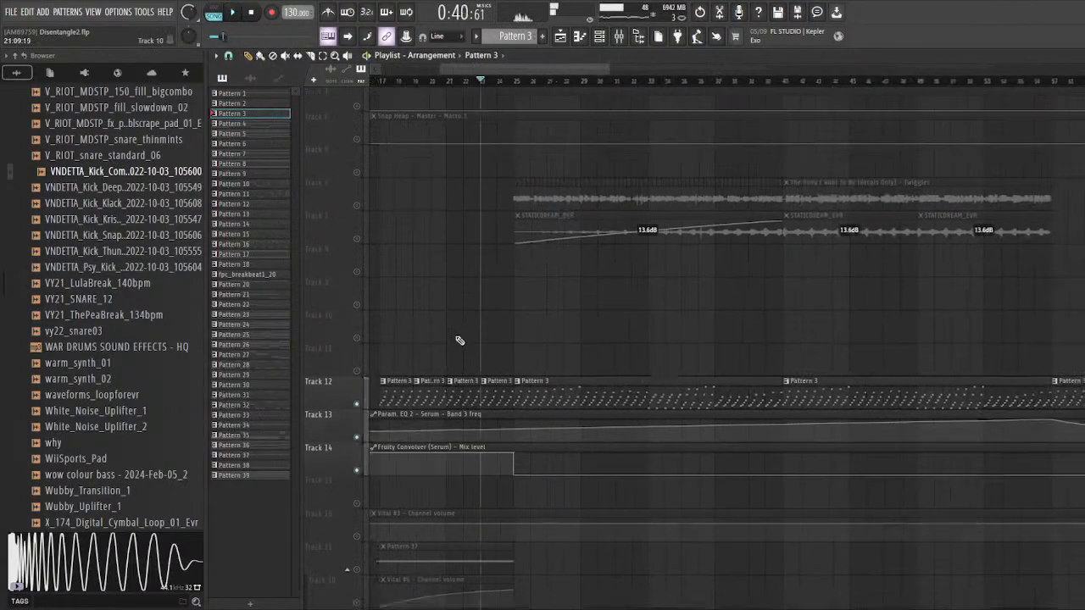
scroll(474, 334, "down", 4)
scroll(482, 332, "up", 2)
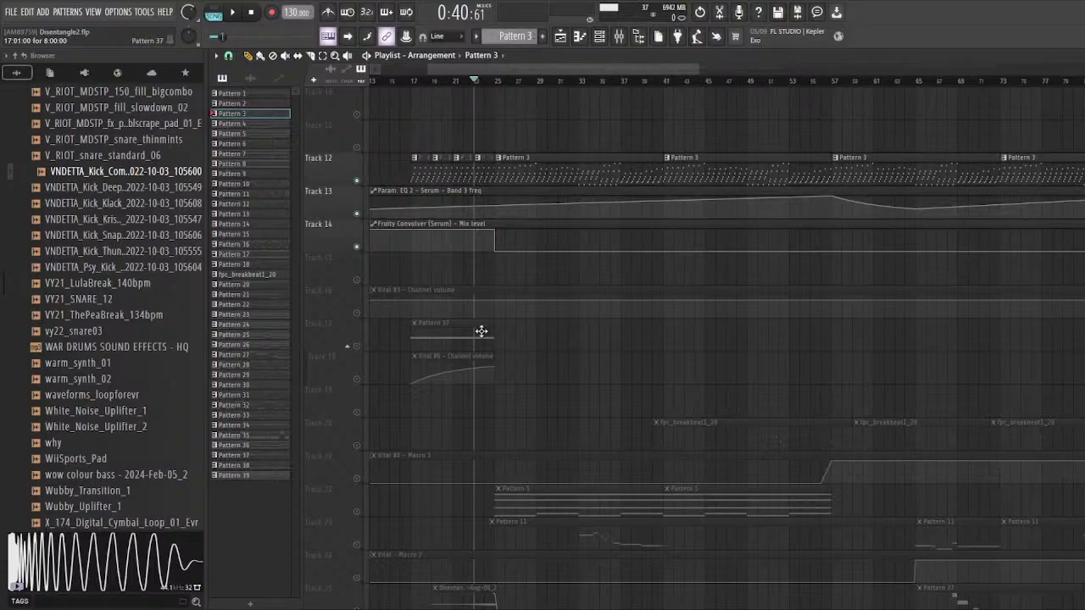
scroll(481, 331, "up", 2)
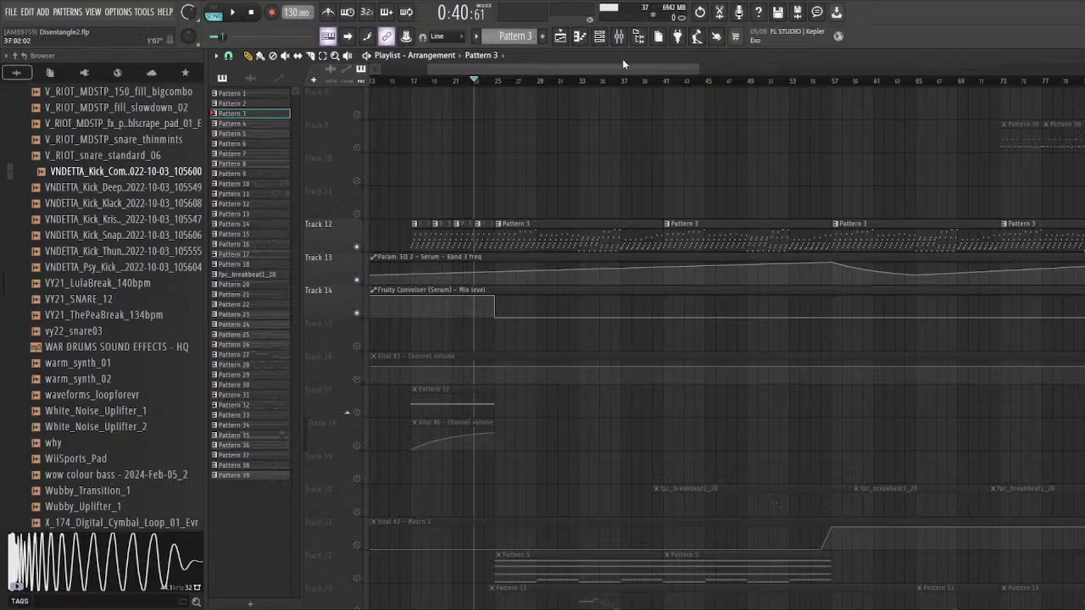
Step: Display the volume envelope of the Serum track's Fruity Convolver impulse, nudge its peak point slightly upward and close the windows
left_click(619, 36)
left_click(1057, 335)
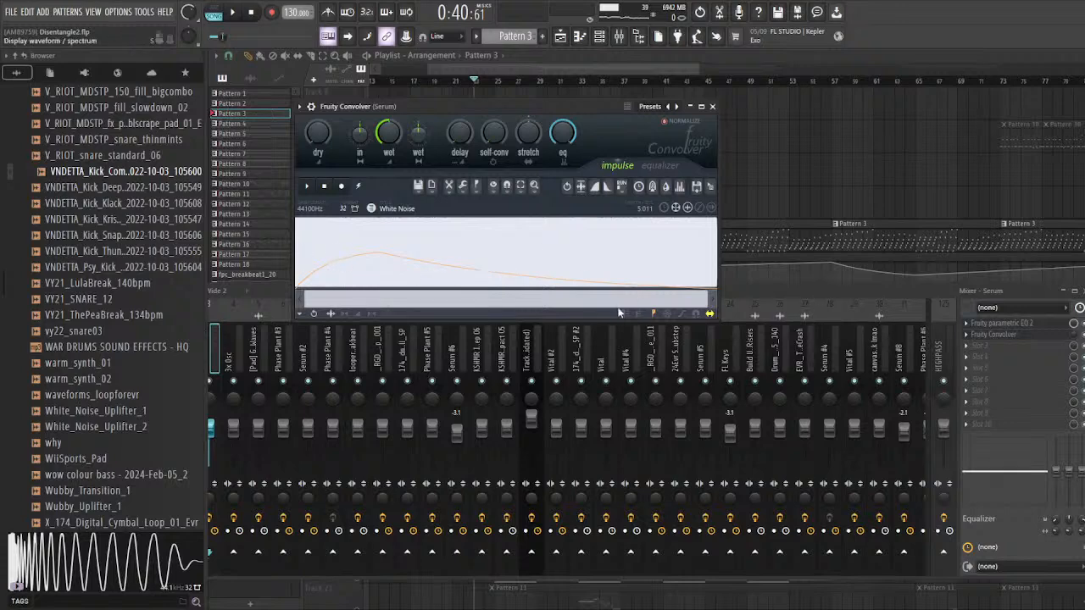
left_click(359, 315)
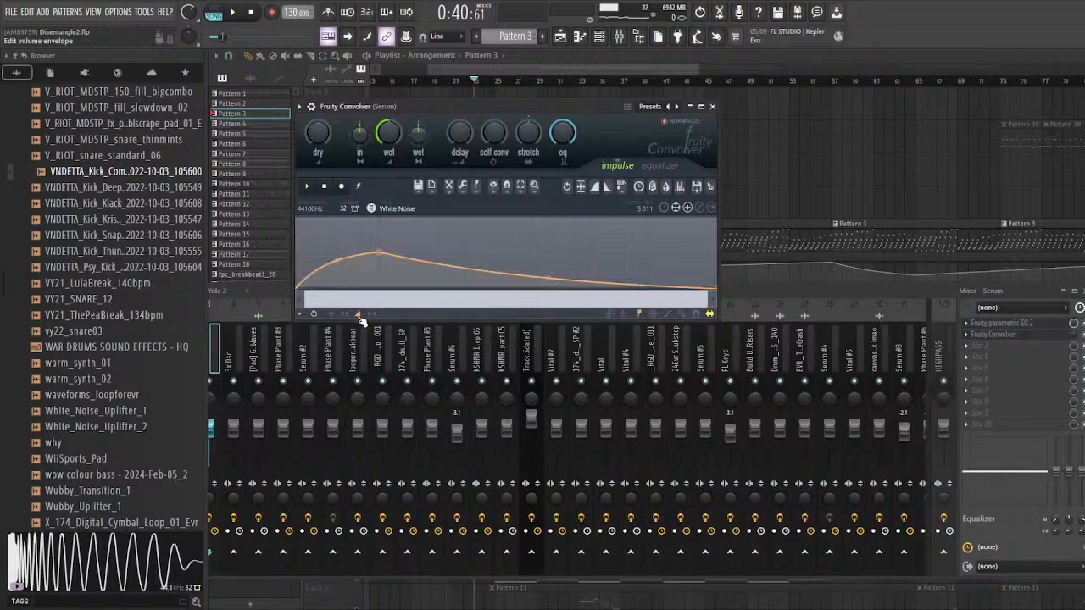
mouse_move(382, 257)
left_mouse_down()
mouse_move(308, 266)
mouse_move(402, 291)
mouse_move(416, 243)
mouse_move(331, 254)
mouse_move(379, 253)
left_mouse_up()
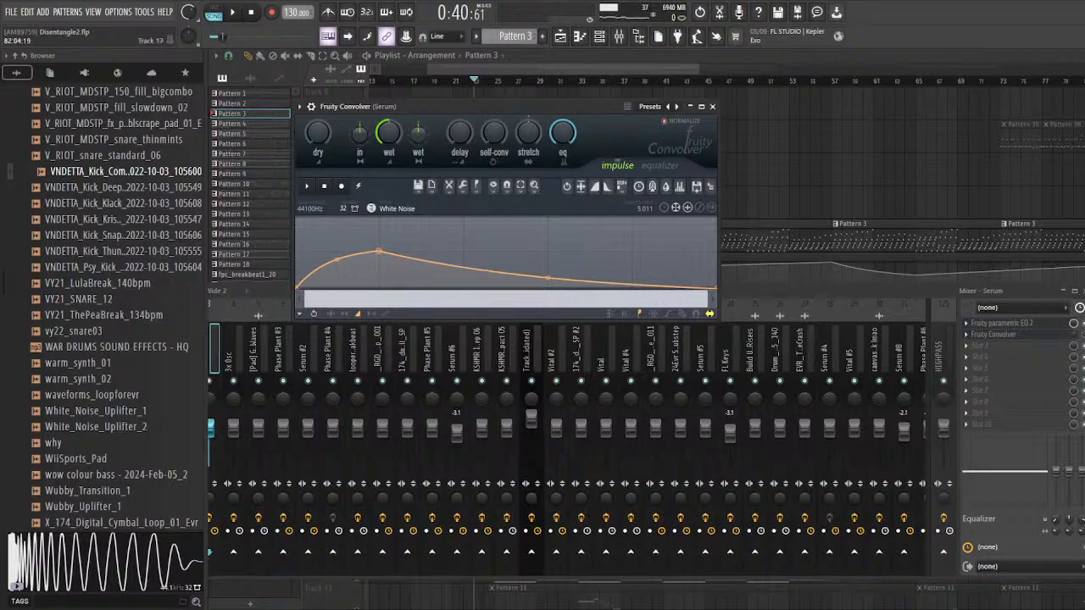
left_click(767, 292)
left_click(794, 160)
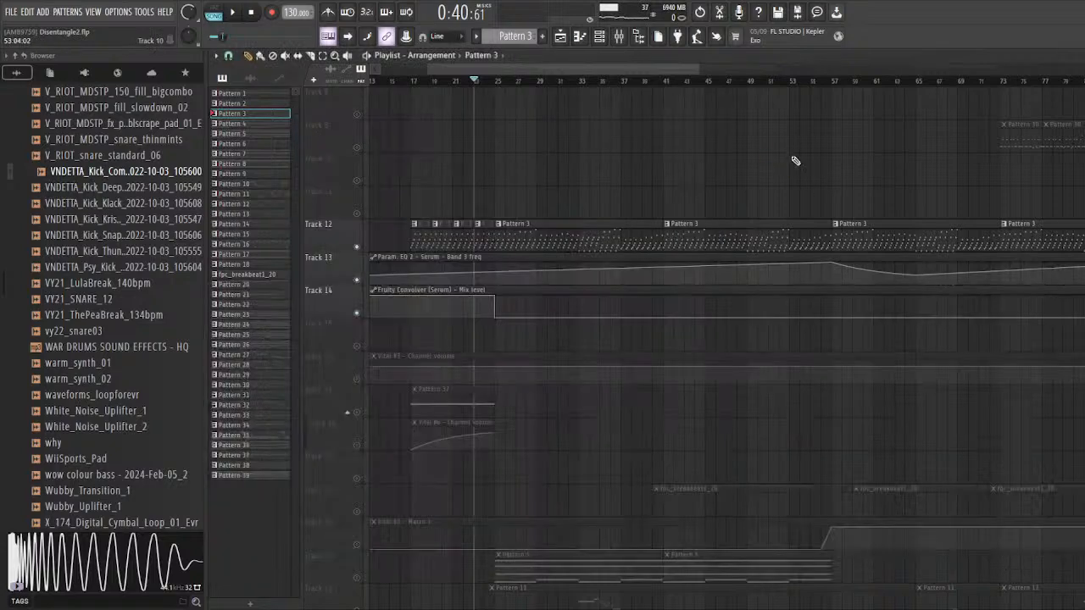
Step: End the soloing of Tracks 12 to 14 so that all playlist tracks are active
scroll(627, 257, "down", 3)
scroll(594, 265, "down", 4)
scroll(513, 284, "up", 5)
scroll(449, 301, "down", 4)
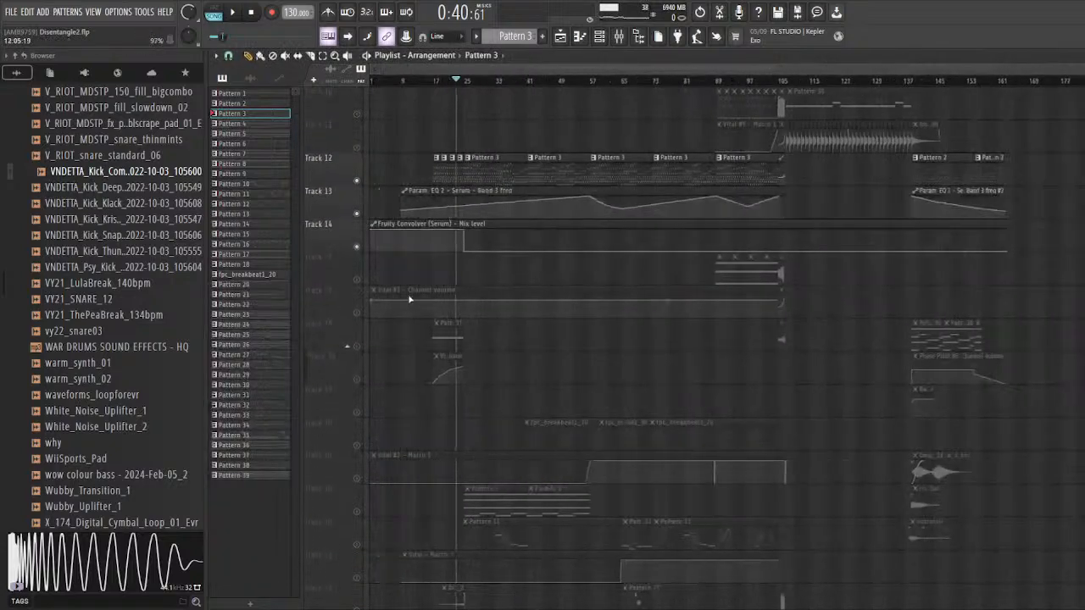
scroll(348, 270, "up", 2)
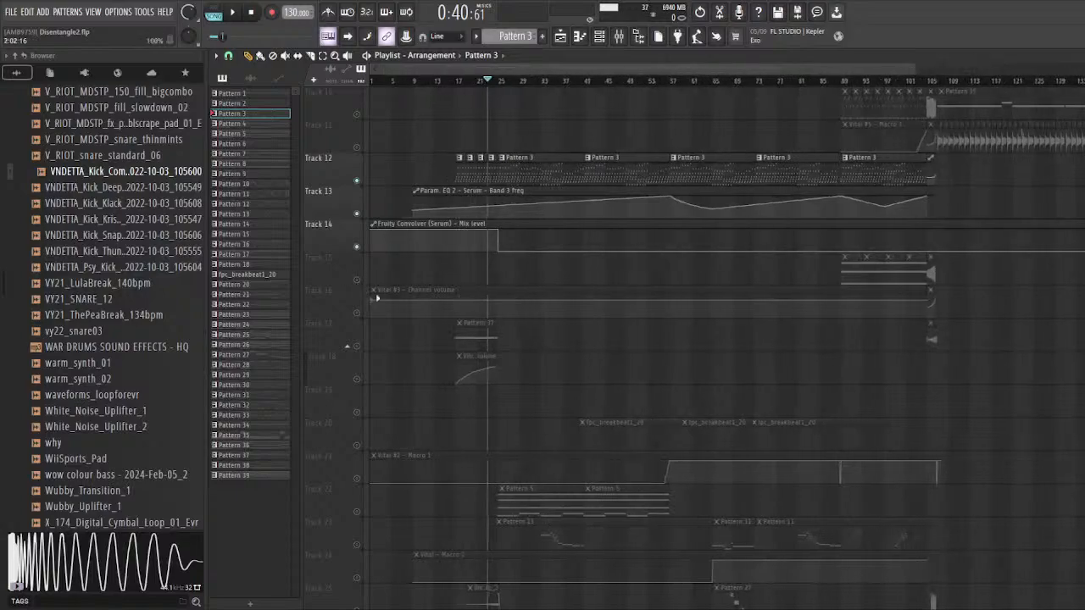
scroll(398, 284, "down", 5)
scroll(407, 271, "up", 10)
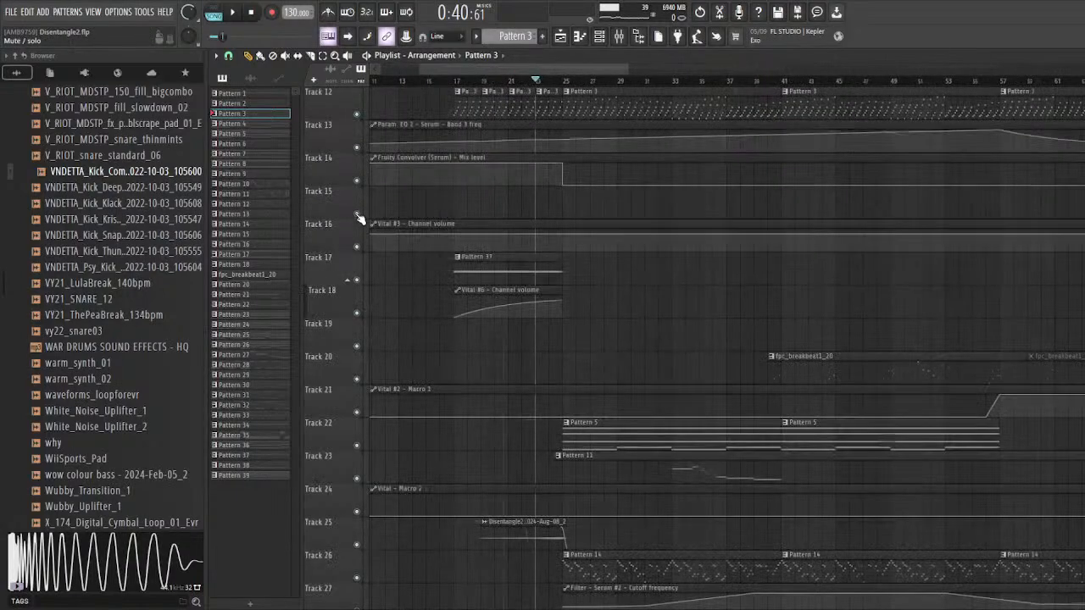
scroll(500, 203, "up", 3)
scroll(496, 202, "down", 1)
scroll(489, 209, "up", 8)
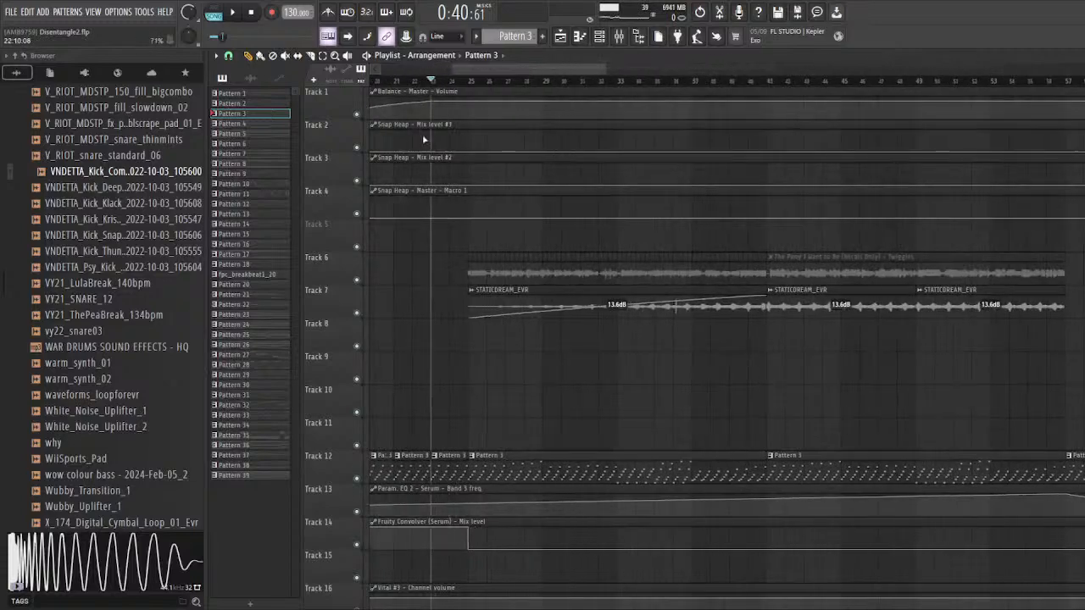
Step: Select bars 25 to 41 in the playlist and play the section with all layers while looking through its tracks
scroll(422, 136, "down", 3)
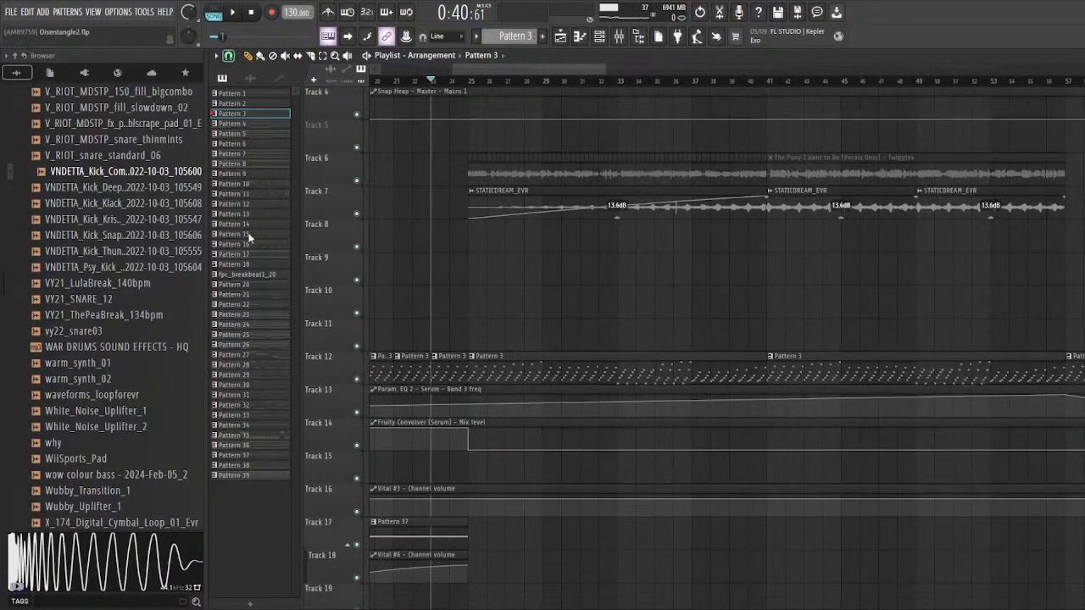
left_click_drag(468, 78, 768, 78)
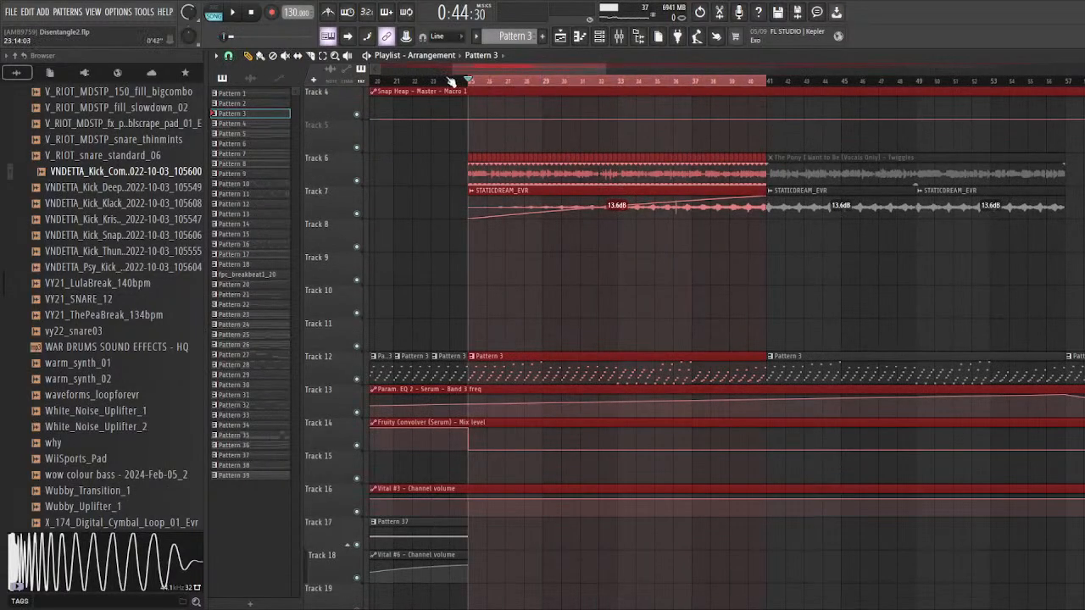
key("space")
scroll(542, 246, "down", 5)
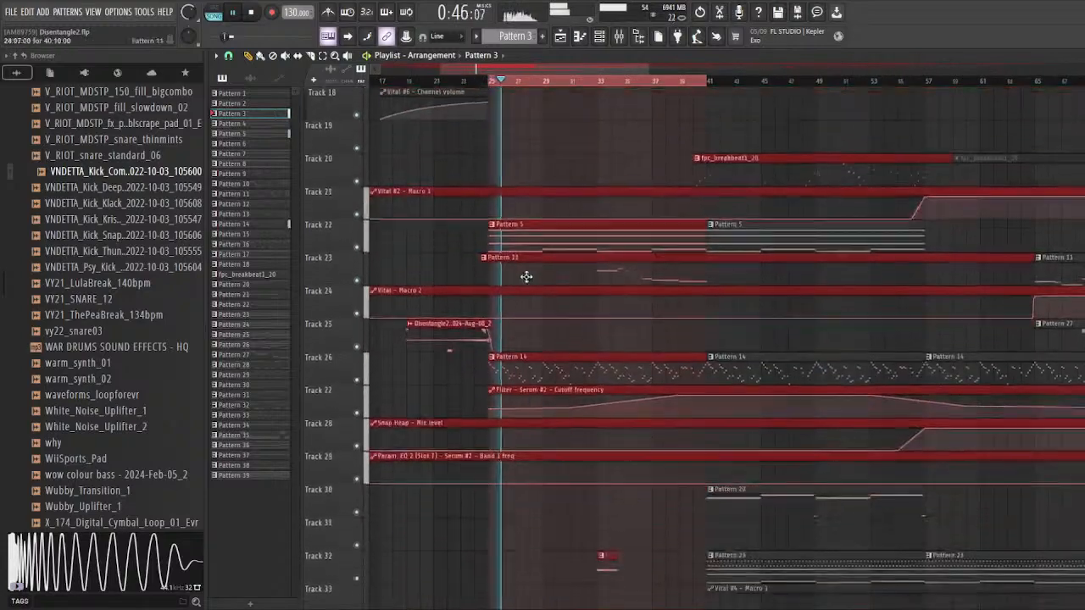
scroll(526, 276, "down", 2)
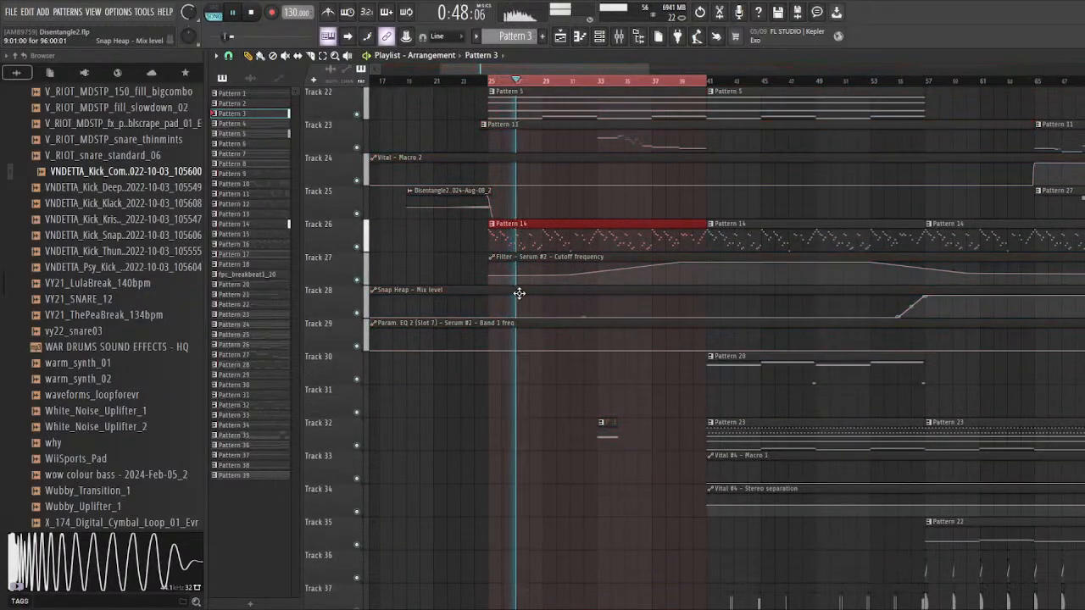
scroll(520, 294, "down", 10)
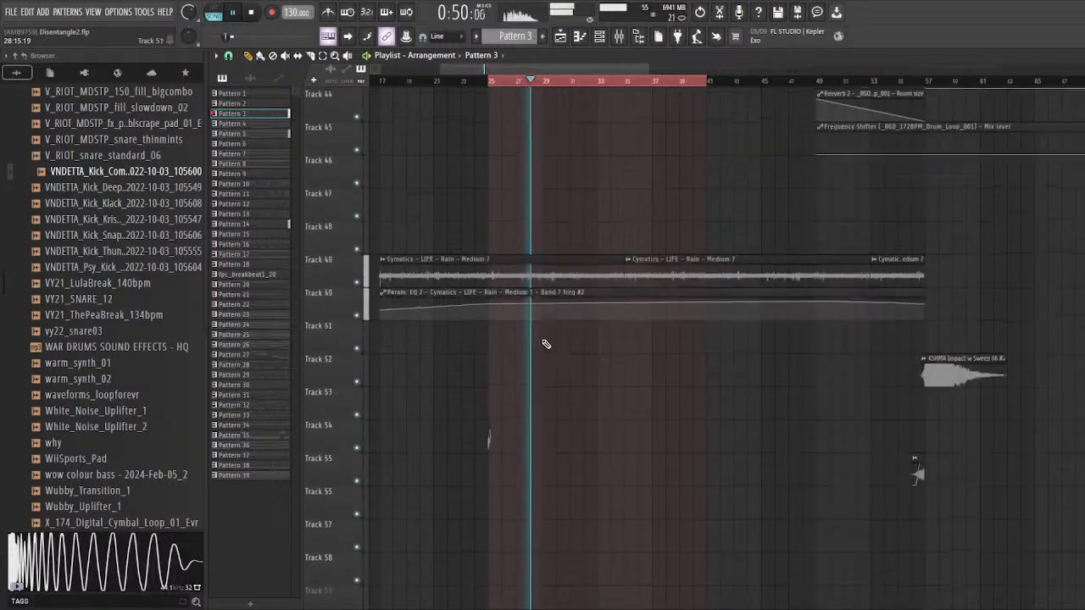
scroll(546, 344, "down", 7)
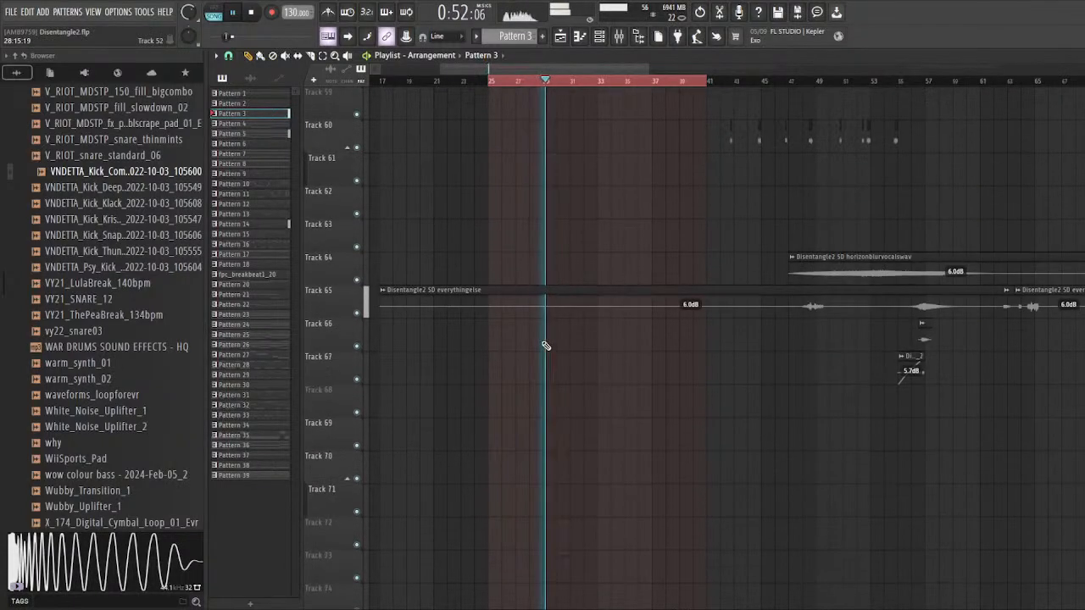
scroll(546, 345, "down", 4)
scroll(545, 342, "up", 12)
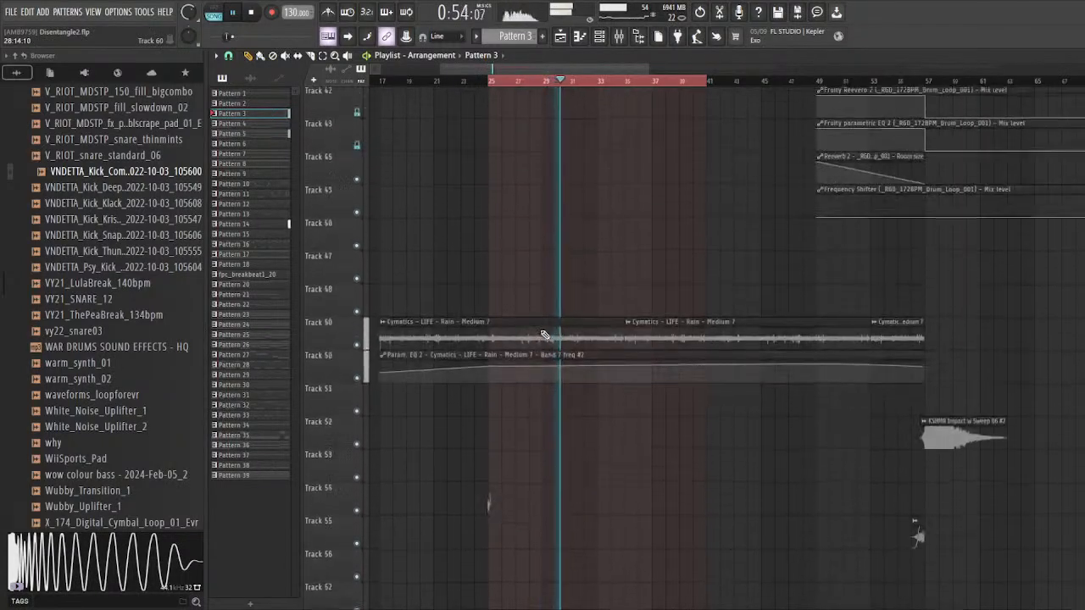
scroll(544, 333, "up", 9)
scroll(556, 323, "up", 3)
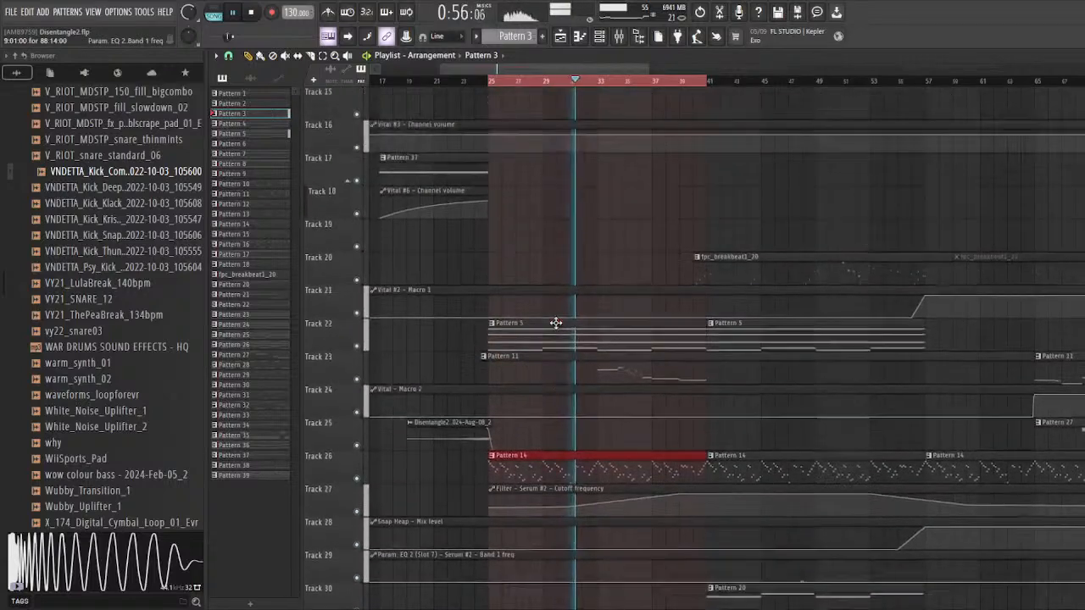
Step: Examine the Track 22, Track 23 and Track 32 clips during playback of bars 25 to 41, and stop playback
left_click_drag(466, 335, 515, 344)
left_click_drag(467, 369, 535, 336)
scroll(538, 340, "up", 6)
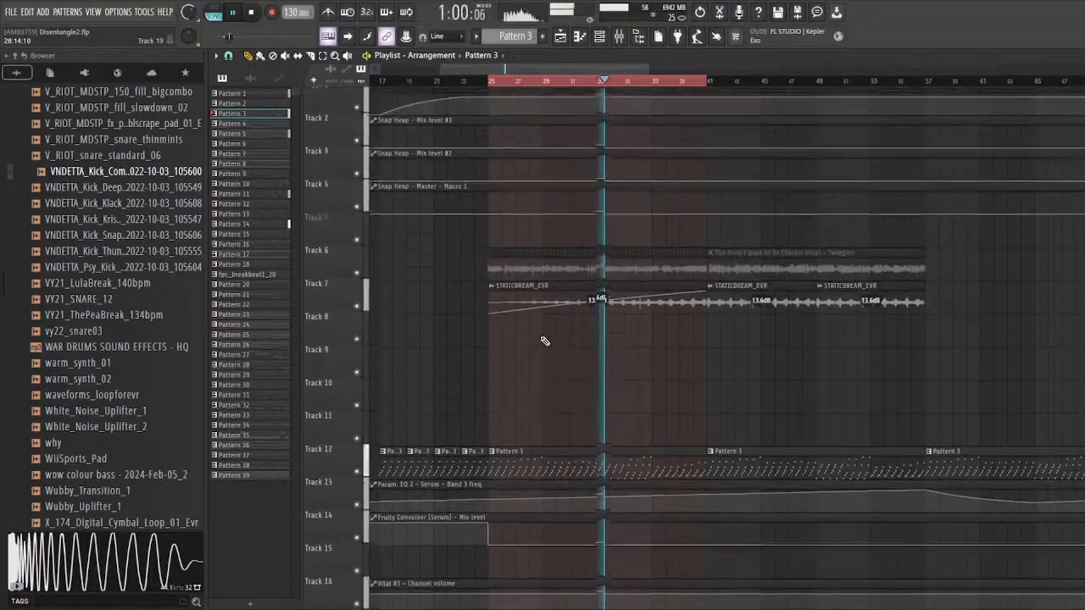
scroll(545, 341, "down", 9)
left_click(607, 393)
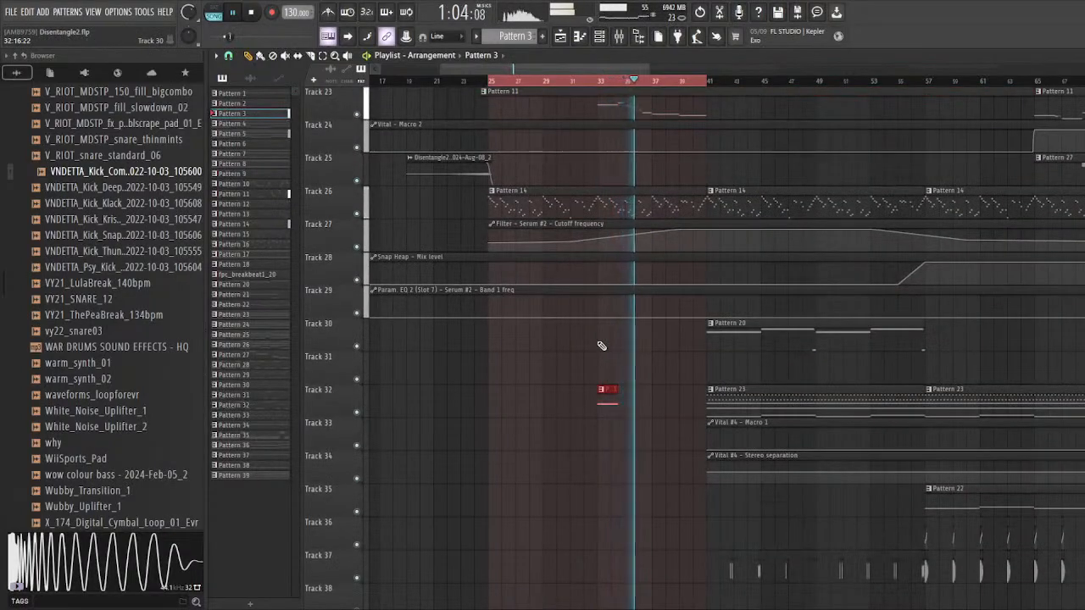
scroll(601, 346, "up", 1)
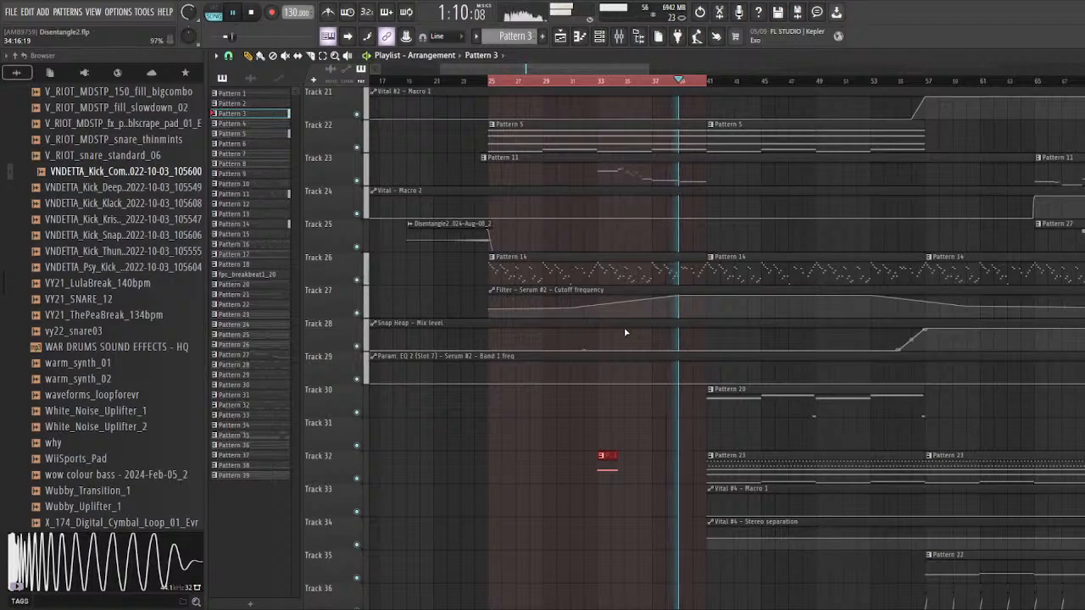
scroll(626, 332, "up", 5)
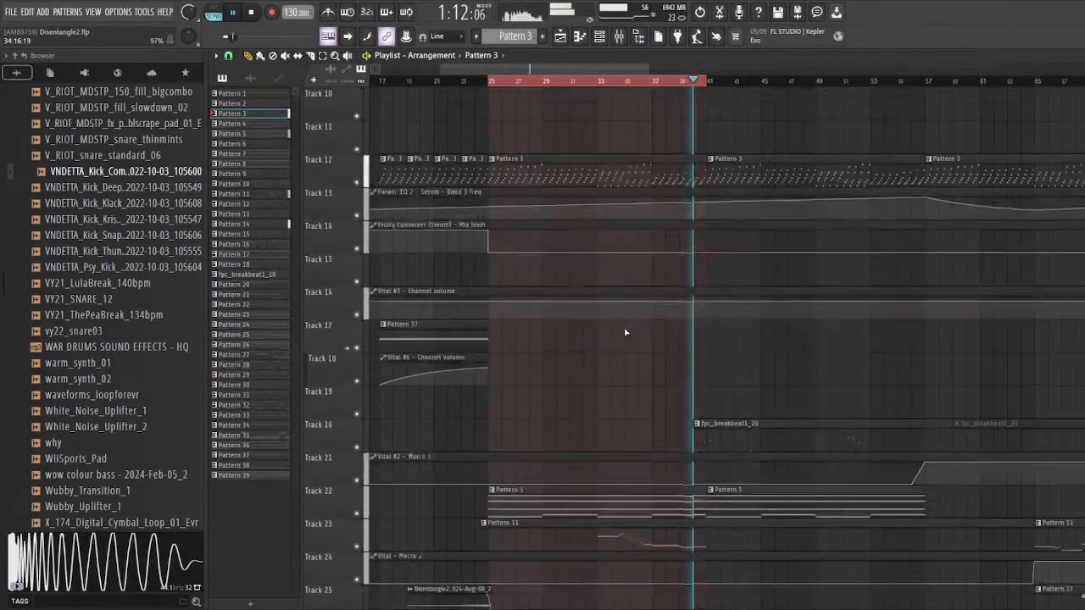
scroll(598, 301, "down", 1)
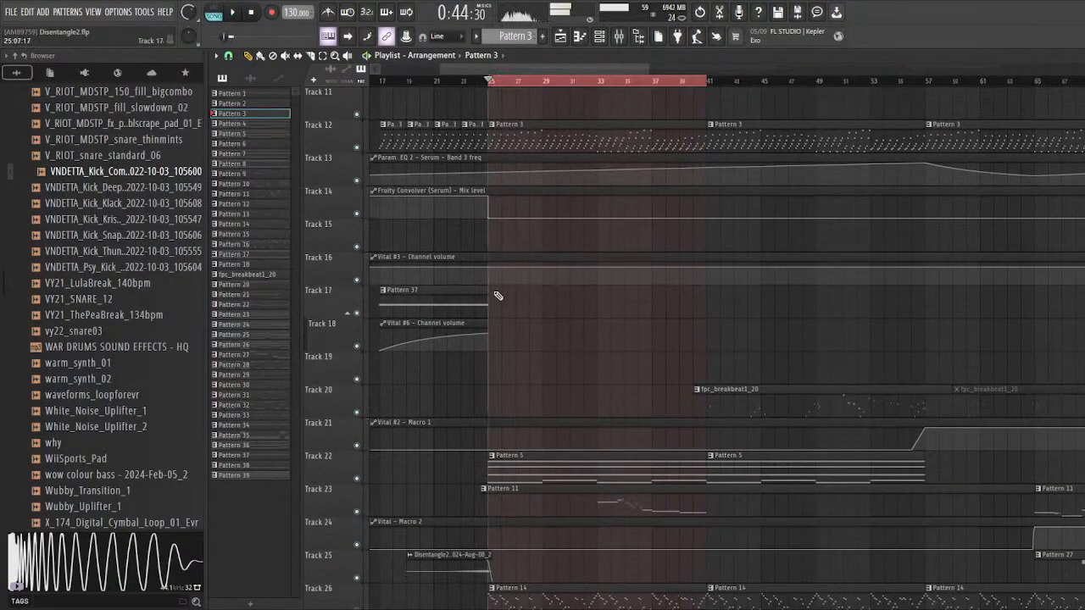
Step: Clear the time selection and solo the Pattern 14 layer on Track 26 with its Serum #2 filter cutoff automation on Track 27
scroll(499, 93, "down", 1)
right_click(490, 82)
scroll(528, 356, "down", 8)
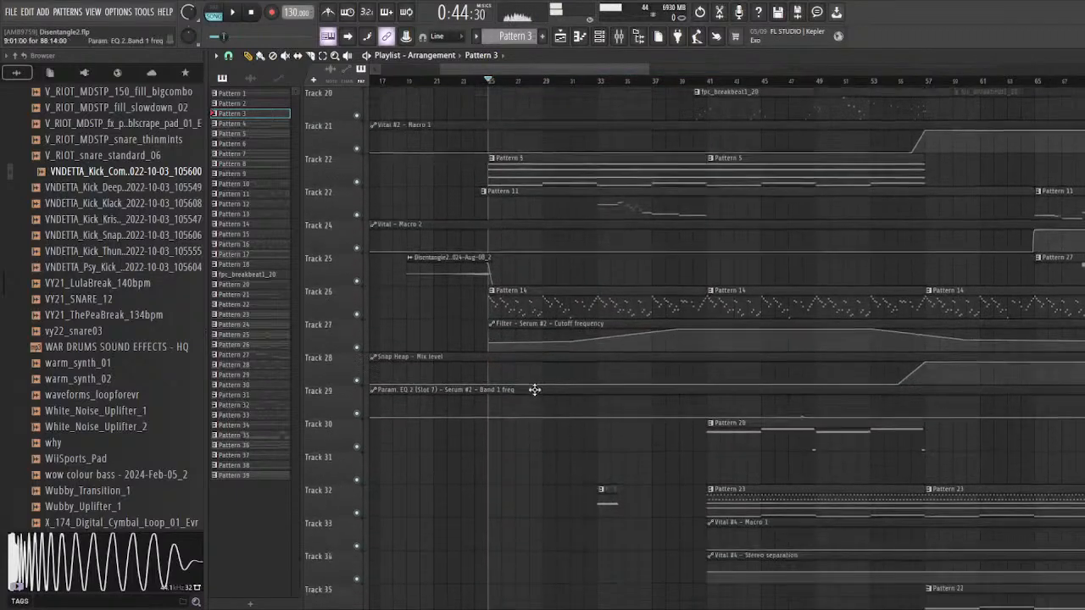
scroll(525, 389, "up", 5)
right_click(358, 315)
left_click(356, 346)
scroll(458, 318, "up", 3)
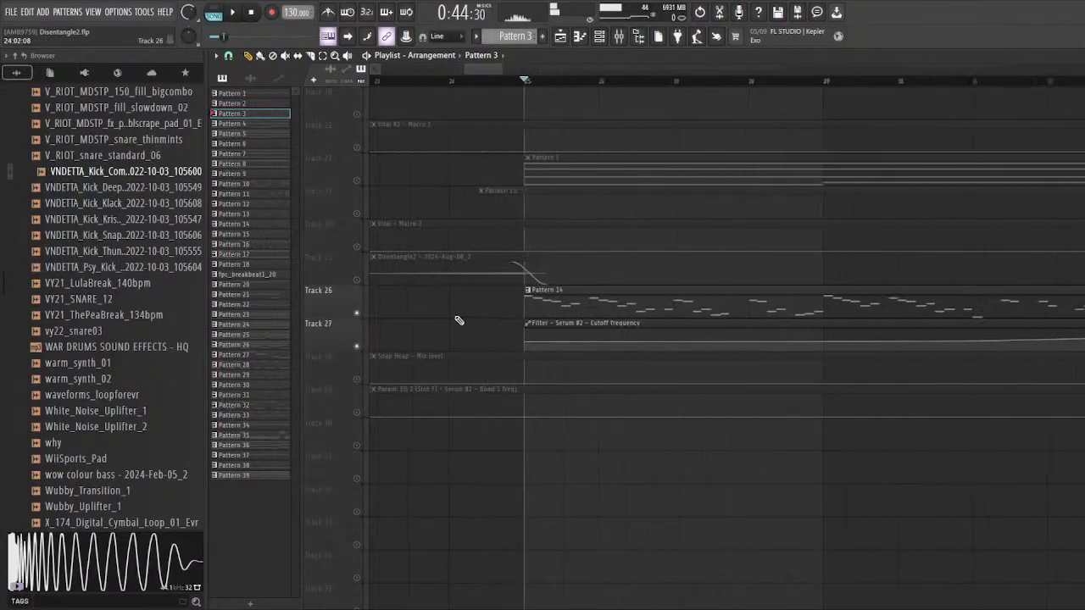
Step: Play Pattern 14 from bar 25 and unmute its Snap Heap and Param. EQ 2 automation on Tracks 28 and 29
scroll(480, 218, "down", 5)
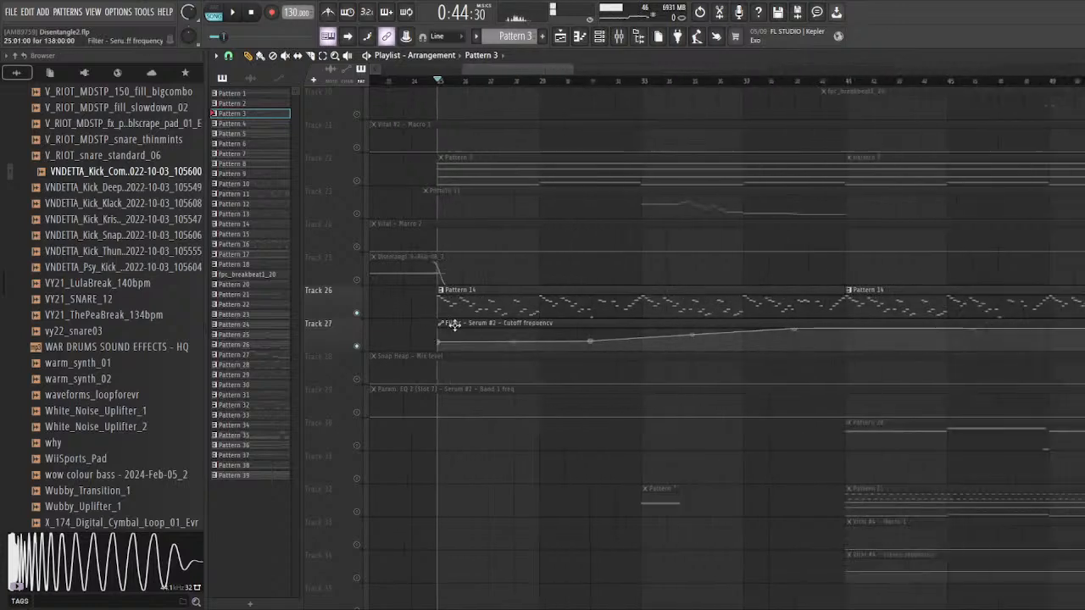
key("space")
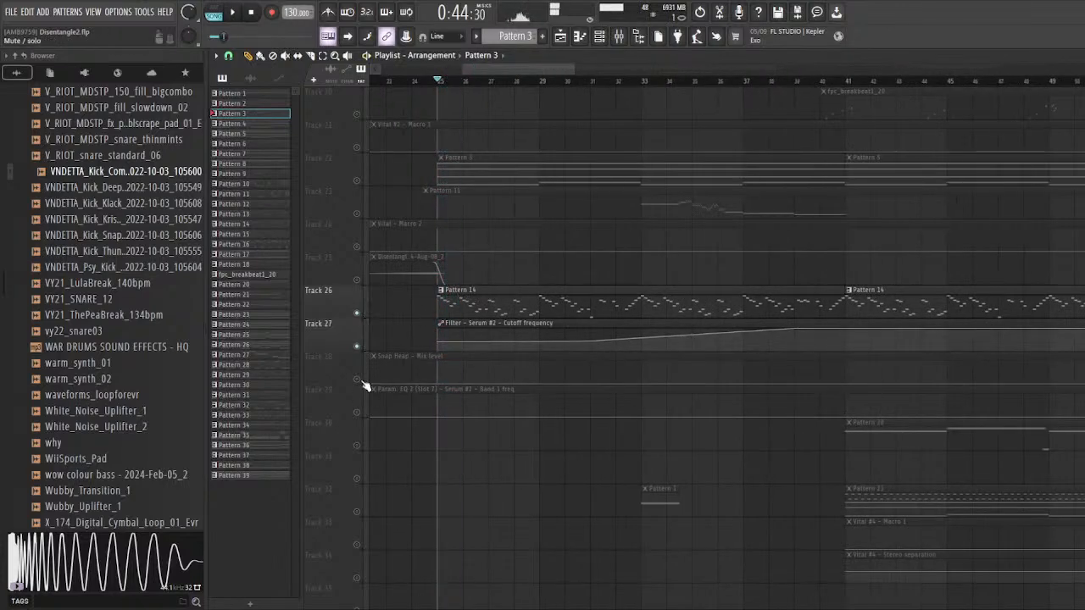
left_click(356, 378)
left_click(356, 412)
scroll(600, 415, "down", 2)
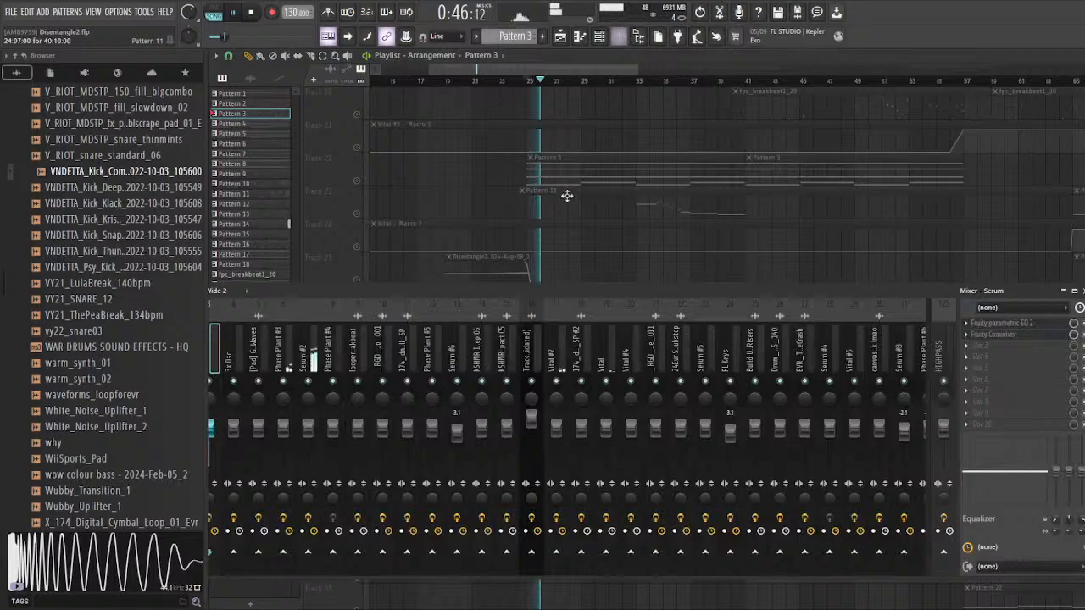
Step: Examine the effects chain on Serum #2's mixer track during playback, and restart playback from bar 25
left_click(619, 36)
left_click(314, 332)
left_click_drag(330, 293, 353, 298)
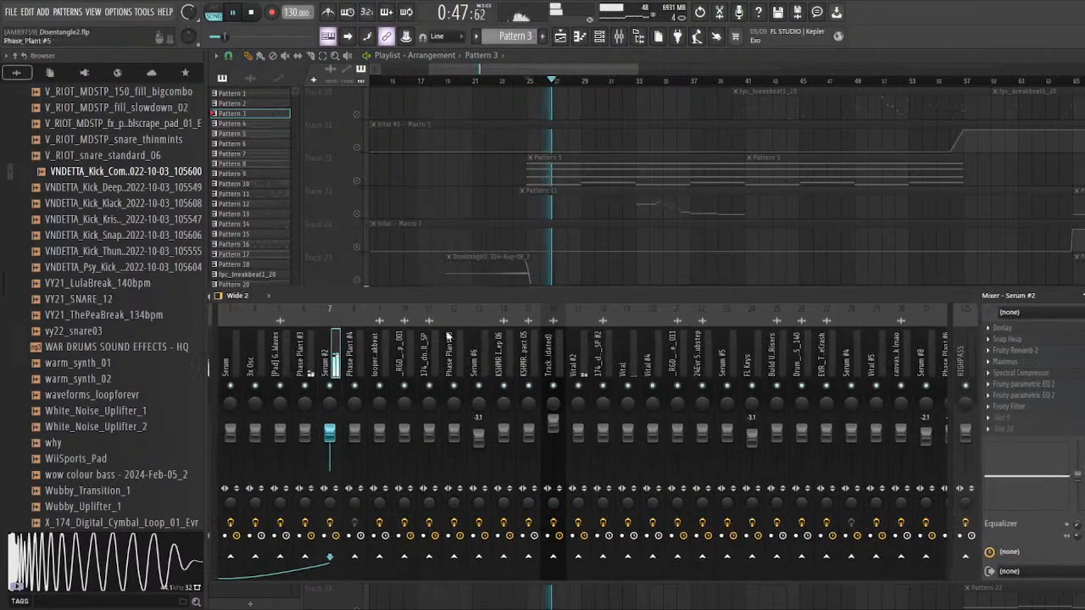
key("space")
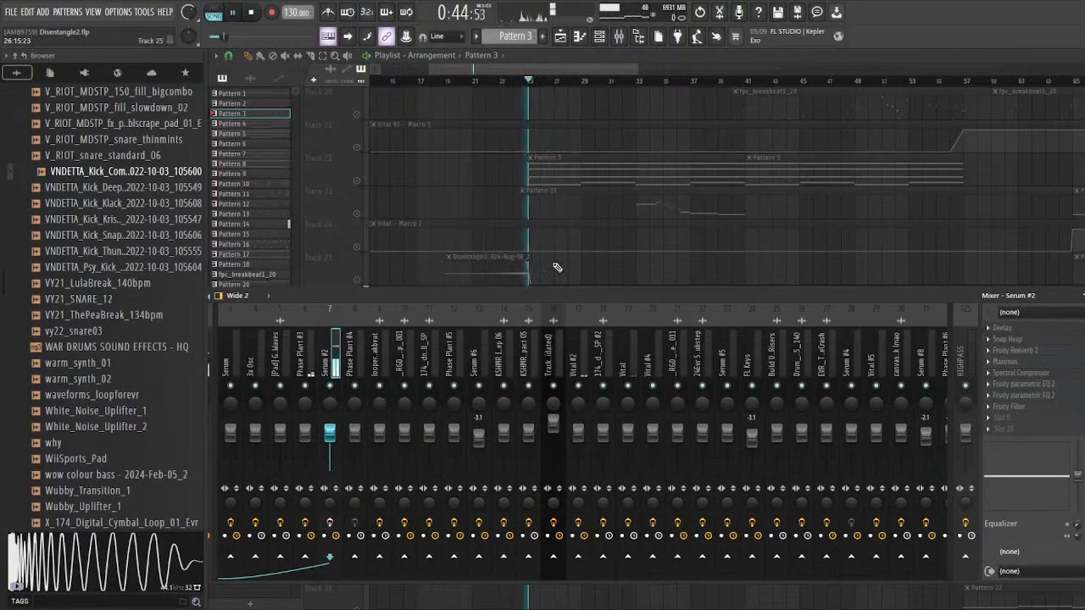
Step: Examine Serum #2's PL Crusty Pluck patch from the channel rack during playback, and close the plugin
key("F9")
scroll(540, 241, "up", 2)
key("F6")
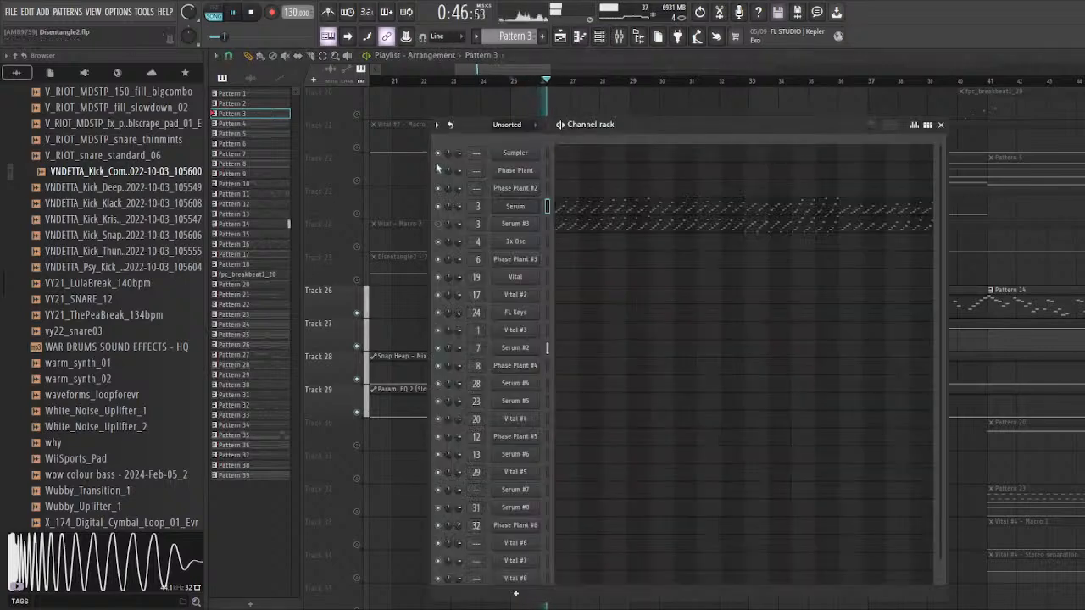
left_click(531, 348)
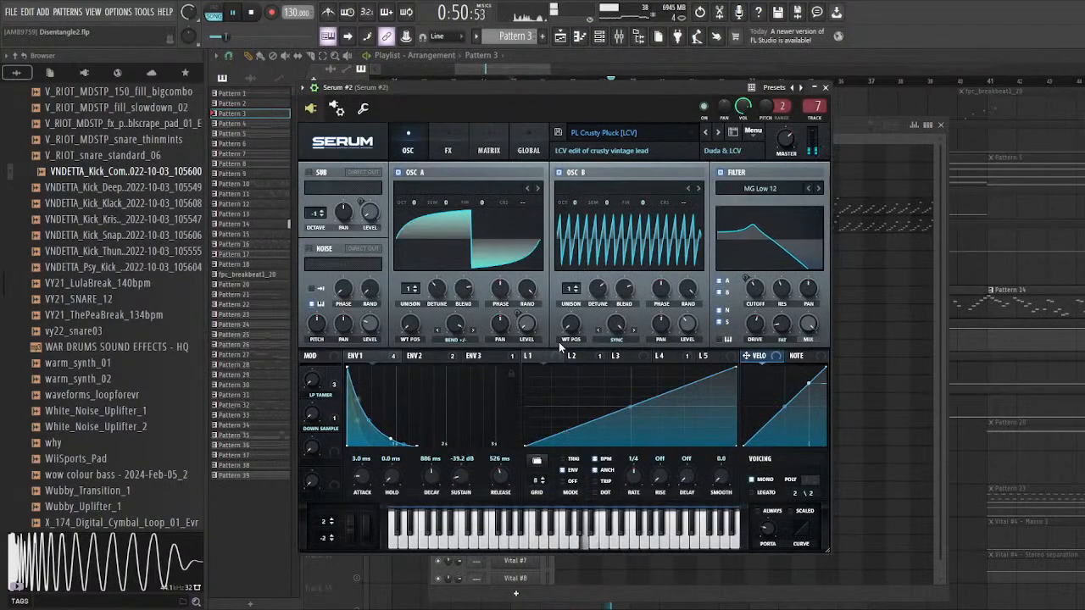
left_click(825, 87)
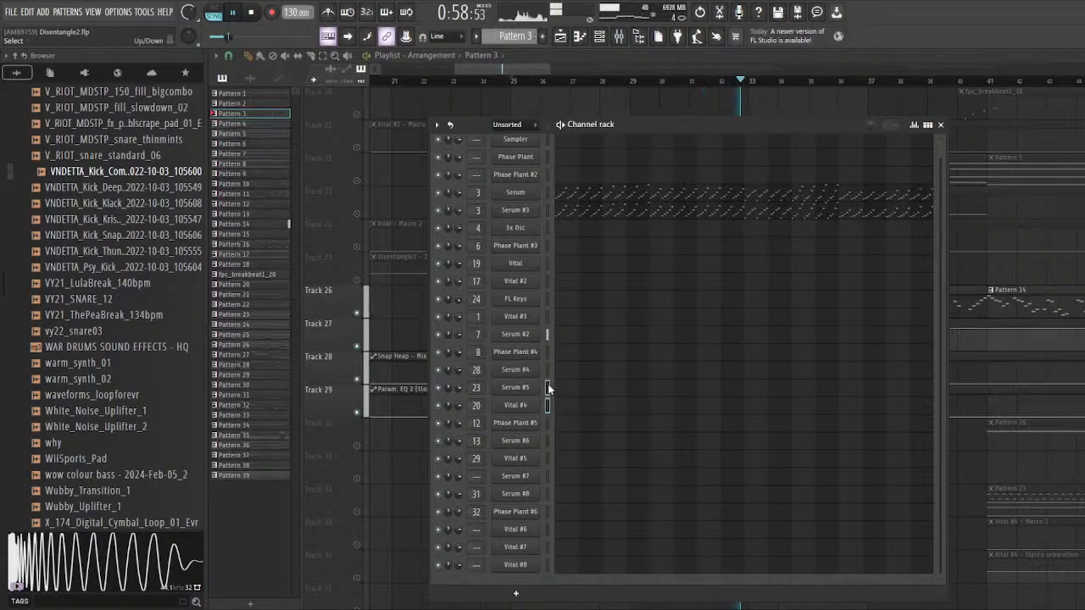
scroll(548, 327, "up", 1)
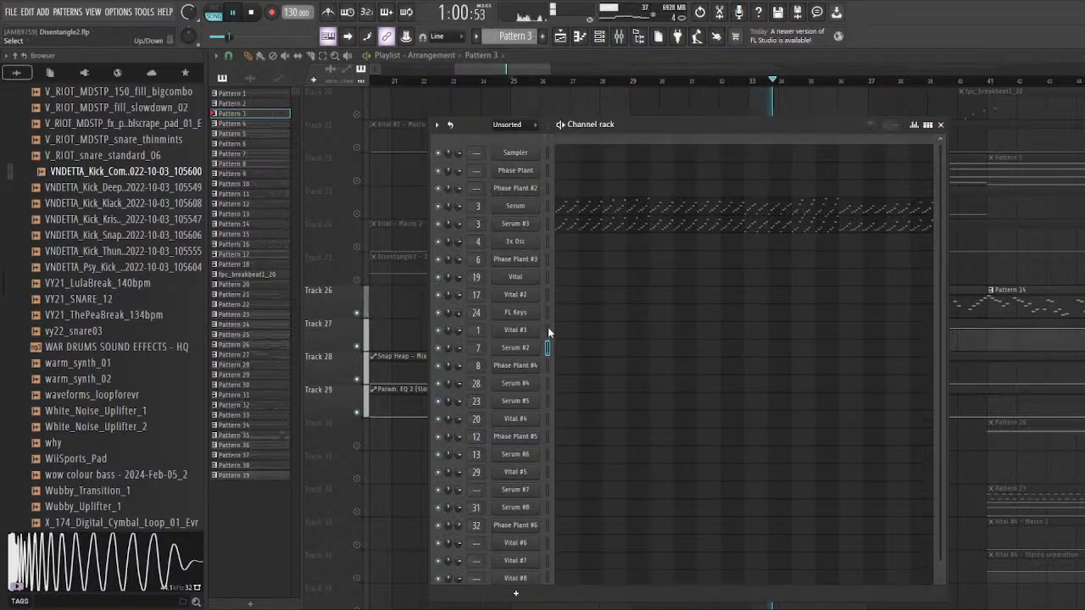
Step: Reopen Serum #2 to review its oscillator, filter and envelope settings, and return to the playlist
scroll(545, 457, "down", 1)
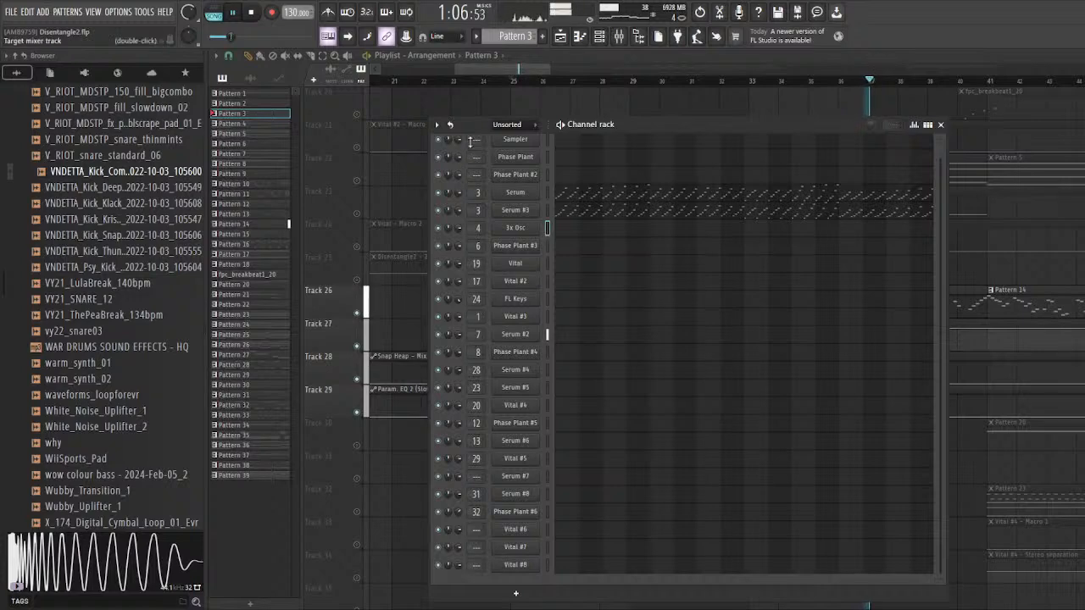
left_click_drag(471, 124, 439, 115)
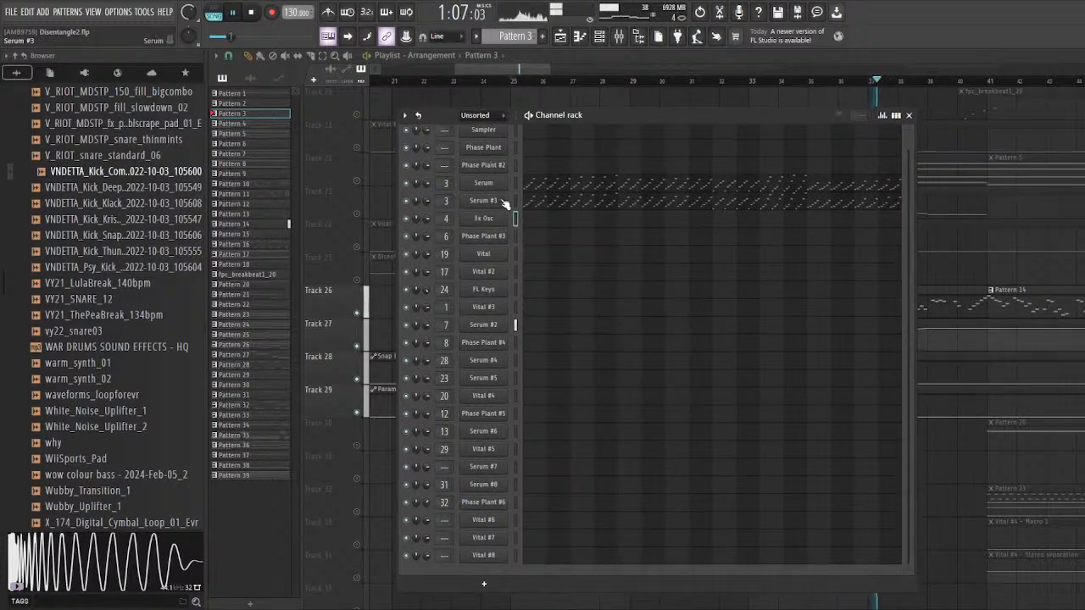
left_click(488, 325)
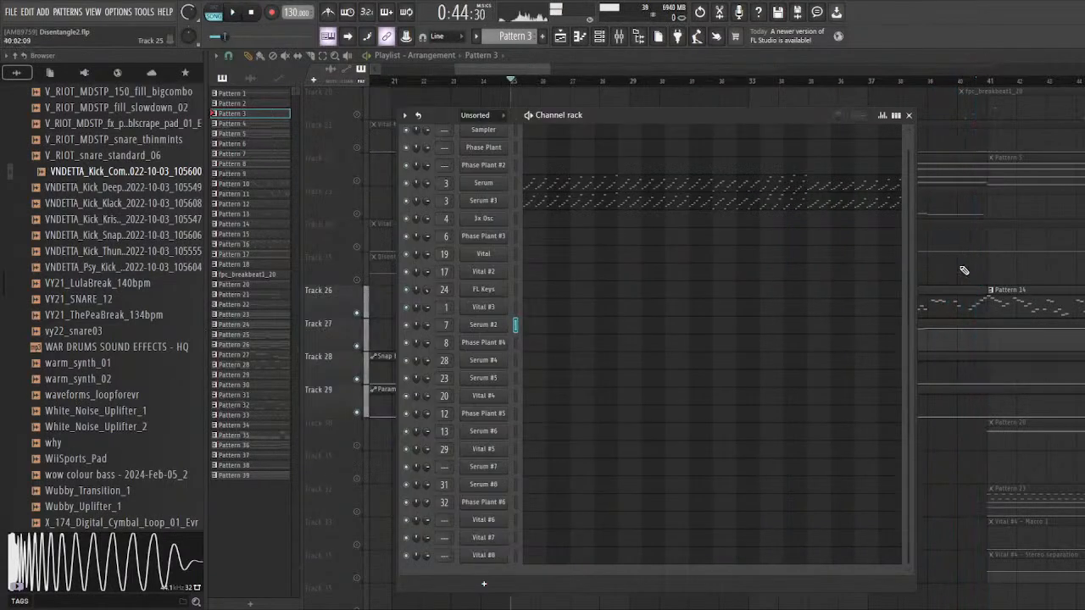
key("F6")
scroll(588, 238, "up", 2)
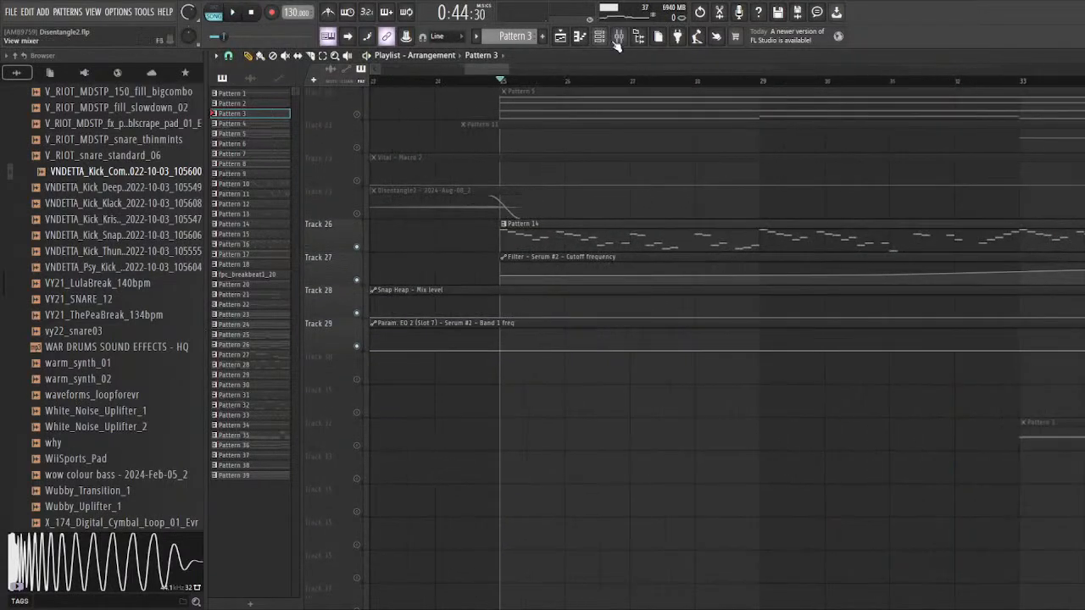
Step: Play Pattern 14 from bar 25 and examine the Deelay plugin on Serum #2's mixer track
key("F9")
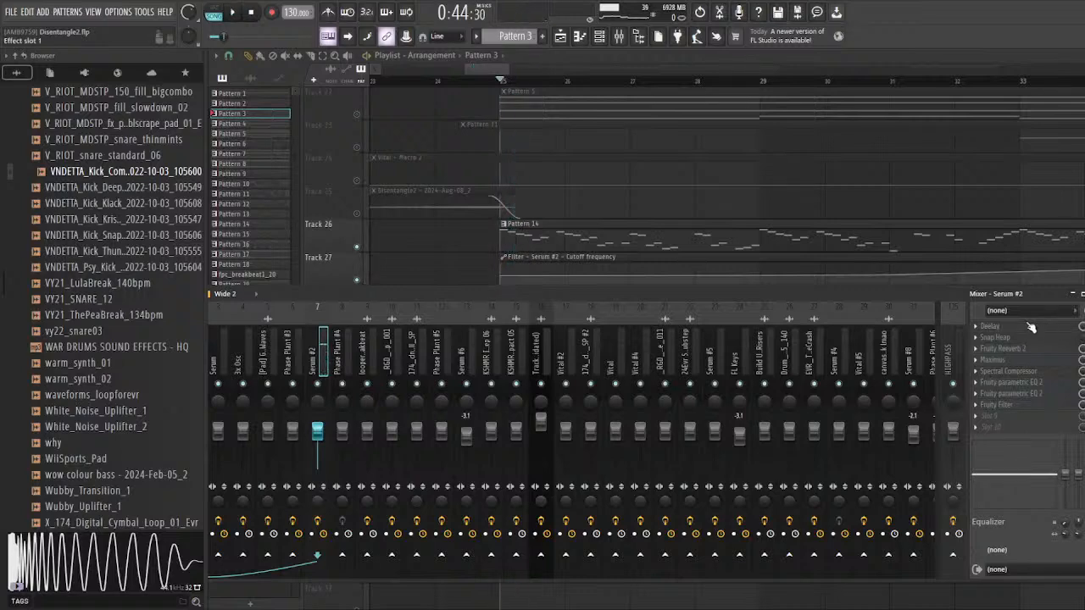
key("space")
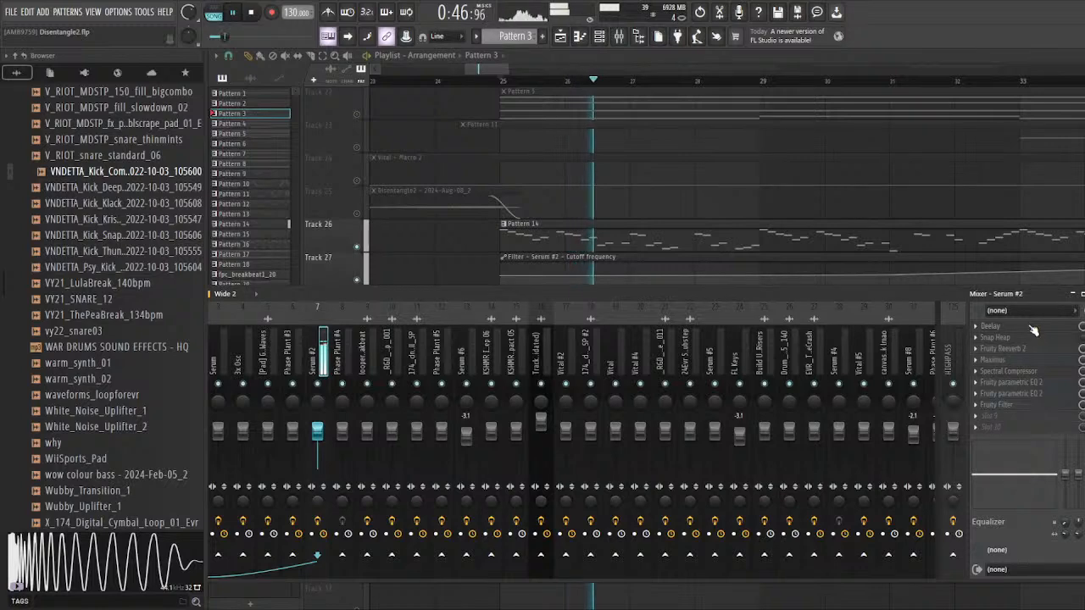
left_click(1033, 329)
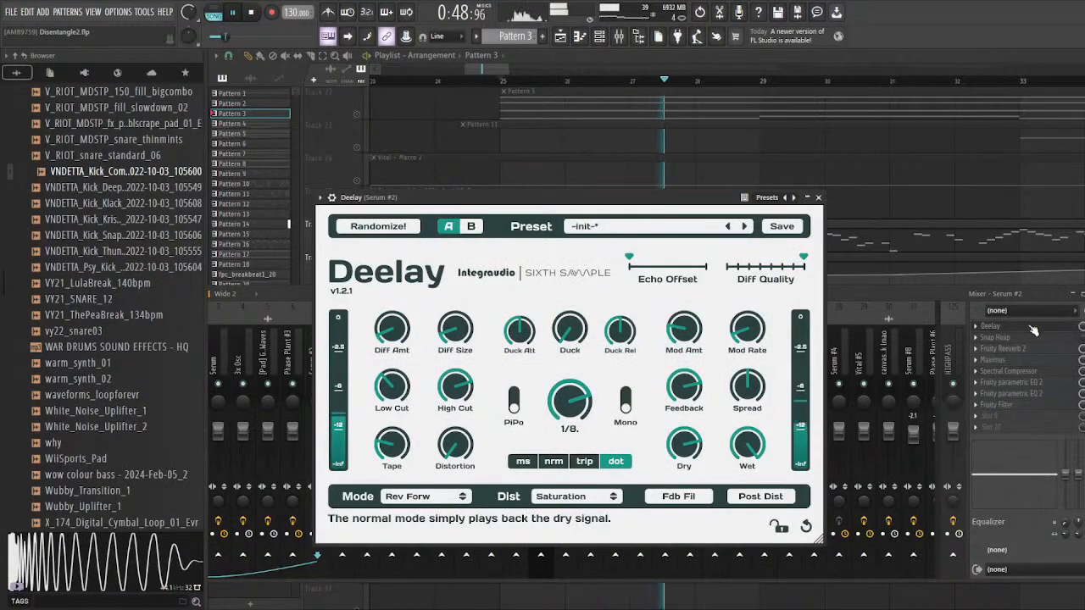
key("space")
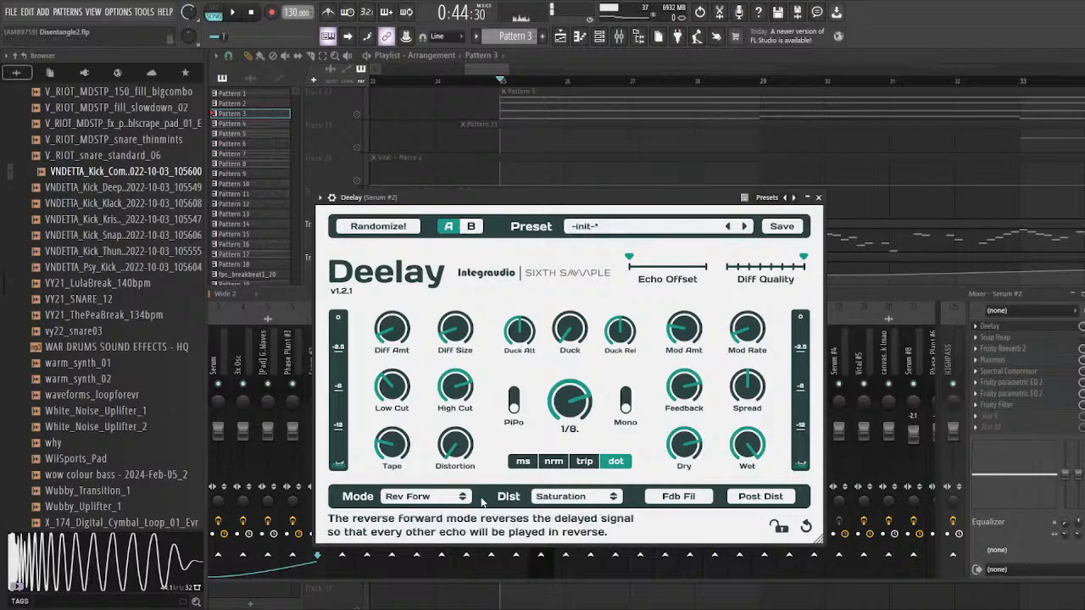
left_click(1084, 326)
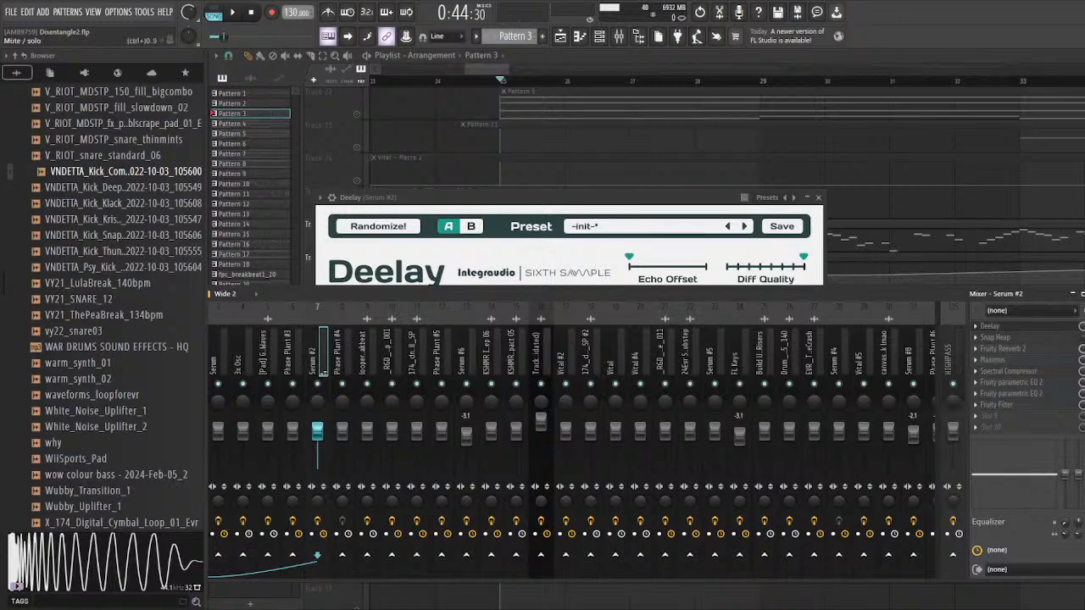
Step: Inspect Fruity Reeverb 2, Maximus and Spectral Compressor on Serum #2's mixer track, and close the Spectral Compressor
left_click(1057, 350)
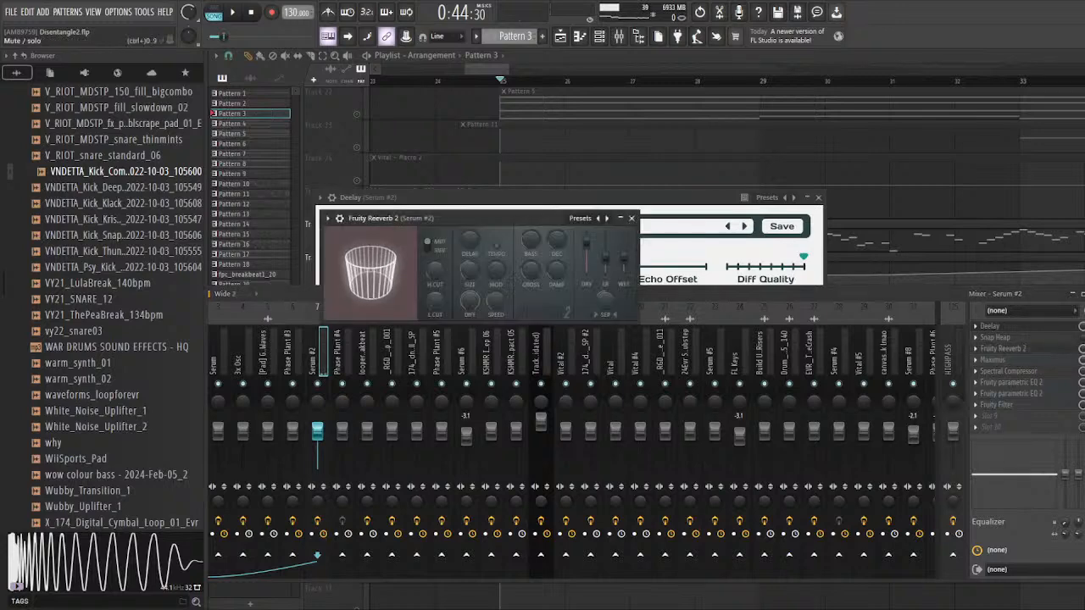
left_click(1084, 350)
left_click(1004, 359)
key("space")
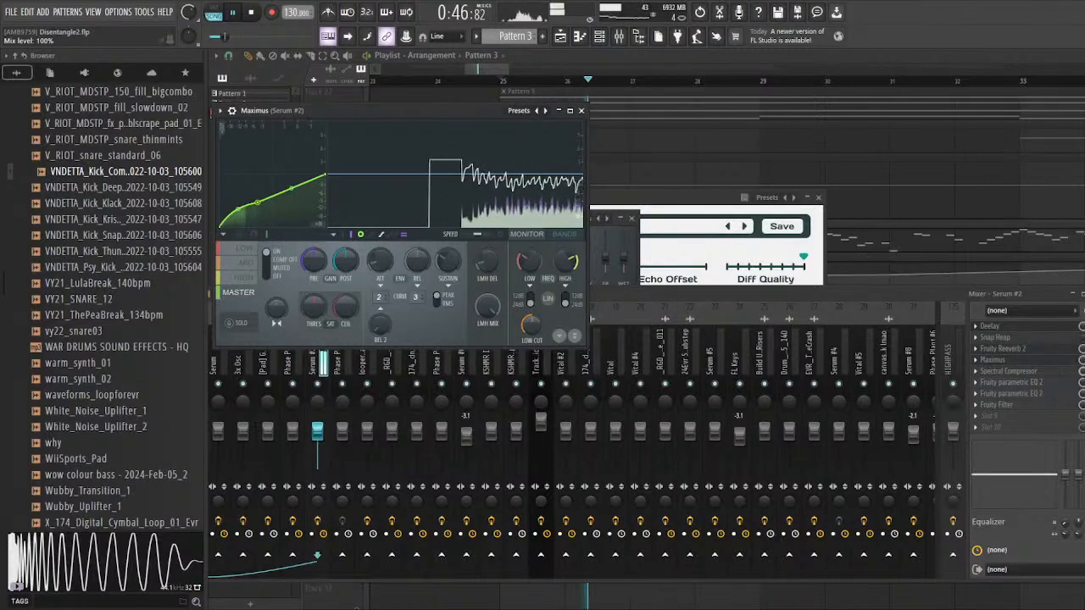
left_click(1049, 374)
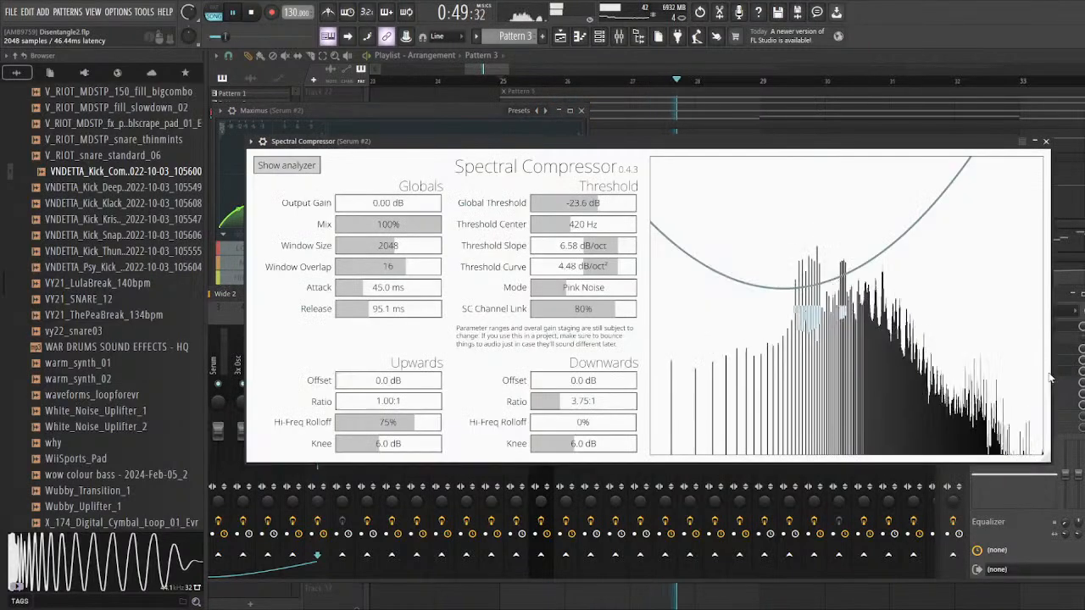
left_click(1048, 142)
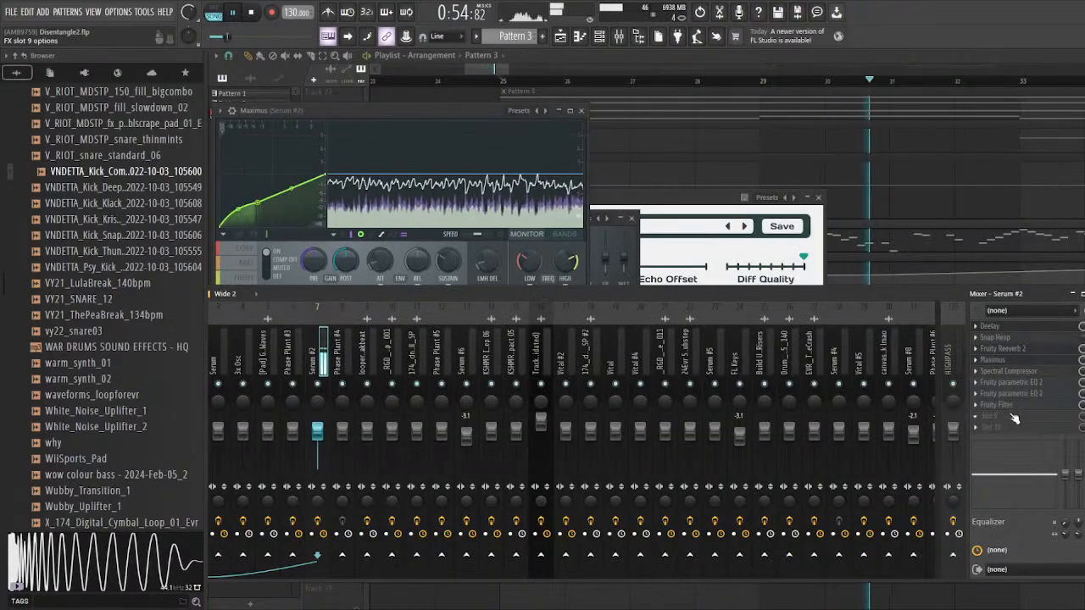
Step: Inspect the two Fruity parametric EQ 2 instances and the Fruity Filter on Serum #2's mixer track during playback
left_click(1077, 388)
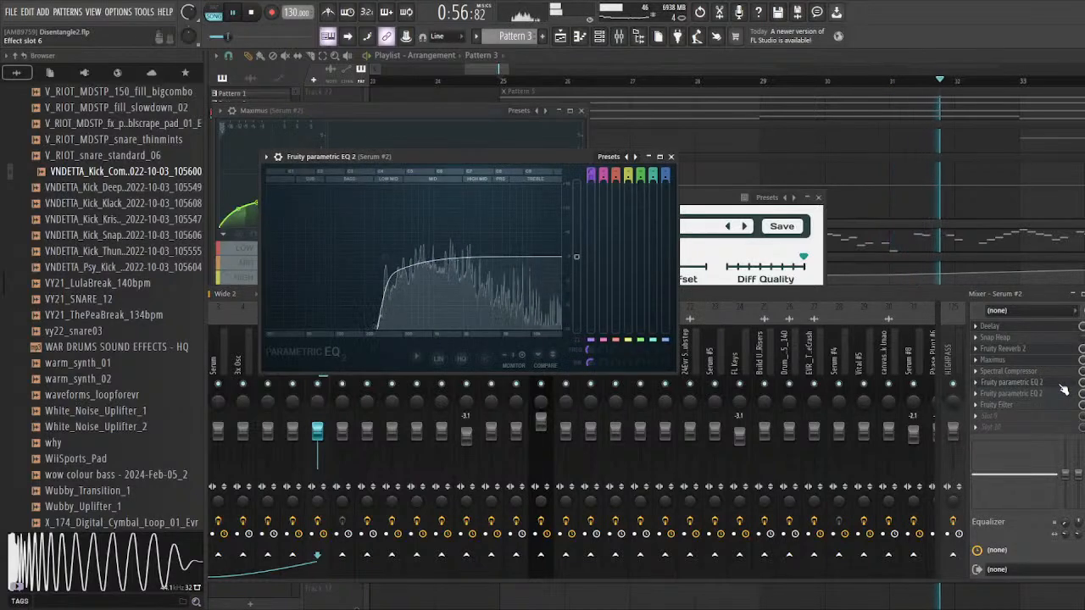
left_click(1058, 395)
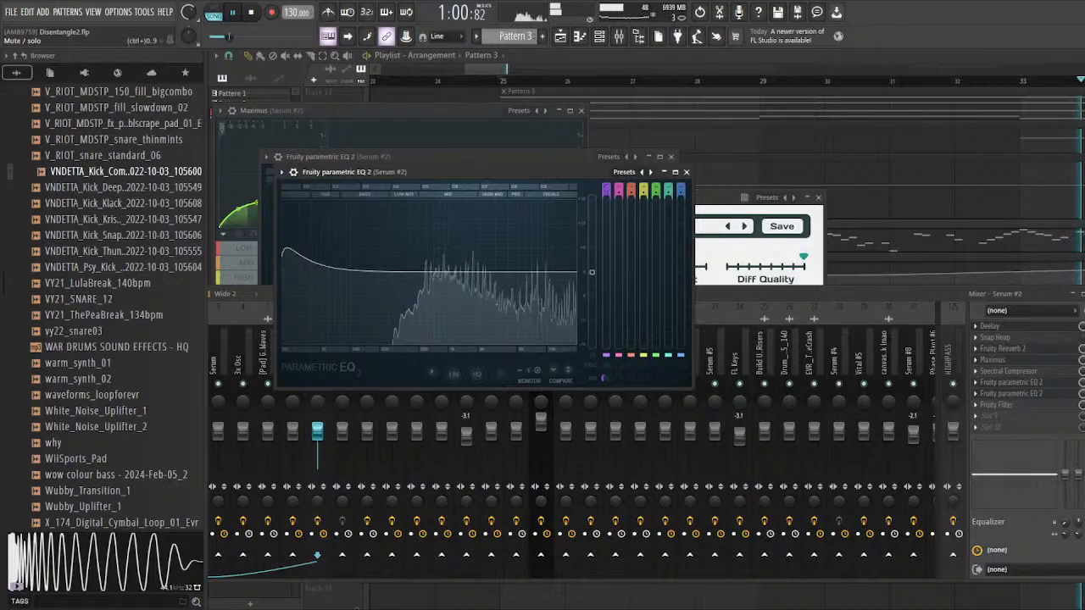
left_click(1044, 410)
left_click(1044, 410)
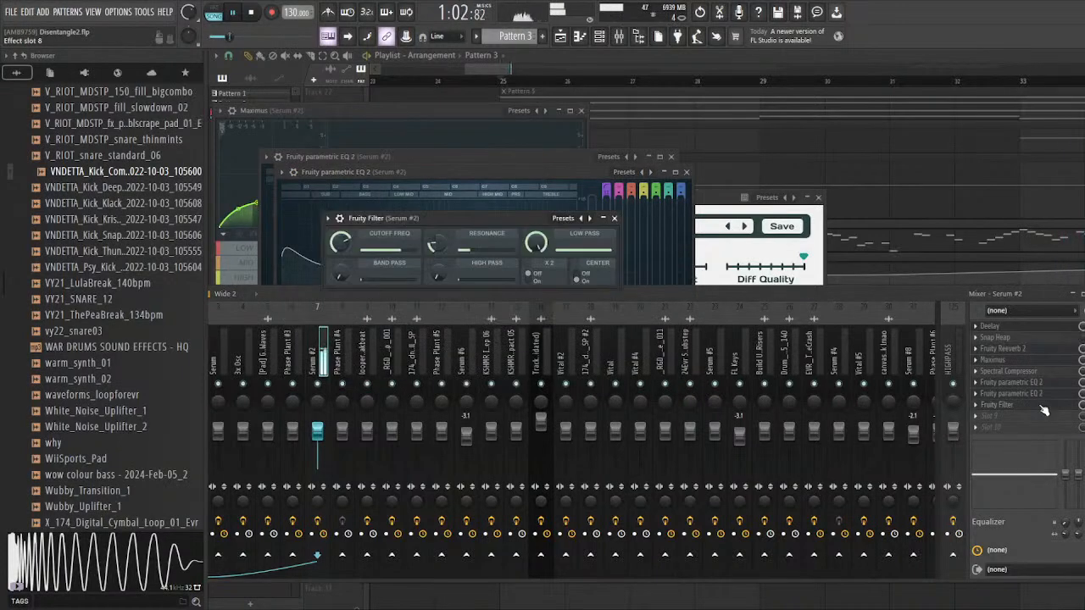
Step: Examine the Pattern 14 clips and their automation lanes on Tracks 26 to 29 in the playlist, and stop playback
left_click(872, 215)
scroll(392, 266, "down", 6)
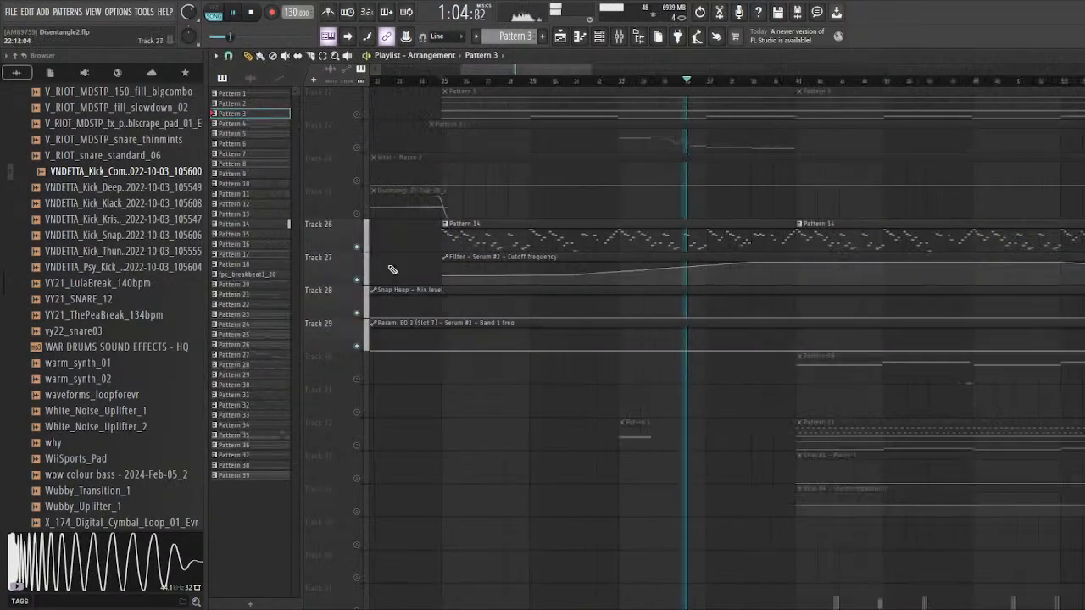
scroll(470, 208, "up", 5)
scroll(471, 186, "up", 7)
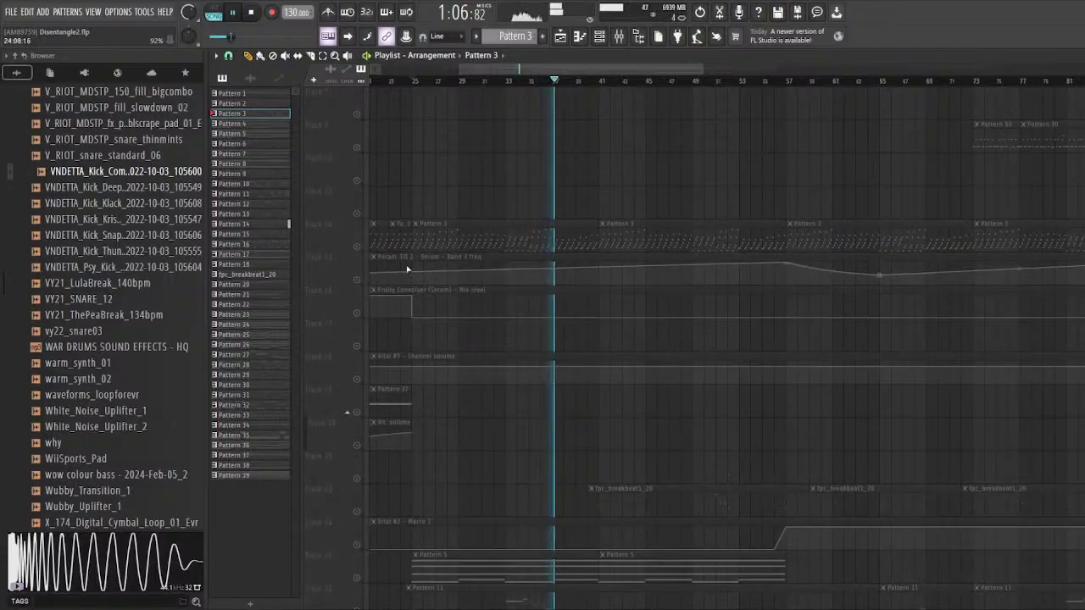
scroll(658, 307, "down", 2)
scroll(578, 274, "up", 5)
scroll(591, 290, "down", 7)
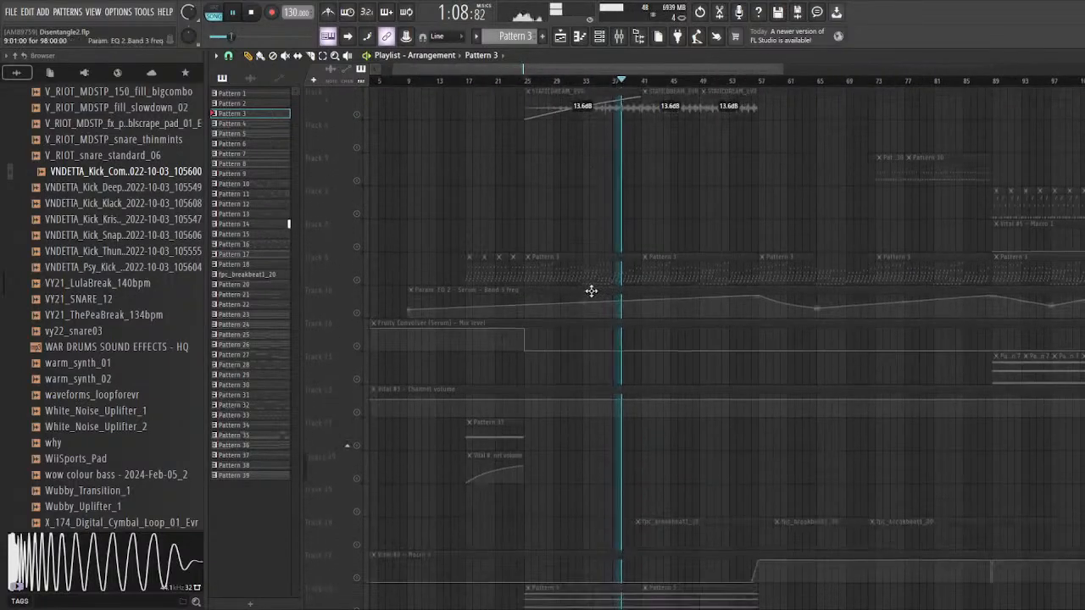
scroll(591, 292, "down", 11)
scroll(571, 286, "up", 3)
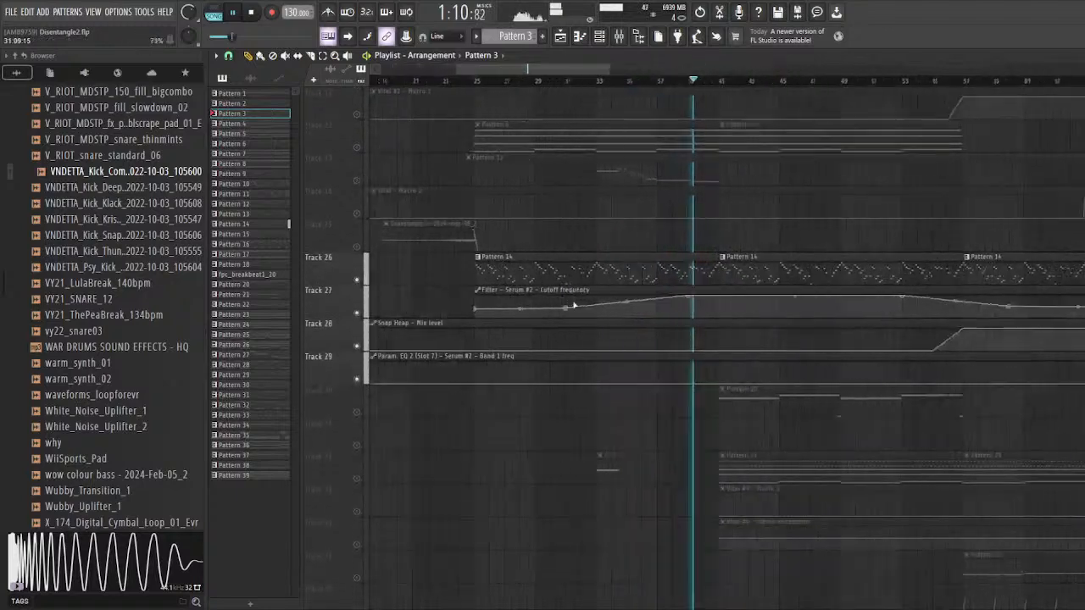
scroll(469, 293, "up", 3)
key("space")
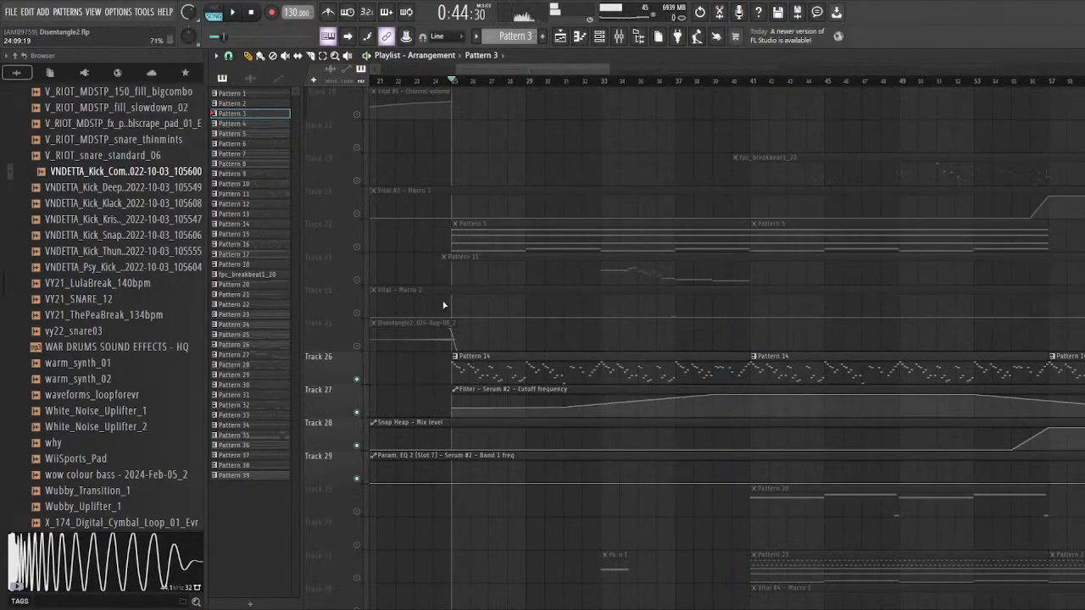
scroll(437, 308, "up", 3)
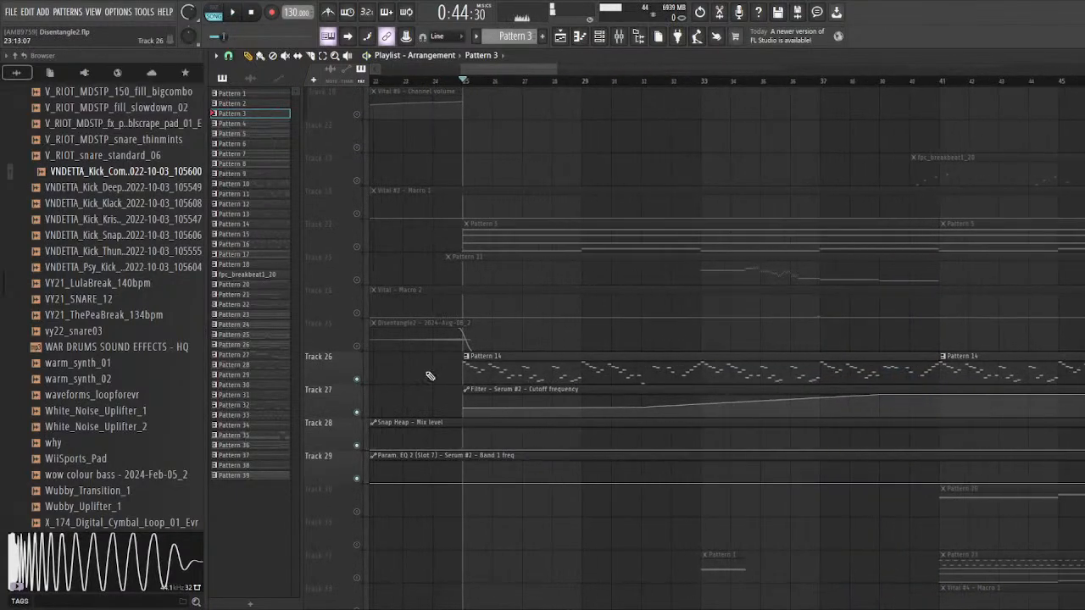
Step: Solo the Pattern 5 layer on Track 22 and unmute the Vital Macro 2 automation on Track 24
scroll(421, 361, "up", 2)
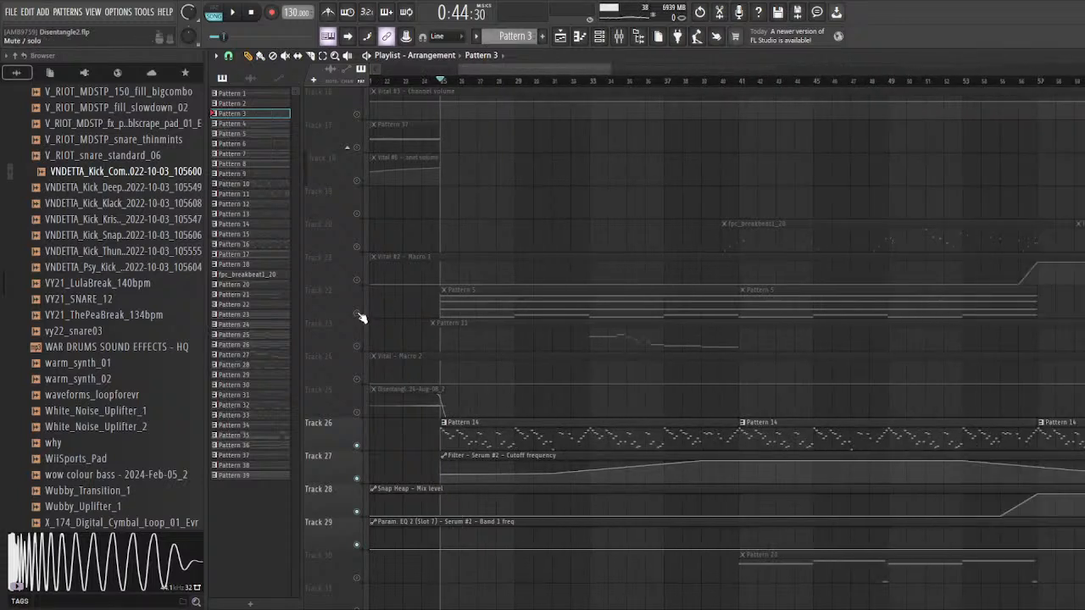
scroll(415, 306, "down", 2)
scroll(492, 364, "down", 4)
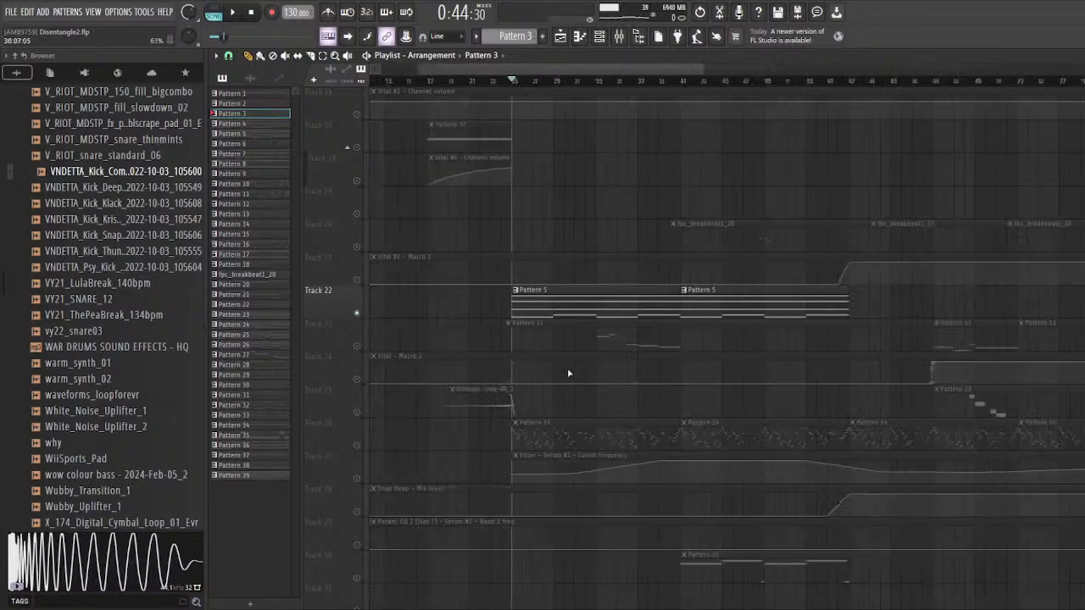
left_click(358, 380)
scroll(467, 337, "up", 3)
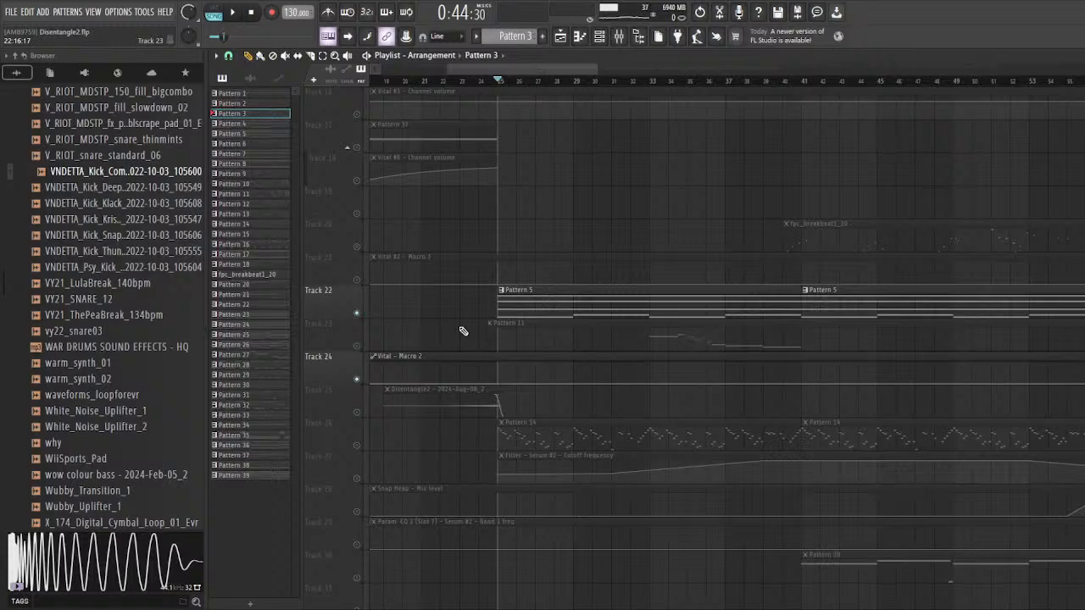
Step: Play Pattern 5 from bar 25, check in the channel rack which instrument it triggers, and stop playback
scroll(462, 331, "up", 2)
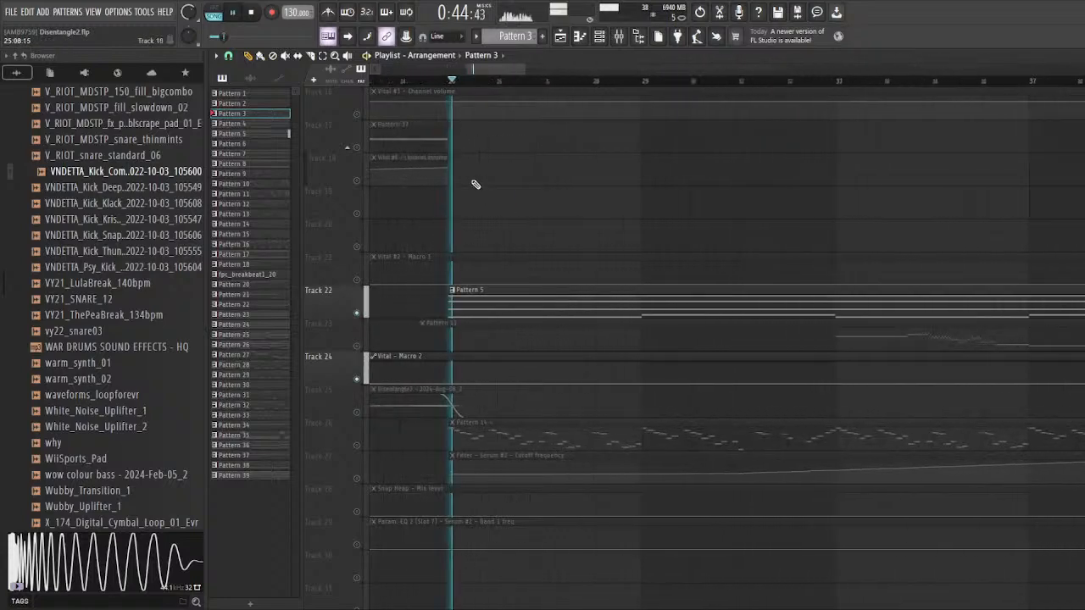
scroll(480, 88, "up", 4)
key("space")
key("F6")
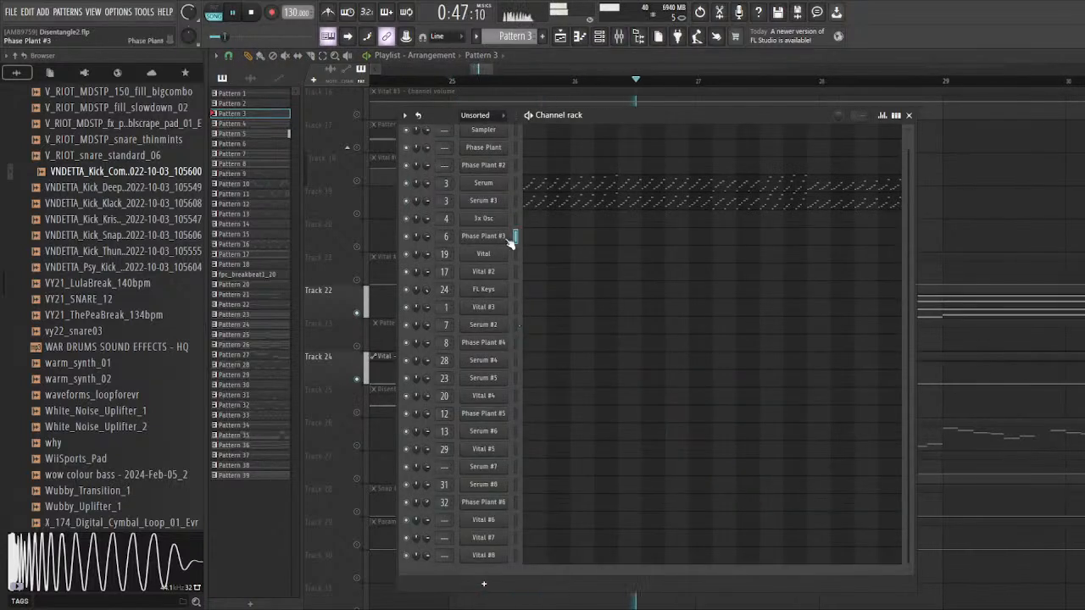
key("space")
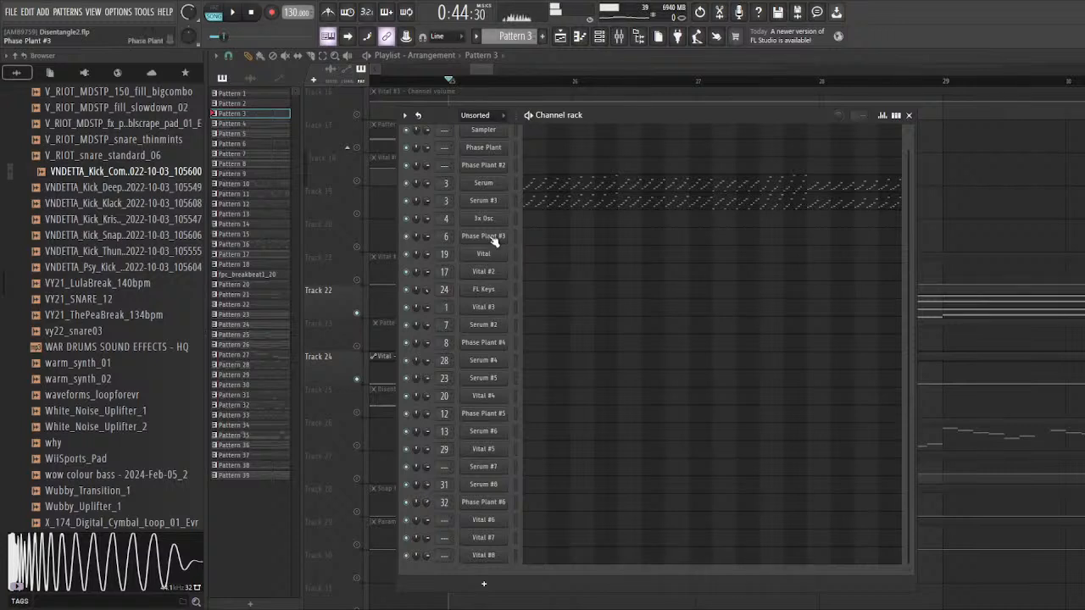
Step: Examine Phase Plant #3's wavetable and envelope settings, and show the effects chain on its mixer track
left_click(494, 241)
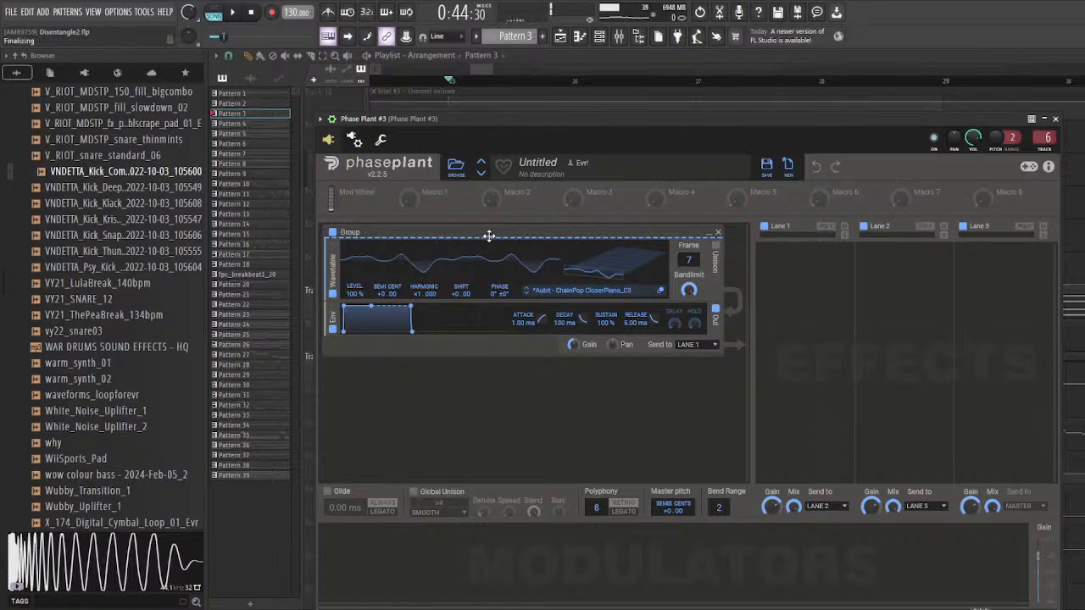
left_click_drag(516, 121, 511, 95)
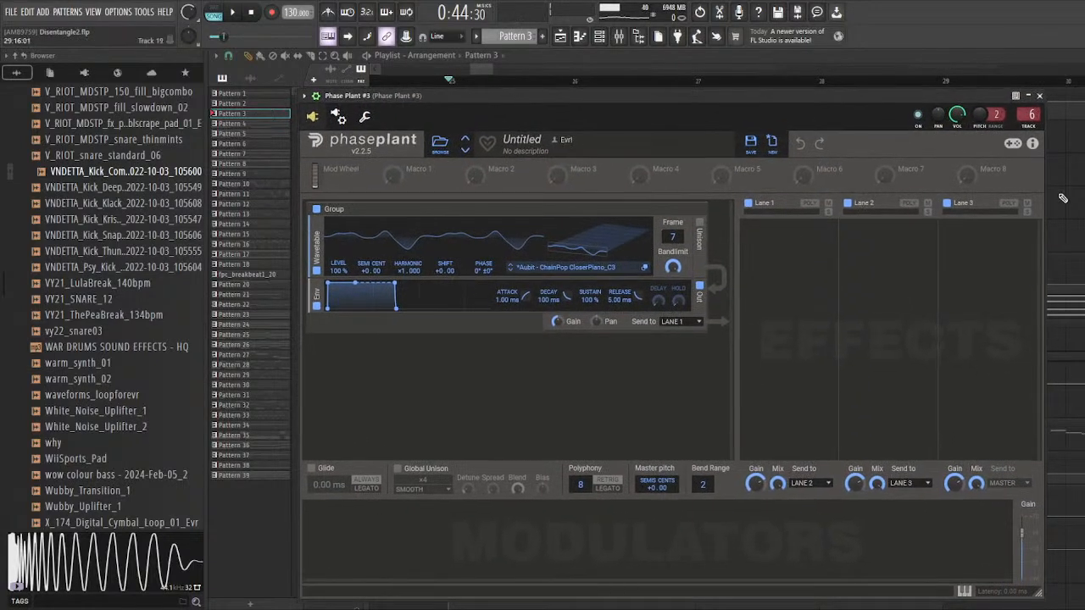
double_click(1021, 115)
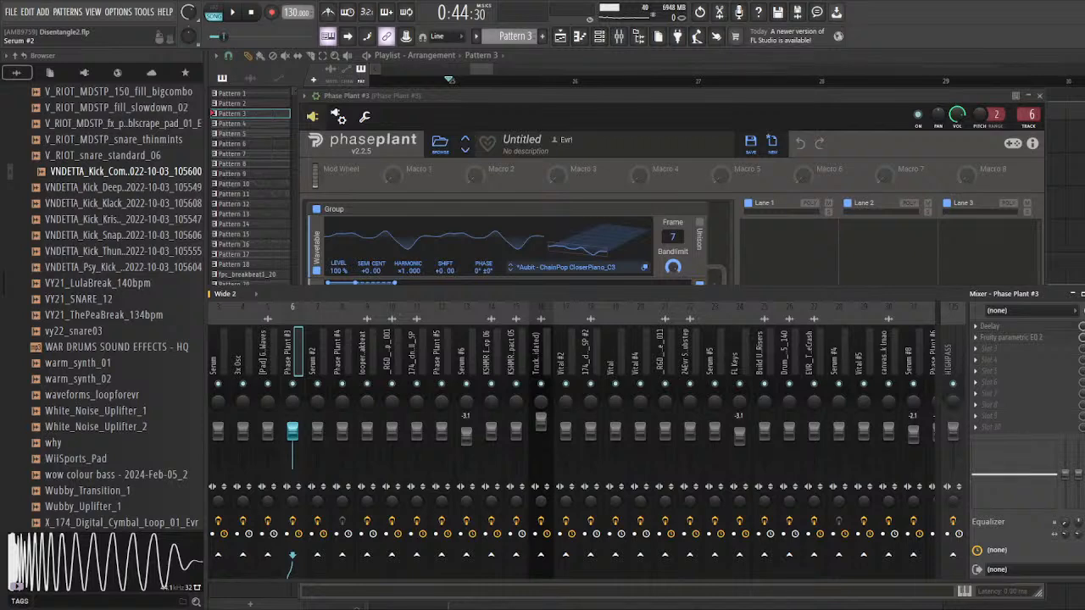
Step: Return to the playlist and survey where Pattern 5 and the Vital Macro 2 automation sit in the arrangement
key("F5")
scroll(542, 252, "down", 9)
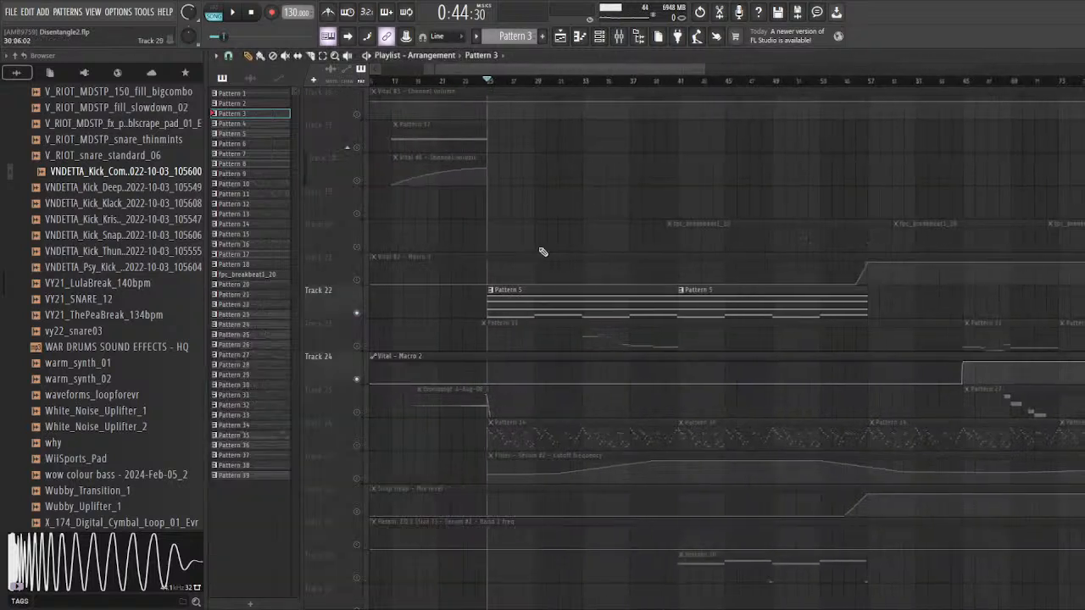
scroll(692, 252, "down", 3)
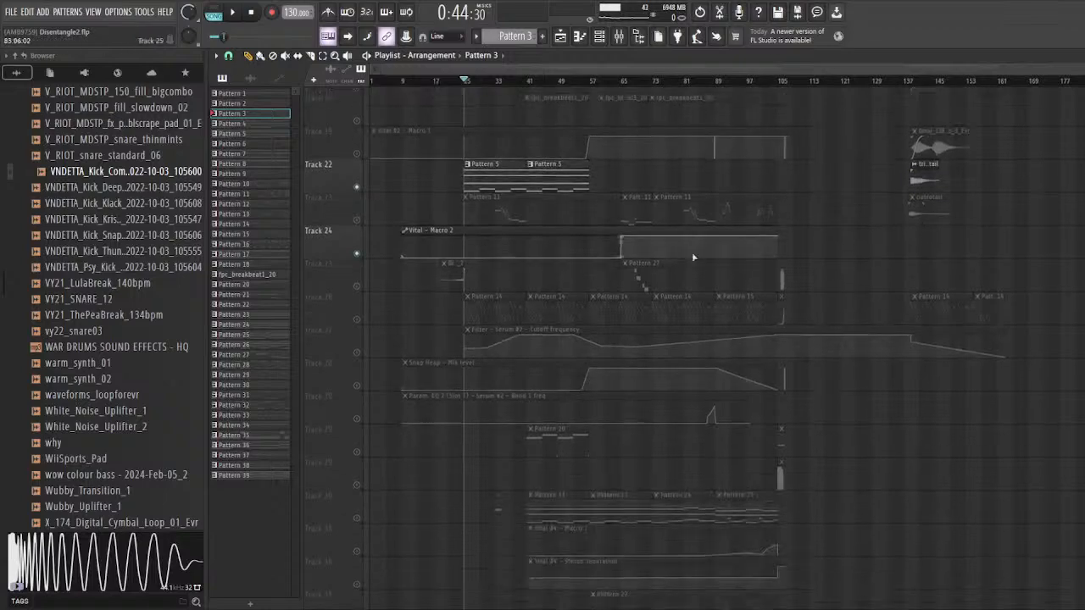
scroll(531, 311, "up", 9)
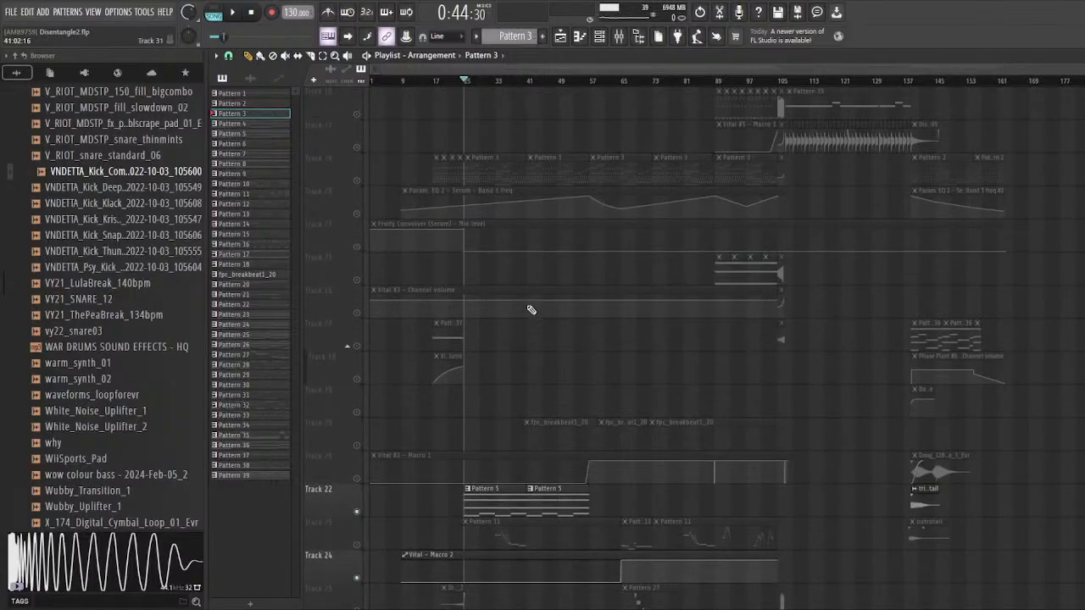
scroll(532, 311, "down", 4)
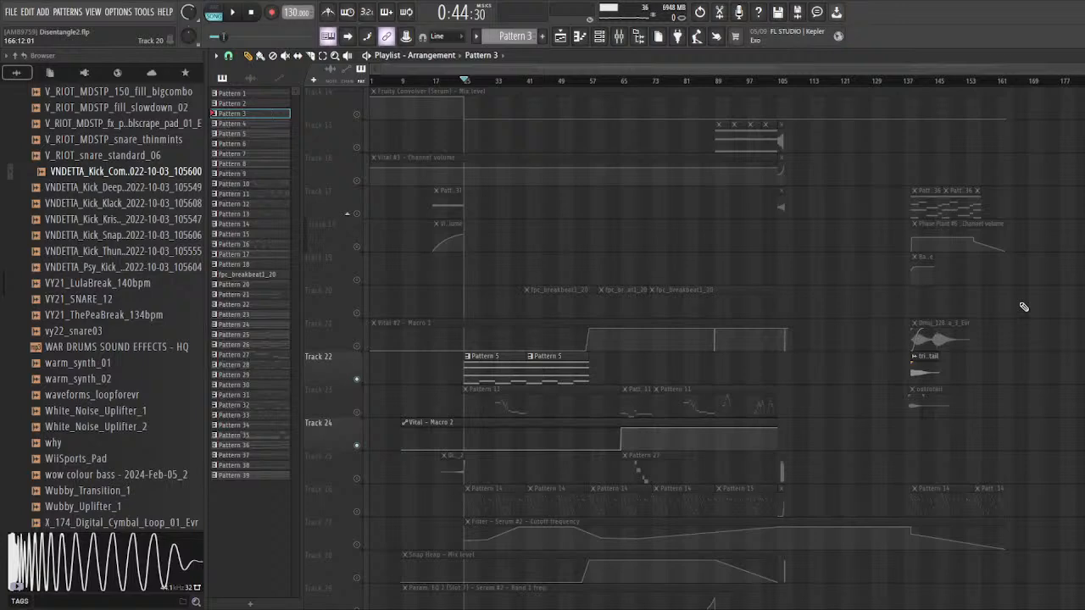
Step: Play the soloed Pattern 5 layer on Track 22 from bar 25 and stop playback
scroll(750, 353, "down", 4)
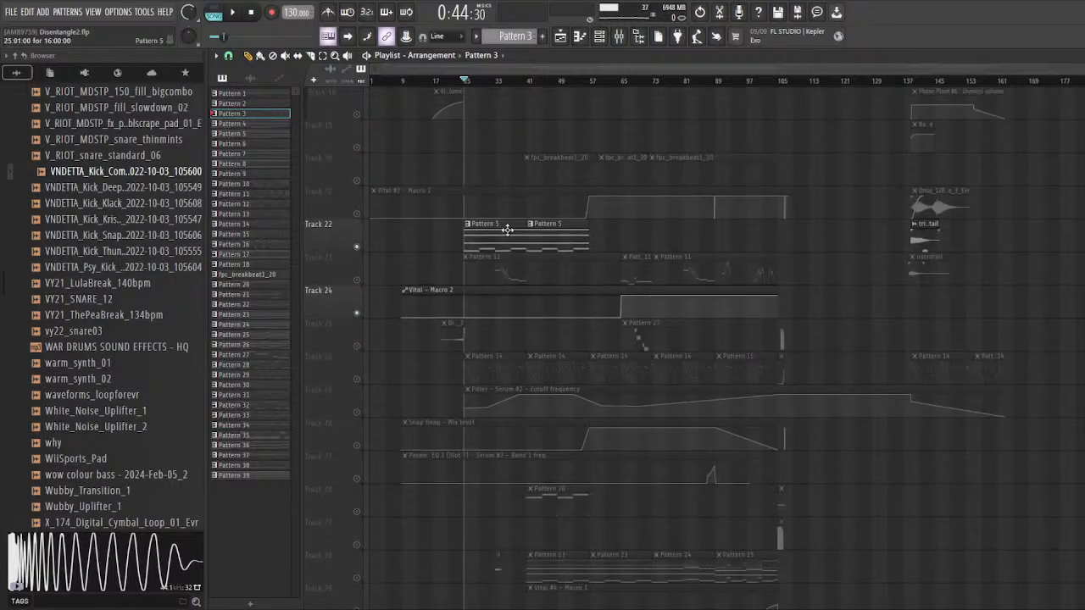
scroll(440, 274, "up", 5)
scroll(437, 272, "up", 3)
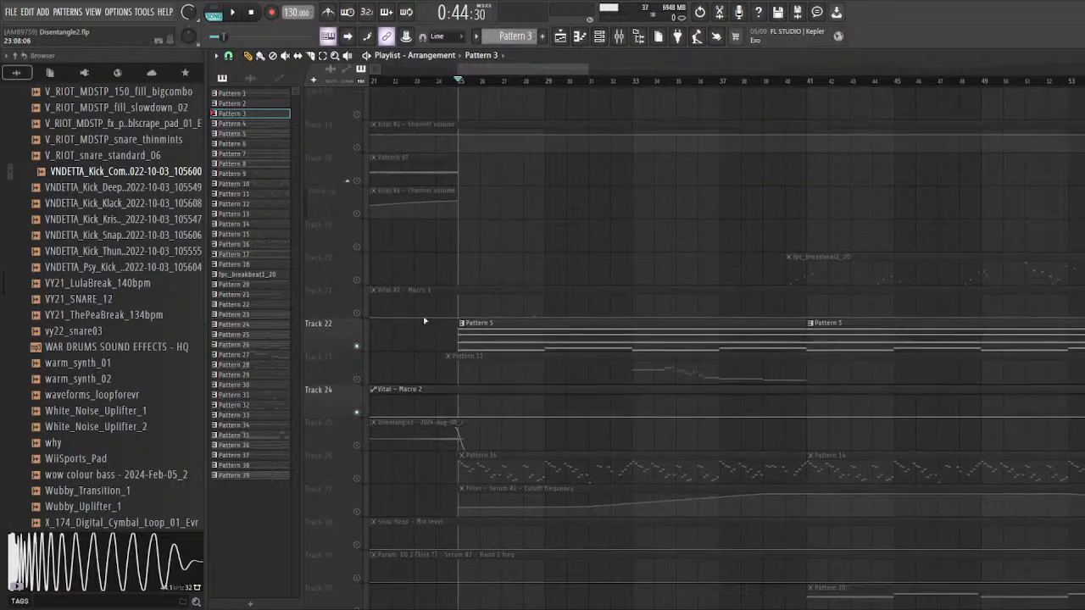
scroll(511, 338, "up", 2)
key("space")
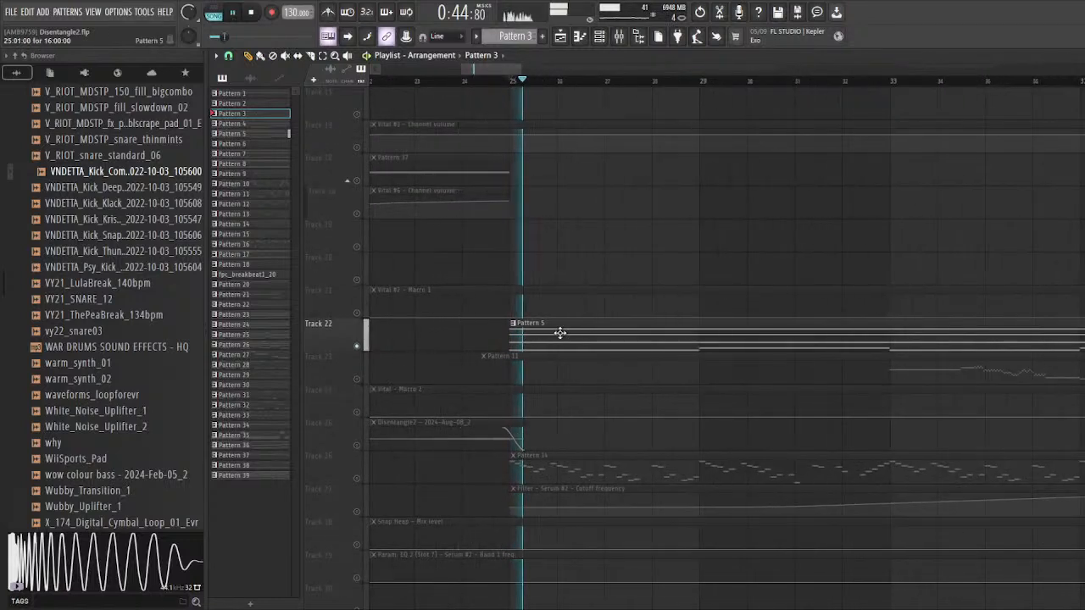
key("space")
Step: Open Pattern 5's notes, locate its instrument in the channel rack, and show the Phase Plant #3 mixer track
double_click(603, 340)
left_click(600, 36)
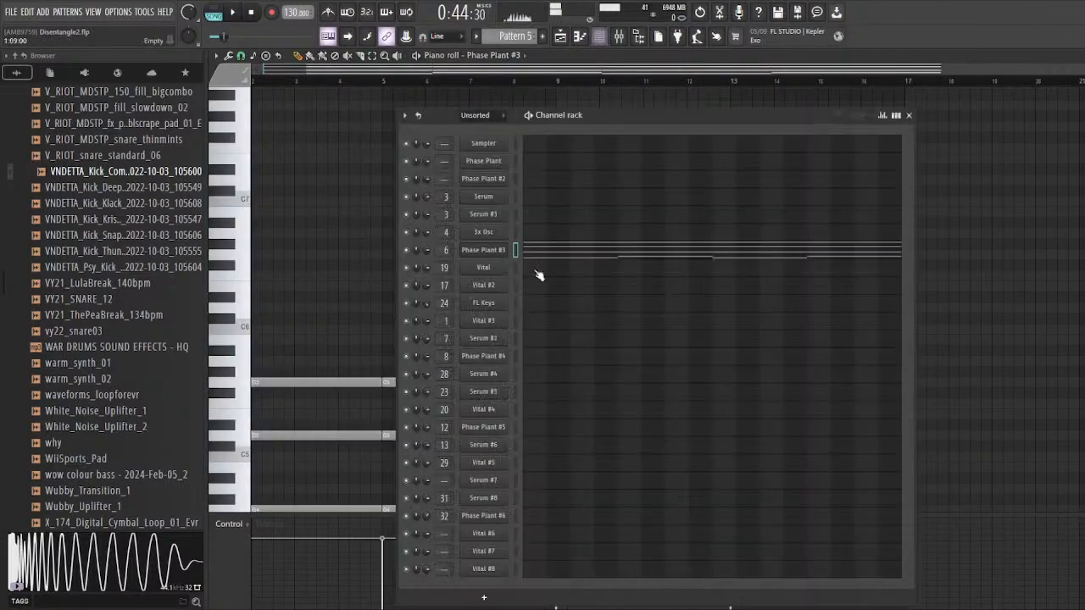
double_click(441, 250)
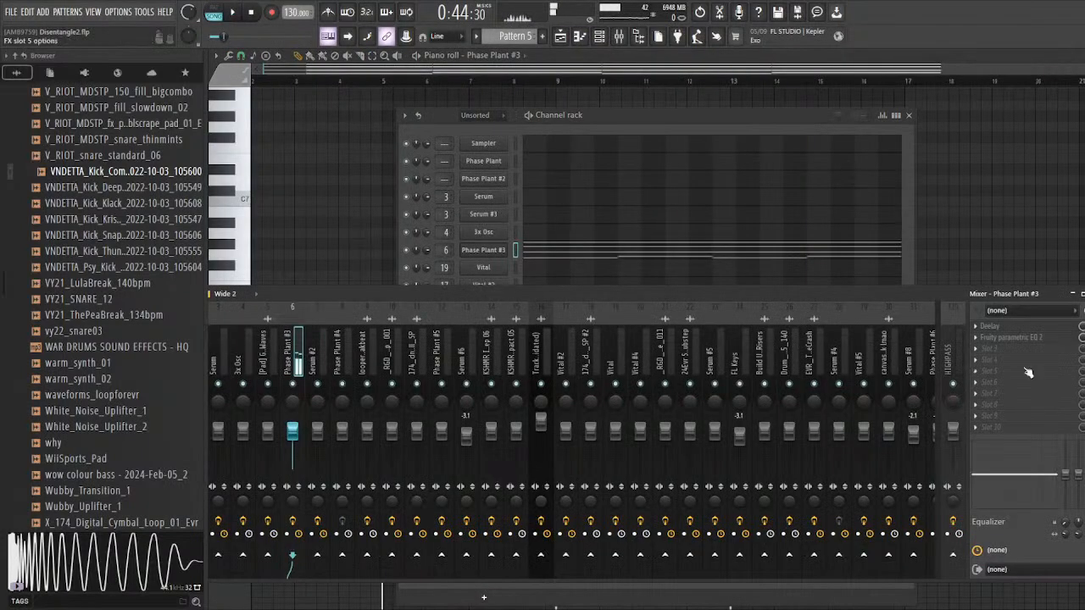
left_click_drag(370, 296, 365, 298)
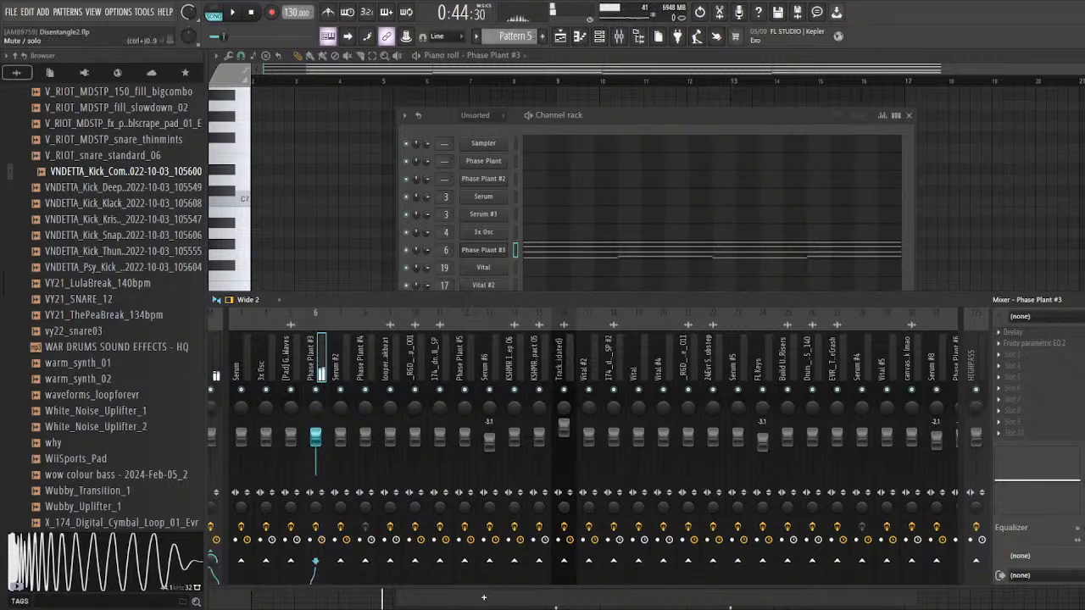
left_click_drag(453, 118, 436, 111)
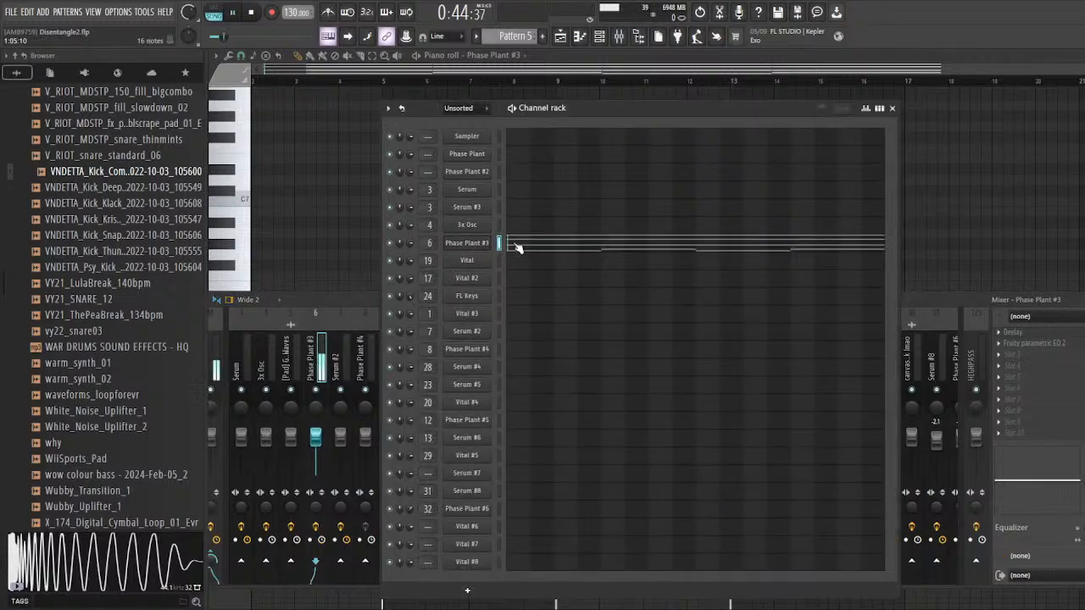
Step: Open Phase Plant #3, play the chords with its wavetable and envelope settings in view, and close the plugin
left_click(469, 244)
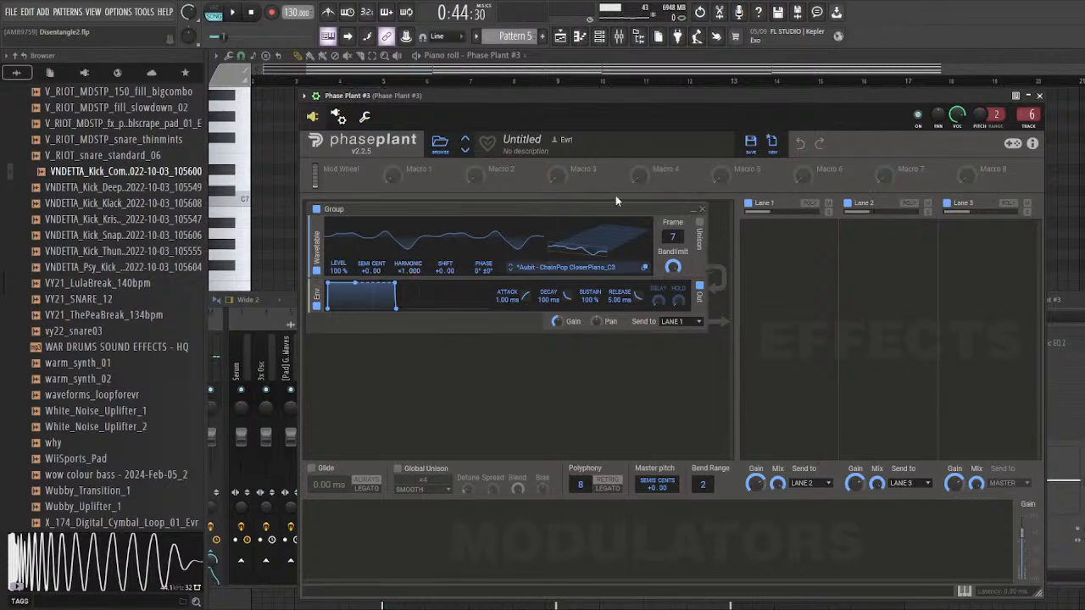
key("F9")
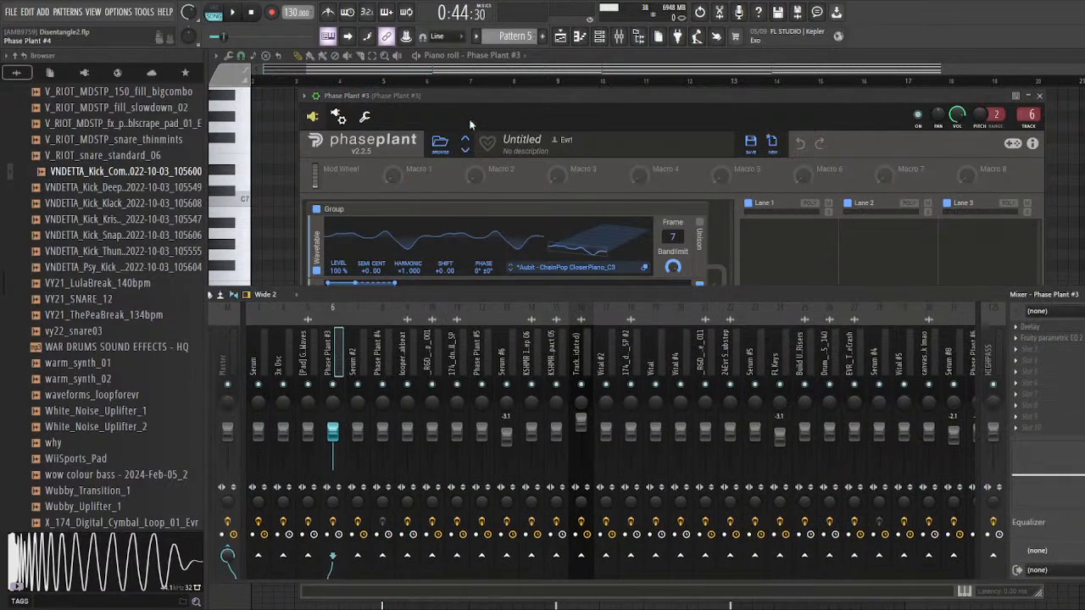
left_click(479, 93)
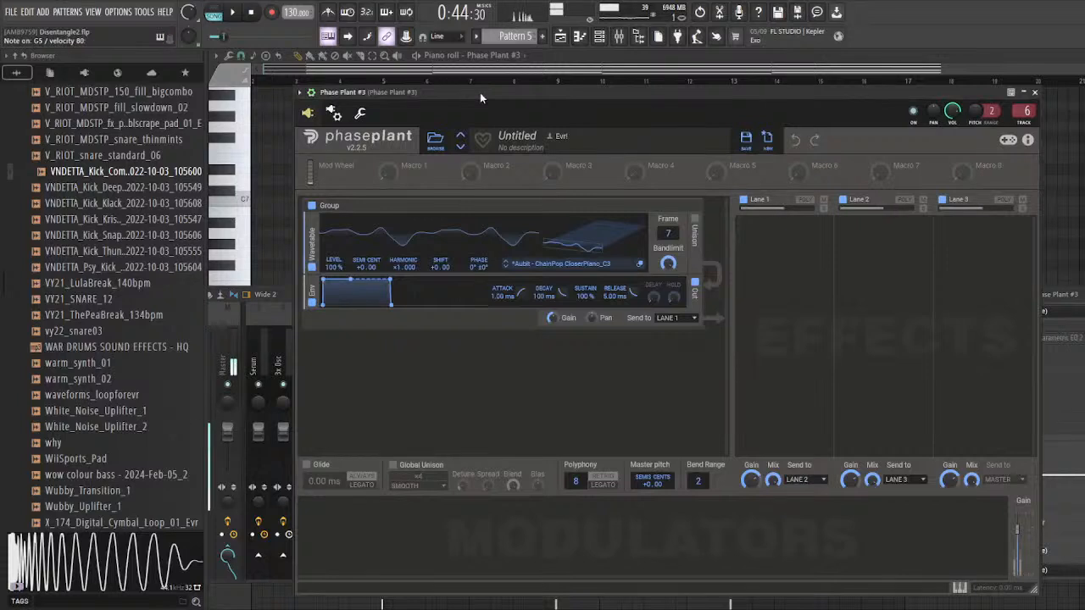
left_click_drag(479, 92, 506, 87)
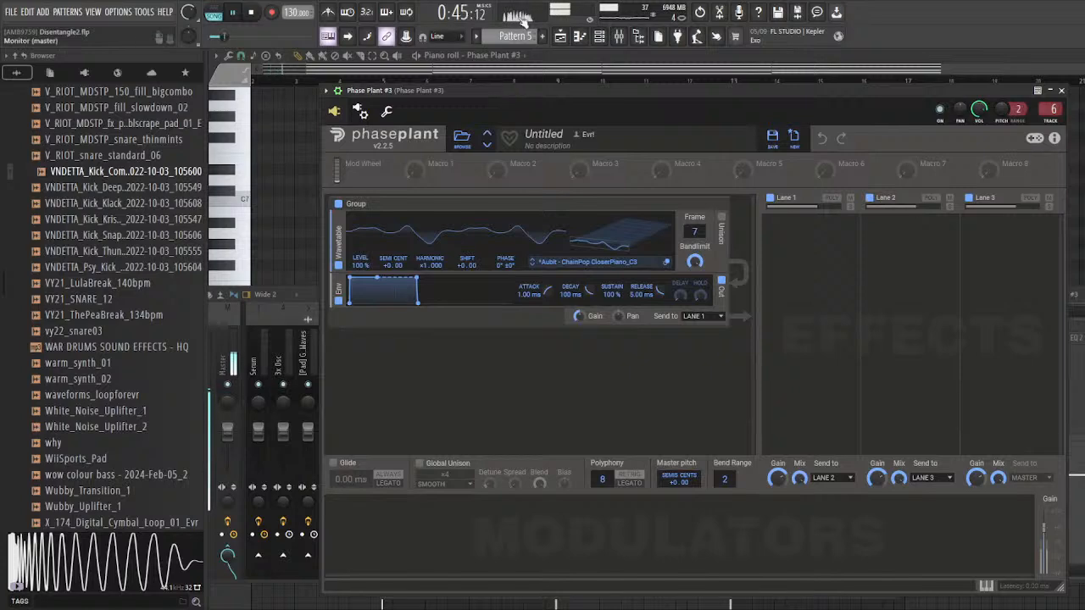
key("space")
left_click(1061, 91)
Step: Examine Pattern 5's chord notes in the piano roll, reopen Phase Plant #3, and play the chords
scroll(348, 357, "down", 4)
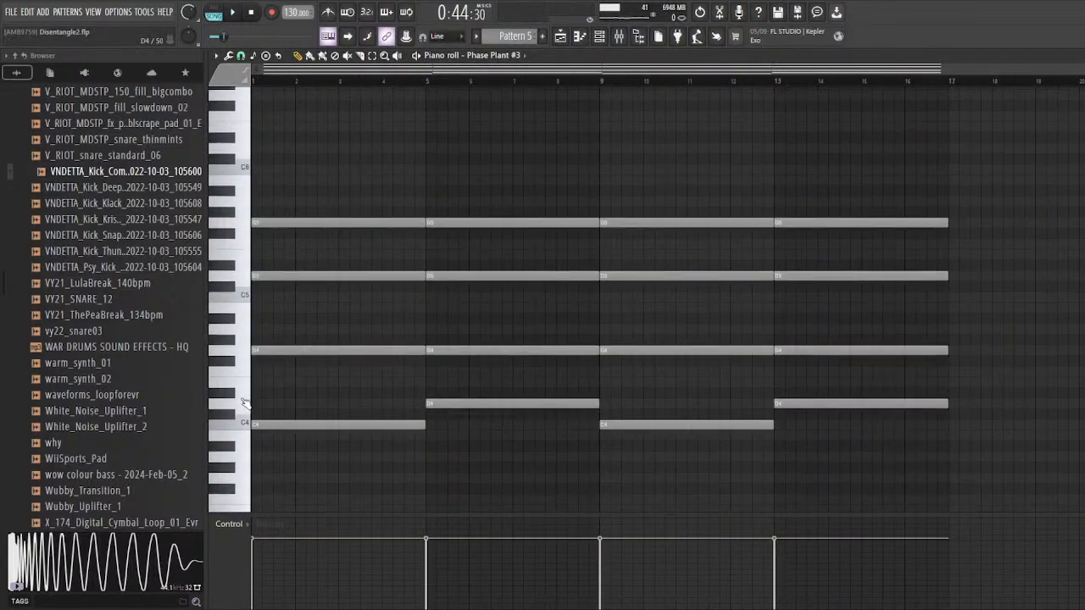
left_click(600, 39)
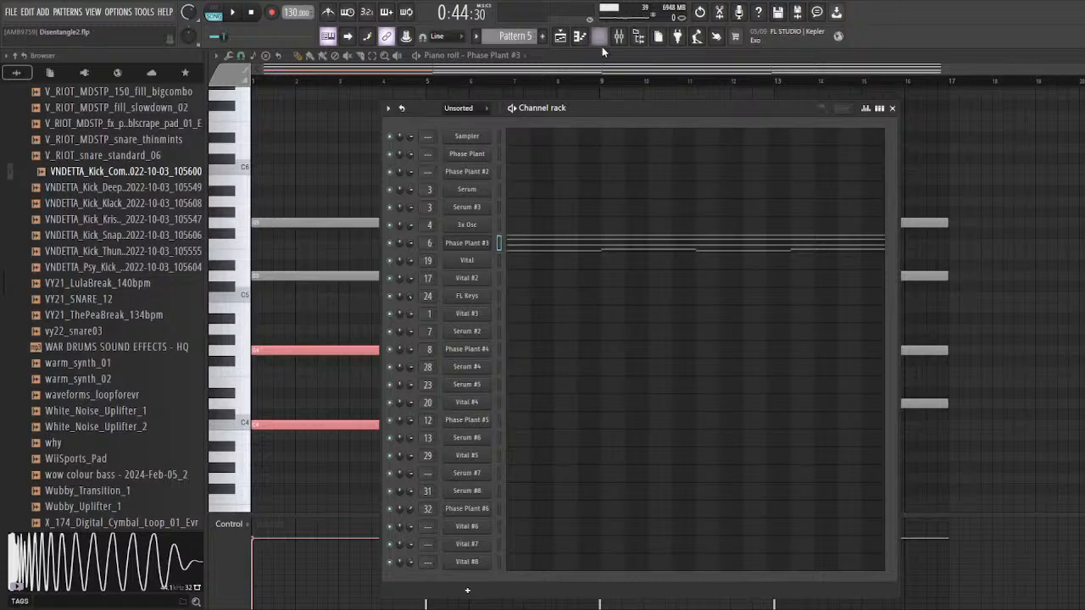
left_click(480, 249)
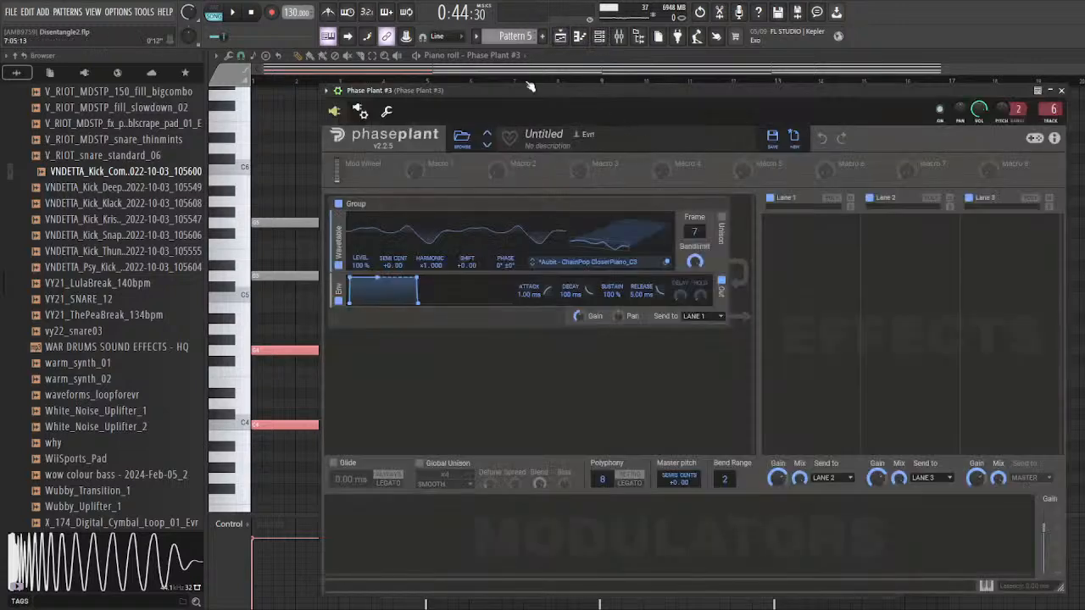
left_click_drag(528, 87, 539, 82)
key("space")
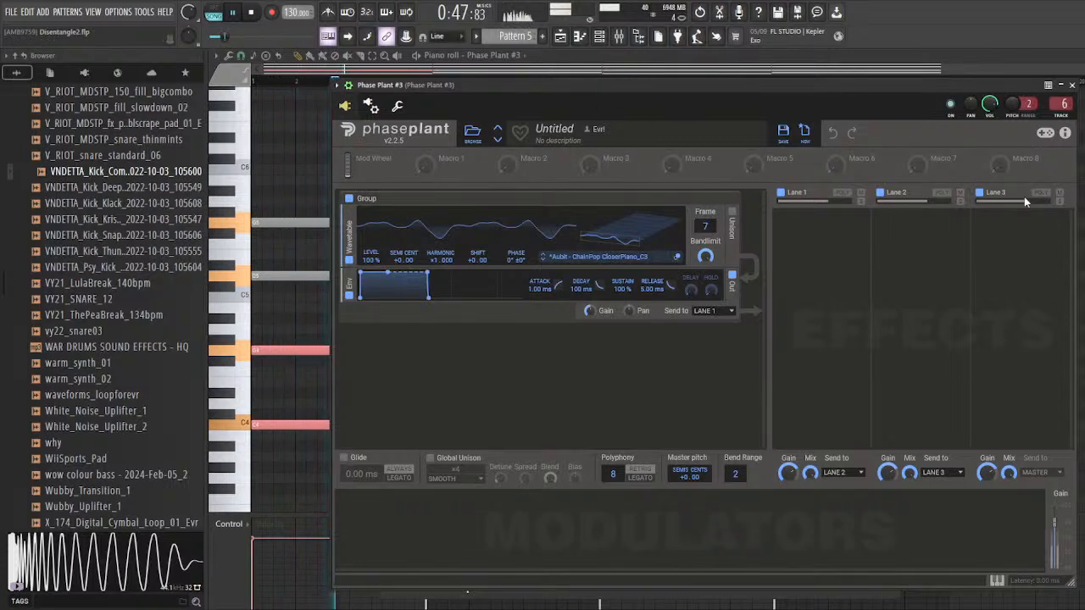
key("space")
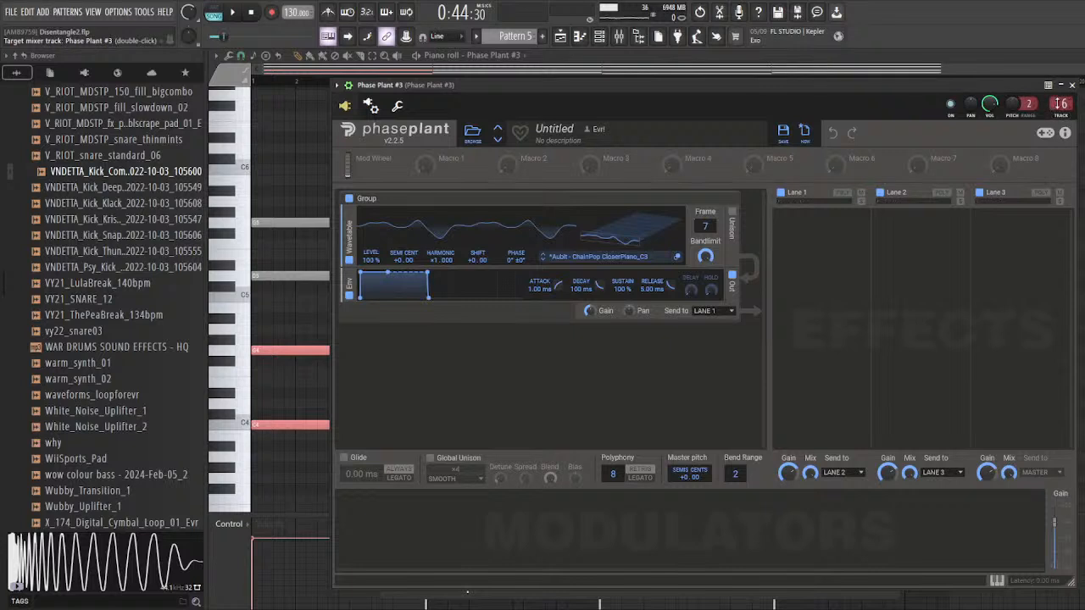
Step: Replay the chords with Phase Plant #3 in view and show the effects chain on its mixer track
left_click_drag(650, 78, 640, 95)
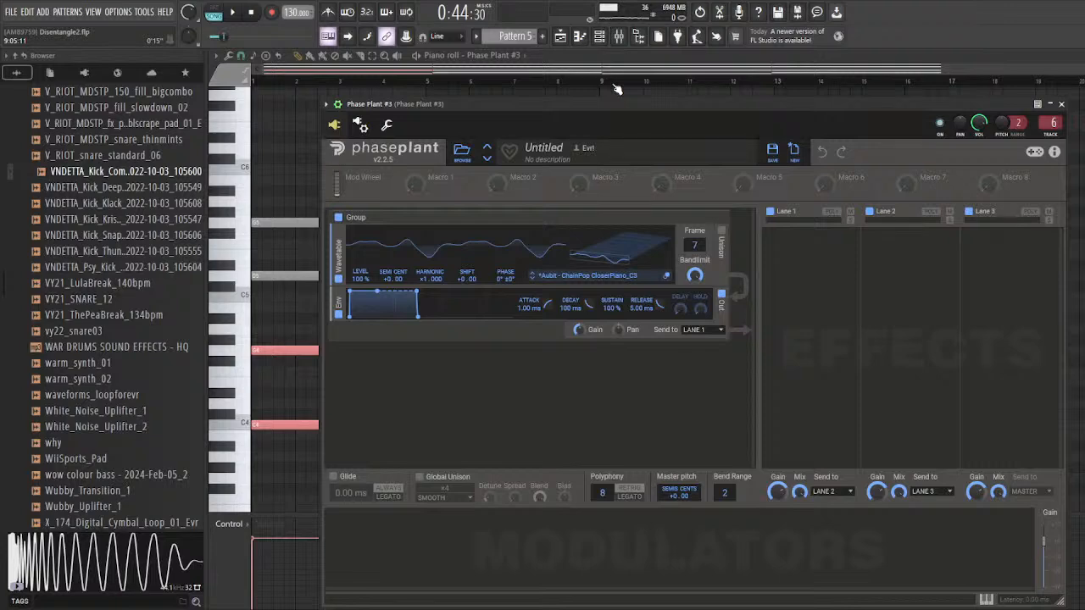
left_click_drag(903, 118, 889, 116)
key("space")
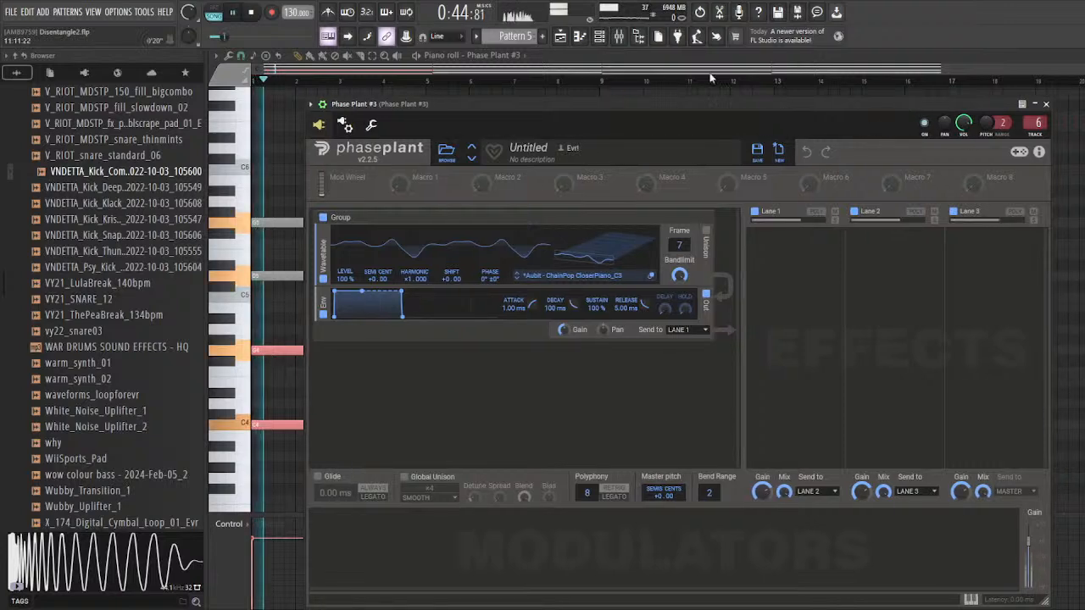
double_click(1035, 122)
key("space")
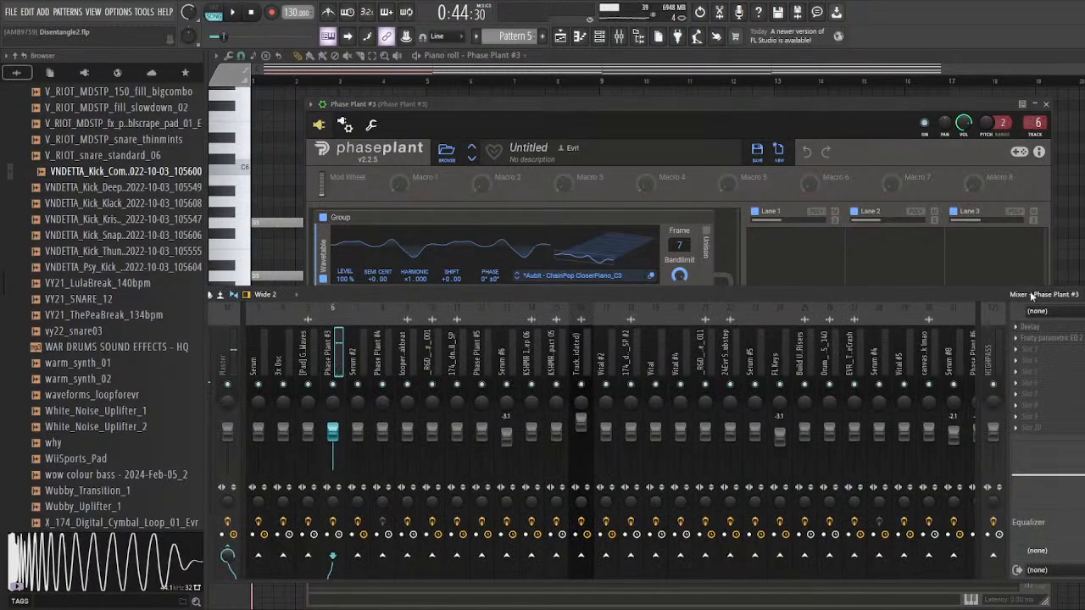
Step: Open the Deelay effect on the Phase Plant #3 mixer track and play the chords to examine its settings
left_click(1057, 328)
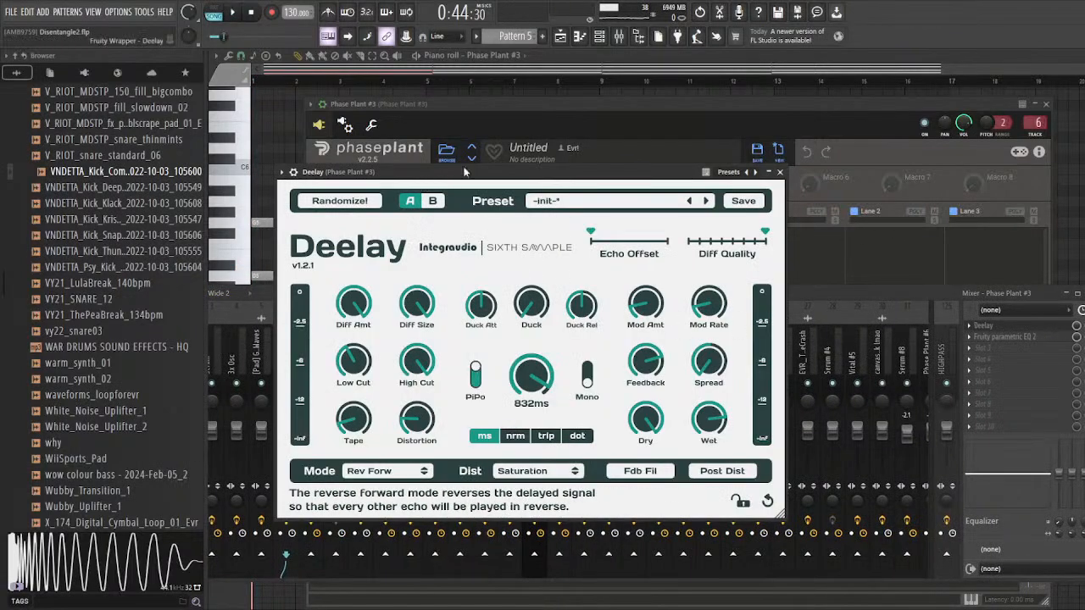
left_click_drag(464, 172, 516, 158)
key("space")
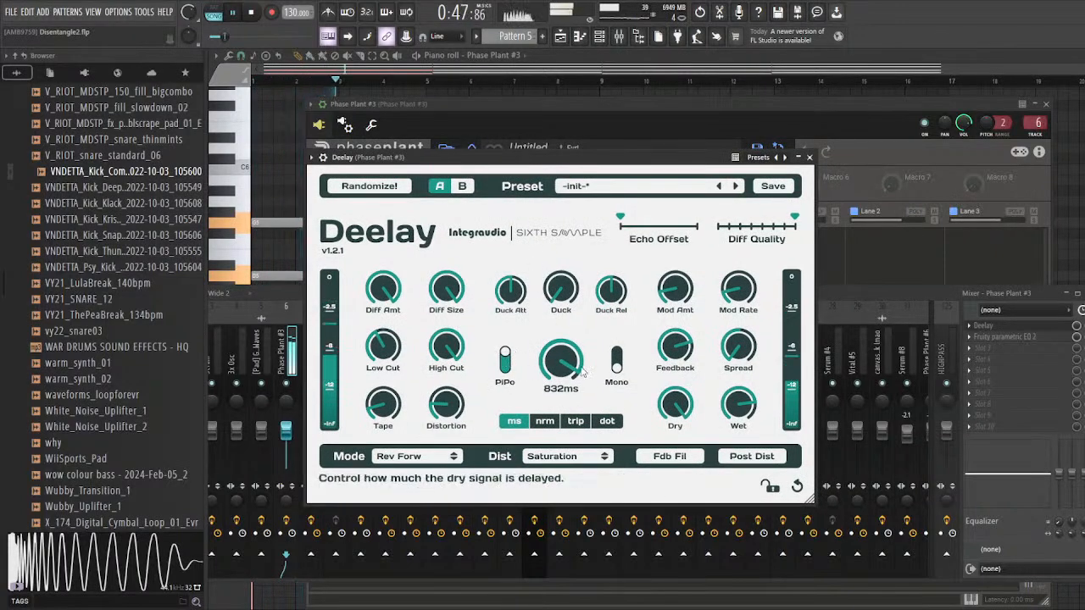
Step: Open Fruity parametric EQ 2 on the Phase Plant #3 mixer track and play the chords against its EQ curve
left_click(901, 309)
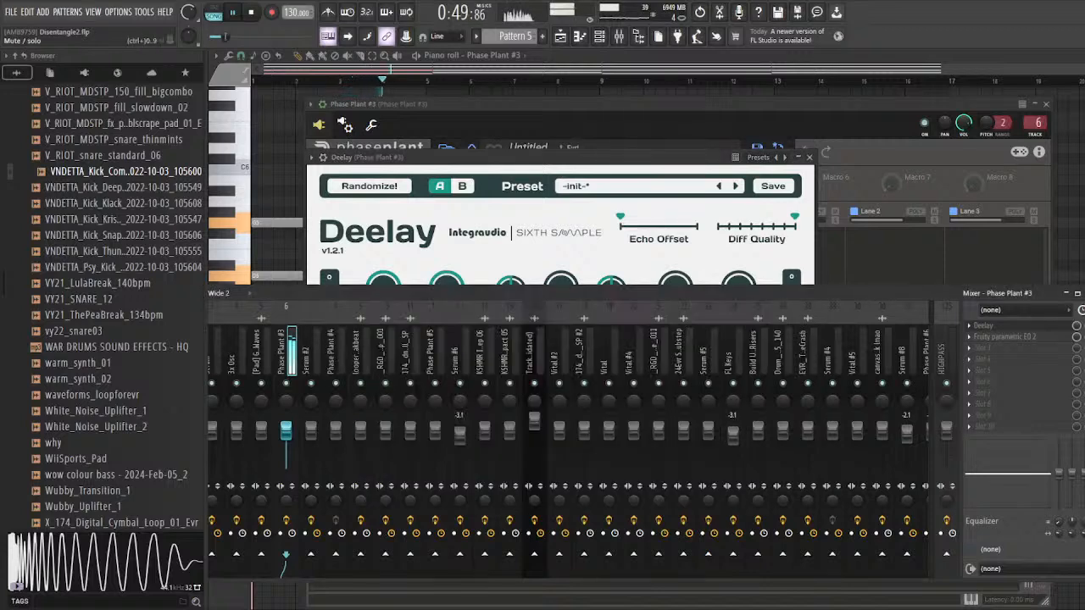
left_click(1005, 336)
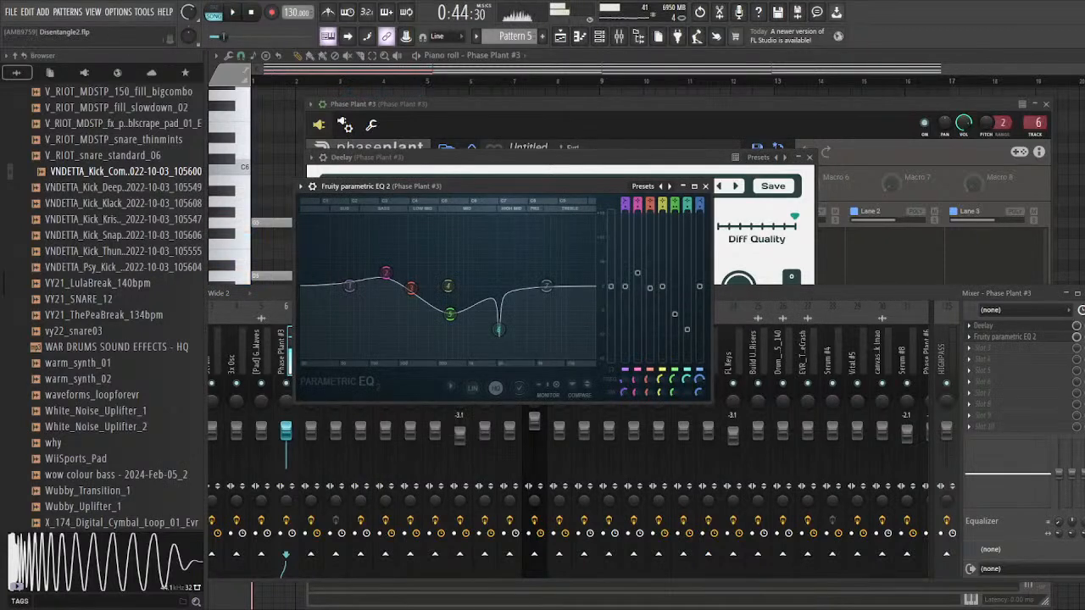
key("space")
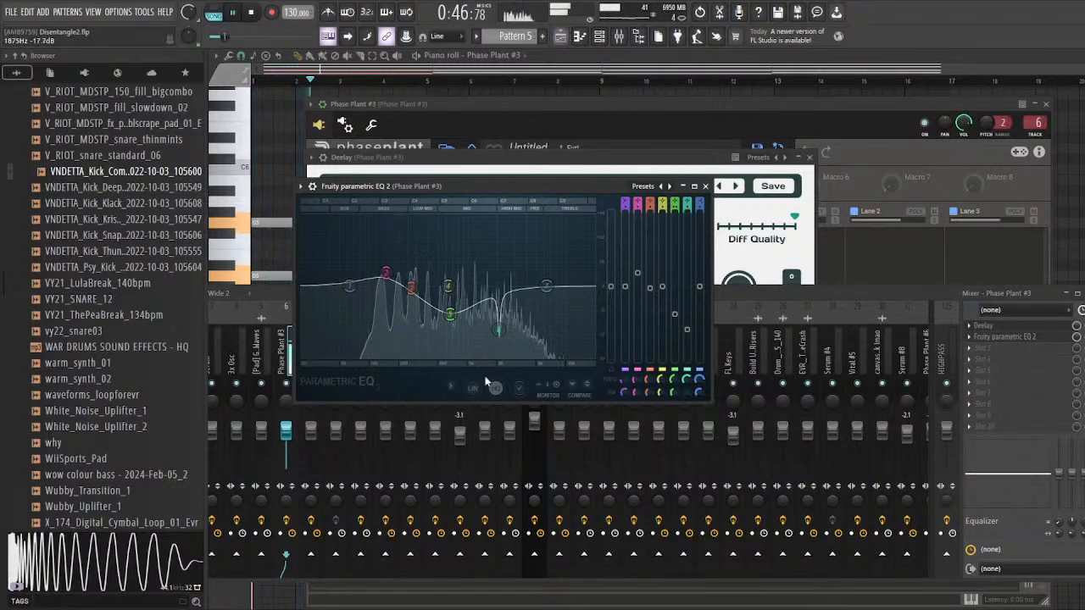
key("space")
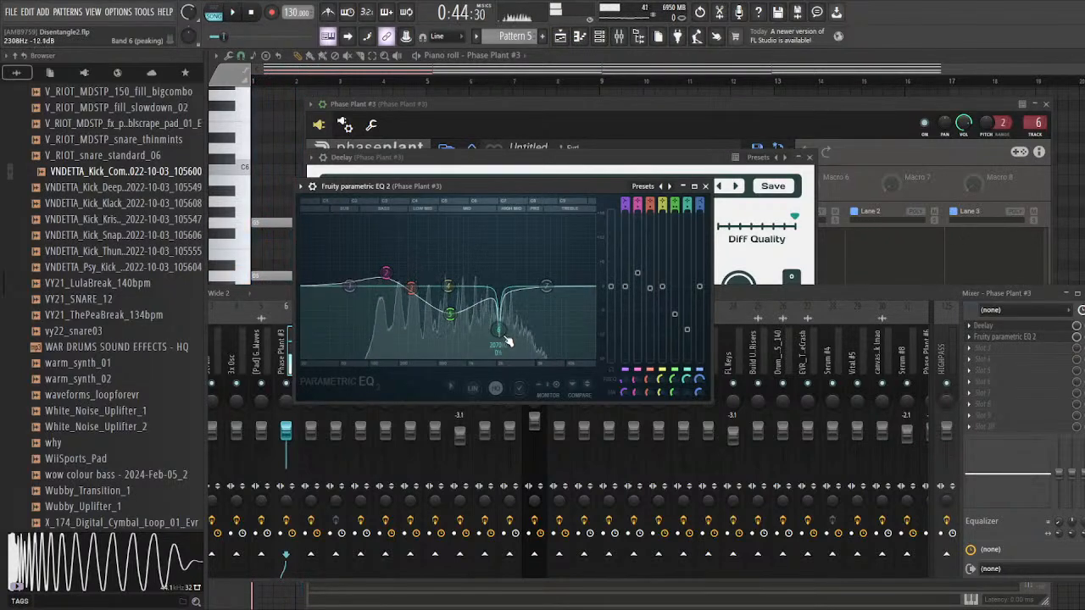
Step: Return to the playlist and solo Track 32, which holds the short clip at bar 33
left_click(559, 38)
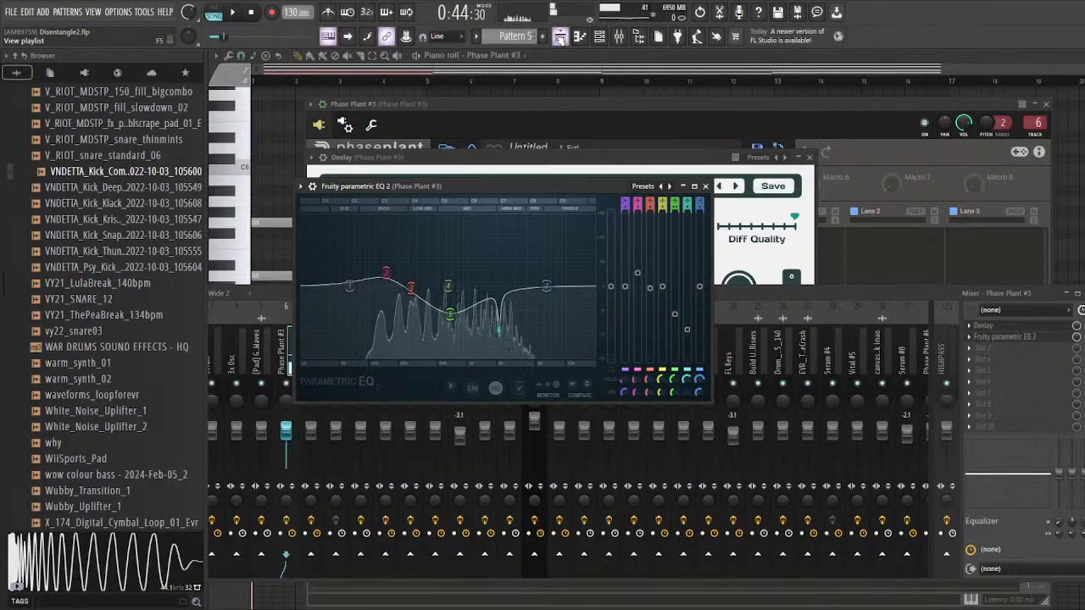
key("F5")
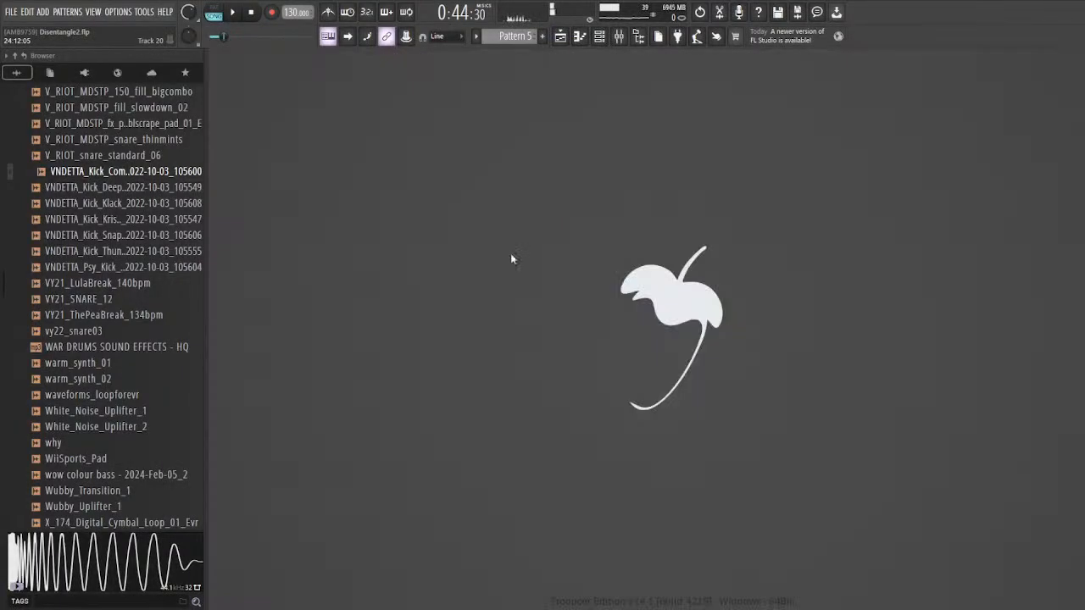
left_click(559, 37)
scroll(552, 298, "down", 4)
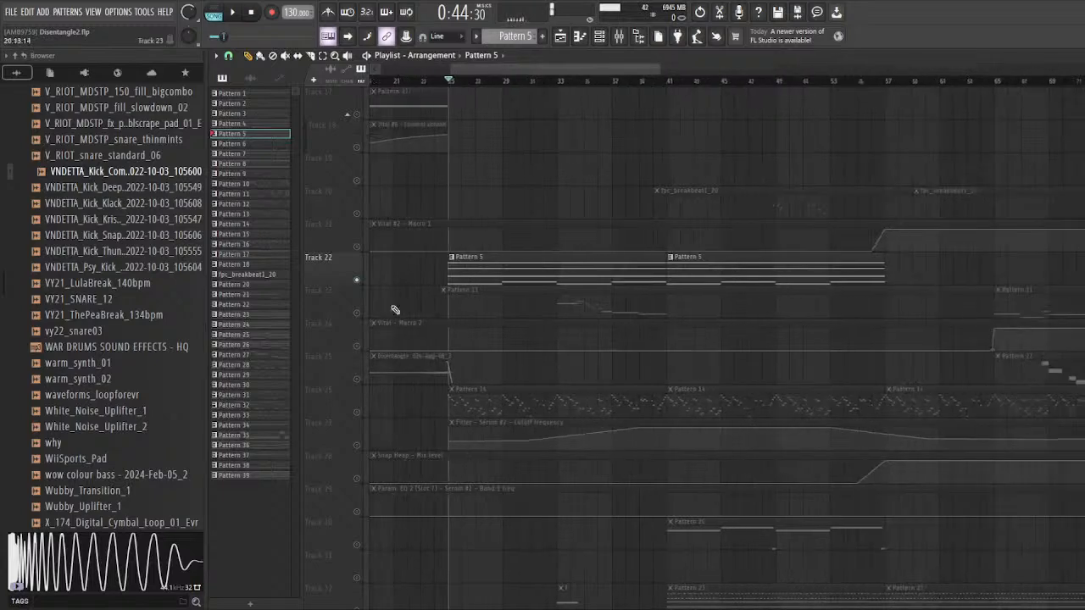
scroll(518, 322, "up", 6)
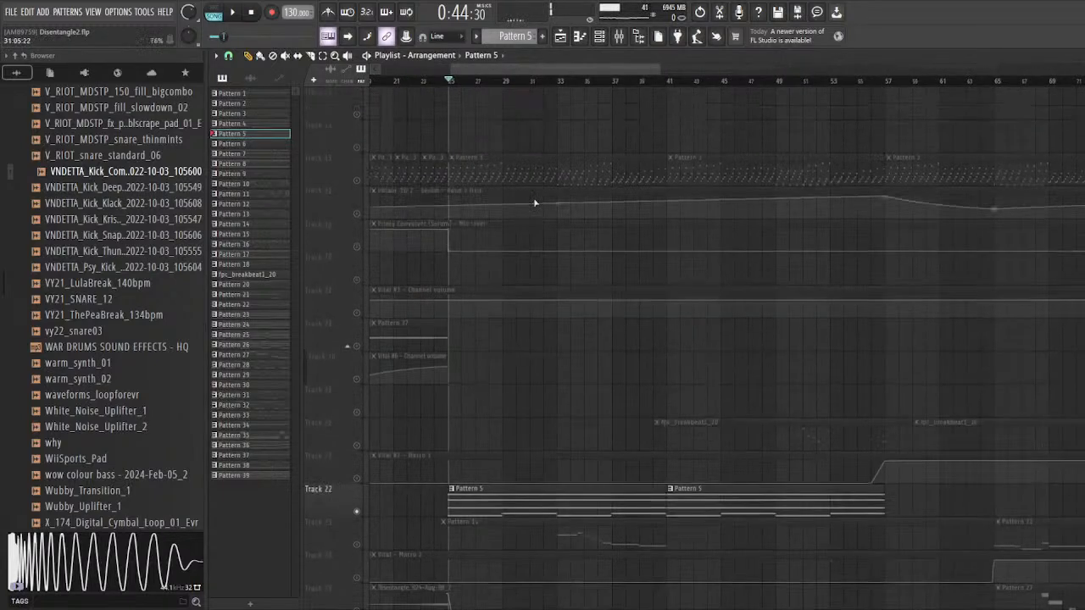
scroll(507, 394, "down", 9)
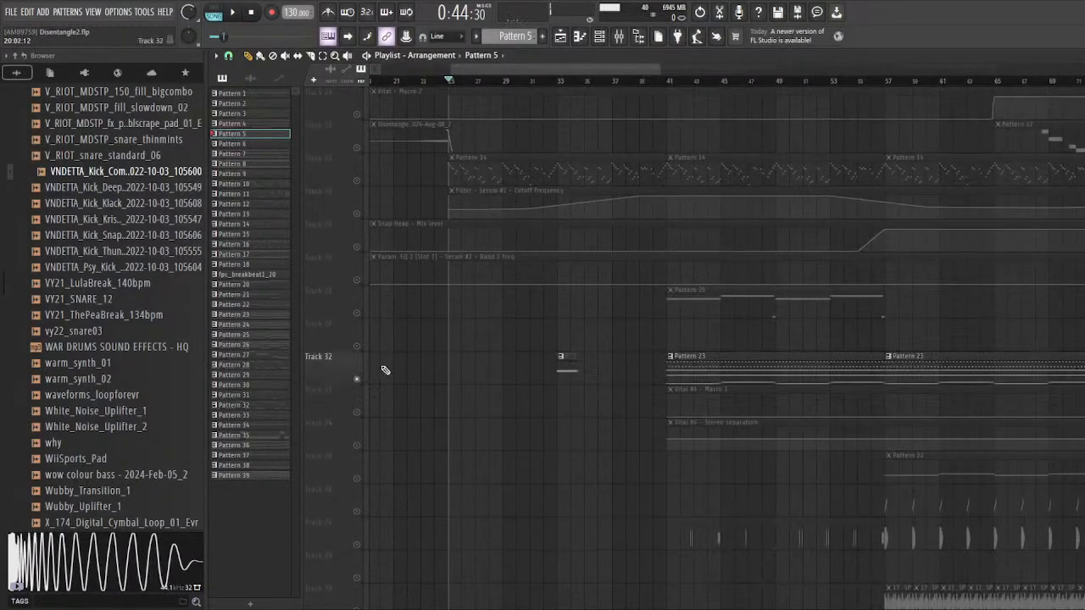
scroll(473, 223, "up", 5)
scroll(505, 398, "down", 12)
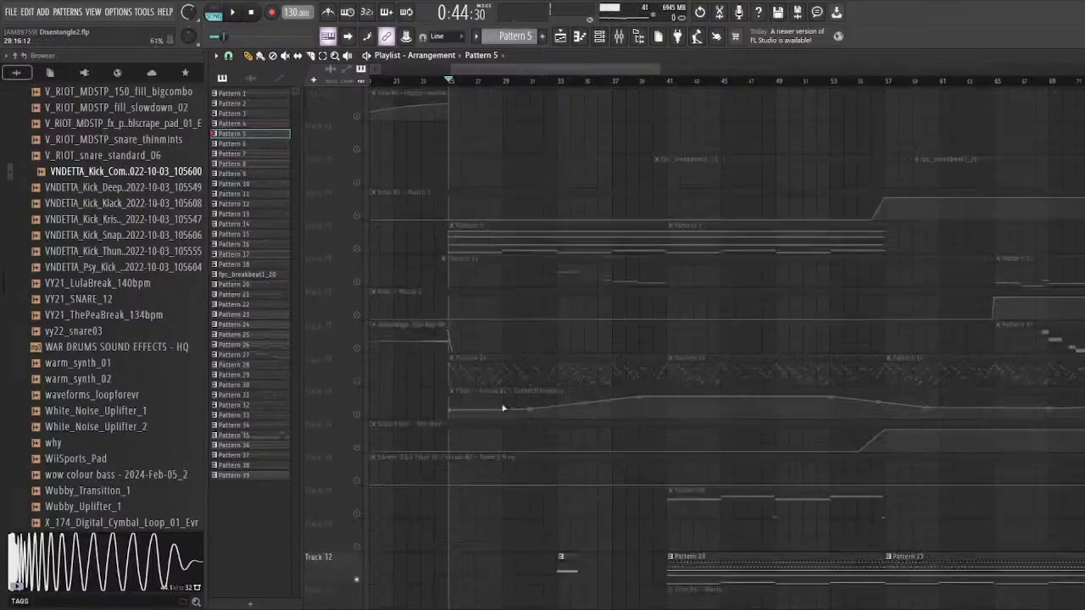
scroll(557, 311, "up", 7)
Step: Set the playhead to bar 33, inspect Pattern 1's notes and its Phase Plant #2 instrument, and return to the playlist
left_click(599, 81)
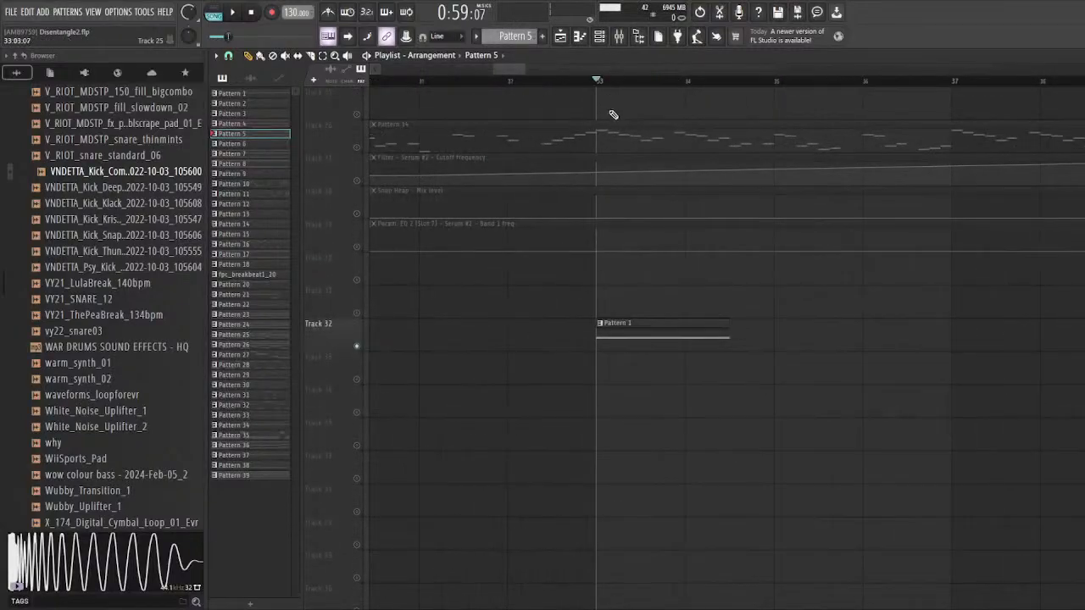
double_click(625, 325)
left_click(599, 37)
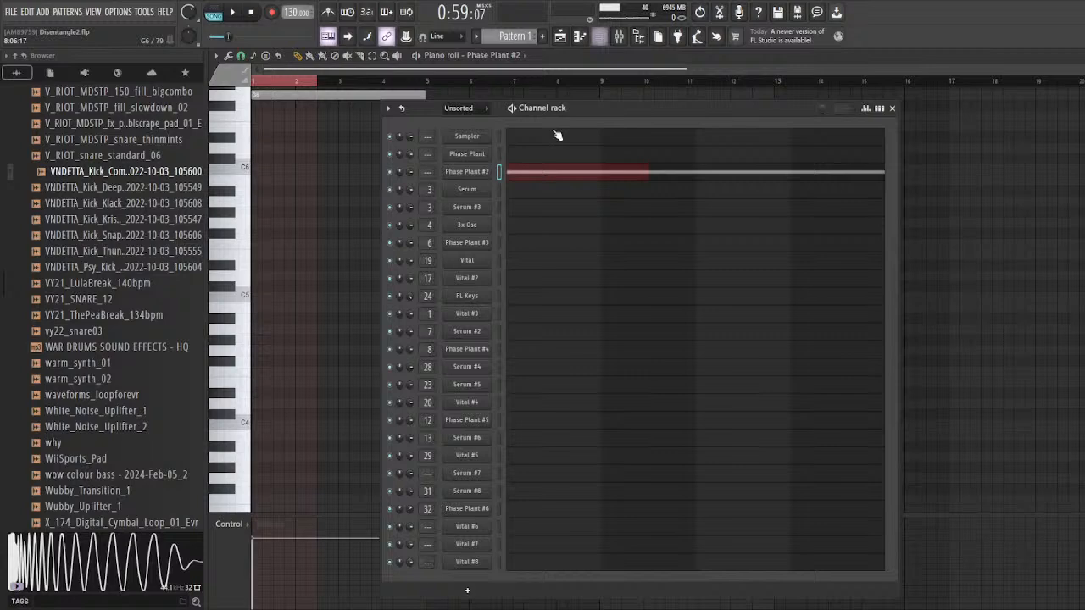
left_click(474, 176)
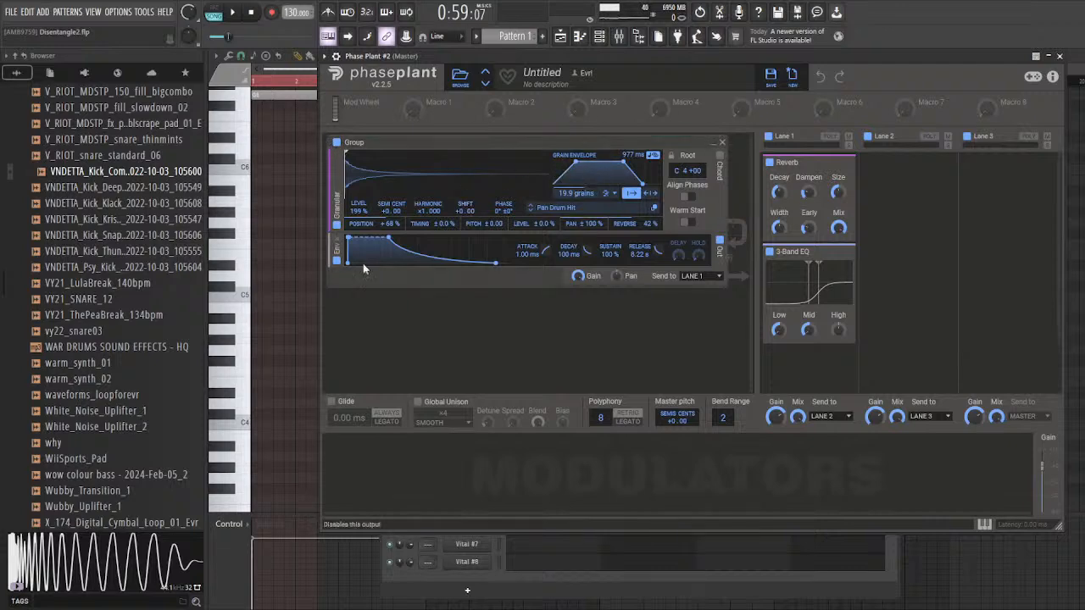
left_click(559, 41)
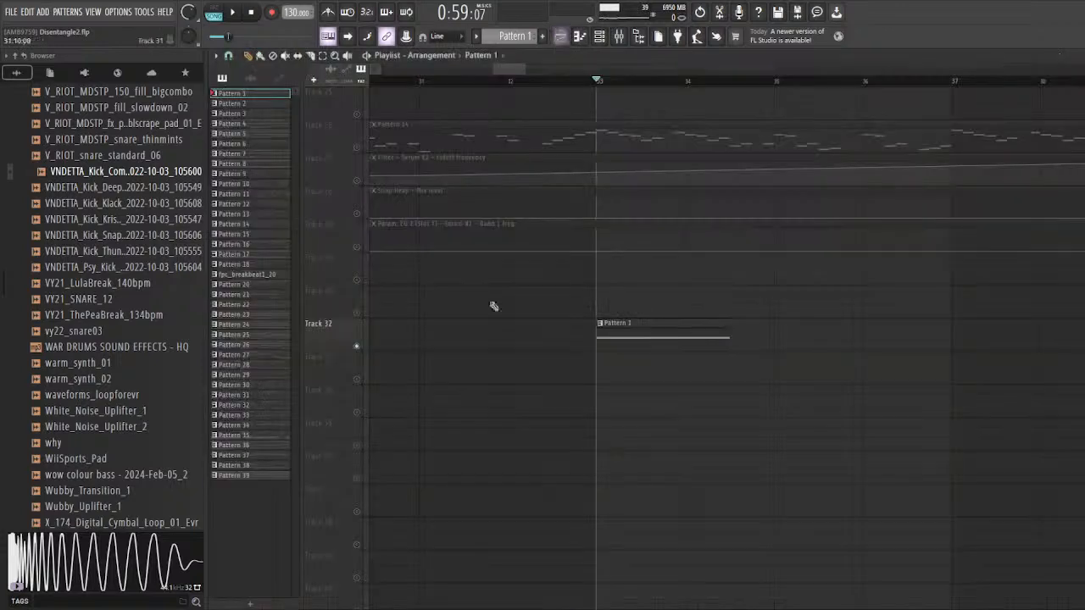
Step: Play Track 32's Pattern 1 with its Phase Plant #2 instrument open to examine the patch, and return to the playlist
key("space")
left_click(600, 39)
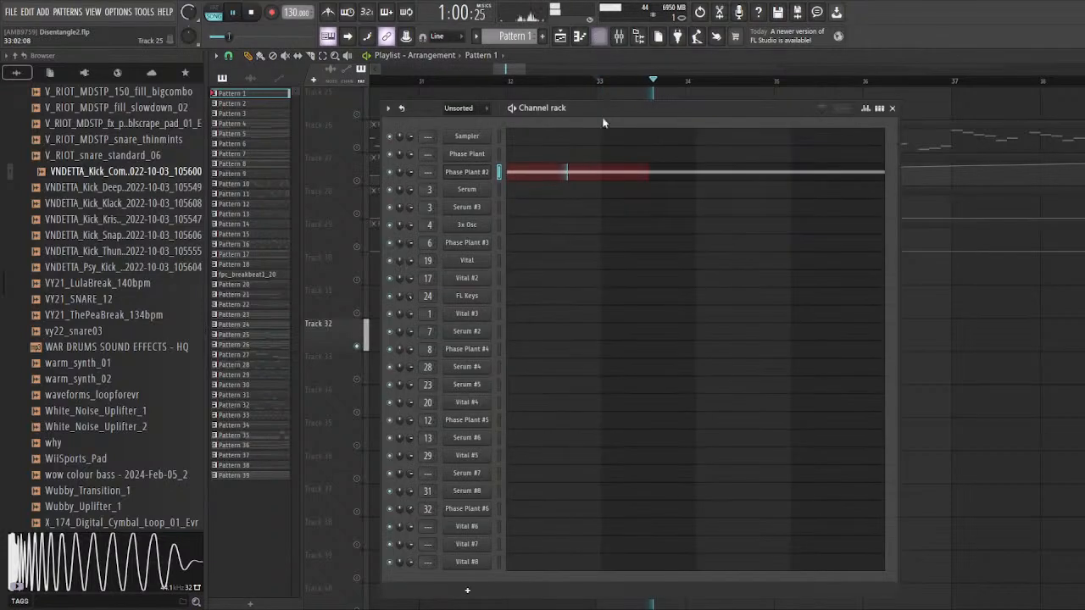
left_click(467, 172)
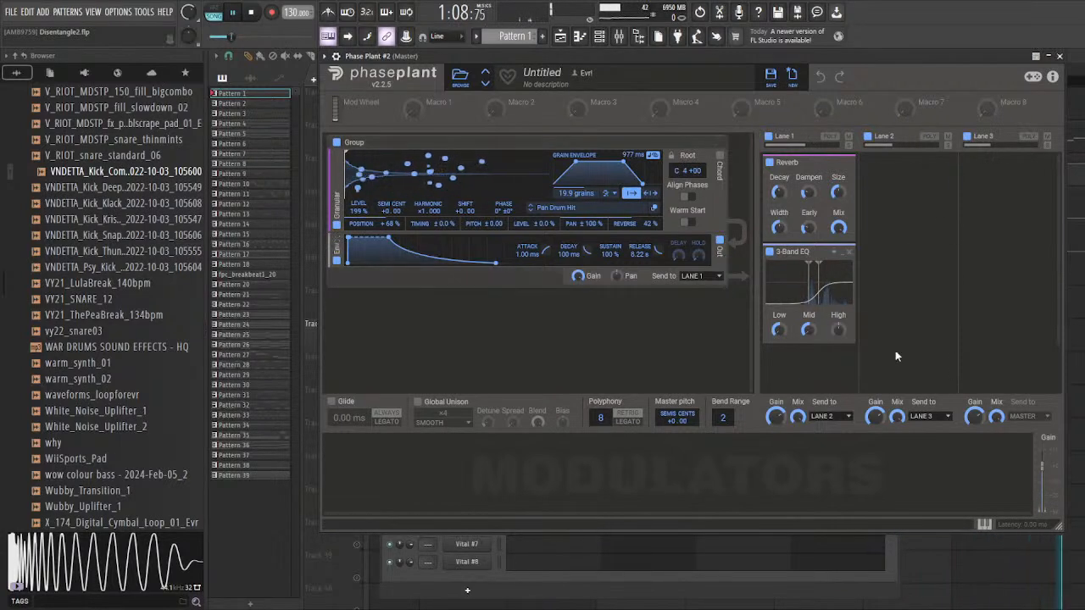
left_click(1082, 311)
key("space")
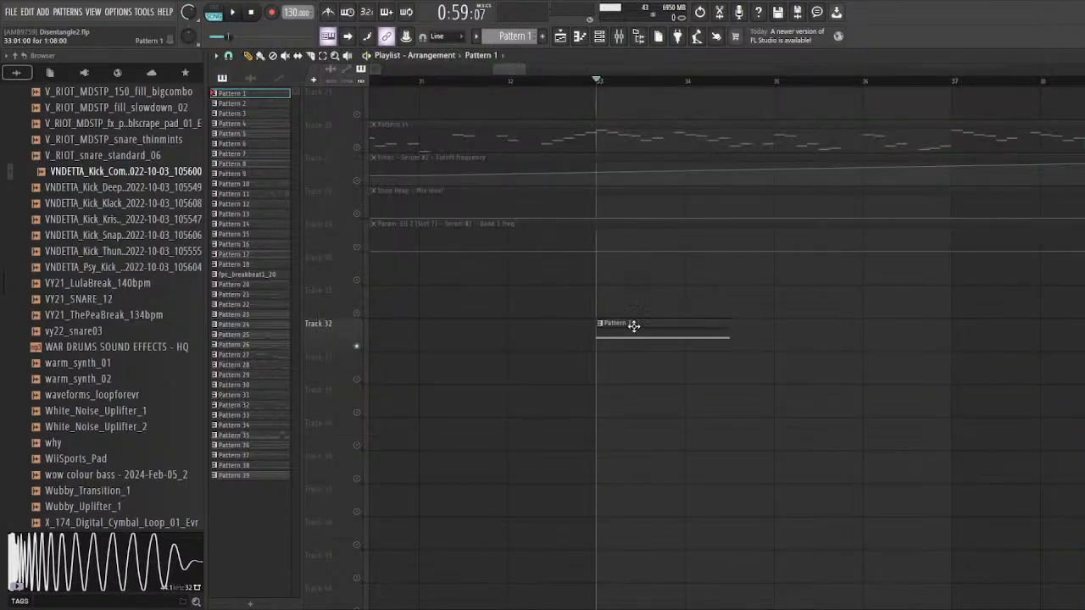
Step: Solo Track 7 with the STATICDREAM_EVR audio clips and play it from bar 33
scroll(717, 348, "down", 3)
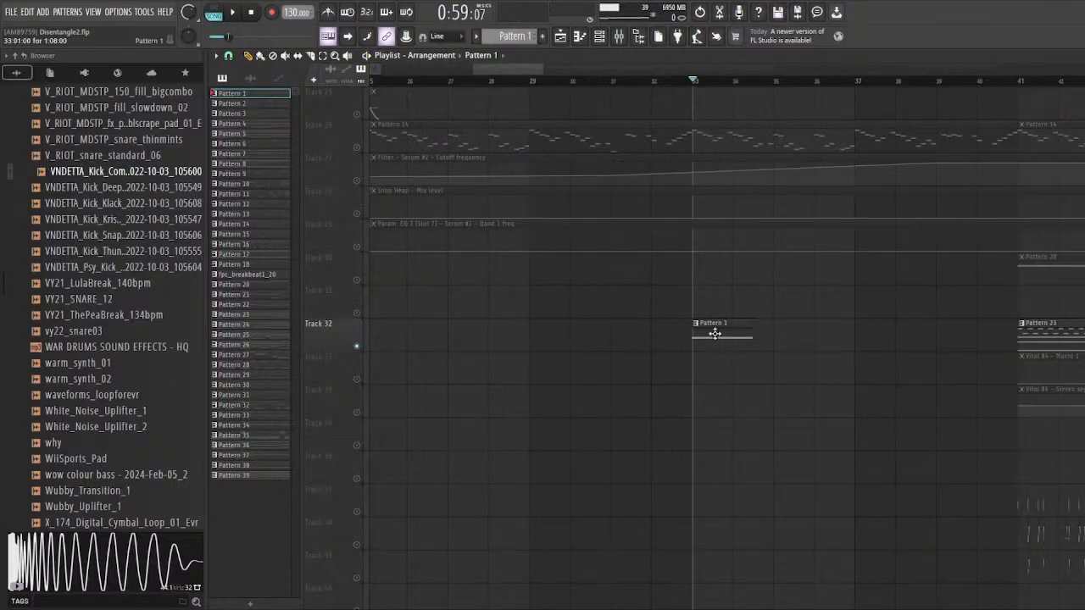
scroll(720, 306, "down", 3)
scroll(707, 355, "up", 3)
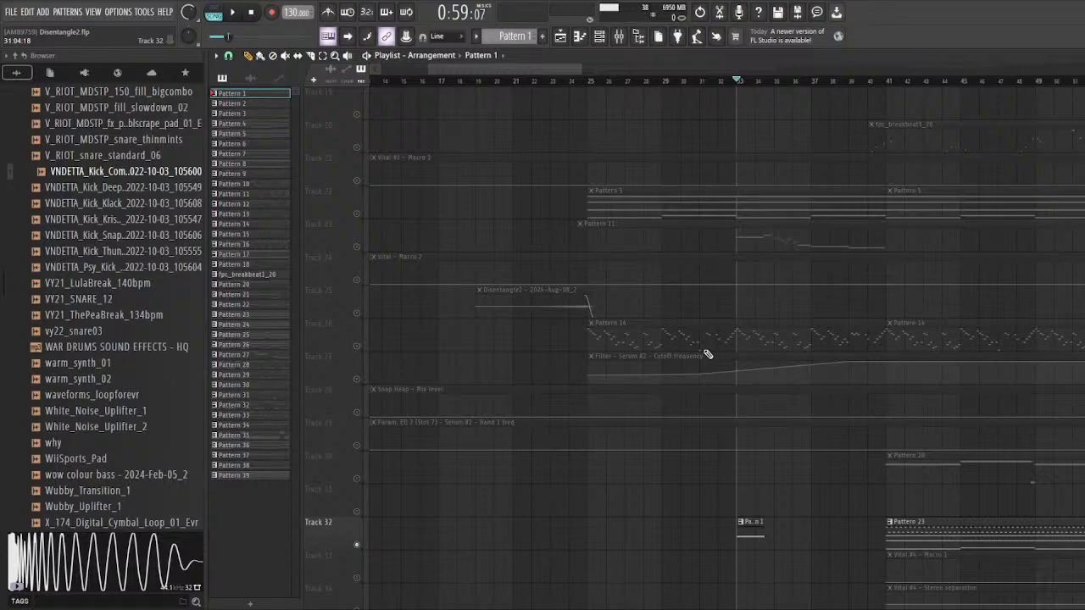
scroll(720, 347, "up", 3)
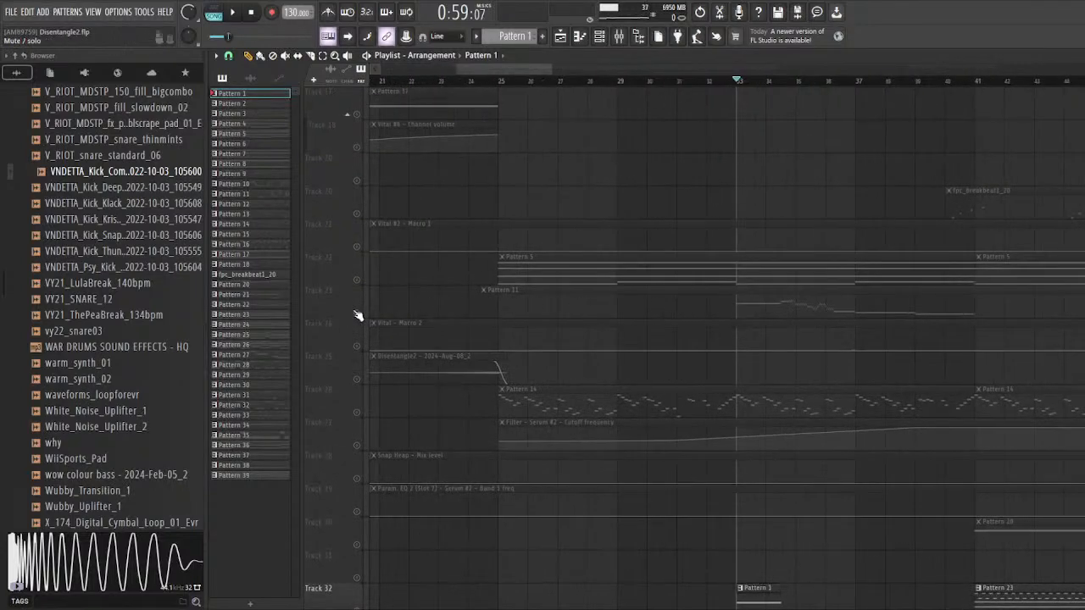
scroll(363, 316, "up", 8)
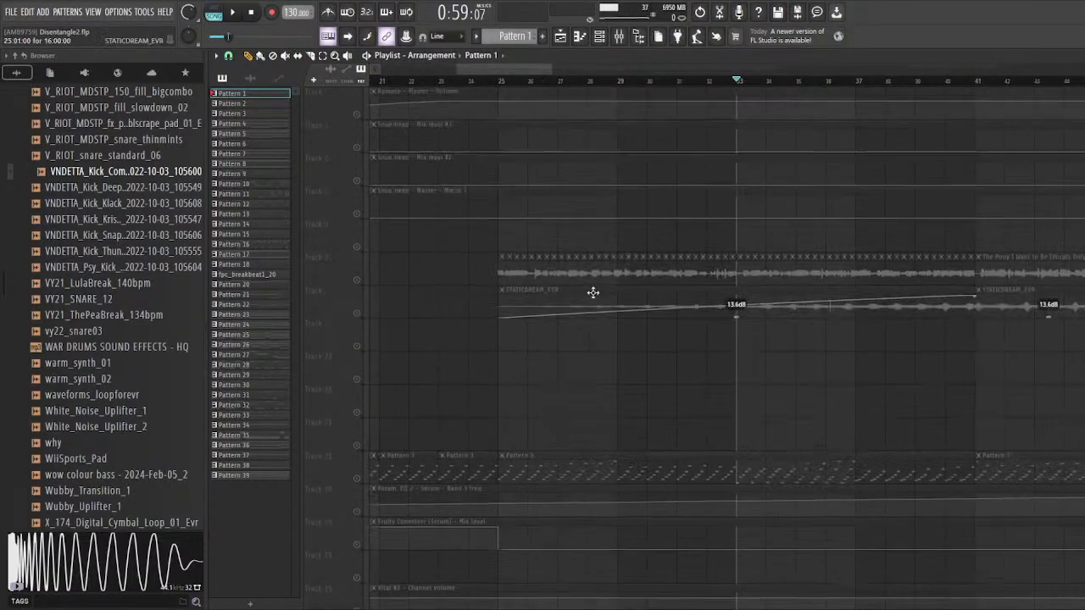
scroll(372, 317, "down", 3)
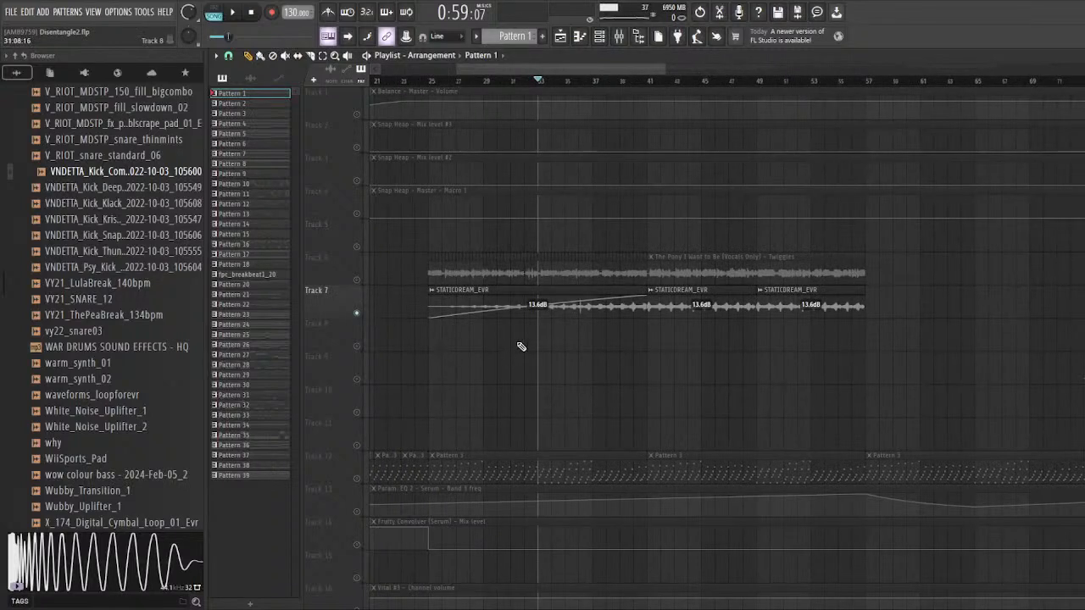
left_click_drag(550, 82, 536, 114)
scroll(523, 237, "up", 3)
key("space")
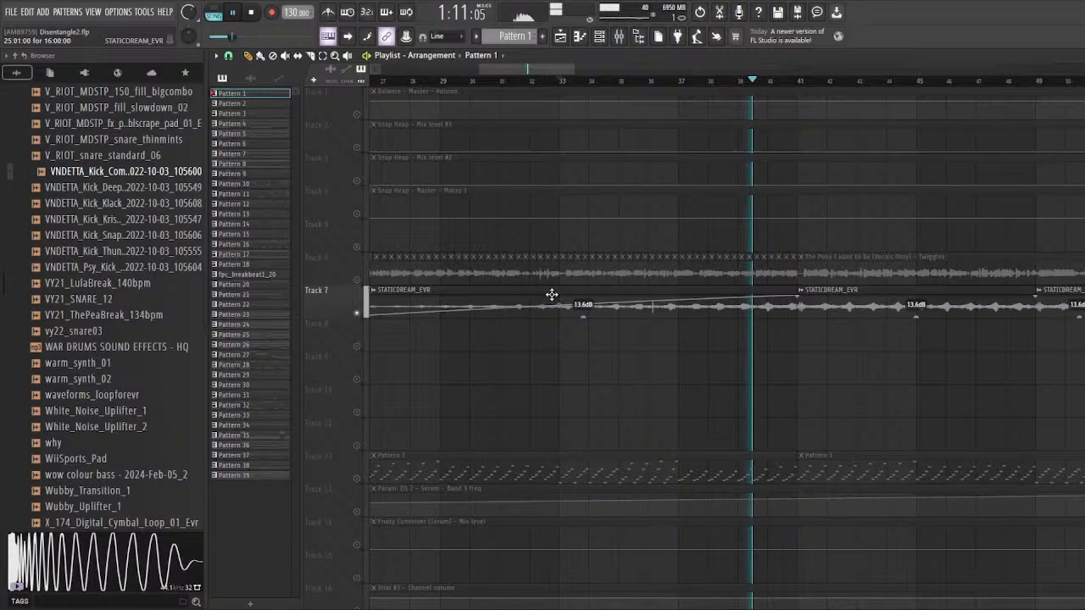
key("space")
Step: Open the STATICDREAM_EVR clip's settings and its linked mixer track to inspect the effects, and return to the playlist
double_click(552, 294)
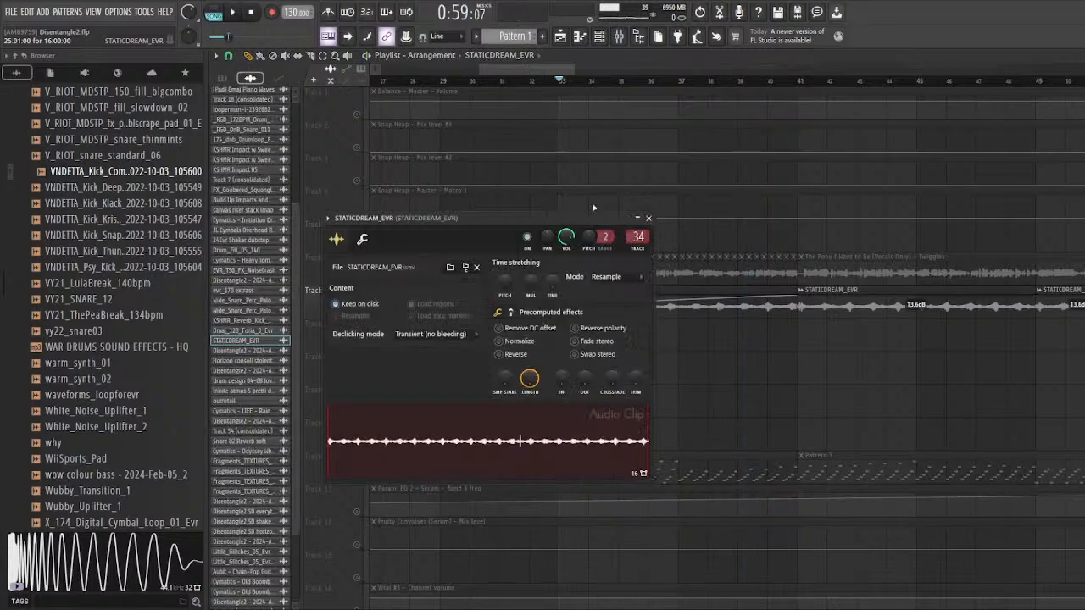
double_click(635, 237)
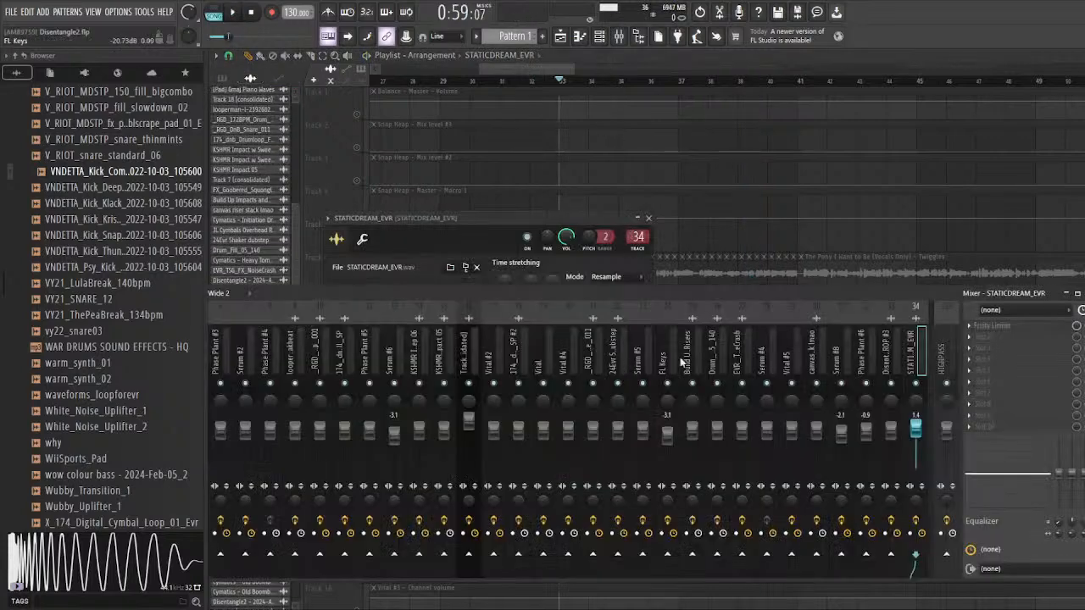
right_click(810, 241)
Step: Play Track 7 briefly and look over the other STATICDREAM_EVR clips placed along the arrangement
scroll(541, 294, "down", 3)
key("space")
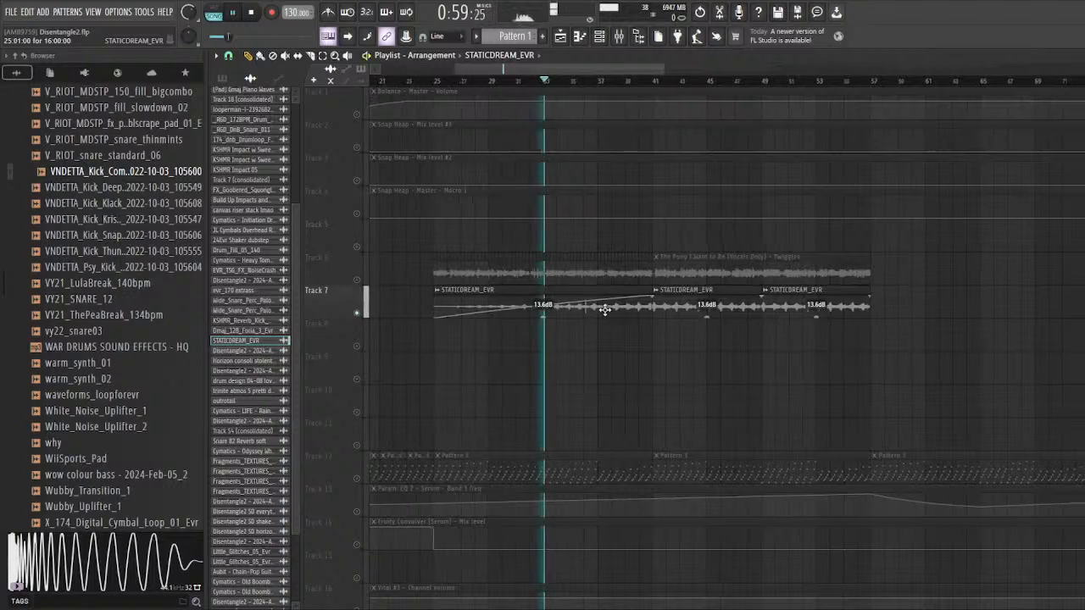
scroll(538, 307, "down", 4)
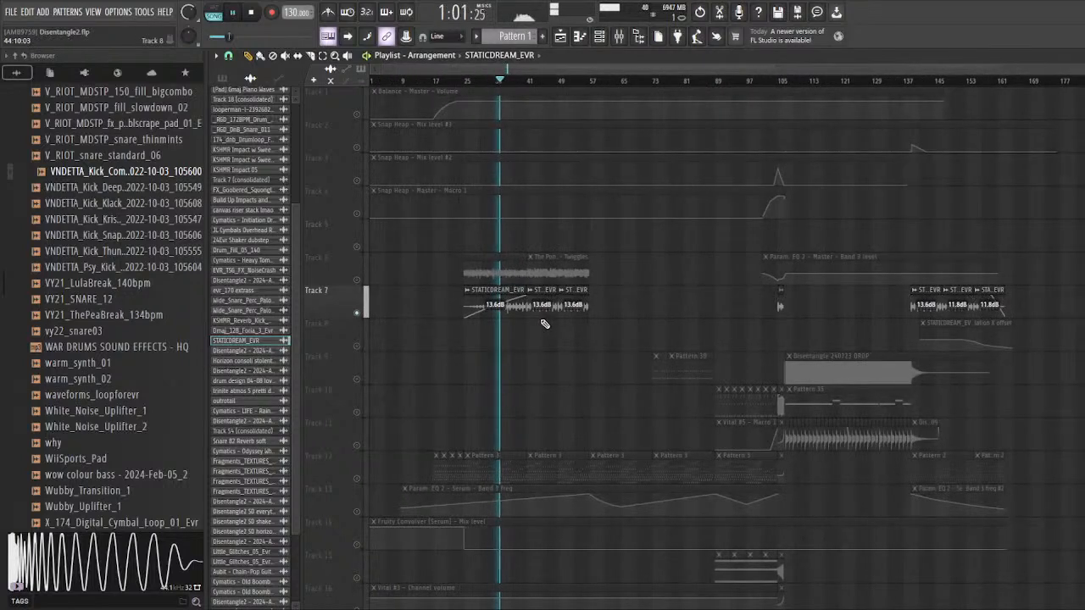
key("space")
scroll(463, 320, "up", 3)
scroll(678, 317, "down", 3)
left_click_drag(426, 319, 470, 305)
left_click_drag(1051, 312, 875, 305)
scroll(503, 356, "up", 3)
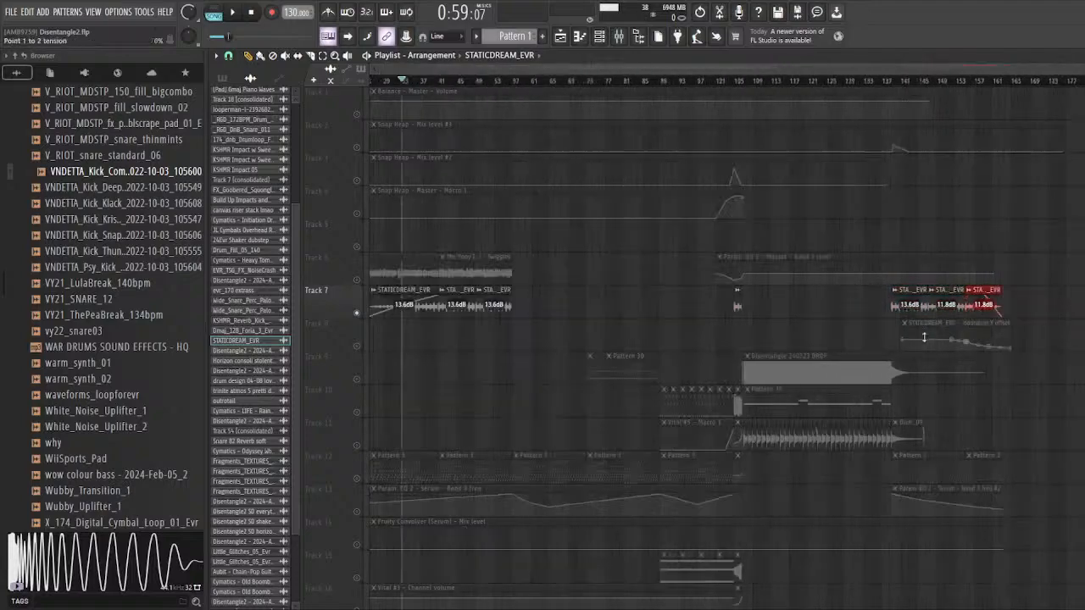
Step: Solo Track 23 with Pattern 11 and also enable Track 24 with the Vital Macro 2 automation
scroll(468, 355, "down", 4)
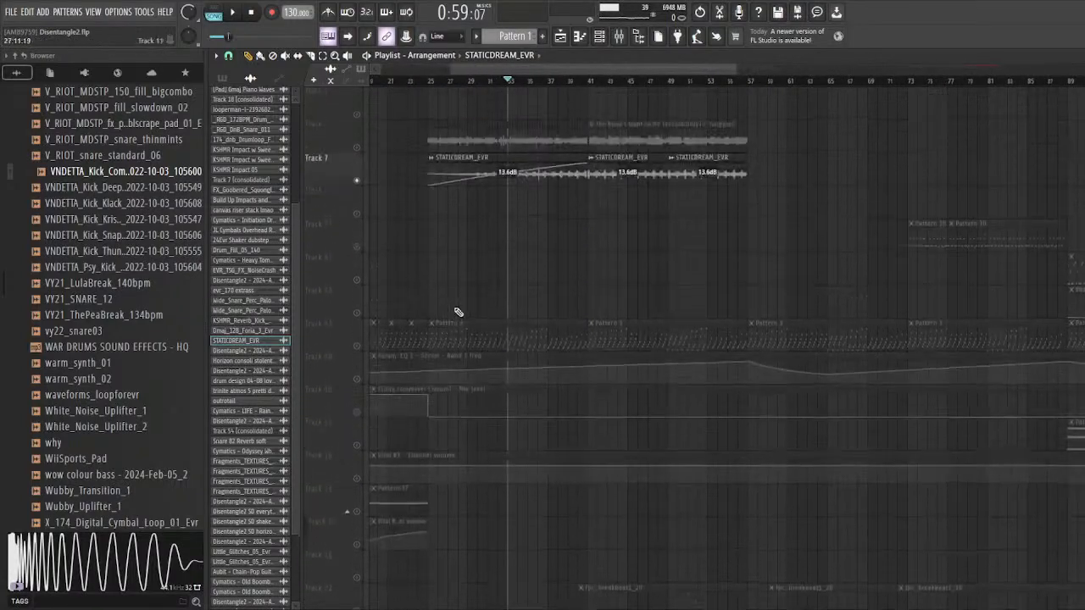
scroll(494, 306, "down", 5)
scroll(486, 280, "up", 2)
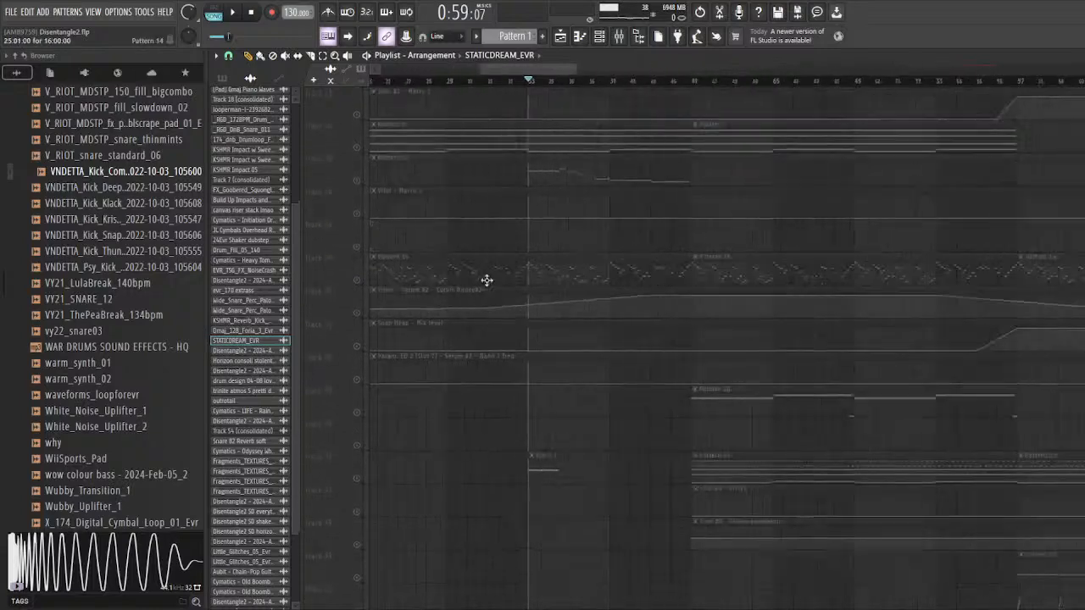
scroll(688, 339, "up", 4)
scroll(688, 339, "down", 5)
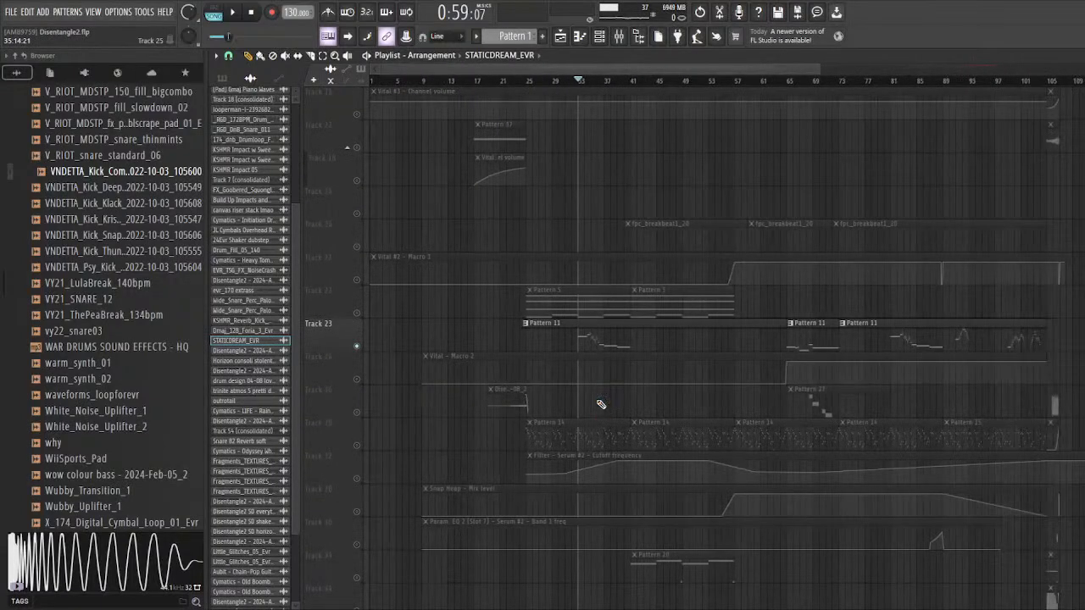
left_click(357, 379)
scroll(642, 351, "up", 4)
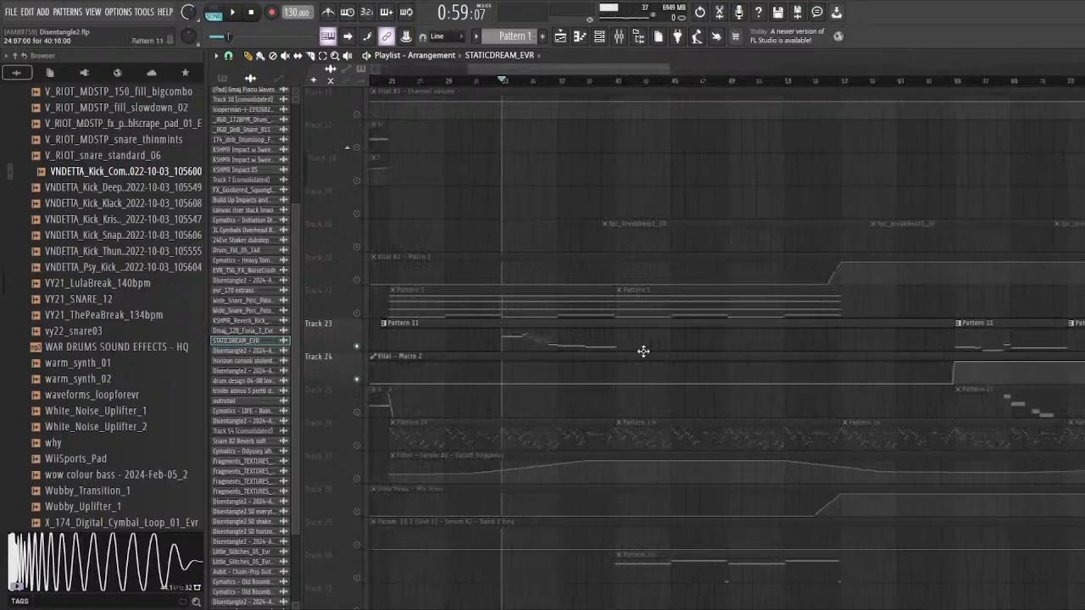
Step: Play the Pattern 11 melody on Track 23 from bar 33 to hear it on its own
key("space")
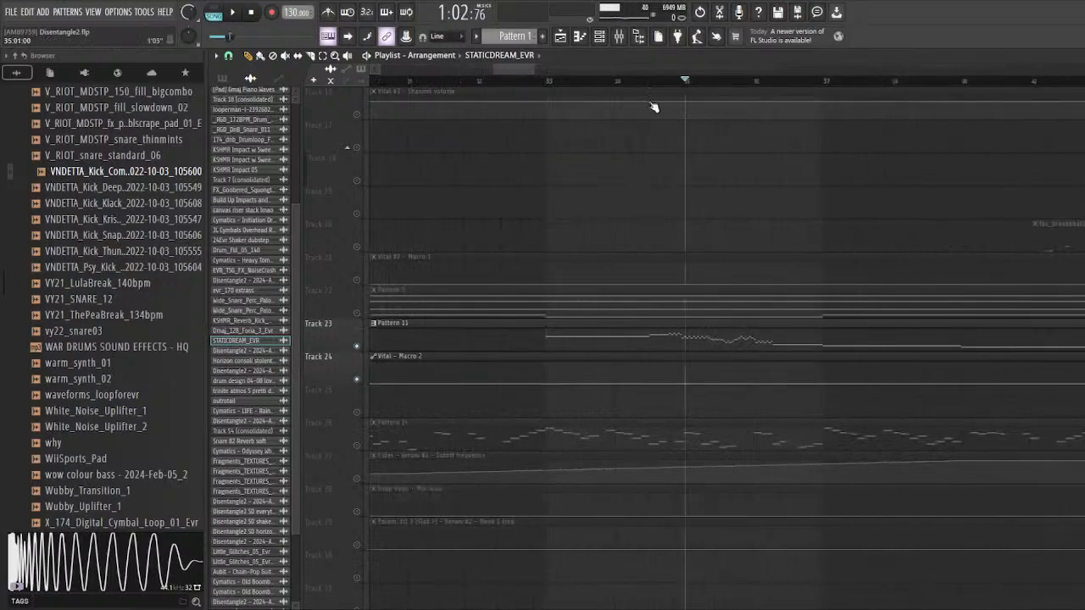
key("space")
scroll(511, 358, "down", 2)
scroll(511, 358, "up", 3)
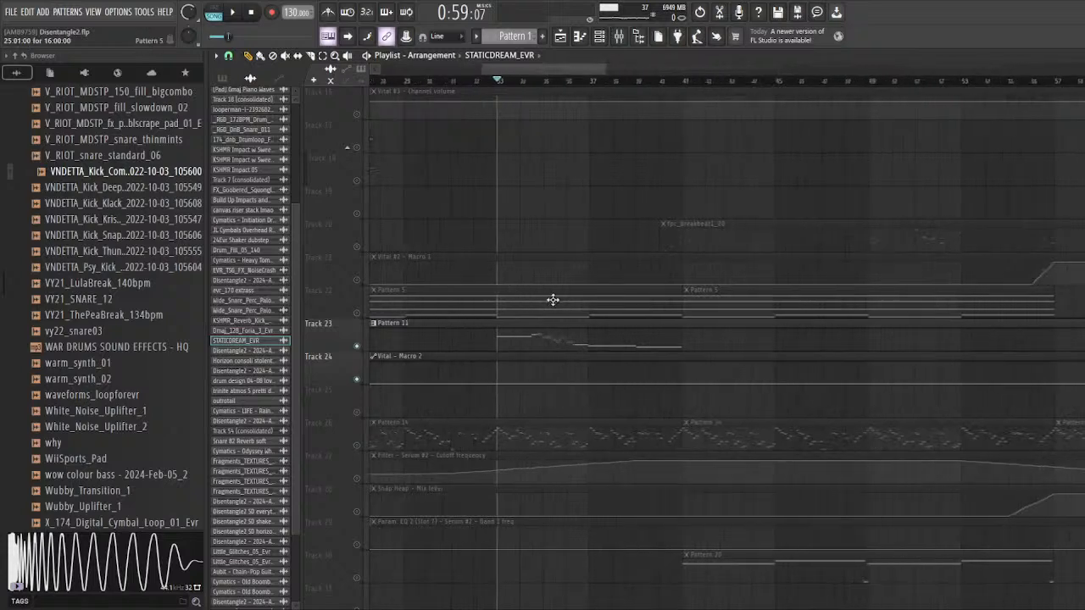
key("space")
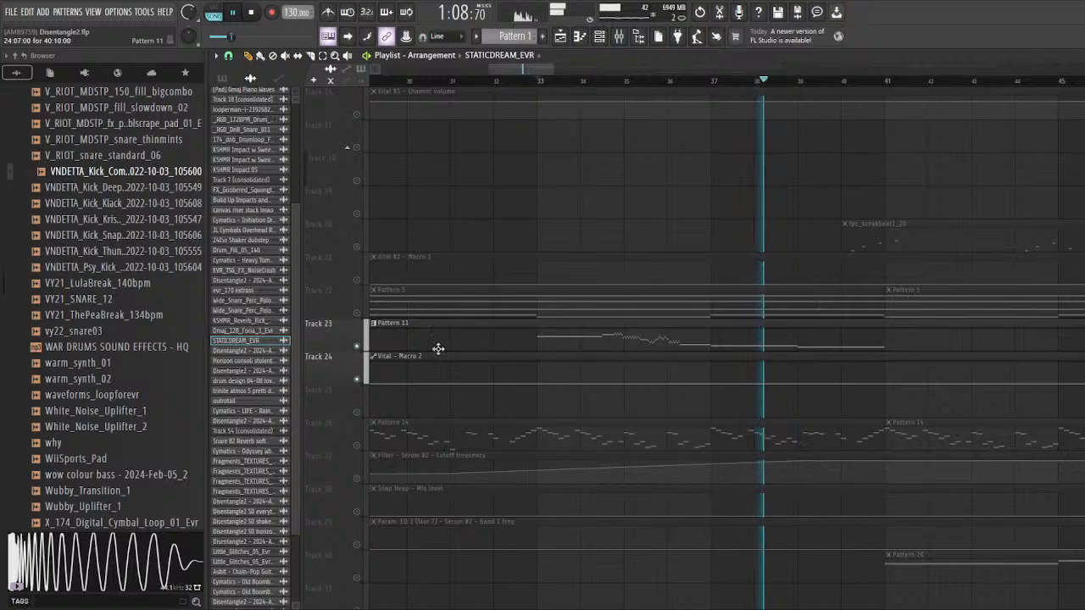
key("space")
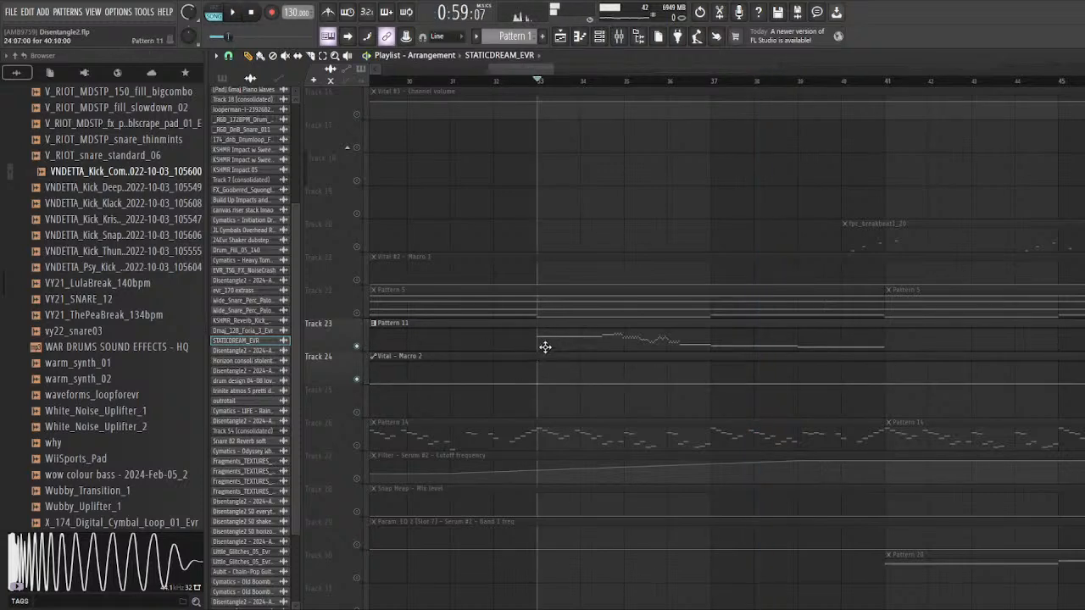
Step: Open Pattern 11's notes and its Vital instrument, and position the plugin window for viewing
double_click(545, 347)
key("F6")
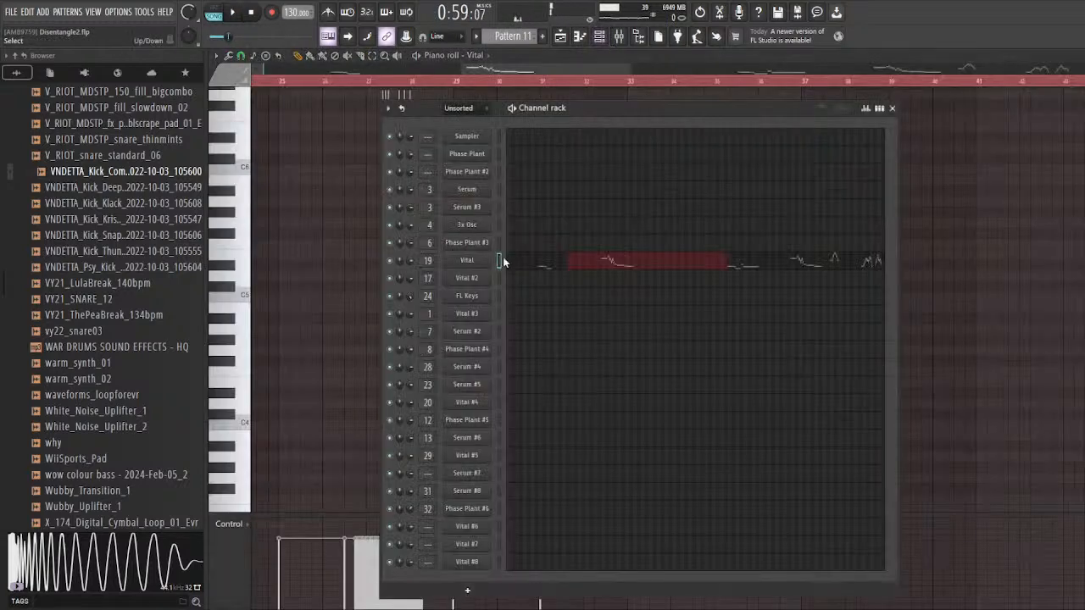
left_click(476, 262)
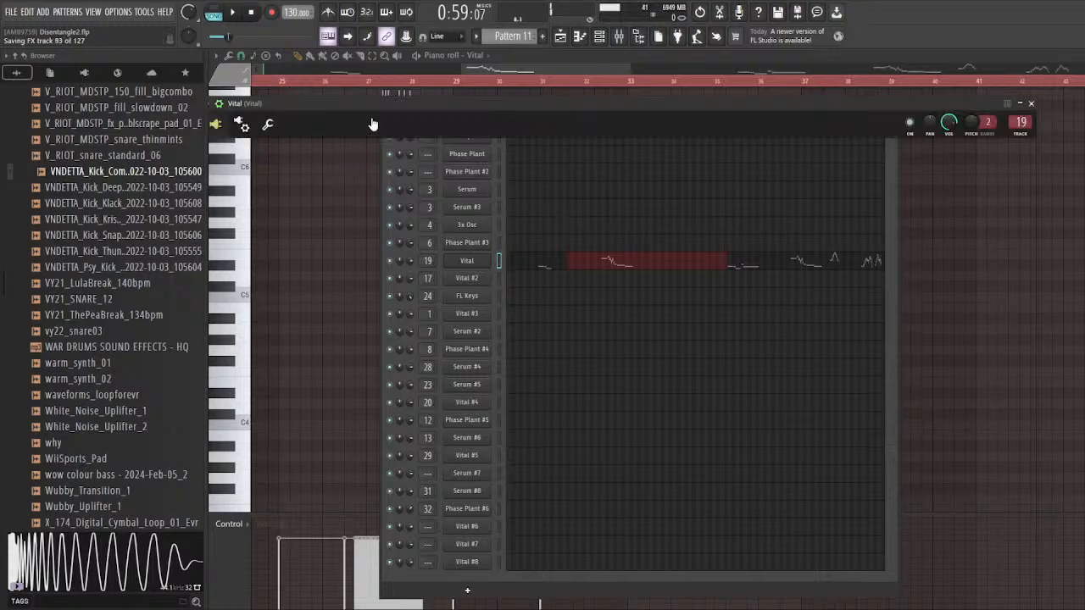
left_click_drag(376, 117, 462, 110)
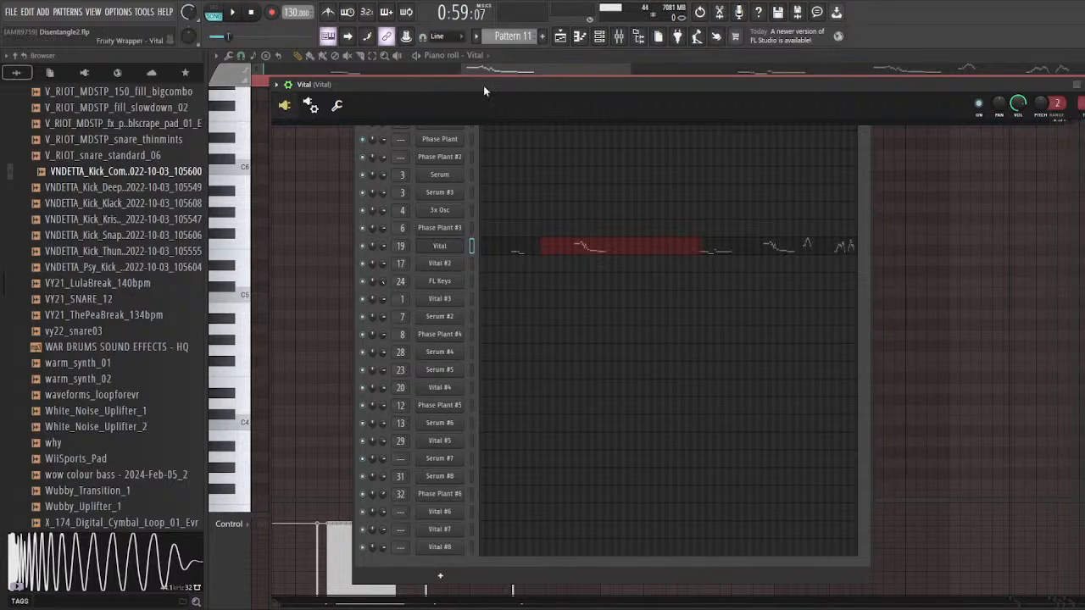
left_click_drag(483, 84, 478, 84)
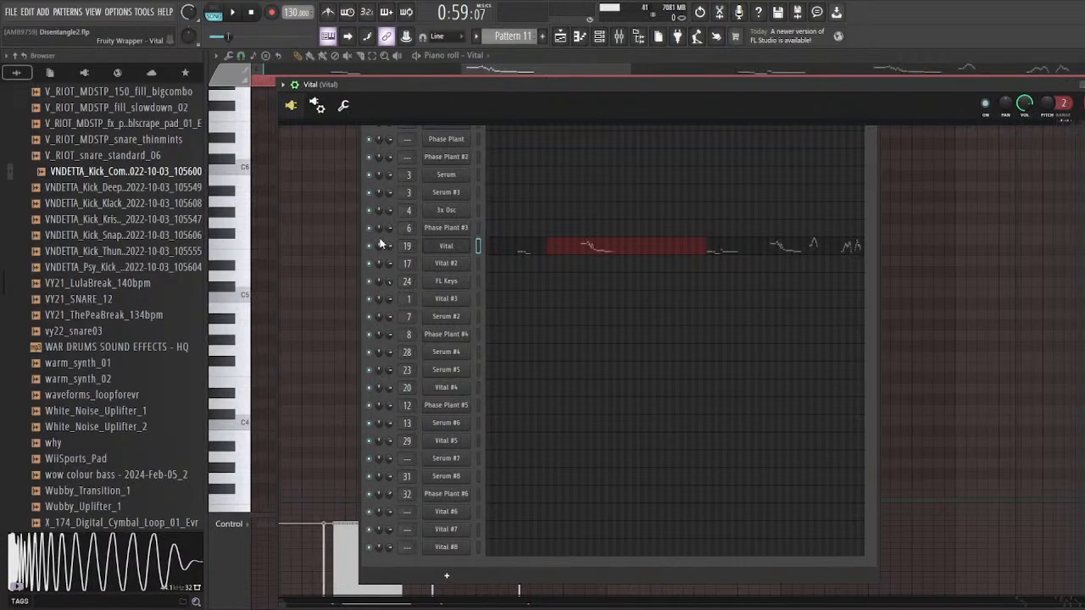
Step: Play the melody with the Vital window open to examine its patch and effect settings
key("space")
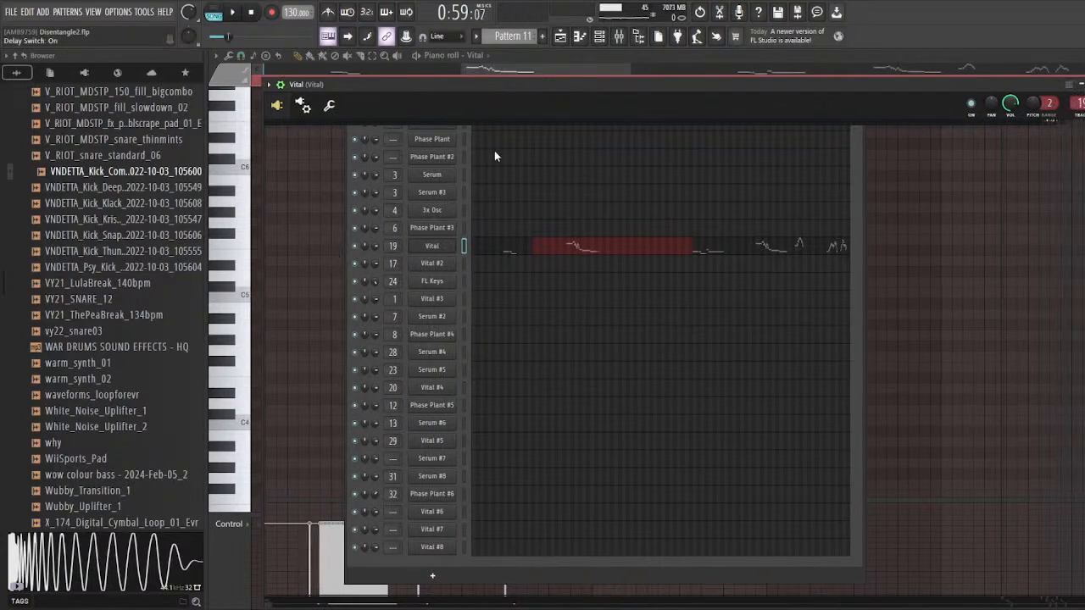
key("space")
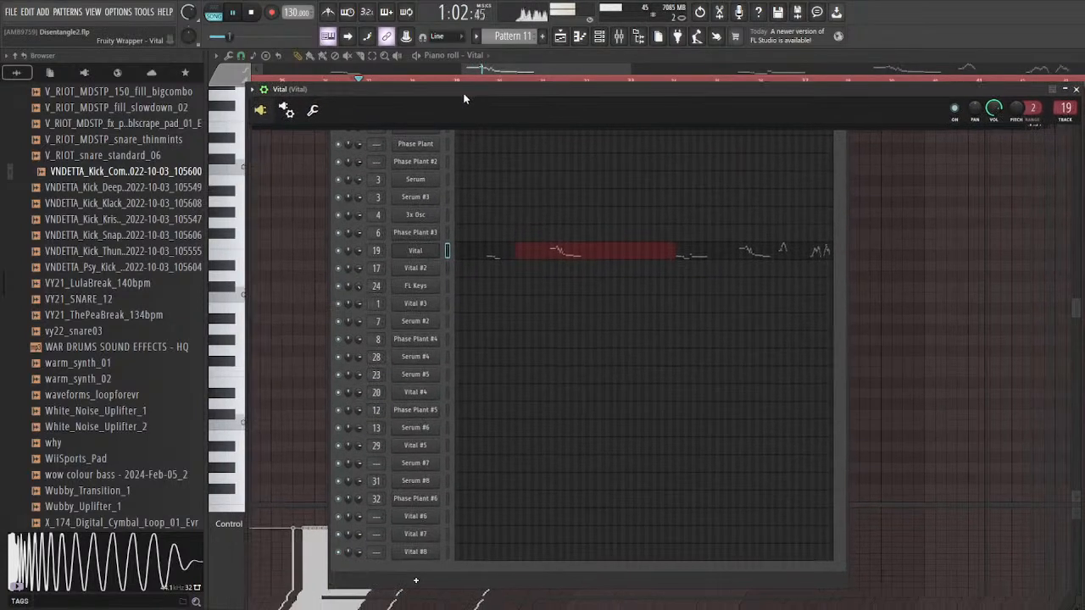
key("space")
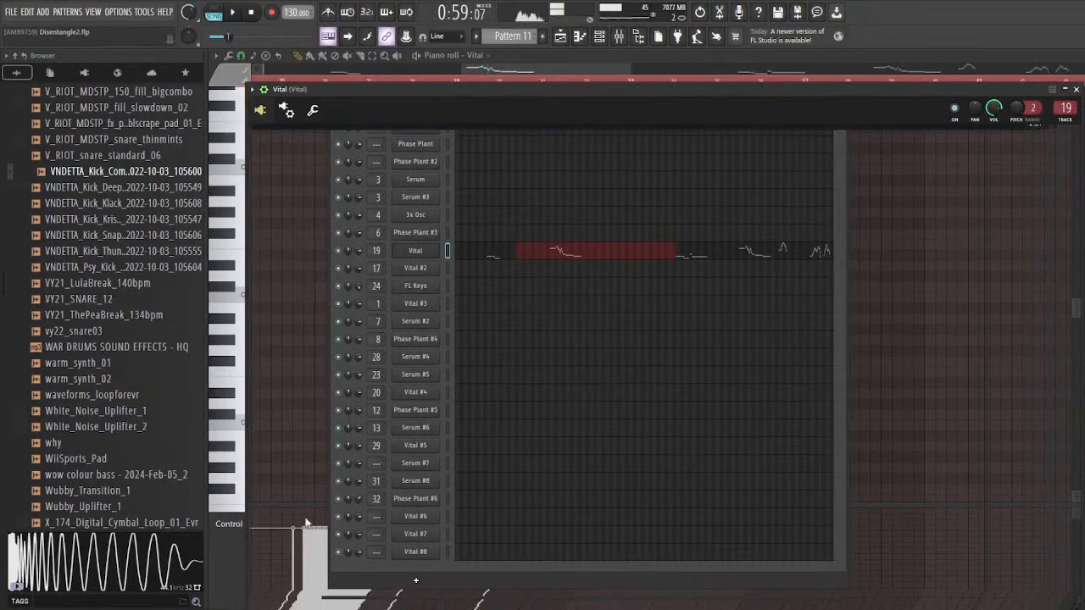
key("space")
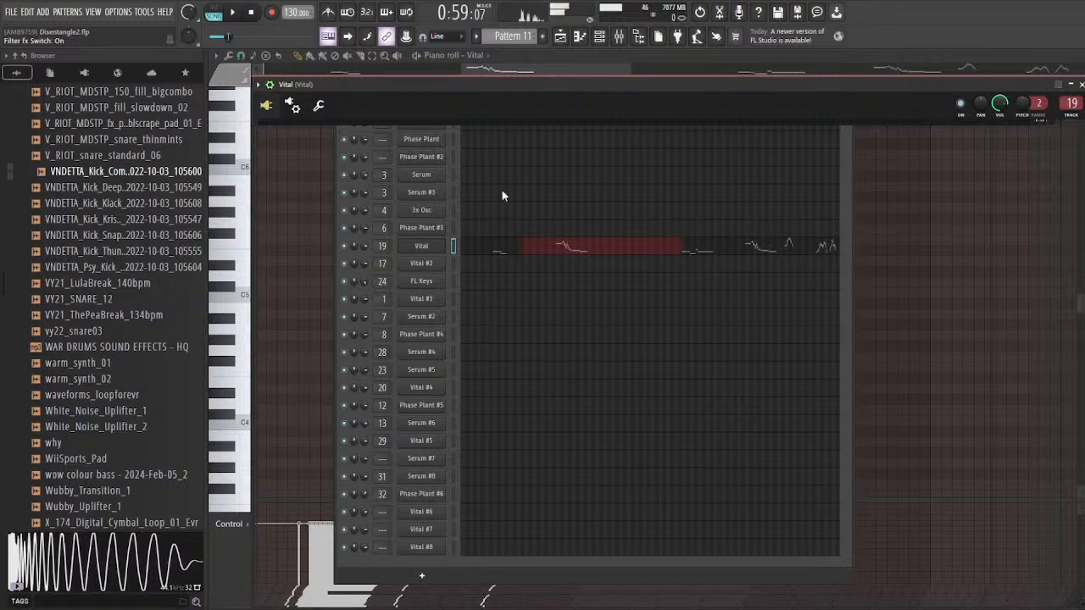
left_click_drag(490, 85, 475, 85)
key("space")
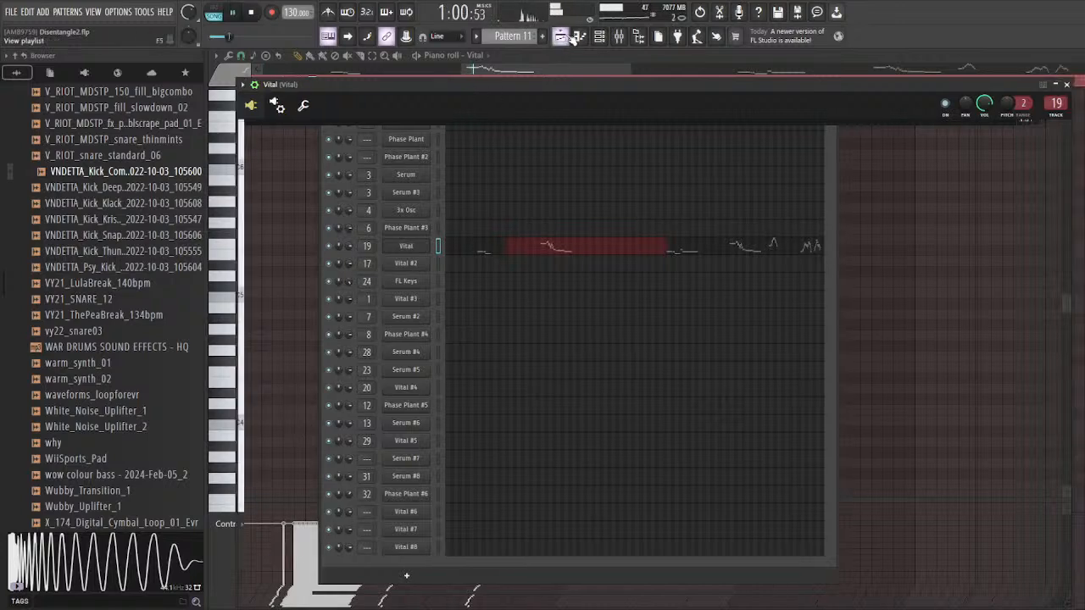
Step: Inspect Fruity parametric EQ 2 on the Vital mixer track during playback, and return to the playlist
left_click(619, 36)
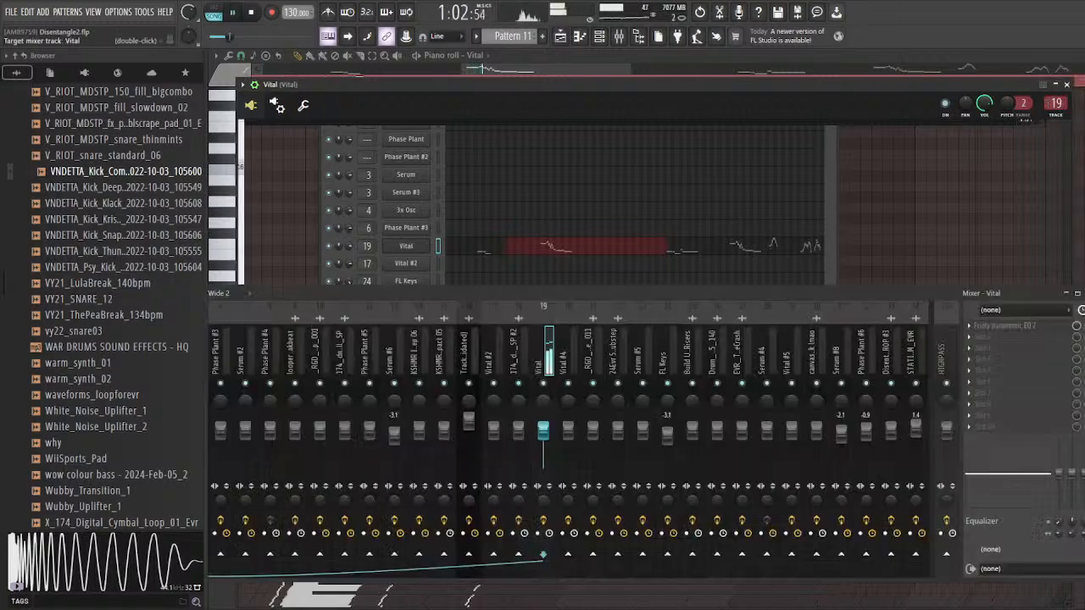
left_click(1009, 326)
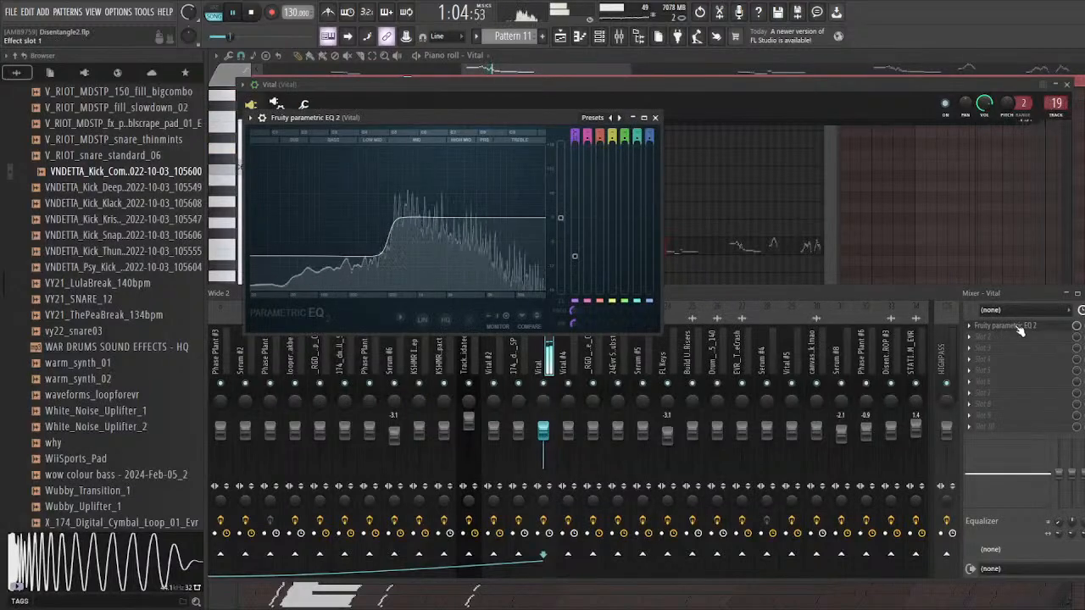
left_click(1019, 329)
left_click(560, 36)
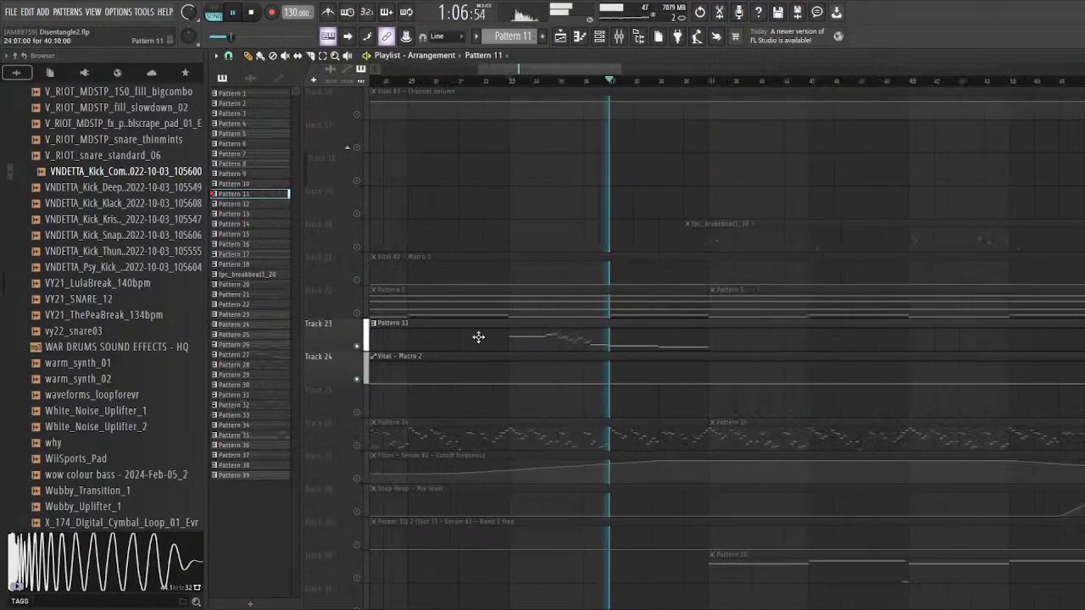
Step: Stop playback and turn off soloing so that all playlist tracks are active
key("space")
right_click(357, 347)
scroll(661, 399, "down", 5)
scroll(548, 285, "down", 9)
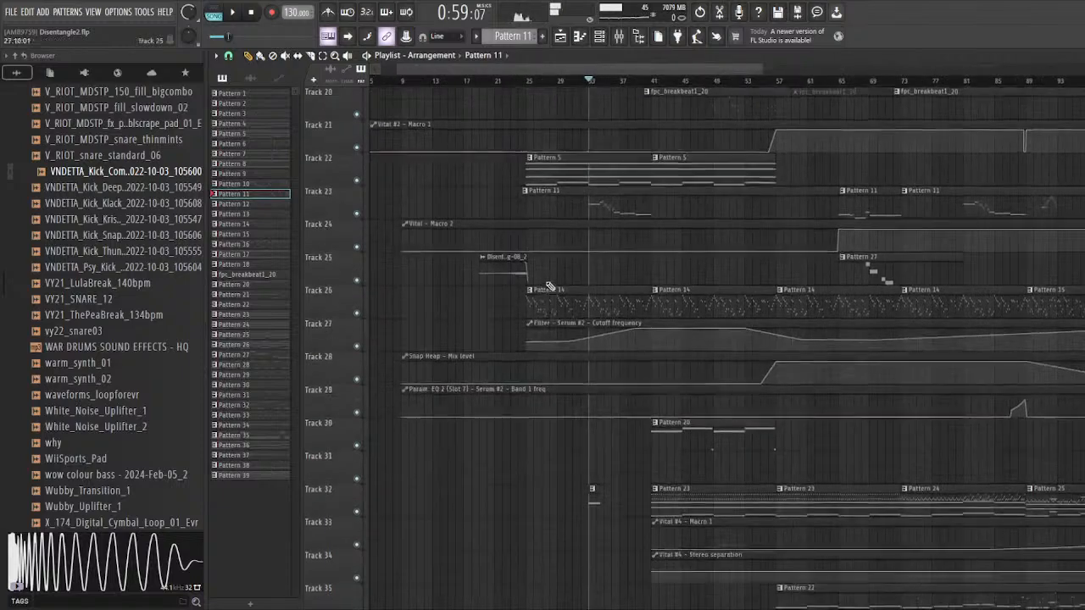
Step: Select bars 41 to 57 in the playlist, play that section with all layers active, and stop playback
scroll(591, 337, "up", 3)
scroll(578, 253, "up", 6)
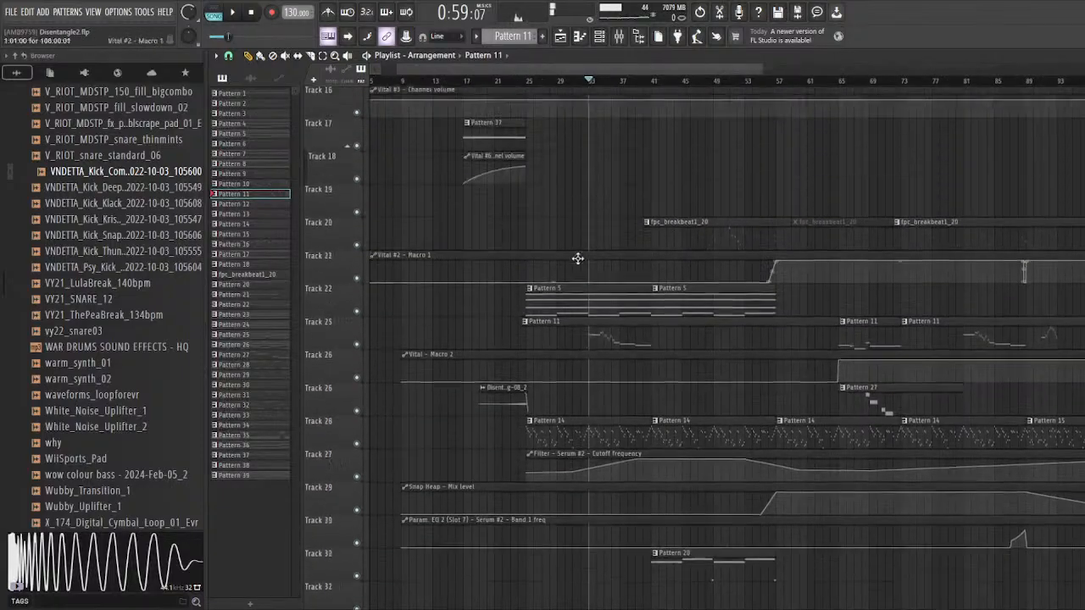
scroll(578, 252, "down", 6)
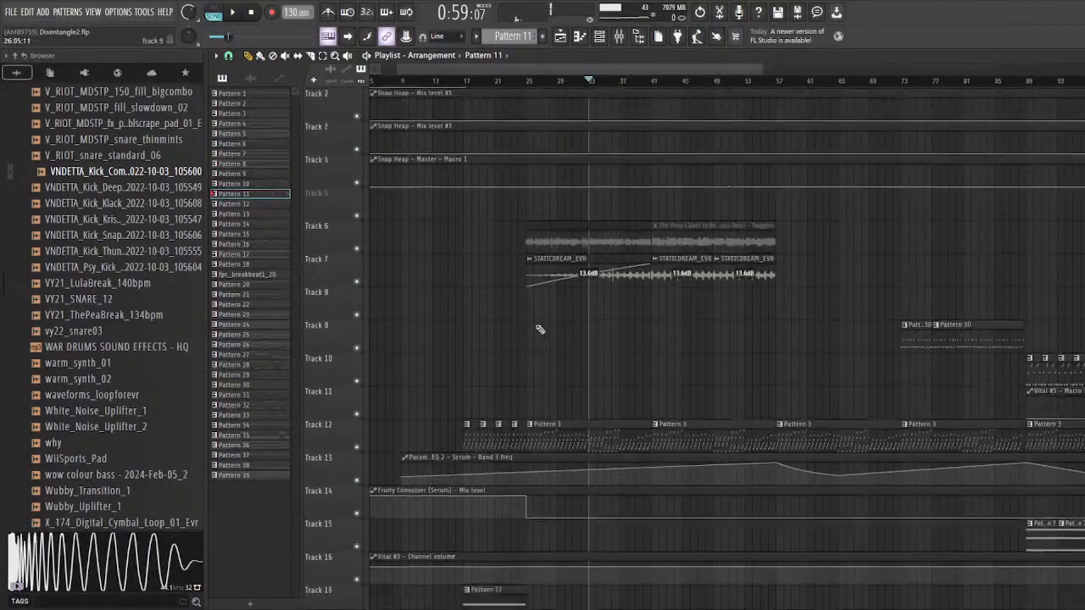
scroll(580, 334, "down", 13)
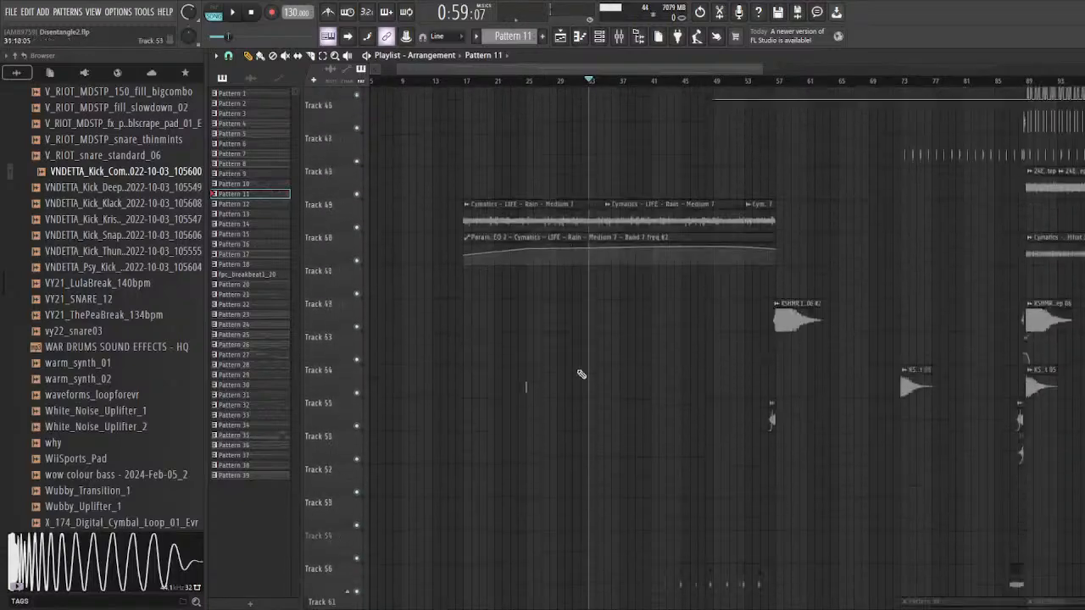
scroll(581, 372, "up", 4)
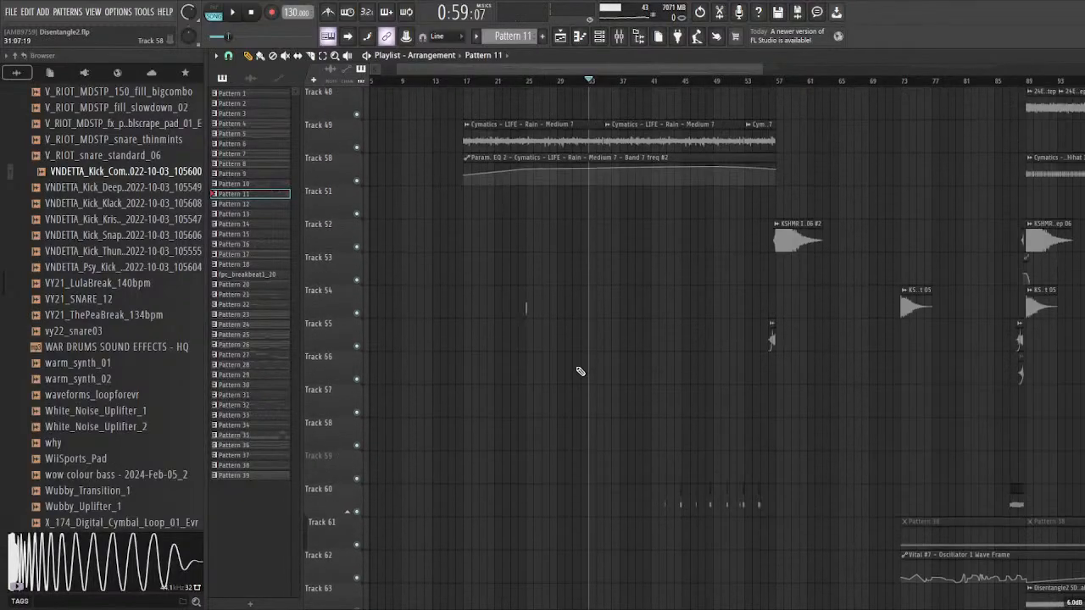
scroll(543, 356, "up", 16)
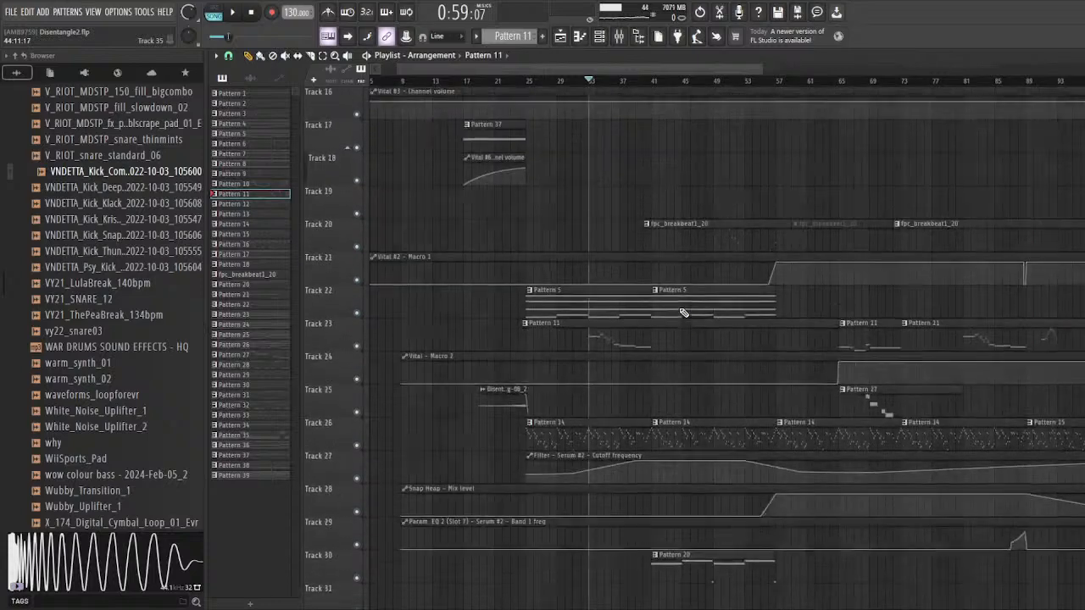
left_click_drag(658, 166, 434, 165)
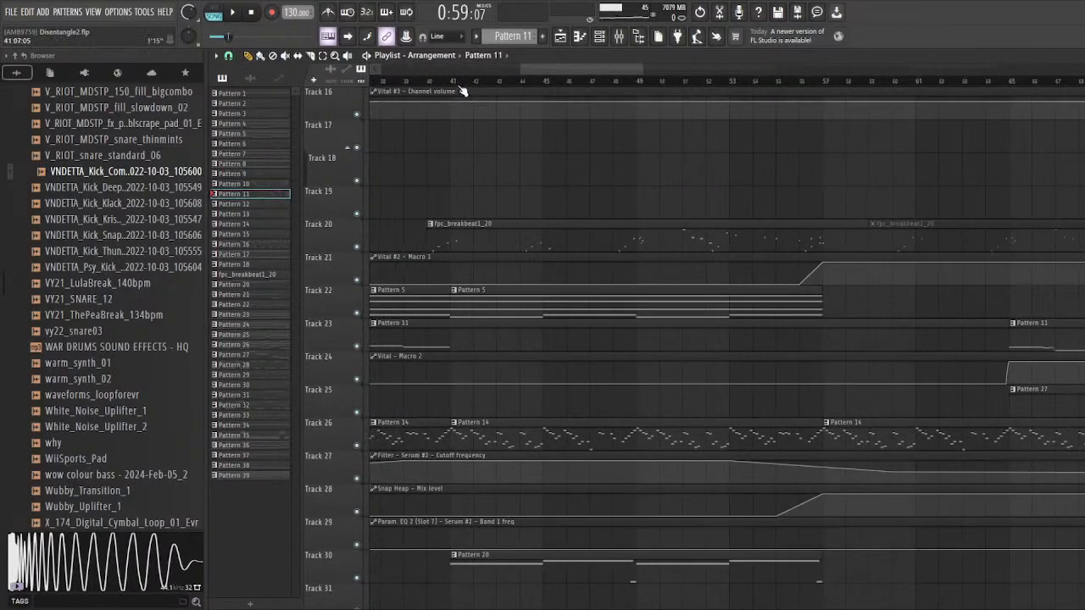
left_click_drag(460, 89, 826, 136)
key("space")
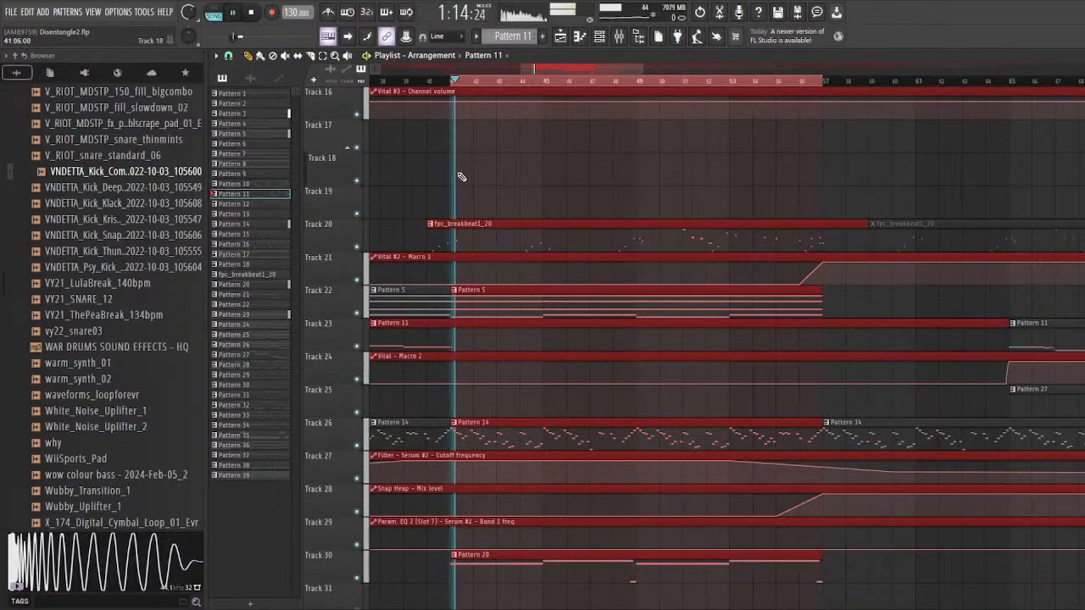
scroll(669, 228, "down", 16)
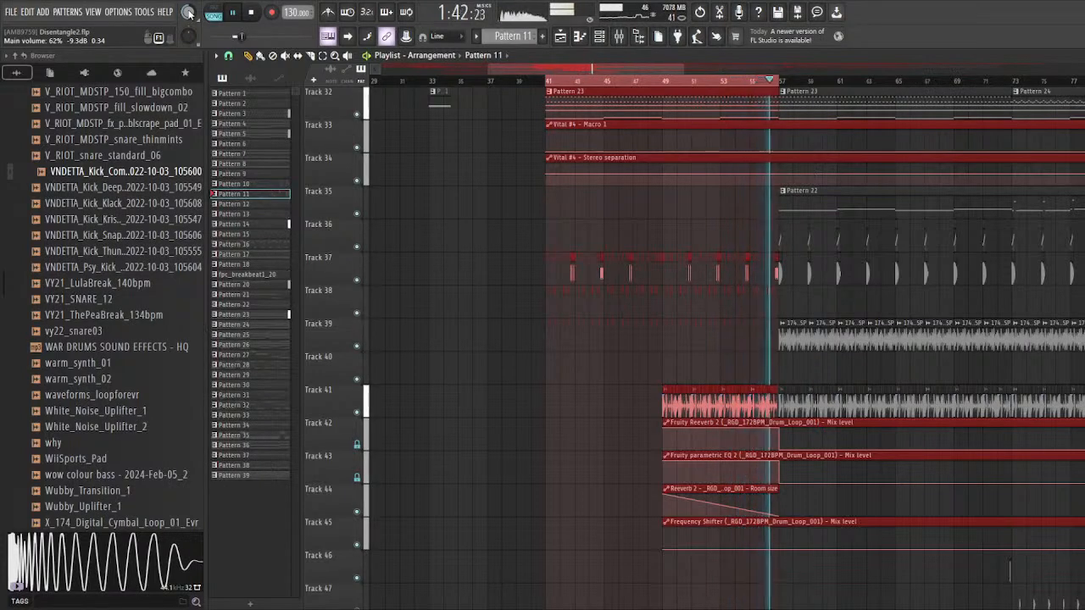
key("space")
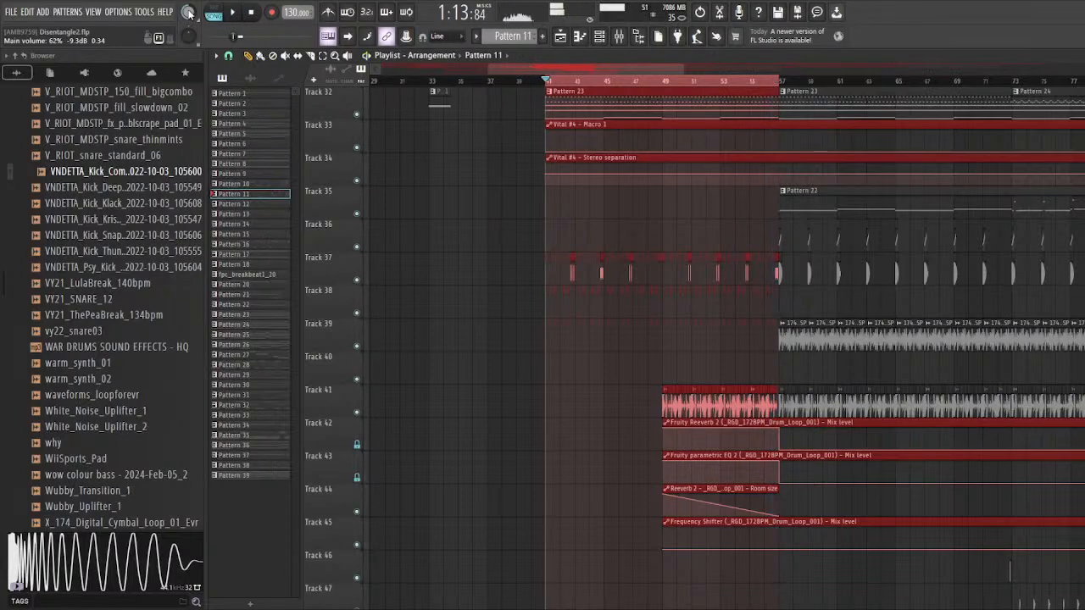
Step: Clear the time selection, solo Track 20, and open the notes of the fpc_breakbeat1_20 clip with playback starting around bar 40
scroll(547, 91, "up", 4)
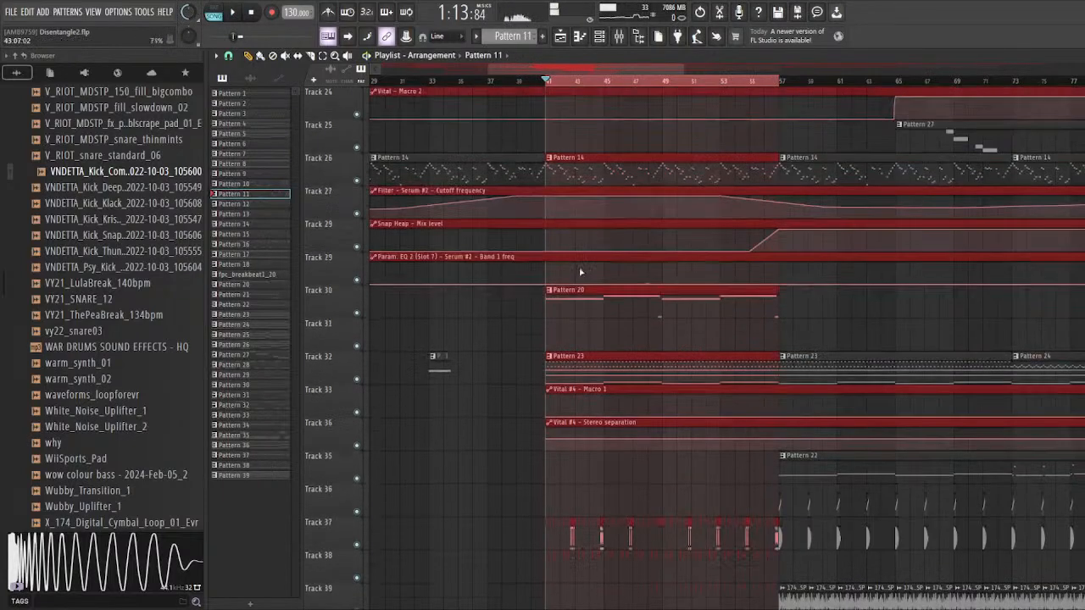
scroll(562, 279, "up", 4)
scroll(570, 349, "up", 6)
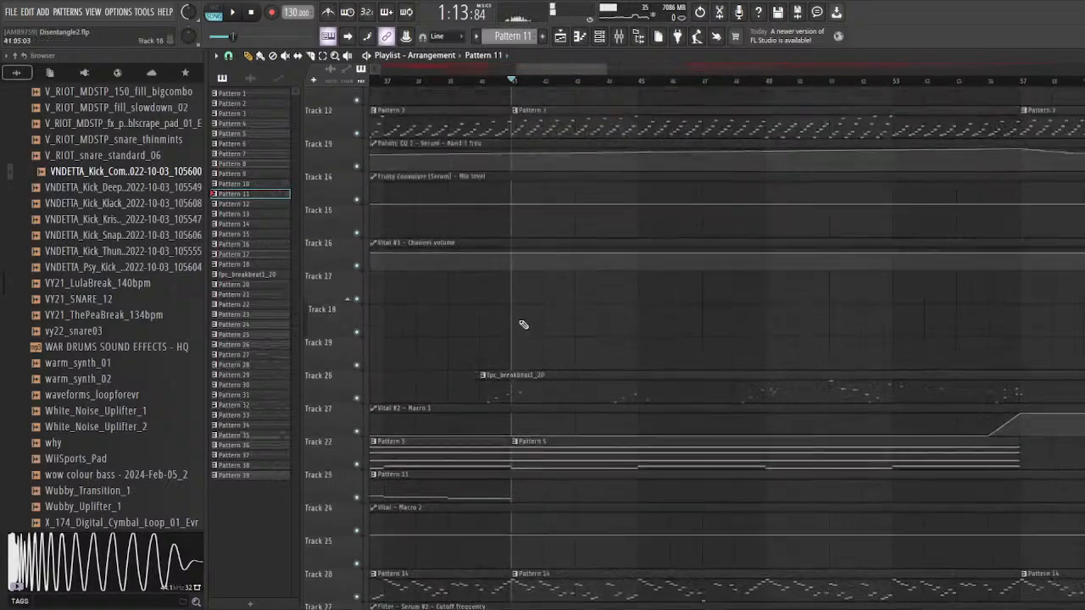
right_click(359, 417)
scroll(477, 271, "down", 5)
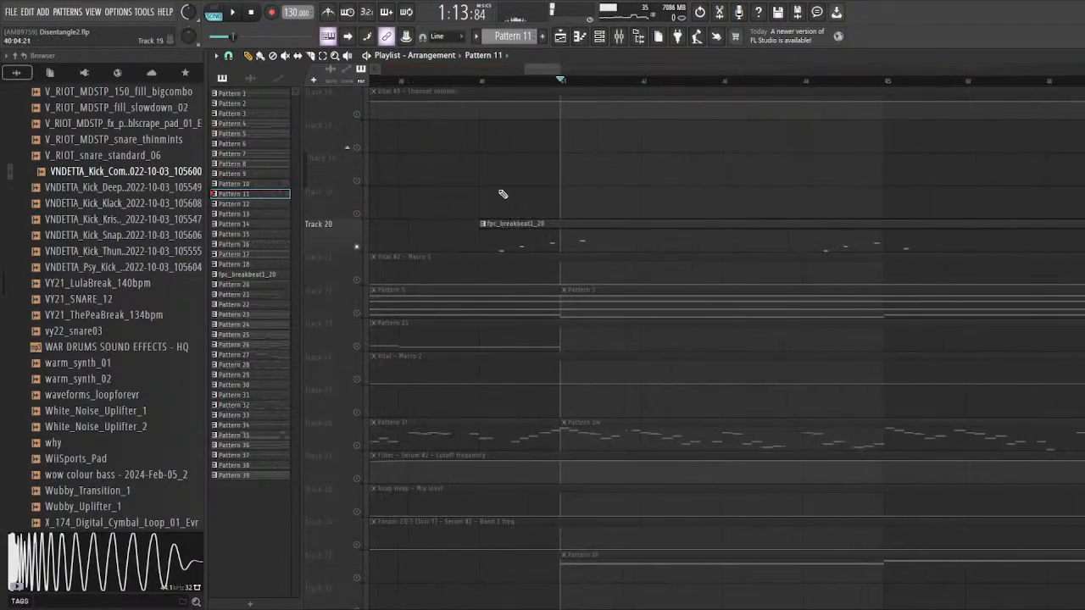
left_click(480, 85)
double_click(514, 223)
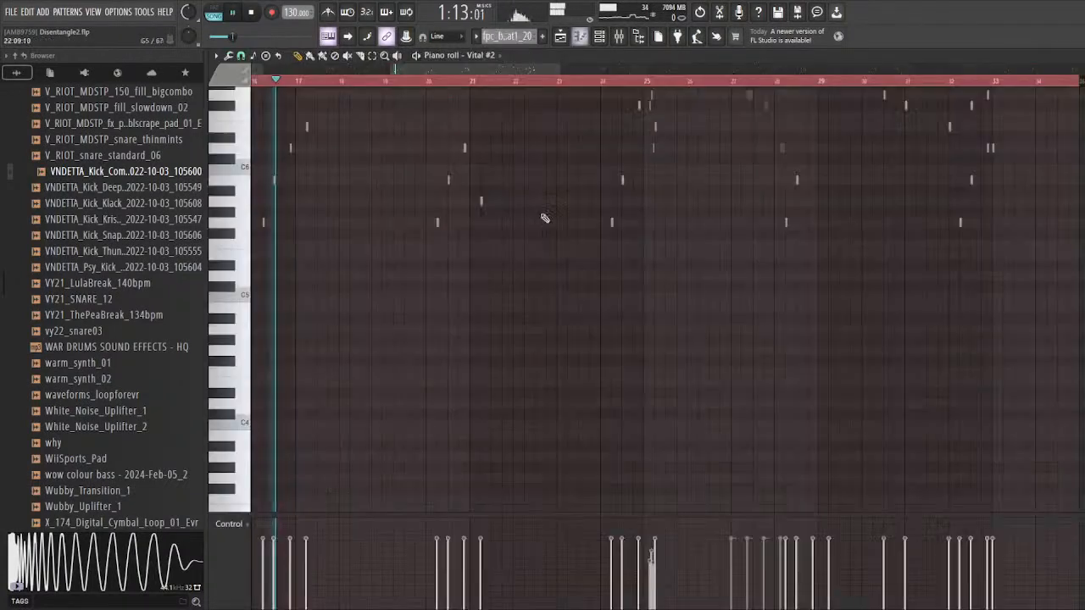
Step: Stop playback, open the Vital #2 instrument that plays fpc_breakbeat1_20, and position its window for viewing
left_click(606, 39)
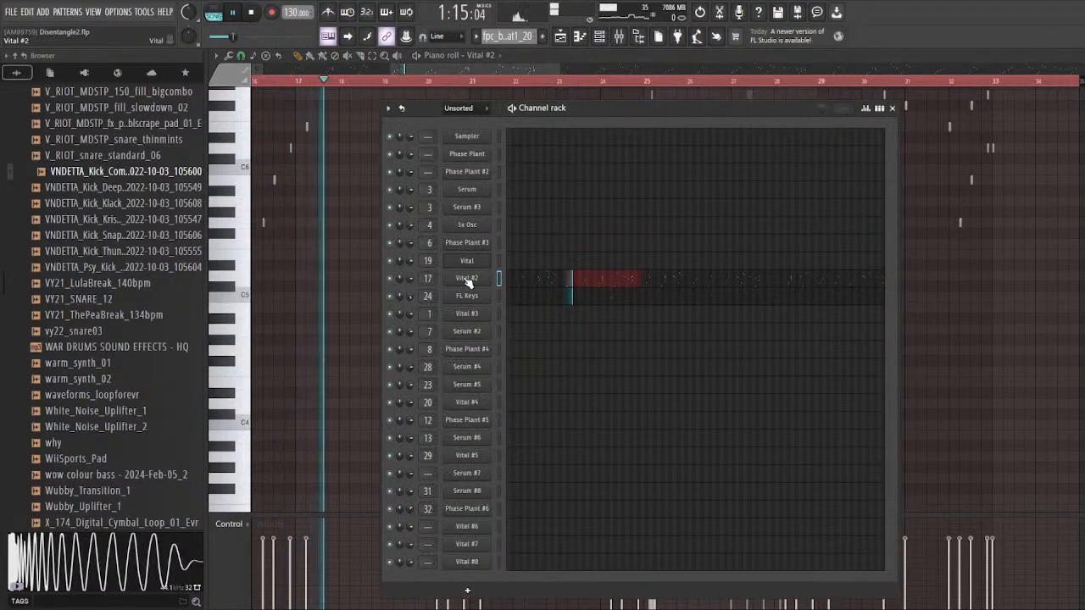
left_click(467, 280)
left_click_drag(433, 67, 462, 78)
key("space")
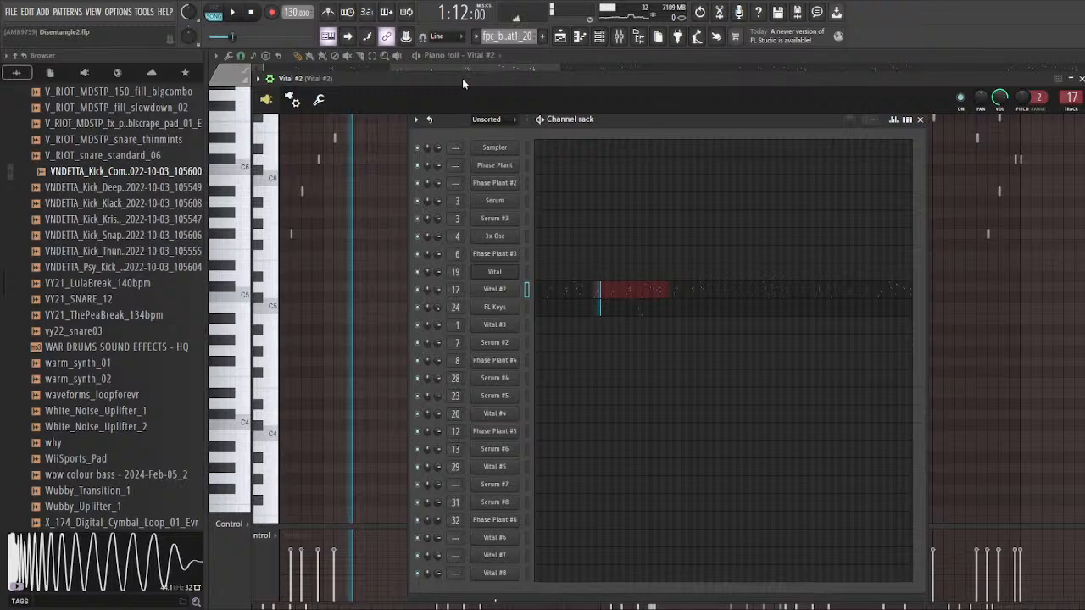
left_click(564, 42)
left_click(579, 36)
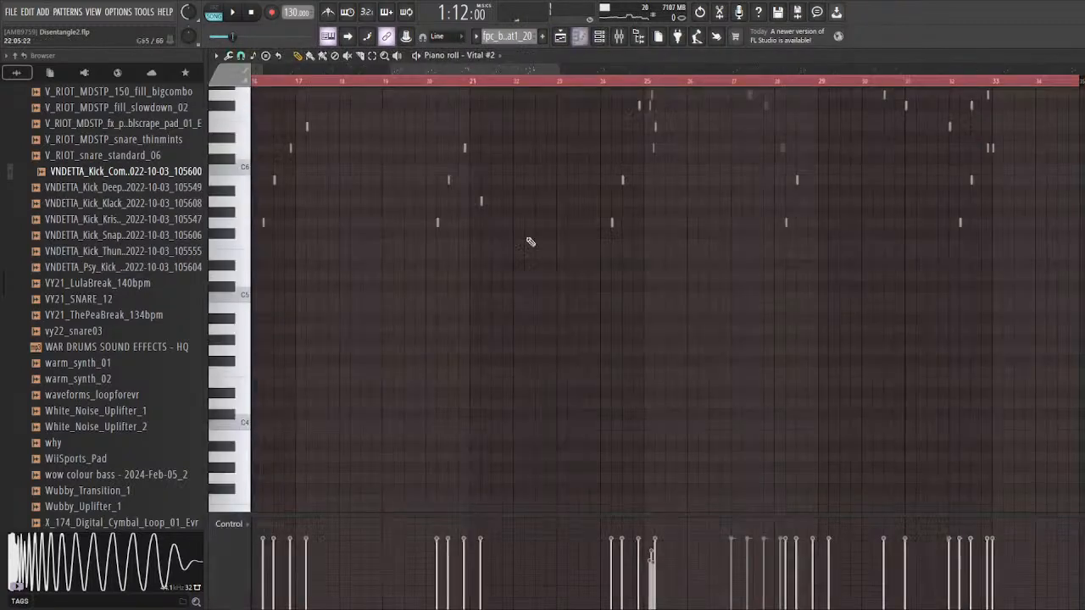
left_click(599, 35)
left_click(475, 280)
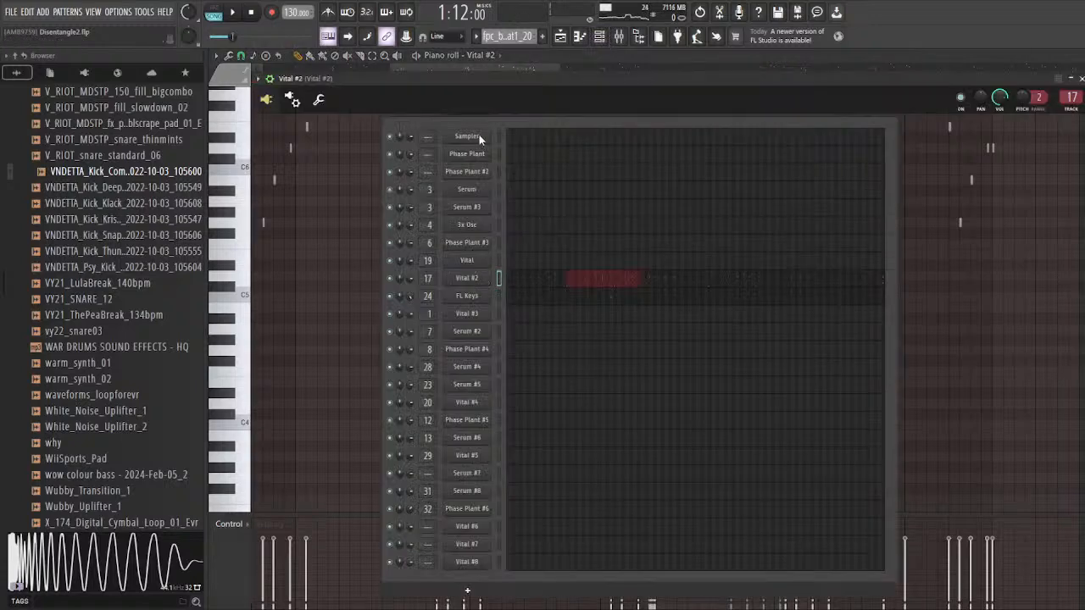
left_click_drag(490, 83, 461, 84)
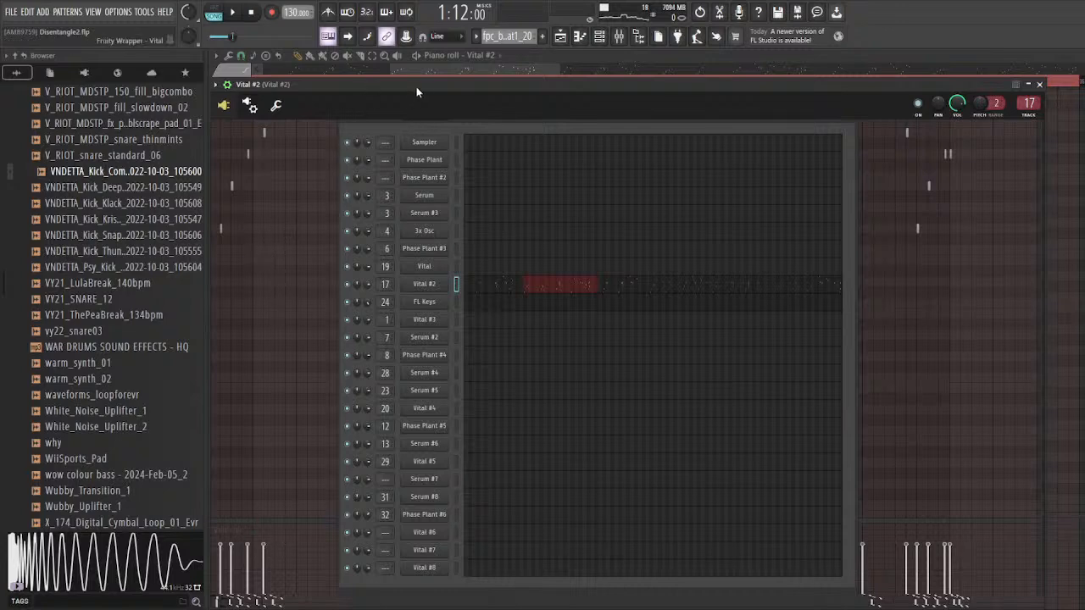
Step: Play the soloed breakbeat part with the Vital #2 window open to examine its patch, and save the project
key("space")
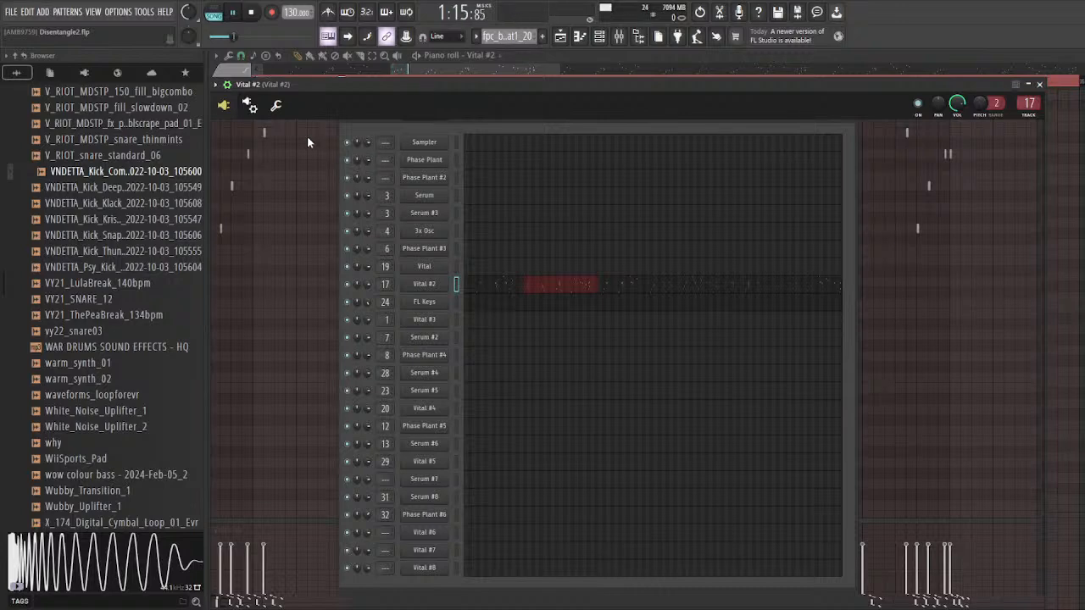
left_click_drag(376, 88, 383, 88)
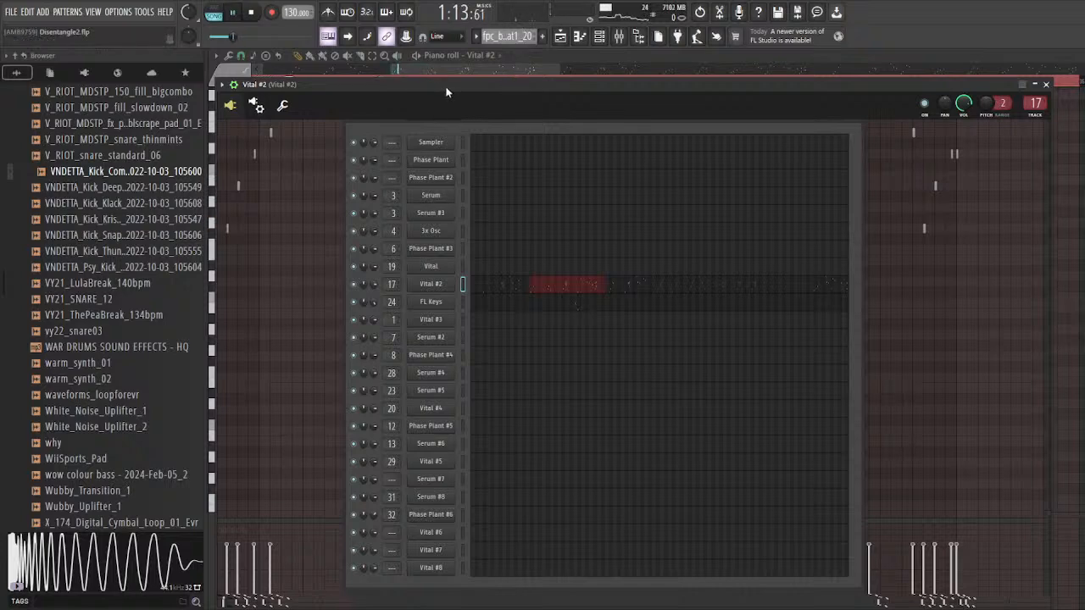
key("space")
key("space")
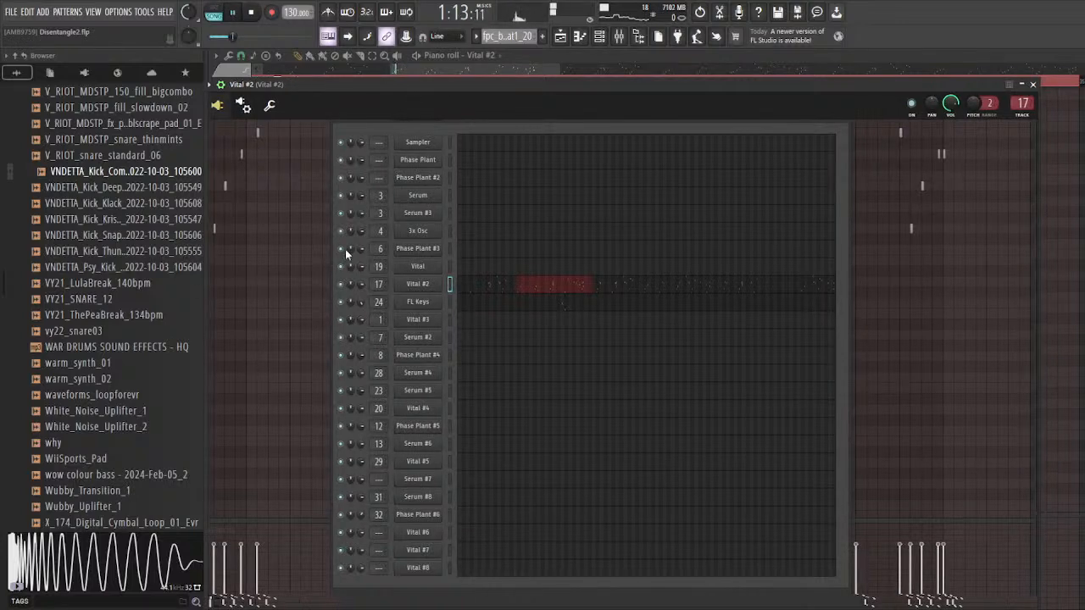
key("space")
key("ctrl+s")
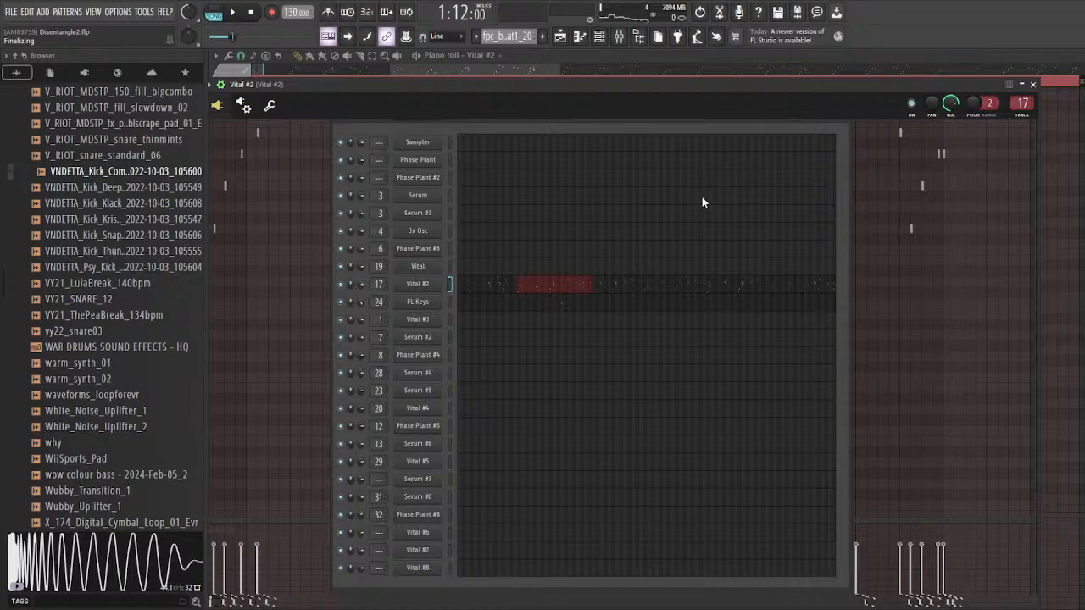
Step: Play the breakbeat part while varying Vital #2's Modulation 3 amount, and reposition the plugin window
left_click_drag(376, 89, 369, 81)
key("space")
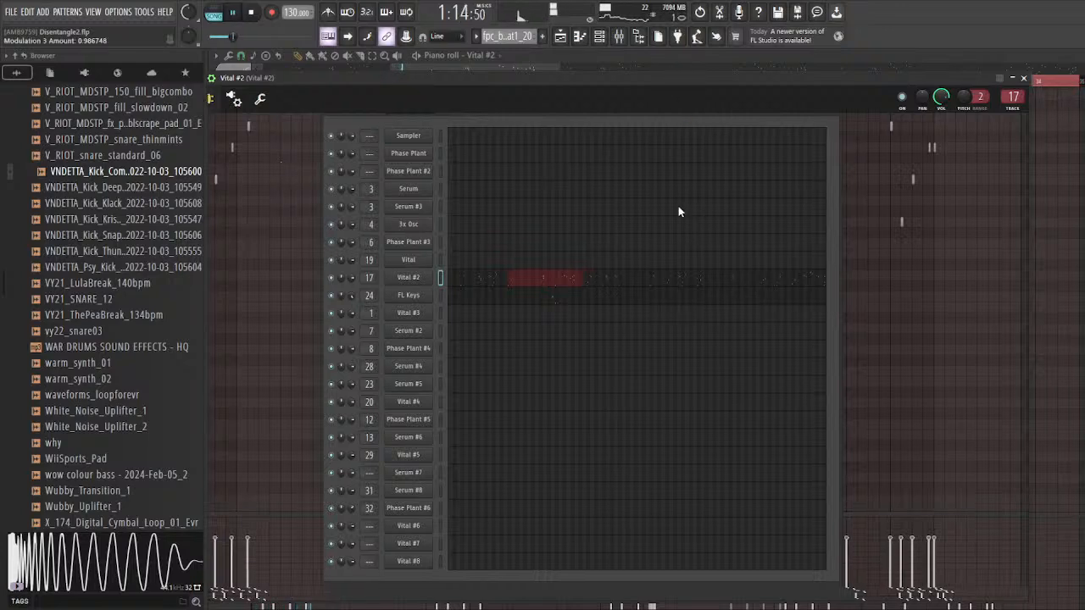
key("space")
key("space")
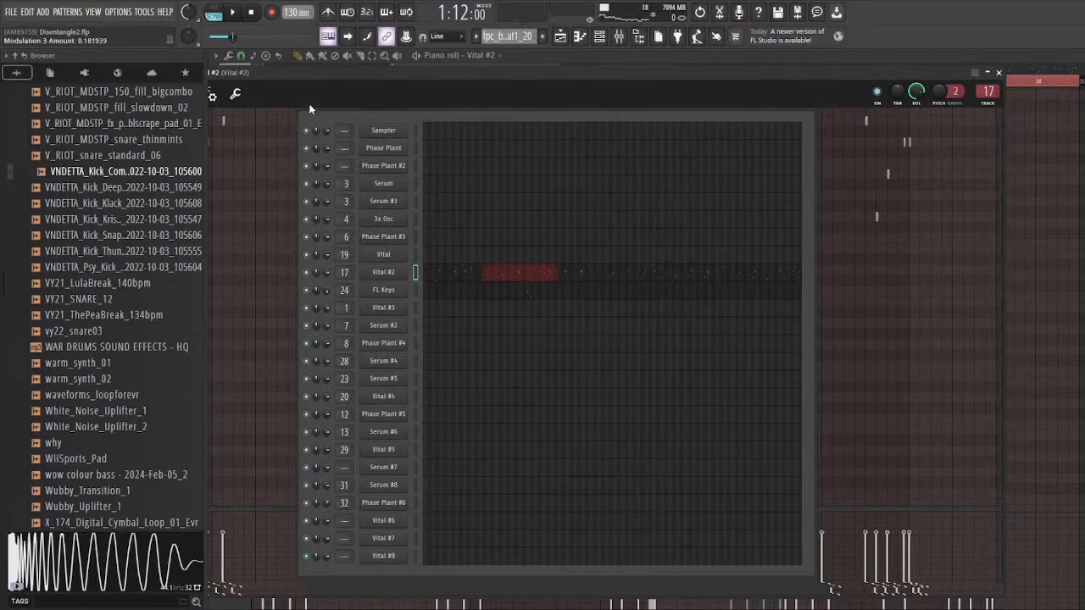
left_click_drag(318, 105, 350, 108)
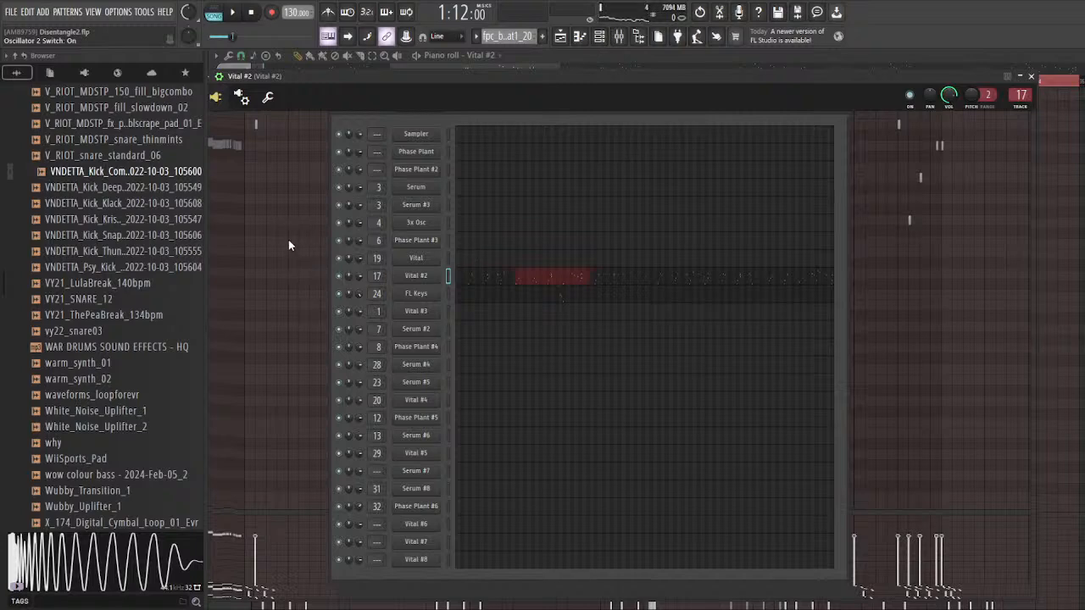
Step: Replay the breakbeat part several times to examine how Vital #2 sounds with oscillator 2 switched on
left_click_drag(357, 79, 348, 94)
key("space")
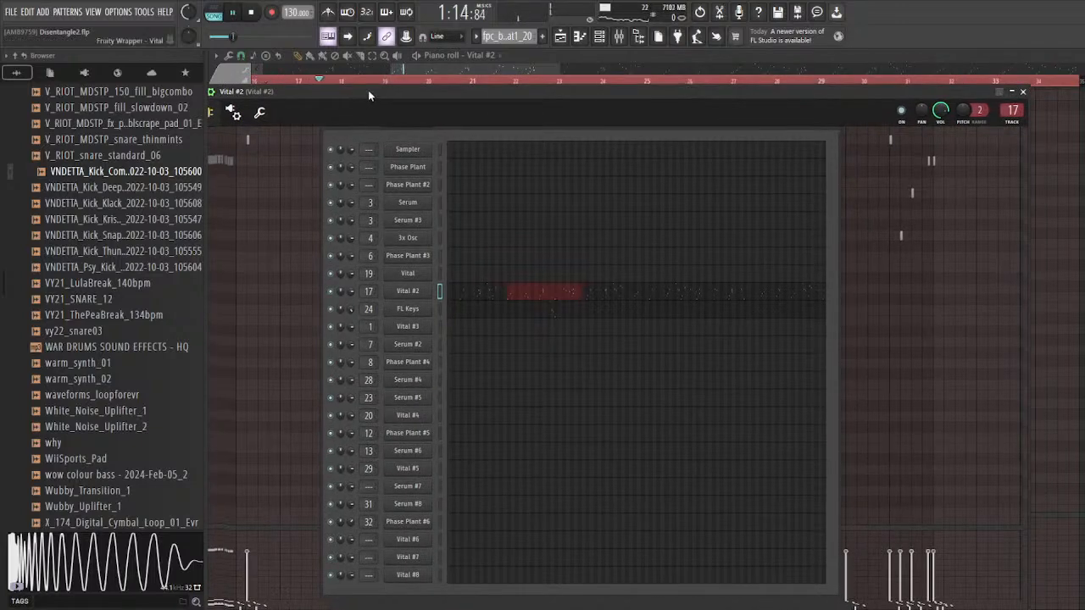
mouse_move(367, 90)
left_mouse_down()
mouse_move(385, 88)
mouse_move(353, 86)
mouse_move(351, 95)
left_mouse_up()
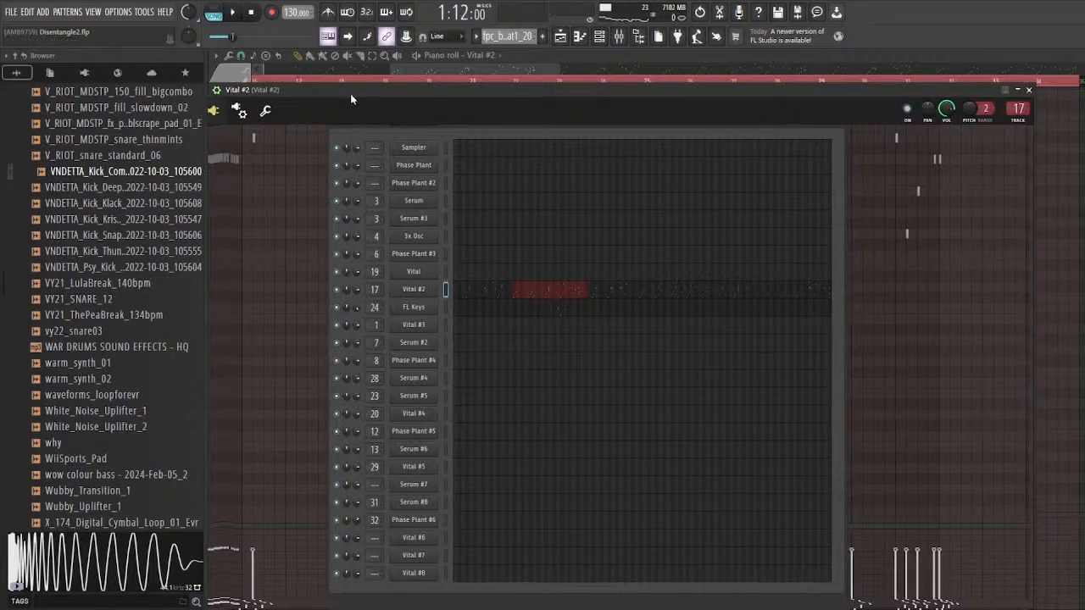
left_click_drag(387, 89, 391, 91)
key("space")
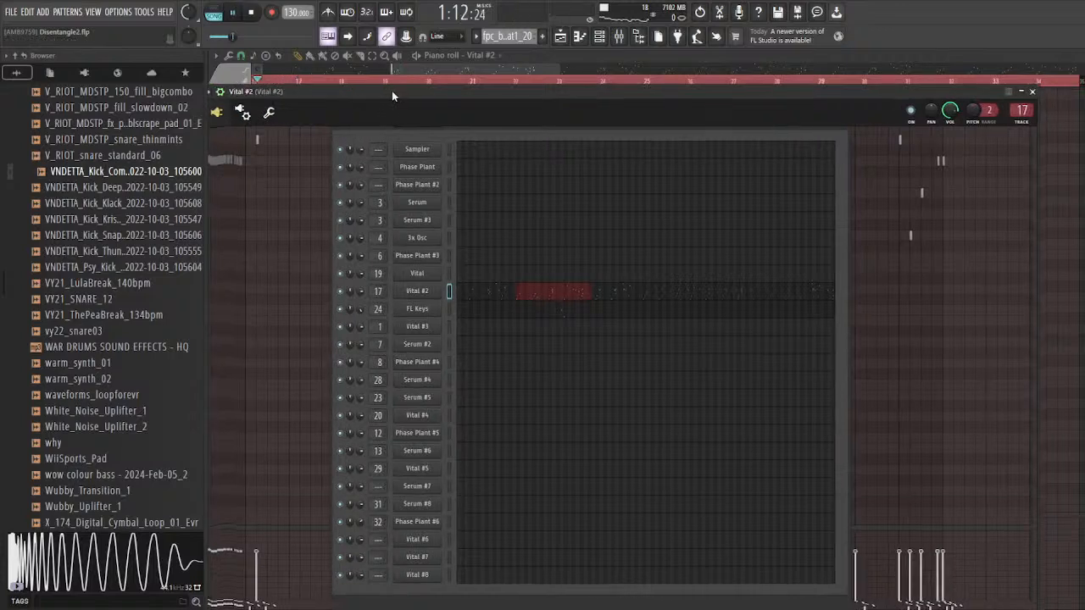
key("space")
key("space")
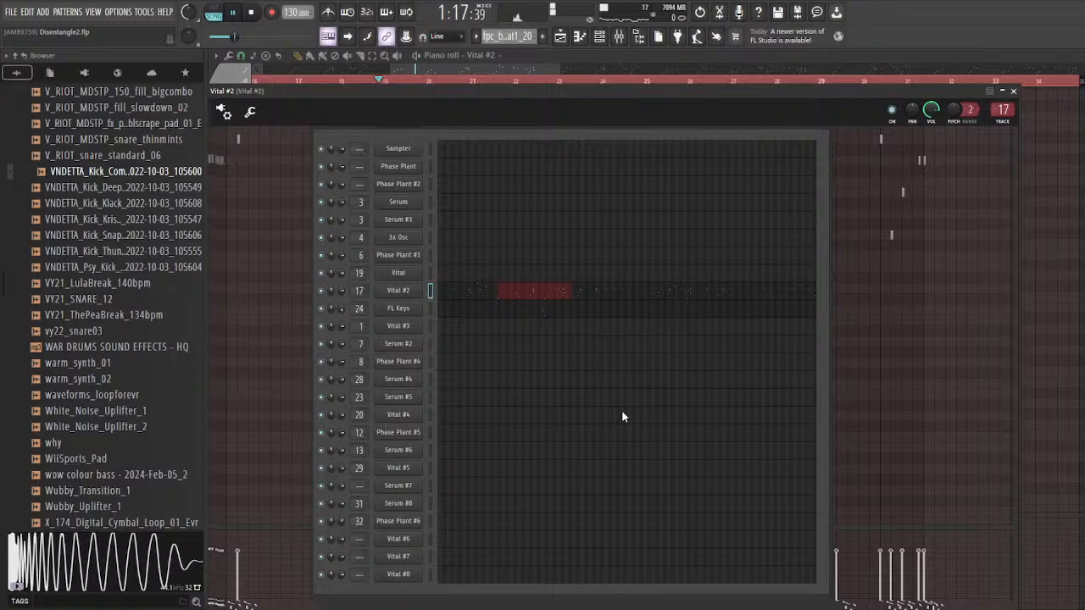
Step: Close the Vital #2 window, stop playback, and activate the Vital #2 Macro 1 automation on Track 21 in the playlist
left_click(1014, 92)
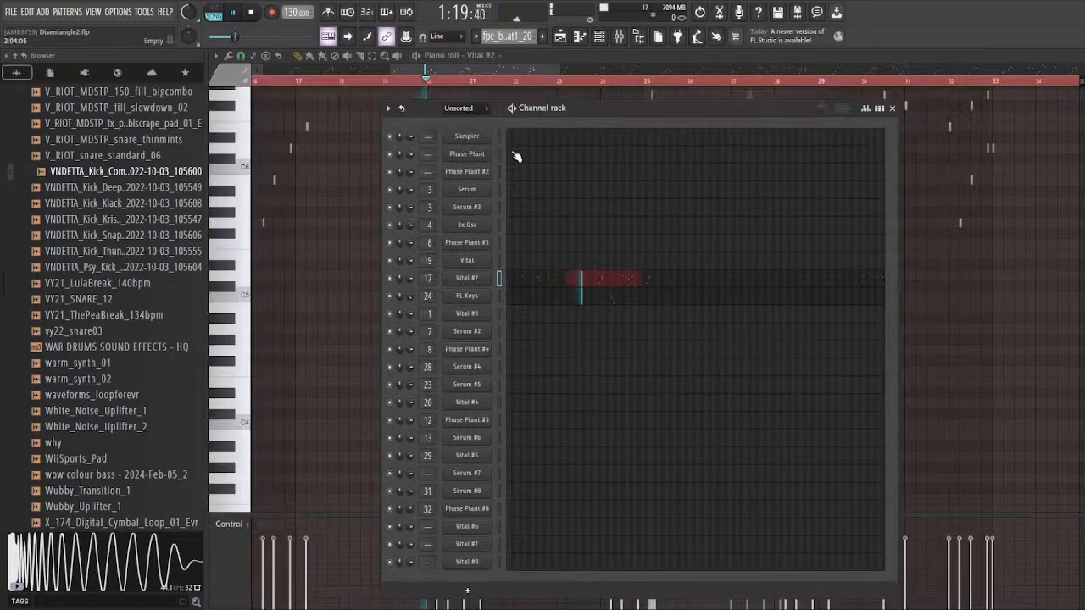
key("space")
left_click(559, 36)
scroll(413, 307, "down", 5)
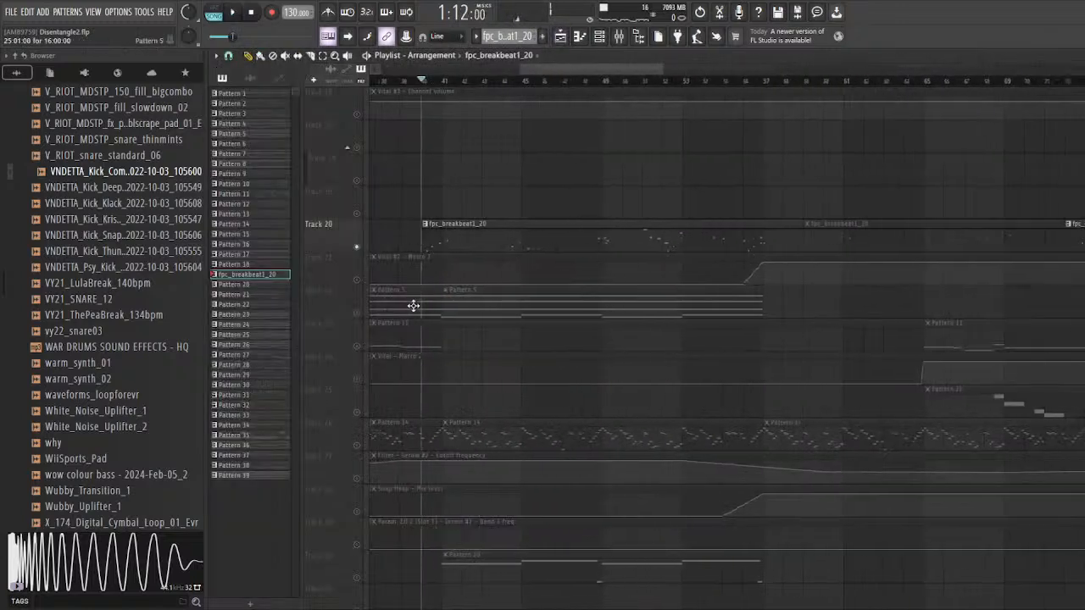
left_click(357, 281)
Step: Solo Track 30 in the playlist, play its Pattern 20 part, and open the Serum #4 instrument that produces it
scroll(368, 313, "down", 3)
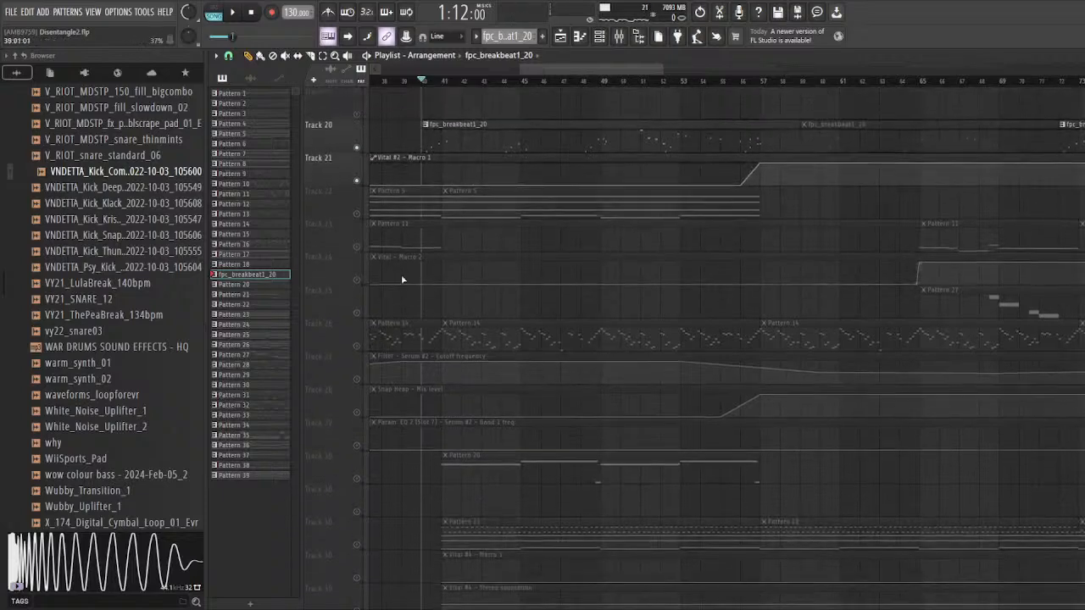
scroll(415, 296, "down", 6)
scroll(426, 309, "up", 1)
left_click(357, 280)
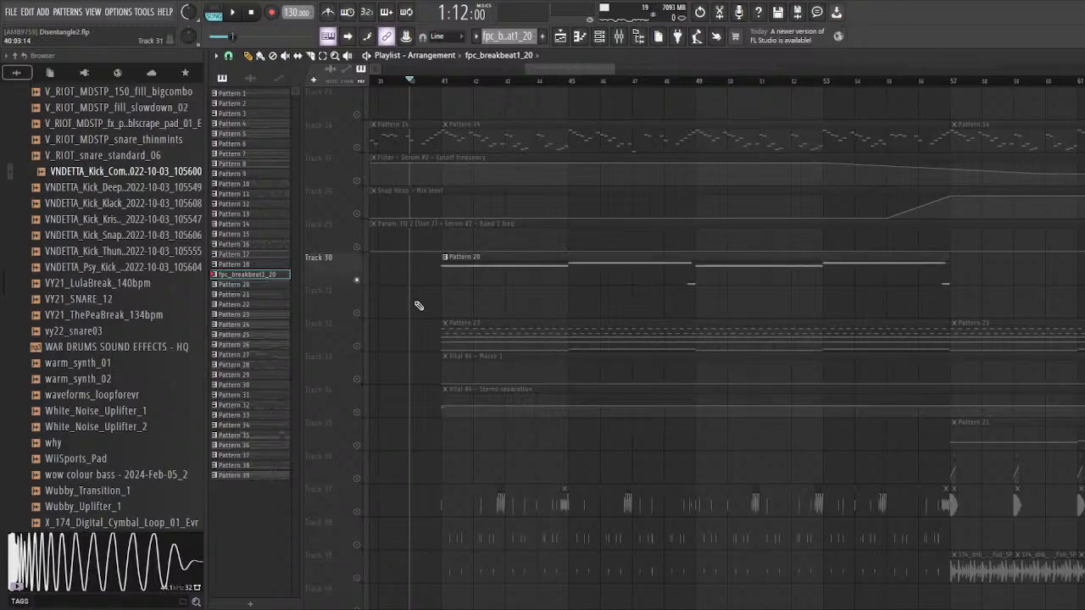
key("space")
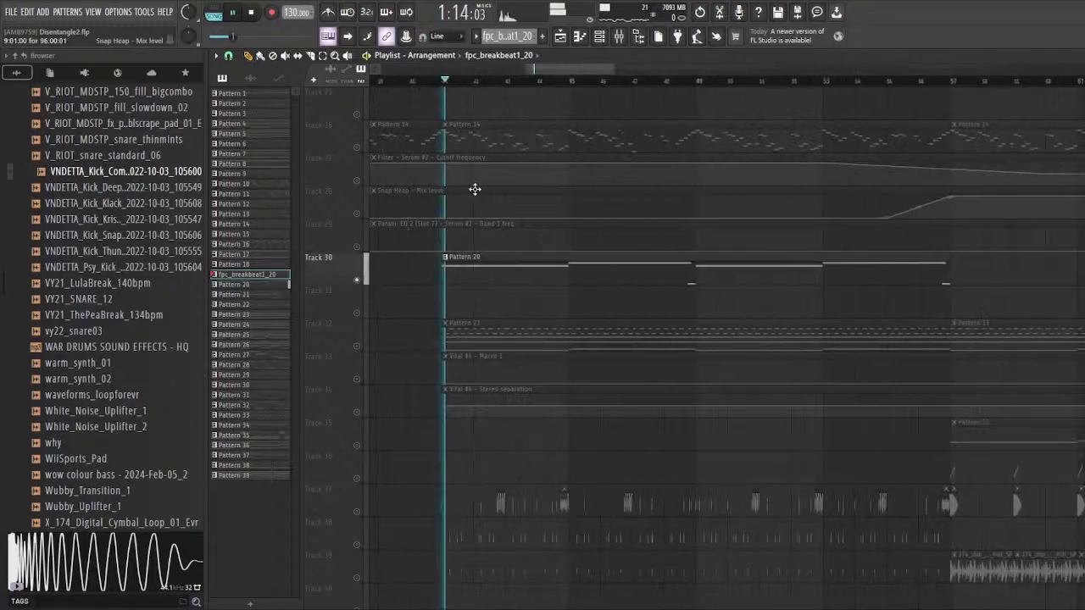
key("F6")
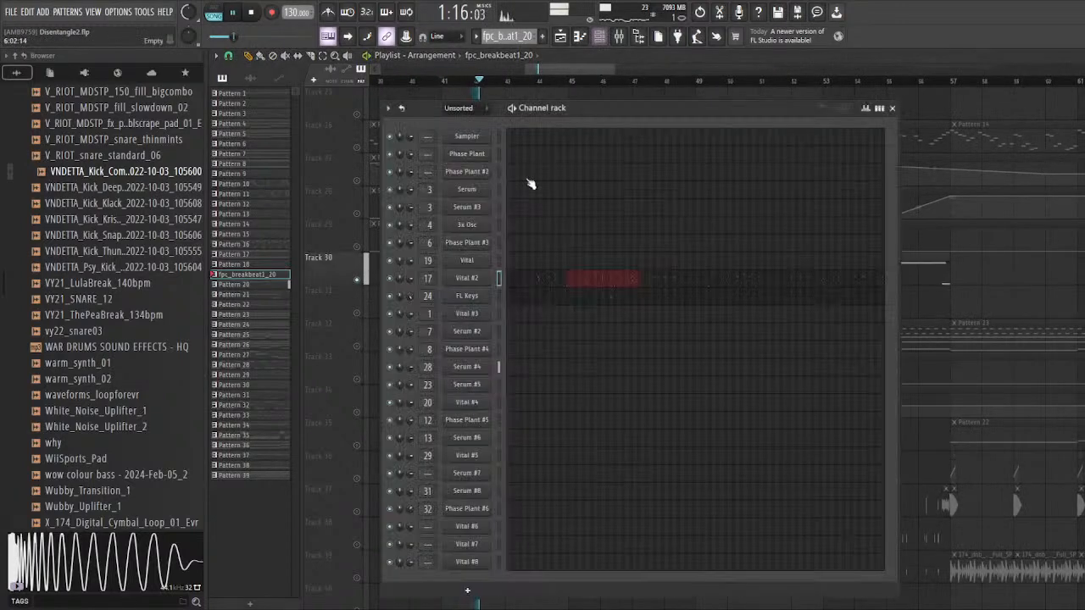
left_click(481, 367)
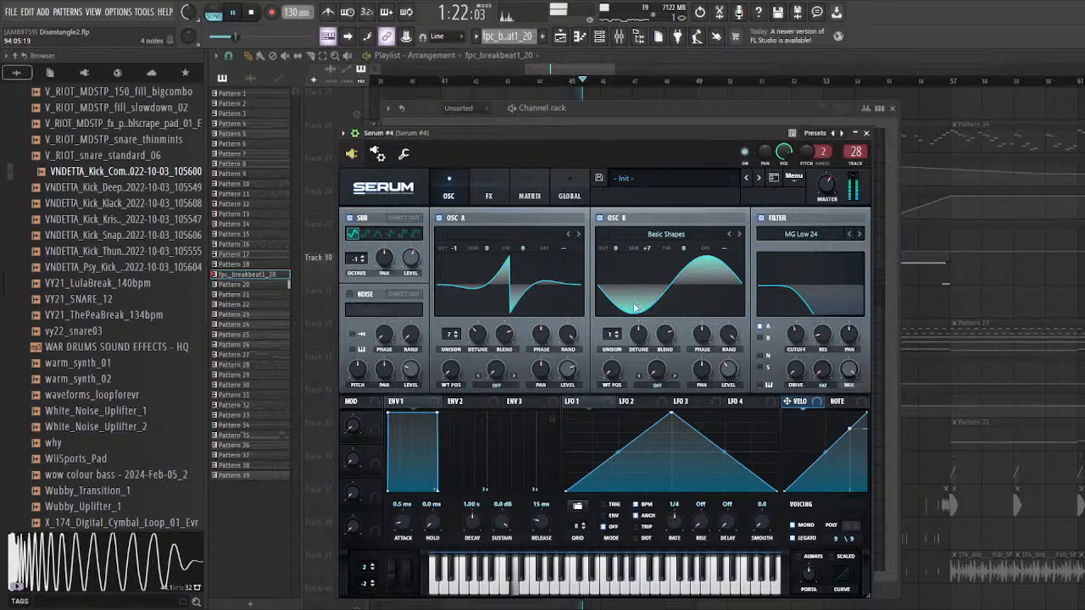
Step: Switch off the sub and oscillator B in Serum #4, reposition its window, and view its effects chain during playback
left_click(350, 218)
left_click(600, 218)
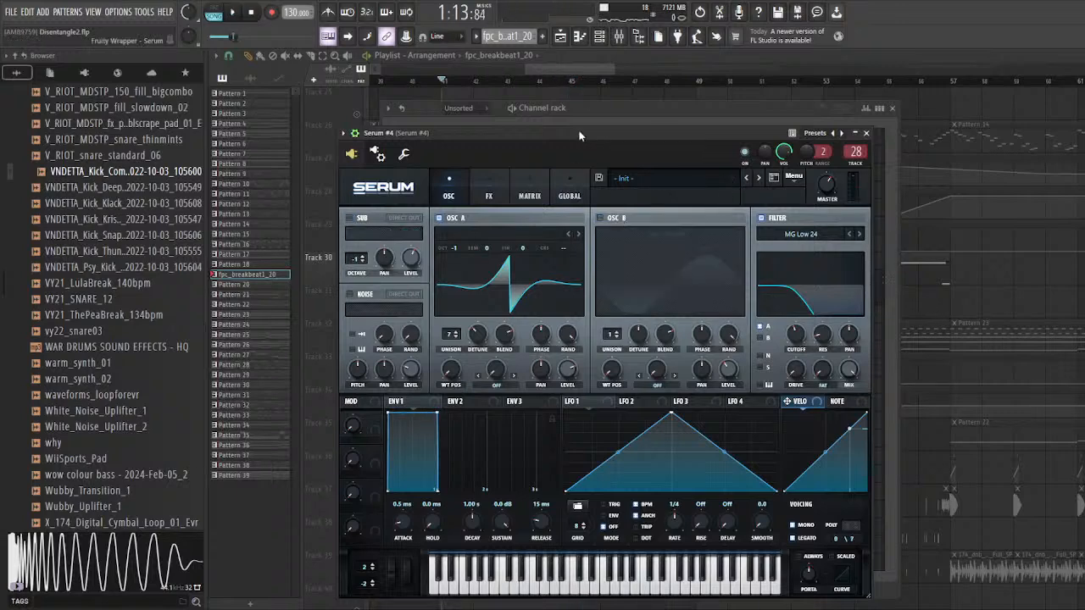
left_click_drag(579, 134, 557, 132)
left_click(468, 194)
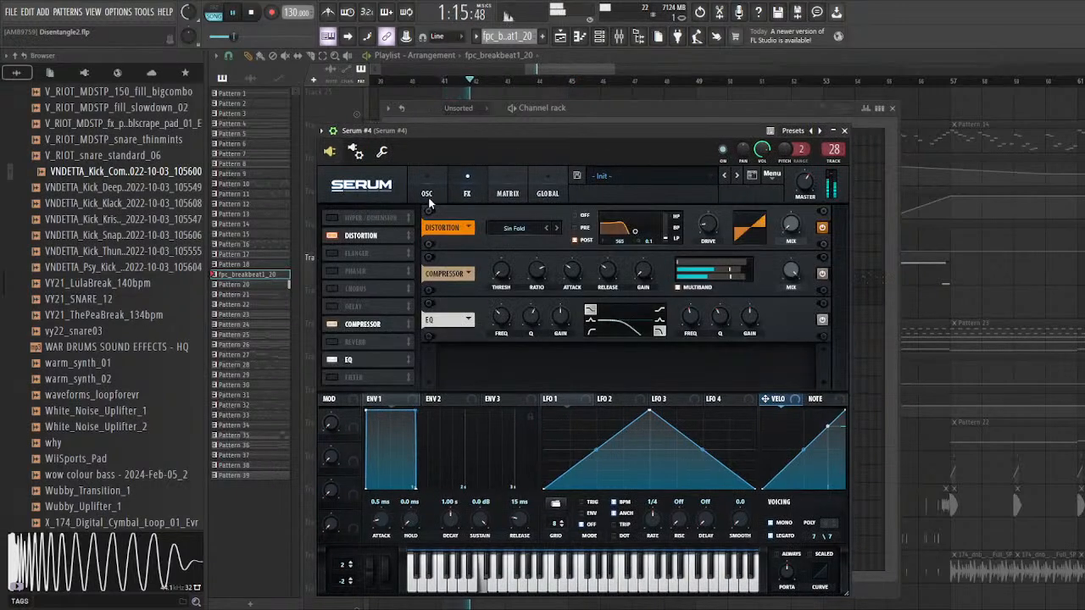
left_click(428, 195)
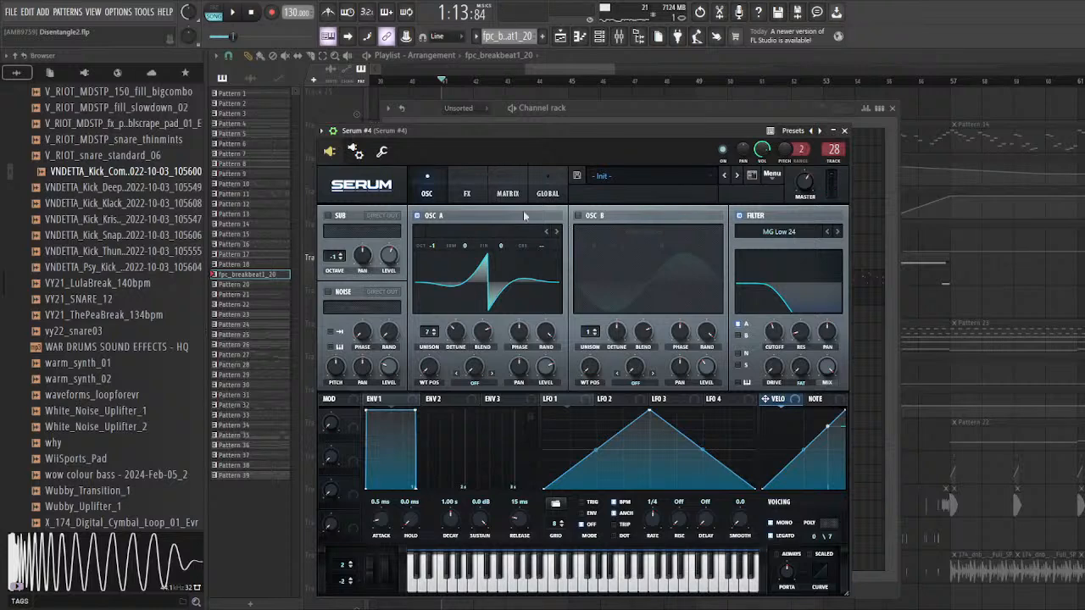
Step: Compare the soloed part with Serum #4's oscillator B and sub switched on, and switch both off again
left_click(581, 216)
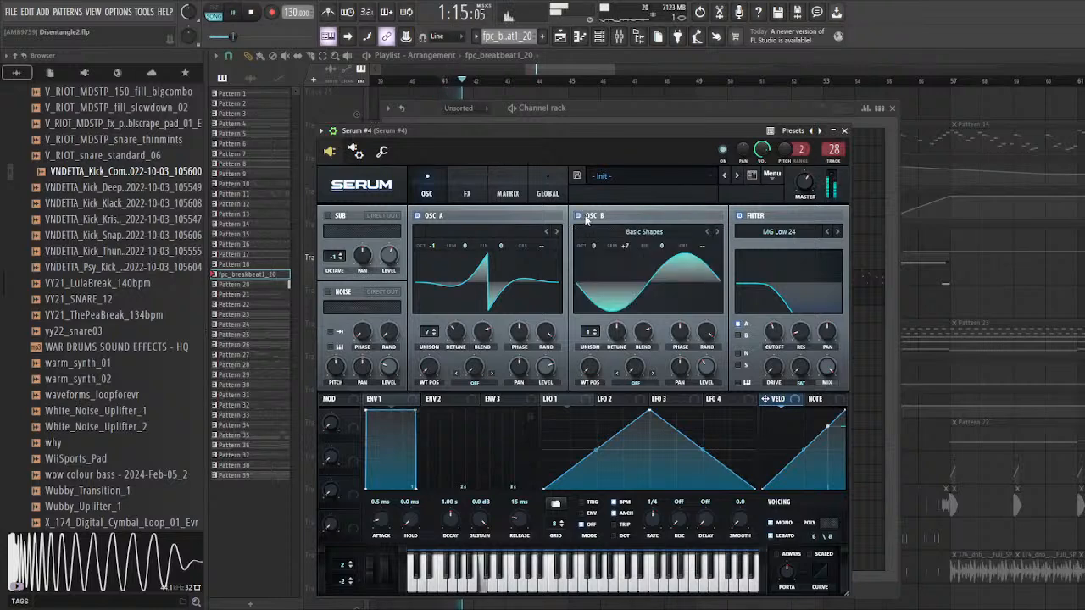
left_click(328, 216)
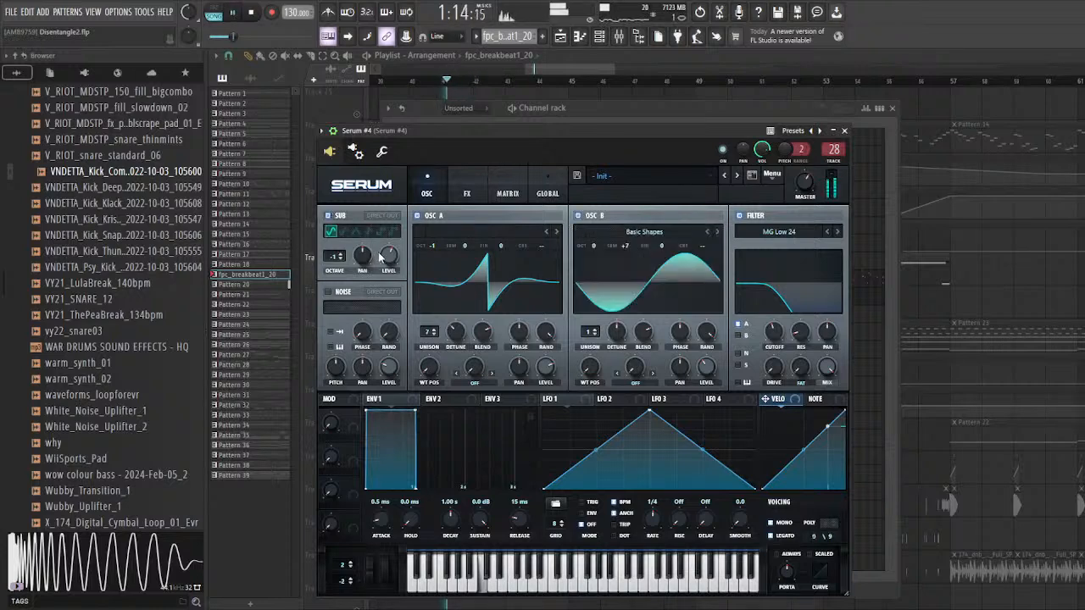
left_click(337, 219)
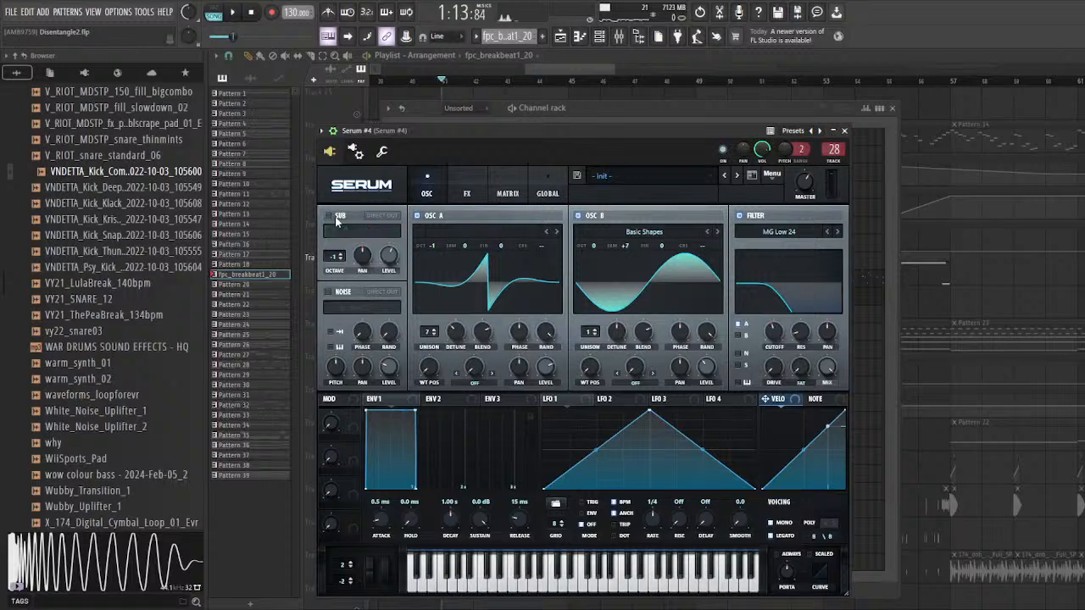
left_click(578, 215)
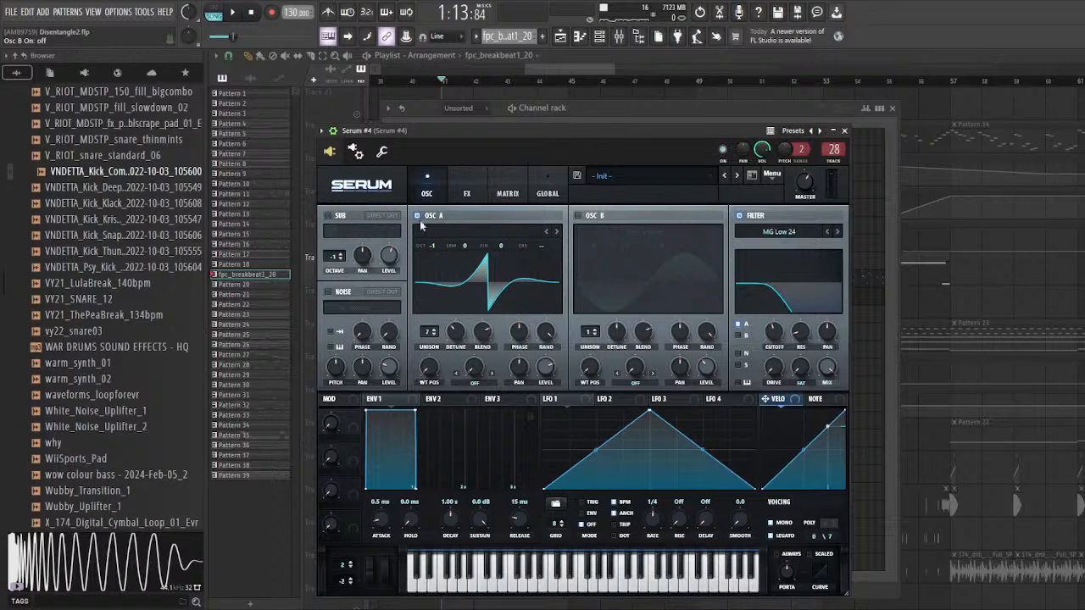
Step: Examine oscillator A's first harmonic bins in Serum #4's wavetable editor, close it, and play the part briefly
left_click(559, 270)
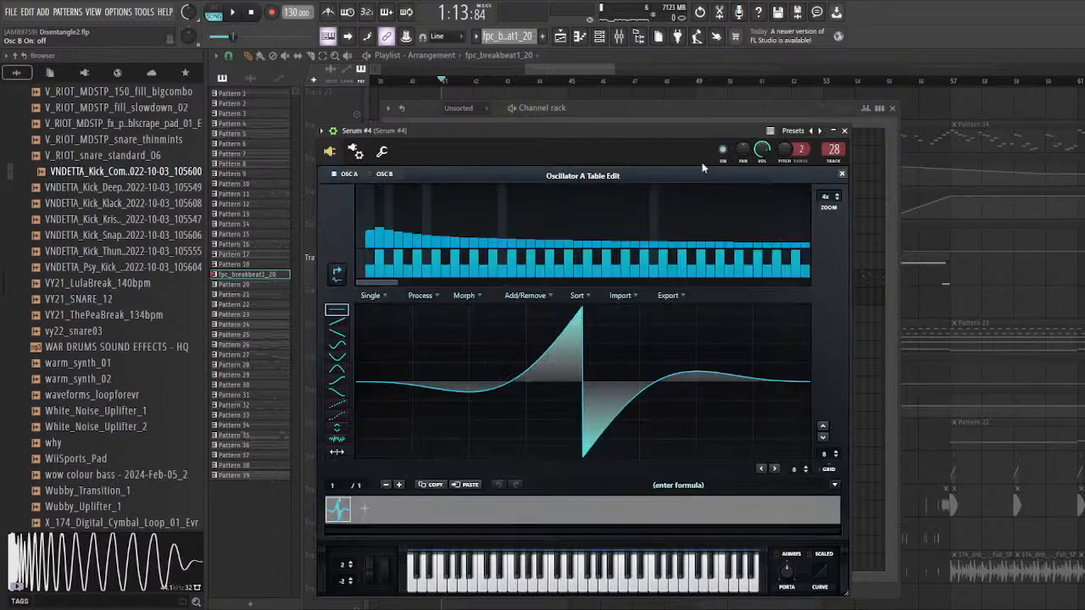
left_click(362, 252)
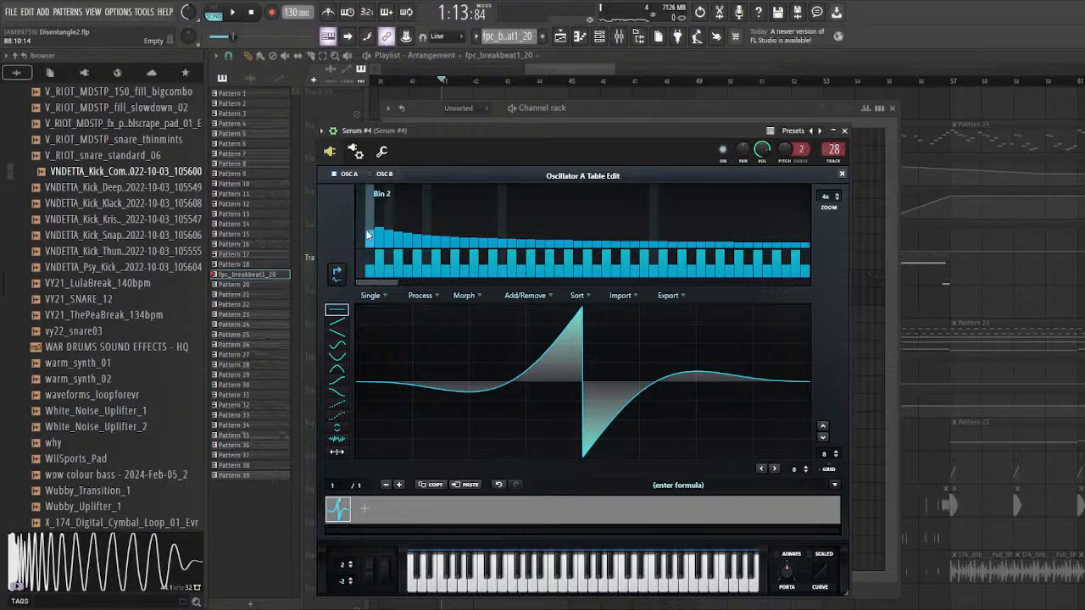
left_click(841, 173)
key("space")
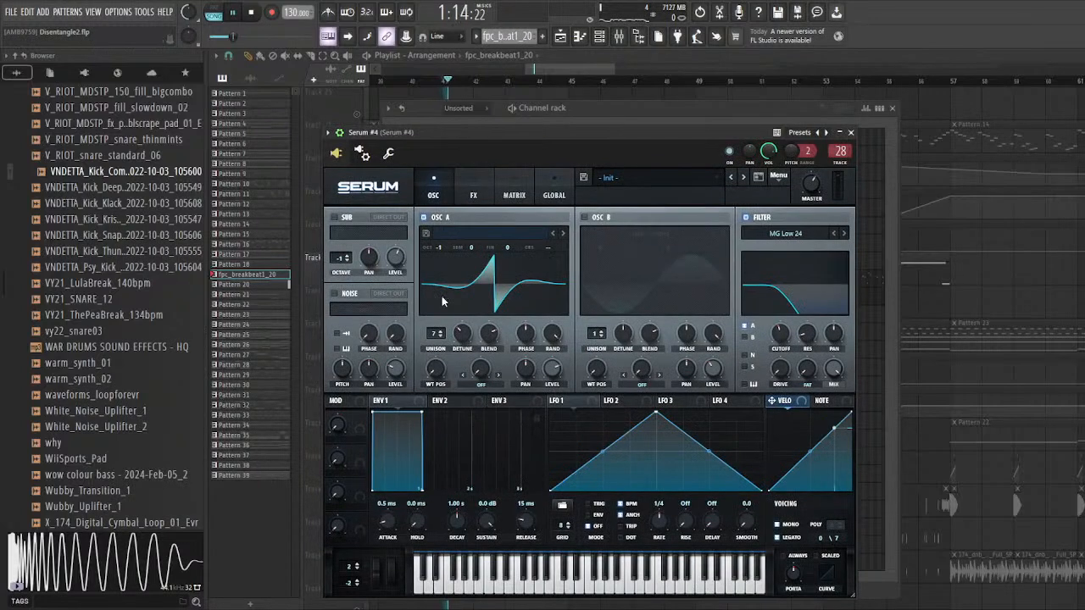
key("space")
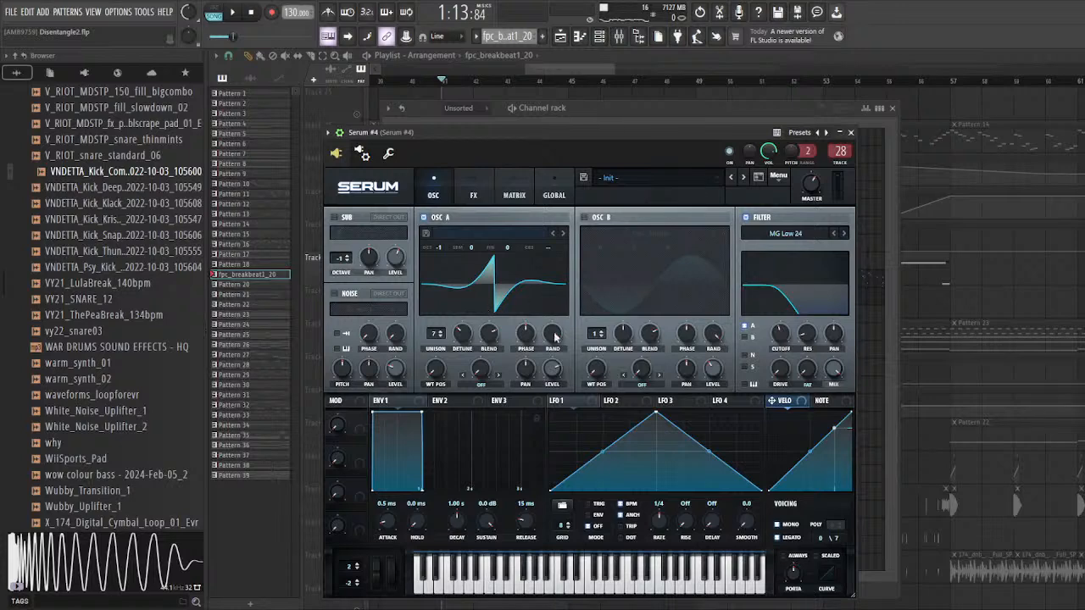
Step: Reopen Serum #4 from the channel rack and re-examine oscillator A's lowest harmonics in the wavetable editor
left_click(918, 307)
key("space")
key("space")
left_click(599, 37)
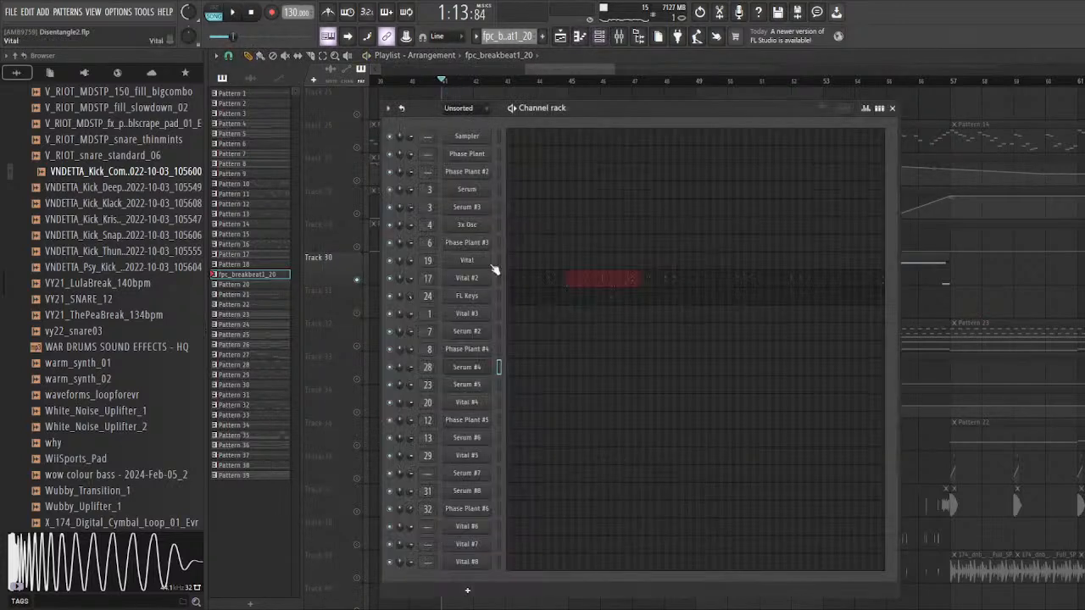
left_click(468, 369)
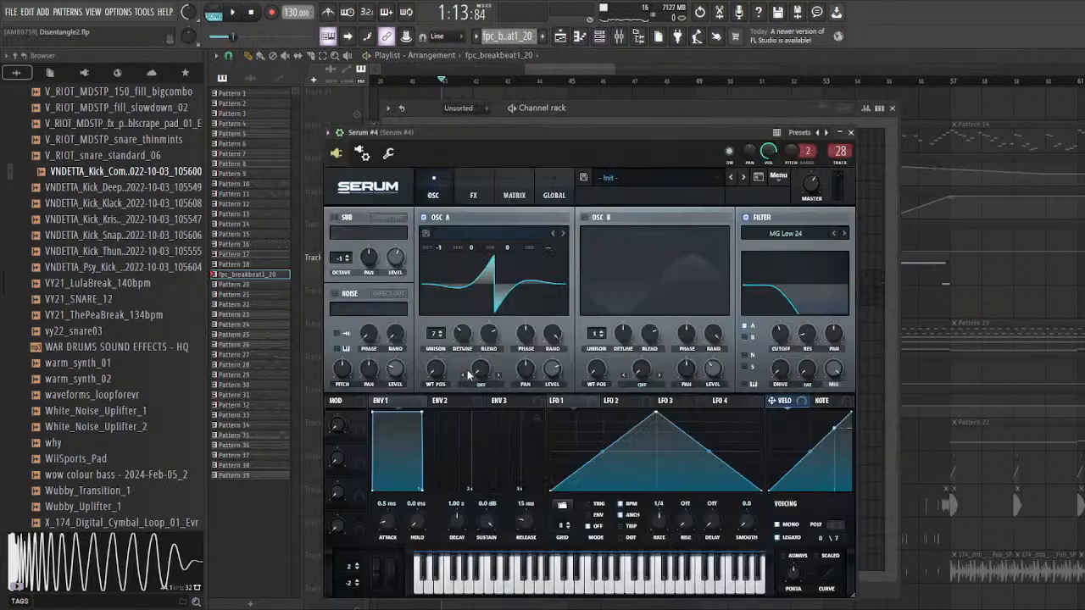
left_click(560, 260)
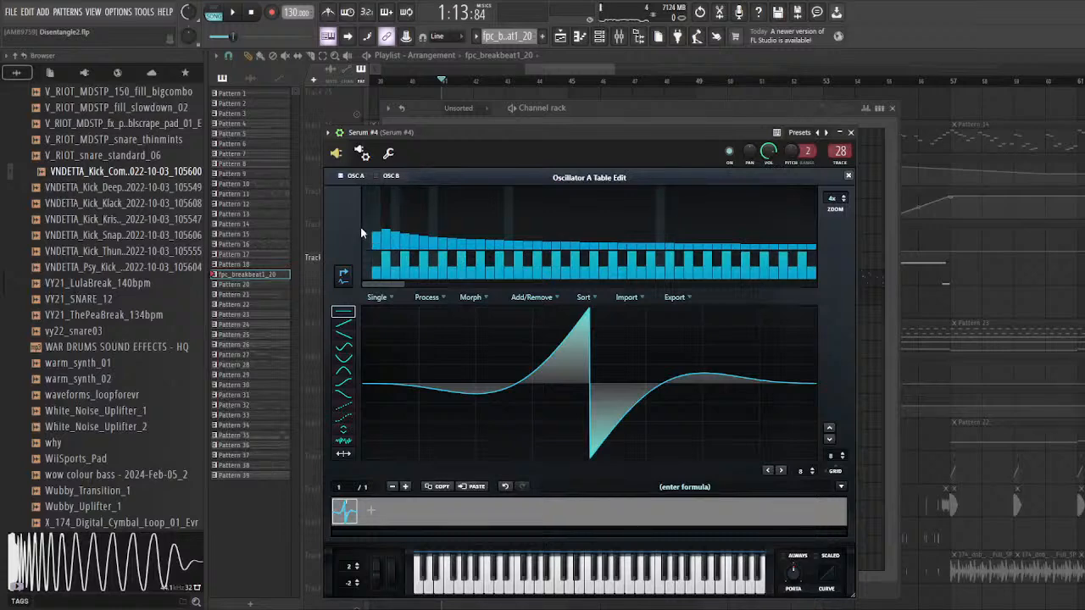
left_click(848, 178)
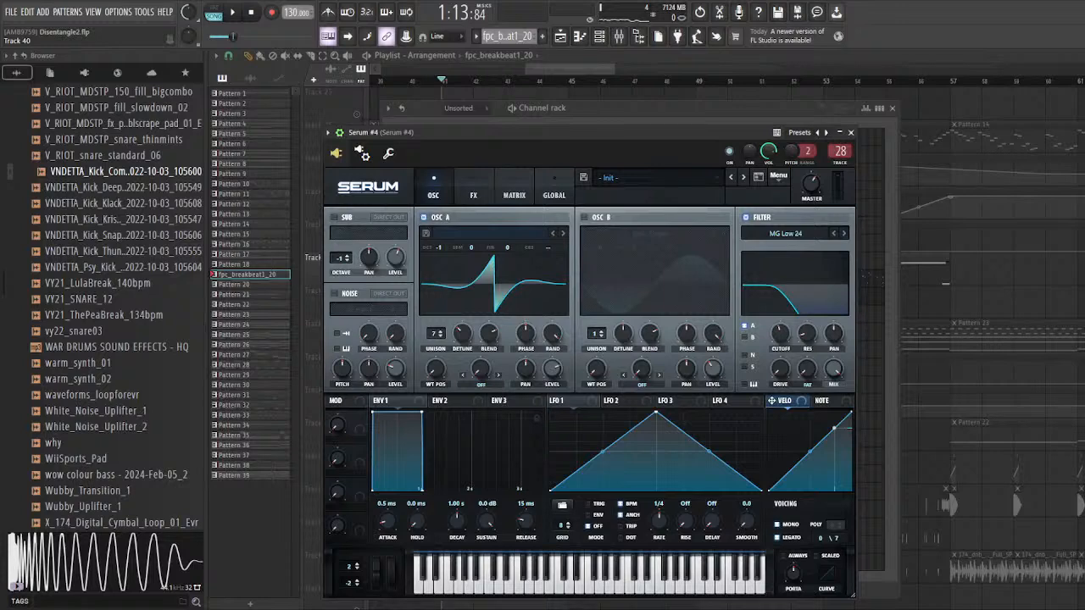
Step: Switch oscillator B and the sub back on in Serum #4, and review its distortion, compressor and EQ effects
left_click_drag(461, 135, 442, 127)
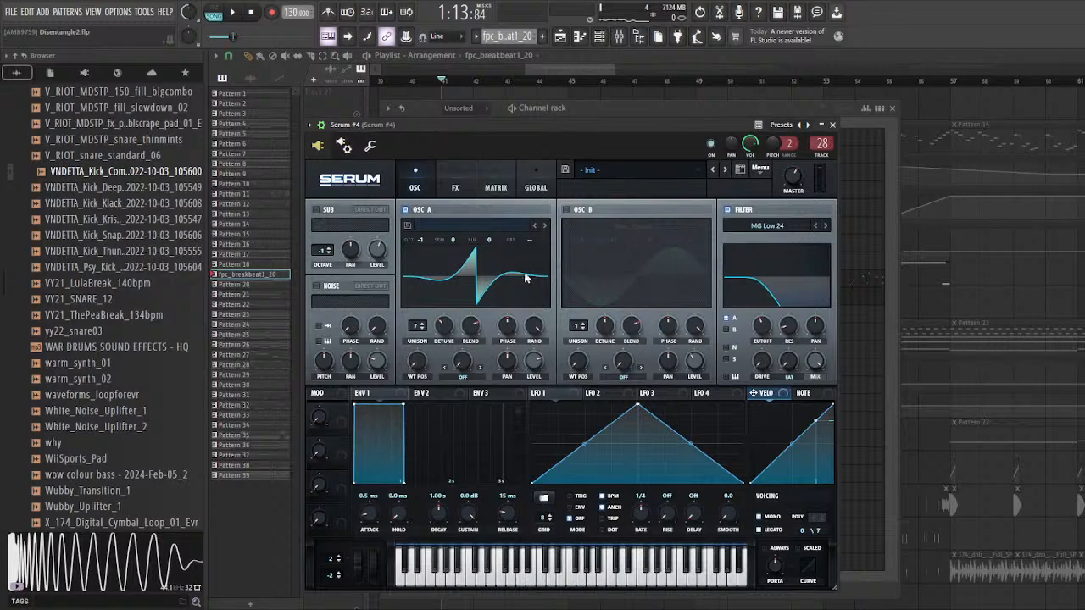
mouse_move(542, 261)
left_click(566, 210)
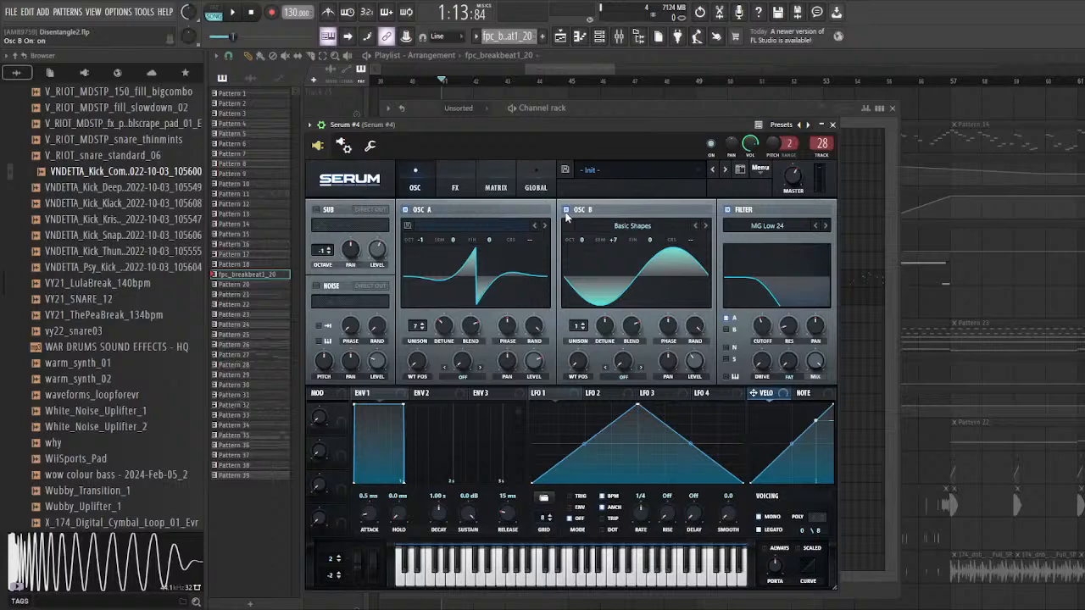
left_click(458, 187)
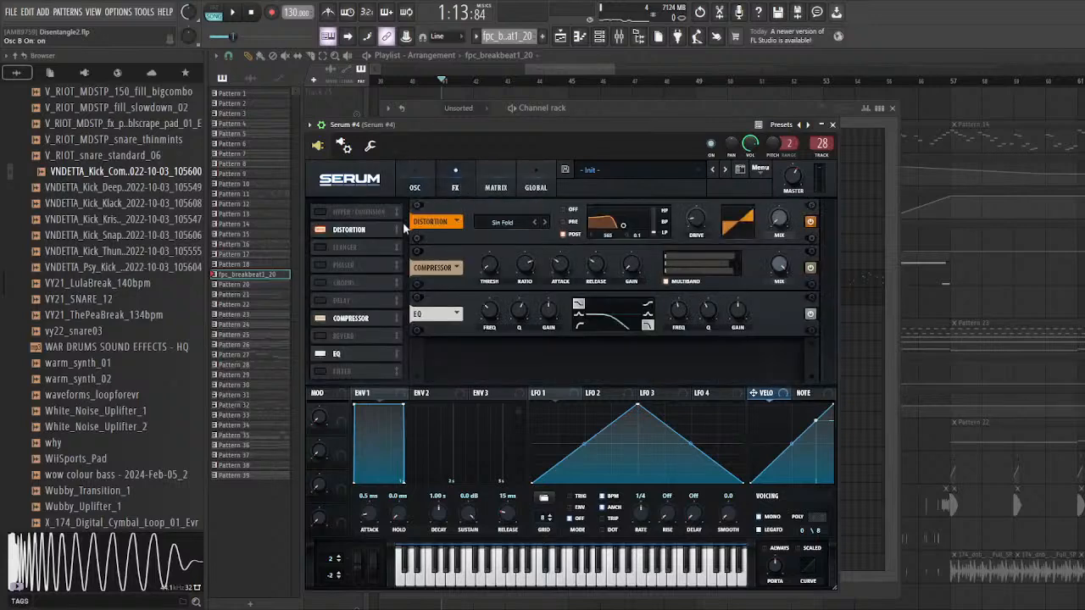
left_click(415, 188)
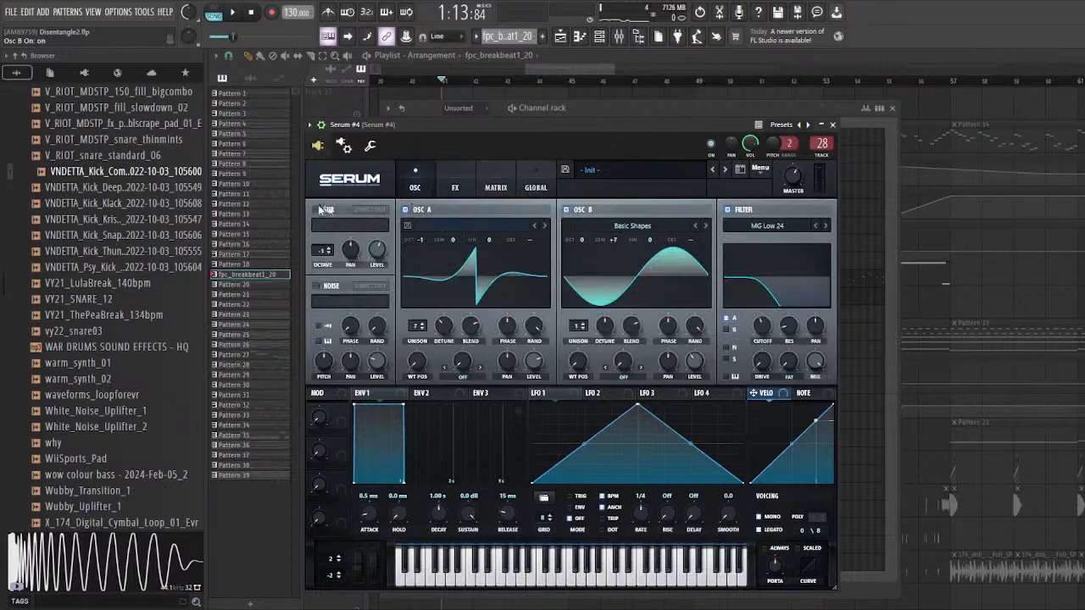
left_click_drag(445, 125, 434, 125)
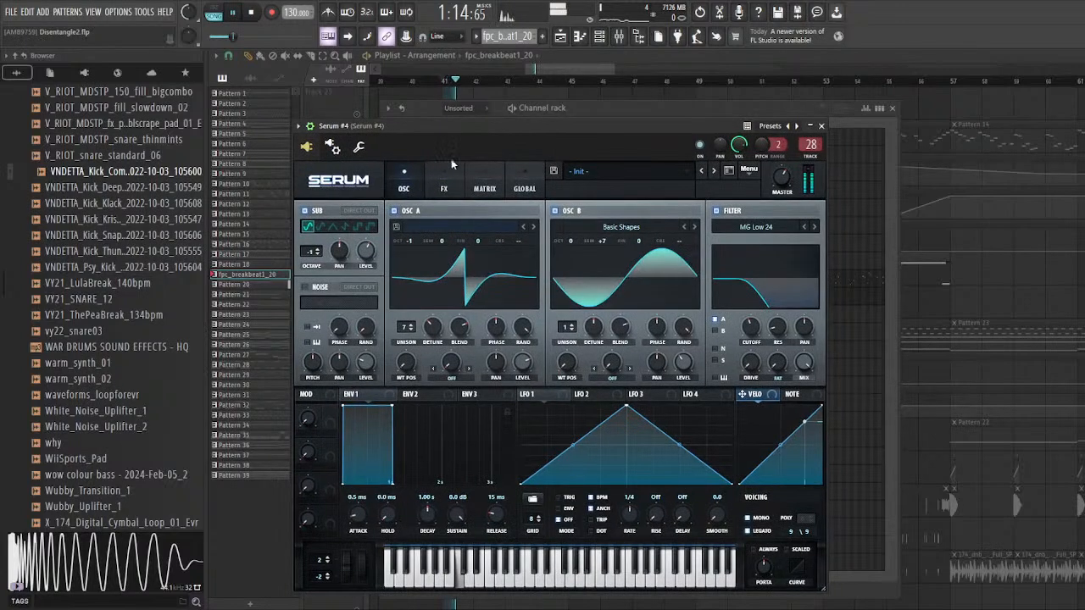
Step: Close the Serum #4 window, return to the playlist, and stop playback
left_click(821, 126)
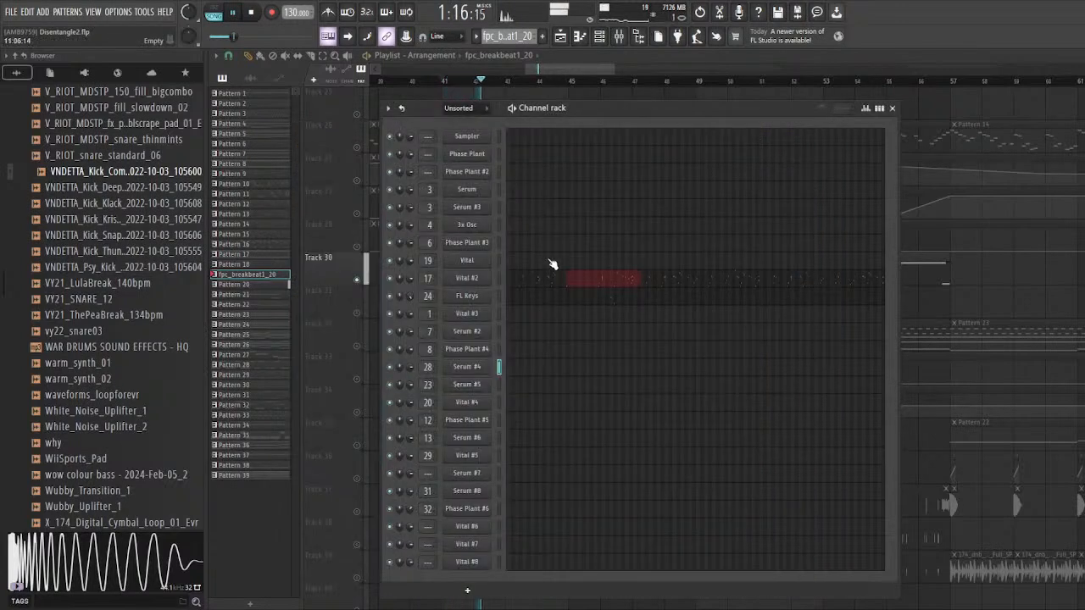
left_click(915, 343)
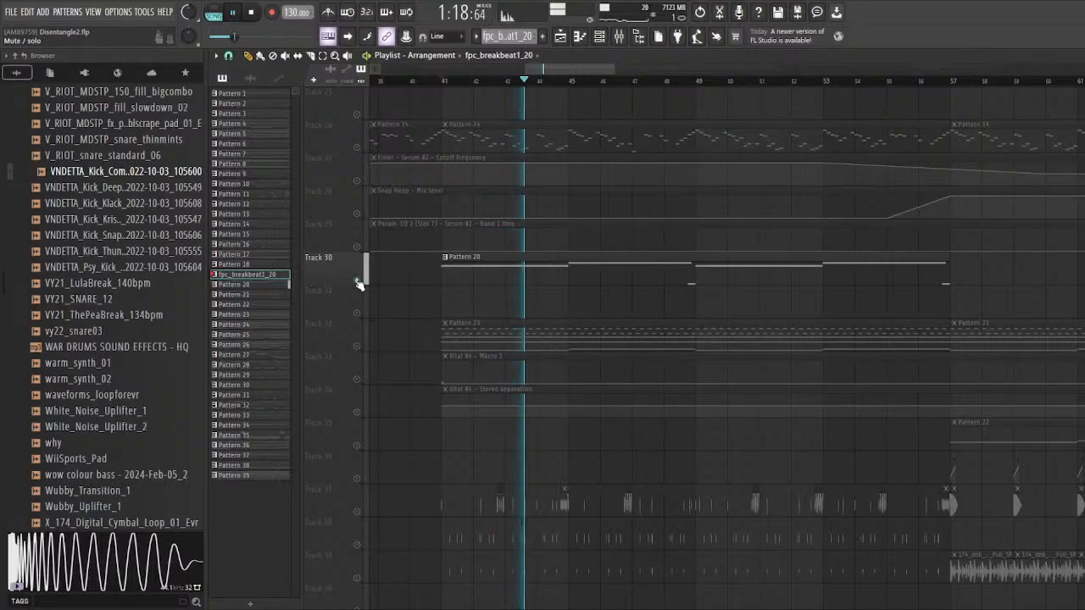
key("space")
Step: Play the soloed Pattern 20 part around bars 44 and 45 to examine its note change
scroll(617, 240, "up", 3)
left_click(687, 82)
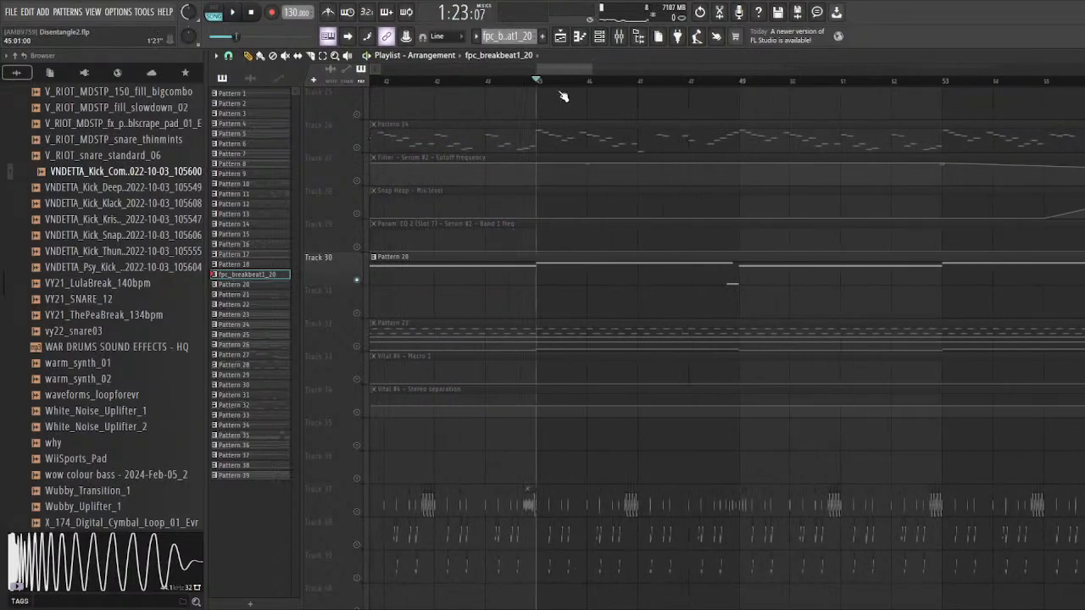
left_click(535, 82)
left_click(491, 82)
key("space")
left_click(536, 82)
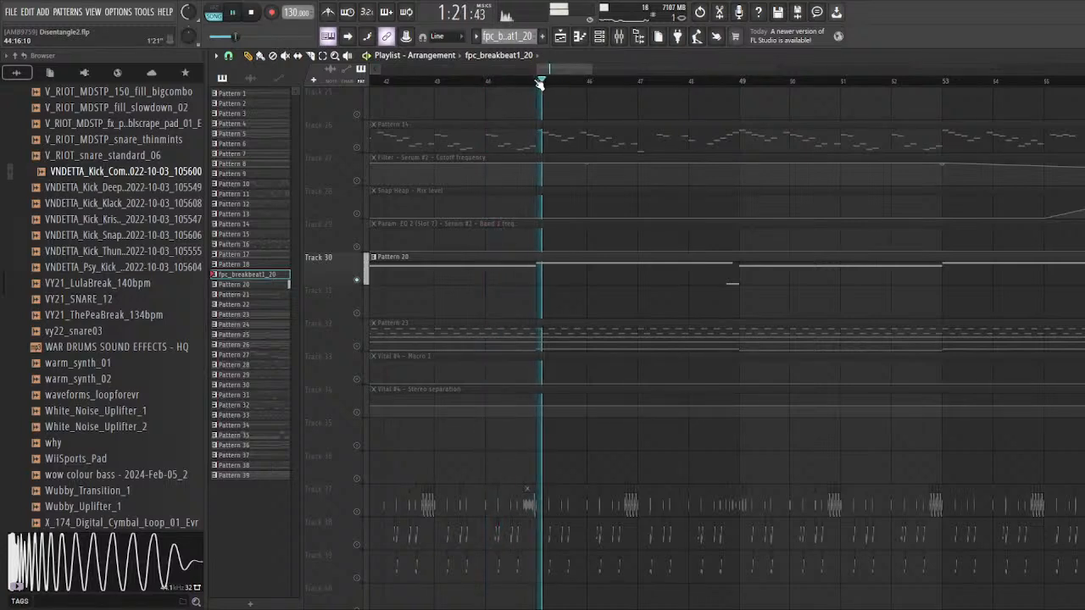
Step: Replay Pattern 20 from bar 48 to hear the low note before bar 49, and restart playback from bar 44
left_click(686, 82)
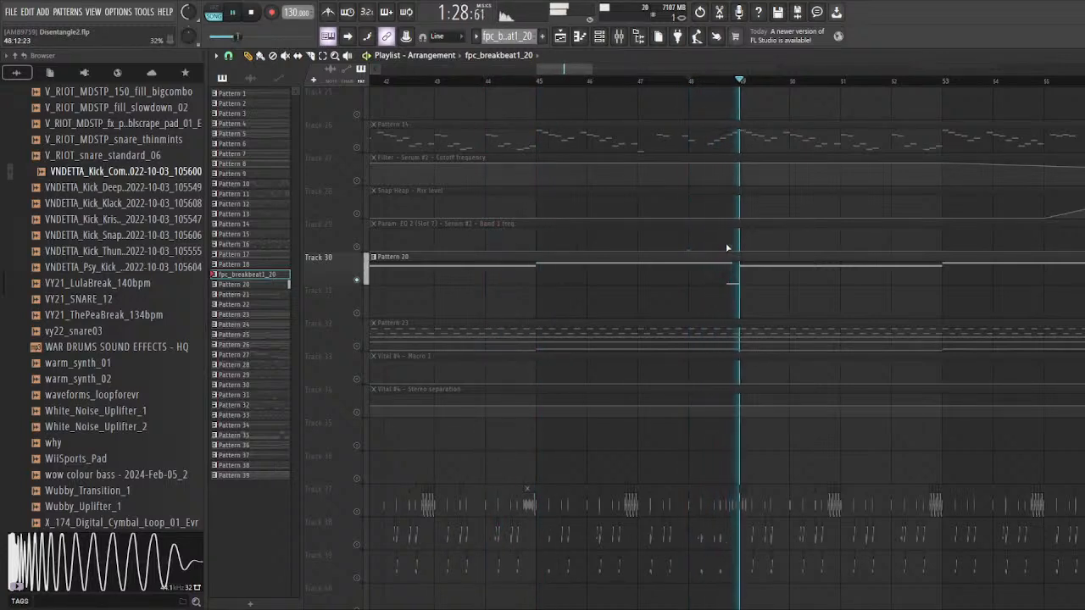
key("space")
key("space")
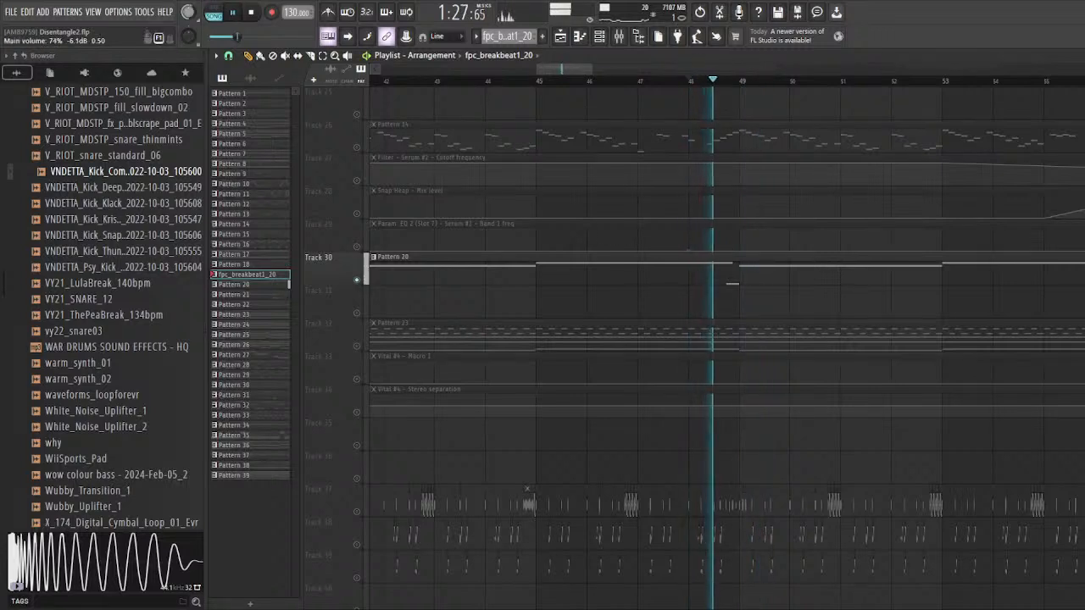
key("space")
left_click(484, 83)
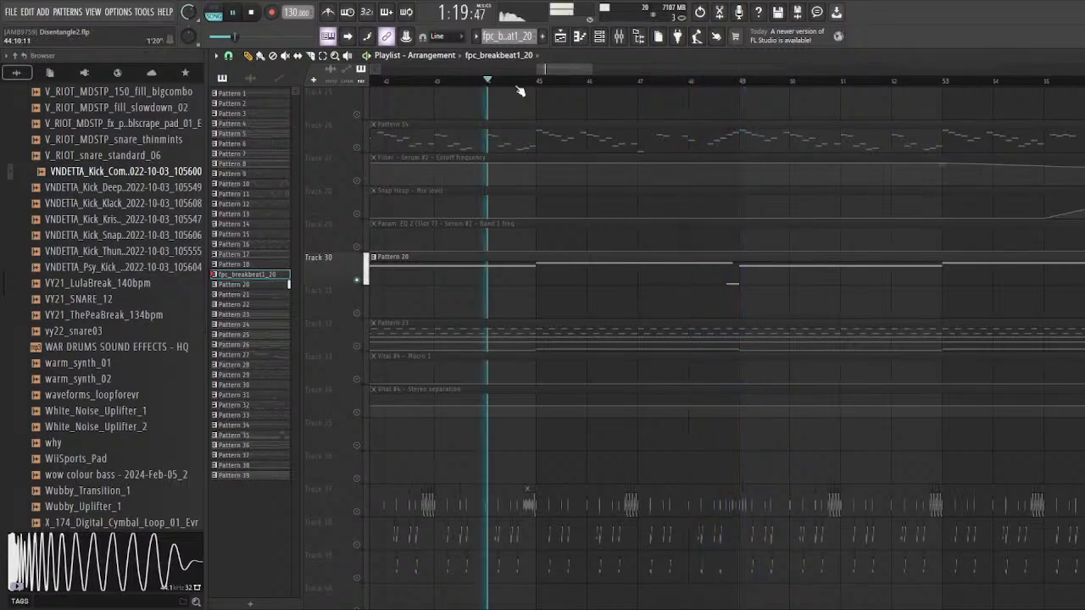
Step: Open Serum #4 from the channel rack again to examine its oscillators, and move its window
key("F6")
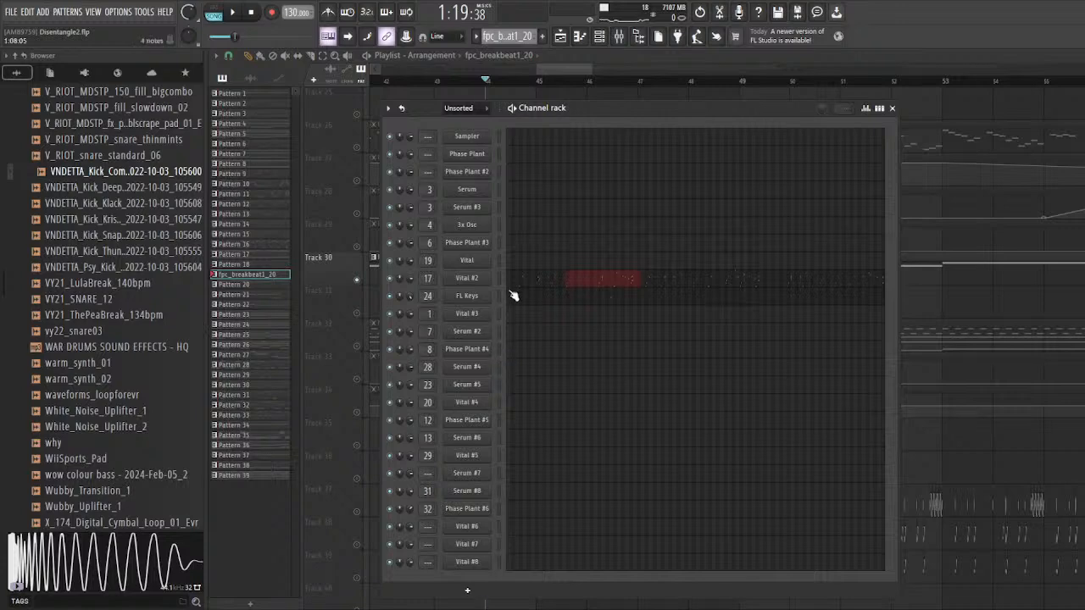
left_click(475, 368)
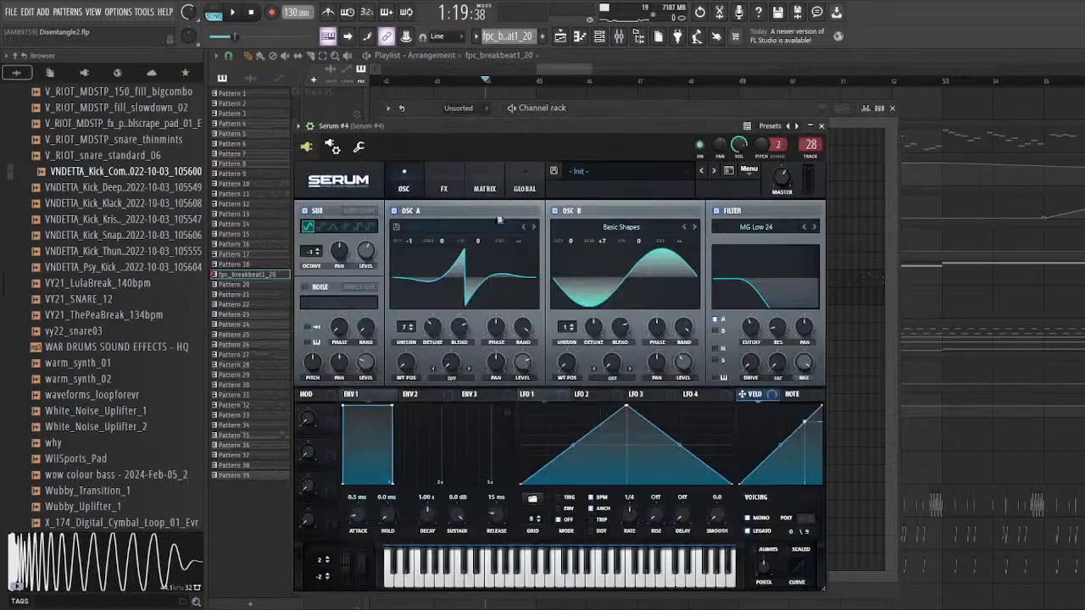
left_click_drag(465, 128, 468, 103)
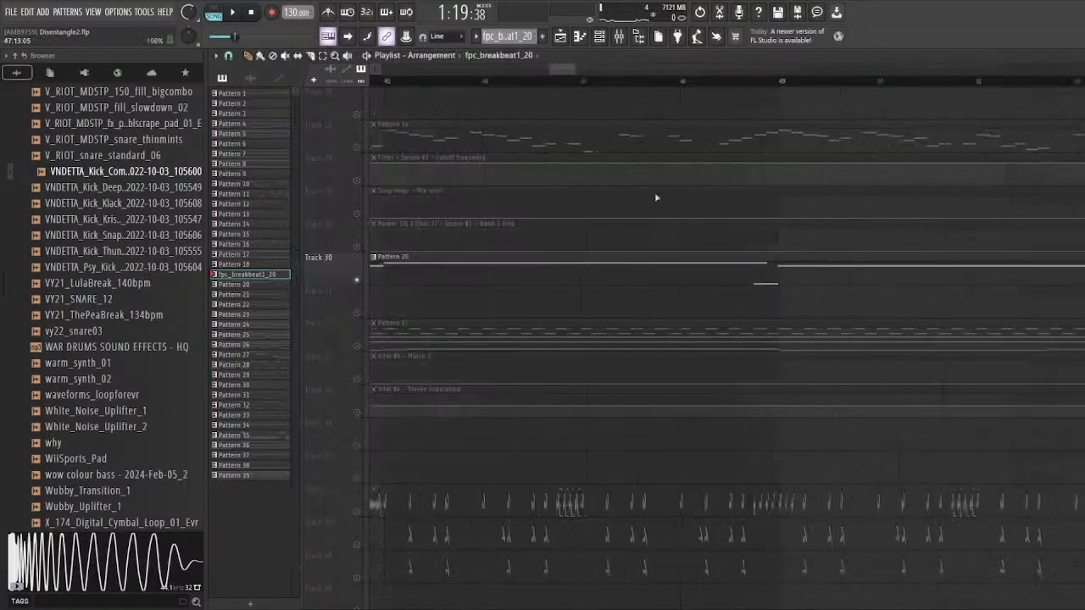
Step: Play the soloed Pattern 20 part from bar 48 to hear its lead-in to bar 49, and stop playback
scroll(656, 197, "up", 1)
left_click(682, 81)
key("space")
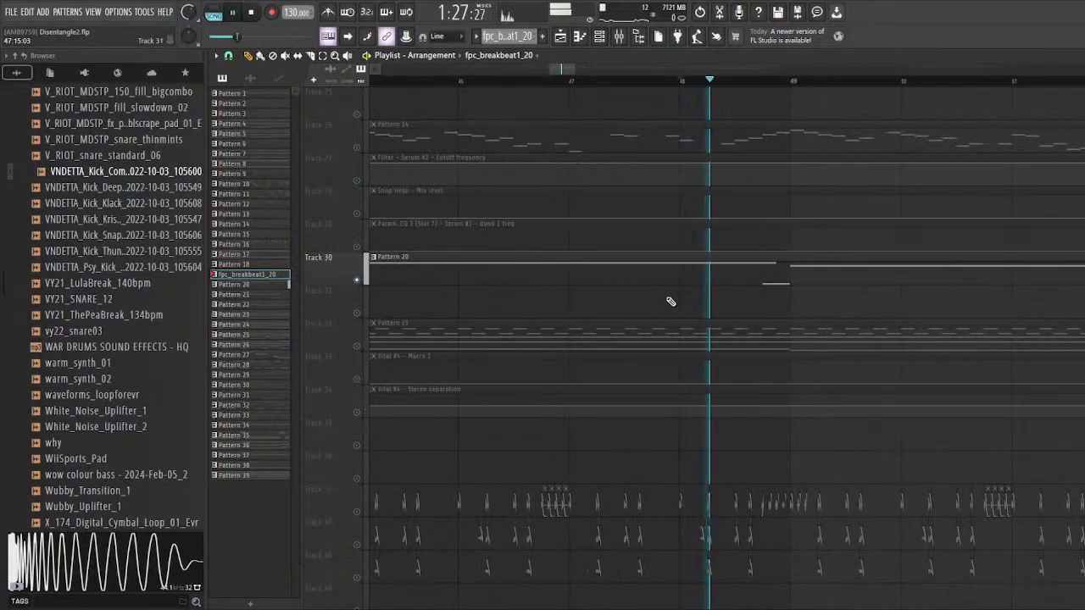
key("space")
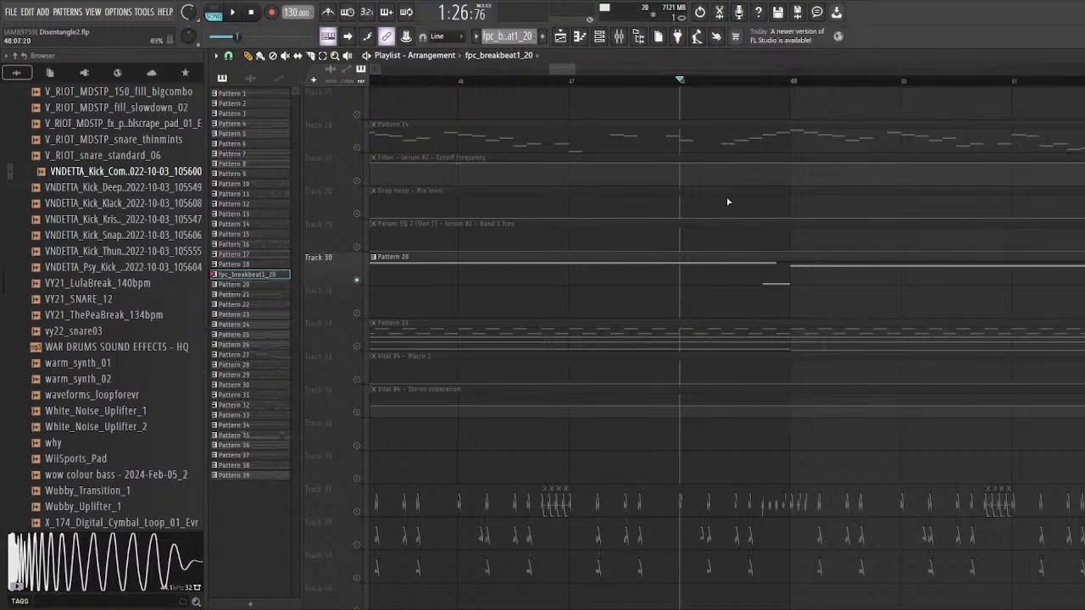
Step: Solo tracks 32 to 34, holding Pattern 23 and the Vital #4 Macro 1 and Stereo separation automation
scroll(649, 267, "down", 5)
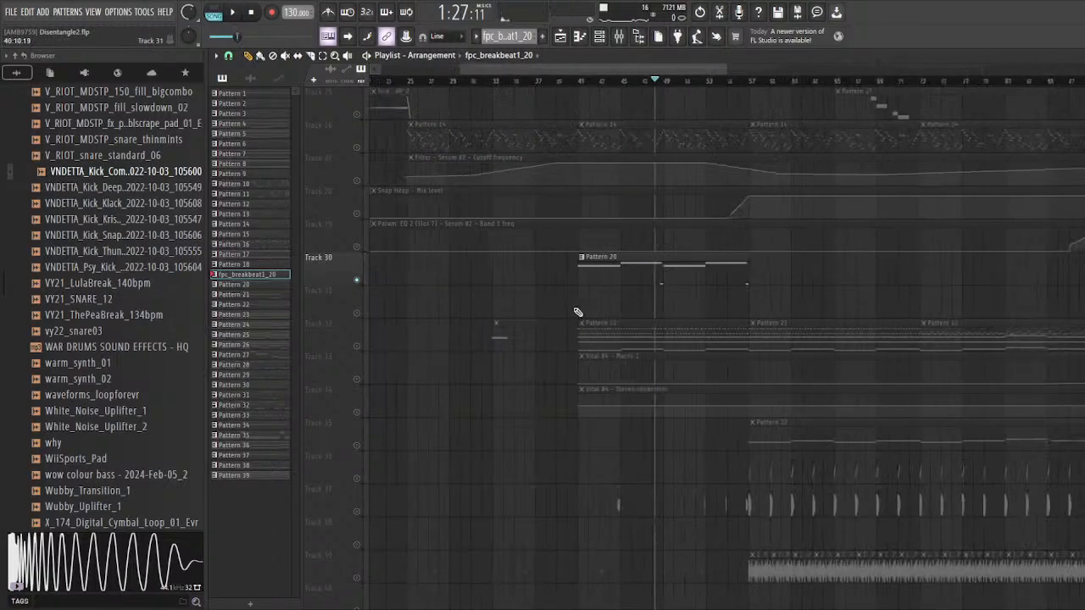
scroll(542, 297, "down", 3)
scroll(483, 242, "up", 1)
scroll(687, 293, "up", 3)
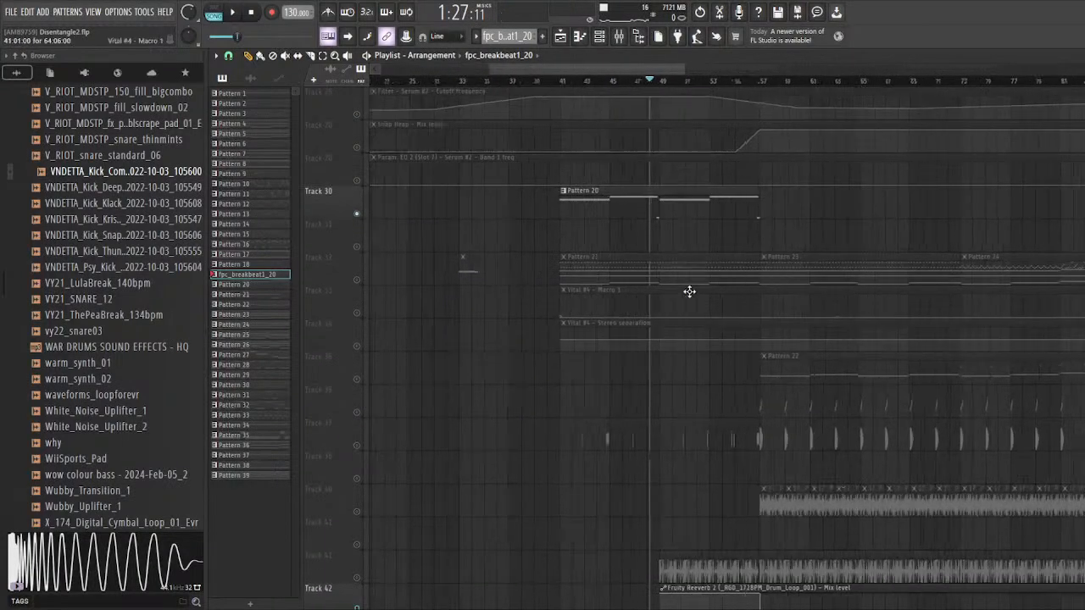
scroll(674, 284, "up", 2)
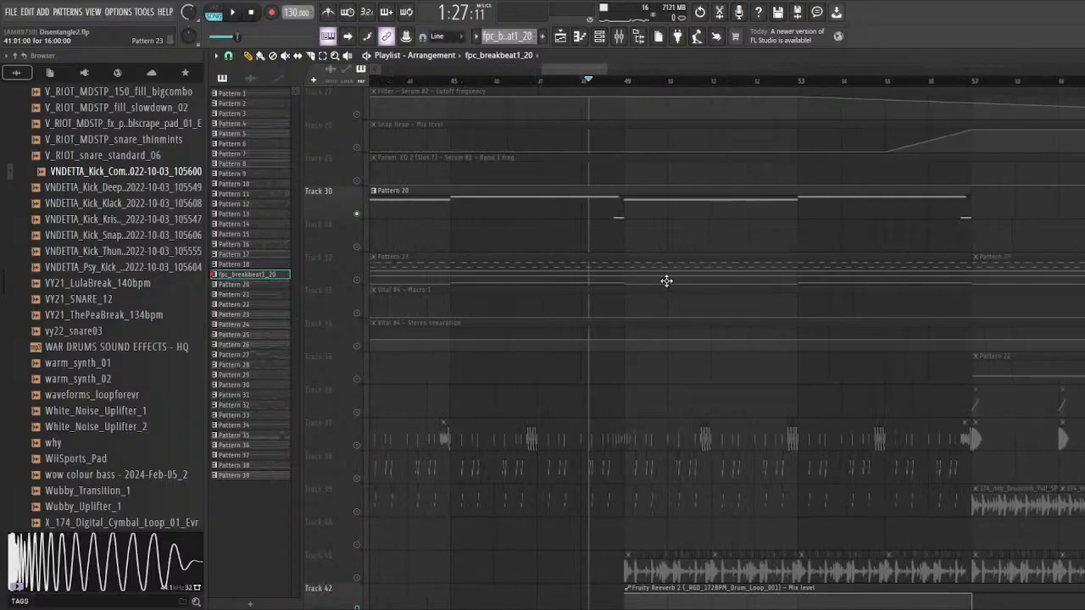
scroll(701, 339, "down", 3)
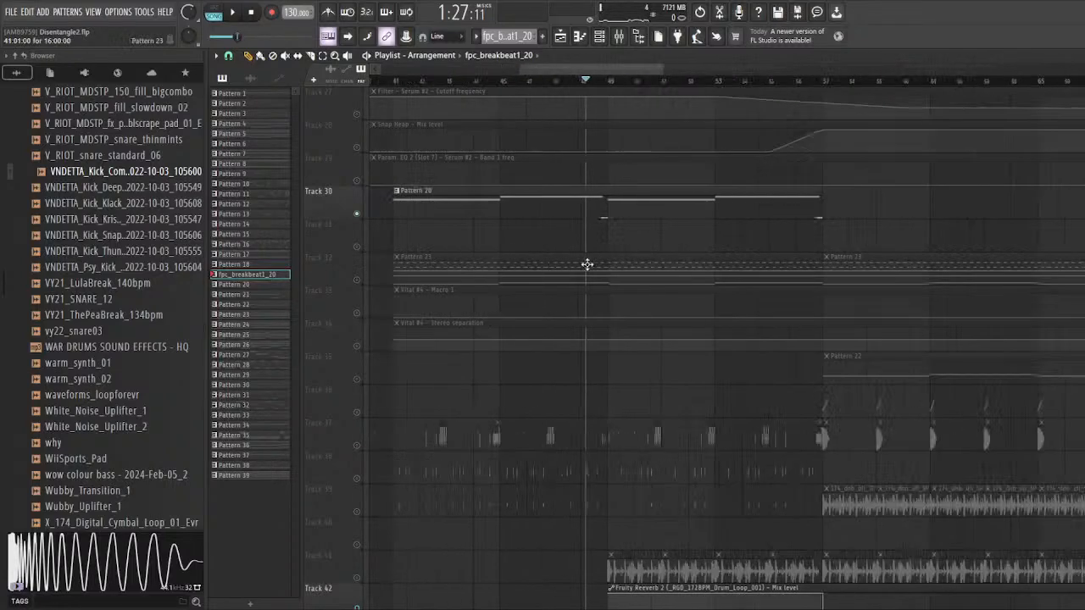
left_click(363, 308)
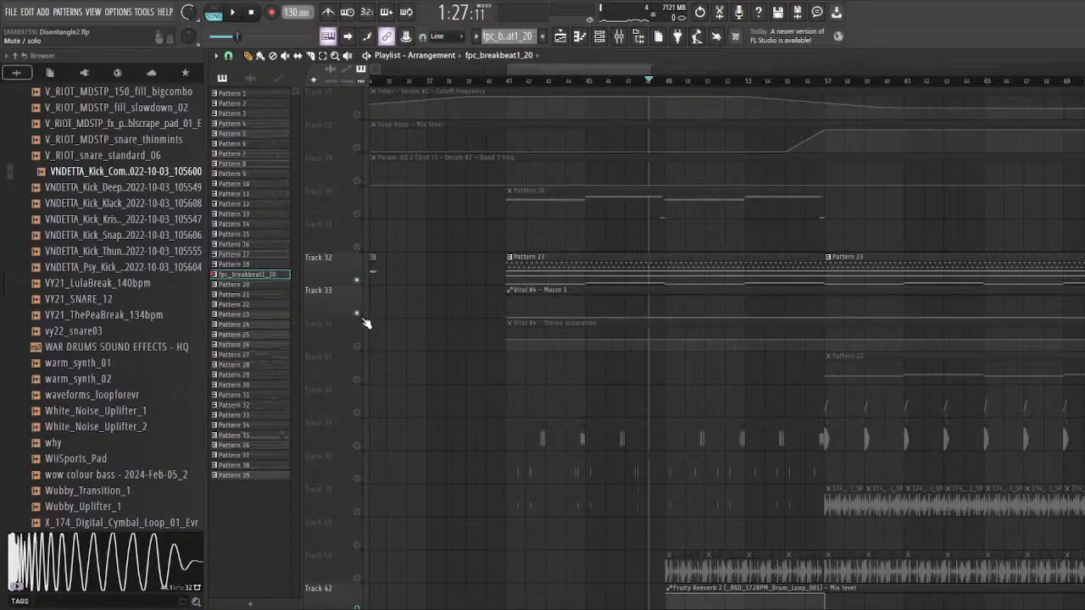
left_click(364, 343)
Step: Play the soloed Pattern 23 part with its Vital #4 automation from bar 41
scroll(471, 100, "up", 3)
left_click(470, 82)
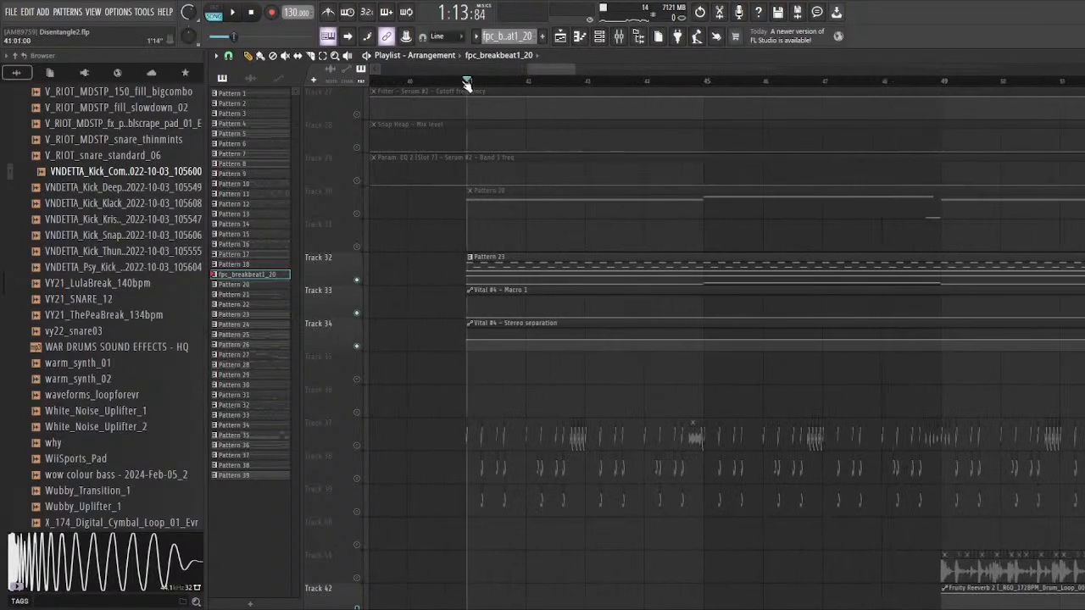
key("space")
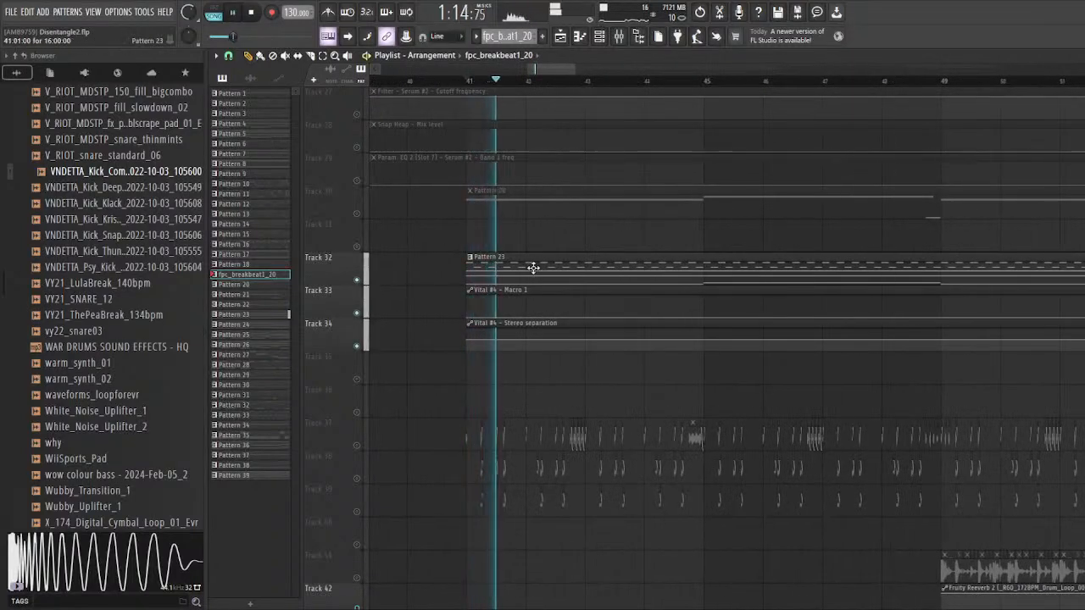
Step: Open the Pattern 23 notes in the piano roll and bring up the channel rack to locate Vital #4
double_click(554, 267)
left_click(598, 34)
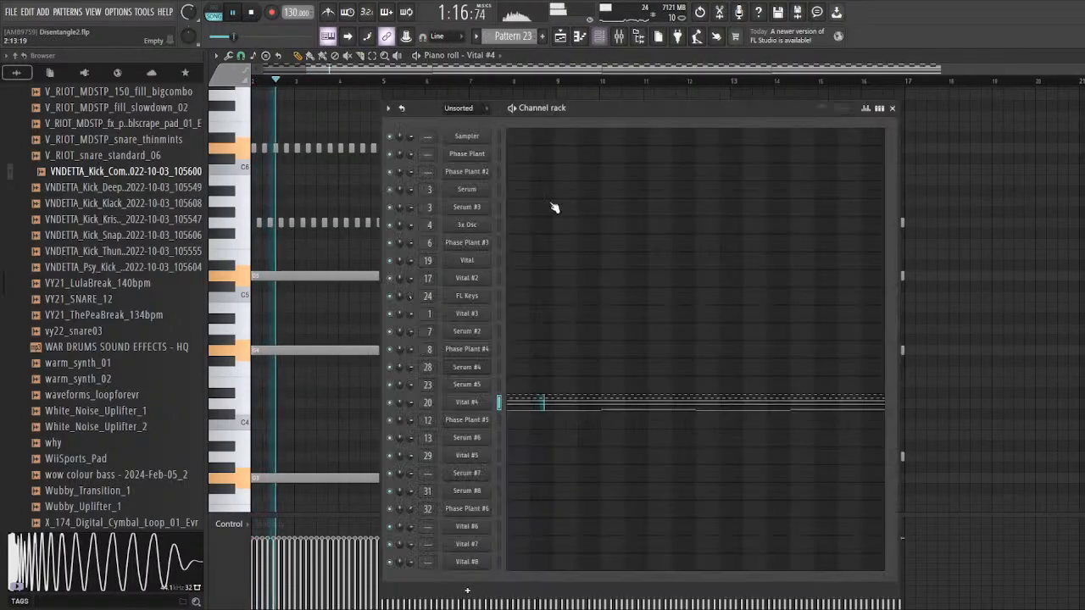
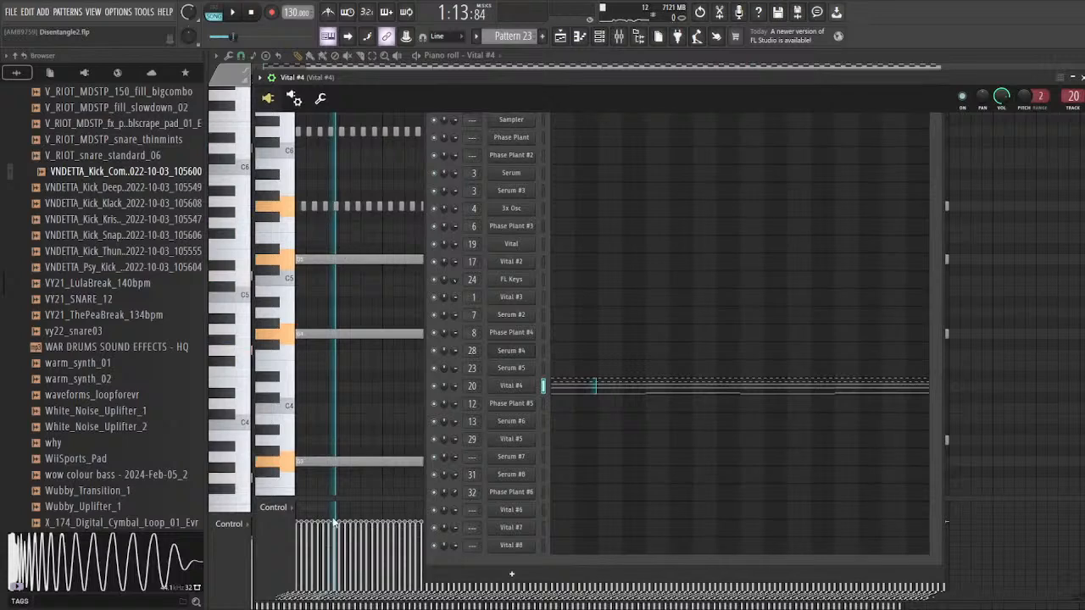
Step: Play the soloed Pattern 23 part again, following it in the playlist, and stop playback
key("space")
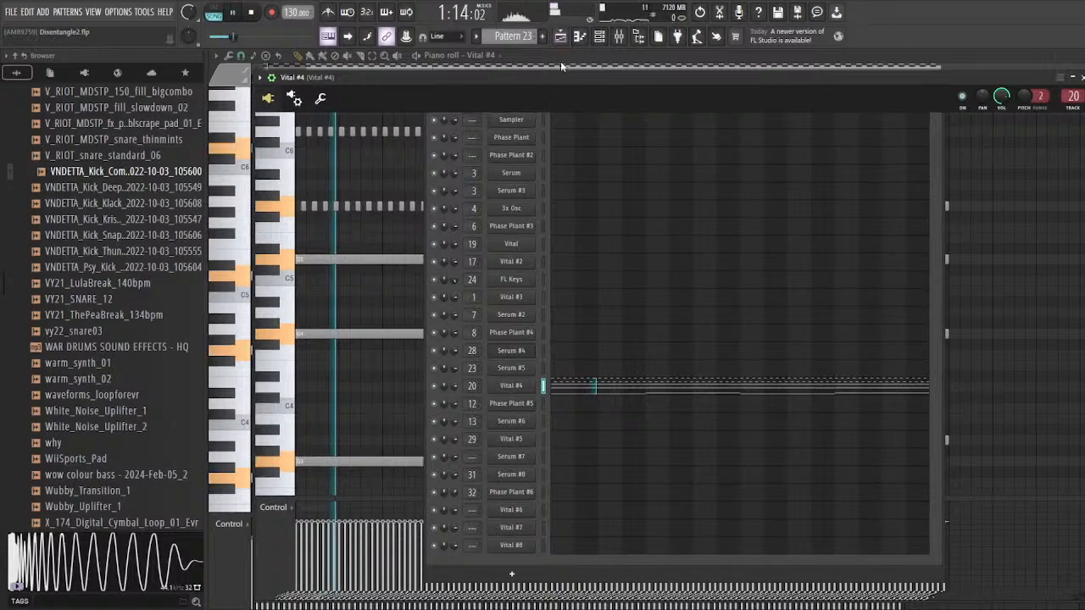
left_click(560, 37)
scroll(489, 342, "down", 3)
scroll(390, 350, "down", 3)
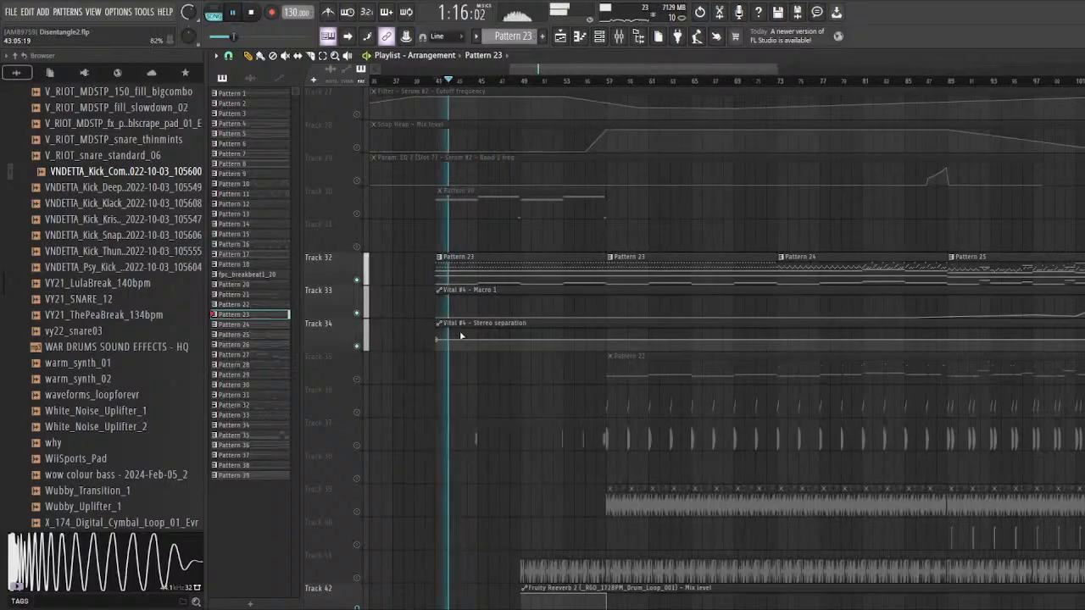
key("space")
Step: Solo tracks 37 to 39, which hold the glitch percussion clips starting at bar 41
scroll(505, 413, "down", 3)
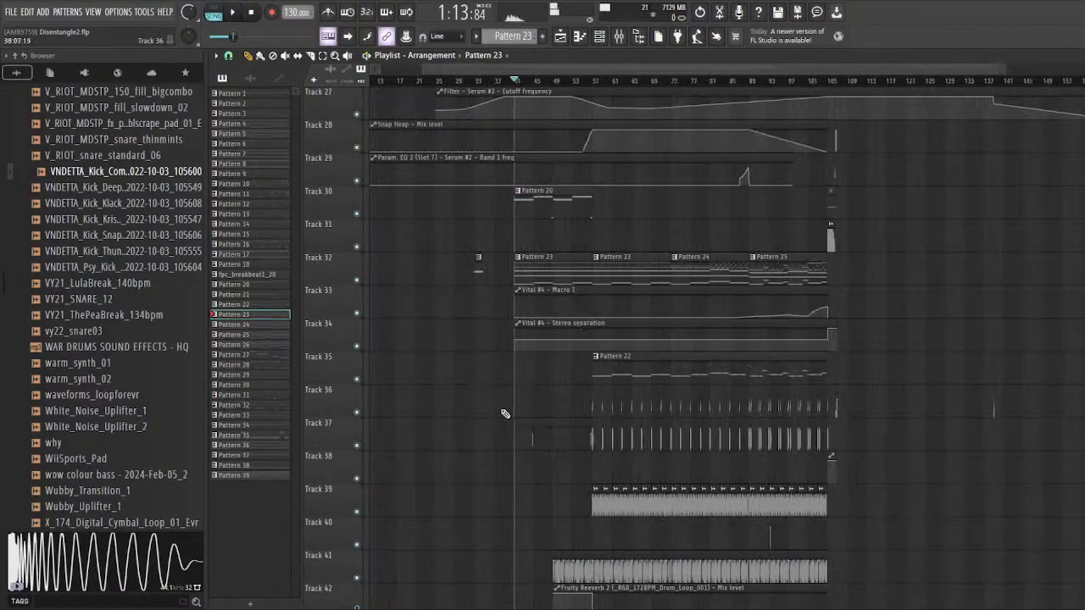
scroll(507, 412, "down", 5)
scroll(538, 368, "up", 5)
scroll(503, 266, "up", 6)
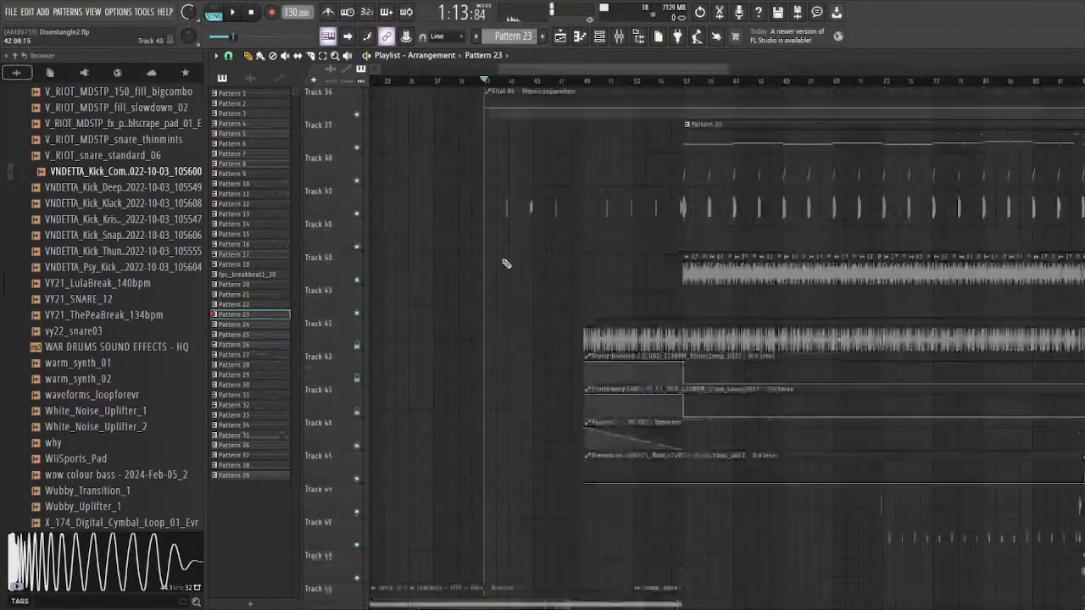
scroll(473, 306, "up", 3)
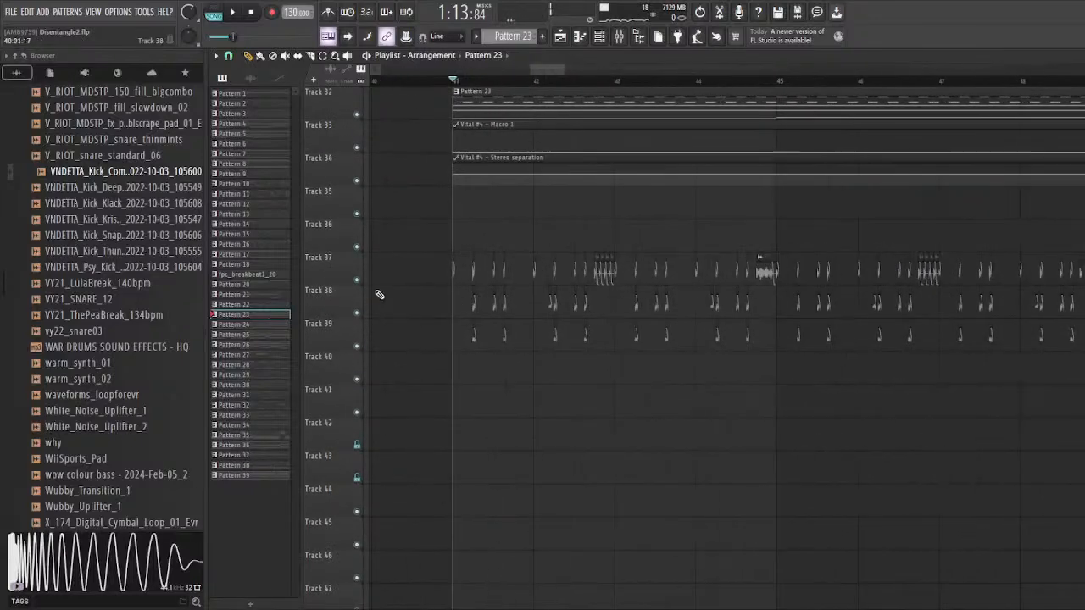
right_click(357, 281)
left_click(358, 314)
left_click(357, 345)
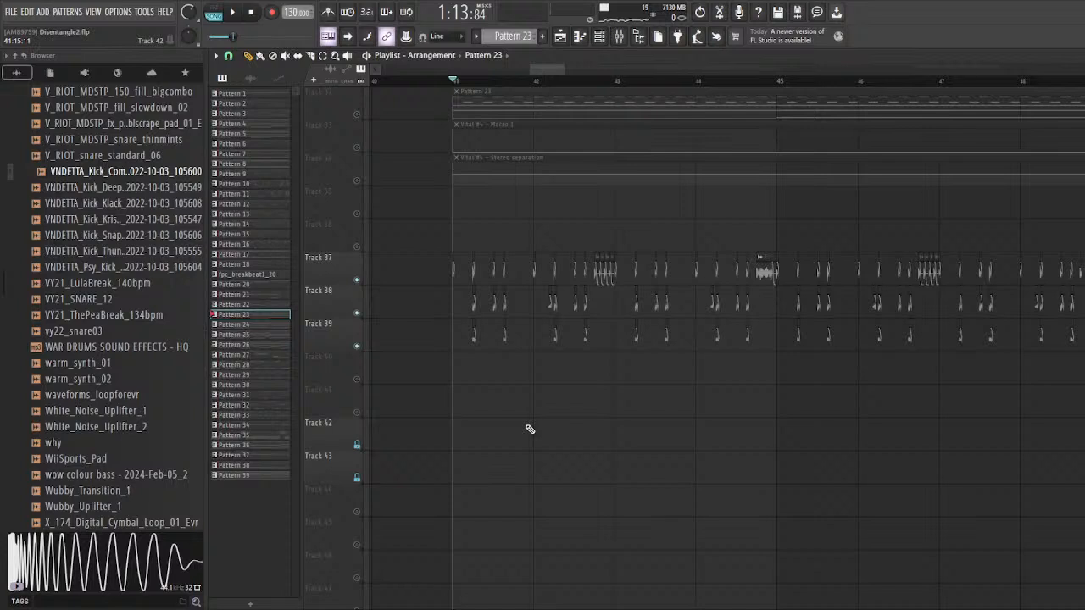
Step: Open the sample settings of the Fragments_TEXTURES_Glitch clips on tracks 37, 38 and 39 in turn to identify each sample
scroll(472, 364, "up", 4)
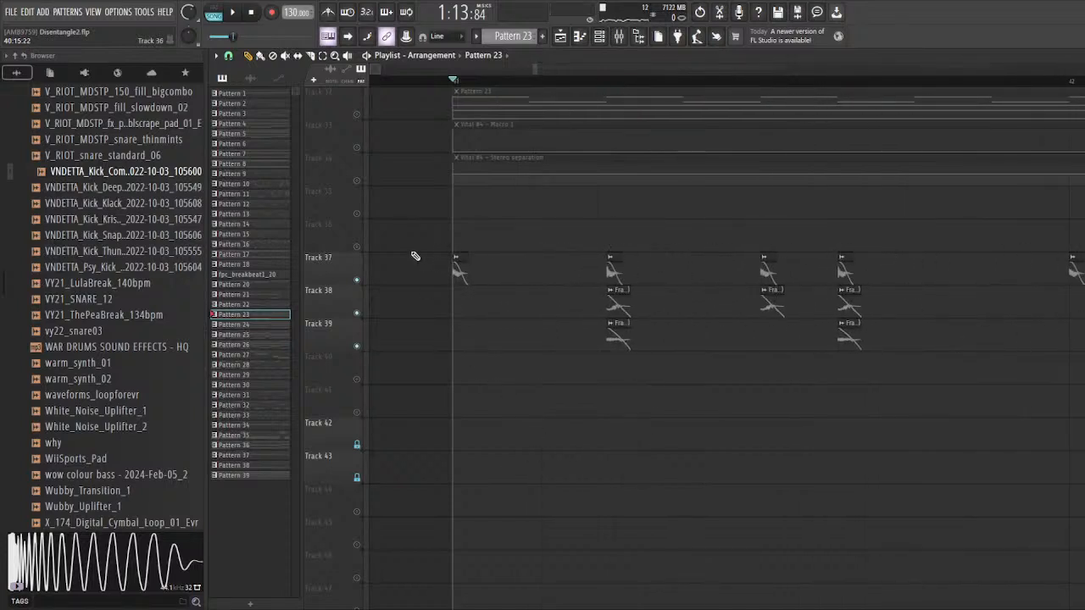
scroll(415, 256, "up", 2)
double_click(480, 261)
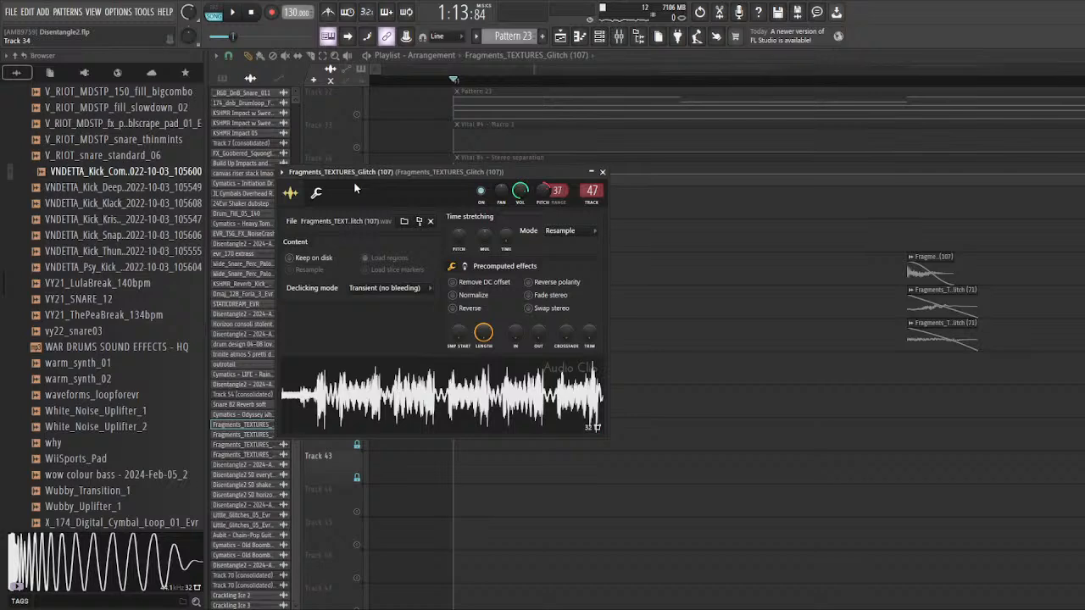
right_click(674, 306)
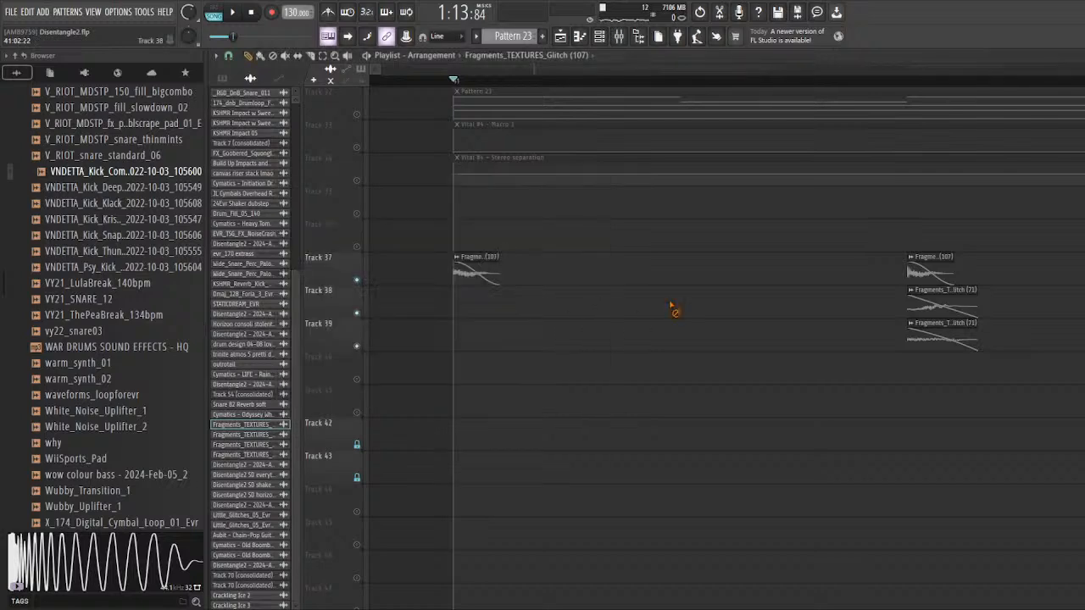
double_click(946, 297)
right_click(818, 404)
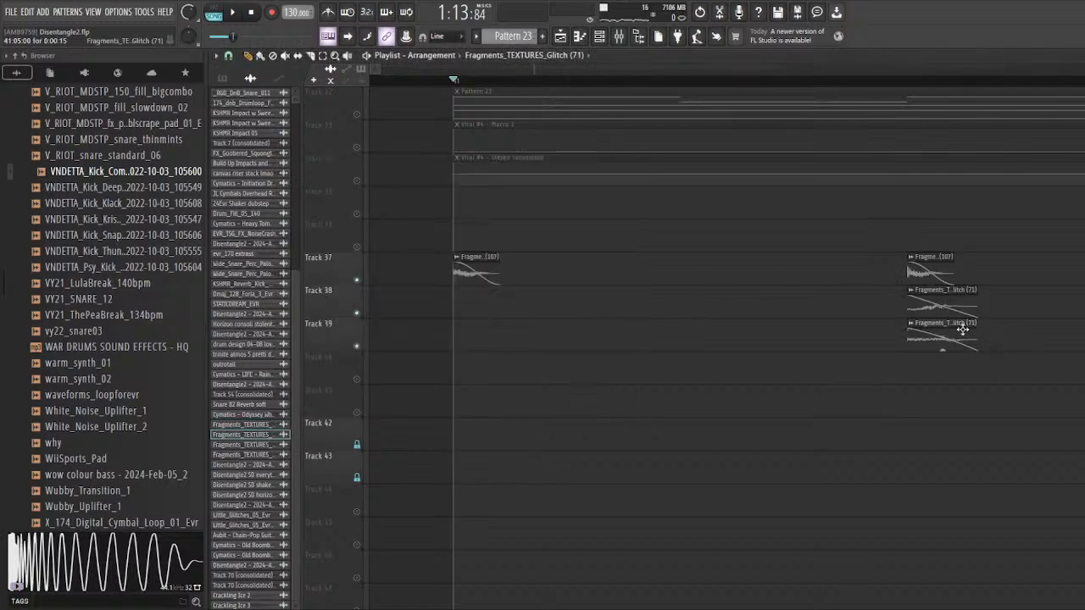
double_click(963, 328)
right_click(650, 242)
Step: Inspect the Fruity parametric EQ 2 on mixer track 47, which the Fragments_TEXTURES_Glitch (107) clip is routed to
left_click(478, 258)
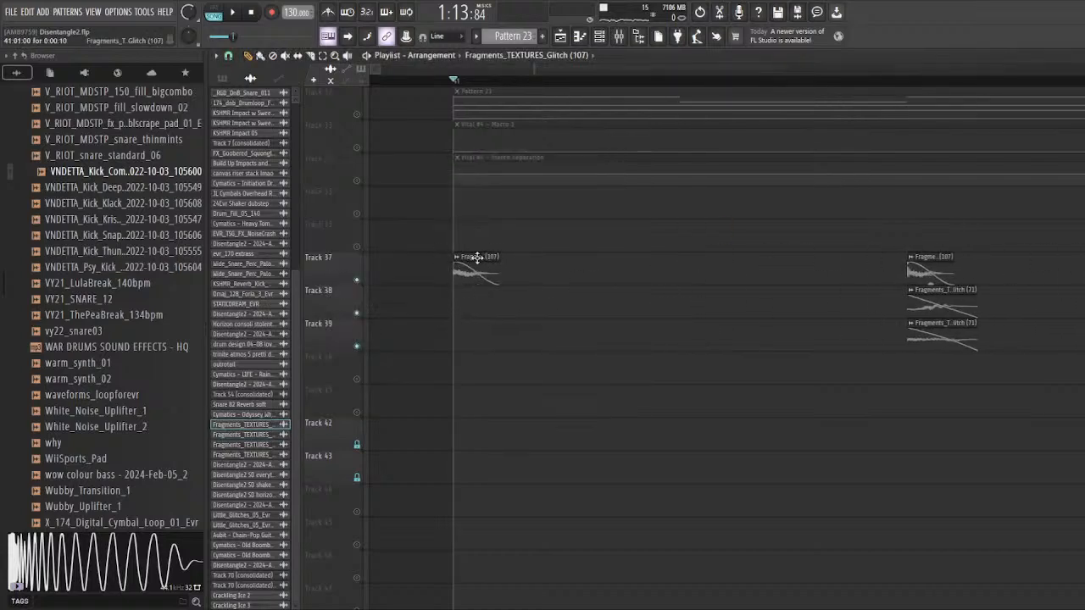
double_click(477, 258)
left_click(592, 190)
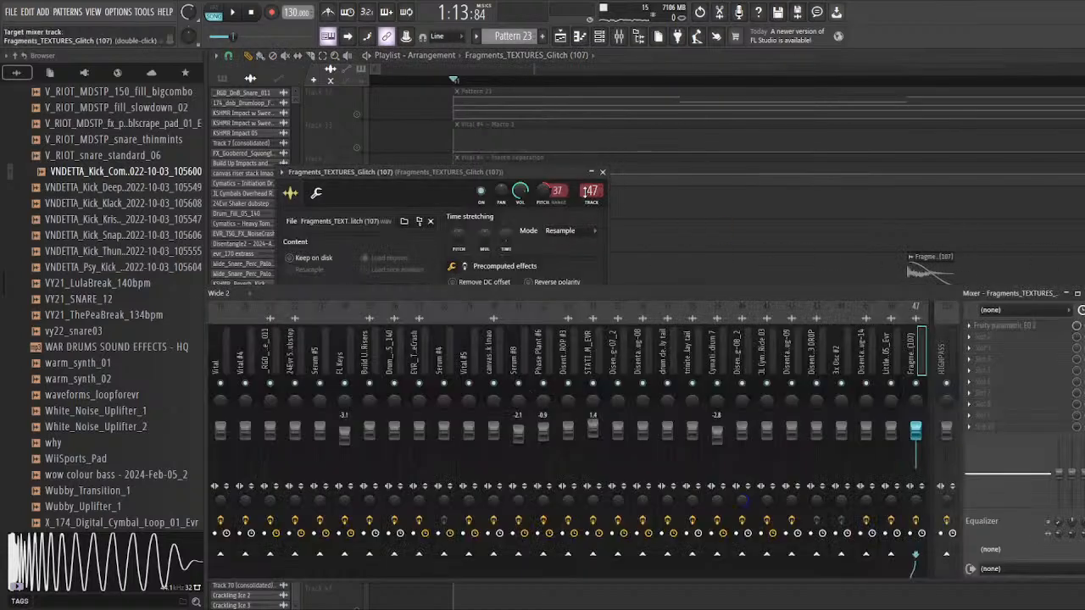
left_click(1030, 329)
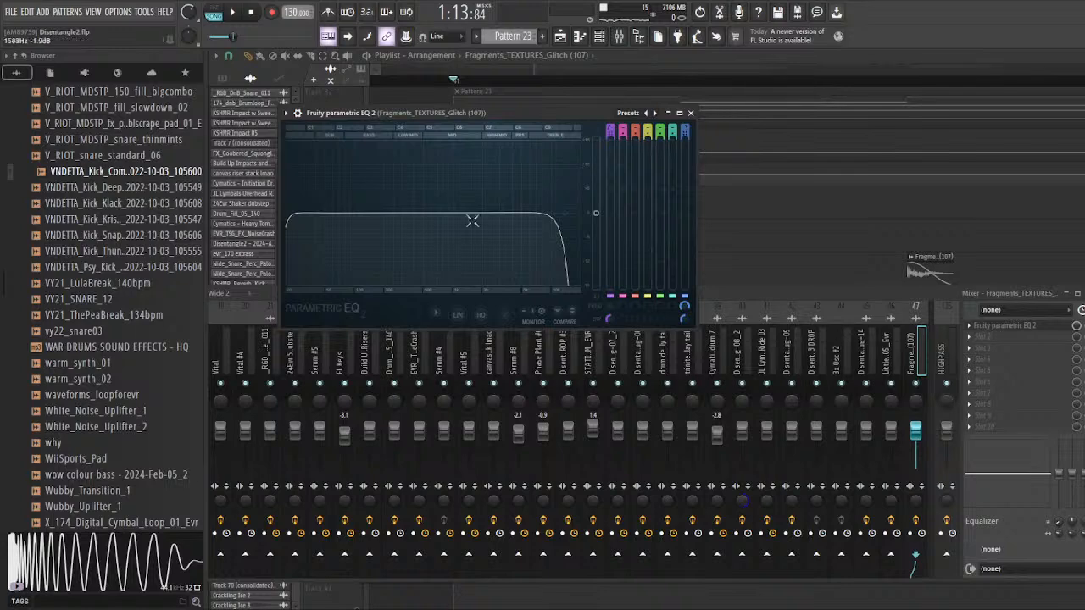
Step: Inspect the Fruity parametric EQ and EQ 2 on the HIGHPASS mixer track used by the Fragments_TEXTURES_Glitch (71) clip
left_click(951, 296)
double_click(951, 296)
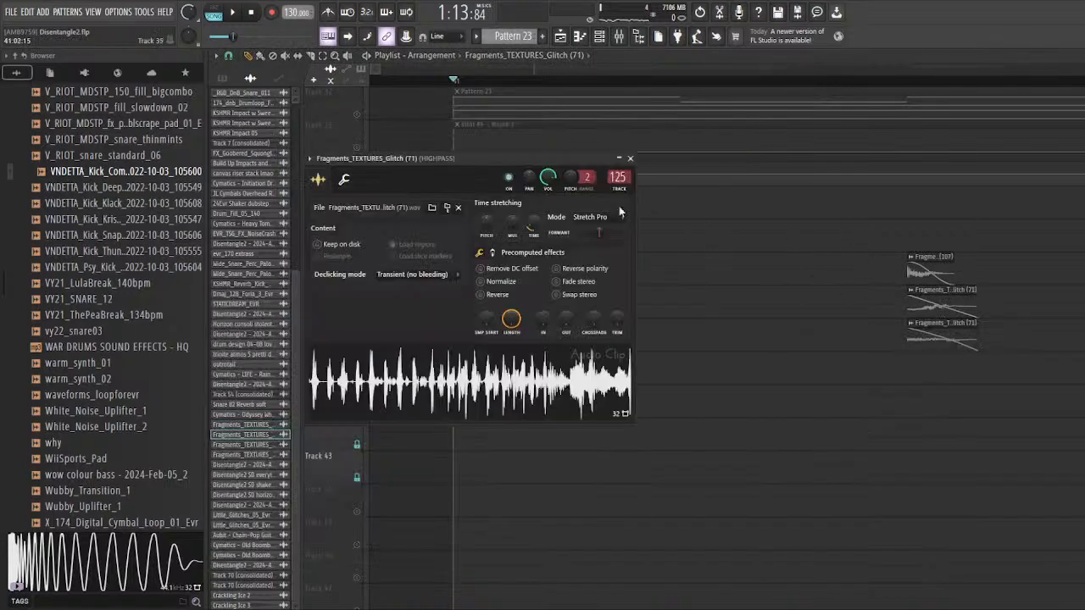
double_click(618, 178)
left_click(1046, 329)
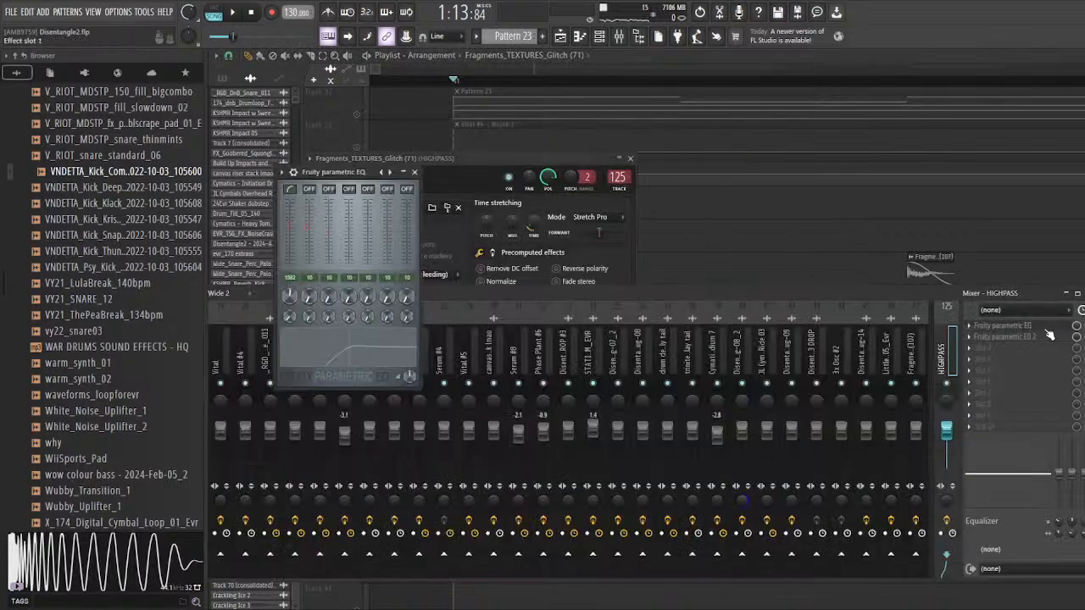
left_click(1047, 329)
left_click(1039, 338)
left_click(1037, 338)
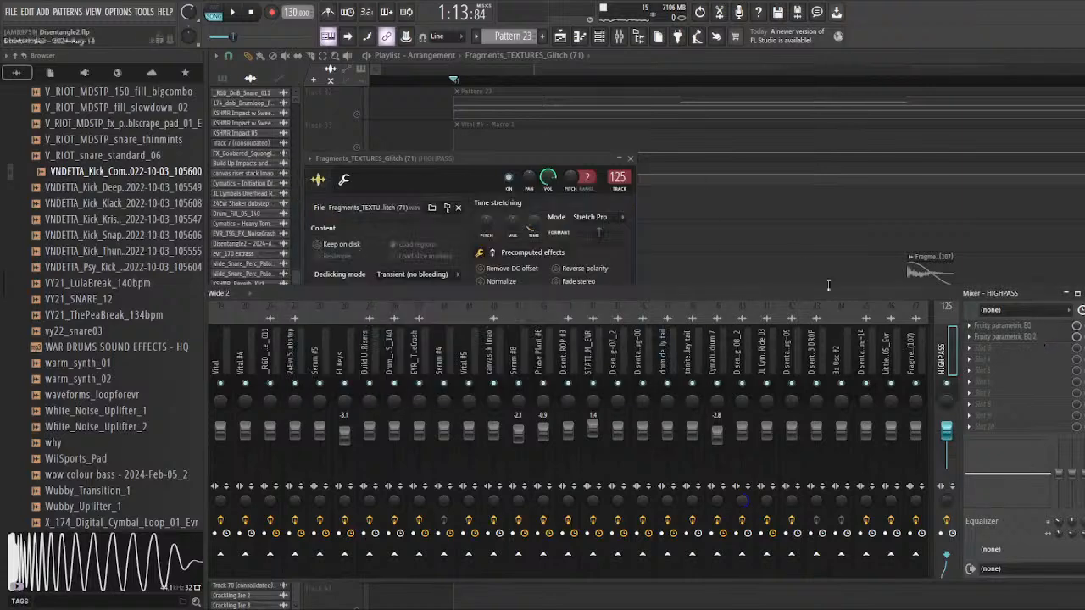
right_click(810, 271)
Step: Save the project and look over the glitch clip arrangement on tracks 37 to 39
scroll(447, 424, "down", 3)
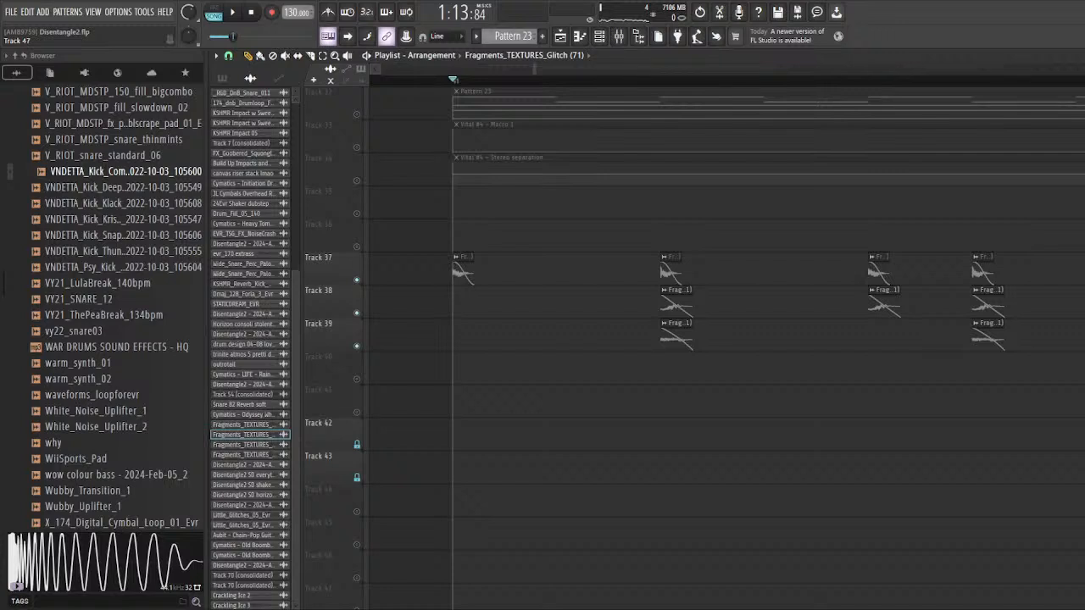
scroll(490, 493, "down", 4)
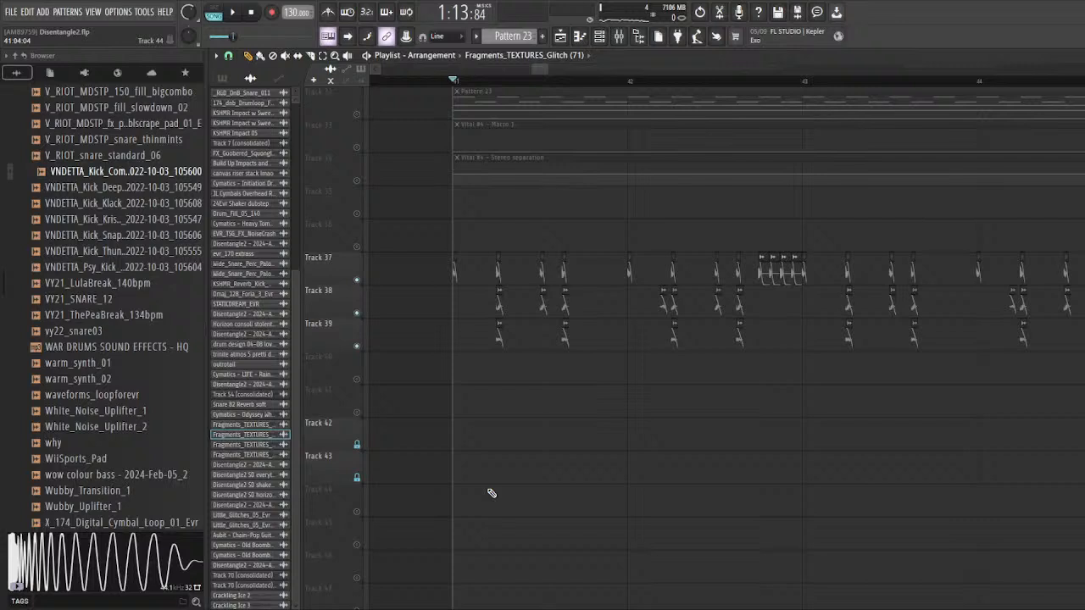
key("ctrl+s")
scroll(487, 487, "down", 2)
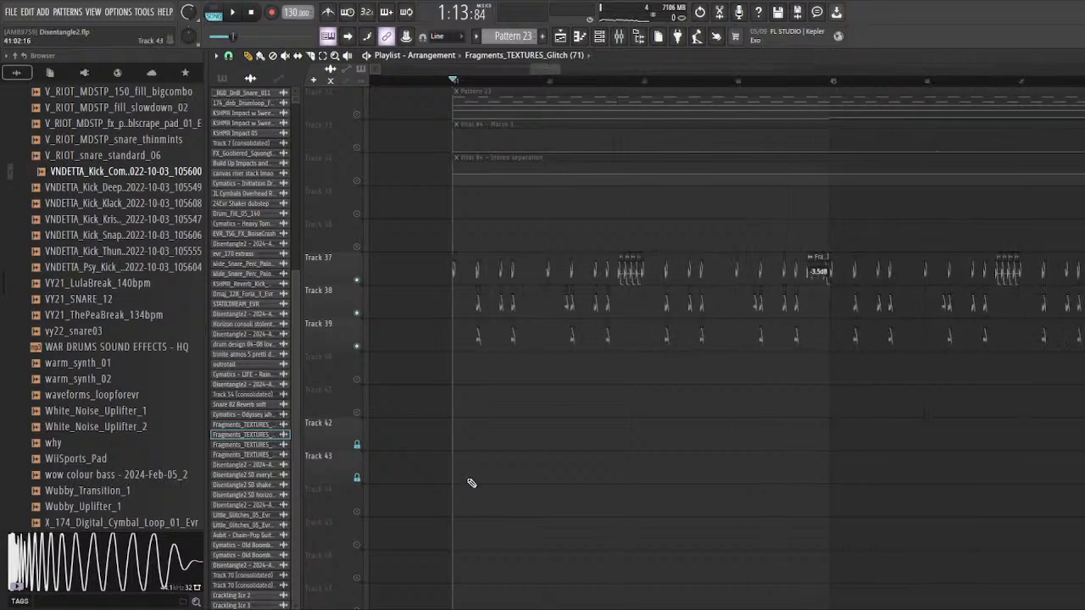
scroll(464, 370, "up", 5)
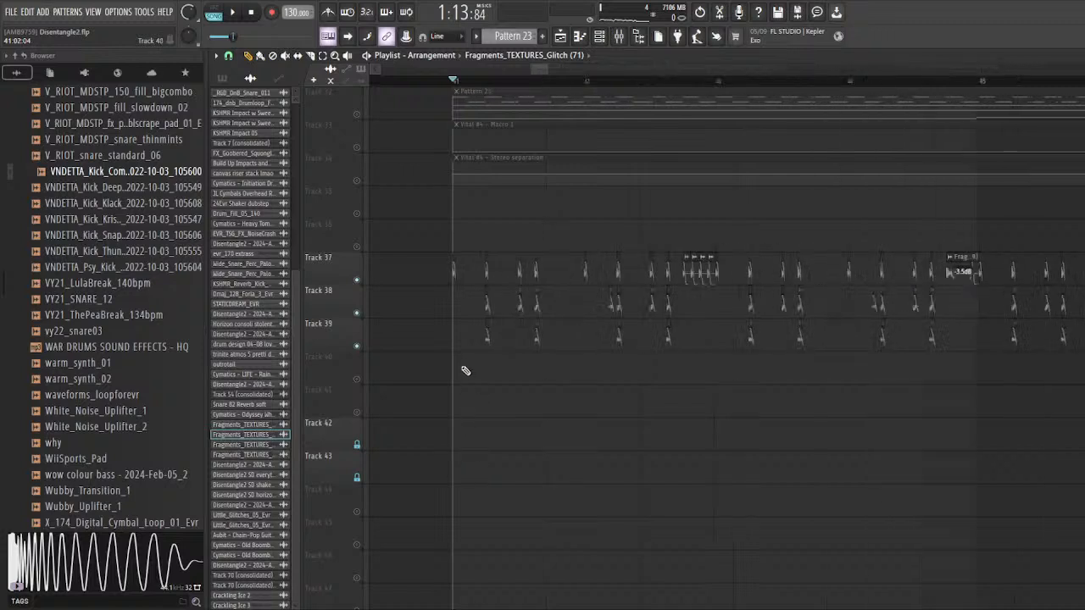
Step: Solo track 37, save the project, and look over the placement of its Glitch (107) hits
right_click(357, 280)
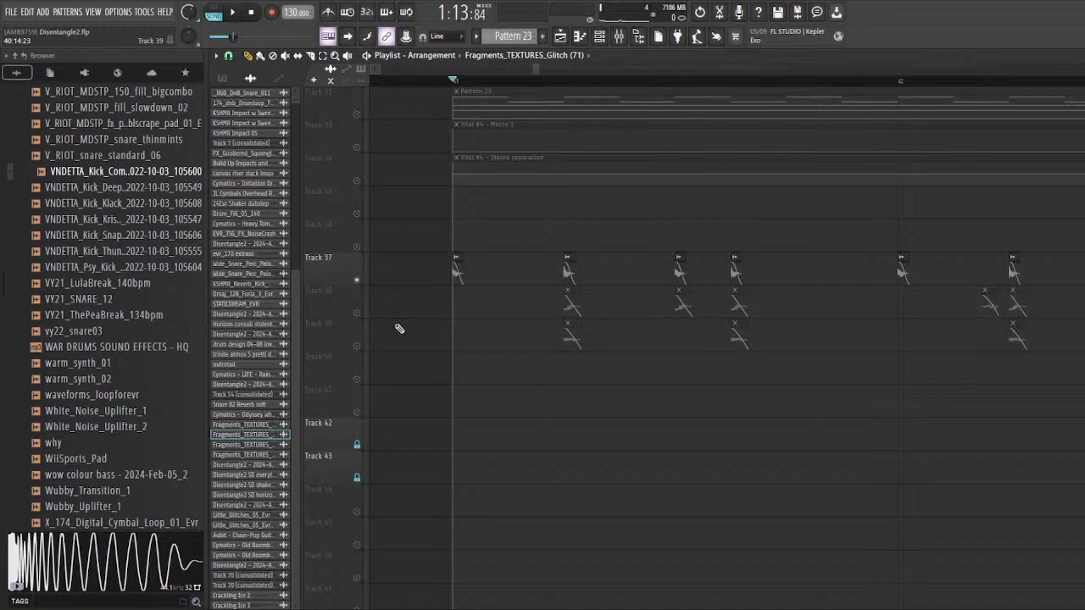
key("ctrl+s")
scroll(523, 378, "down", 2)
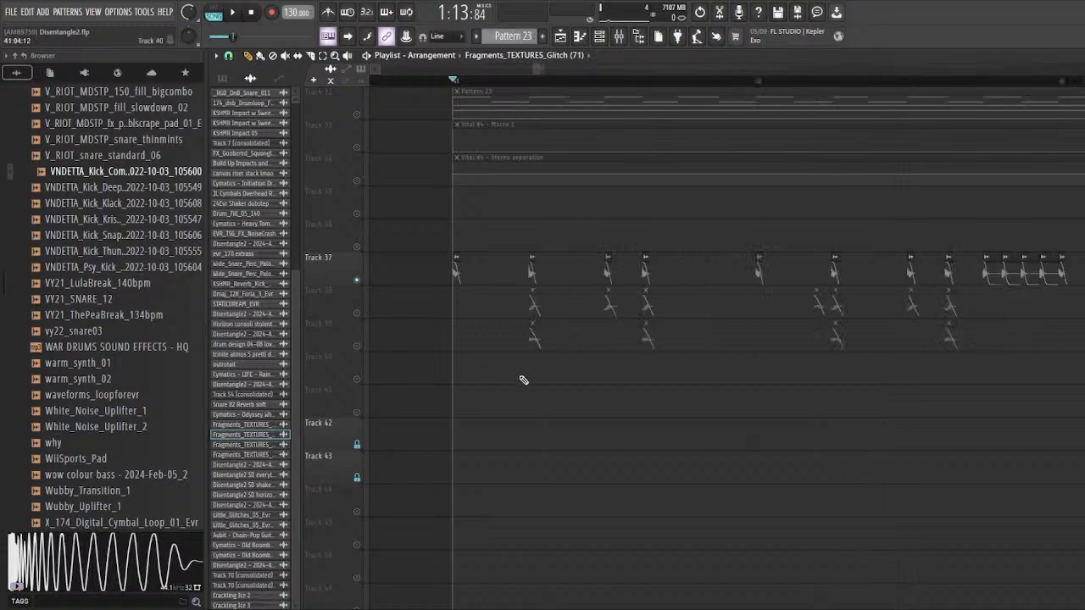
scroll(518, 387, "up", 5)
scroll(481, 351, "up", 3)
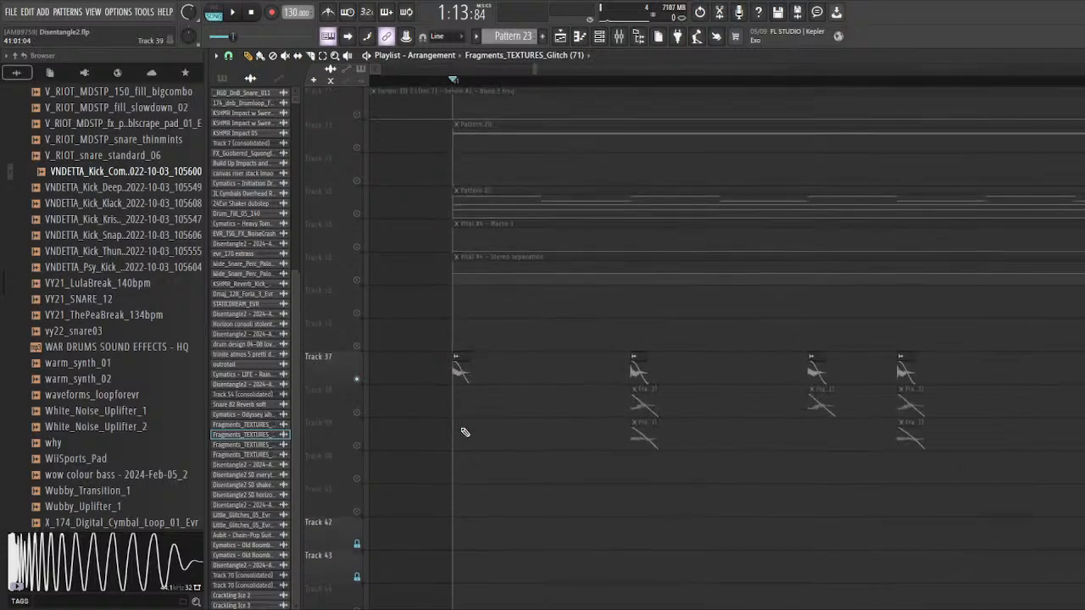
scroll(466, 433, "down", 2)
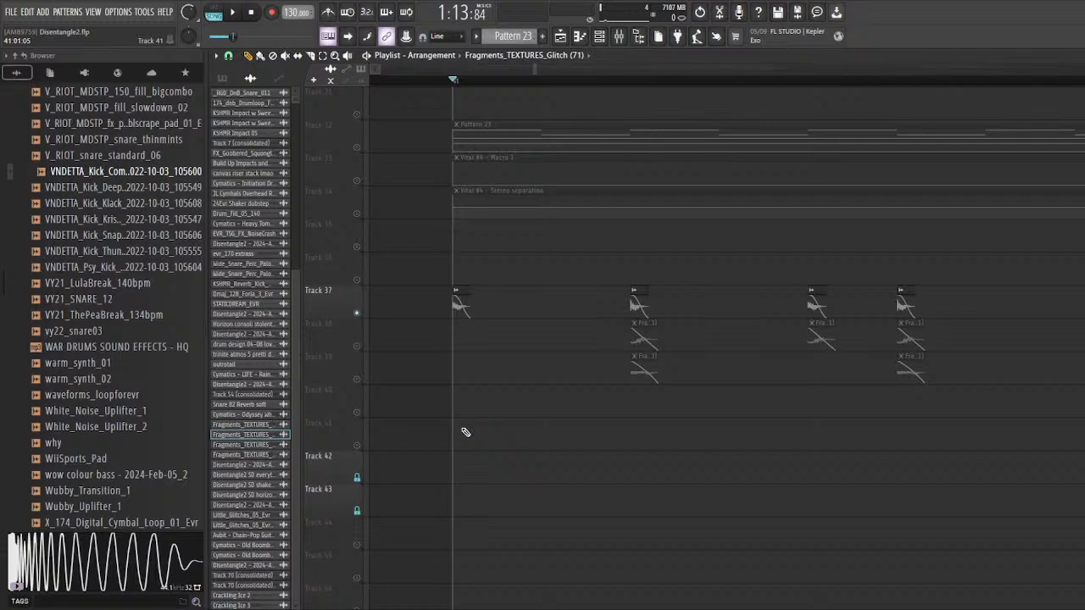
scroll(467, 431, "down", 2)
scroll(426, 374, "up", 1)
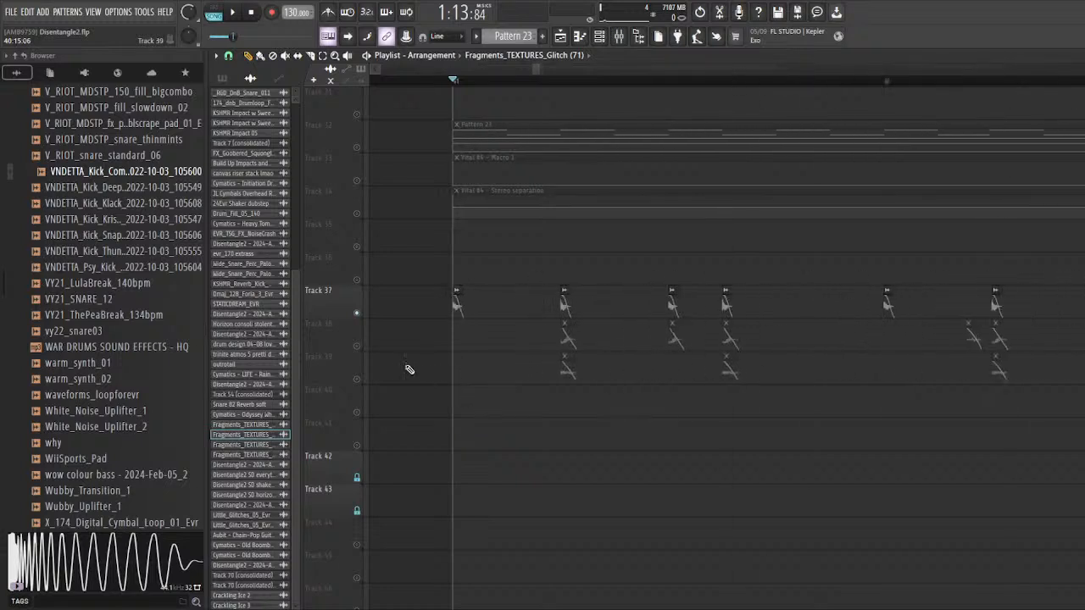
Step: Solo tracks 38 and 39, which hold the Glitch (71) clips
right_click(359, 347)
left_click(359, 380)
scroll(551, 355, "up", 3)
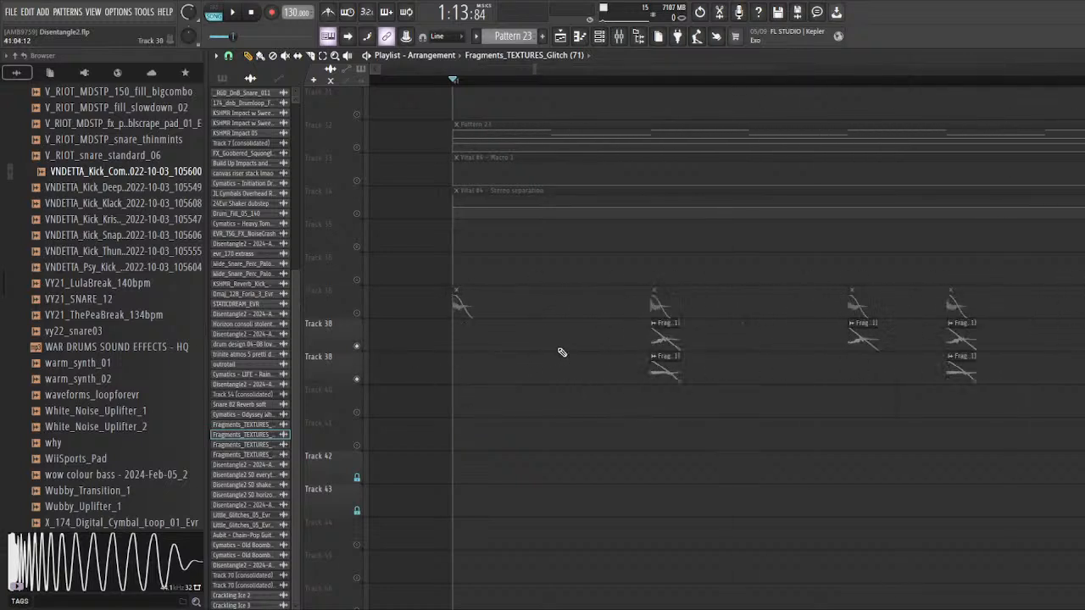
Step: Open the Glitch (71) clip on track 38 and check the Fruity parametric EQ on its HIGHPASS mixer track
double_click(758, 324)
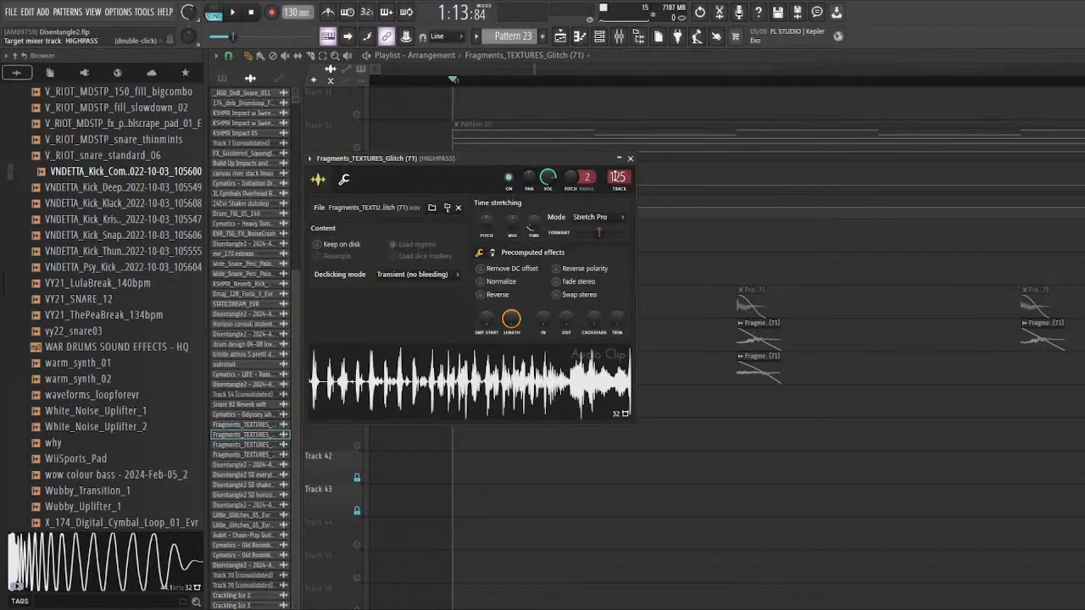
double_click(617, 177)
left_click(1020, 329)
left_click(1021, 330)
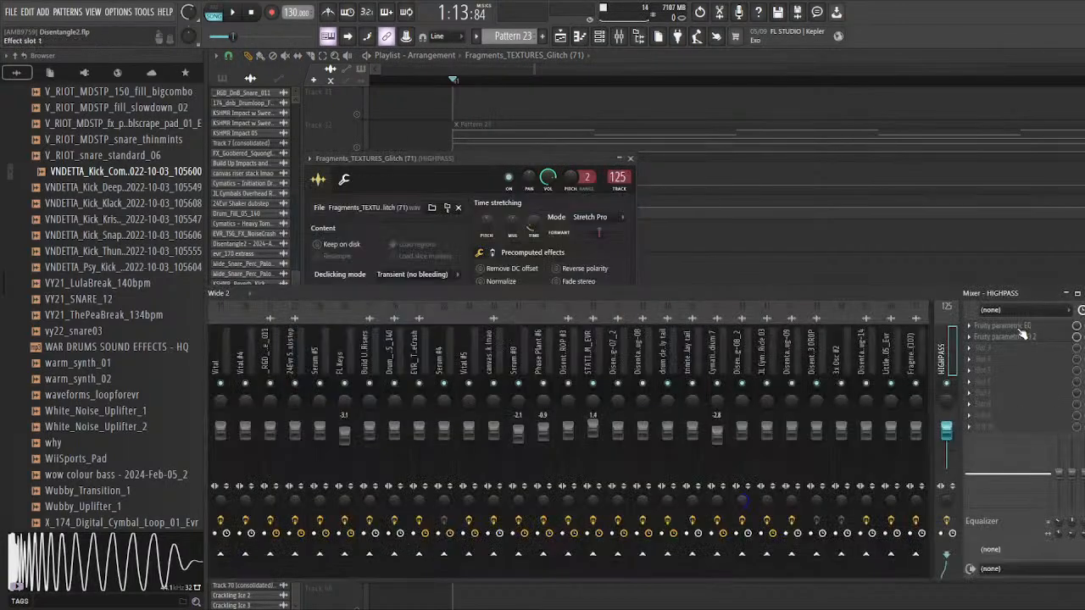
left_click(1021, 332)
left_click(1021, 332)
right_click(849, 260)
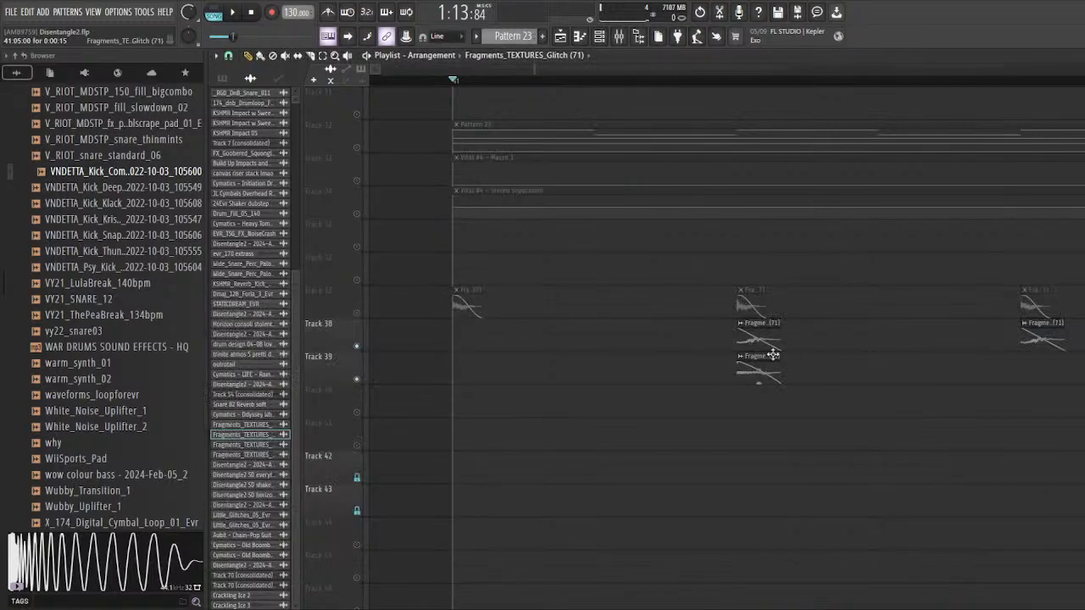
Step: Open the Glitch (71) clip on track 39 and check the Fruity parametric EQ 2 on its HIGHPASS mixer track
double_click(773, 354)
double_click(617, 177)
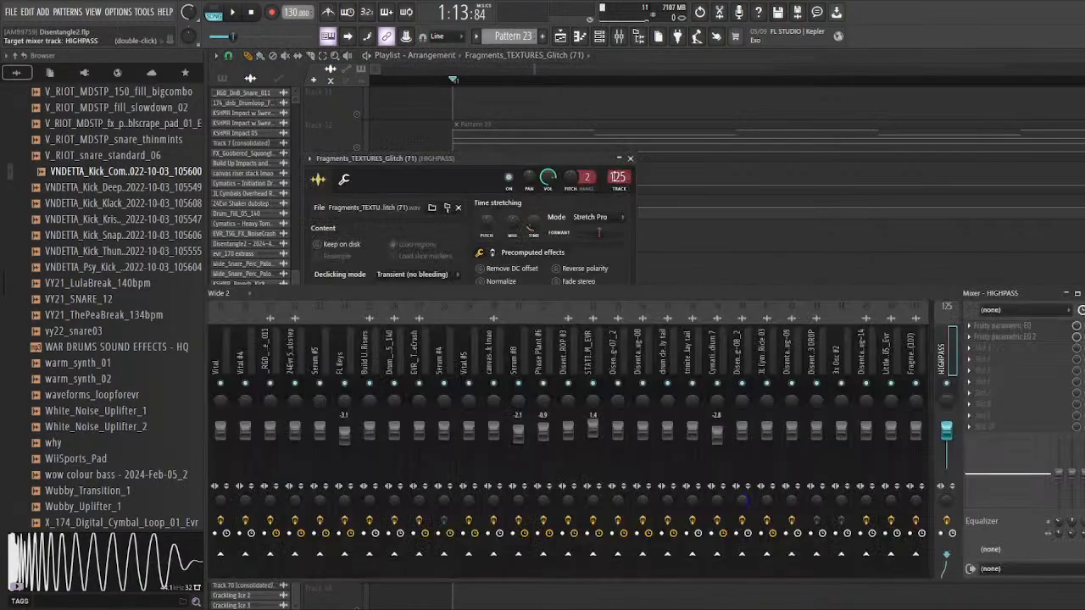
left_click(1020, 336)
left_click(1020, 336)
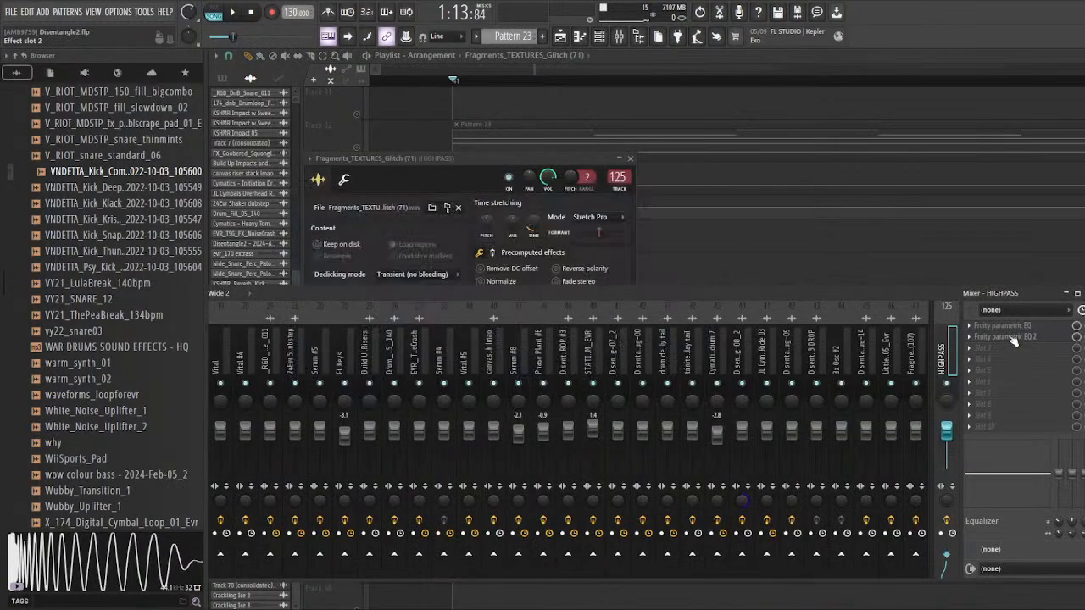
right_click(729, 261)
Step: Unmute track 37 alongside tracks 38 and 39 and play the combined glitch clips from bar 41
scroll(509, 309, "down", 6)
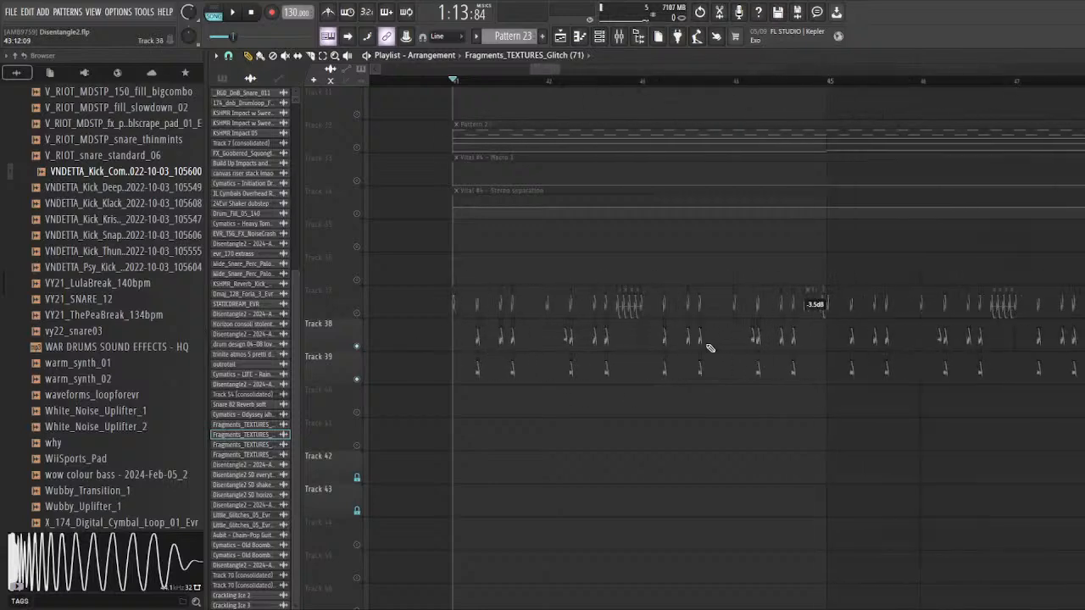
scroll(710, 348, "down", 5)
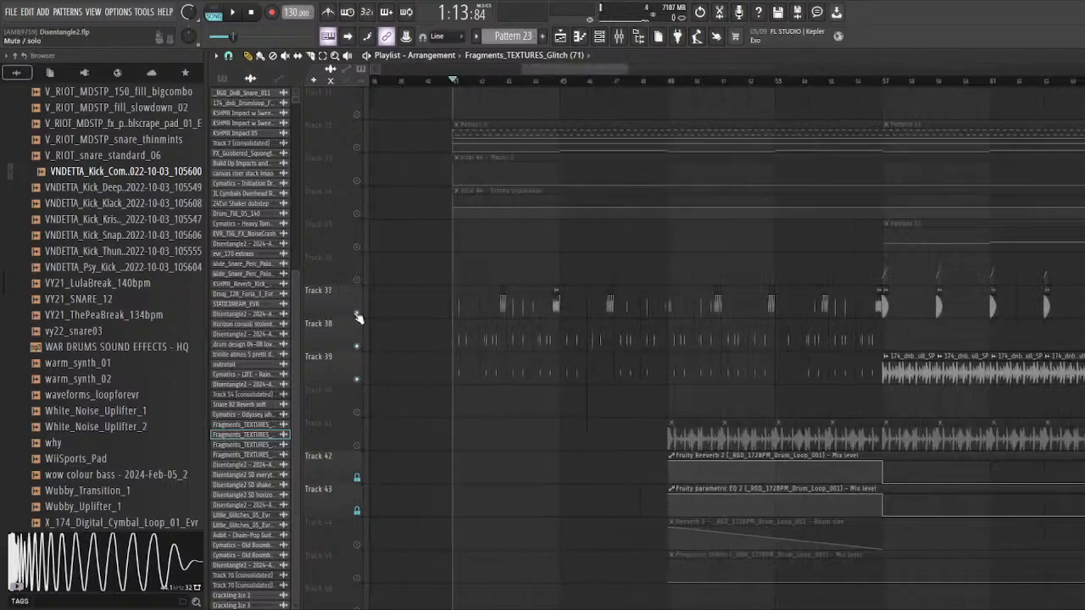
scroll(455, 382, "up", 4)
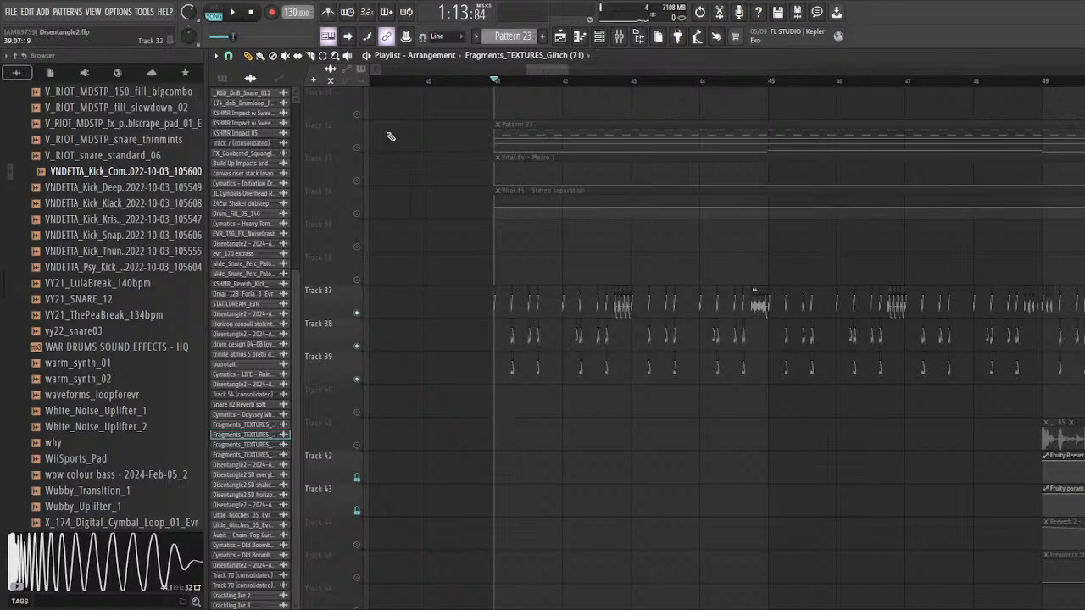
scroll(448, 297, "down", 5)
scroll(450, 299, "down", 3)
scroll(452, 328, "up", 1)
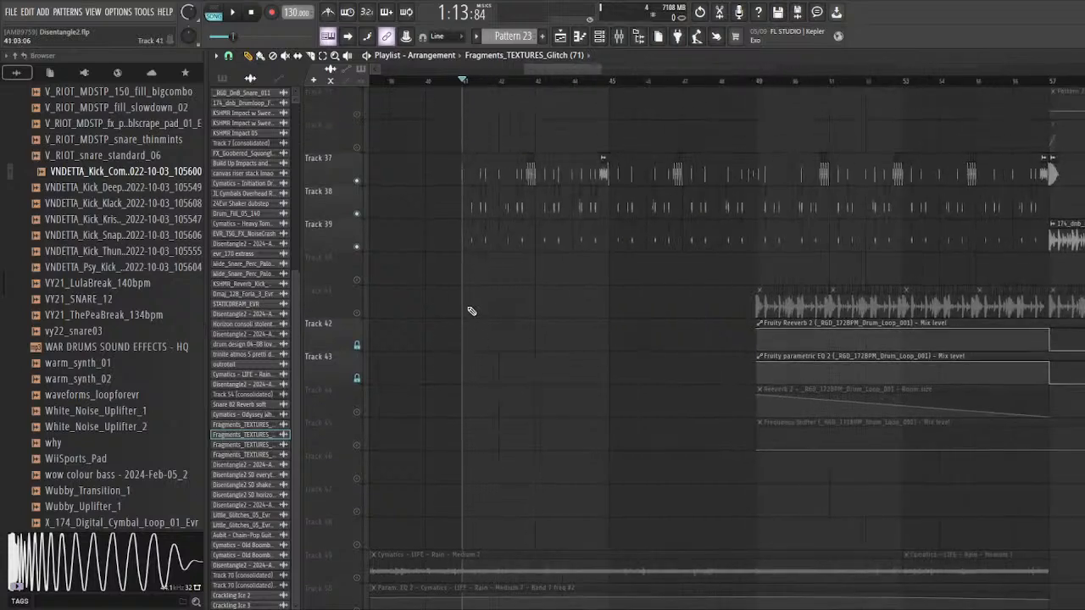
scroll(471, 311, "up", 3)
scroll(513, 286, "up", 5)
key("space")
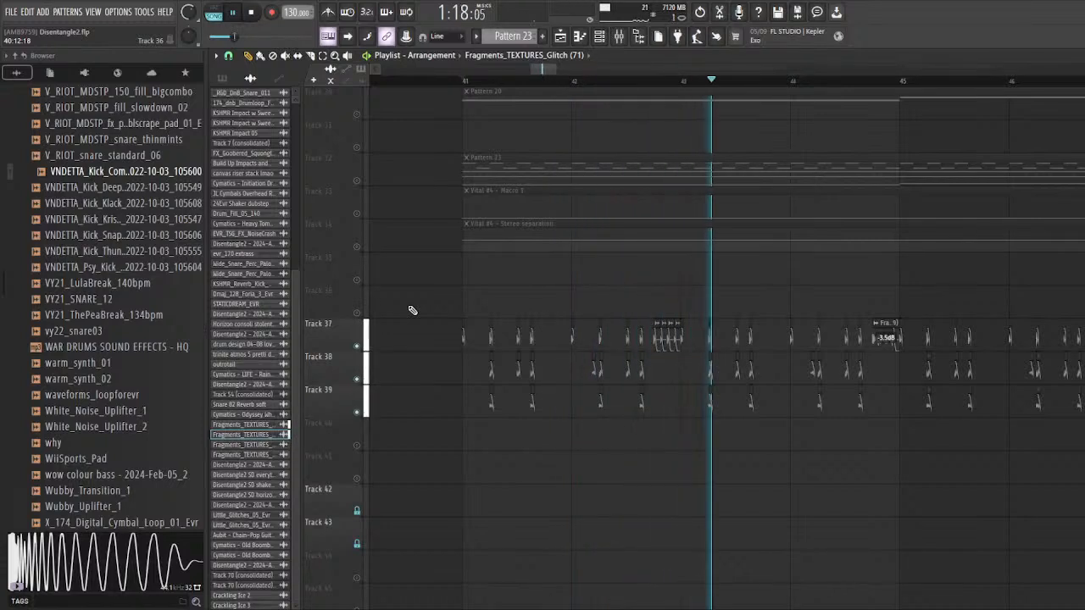
Step: Look over the glitch clips during playback and open the Glitch (78) clip on track 37 just before bar 49 to check its sample
scroll(412, 311, "down", 2)
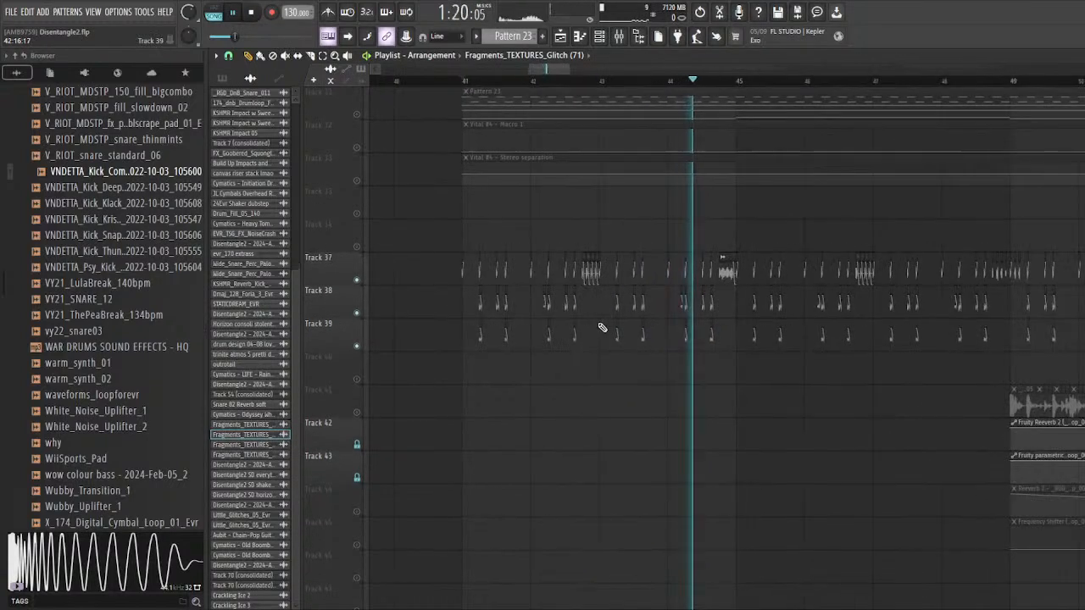
scroll(588, 347, "down", 3)
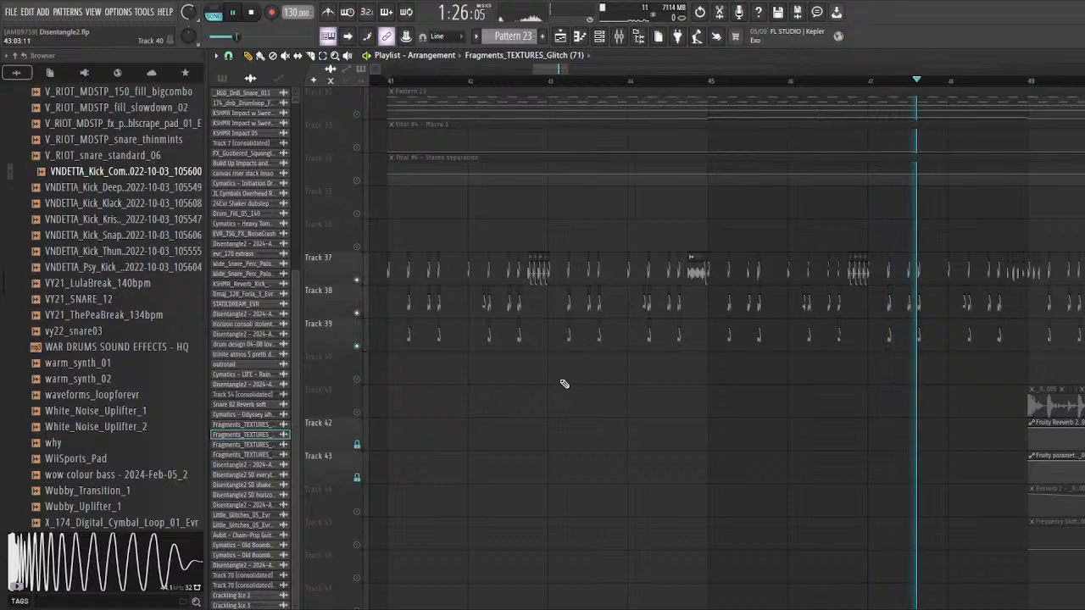
scroll(447, 365, "down", 3)
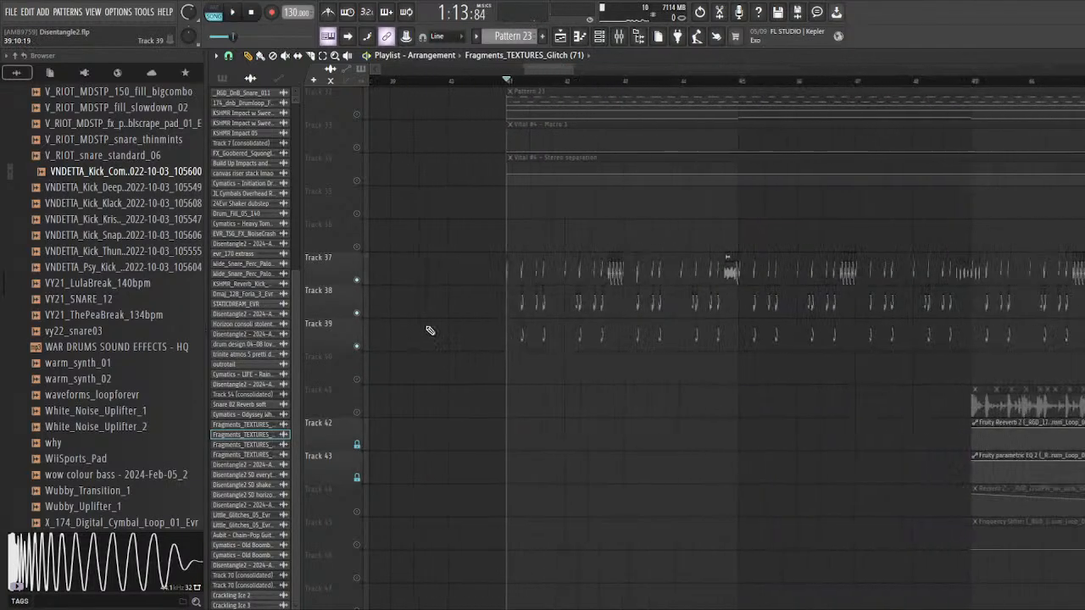
scroll(430, 331, "up", 5)
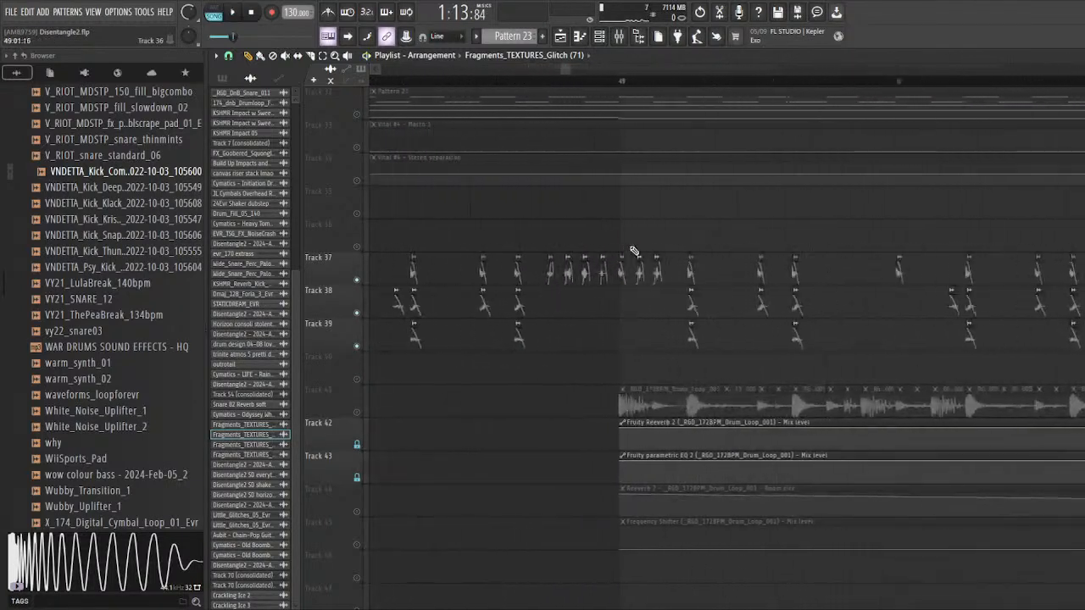
double_click(531, 262)
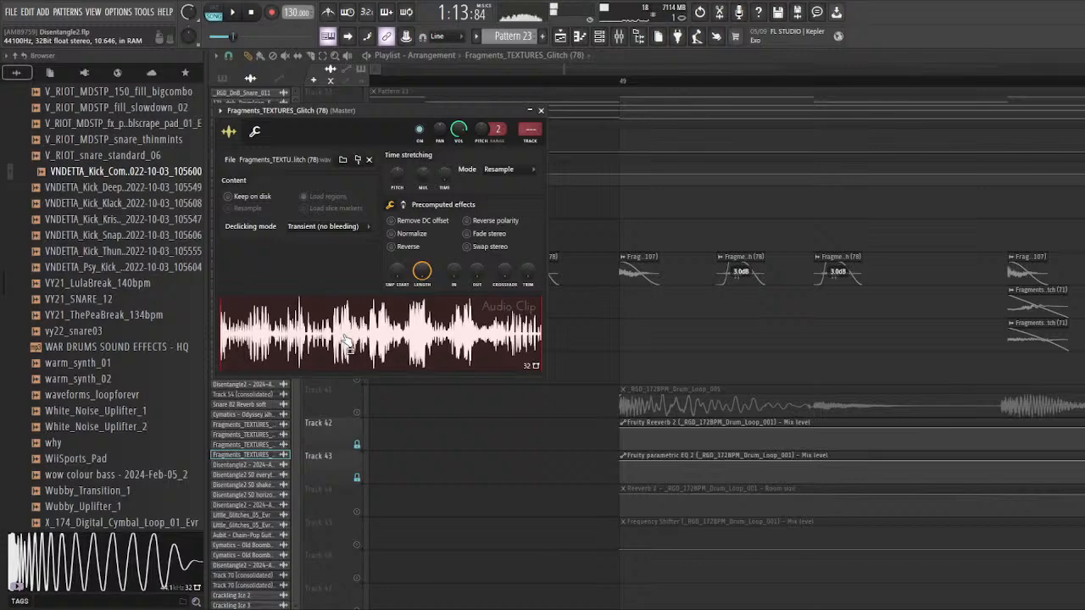
key("Escape")
scroll(704, 348, "down", 5)
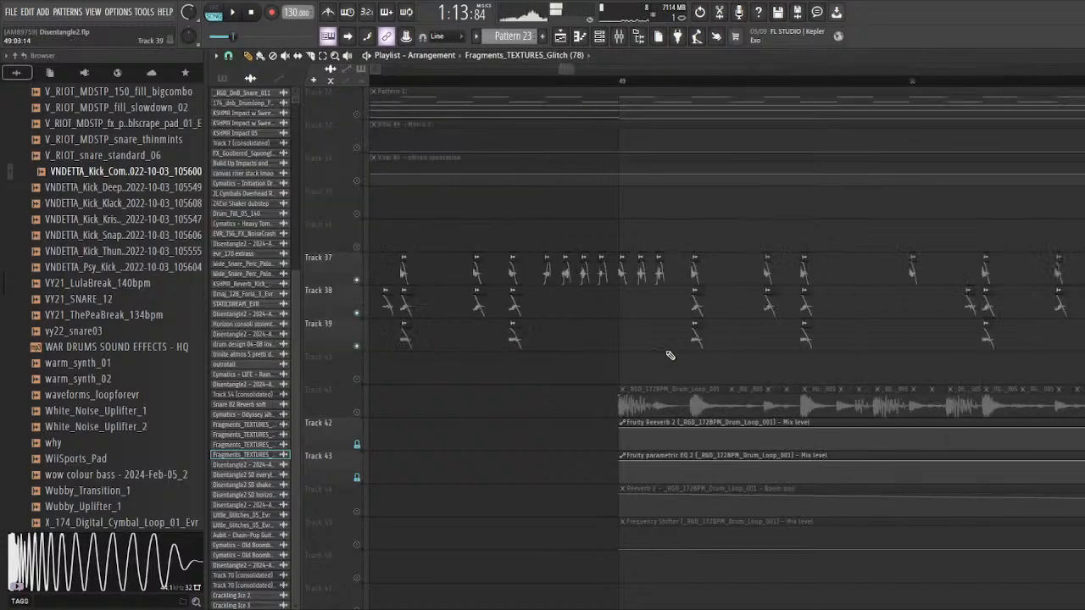
Step: Solo the drum loop on track 41 together with automation tracks 44 and 45, and set the playhead to bar 49
scroll(652, 350, "down", 4)
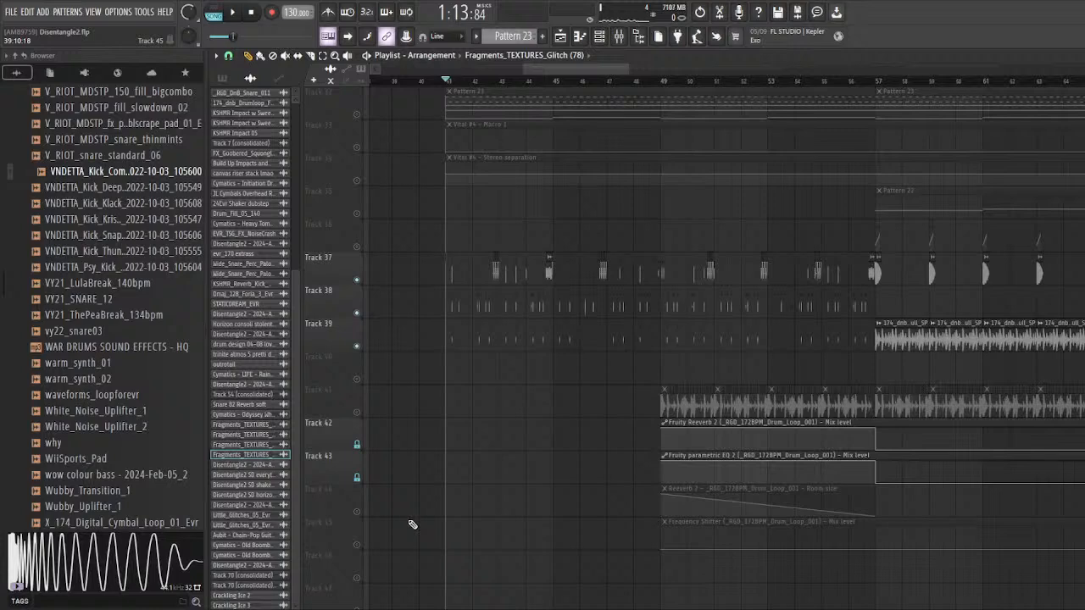
scroll(414, 517, "down", 2)
scroll(475, 457, "down", 2)
scroll(589, 445, "up", 5)
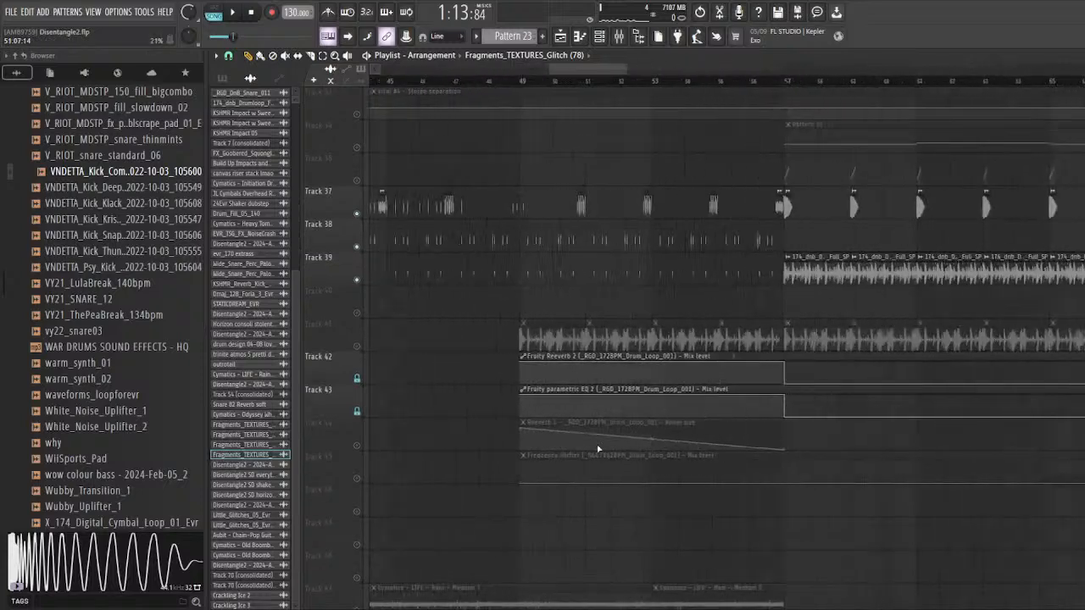
left_click(358, 348)
left_click(357, 446)
left_click(358, 479)
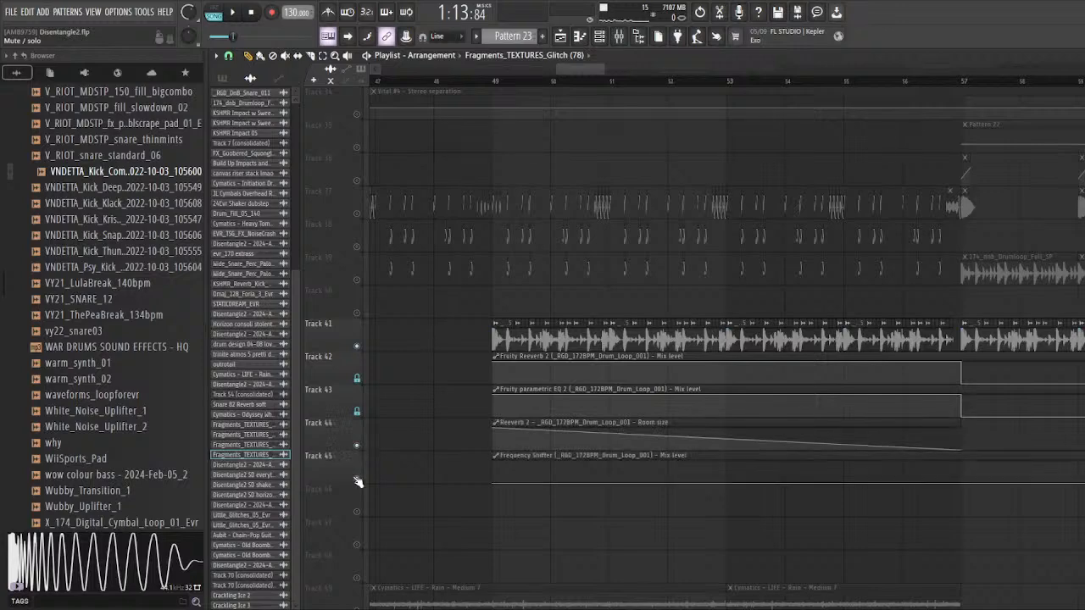
scroll(458, 416, "down", 3)
scroll(472, 407, "up", 5)
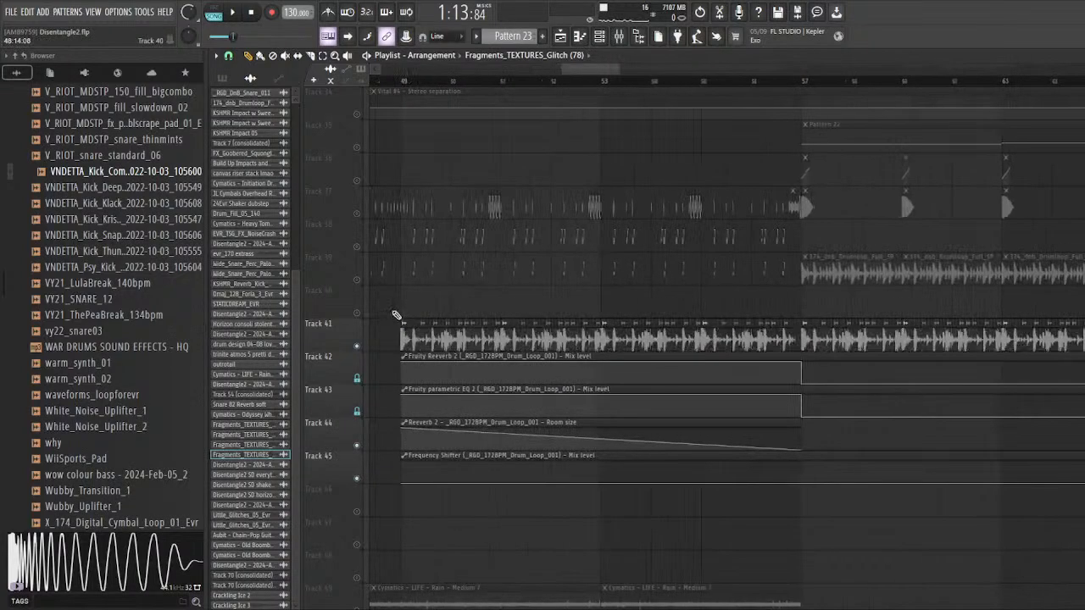
left_click(406, 88)
scroll(468, 314, "down", 2)
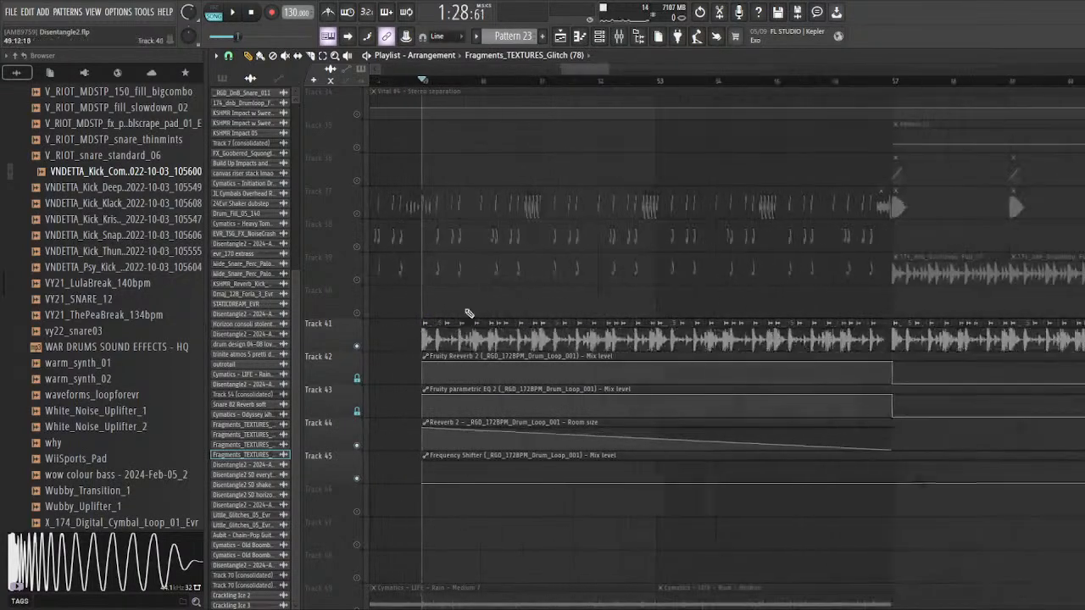
Step: Slice the Reeverb 2 room size automation on track 44 just after bar 49 and mute the portion after the cut
left_click_drag(387, 433, 499, 449)
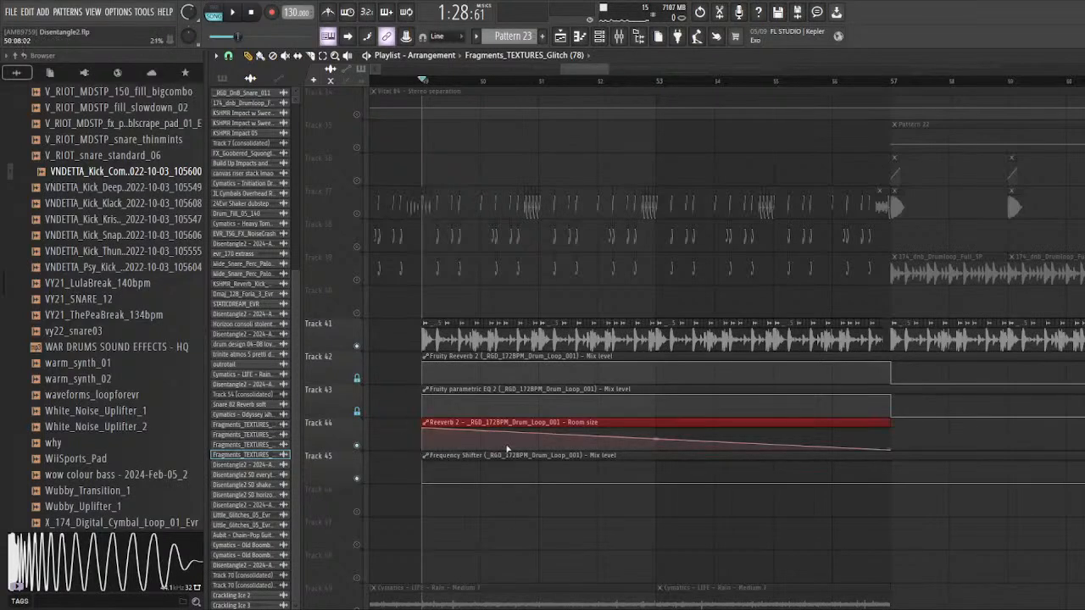
scroll(417, 433, "up", 2)
scroll(407, 432, "down", 3)
left_click_drag(383, 433, 528, 446)
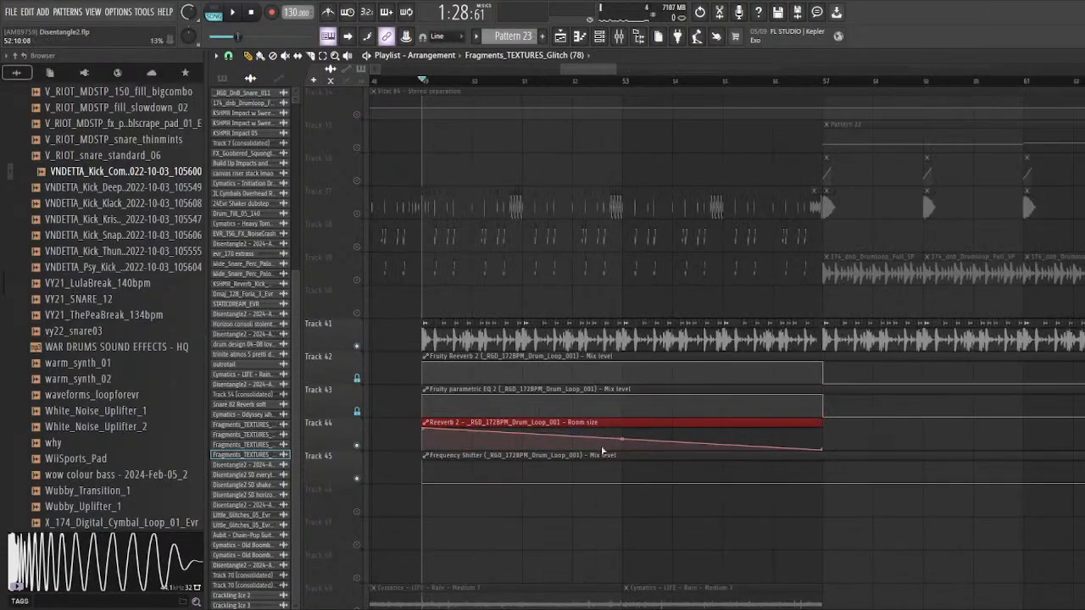
left_click(422, 326)
scroll(422, 325, "down", 2)
scroll(410, 359, "up", 4)
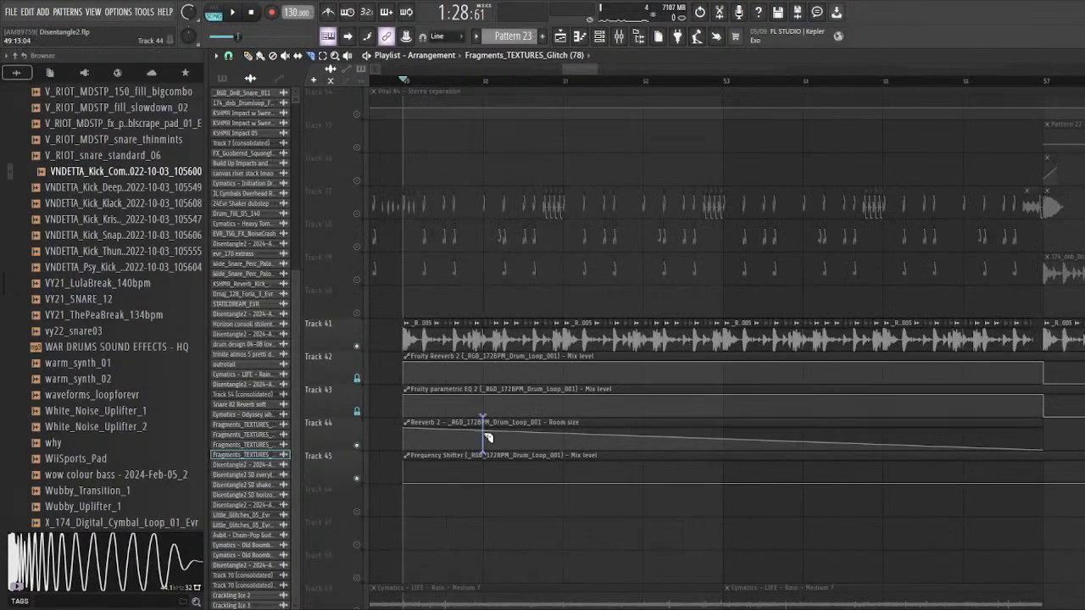
left_click(415, 431)
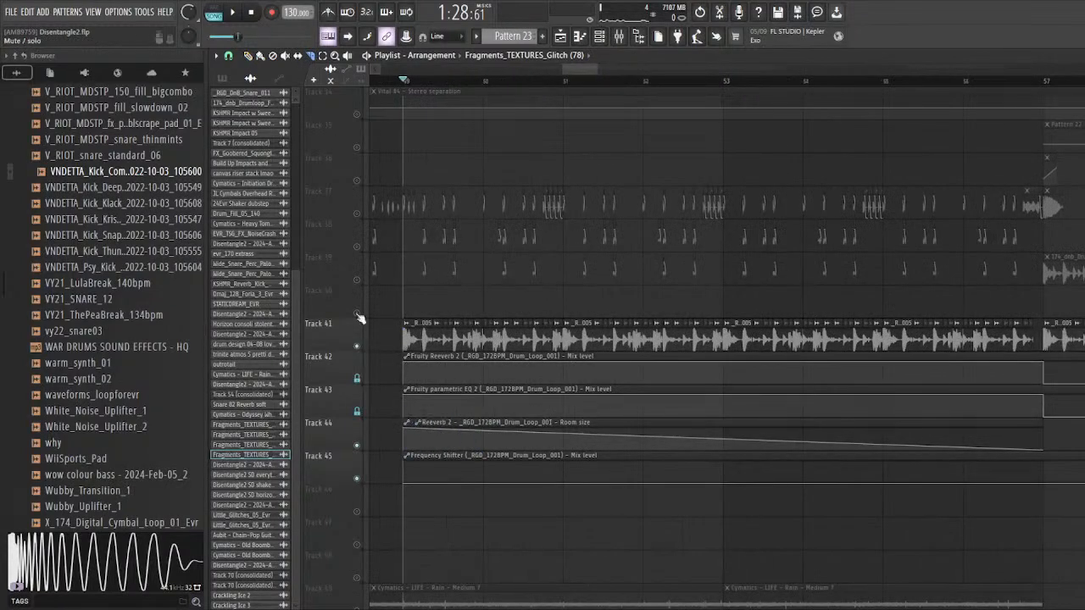
left_click(286, 56)
left_click(432, 432)
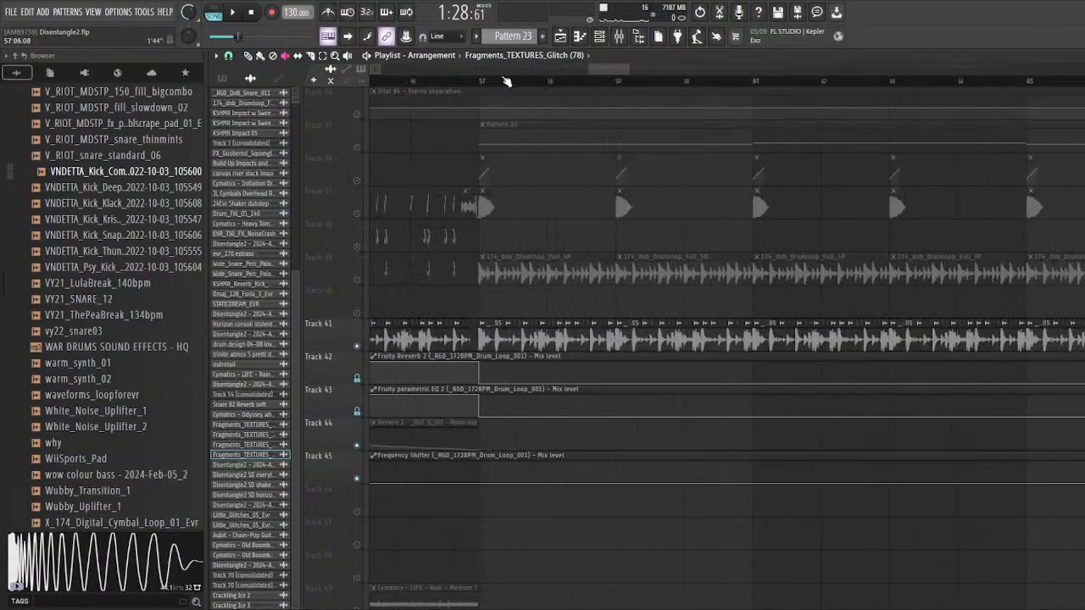
left_click(248, 57)
Step: Compare the drum loop's sound by playing it from bar 57 and then from bar 49 with the room size automation muted
scroll(480, 349, "up", 3)
key("space")
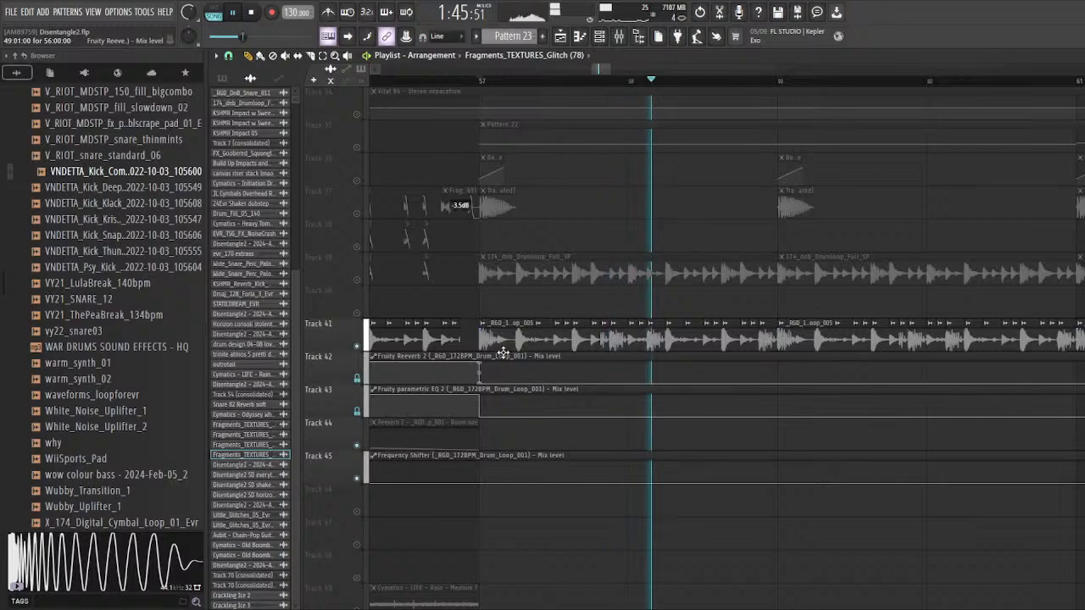
key("space")
scroll(418, 335, "down", 4)
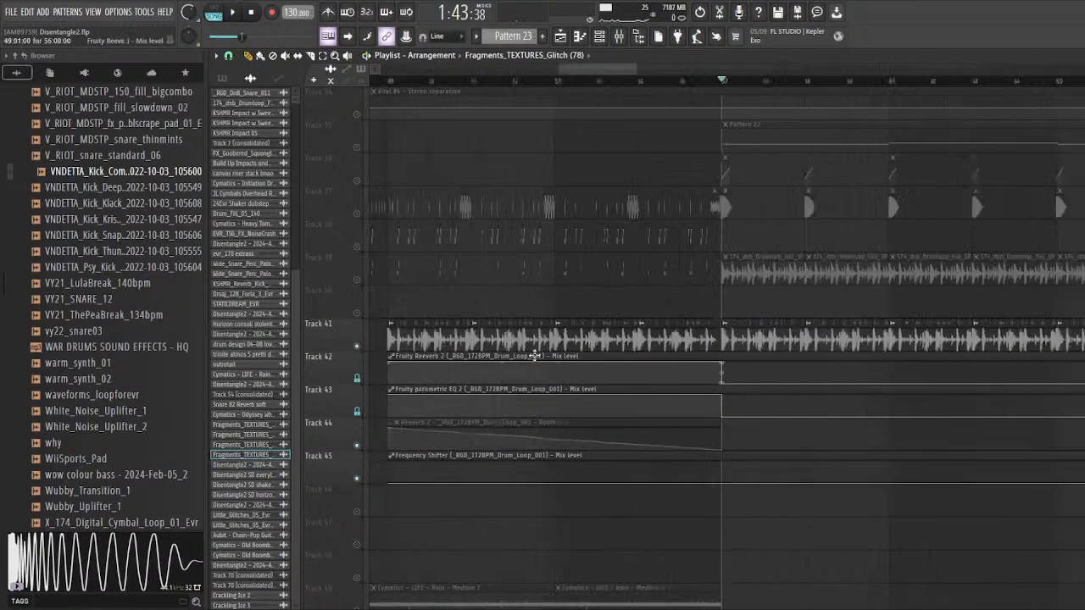
scroll(418, 334, "up", 4)
left_click(535, 83)
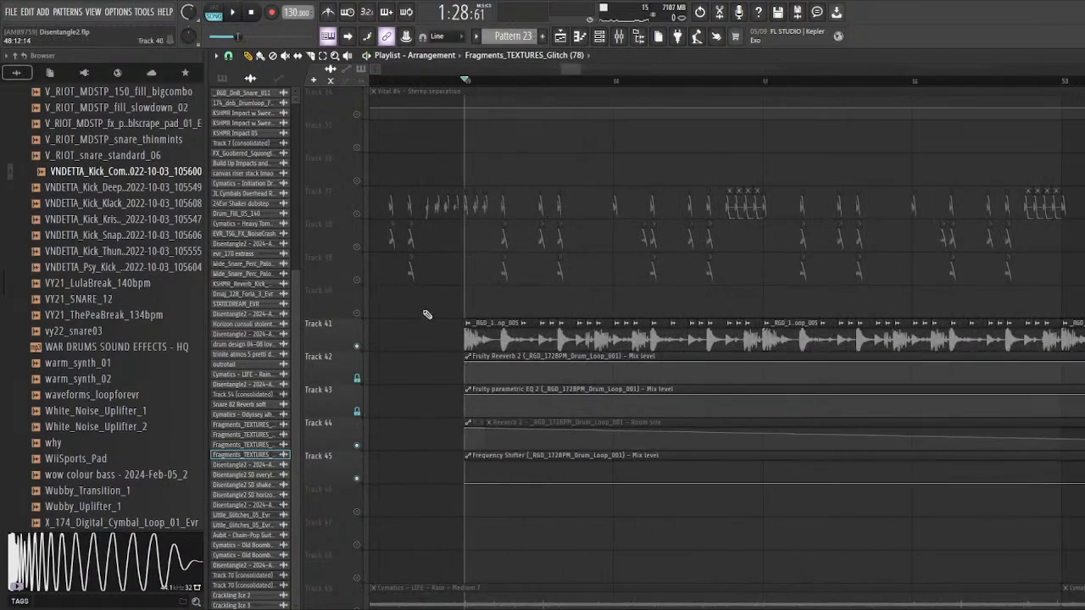
key("space")
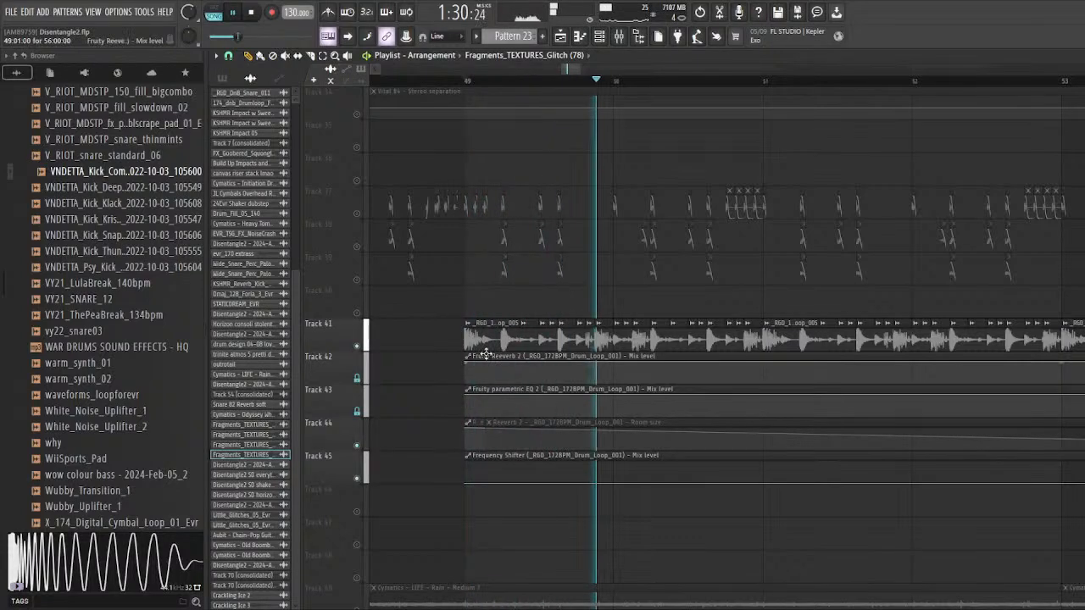
Step: Open the first Fruity Reeverb 2 on the drum loop's mixer track and examine its room size during playback from bar 49
double_click(485, 341)
key("F9")
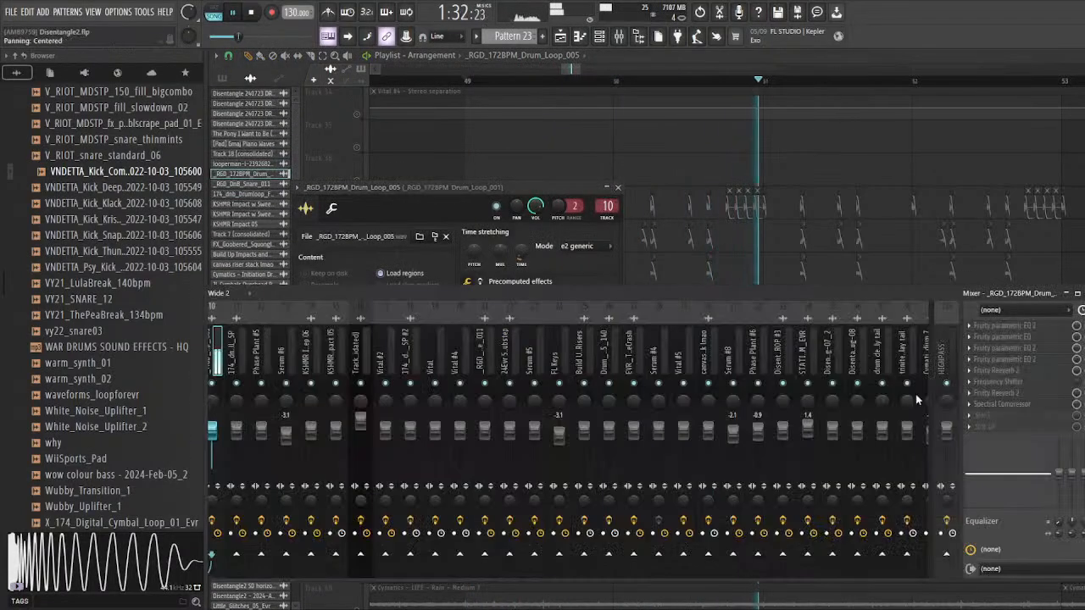
left_click(1020, 371)
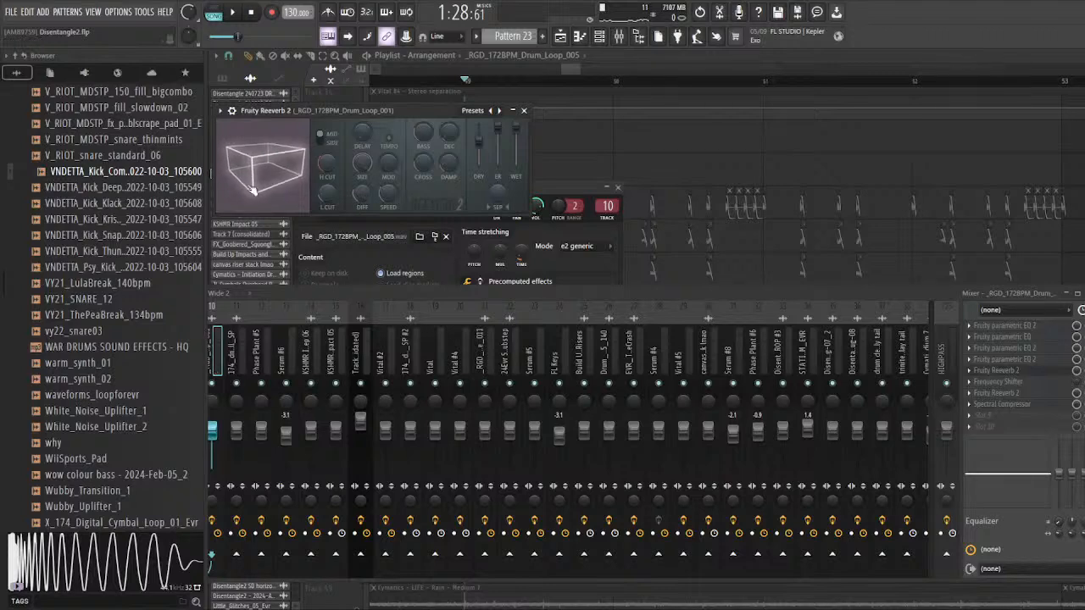
left_click_drag(321, 110, 325, 112)
key("space")
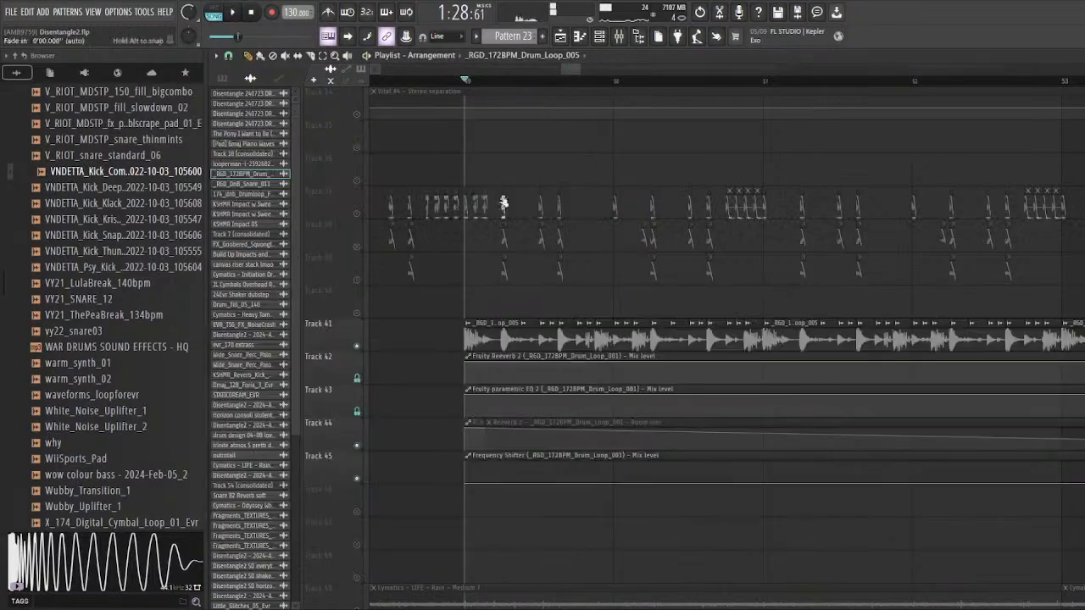
Step: Play the drum loop from bar 49 towards bar 57 with the uncut room size automation on track 44 restored
scroll(503, 204, "down", 3)
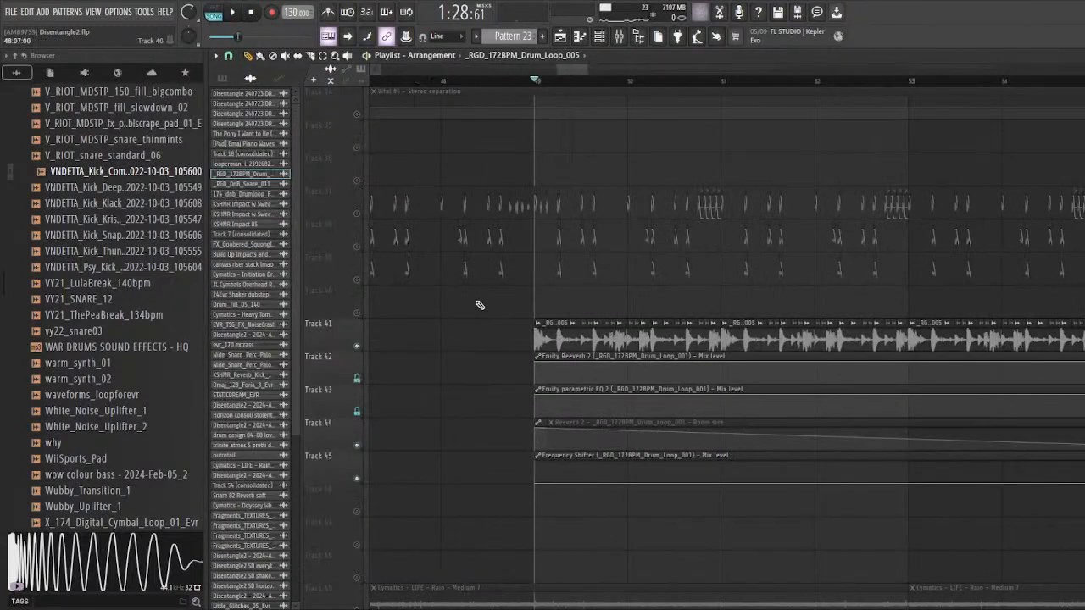
scroll(423, 381, "down", 2)
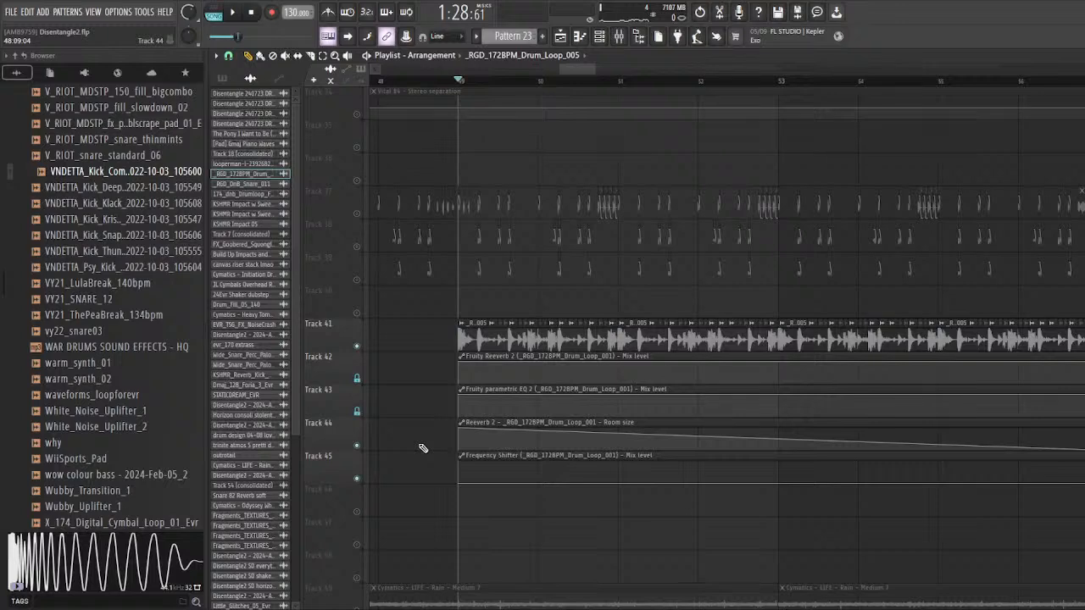
scroll(421, 449, "down", 2)
scroll(450, 432, "up", 2)
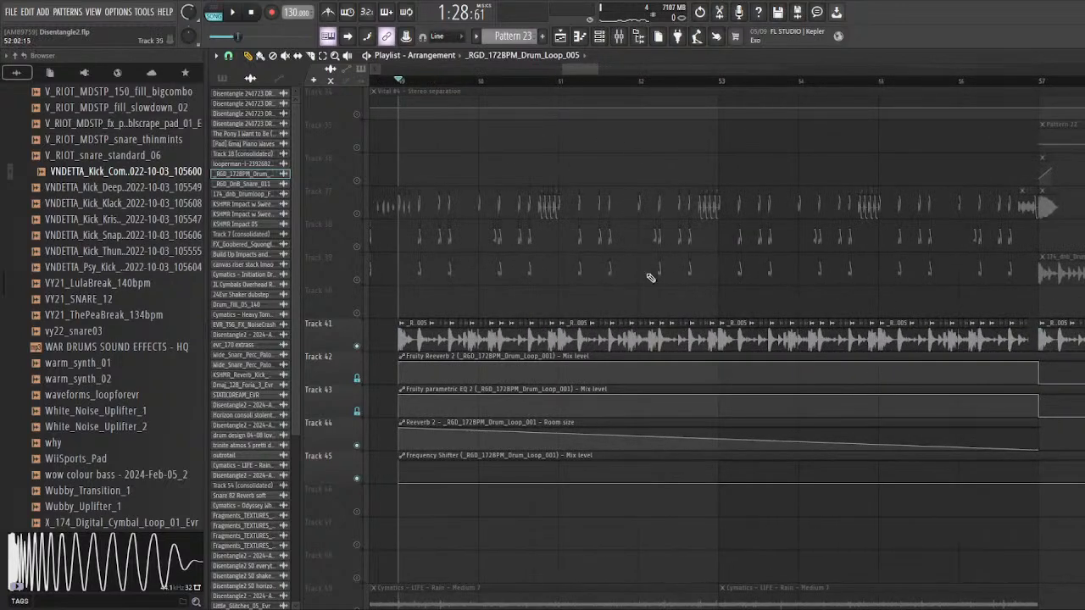
key("space")
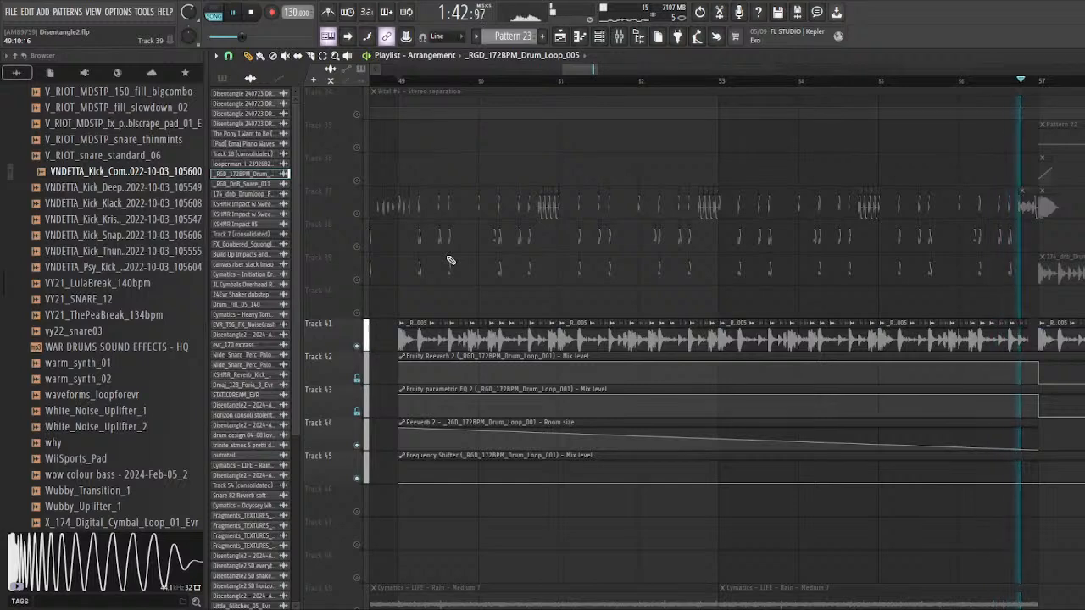
key("space")
Step: Reopen the first Fruity Reeverb 2 on the drum loop's mixer track to check its room size, and close it again
scroll(450, 266, "down", 3)
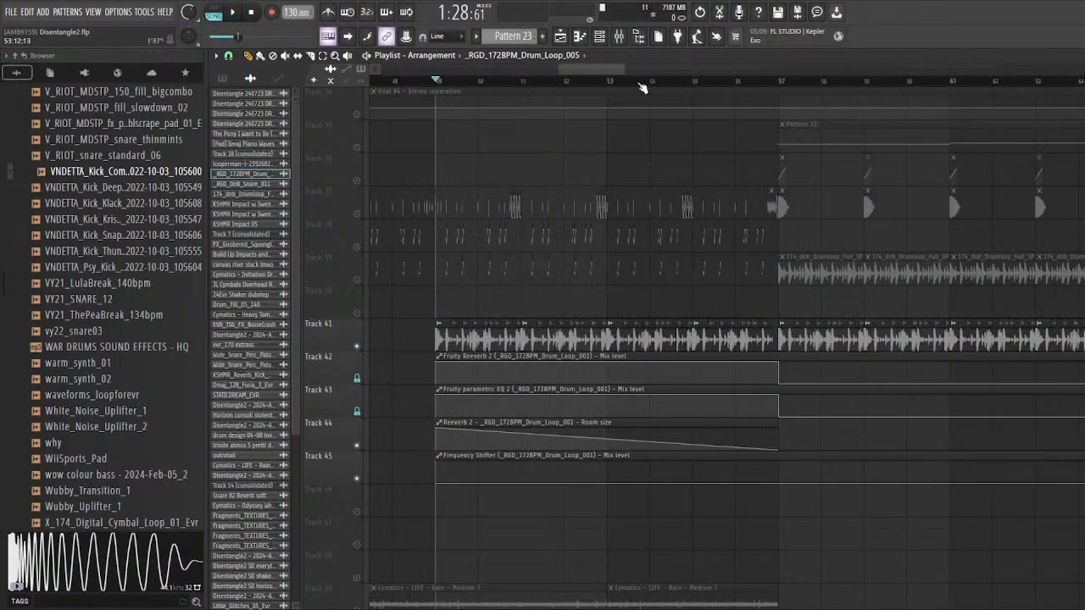
left_click(618, 41)
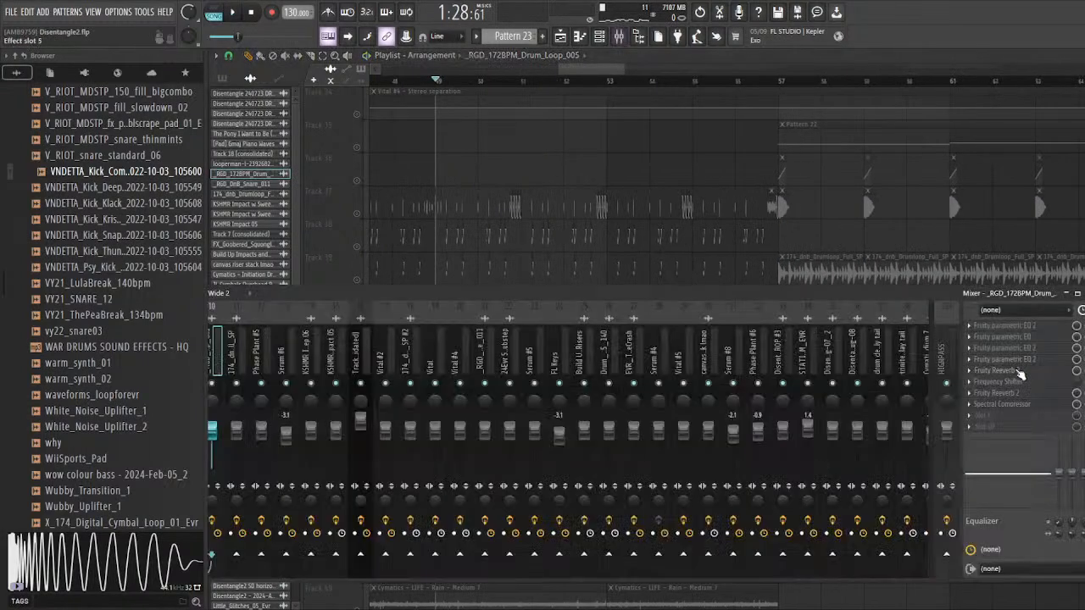
left_click(1022, 374)
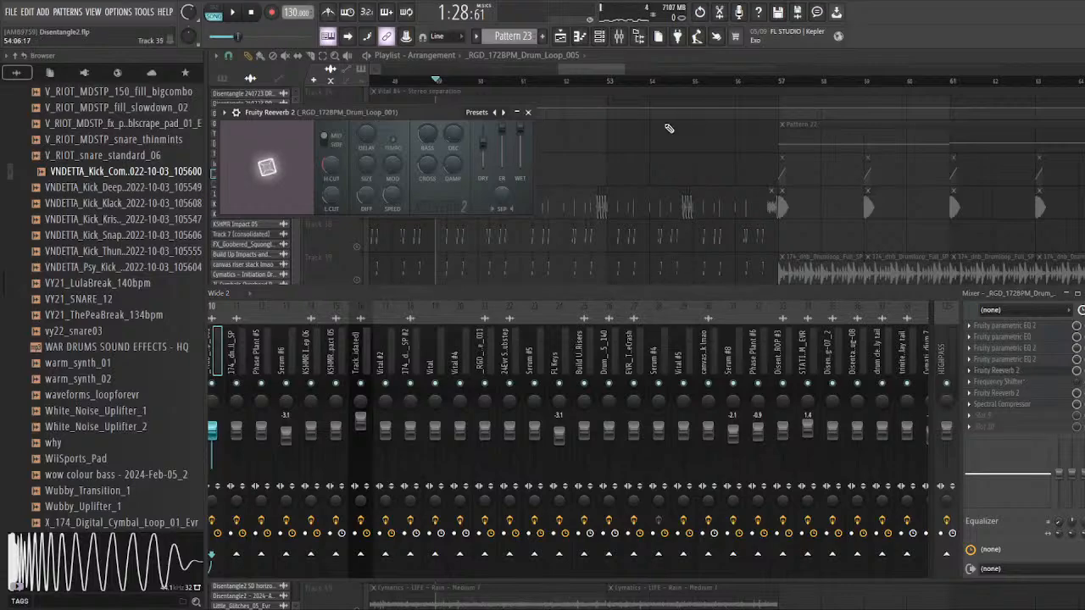
right_click(669, 128)
scroll(611, 339, "down", 2)
scroll(525, 373, "up", 4)
scroll(428, 399, "down", 3)
scroll(435, 350, "up", 2)
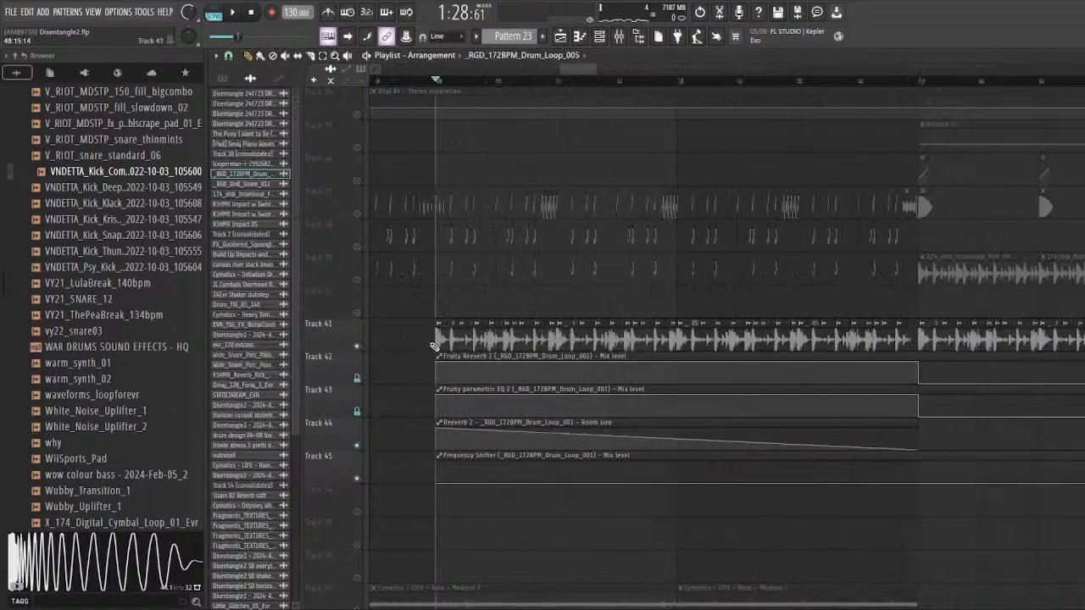
Step: Play tracks 41 to 45 again briefly from bar 49 while looking over the neighbouring layers in the playlist
scroll(403, 351, "down", 4)
scroll(415, 371, "down", 3)
scroll(412, 370, "up", 3)
key("space")
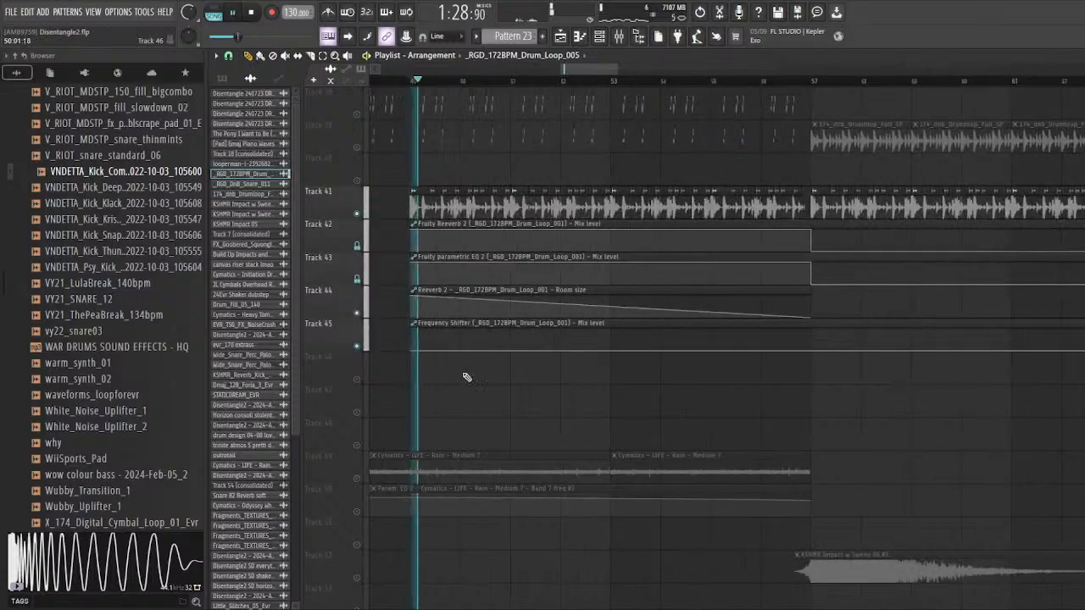
scroll(508, 392, "up", 4)
scroll(484, 373, "down", 3)
scroll(468, 362, "up", 3)
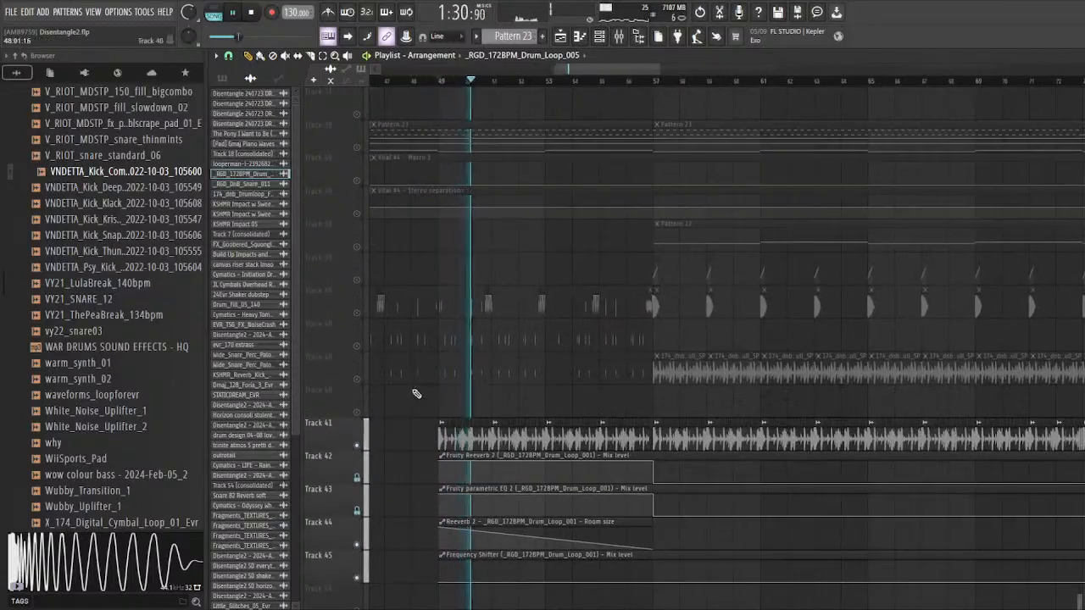
scroll(416, 393, "up", 3)
key("space")
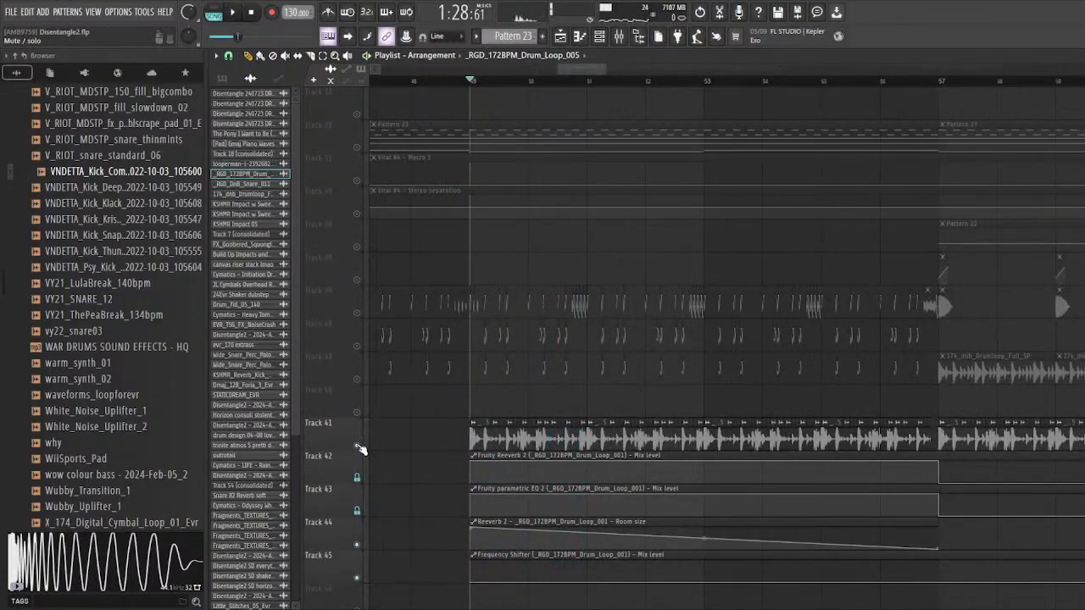
Step: Turn off the solo on track 41 so that all playlist tracks are active again
right_click(356, 445)
right_click(357, 446)
scroll(696, 380, "down", 3)
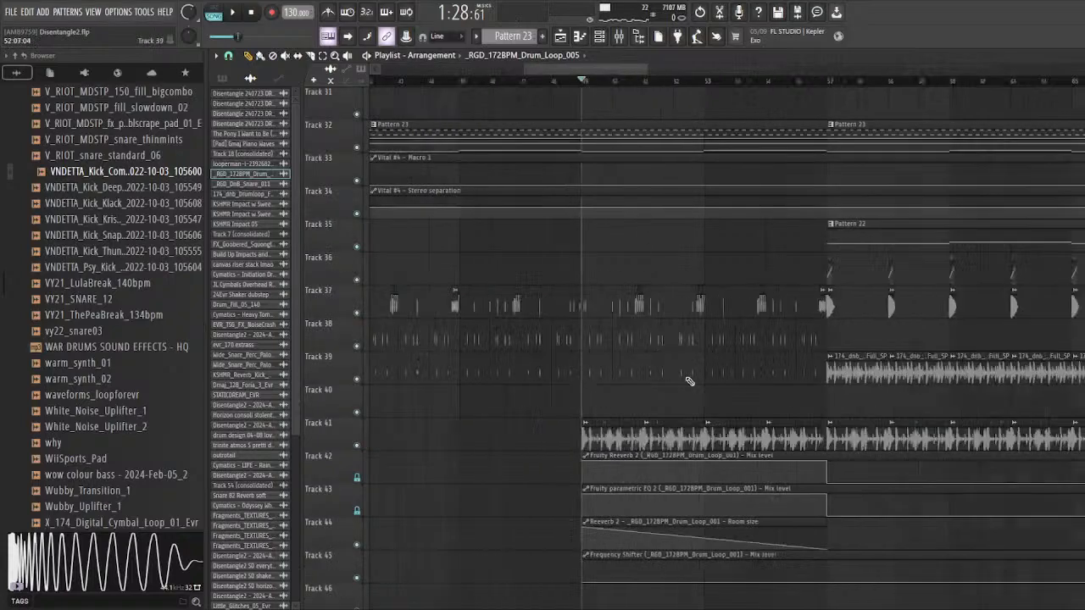
Step: Look over the playlist layers from track 1 down to track 58 around bars 41 to 73
scroll(632, 378, "down", 3)
scroll(634, 409, "up", 7)
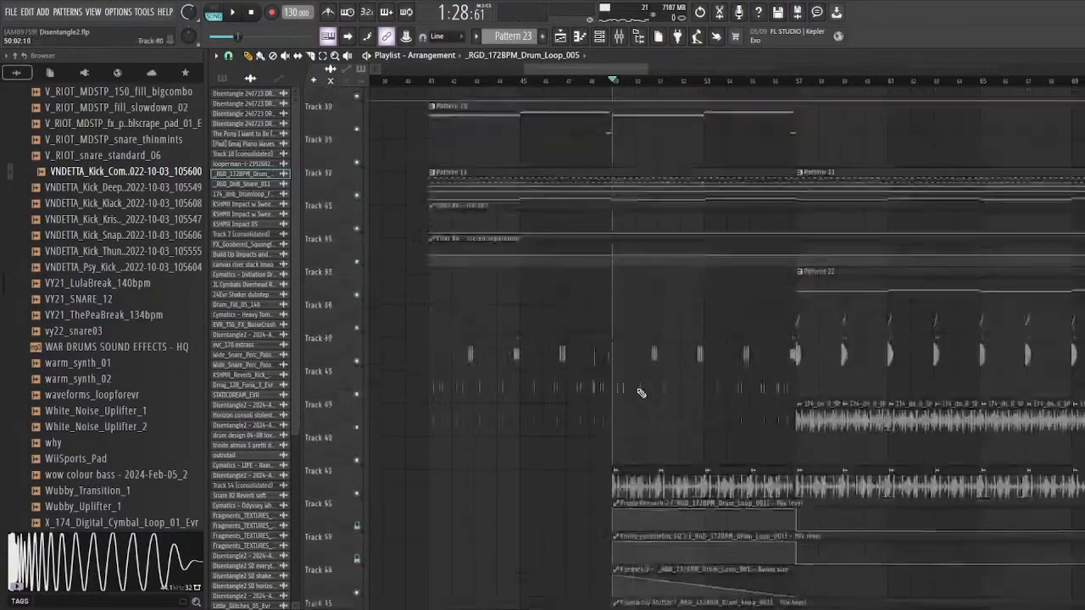
scroll(658, 408, "up", 8)
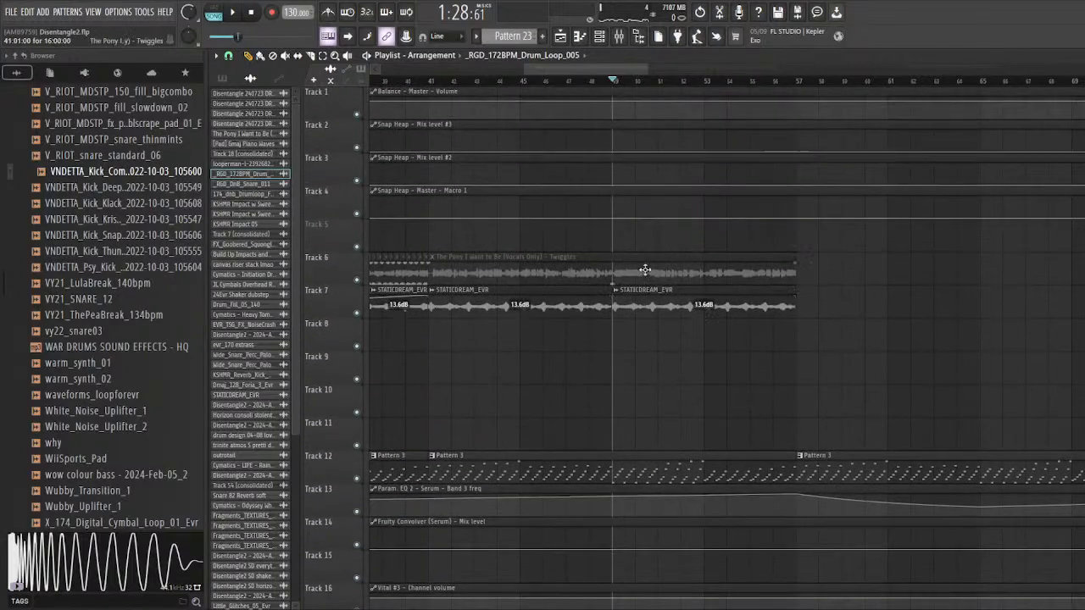
scroll(629, 326, "down", 2)
scroll(628, 327, "down", 4)
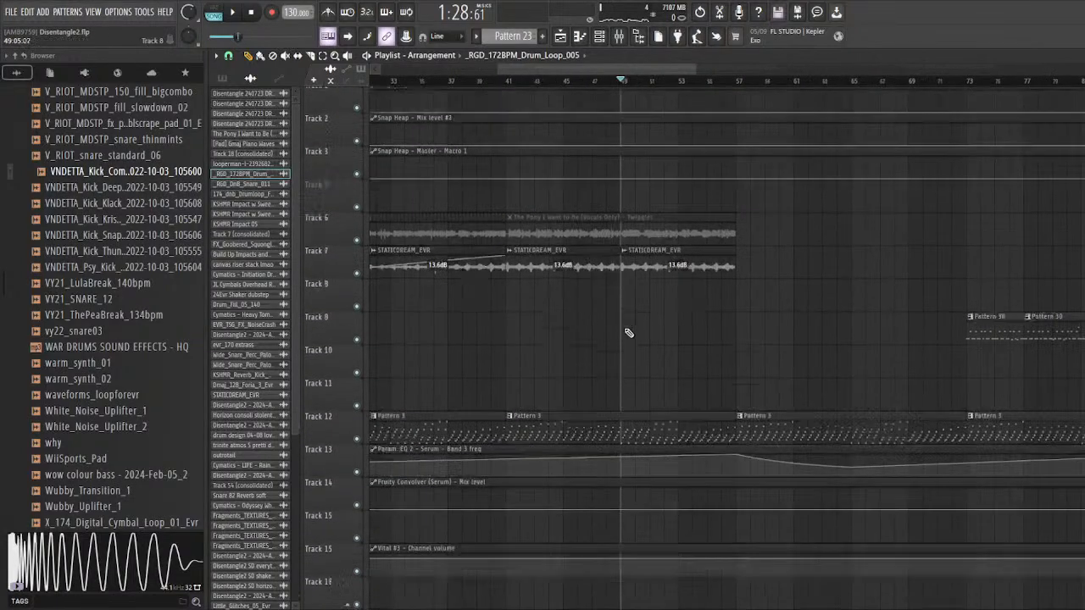
scroll(622, 321, "down", 13)
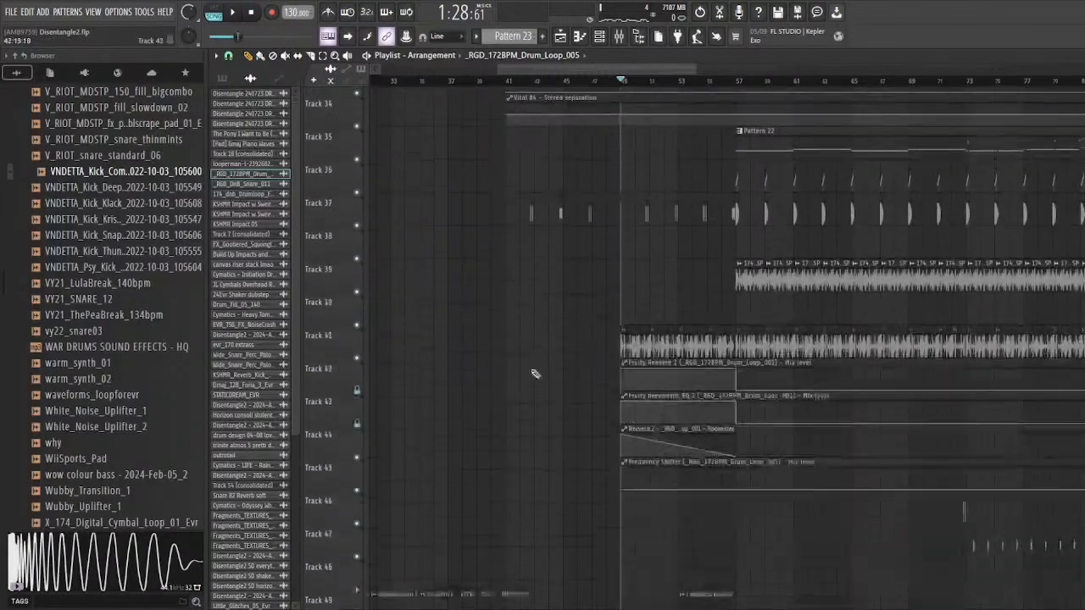
scroll(645, 366, "down", 4)
scroll(651, 337, "up", 6)
scroll(311, 245, "down", 4)
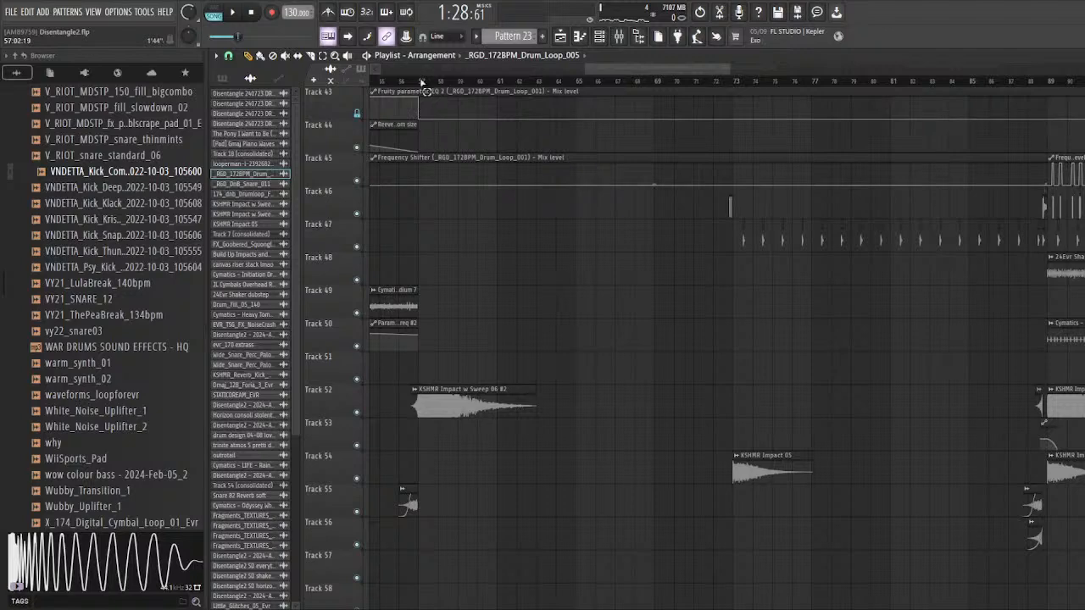
Step: Select bars 57 to 73 and play that section with all tracks active while looking over its layers
left_click_drag(421, 83, 678, 123)
key("space")
scroll(734, 136, "up", 4)
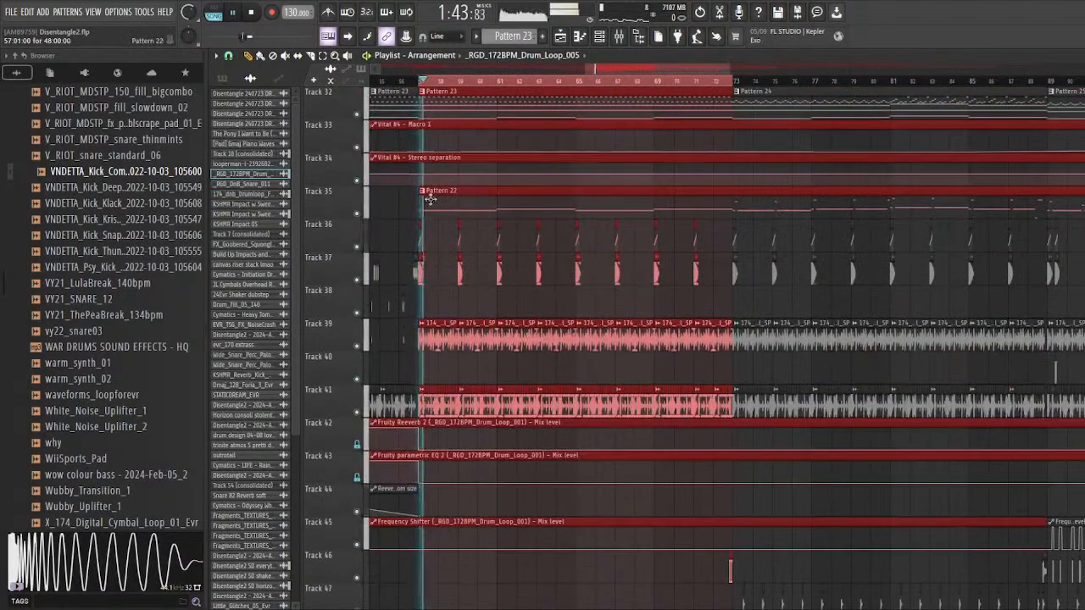
scroll(451, 356, "up", 2)
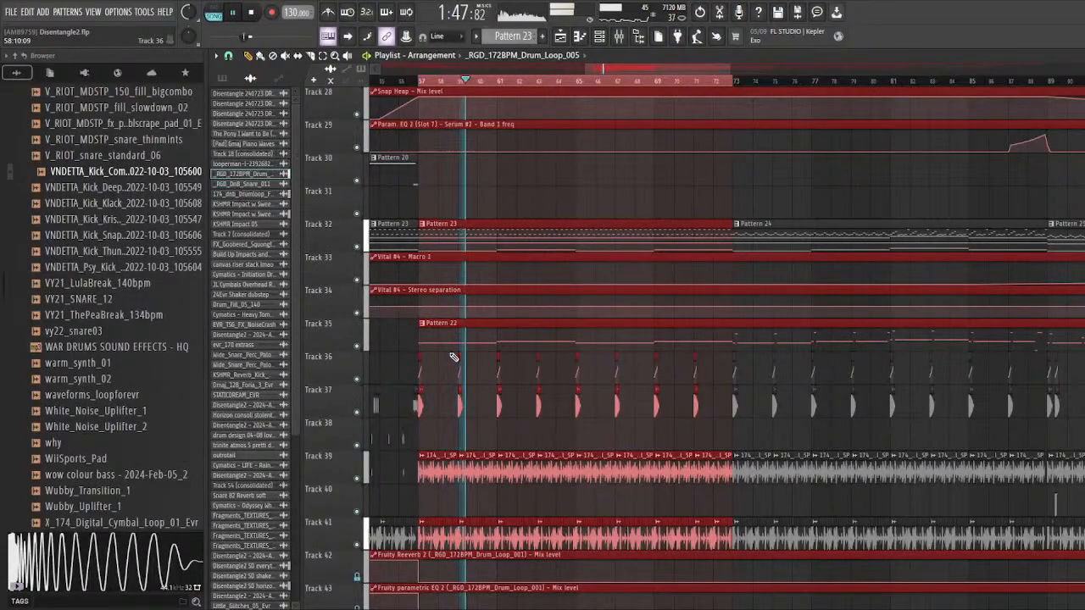
scroll(649, 385, "down", 6)
scroll(586, 388, "down", 3)
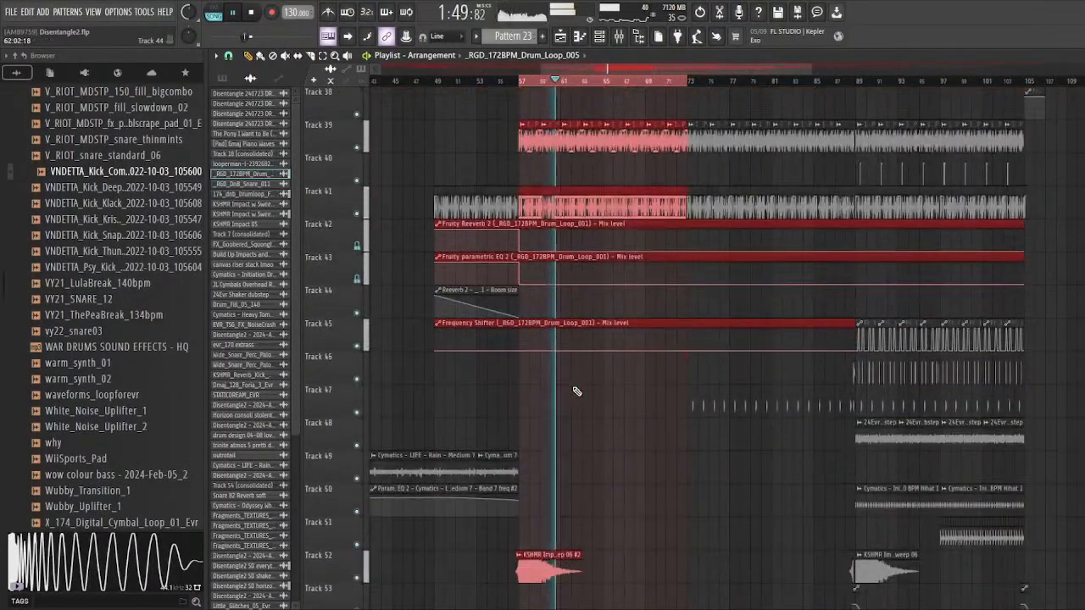
scroll(576, 390, "up", 2)
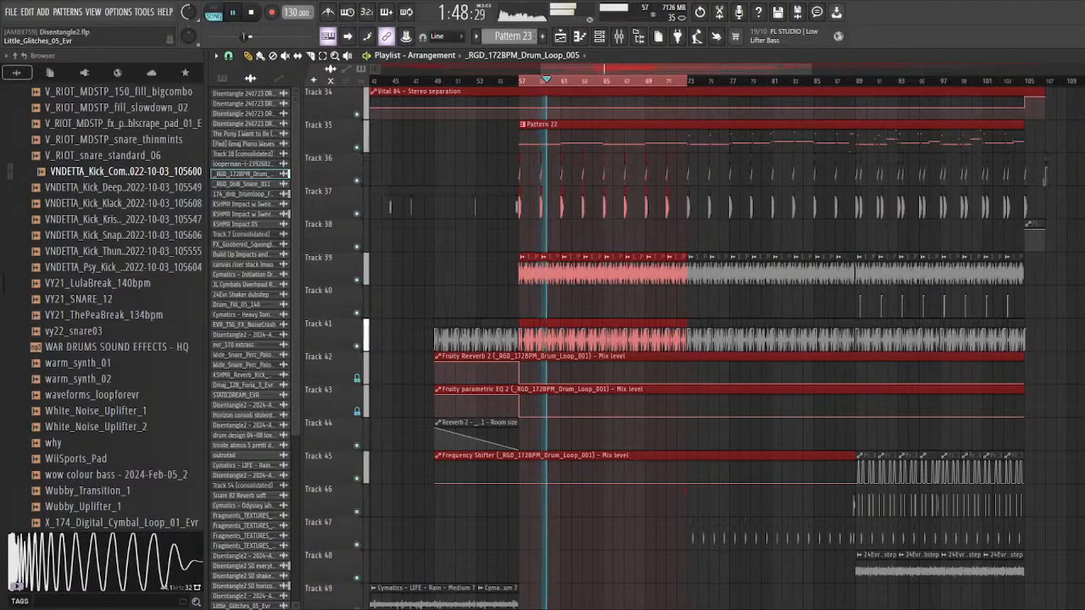
key("space")
Step: Show the Unsorted group in the channel rack, open the Vital channel's plugin, and close it again
scroll(521, 491, "up", 4)
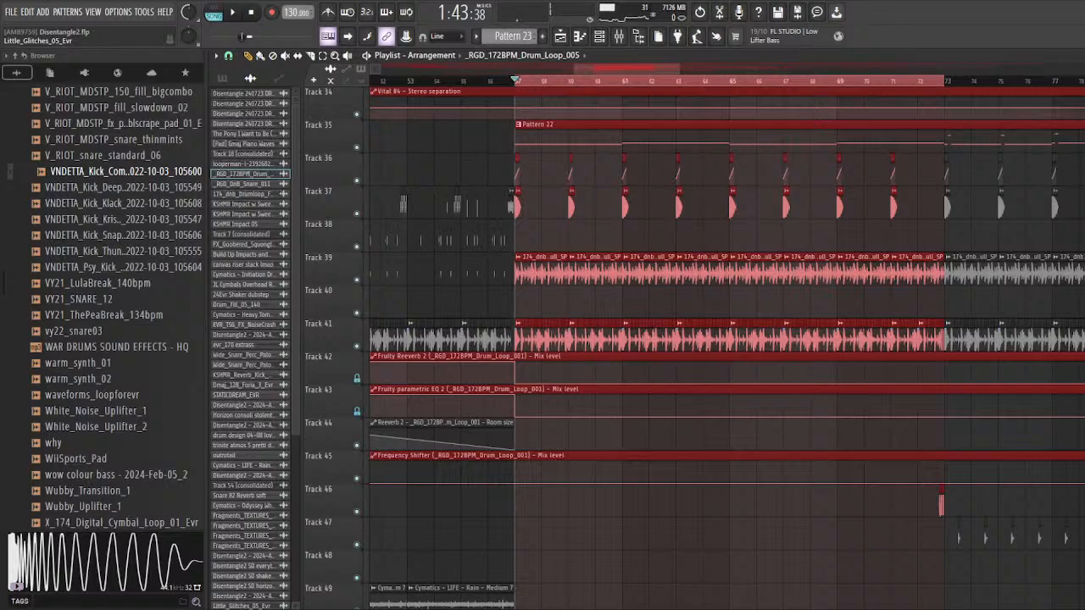
key("F6")
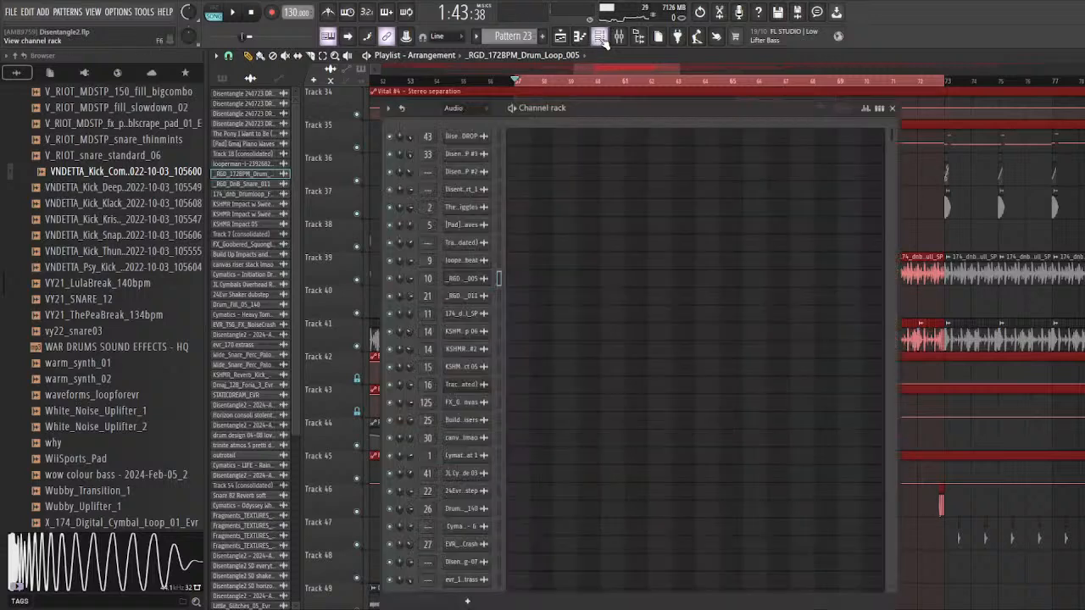
left_click(470, 166)
left_click(489, 263)
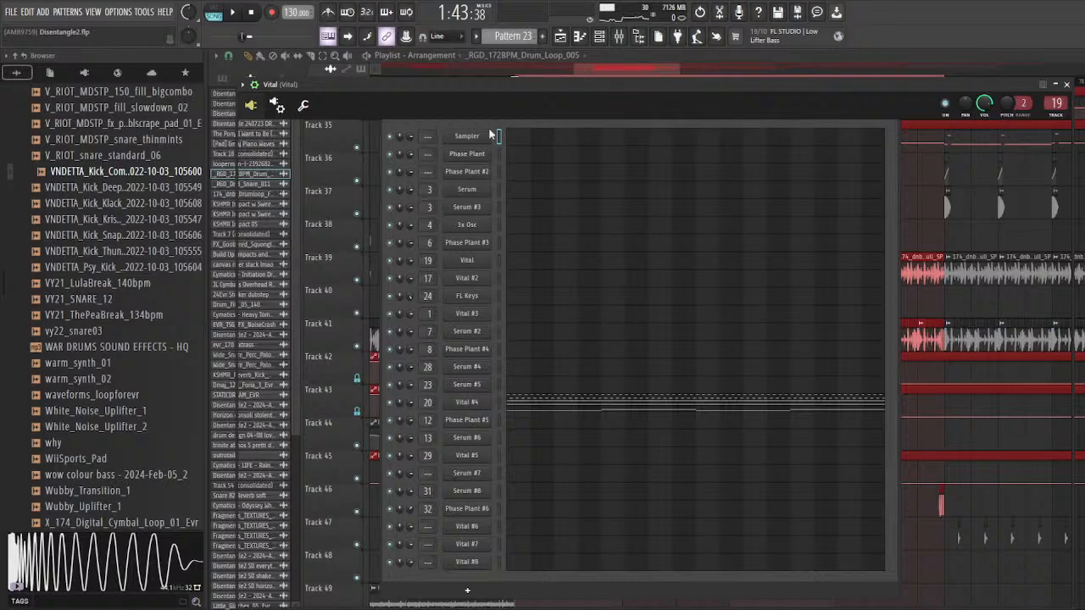
mouse_move(393, 89)
left_mouse_down()
mouse_move(367, 80)
mouse_move(428, 81)
mouse_move(411, 80)
left_mouse_up()
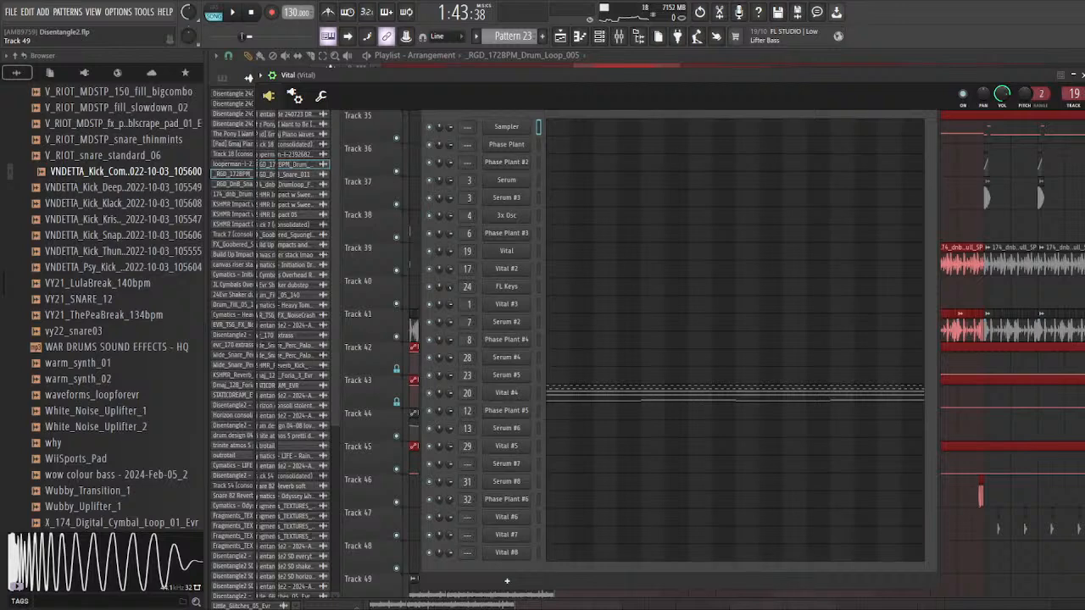
left_click_drag(306, 77, 277, 75)
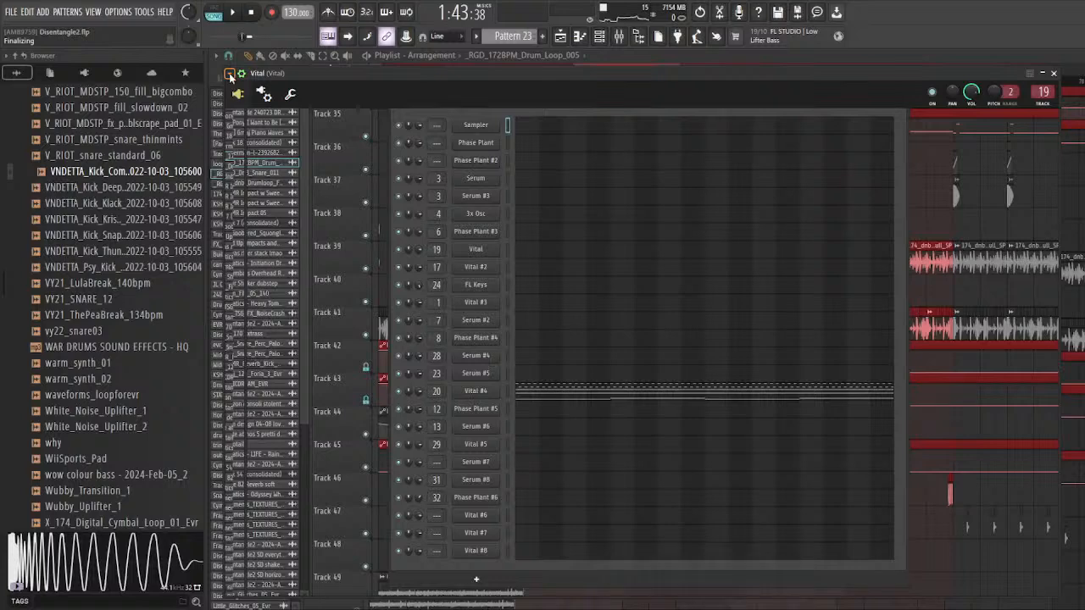
left_click(1054, 74)
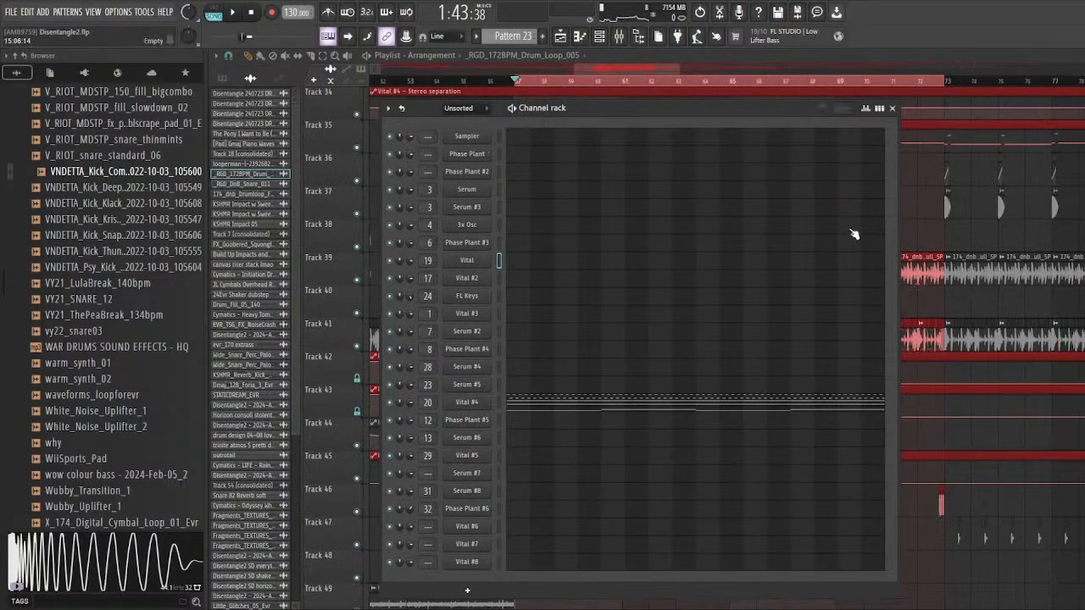
Step: Deselect the clips in bars 57 to 73 and recheck the Unsorted channels in the channel rack before closing it
right_click(924, 210)
scroll(598, 152, "down", 3)
left_click(599, 36)
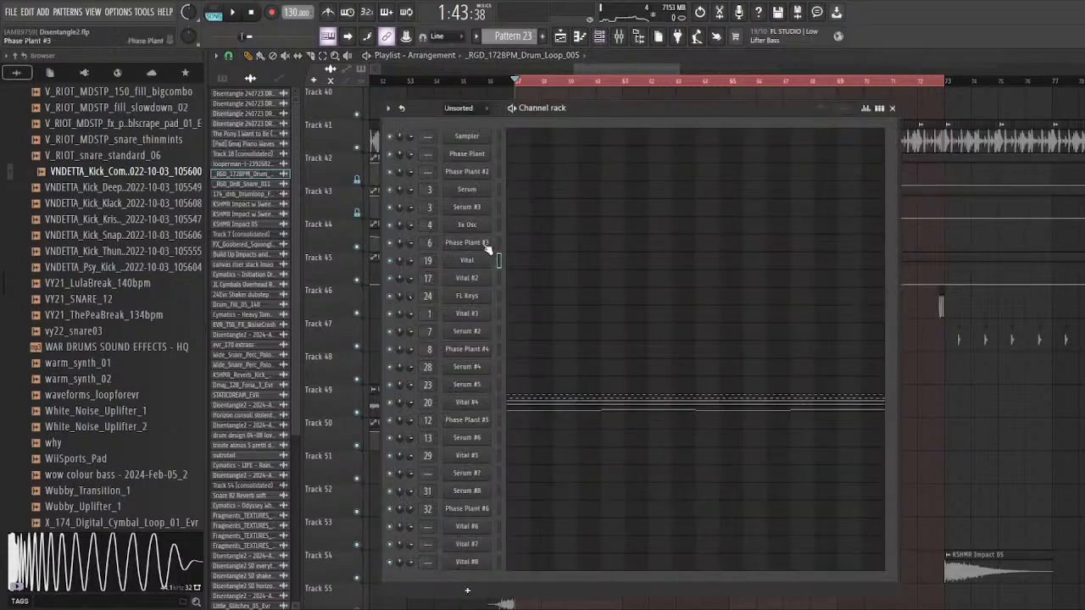
right_click(938, 364)
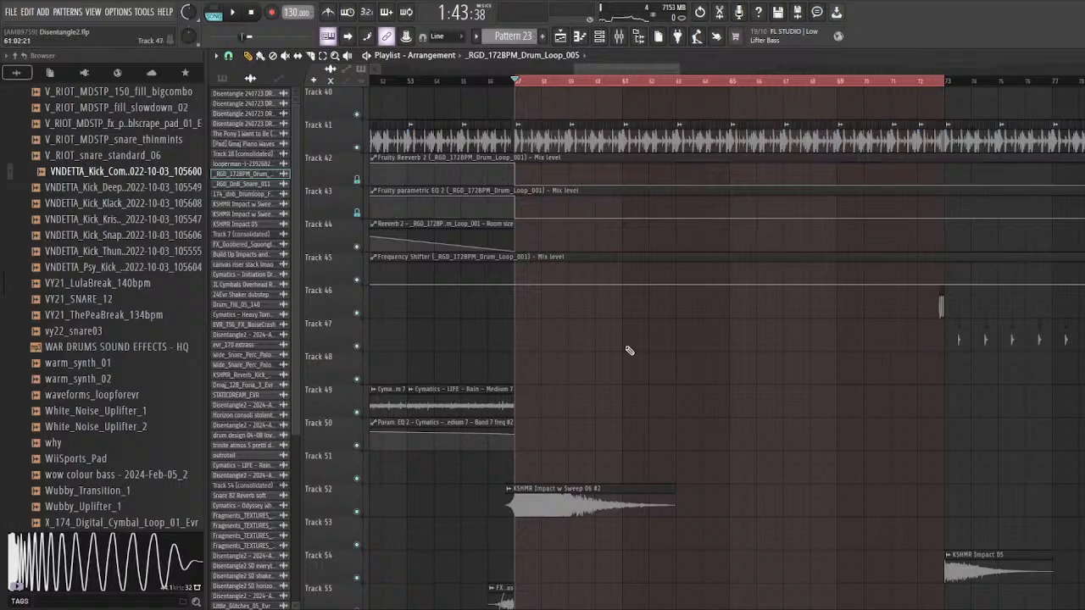
Step: Examine the synth, automation, drum and effect layers across the playlist around bars 57 to 73
scroll(629, 350, "up", 10)
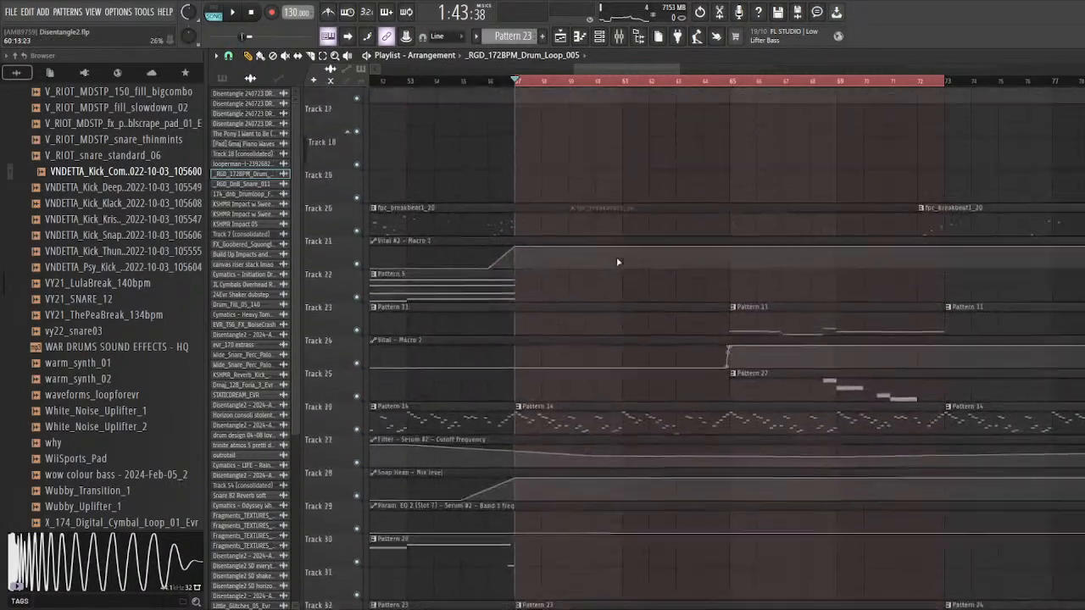
scroll(618, 262, "down", 3)
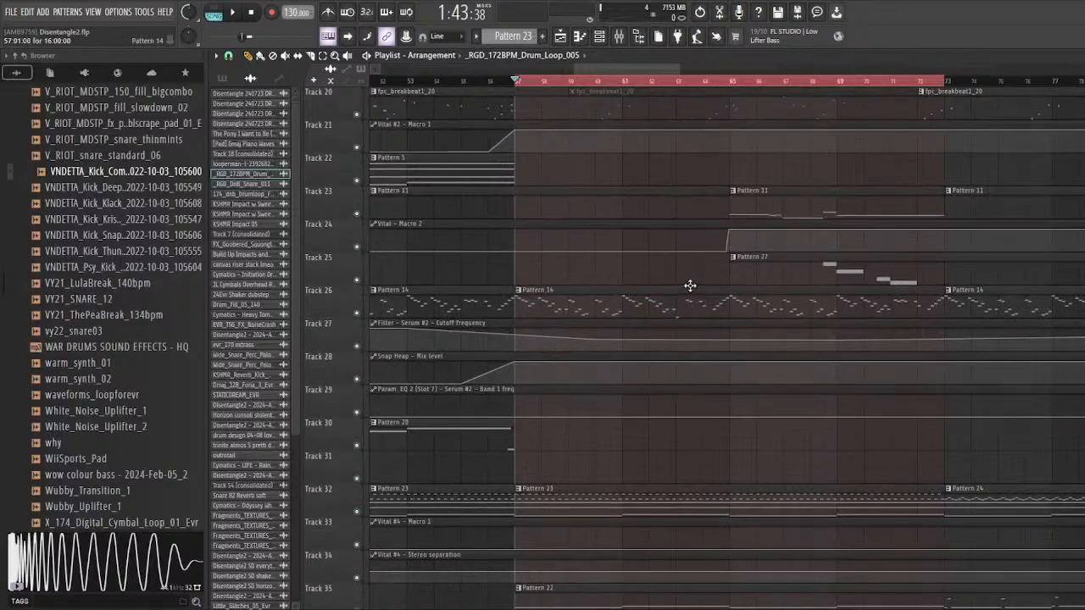
scroll(602, 273, "up", 2)
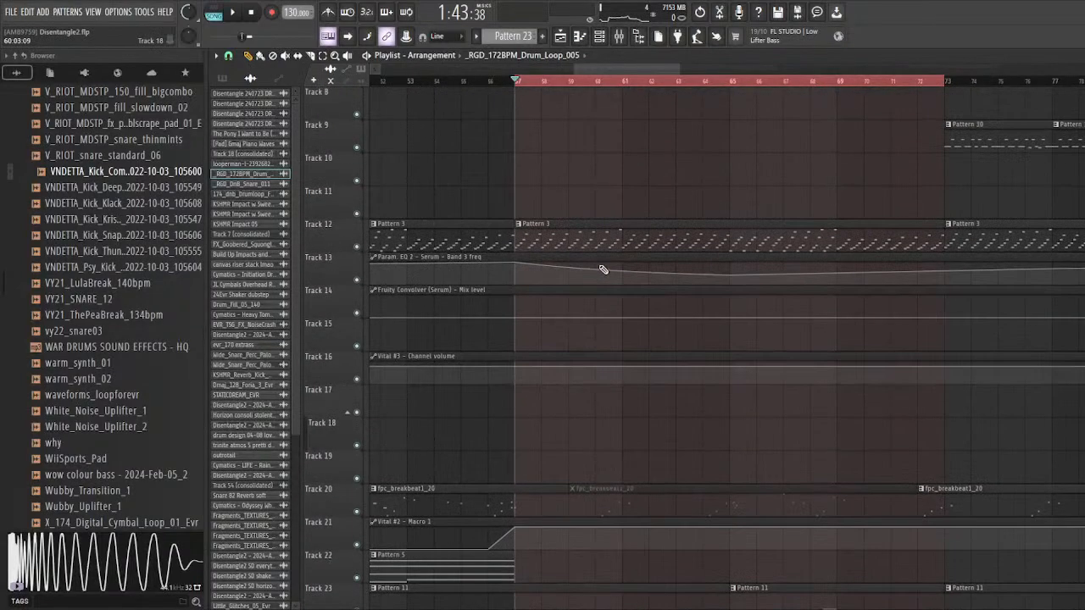
scroll(566, 273, "down", 9)
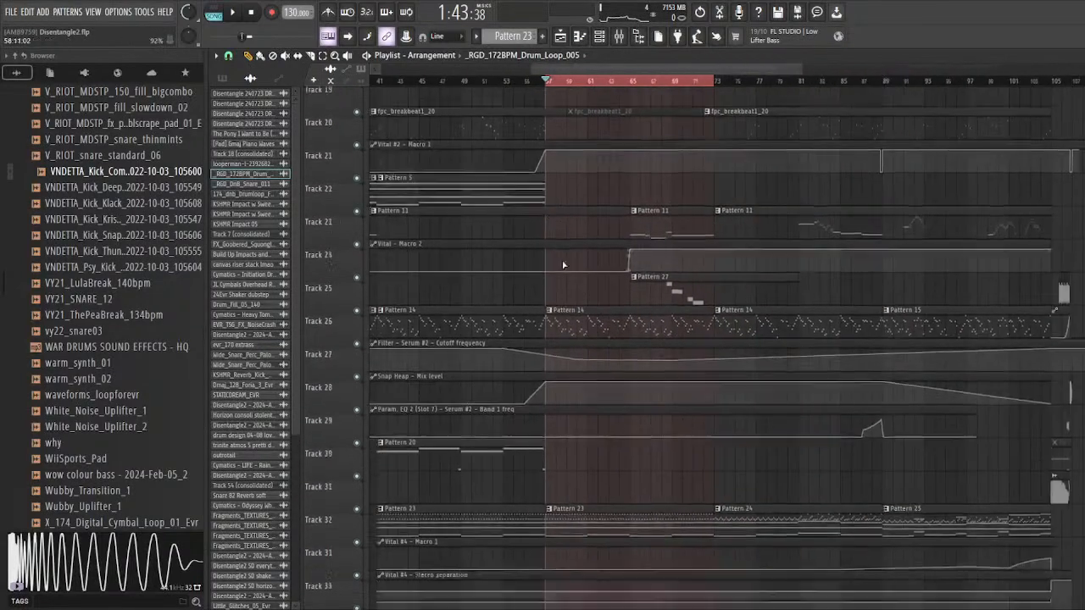
scroll(591, 258, "up", 1)
scroll(591, 259, "up", 2)
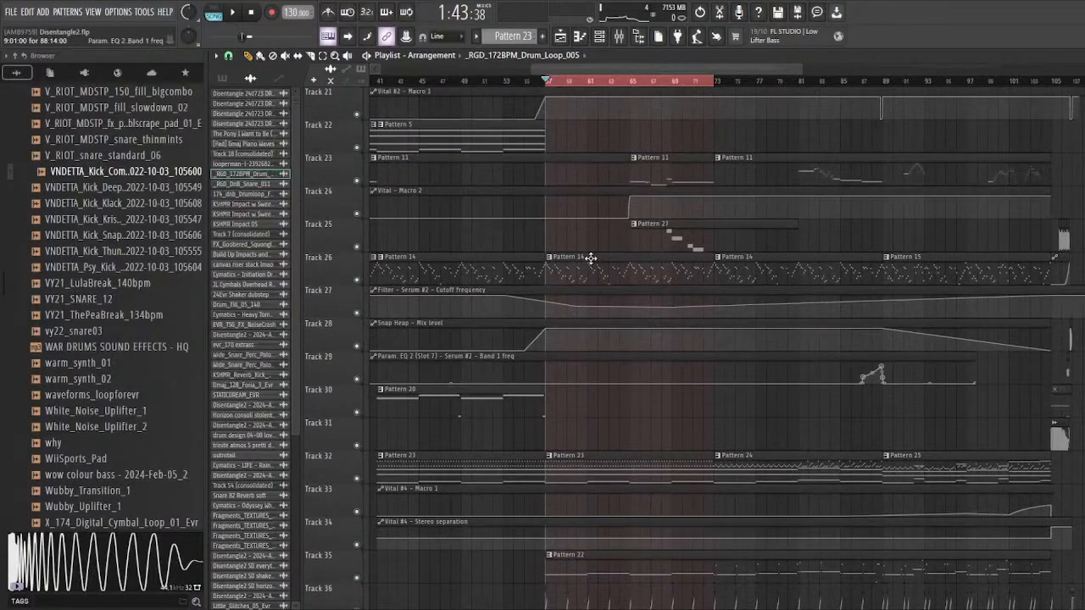
scroll(619, 242, "down", 2)
scroll(599, 209, "up", 12)
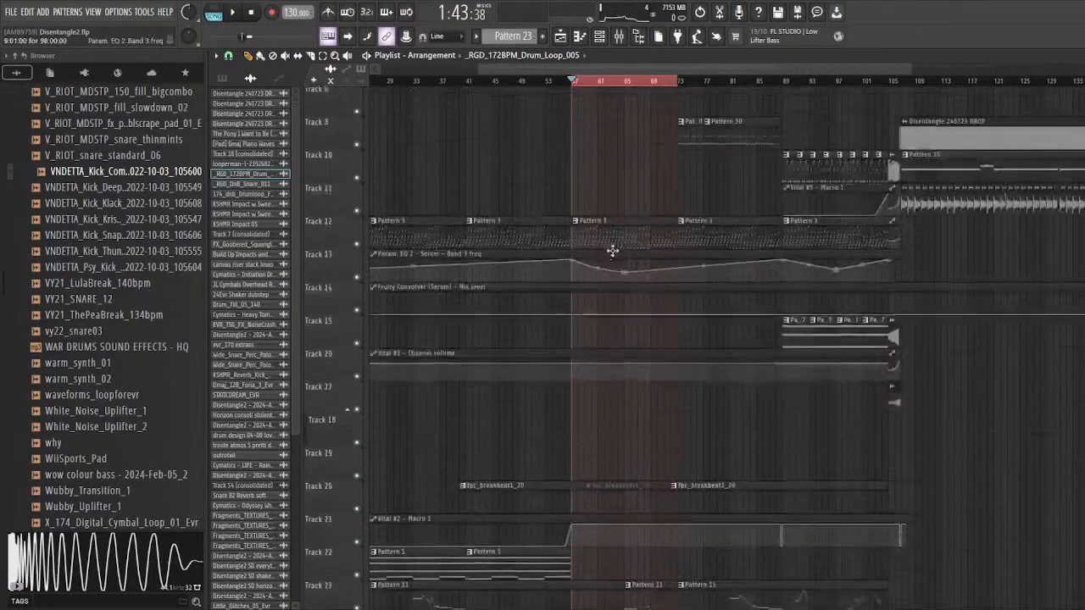
scroll(564, 298, "down", 12)
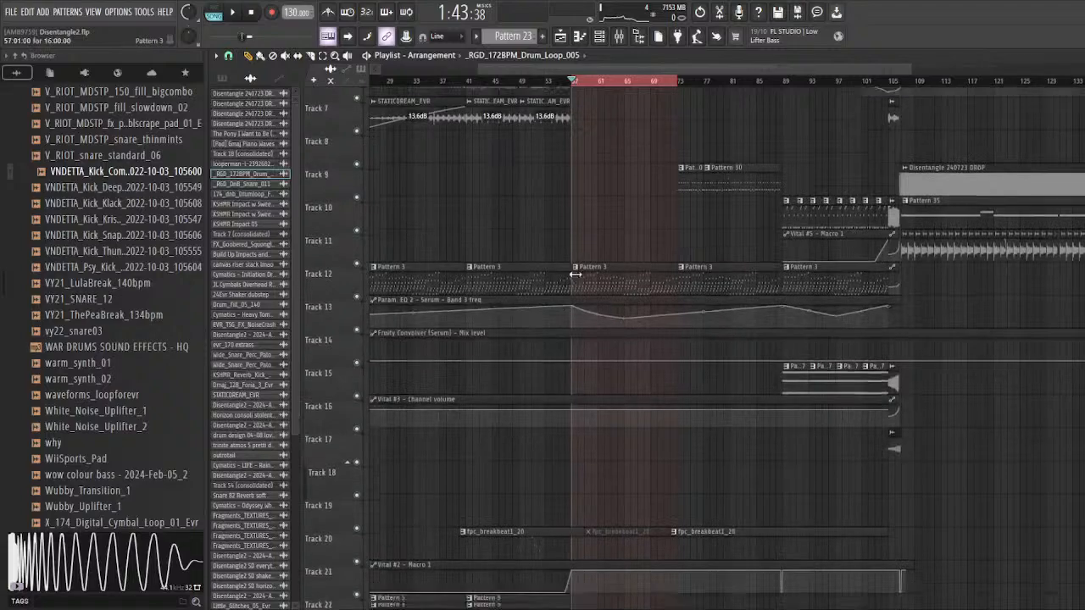
scroll(594, 271, "down", 20)
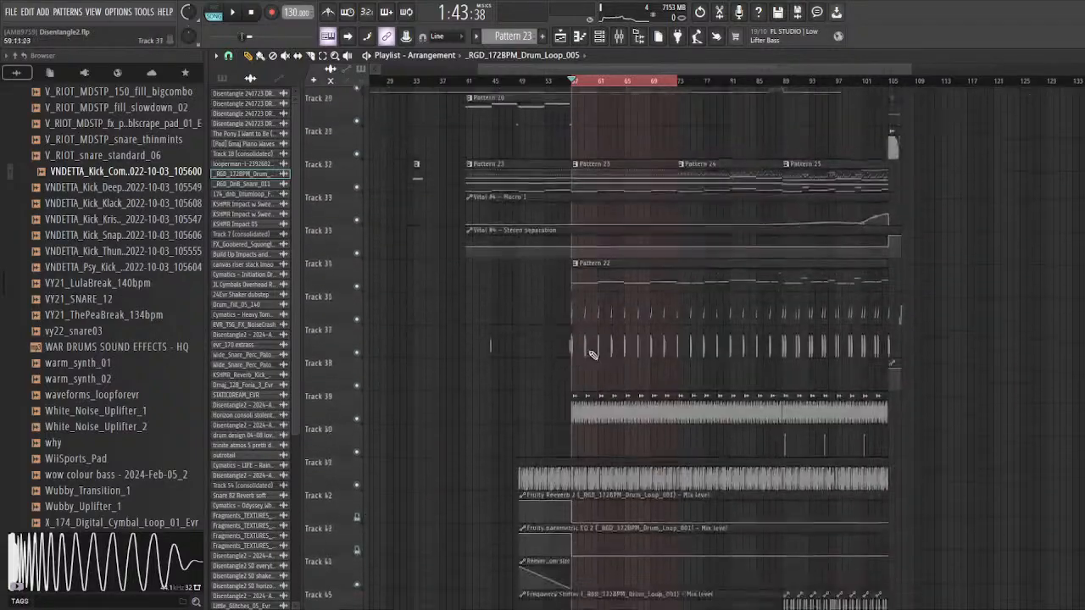
scroll(537, 351, "up", 20)
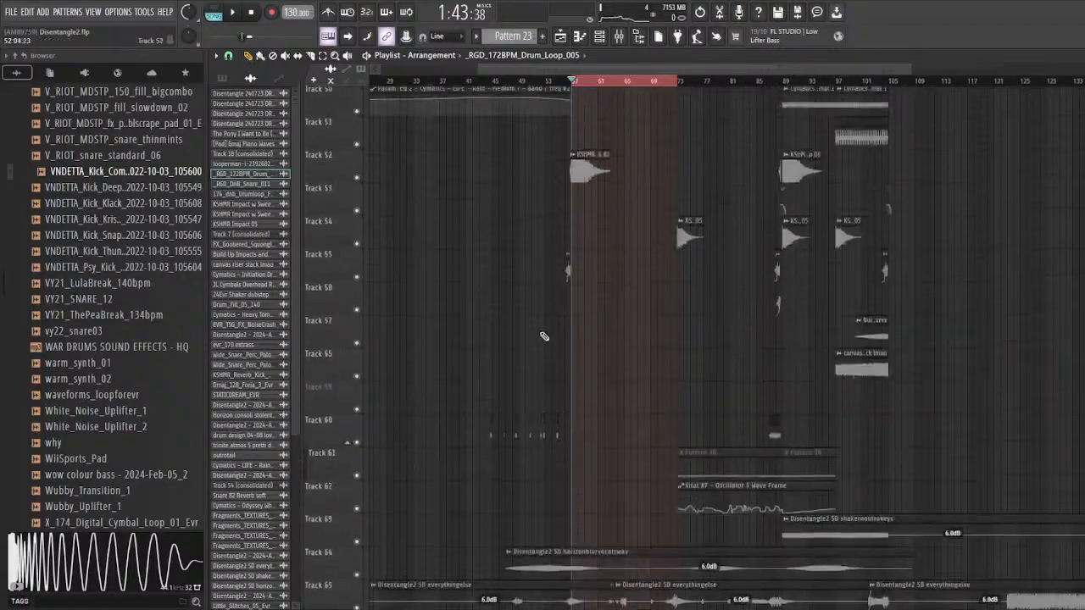
scroll(544, 298, "up", 3)
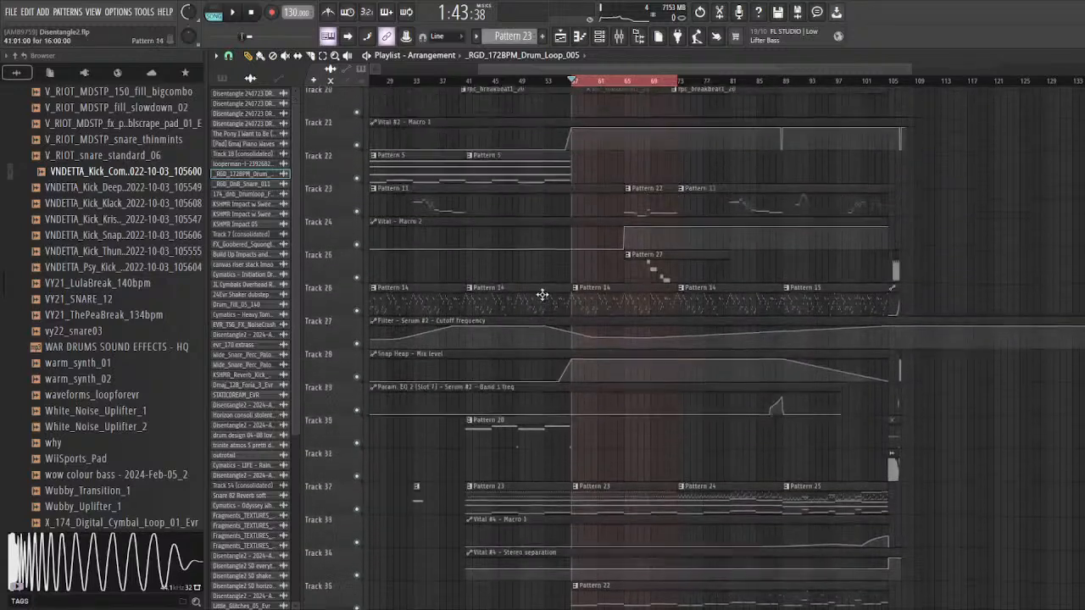
scroll(554, 254, "up", 4)
Step: Solo tracks 26, 27 and 28 and play Pattern 14 with its cutoff and Snap Heap automation from about bar 54
double_click(550, 81)
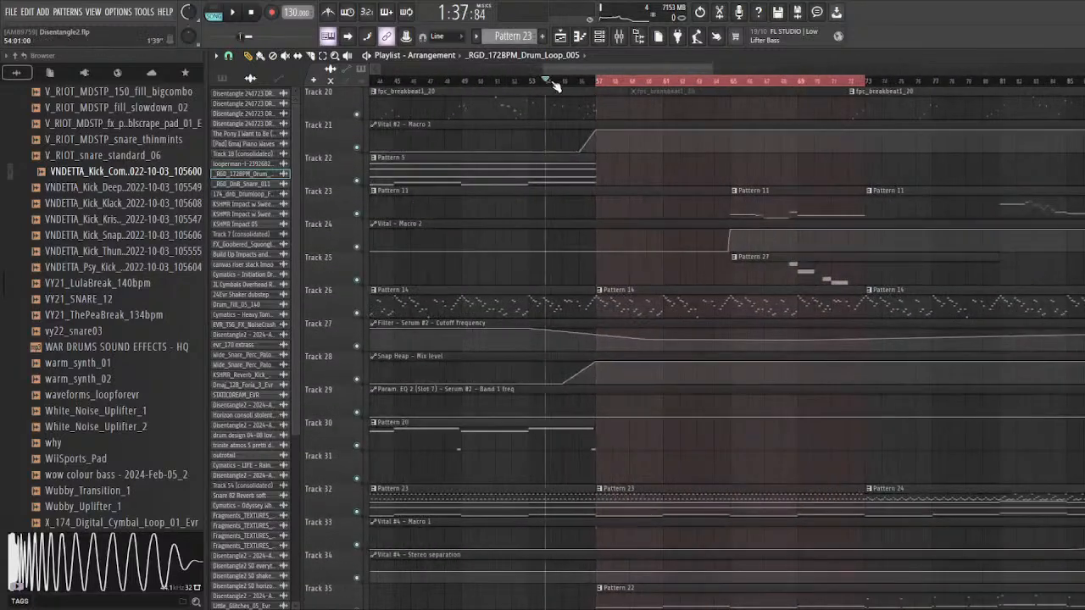
right_click(357, 313)
left_click(357, 346)
left_click(357, 379)
key("space")
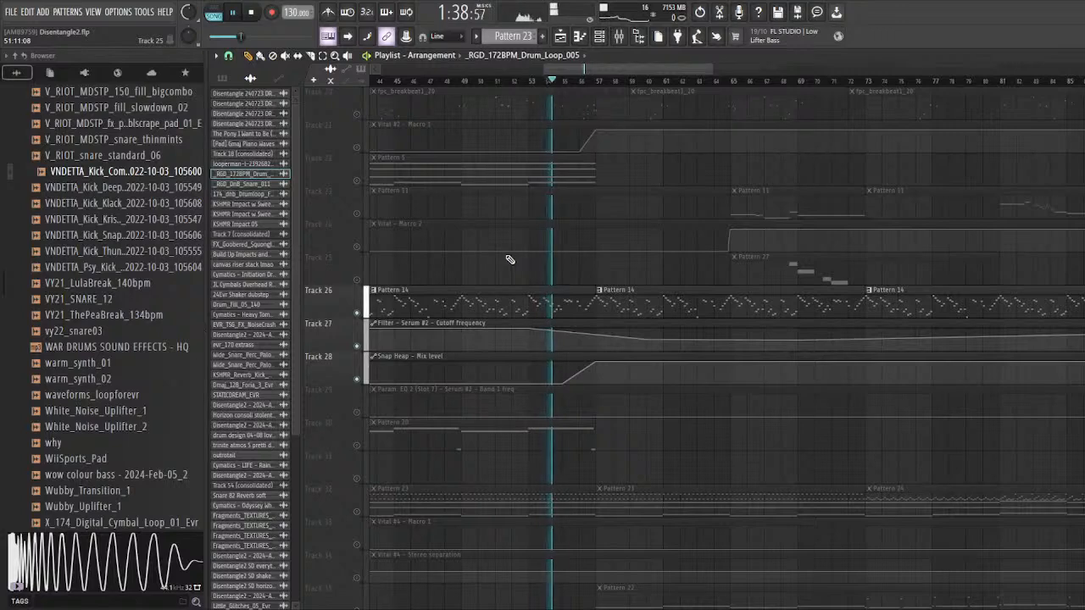
scroll(593, 357, "up", 3)
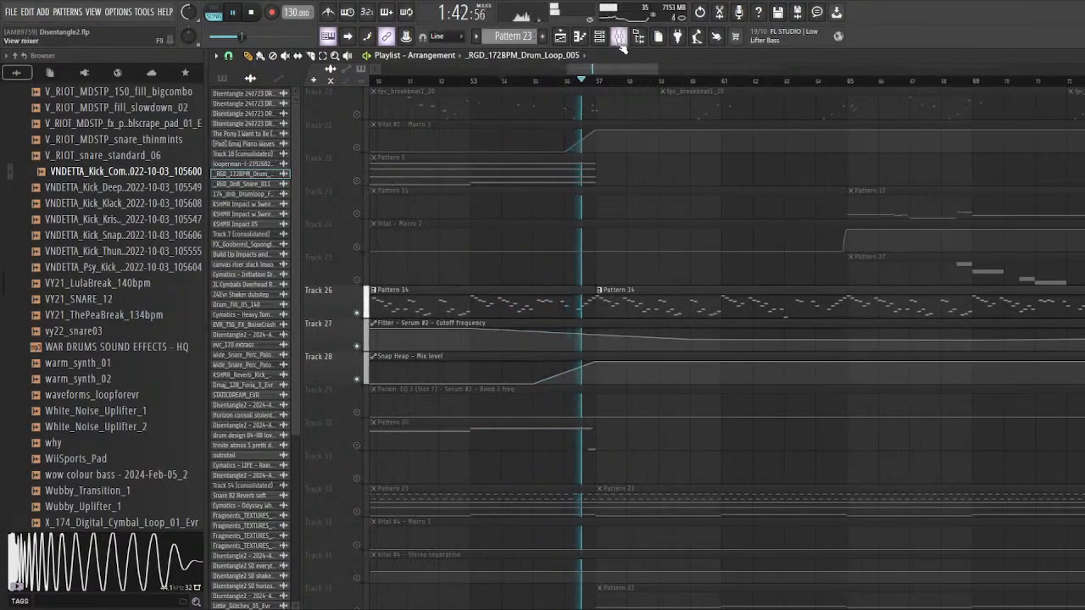
Step: Open the Snap Heap effect on the Serum #2 mixer track to examine its Warm Phaser preset during playback
key("F9")
left_click_drag(411, 296, 466, 307)
scroll(334, 355, "up", 4)
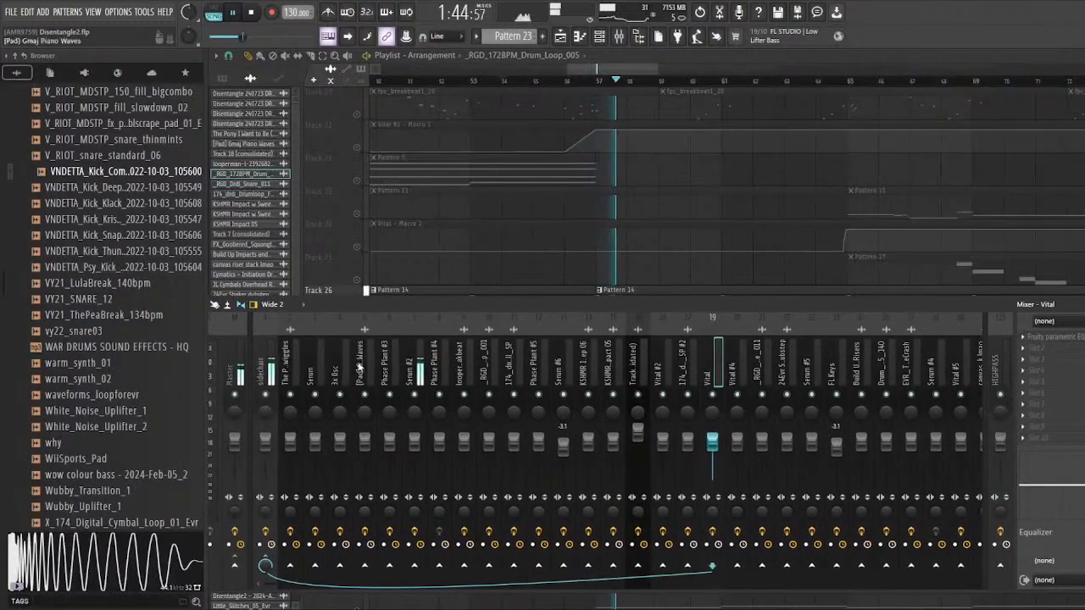
left_click(412, 364)
left_click_drag(948, 304, 861, 311)
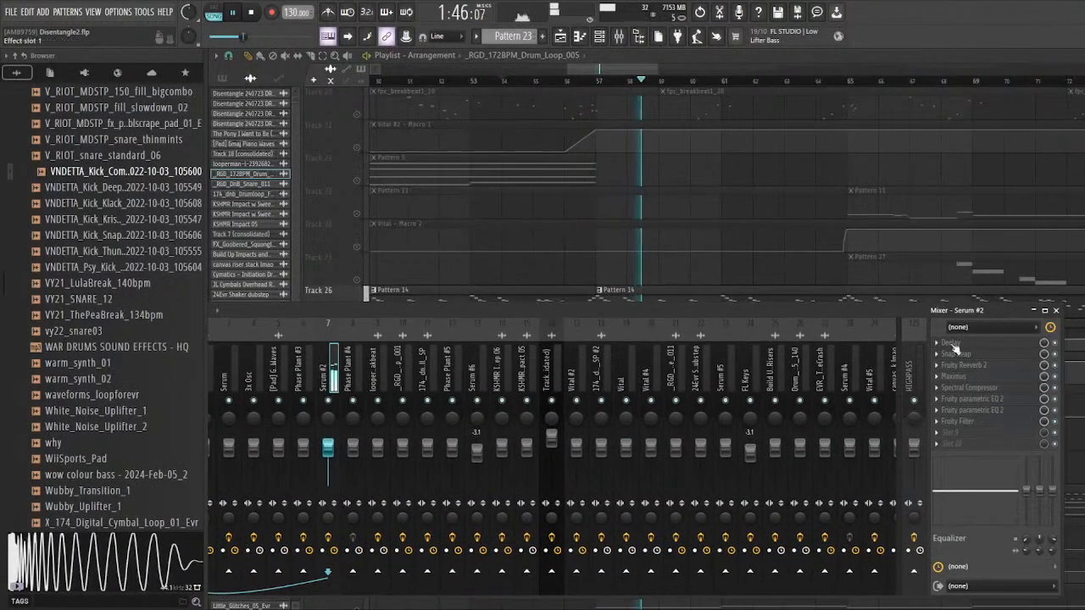
left_click(1004, 356)
left_click_drag(589, 85, 519, 91)
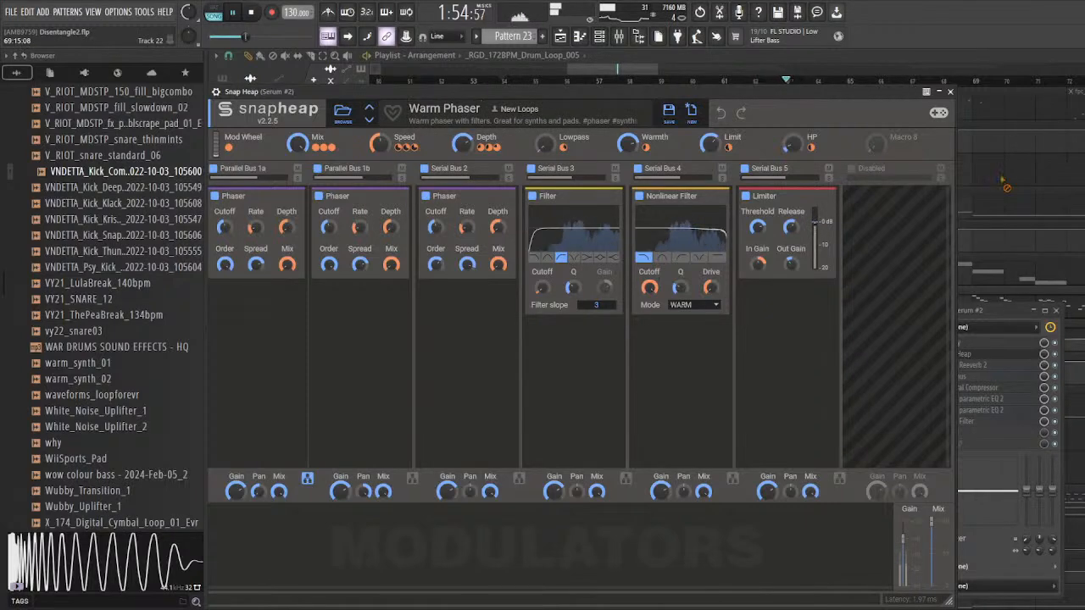
Step: Close Snap Heap and the mixer, and stop playback to return to the soloed tracks 26 to 28 around bar 57
key("F9")
scroll(666, 380, "down", 3)
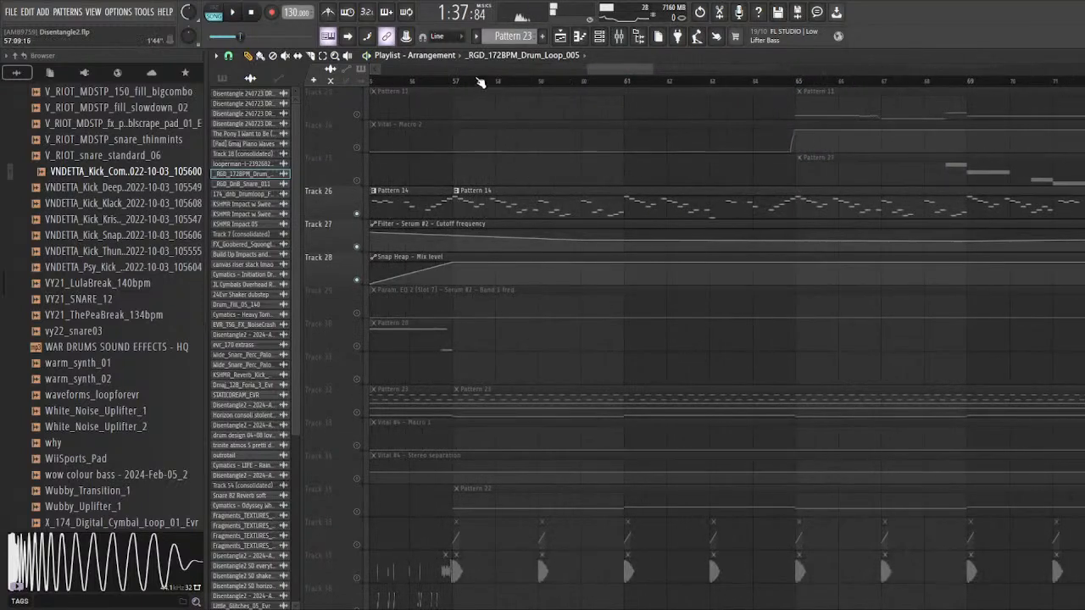
scroll(412, 389, "down", 3)
scroll(526, 203, "up", 3)
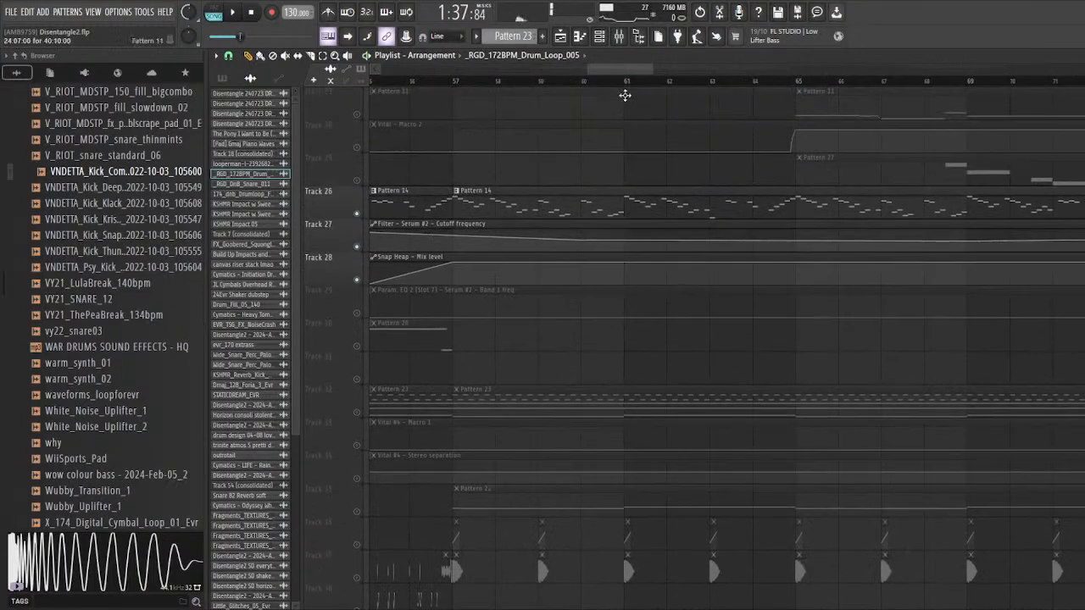
Step: Set the playback start to bar 57 and examine the playlist layers above and below the soloed Serum #2 tracks
left_click_drag(458, 84, 767, 100)
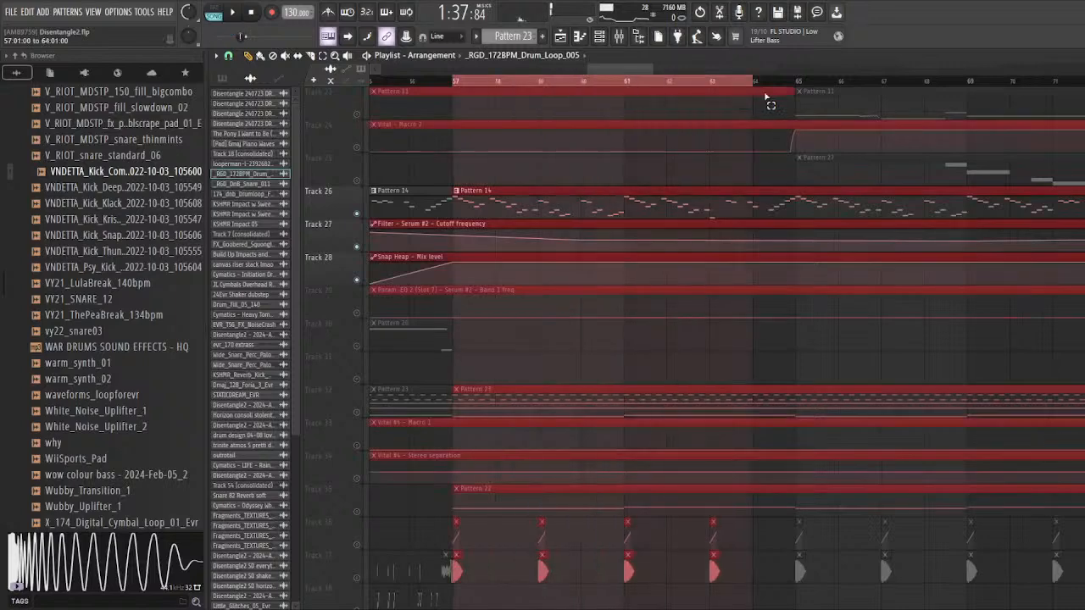
left_click(464, 88, "ctrl")
scroll(397, 369, "down", 7)
scroll(396, 449, "up", 8)
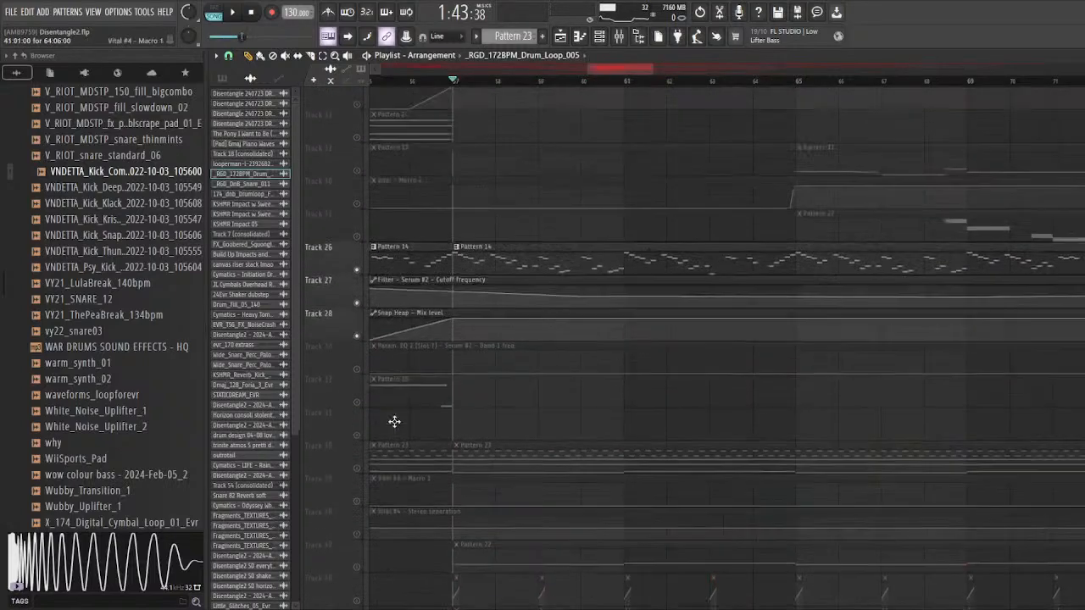
scroll(399, 399, "up", 8)
scroll(411, 365, "up", 9)
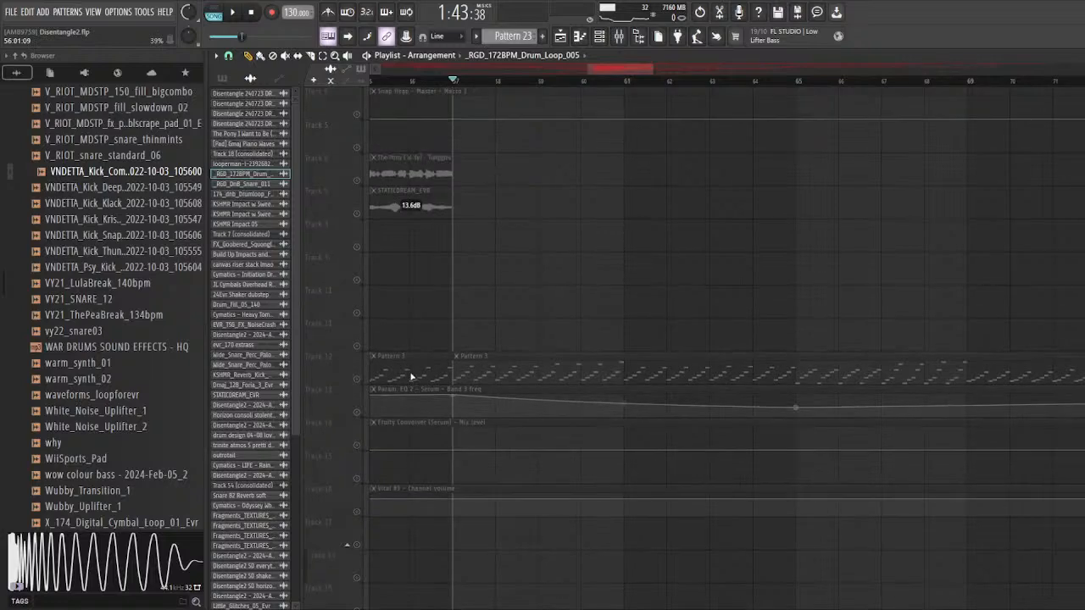
scroll(411, 373, "down", 9)
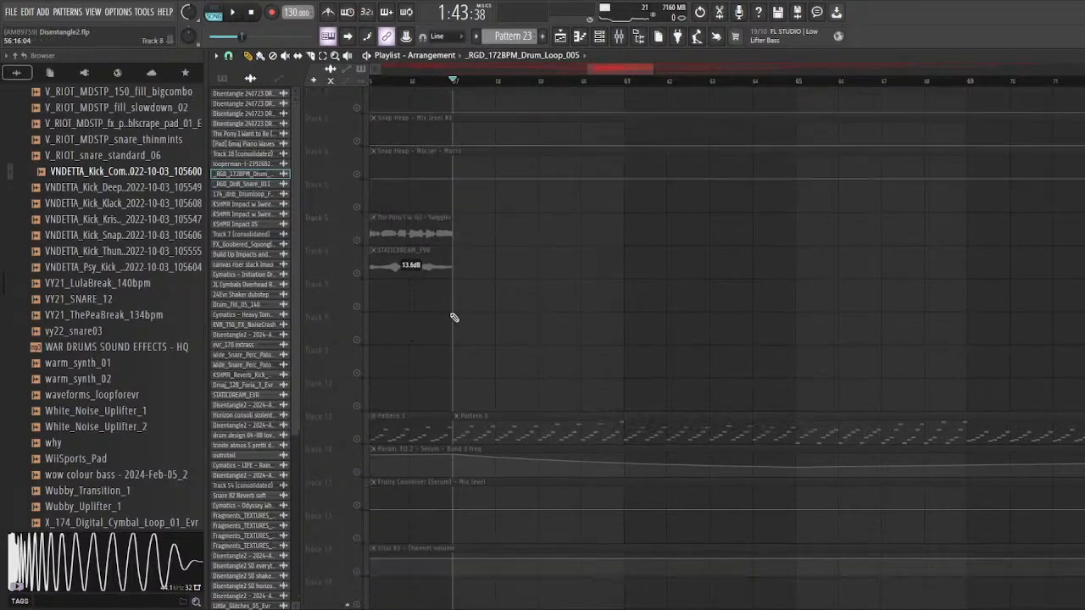
scroll(400, 378, "down", 5)
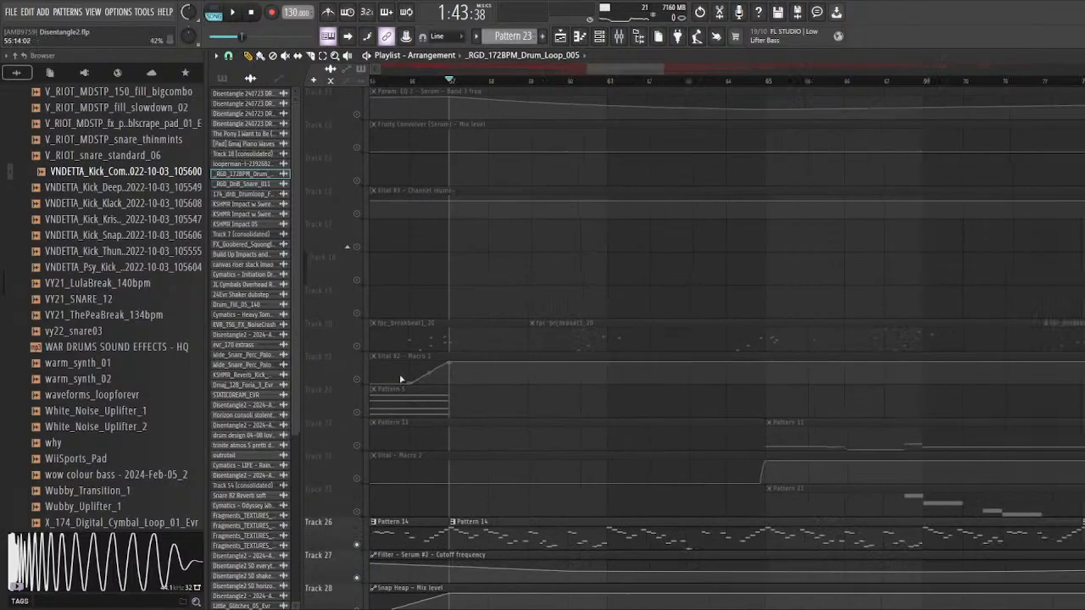
scroll(487, 361, "down", 16)
scroll(382, 356, "up", 5)
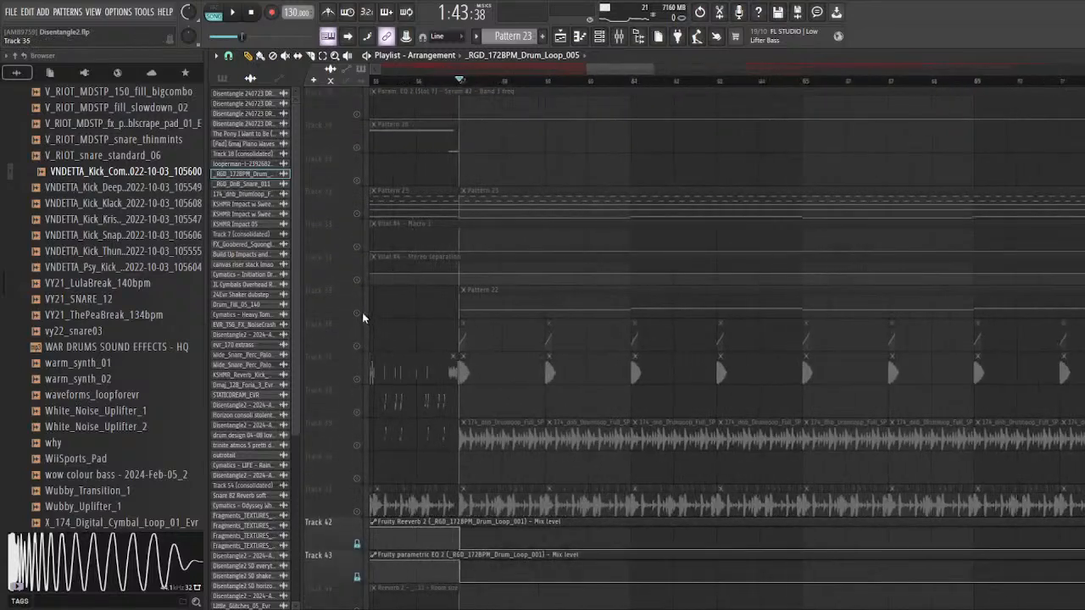
scroll(381, 334, "down", 3)
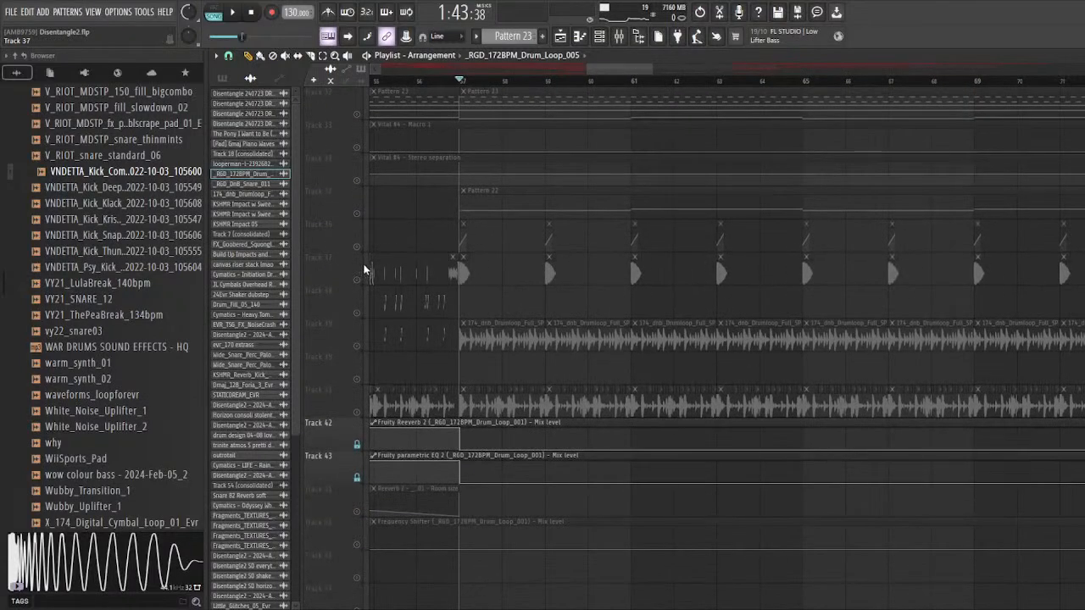
Step: Unmute tracks 36 to 41 and play the drum layers with their sidechain automation from bar 57
left_click_drag(361, 270, 360, 380)
left_click(360, 417)
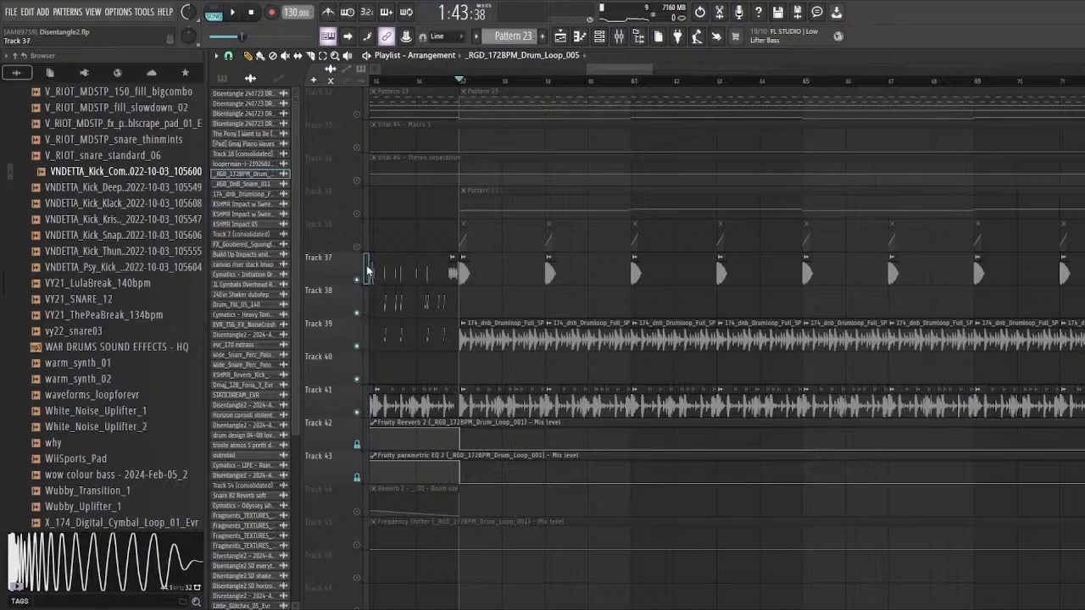
scroll(359, 251, "up", 2, "ctrl")
scroll(413, 245, "down", 2, "ctrl")
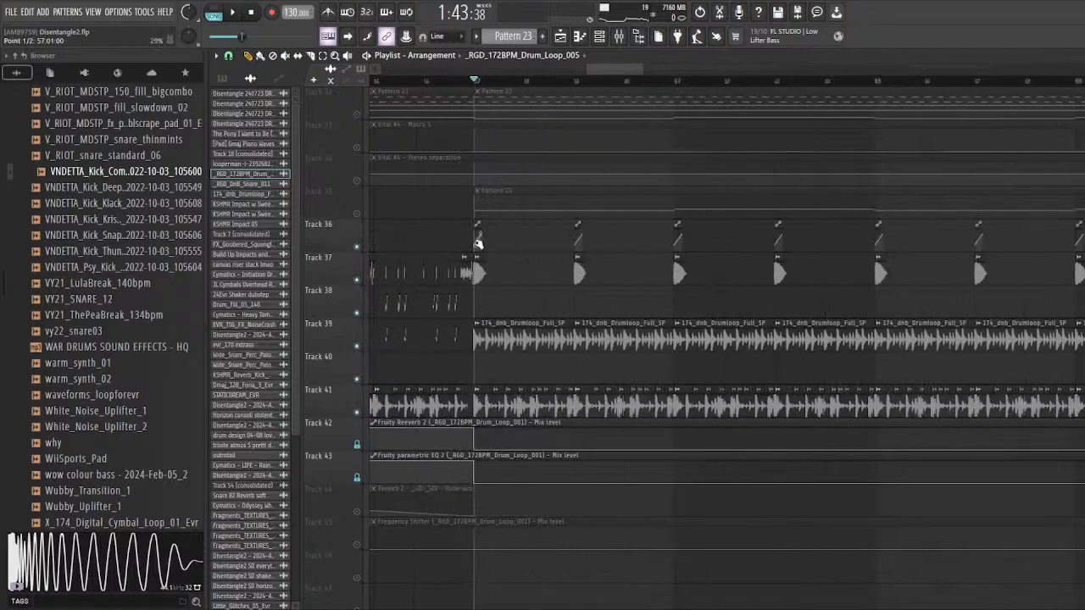
key("space")
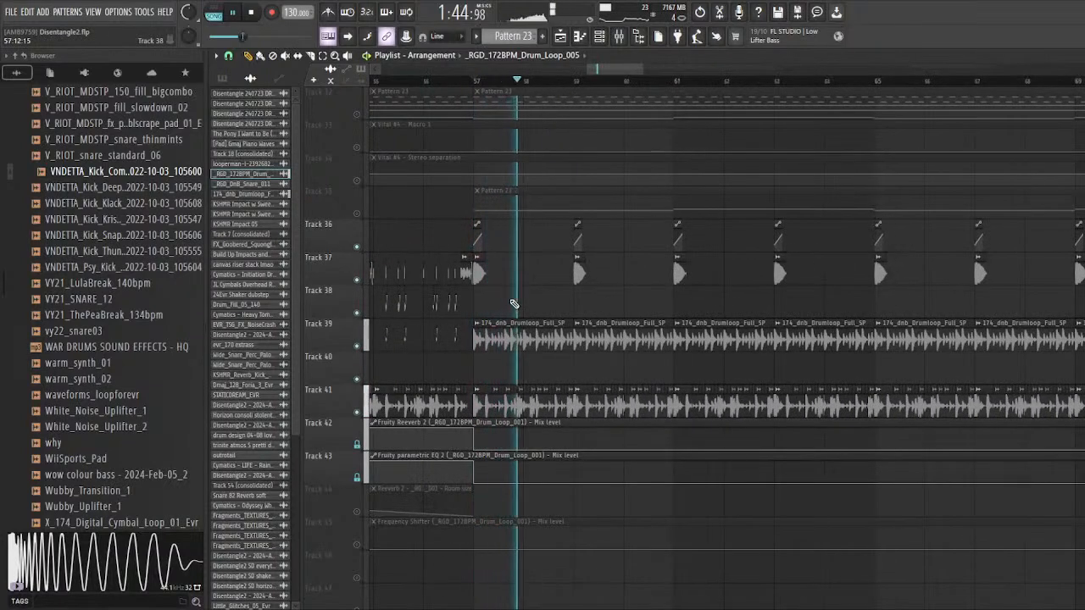
scroll(511, 305, "up", 2)
key("space")
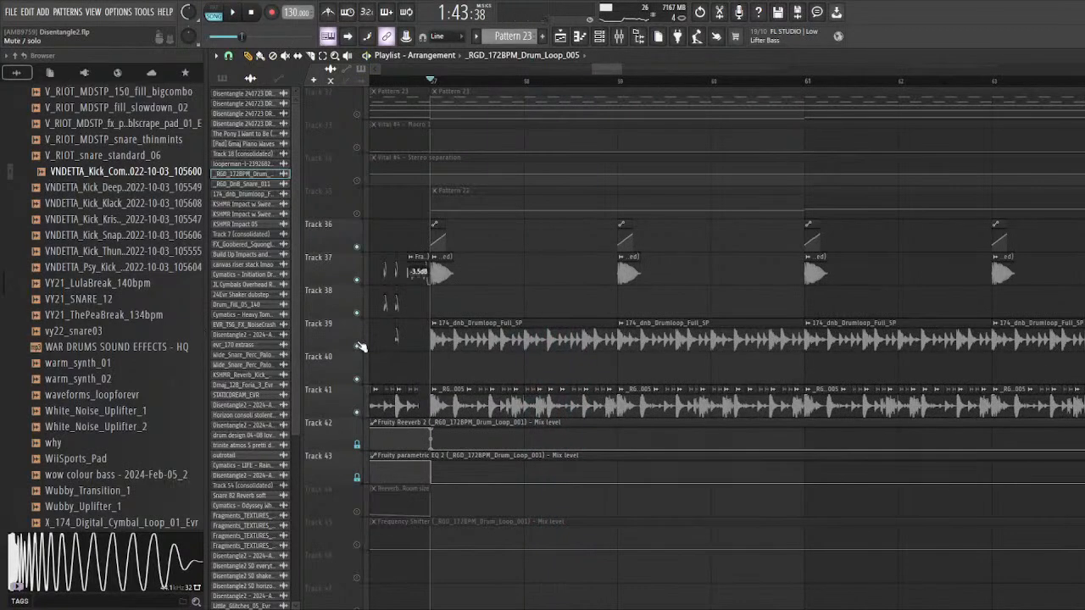
Step: Mute the 174_dnb_Drumloop_Full_SP loop on track 39 and play the other drum layers from bar 57
left_click(358, 346)
key("space")
scroll(434, 388, "up", 2, "ctrl")
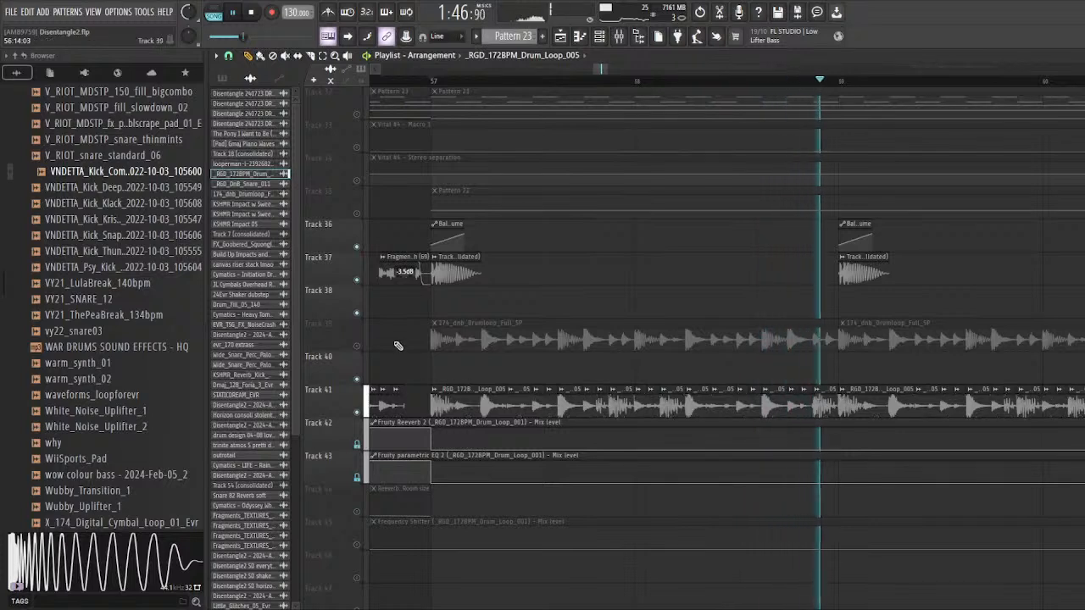
key("space")
Step: Mute tracks 41 and 37, unmute track 39, and play the 174_dnb_Drumloop_Full_SP loop by itself from bar 57
left_click(357, 412)
left_click(357, 346)
key("space")
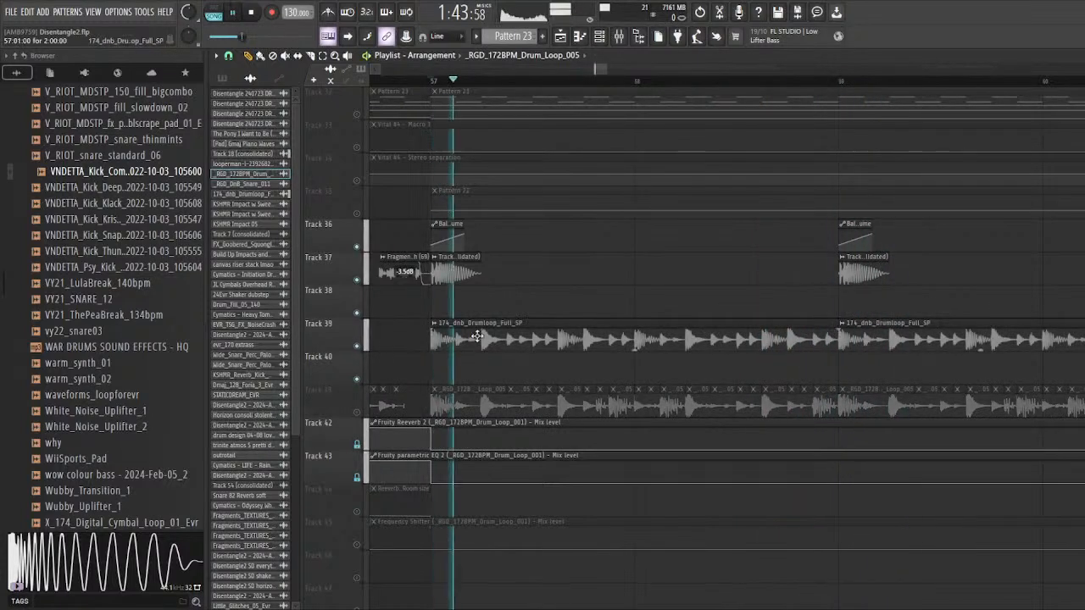
key("space")
left_click(357, 279)
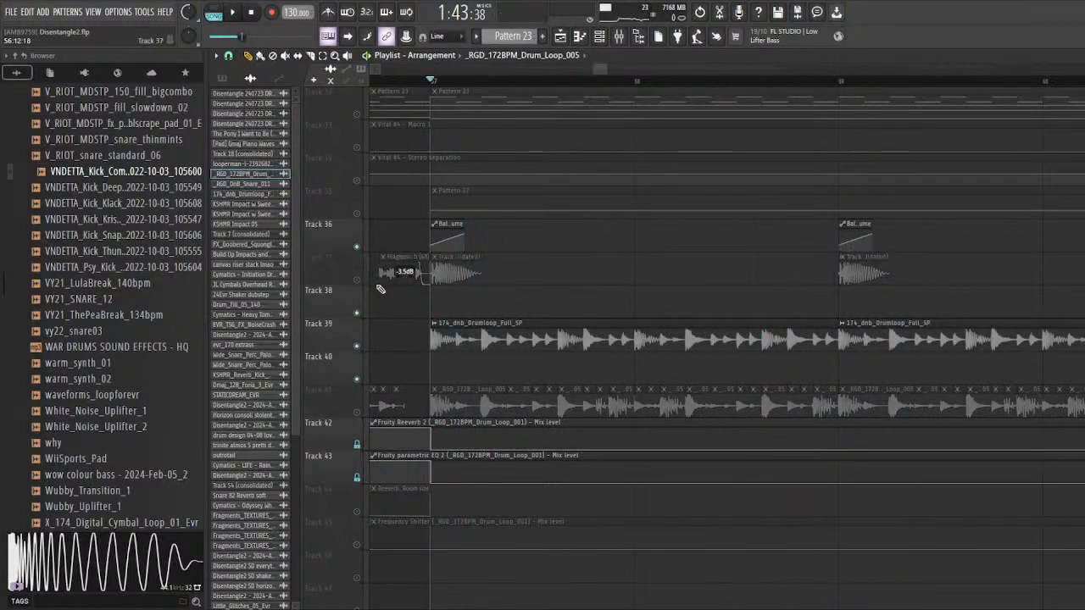
key("space")
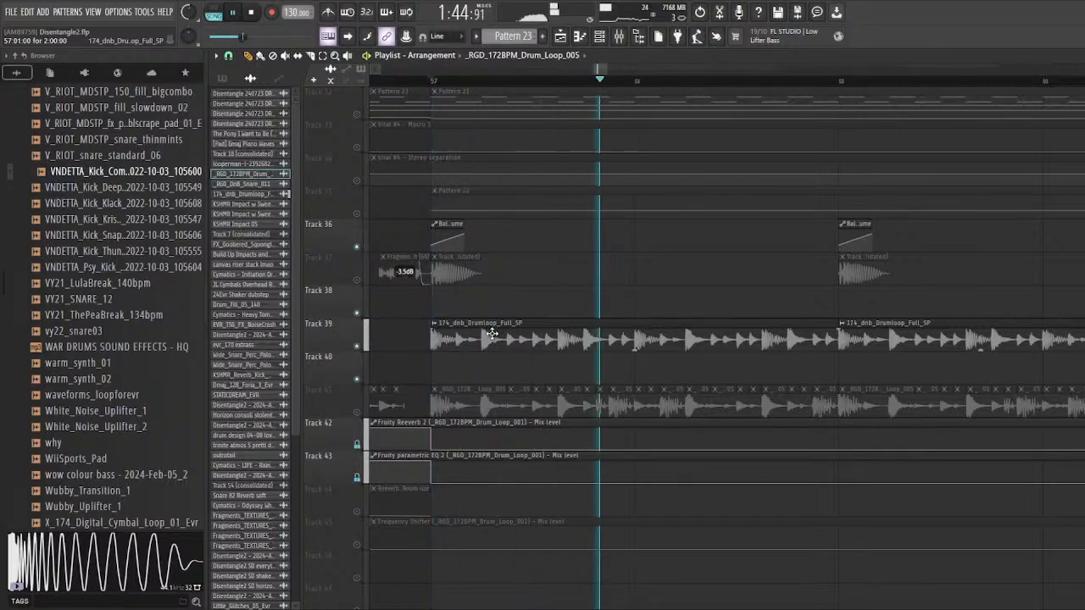
key("space")
Step: Inspect the channel settings and mixer track of the 174_dnb_Drumloop_Full_SP loop, and close them
double_click(492, 335)
double_click(634, 232)
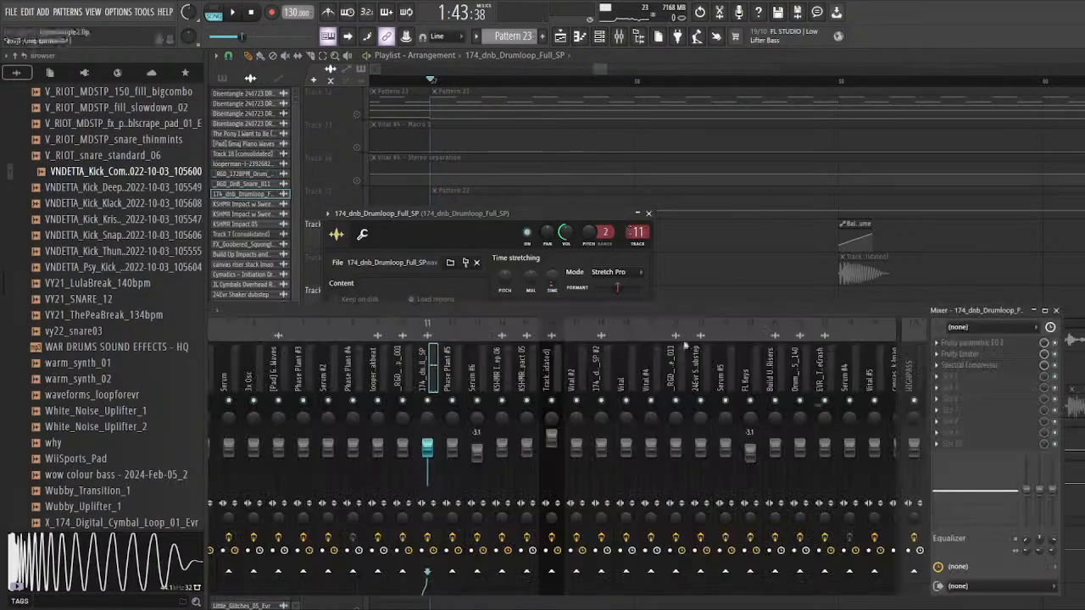
right_click(736, 259)
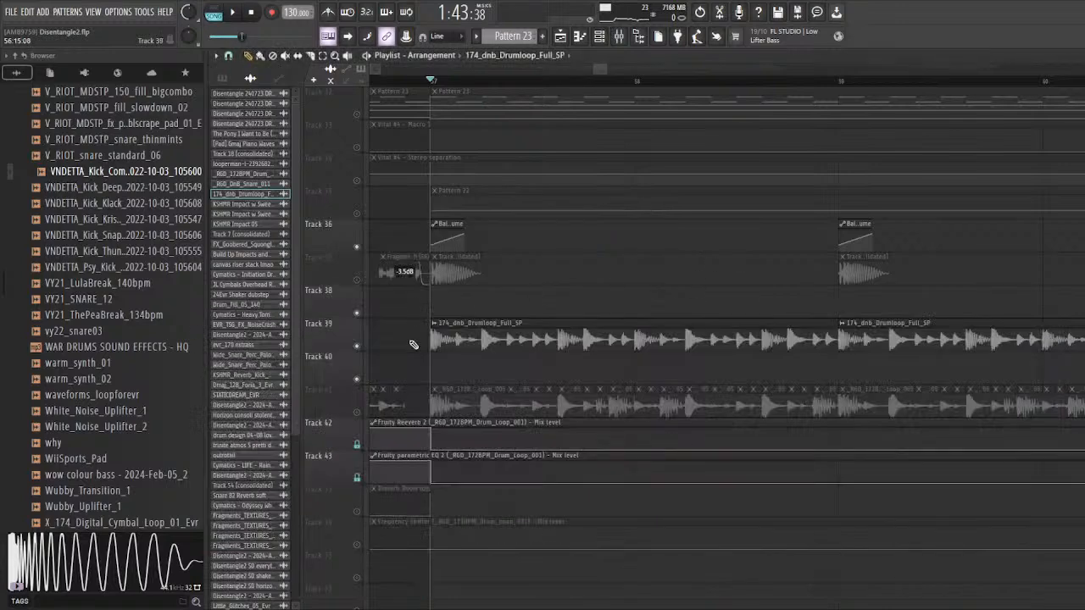
double_click(495, 336)
left_click(649, 213)
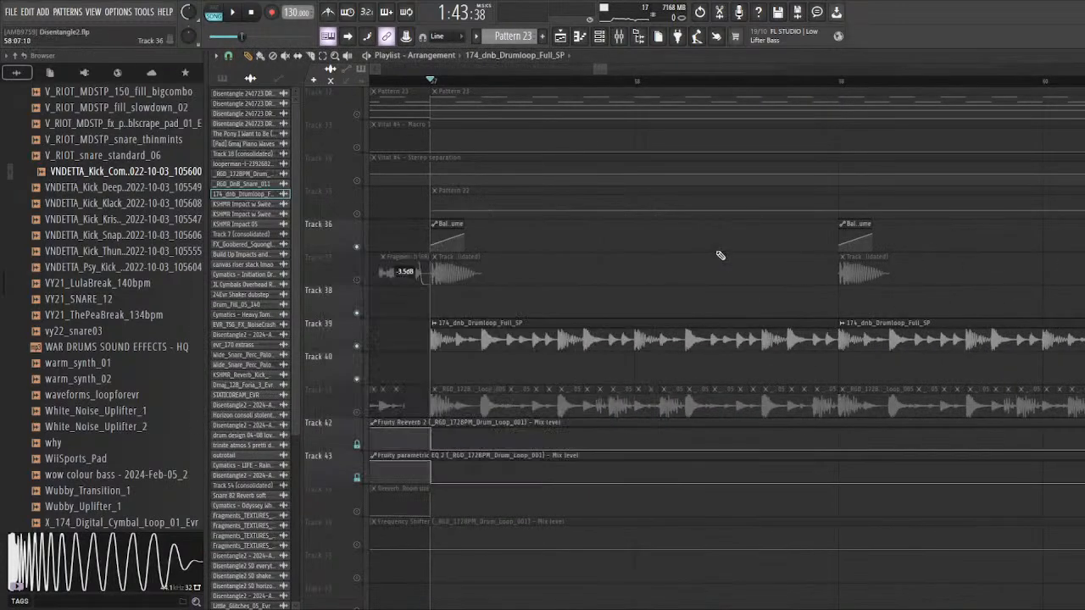
Step: Collapse the FL Studio Projects folder in the browser and show the sample packs inside the Samples folder
scroll(32, 310, "up", 4)
left_click_drag(2, 309, 7, 117)
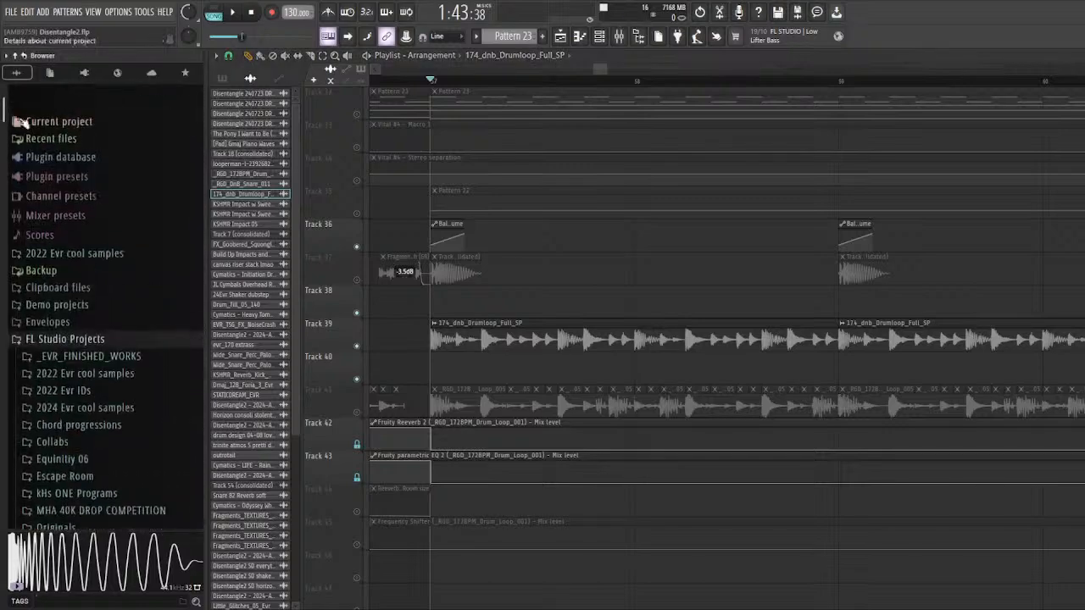
scroll(59, 287, "down", 6)
left_click(46, 439)
scroll(61, 387, "up", 5)
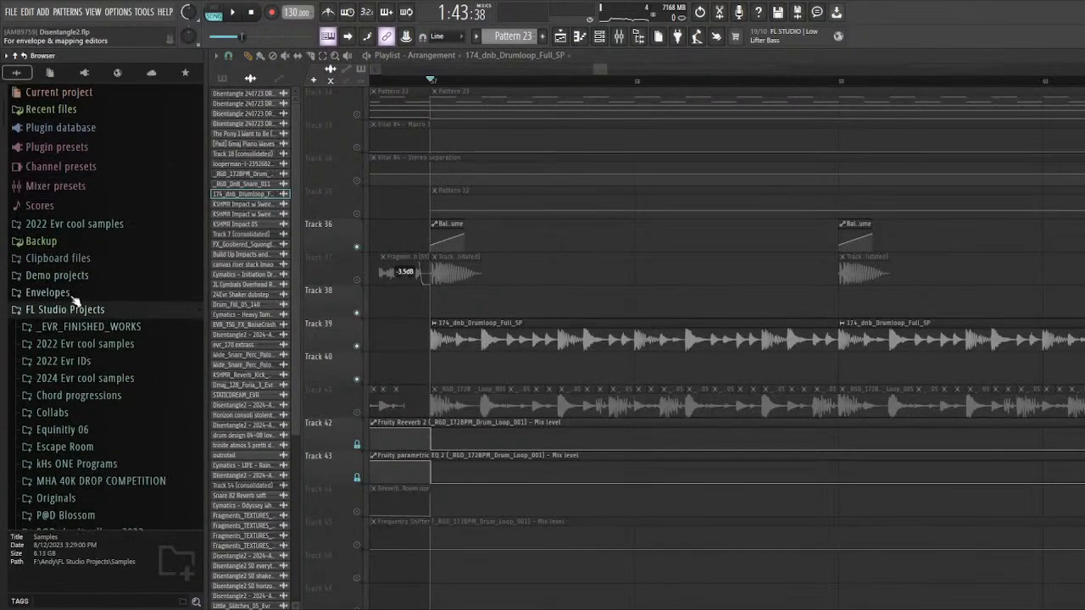
left_click(68, 309)
scroll(93, 311, "down", 5)
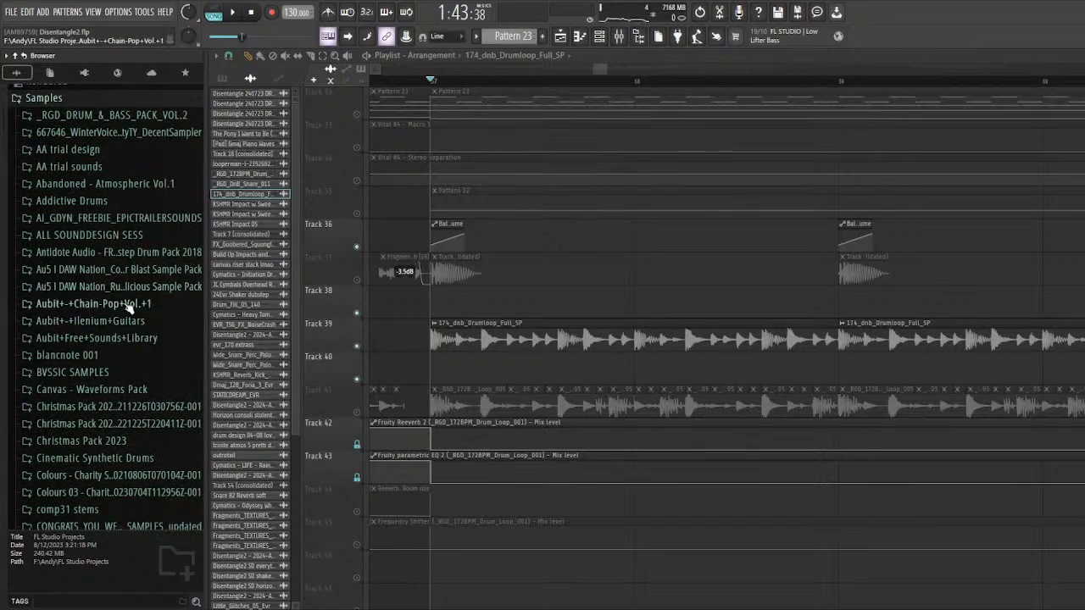
Step: Reopen the 174_dnb_Drumloop_Full_SP channel settings to check the sample, and close them
double_click(486, 326)
key("Escape")
scroll(480, 308, "down", 1)
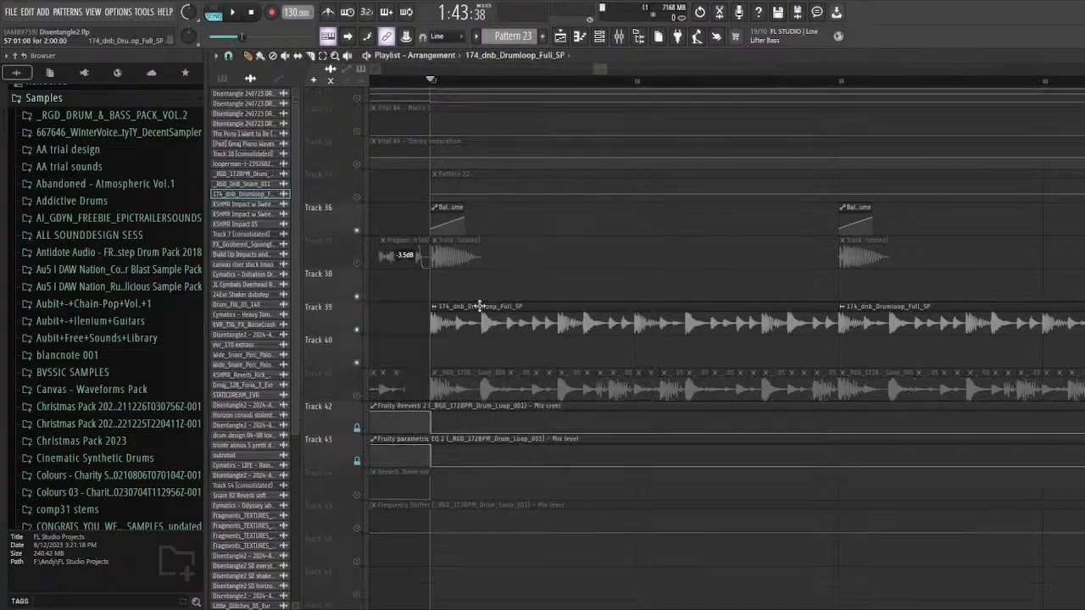
scroll(444, 339, "up", 3)
Step: Check the channel settings of _RGD_172BPM_Drum_Loop_005, close them, and mute track 39 while unmuting track 41
double_click(444, 357)
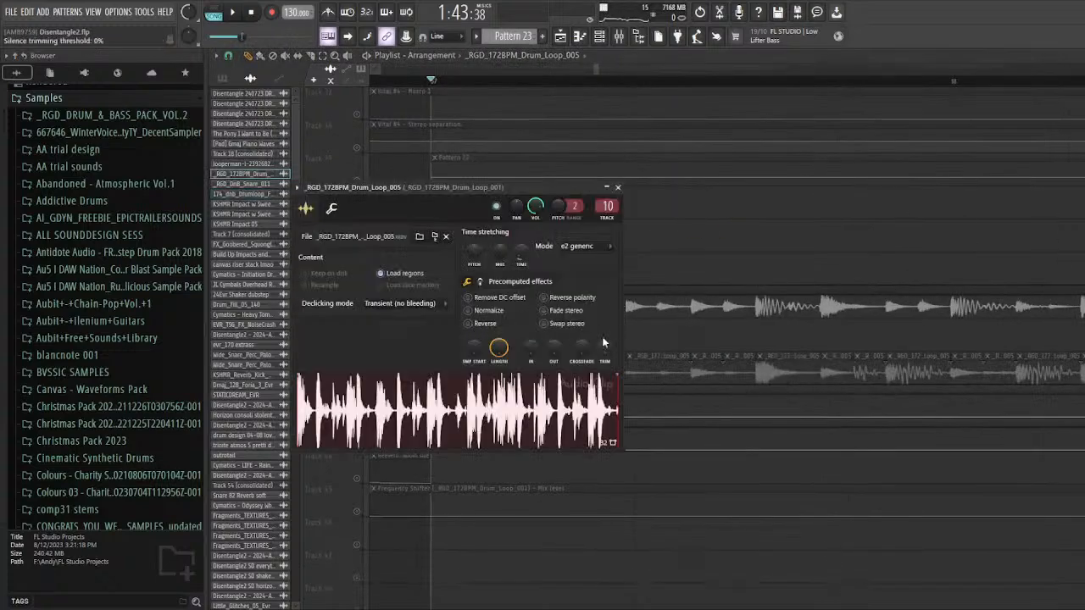
key("Escape")
left_click(357, 313)
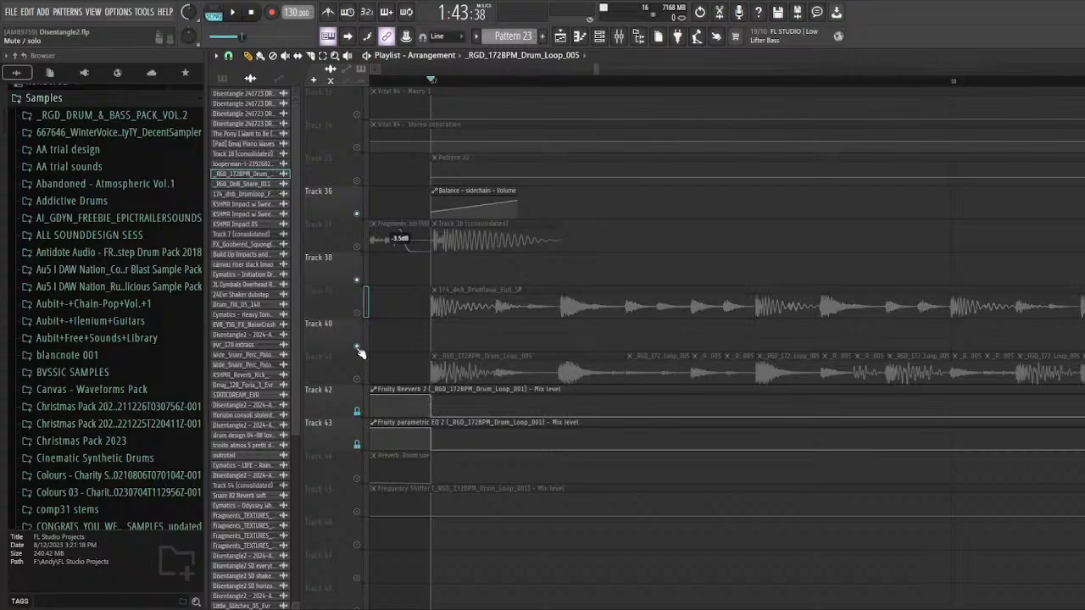
left_click(357, 379)
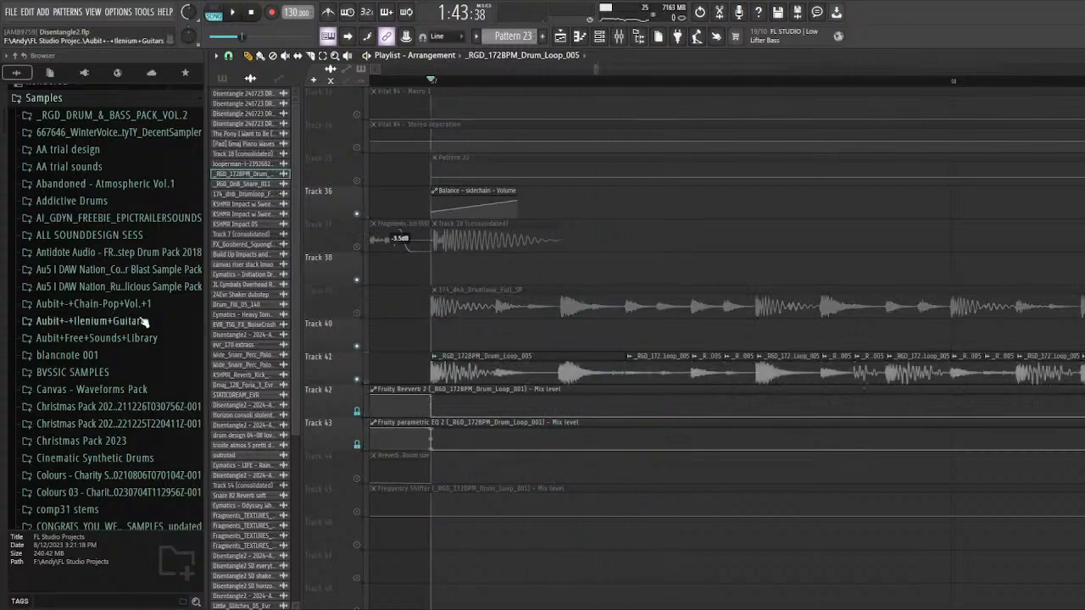
Step: Search the browser for "kick" and clear the search to return to the full folder list
scroll(5, 272, "up", 7)
scroll(4, 272, "down", 7)
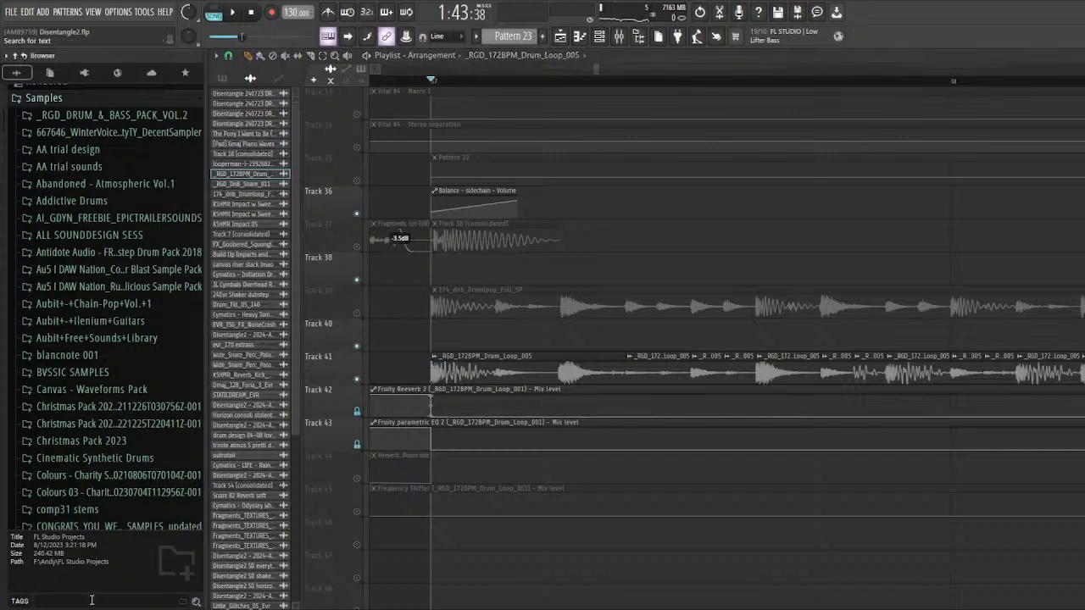
key("Return")
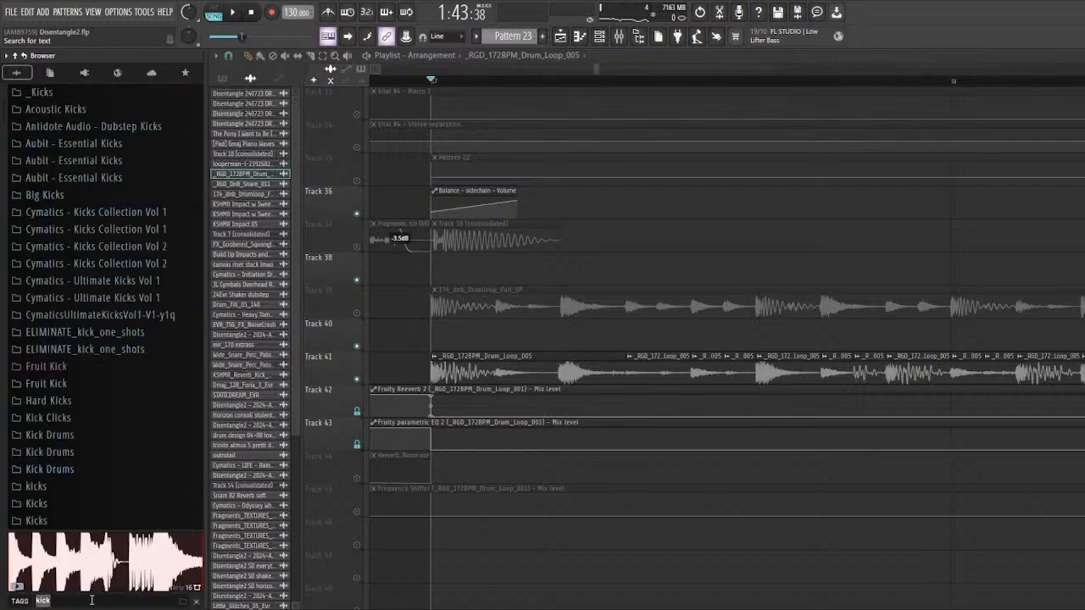
key("Return")
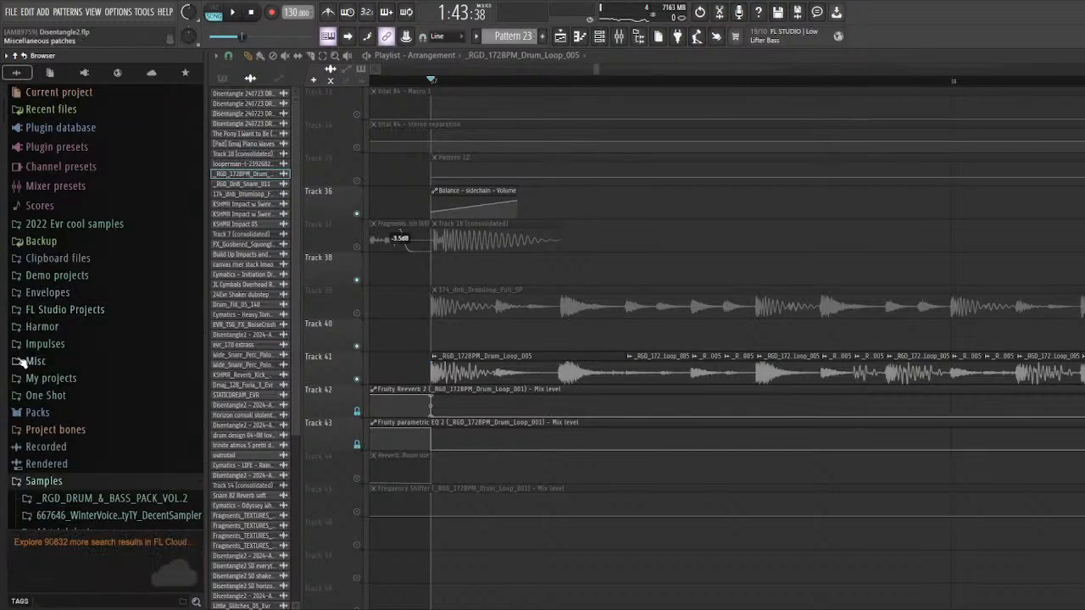
Step: Expand the _RGD_DRUM_&_BASS_PACK_VOL.2 folder and its subfolder under Samples to show the pack's sample categories
scroll(24, 367, "down", 10)
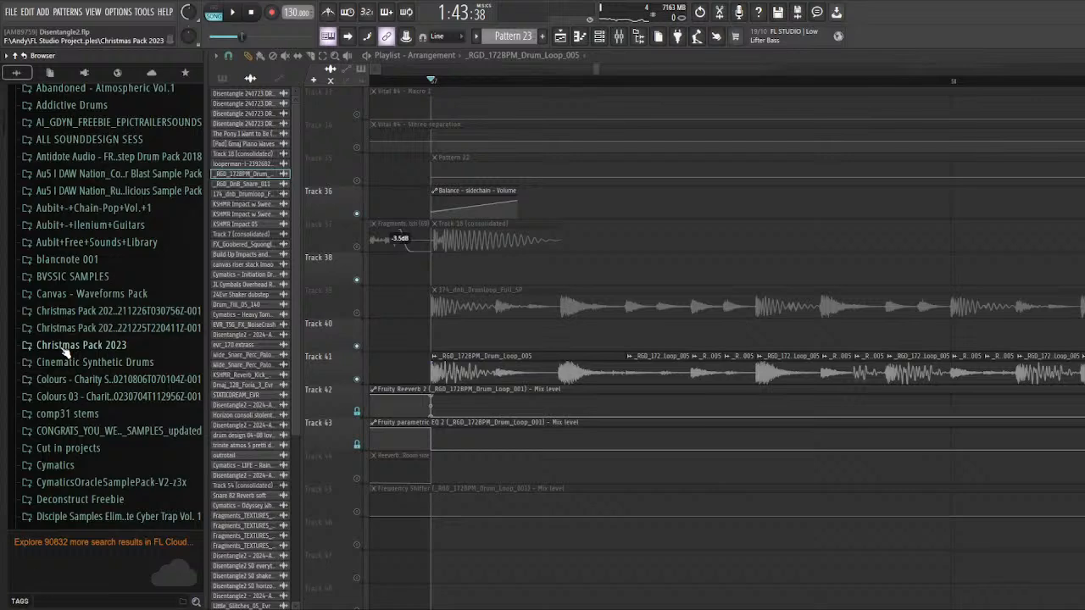
scroll(77, 351, "up", 4)
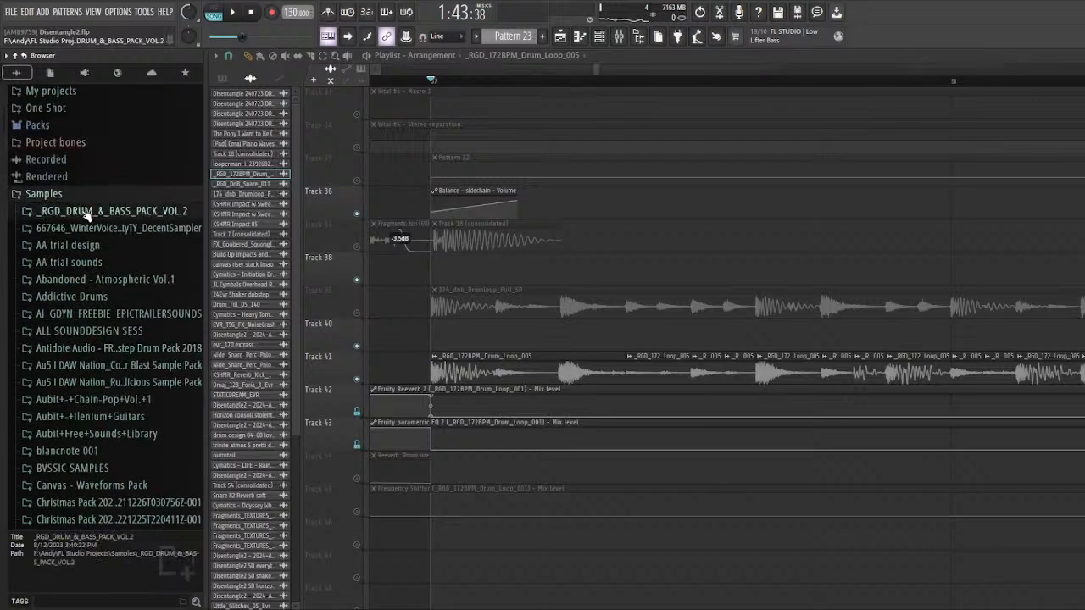
left_click(87, 213)
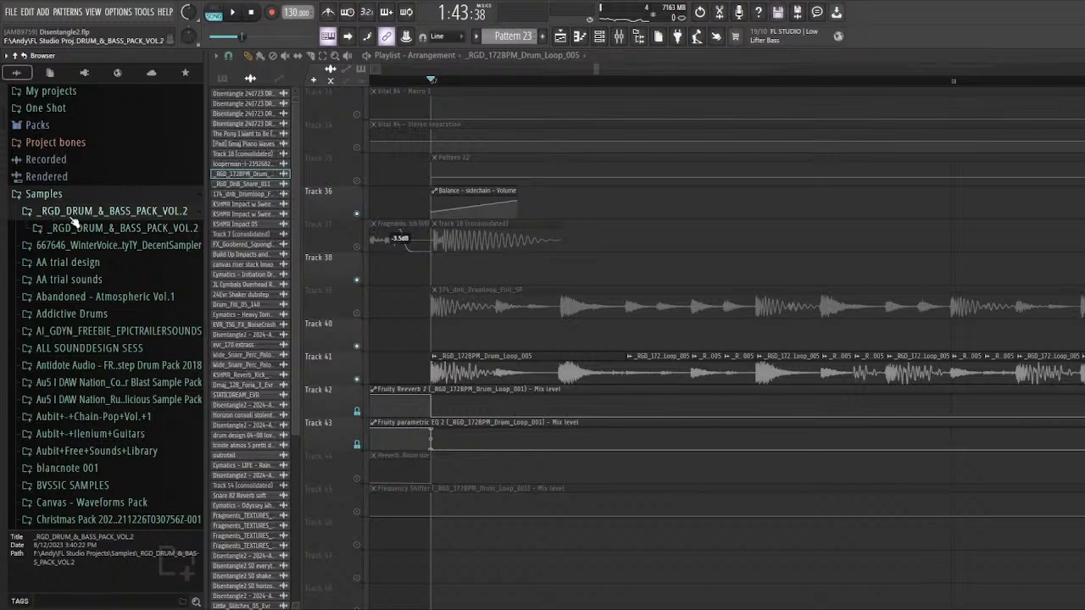
left_click(117, 229)
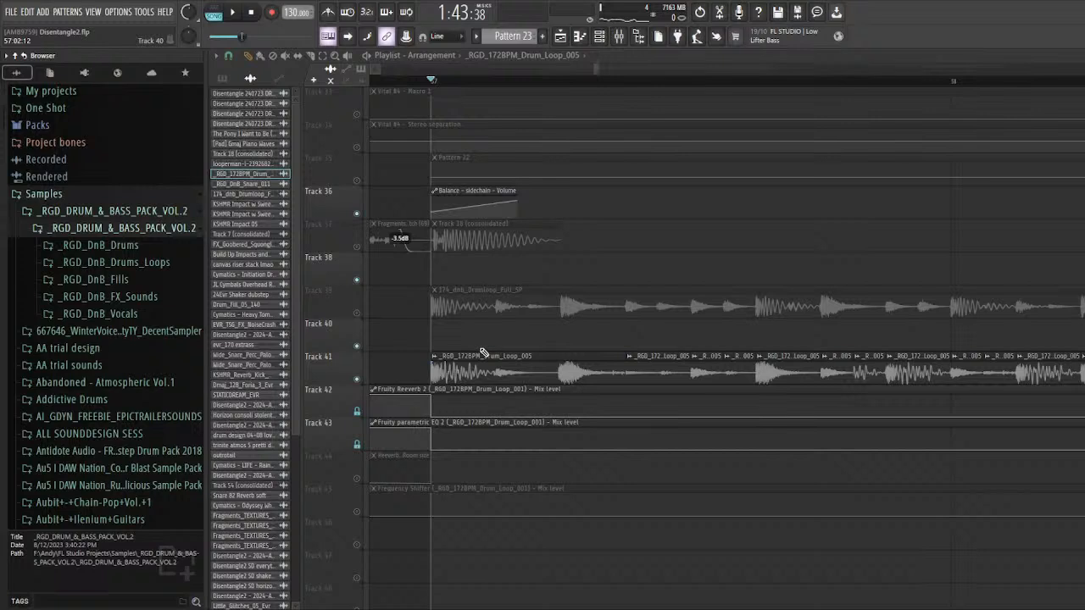
Step: Collapse the Samples folder in the browser and look over the drum and effect tracks around bar 57
left_click(107, 198)
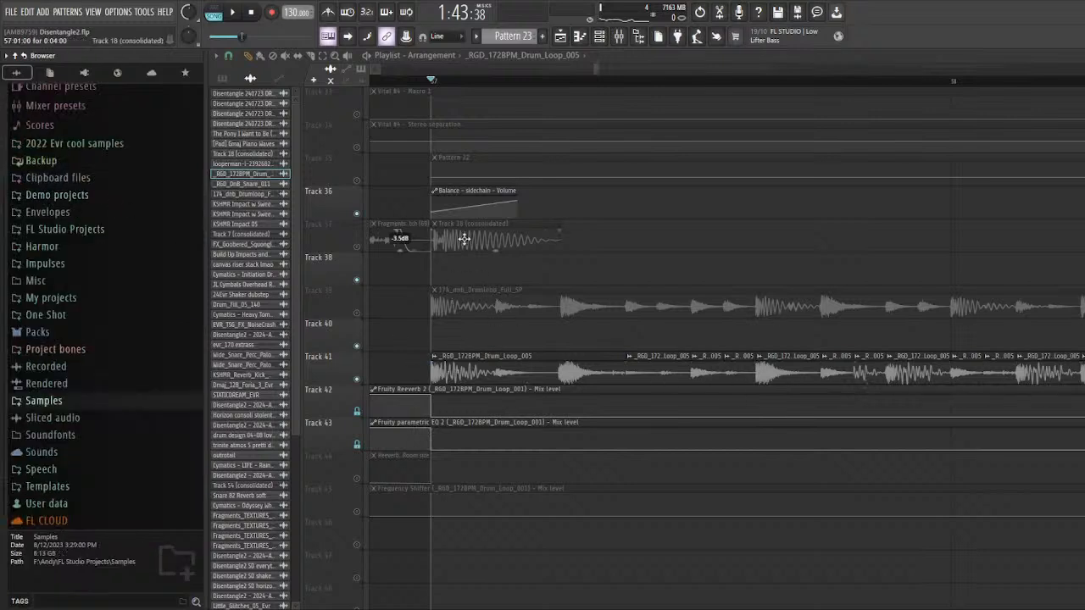
scroll(449, 330, "down", 2)
scroll(545, 392, "down", 2)
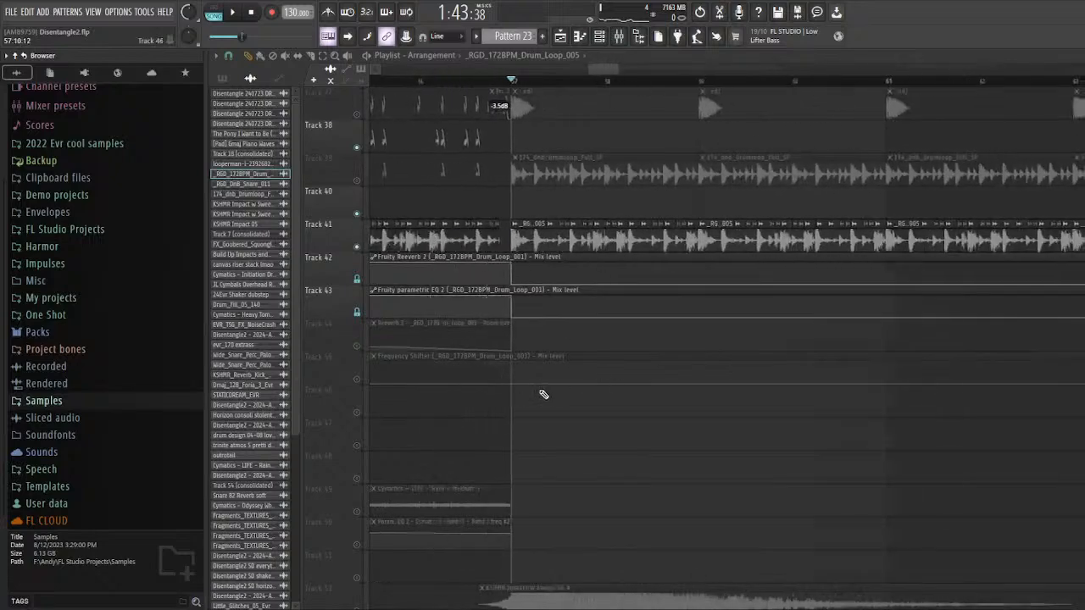
scroll(545, 392, "up", 2)
scroll(509, 381, "up", 1)
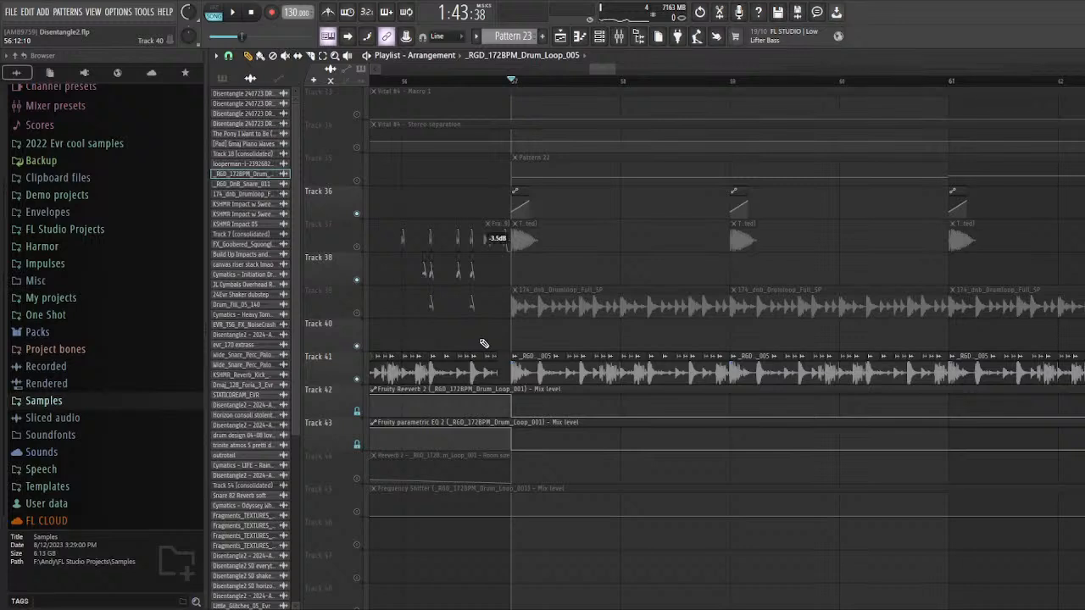
Step: Unmute track 39 and play its 174_dnb_Drumloop_Full_SP loop together with the track 41 drum loop from bar 57
scroll(483, 344, "up", 2)
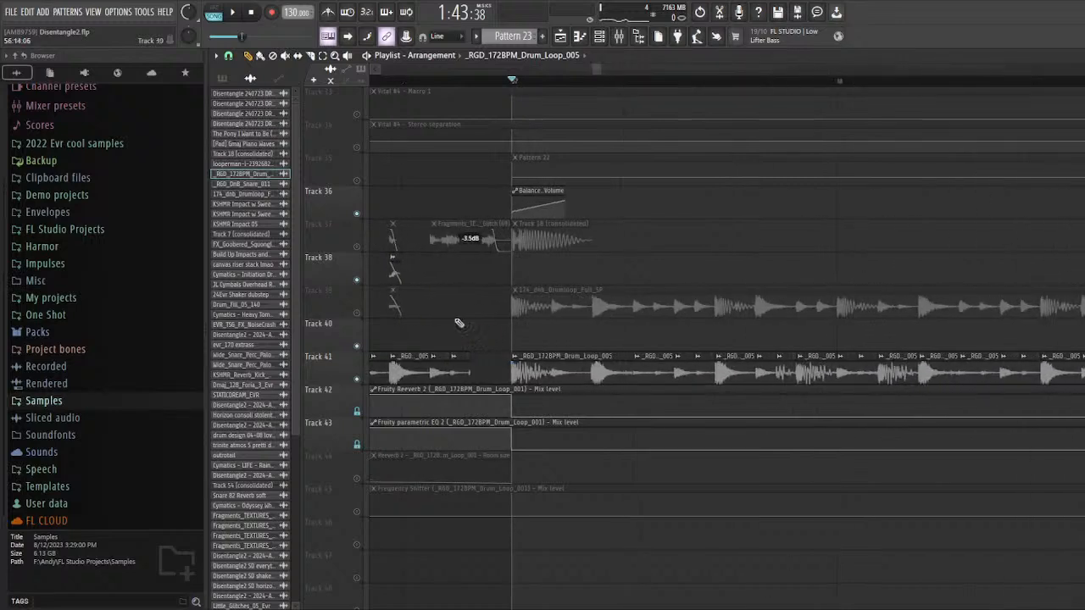
scroll(367, 326, "down", 1)
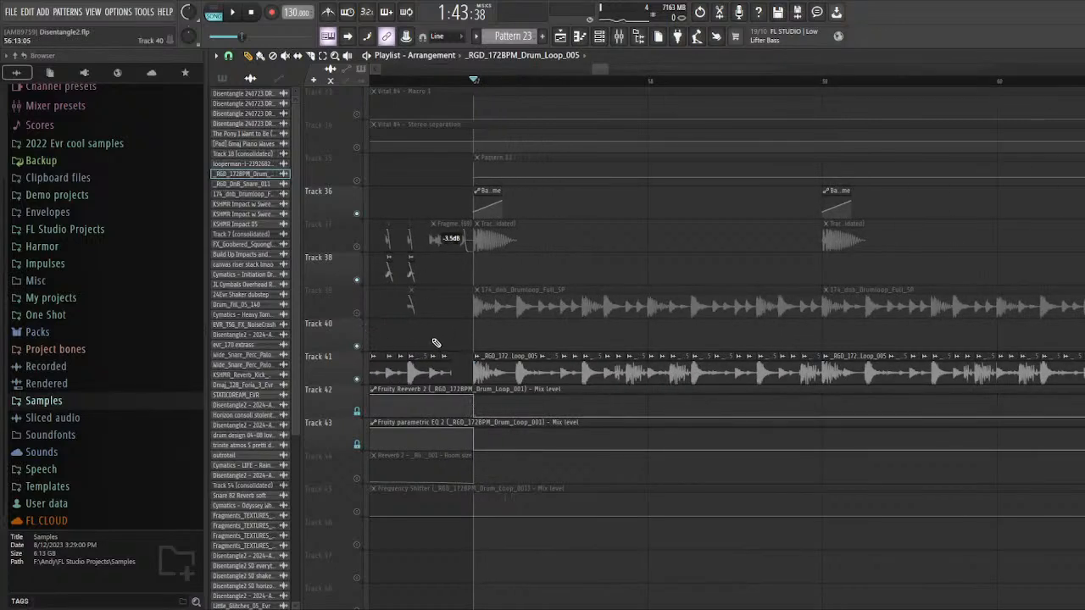
left_click(356, 313)
scroll(473, 327, "up", 3)
scroll(484, 316, "down", 2)
key("space")
scroll(457, 319, "up", 2)
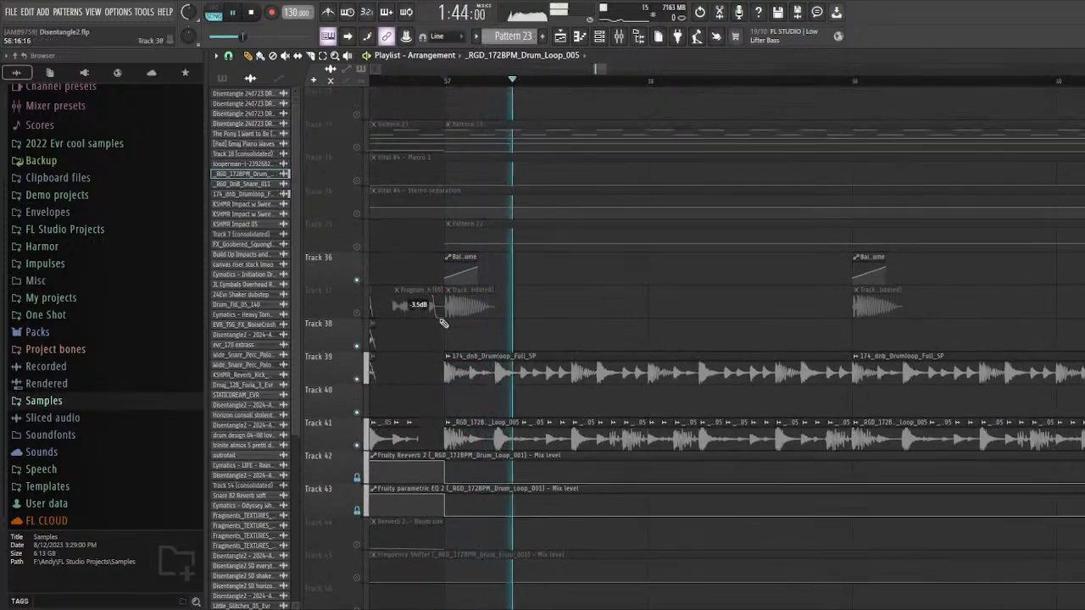
key("space")
Step: Unmute track 37 and check the channel settings of its Track 18 (consolidated) clip at bar 57
left_click(363, 315)
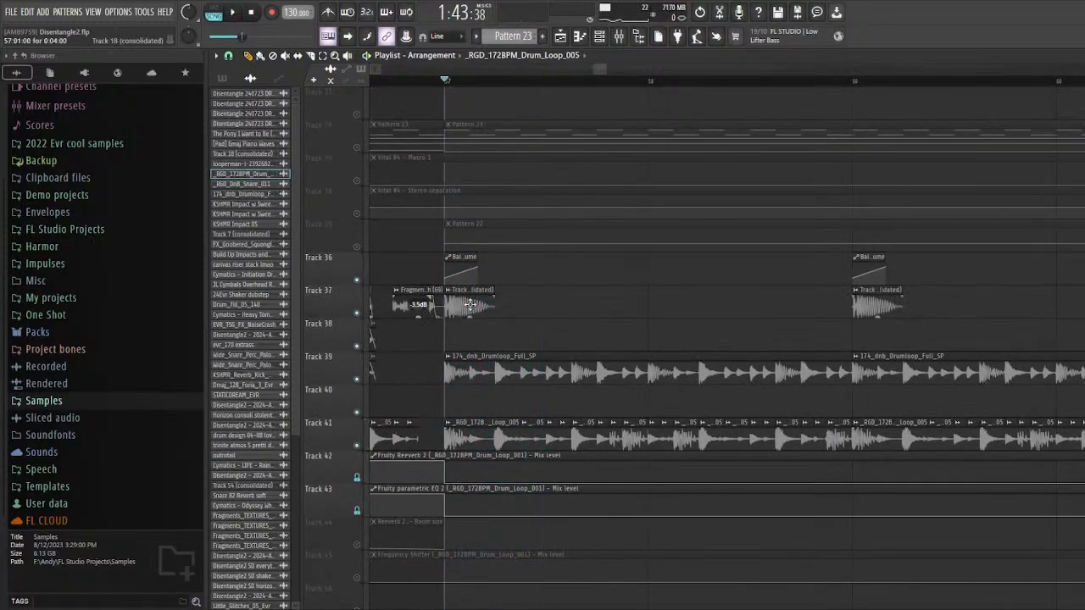
double_click(471, 305)
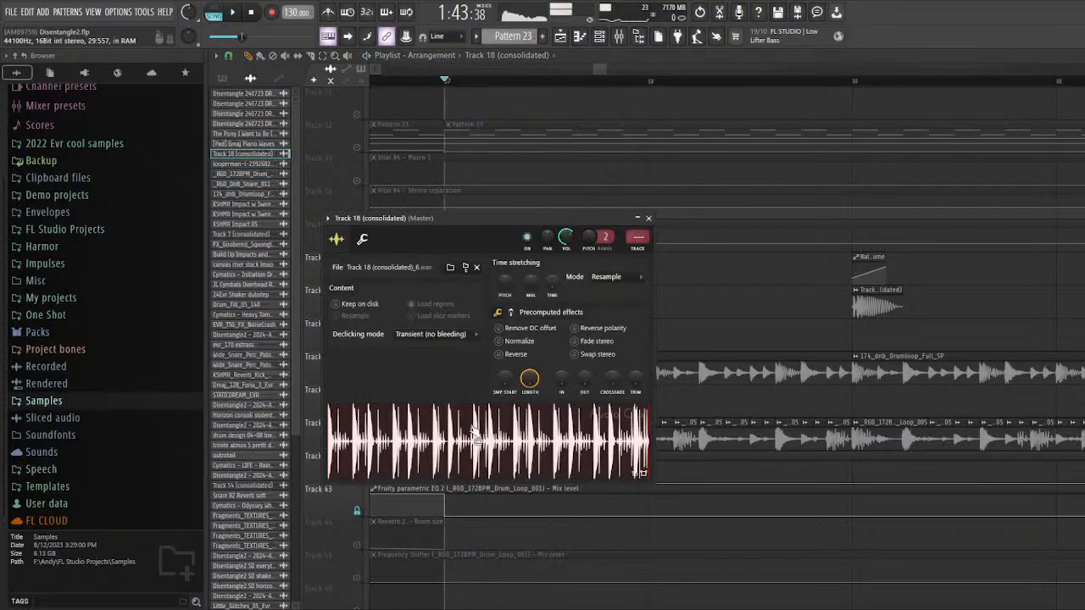
left_click(649, 218)
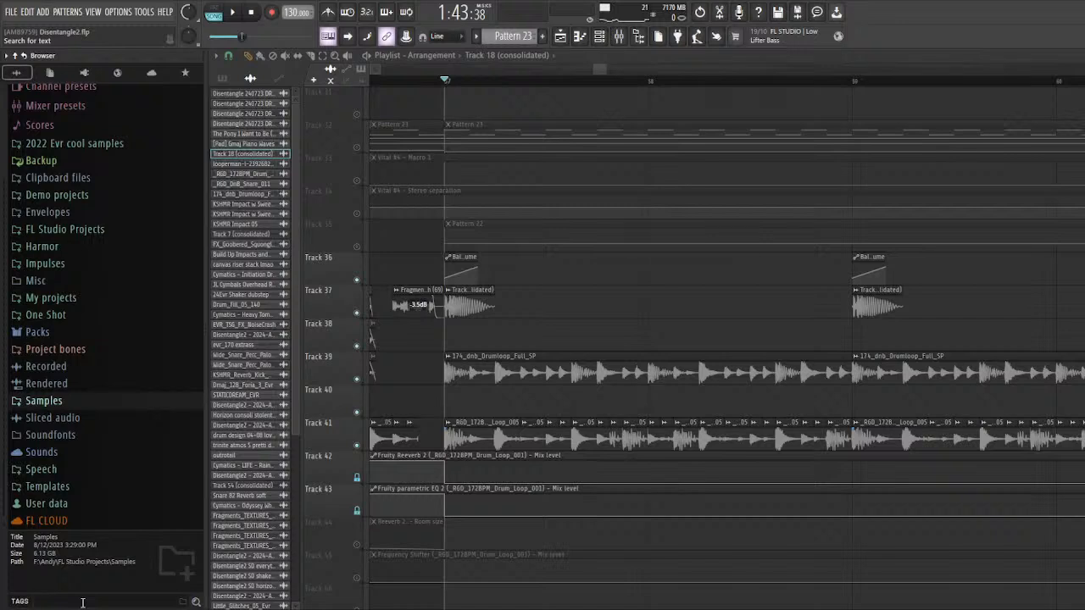
Step: Search the browser for "chill dnb" and "dnb loop", and preview the Chill dnb inspired by Breakbeat Drumloop sample
key("Return")
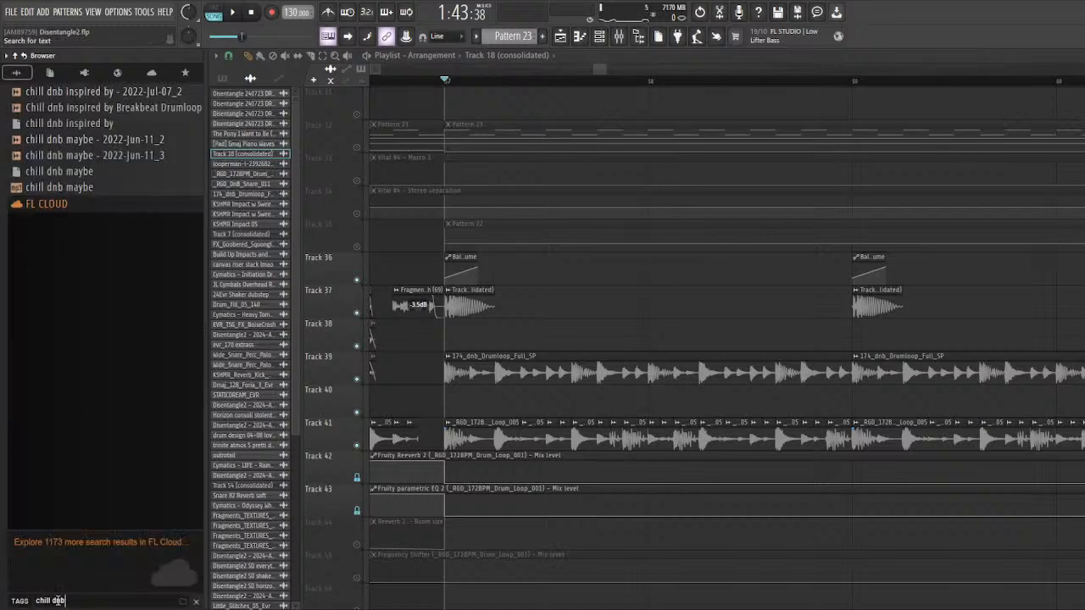
type("b loop")
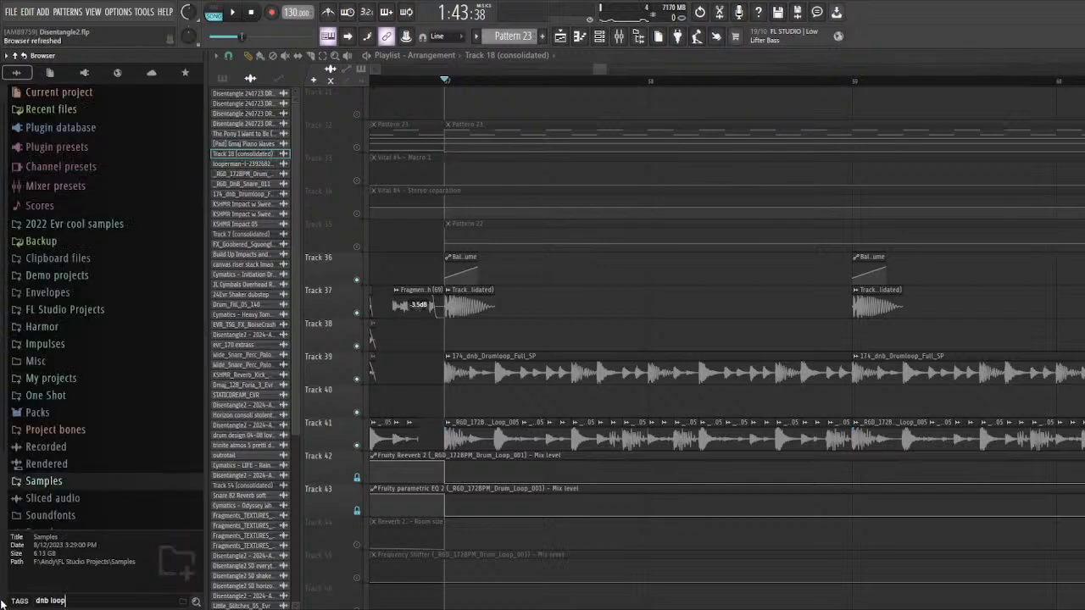
key("Return")
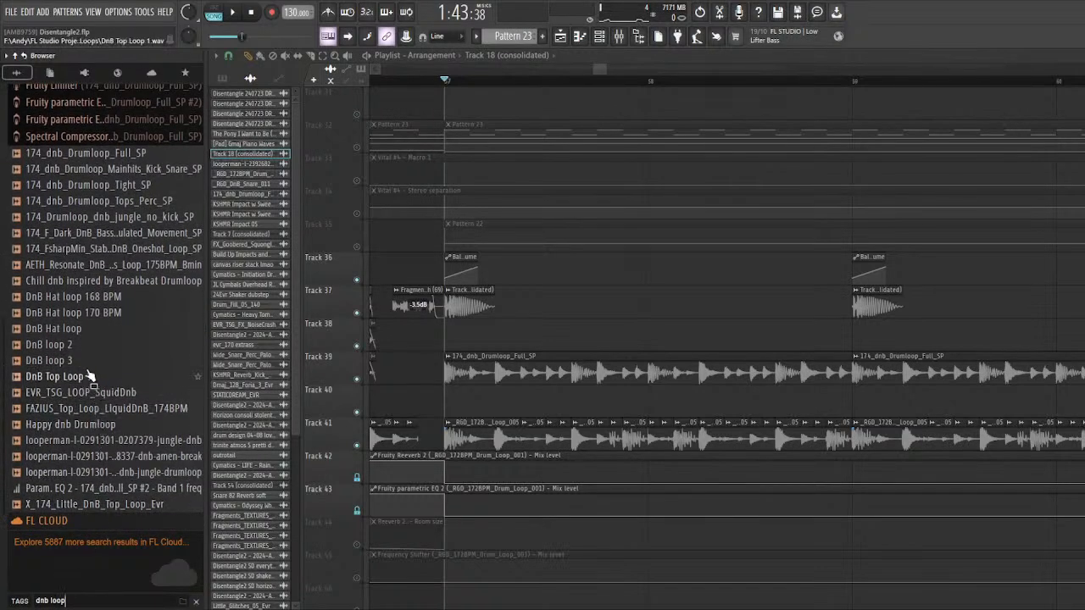
left_click(98, 280)
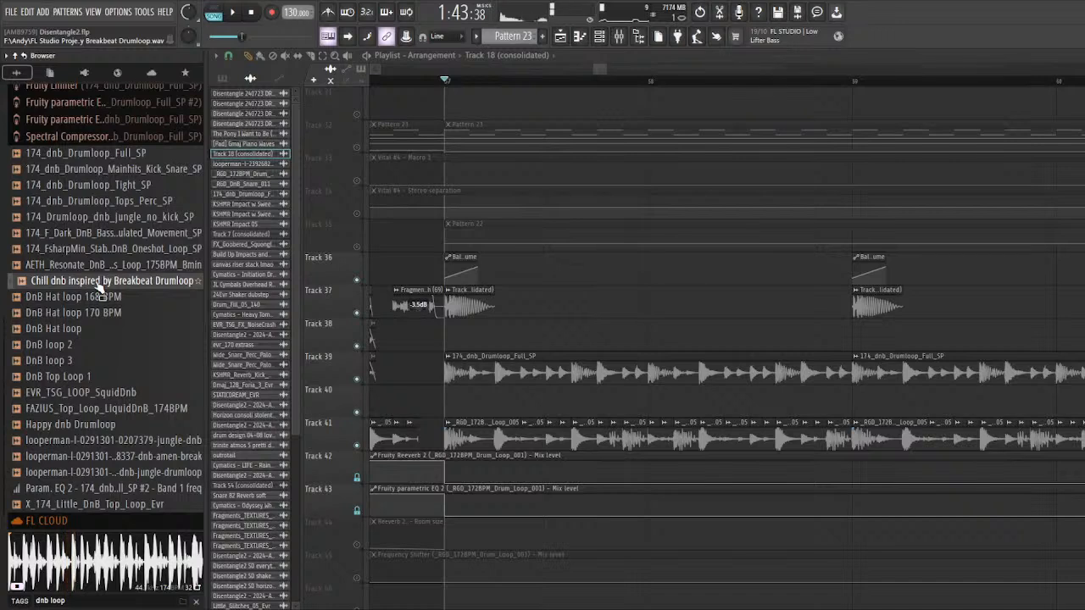
Step: Recheck the channel settings of Track 18 (consolidated) and play tracks 37, 39 and 41 together from bar 57
double_click(455, 307)
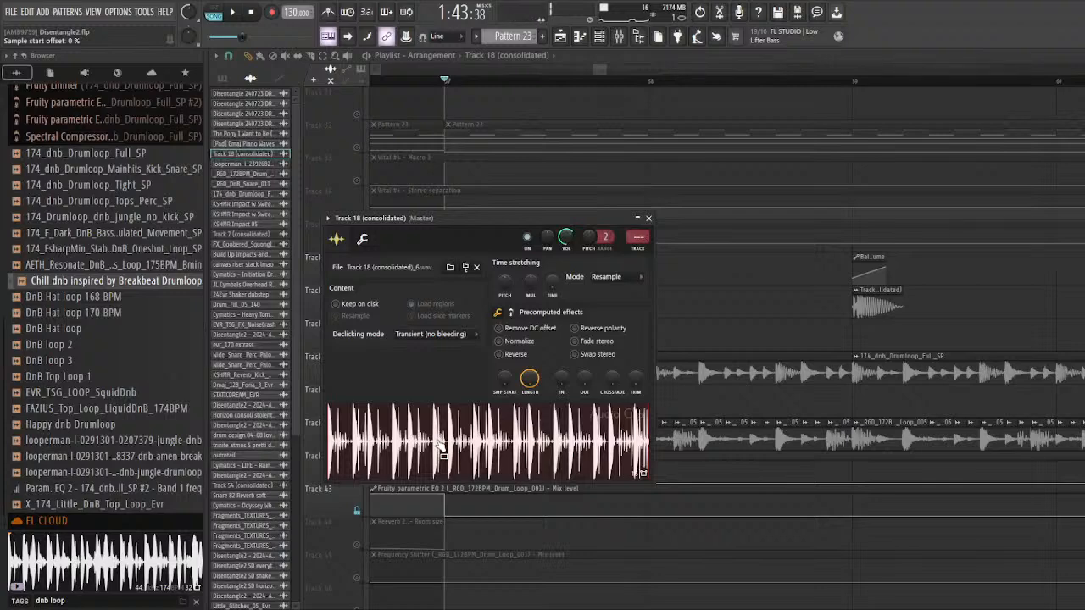
key("Escape")
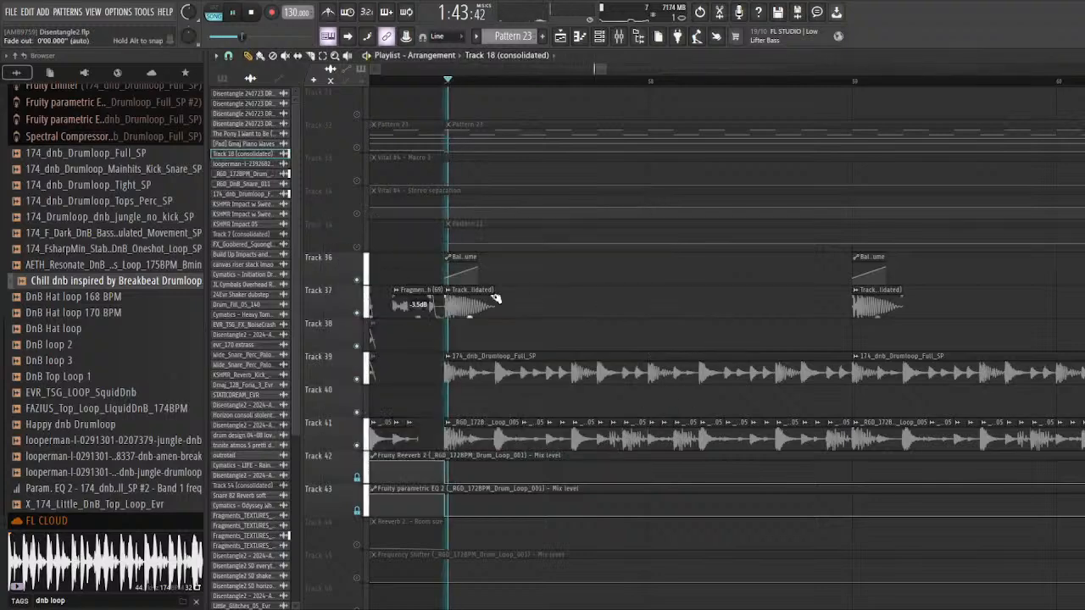
key("space")
scroll(428, 340, "down", 2)
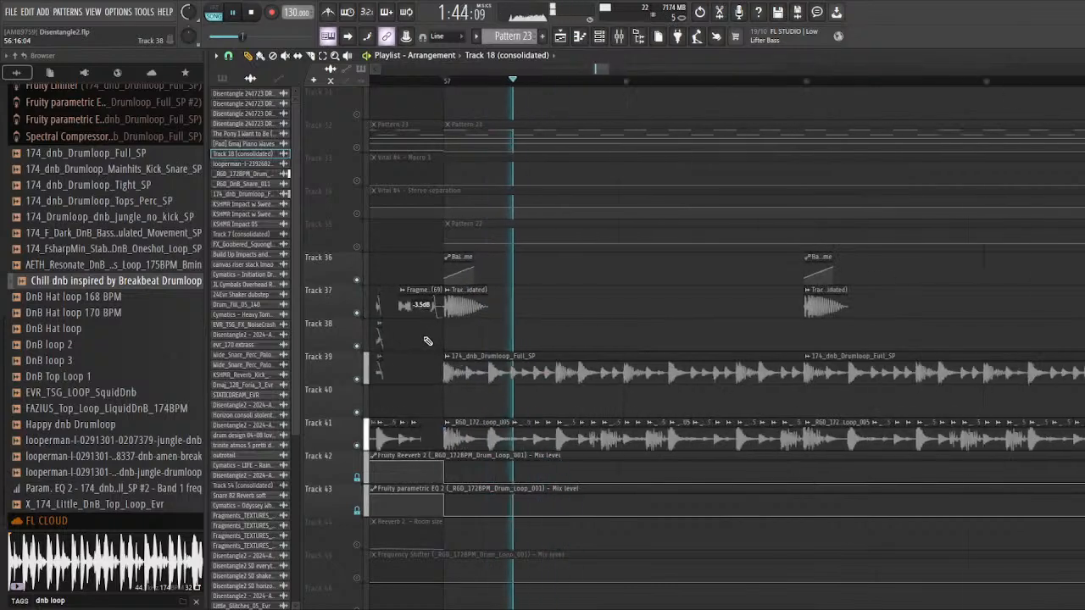
scroll(429, 340, "down", 4)
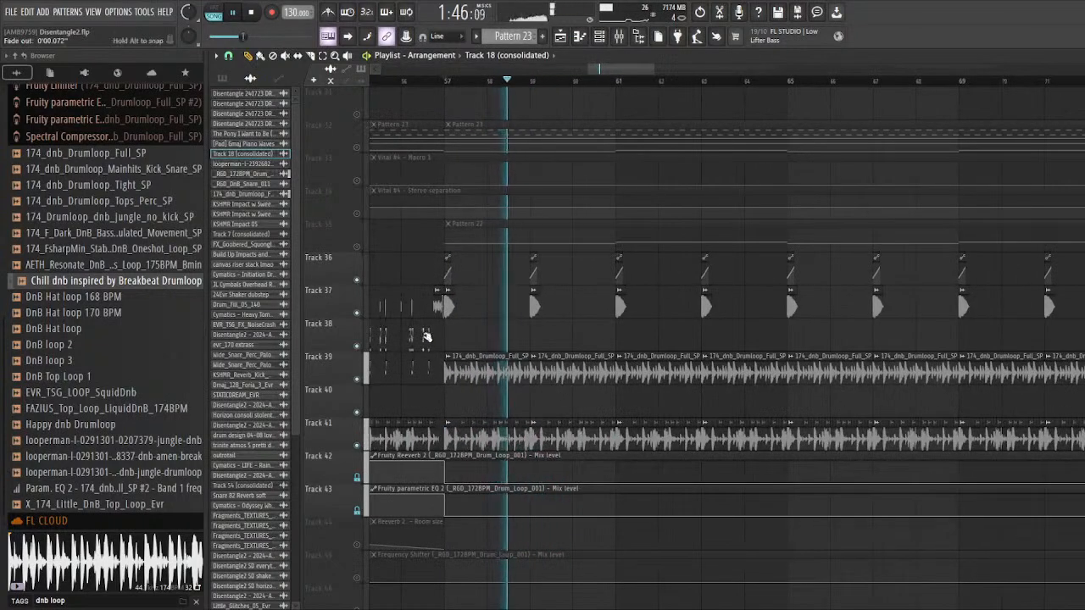
key("space")
Step: Look over the tracks above and below the drums, and inspect the Track 18 (consolidated) clip and its channel settings at bar 57
scroll(392, 331, "down", 8)
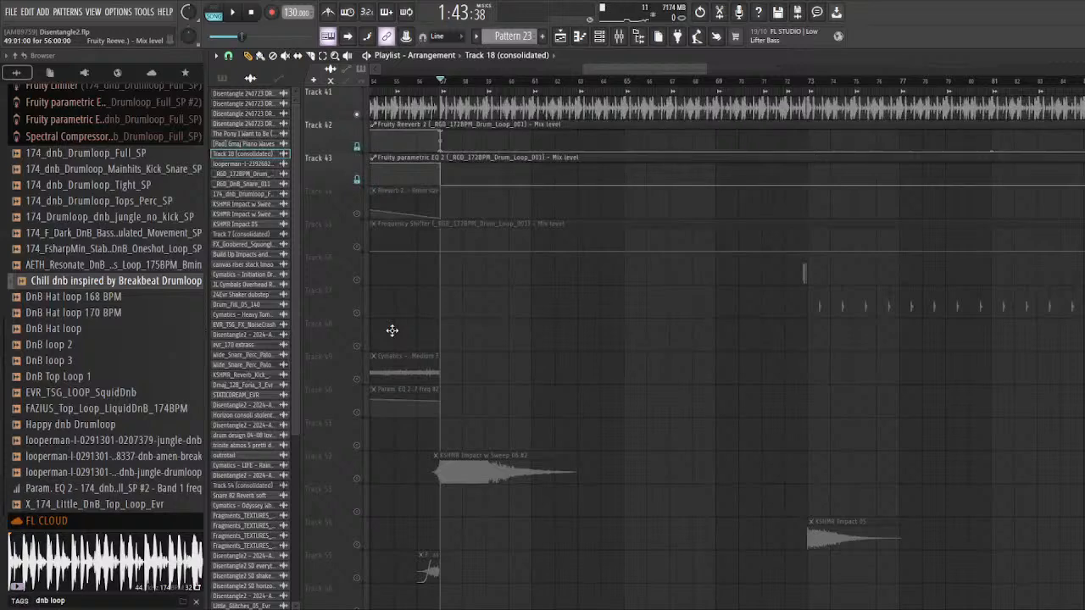
scroll(391, 330, "up", 6)
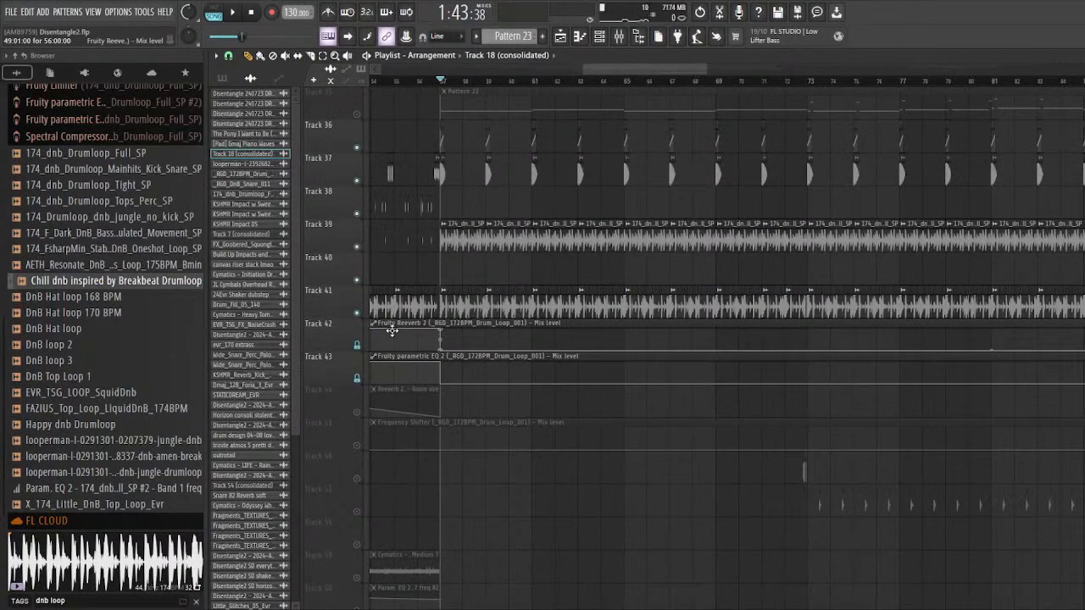
scroll(392, 330, "down", 5)
scroll(392, 331, "up", 15)
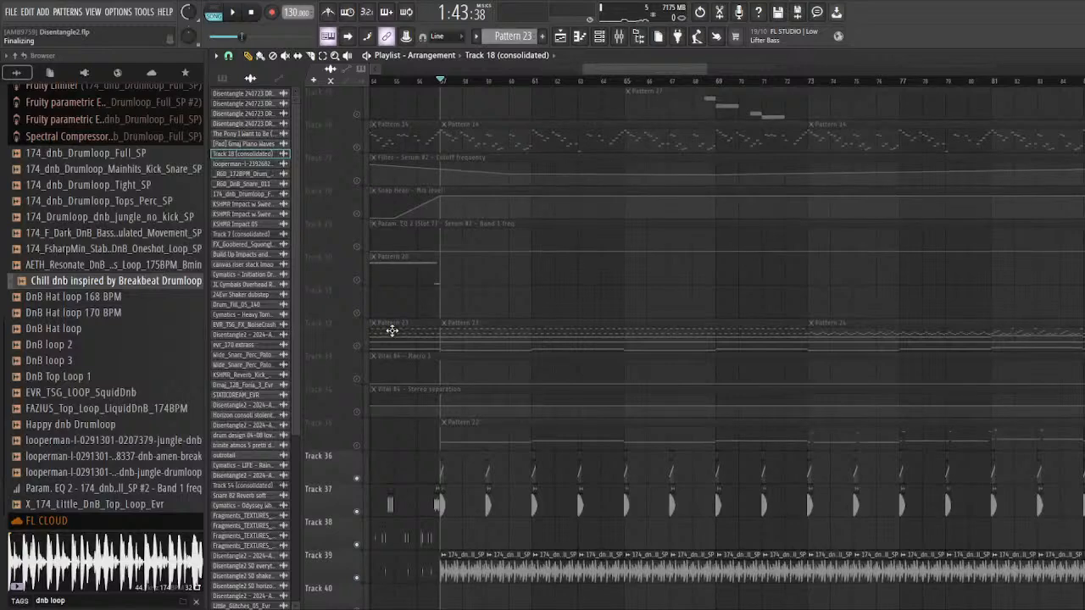
scroll(392, 331, "down", 5)
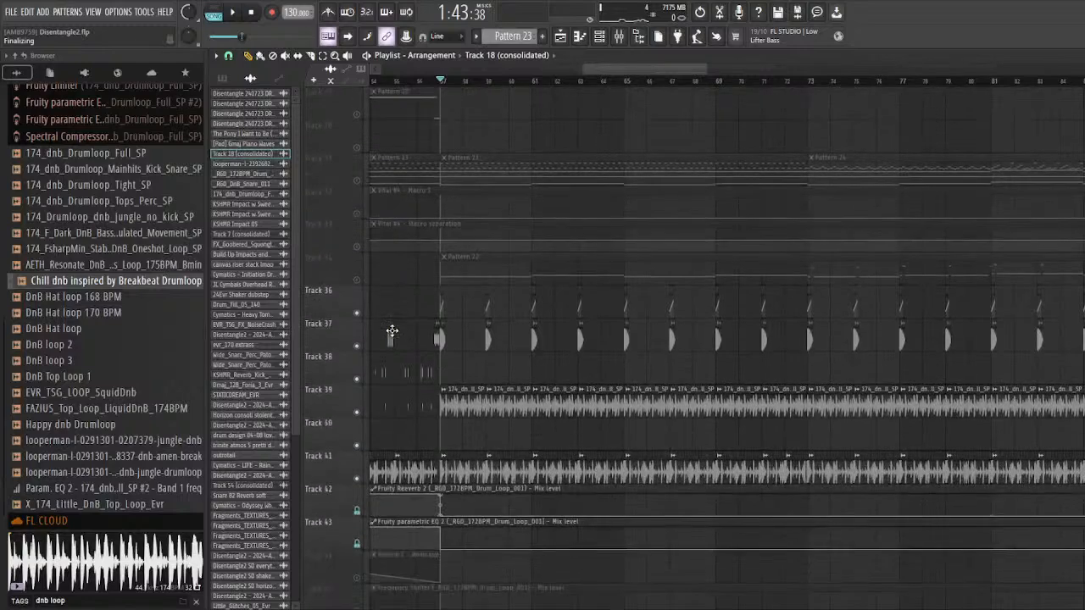
scroll(418, 339, "up", 6, "ctrl")
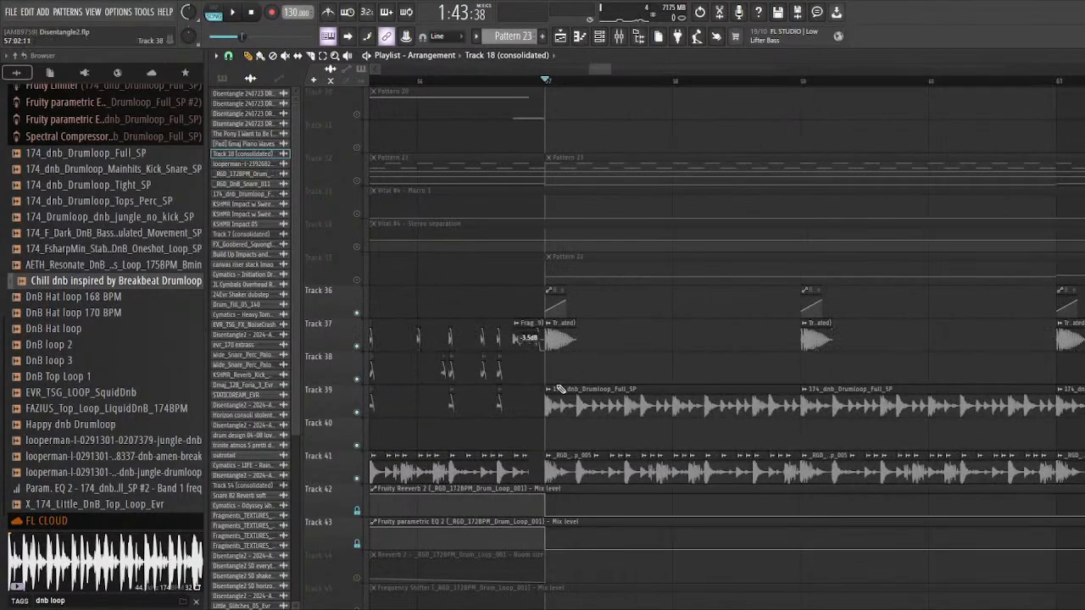
scroll(551, 332, "up", 4, "ctrl")
double_click(583, 335)
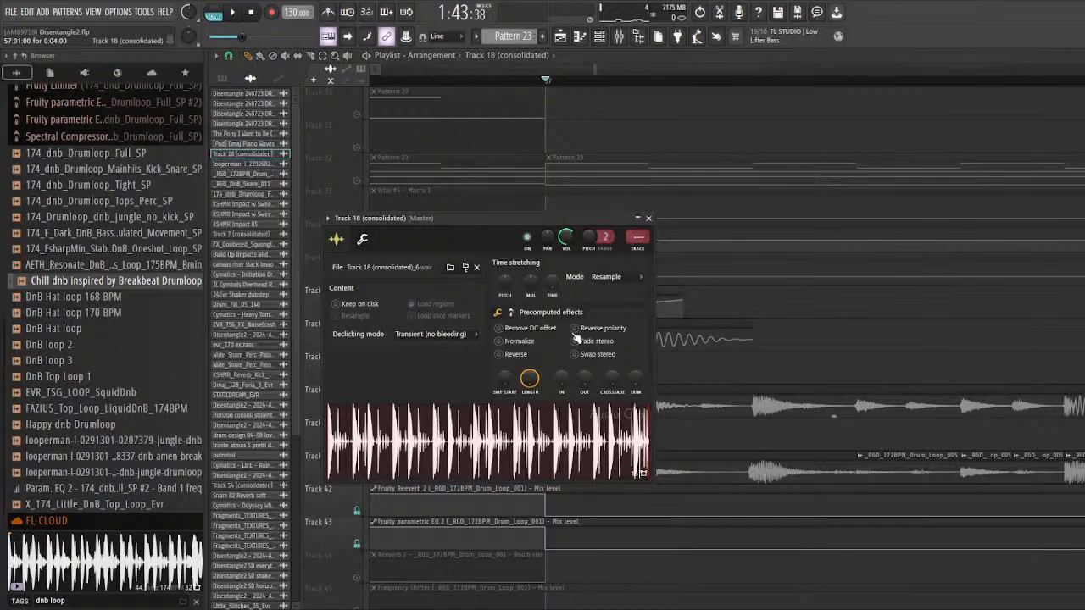
key("Escape")
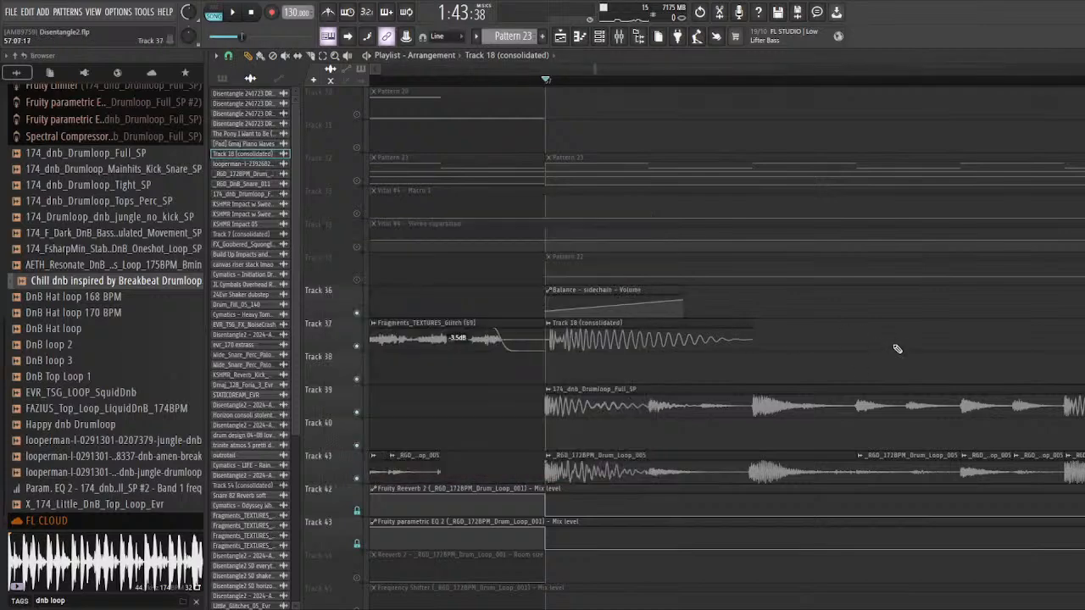
Step: Select the short drum clips on tracks 37–39 from bar 41 onward and examine their arrangement up to bar 57
left_click_drag(543, 77, 396, 77)
mouse_move(596, 68)
left_mouse_down()
mouse_move(583, 28)
mouse_move(591, 62)
left_mouse_up()
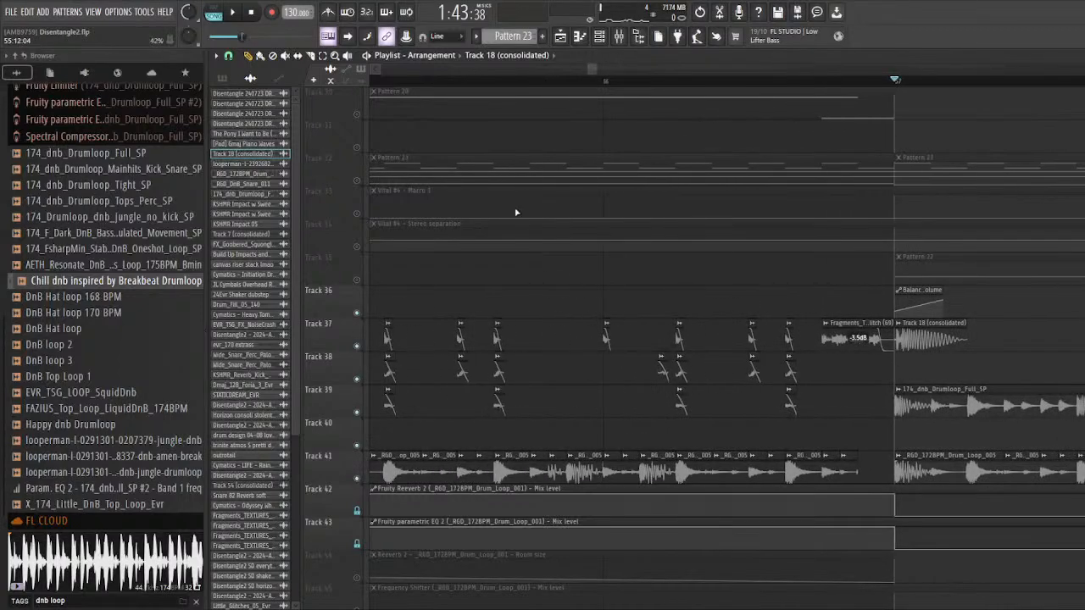
scroll(858, 412, "down", 9)
scroll(524, 386, "up", 3)
left_click_drag(452, 287, 1069, 363)
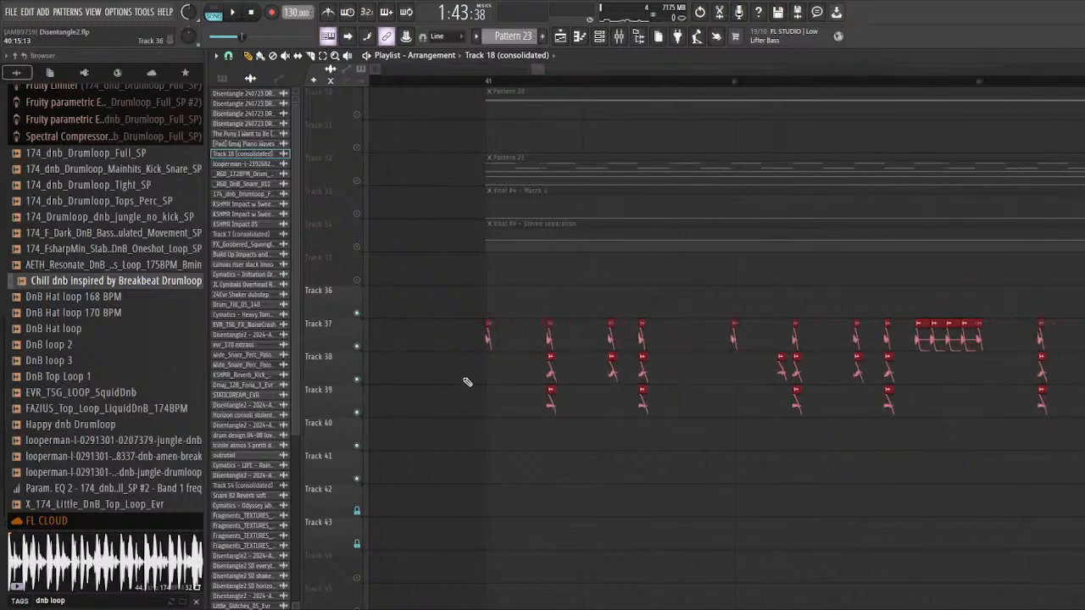
scroll(401, 402, "down", 4)
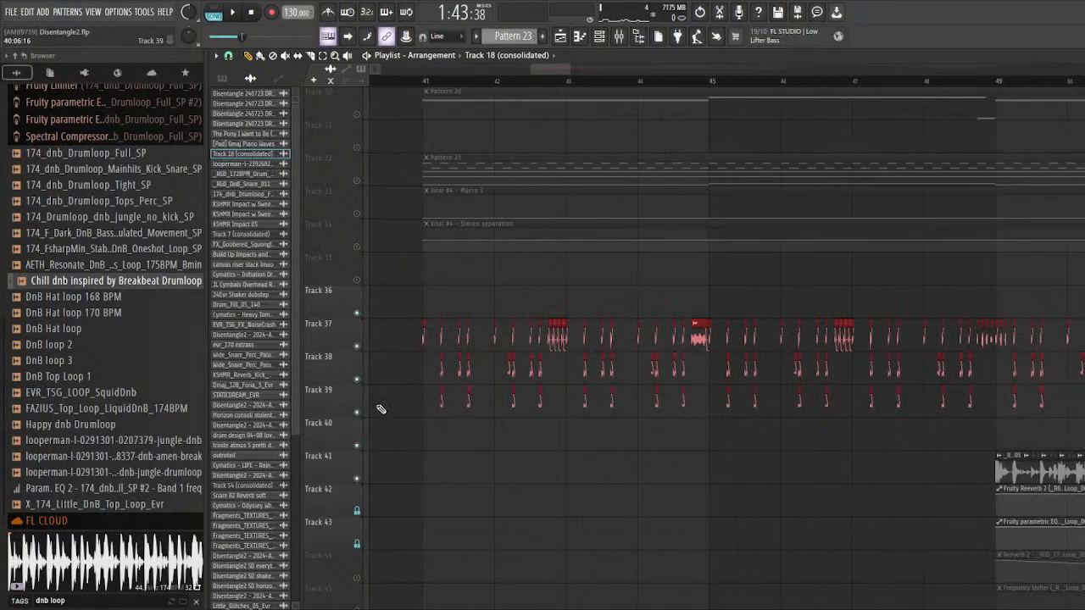
scroll(755, 375, "up", 5)
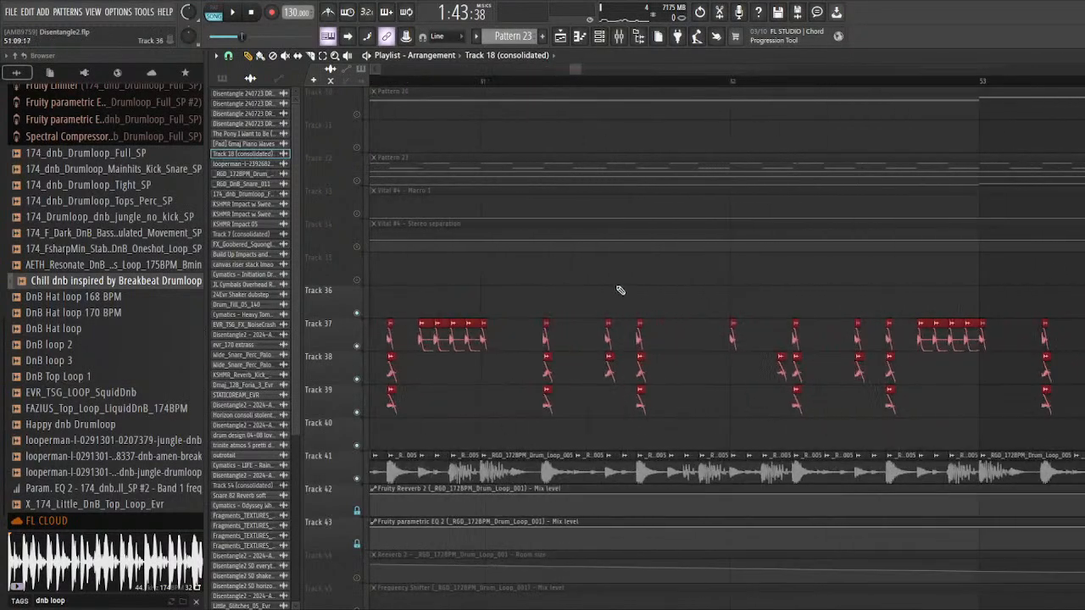
scroll(479, 358, "down", 4)
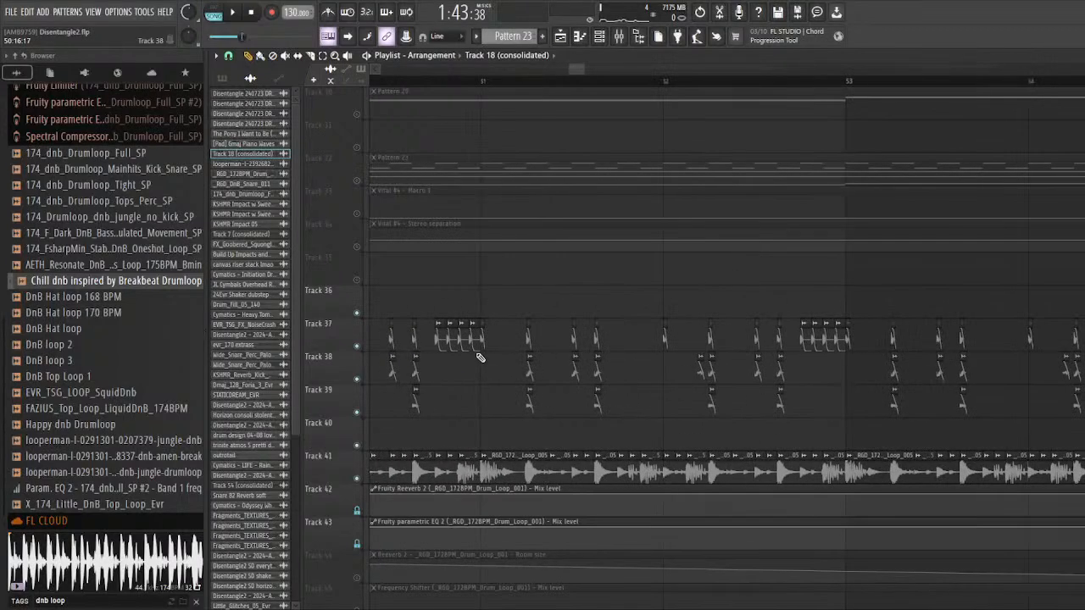
scroll(480, 358, "right", 6)
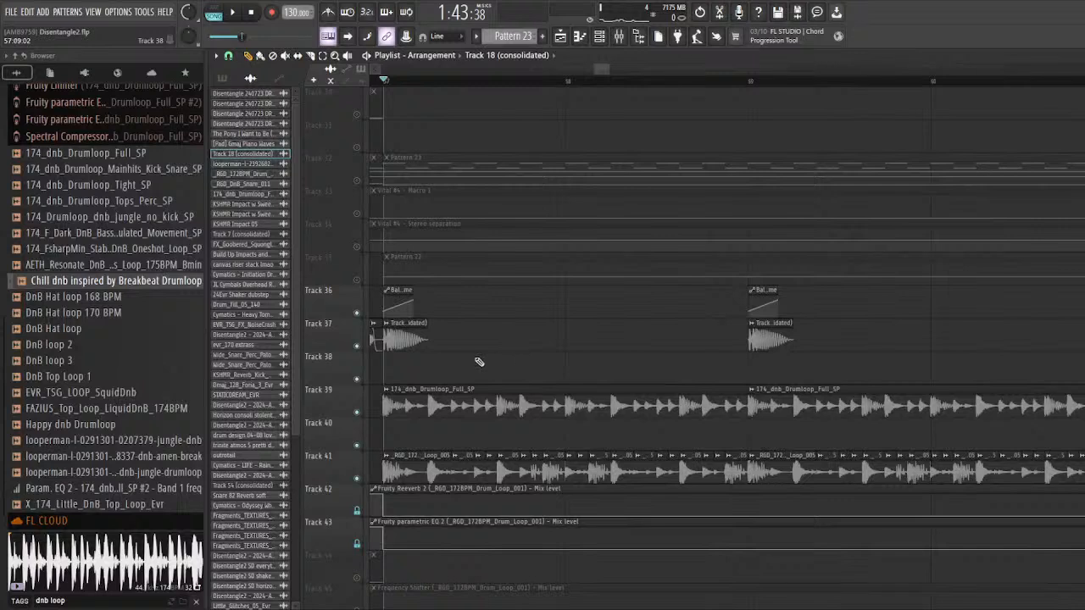
scroll(383, 365, "down", 2)
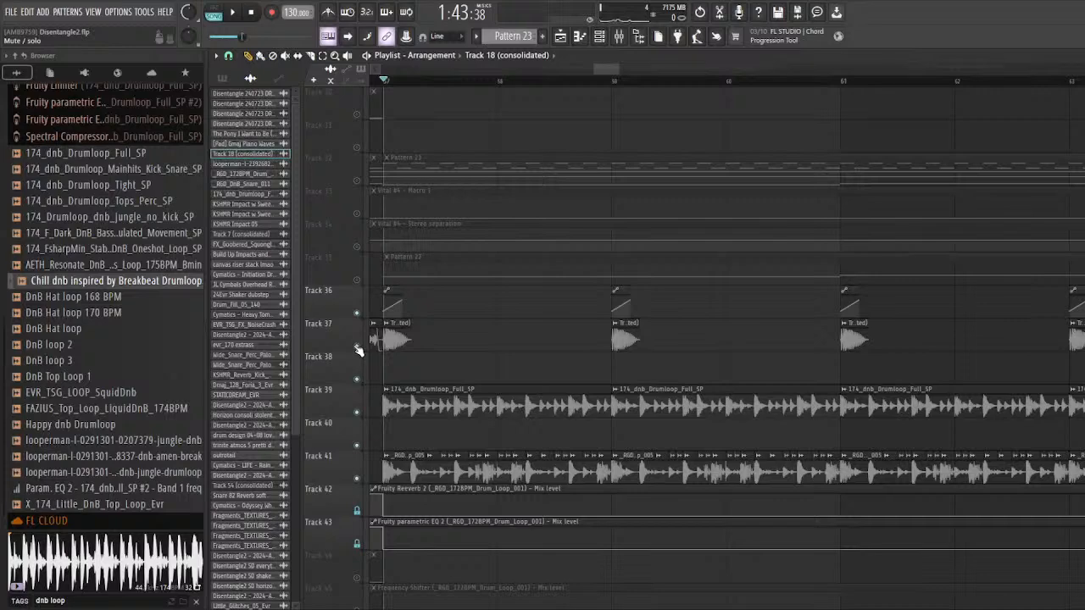
scroll(530, 367, "down", 2)
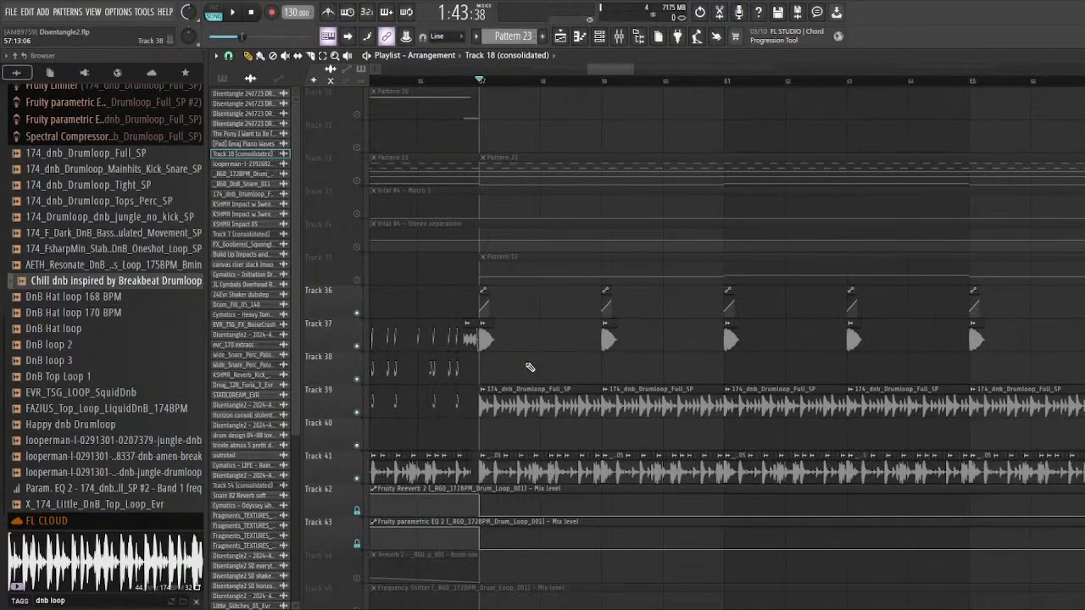
Step: Solo track 35 with the Pattern 22 clip, play it from bar 57 and show the channel rack
scroll(530, 367, "up", 1)
scroll(530, 367, "down", 1)
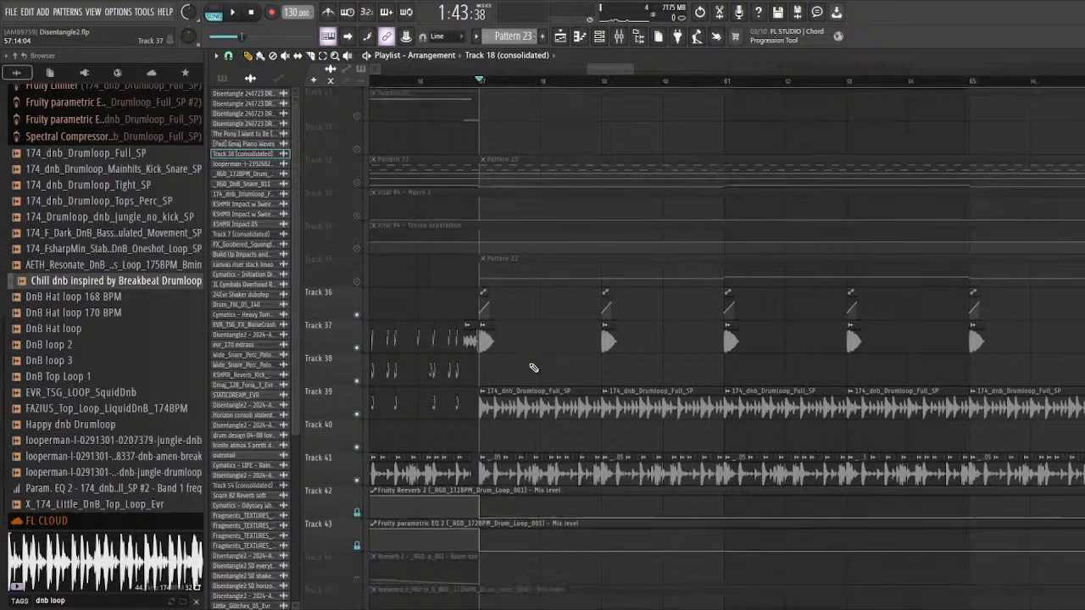
scroll(526, 365, "up", 4)
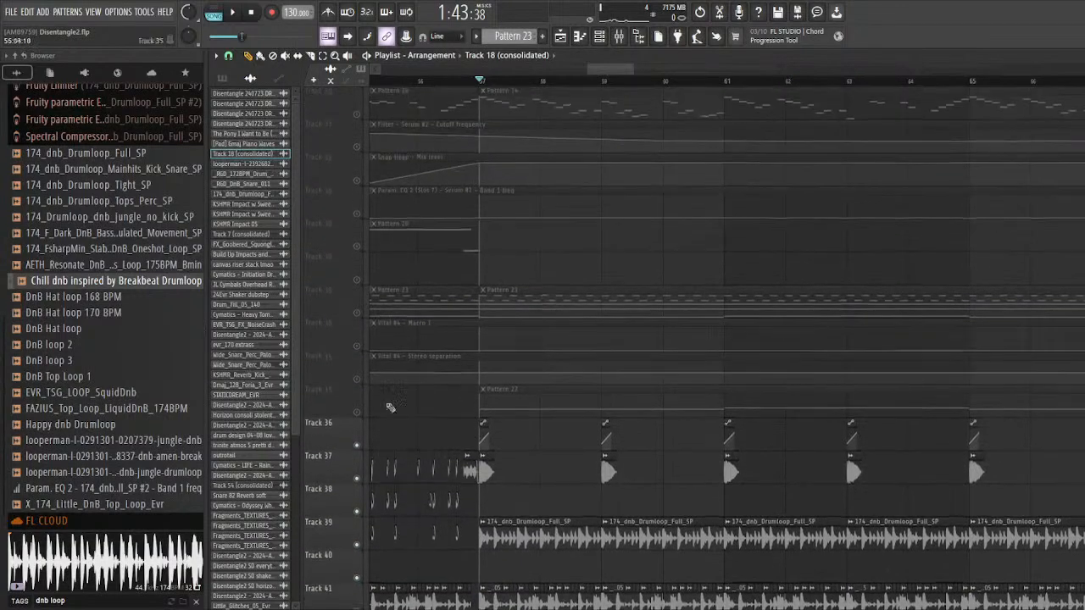
right_click(357, 413)
scroll(387, 403, "down", 5)
scroll(410, 390, "down", 6)
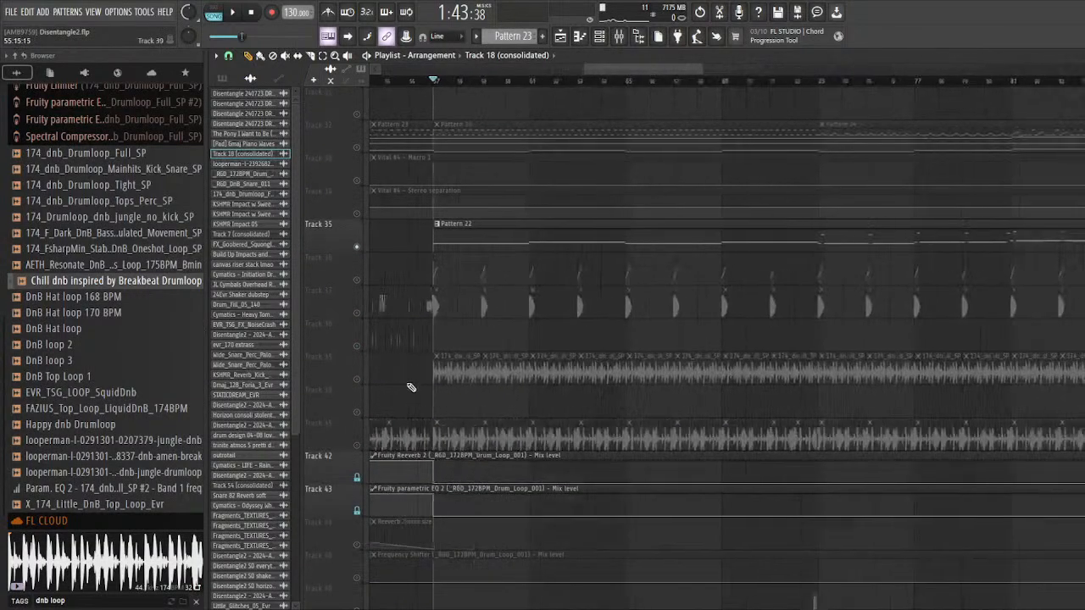
scroll(545, 359, "down", 4)
scroll(450, 381, "up", 2)
scroll(364, 337, "up", 5)
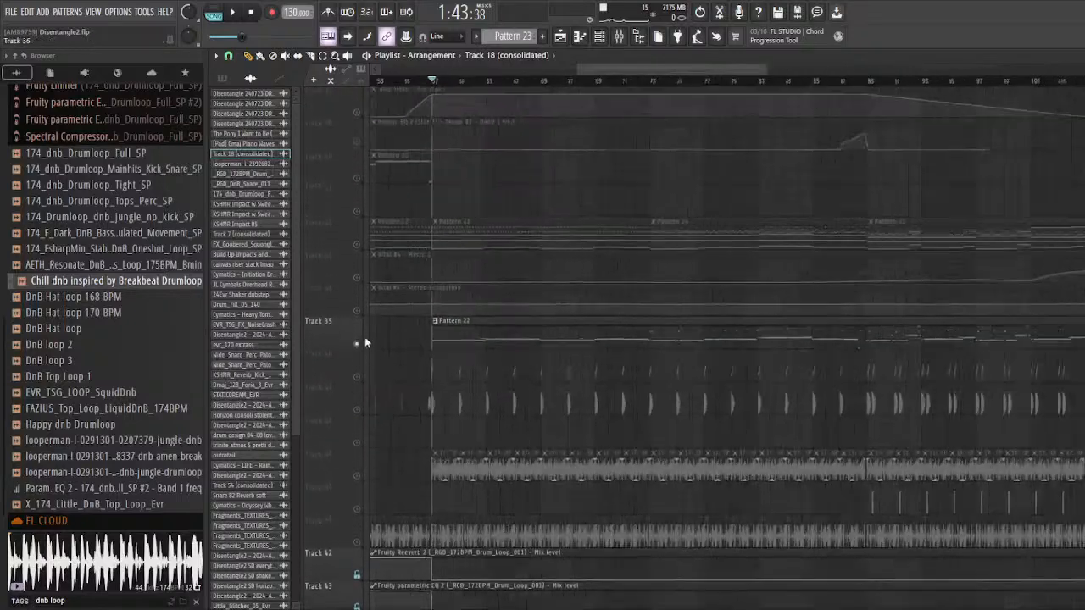
scroll(443, 339, "up", 5)
scroll(497, 339, "up", 2)
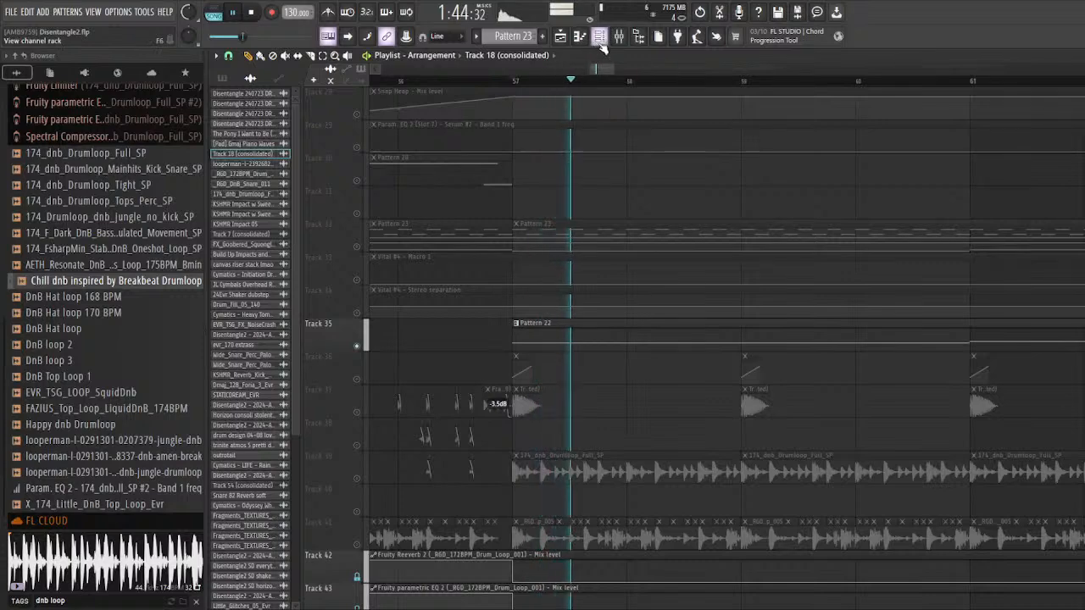
key("F6")
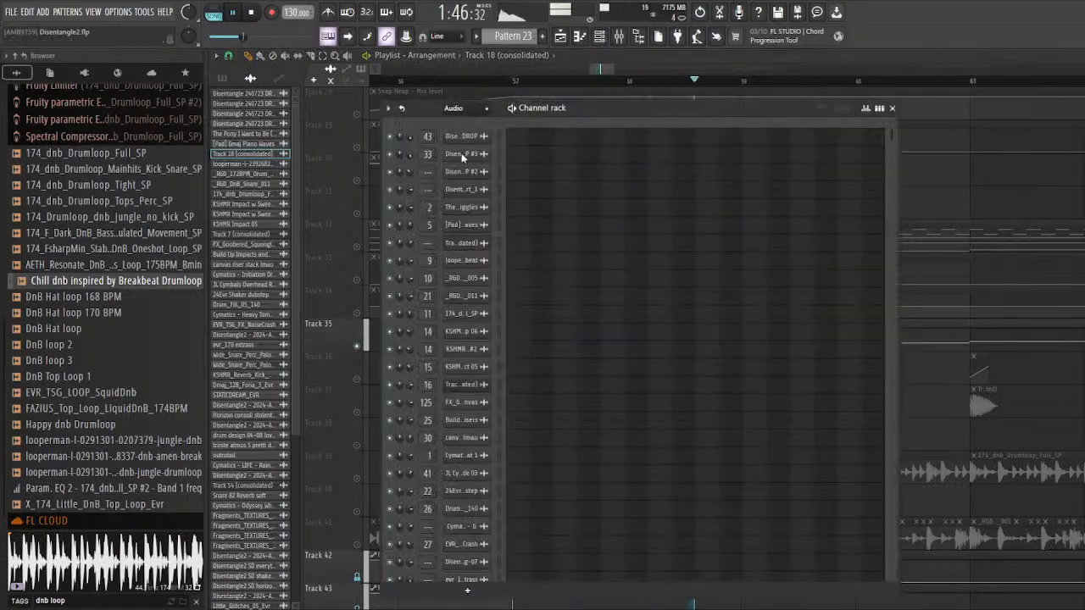
Step: Open the Serum #5 plugin from the channel rack and inspect its mixer track 23 with the Fruity parametric EQ 2
scroll(458, 109, "down", 2)
left_click_drag(439, 109, 414, 99)
left_click(459, 375)
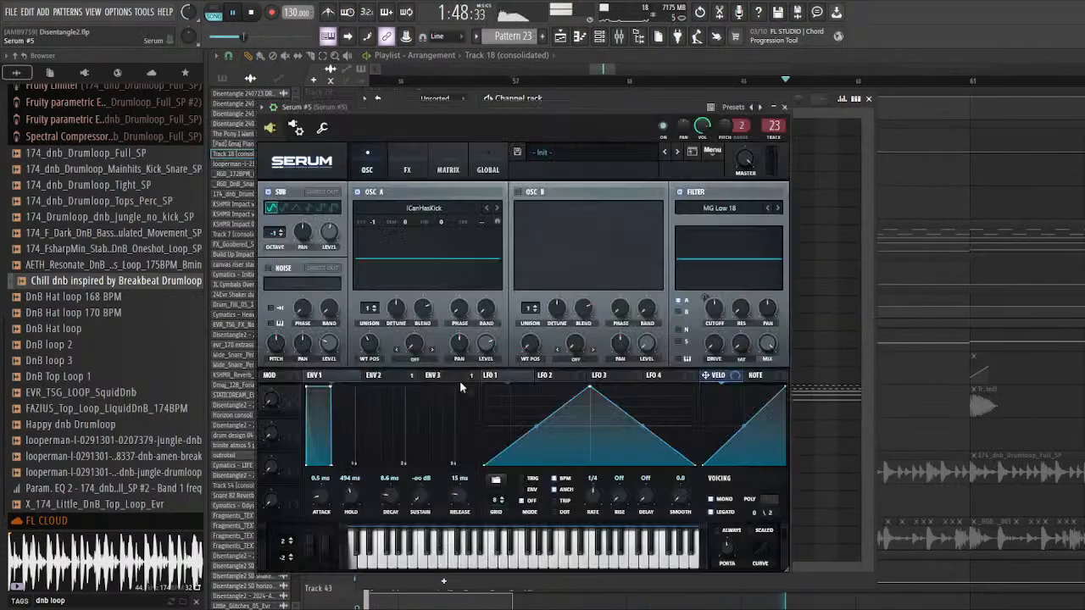
double_click(773, 127)
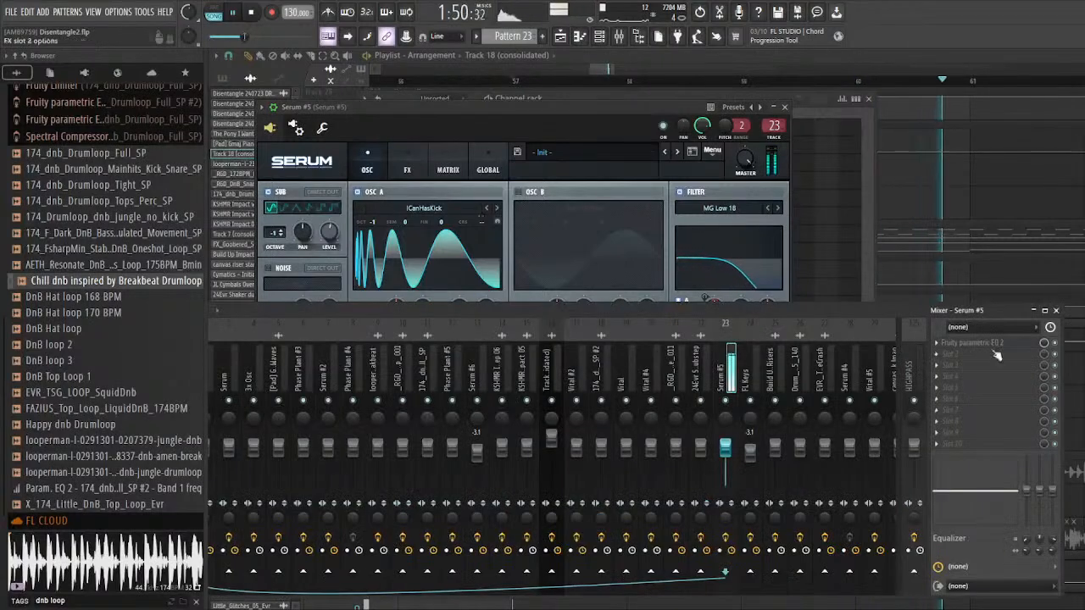
left_click(990, 344)
left_click(993, 344)
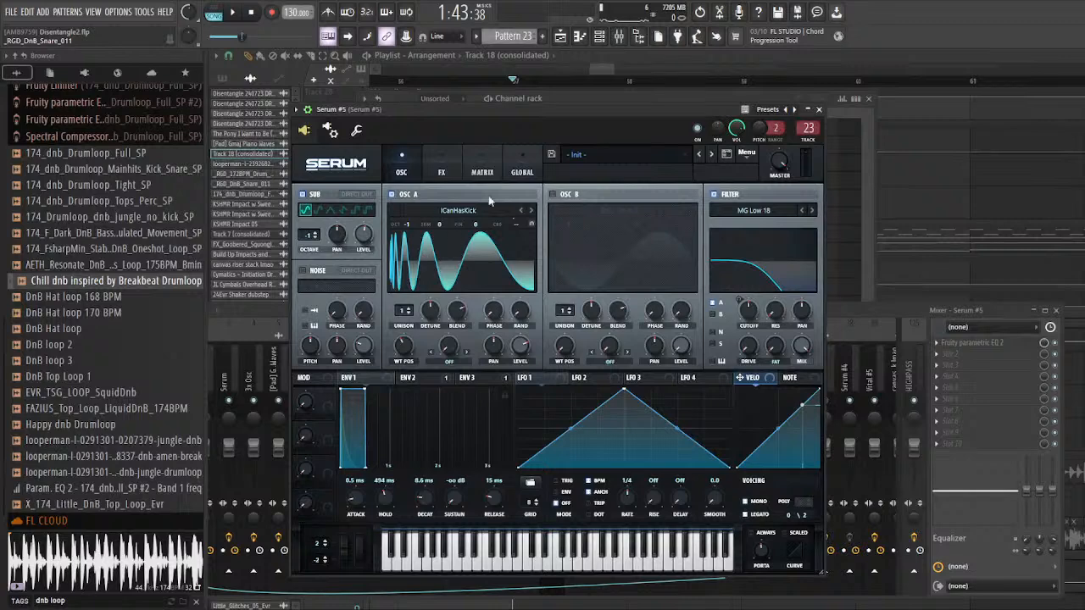
Step: Examine the Serum #5 sound with the ICanHasKick wavetable, and close the plugin and all other open windows
mouse_move(470, 111)
left_mouse_down()
mouse_move(503, 110)
mouse_move(455, 112)
left_mouse_up()
left_click(475, 170)
left_click(444, 172)
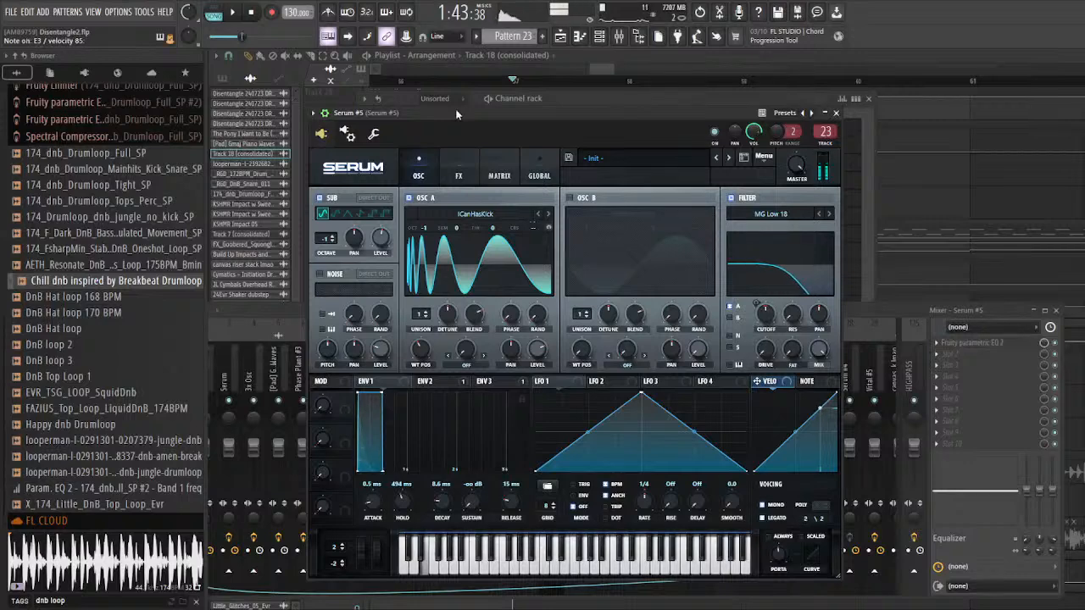
left_click_drag(451, 109, 474, 107)
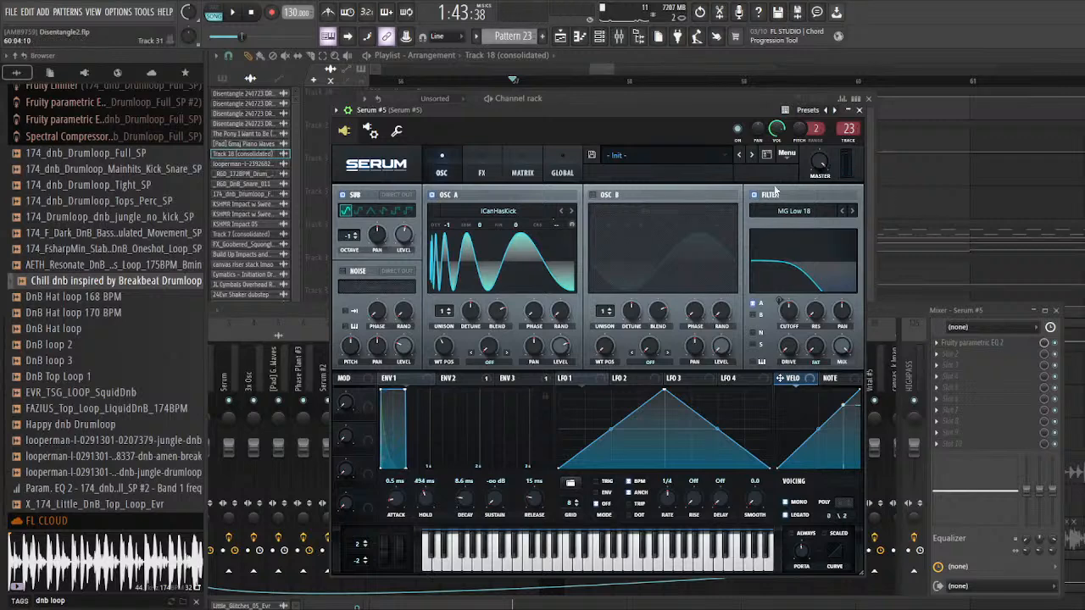
left_click_drag(498, 110, 468, 117)
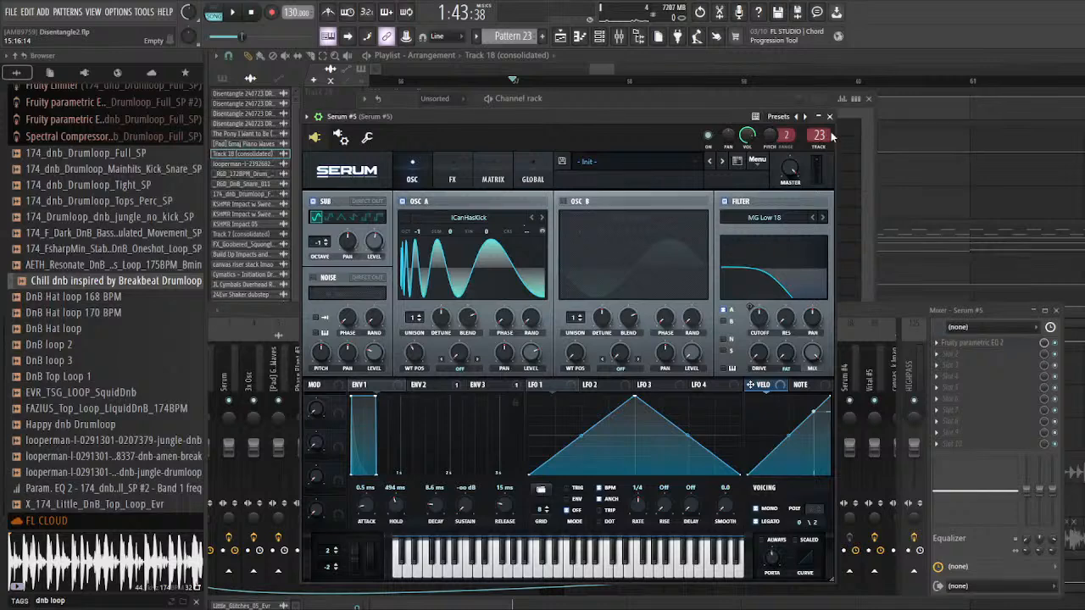
left_click_drag(686, 121, 680, 116)
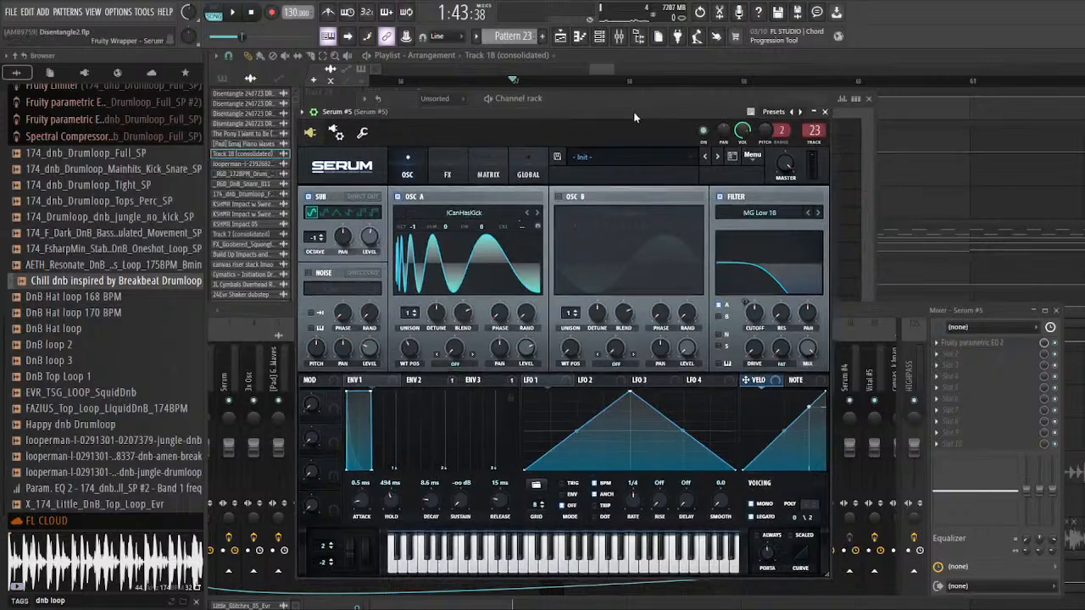
left_click(827, 113)
key("F12")
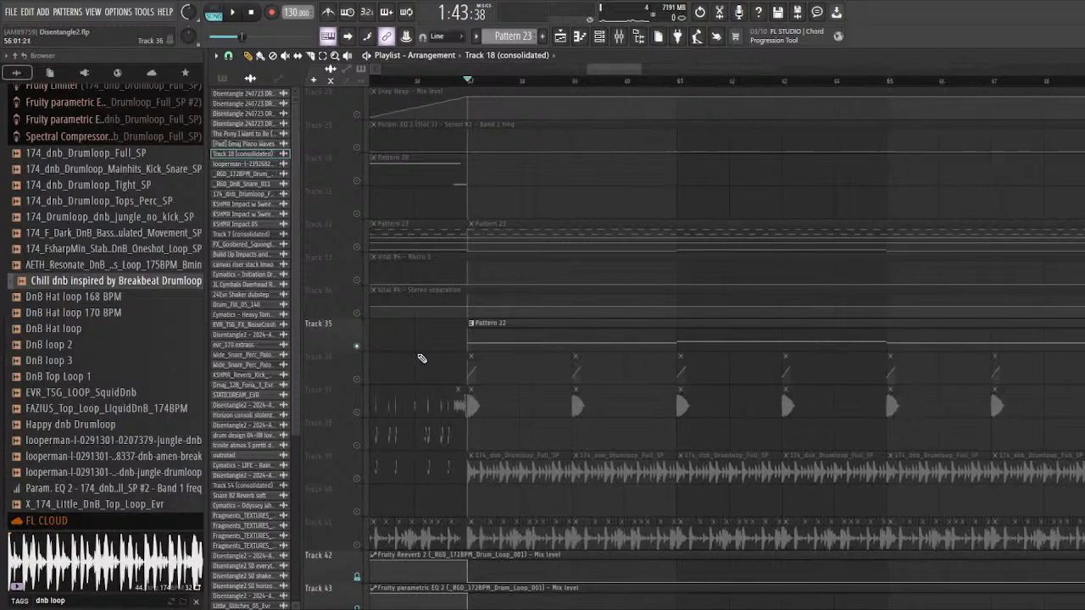
Step: Unsolo track 35 and look over the arrangement up to the Pattern 11 clips on track 23
scroll(460, 359, "up", 2)
scroll(415, 361, "up", 1)
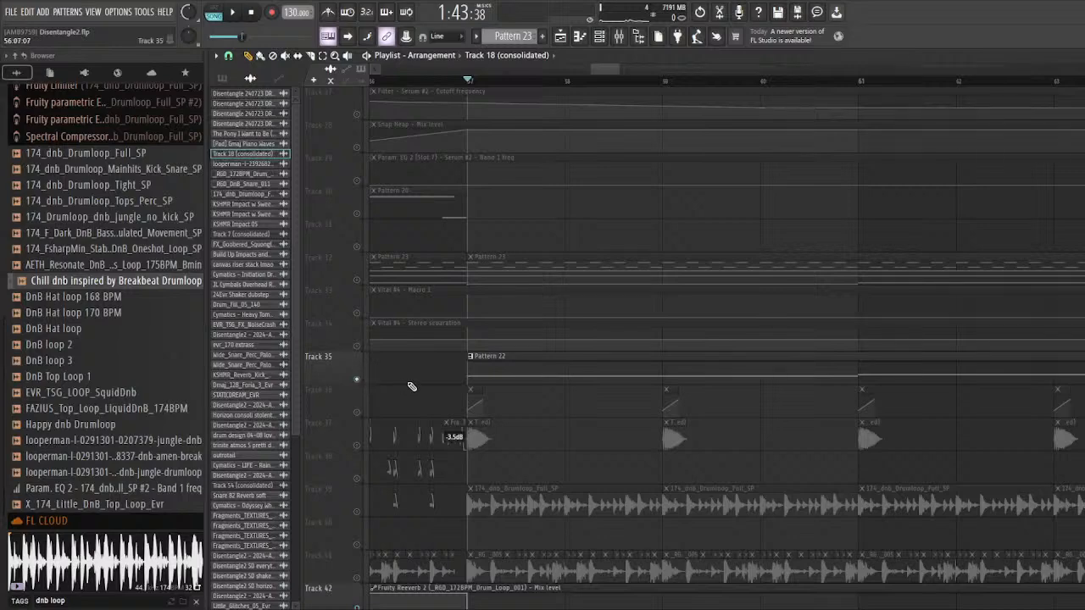
scroll(411, 386, "left", 2)
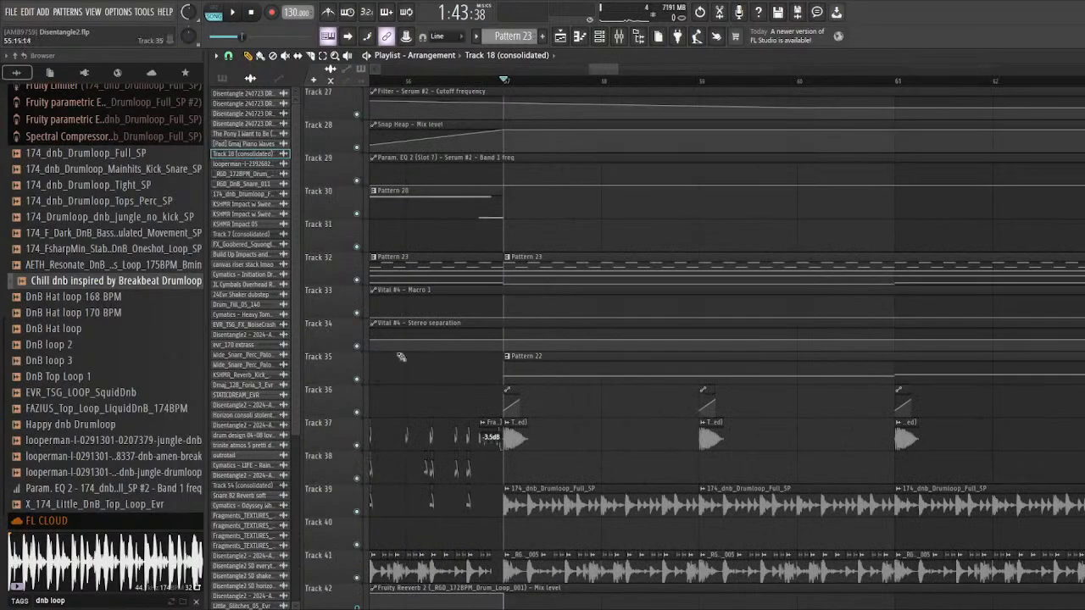
scroll(407, 373, "down", 5)
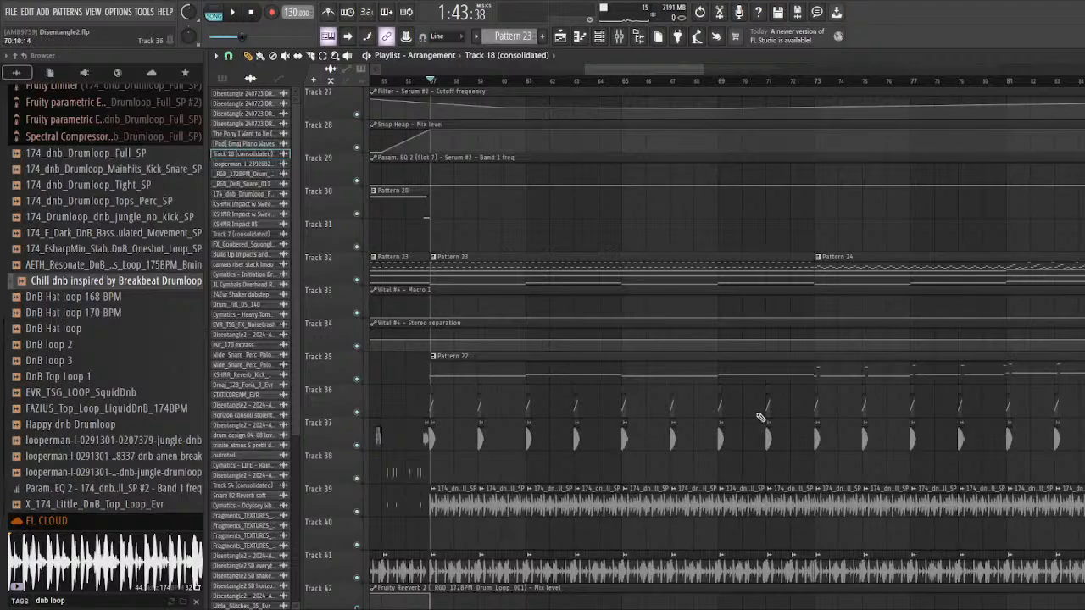
scroll(545, 363, "down", 1)
scroll(508, 352, "up", 5)
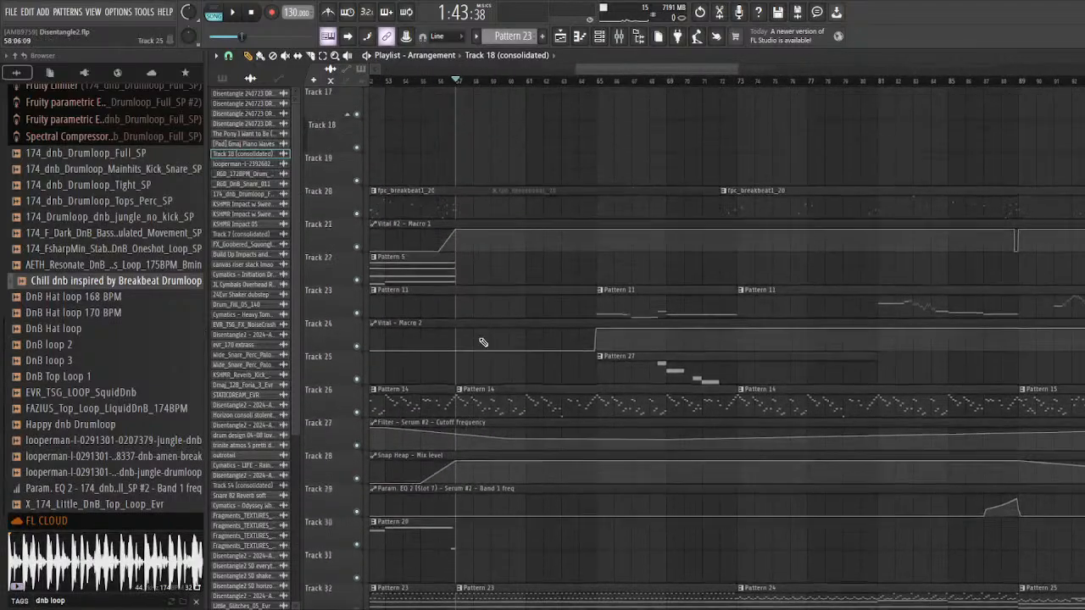
scroll(658, 373, "up", 3)
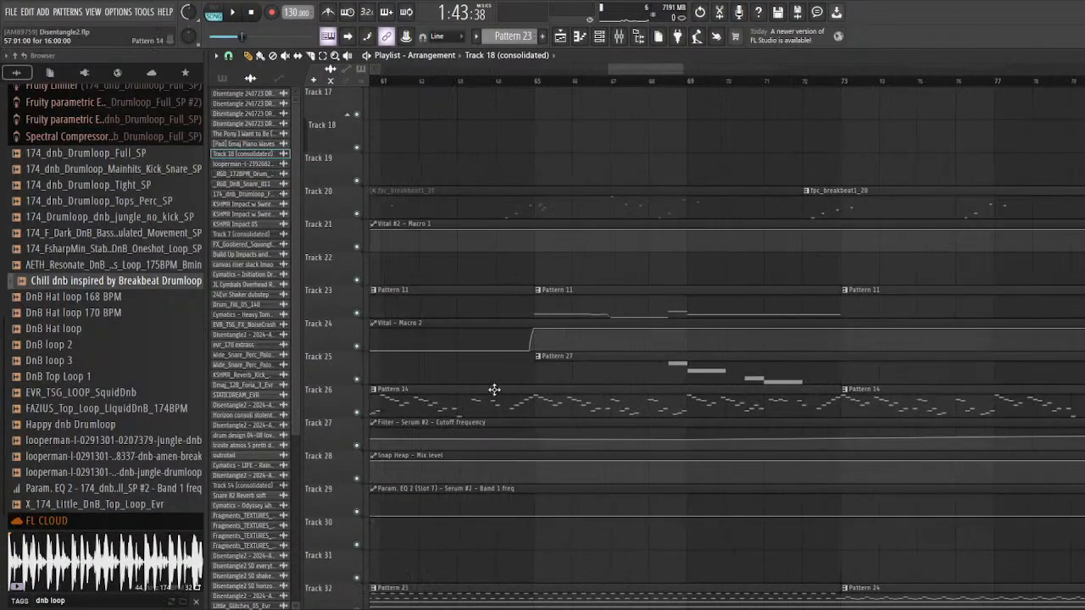
Step: Solo track 23 with its Vital Macro 2 automation on track 24, and play the Pattern 11 clip at bar 65
right_click(356, 313)
scroll(629, 311, "down", 5)
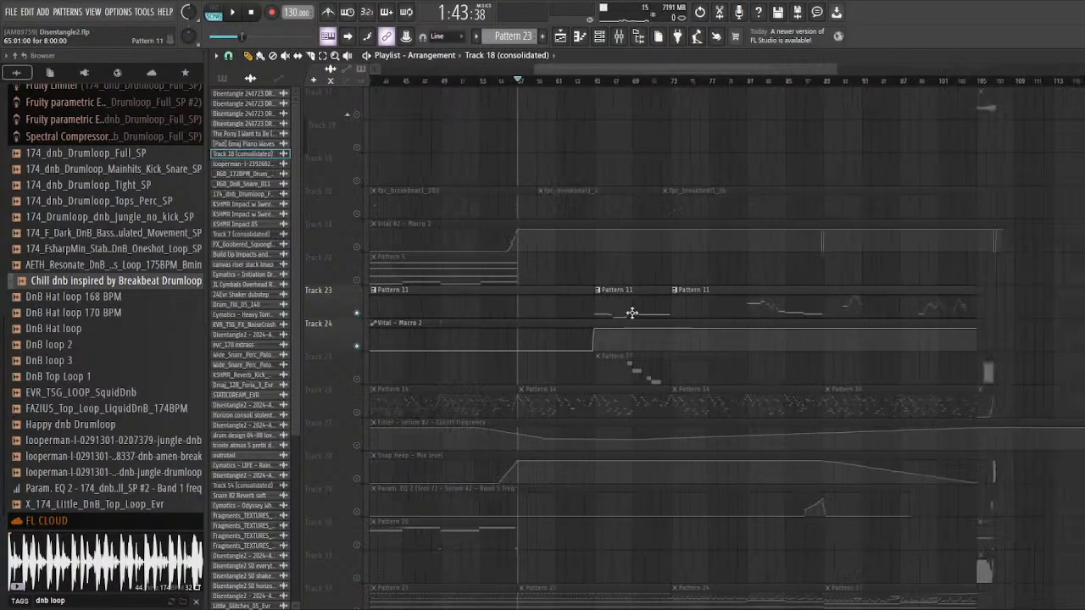
scroll(629, 288, "up", 5)
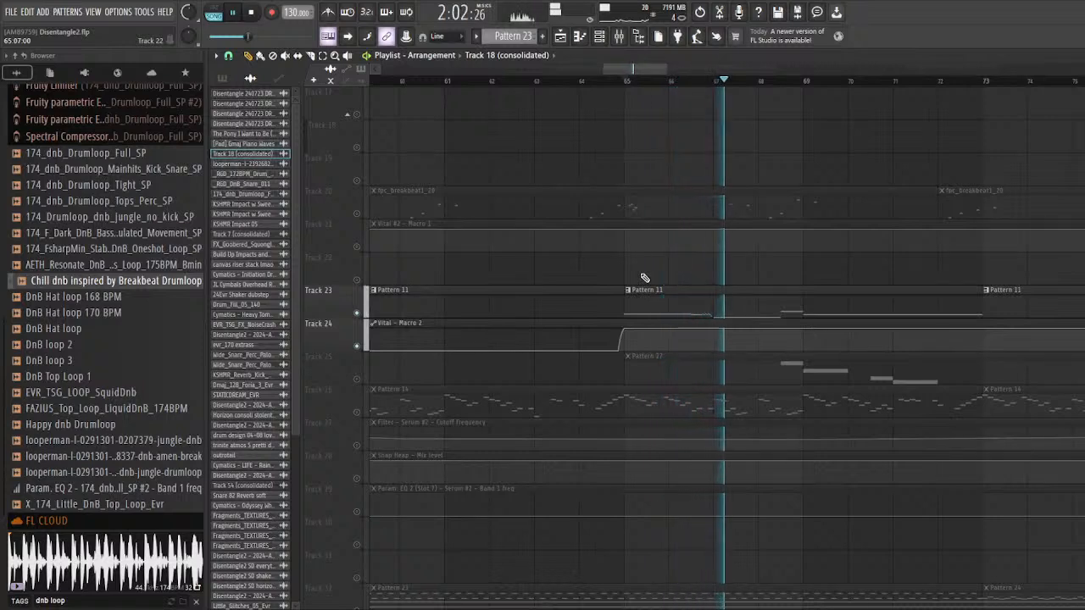
scroll(557, 291, "down", 2)
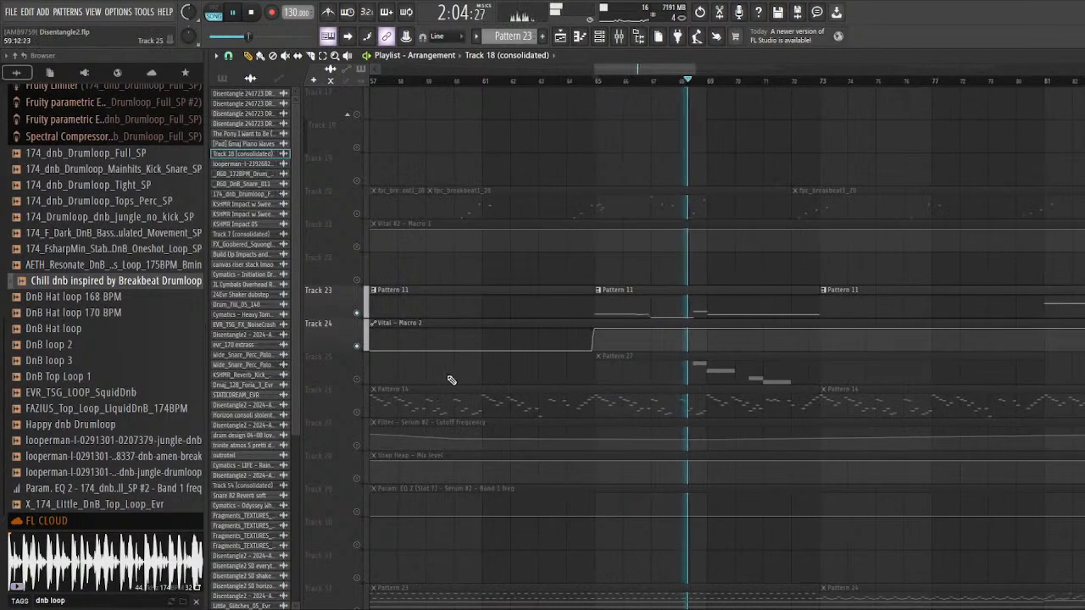
scroll(518, 322, "up", 2)
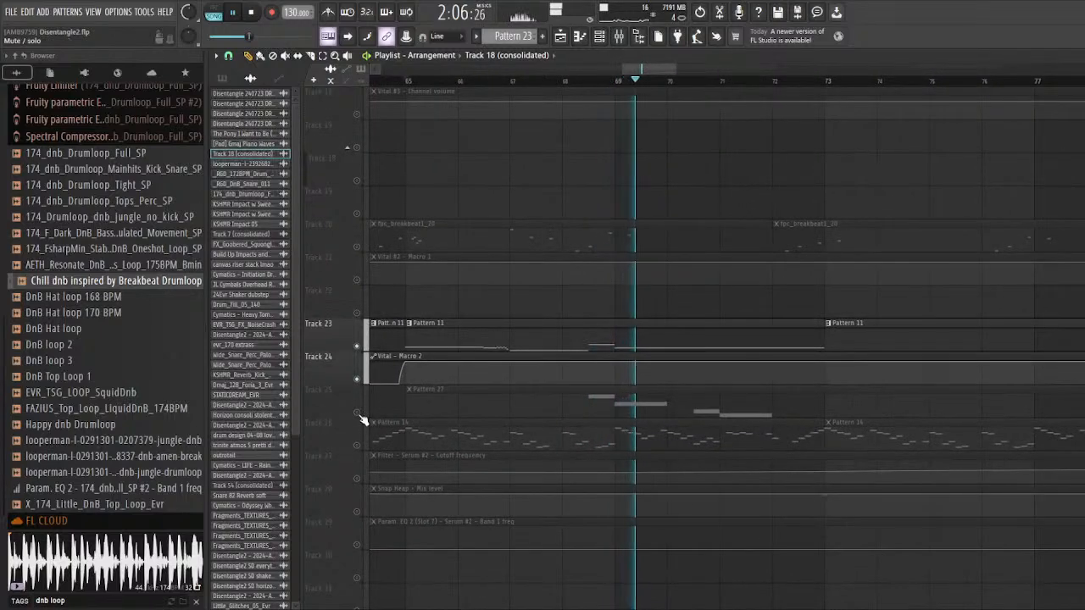
key("space")
Step: Solo track 25, open Pattern 27 in the piano roll and play it with the channel rack shown
scroll(436, 351, "down", 2)
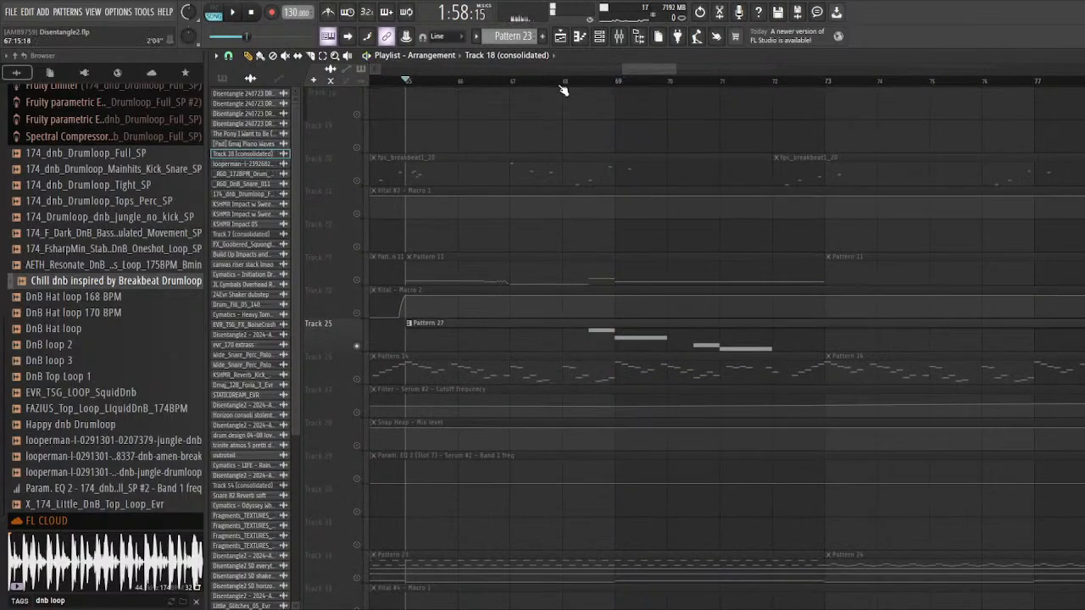
double_click(566, 346)
left_click(606, 38)
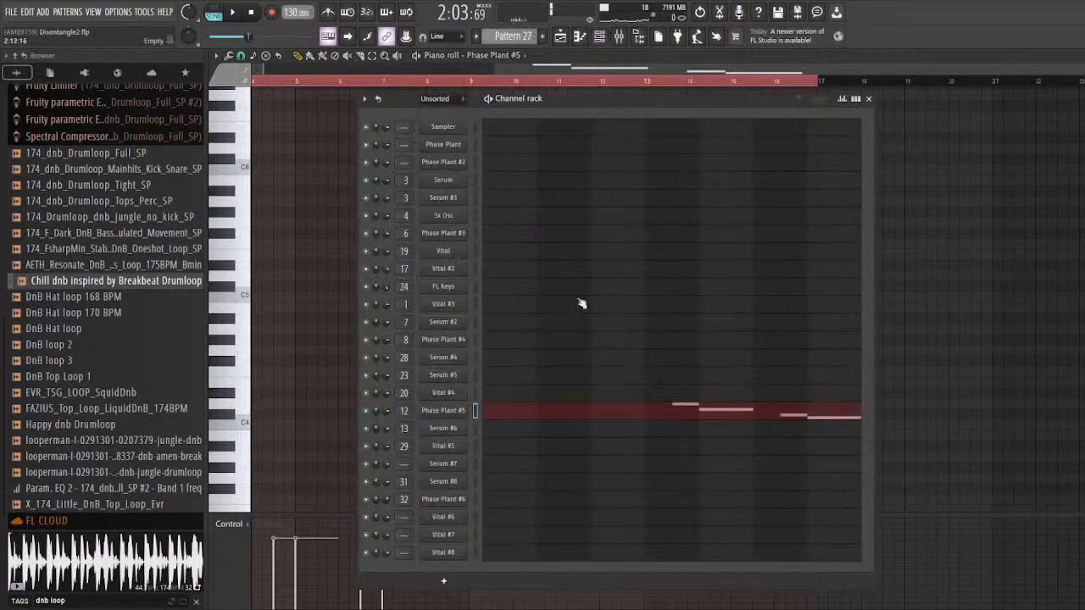
key("space")
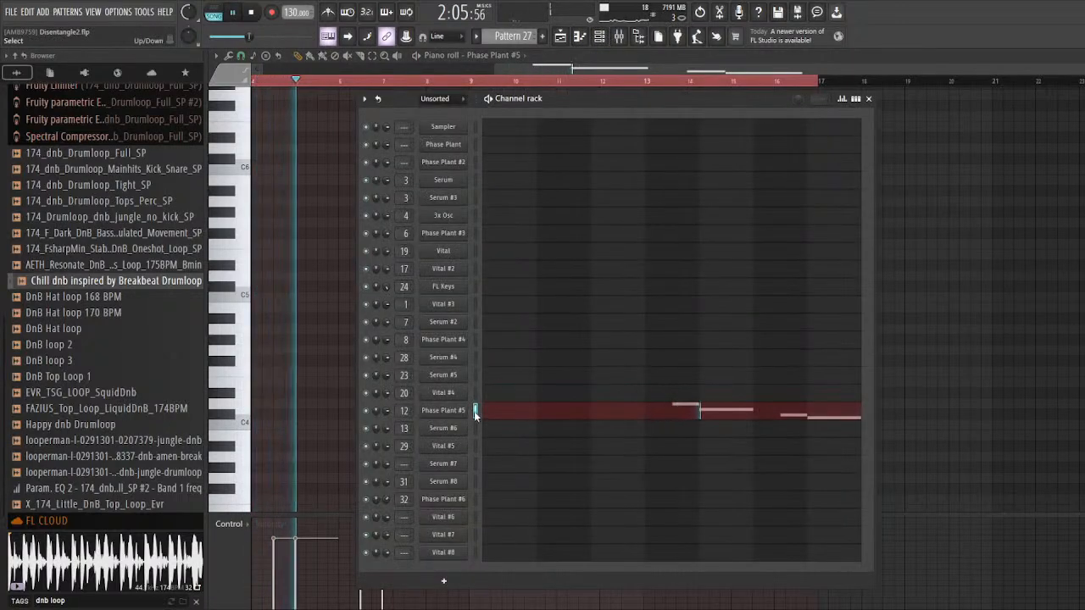
key("space")
Step: Open the Phase Plant #5 plugin with the Alodyian Flute preset and play Pattern 27 through it
left_click(463, 412)
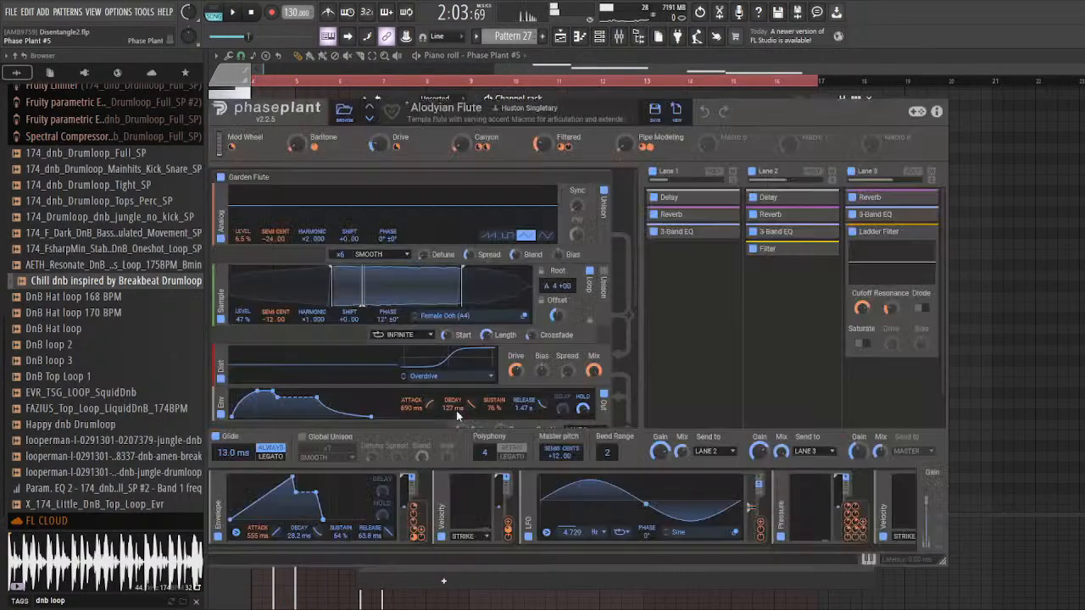
left_click_drag(548, 58, 517, 114)
key("space")
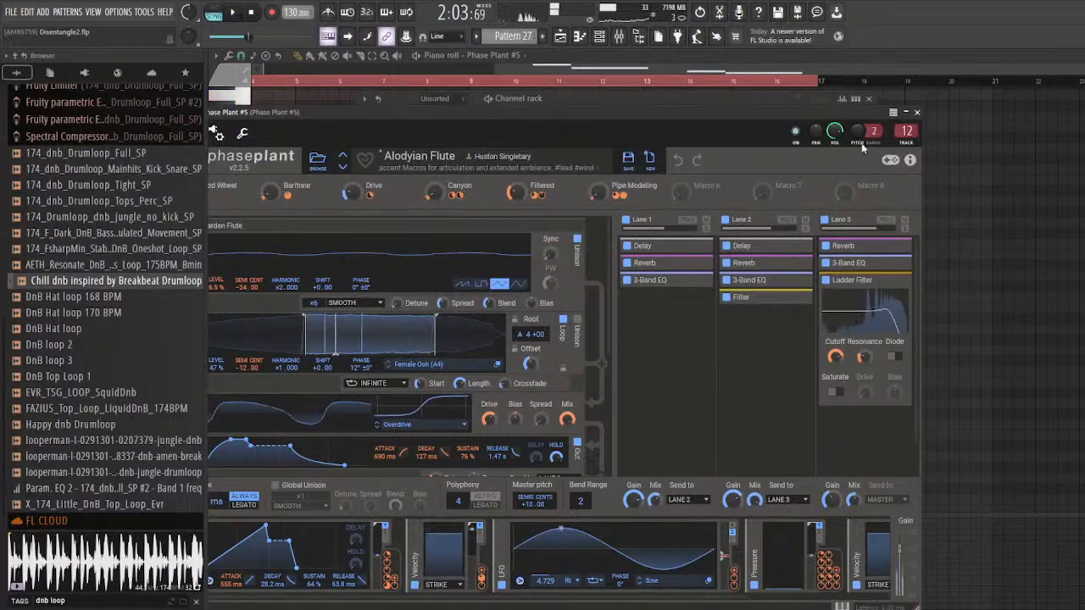
Step: Show mixer track 12 of Phase Plant #5 with its effect chain and reposition the mixer beneath the plugin
double_click(906, 132)
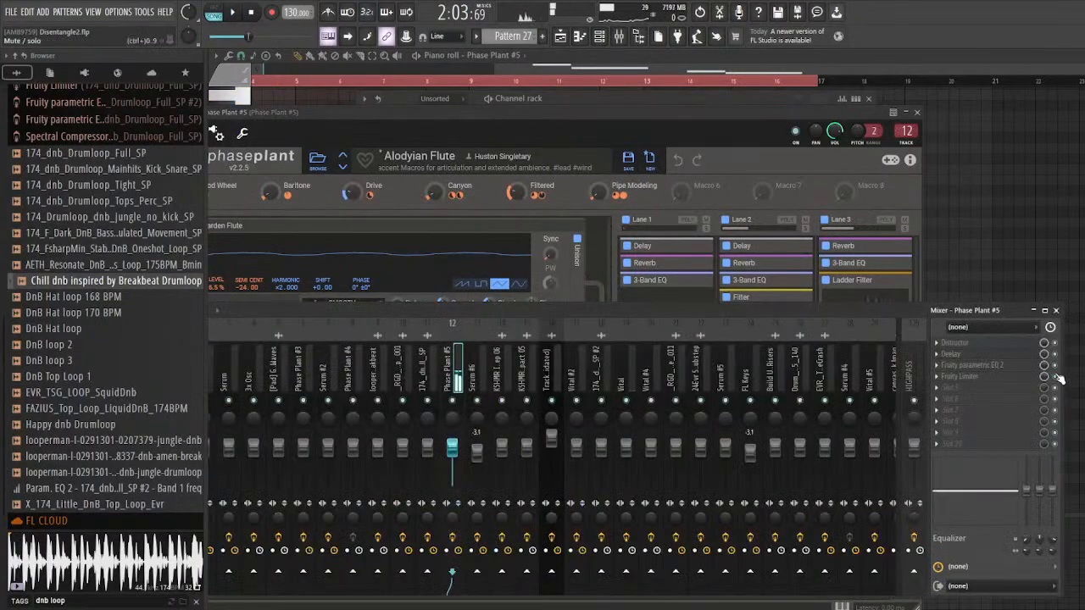
left_click_drag(720, 317, 749, 302)
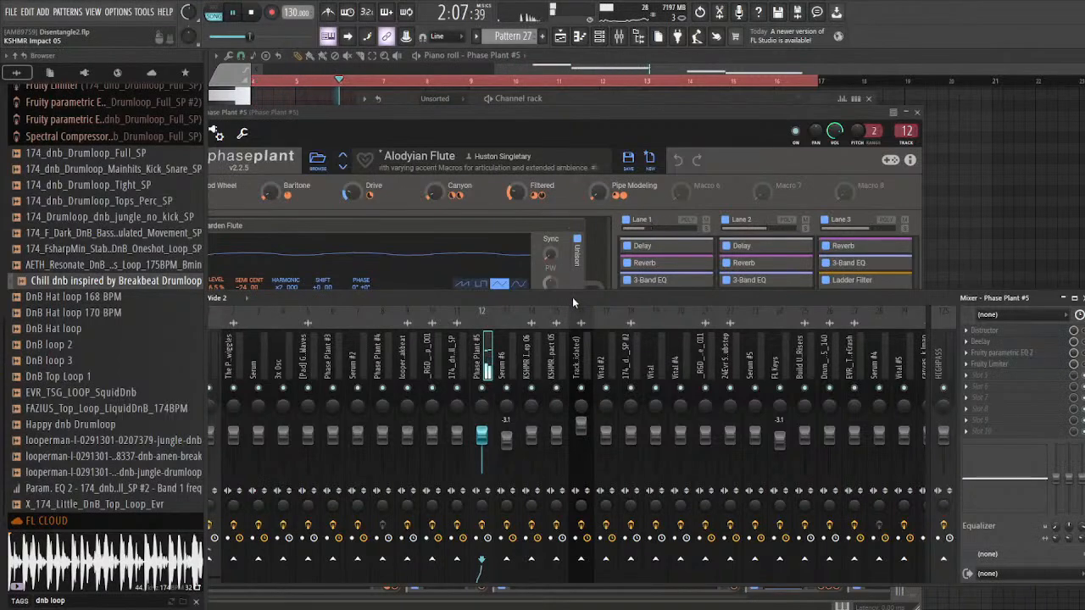
key("space")
left_click_drag(857, 296, 866, 300)
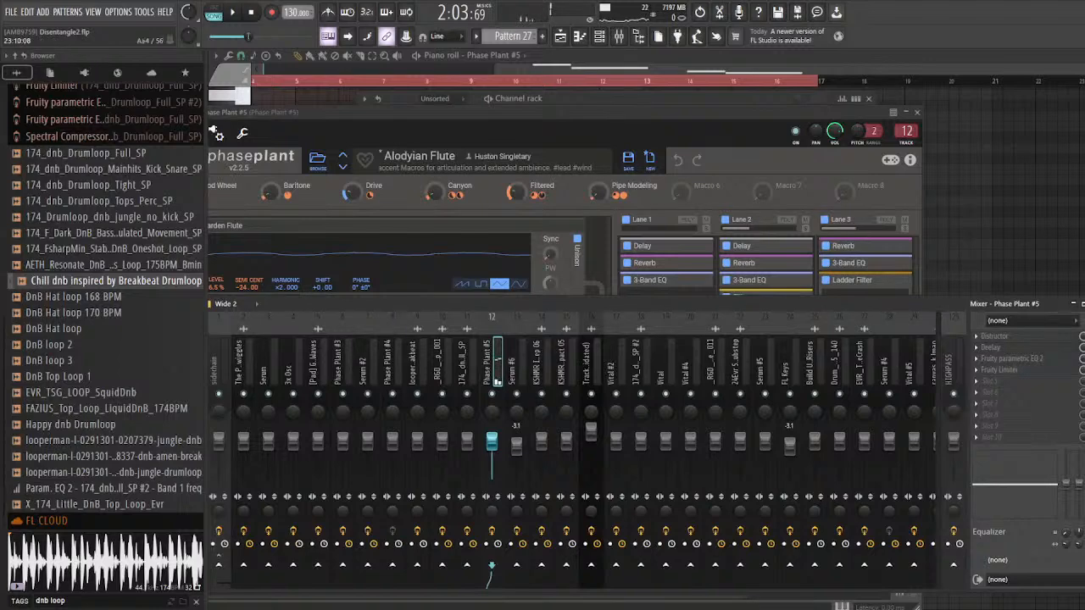
Step: Inspect the Distructor, Deelay, Fruity parametric EQ 2 and Fruity Limiter effects on the Phase Plant #5 mixer track while playing the pattern
left_click(1057, 339)
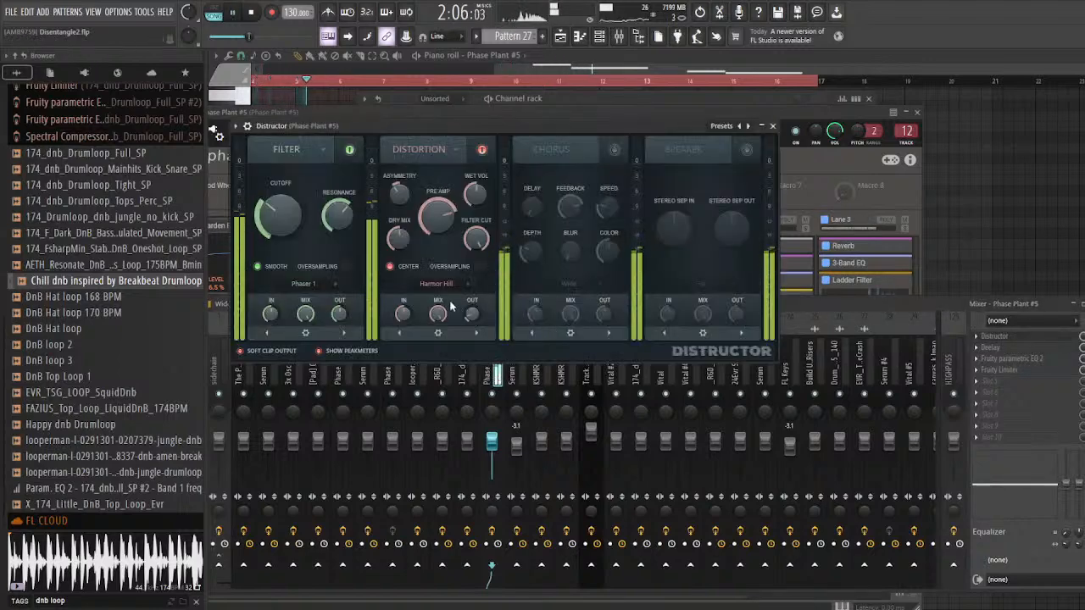
left_click(1054, 349)
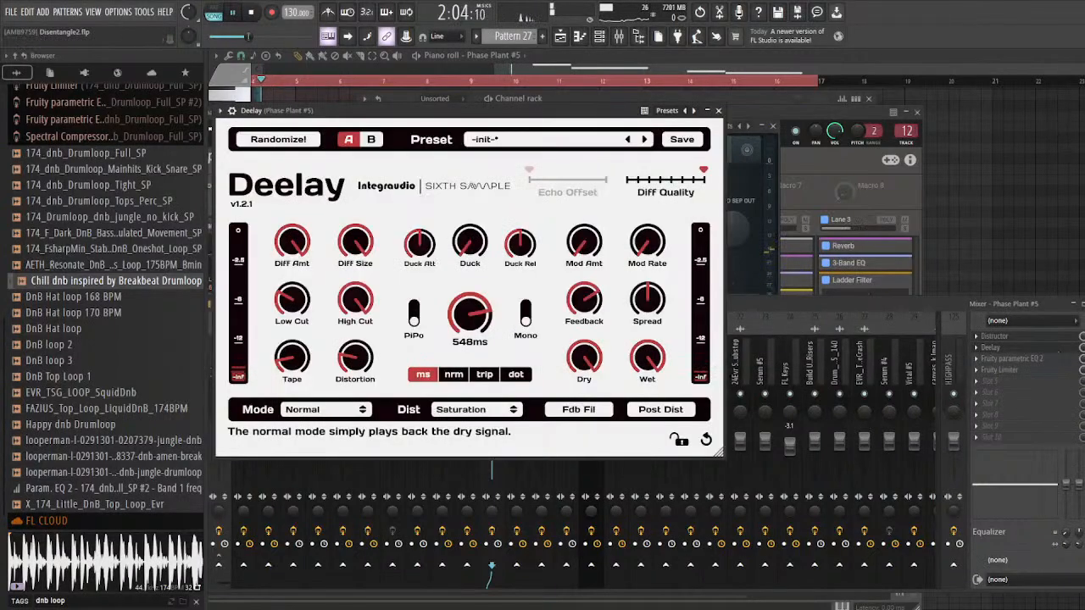
key("space")
left_click(1057, 352)
left_click(1054, 360)
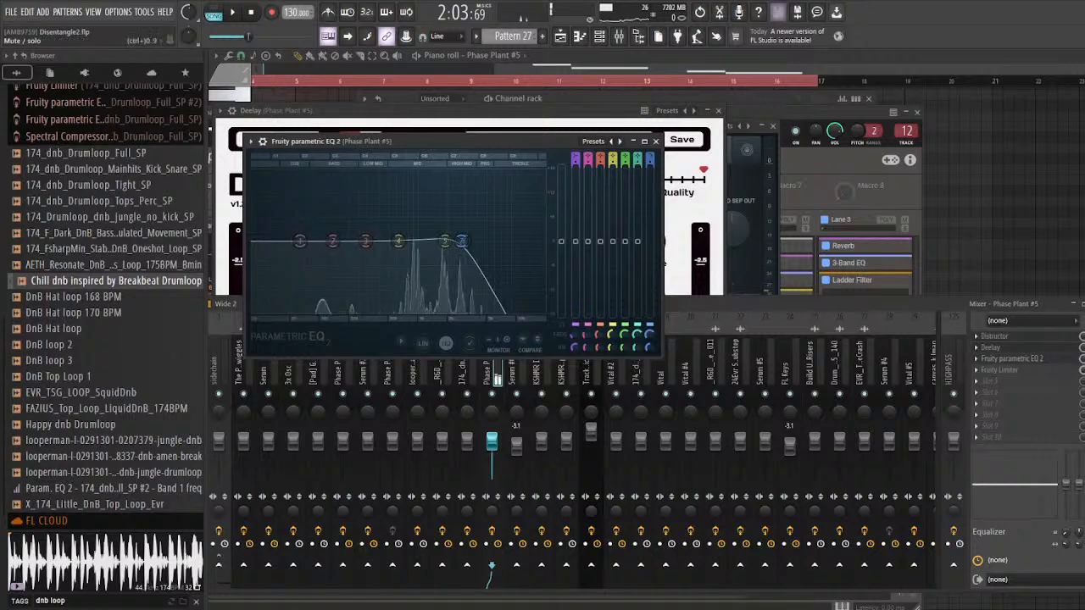
left_click(1064, 372)
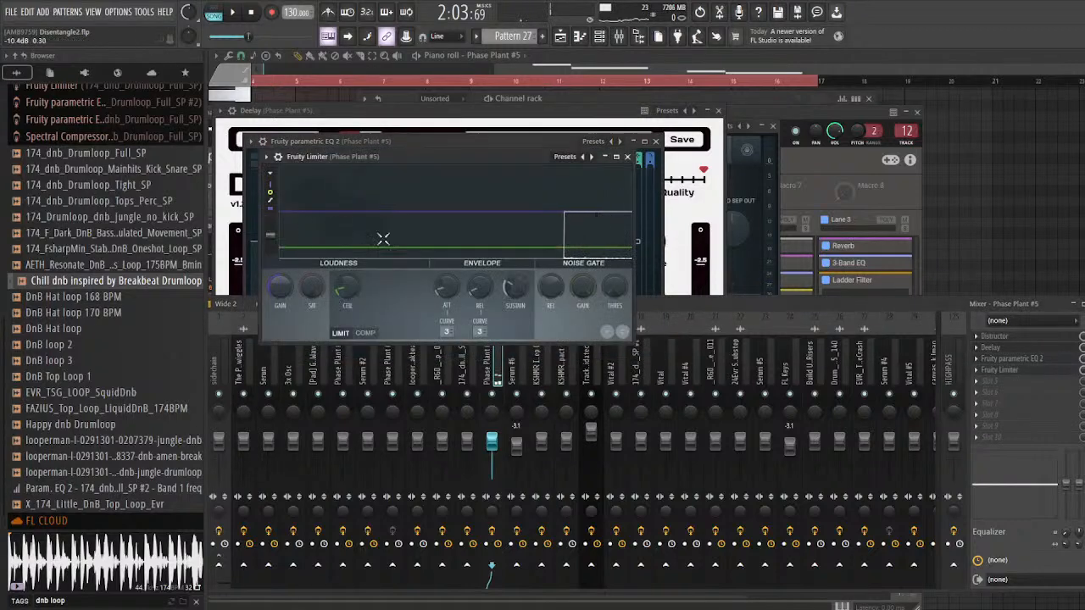
left_click_drag(433, 154, 447, 165)
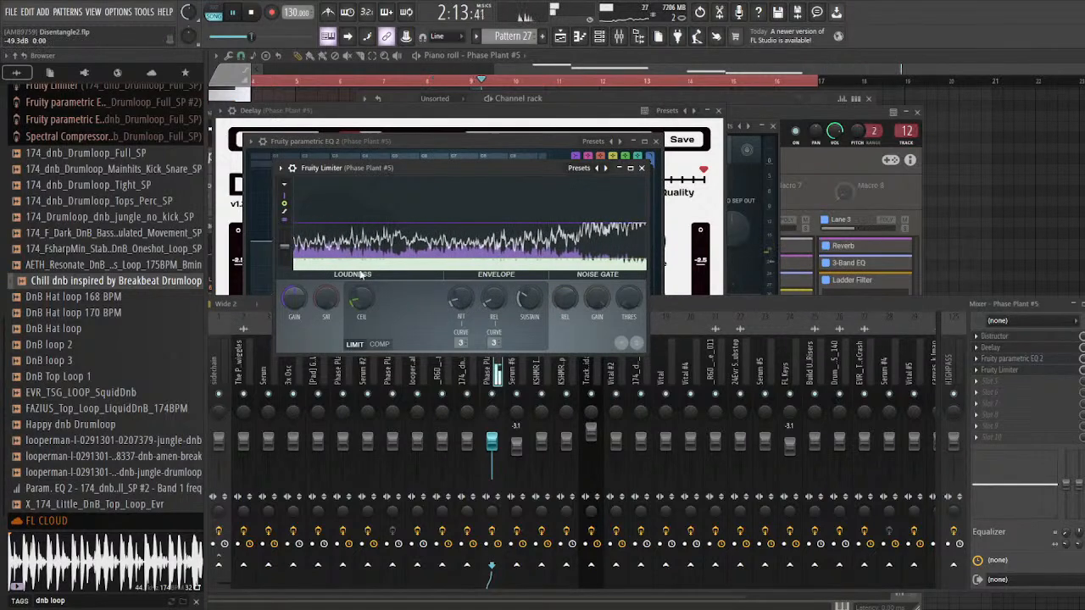
Step: Return to the playlist and place the playhead at bar 65, where the Pattern 27 clip starts
left_click(951, 147)
left_click(562, 39)
scroll(624, 240, "down", 3)
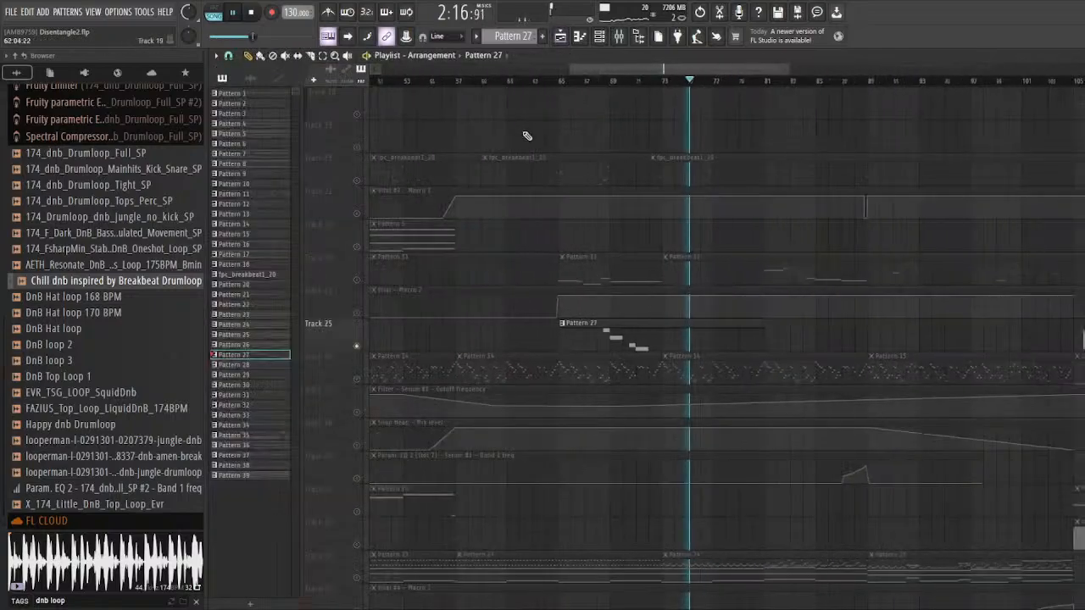
left_click(560, 82)
Step: Solo track 52 with the KSHMR Impact w Sweep 06 #2 clip and play it from just before bar 57
scroll(577, 287, "up", 5)
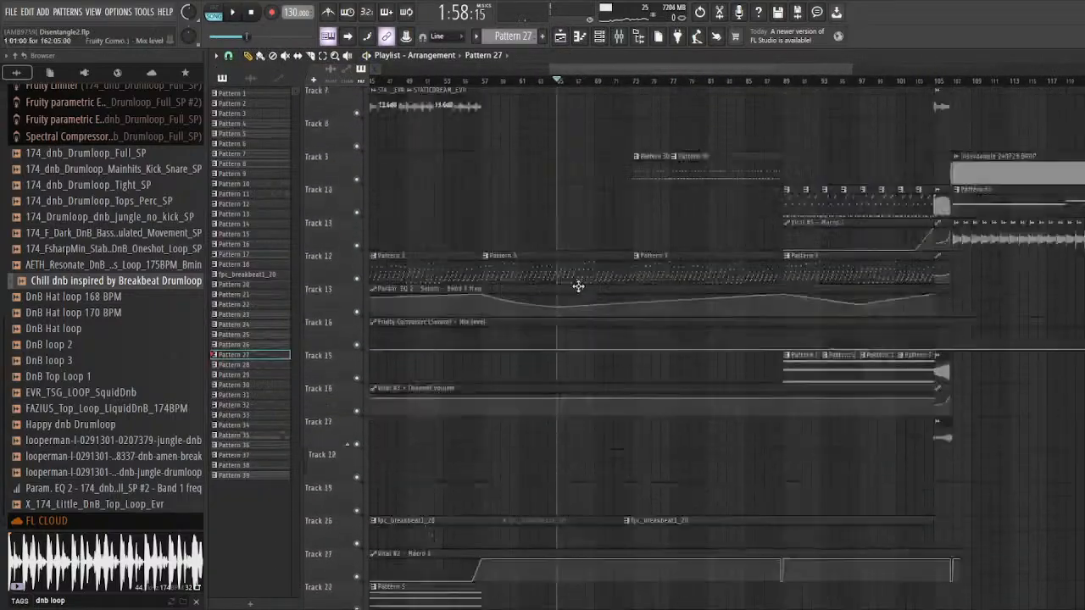
scroll(577, 287, "down", 6)
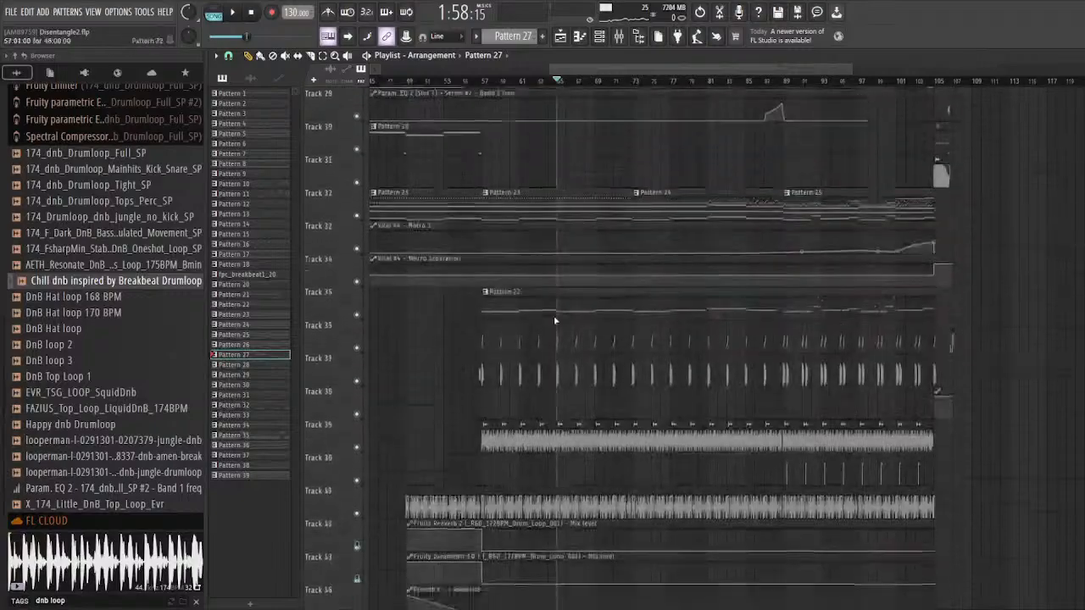
scroll(542, 338, "down", 6)
scroll(487, 378, "up", 4)
right_click(357, 313)
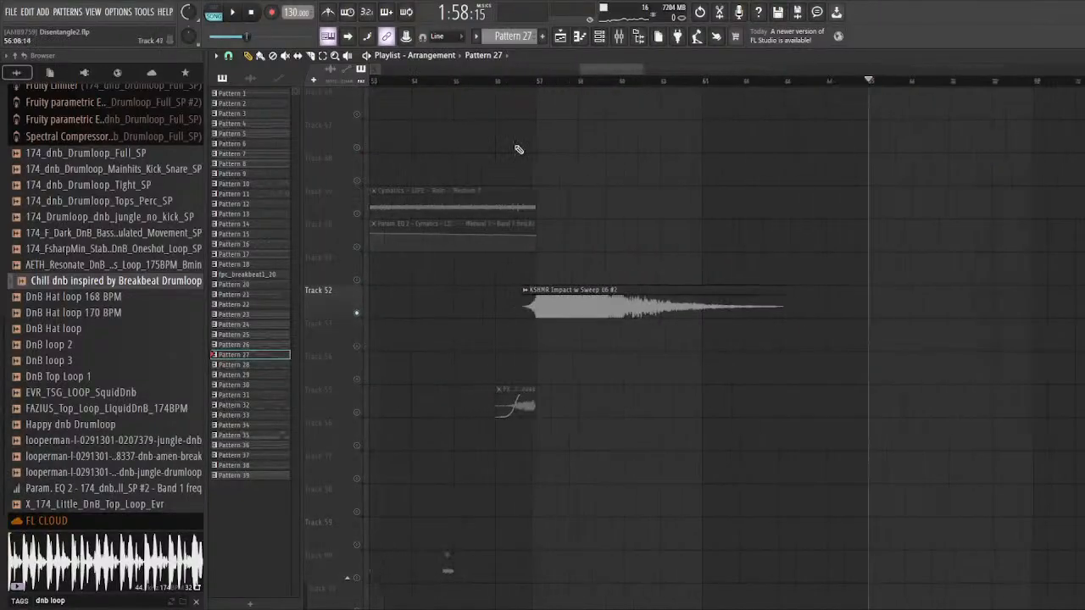
left_click(509, 82)
key("space")
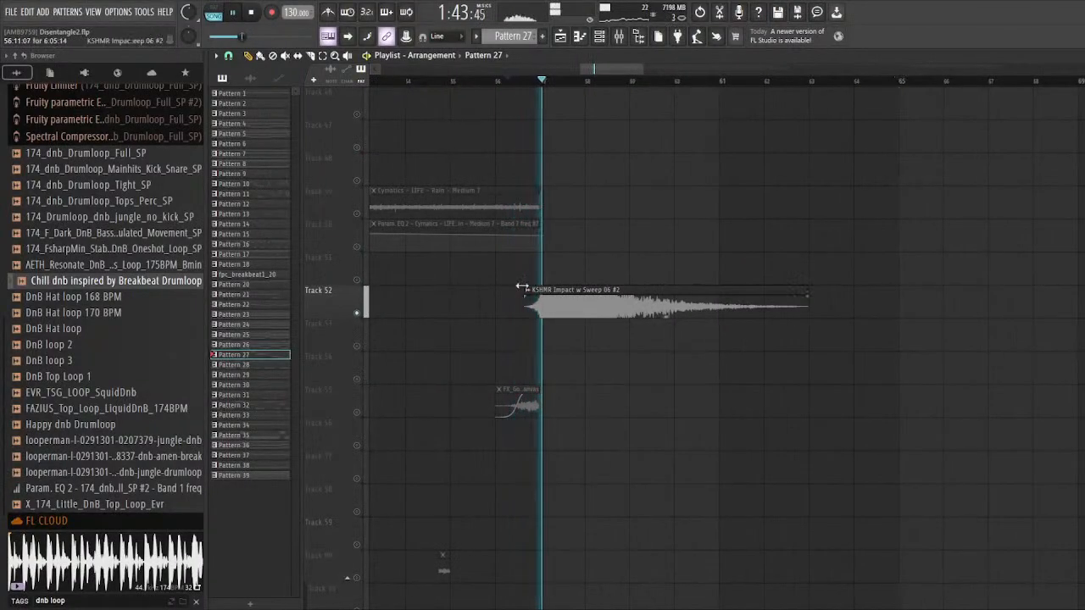
Step: Stop playback and inspect the audio clip settings of KSHMR Impact w Sweep 06 #2
scroll(400, 334, "down", 5)
key("space")
double_click(465, 303)
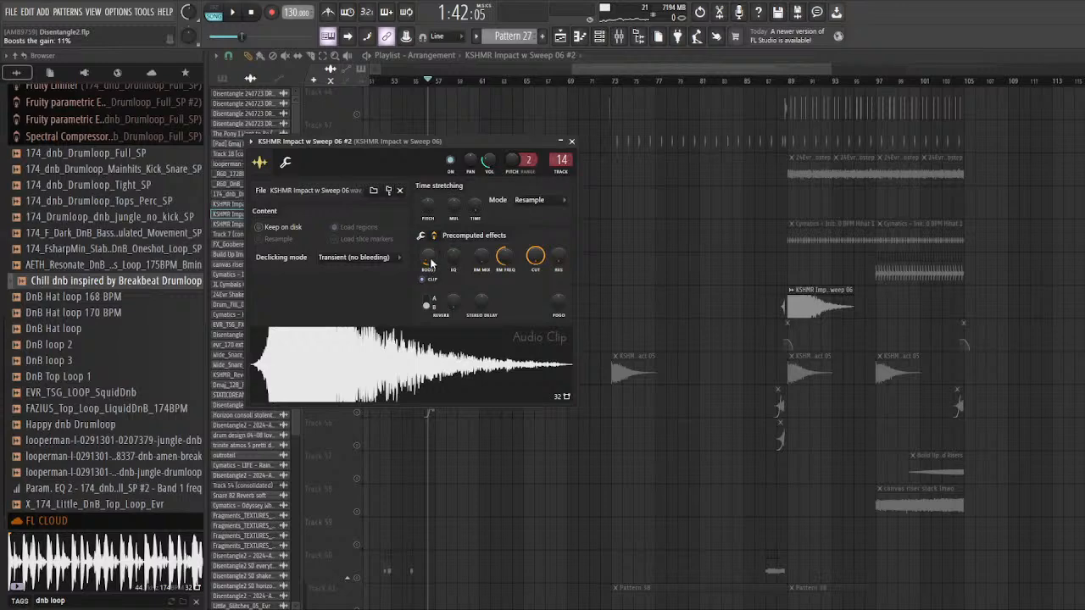
key("Escape")
Step: Replay the soloed impact clip and check its precomputed effects in the clip settings again
scroll(455, 169, "up", 5)
key("space")
scroll(400, 218, "down", 3)
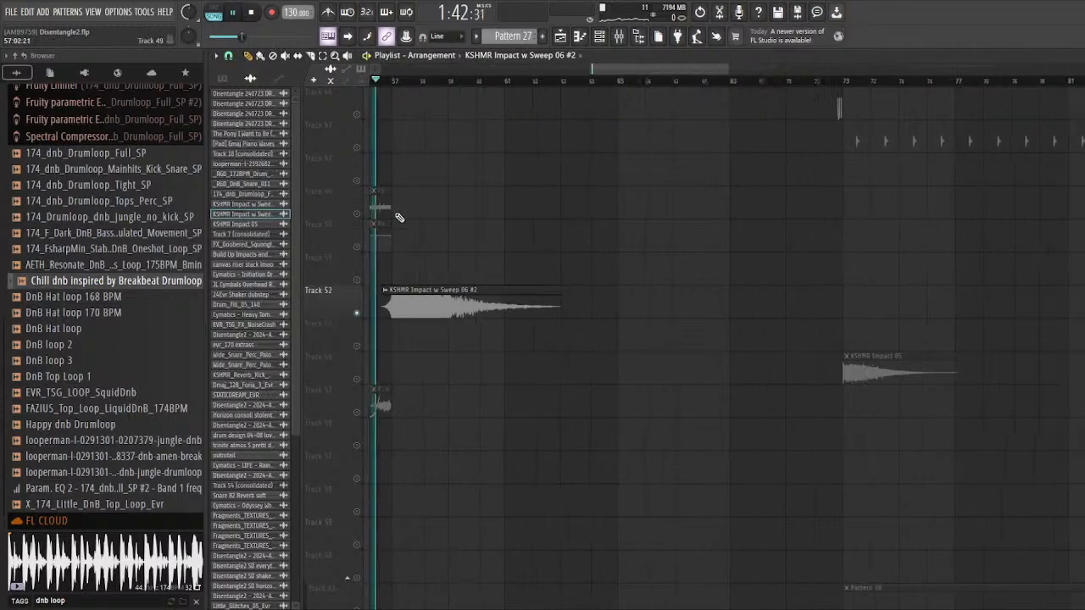
key("space")
double_click(412, 303)
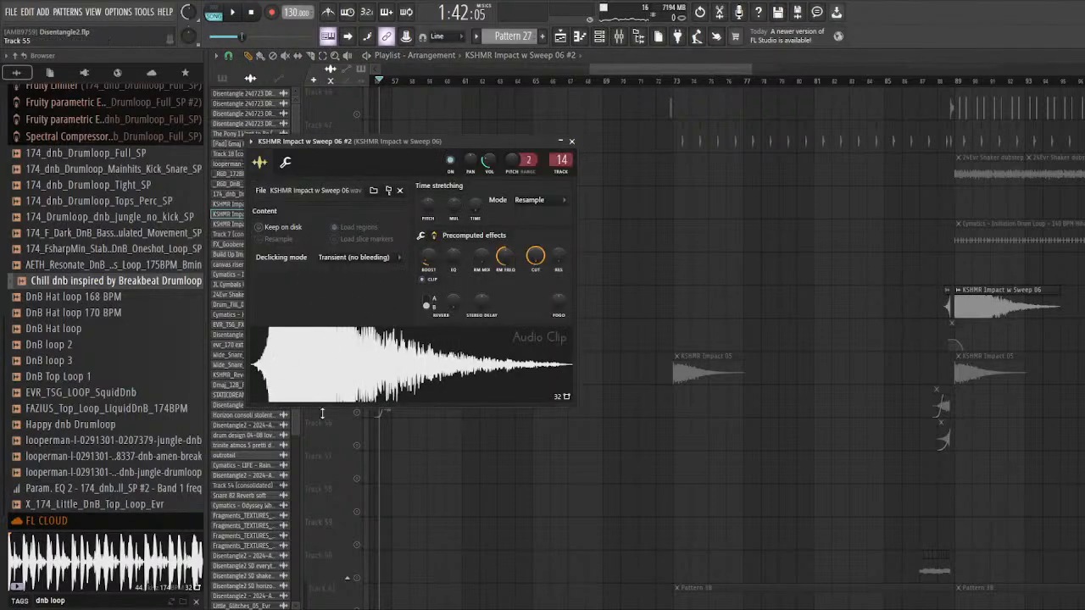
key("Escape")
Step: Unsolo track 52 so that the whole arrangement is active again
scroll(331, 308, "up", 2)
right_click(358, 313)
scroll(462, 314, "up", 3)
scroll(515, 315, "down", 5)
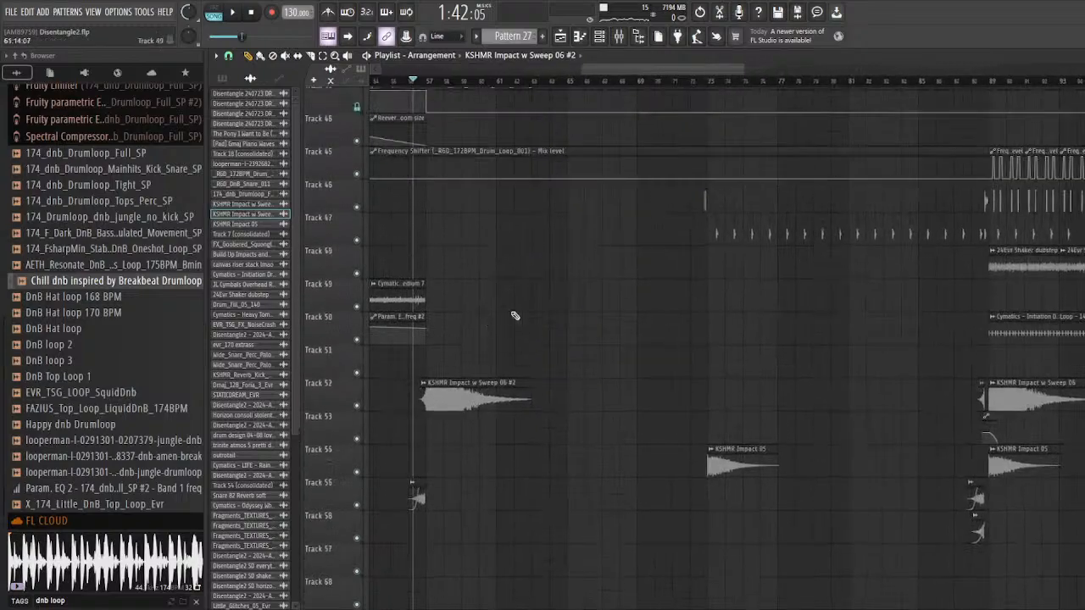
scroll(584, 324, "down", 5)
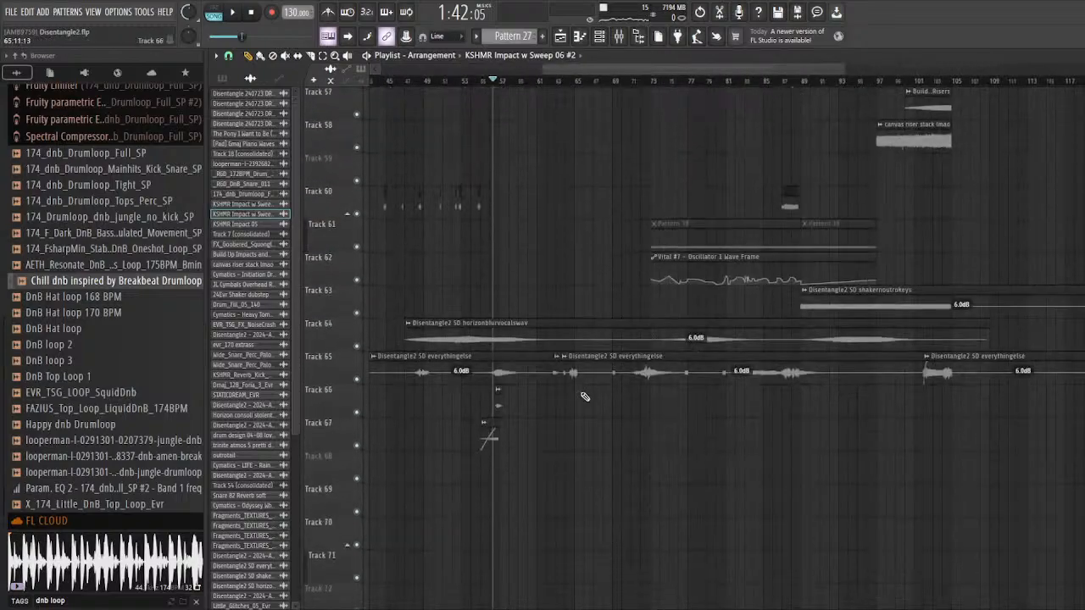
scroll(497, 374, "up", 9)
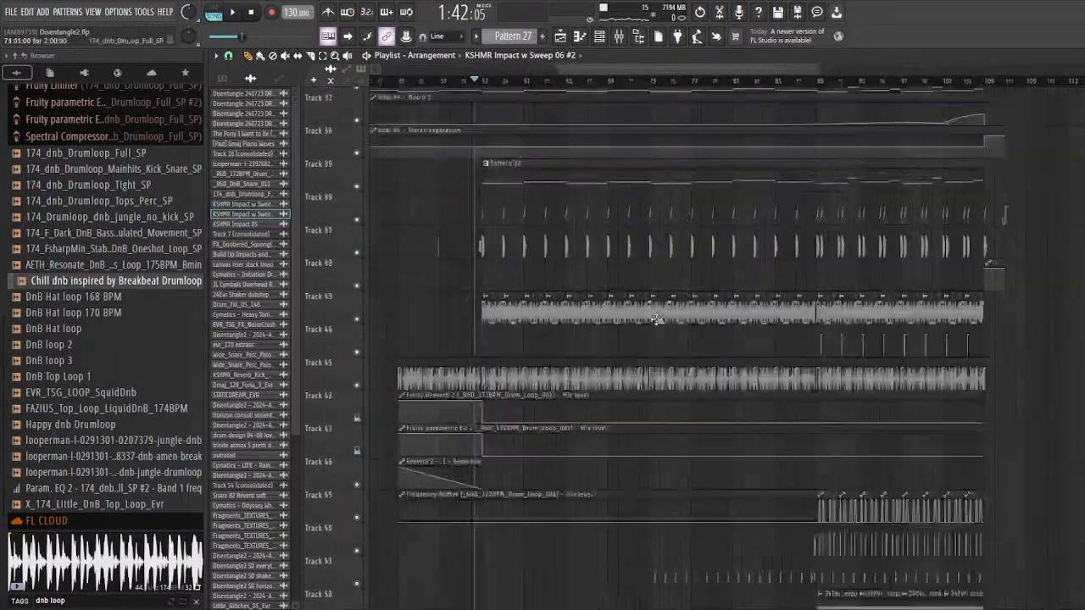
Step: Select the time range from bar 73 to bar 89 and play the full arrangement over it
scroll(522, 118, "up", 5)
left_click_drag(472, 83, 925, 137)
key("space")
scroll(574, 305, "up", 5)
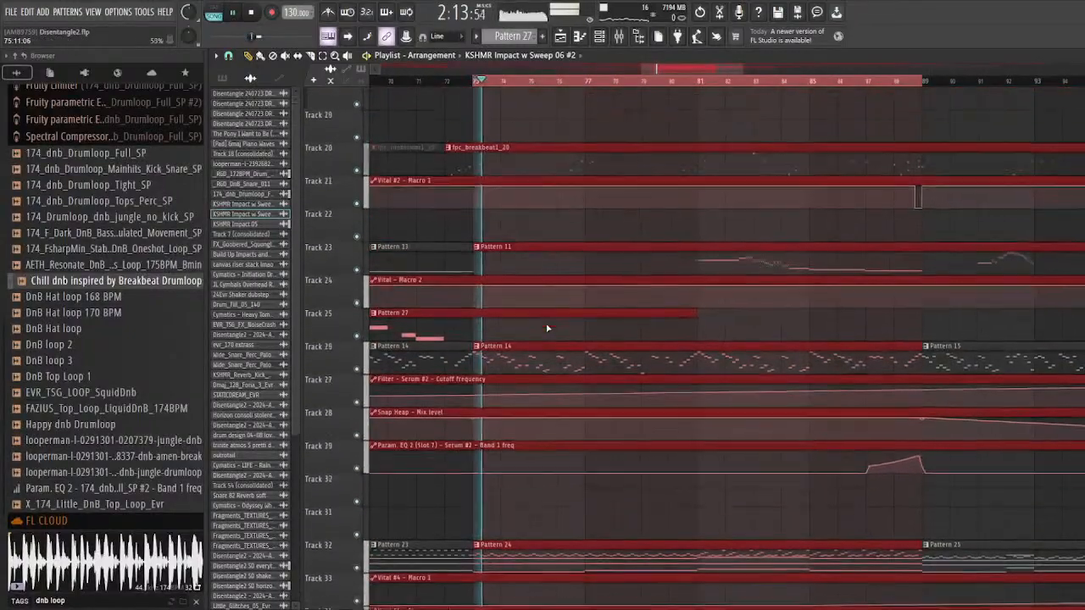
scroll(574, 305, "up", 5)
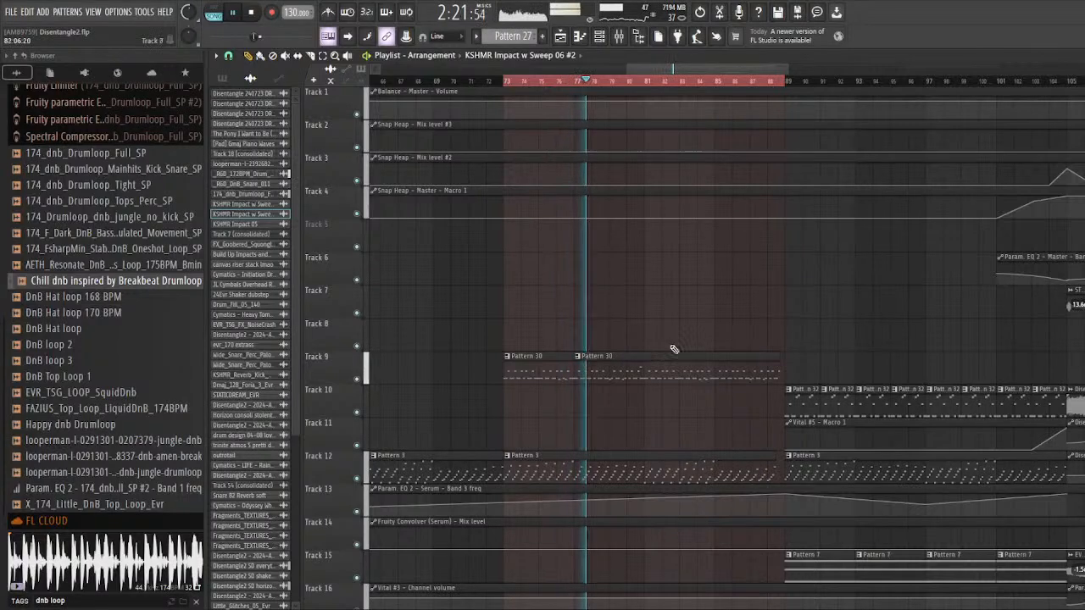
scroll(679, 352, "down", 4)
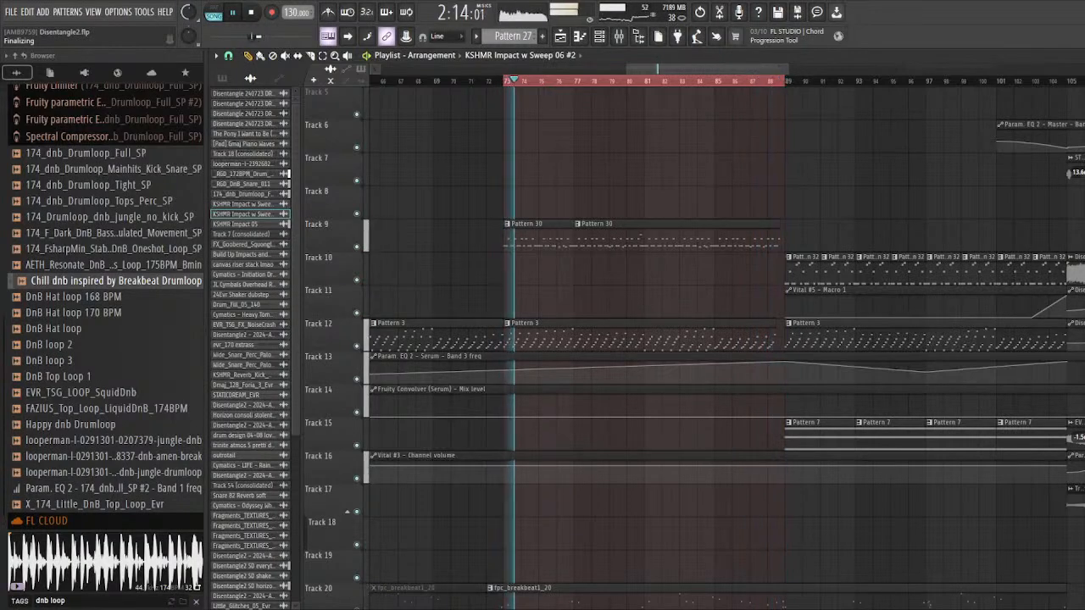
key("space")
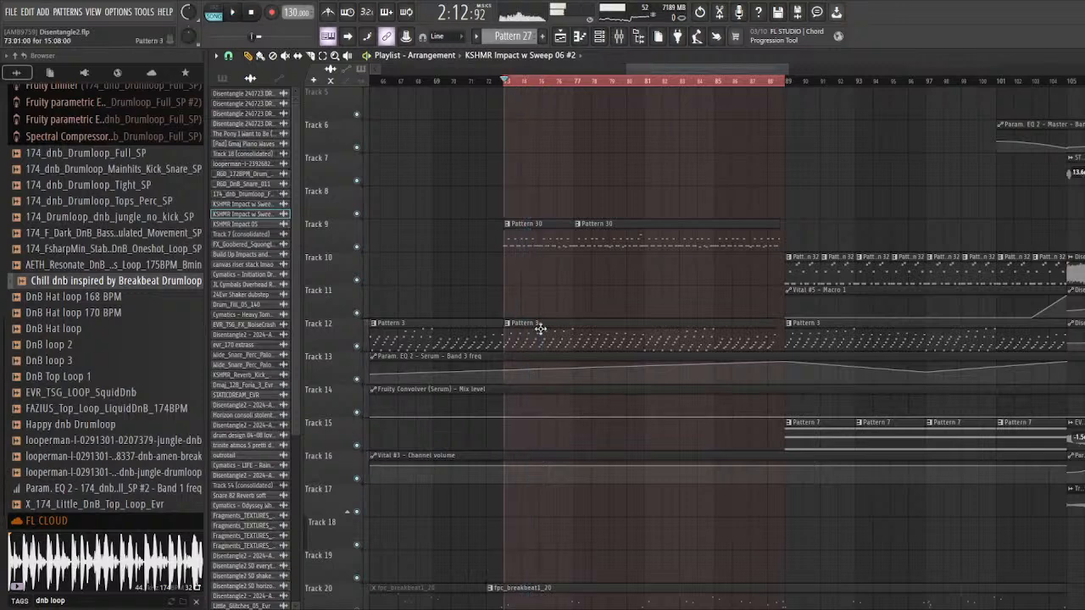
Step: Clear the time selection and place the playhead at bar 73
scroll(540, 325, "down", 2)
scroll(542, 203, "up", 3)
left_click(465, 81, "ctrl")
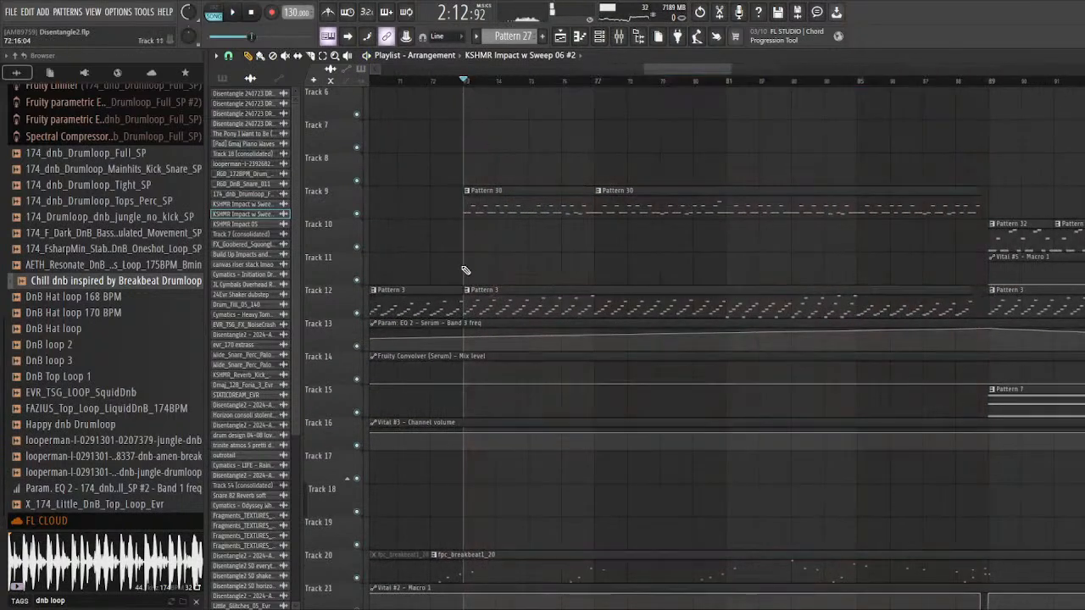
Step: Look over the clips from bar 73 onwards across all playlist tracks to compare the section's layers
scroll(450, 424, "down", 3)
scroll(445, 447, "down", 3)
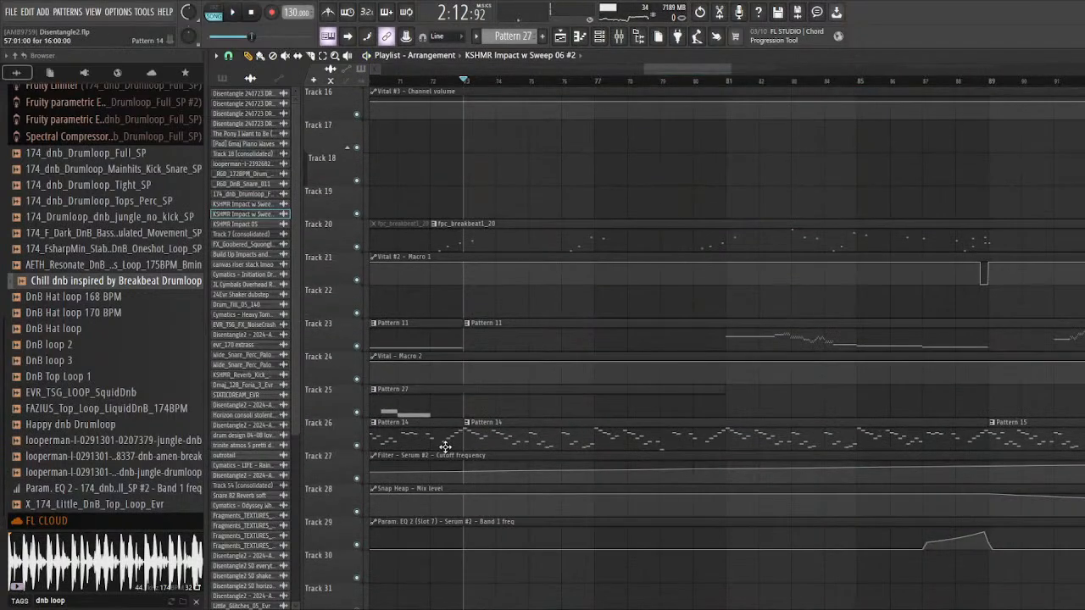
scroll(445, 446, "down", 6)
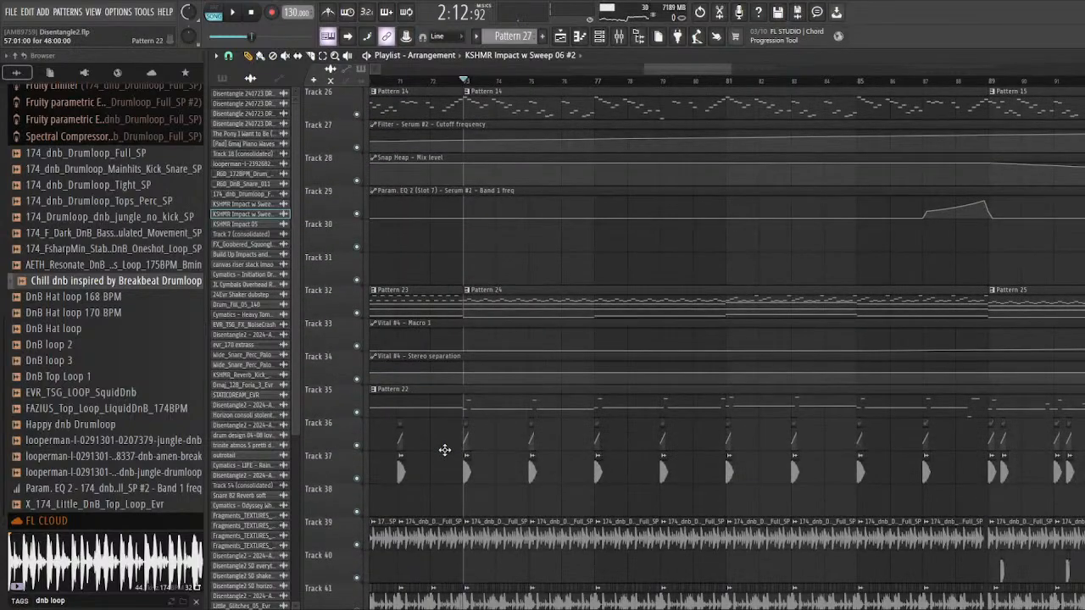
scroll(444, 450, "down", 3)
scroll(444, 449, "down", 3)
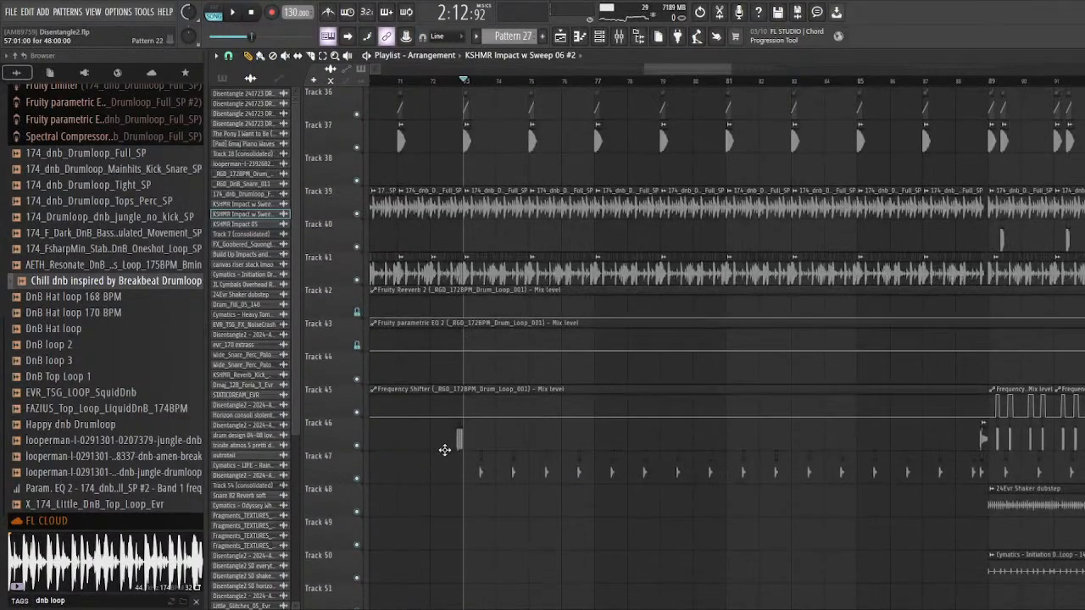
scroll(444, 449, "up", 12)
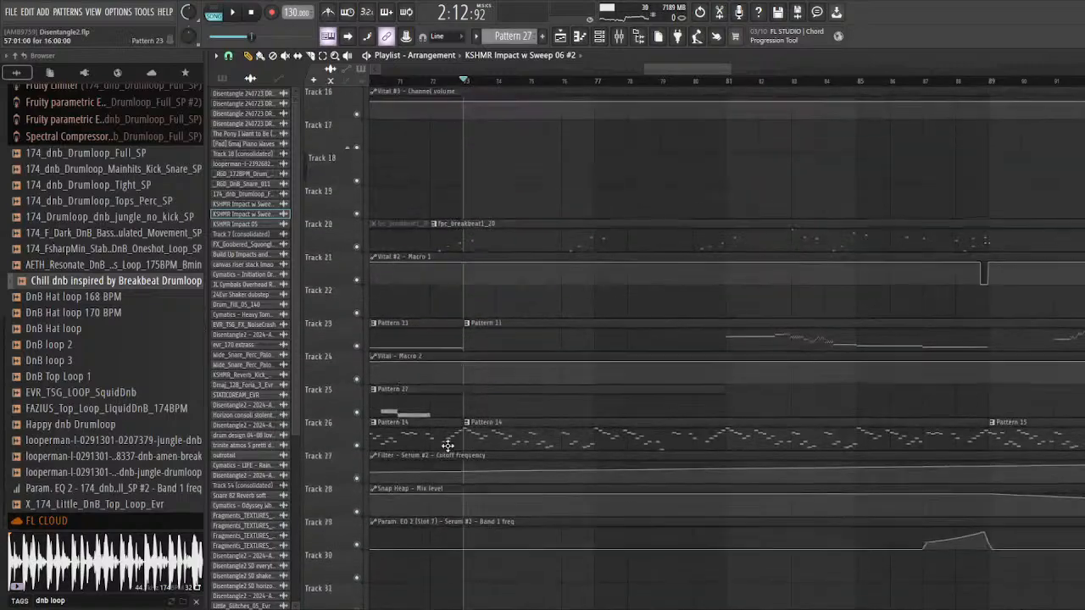
scroll(447, 446, "up", 7)
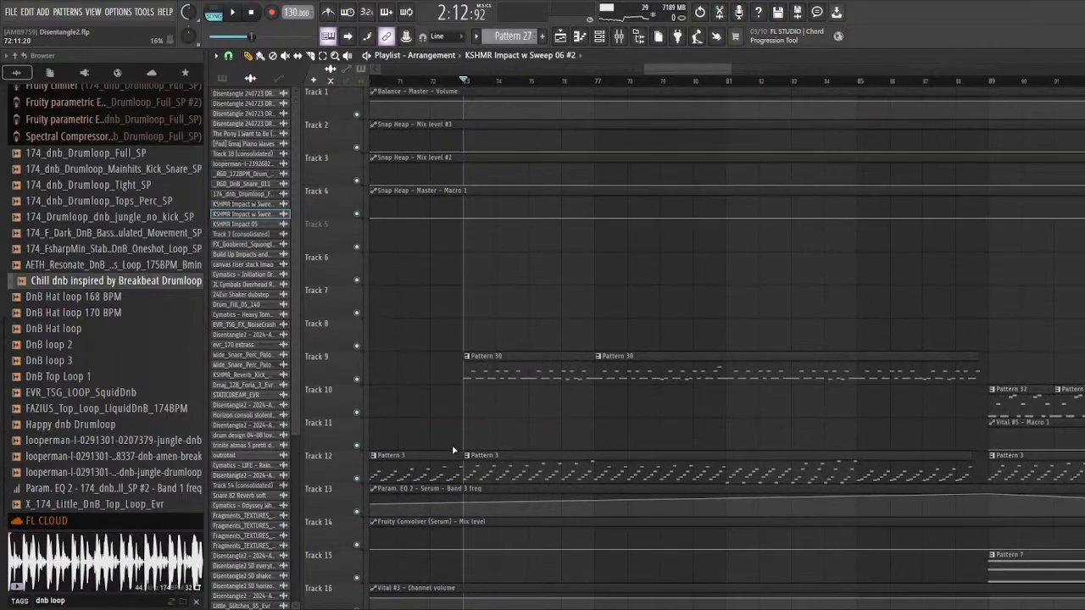
scroll(460, 416, "down", 20)
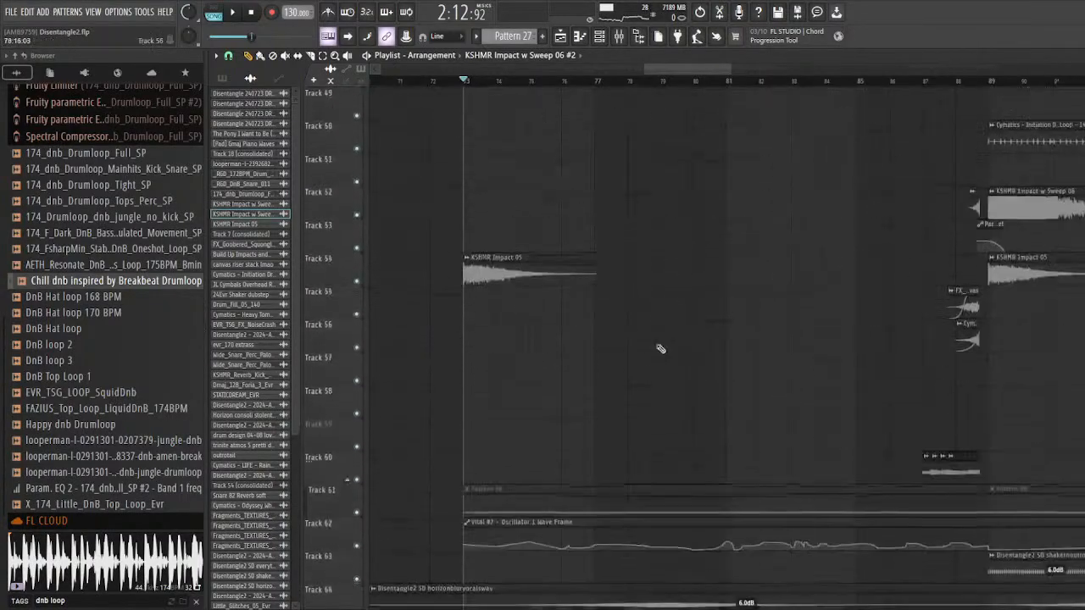
scroll(549, 343, "down", 3)
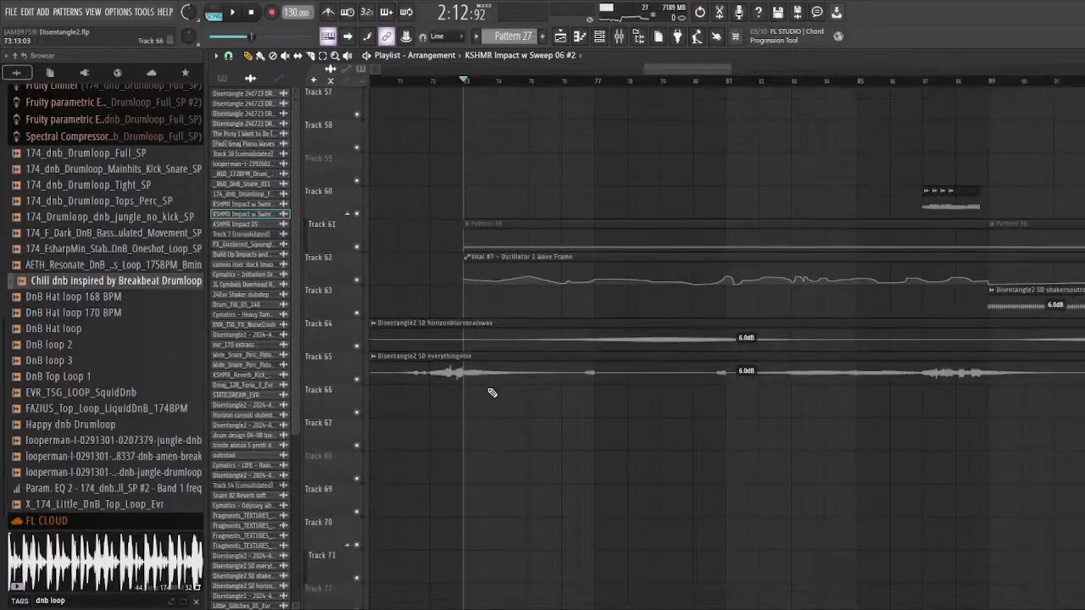
Step: Play the full arrangement from bar 73 with tracks 53 to 67 in view, then stop it
scroll(491, 393, "up", 3)
key("space")
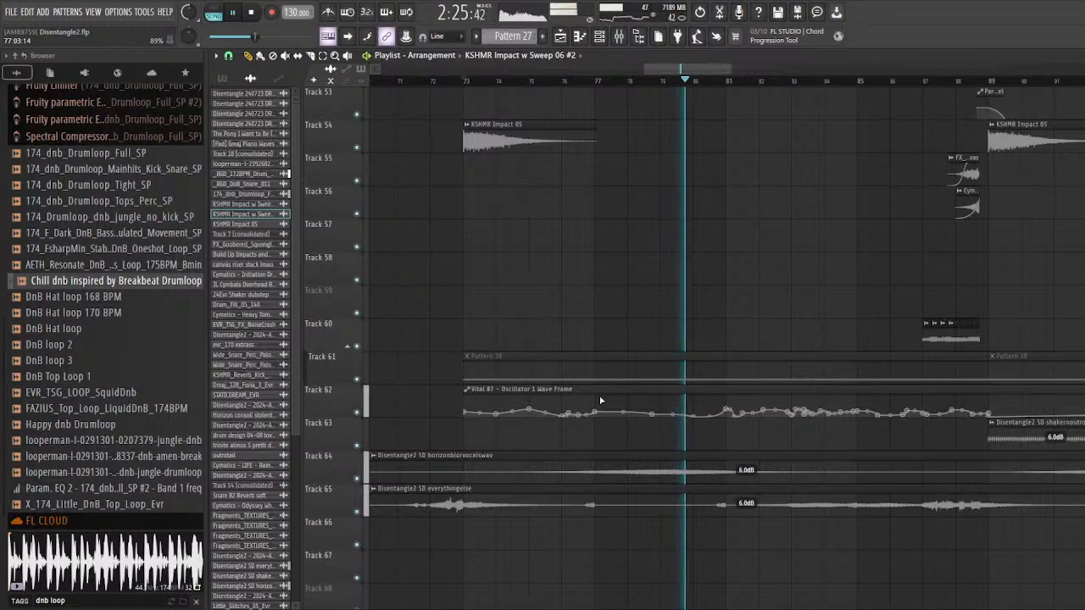
key("space")
Step: Solo track 64 with the Disentangle2 SD horizonblurvocalswav clip and listen to it from around bar 79
right_click(356, 478)
scroll(648, 190, "down", 3)
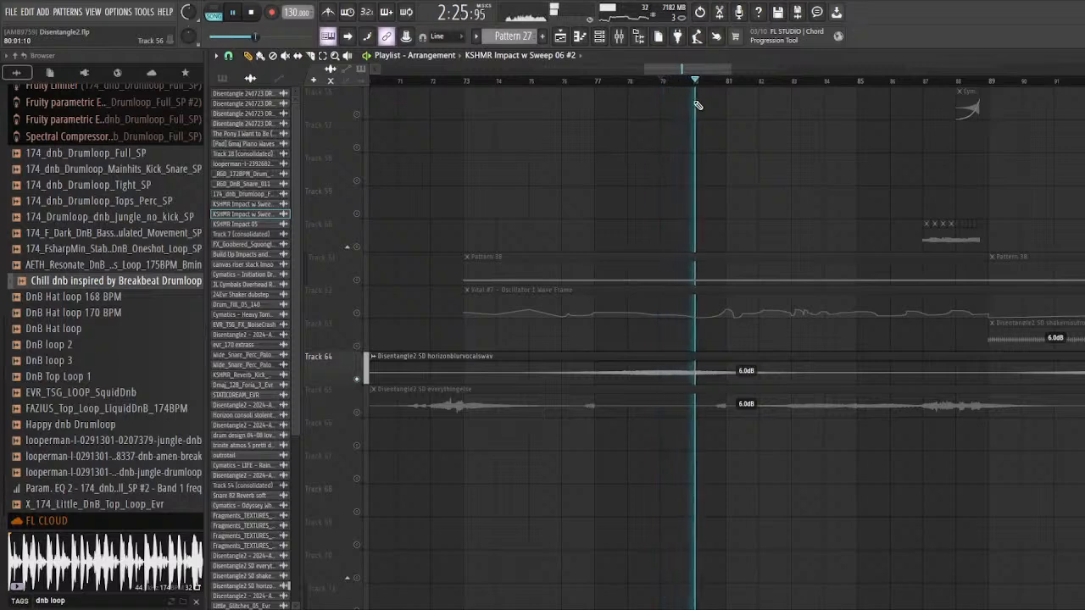
scroll(603, 326, "down", 2)
scroll(603, 326, "up", 3)
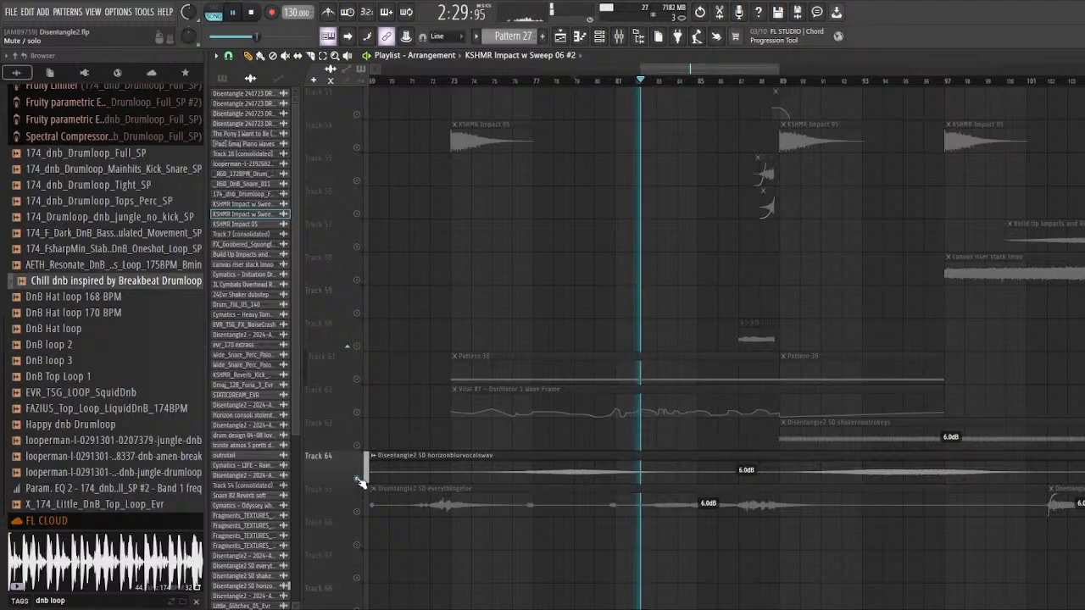
key("space")
Step: Restore the full arrangement and solo track 9 with the Pattern 30 clips
scroll(505, 366, "up", 2)
scroll(505, 366, "up", 17)
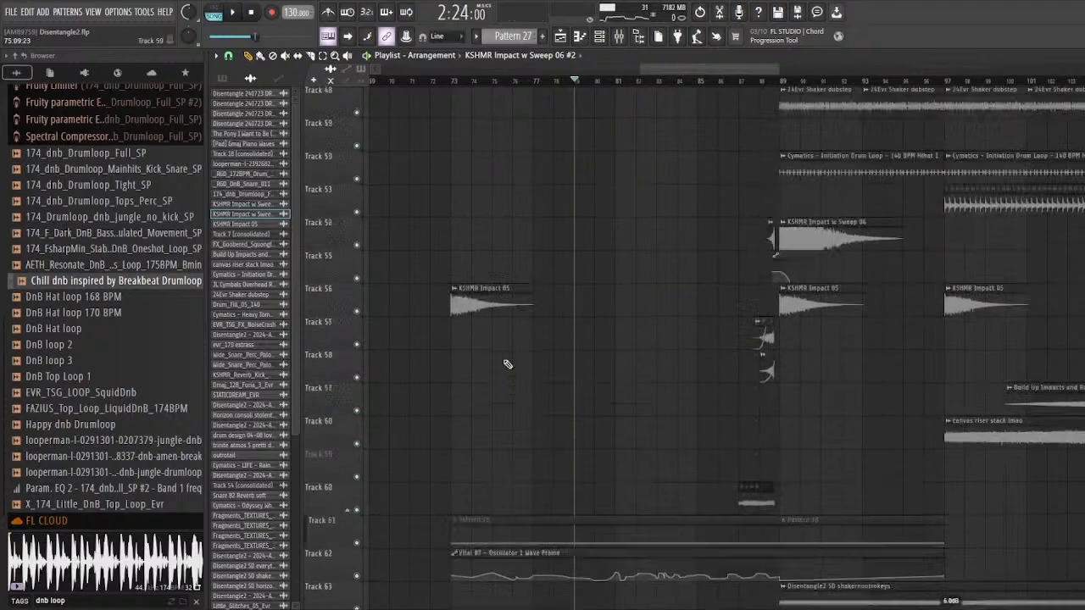
scroll(606, 417, "up", 7)
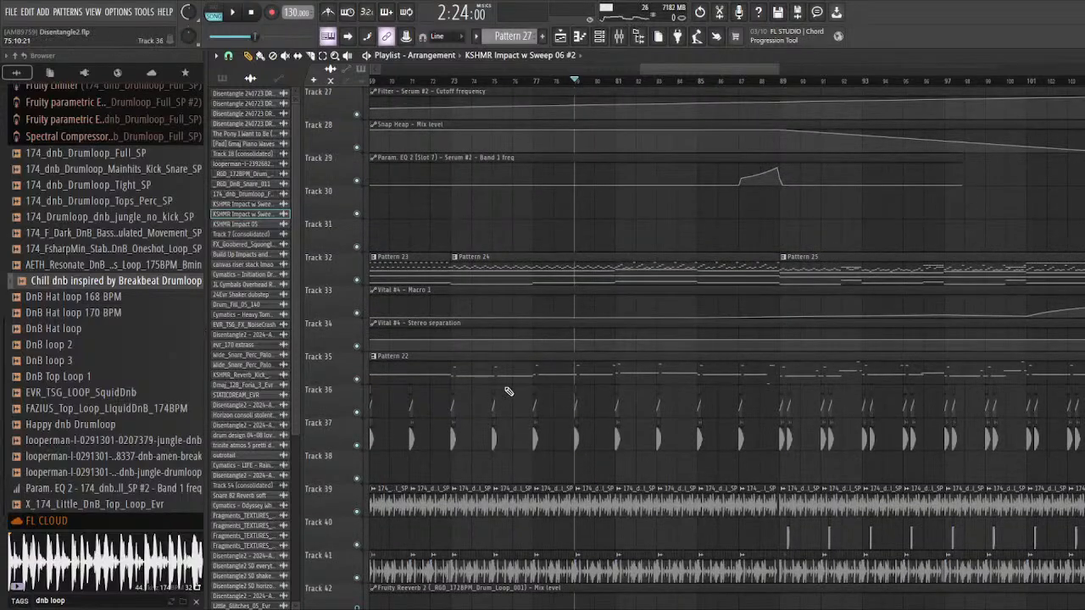
scroll(508, 388, "up", 13)
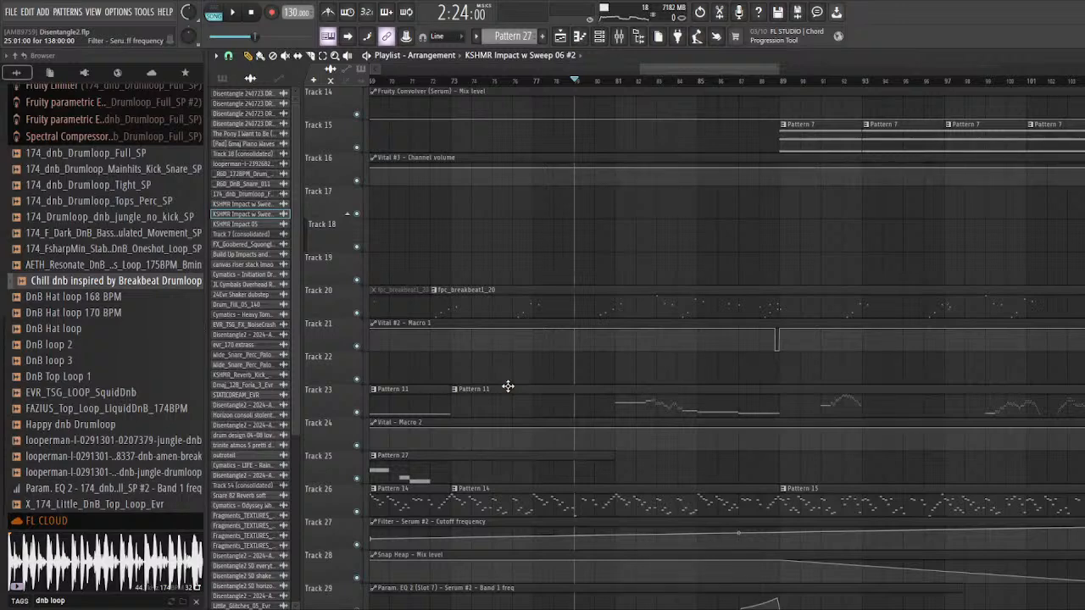
scroll(507, 388, "up", 10)
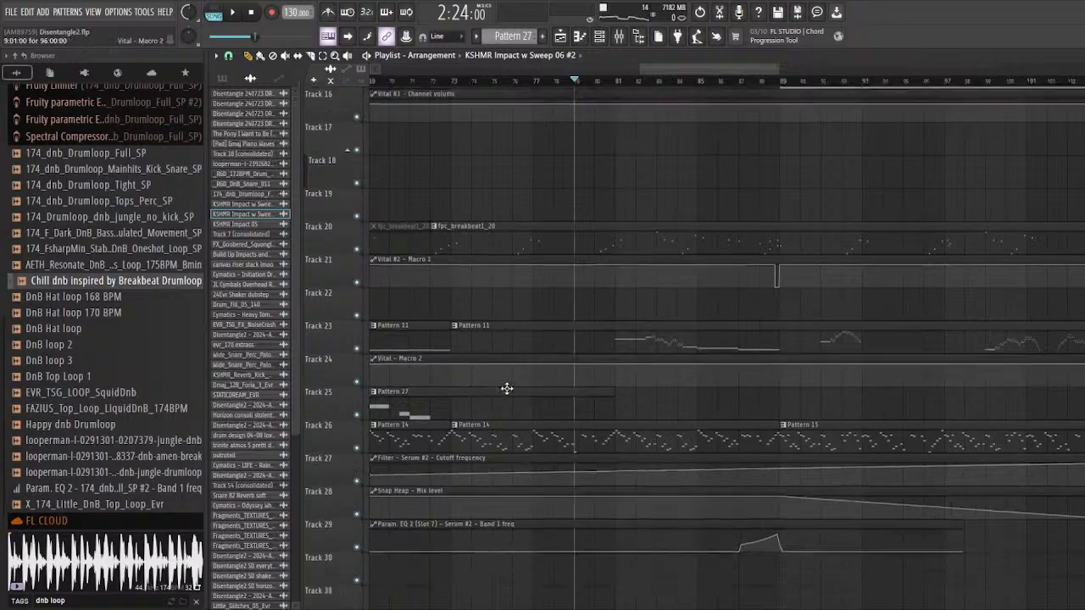
scroll(490, 373, "up", 1)
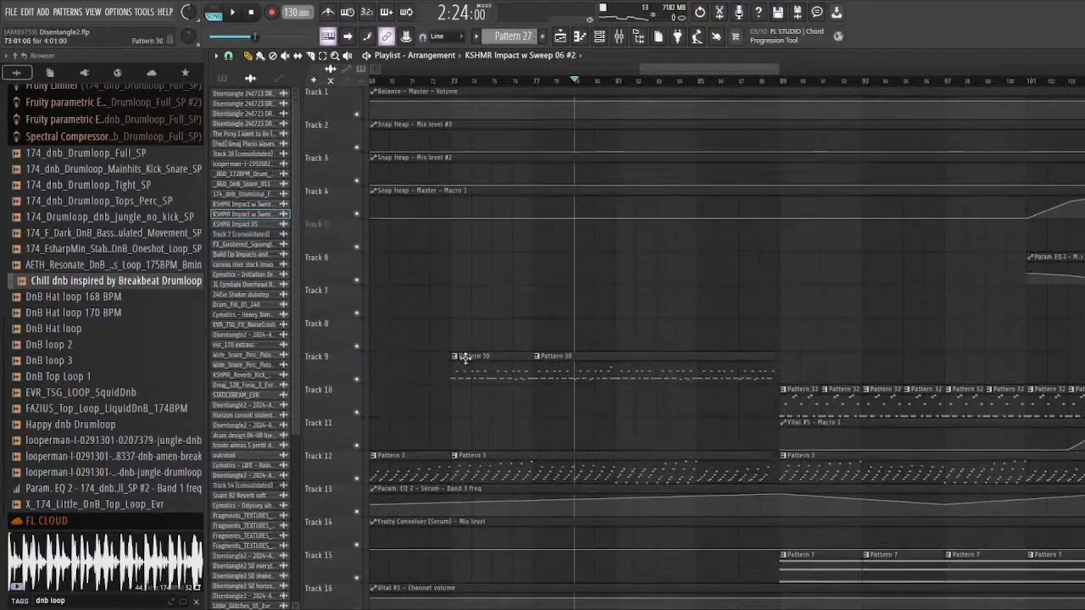
right_click(358, 316)
scroll(440, 237, "up", 3)
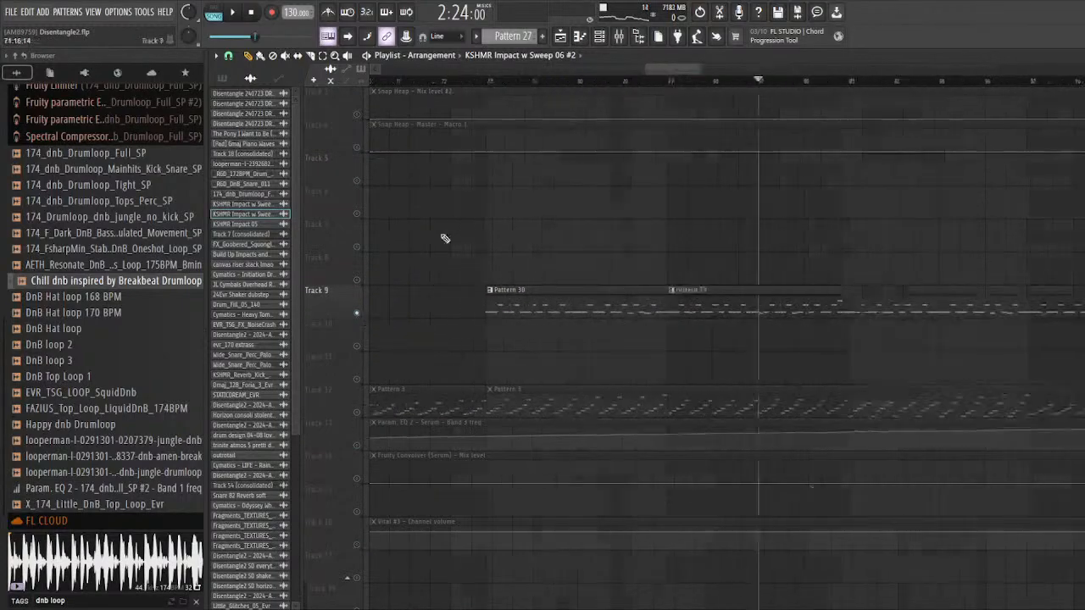
Step: Play the soloed Pattern 30 clips from bar 73
left_click(502, 81)
scroll(504, 303, "up", 2)
scroll(458, 331, "down", 1)
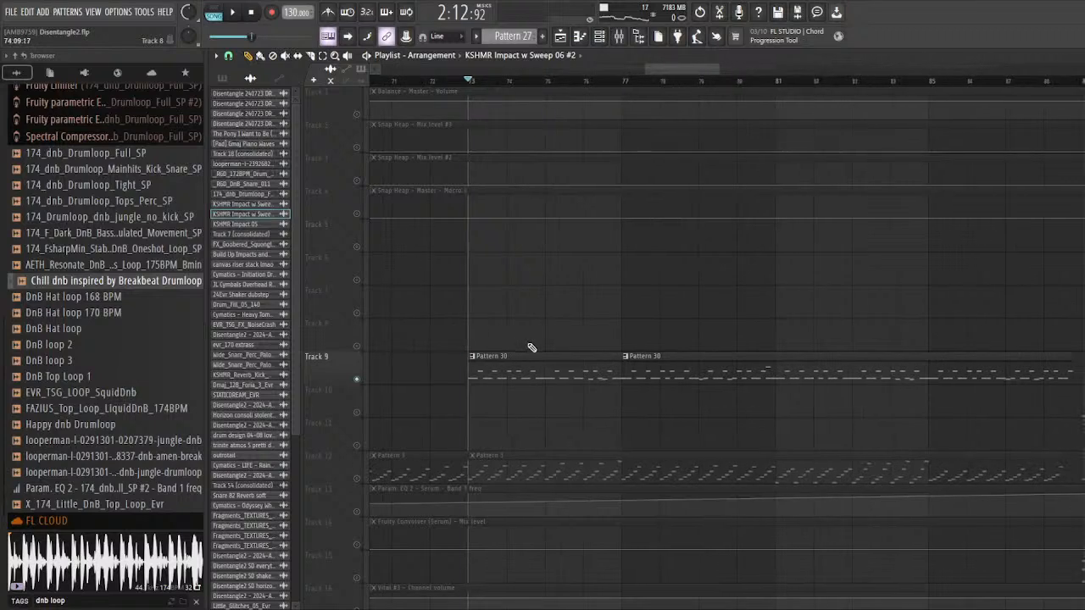
key("space")
Step: Open Serum #6 from the channel rack and inspect its effects and oscillator pages
left_click(598, 38)
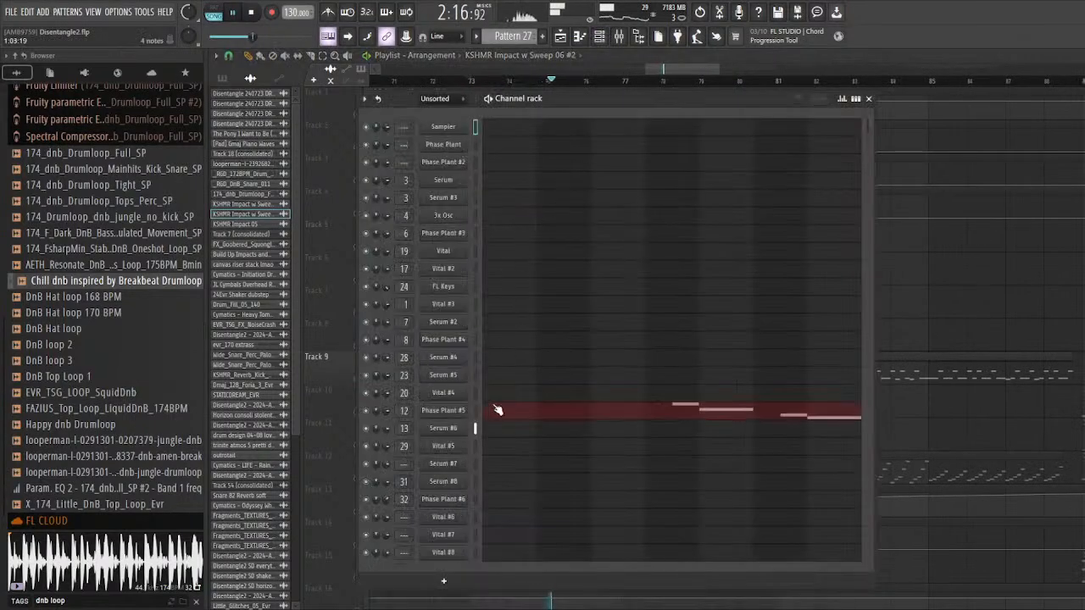
left_click(454, 430)
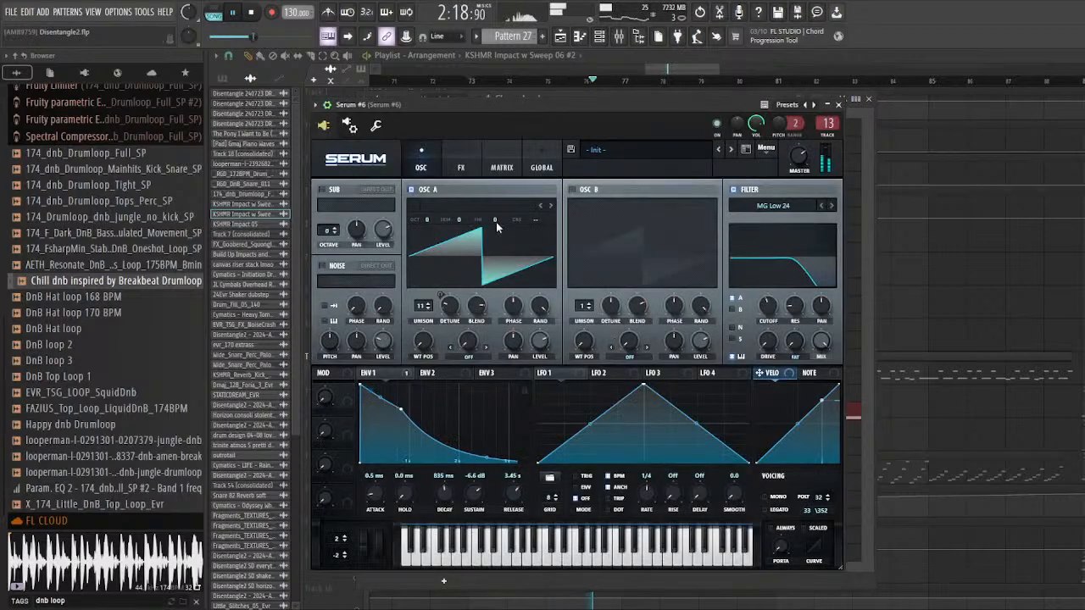
left_click(468, 165)
left_click(427, 168)
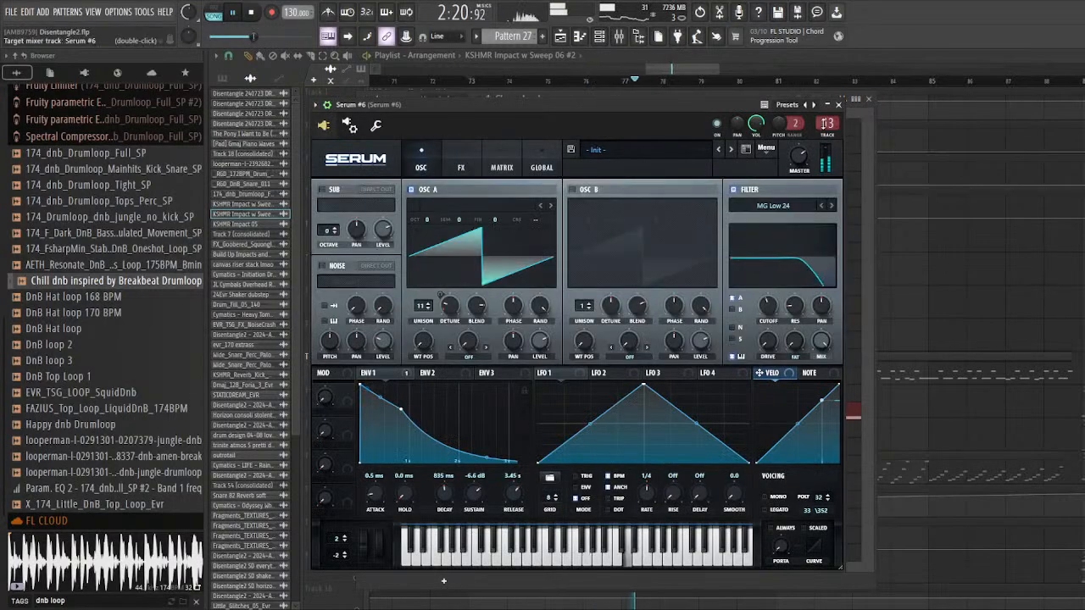
Step: Show mixer track 13 of Serum #6 with its effect chain, stop playback and reposition the Serum window
key("F9")
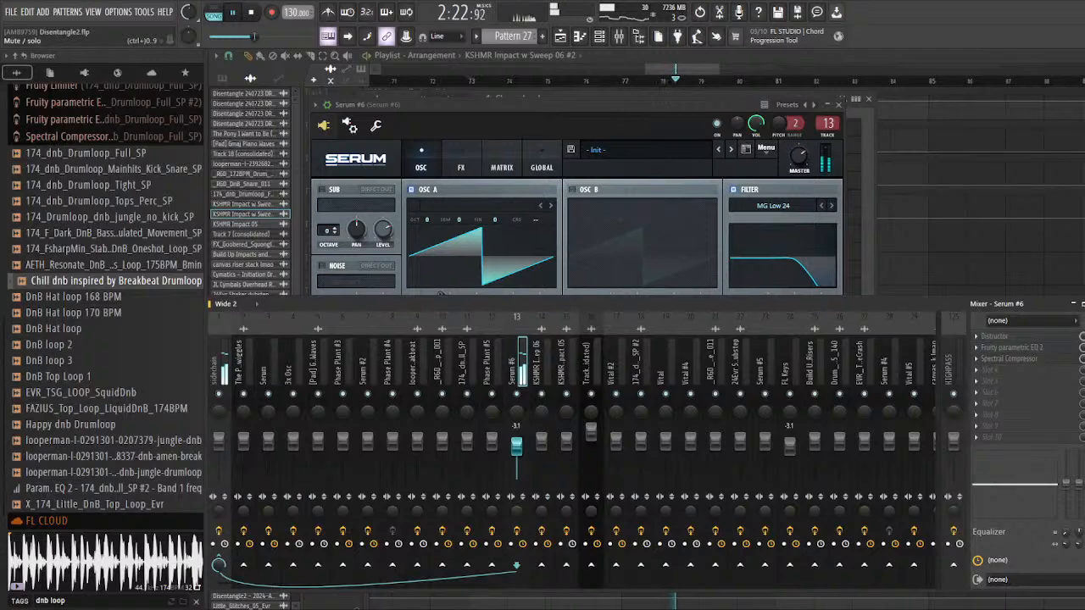
key("space")
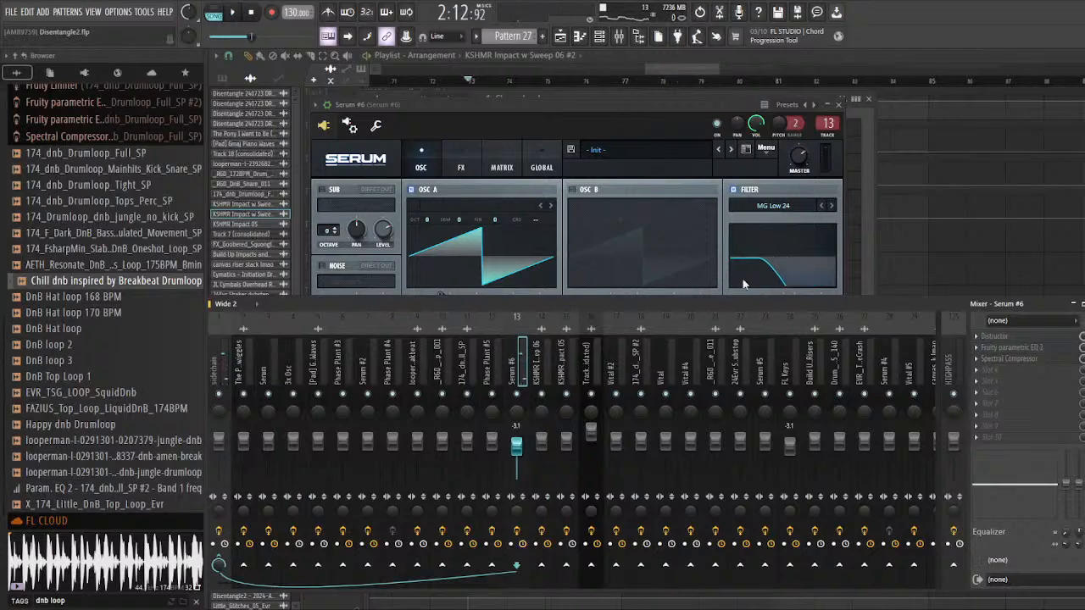
mouse_move(512, 110)
left_mouse_down()
mouse_move(531, 104)
mouse_move(495, 96)
left_mouse_up()
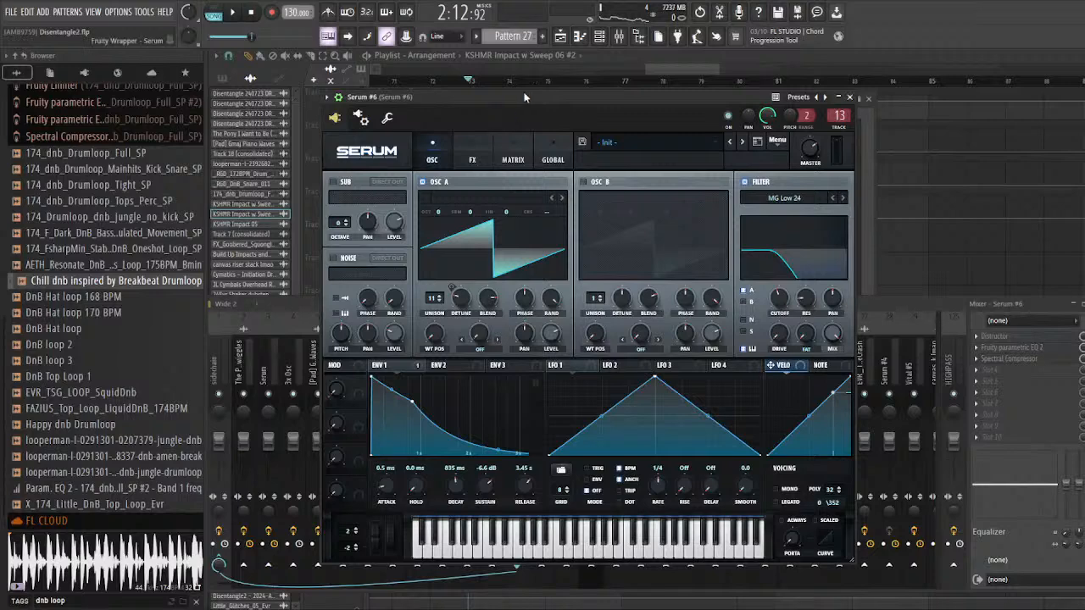
left_click_drag(522, 93, 527, 116)
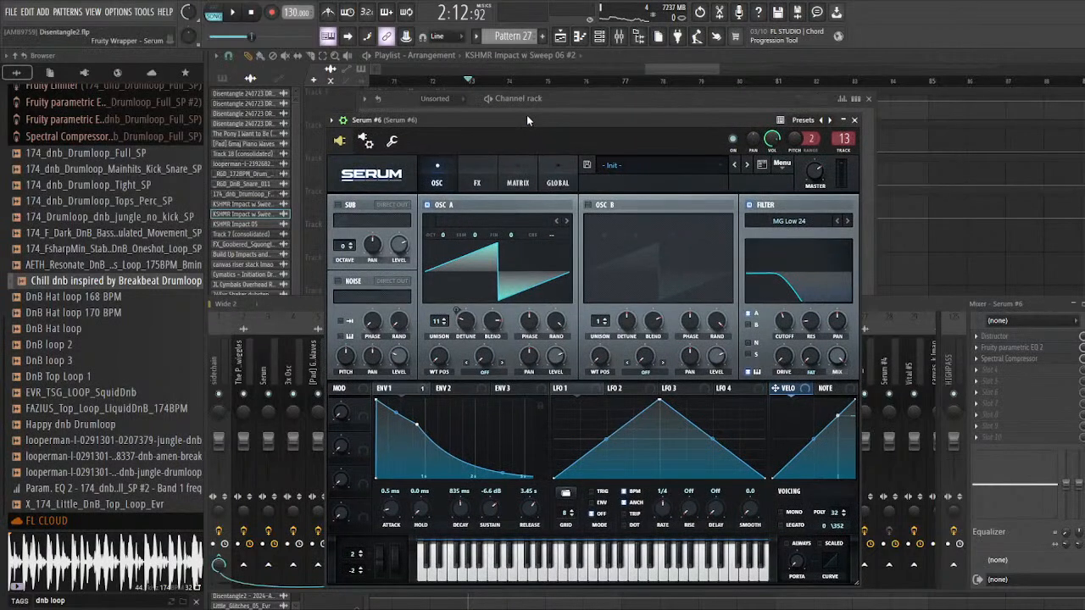
Step: Reposition the Serum #6 window and inspect its oscillator and FX pages alongside the mixer
left_click_drag(526, 115, 524, 121)
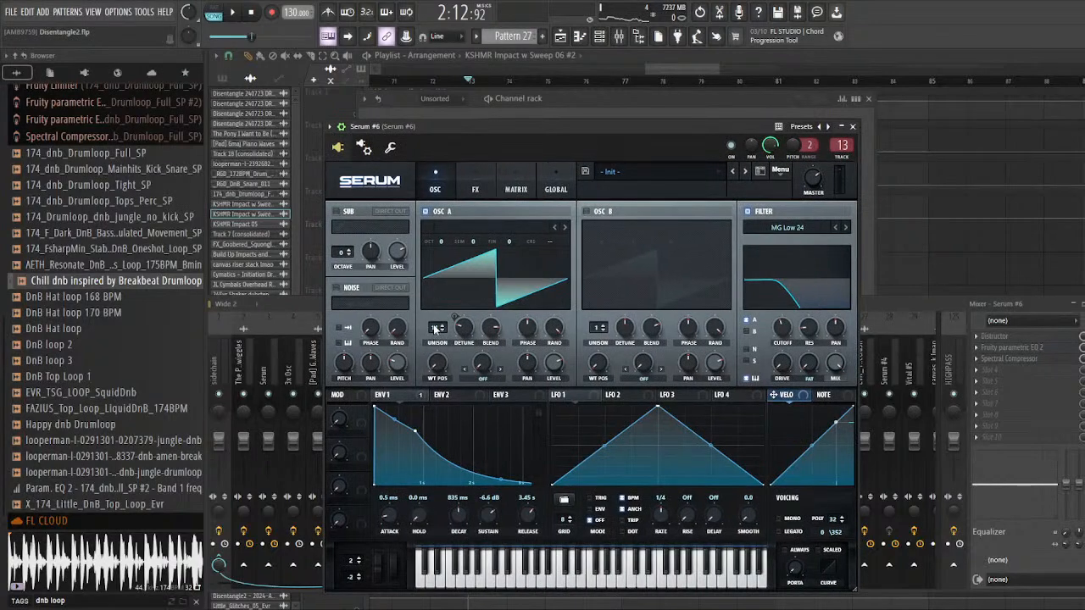
left_click_drag(483, 127, 511, 125)
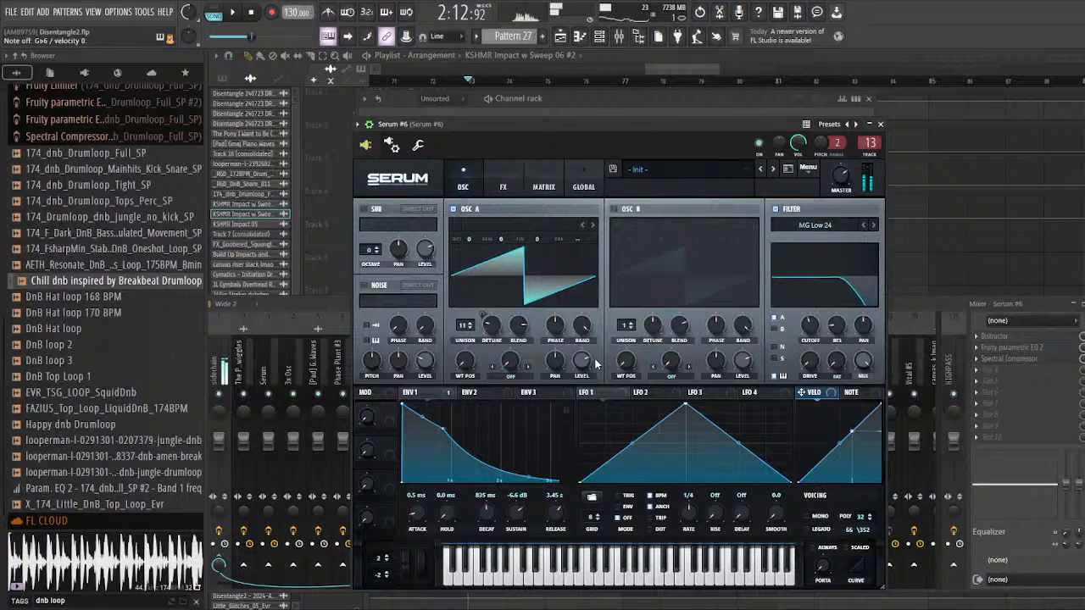
left_click_drag(548, 124, 510, 112)
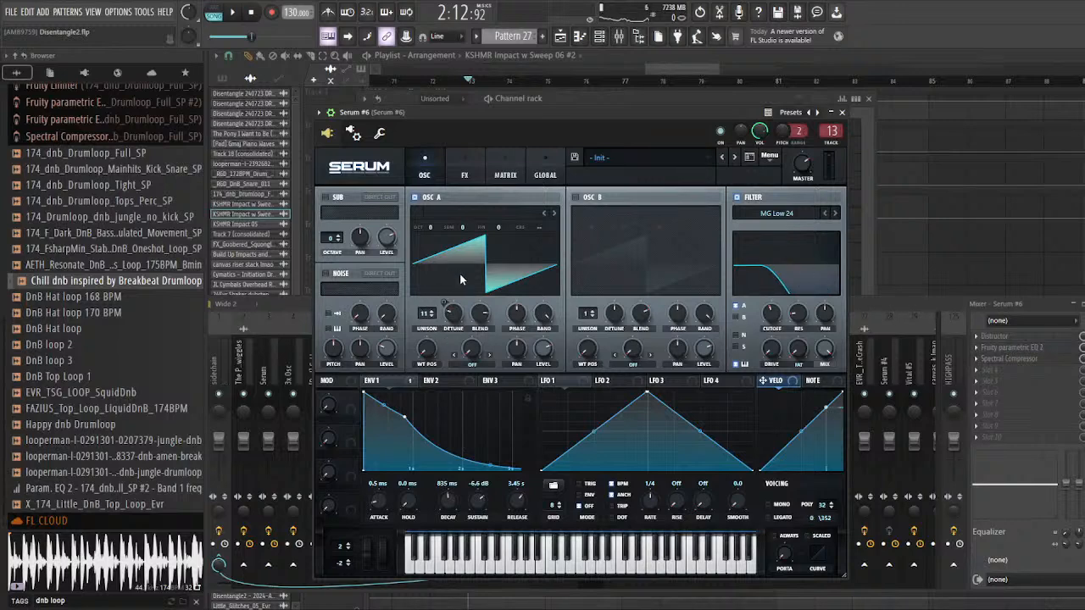
left_click(469, 178)
left_click(419, 175)
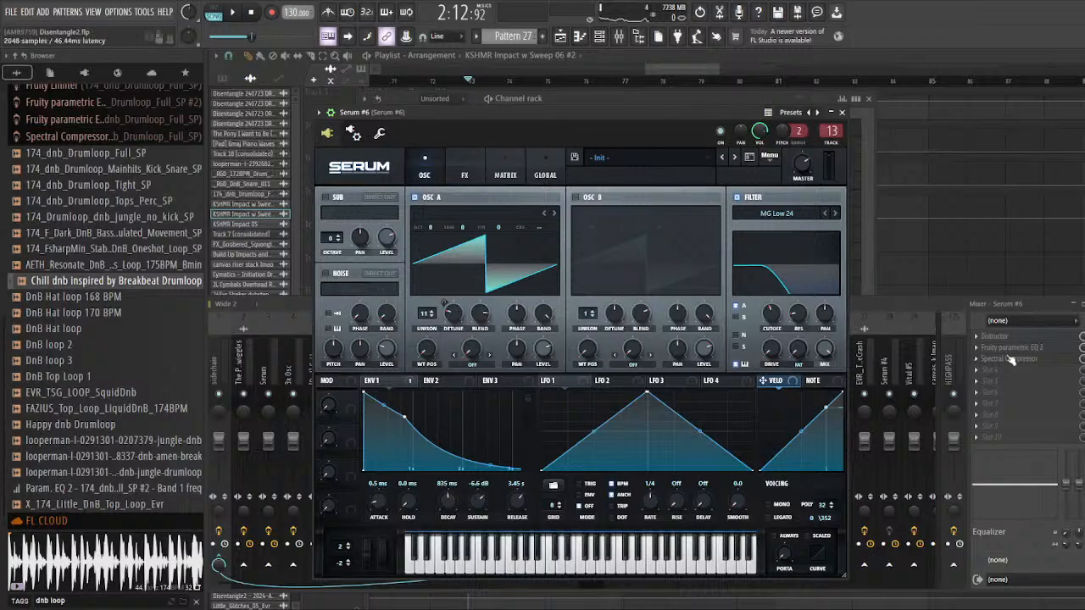
left_click_drag(920, 304, 923, 313)
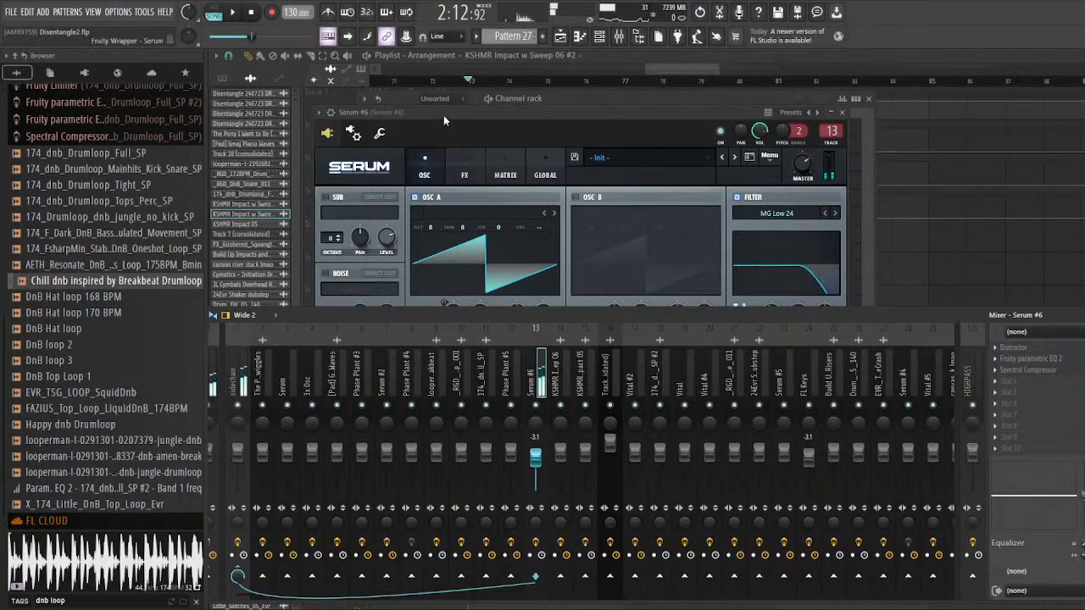
left_click_drag(443, 115, 440, 106)
left_click(460, 166)
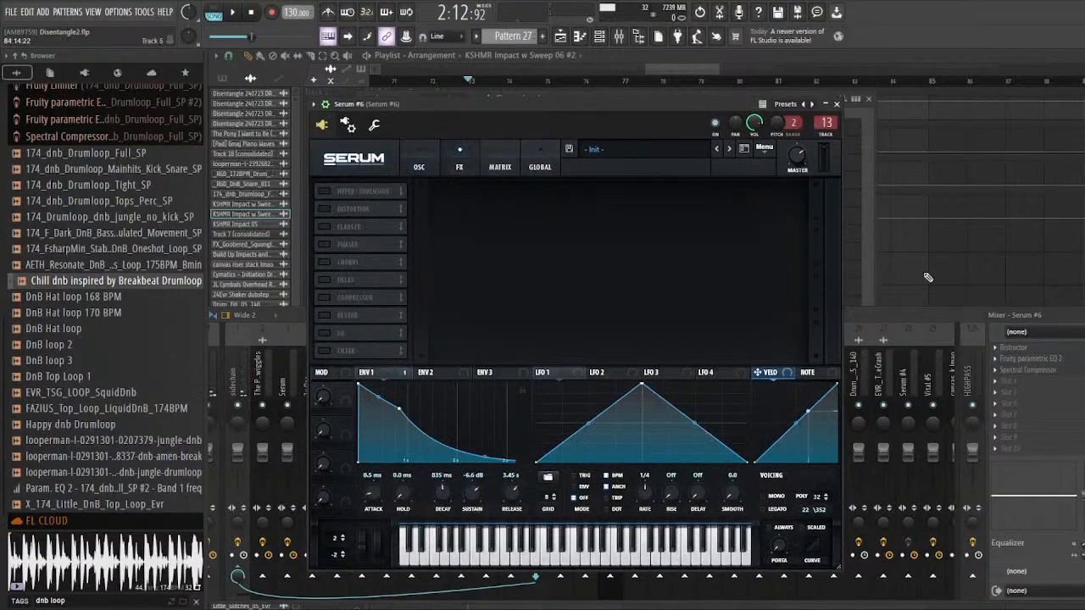
Step: Play the soloed Pattern 30 clips from bar 73 and open Fruity parametric EQ 2 on the Serum #6 mixer track
left_click(928, 277)
key("space")
scroll(591, 262, "down", 3)
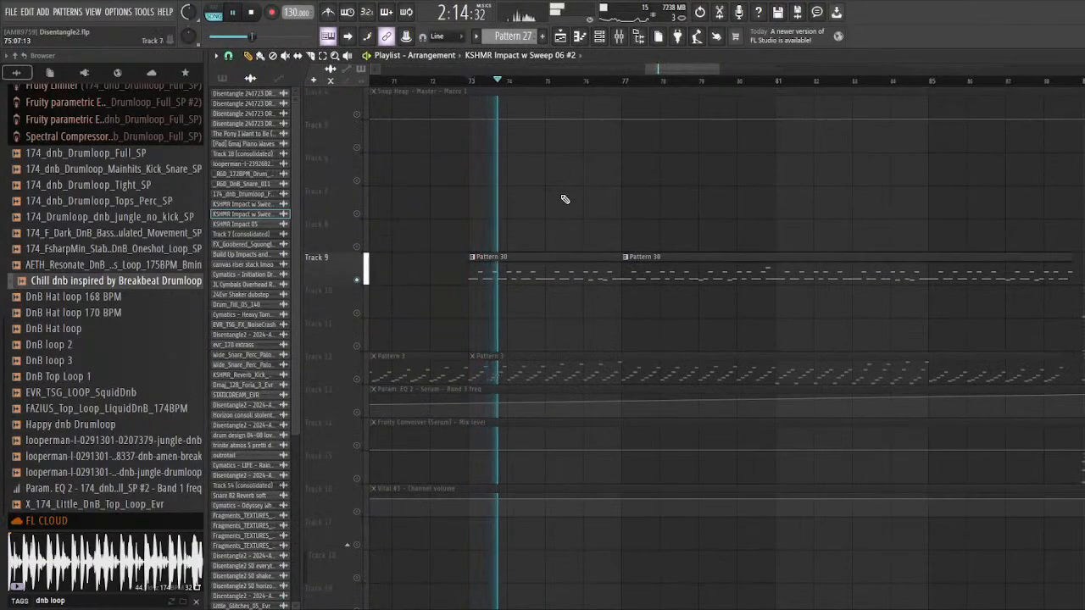
left_click(619, 36)
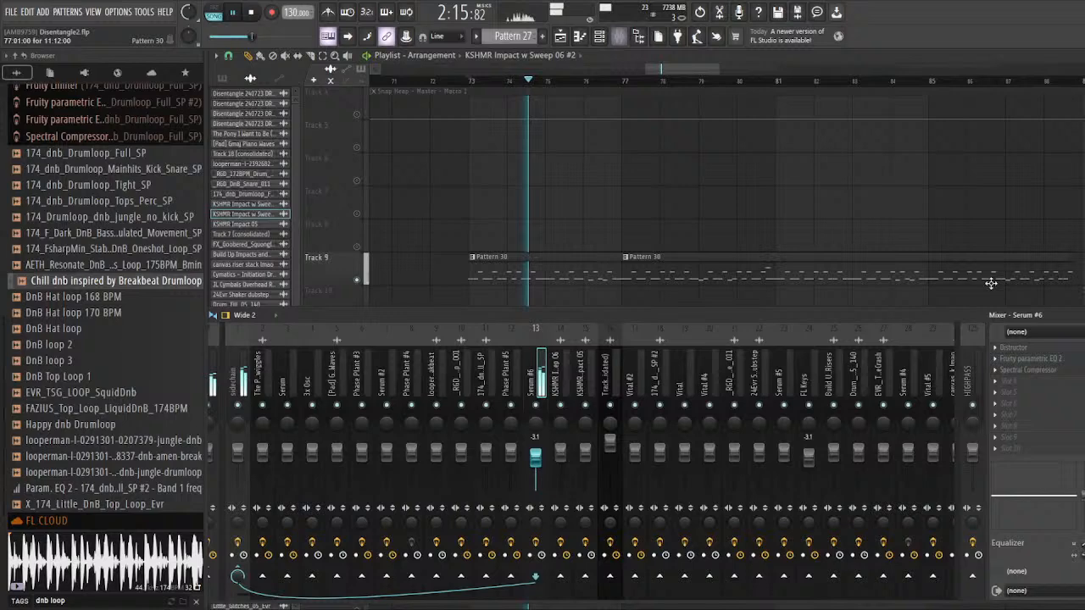
left_click(1073, 360)
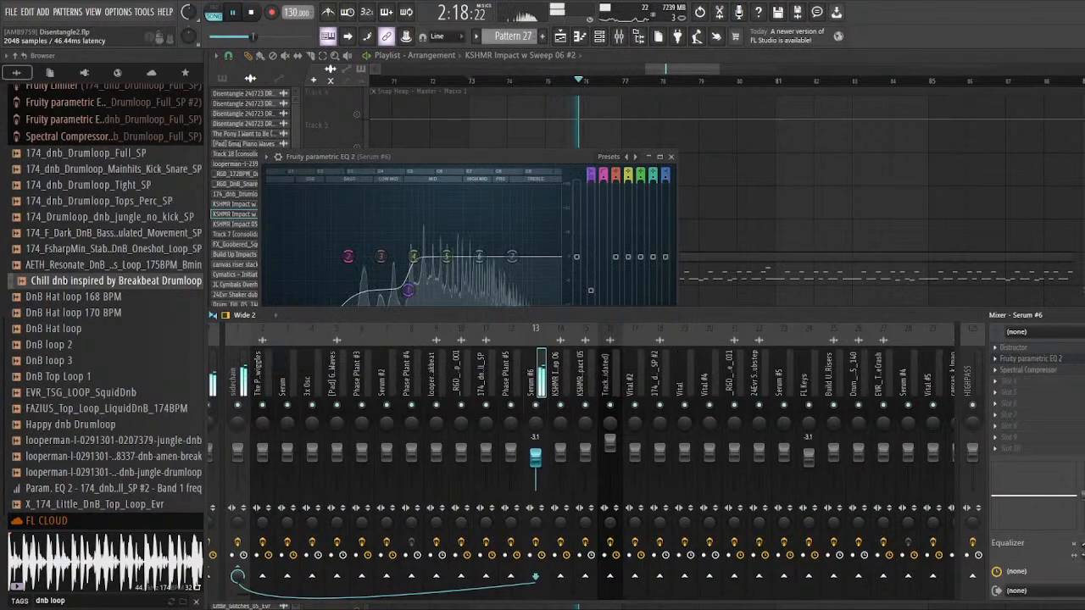
Step: Open the Spectral Compressor in Serum #6's effect chain and inspect its threshold settings and spectrum
left_click(1028, 370)
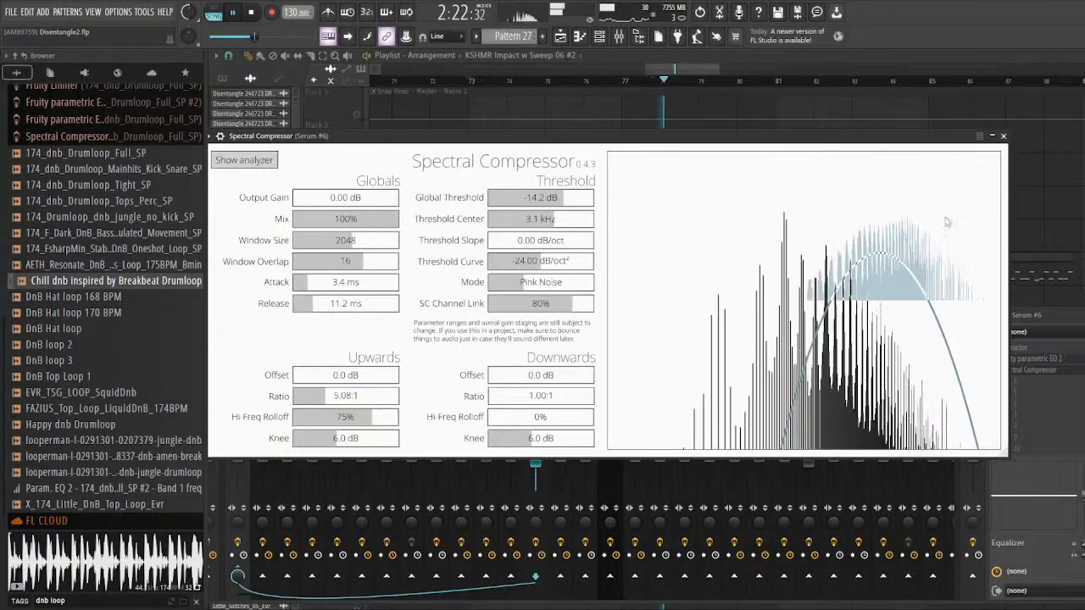
left_click_drag(791, 137, 685, 119)
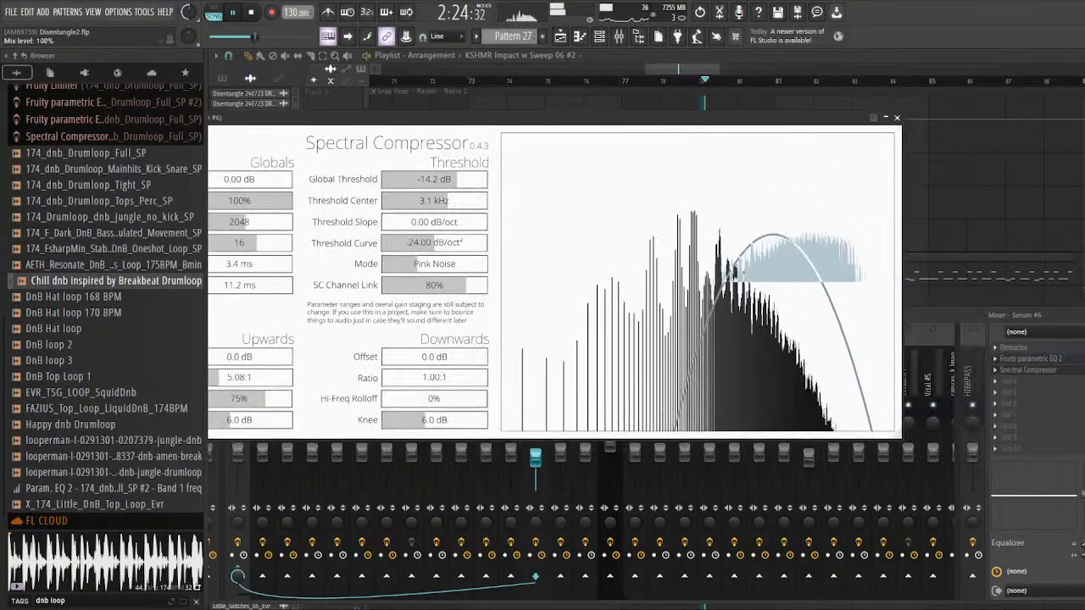
left_click(1082, 371)
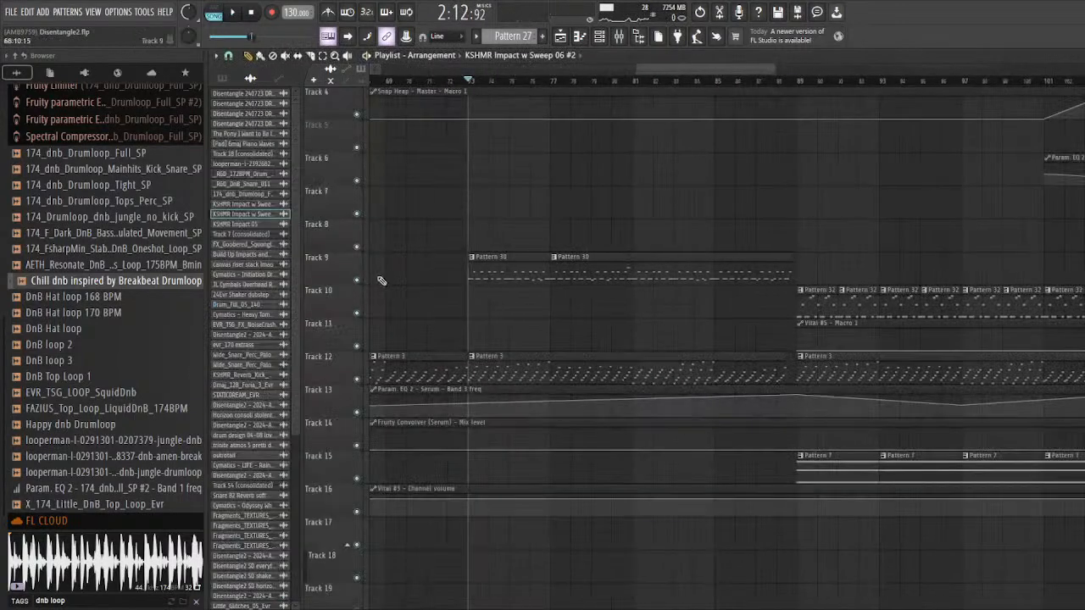
Step: Solo track 35 with the Pattern 22 clip and play it from bar 73
scroll(381, 280, "down", 5)
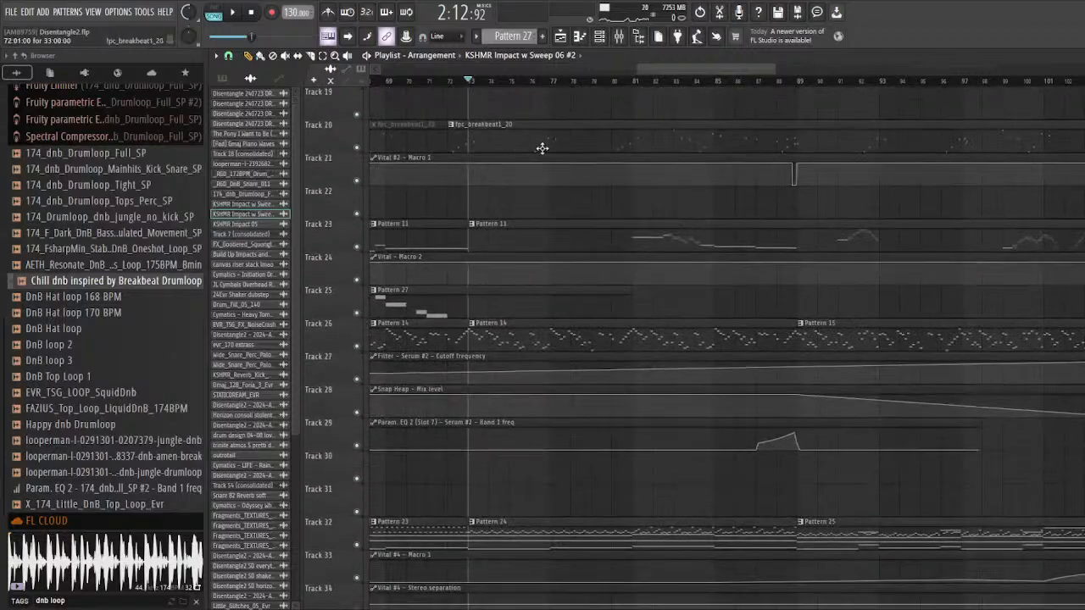
scroll(543, 148, "down", 3)
scroll(570, 187, "up", 2)
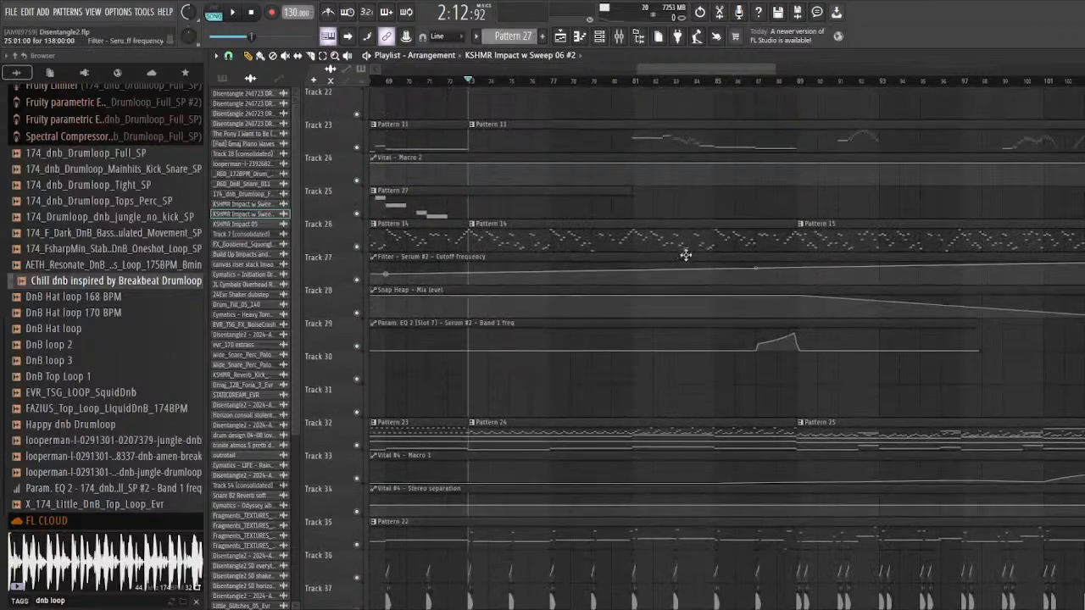
scroll(573, 303, "down", 2)
scroll(574, 288, "down", 3)
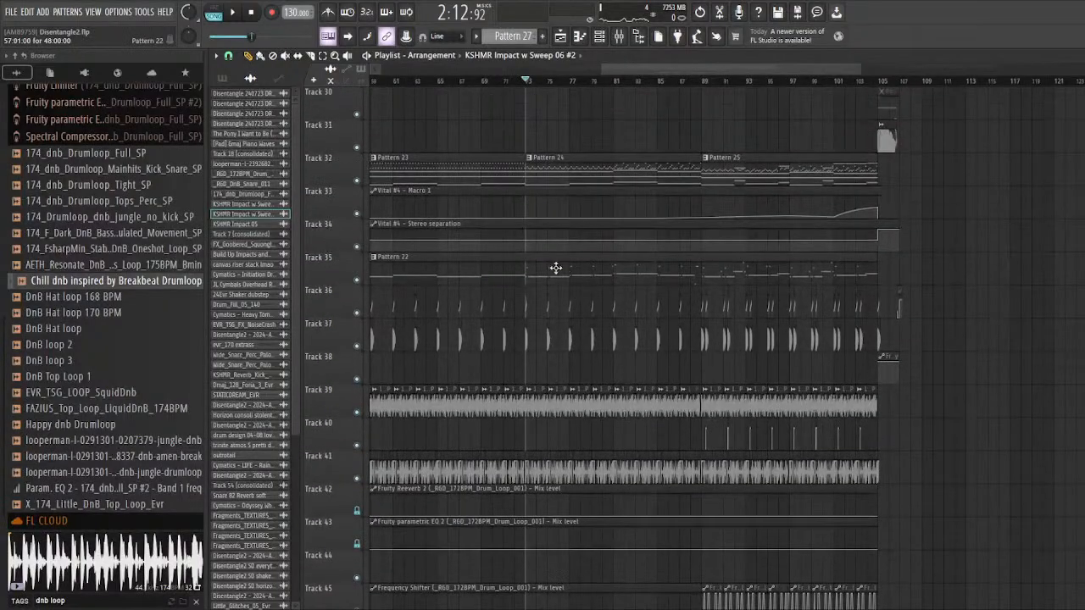
scroll(548, 269, "up", 5)
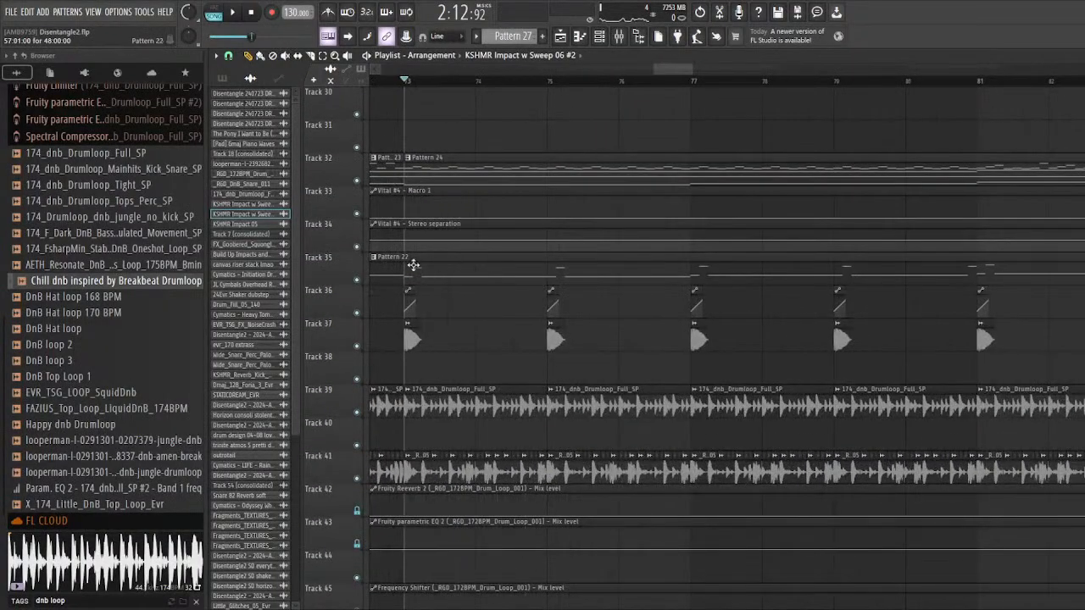
right_click(356, 281)
key("space")
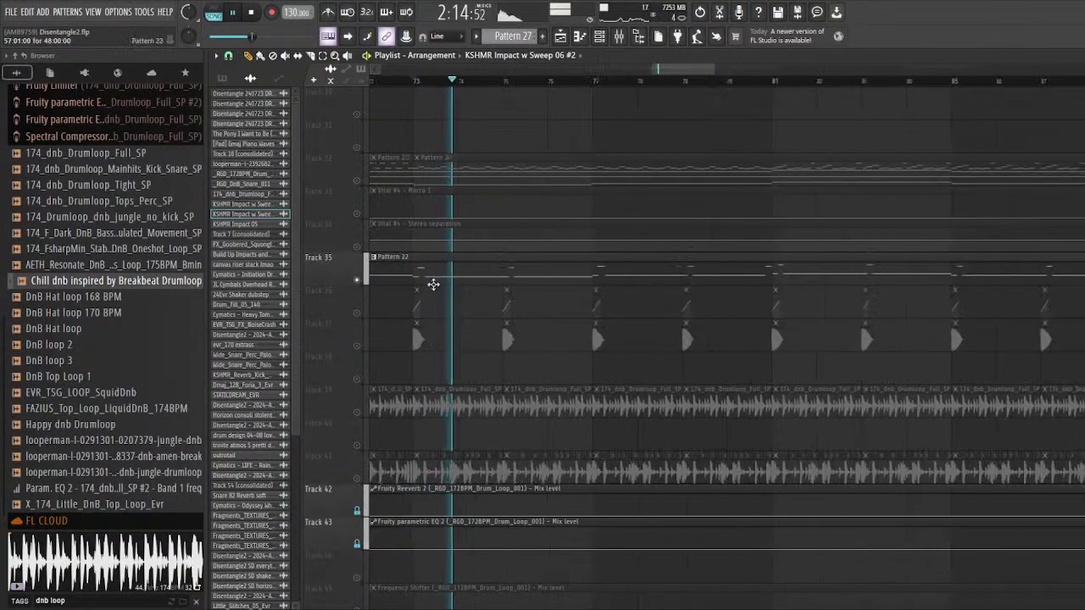
Step: Stop playback and unsolo track 35
scroll(430, 284, "down", 2)
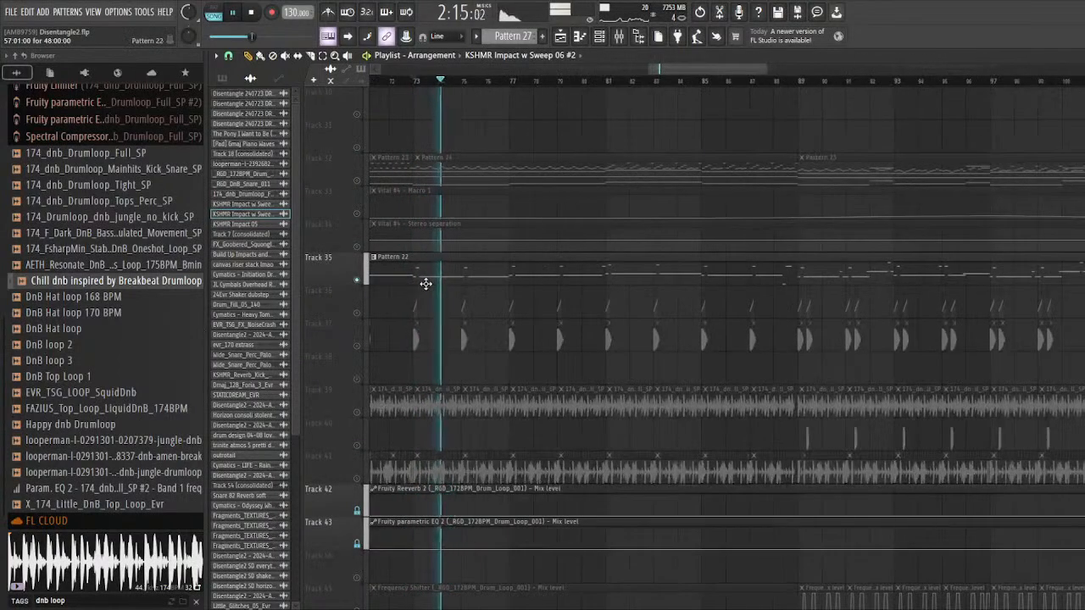
key("space")
right_click(357, 280)
Step: Solo track 47 with the repeating snare clips and play it from bar 73
scroll(412, 303, "down", 3)
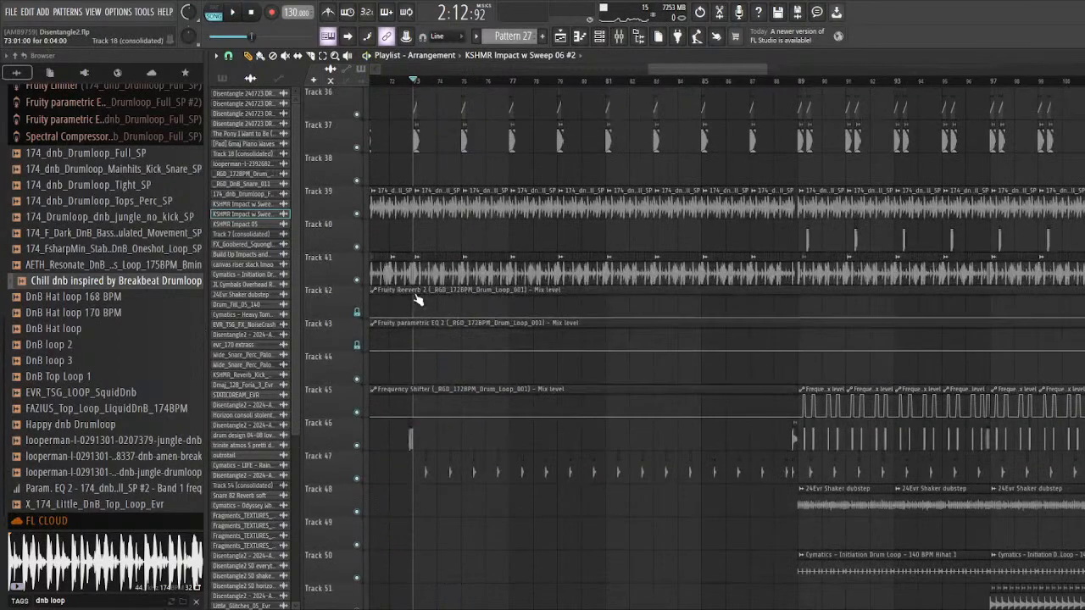
scroll(407, 339, "down", 5)
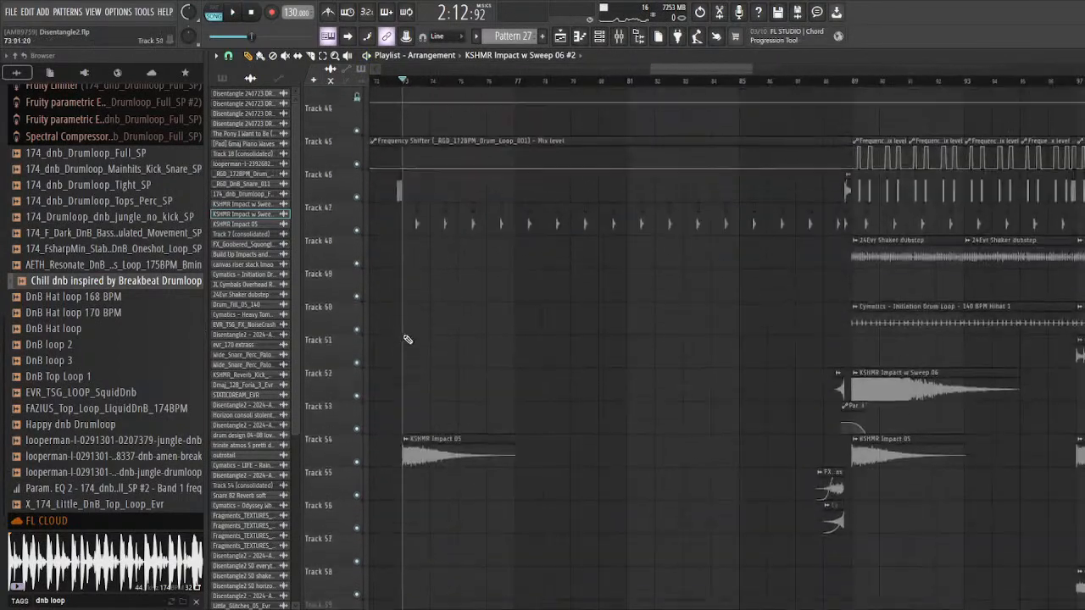
scroll(369, 316, "up", 1)
right_click(357, 314)
scroll(378, 317, "up", 3)
scroll(424, 326, "up", 3)
key("space")
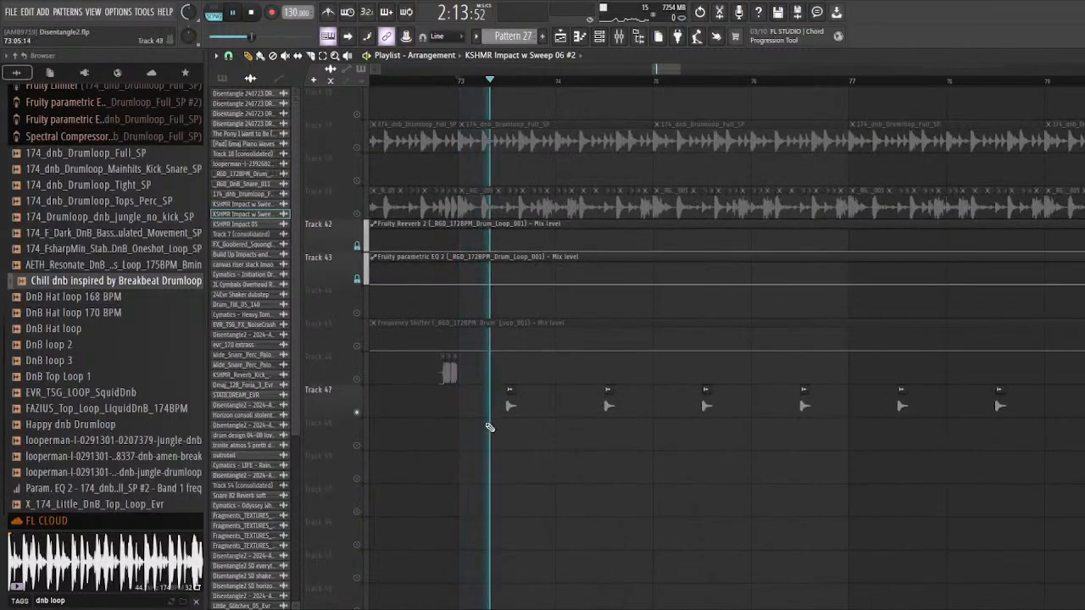
Step: Open the sample settings of the _RGD_DnB_Snare_011 clip on track 47 for a look, and close them
scroll(475, 428, "up", 3)
scroll(523, 428, "up", 2)
double_click(770, 404)
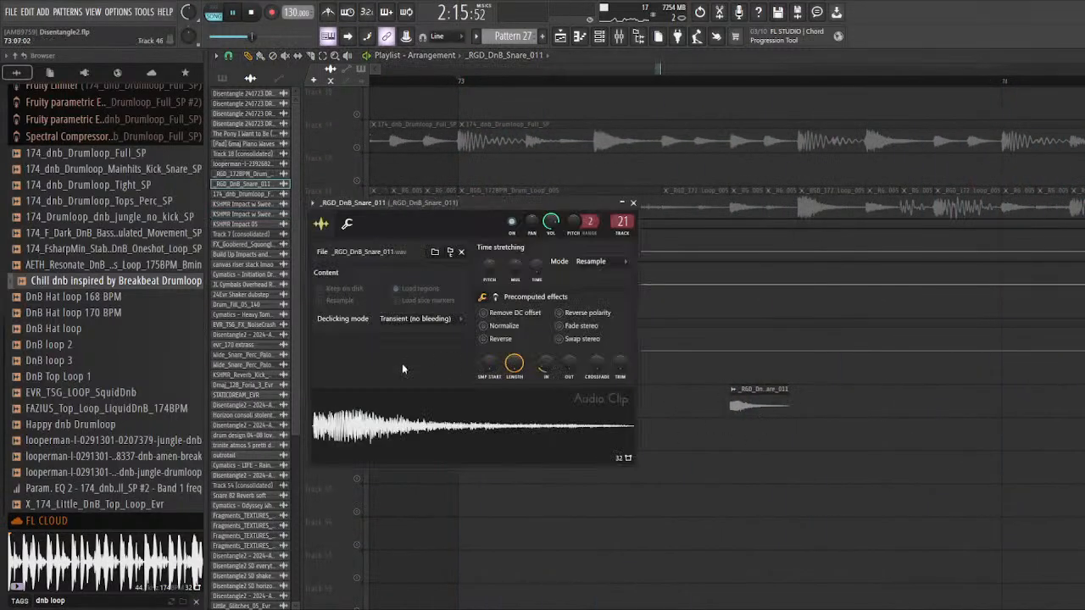
key("Escape")
scroll(457, 428, "down", 4)
scroll(612, 447, "up", 4)
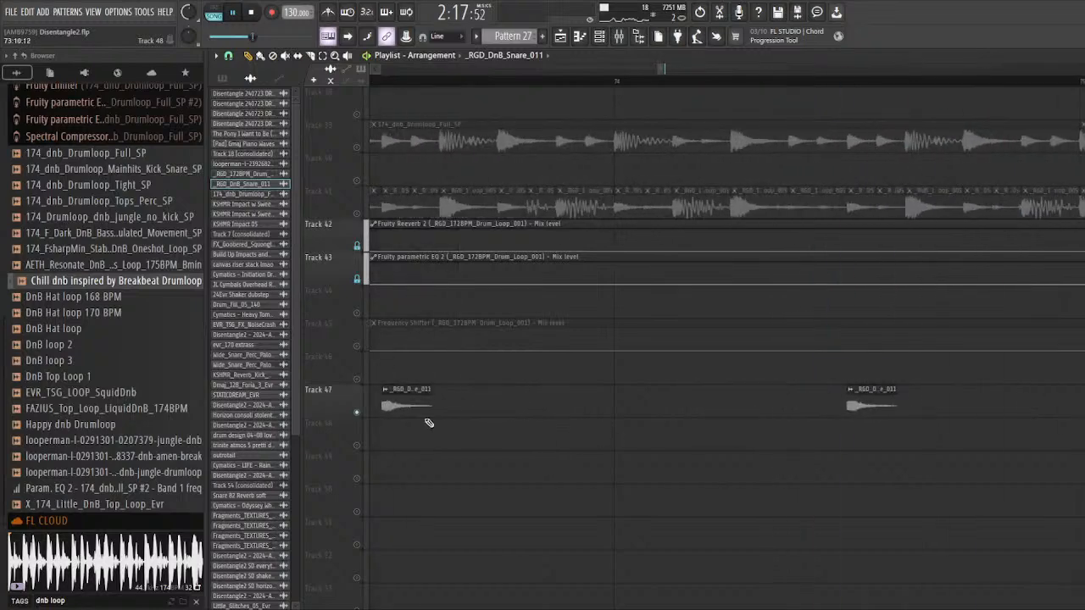
double_click(413, 401)
key("Escape")
scroll(517, 467, "down", 5)
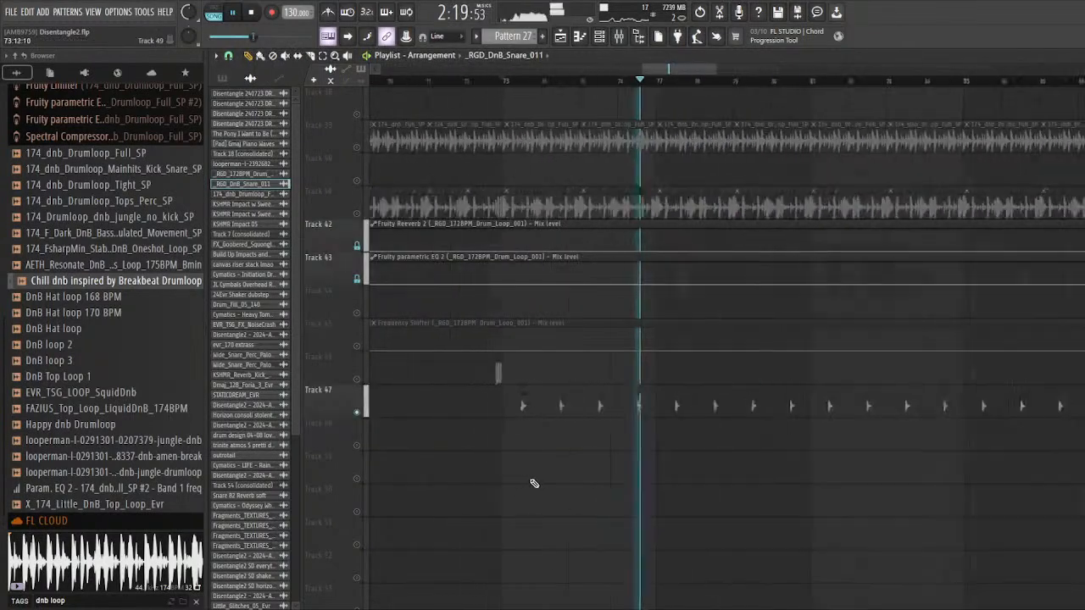
Step: Stop playback and unsolo track 47
key("space")
scroll(516, 467, "up", 4)
right_click(357, 413)
Step: Look through all playlist tracks around bar 73 for layers that have not been covered yet
scroll(542, 412, "up", 3)
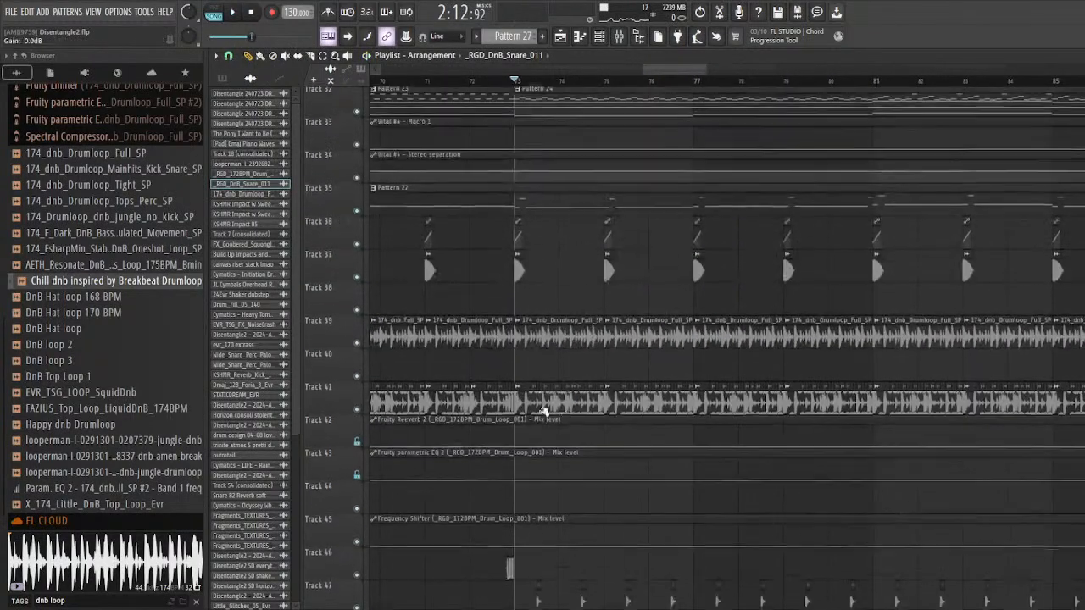
scroll(467, 386, "down", 8)
scroll(441, 388, "down", 3)
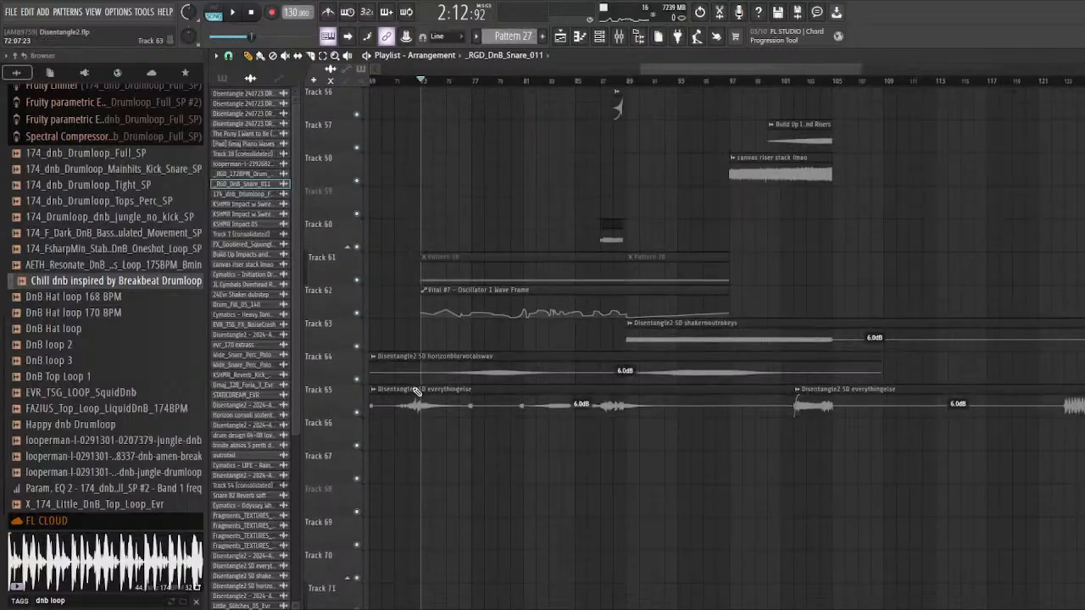
scroll(465, 386, "up", 7)
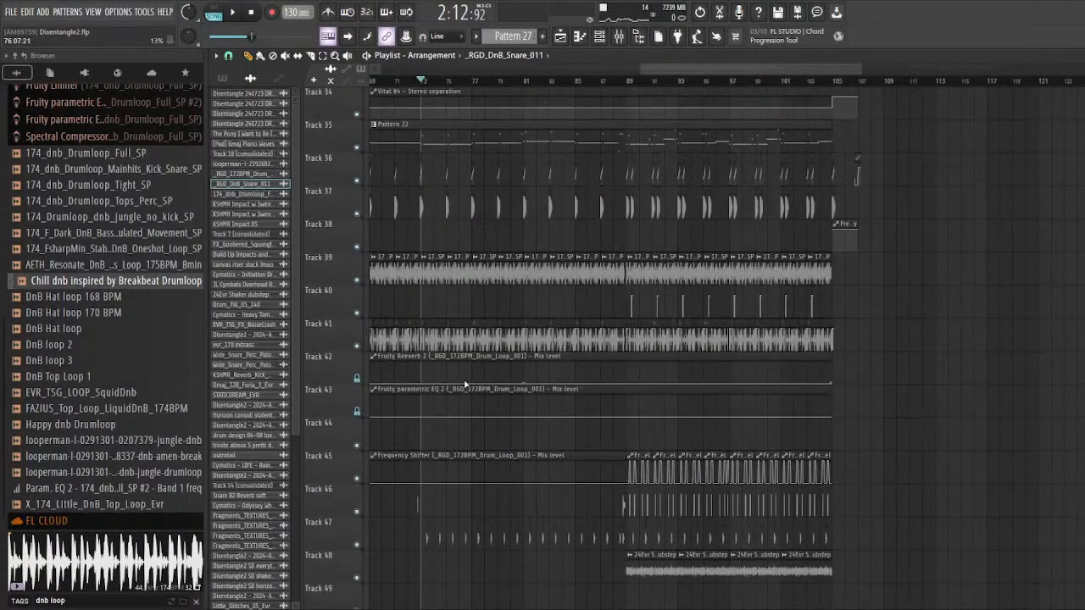
scroll(464, 386, "up", 5)
scroll(501, 354, "down", 2)
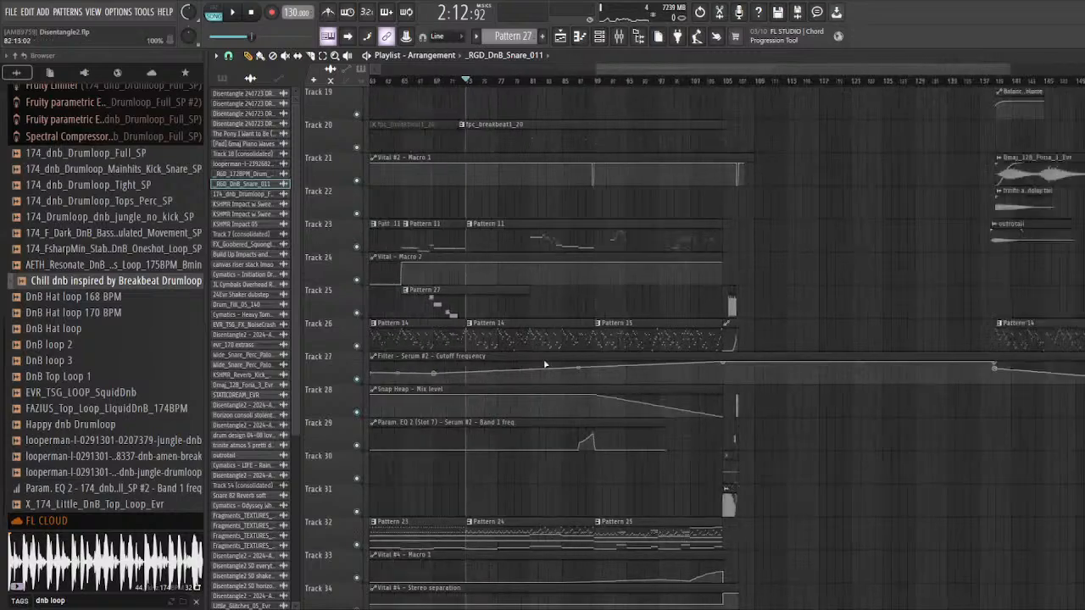
scroll(488, 343, "up", 6)
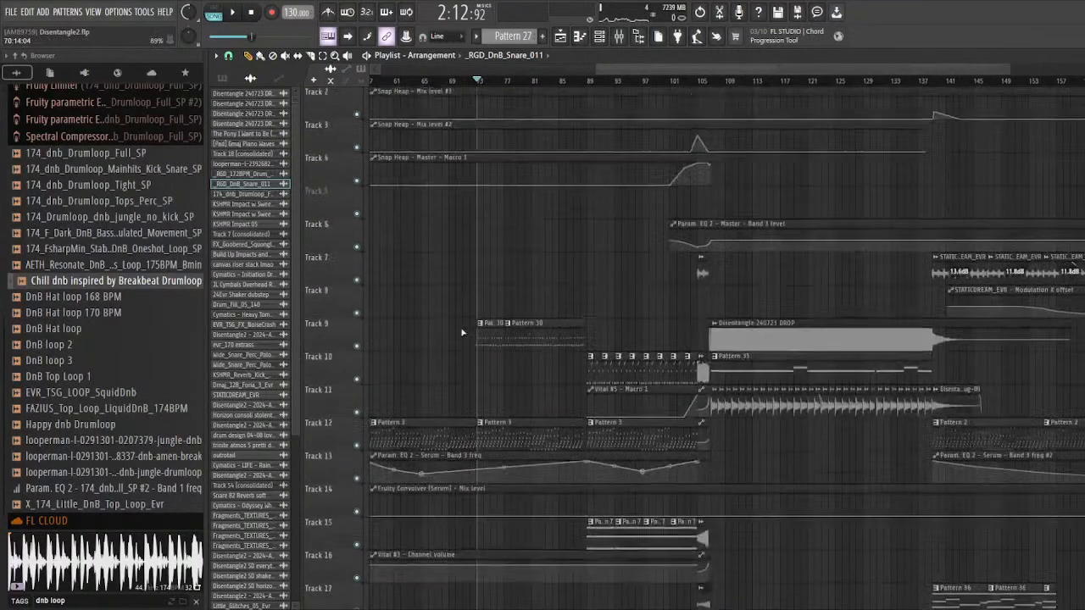
scroll(603, 342, "down", 2)
scroll(736, 298, "down", 2)
Step: Place the playhead at bar 89 and select the time range from bar 89 to the start of the DROP clip at bar 107
scroll(736, 295, "up", 2)
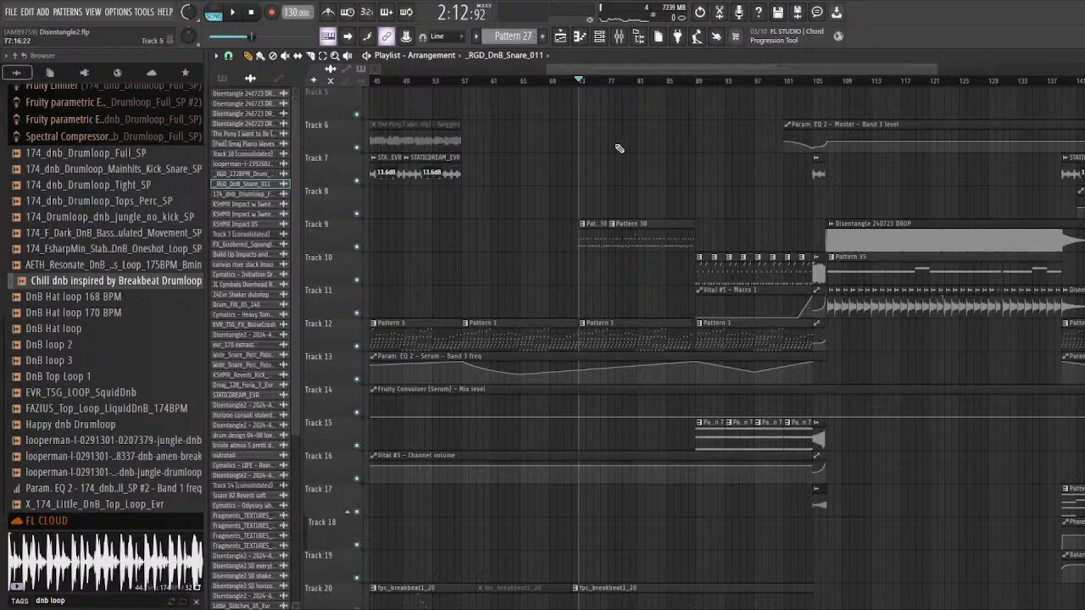
scroll(678, 212, "up", 3, "ctrl")
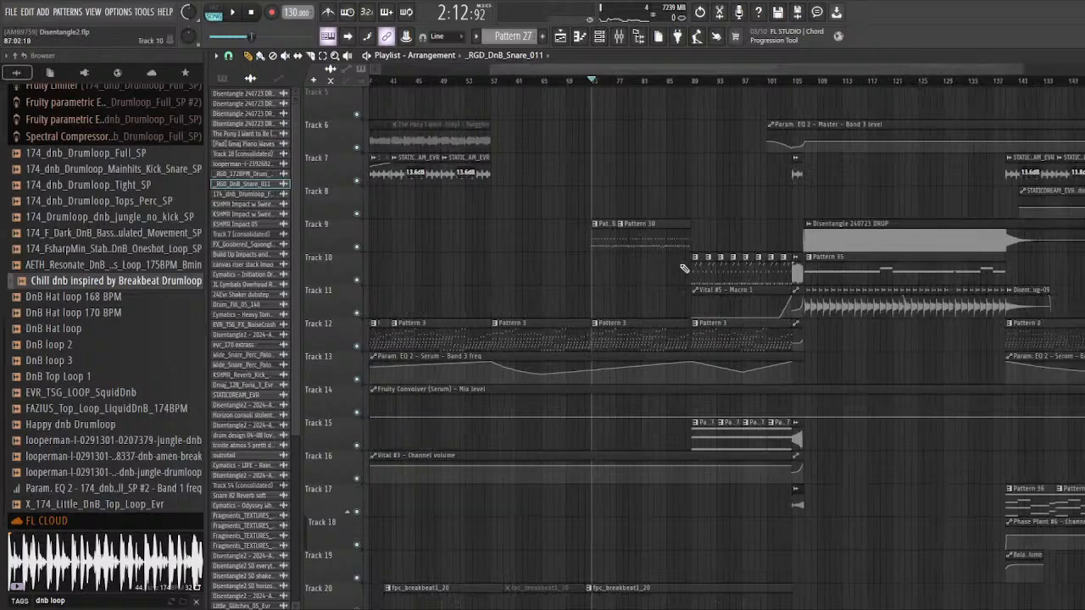
left_click(671, 83)
scroll(670, 81, "up", 4)
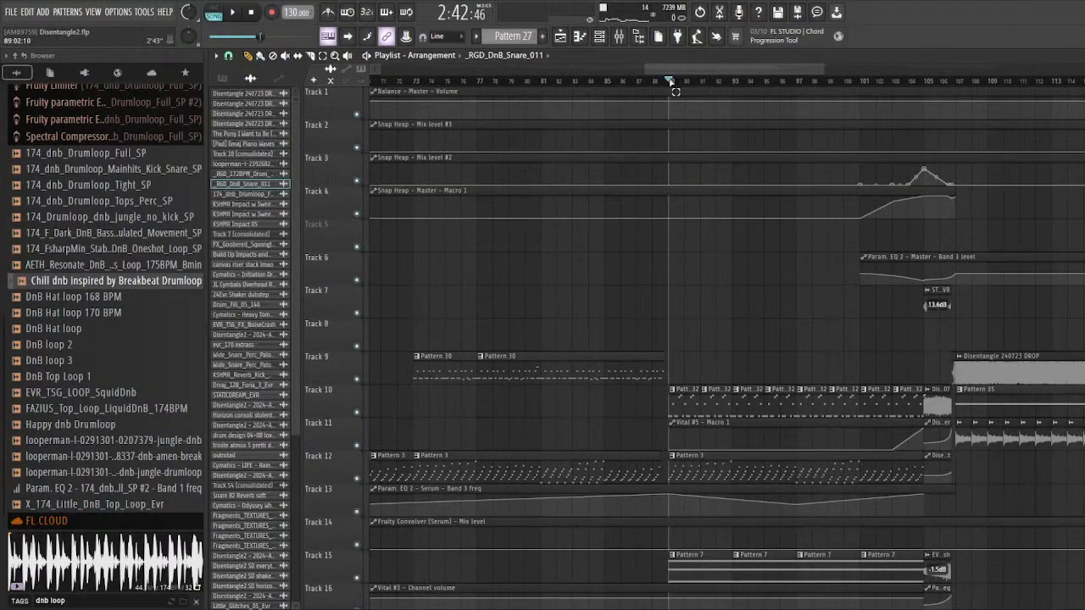
left_click_drag(671, 83, 940, 128)
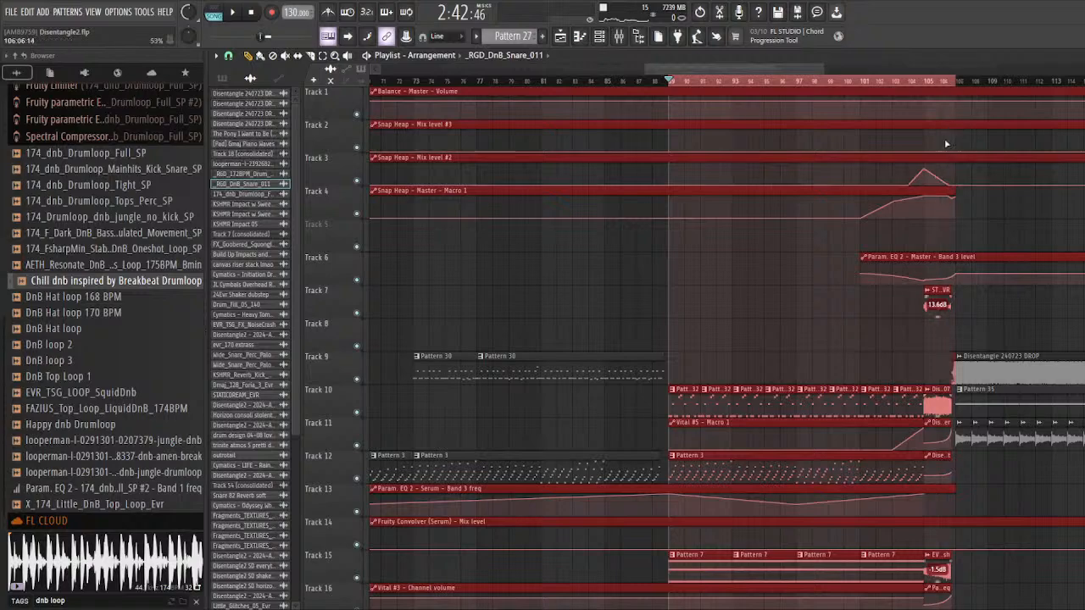
Step: Play the selected section from bar 89 and look through the tracks it contains
scroll(659, 366, "down", 11)
scroll(664, 377, "down", 4)
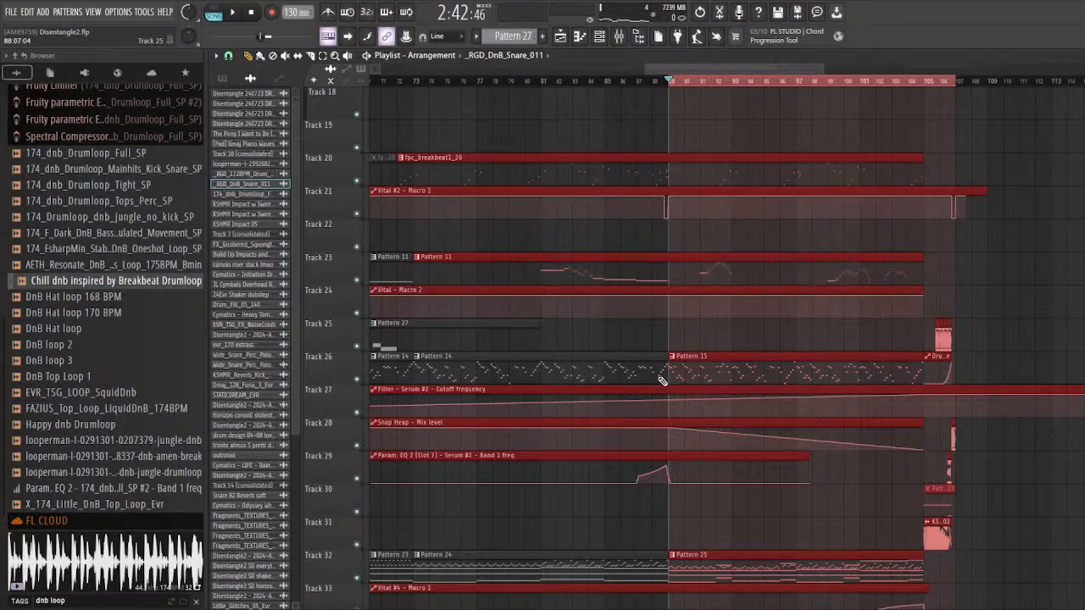
scroll(795, 270, "up", 2)
scroll(407, 259, "down", 1)
scroll(407, 232, "up", 2)
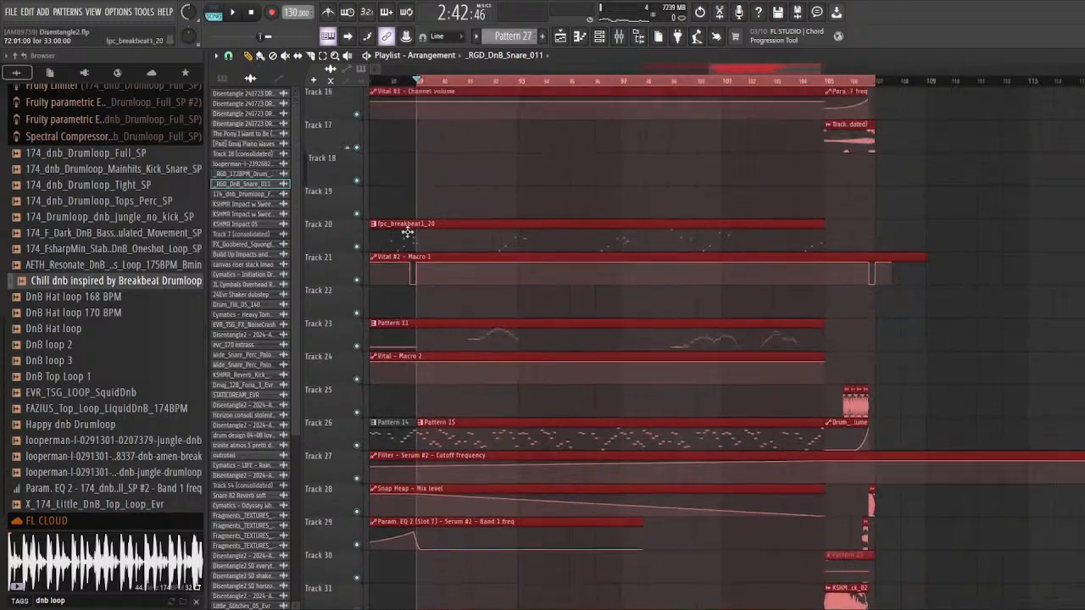
scroll(623, 209, "down", 2)
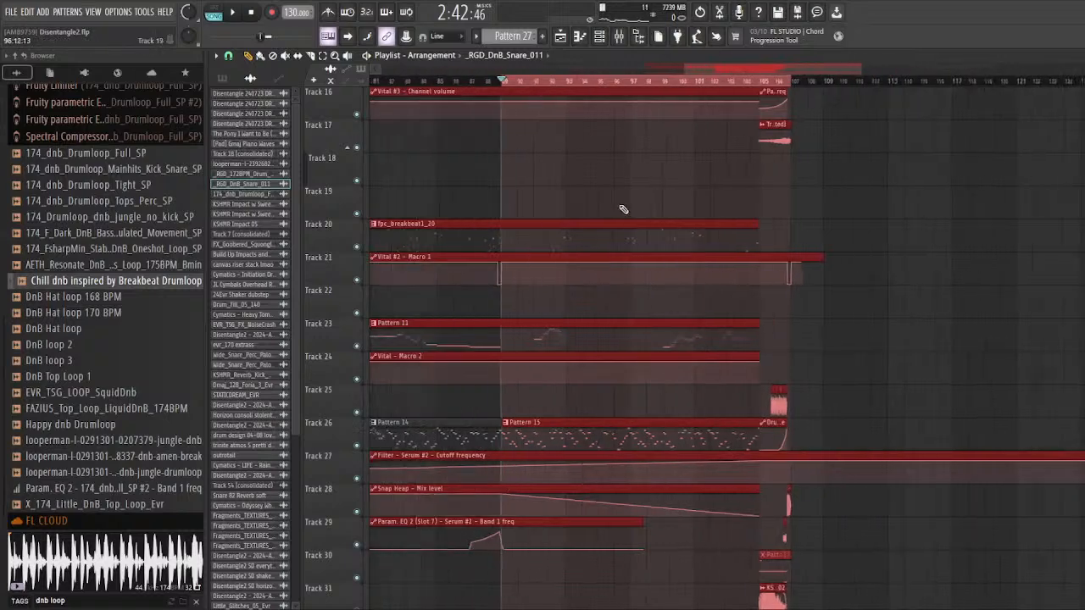
key("space")
scroll(585, 207, "down", 4)
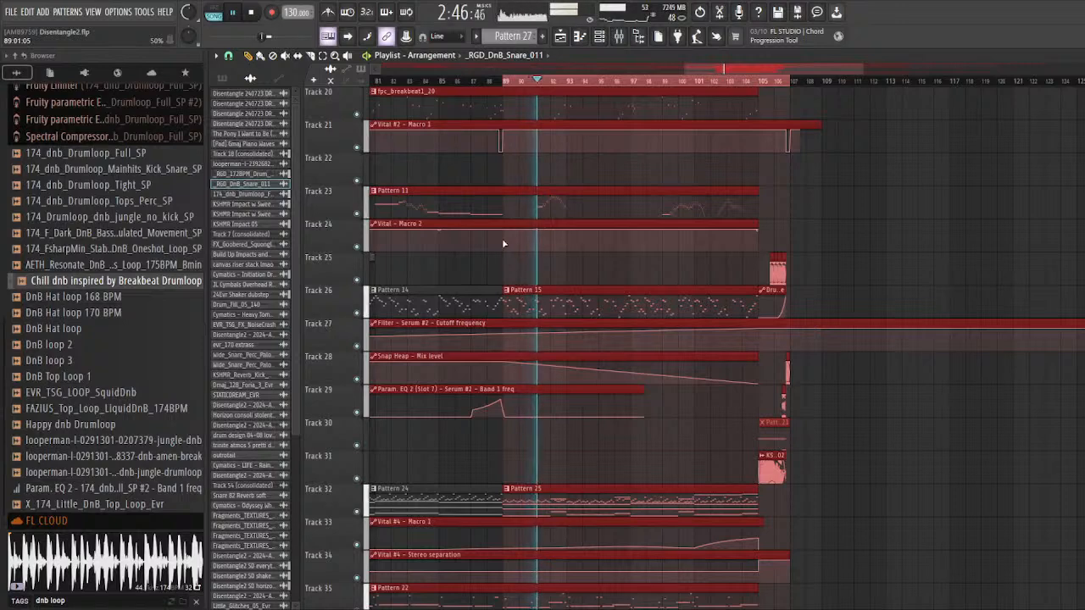
scroll(752, 262, "down", 2)
scroll(753, 261, "up", 2)
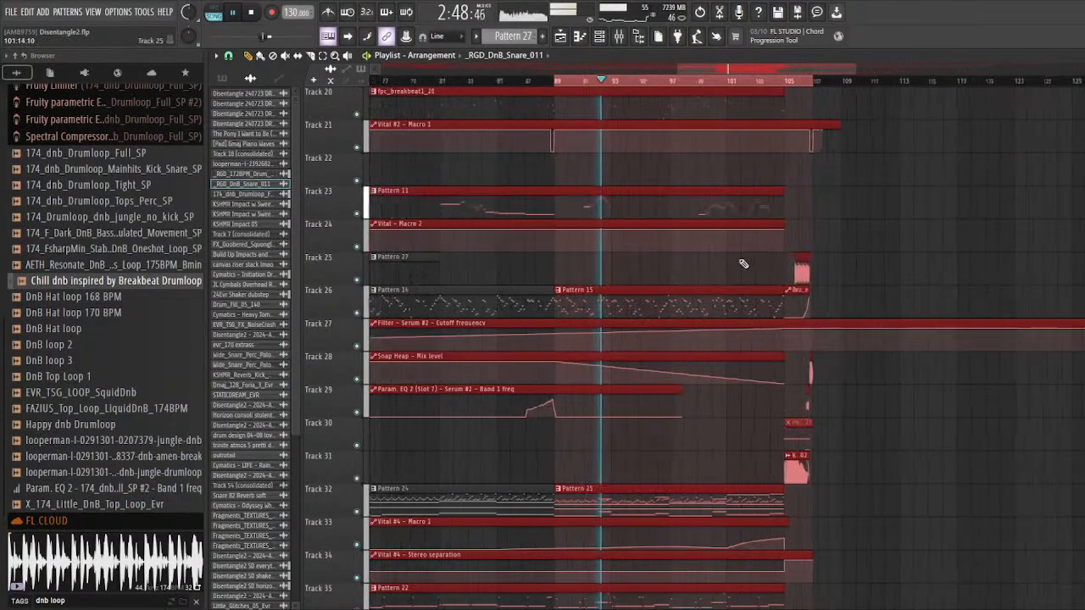
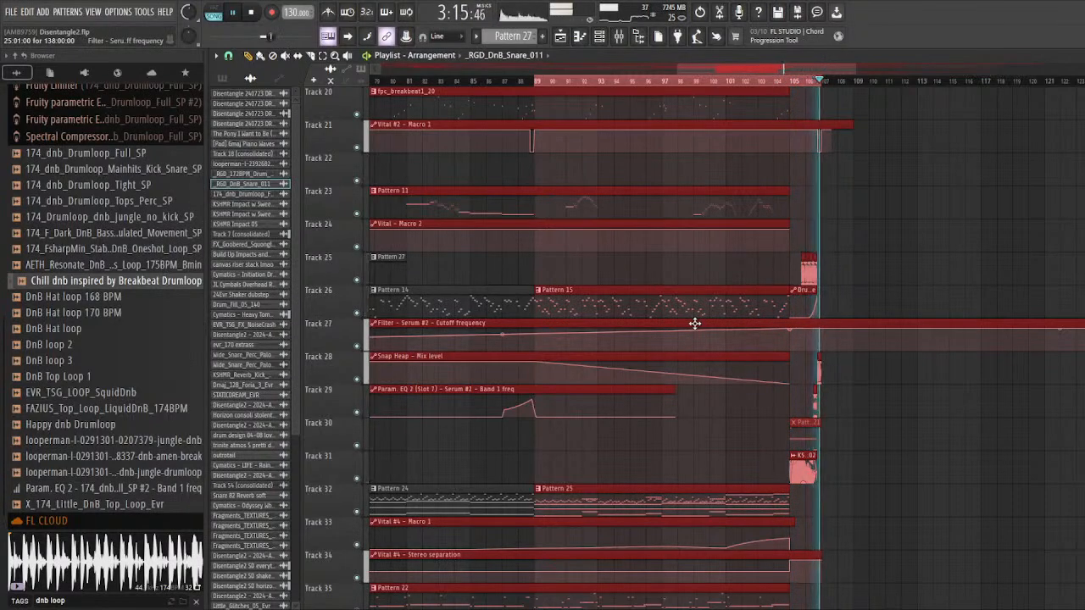
Step: Stop playback and clear the time selection starting at bar 89 in the playlist
key("space")
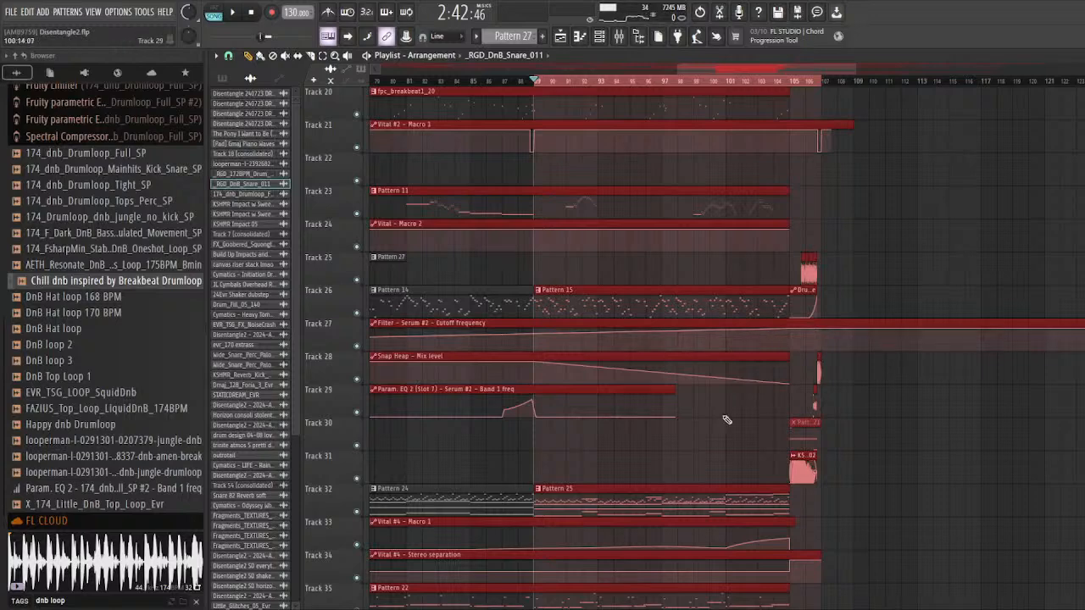
left_click(522, 280, "ctrl")
scroll(521, 282, "up", 4)
left_click(562, 82, "ctrl")
scroll(516, 209, "up", 3)
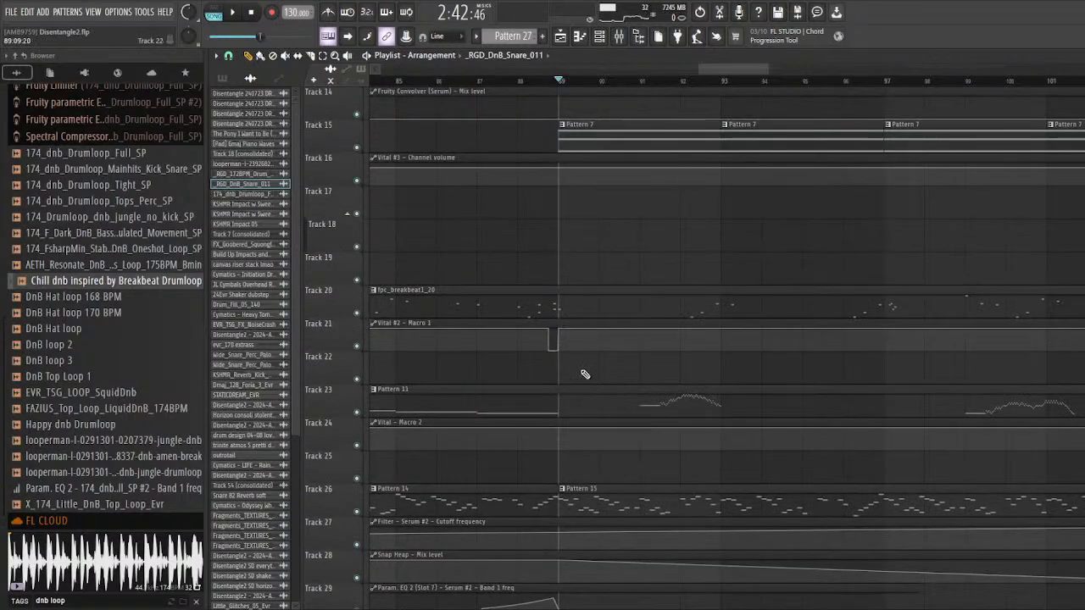
scroll(556, 318, "down", 2)
scroll(560, 314, "up", 3)
scroll(525, 313, "up", 2)
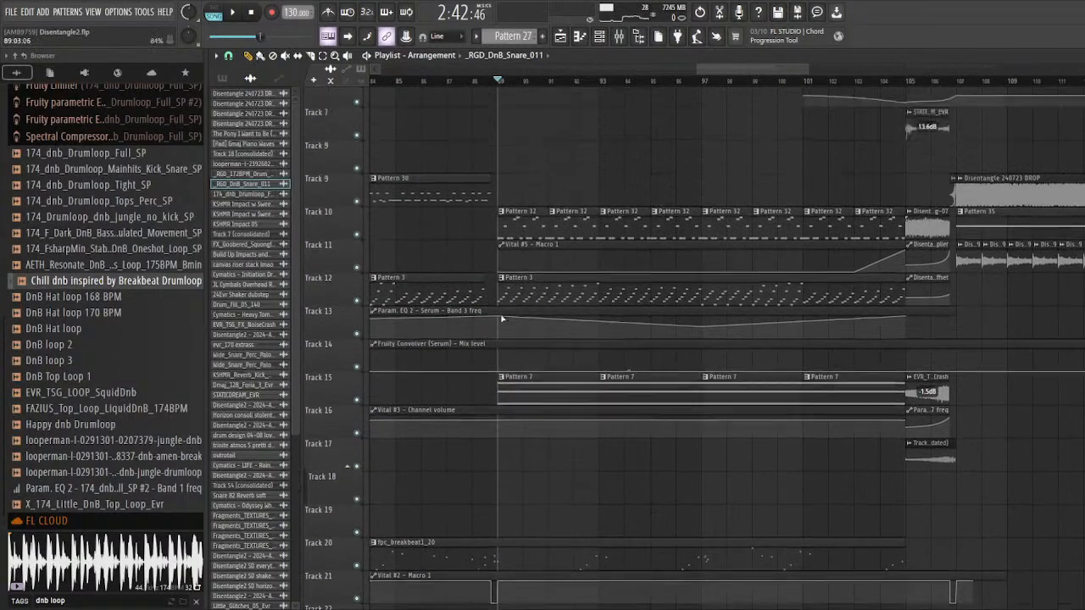
Step: Solo Tracks 10 and 11 together and play them briefly from bar 89
right_click(358, 283)
left_click(357, 313)
scroll(537, 296, "up", 2)
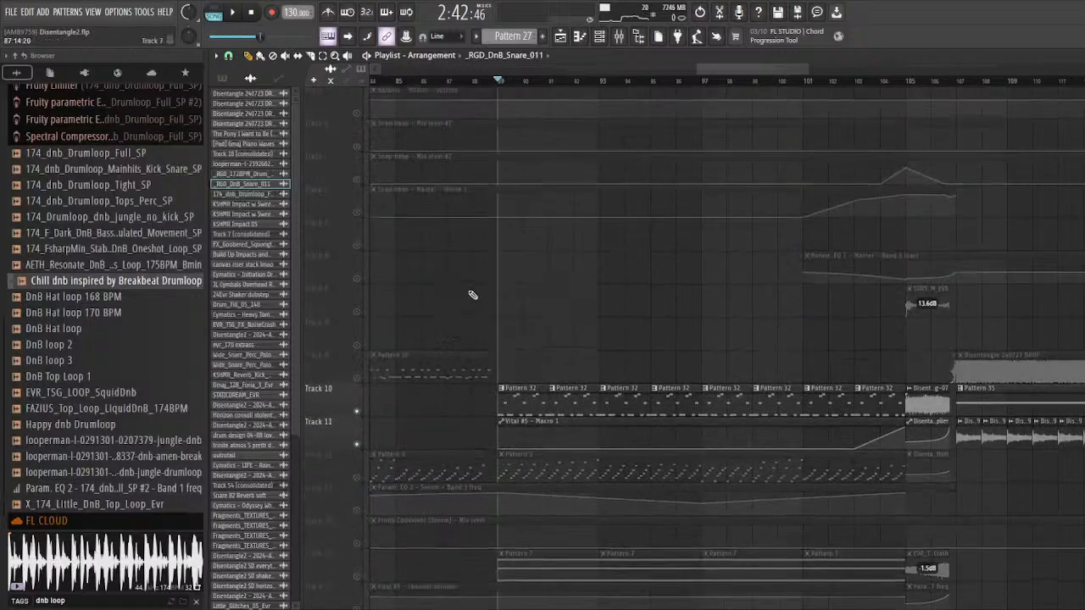
scroll(530, 291, "up", 3)
key("space")
scroll(518, 300, "down", 2)
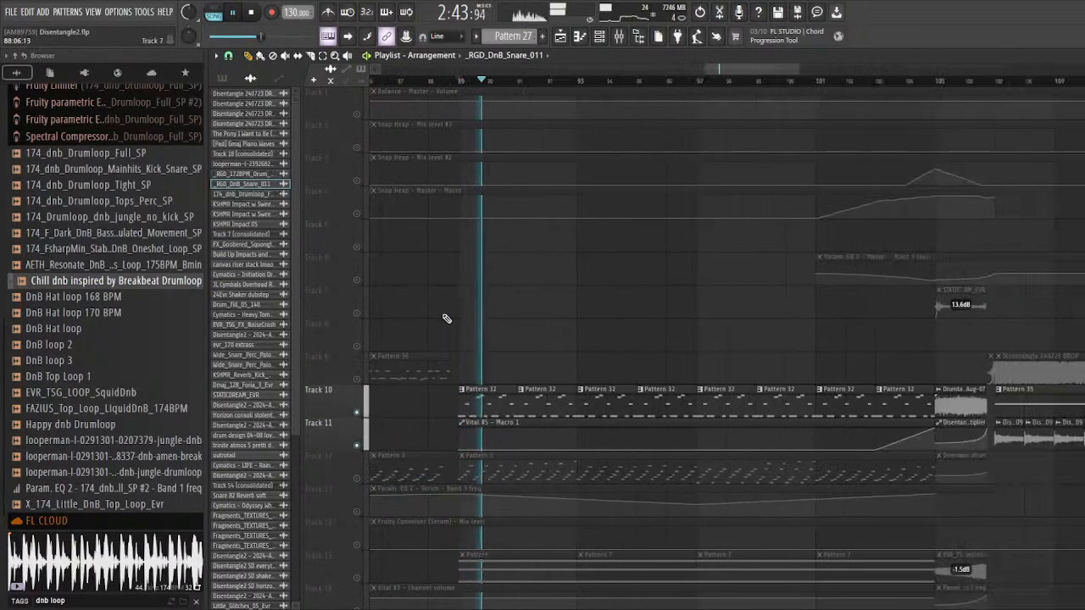
key("space")
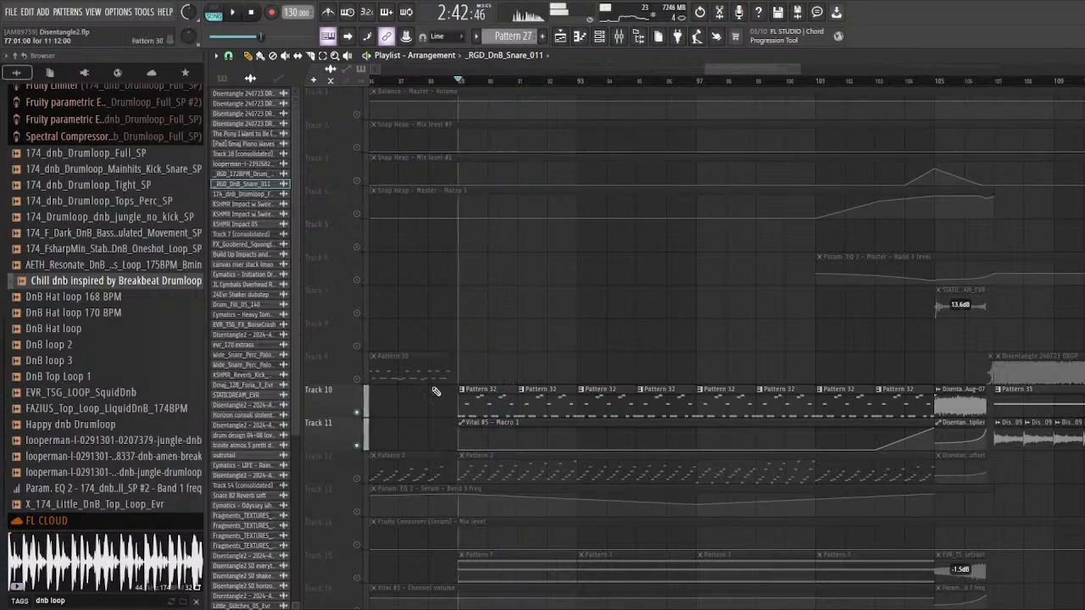
Step: Highlight the run of Pattern 32 clips on Track 10 between bars 89 and 105
scroll(475, 364, "down", 2)
left_click_drag(473, 352, 787, 415)
scroll(479, 246, "down", 1)
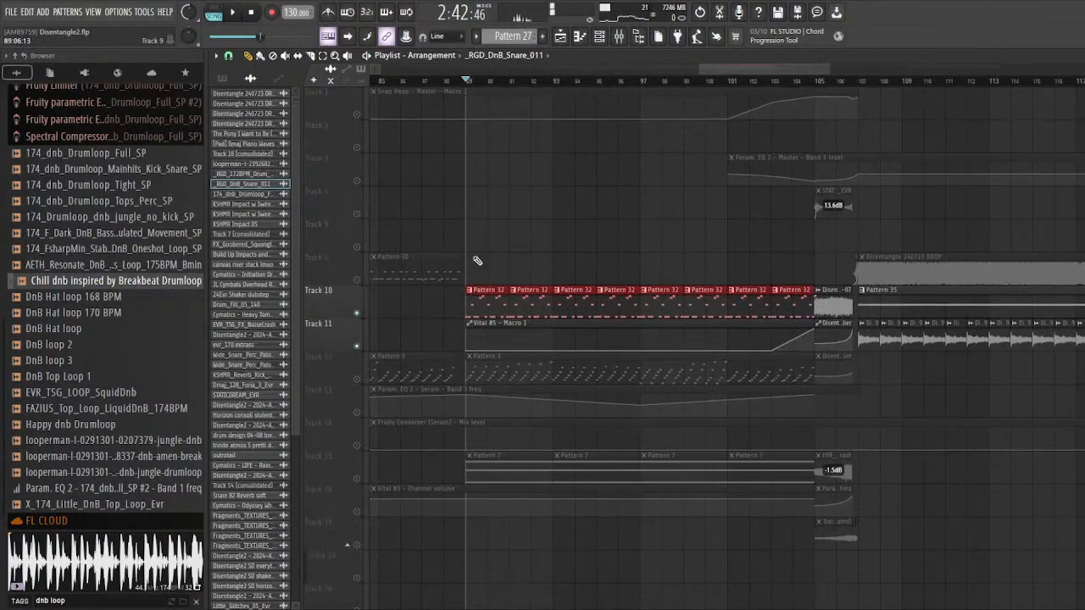
left_click_drag(482, 280, 797, 299)
left_click(871, 256, "ctrl")
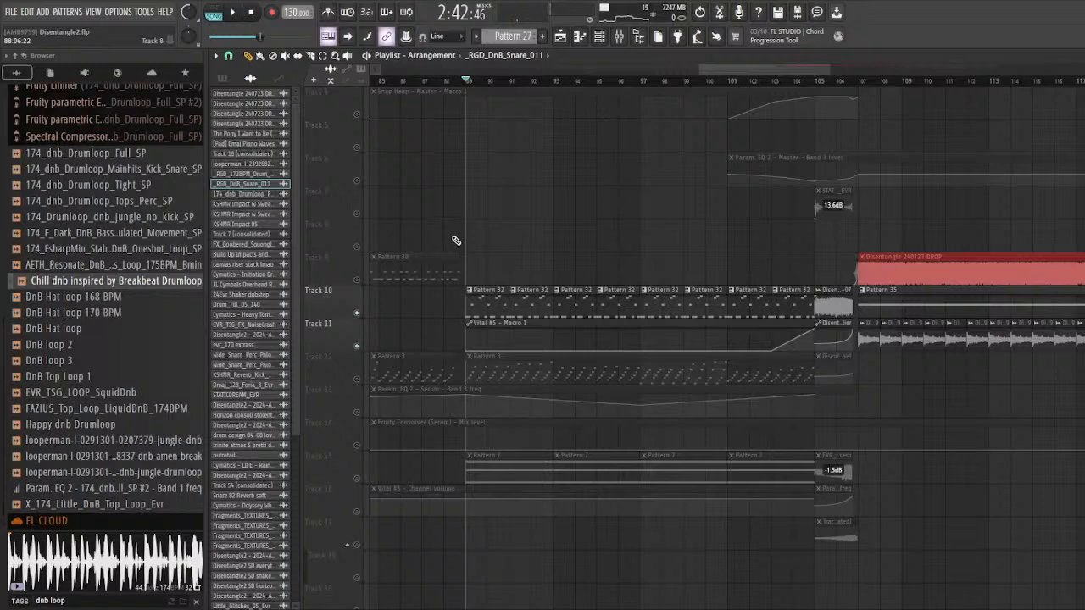
scroll(484, 265, "up", 4)
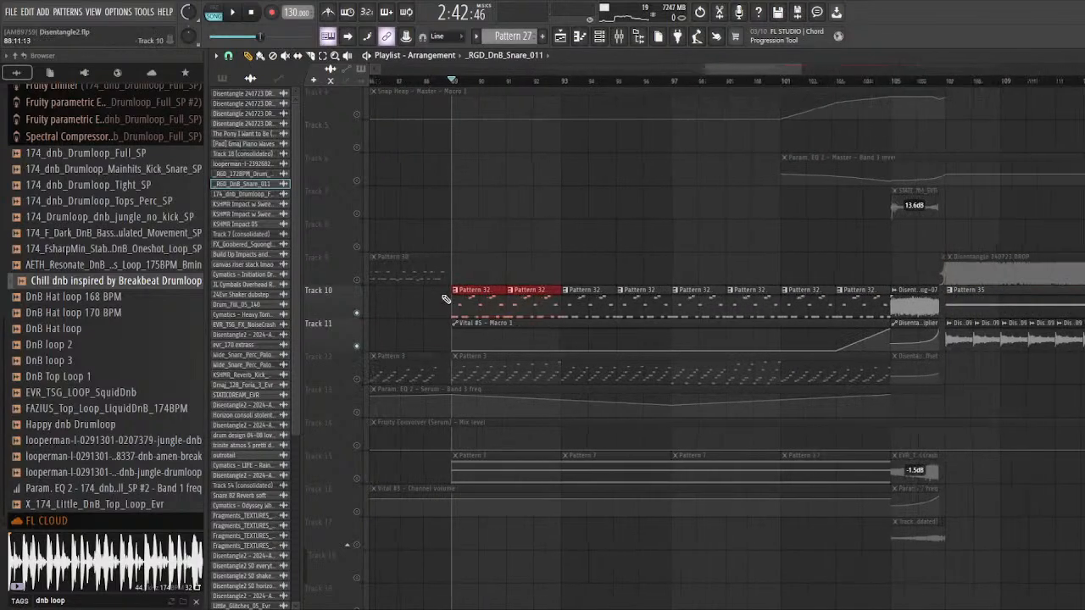
Step: Play the soloed section, then open Pattern 32's notes and the Vital #5 instrument that plays them
key("space")
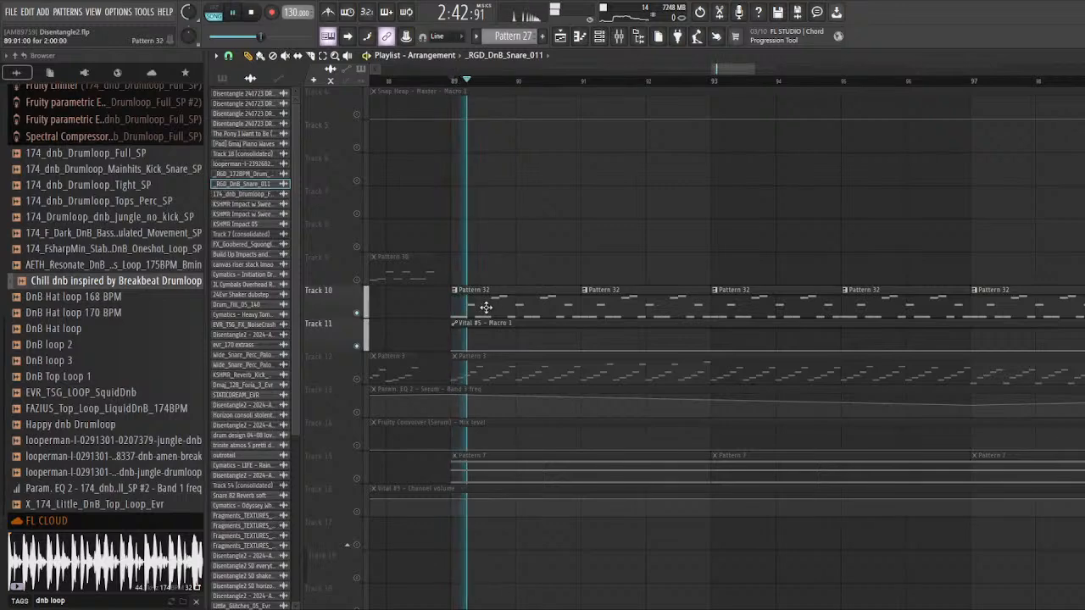
double_click(484, 311)
left_click(599, 37)
key("space")
left_click(452, 449)
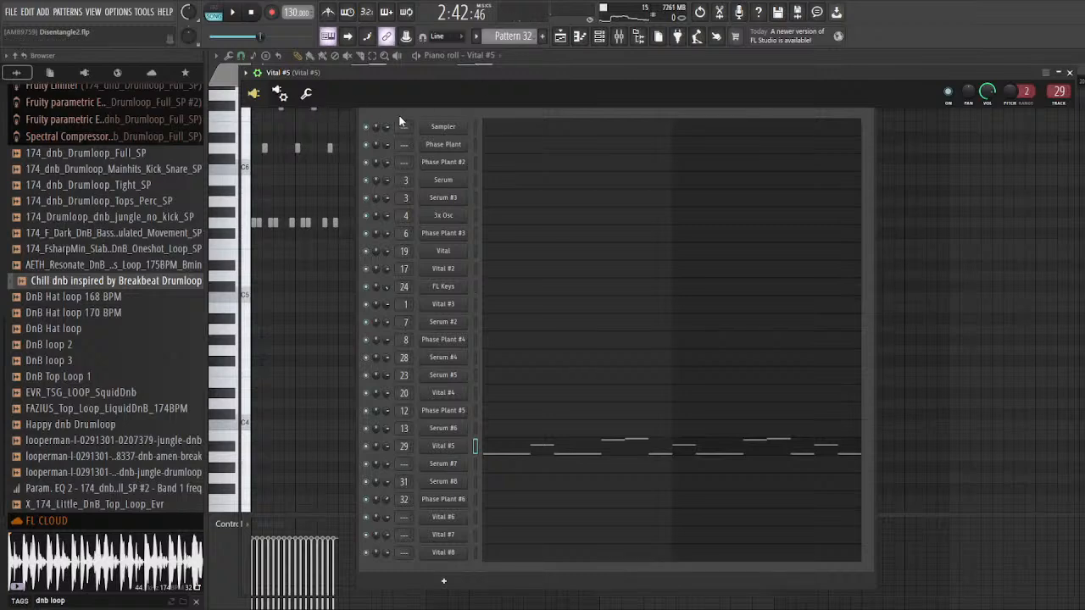
Step: Return to the playlist and play the soloed Pattern 32 clips with their Vital #5 automation
left_click(560, 36)
key("space")
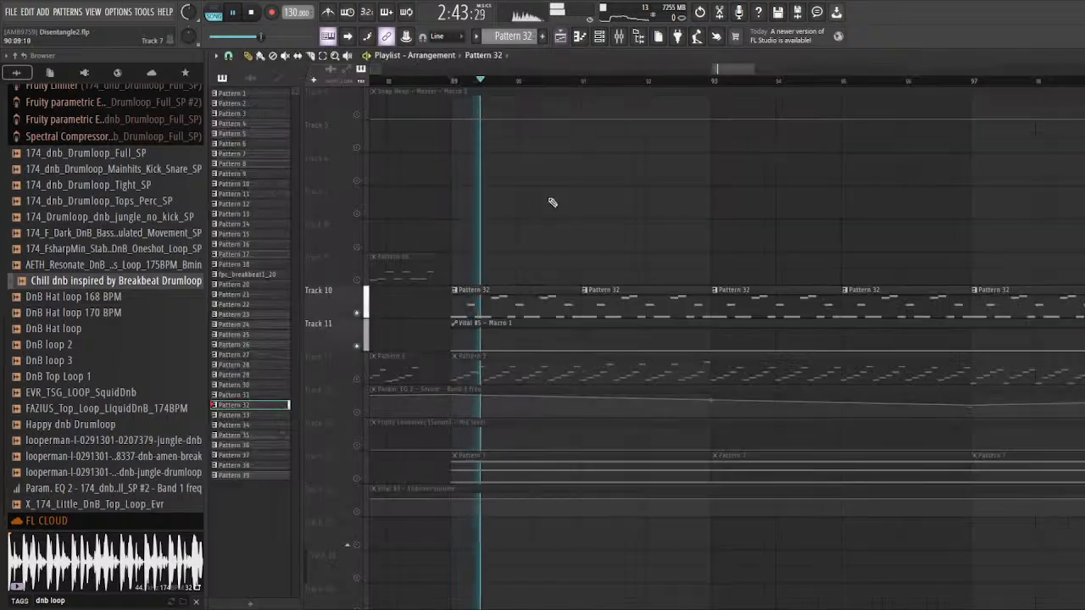
scroll(381, 259, "down", 3)
scroll(429, 262, "down", 3)
key("space")
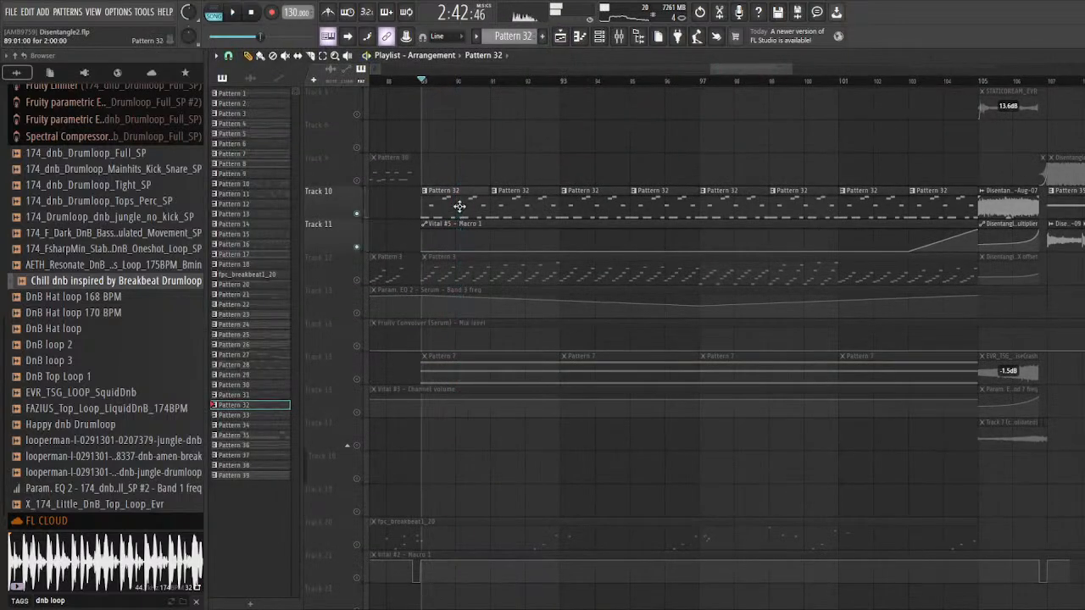
Step: Reopen Pattern 32's Vital #5 instrument, reposition its window and save the project
double_click(458, 206)
left_click(599, 37)
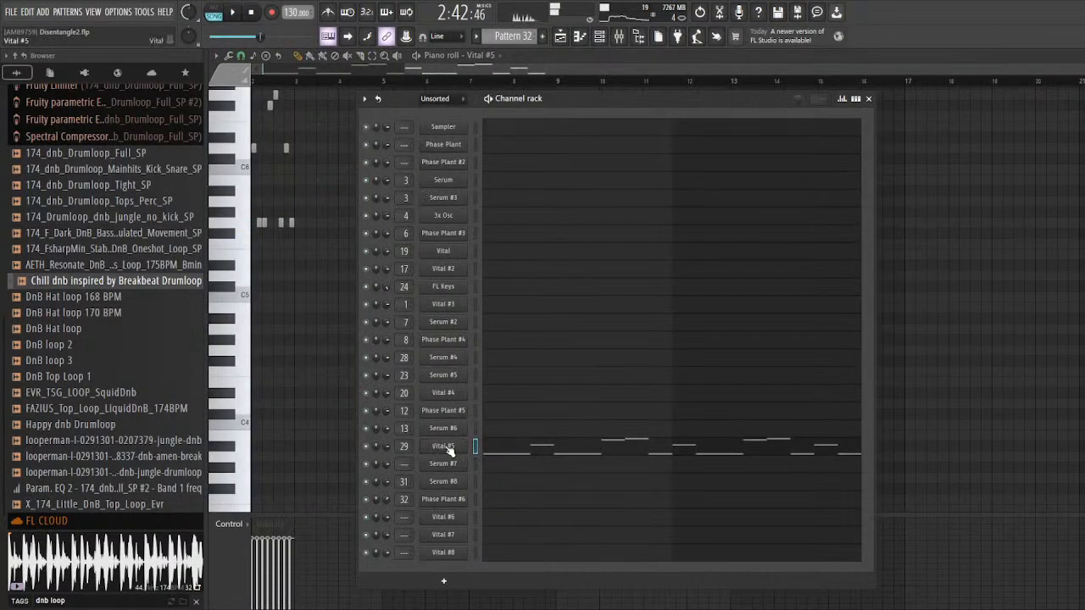
left_click(446, 447)
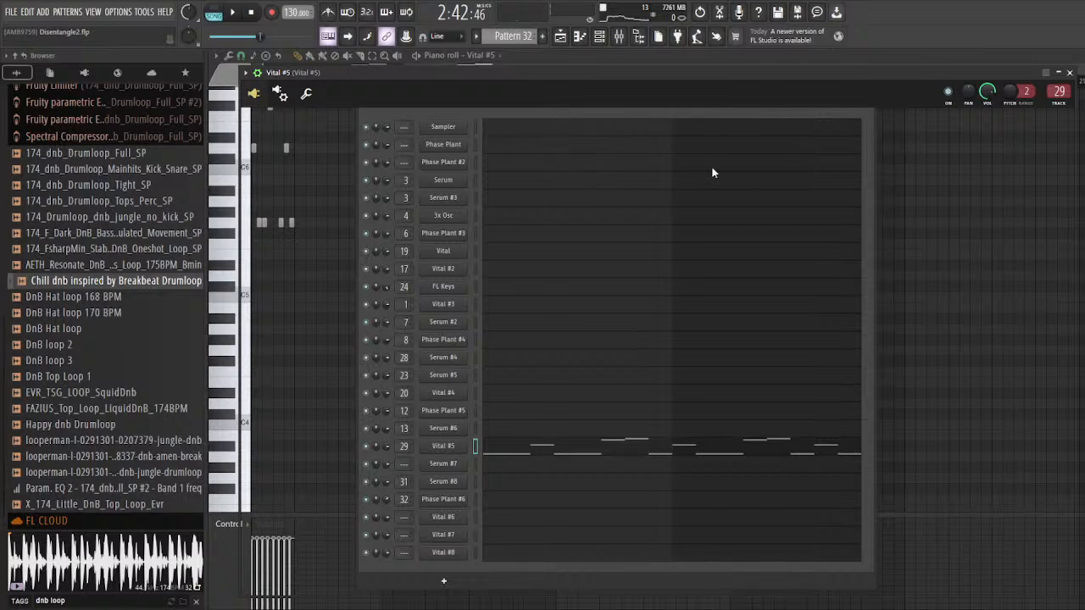
left_click_drag(772, 74, 752, 74)
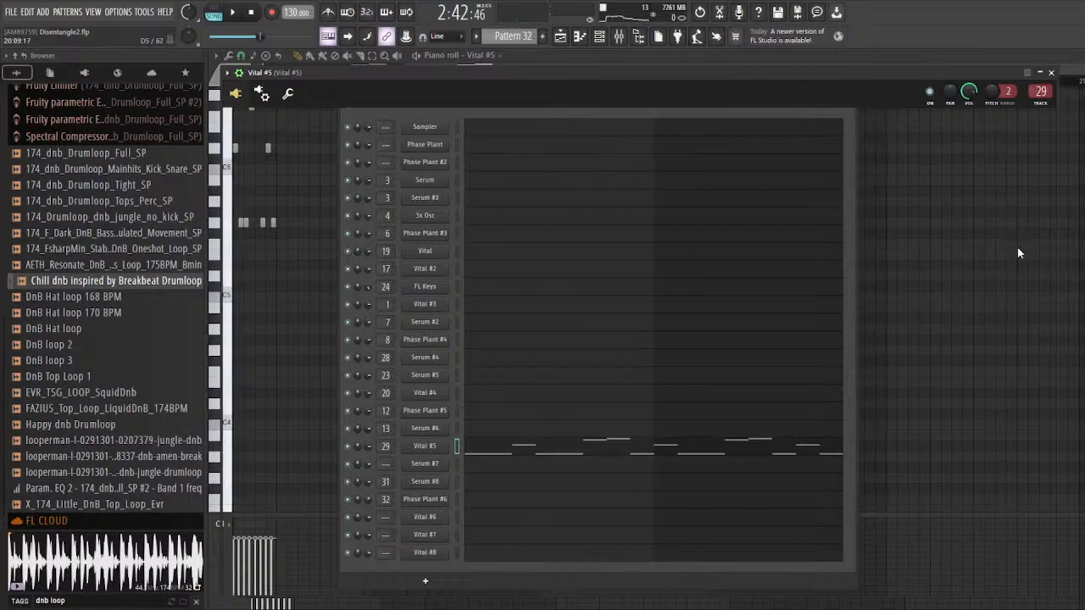
left_click_drag(793, 83, 780, 74)
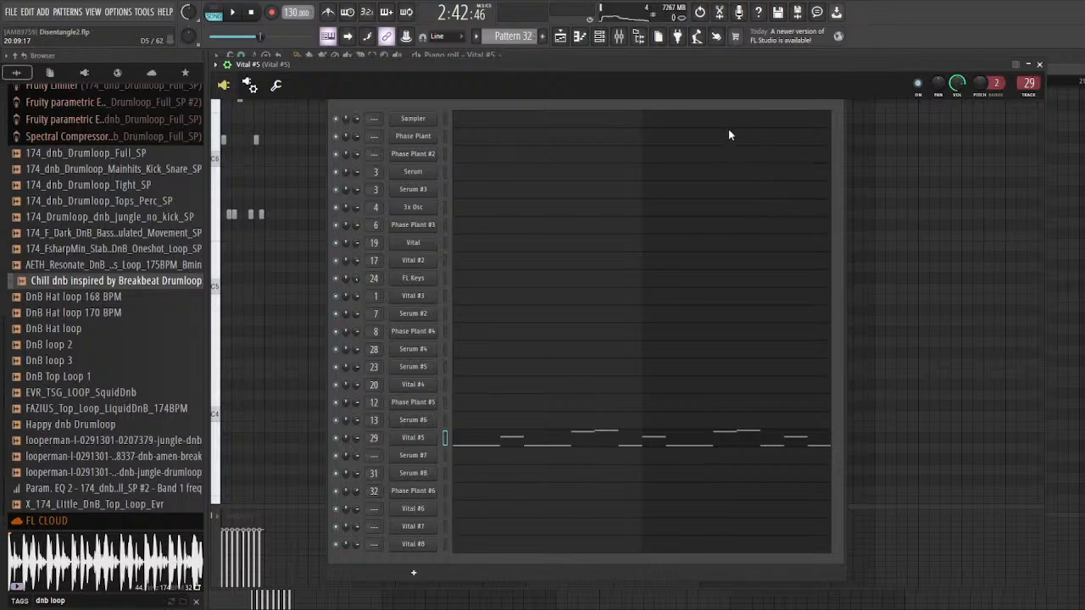
key("ctrl+s")
Step: Play the Vital #5 part of Pattern 32 while showing it in the channel rack
right_click(1060, 173)
key("space")
left_click(599, 37)
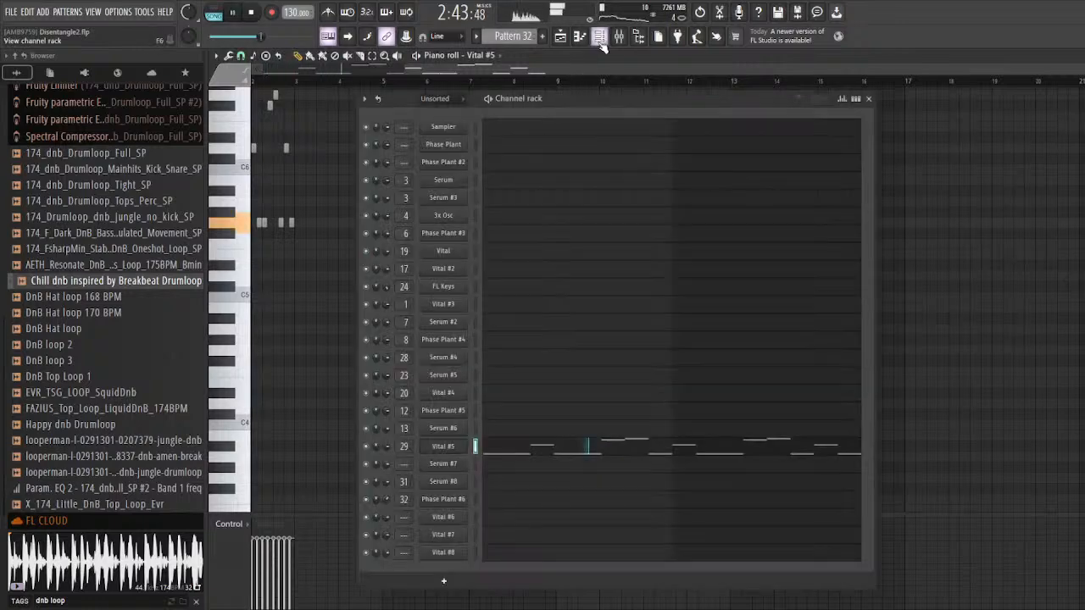
key("space")
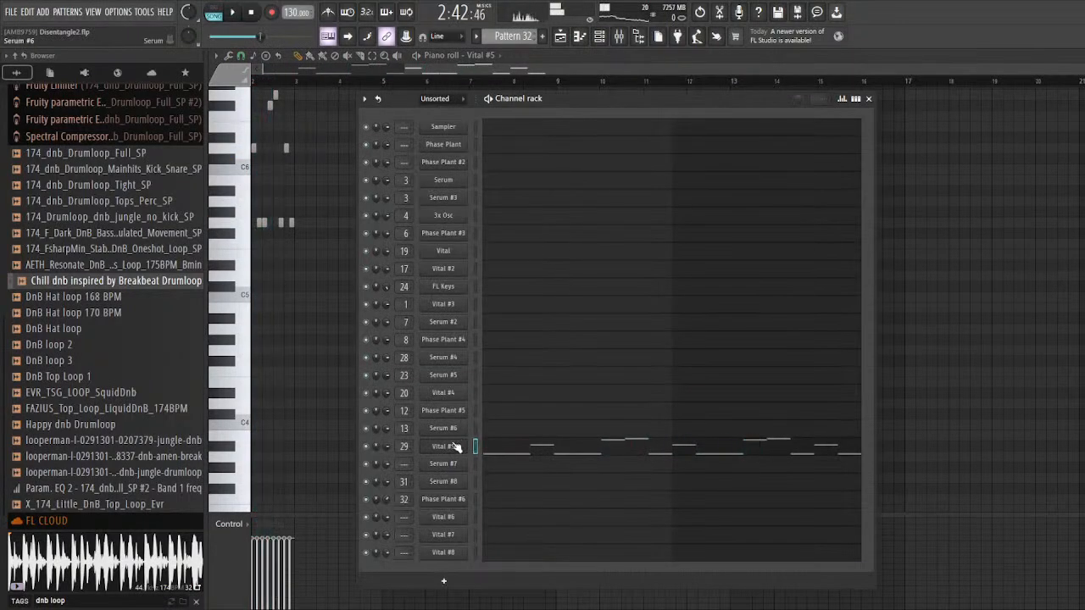
Step: Play the soloed section with the Vital #5 window open, then return to the playlist
left_click(443, 445)
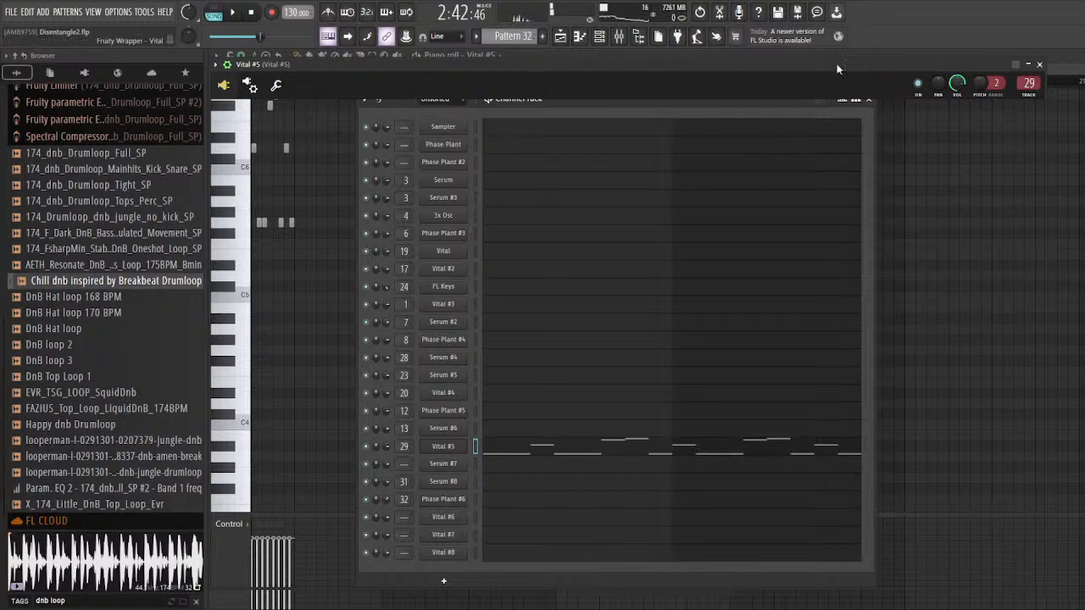
key("space")
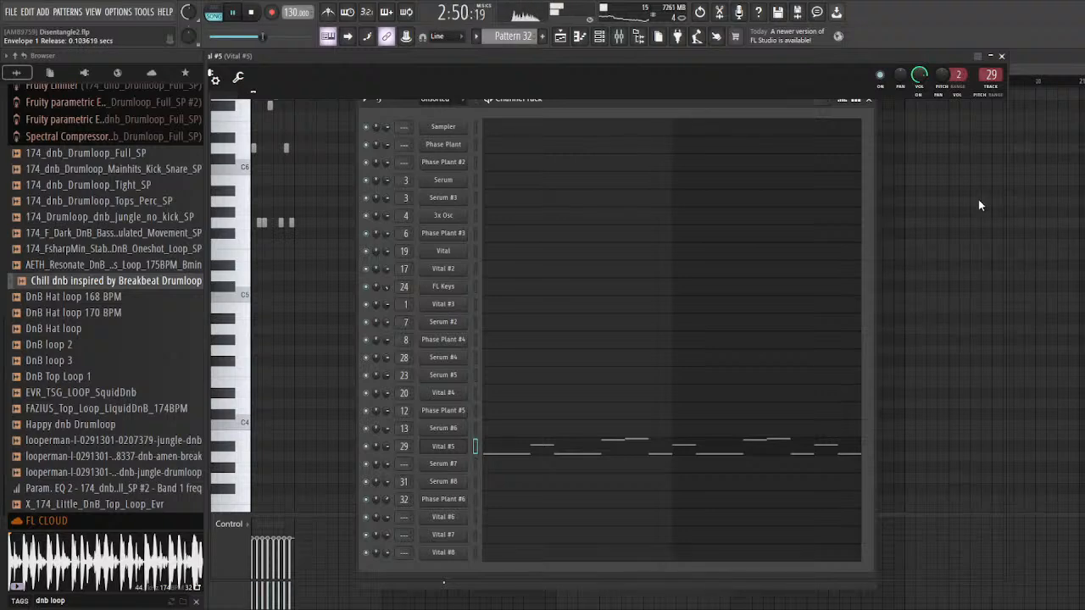
left_click(1002, 57)
left_click(981, 166)
key("space")
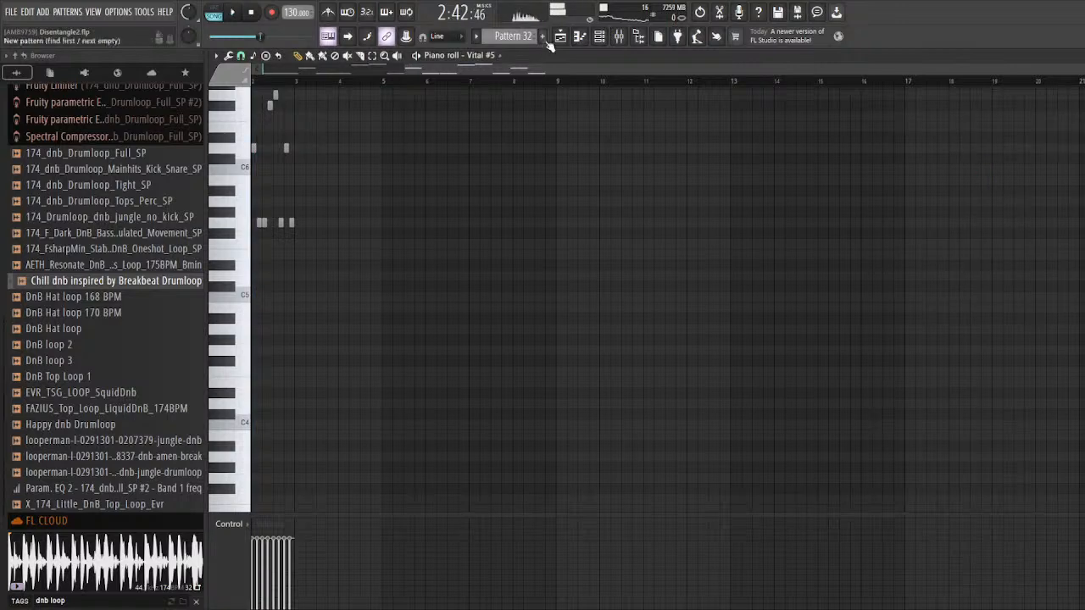
left_click(560, 36)
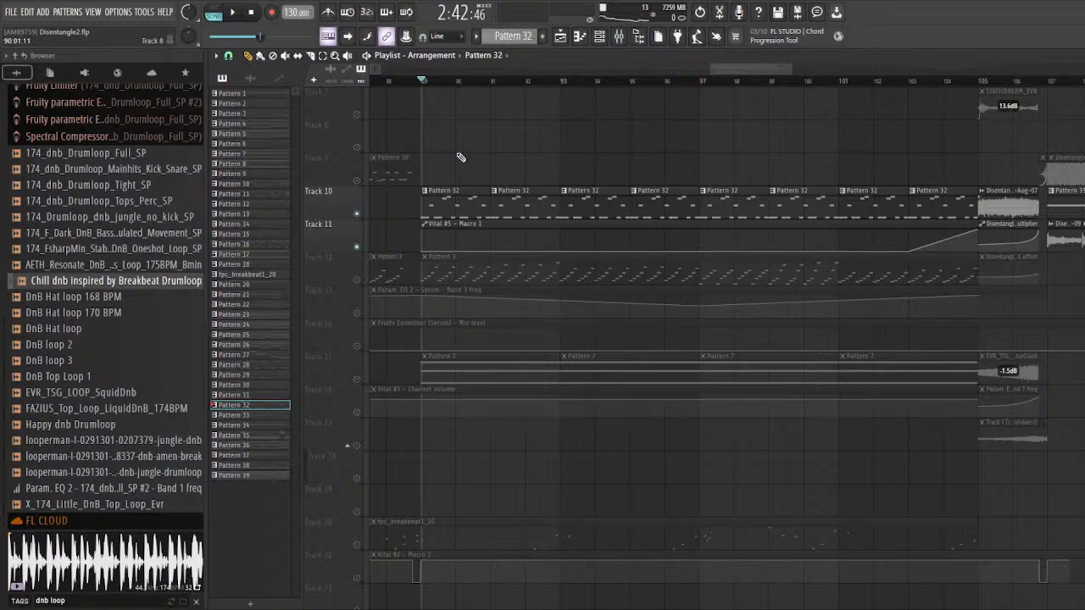
Step: Inspect Pattern 32's Vital #5 instrument again, save the project and go back to the playlist
double_click(466, 208)
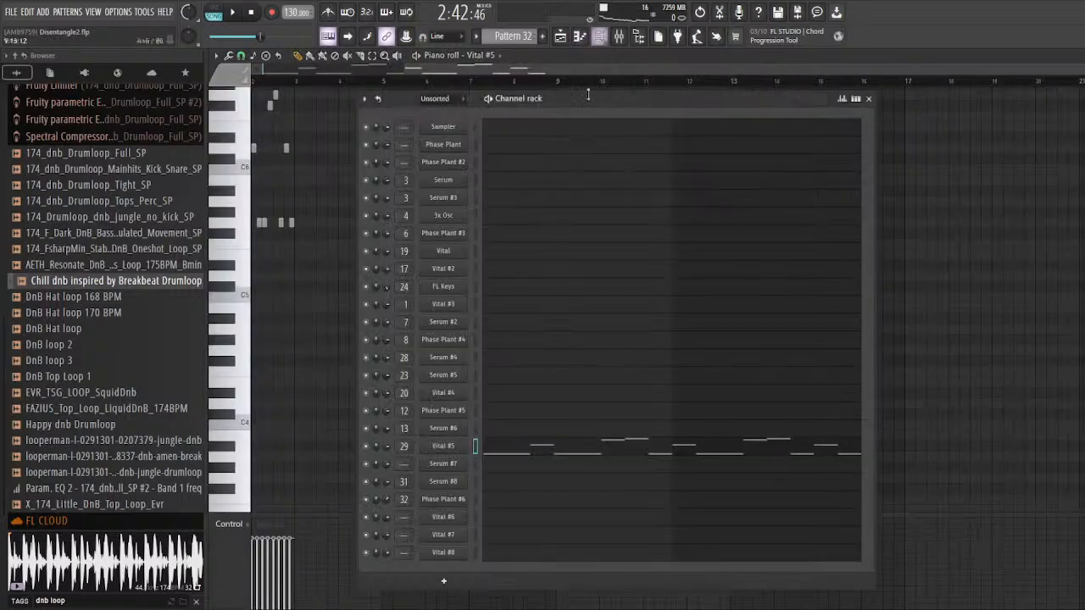
left_click(450, 447)
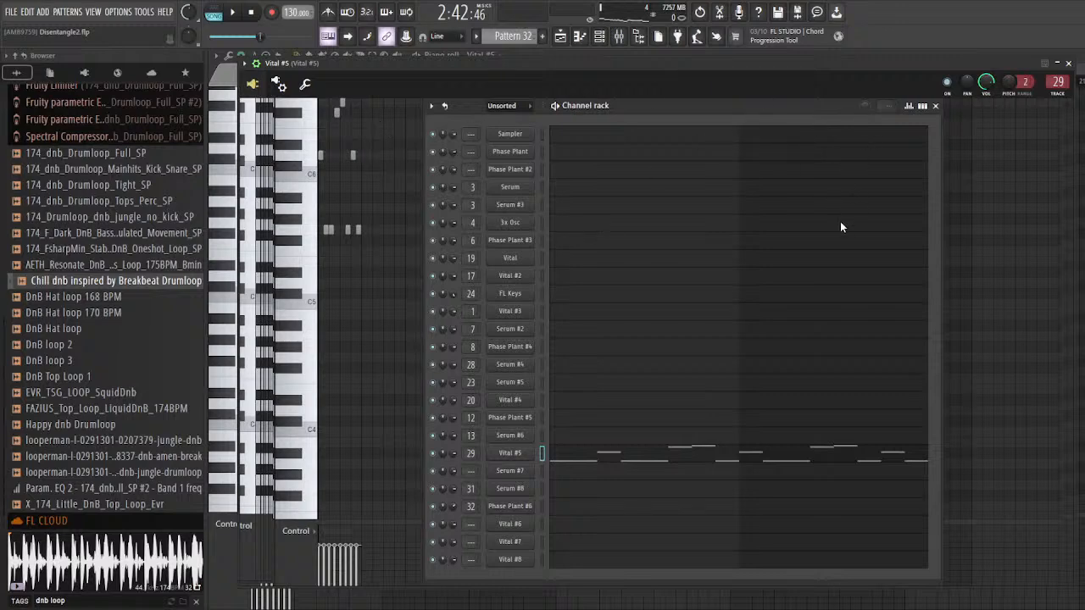
key("ctrl+s")
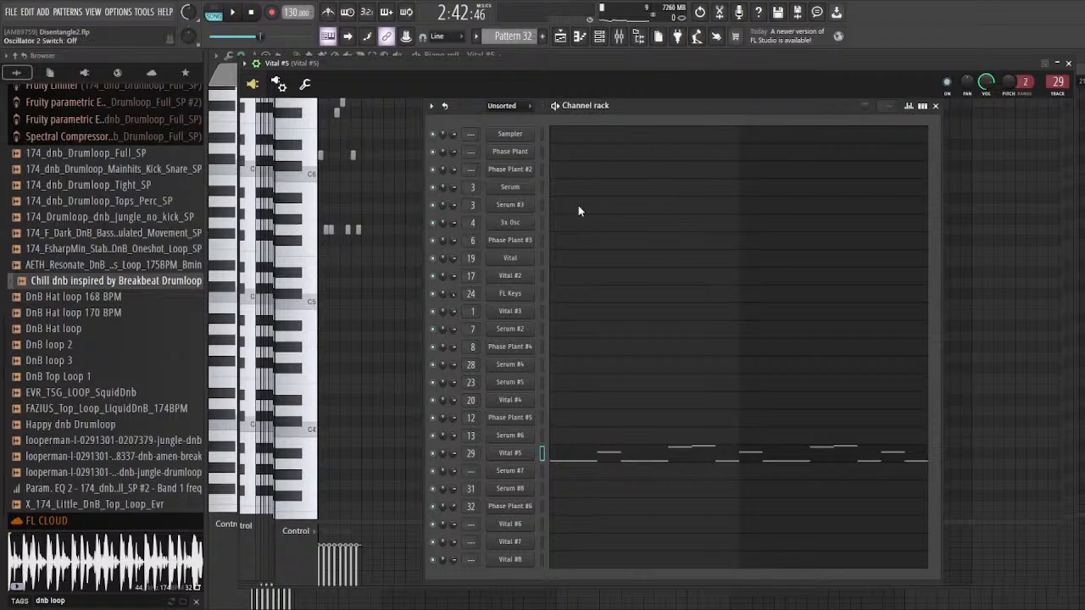
left_click(1069, 63)
left_click(561, 36)
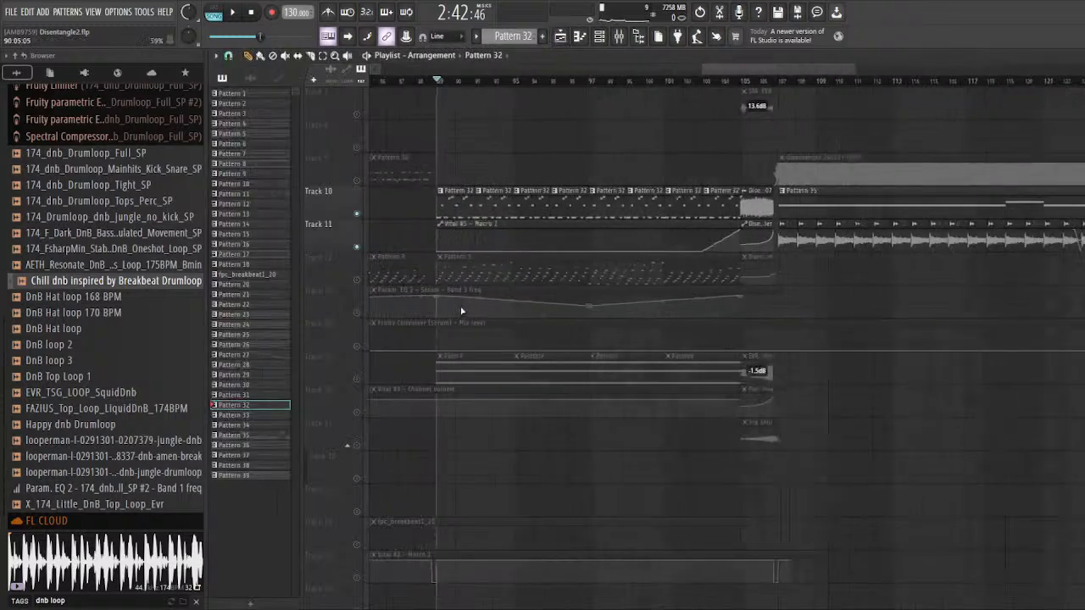
Step: Solo Tracks 12, 13 and 14, covering the Pattern 3 clips and their two Serum effect automations
right_click(359, 285)
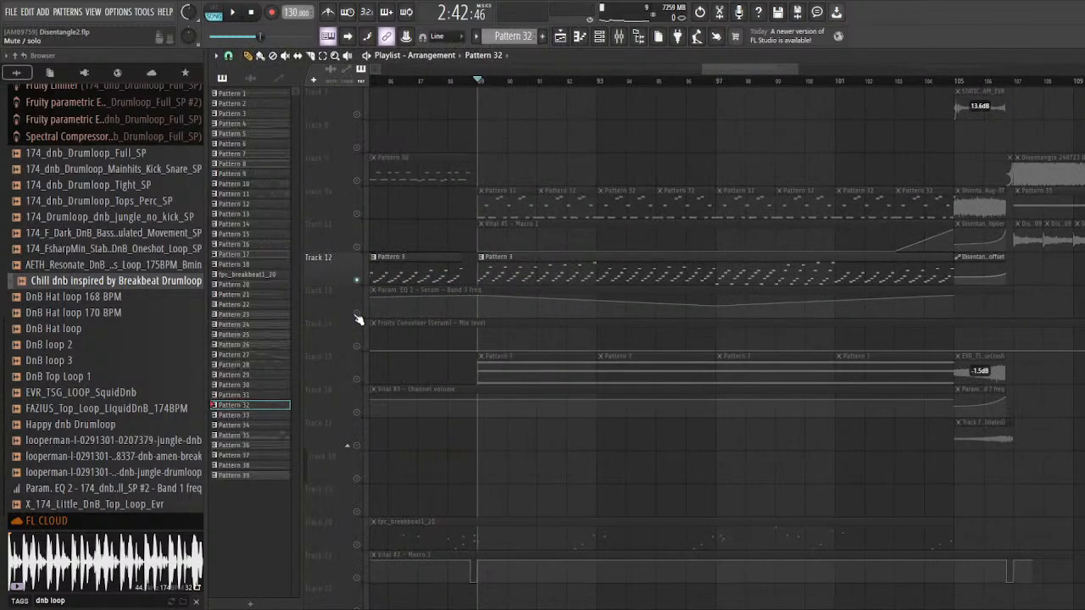
left_click(360, 313)
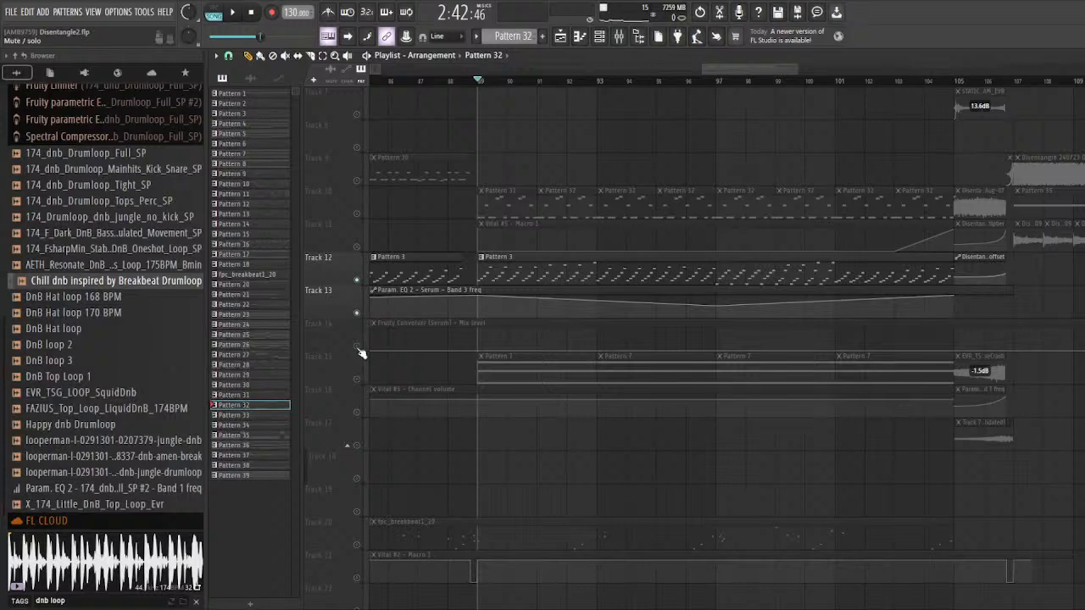
left_click(358, 348)
scroll(504, 337, "down", 3)
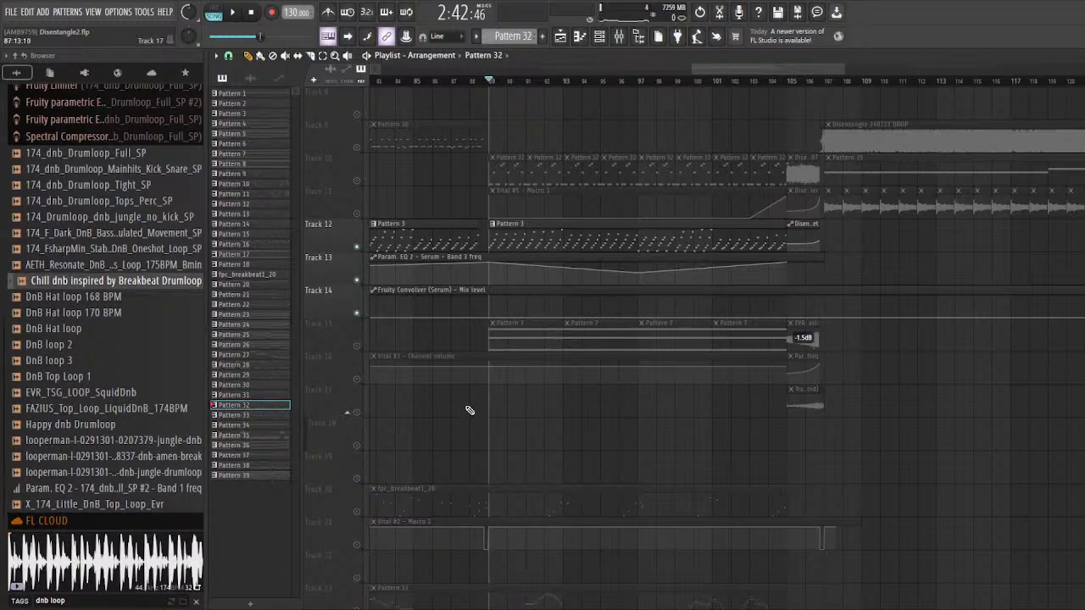
Step: Solo Tracks 15 and 16 and audition the Pattern 7 clips at several points, returning the playhead to bar 89
right_click(360, 346)
left_click(359, 380)
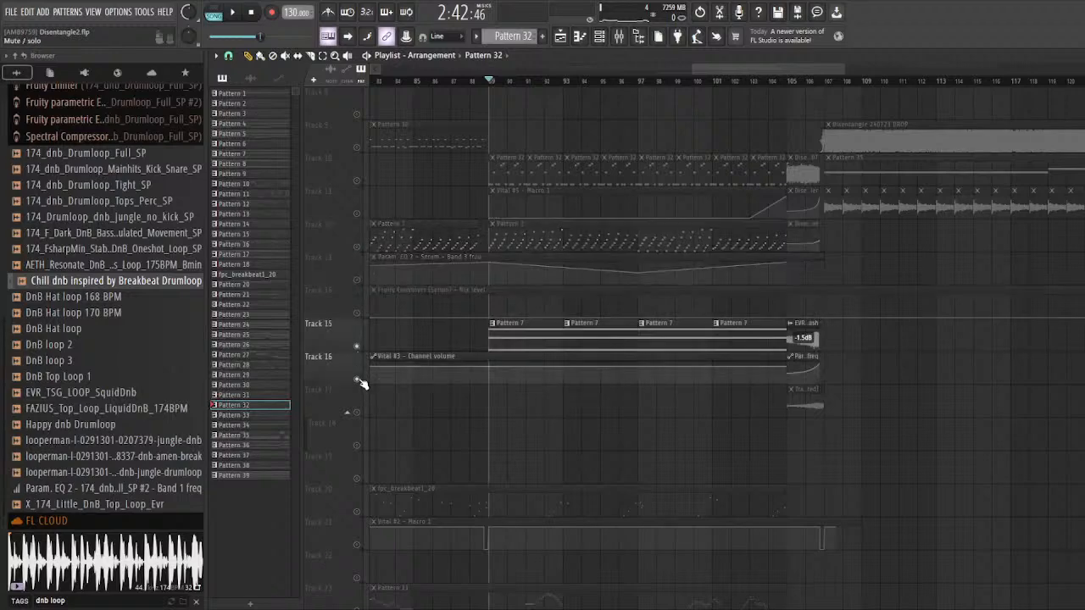
scroll(688, 418, "down", 4)
scroll(670, 402, "up", 4)
key("space")
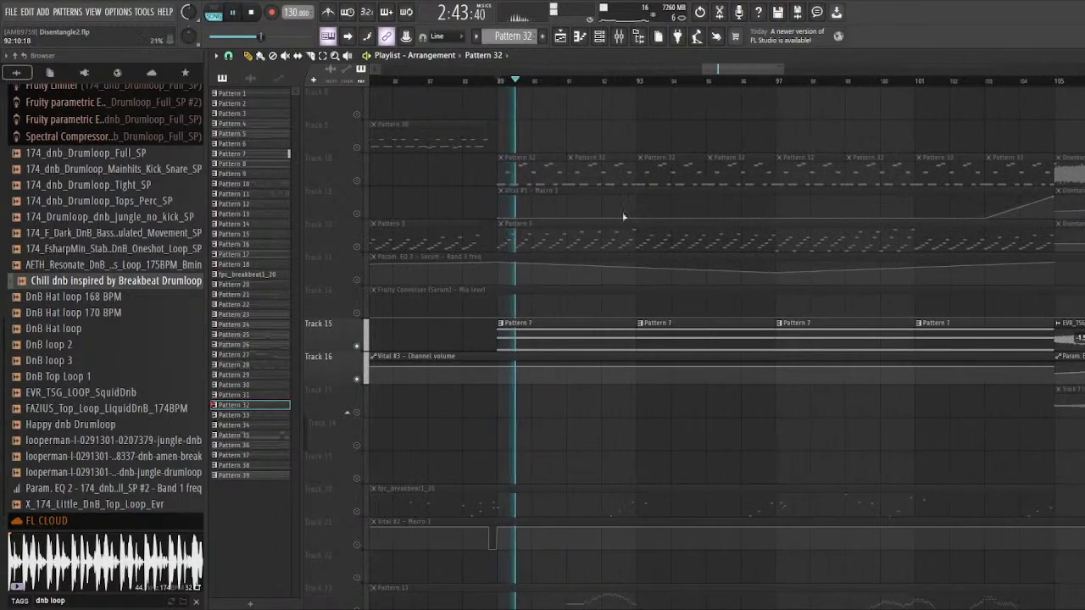
left_click(641, 85)
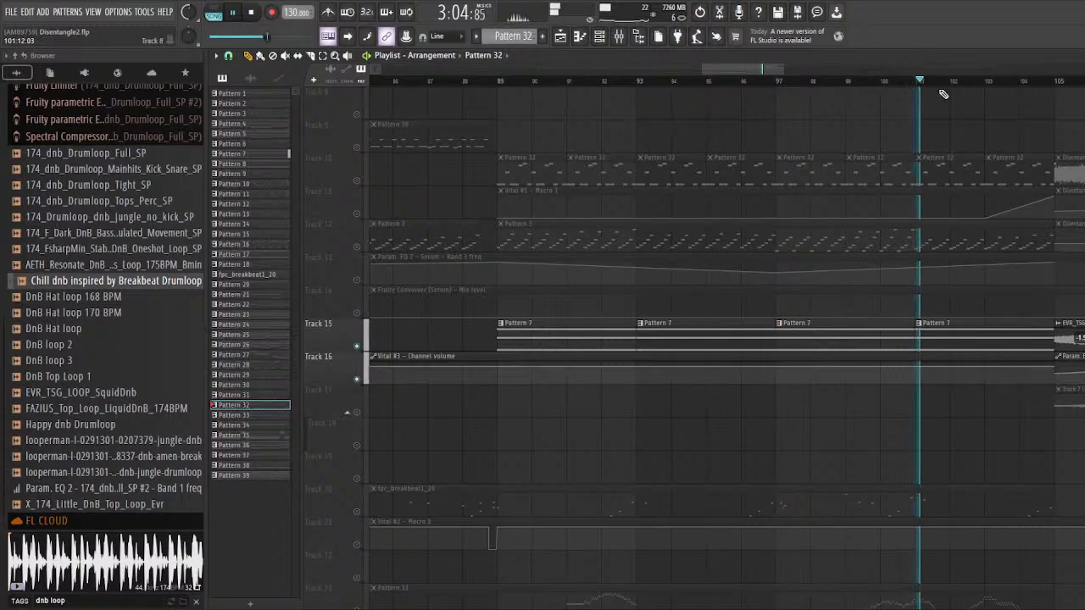
key("space")
left_click(499, 83)
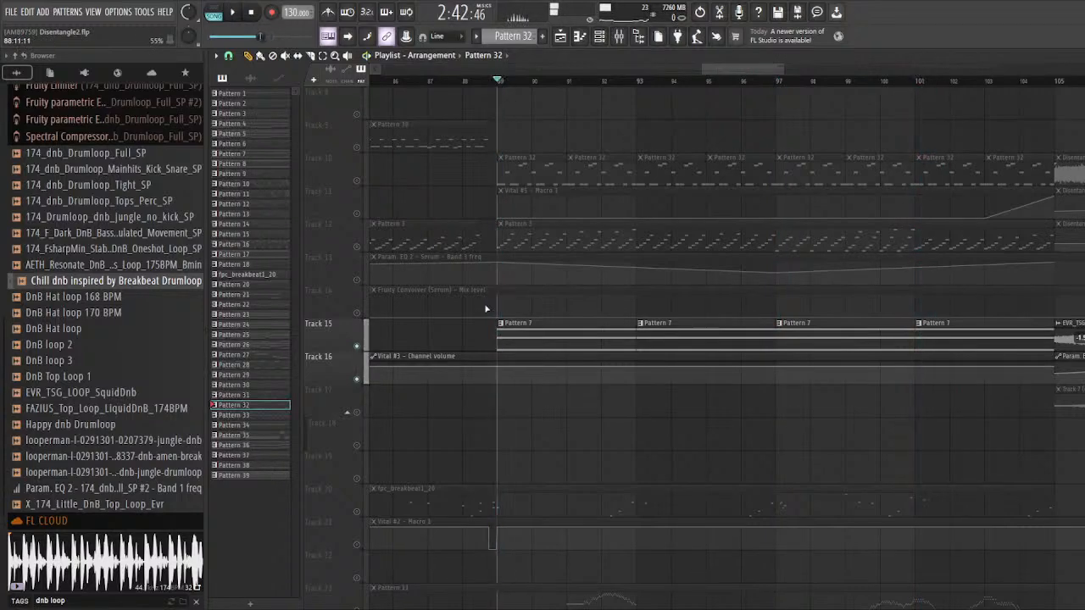
Step: Solo Tracks 23 and 24 and audition the Pattern 11 clip from bar 91 and again from bar 99
scroll(497, 298, "down", 5)
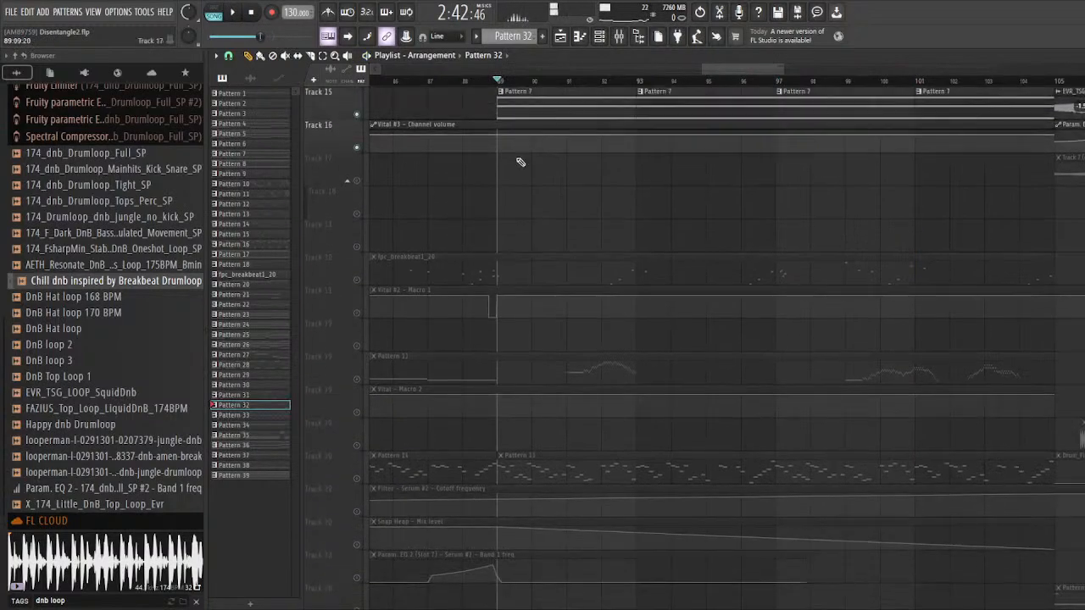
scroll(484, 257, "down", 4)
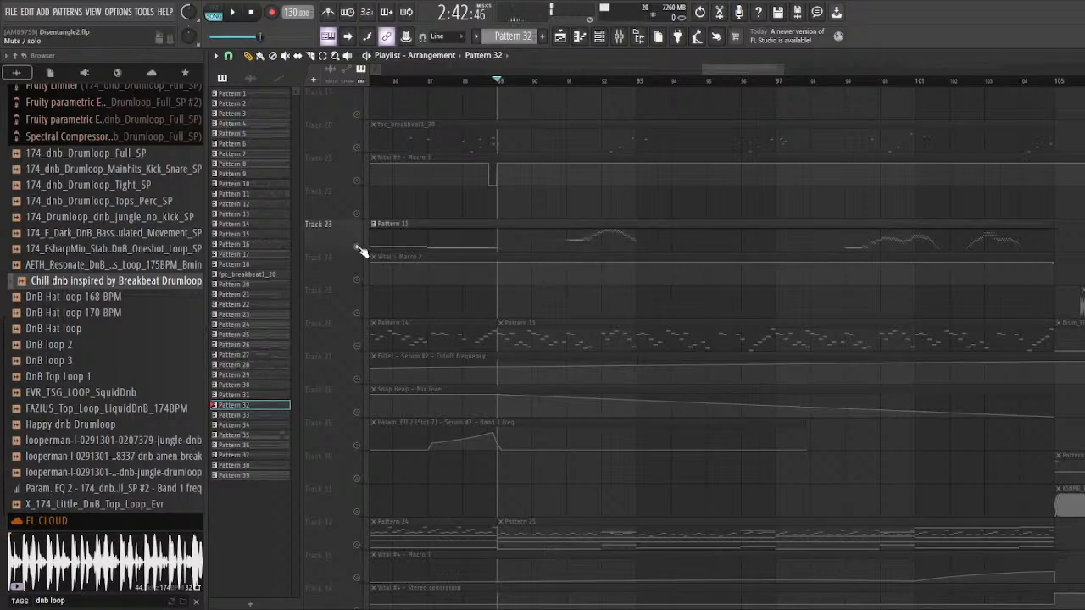
left_click(567, 81)
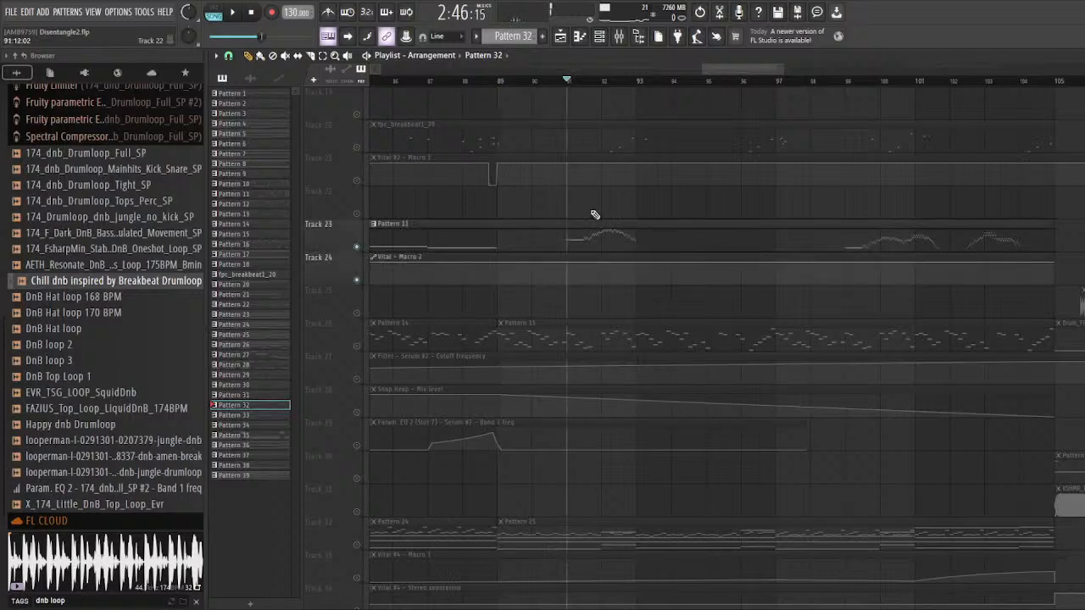
key("space")
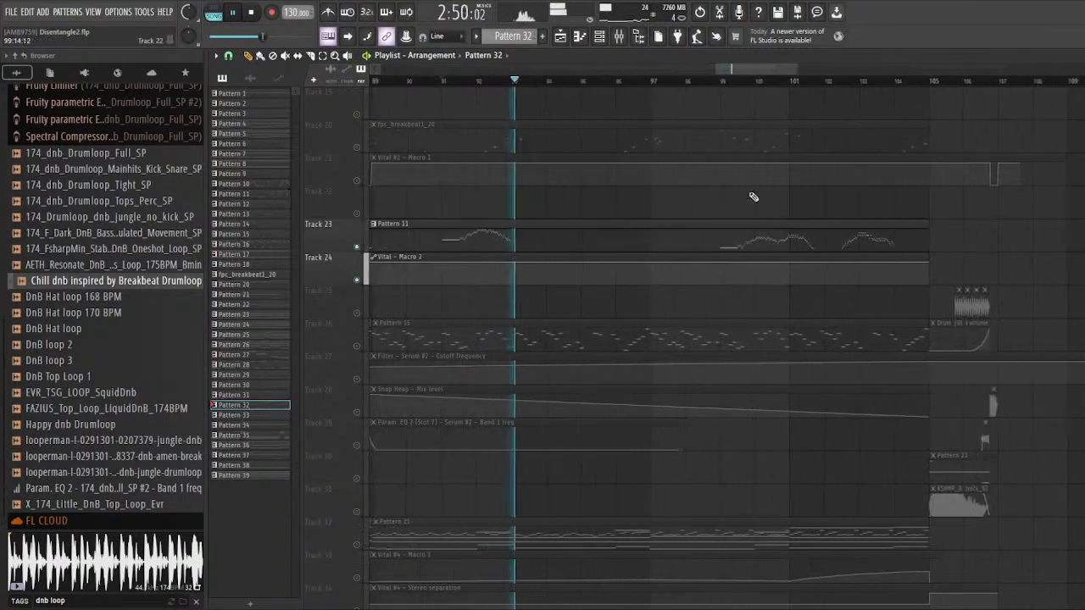
key("space")
left_click(721, 82)
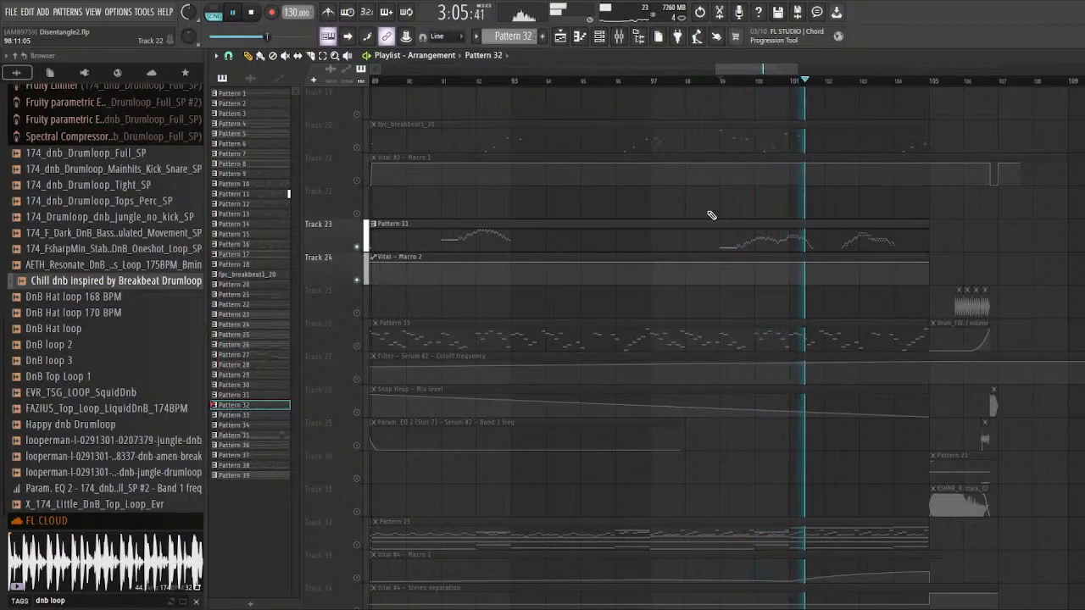
key("space")
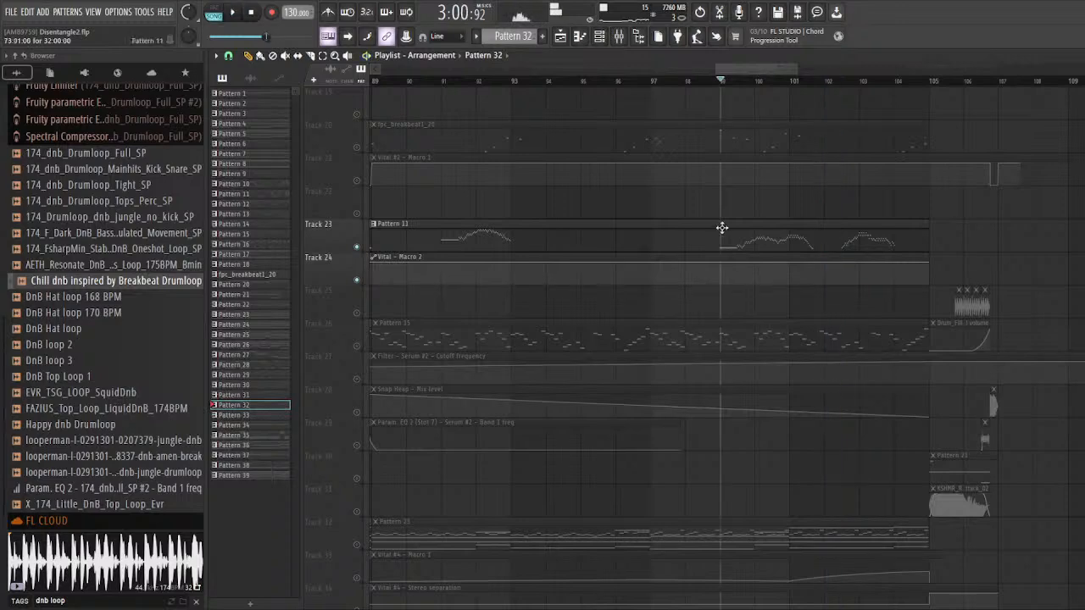
Step: Open Pattern 11's Vital notes in the piano roll for inspection, then return to the playlist
double_click(735, 242)
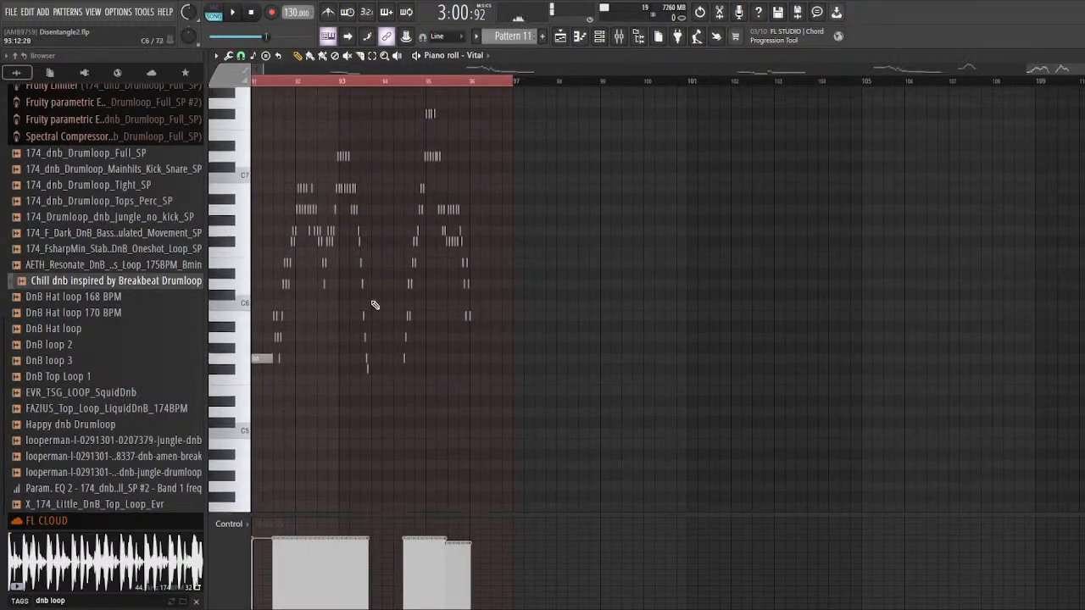
scroll(297, 325, "up", 3)
scroll(431, 356, "down", 1)
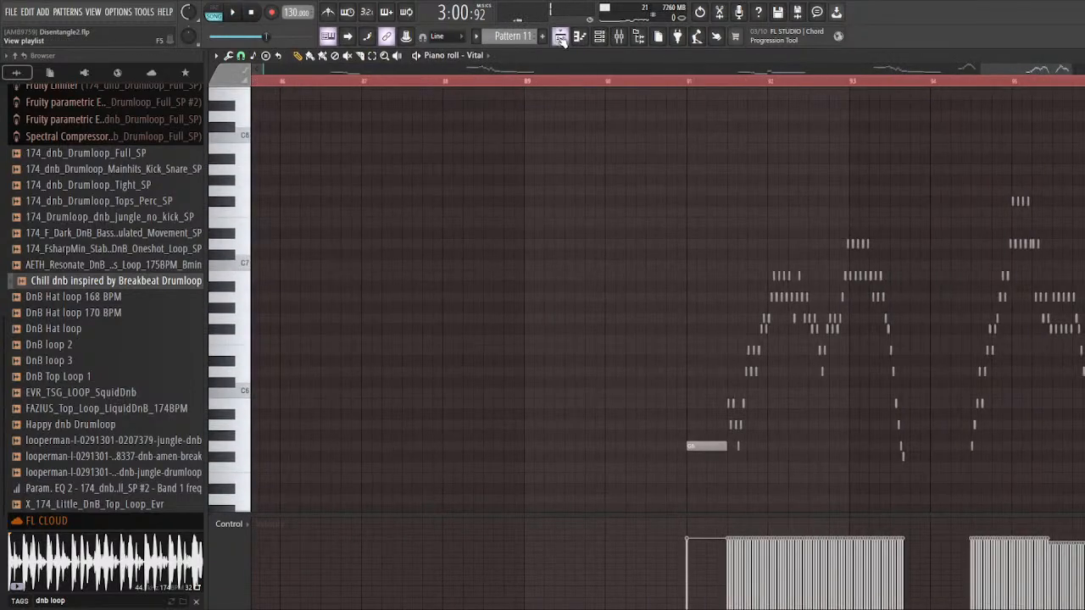
left_click(560, 36)
Step: End the solo of Tracks 23 and 24 so all playlist tracks are active again
scroll(678, 353, "down", 2)
scroll(613, 319, "up", 3)
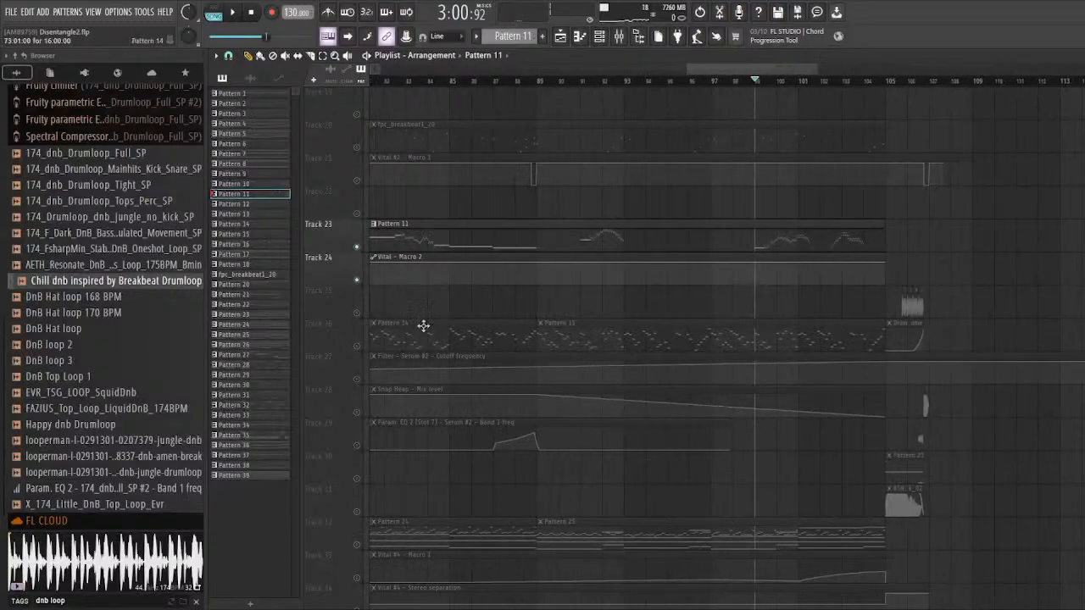
right_click(358, 346)
right_click(357, 347)
Step: Survey the lower half of the arrangement, from the Track 28 automation through the drum loops to the impacts and risers around Track 57
scroll(598, 310, "down", 6)
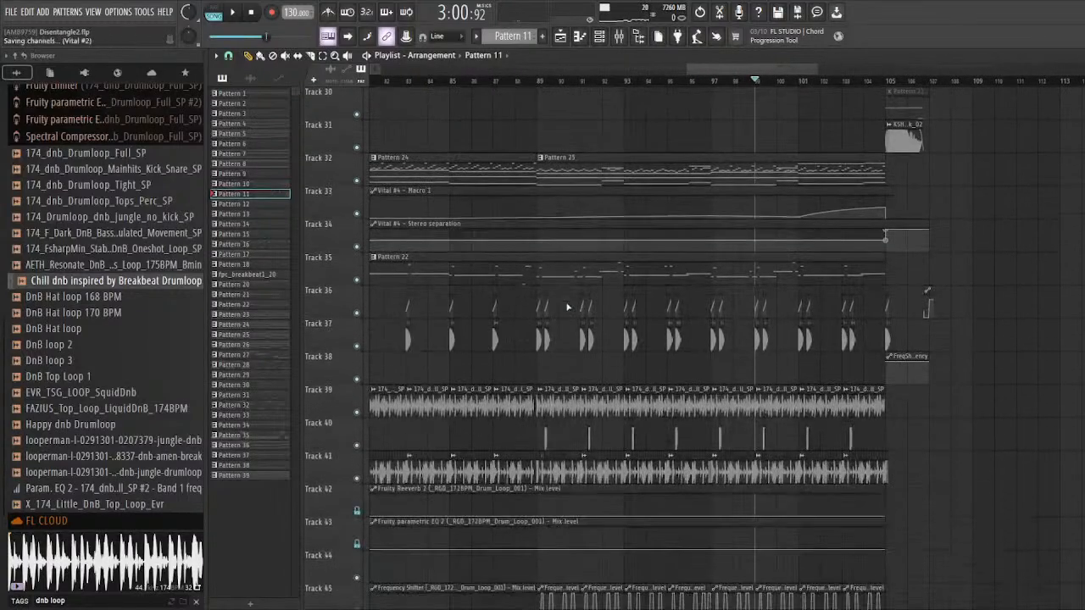
scroll(508, 333, "up", 1)
scroll(747, 341, "up", 2)
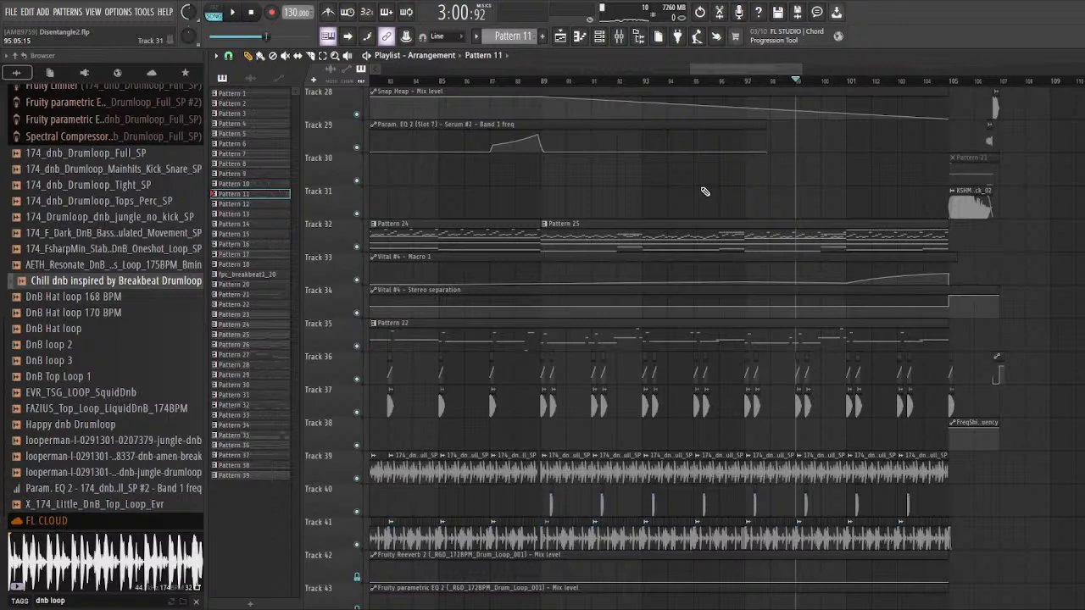
scroll(705, 191, "down", 3)
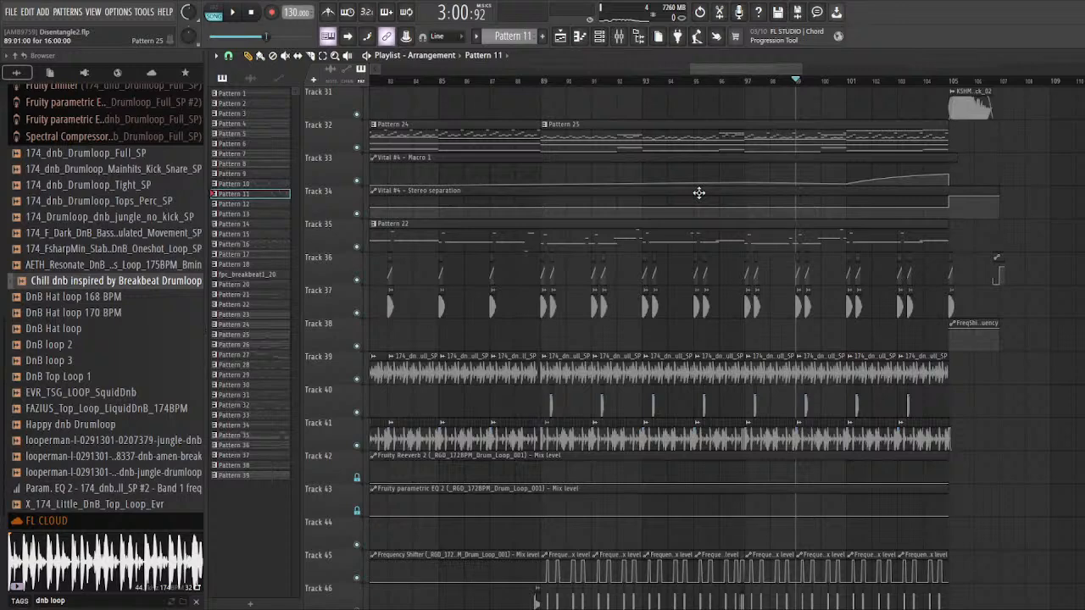
scroll(560, 349, "down", 3)
scroll(642, 388, "down", 3)
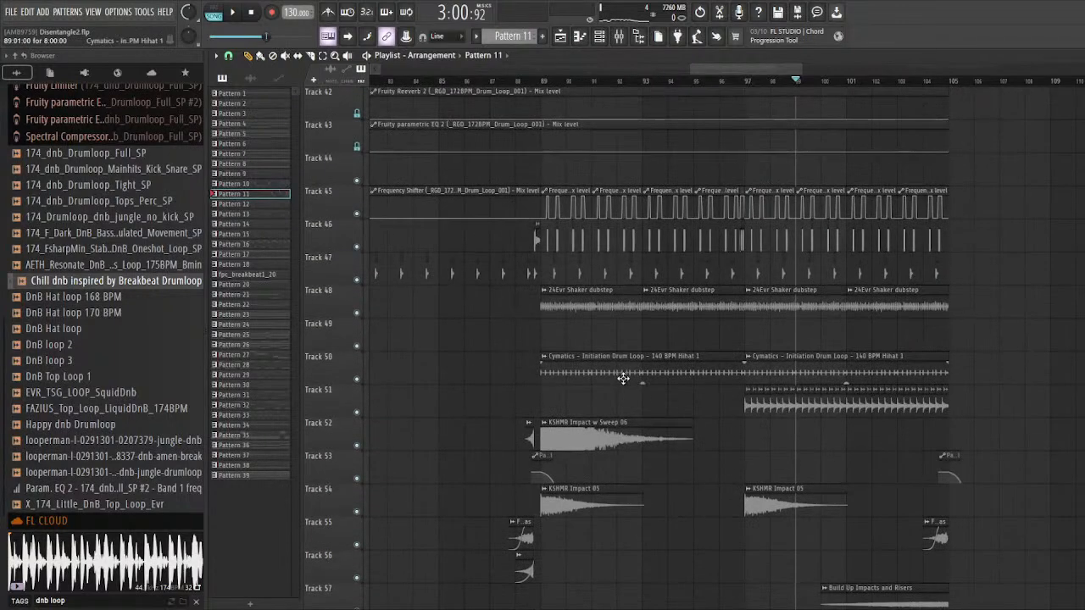
scroll(839, 377, "up", 2)
scroll(702, 373, "up", 2)
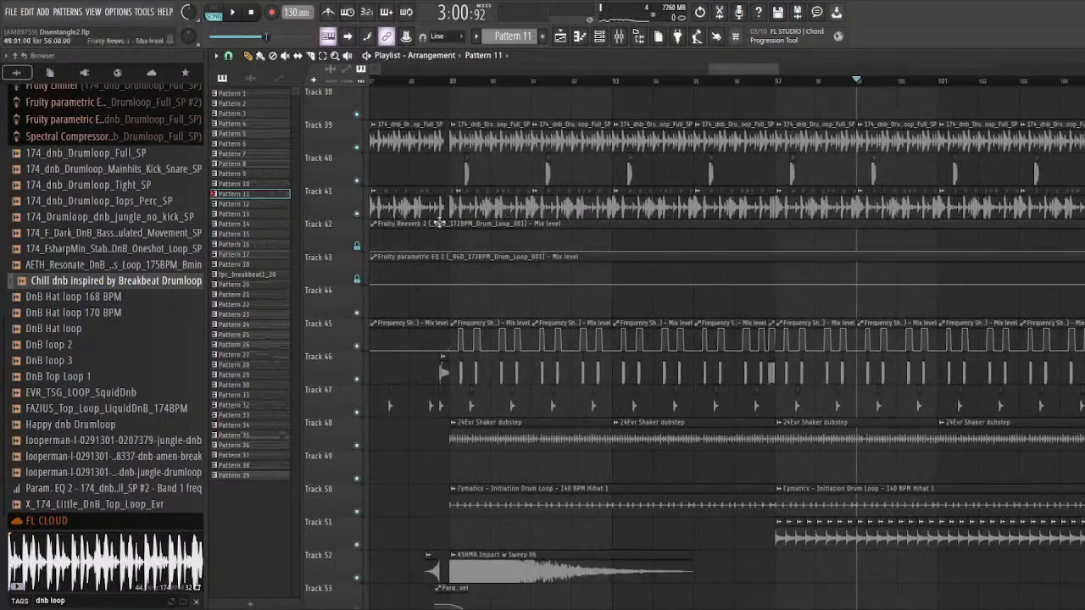
Step: Set the playhead to bar 89, solo Track 40 and enable Tracks 36 to 39 alongside it
left_click(452, 80)
scroll(451, 246, "up", 3)
scroll(608, 336, "down", 2)
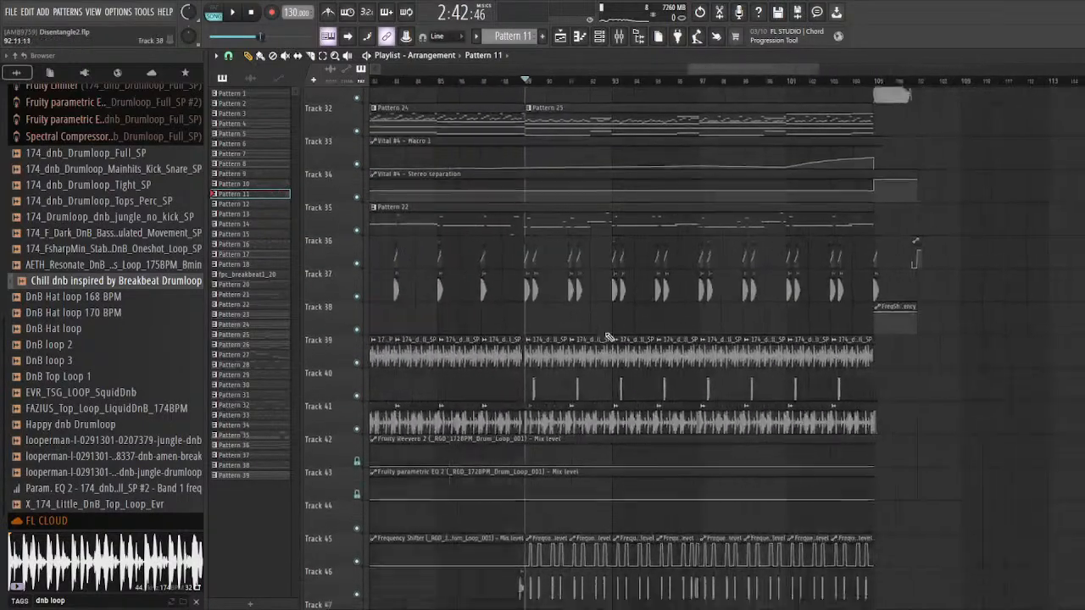
scroll(608, 337, "down", 2)
scroll(607, 330, "up", 3)
scroll(376, 297, "up", 1)
scroll(373, 284, "up", 1)
right_click(358, 280)
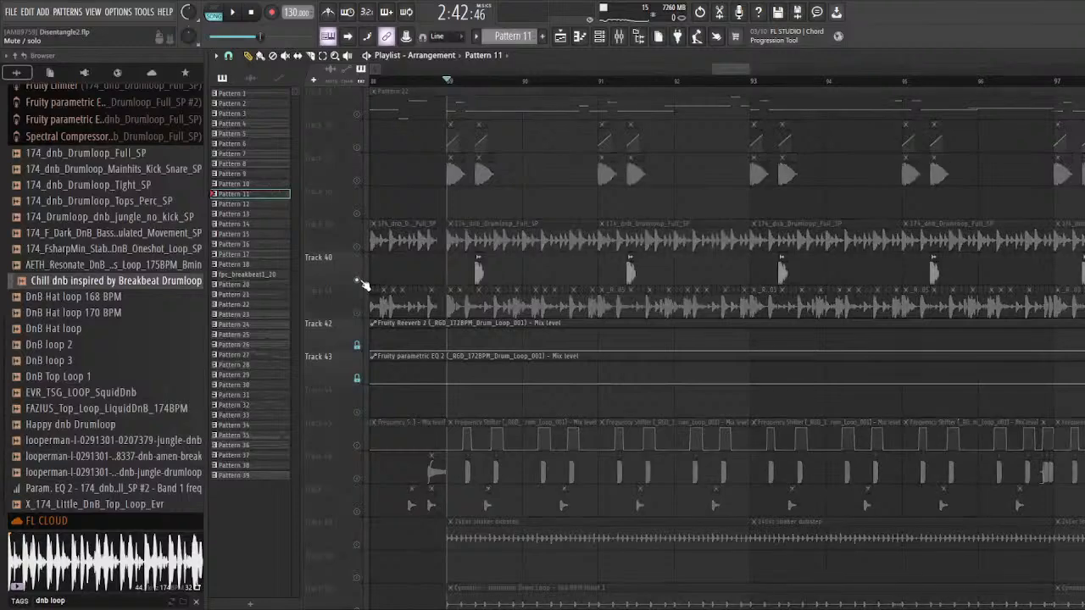
left_click(357, 246)
left_click(357, 214)
left_click(357, 181)
left_click(357, 147)
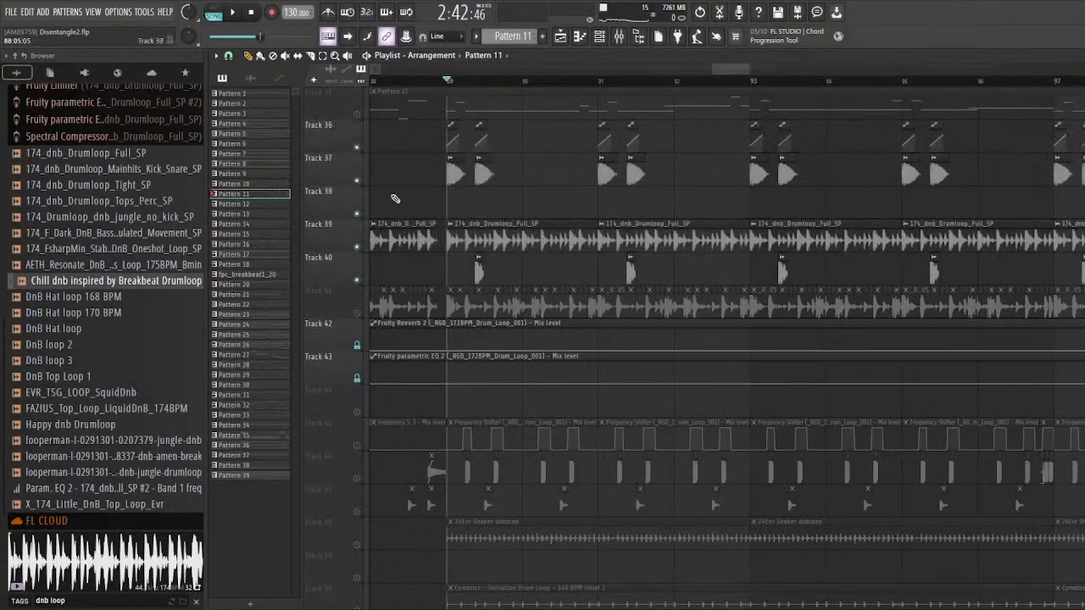
Step: Audition the soloed drum tracks from bar 89, enabling Track 41's drum loop slices for comparison
key("space")
scroll(449, 254, "up", 2)
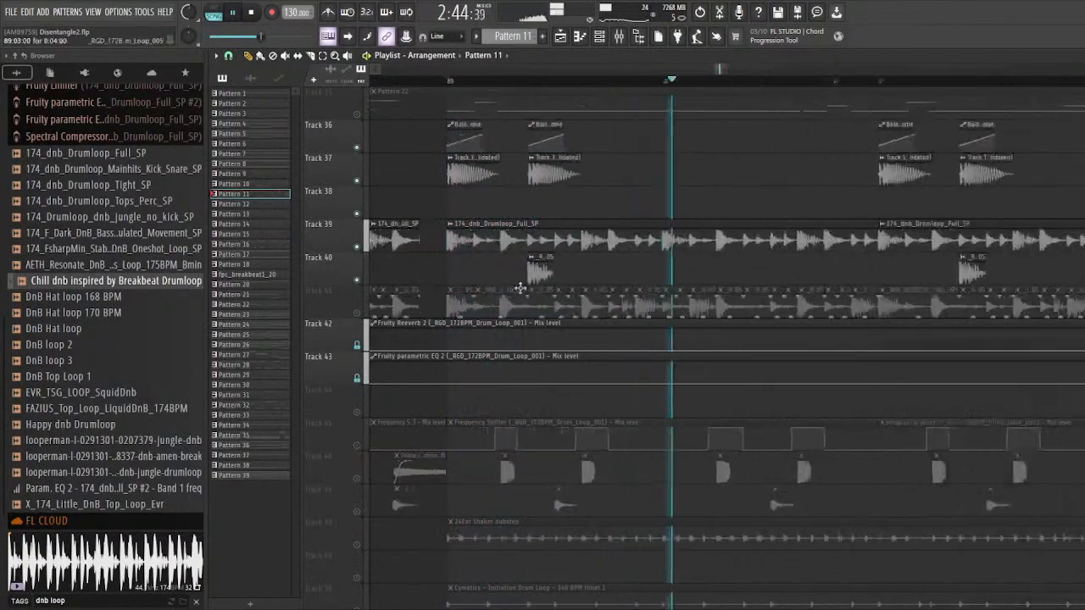
scroll(559, 284, "down", 2)
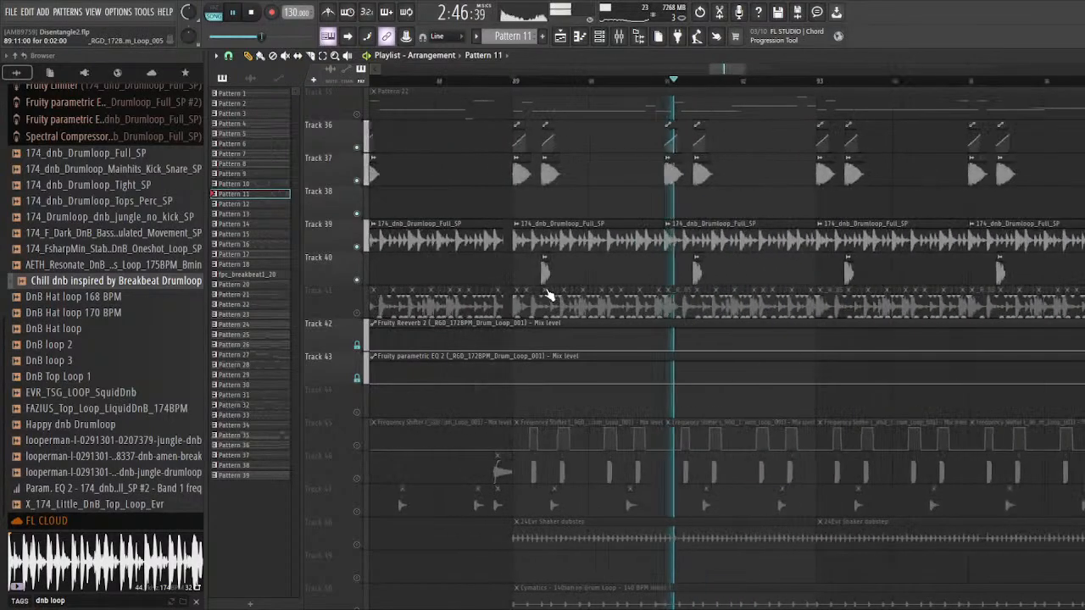
left_click(357, 312)
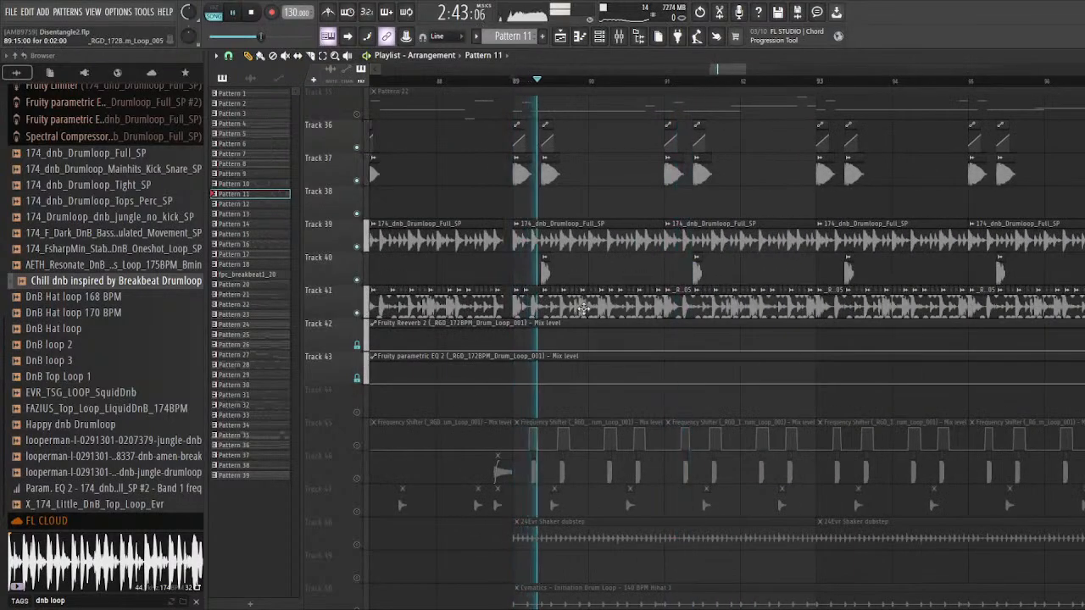
key("space")
Step: Enable Tracks 44 to 47, covering the Frequency Shifter automation and the extra percussion hits
scroll(333, 271, "down", 5)
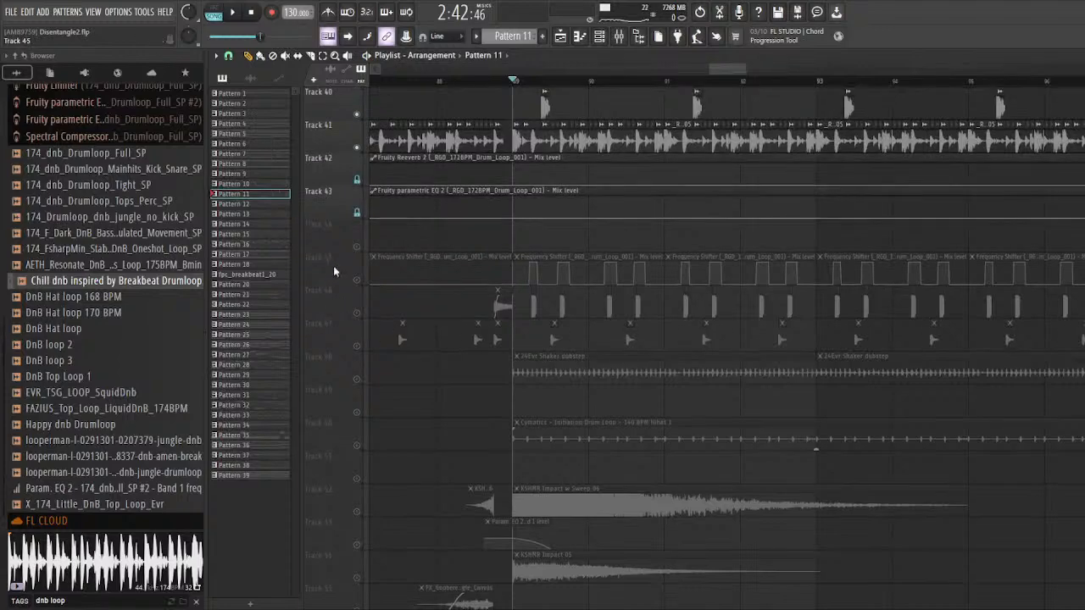
left_click(357, 280)
left_click(356, 312)
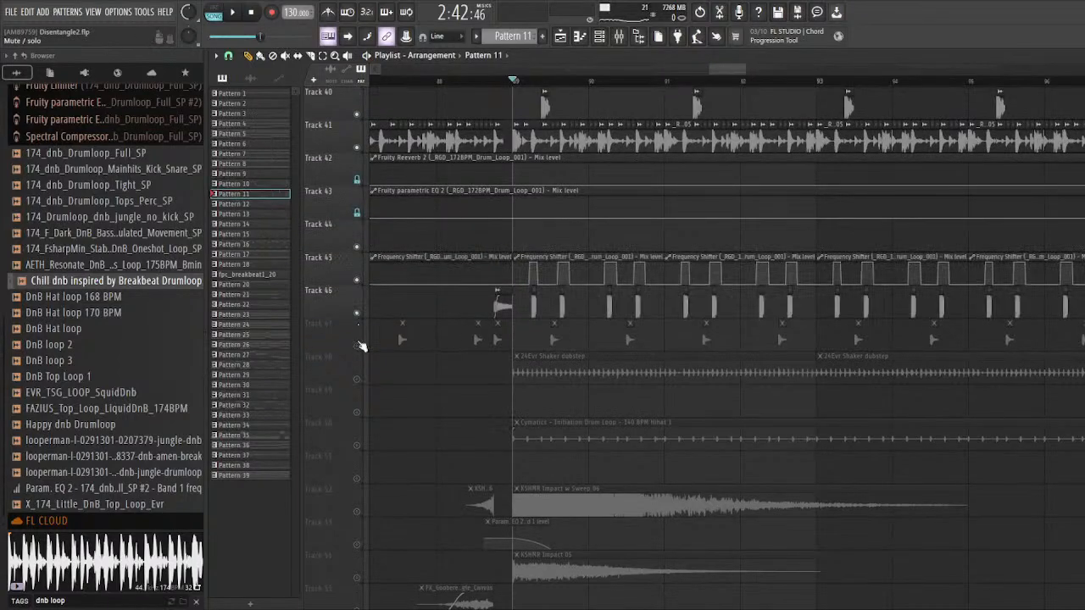
left_click(357, 346)
Step: Examine the Frequency Shifter mix level automation on Track 45 against the hits on Track 46 at bar 89
scroll(357, 346, "up", 4)
scroll(490, 386, "up", 3)
left_click(543, 389)
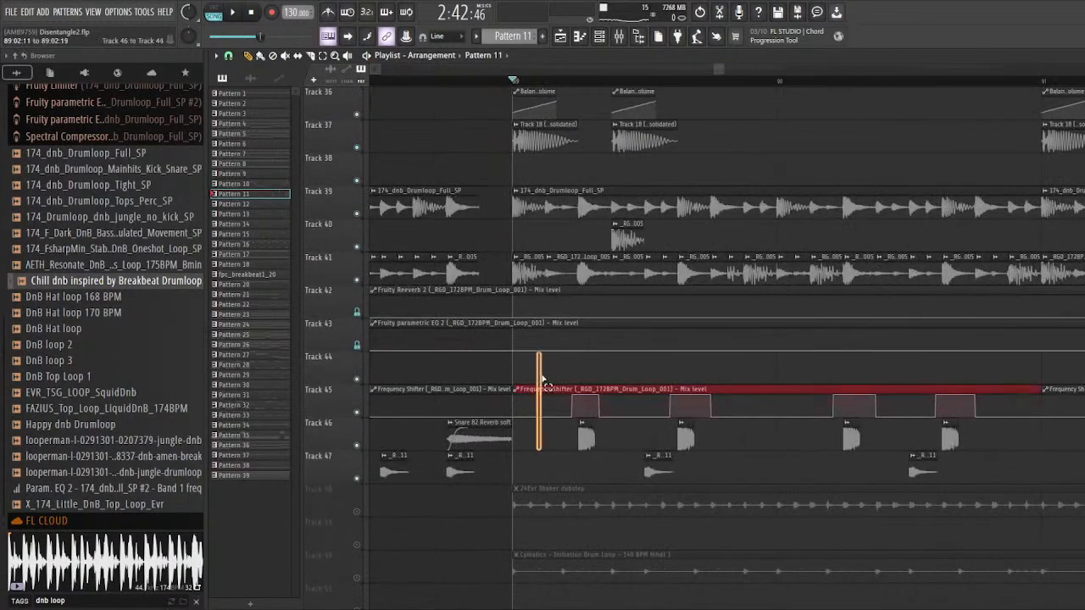
scroll(588, 357, "up", 2)
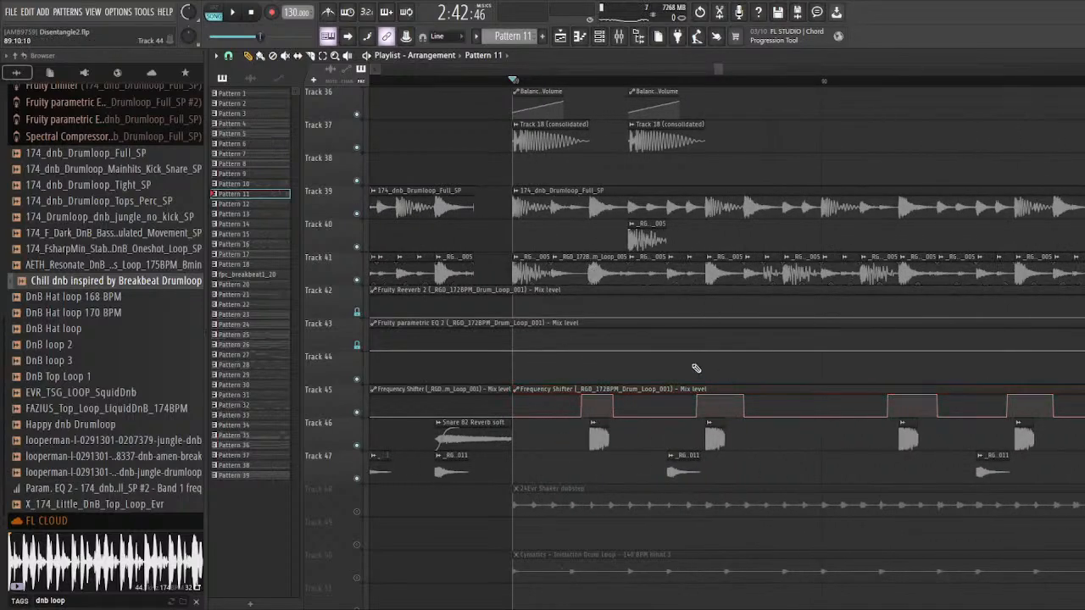
scroll(597, 285, "down", 5)
Step: Play the combined drum tracks from bar 87 through the transition into bar 89, then stop playback
left_click(450, 79)
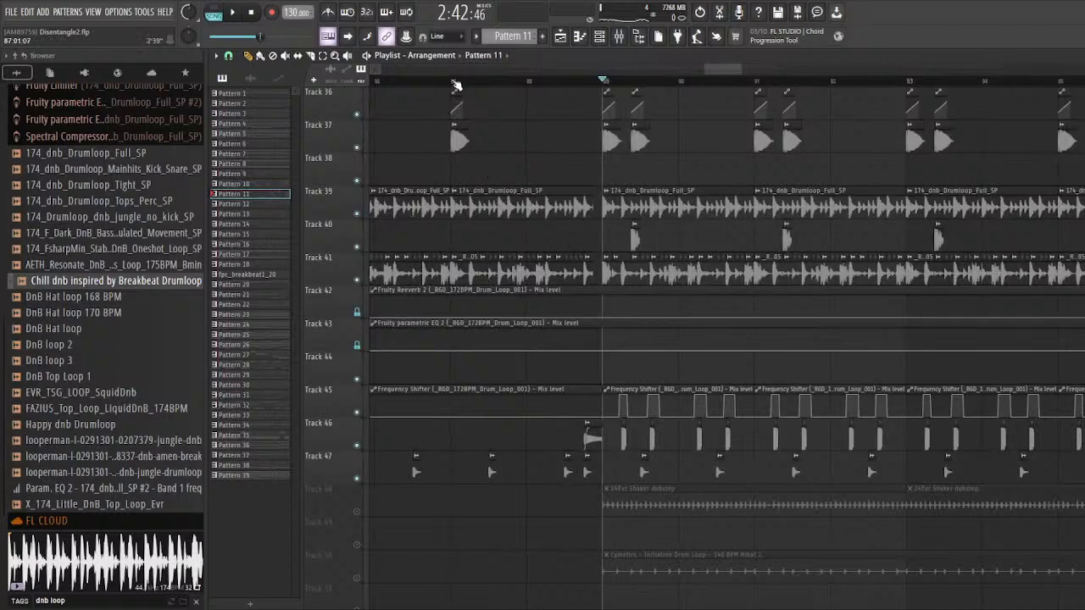
key("space")
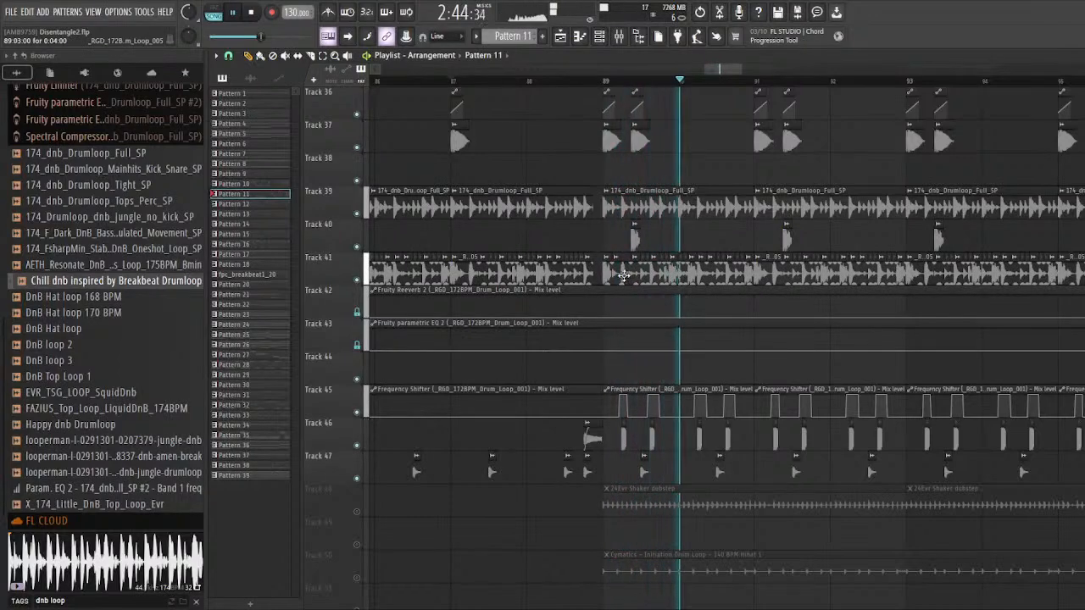
scroll(625, 278, "up", 3)
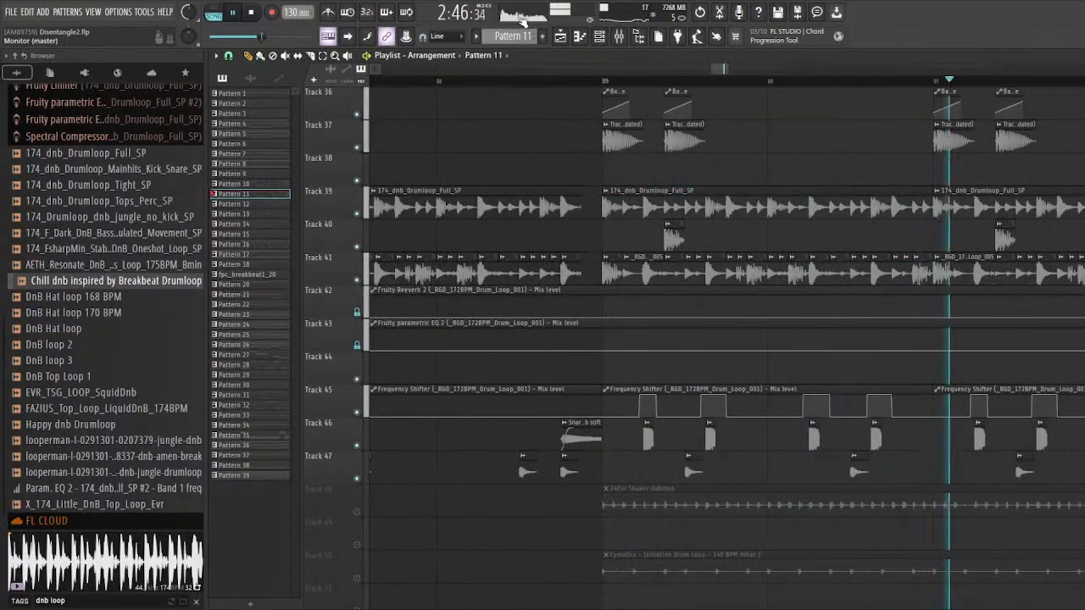
key("space")
Step: Solo Track 48 and audition its 24Evr Shaker dubstep clips from bar 89
scroll(660, 256, "down", 4)
scroll(610, 307, "down", 3)
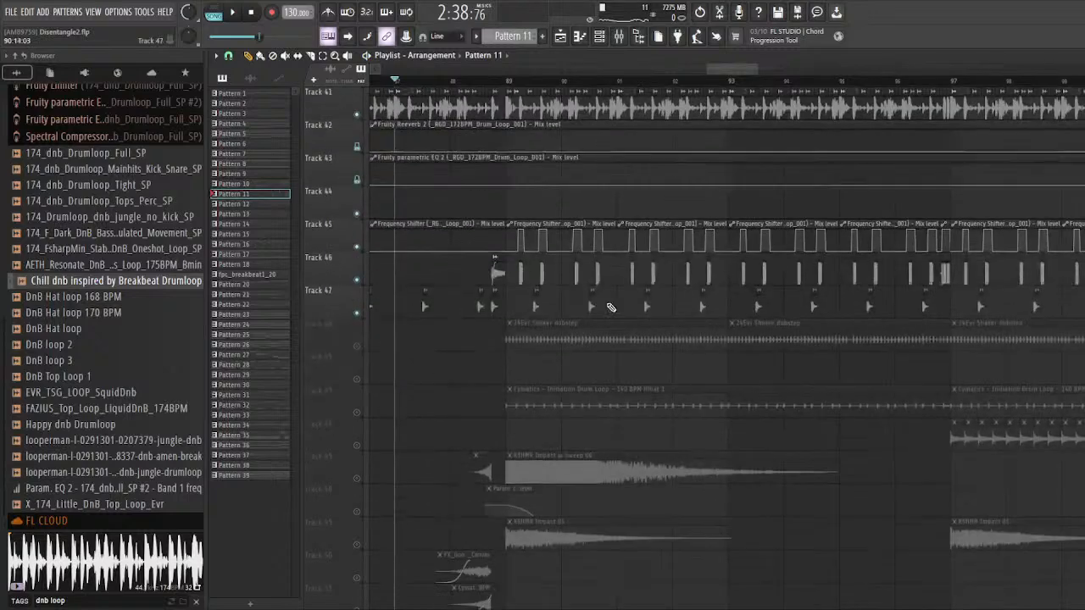
scroll(432, 334, "down", 2)
right_click(356, 346)
scroll(512, 153, "up", 4)
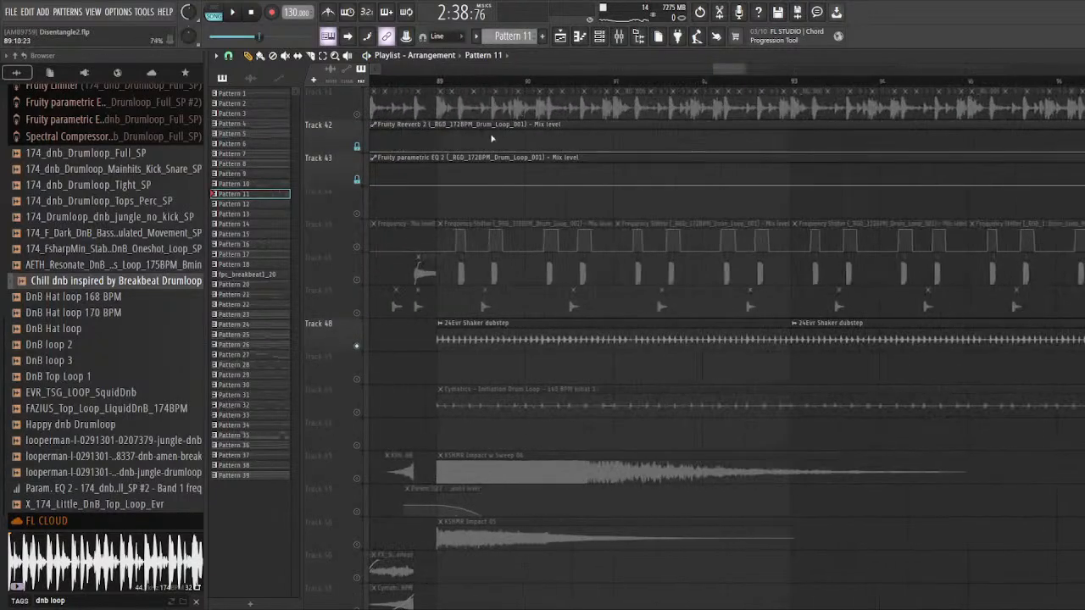
left_click(438, 82)
key("space")
scroll(516, 296, "down", 2)
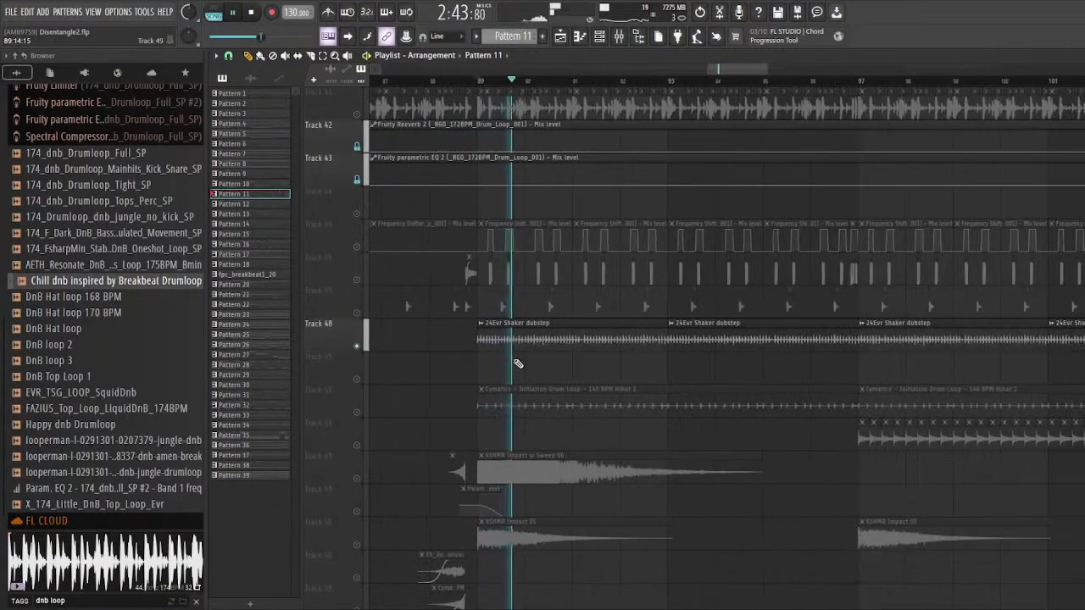
scroll(518, 363, "down", 1)
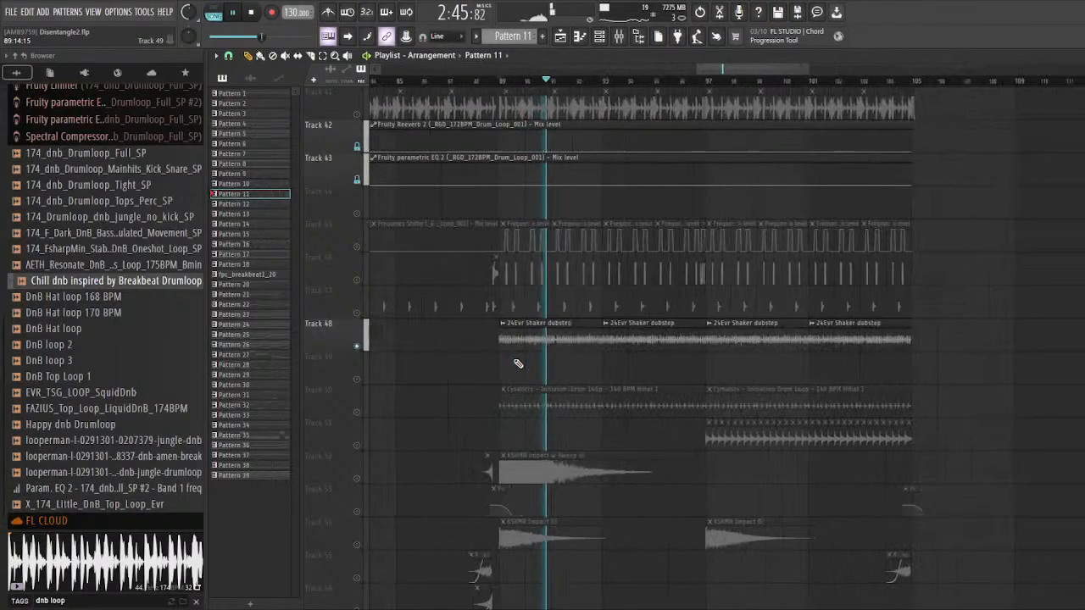
key("space")
Step: Highlight the shaker clips on Track 48 and replay them from bar 89
left_click_drag(501, 365, 964, 351)
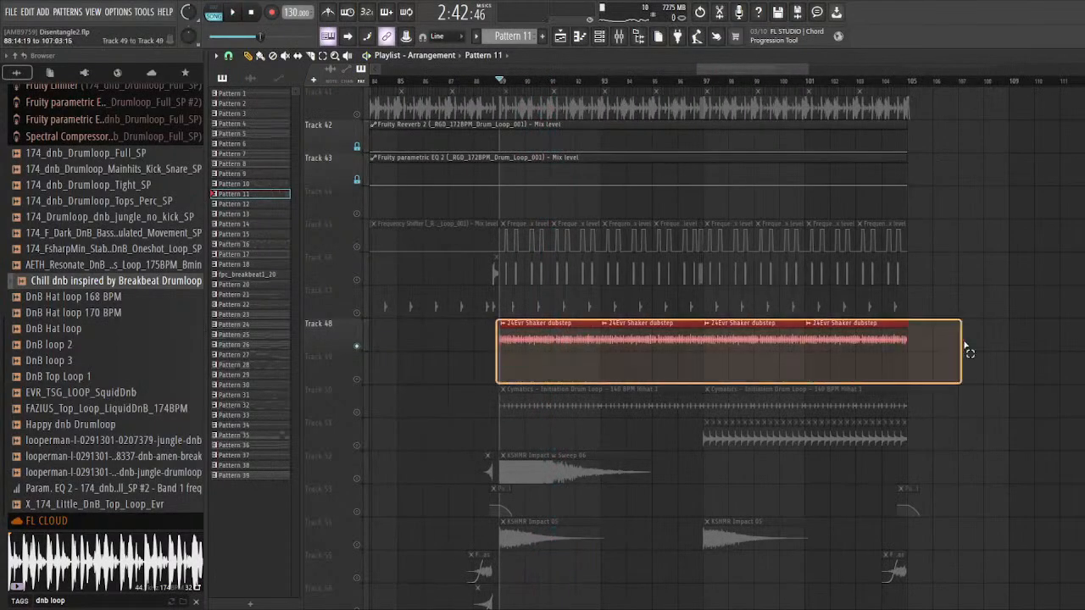
scroll(530, 367, "up", 2)
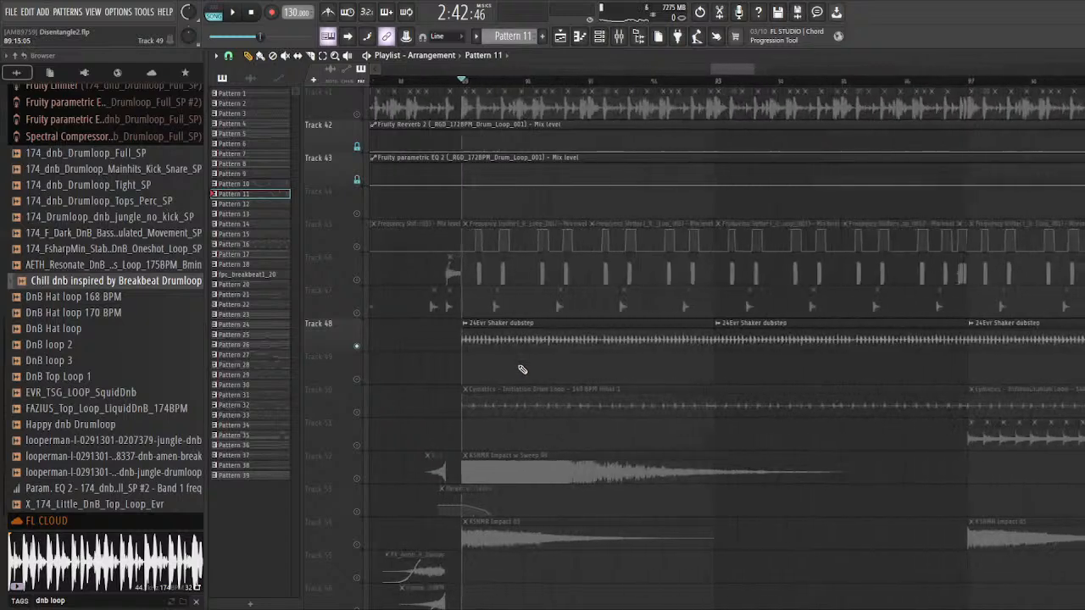
key("space")
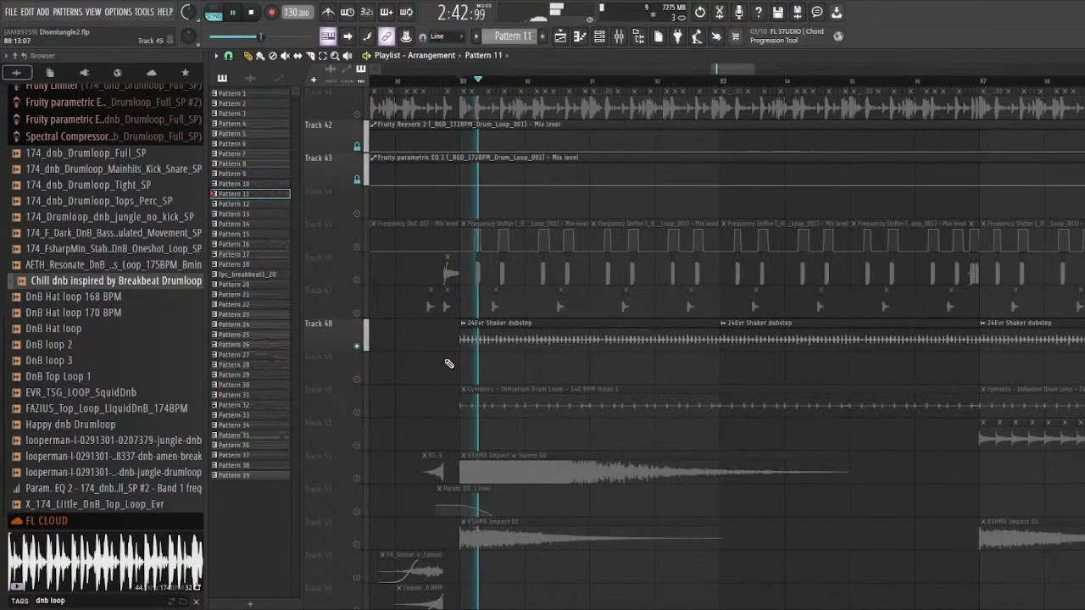
scroll(445, 365, "up", 1)
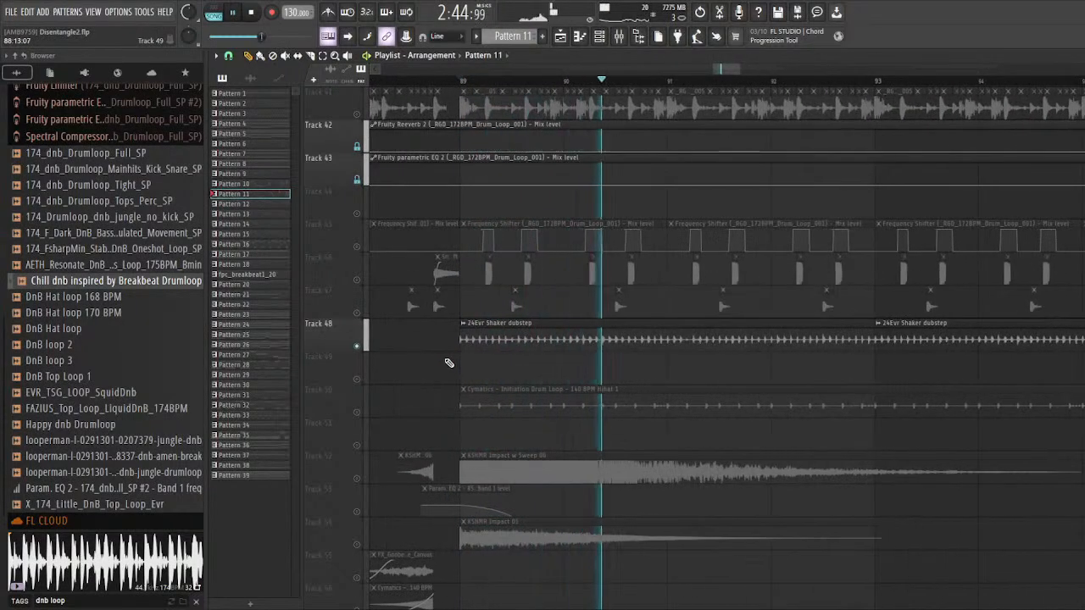
key("space")
Step: Add a new Serum instrument channel to the channel rack and load the crystal shaker preset
left_click(599, 35)
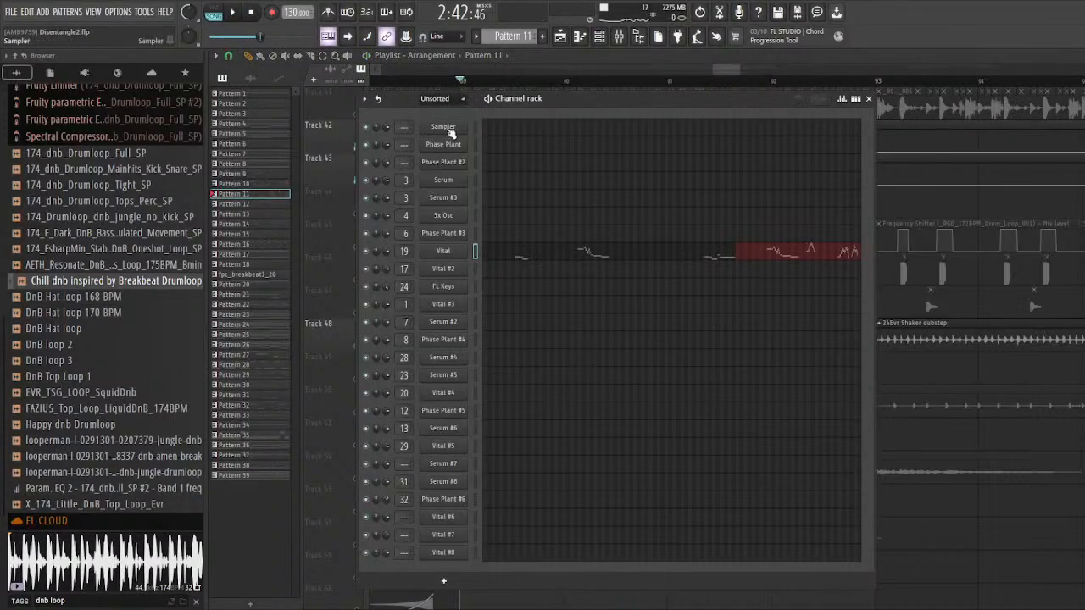
left_click(441, 579)
left_click(473, 513)
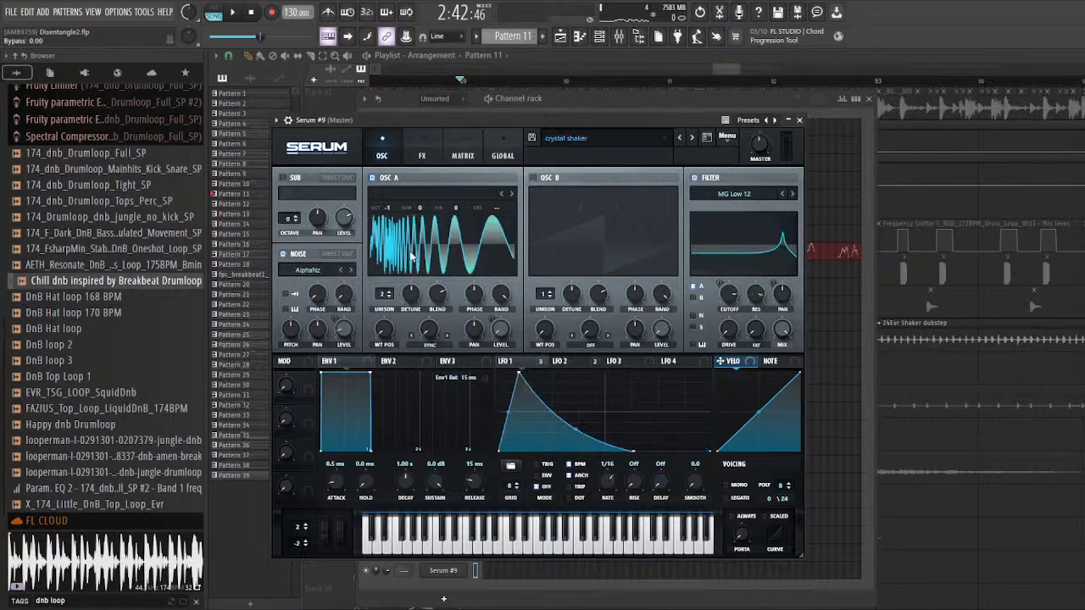
left_click_drag(414, 120, 453, 108)
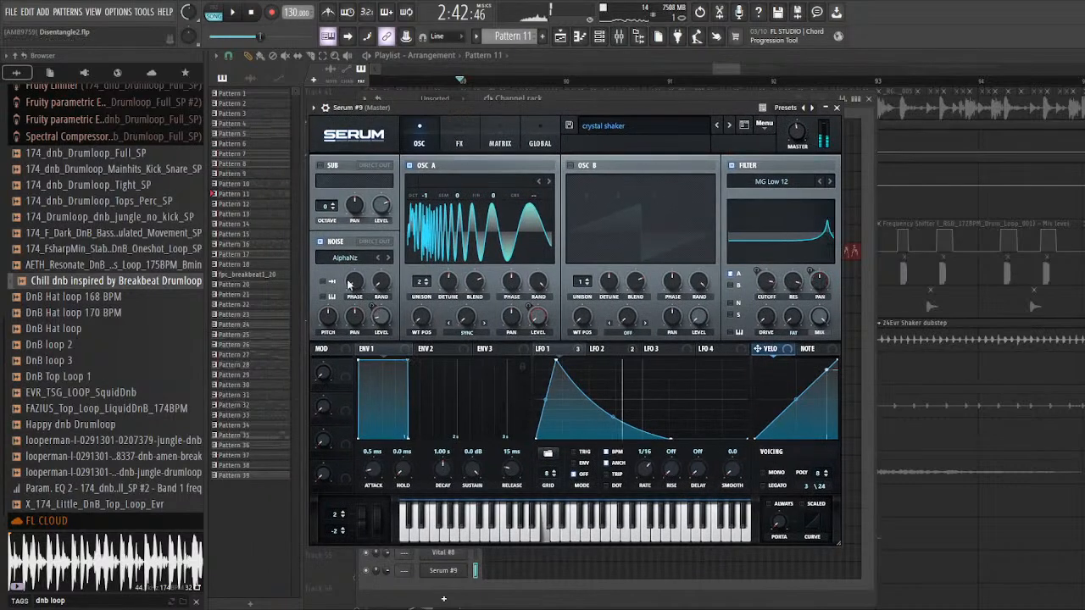
Step: Switch off Serum's noise oscillator and look over the patch's Distortion, Compressor and EQ effects while playing notes
left_click(324, 242)
left_click_drag(466, 108, 453, 108)
left_click(452, 128)
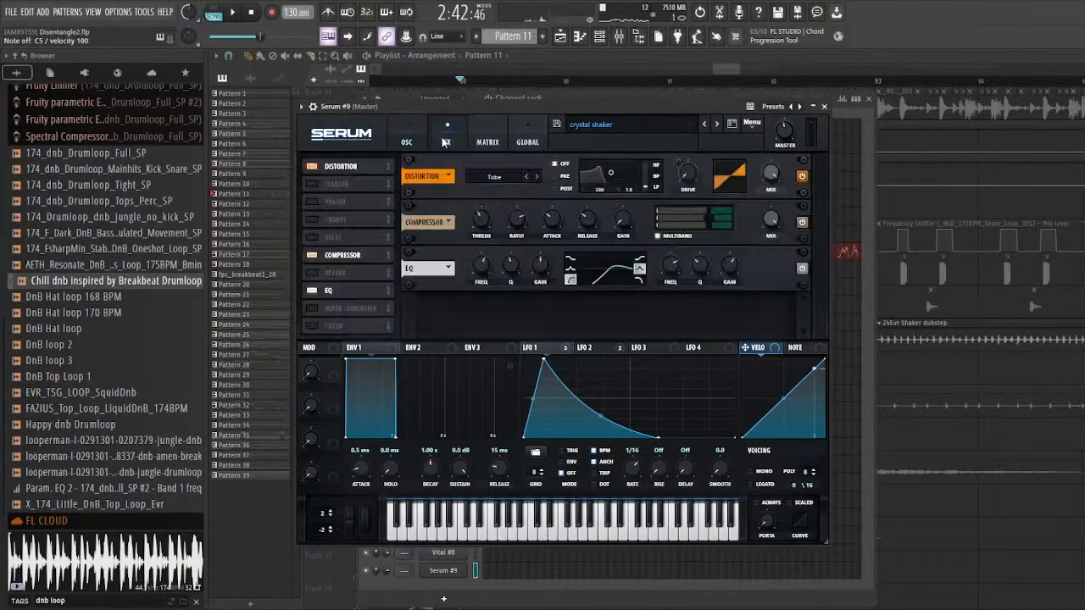
left_click(406, 138)
left_click_drag(427, 108, 419, 107)
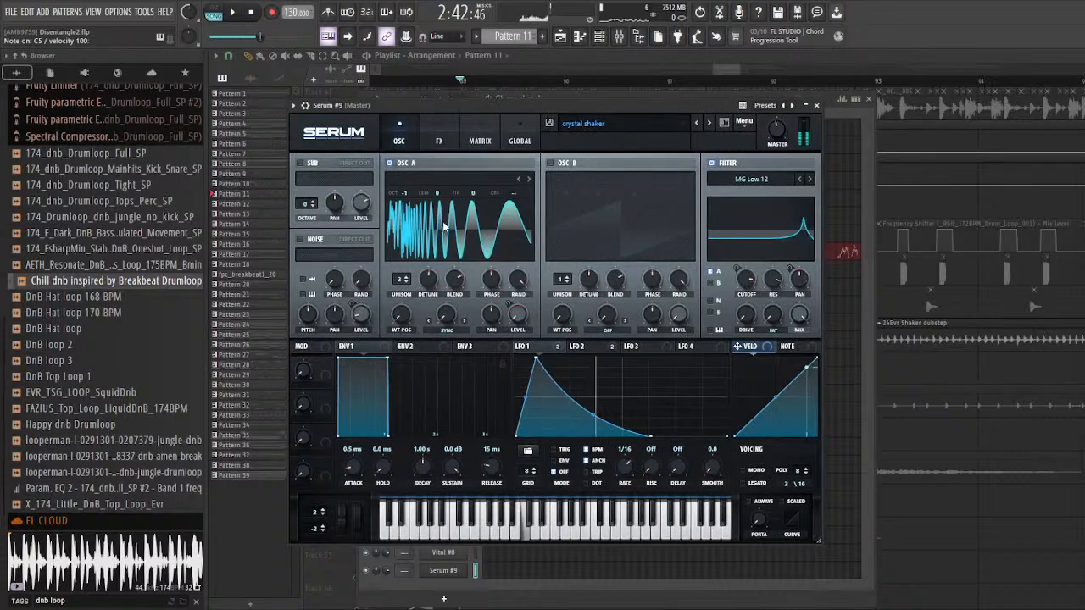
Step: Compare the shaker patch with its MG Low 12 filter bypassed and re-enabled while playing notes
left_click(712, 162)
left_click_drag(654, 101, 672, 103)
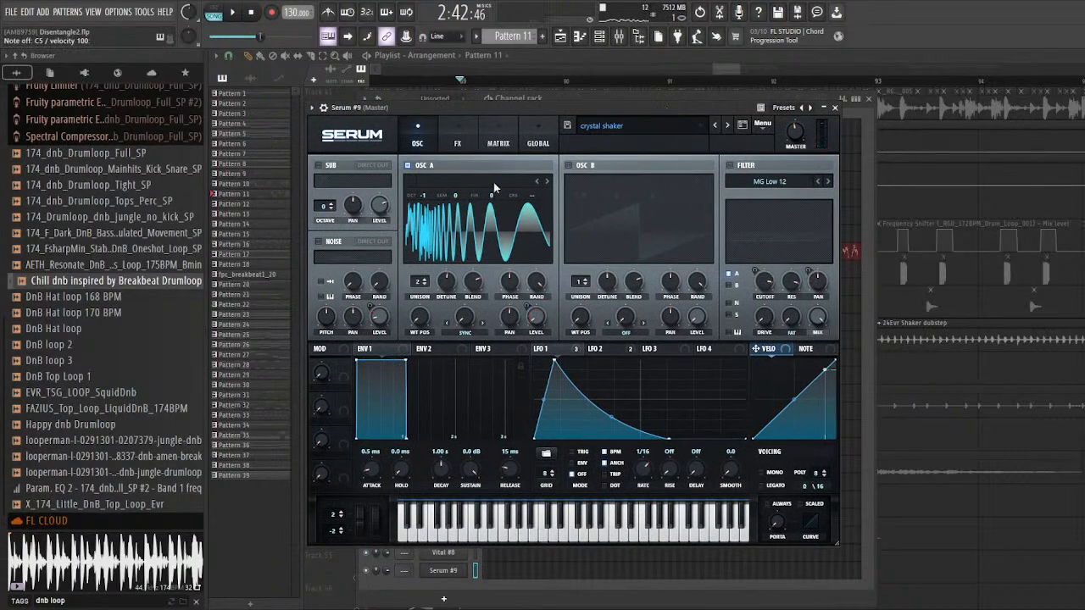
left_click_drag(500, 109, 462, 103)
key("z")
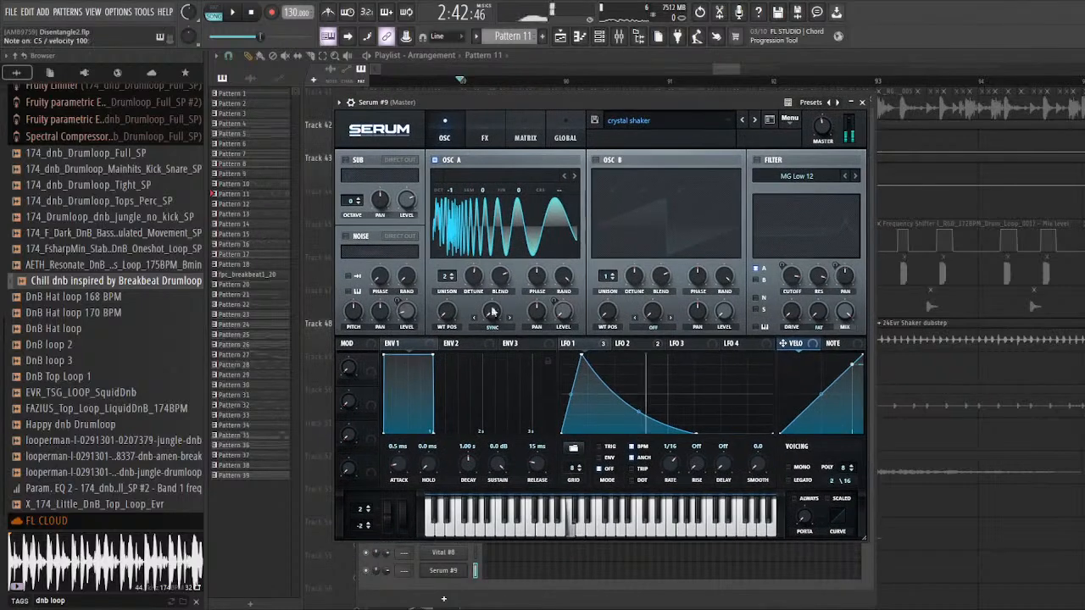
left_click_drag(556, 105, 547, 102)
key("z")
left_click(748, 157)
left_click_drag(709, 101, 695, 97)
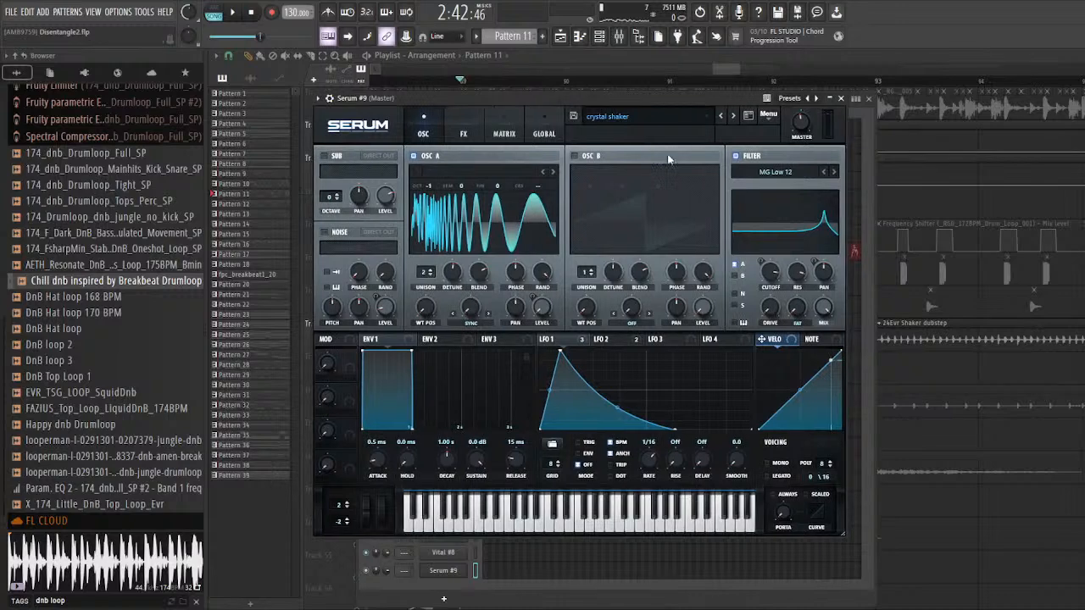
Step: Set oscillator A's Sync warp to 1.00% and examine its wavetable and formula field in the table editor
left_click(547, 200)
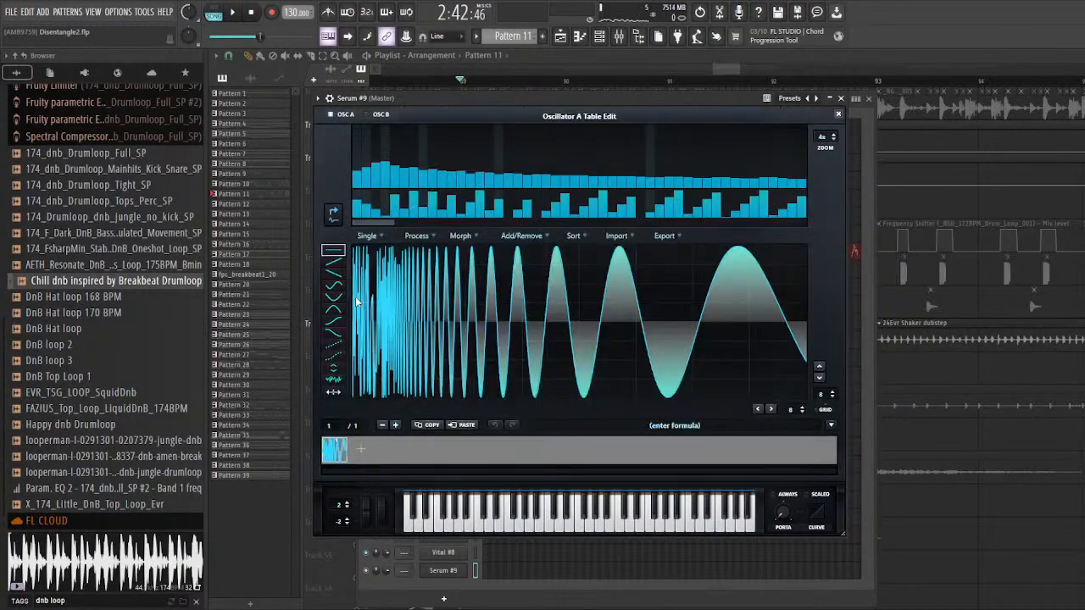
left_click(838, 113)
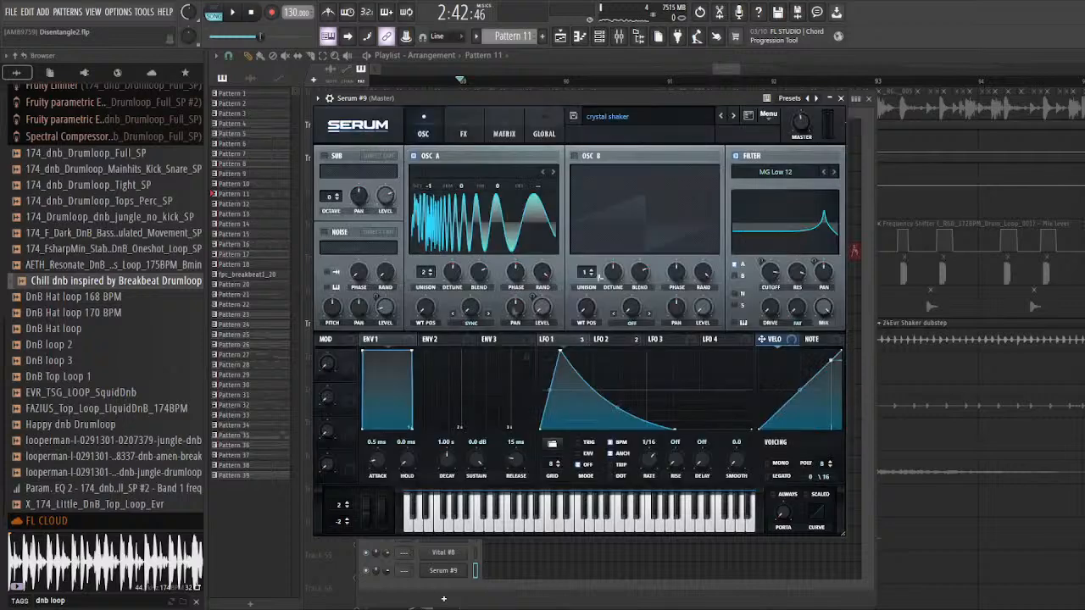
mouse_move(470, 311)
left_mouse_down()
mouse_move(469, 290)
mouse_move(470, 338)
left_mouse_up()
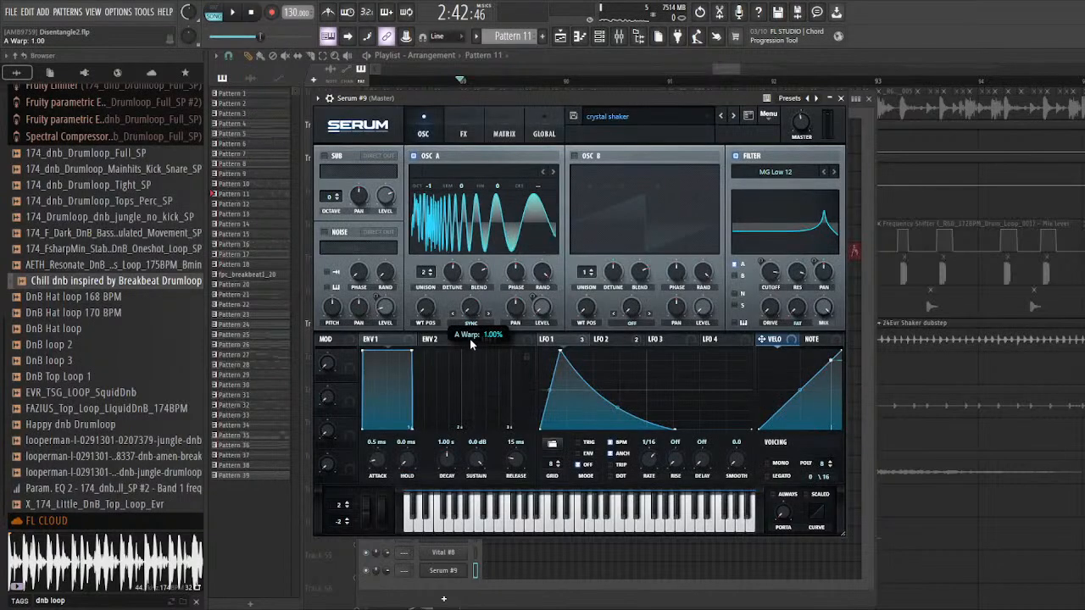
left_click(550, 199)
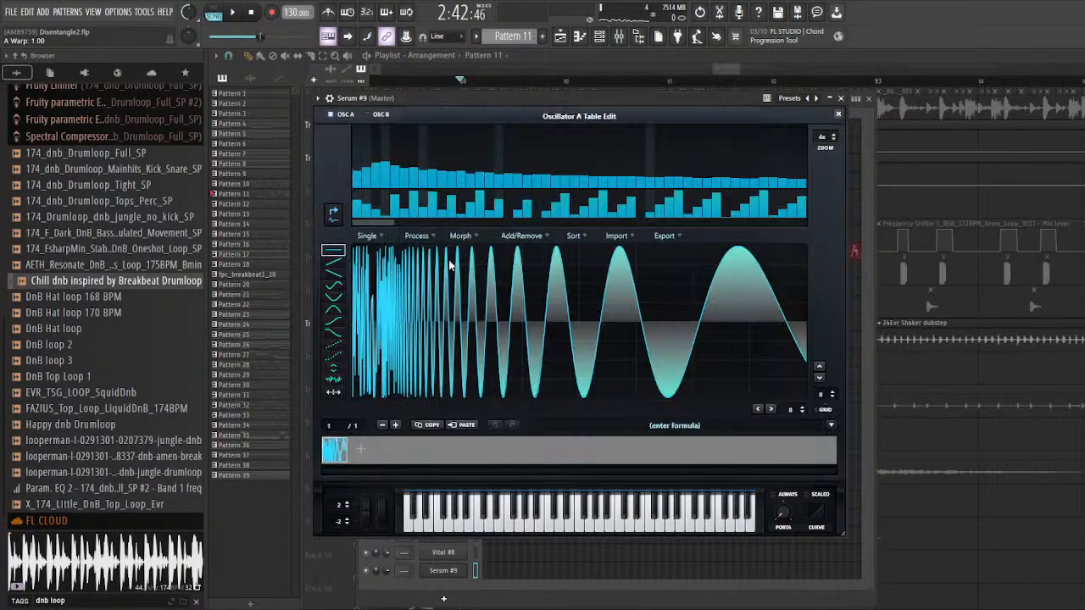
left_click(707, 430)
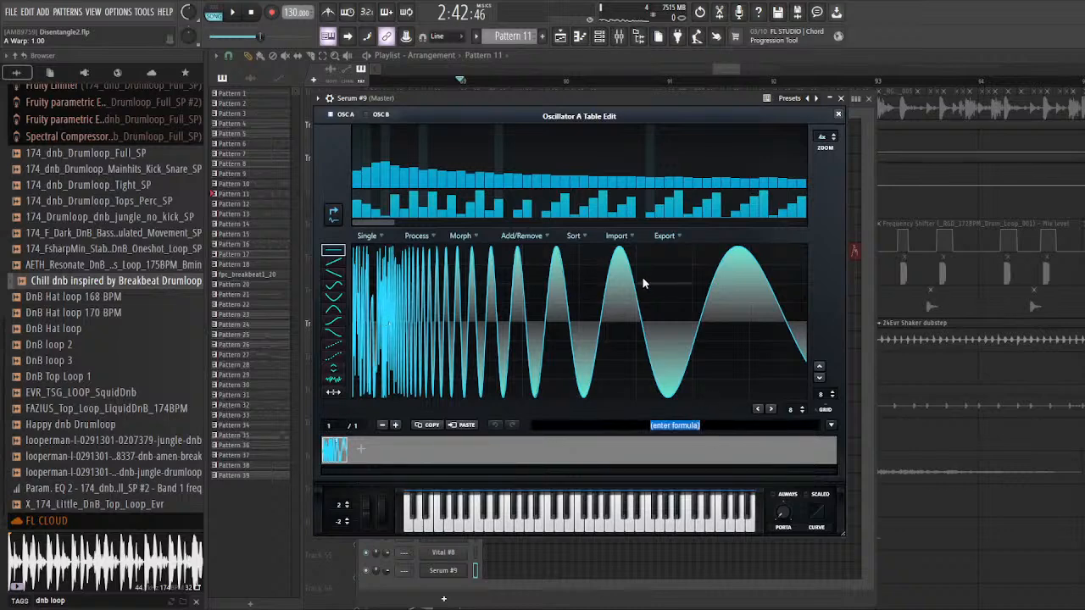
left_click(839, 115)
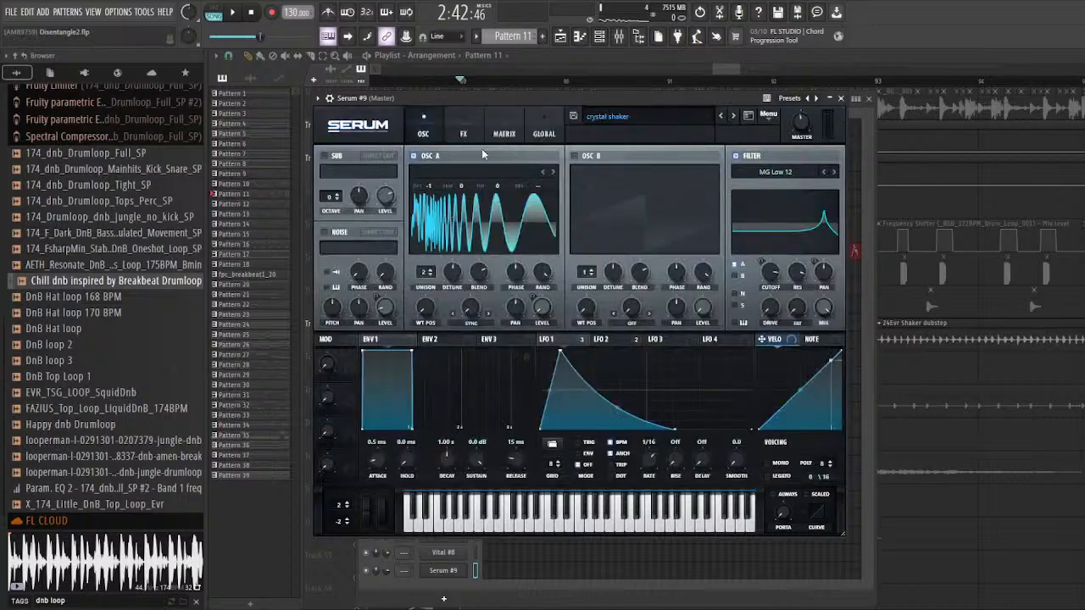
Step: Compare the shaker patch with its Compressor effect bypassed and re-enabled, and return to the playlist
left_click_drag(517, 102, 503, 104)
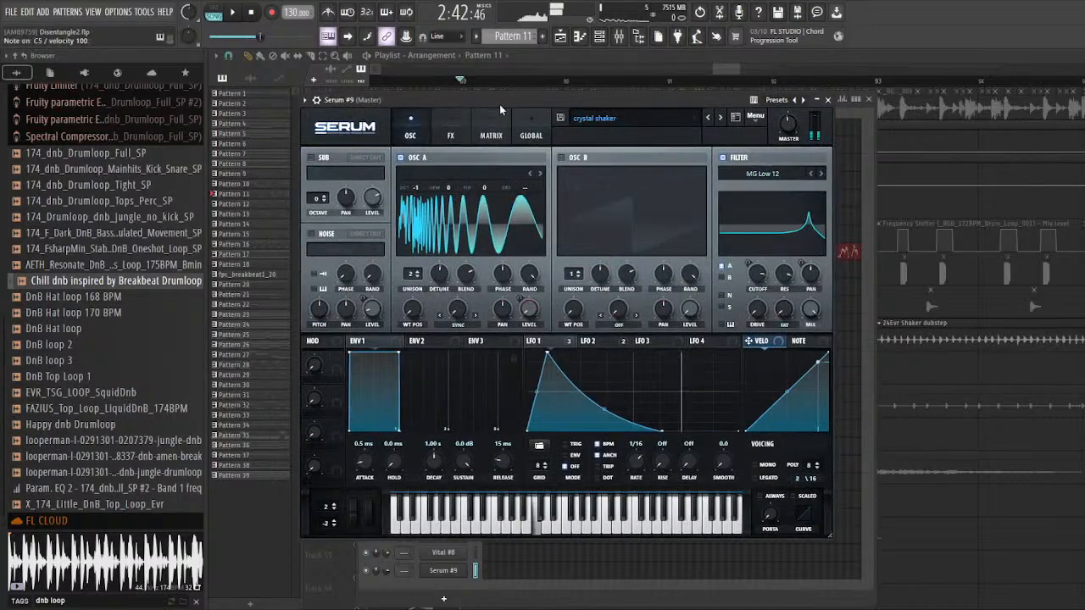
left_click(450, 136)
left_click(411, 133)
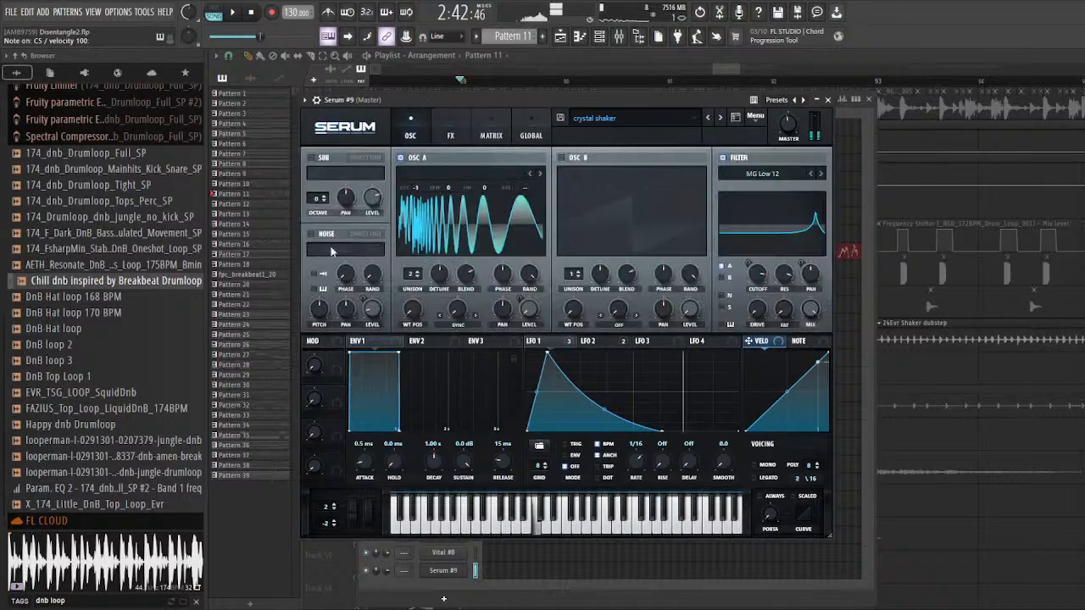
left_click(450, 136)
left_click(315, 249)
left_click_drag(412, 102, 424, 98)
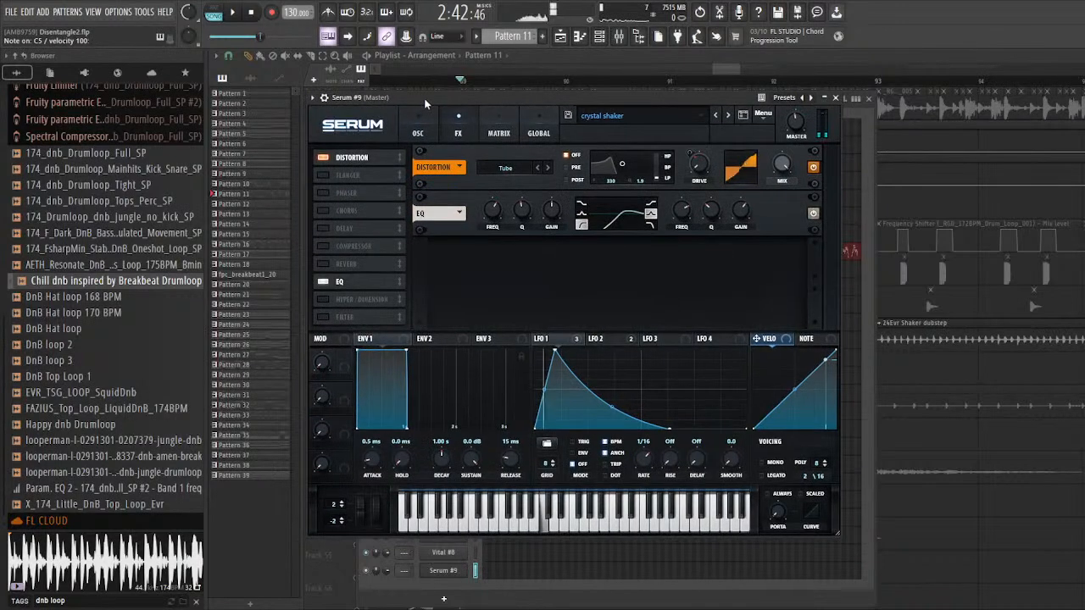
left_click(323, 246)
left_click_drag(543, 98, 520, 109)
left_click(399, 145)
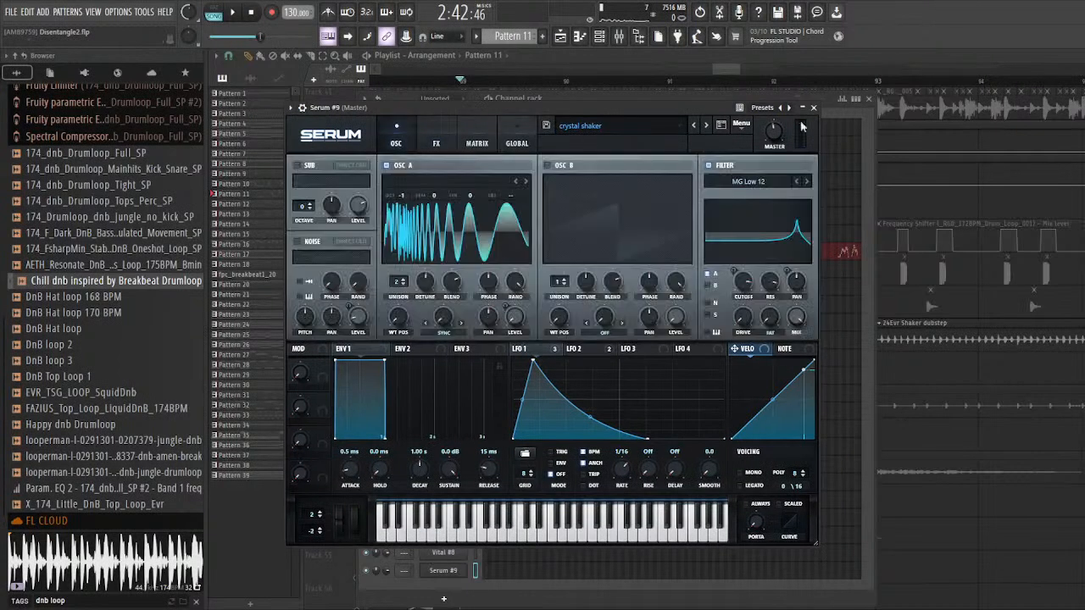
left_click(816, 109)
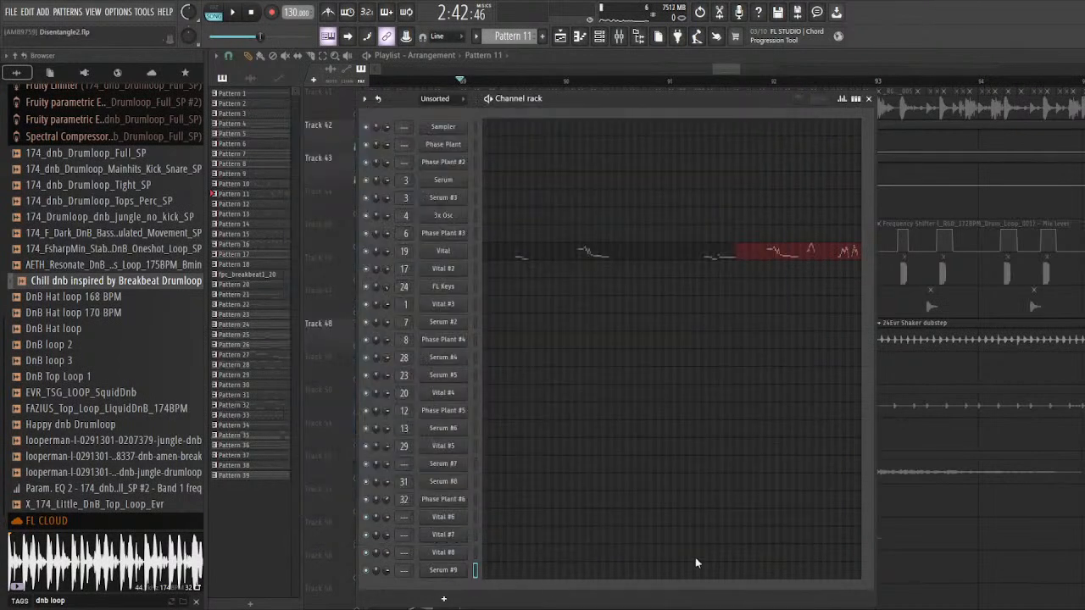
key("F6")
Step: Replay the shaker from bar 89, and solo and audition the Cymatics Initiation Drum Loop hi-hat on Track 50
key("space")
scroll(416, 369, "down", 3)
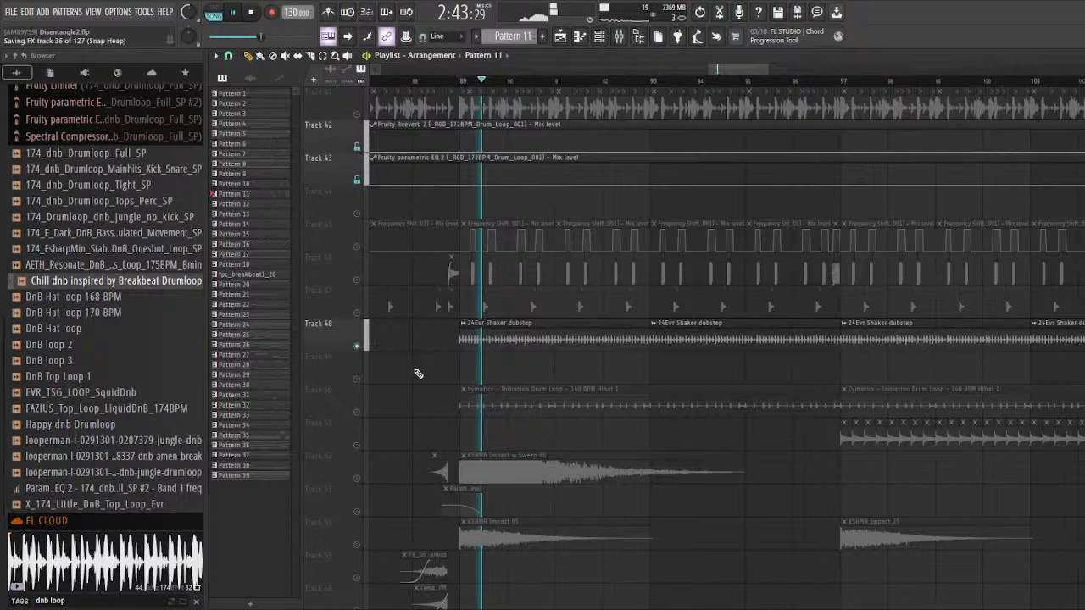
scroll(418, 373, "down", 3)
key("space")
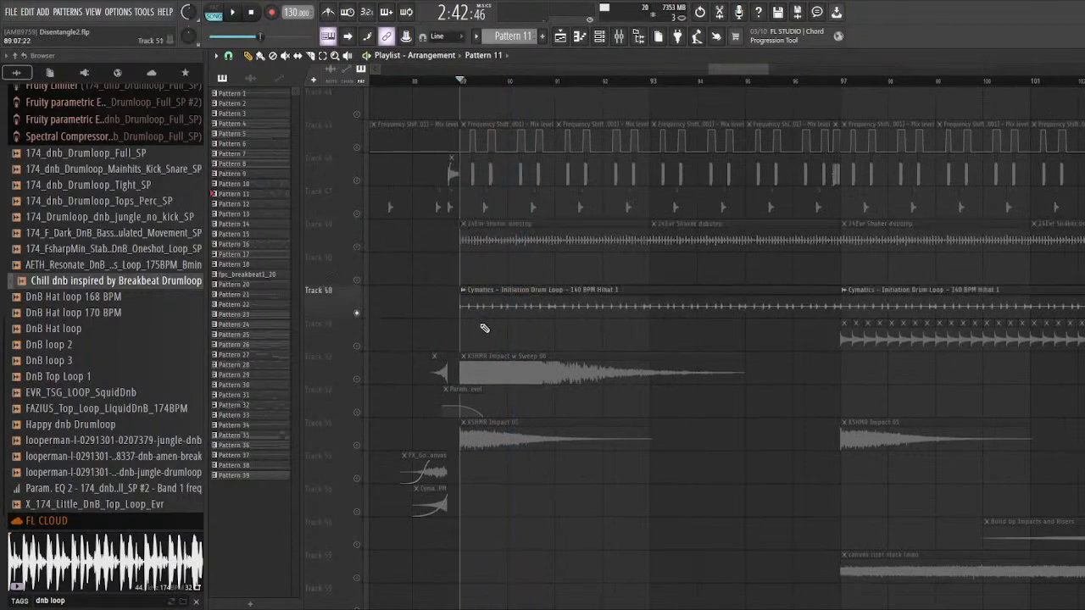
key("space")
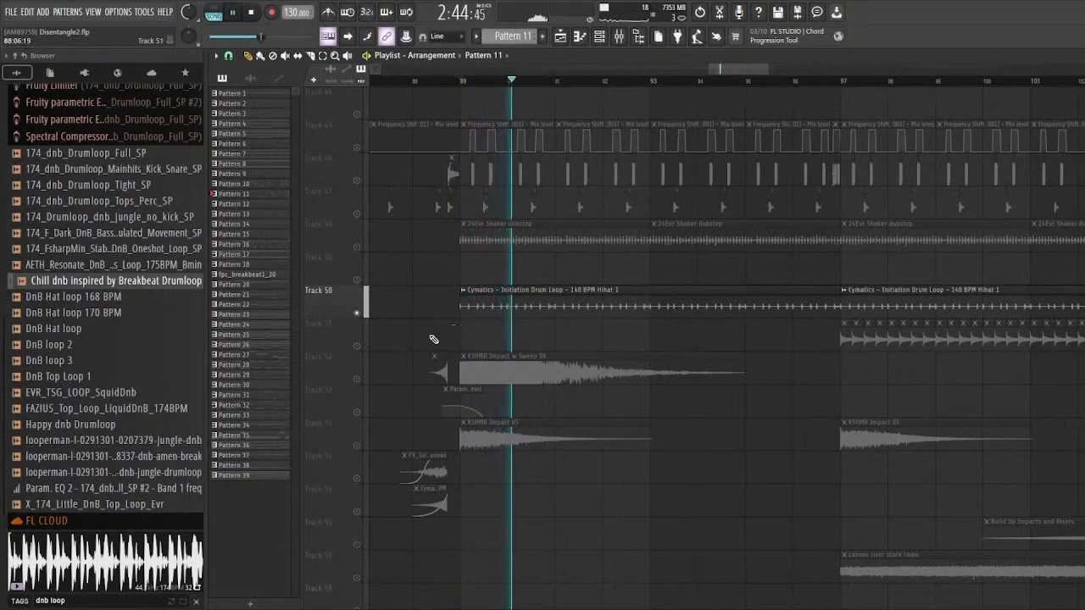
key("space")
Step: Solo Track 51 and audition its repeated percussion clips from bar 97
scroll(368, 342, "right", 3)
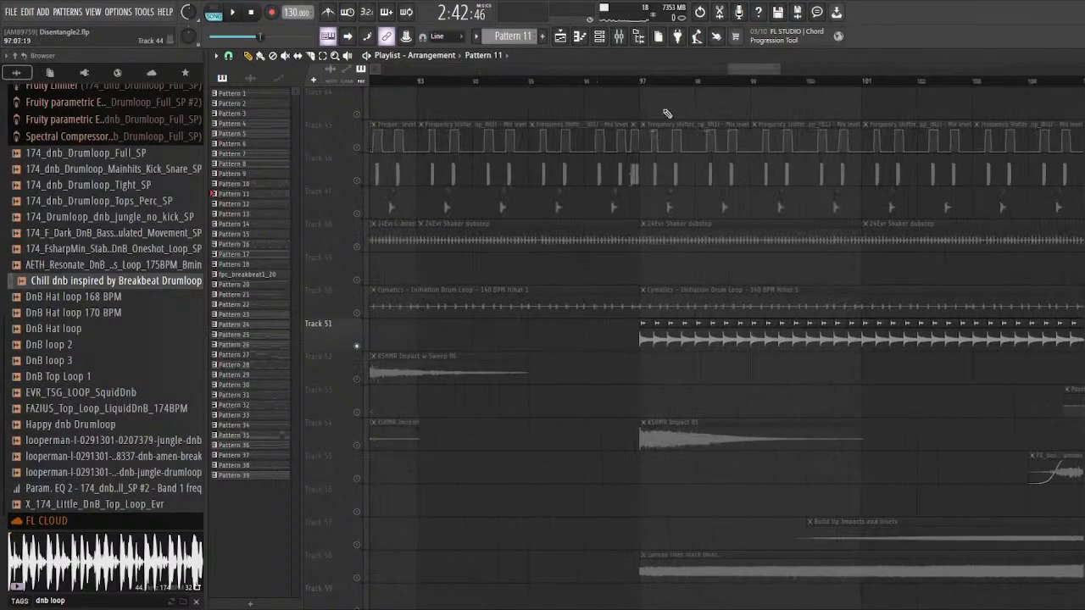
key("space")
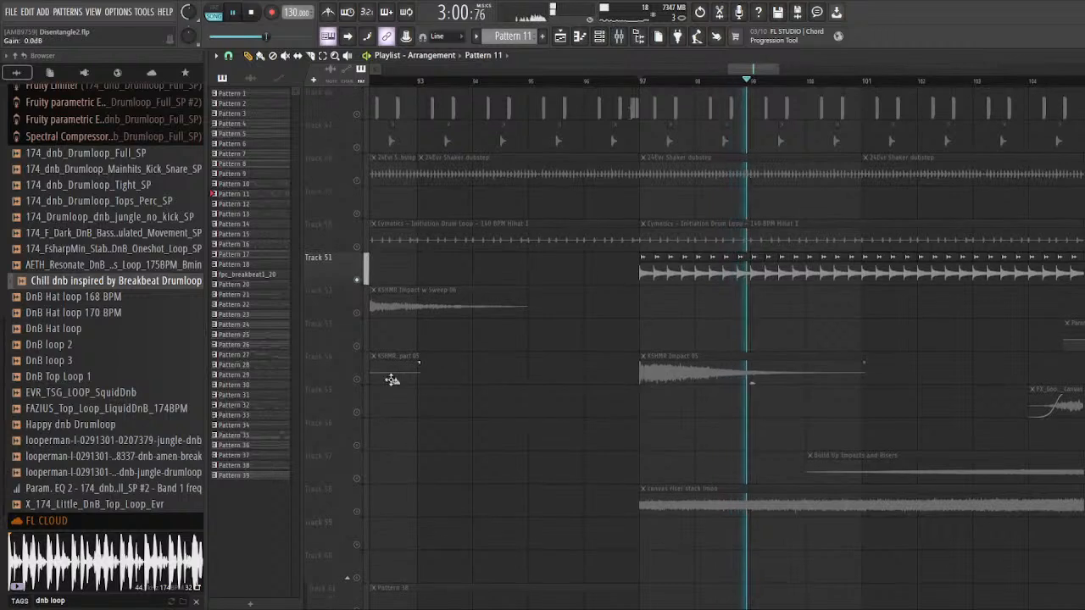
key("space")
Step: Solo the riser clips on Tracks 57 and 58 and look over the KSHMR impact clips above them
scroll(392, 405, "down", 2)
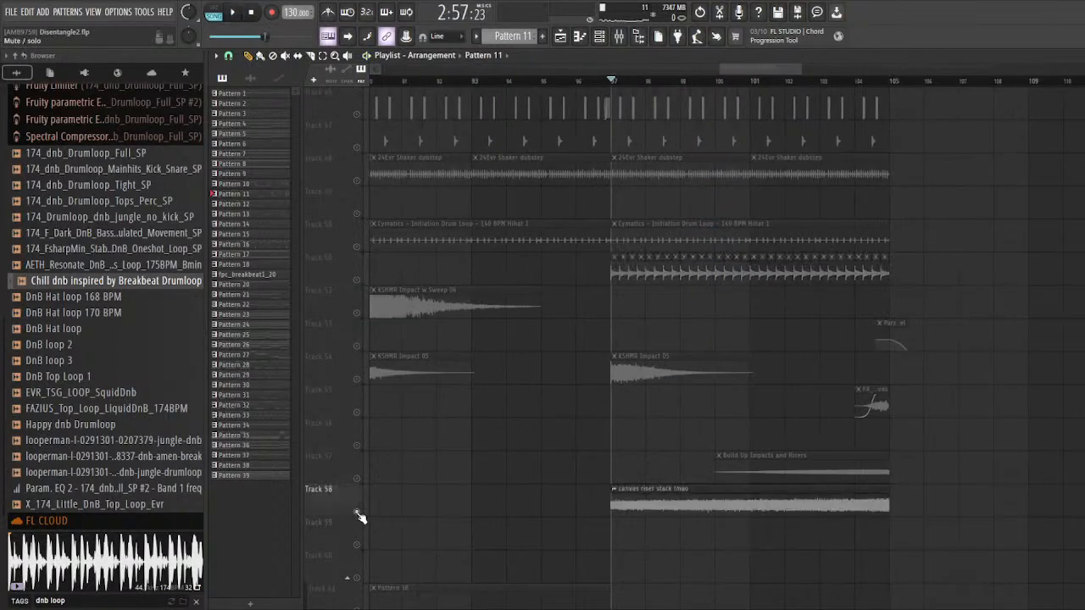
scroll(363, 454, "down", 7)
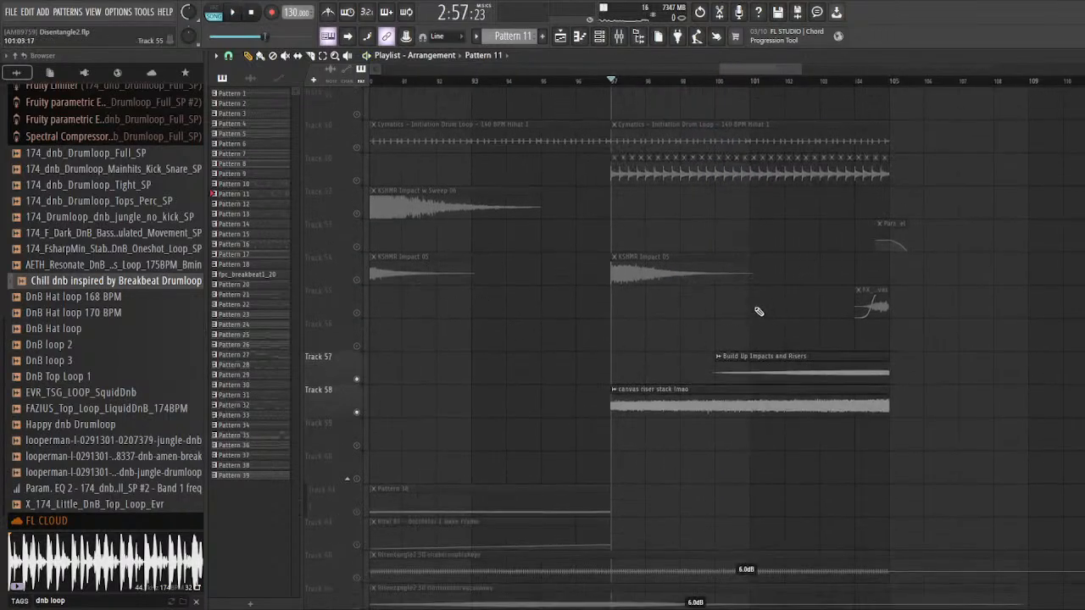
scroll(662, 318, "up", 5)
scroll(670, 343, "down", 2)
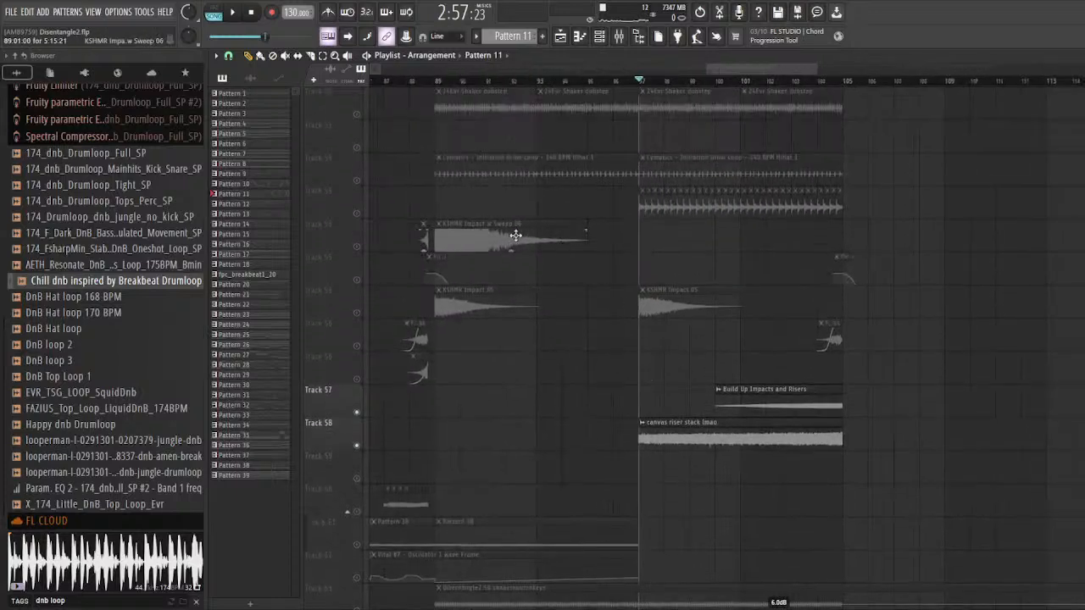
scroll(460, 223, "up", 4)
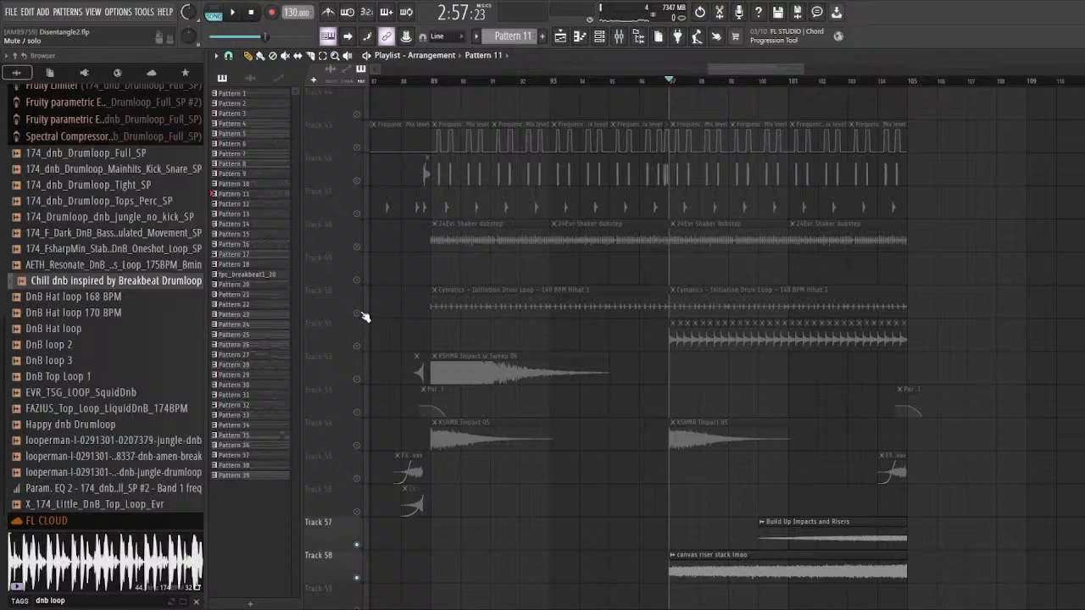
Step: Solo Tracks 48 to 51 together and audition the combined shaker, hi-hat and percussion layers from bar 97
right_click(359, 314)
left_click(359, 346)
left_click(359, 280)
left_click(357, 248)
key("space")
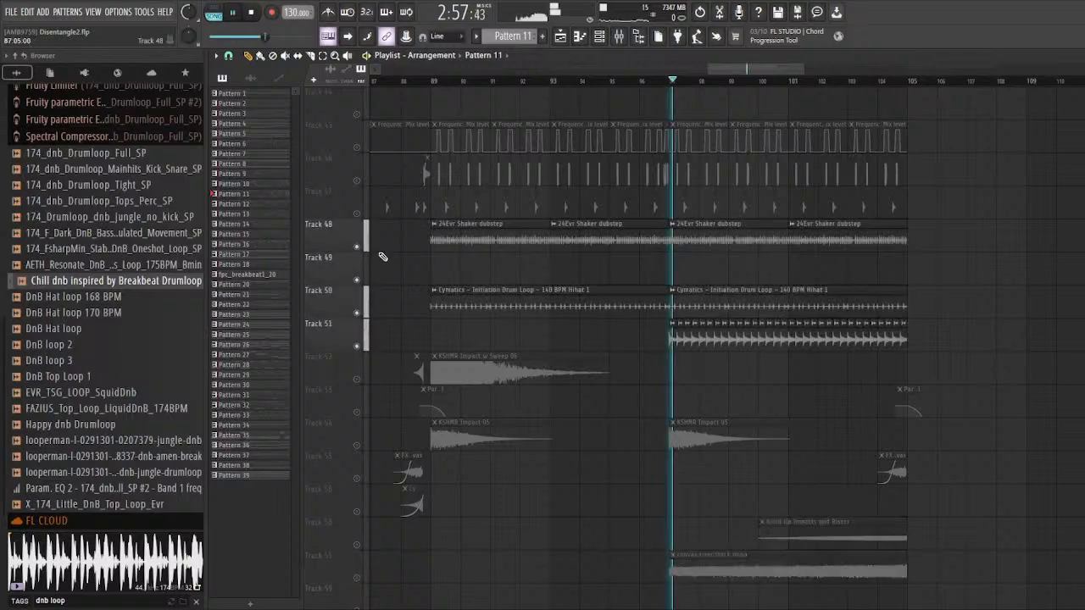
scroll(554, 307, "down", 4)
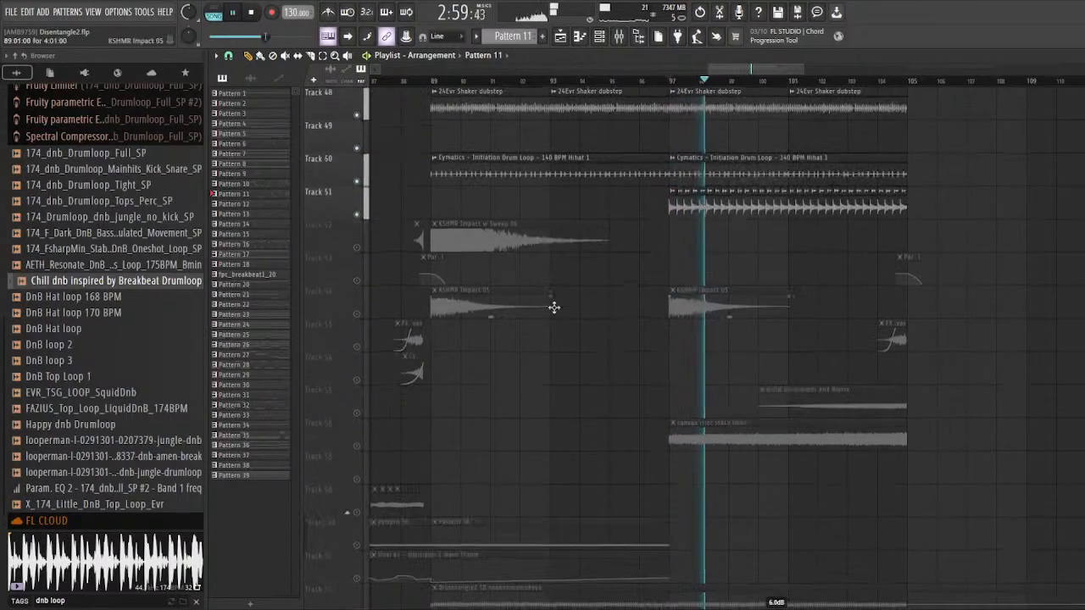
key("space")
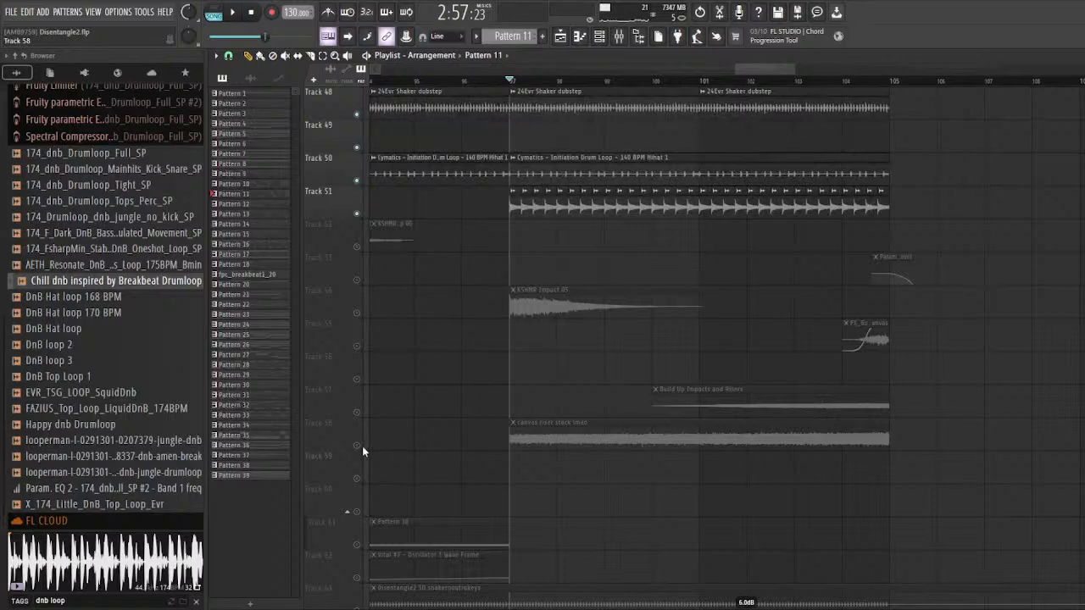
Step: Solo Track 58 and audition the canvas riser stack lmao clip from bar 97 and near bar 104
right_click(359, 445)
key("space")
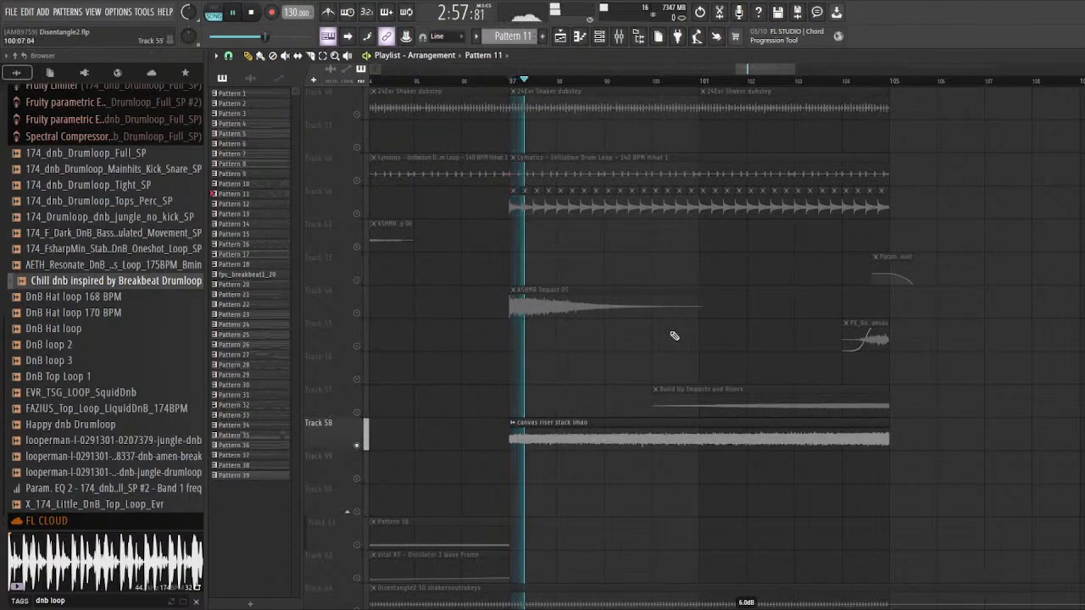
left_click_drag(700, 81, 823, 89)
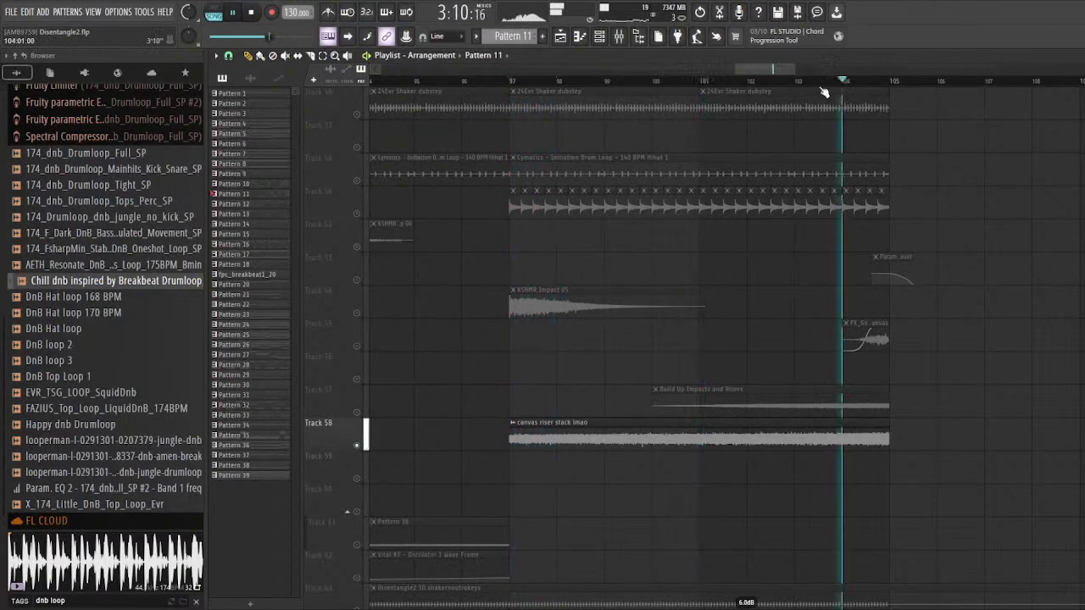
key("space")
Step: Solo Track 57 and audition the Build Up Impacts and Risers clip at several points from bar 101 to bar 104
right_click(356, 412)
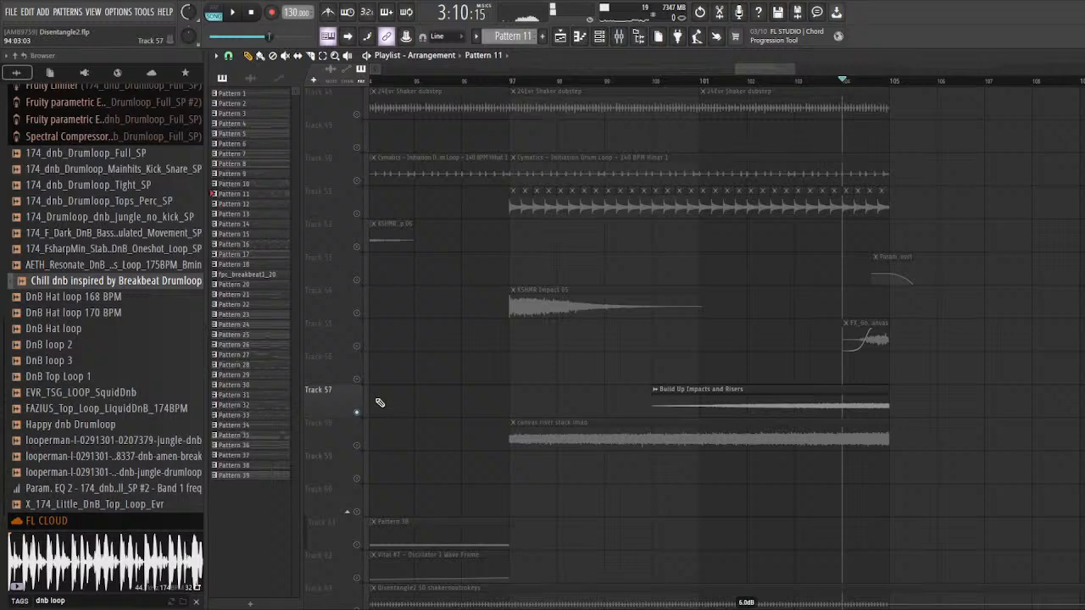
left_click(710, 84)
key("space")
left_click(795, 85)
left_click(841, 84)
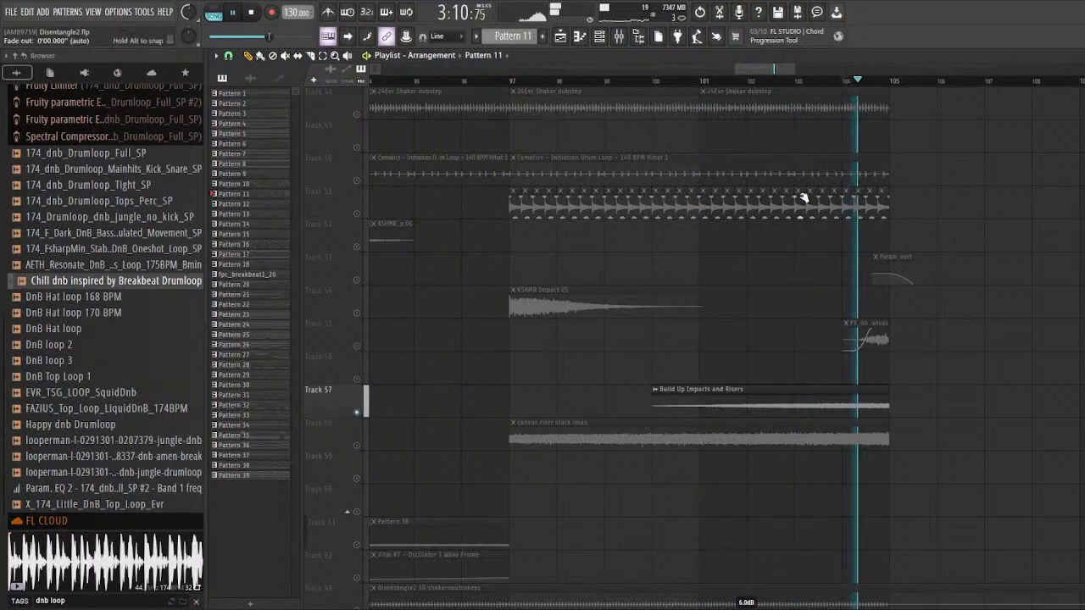
key("space")
Step: Solo Track 55 and audition the FX_Goobered_Squongle_Canvas clip from bar 104
scroll(385, 354, "down", 2)
right_click(357, 347)
key("space")
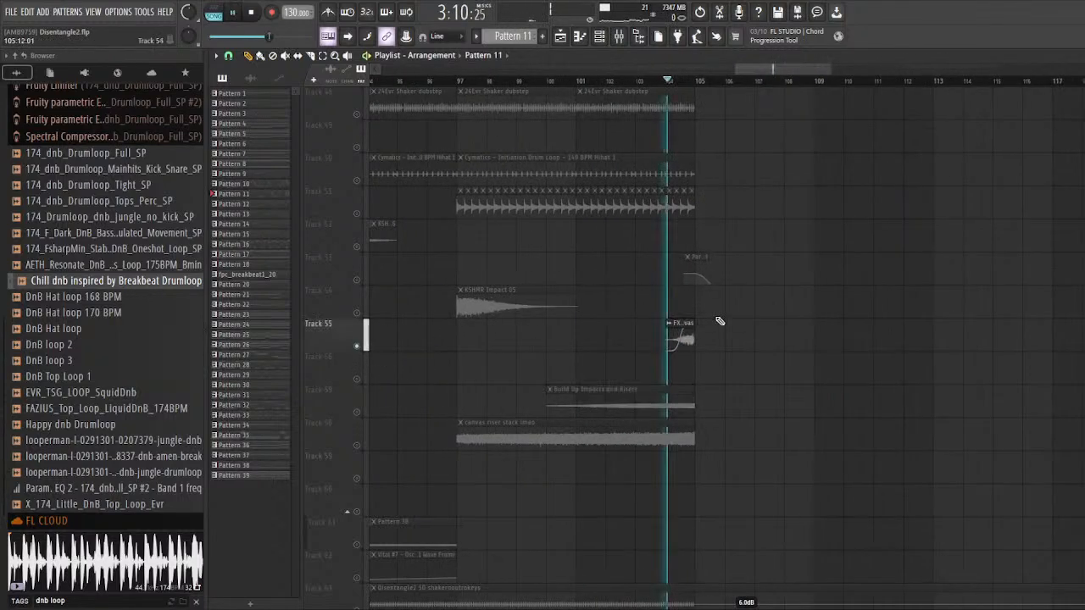
scroll(677, 307, "up", 5)
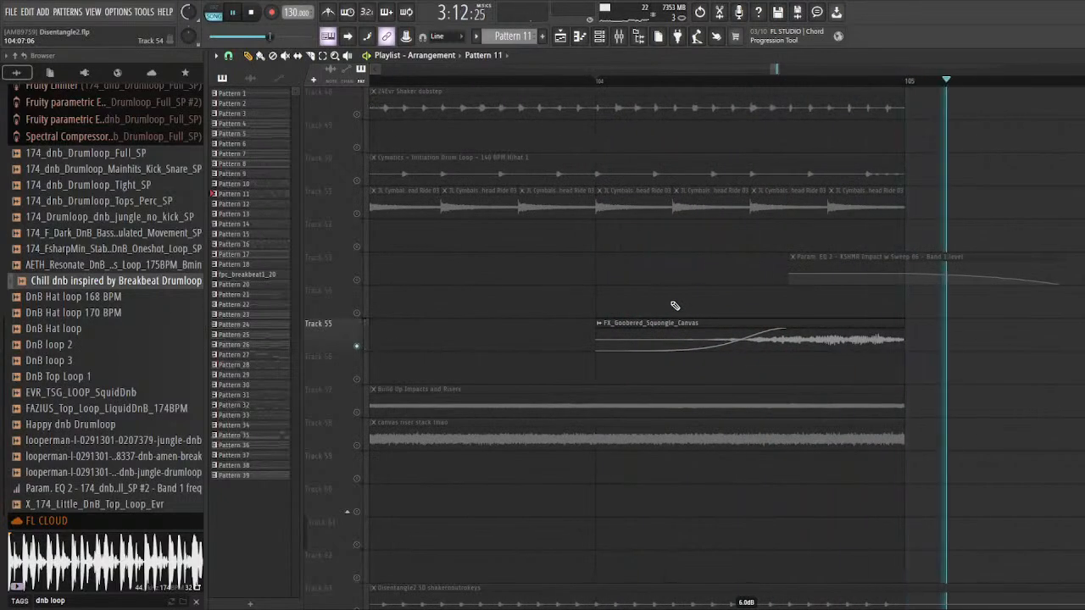
key("space")
Step: Solo Track 58, highlight its canvas riser stack lmao clip, and look over the Disentangle2 audio clips on the tracks below
scroll(669, 331, "down", 3)
right_click(357, 445)
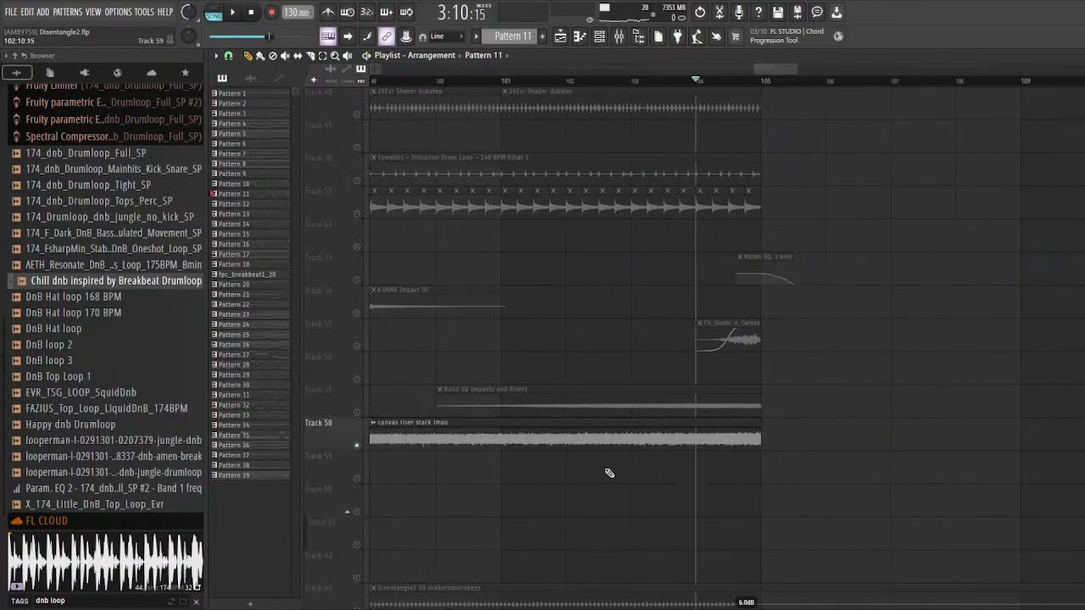
scroll(772, 472, "down", 2)
left_click_drag(831, 441, 721, 451)
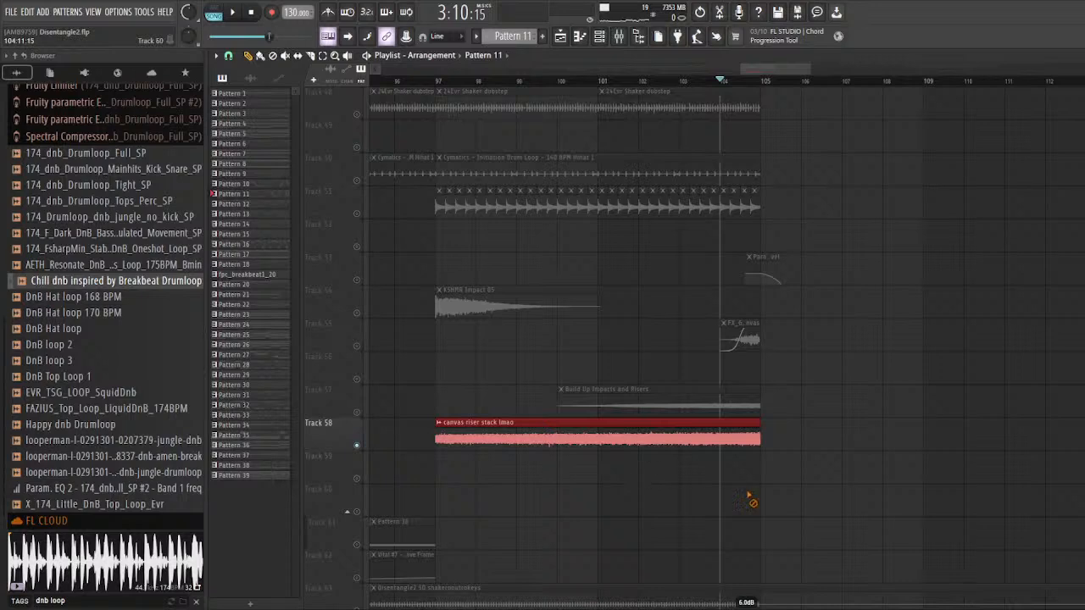
scroll(720, 448, "down", 2)
scroll(671, 449, "down", 3)
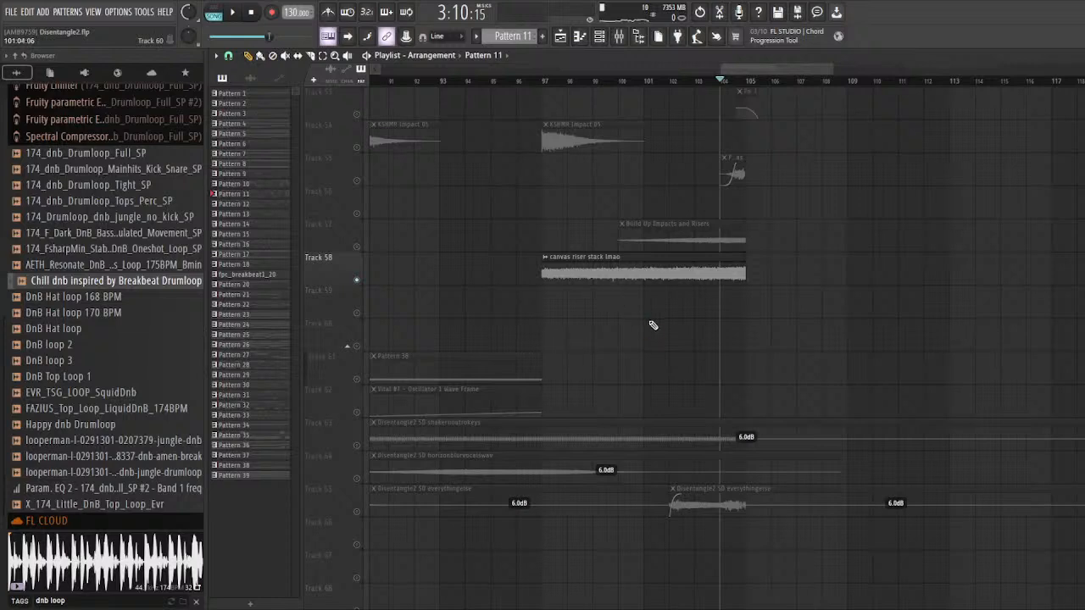
scroll(670, 329, "down", 2)
scroll(814, 339, "up", 2)
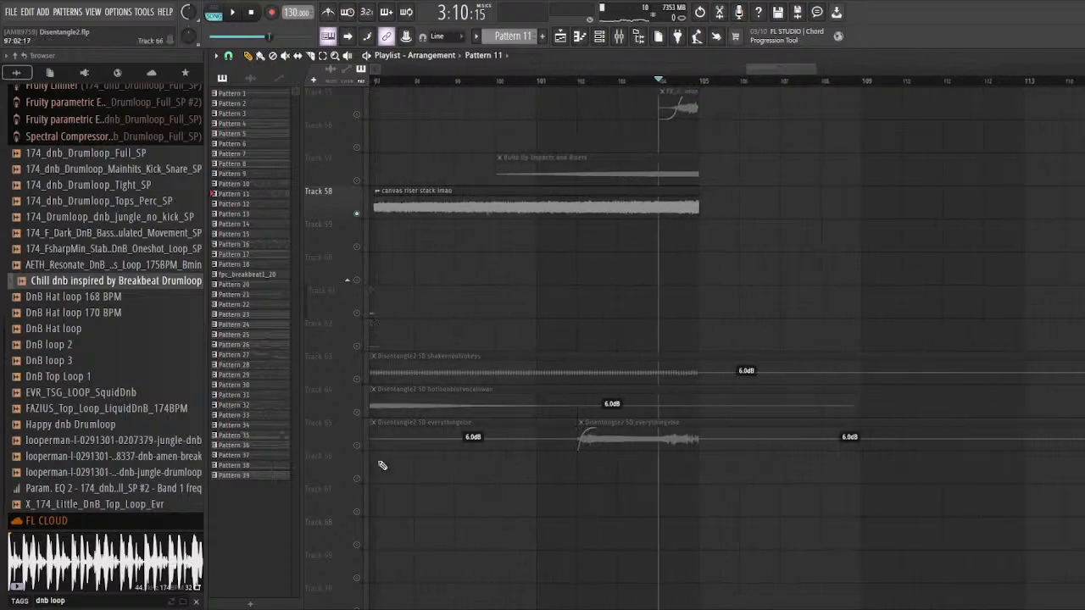
Step: Enable Track 65 alongside Track 58 and highlight its everythingelse clips across the arrangement
left_click(358, 446)
scroll(656, 462, "down", 2)
left_click_drag(741, 477, 509, 428)
scroll(699, 443, "down", 3)
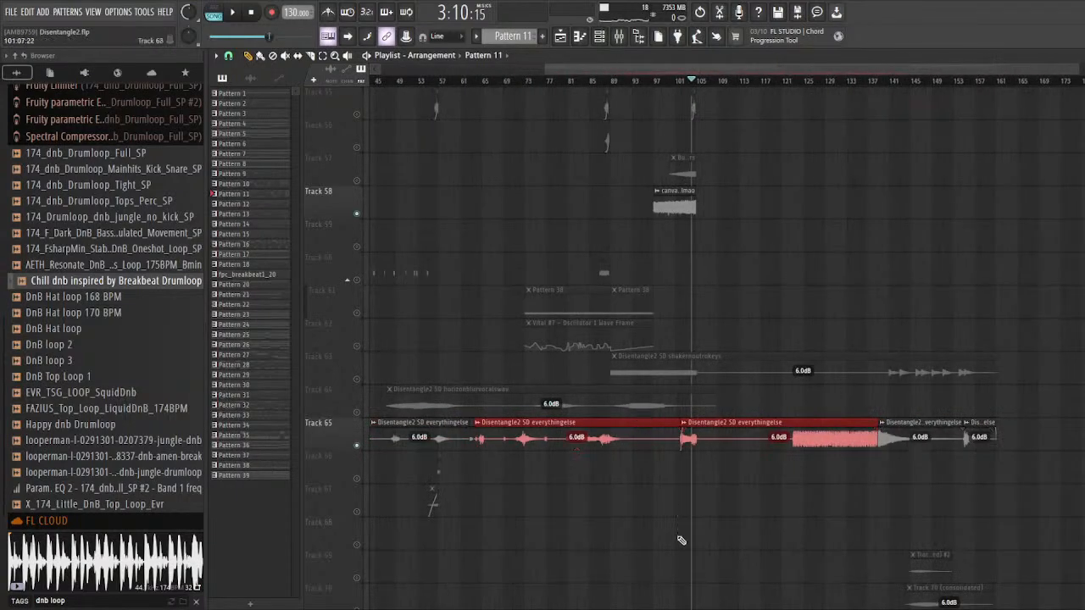
left_click_drag(1036, 447, 371, 448)
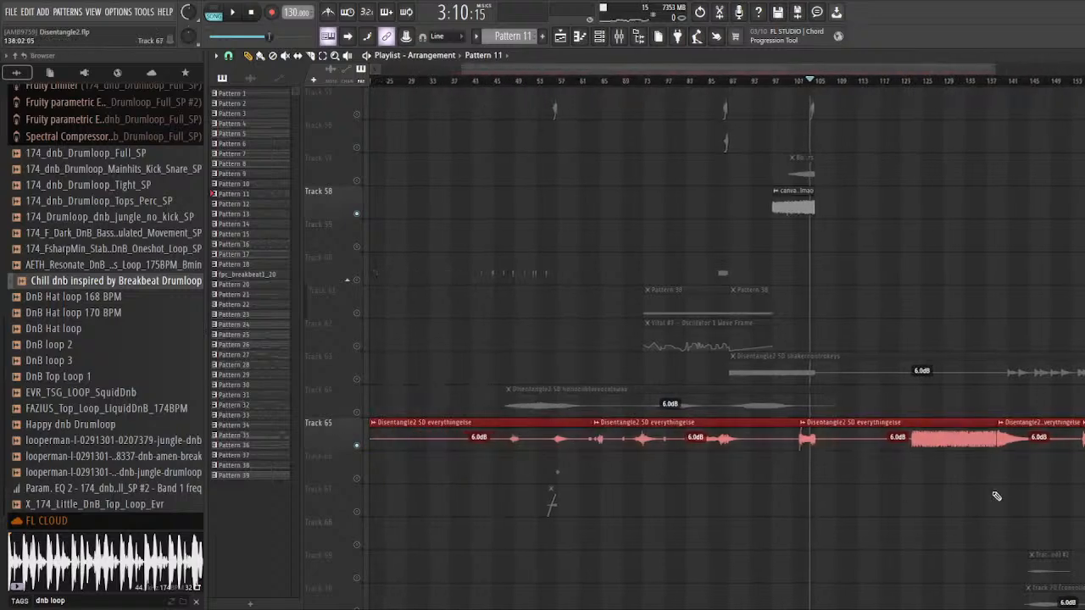
Step: Mute Track 58 and audition the everythingelse clip on Track 65 from bar 102
scroll(937, 500, "up", 5)
scroll(653, 356, "up", 1)
left_click(586, 82)
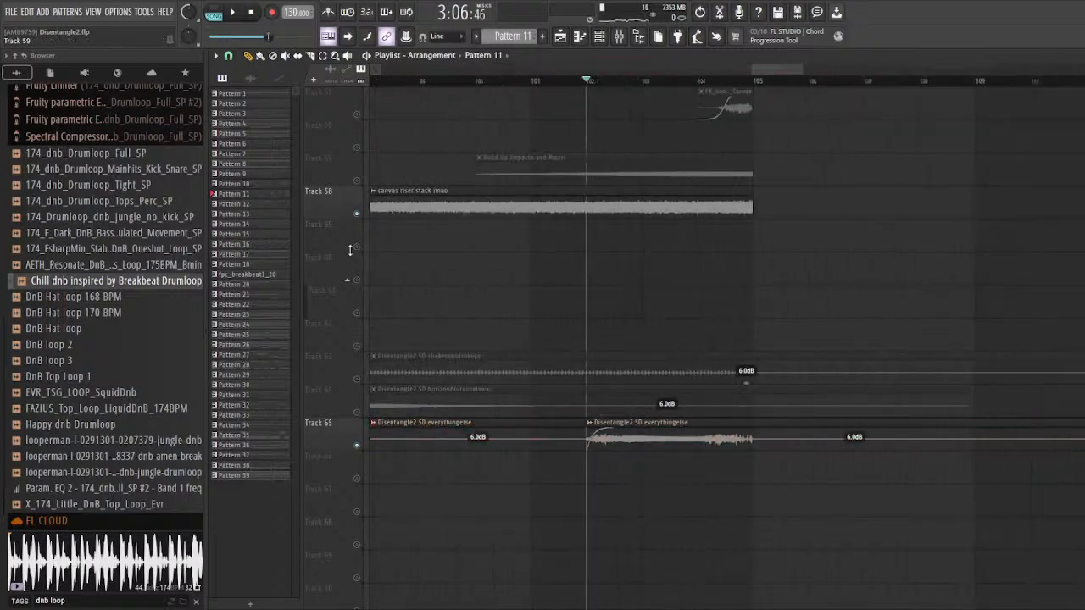
scroll(479, 354, "up", 2)
left_click(358, 213)
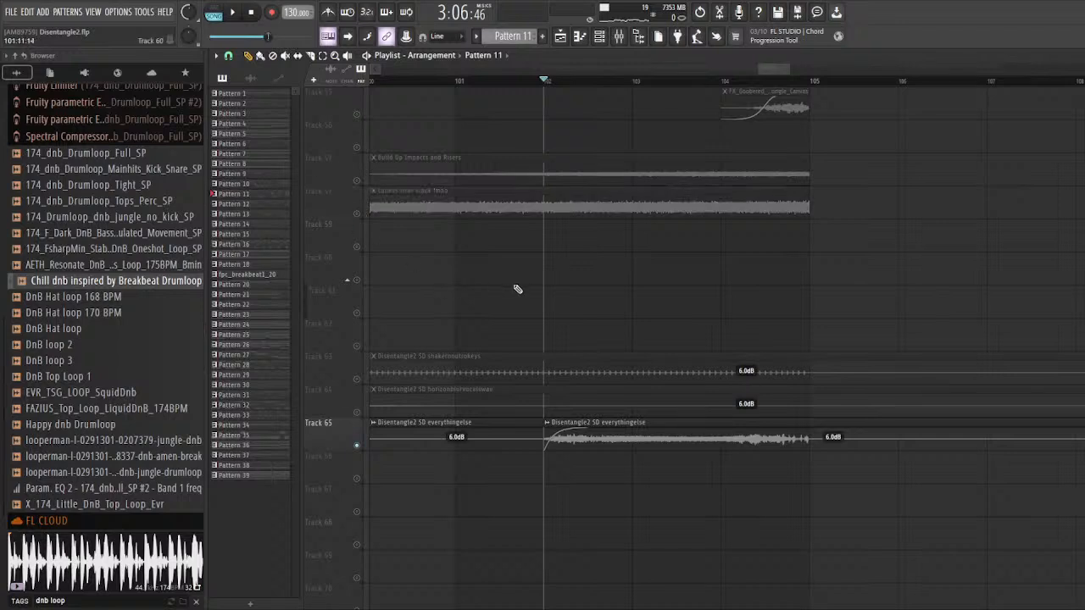
scroll(546, 95, "down", 2)
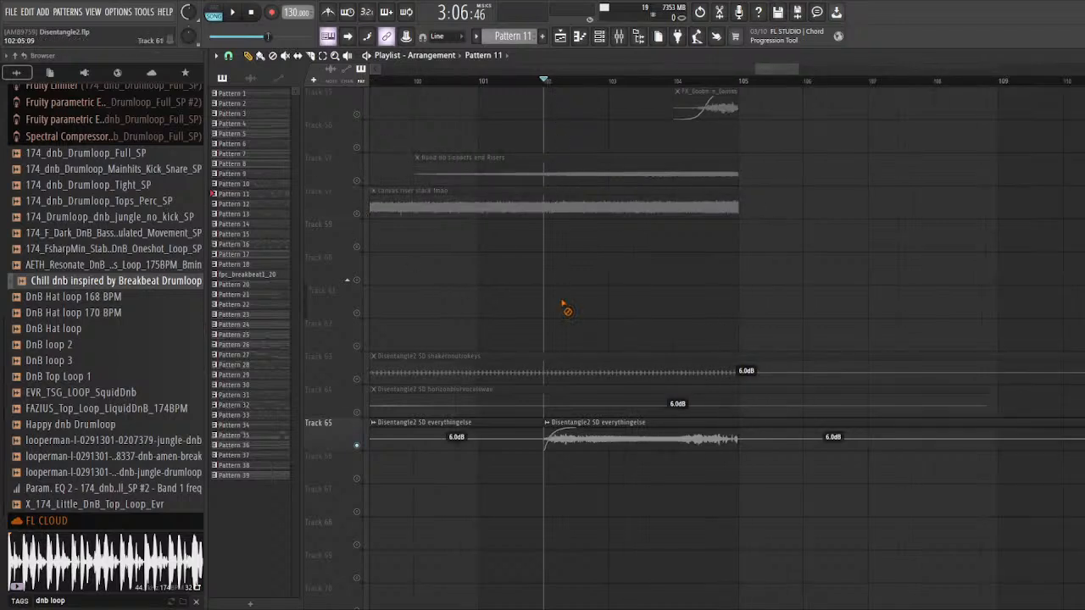
key("space")
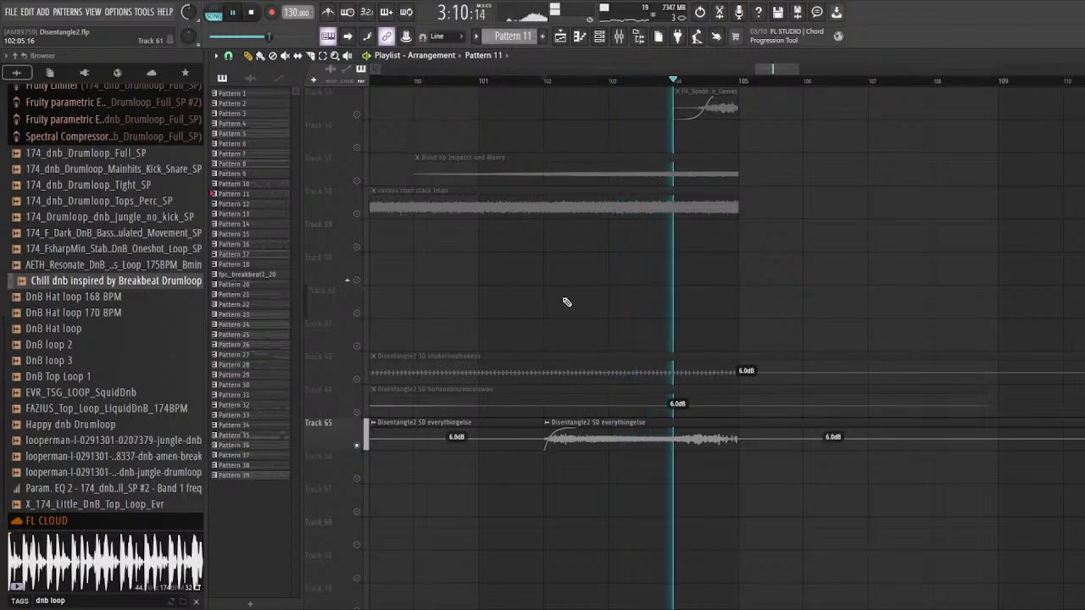
key("space")
Step: Mark bar 104 as a time selection over the riser clips and clear it again
scroll(716, 267, "up", 1)
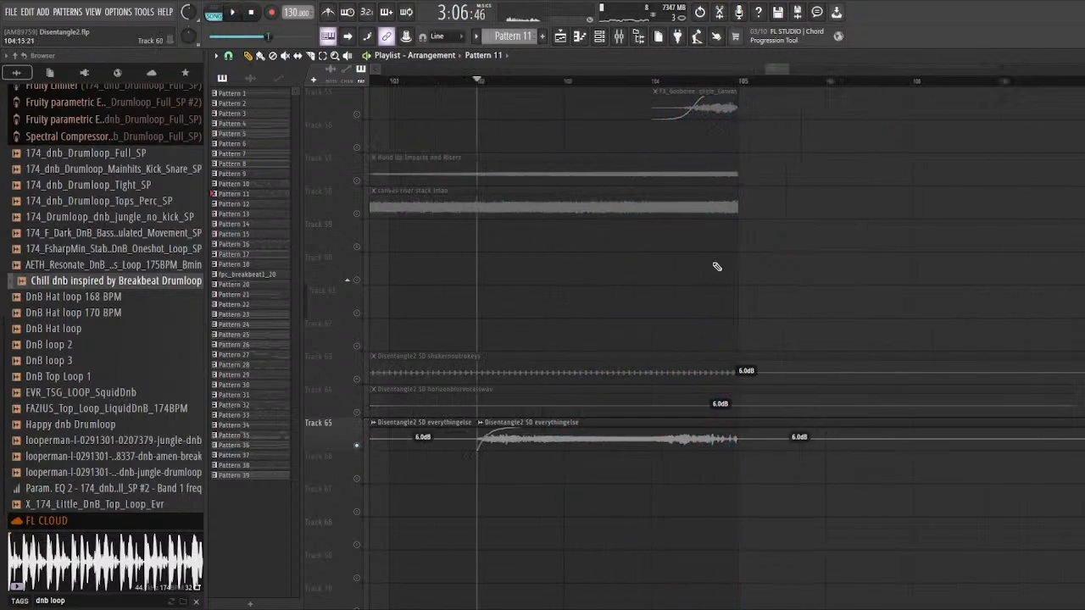
scroll(717, 267, "up", 2)
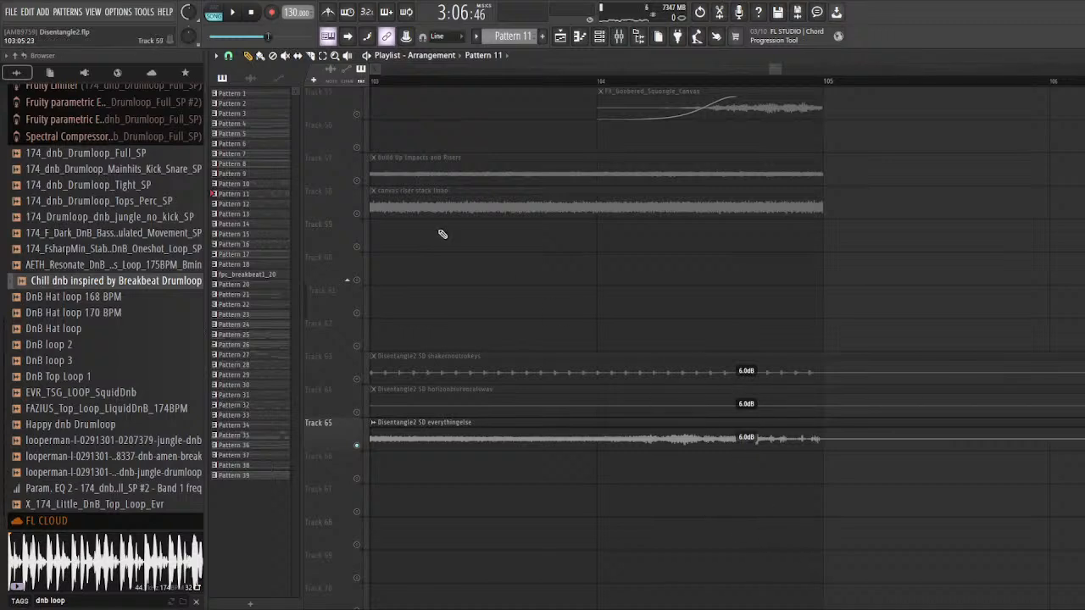
left_click_drag(601, 83, 845, 157)
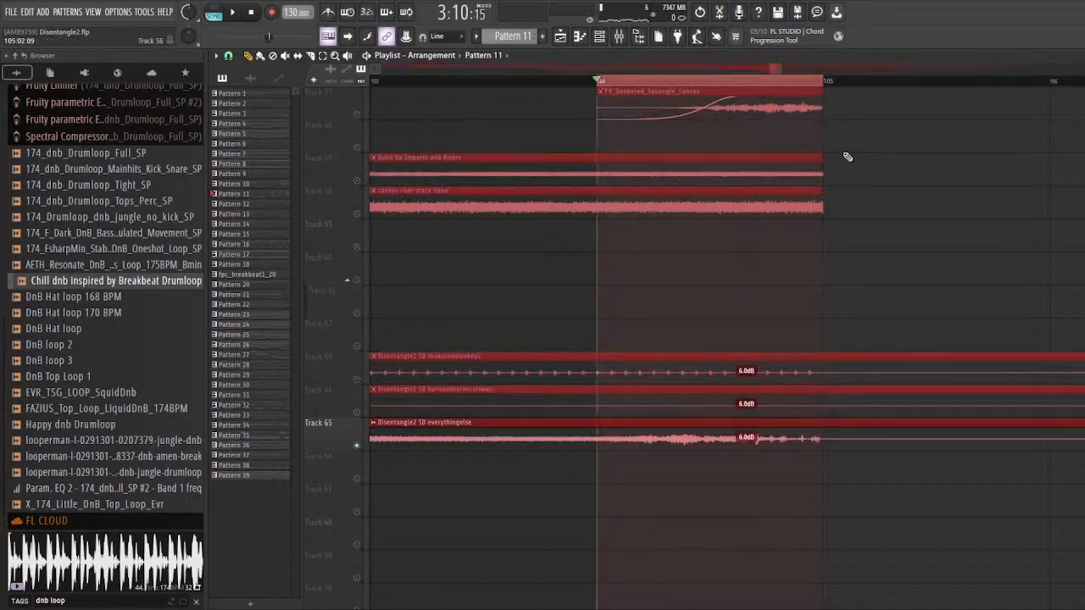
left_click(599, 82)
Step: Enable Tracks 55, 57 and 58 alongside Track 65 and audition the layered risers from about bar 103
scroll(424, 254, "up", 1)
left_click(358, 314)
left_click(358, 282)
scroll(652, 279, "down", 2)
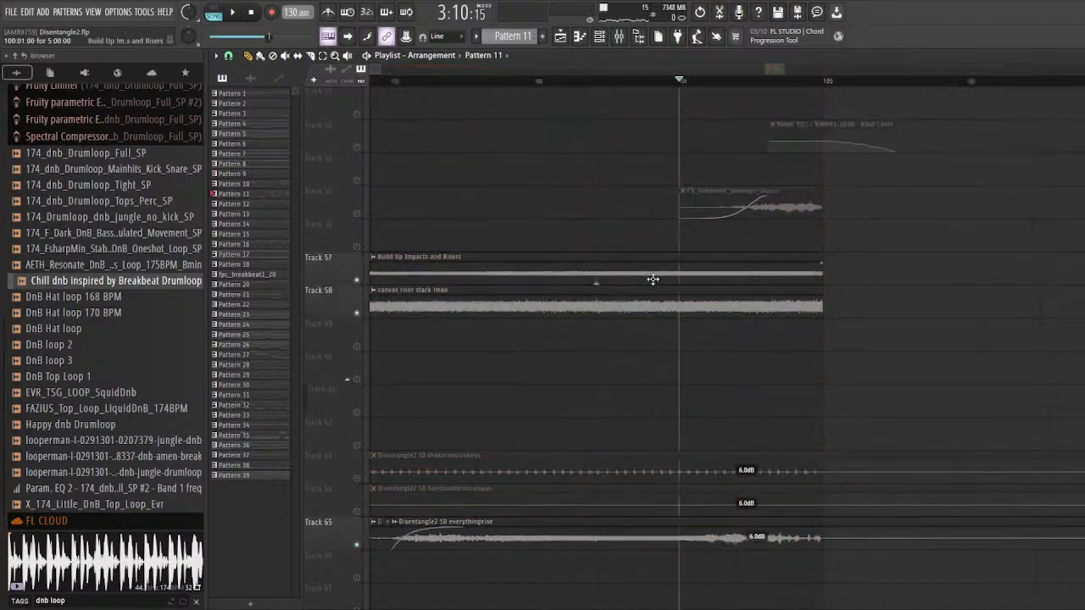
scroll(584, 288, "up", 2)
left_click(358, 348)
scroll(626, 271, "down", 2)
scroll(601, 195, "down", 3)
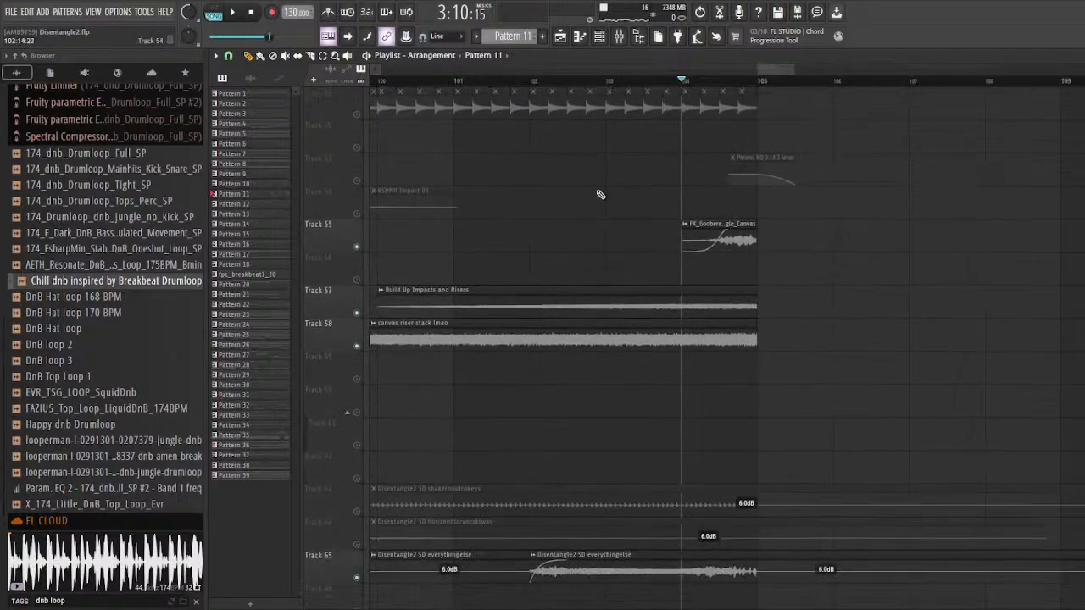
left_click(600, 83)
key("space")
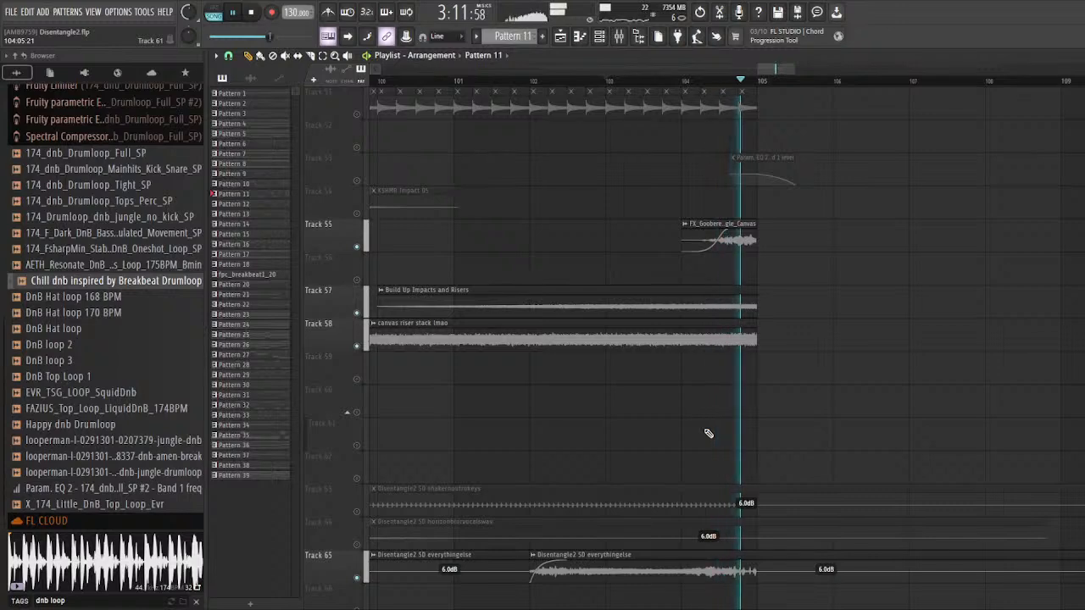
key("space")
Step: Look over the layered riser clips, then highlight the clips on Tracks 64 and 65 and clear the selection
scroll(367, 266, "down", 2)
scroll(761, 311, "down", 3)
scroll(678, 307, "up", 3)
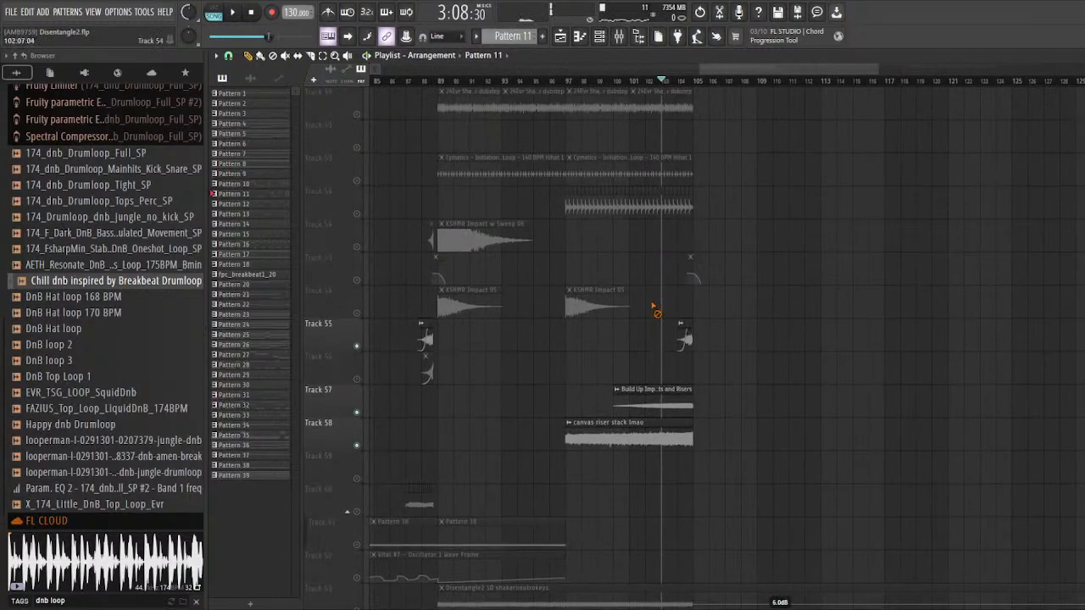
scroll(567, 280, "up", 2)
scroll(766, 320, "down", 3)
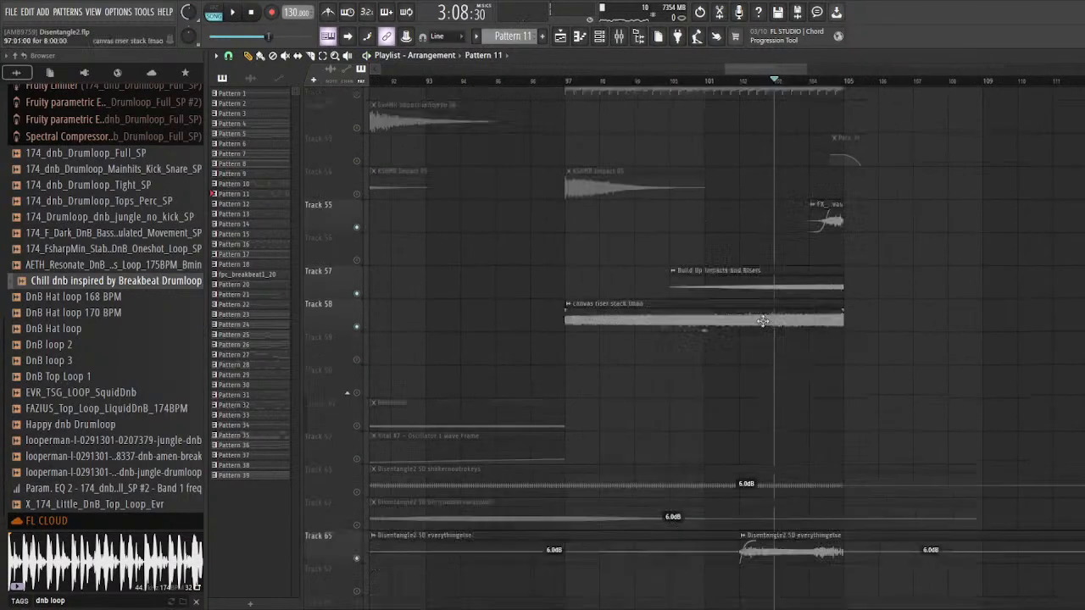
scroll(848, 381, "up", 2)
left_click_drag(759, 450, 751, 329)
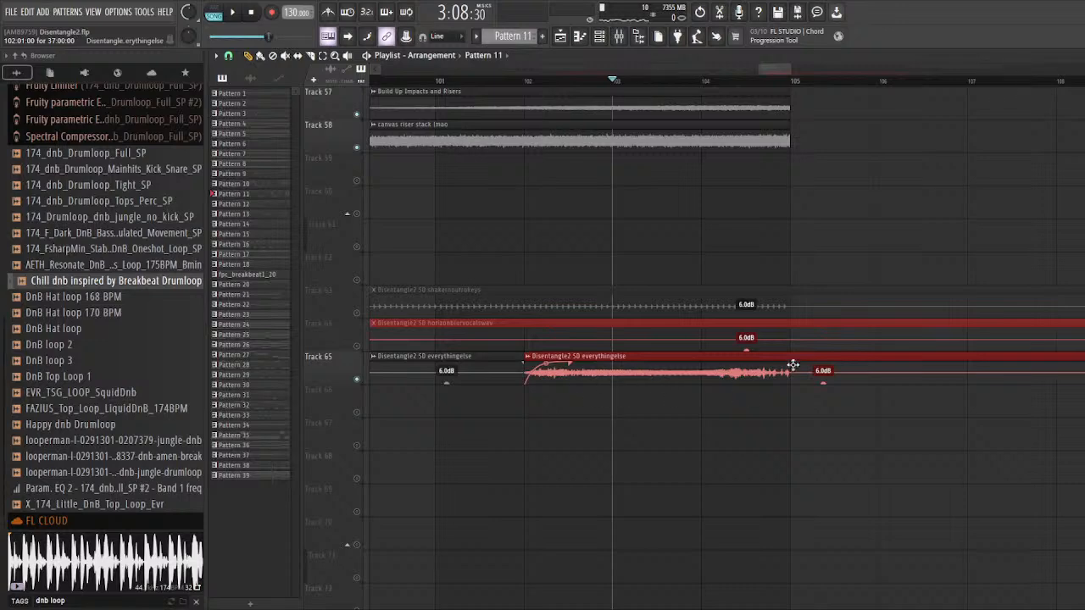
left_click(744, 249, "ctrl")
Step: Examine how the riser clips on Tracks 55, 57, 58 and 65 line up towards bar 105
scroll(566, 308, "down", 1)
scroll(636, 322, "up", 2)
scroll(749, 349, "down", 1)
scroll(720, 339, "up", 1)
right_click(643, 313)
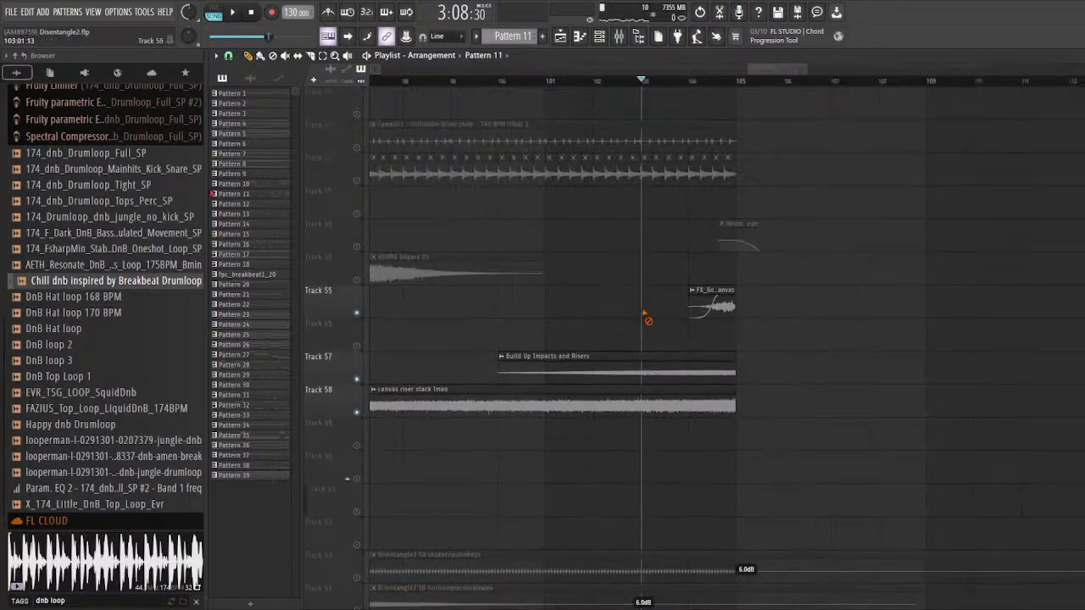
scroll(647, 314, "up", 2)
scroll(688, 362, "down", 1)
scroll(701, 365, "up", 1)
scroll(729, 371, "down", 2)
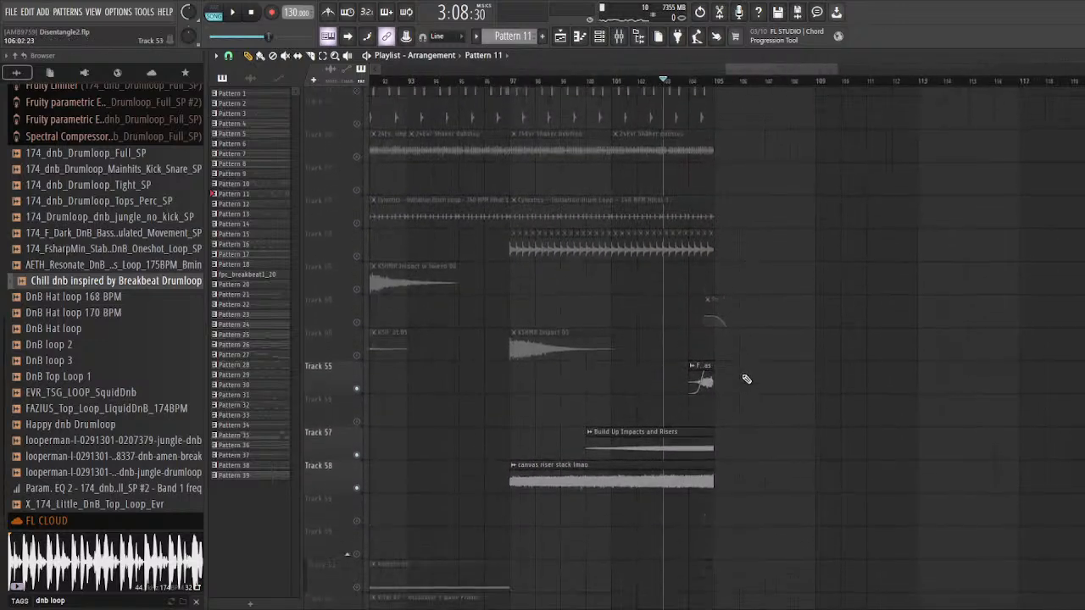
scroll(746, 379, "down", 1)
scroll(745, 379, "down", 4)
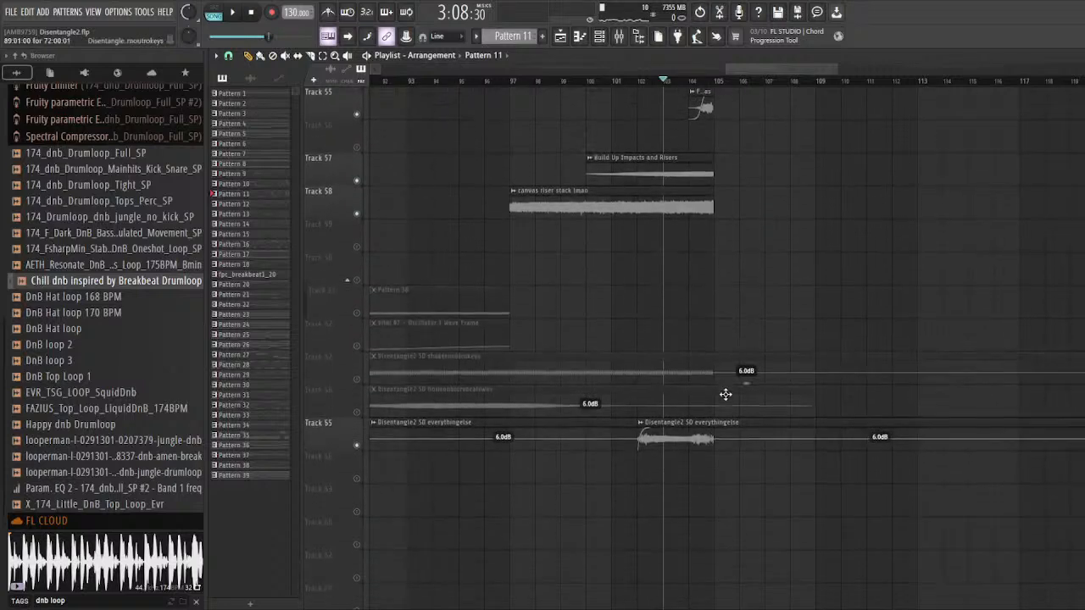
scroll(724, 458, "up", 3)
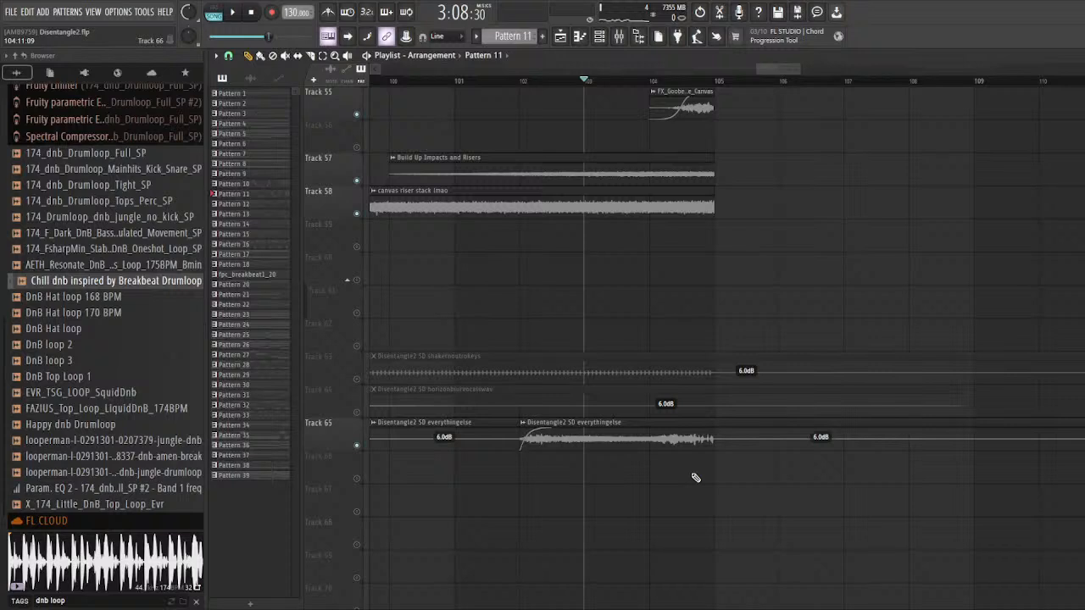
scroll(710, 557, "up", 3)
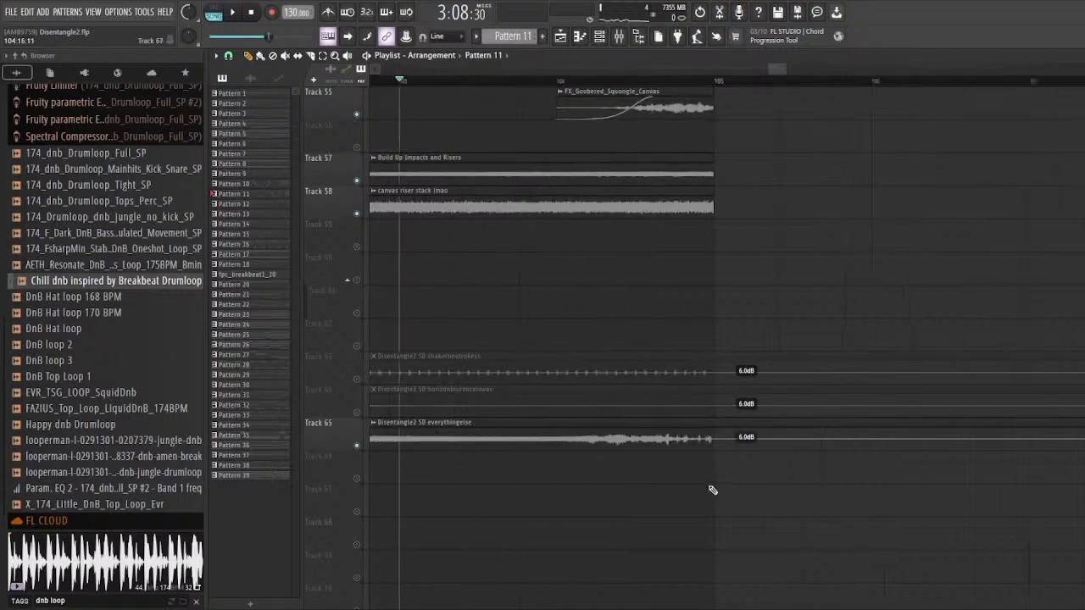
Step: Solo Track 65 and audition the end of its everythingelse clip twice from bar 104
right_click(356, 445)
scroll(530, 270, "down", 2)
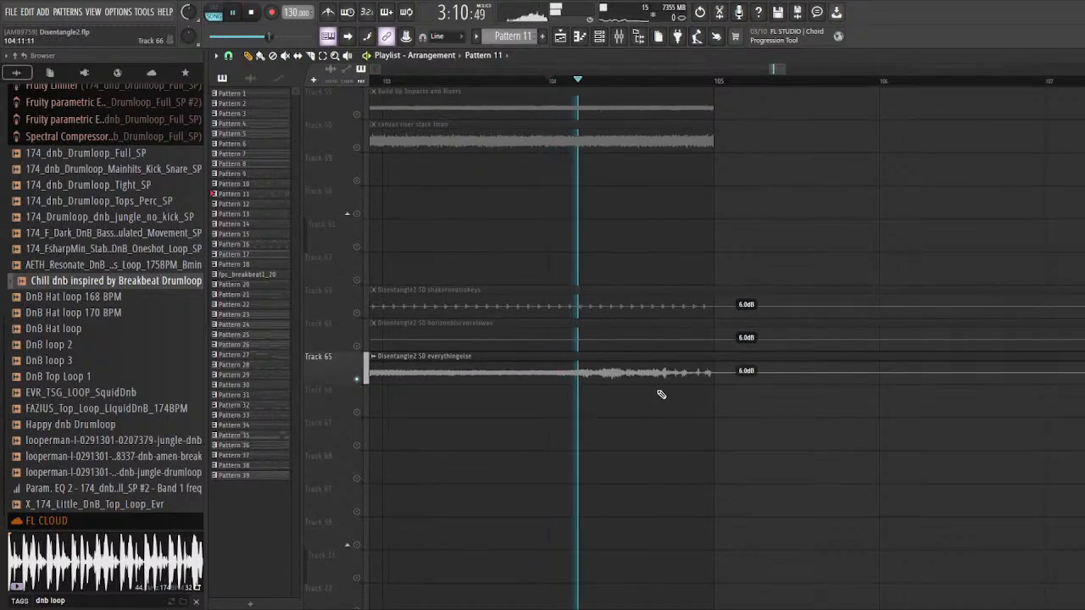
key("space")
scroll(569, 357, "down", 2)
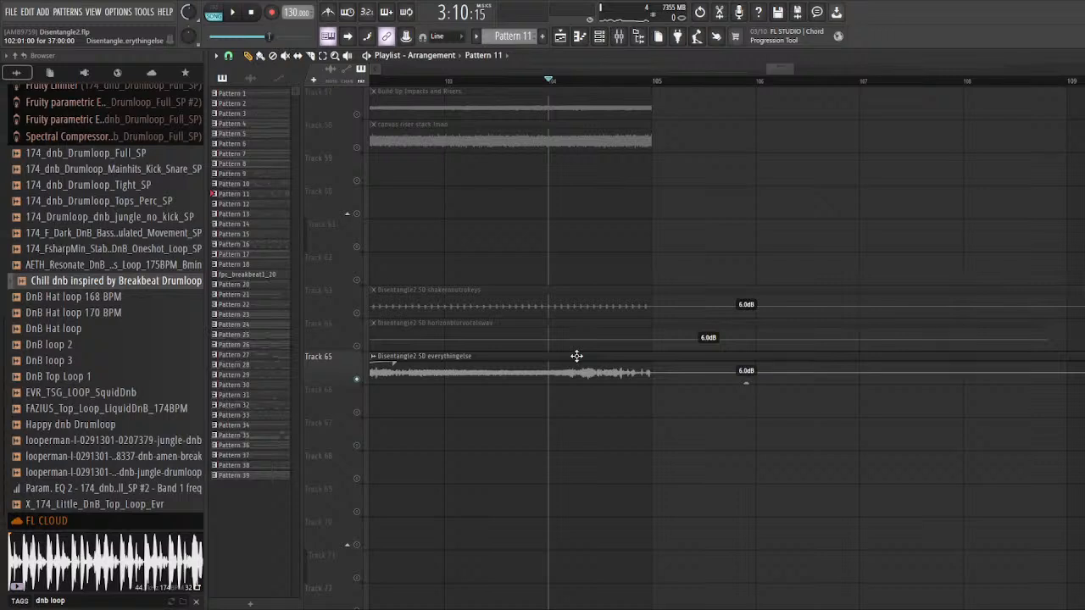
key("space")
scroll(659, 404, "down", 3)
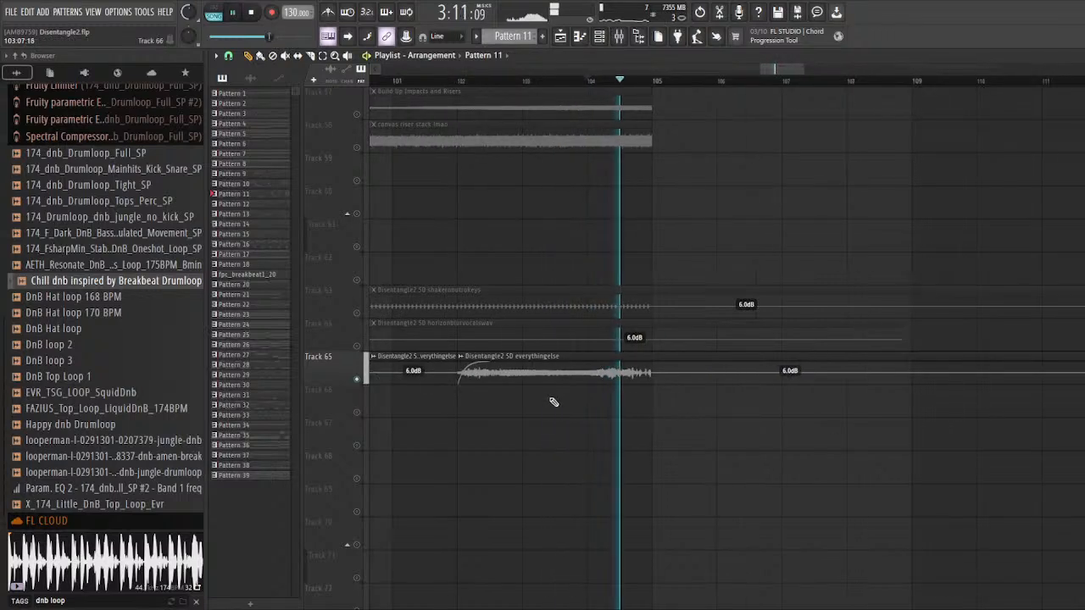
scroll(550, 400, "up", 2)
key("space")
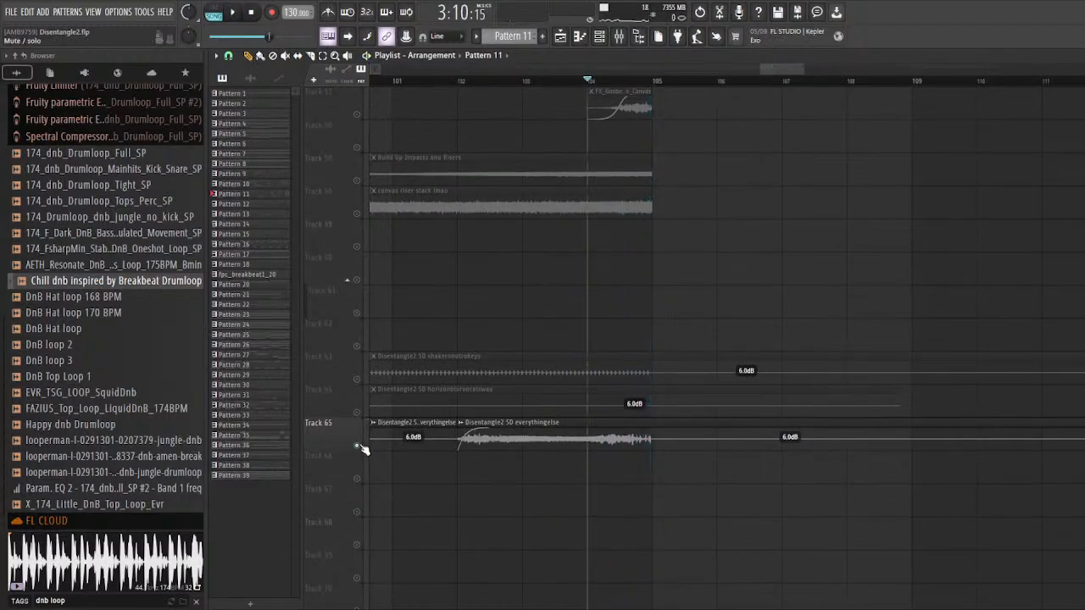
Step: Turn all tracks back on and look over the full arrangement up to bar 105, from Track 56 up to Track 13
right_click(357, 446)
scroll(669, 401, "up", 5)
scroll(661, 403, "down", 3)
scroll(664, 404, "up", 2)
scroll(805, 411, "down", 1)
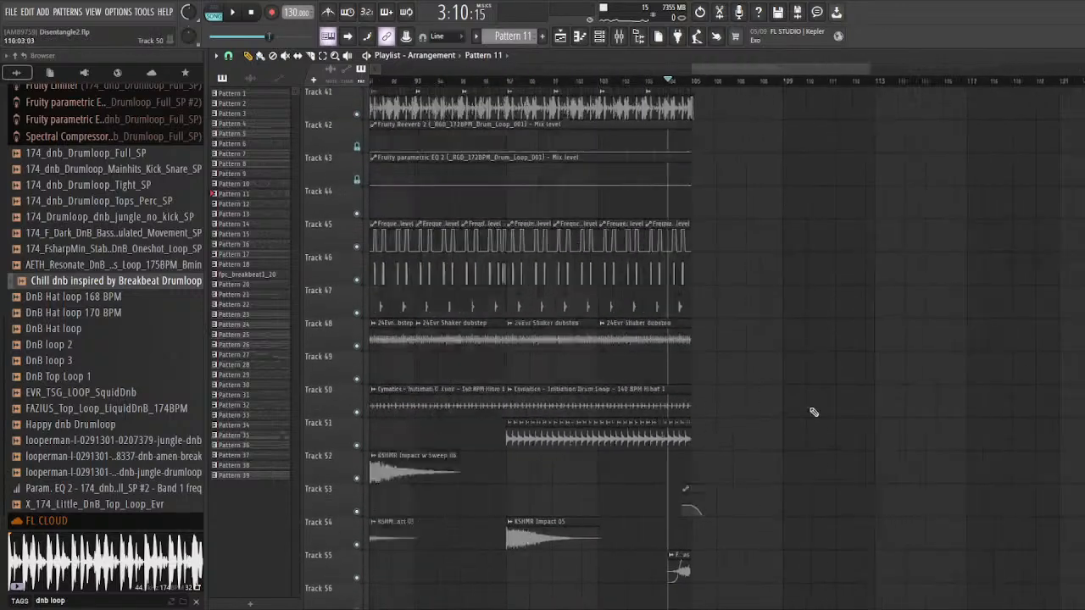
scroll(813, 413, "up", 7)
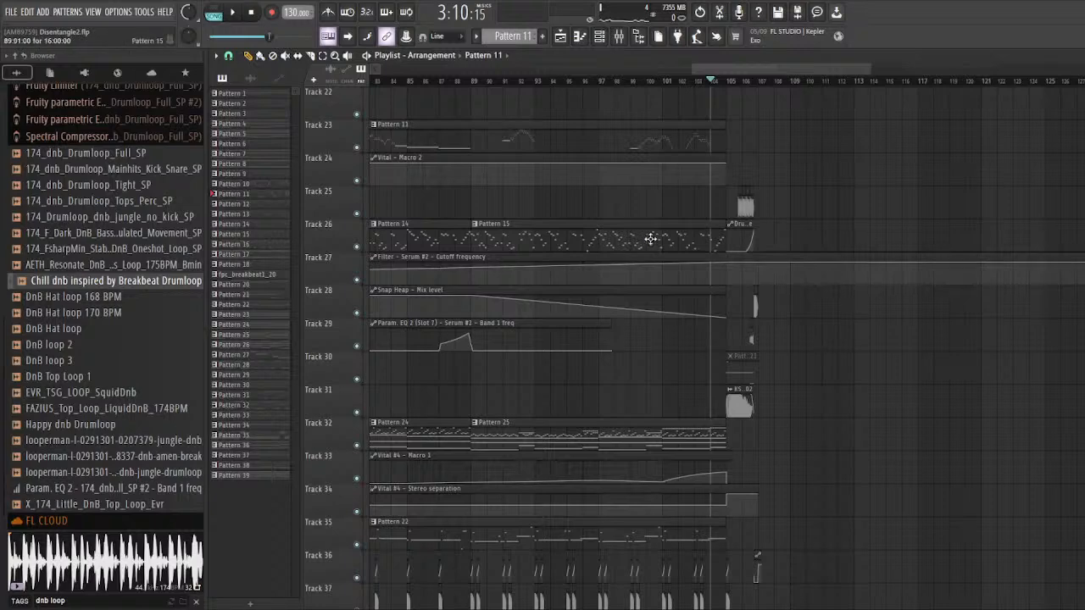
scroll(650, 239, "up", 4)
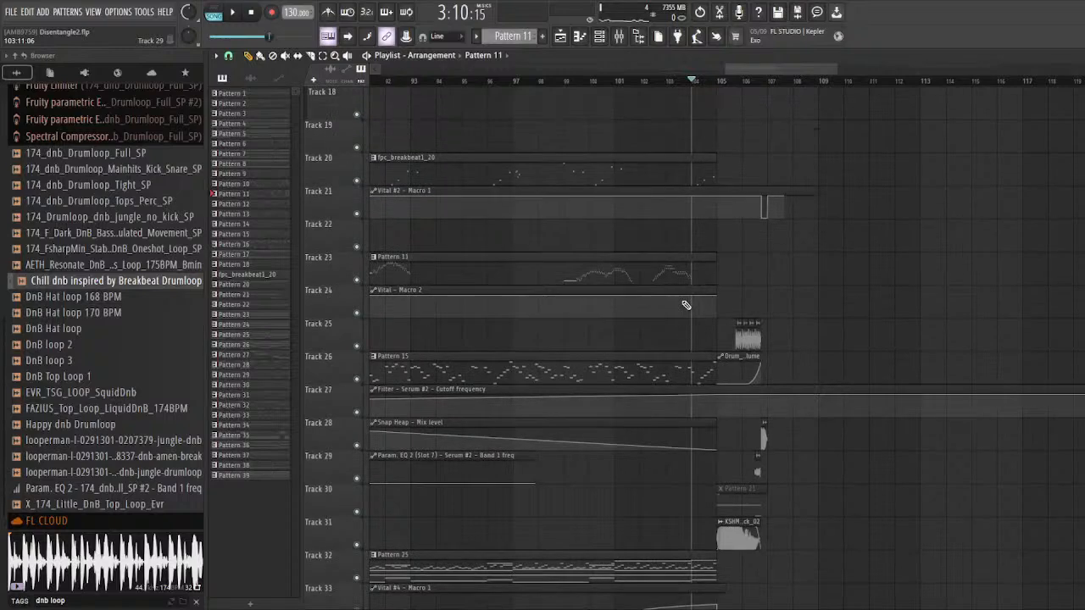
scroll(687, 305, "up", 5)
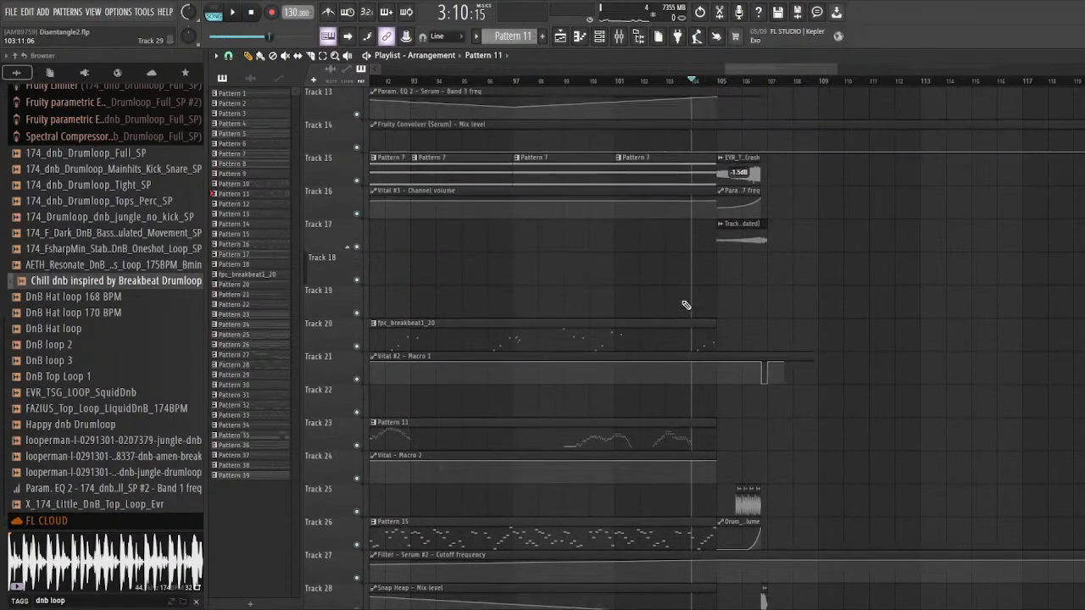
scroll(686, 305, "down", 15)
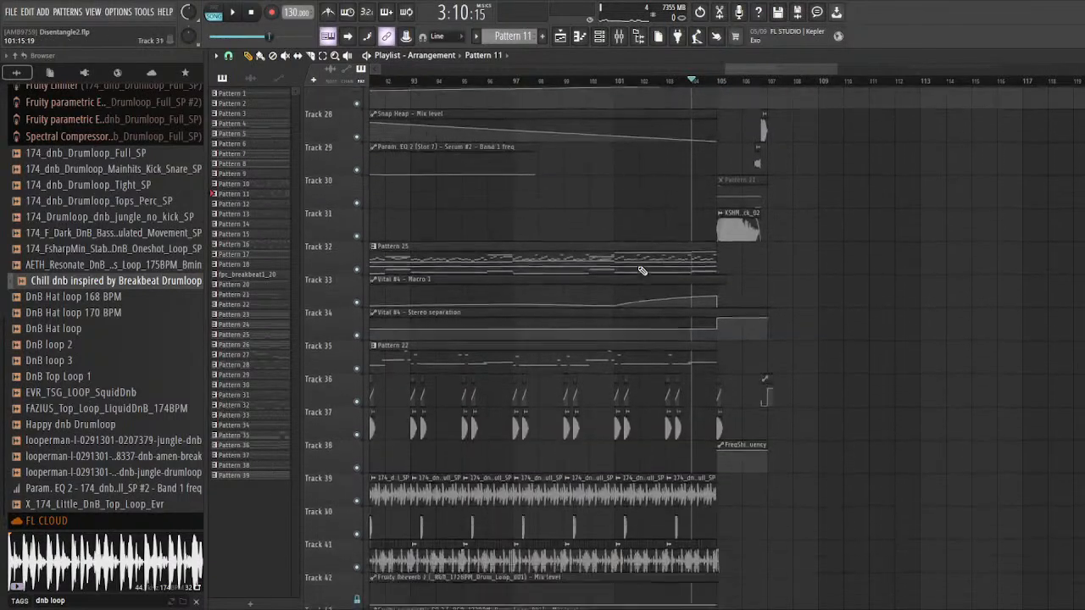
Step: Highlight all clips from bar 105 to 107, look over the upper tracks in that range, and clear the selection
scroll(689, 284, "down", 18)
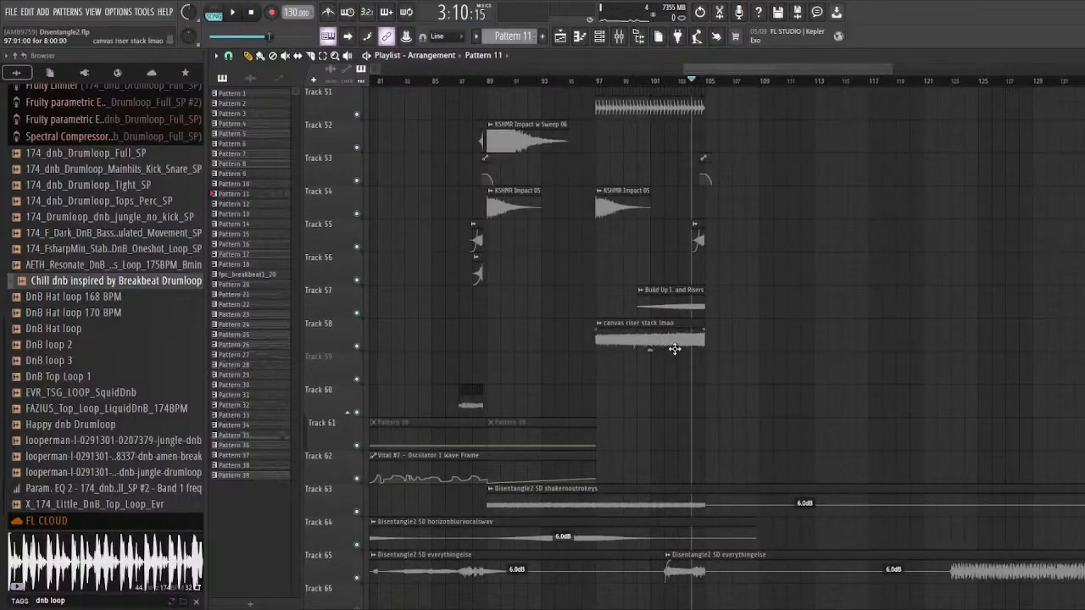
scroll(623, 133, "up", 5)
scroll(678, 186, "up", 12)
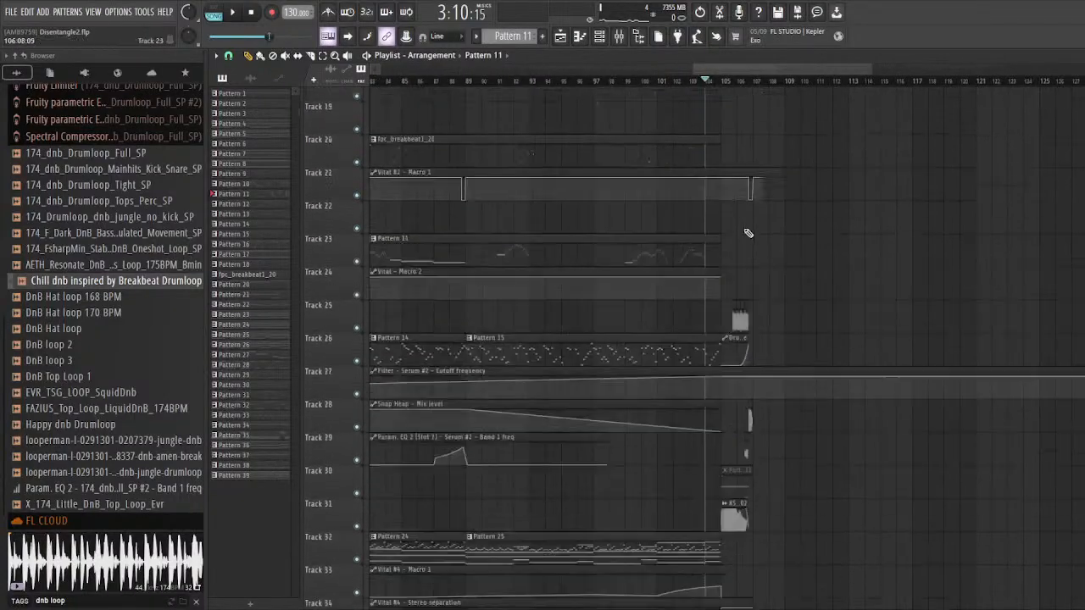
scroll(746, 230, "up", 4)
scroll(648, 173, "up", 4)
left_click(597, 80)
left_click_drag(596, 81, 769, 82)
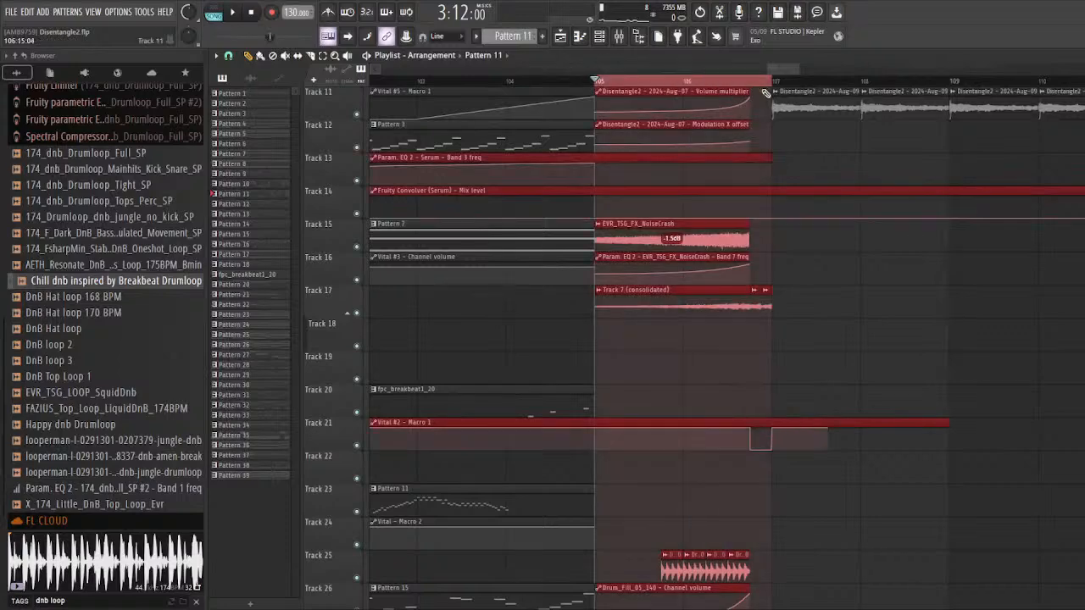
scroll(721, 186, "down", 2)
scroll(666, 289, "up", 10)
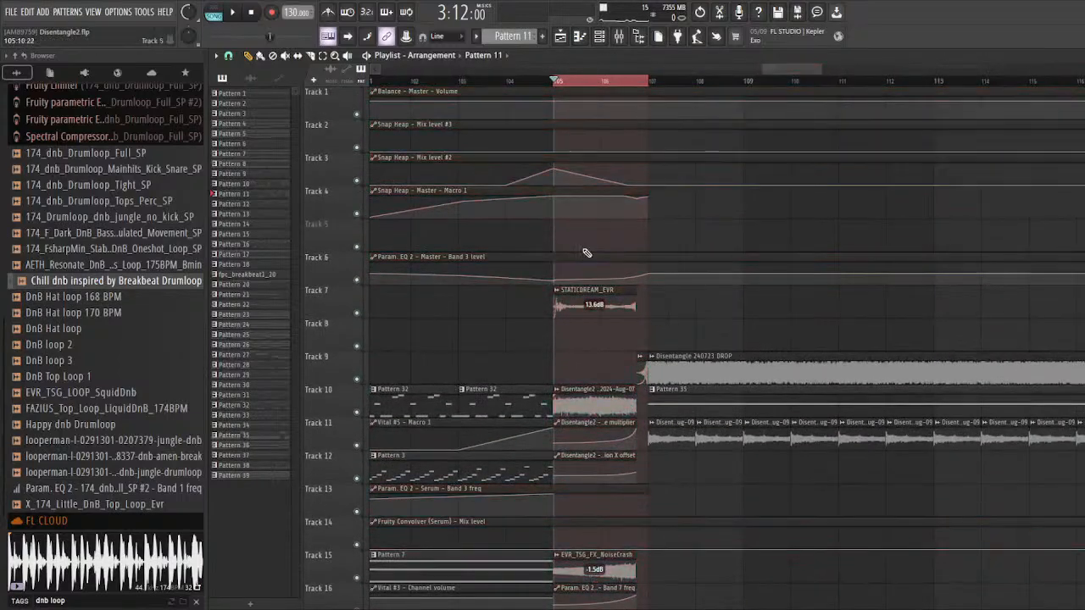
scroll(597, 237, "up", 3)
left_click(488, 82, "ctrl")
Step: Solo Track 7 and audition its STATICDREAM_EVR clip from bar 105
scroll(610, 323, "down", 4)
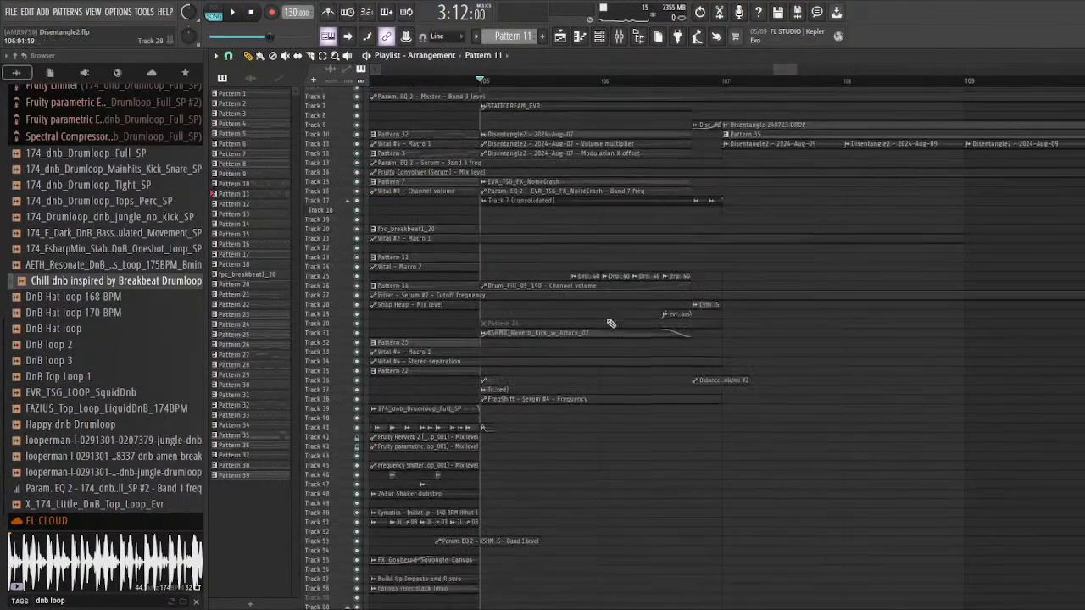
scroll(611, 322, "down", 2)
scroll(649, 223, "up", 4)
scroll(542, 292, "up", 2)
scroll(442, 353, "up", 3)
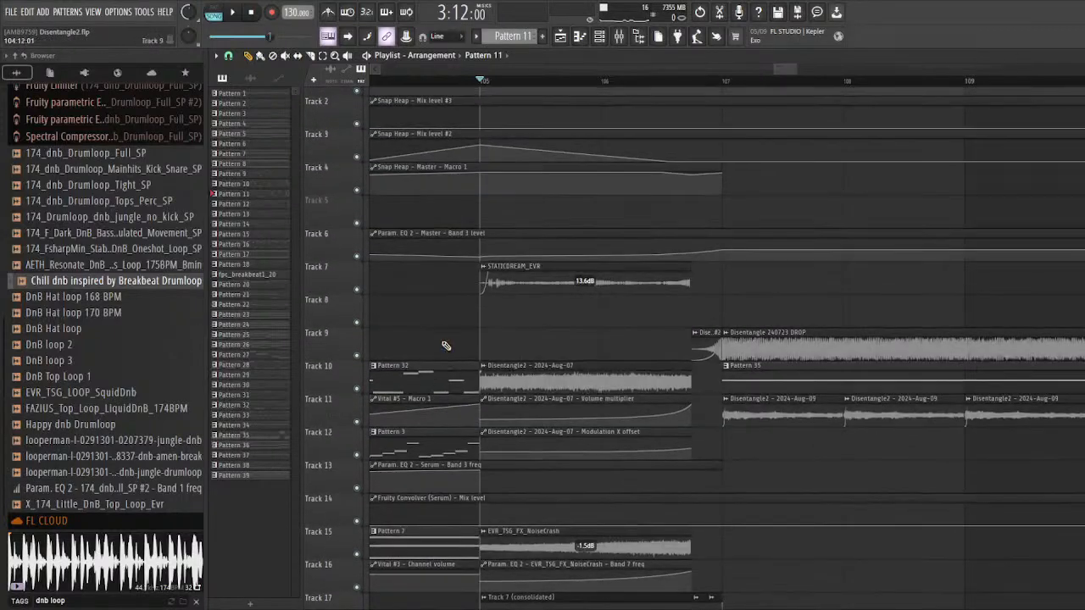
right_click(357, 289)
key("space")
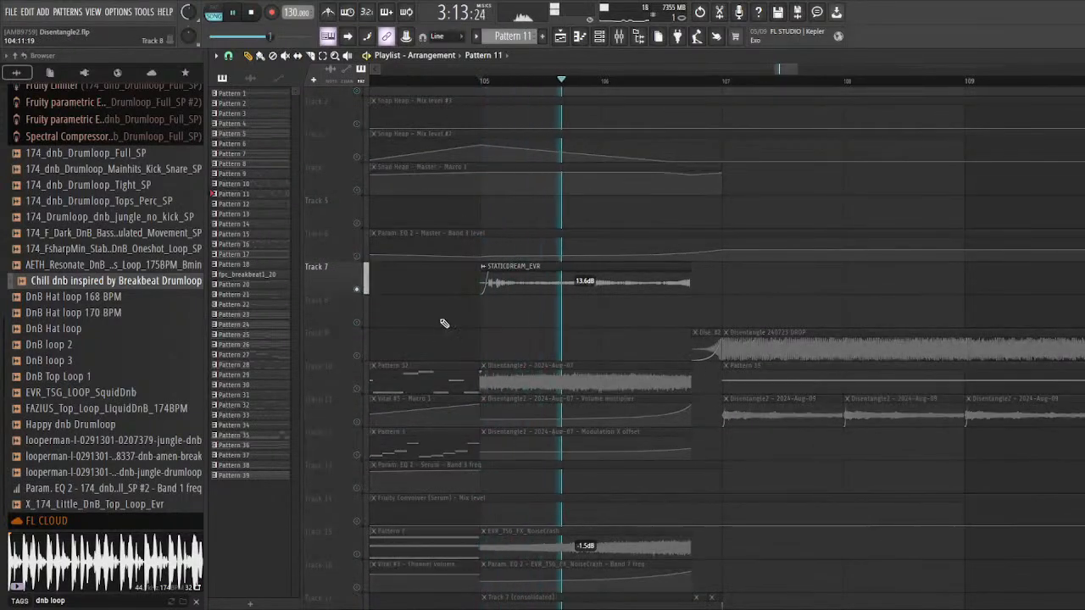
key("space")
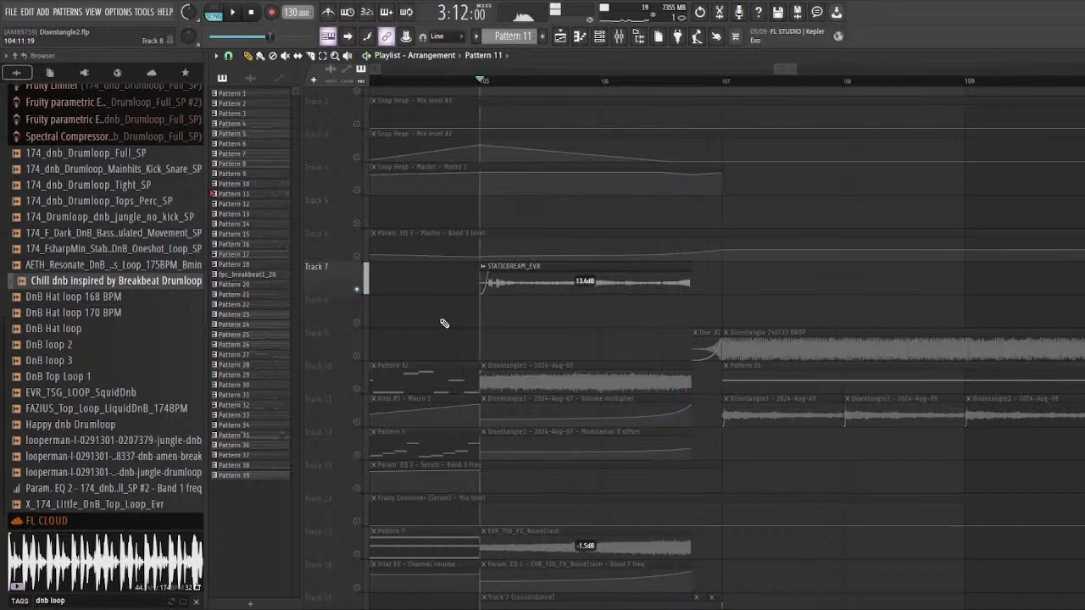
Step: Solo Tracks 10 to 12 and audition the Disentangle2 - 2024-Aug-07 clip with its volume multiplier and Modulation X automation
scroll(444, 323, "down", 3)
scroll(399, 301, "up", 1)
right_click(357, 289)
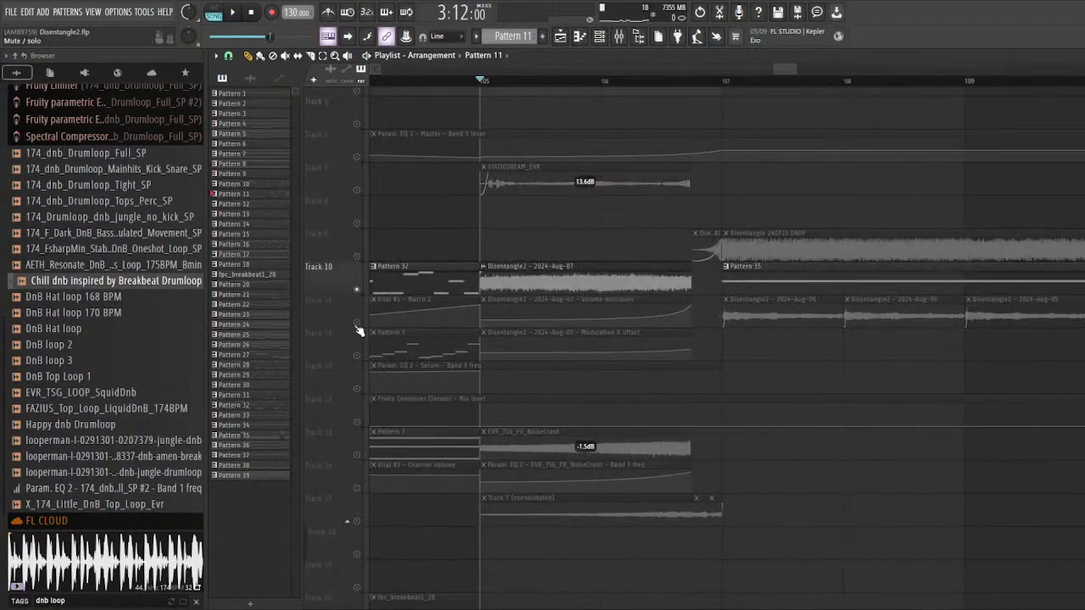
left_click_drag(357, 323, 357, 355)
key("space")
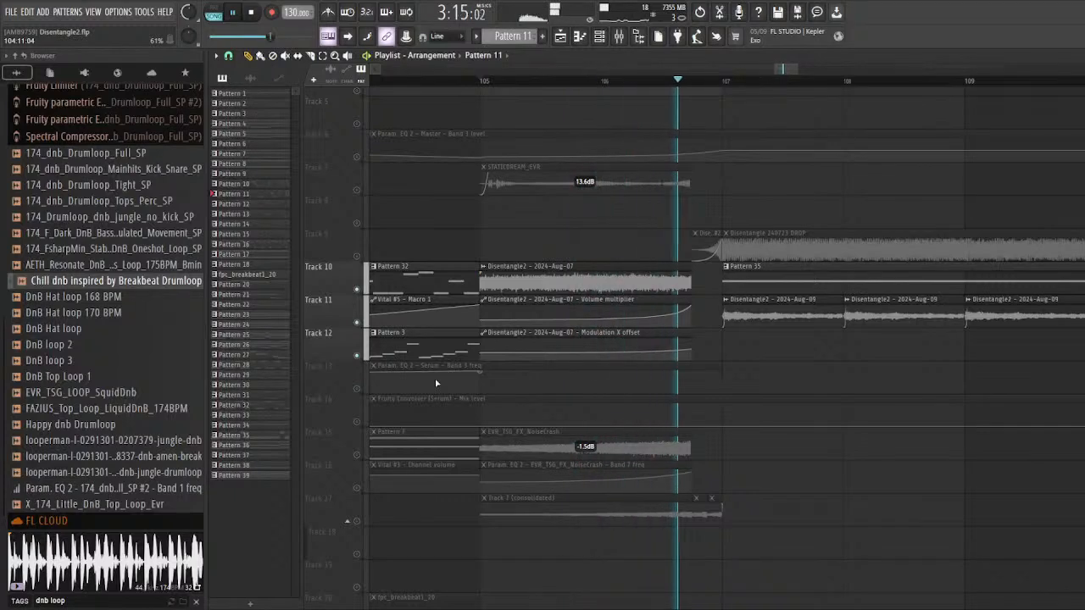
key("space")
Step: Solo Tracks 15 and 16 and audition the EVR_TSG_FX_NoiseCrash clip with its Band 7 frequency automation
scroll(373, 322, "down", 5)
right_click(358, 290)
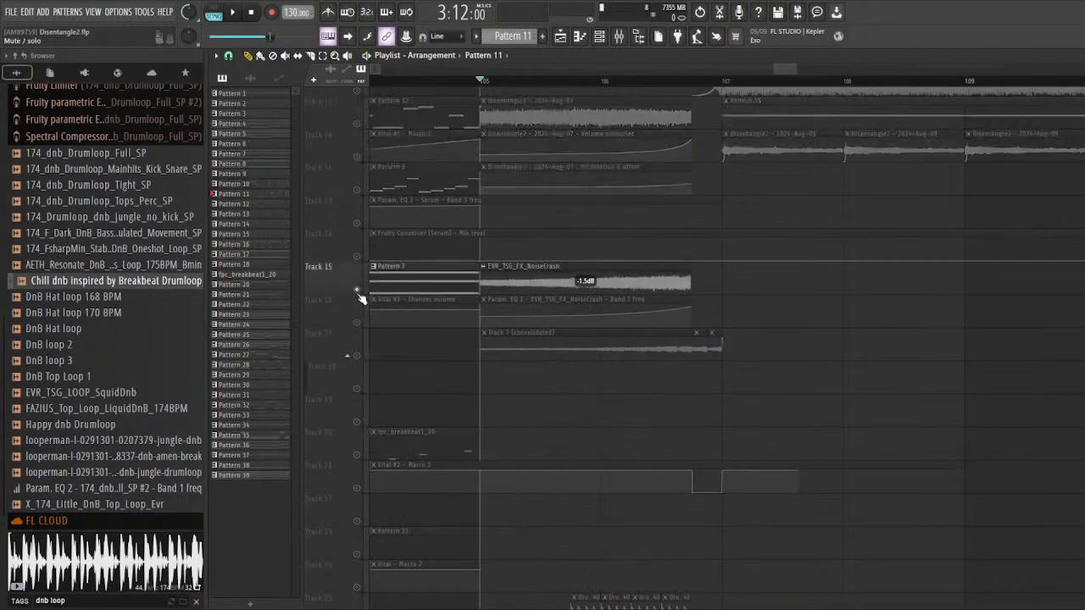
left_click(357, 290)
key("space")
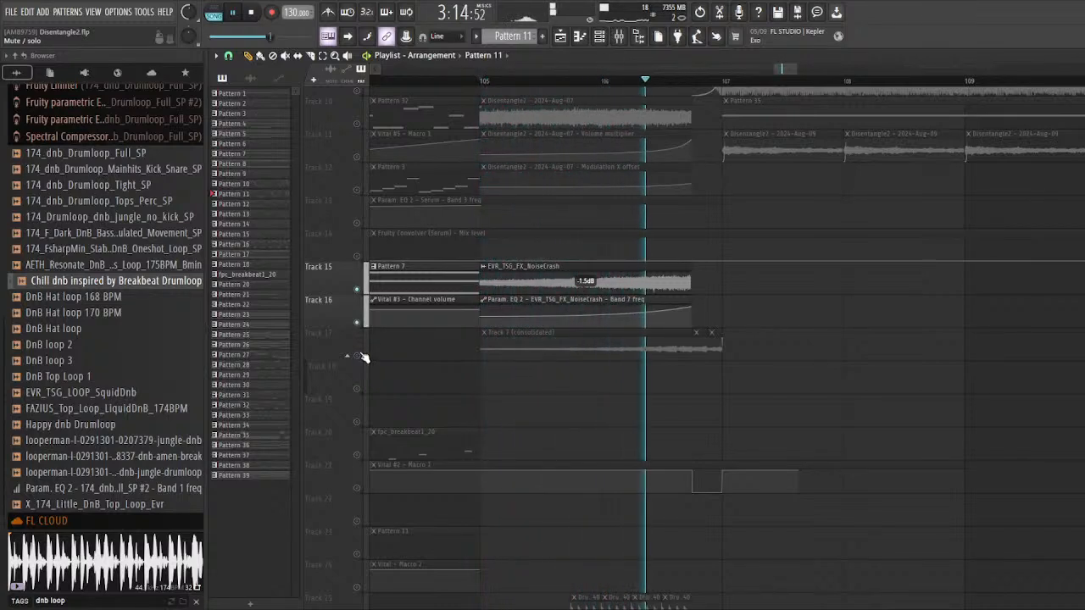
key("space")
Step: Solo Track 17 and audition its Track 7 (consolidated) clip from bar 105
right_click(358, 354)
key("space")
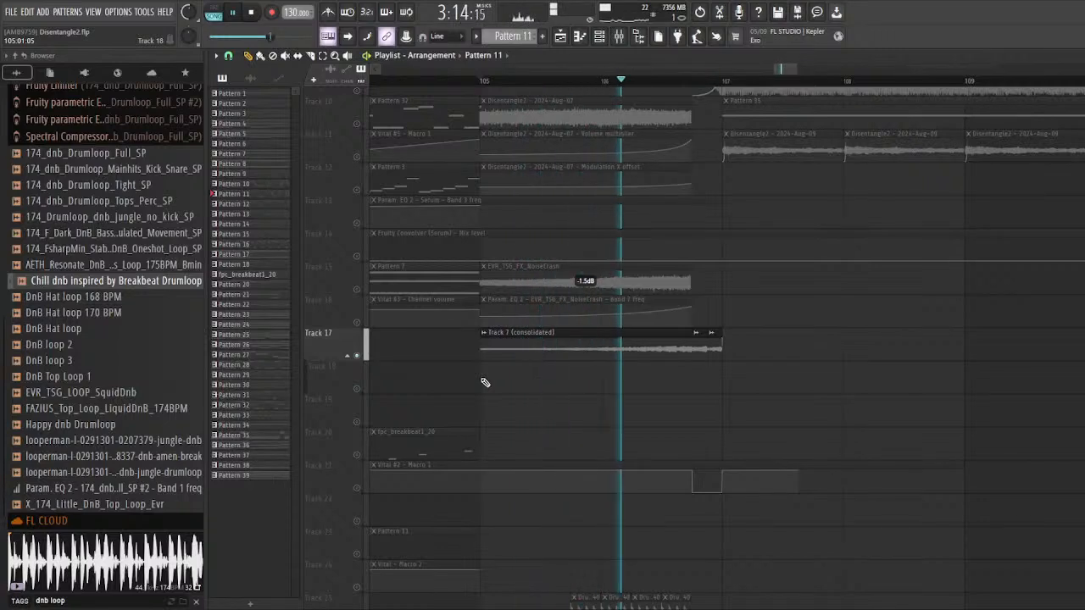
key("space")
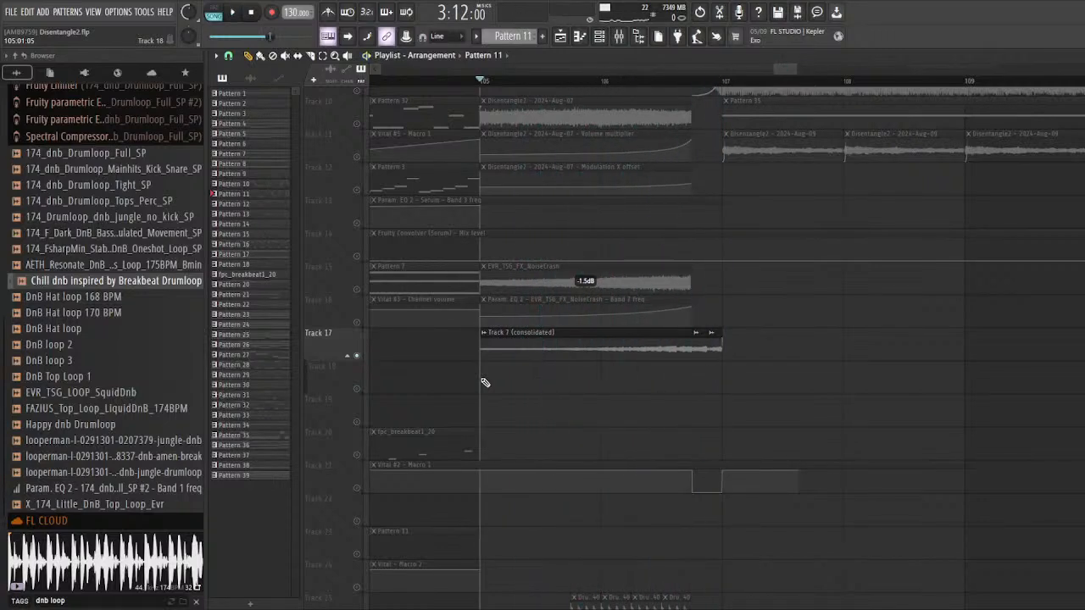
Step: Solo Tracks 25 and 26 and audition the drum fill clips with their channel volume automation from bar 105
scroll(472, 308, "down", 8)
right_click(357, 290)
left_click(357, 323)
key("space")
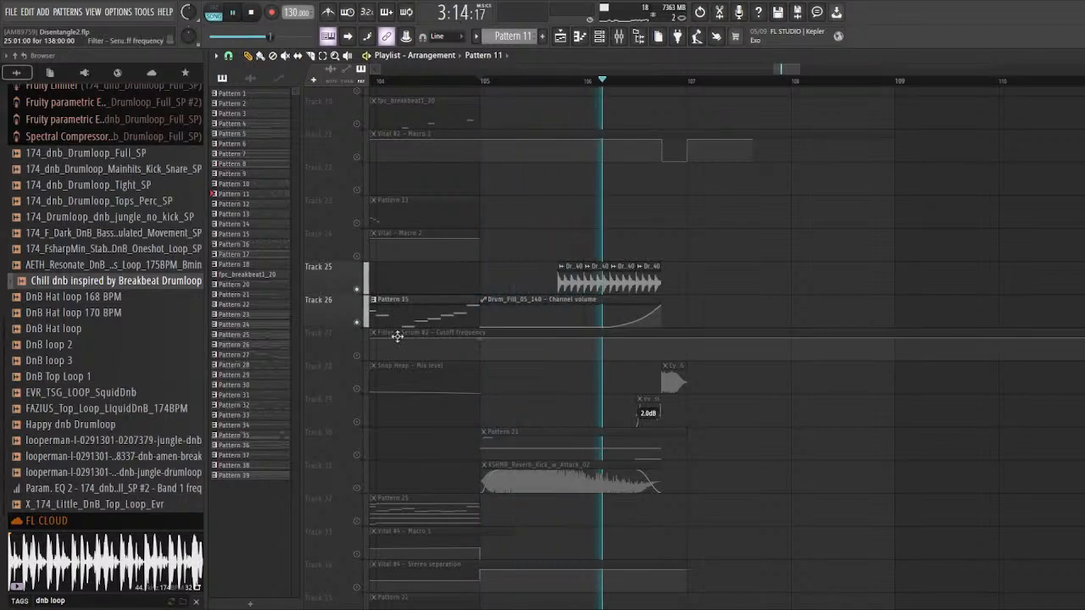
scroll(395, 334, "up", 6)
key("space")
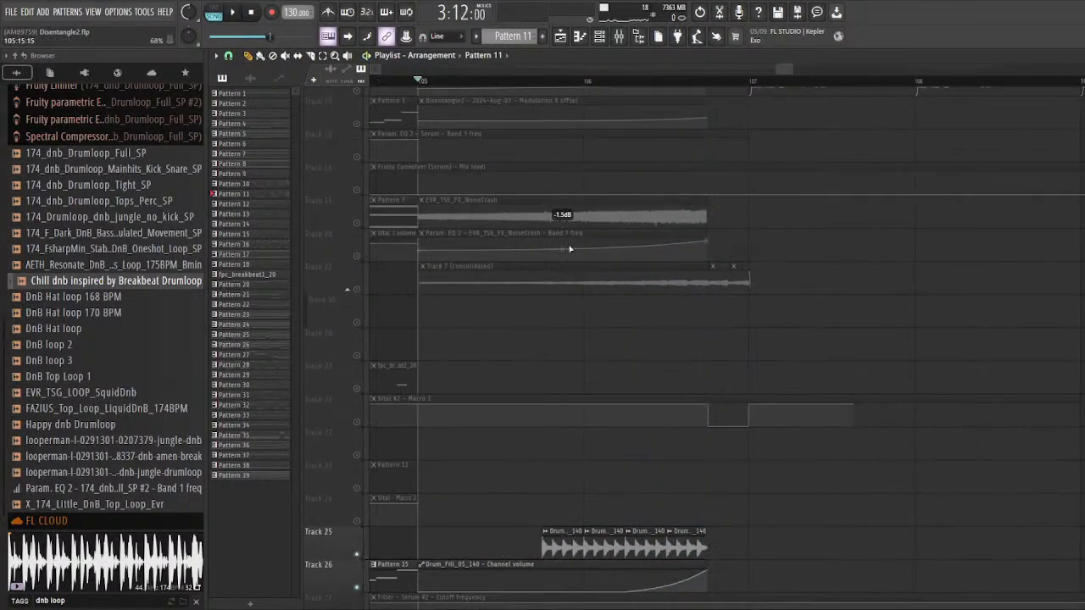
Step: Solo Track 17, place a copy of its Track 7 (consolidated) clip on Track 18 at bar 105, and extend it to about bar 113
scroll(627, 288, "down", 3)
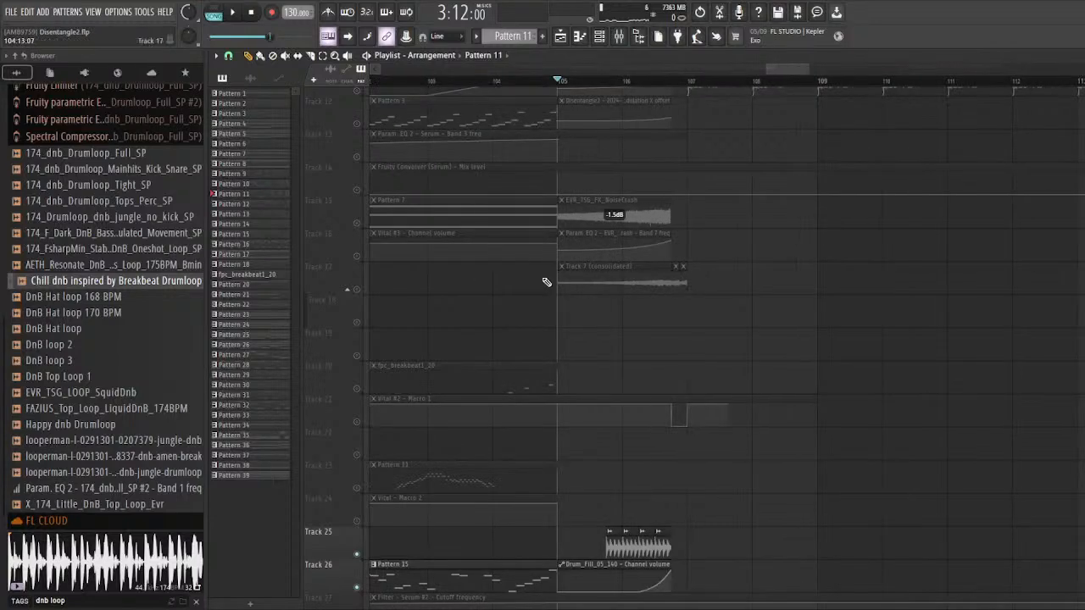
scroll(379, 266, "down", 1)
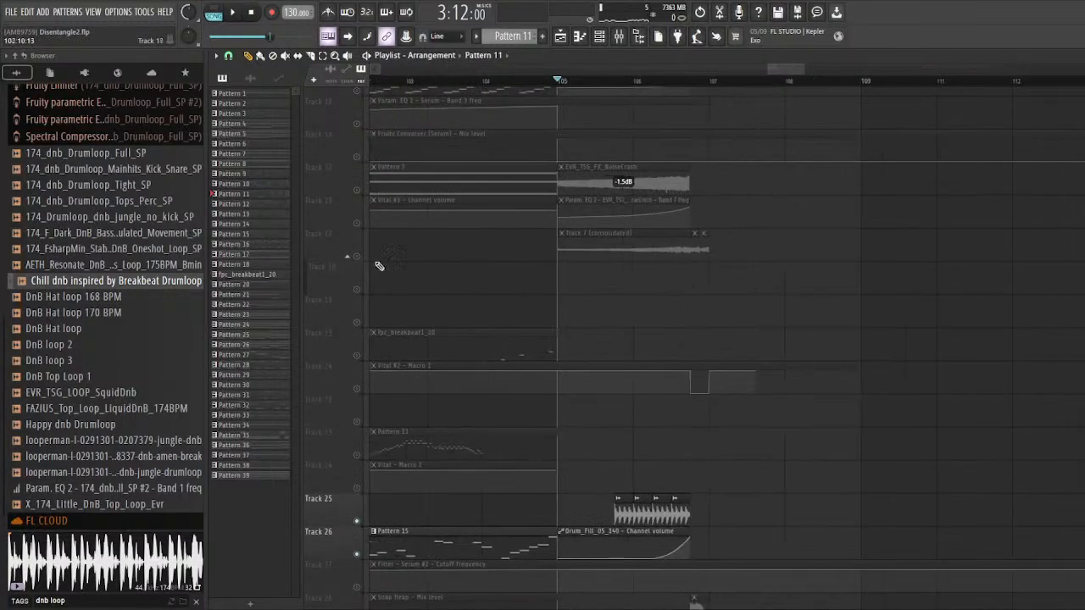
scroll(737, 337, "up", 4)
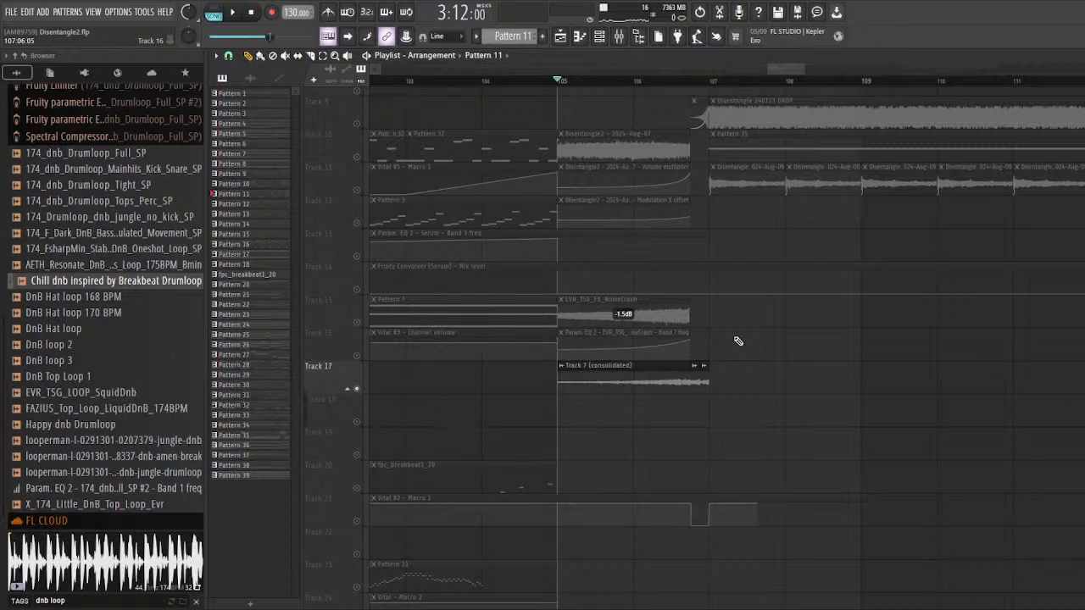
scroll(737, 341, "up", 3)
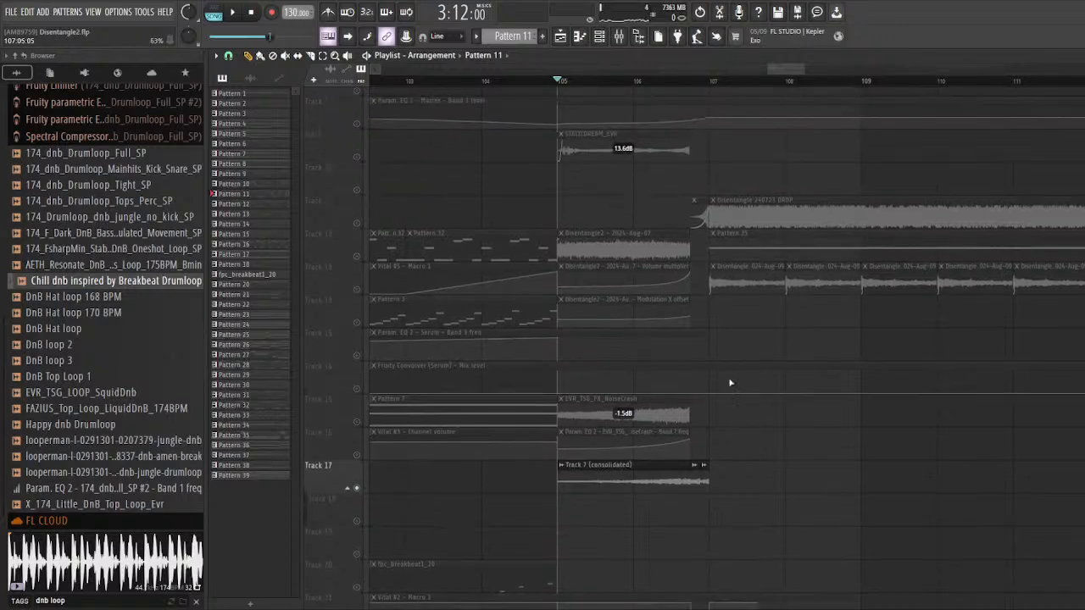
scroll(713, 379, "down", 3)
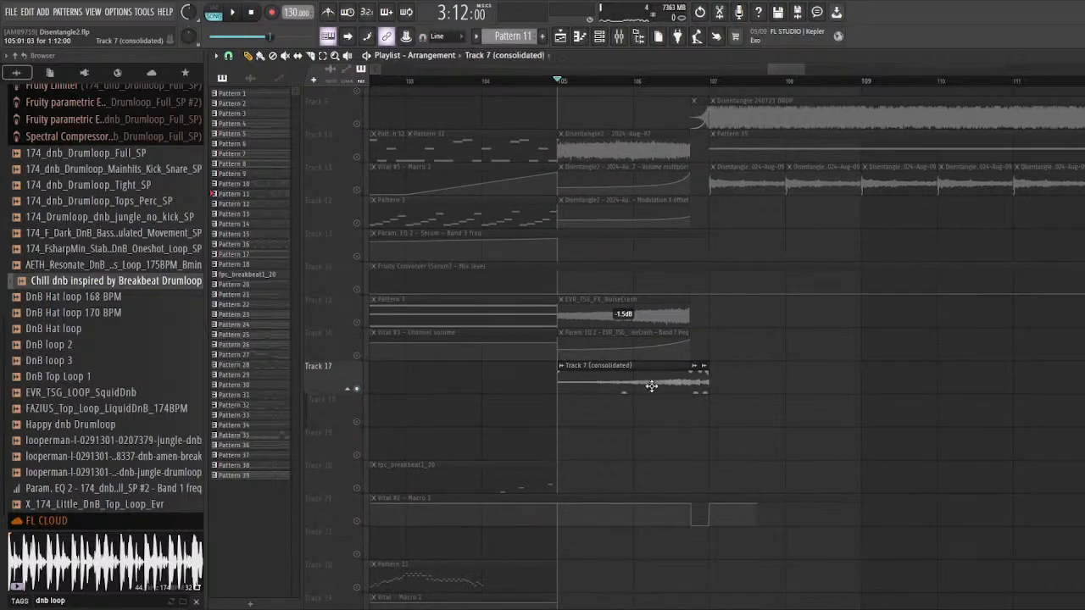
double_click(649, 383)
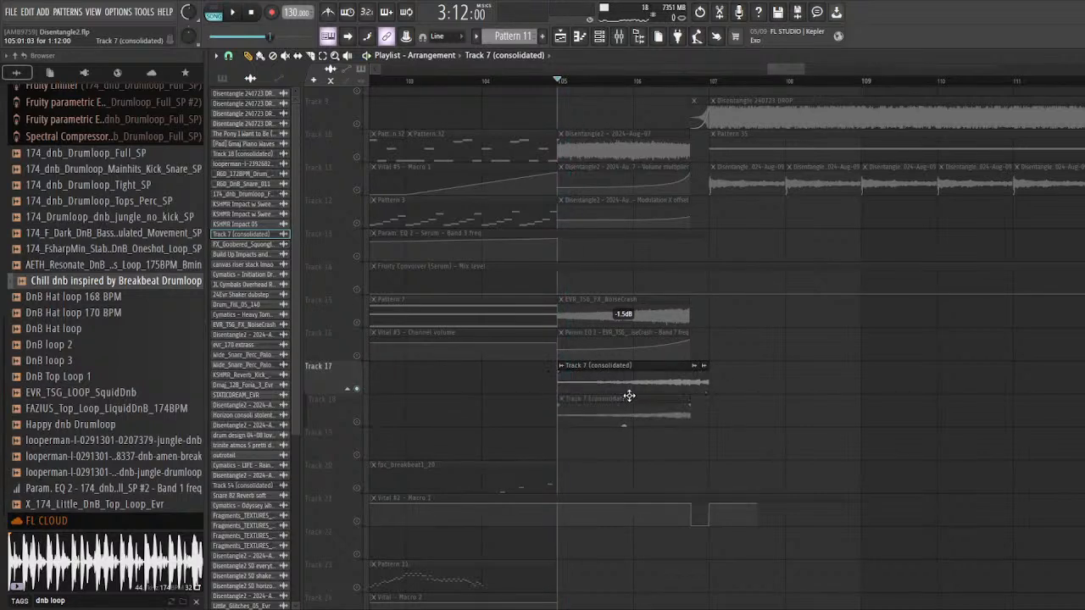
left_click_drag(688, 398, 856, 398)
Step: Solo Track 18 and audition the extended Track 7 (consolidated) clip
scroll(333, 421, "down", 3)
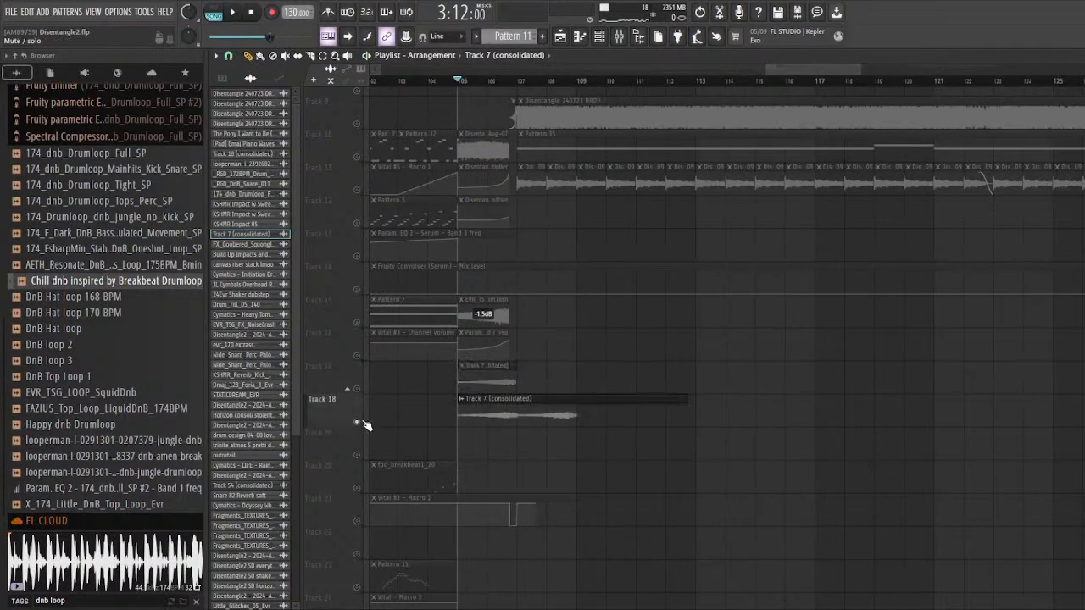
scroll(483, 254, "up", 3)
key("space")
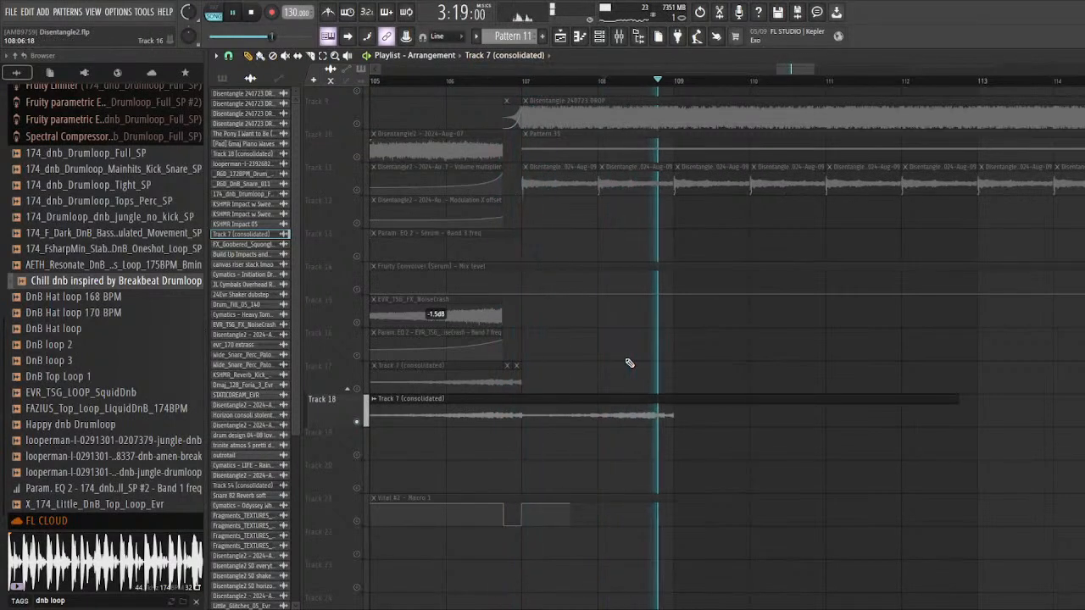
scroll(629, 363, "down", 2)
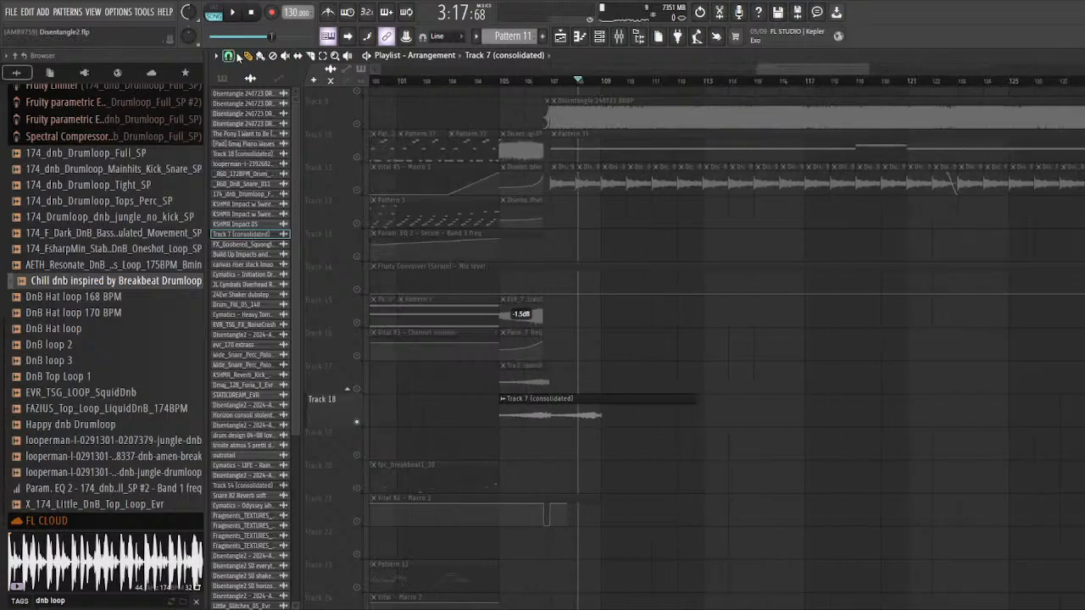
Step: Delete the extended clip from Track 18 and solo Track 17 again
scroll(560, 372, "up", 2)
right_click(563, 398)
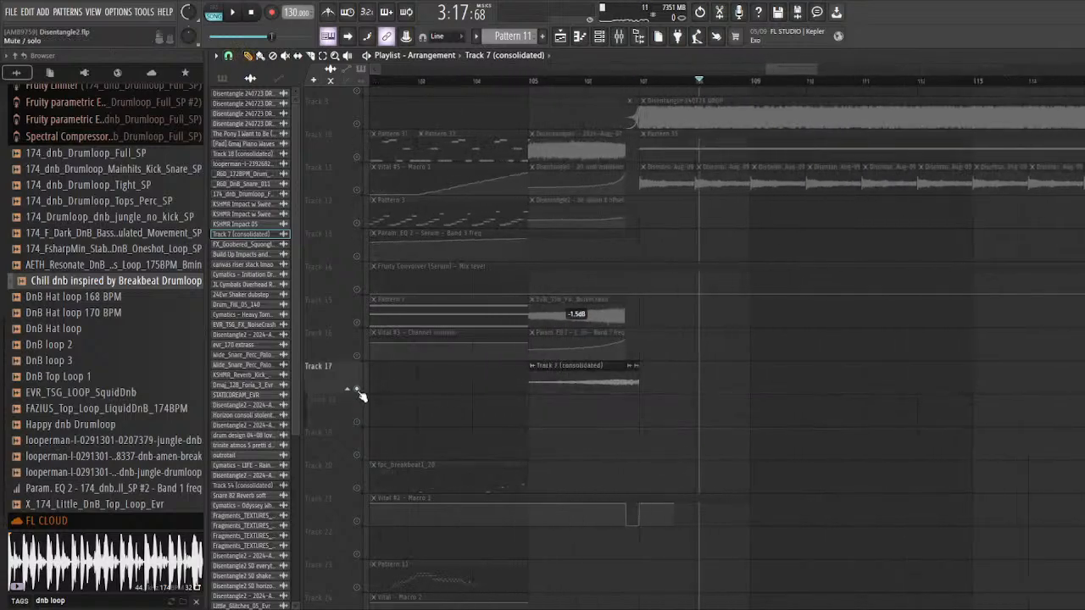
scroll(630, 327, "down", 4)
Step: Highlight the Pattern 3 clip on Track 12 and the clips on Track 10 around bar 105, then clear the selection
scroll(623, 320, "up", 2)
left_click_drag(613, 315, 469, 251)
left_click(442, 245, "ctrl")
scroll(493, 241, "down", 2)
scroll(680, 228, "up", 3)
scroll(719, 290, "up", 1)
left_click_drag(718, 291, 703, 293)
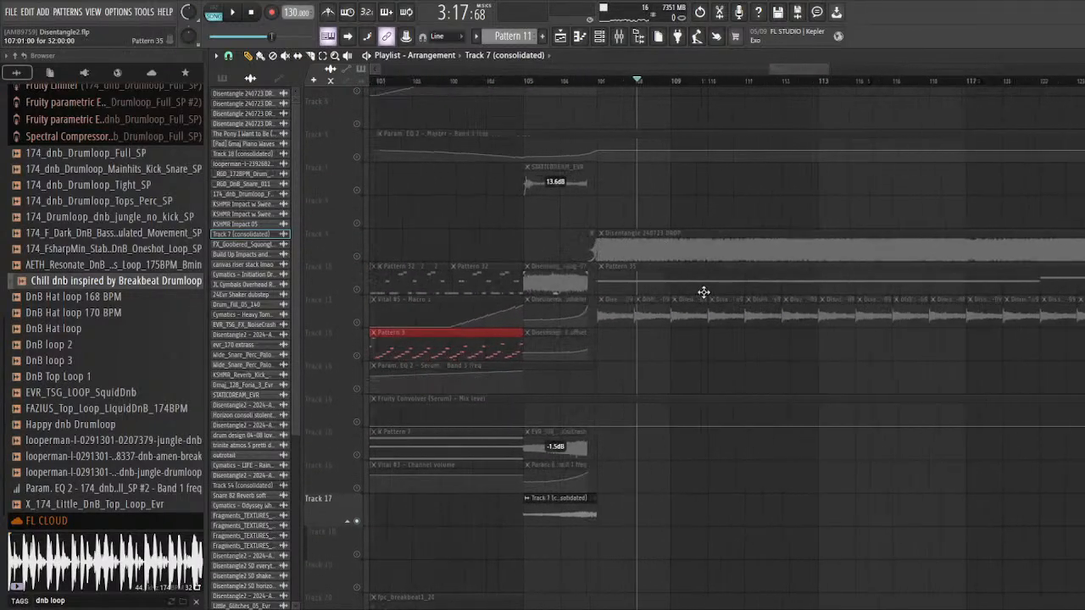
scroll(666, 326, "down", 3)
scroll(463, 318, "up", 2)
left_click_drag(465, 228, 661, 278)
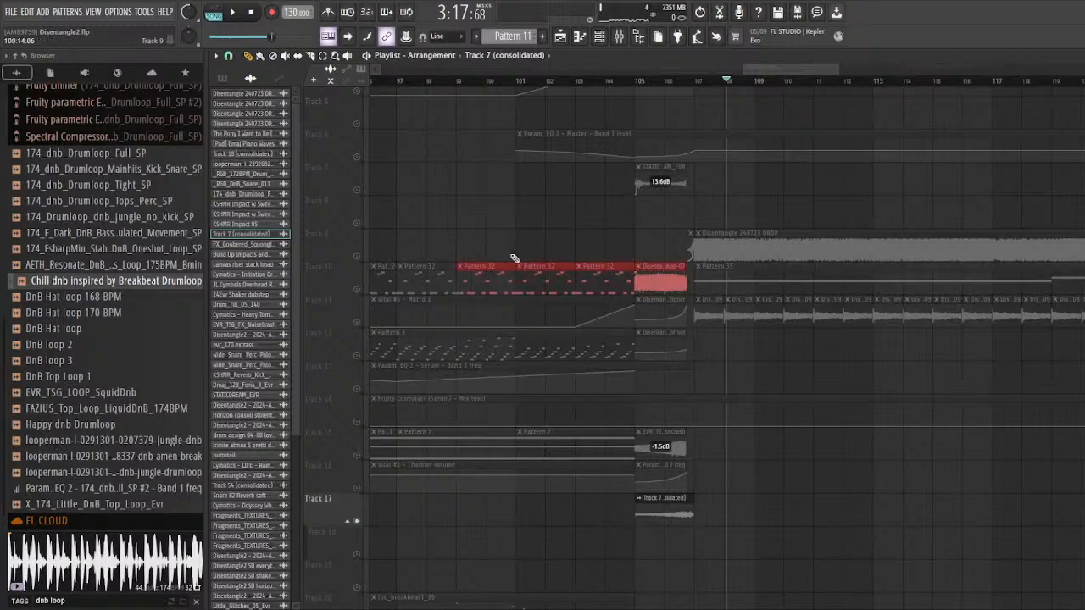
left_click_drag(442, 244, 614, 286)
scroll(613, 284, "down", 2)
left_click_drag(708, 240, 809, 256)
scroll(720, 353, "down", 3)
scroll(696, 367, "up", 3)
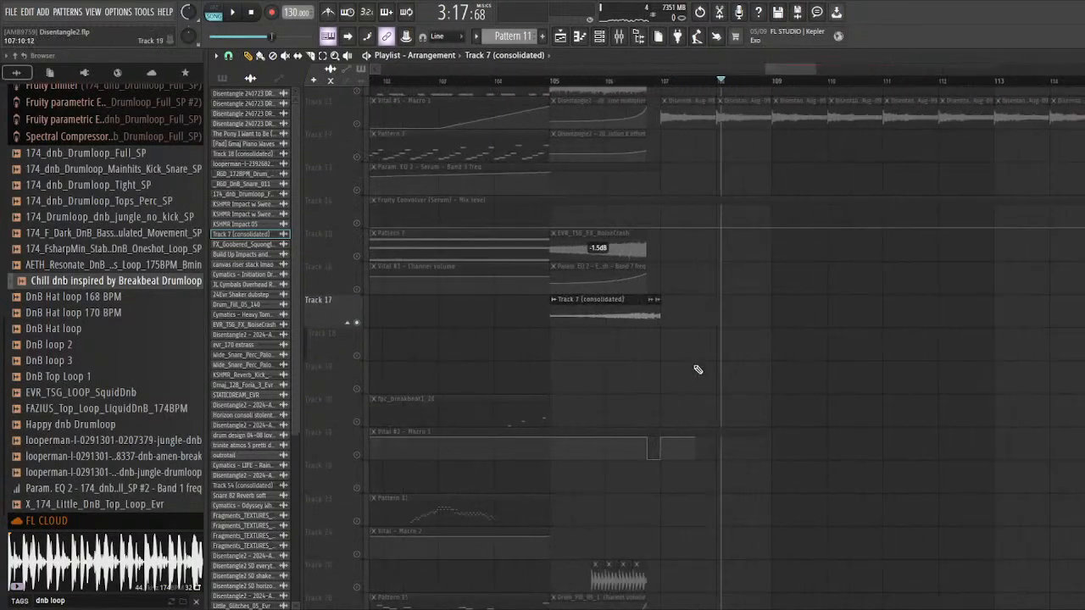
Step: Solo Tracks 25 and 26 again and replay the volume-automated drum fill before bar 107
scroll(670, 344, "down", 5)
scroll(610, 322, "up", 2)
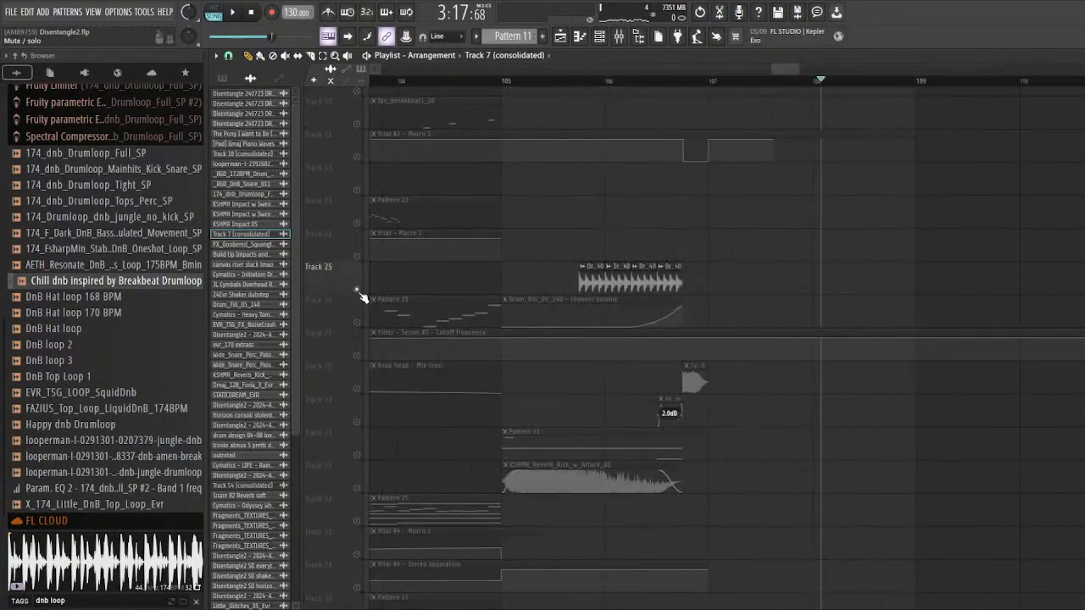
key("space")
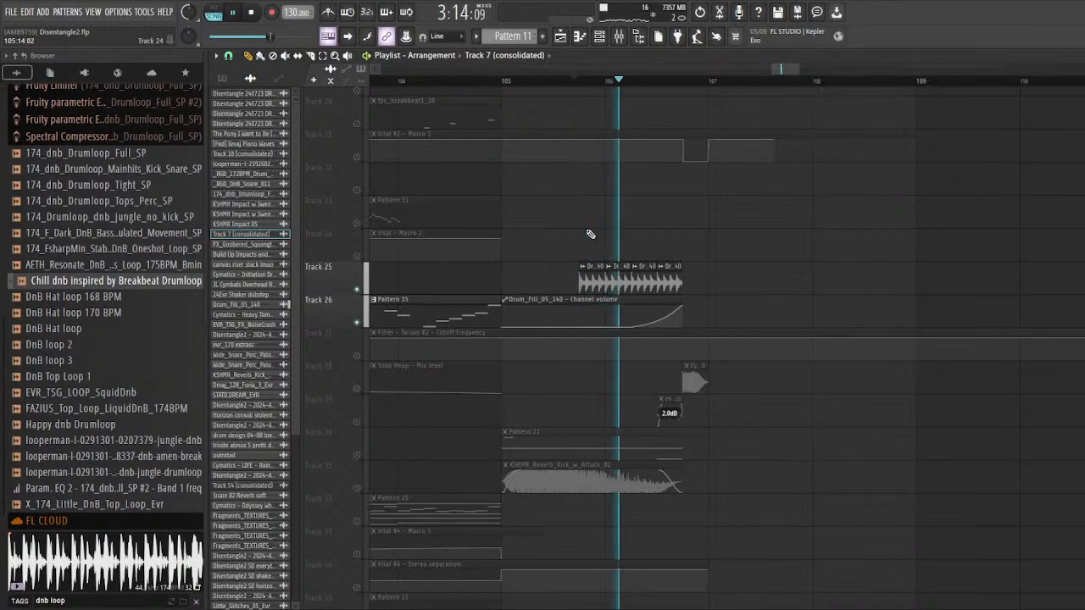
scroll(590, 235, "down", 1)
scroll(591, 236, "down", 4)
key("space")
Step: Solo Track 31 and audition its KSHMR_Reverb_Kick_w_Attack_02 clip from bar 105
scroll(600, 243, "up", 1)
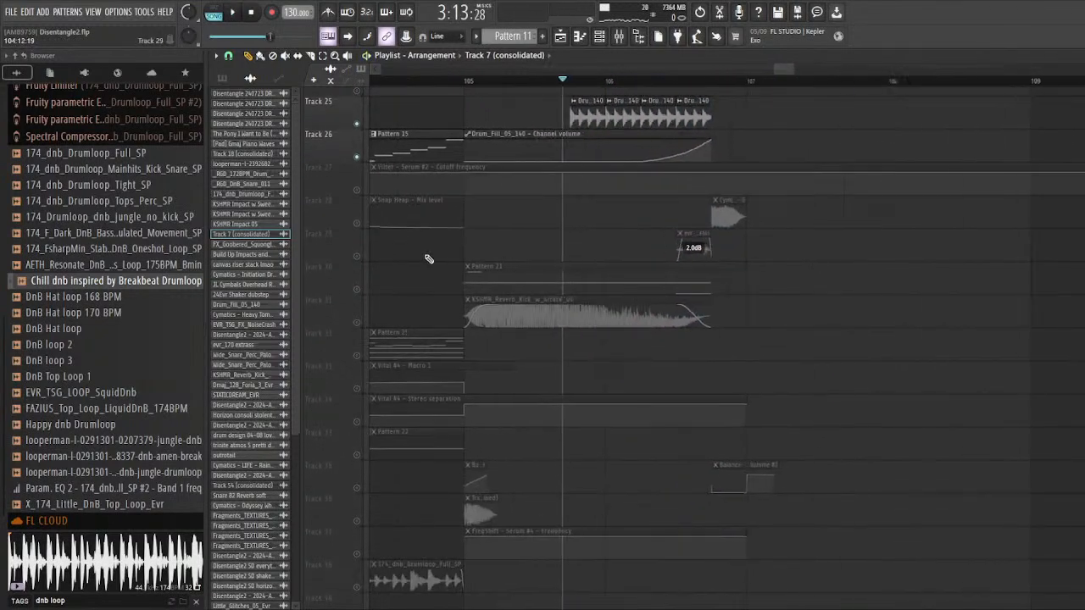
left_click(356, 290, "ctrl")
left_click(357, 321, "ctrl")
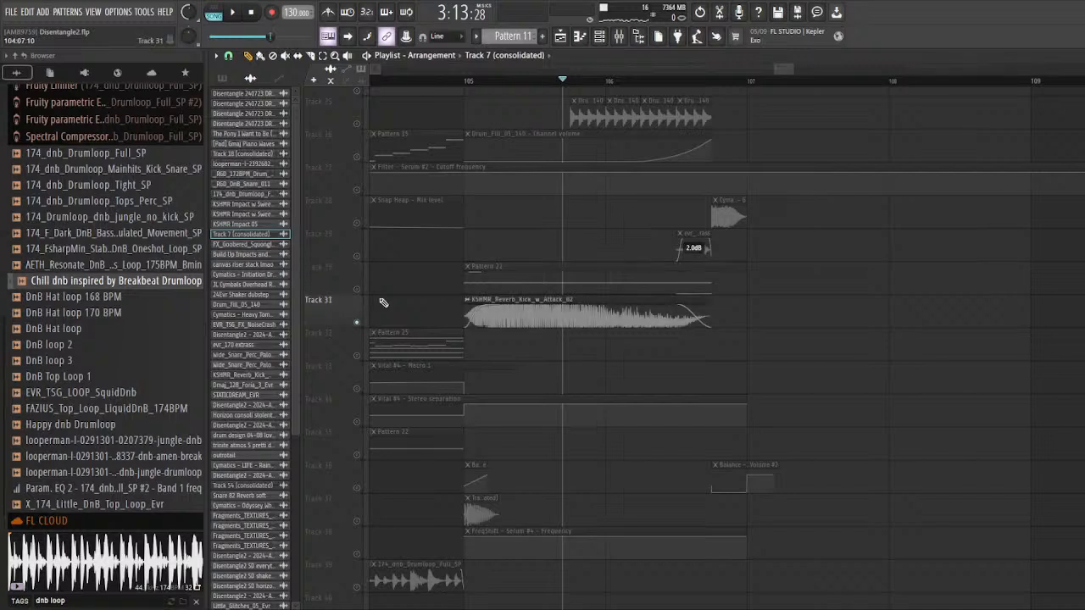
key("space")
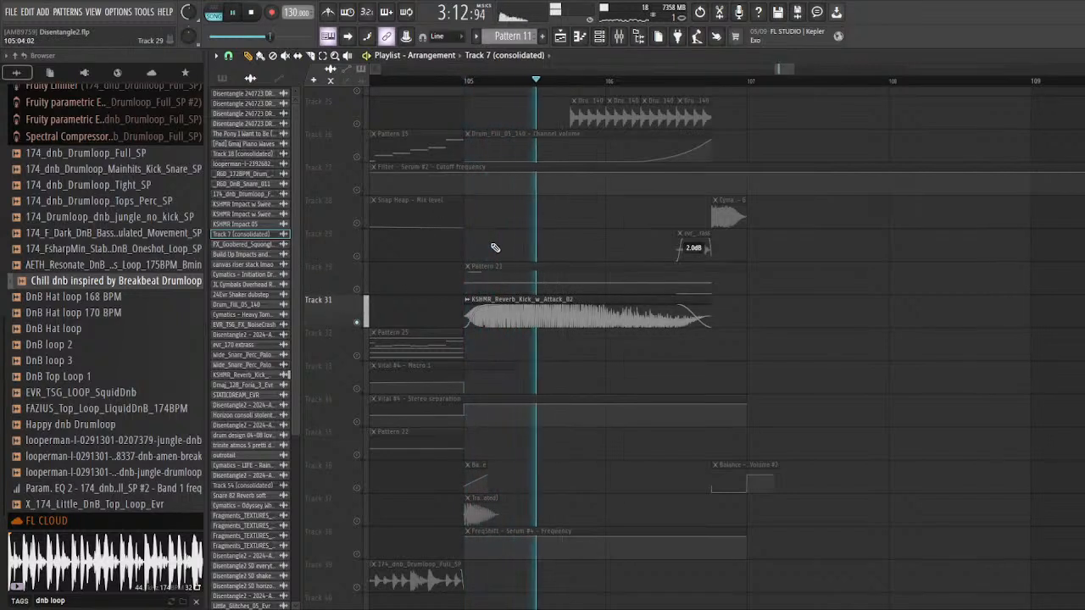
key("space")
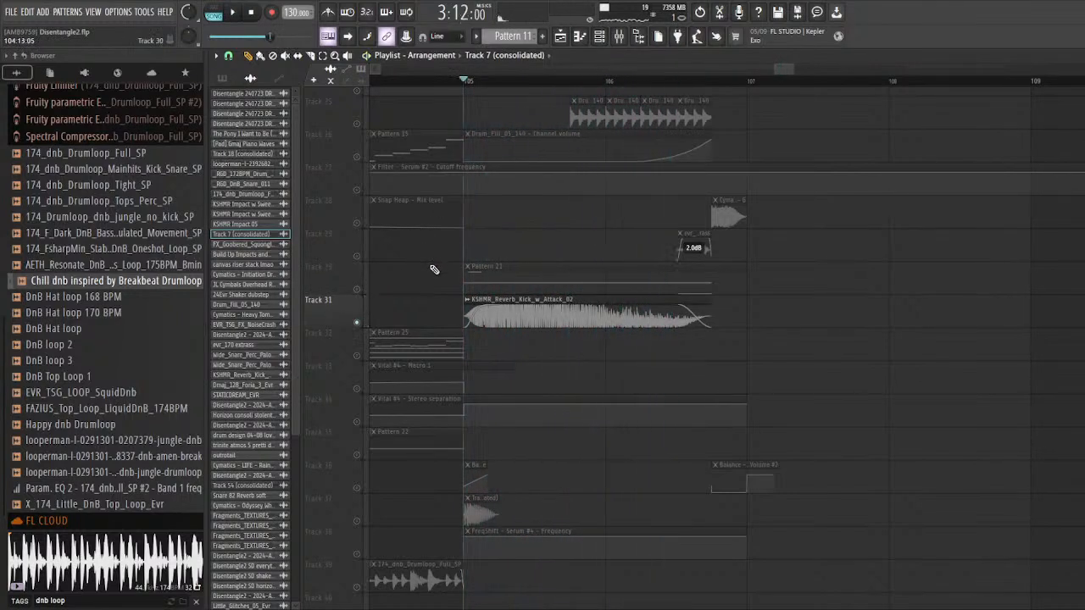
Step: Solo Track 29 and audition its evr_170 extrass clip leading up to bar 107
scroll(392, 316, "down", 2)
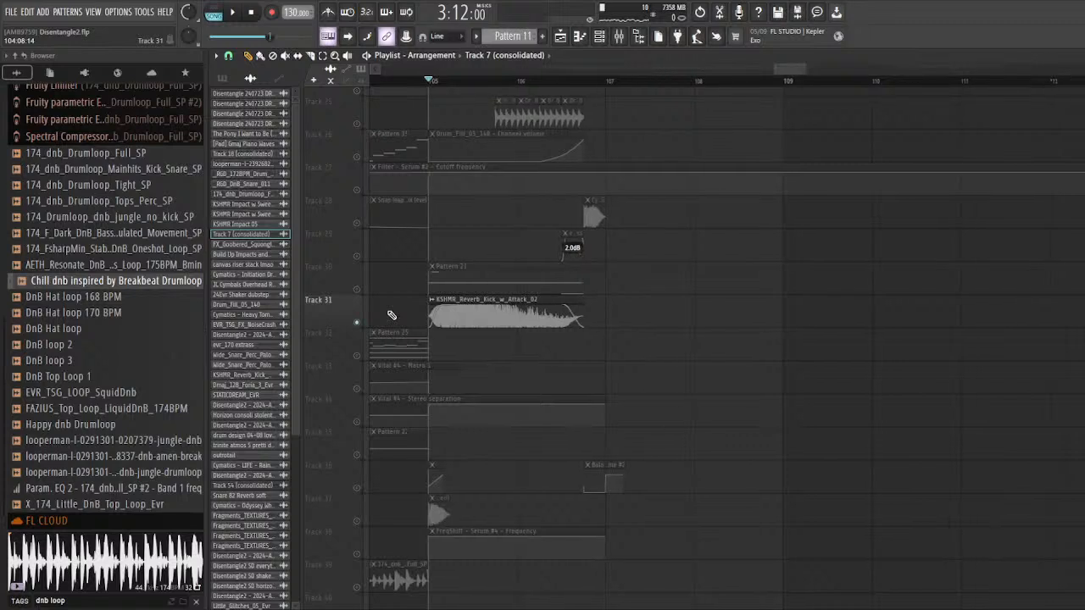
scroll(500, 130, "up", 2)
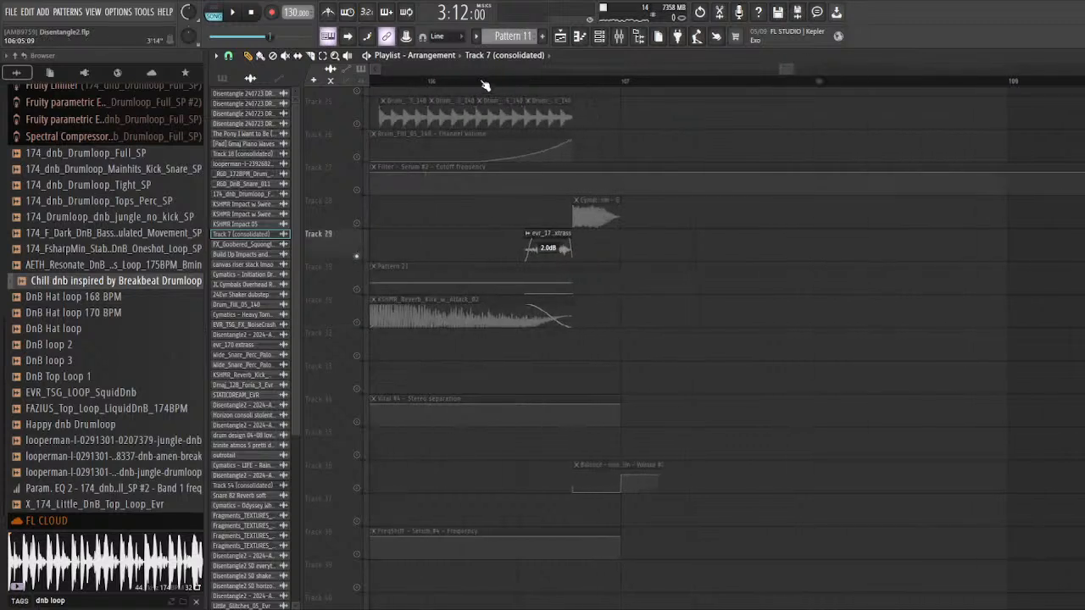
key("space")
scroll(471, 253, "up", 4)
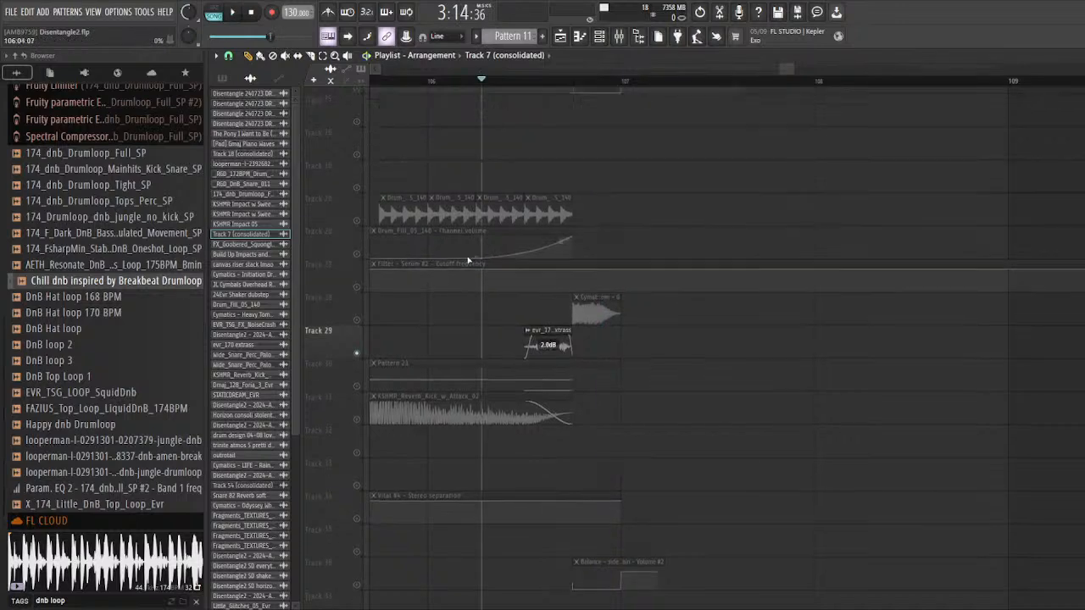
scroll(465, 279, "up", 3)
scroll(417, 376, "up", 2)
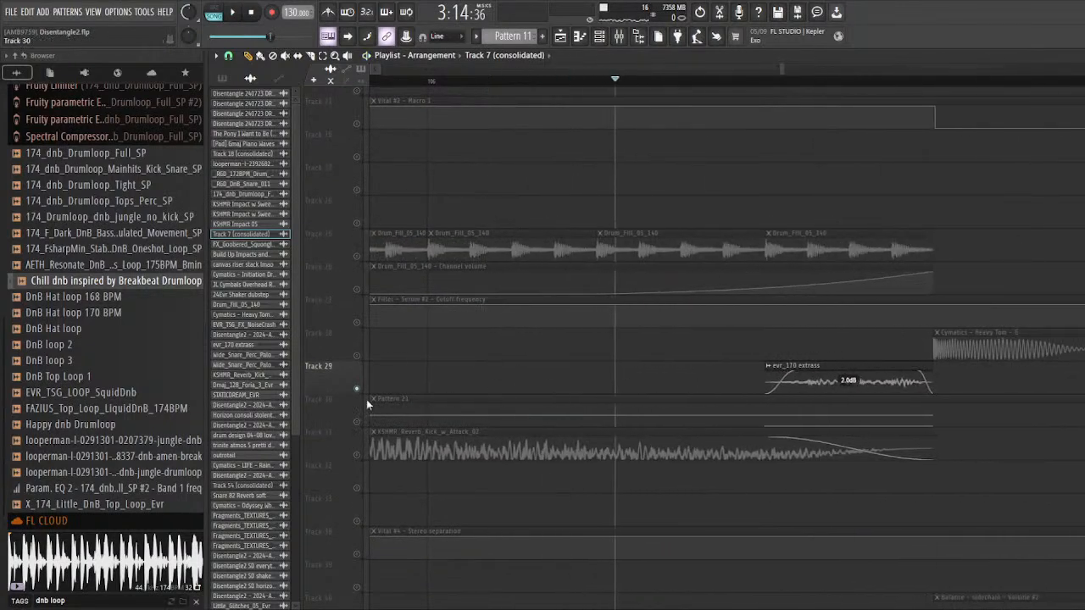
Step: Enable Tracks 25, 26 and 27 alongside Track 29 and audition the layered drum fill from bar 106
left_click_drag(363, 394, 326, 593)
scroll(333, 534, "down", 3)
right_click(330, 493)
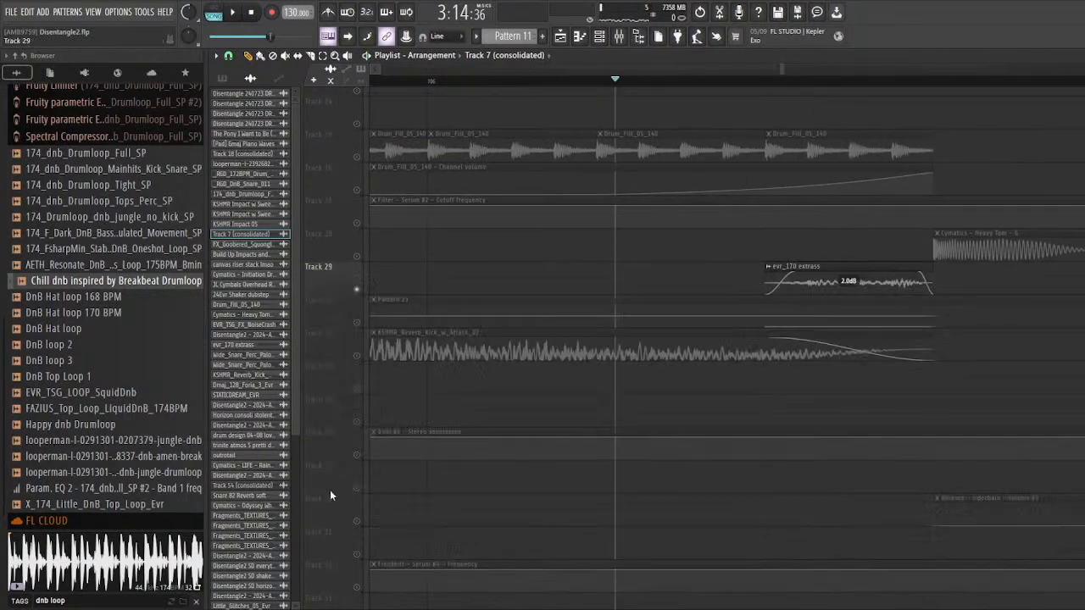
scroll(429, 364, "down", 2)
key("space")
key("space")
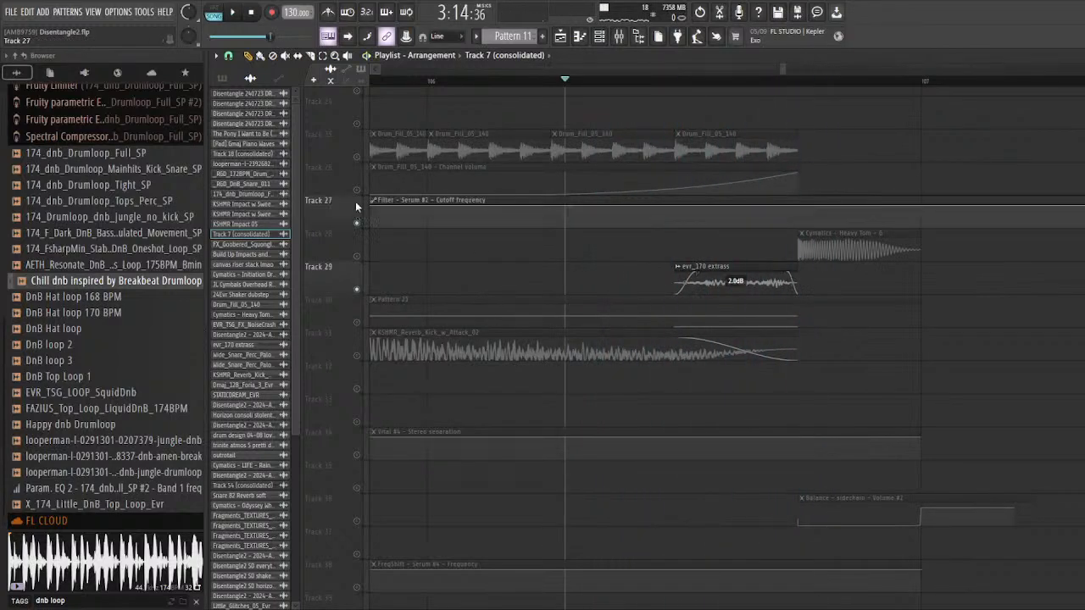
scroll(432, 204, "down", 2)
key("space")
key("space")
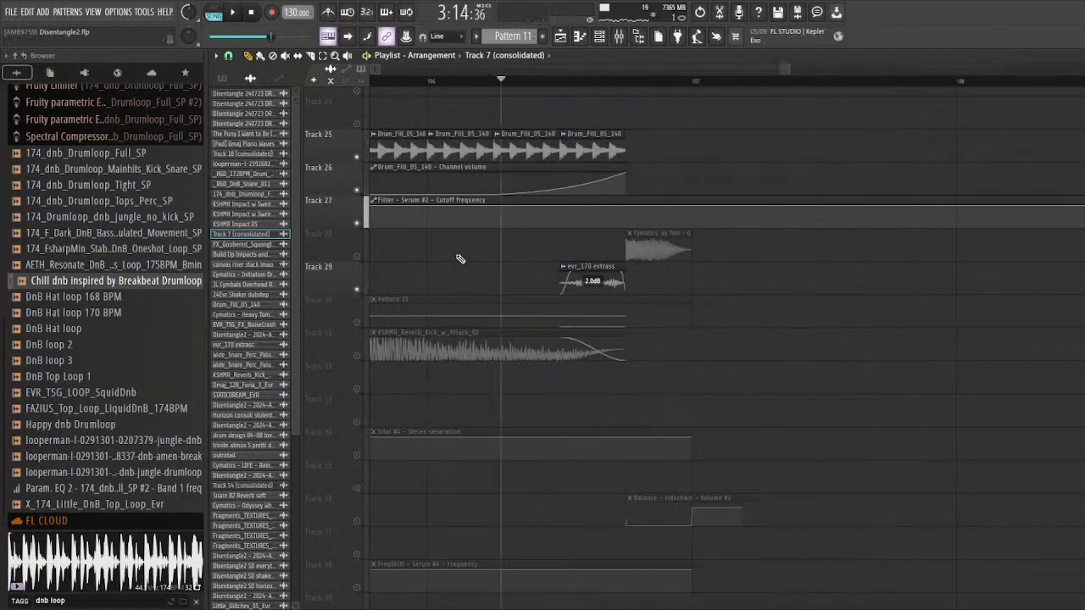
Step: Solo Track 28 and audition its Cymatics Heavy Tom clip just before bar 107
scroll(702, 327, "down", 3)
scroll(574, 359, "down", 4)
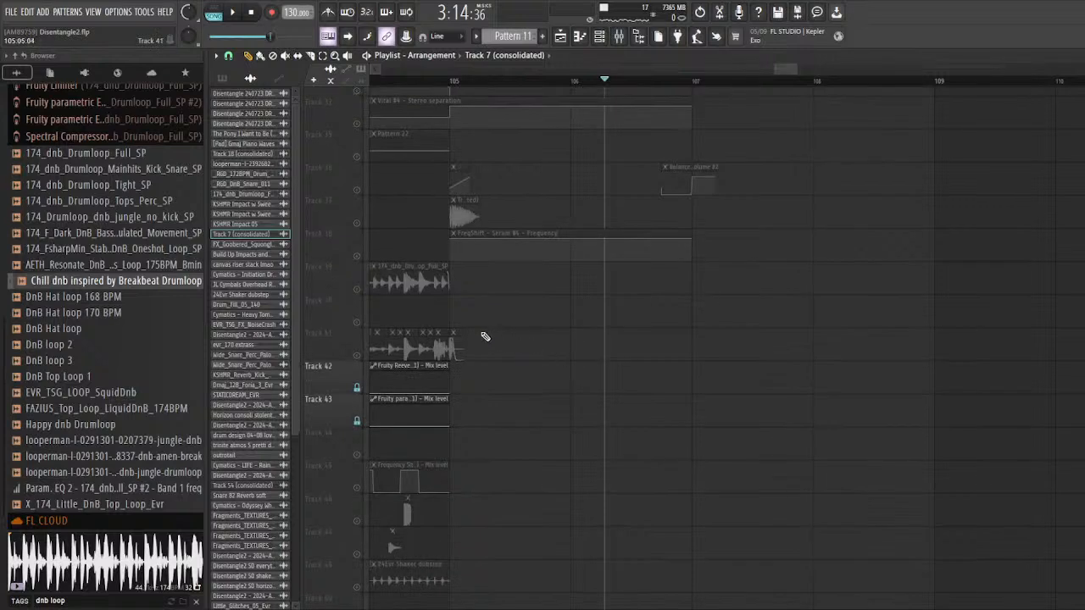
scroll(480, 326, "up", 3)
scroll(479, 325, "up", 6)
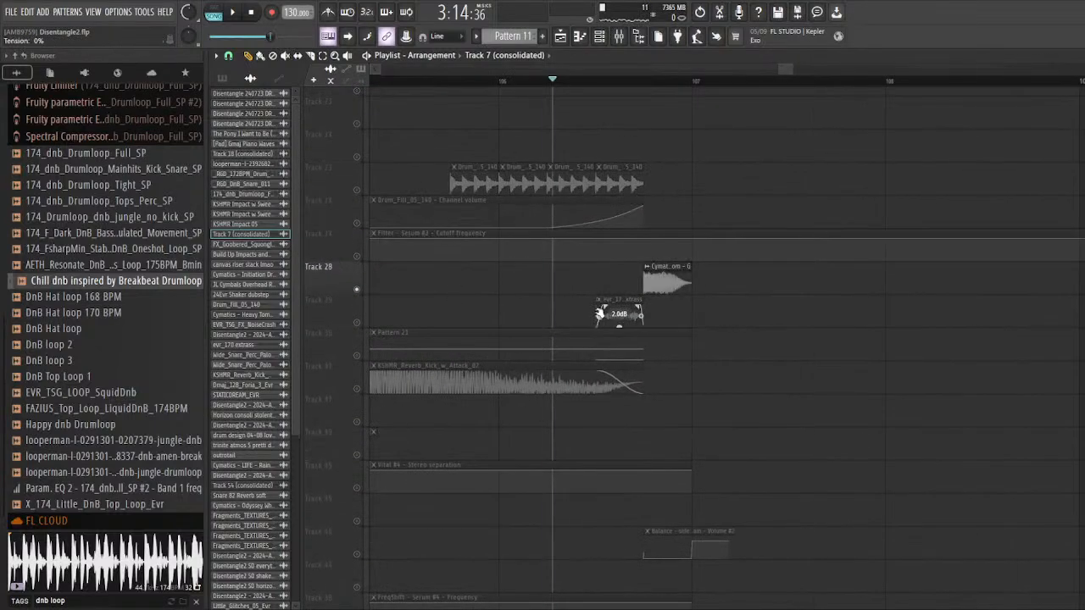
key("space")
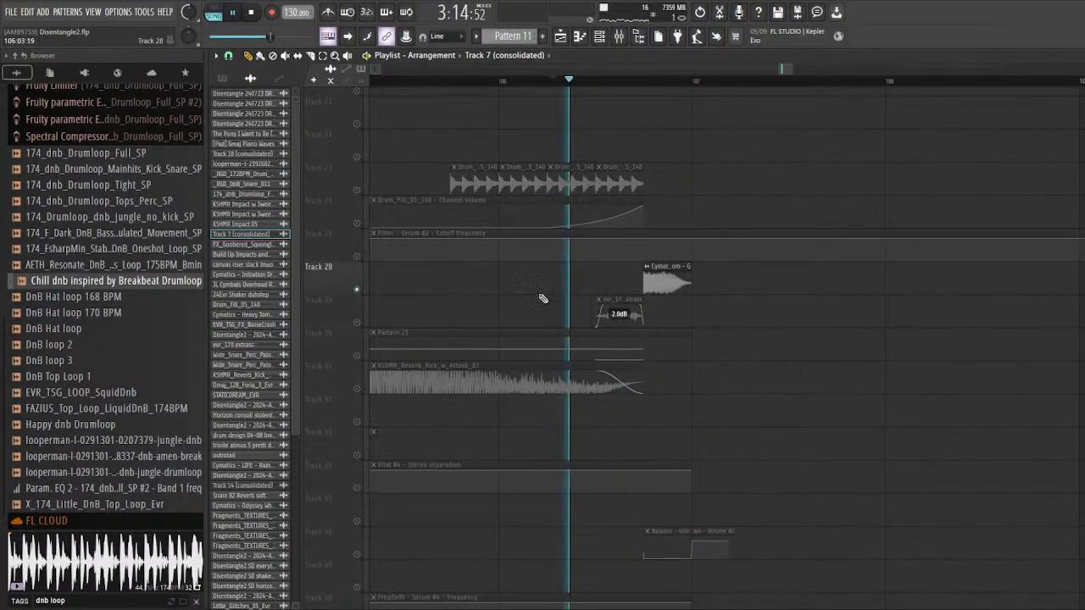
scroll(493, 317, "down", 2)
key("space")
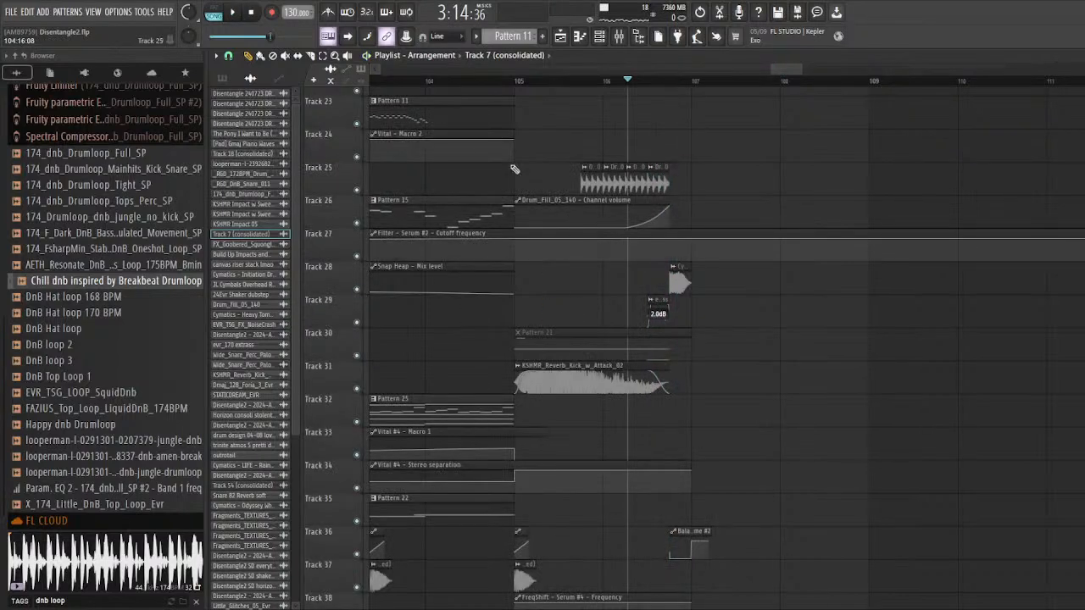
Step: Play the full mix with all tracks unsoloed from bar 105 into the drop, viewing the tracks involved
key("space")
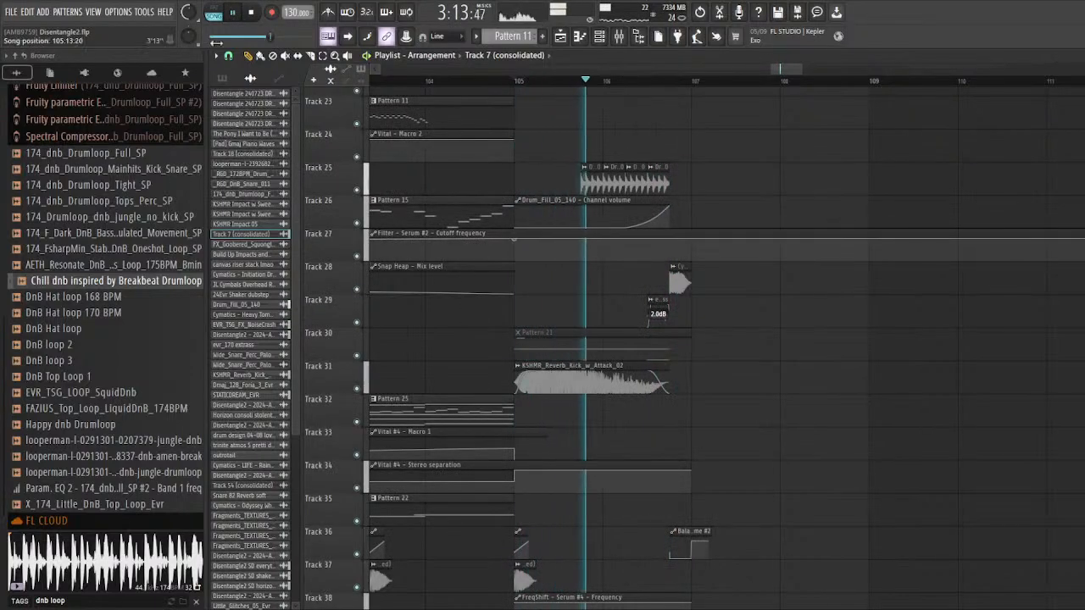
scroll(550, 286, "down", 2)
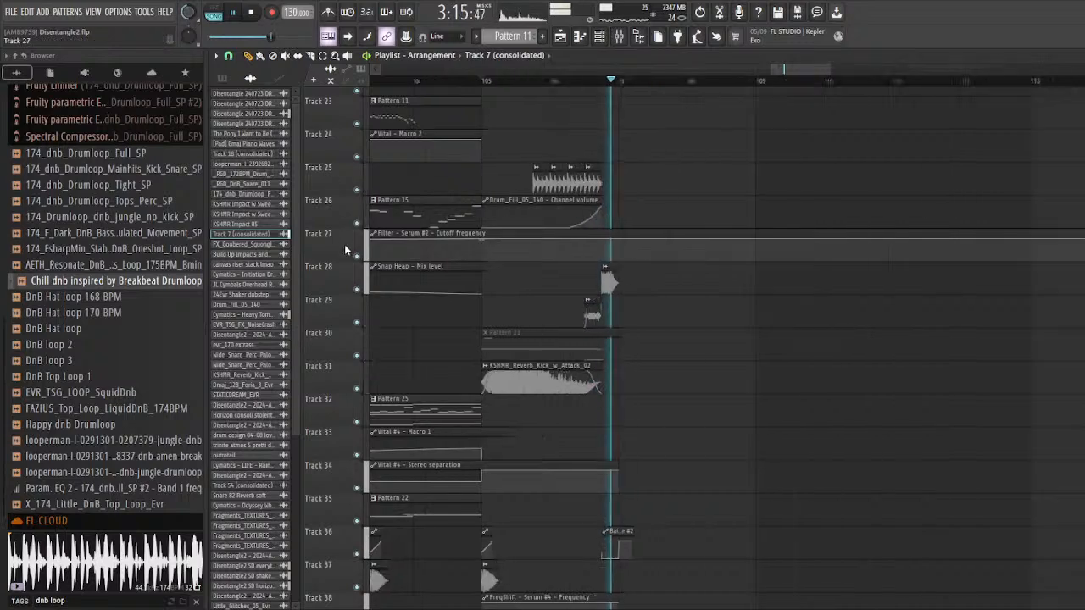
scroll(549, 284, "up", 10)
scroll(460, 235, "down", 2)
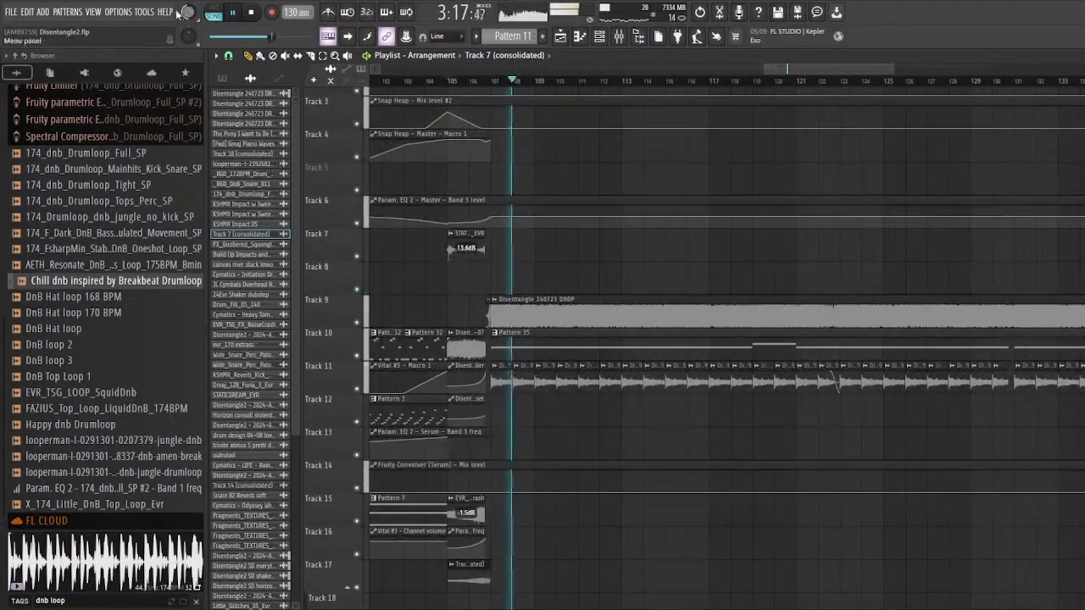
scroll(600, 342, "down", 3)
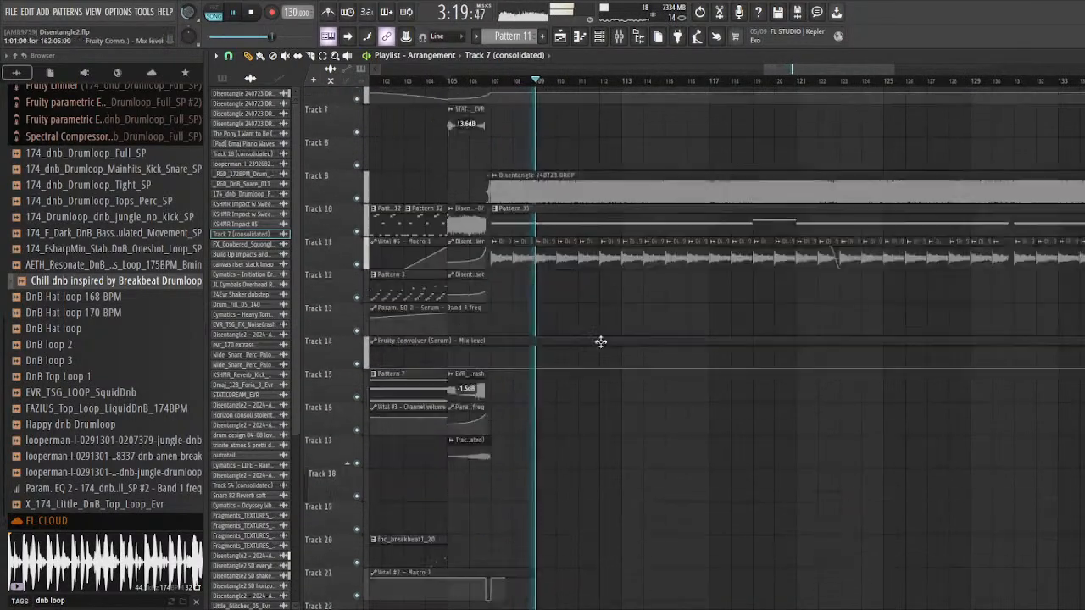
scroll(583, 326, "up", 2)
scroll(524, 268, "down", 3)
scroll(525, 269, "down", 4)
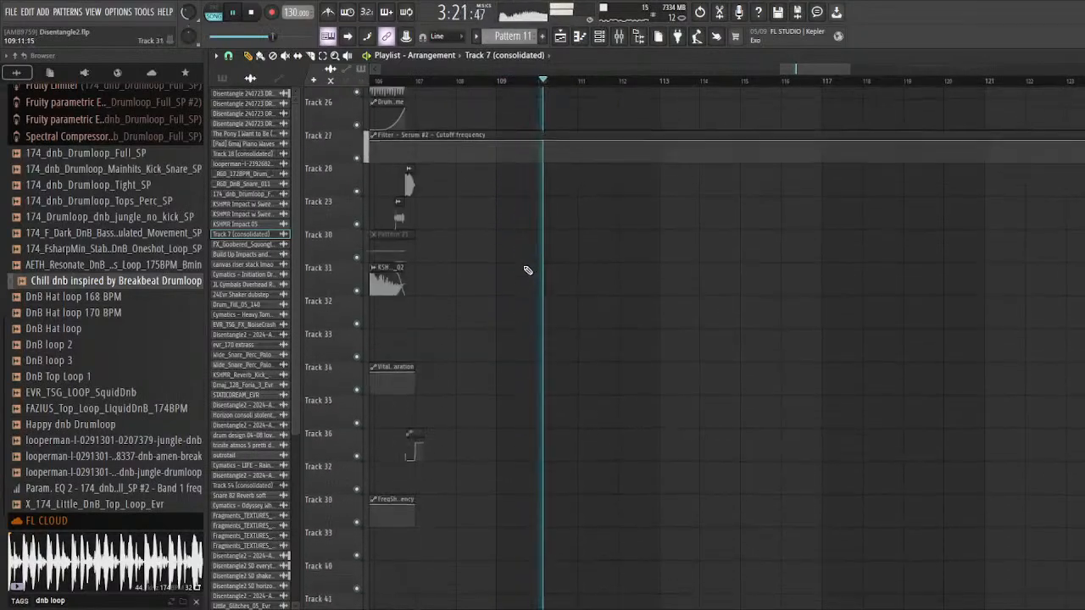
scroll(518, 273, "up", 8)
key("space")
Step: Solo Track 10 and audition Pattern 35 from the start of the drop at bar 107
scroll(379, 337, "up", 1)
scroll(379, 337, "up", 3)
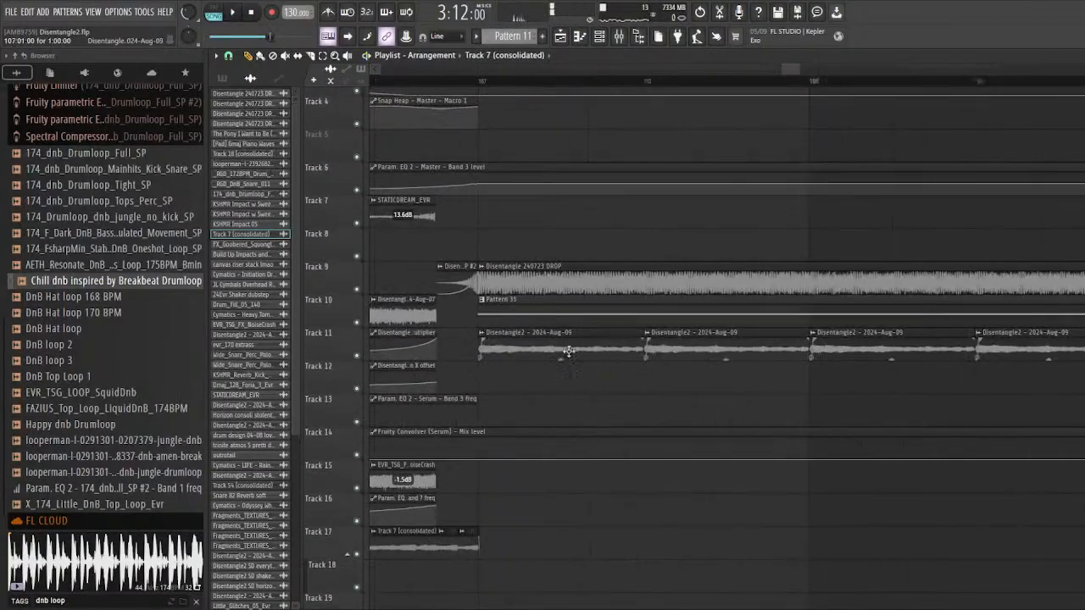
right_click(357, 323)
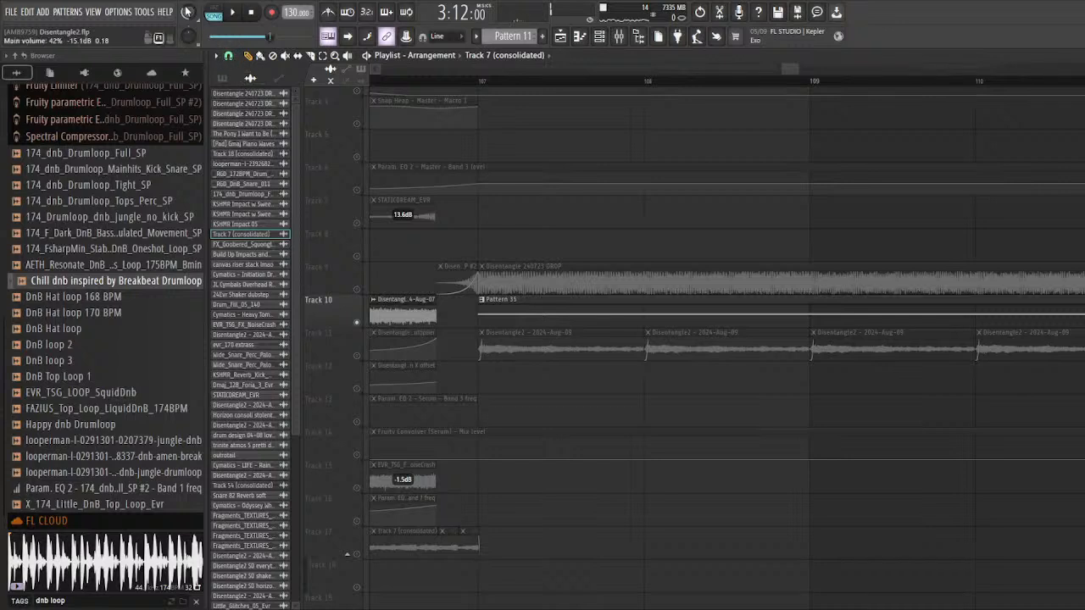
left_click(482, 81)
scroll(517, 280, "down", 3)
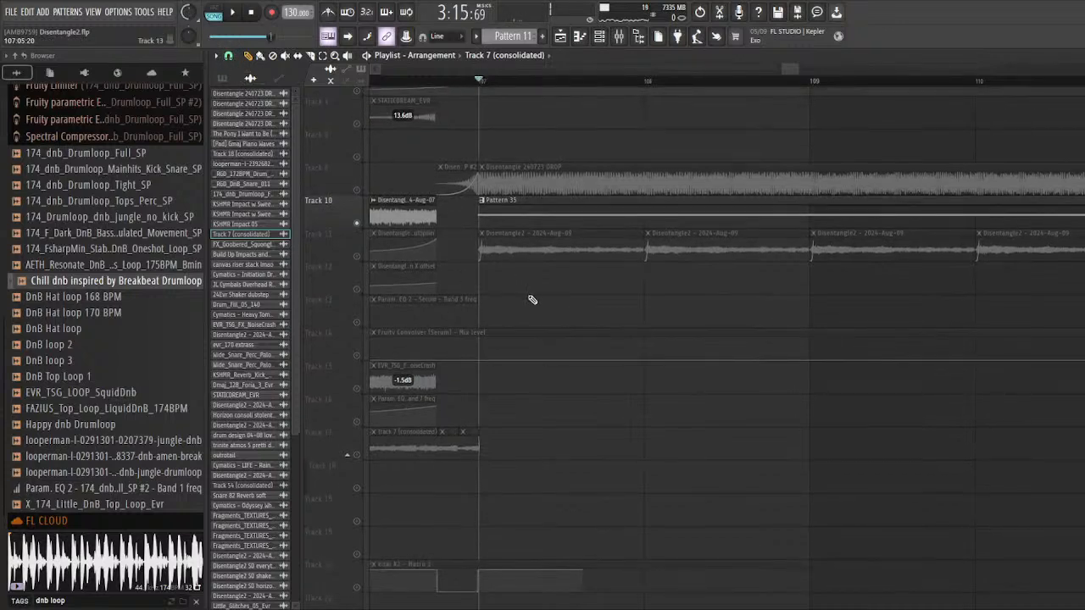
key("space")
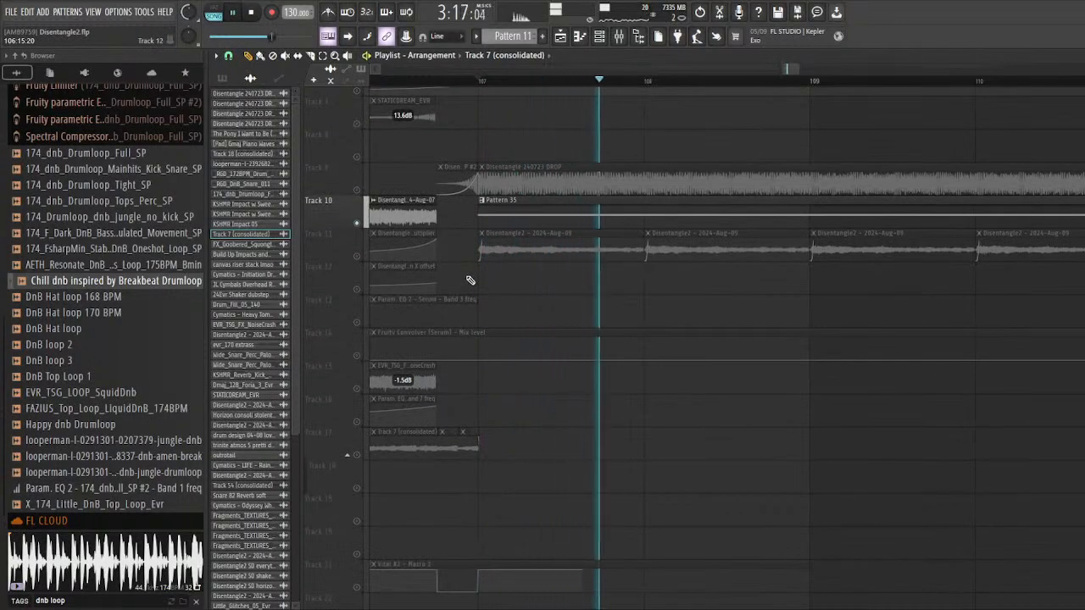
scroll(377, 270, "down", 1)
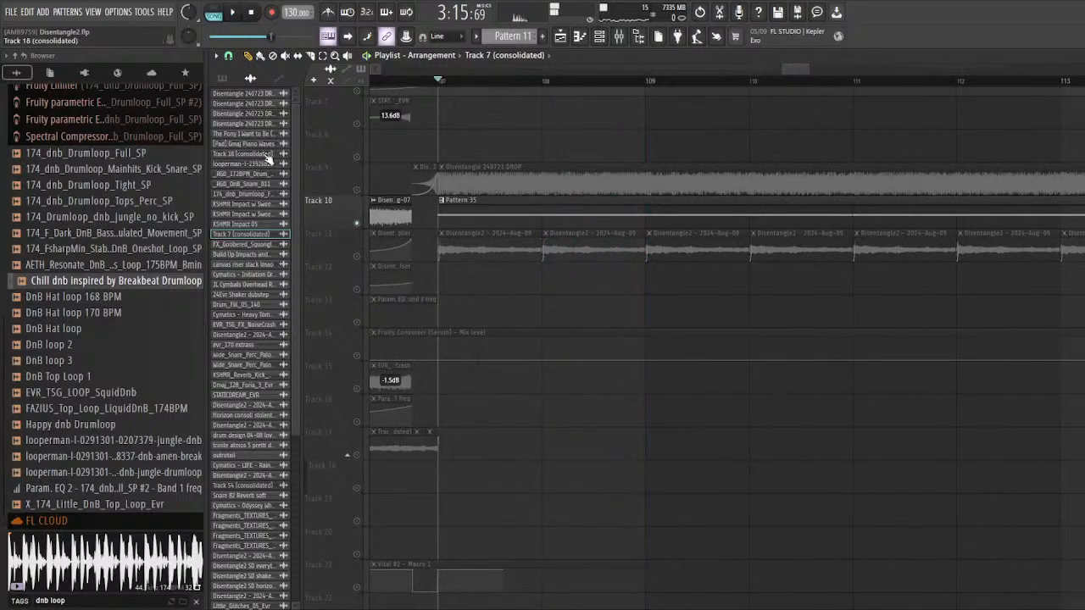
Step: Solo Track 11 and audition the repeated Disentangle2 - 2024-Aug-09 clips from bar 107
right_click(357, 256)
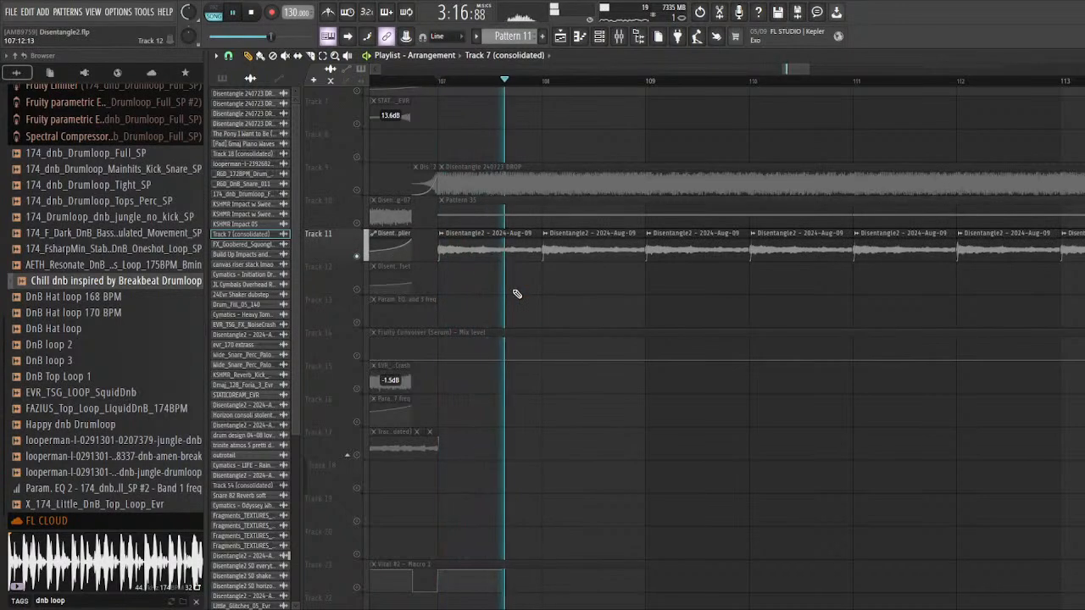
scroll(516, 293, "down", 7)
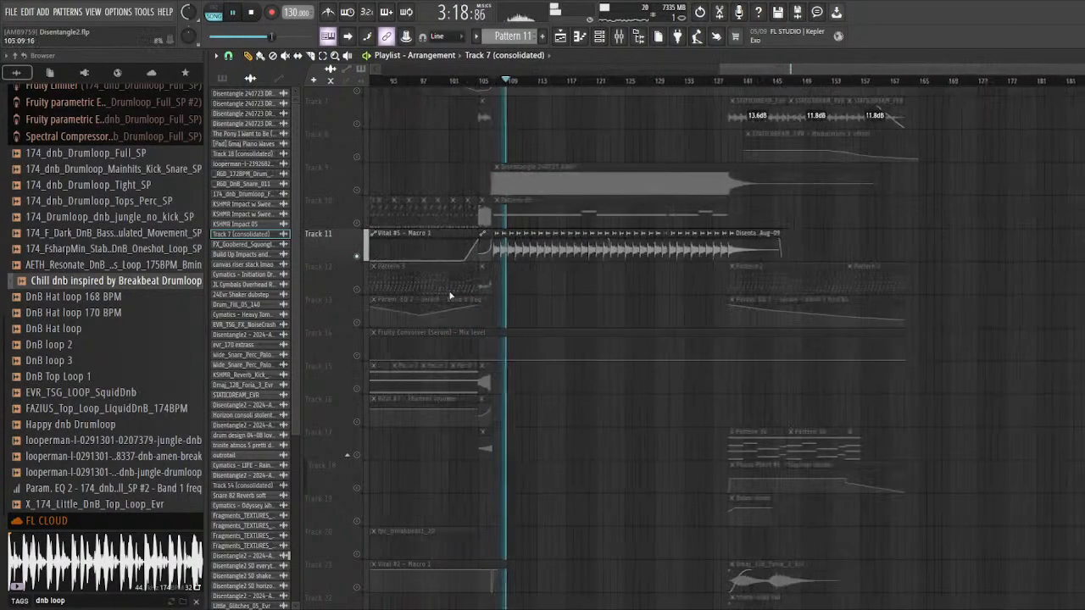
scroll(641, 289, "down", 5)
scroll(638, 289, "down", 10)
key("space")
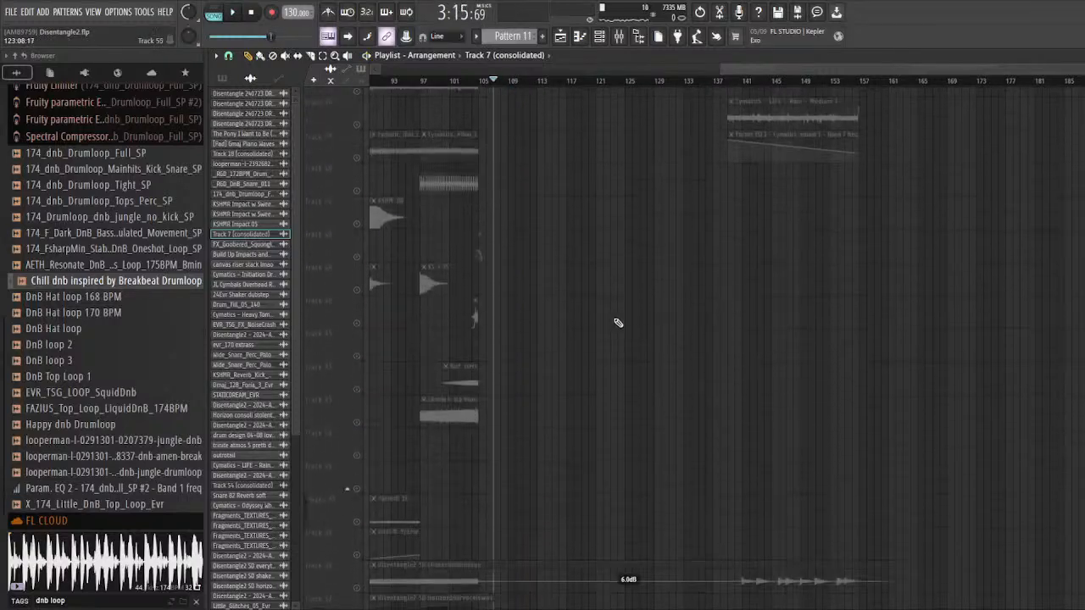
Step: Solo Track 65 and audition the Disentangle2 SD everythingelse clip from bar 123
scroll(618, 323, "down", 10)
scroll(659, 341, "up", 4)
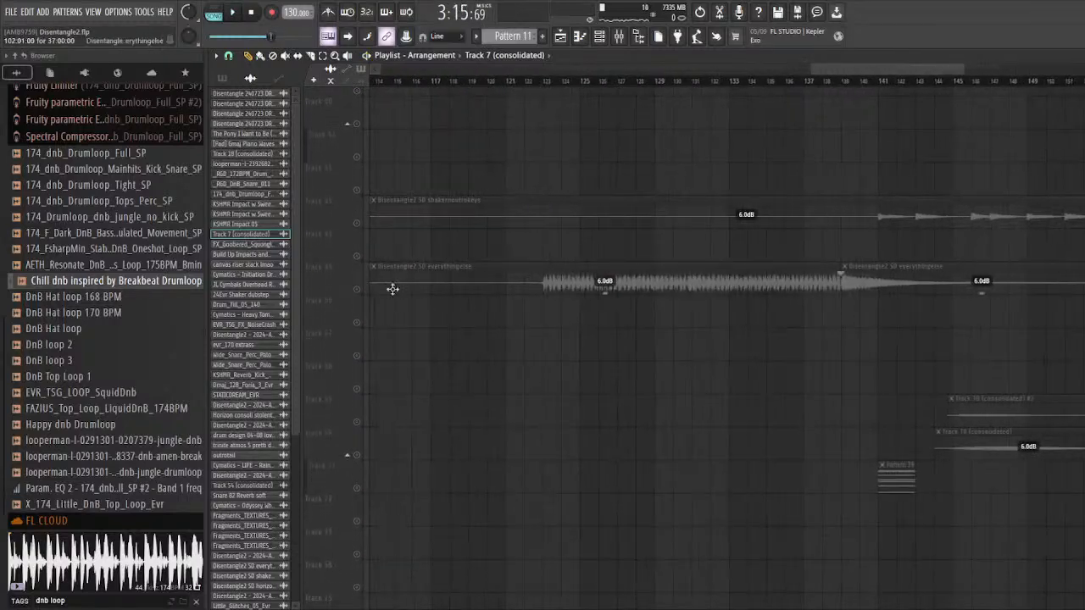
scroll(517, 153, "up", 6)
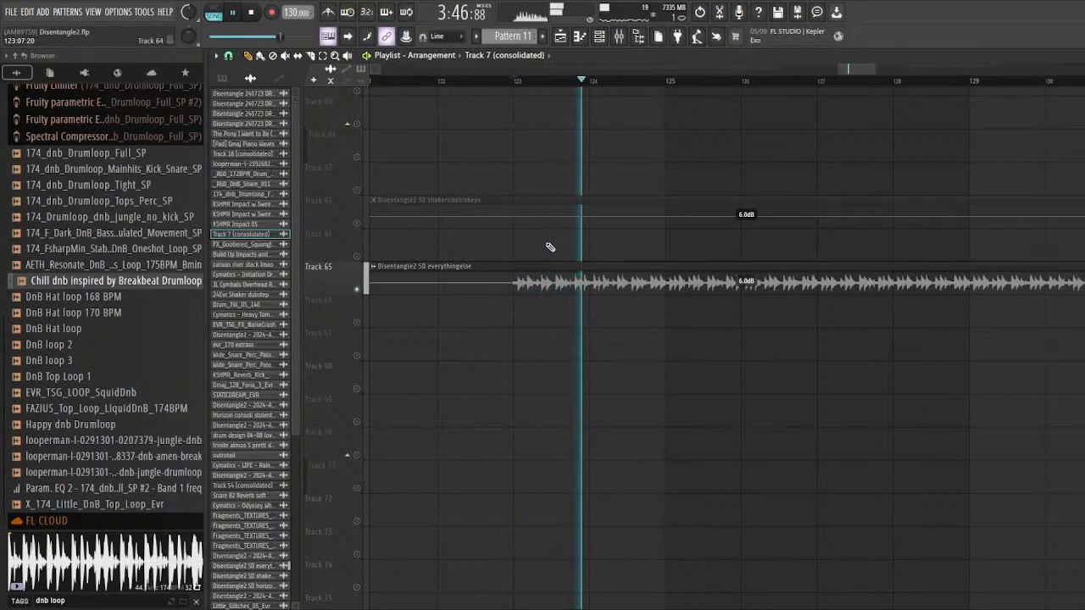
scroll(547, 250, "down", 7)
scroll(543, 257, "down", 1)
key("space")
Step: Play Track 65 within the full mix, solo it again and audition its ending from around bar 136
right_click(359, 290)
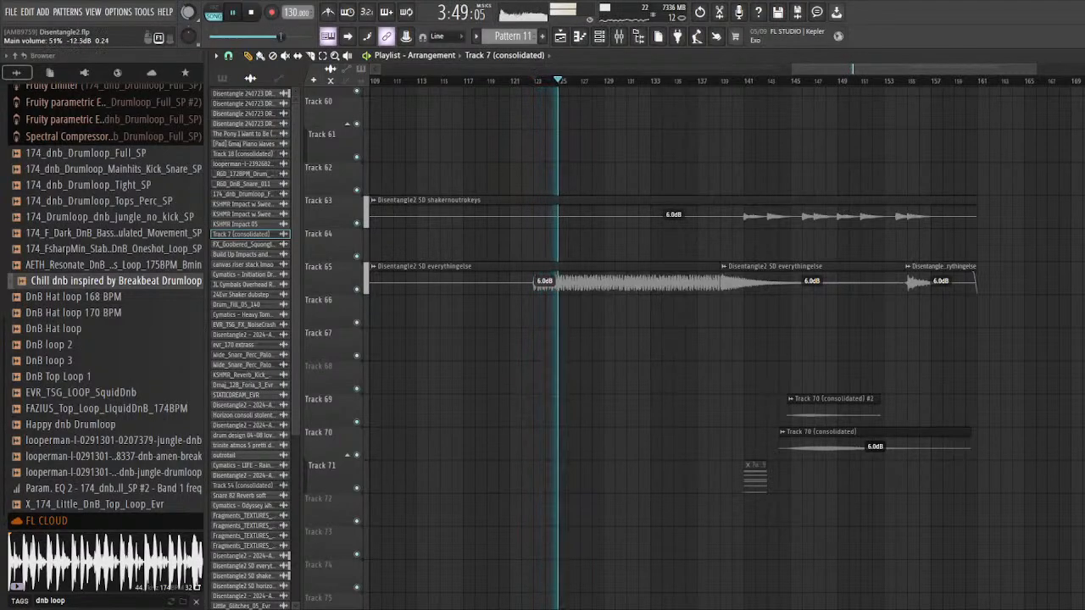
right_click(356, 289)
scroll(596, 103, "up", 5)
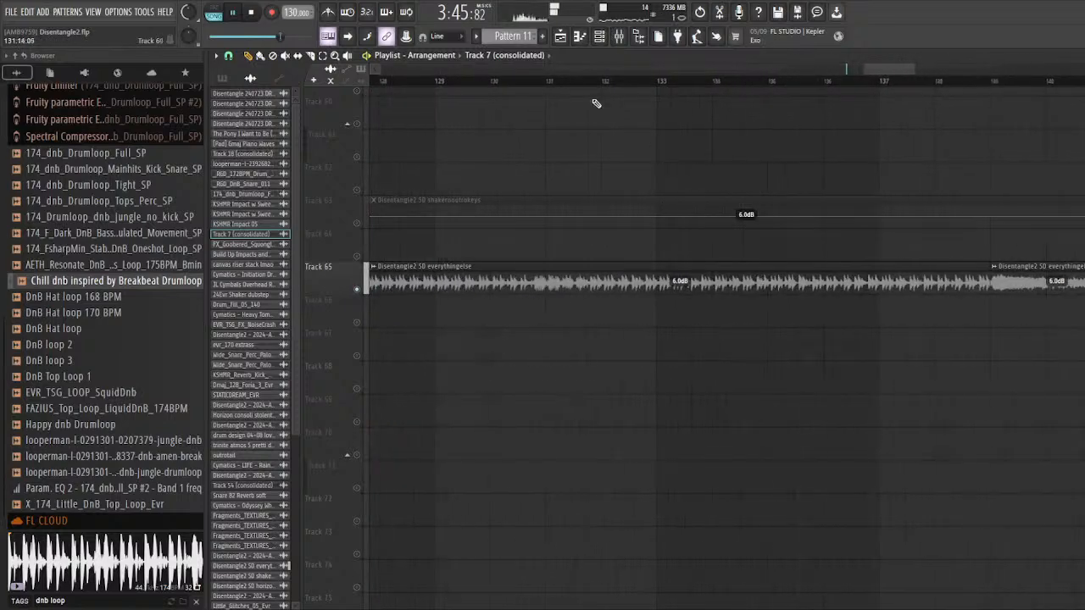
scroll(648, 139, "down", 3)
left_click(744, 83)
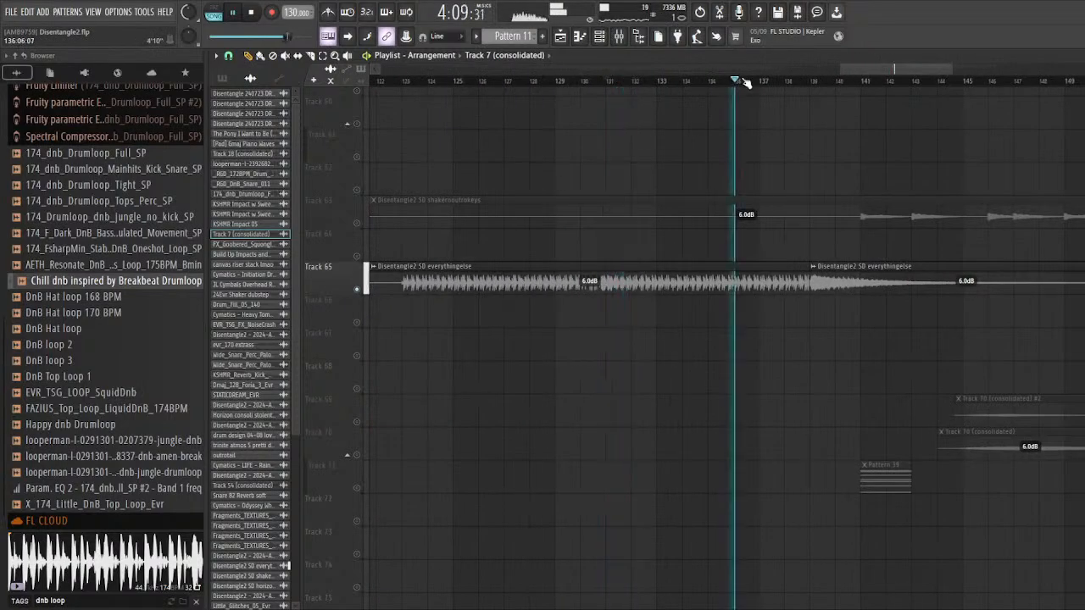
left_click(797, 86)
Step: Stop playback, solo Track 7 and set the playhead to bar 139 at the first outro STATICDREAM_EVR clip
scroll(798, 86, "down", 3)
scroll(732, 371, "up", 8)
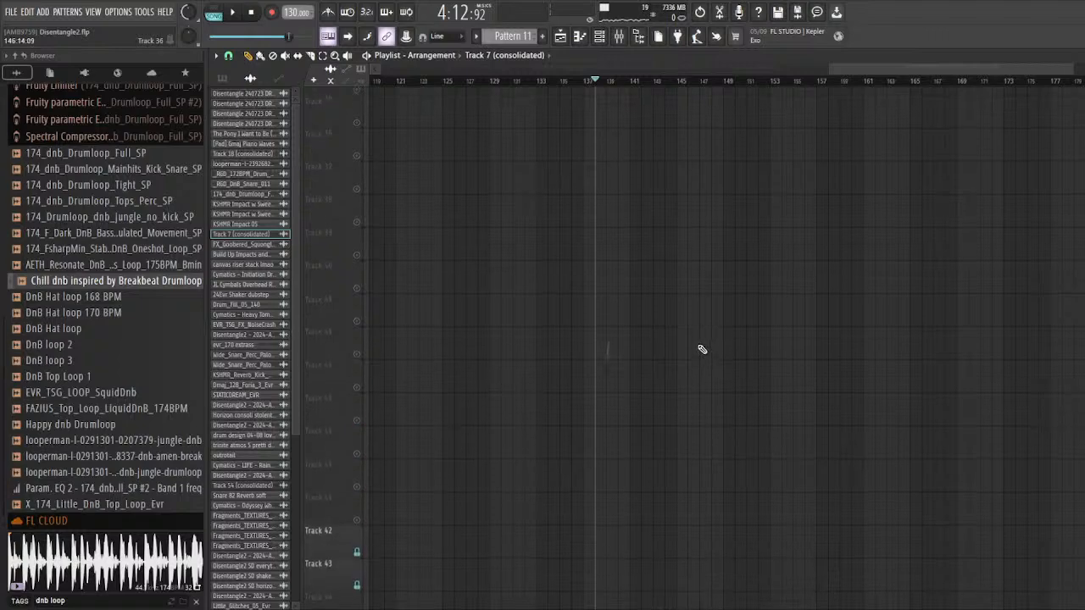
scroll(702, 349, "up", 10)
scroll(673, 416, "up", 2)
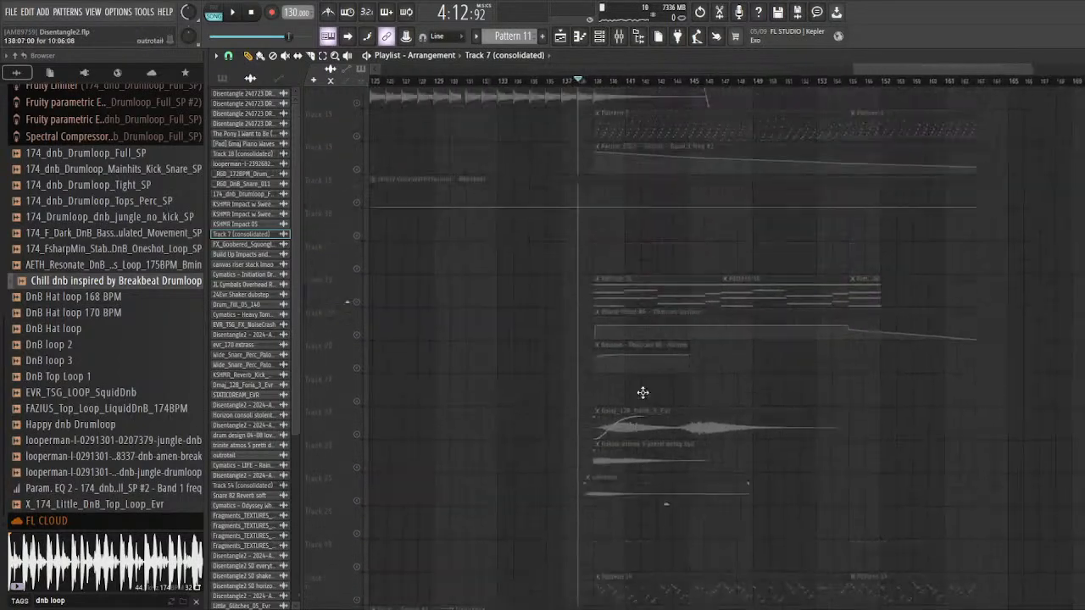
scroll(643, 392, "up", 8)
scroll(466, 238, "right", 5)
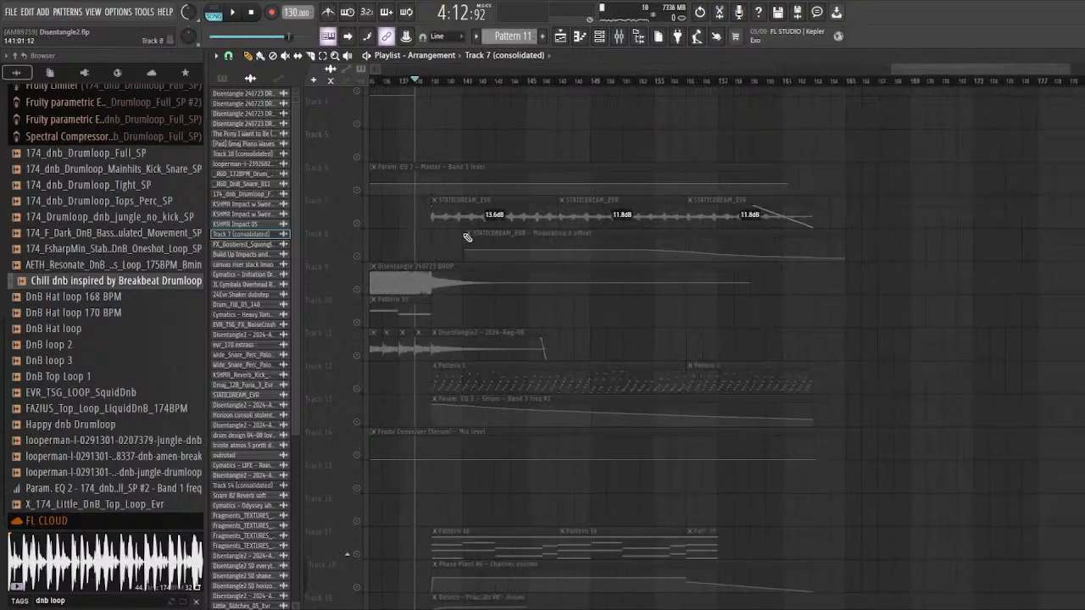
scroll(445, 112, "up", 3)
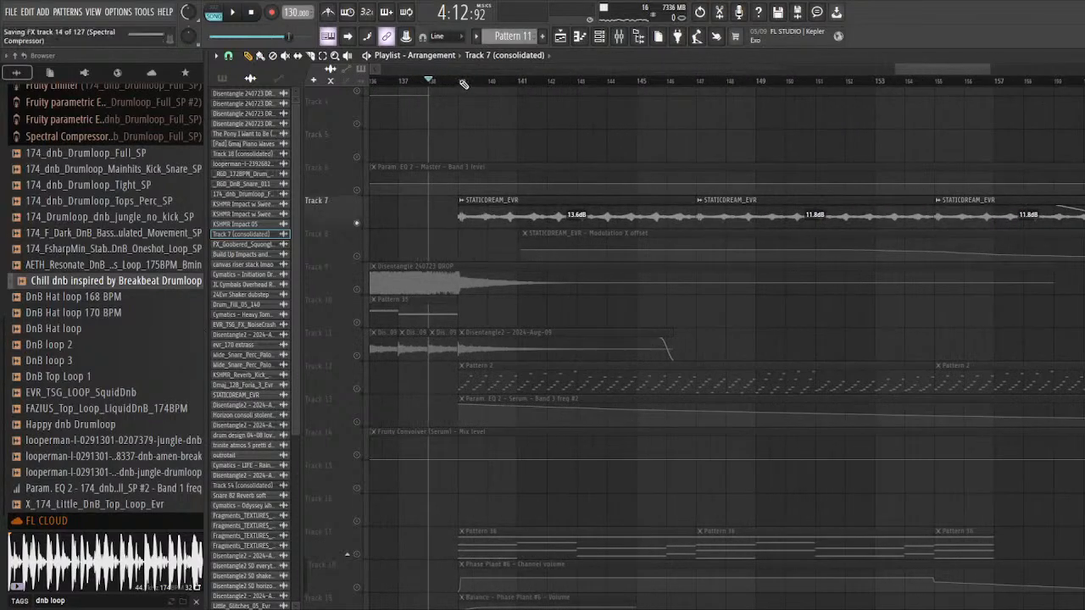
Step: Solo Tracks 12 and 13 together and audition Pattern 2 with its Serum EQ automation from bar 139
scroll(424, 234, "down", 4)
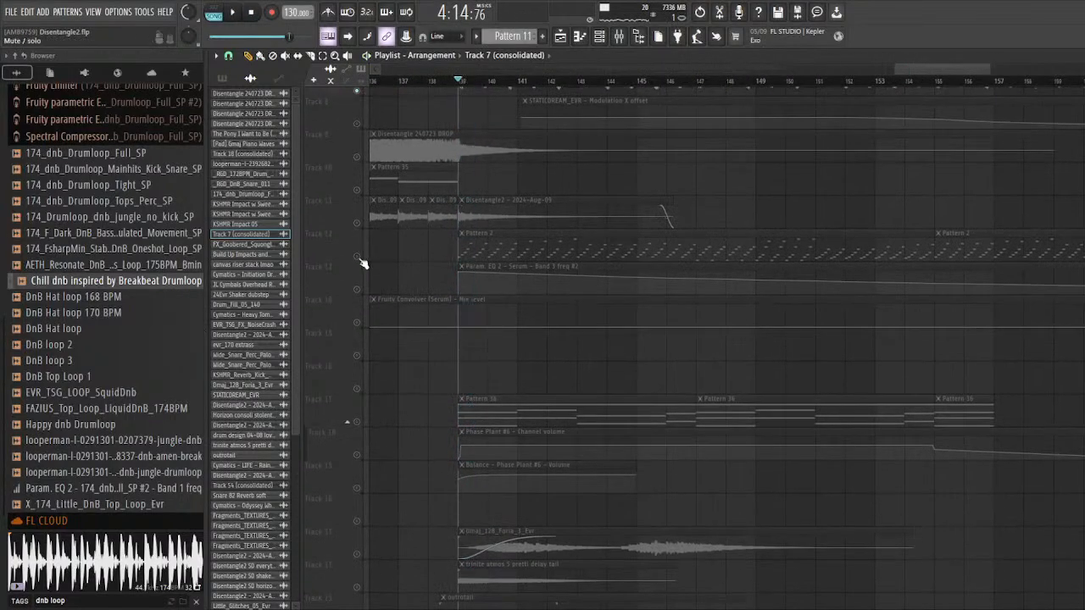
left_click(357, 289)
key("space")
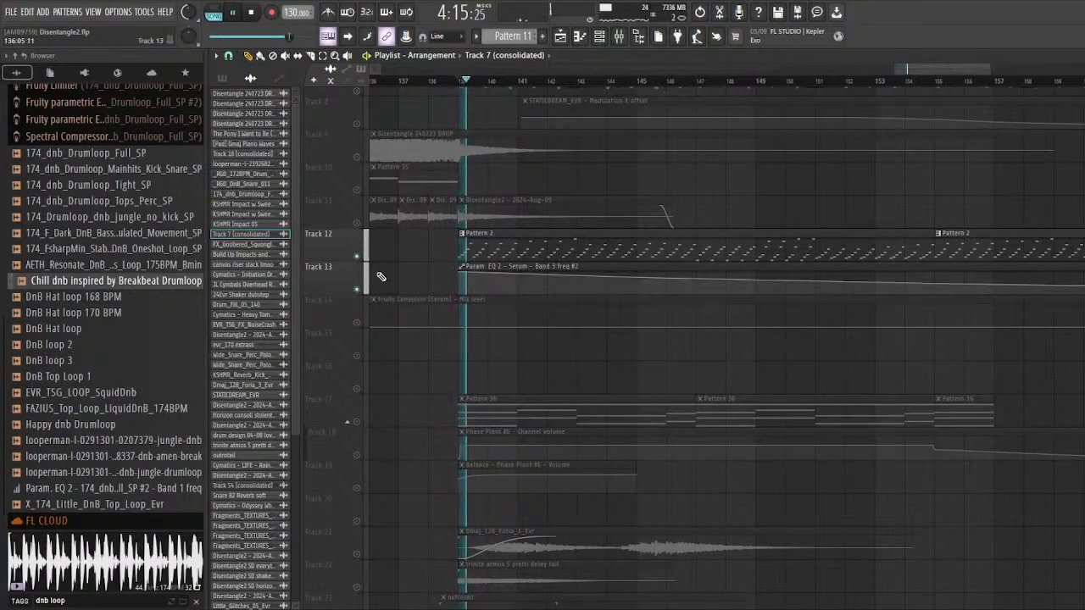
Step: Solo Tracks 17, 18 and 19 together and audition Pattern 36 with its Phase Plant #6 volume automation from bar 139
scroll(479, 245, "down", 3)
right_click(357, 322)
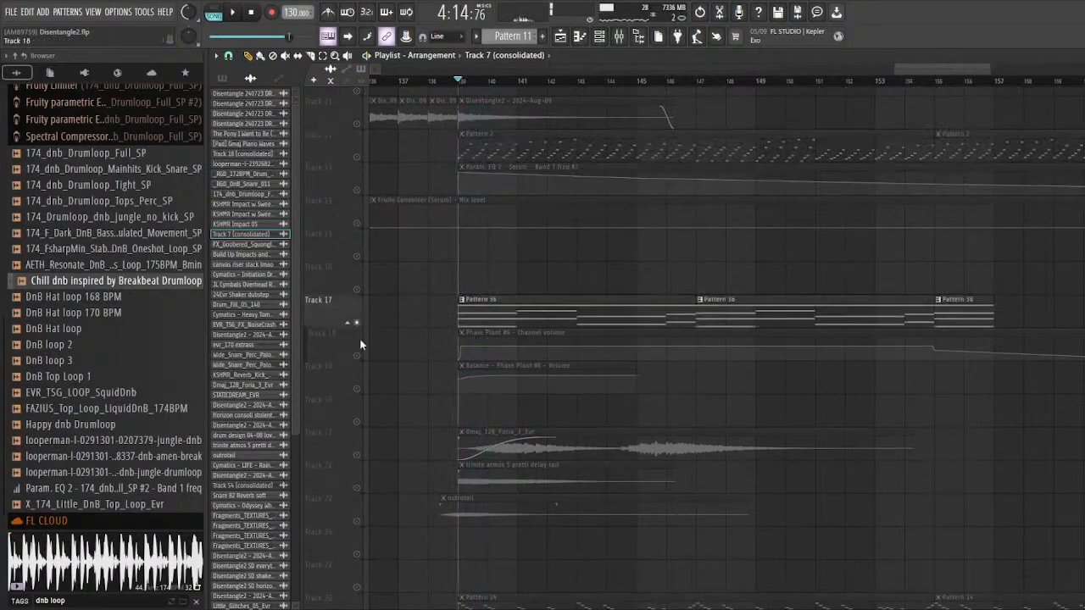
key("space")
left_click(358, 355)
left_click(357, 389)
key("space")
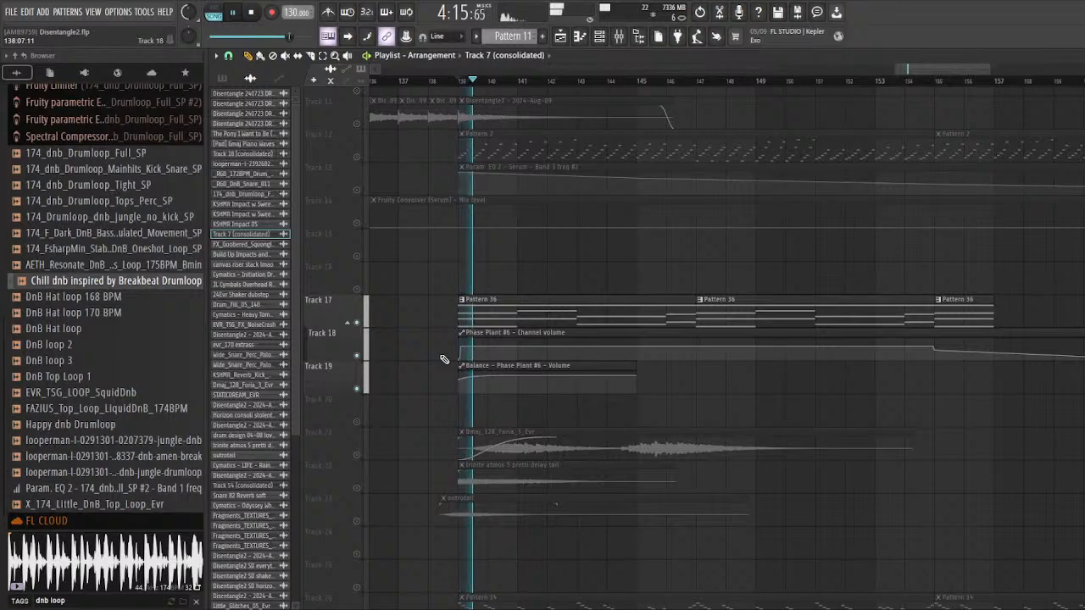
Step: Open Pattern 36 in the piano roll and inspect the Phase Plant #6 synth settings from the channel rack
double_click(512, 305)
key("F6")
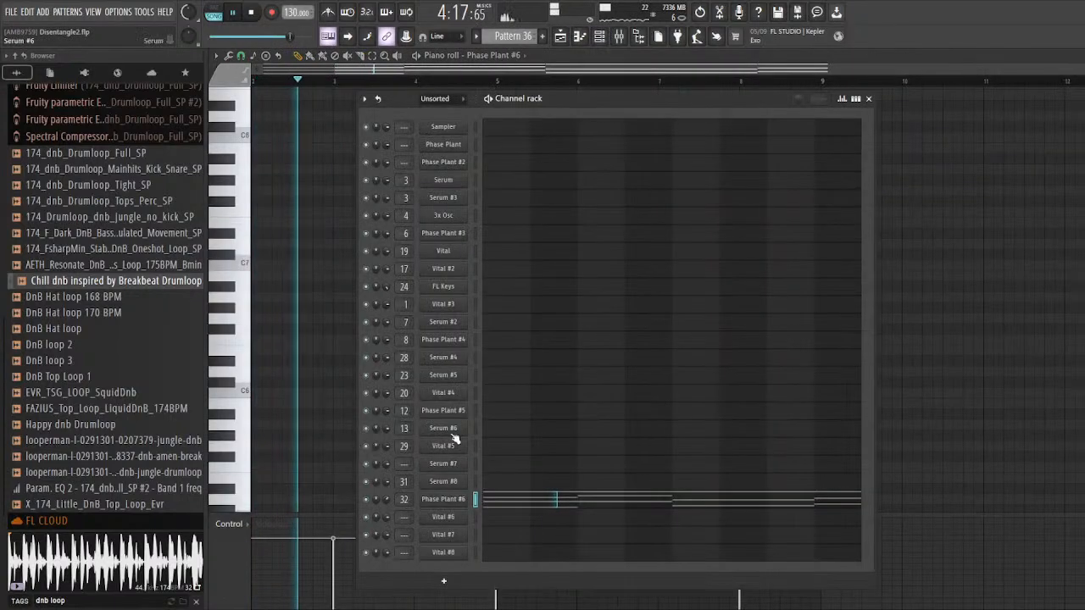
left_click(441, 502)
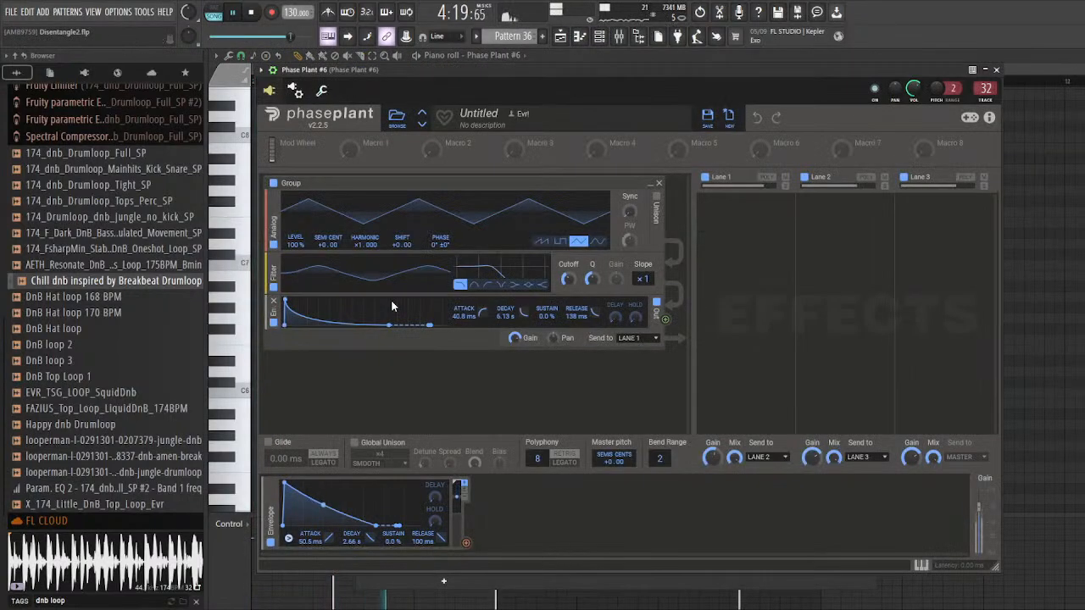
Step: Inspect the Phase Plant #6 mixer insert and its first effect, and return to the playlist
key("F9")
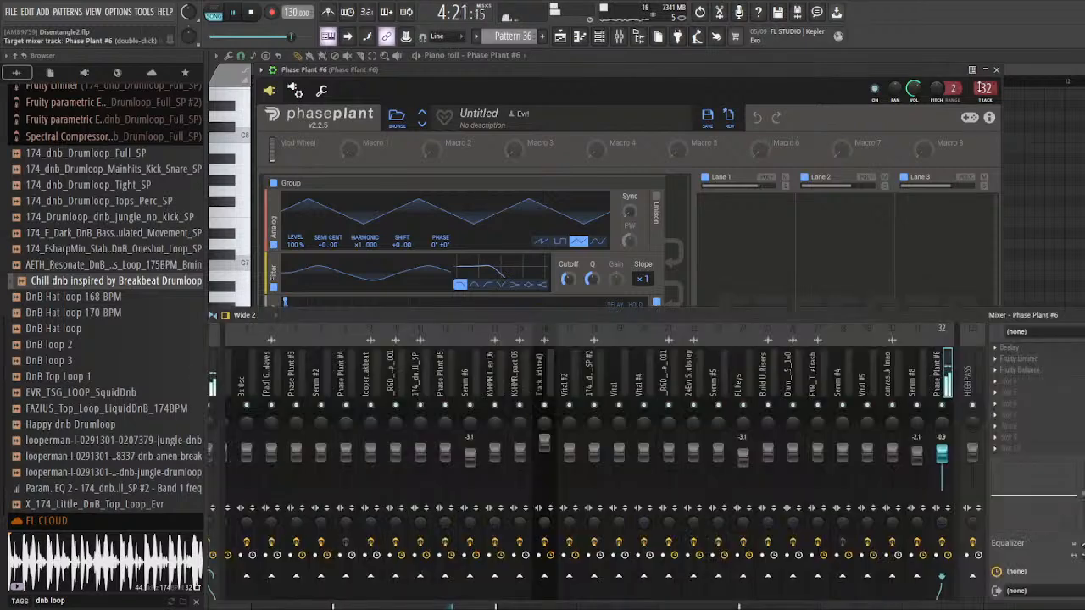
left_click(1044, 349)
left_click_drag(480, 140, 399, 123)
left_click(736, 117)
key("F5")
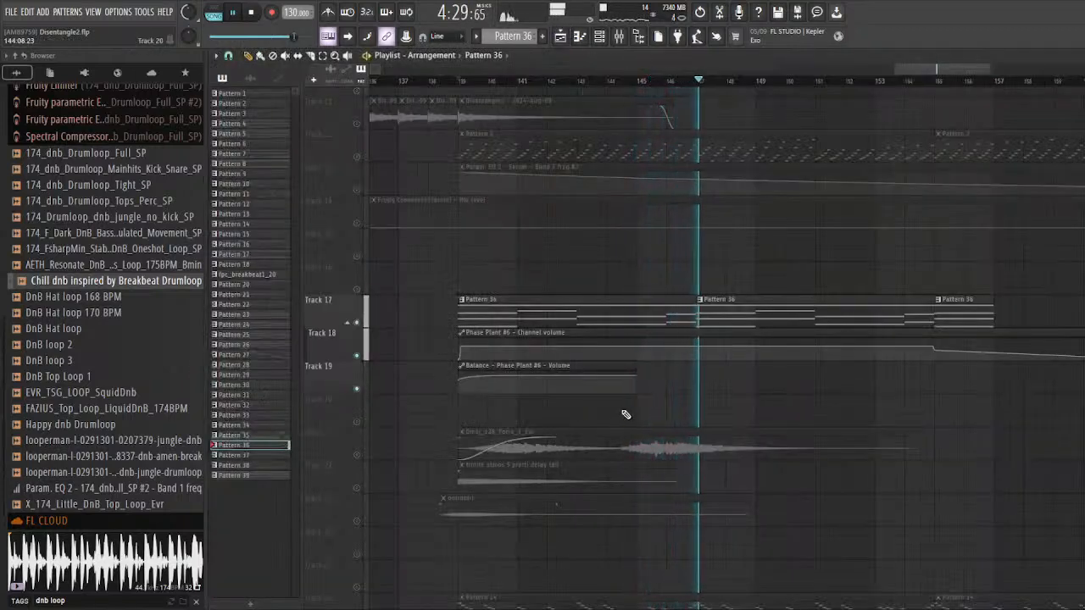
Step: Solo Track 21 and audition the Dmaj_128_Foria_3_Evr clip from bar 139 and around bar 144
scroll(426, 302, "down", 5)
key("space")
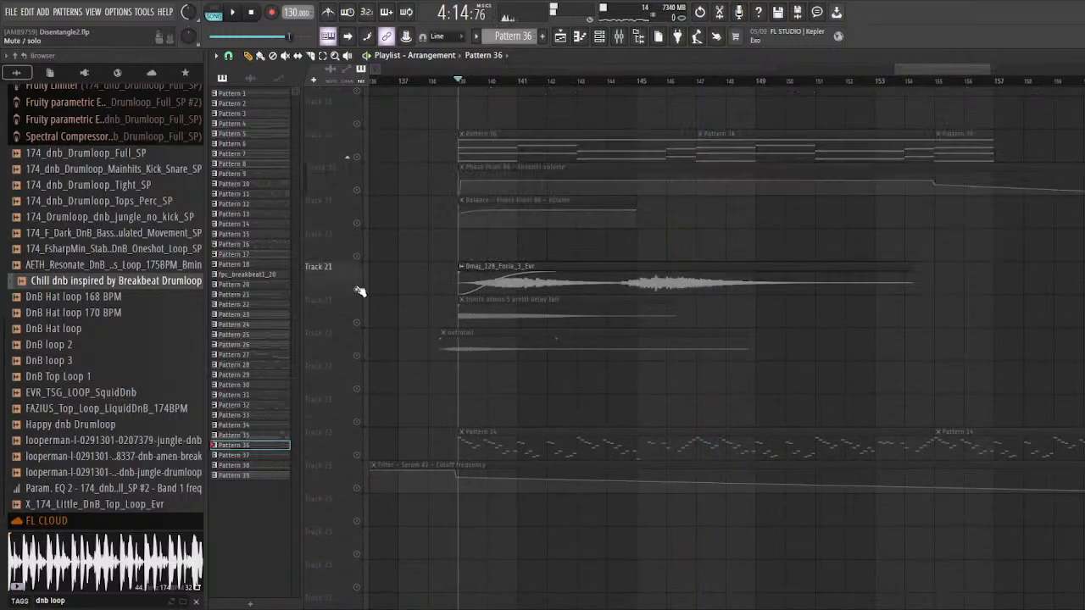
key("space")
left_click(607, 81)
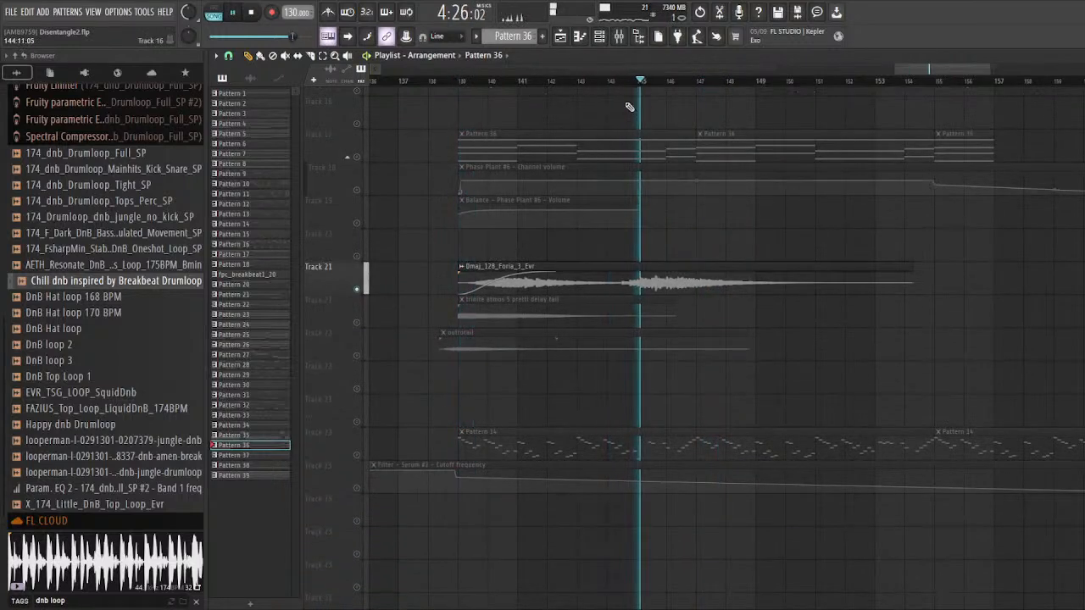
key("space")
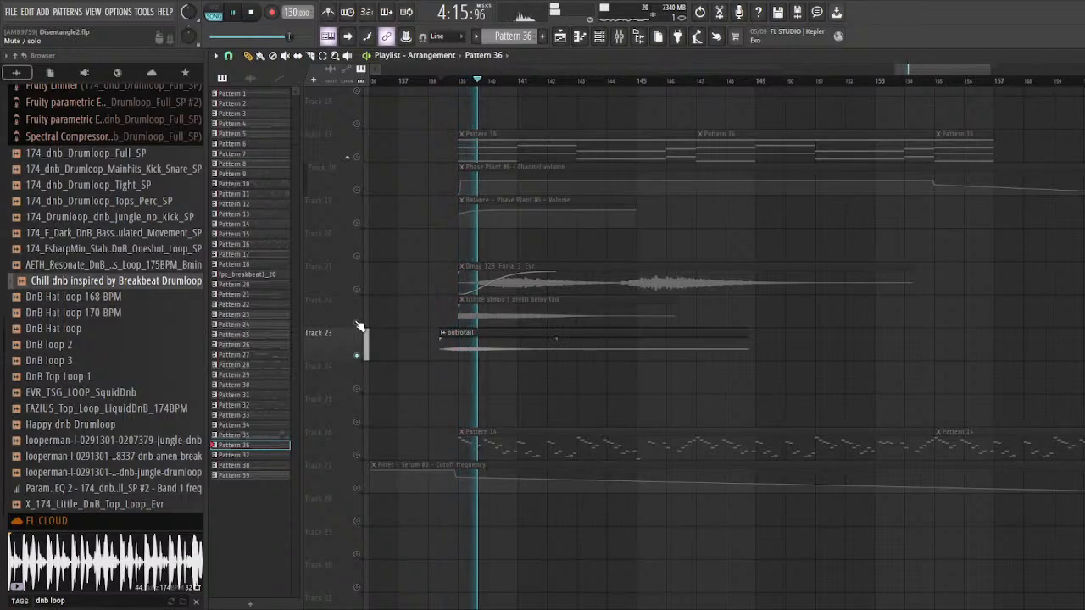
Step: Audition the soloed outrotail clip on Track 23 from its start in bar 138
scroll(405, 328, "up", 3)
key("space")
key("space")
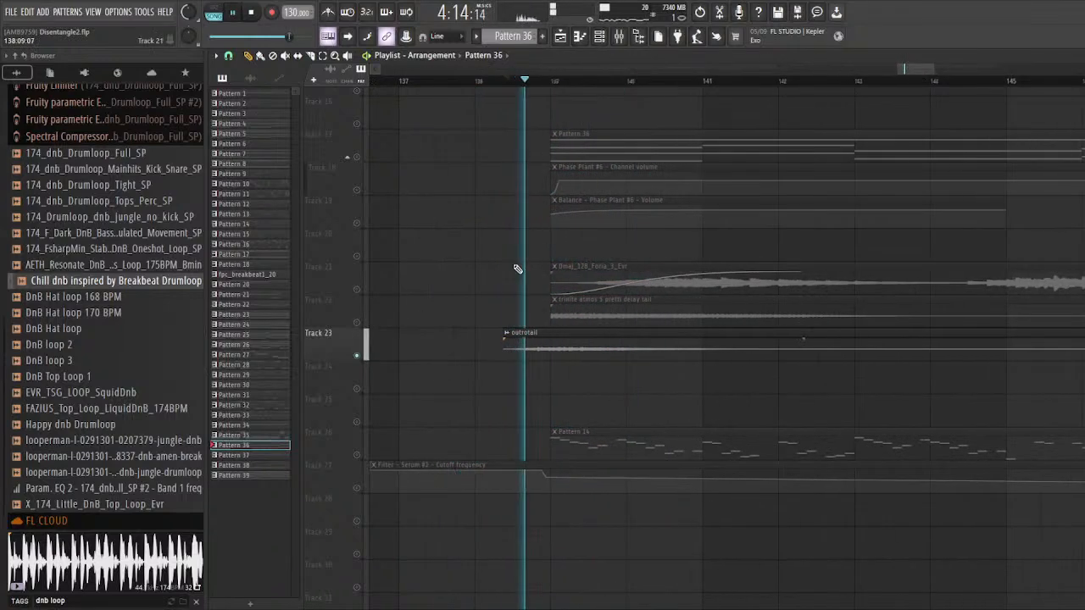
Step: Inspect the outrotail clip's audio settings while it plays, close them and stop playback
key("space")
left_click(524, 332)
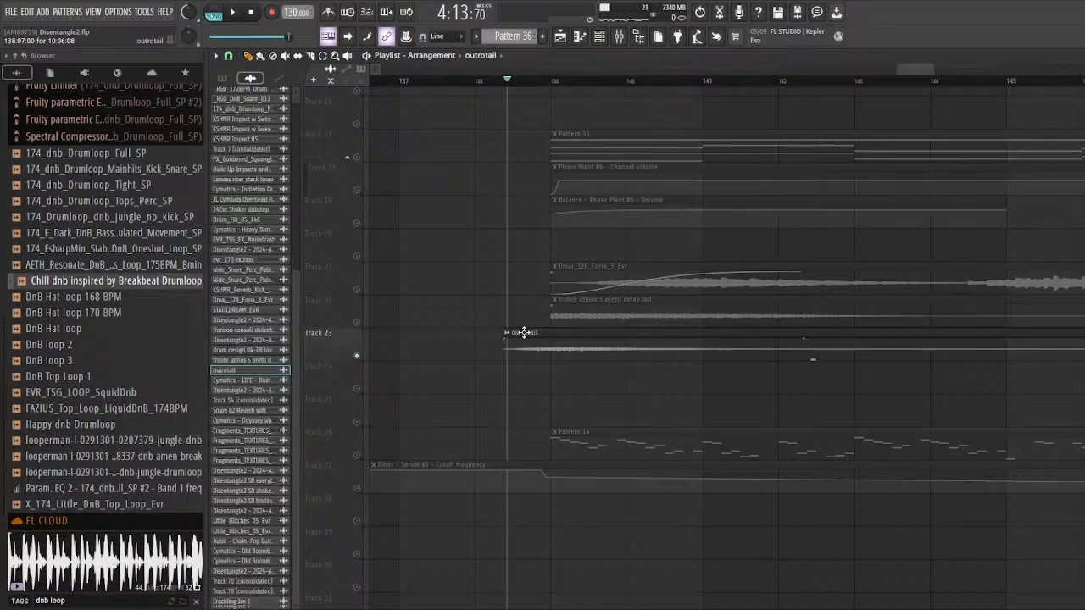
double_click(524, 333)
key("space")
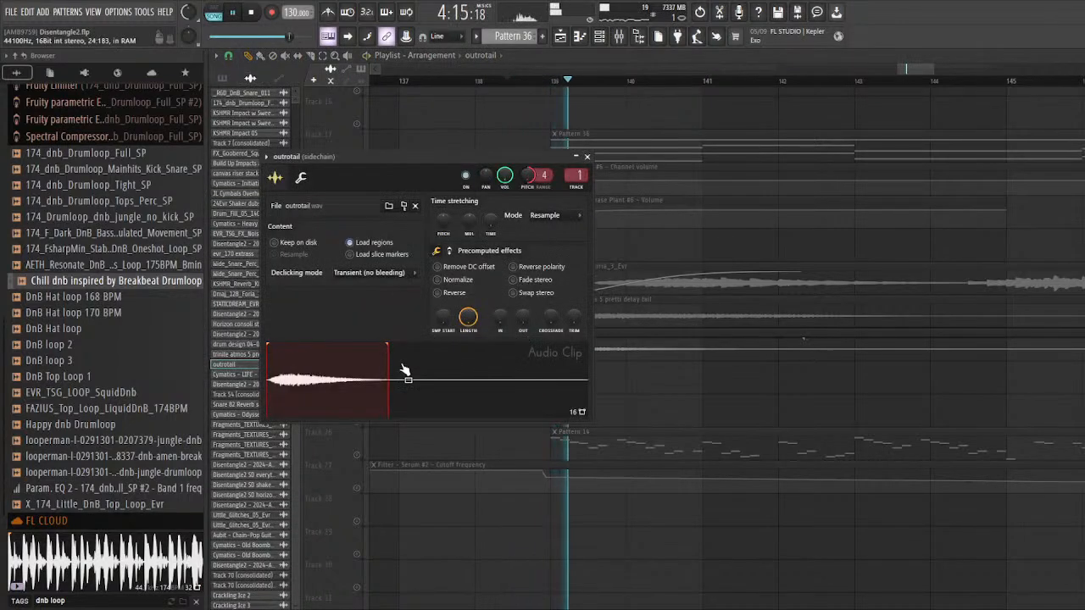
key("Escape")
Step: Solo Track 22 and audition the trinite atmos 5 pretti delay tail clip
key("space")
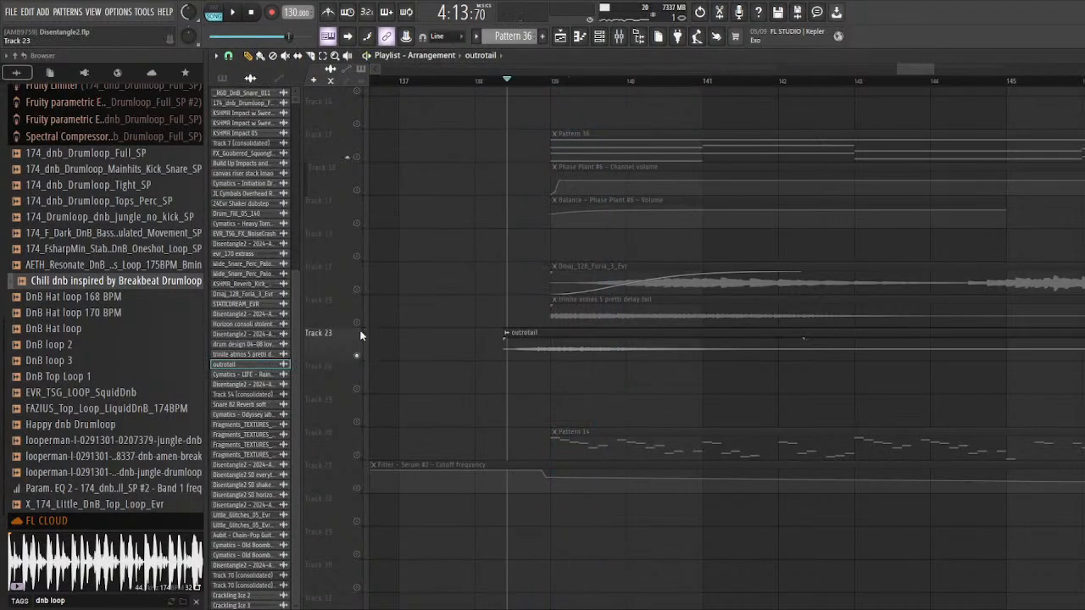
left_click(362, 323)
key("space")
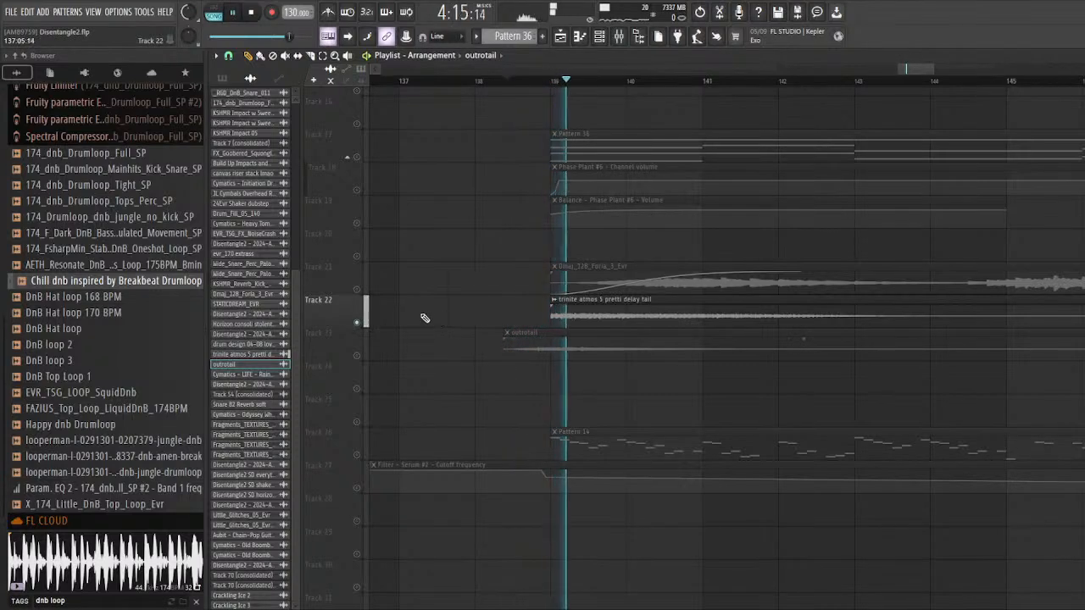
scroll(425, 318, "down", 2, "ctrl")
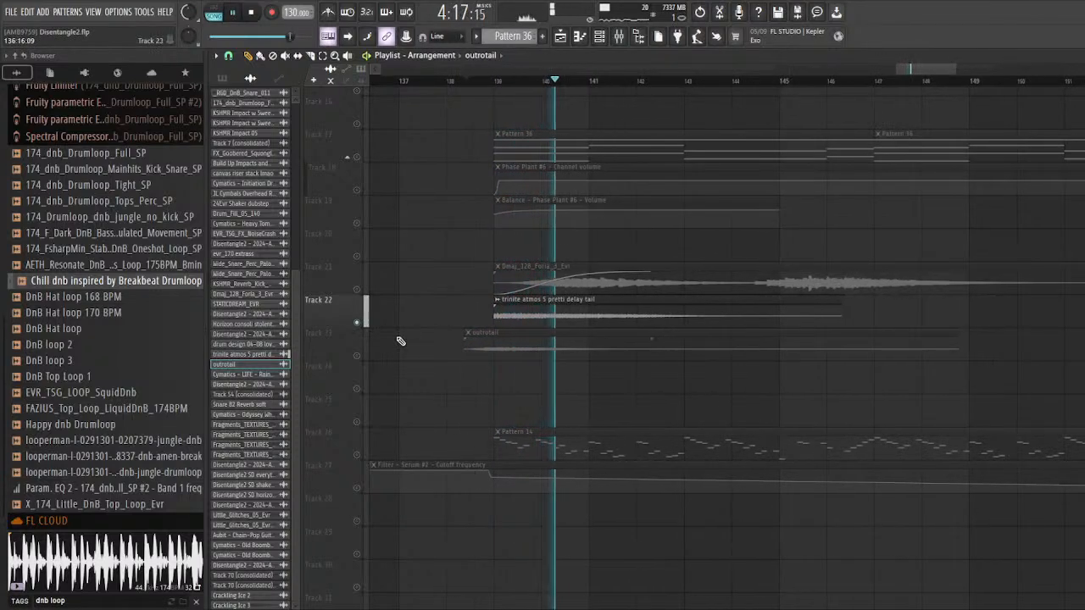
key("space")
Step: Solo Track 23 again and replay the outrotail clip from bar 138
right_click(358, 357)
scroll(458, 327, "up", 2, "ctrl")
key("space")
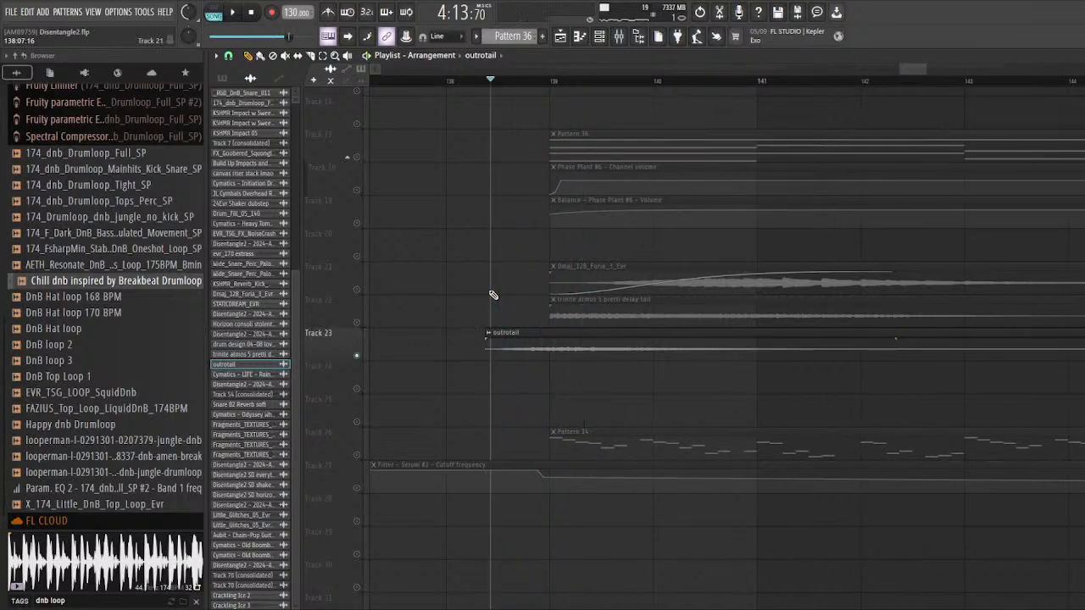
scroll(492, 271, "down", 5)
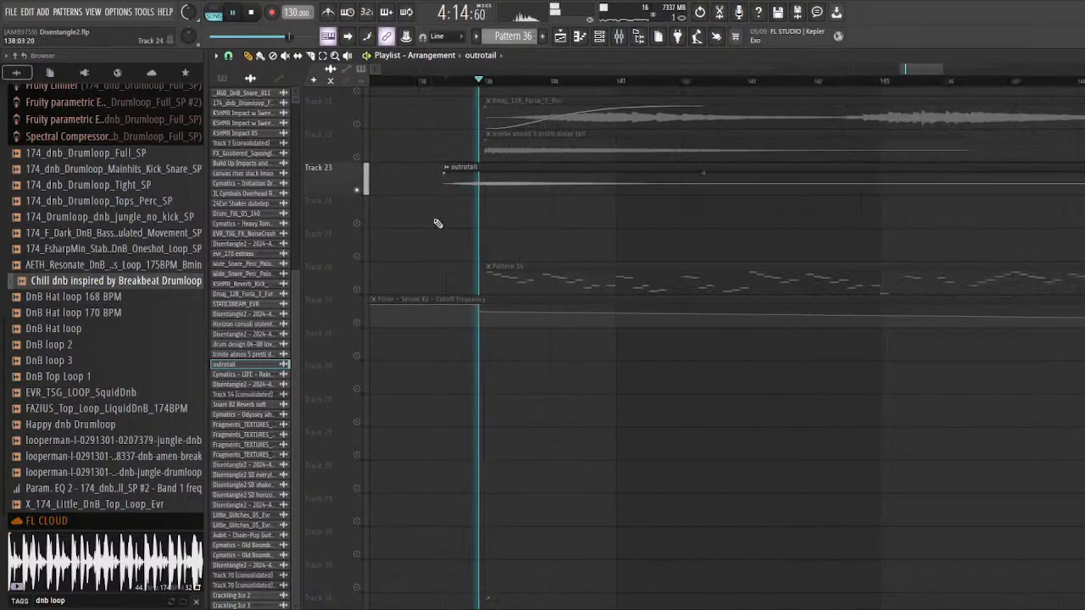
scroll(423, 246, "up", 3)
Step: Switch the solo back to Track 22 and replay its delay tail clip
key("space")
right_click(357, 256)
key("space")
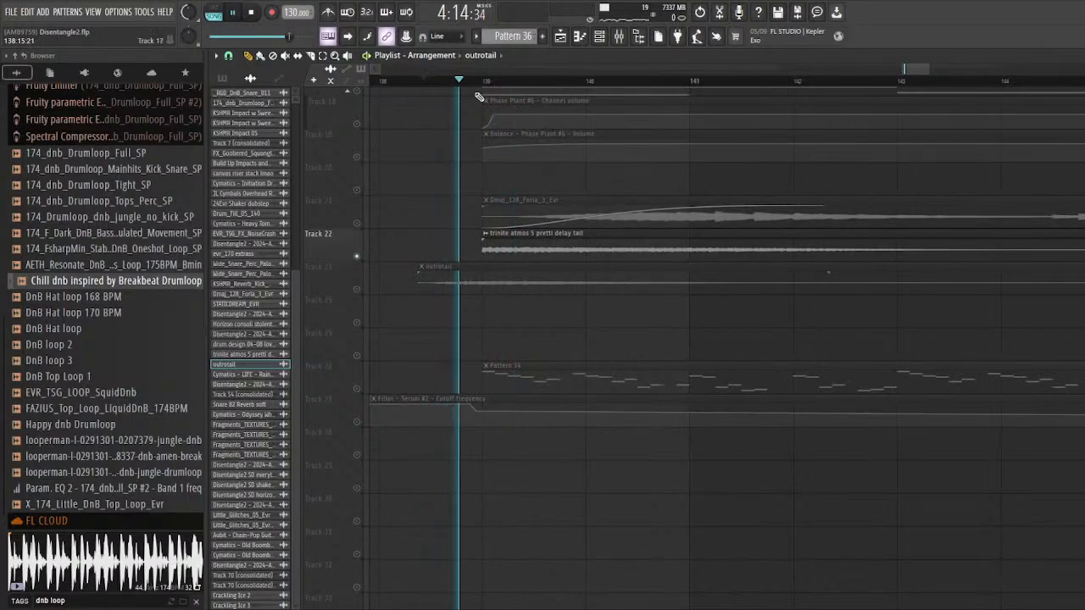
scroll(440, 212, "down", 3)
scroll(409, 304, "down", 2)
Step: Solo Tracks 26 and 27 together and audition Pattern 14 with its Serum #2 filter cutoff automation
right_click(357, 323)
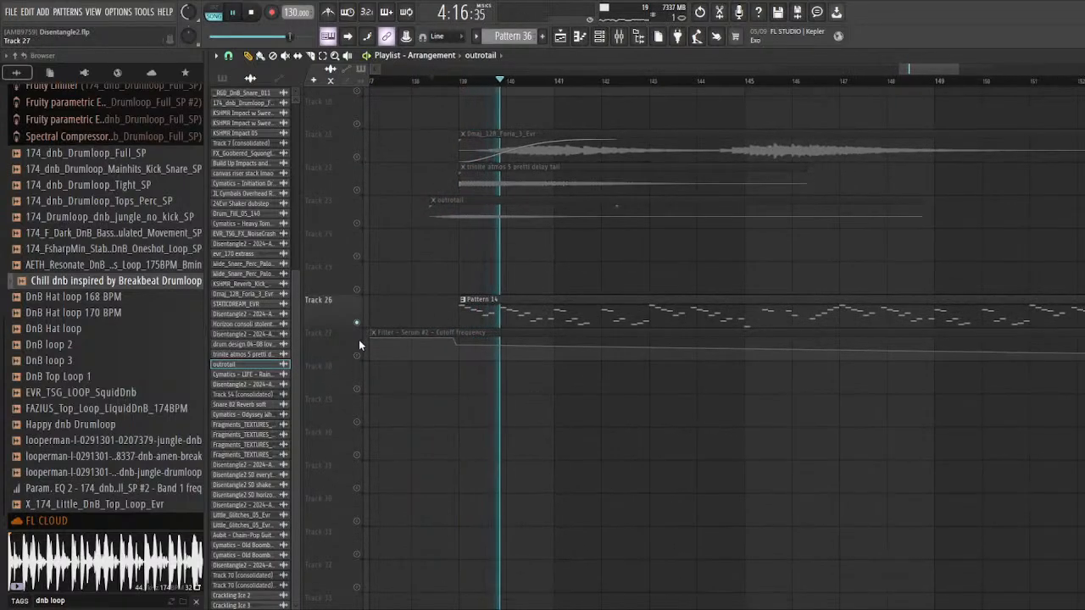
key("space")
key("space")
left_click(357, 356)
scroll(580, 269, "down", 4)
scroll(583, 279, "down", 20)
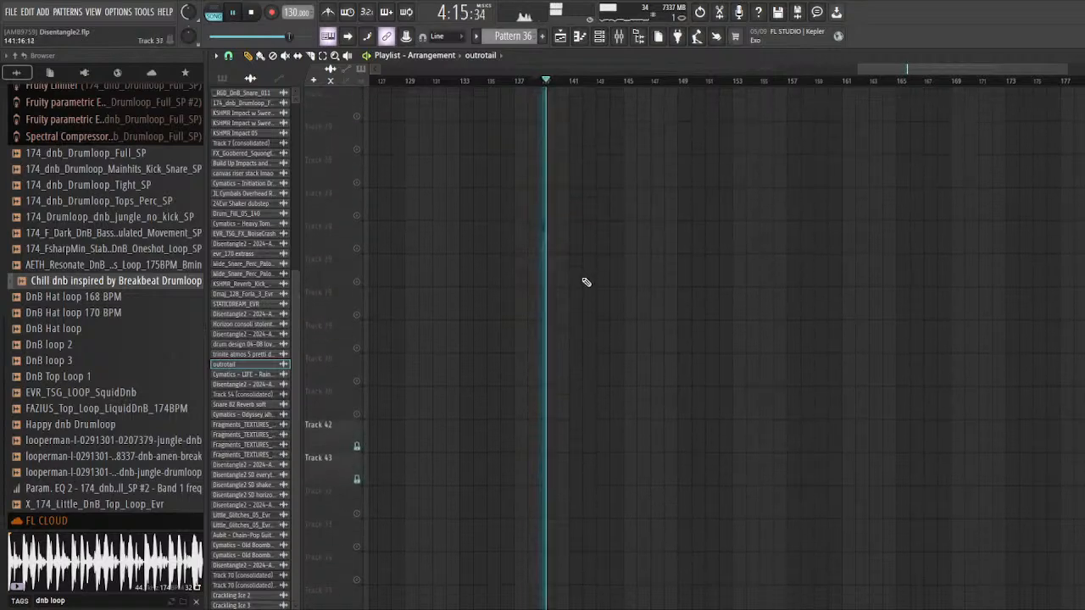
Step: Solo Tracks 49 and 50 together and audition the Cymatics rain clip with its EQ automation
scroll(581, 287, "up", 2)
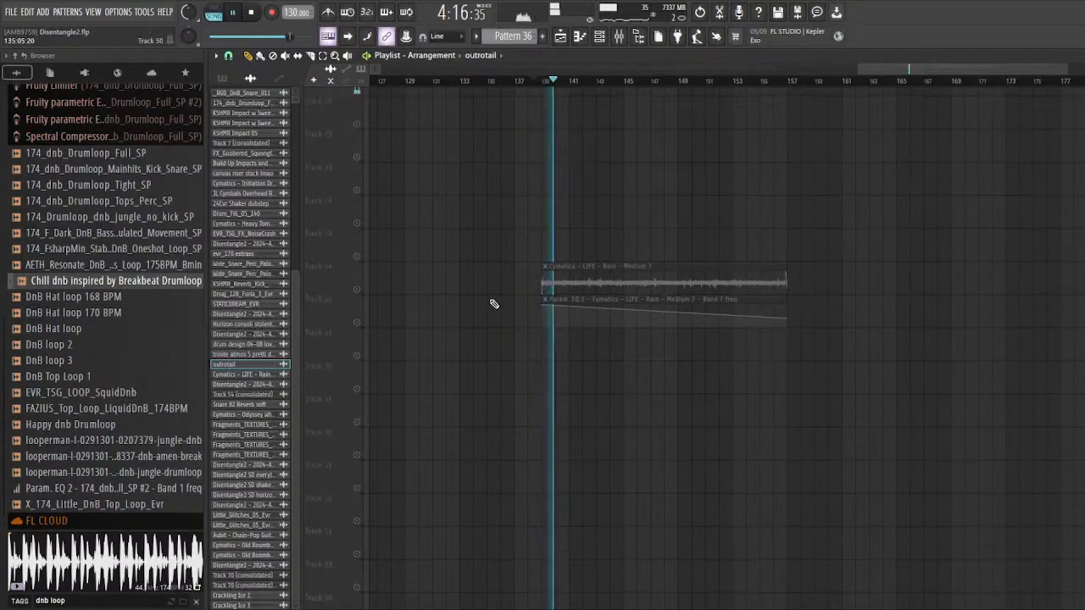
left_click(358, 323)
key("space")
scroll(625, 267, "up", 20)
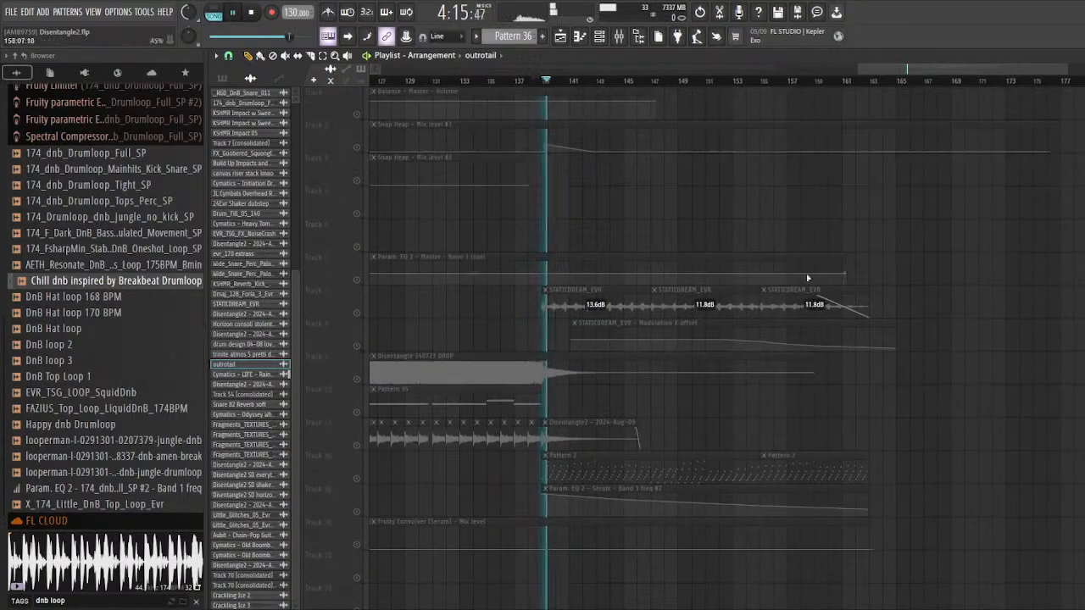
Step: Solo Track 7 and audition the STATICDREAM_EVR clips from around bar 152
right_click(357, 314)
scroll(536, 149, "up", 2)
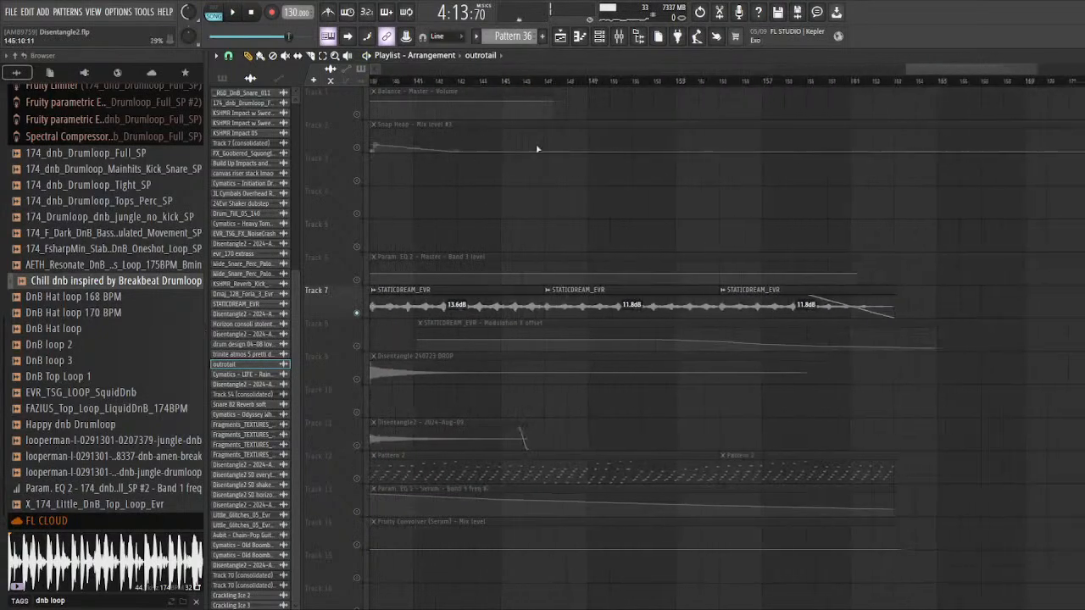
left_click(656, 81)
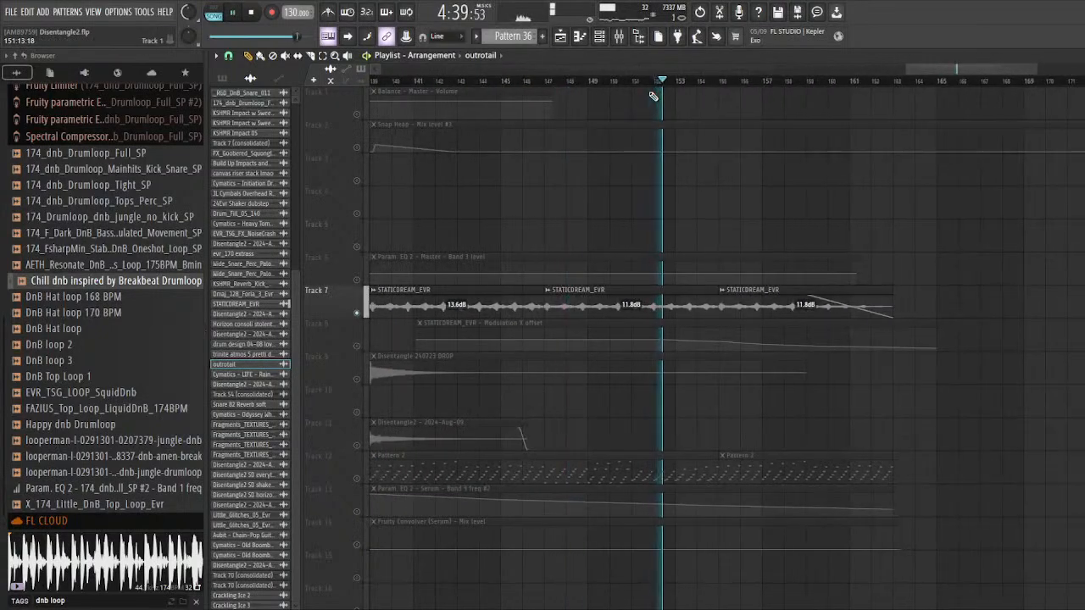
Step: Unsolo Track 7 and play the full outro mix from bar 149 into the last Pattern 2 and Pattern 36 clips
right_click(358, 312)
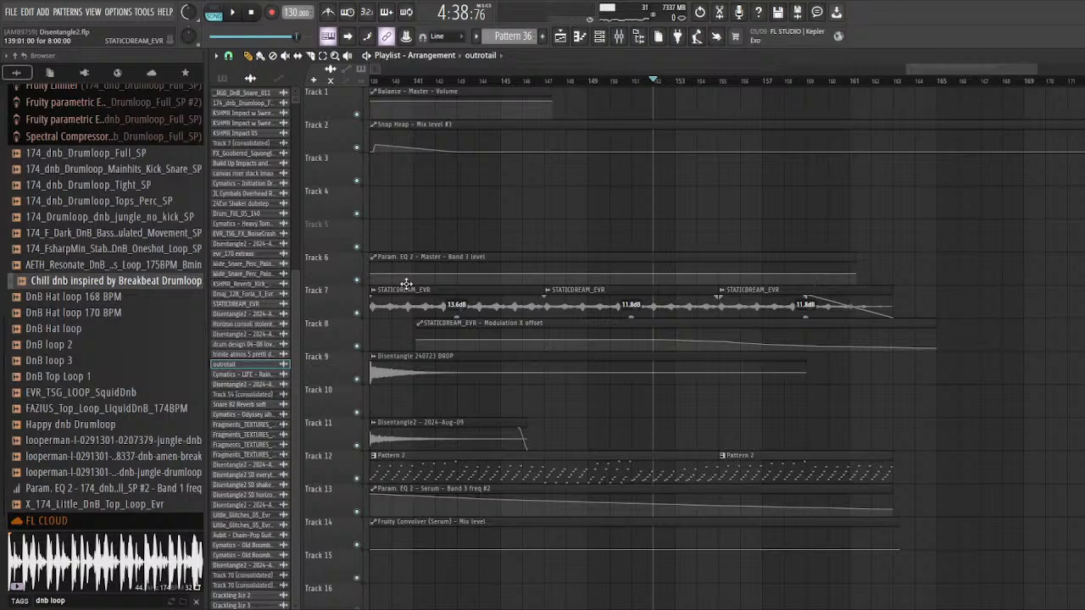
left_click(593, 81)
key("space")
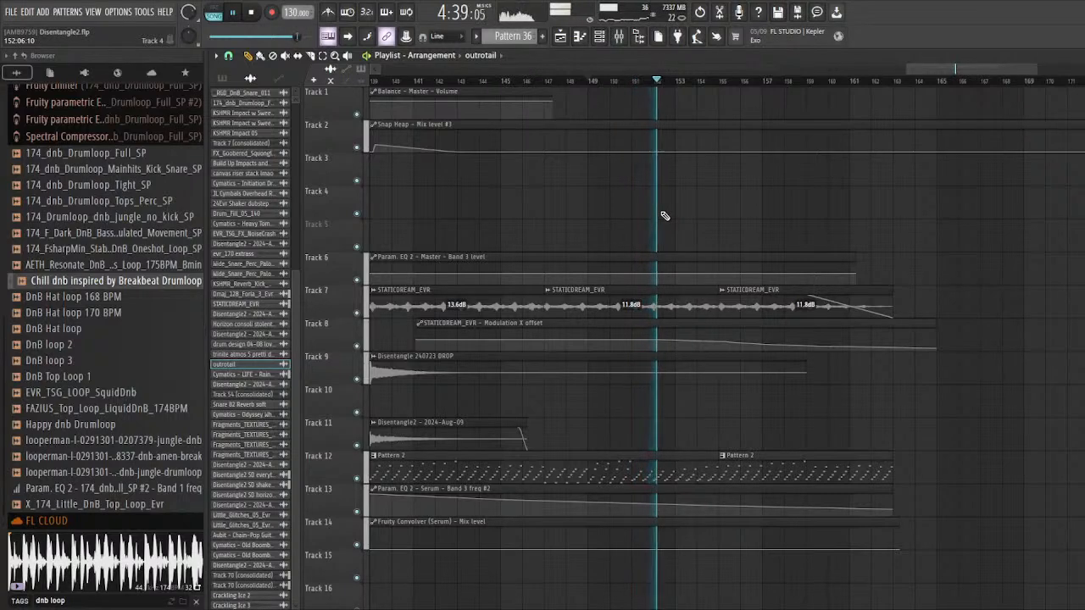
scroll(665, 216, "down", 2)
scroll(725, 246, "up", 5)
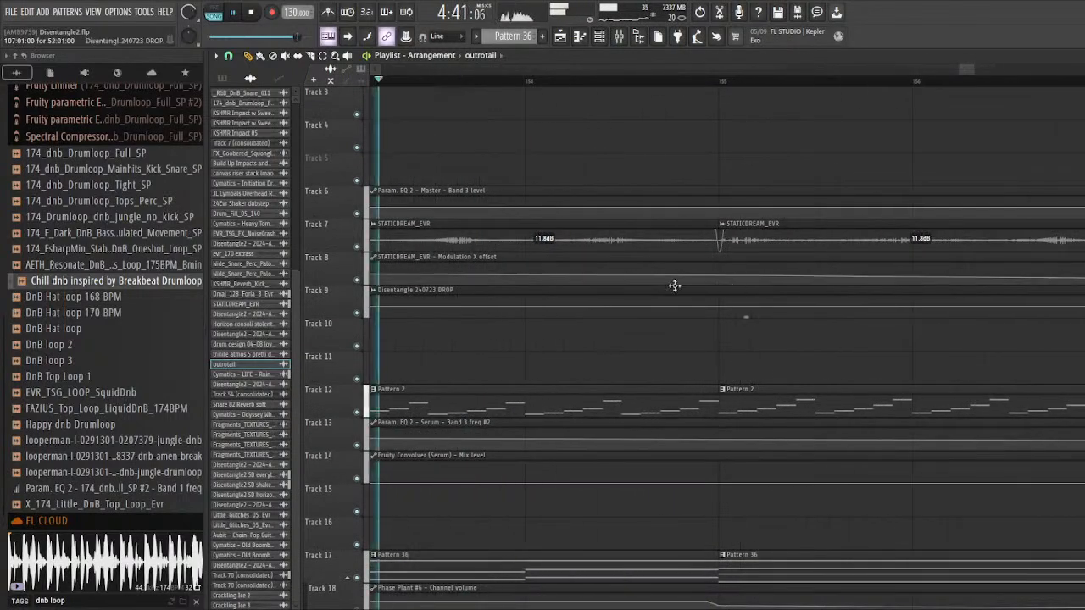
scroll(594, 292, "down", 2)
scroll(671, 315, "down", 2)
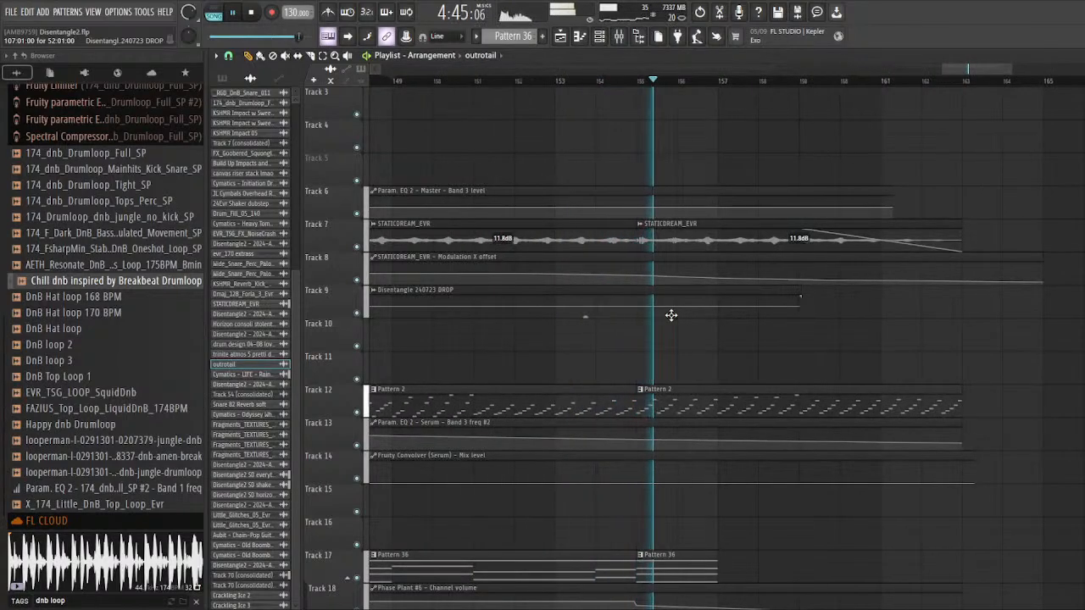
Step: Stop the full-mix playback and solo Track 7 again to isolate the final STATICDREAM_EVR clips
key("space")
scroll(641, 276, "down", 10)
scroll(661, 273, "up", 9)
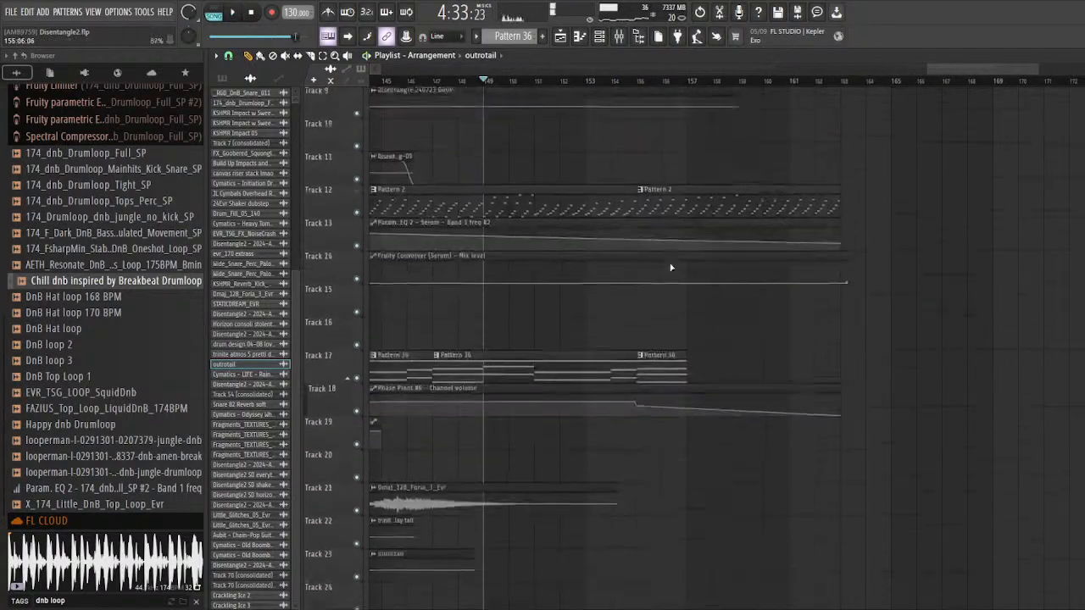
scroll(665, 271, "up", 4)
scroll(633, 291, "up", 2)
right_click(357, 281)
Step: Solo Track 65 and audition the final Disentangle2 SD everythingelse clip near bar 155
scroll(674, 246, "down", 4)
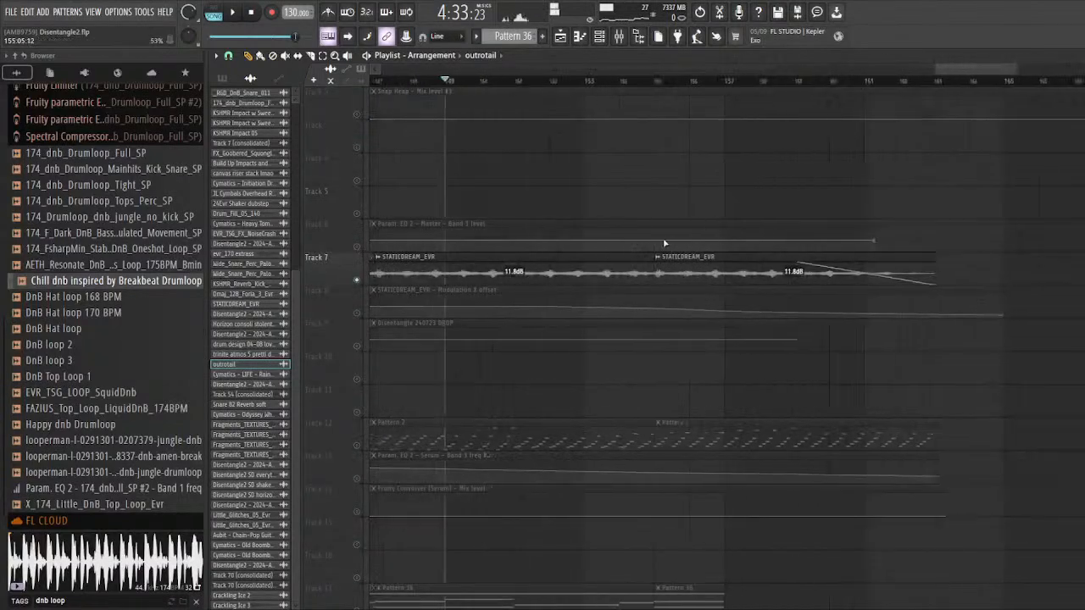
scroll(636, 320, "down", 12)
scroll(666, 358, "down", 4)
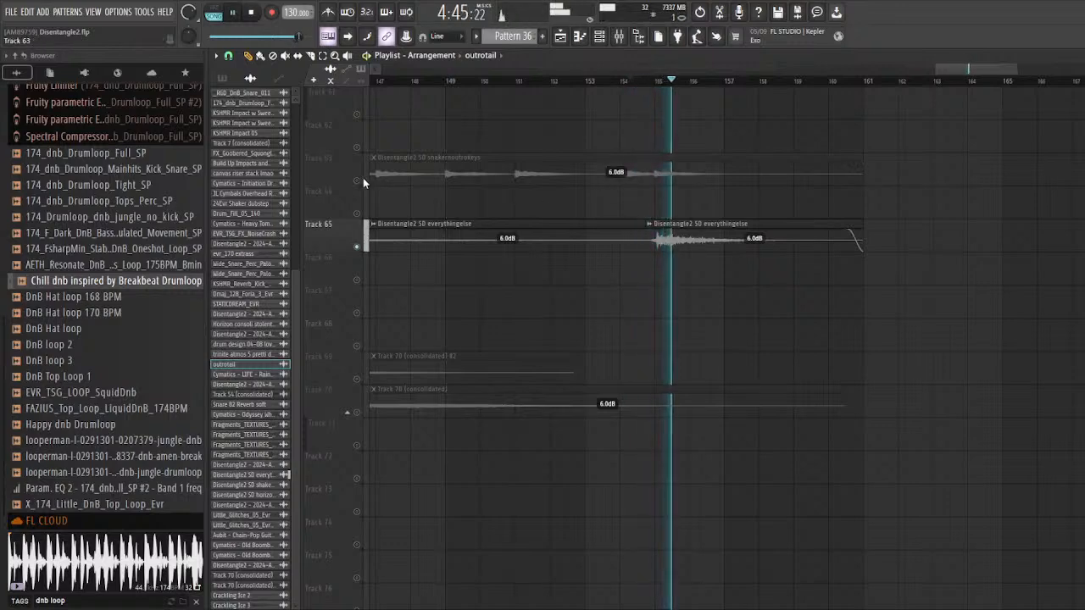
key("space")
scroll(531, 278, "up", 4)
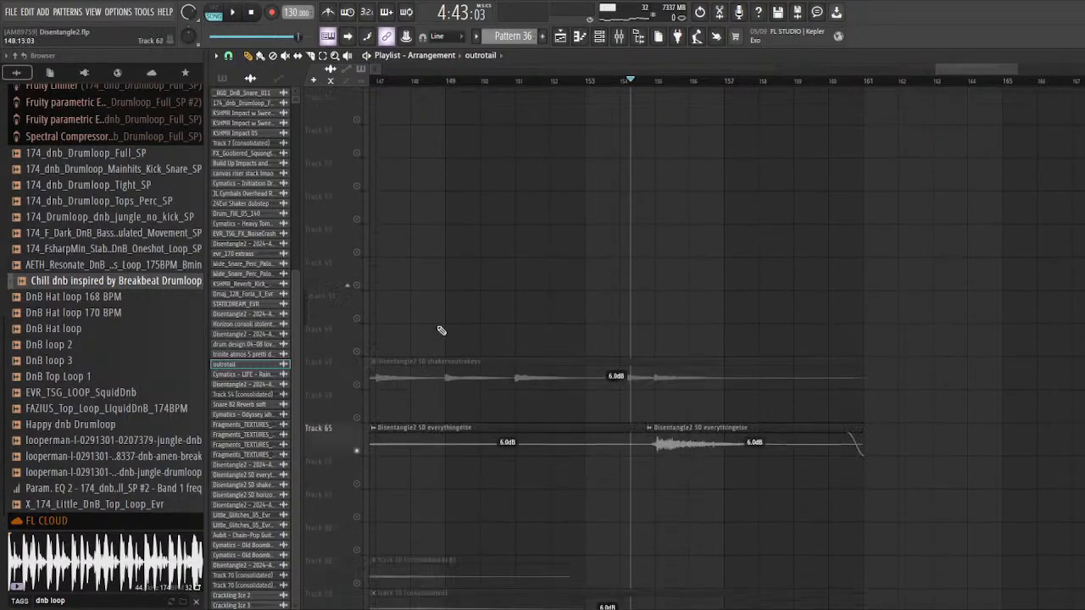
Step: Replay Track 65 from about bar 154 while looking over the other outro tracks, and stop playback
scroll(439, 332, "down", 3)
key("space")
scroll(487, 331, "up", 8)
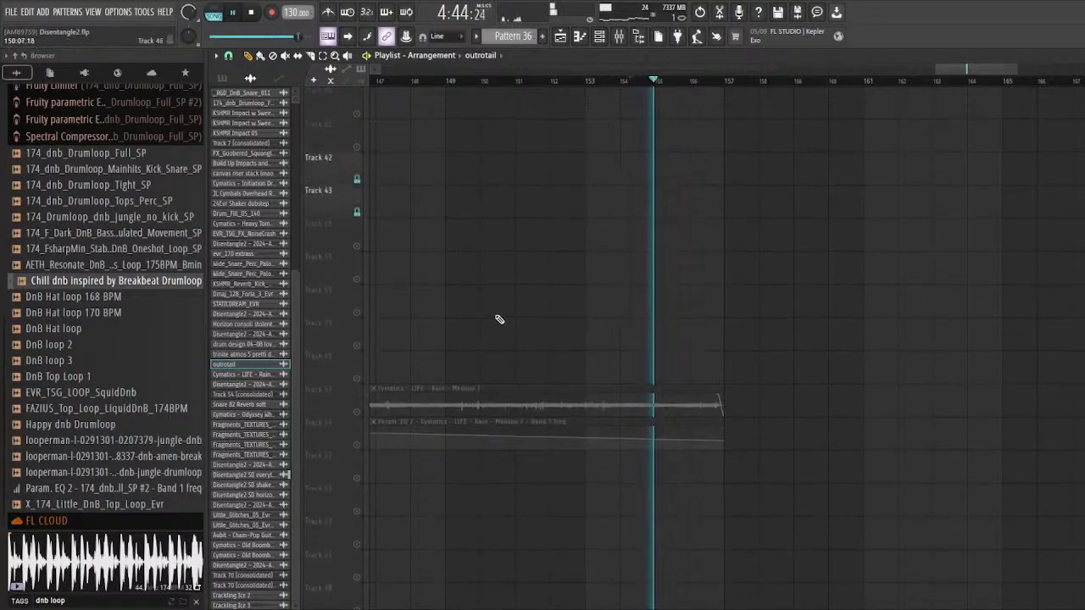
scroll(499, 319, "up", 10)
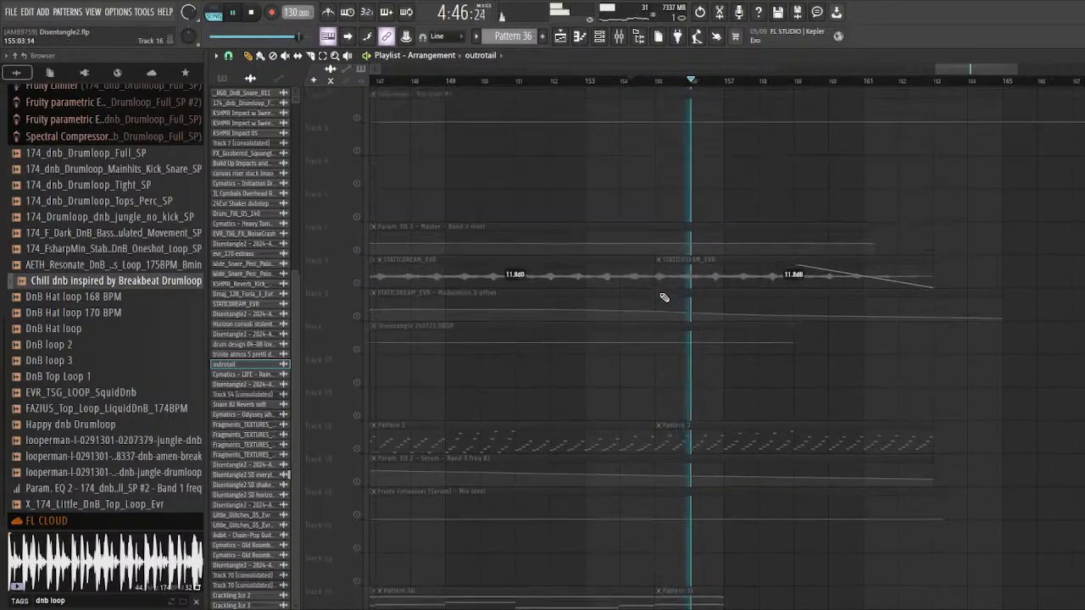
scroll(649, 288, "down", 15)
key("space")
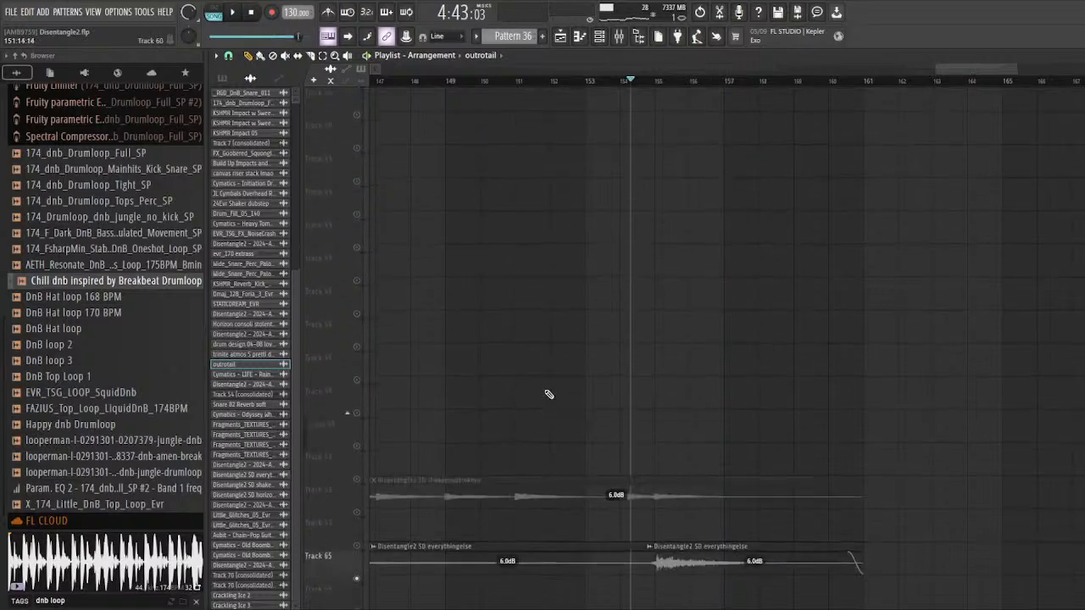
Step: Select the last STATICDREAM_EVR clip on Track 7 and set the playhead to bar 155
scroll(548, 395, "down", 3)
scroll(671, 381, "up", 7)
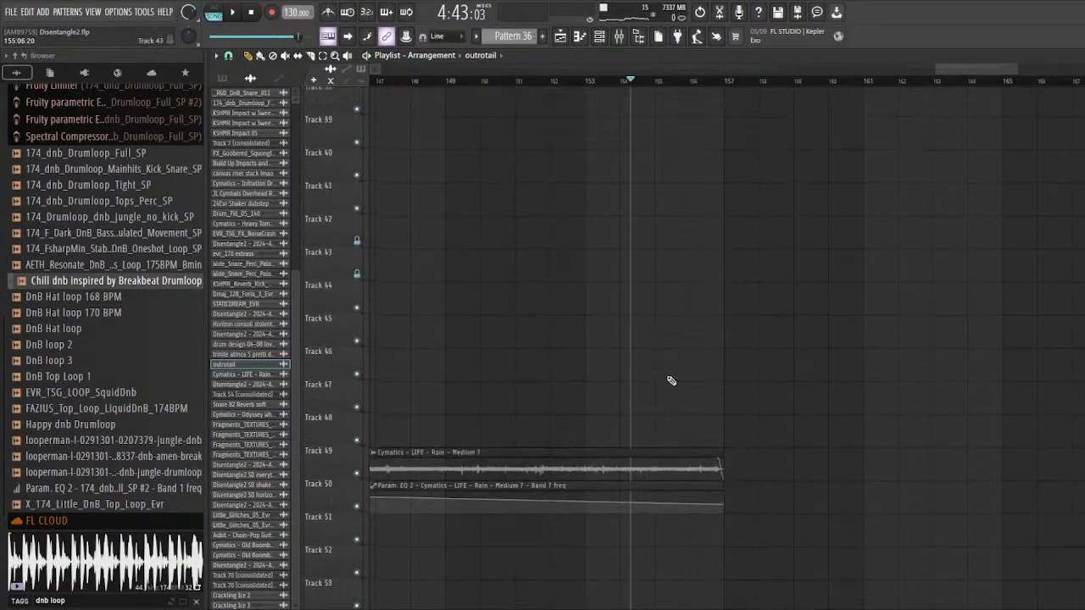
scroll(670, 382, "up", 10)
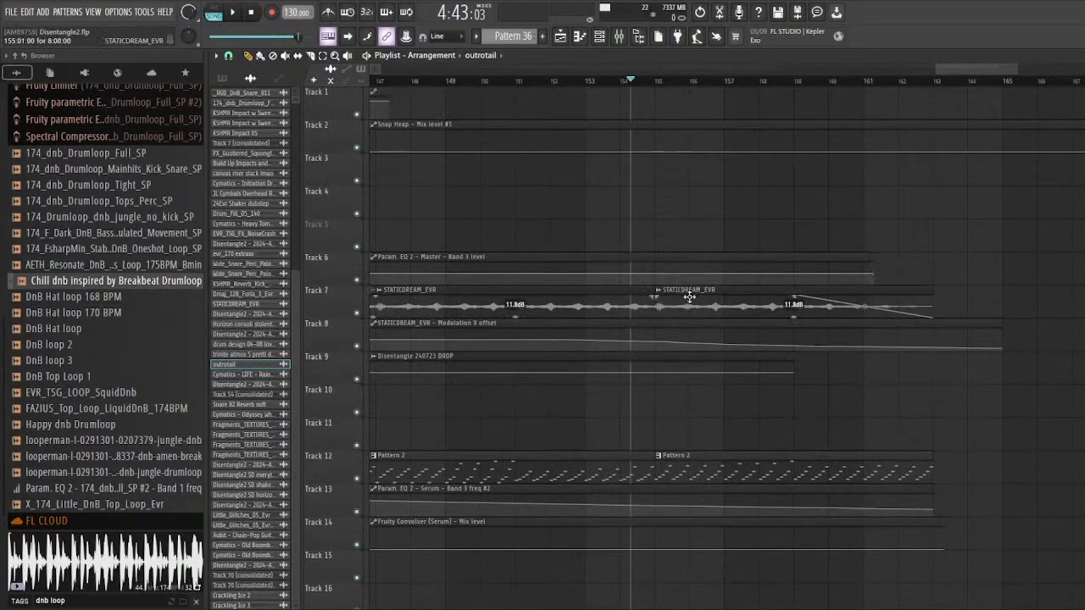
scroll(690, 298, "up", 5, "ctrl")
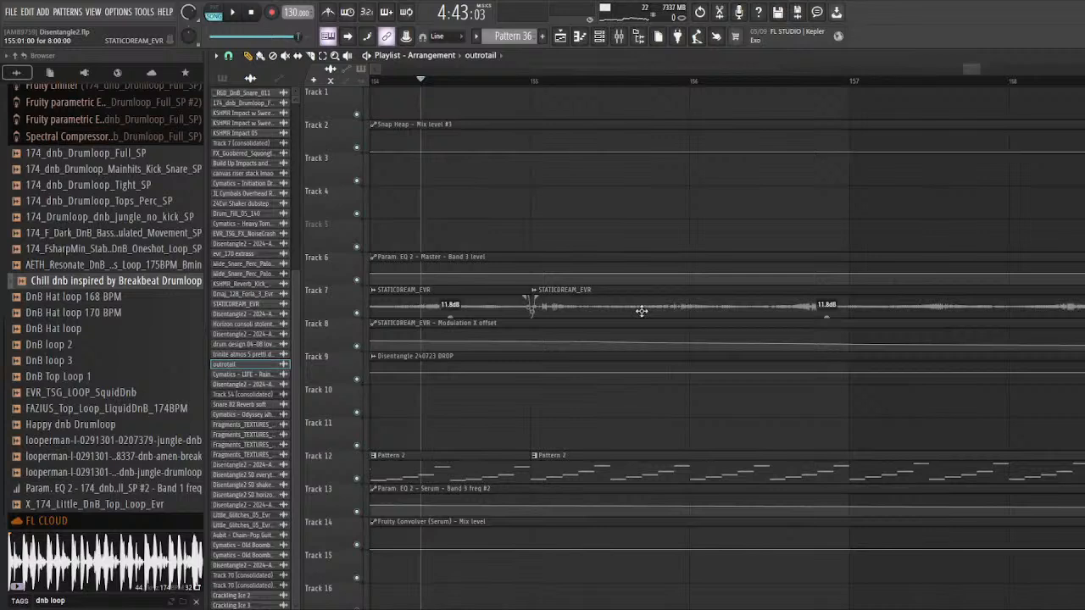
scroll(575, 310, "up", 2, "ctrl")
left_click(552, 307)
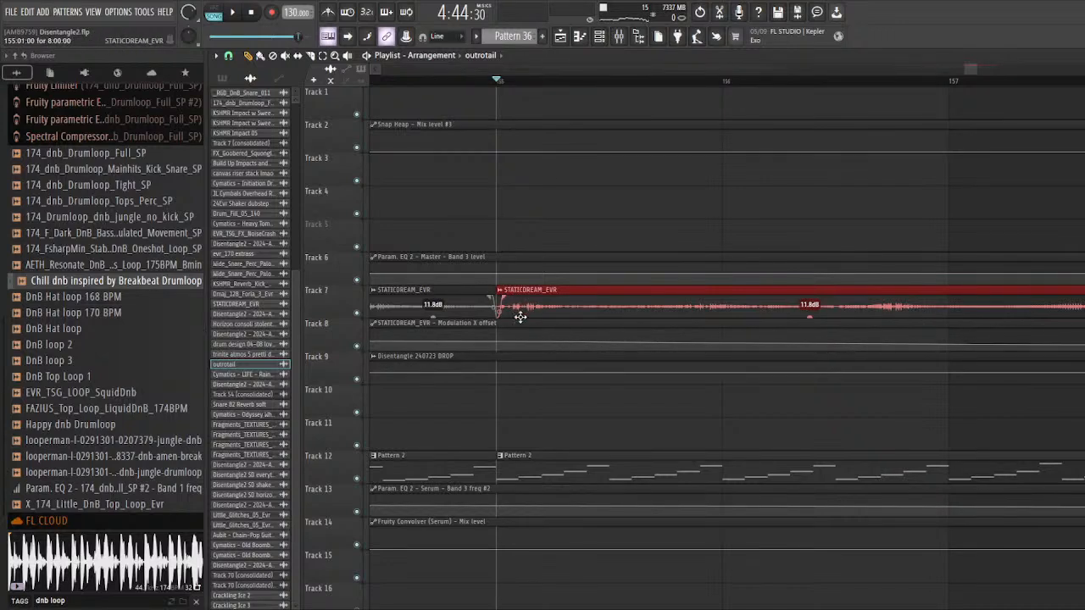
Step: Solo Track 7 and audition the last STATICDREAM_EVR clip from bar 155, stopping playback after a short listen
scroll(520, 332, "down", 3, "ctrl")
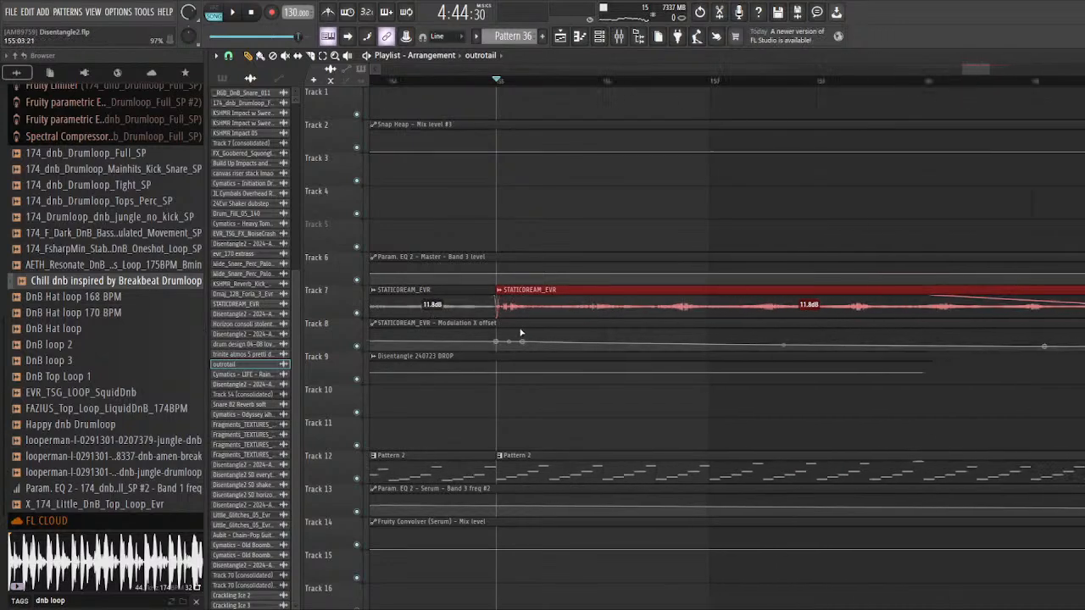
right_click(356, 313)
key("space")
key("space")
key("space")
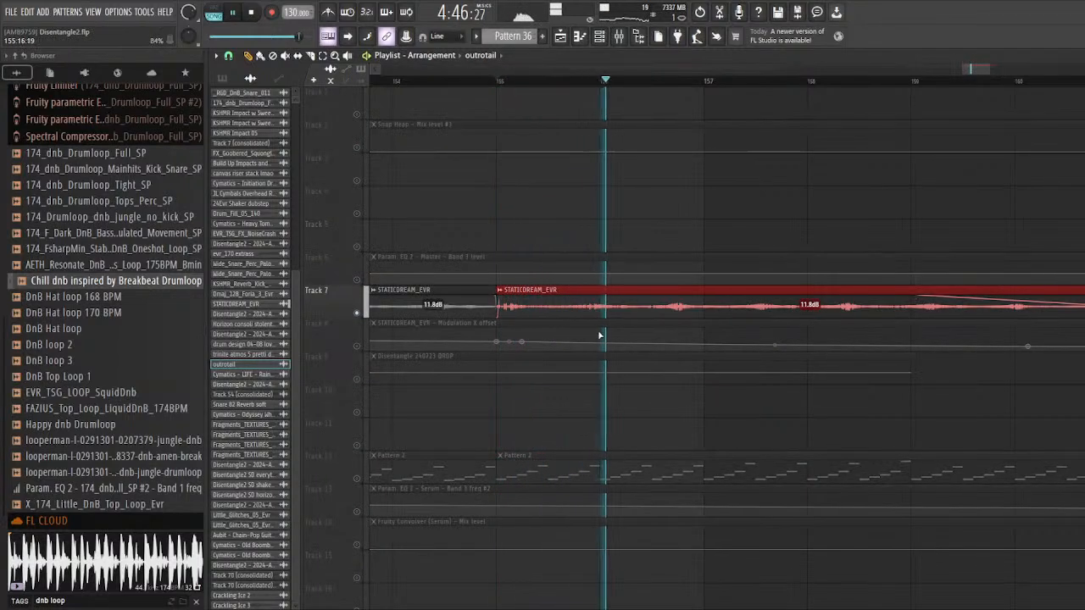
key("space")
Step: Add Track 65 with the Disentangle2 SD everythingelse clips to the soloed Track 7
scroll(517, 305, "down", 2, "ctrl")
scroll(550, 167, "down", 4)
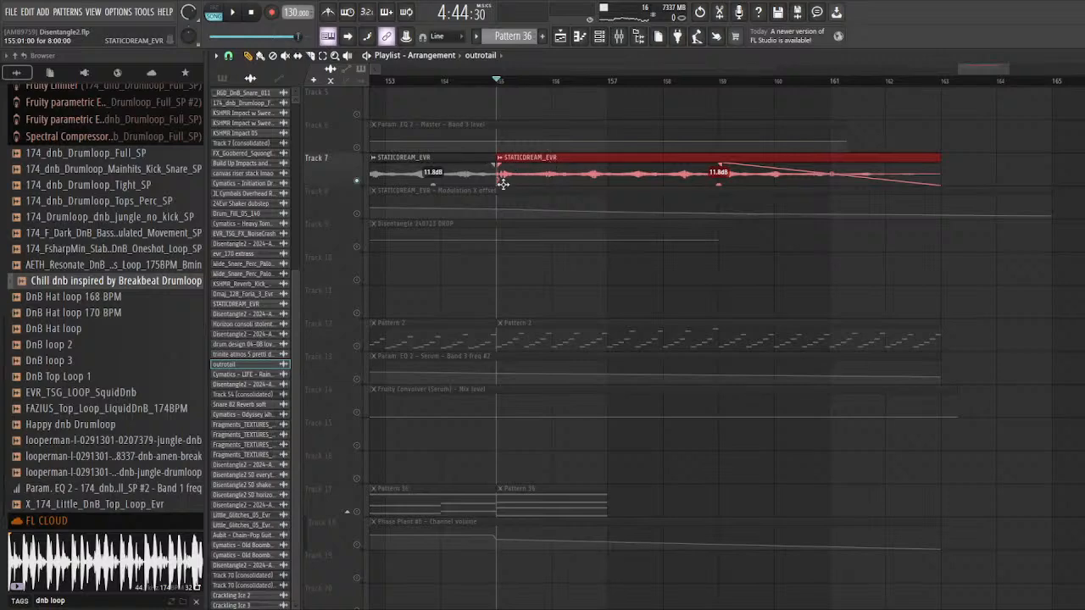
scroll(504, 184, "down", 8)
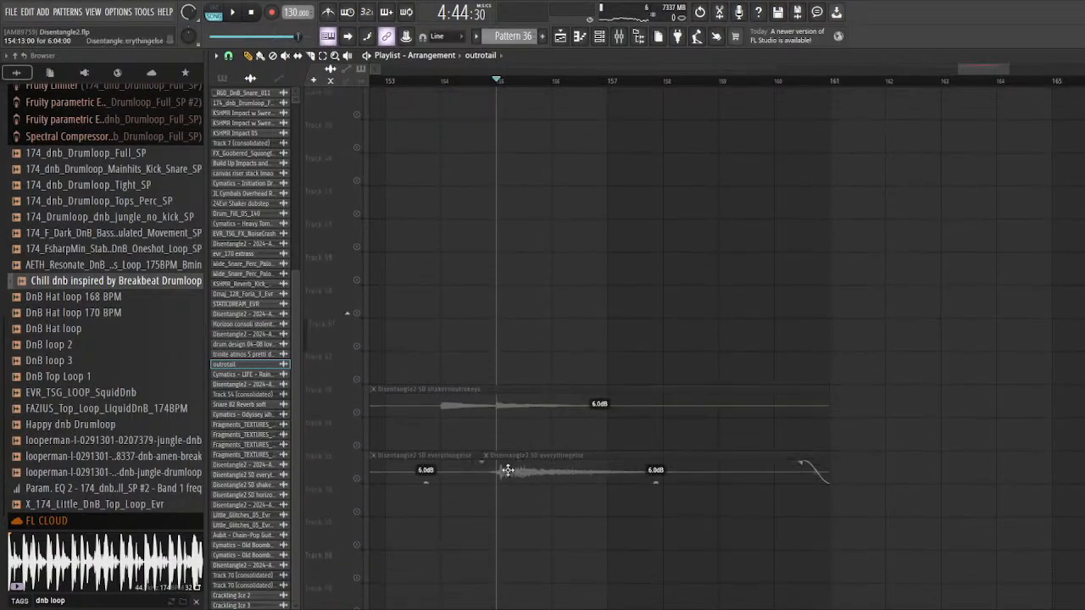
left_click(359, 480)
scroll(654, 348, "down", 2, "ctrl")
scroll(593, 343, "up", 6)
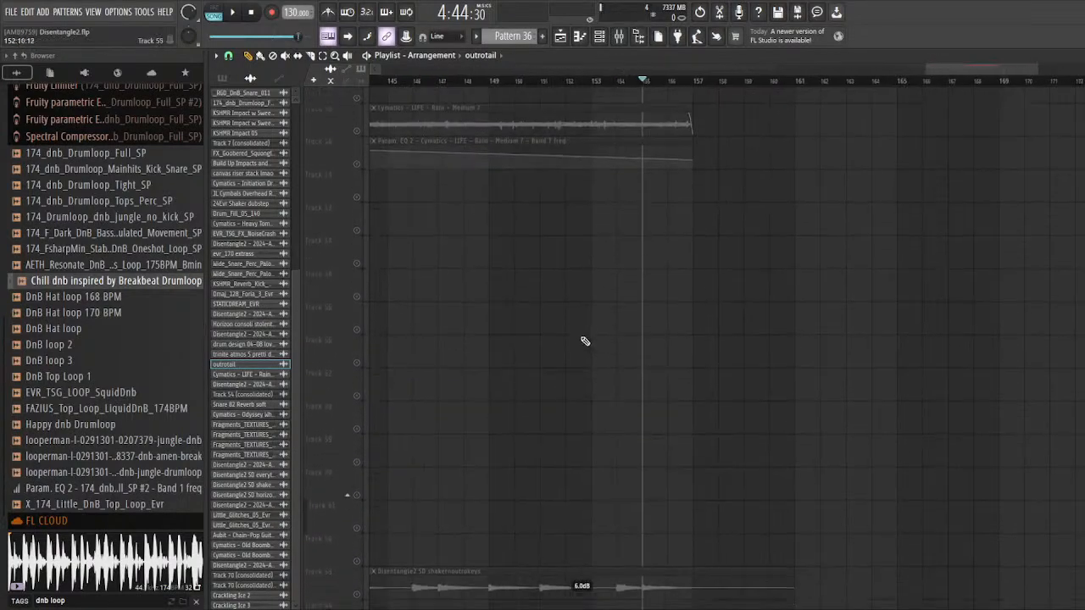
scroll(583, 341, "down", 10)
scroll(594, 182, "up", 4)
scroll(594, 182, "up", 4)
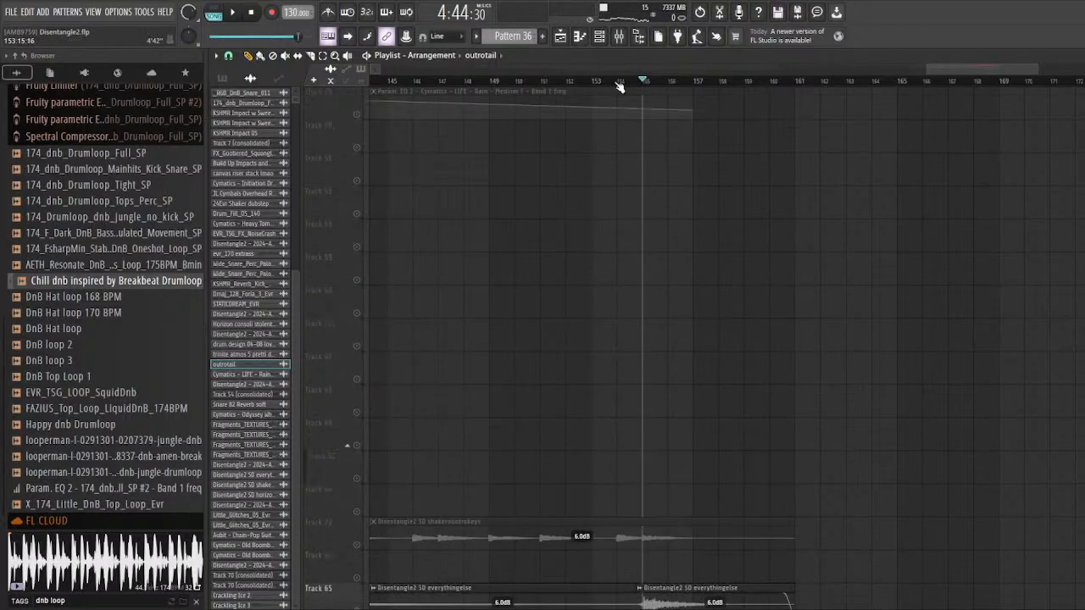
Step: Audition Tracks 7 and 65 together from about bar 154 through the clip change at bar 155, and stop playback
left_click(618, 83)
key("space")
scroll(618, 304, "up", 9)
scroll(618, 303, "up", 8)
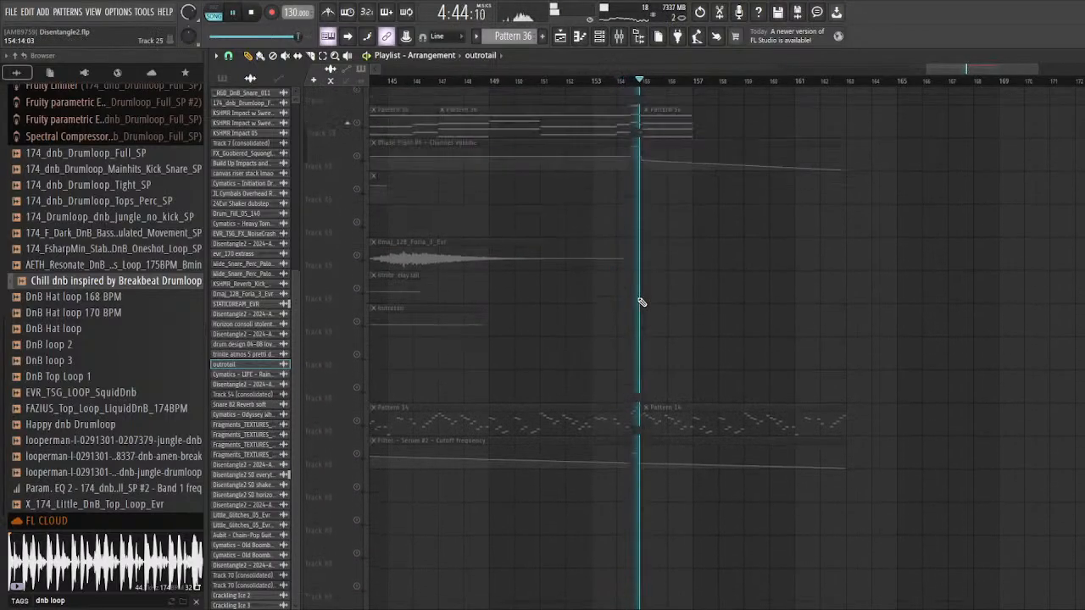
scroll(642, 303, "up", 5)
scroll(641, 308, "up", 3, "ctrl")
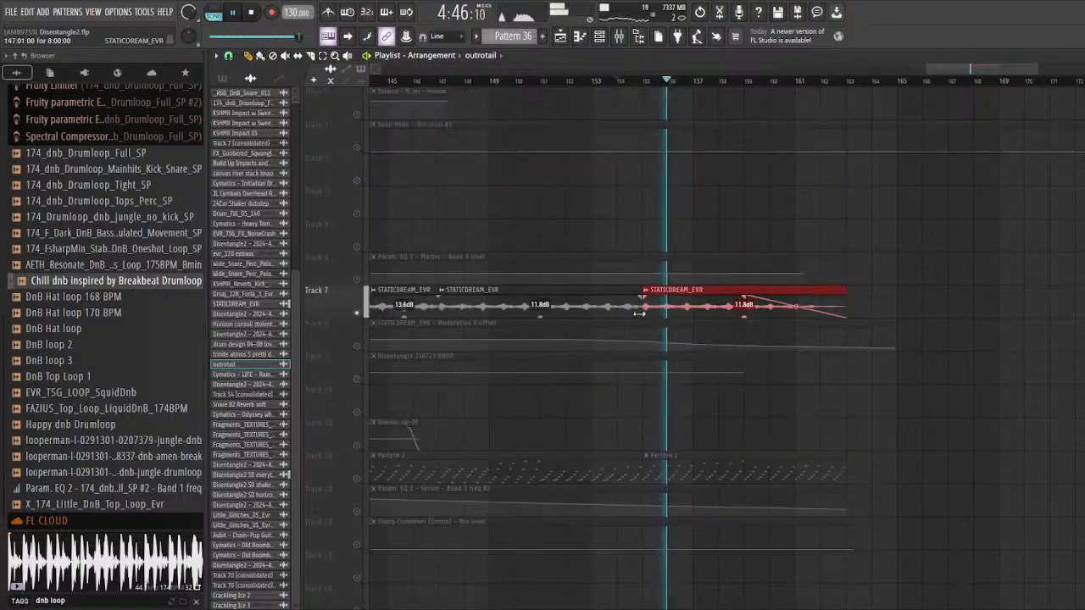
key("space")
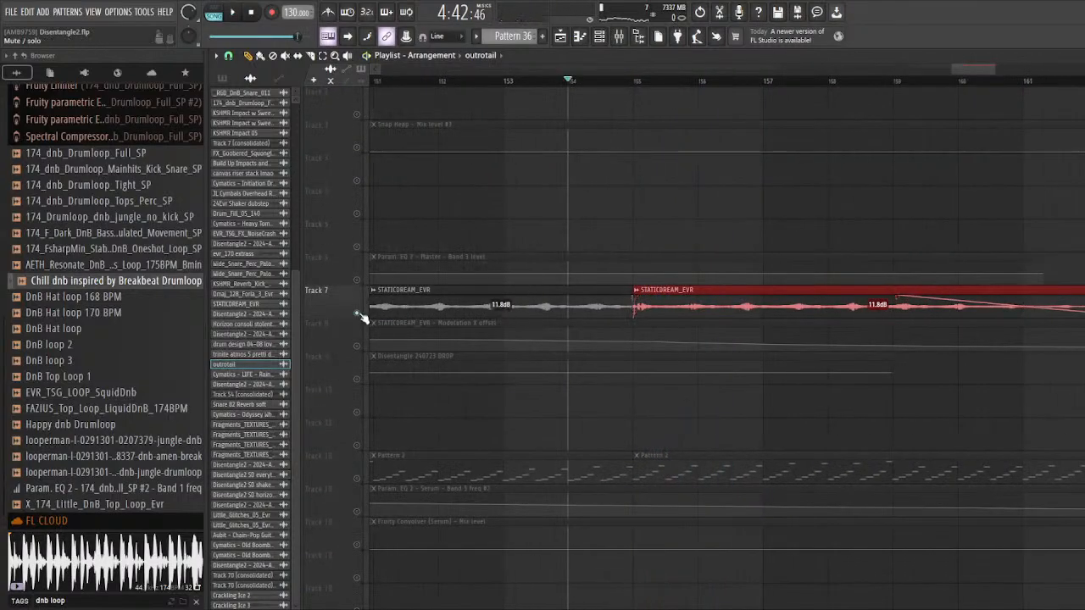
Step: Unsolo the tracks, play the full outro mix from bar 154 across bar 155, and stop playback
right_click(359, 315)
key("space")
scroll(681, 233, "down", 3, "ctrl")
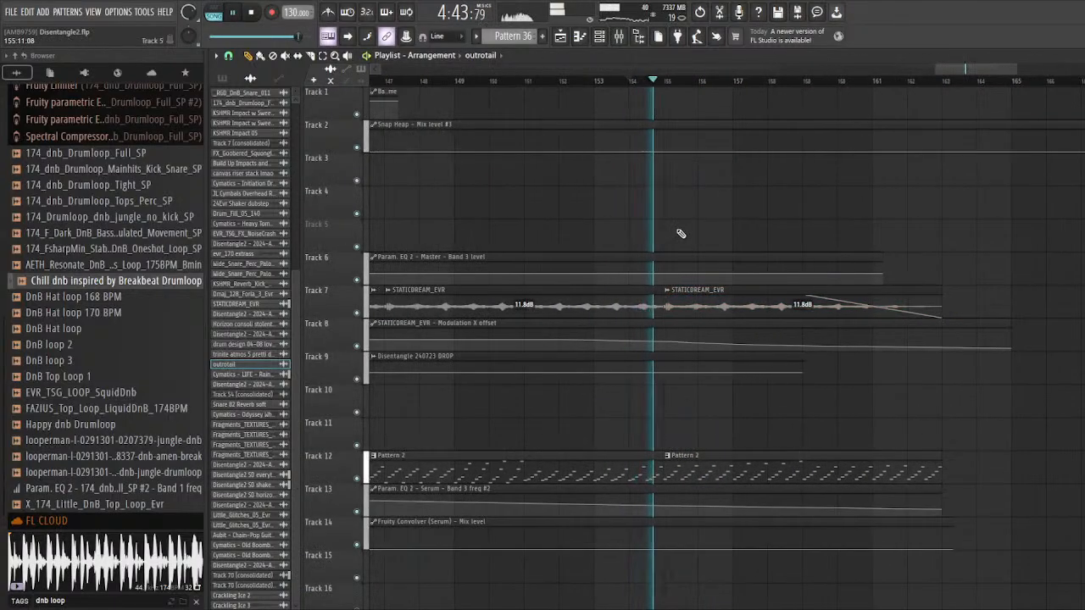
key("space")
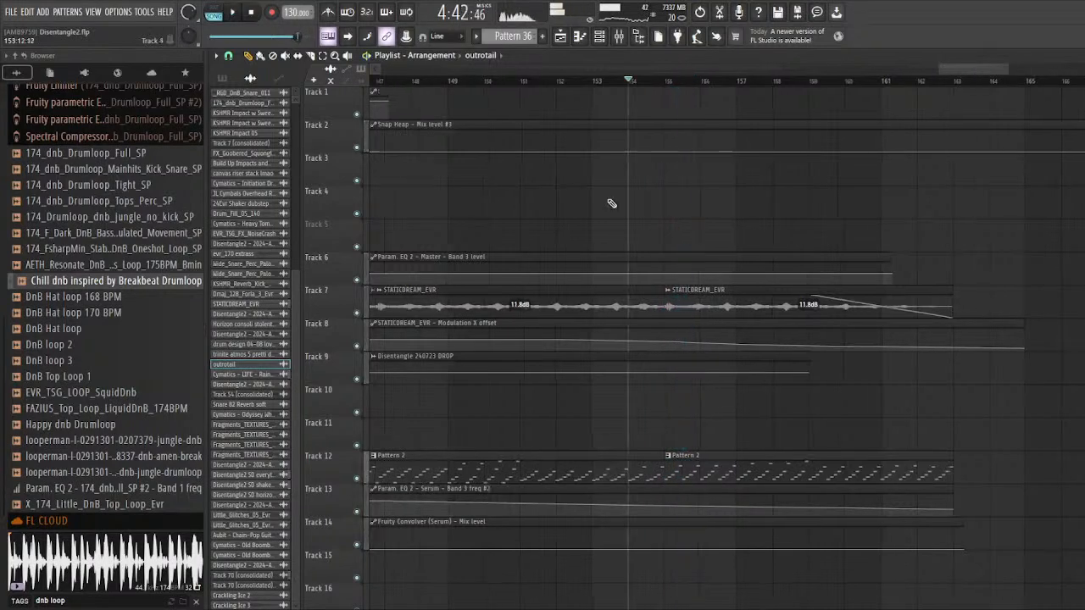
Step: Slip the audio inside the last STATICDREAM_EVR clip on Track 7 slightly, and audition the change from bar 153
scroll(611, 204, "up", 3, "ctrl")
left_click_drag(802, 303, 812, 308)
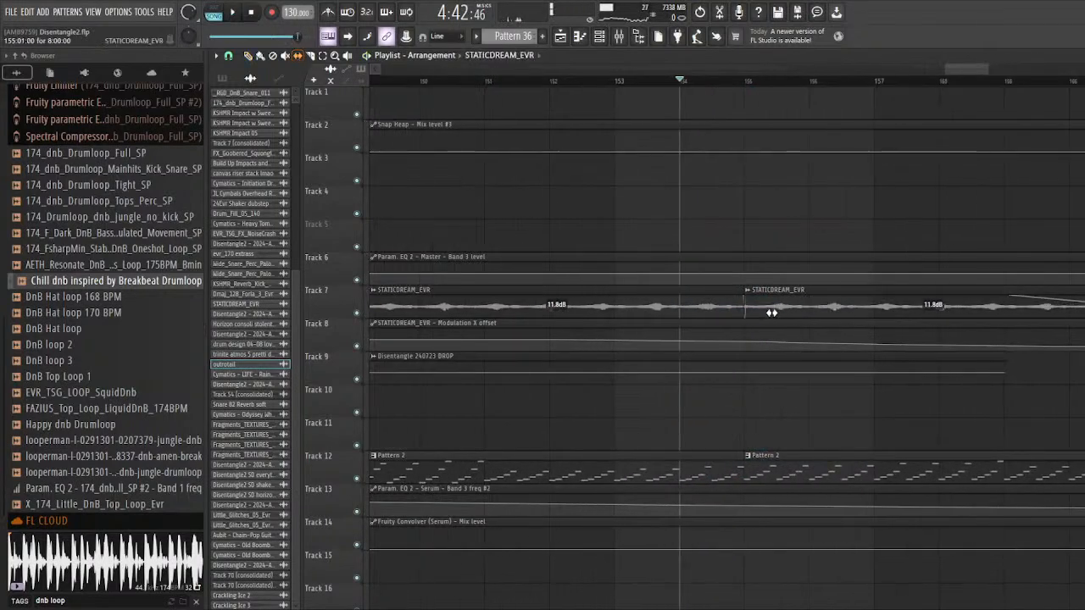
scroll(772, 312, "up", 5, "ctrl")
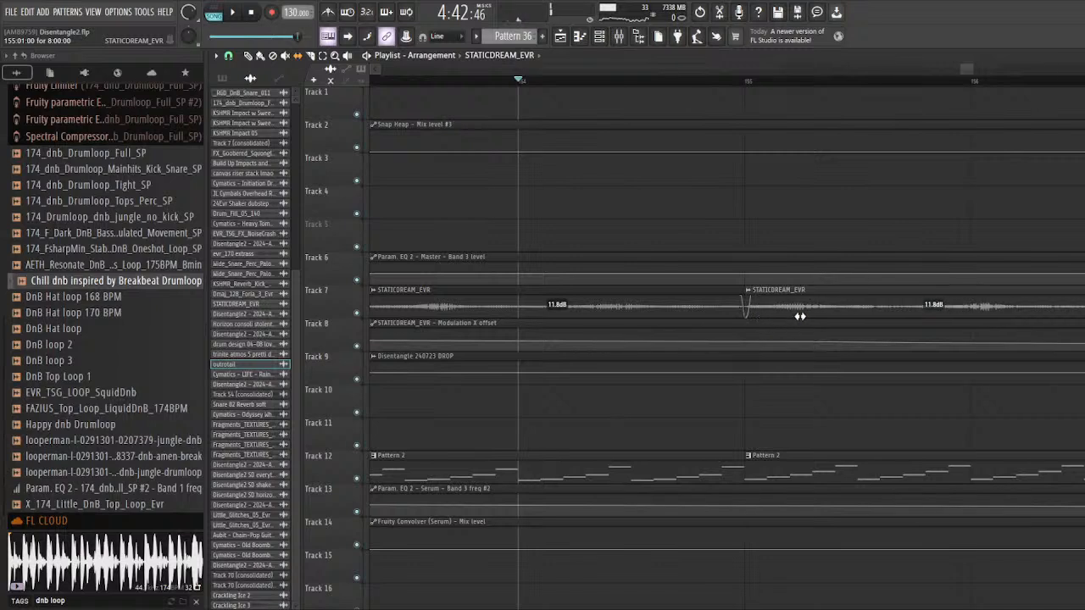
scroll(776, 321, "down", 2, "ctrl")
key("space")
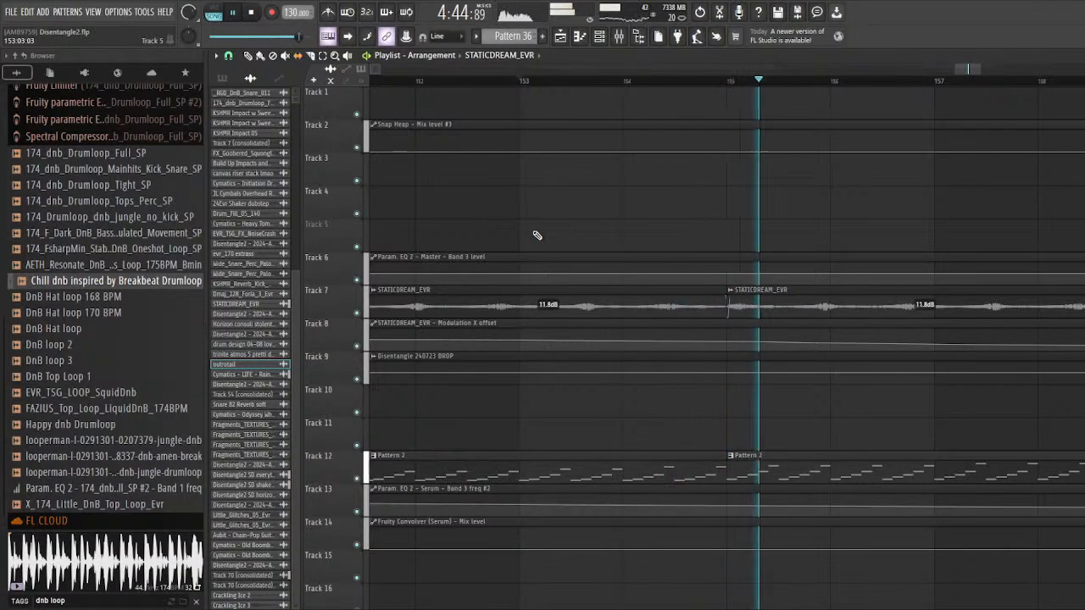
key("space")
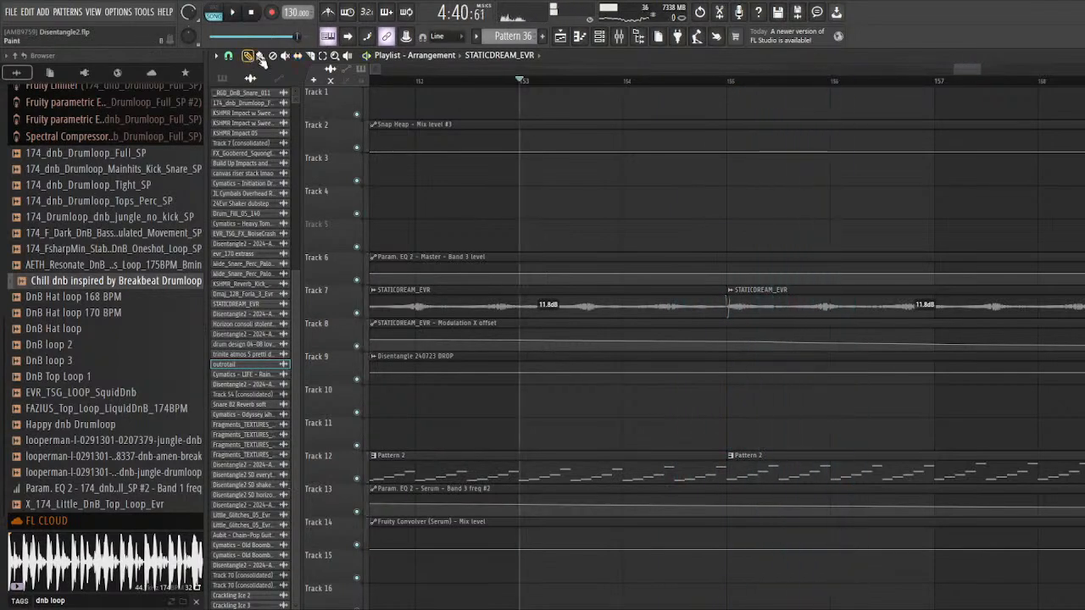
Step: Replay the full outro mix from bar 153 past bar 155 while looking over the outro tracks, and stop playback
scroll(730, 290, "down", 2)
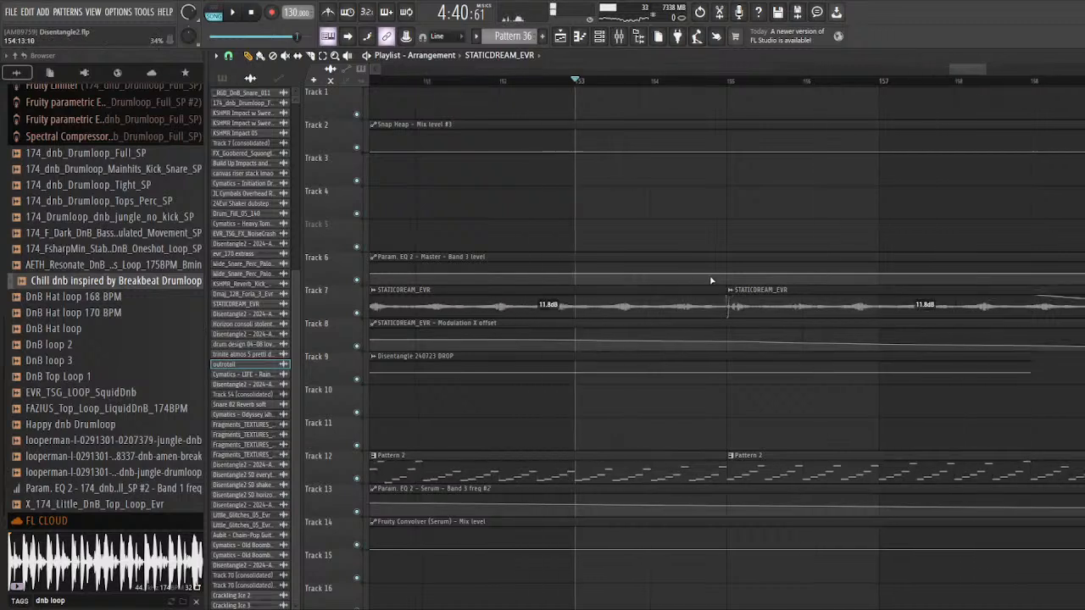
key("space")
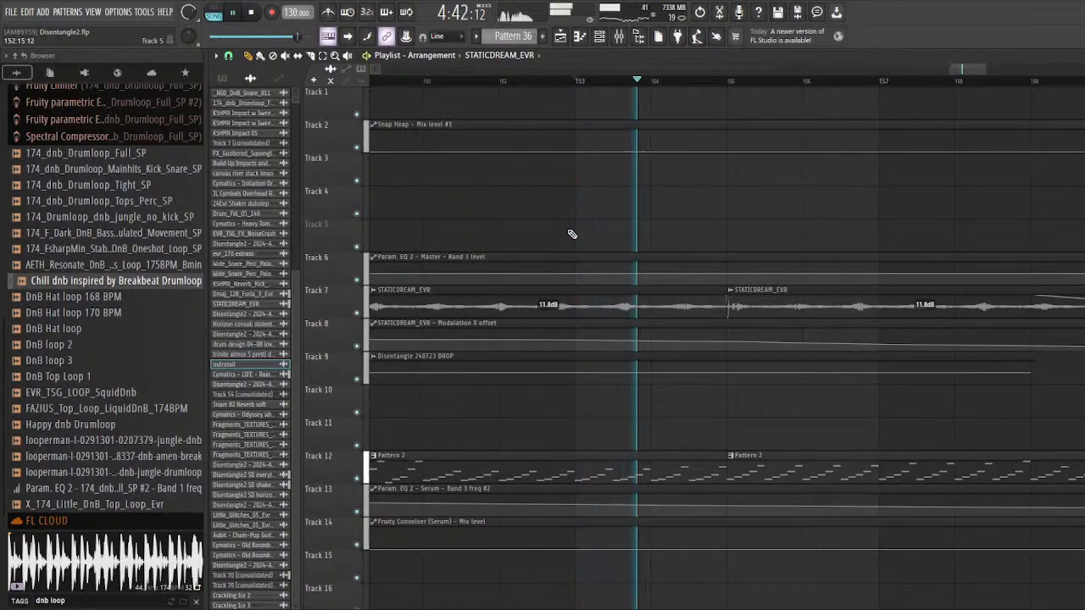
scroll(632, 256, "down", 3)
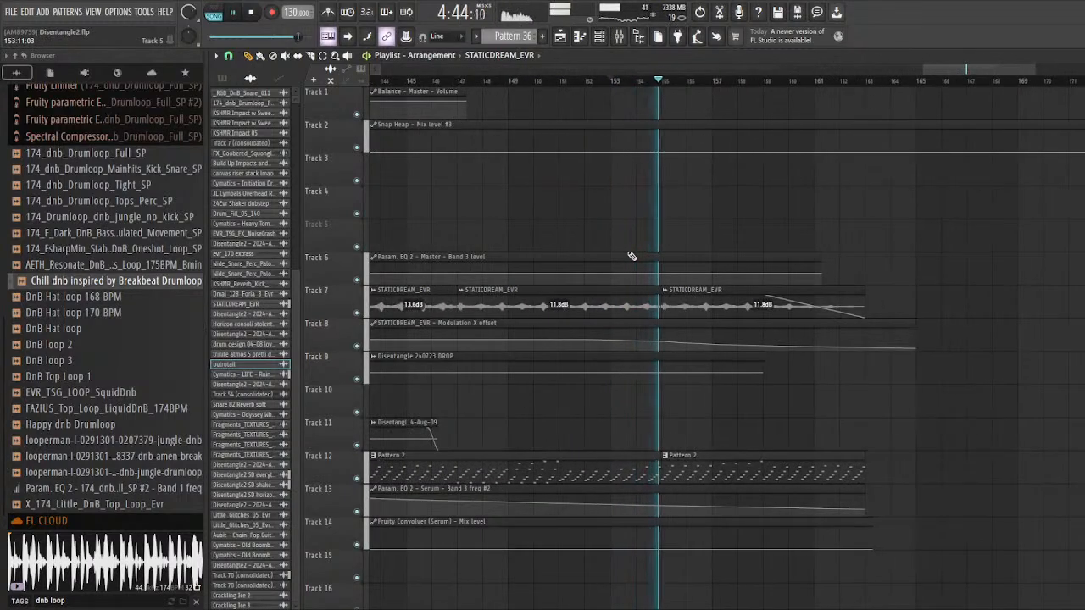
scroll(850, 311, "down", 1)
scroll(697, 300, "down", 3)
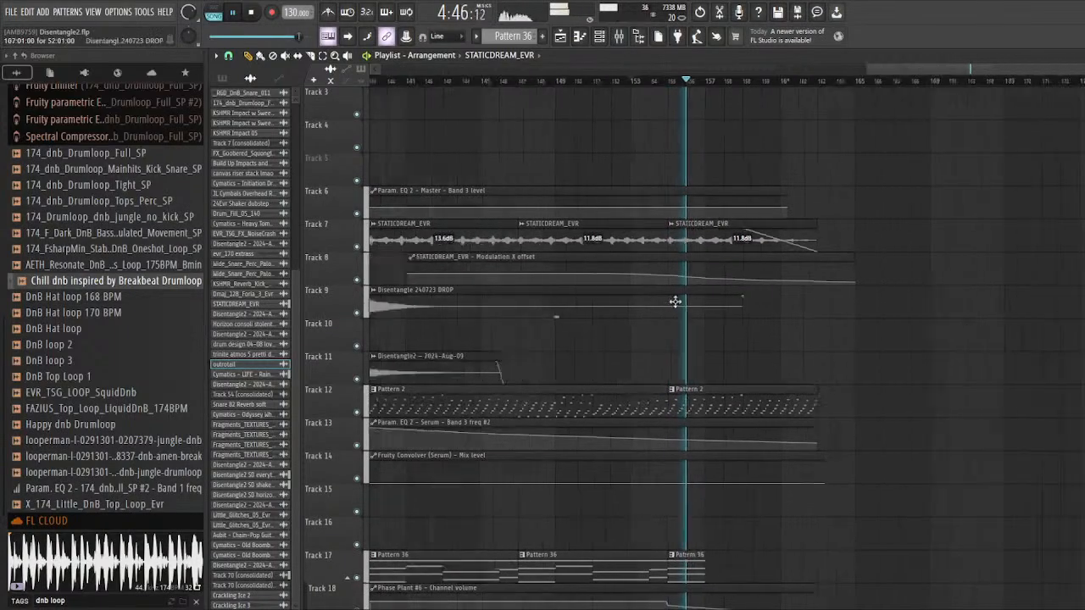
scroll(702, 300, "down", 2)
key("space")
Step: Look over the whole arrangement from the intro to the outro across all tracks
scroll(726, 303, "down", 8)
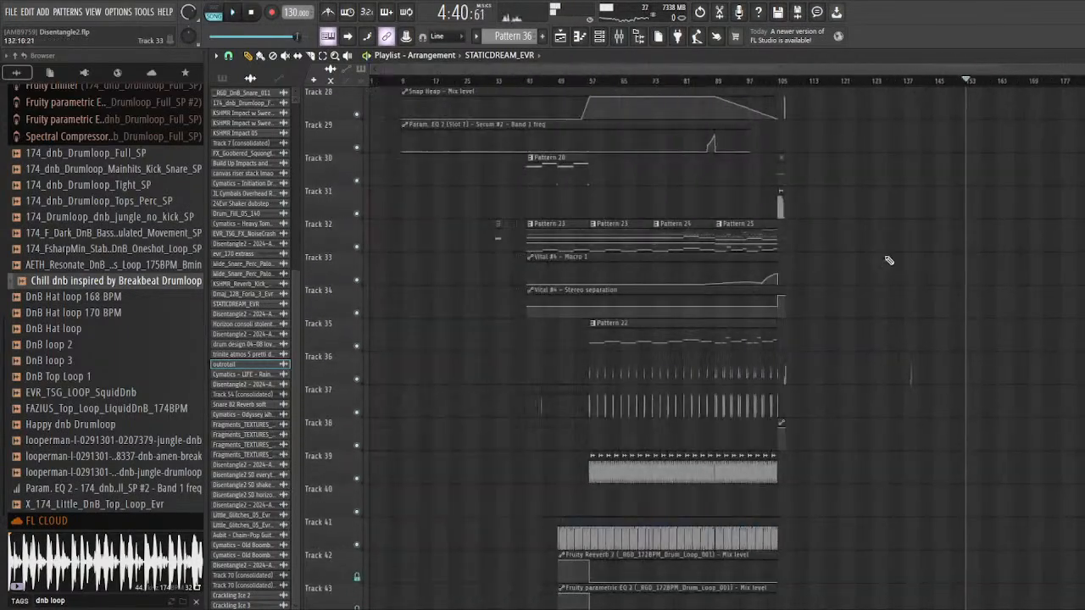
scroll(678, 339, "down", 7)
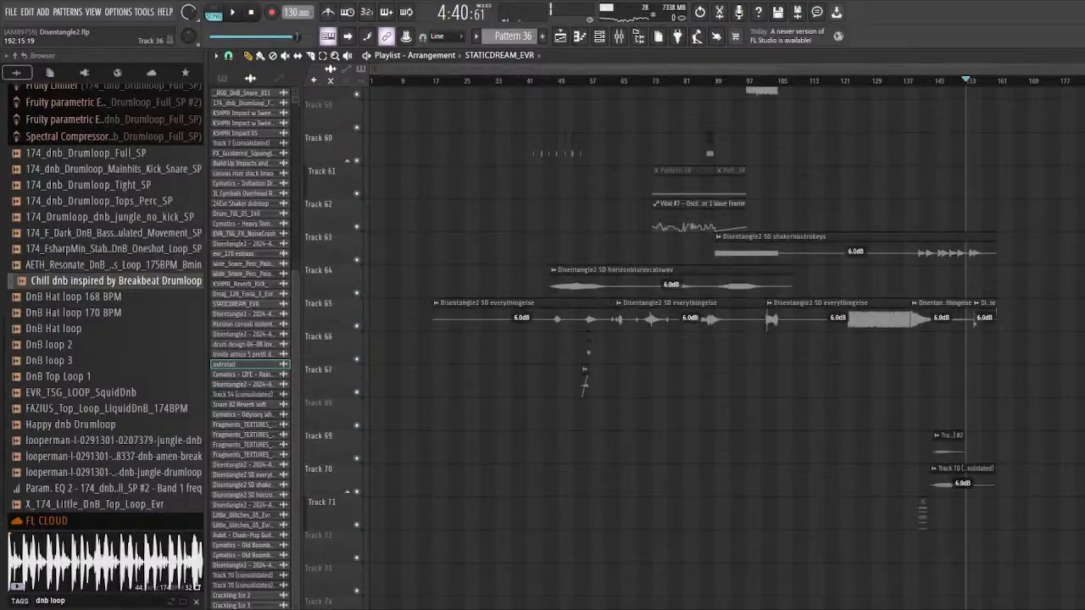
scroll(679, 339, "up", 16)
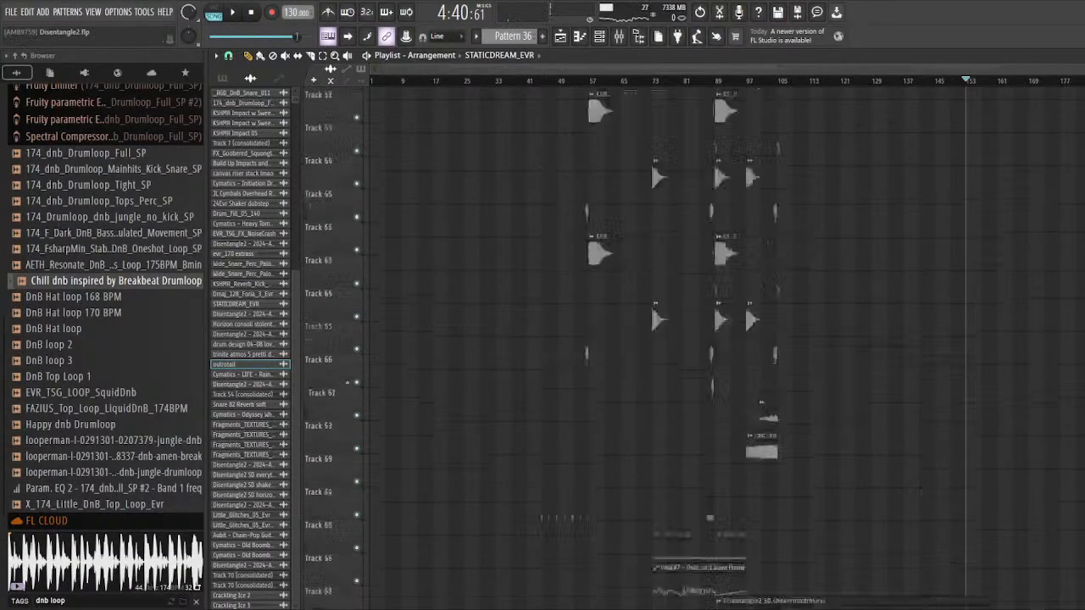
scroll(678, 339, "down", 5)
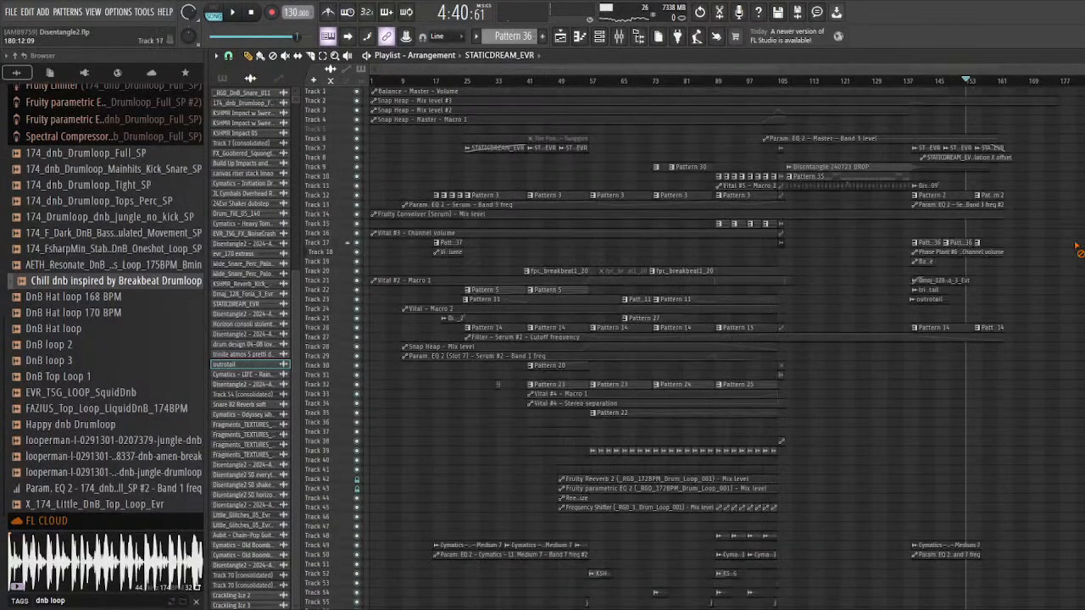
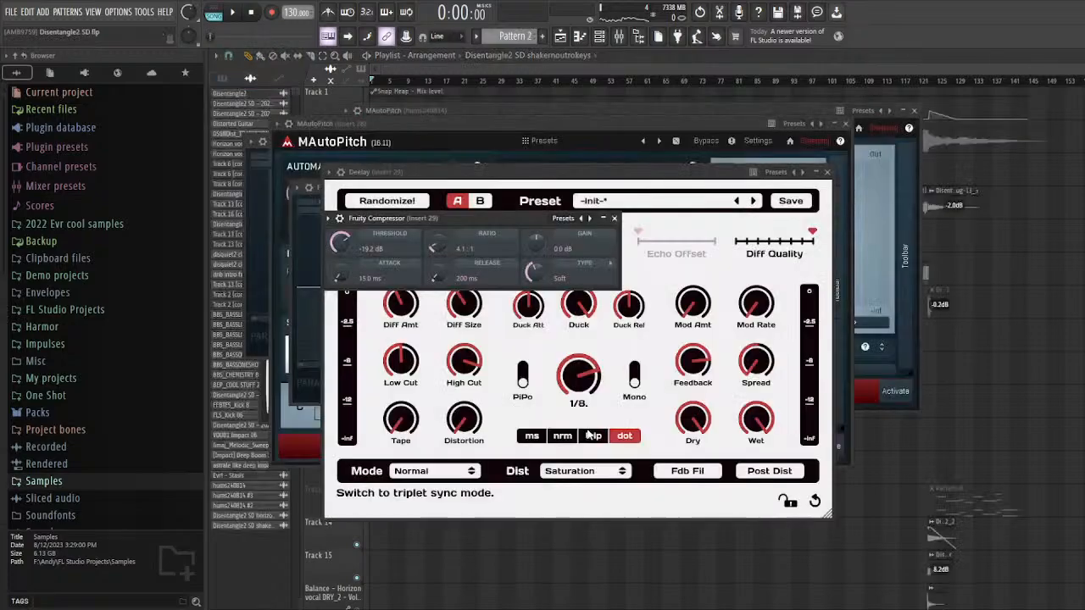
Step: Close all open plugin windows and unmute the Track 13 (consolidated) clip on Track 26 in the intro
key("F12")
scroll(951, 401, "down", 8)
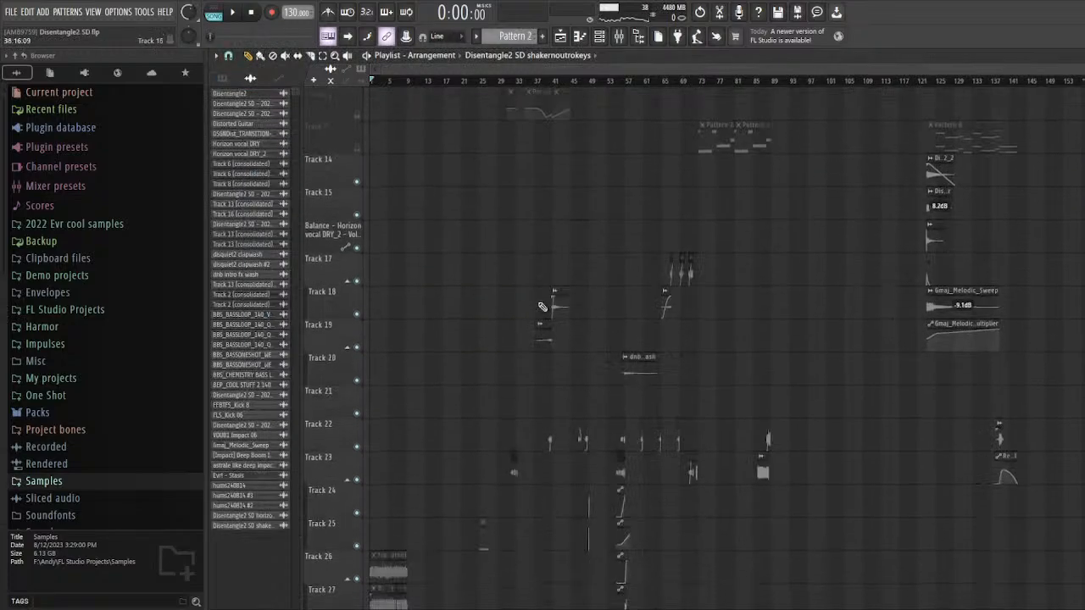
scroll(430, 258, "up", 2)
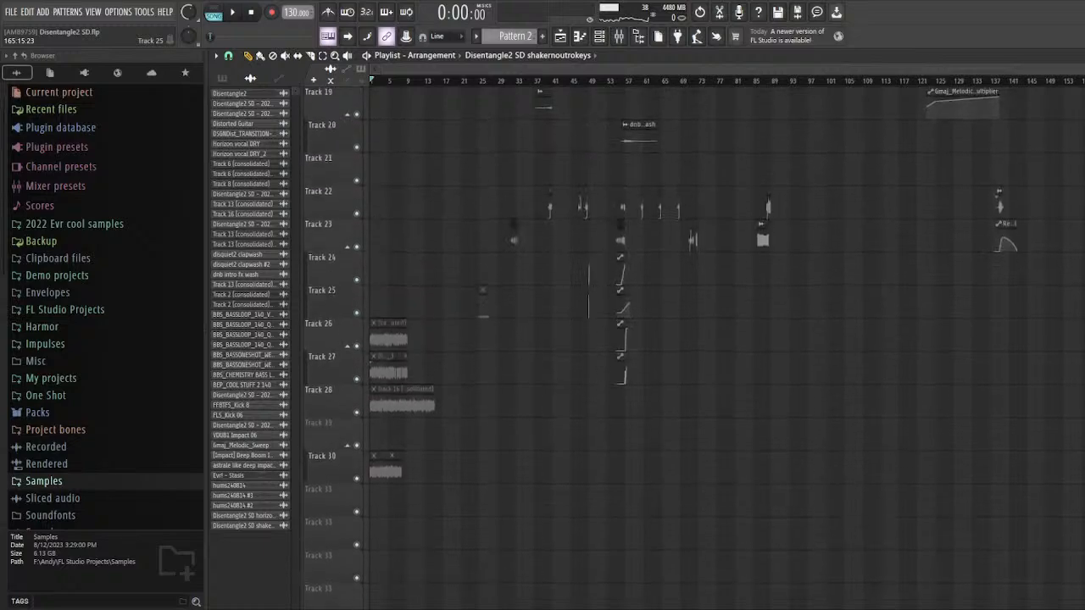
scroll(337, 334, "up", 9)
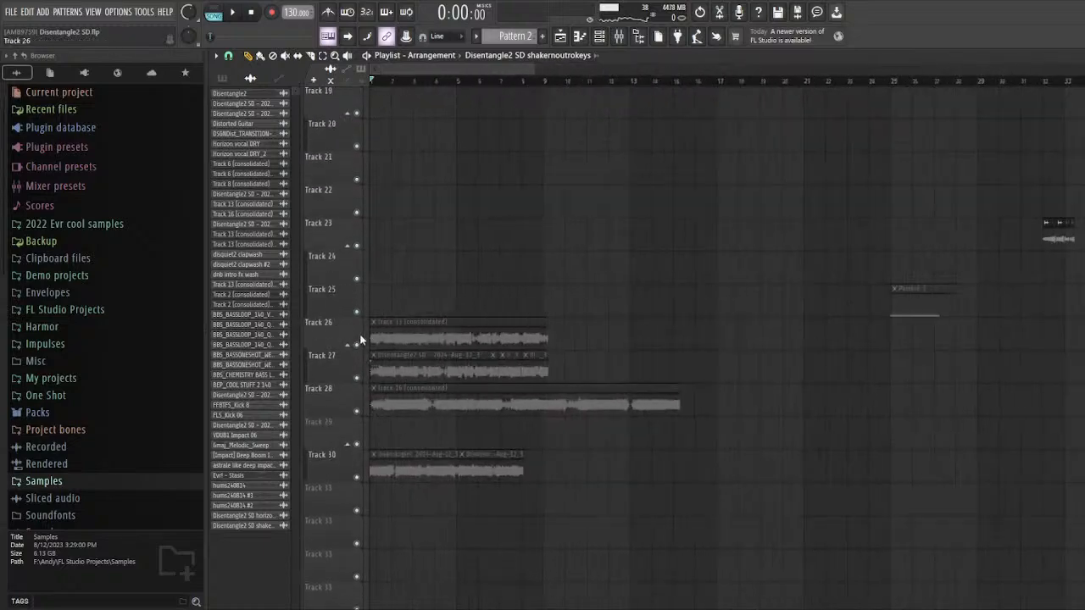
right_click(424, 321, "alt")
scroll(362, 343, "up", 5)
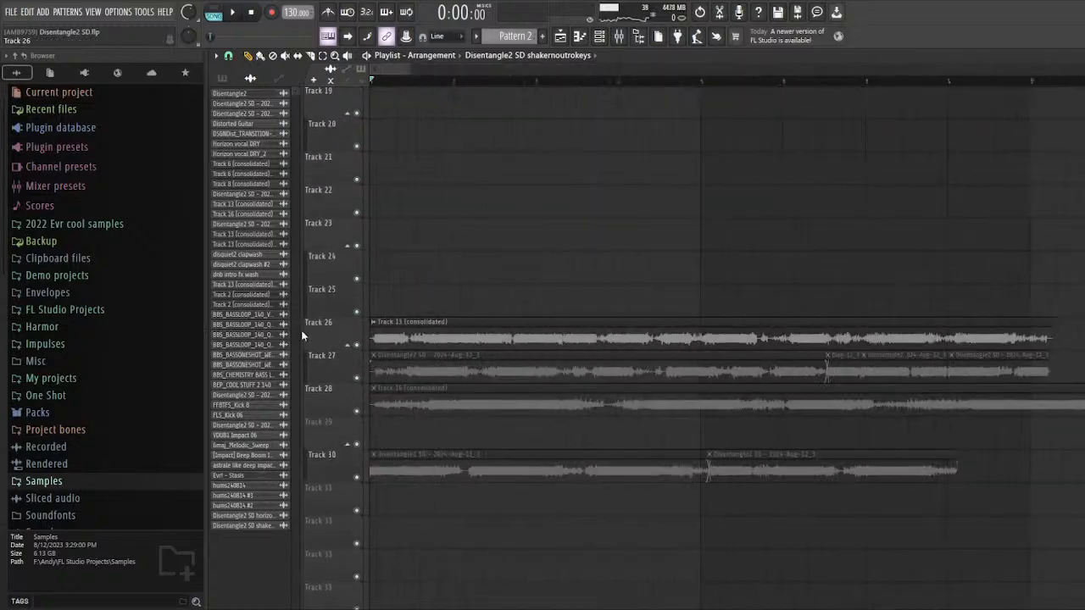
Step: Solo Track 26, play its clip from bar 1 past bar 5, and stop playback
right_click(357, 346)
scroll(394, 224, "down", 3)
key("space")
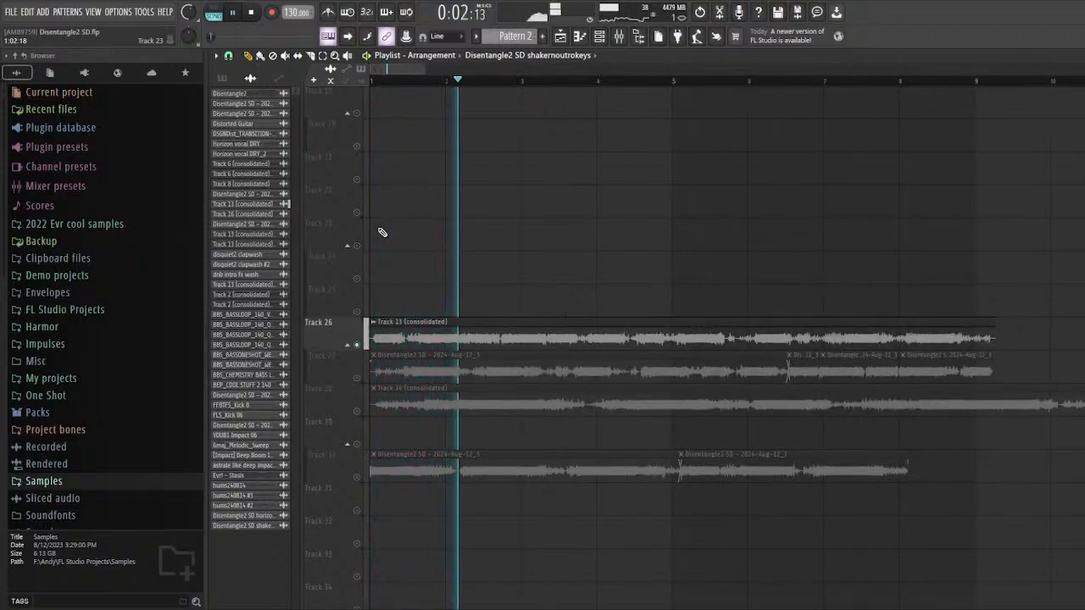
scroll(433, 254, "down", 2)
scroll(448, 265, "up", 1)
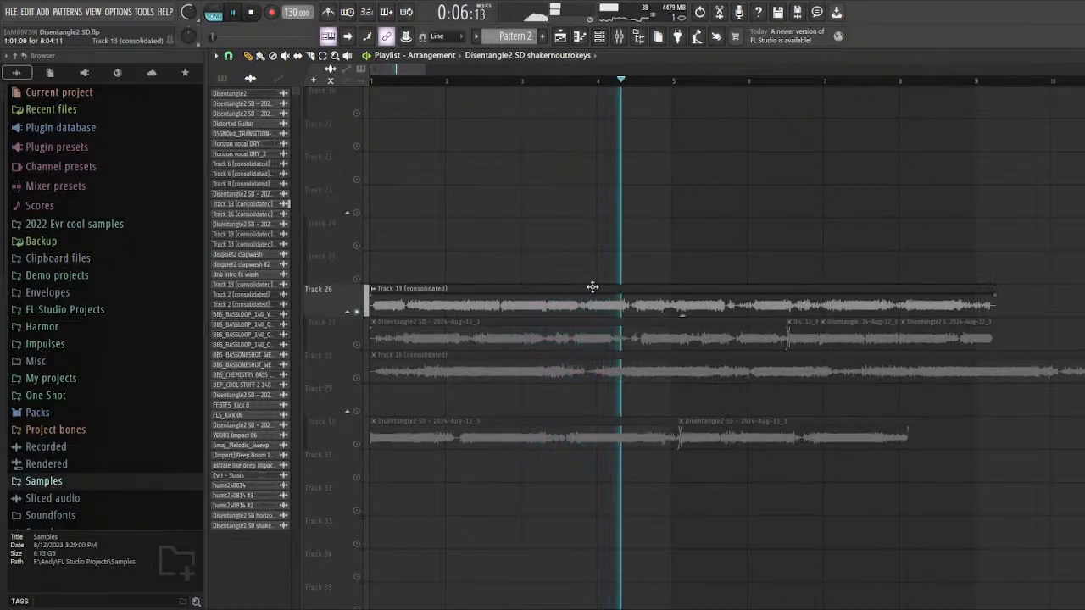
scroll(679, 293, "down", 2)
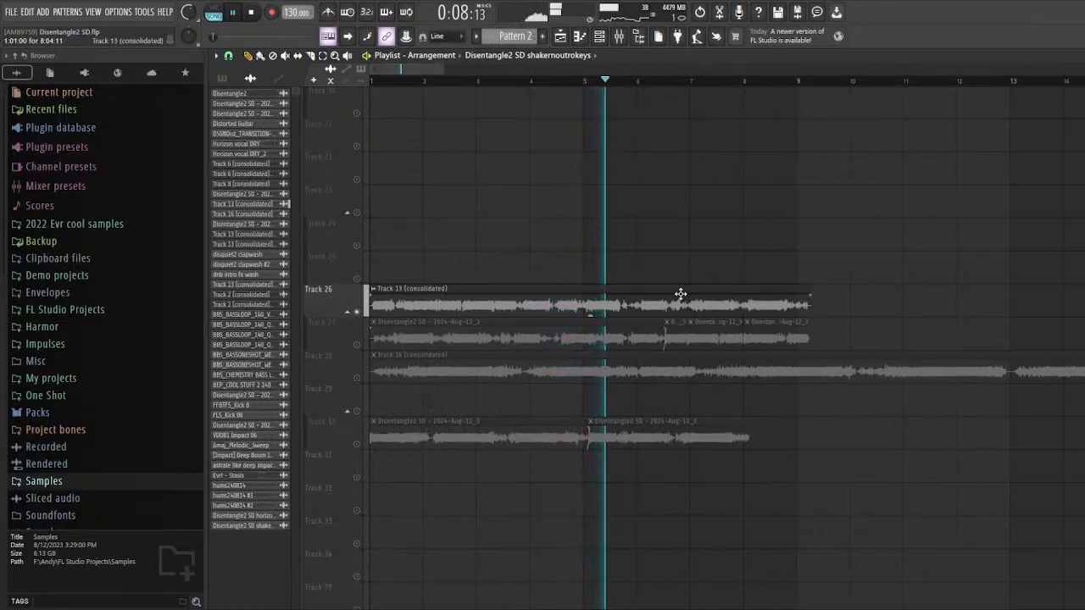
key("space")
Step: Solo Track 27 with its Disentangle2 SD clips unmuted and audition it from bar 1 and from bar 7
scroll(395, 285, "up", 4)
scroll(535, 286, "down", 2)
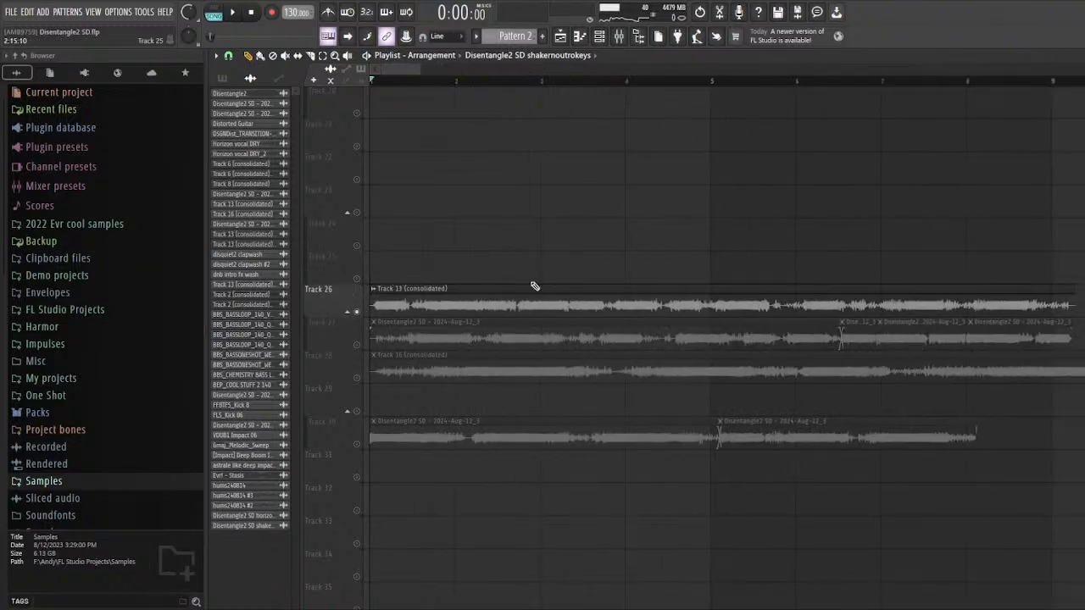
left_click(366, 346)
key("space")
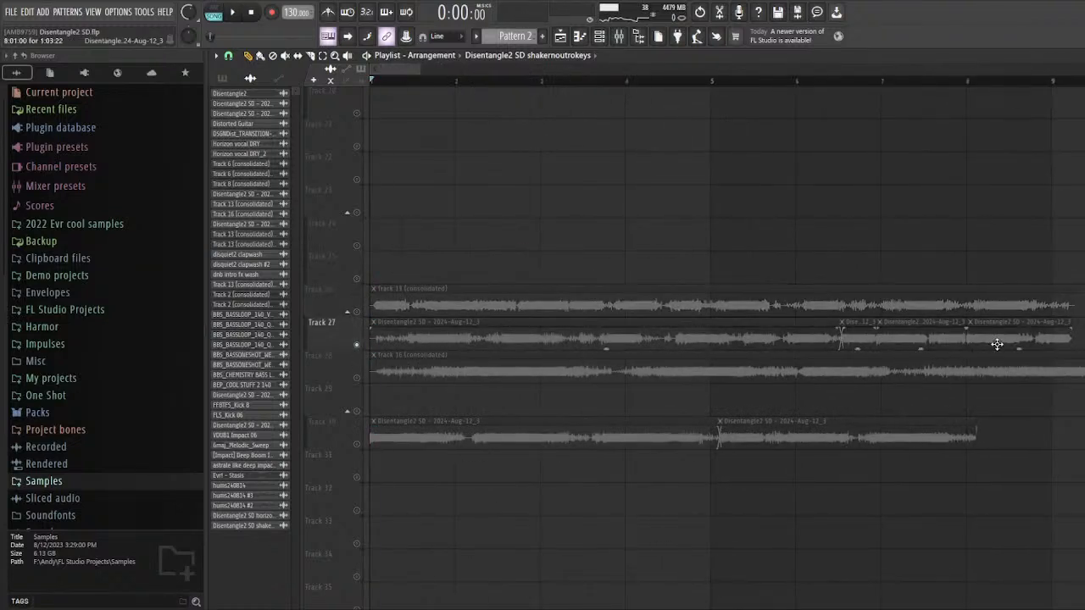
key("space")
key("space")
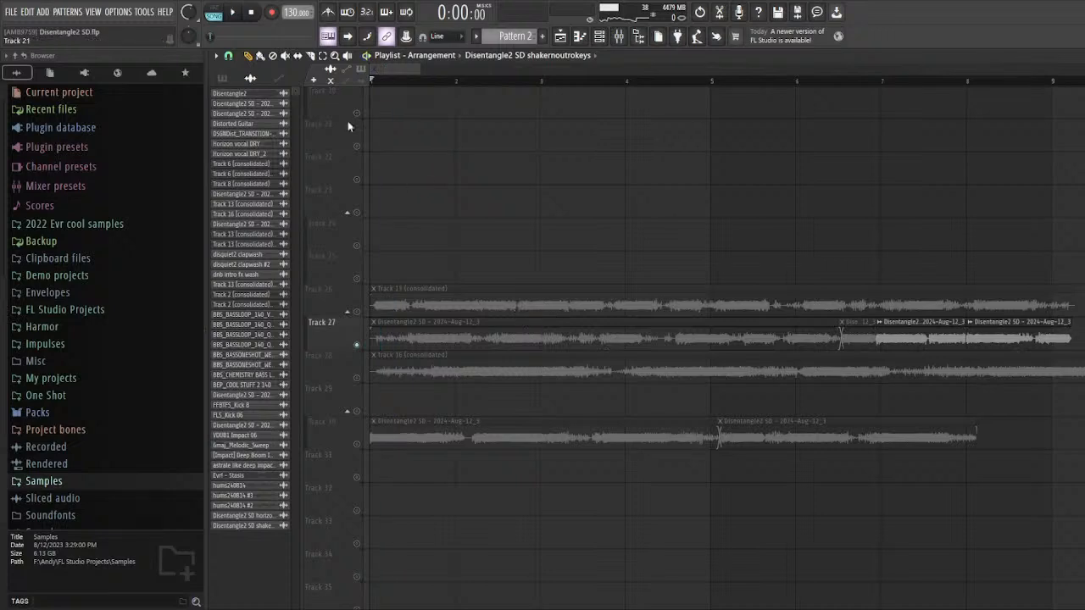
left_click(489, 339)
key("space")
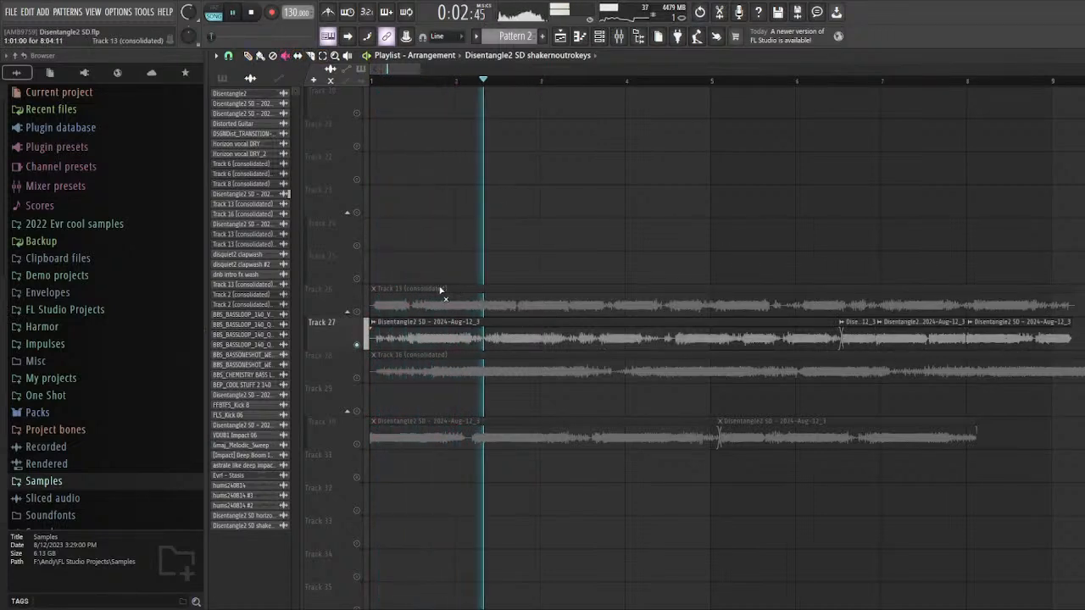
scroll(491, 283, "down", 2)
left_click(705, 81)
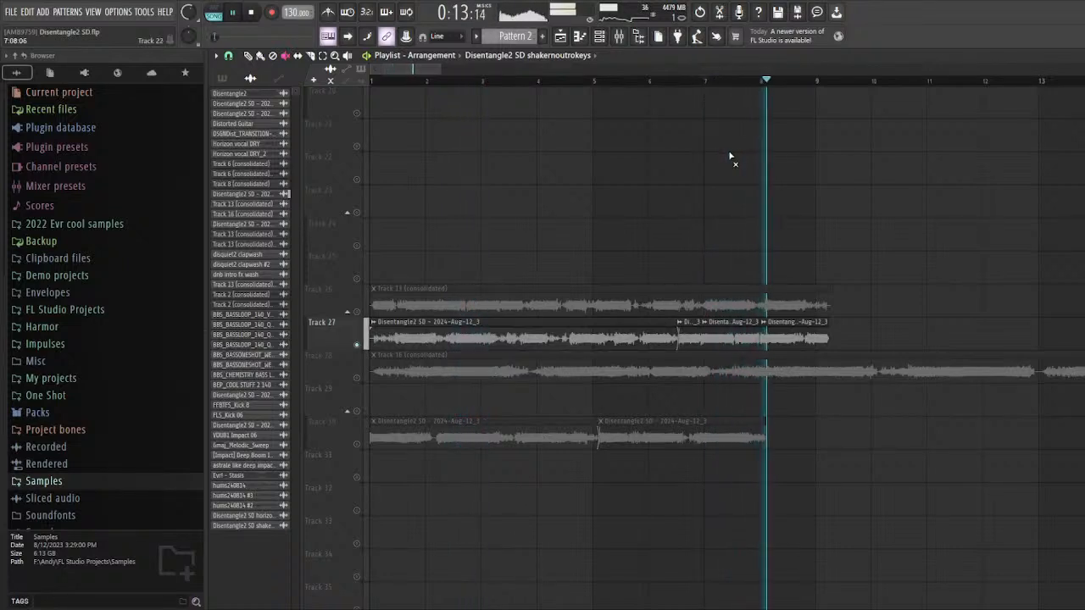
scroll(373, 356, "down", 2)
key("space")
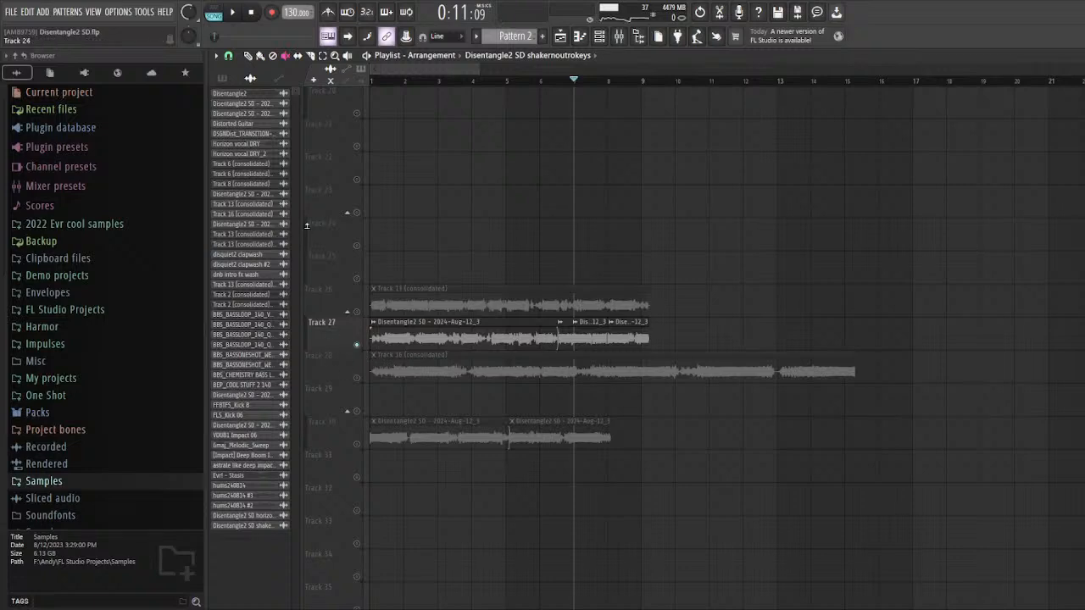
Step: Solo Track 28 with its Track 16 (consolidated) clip unmuted and audition it from bar 7 past bar 10
left_click(357, 378, "ctrl")
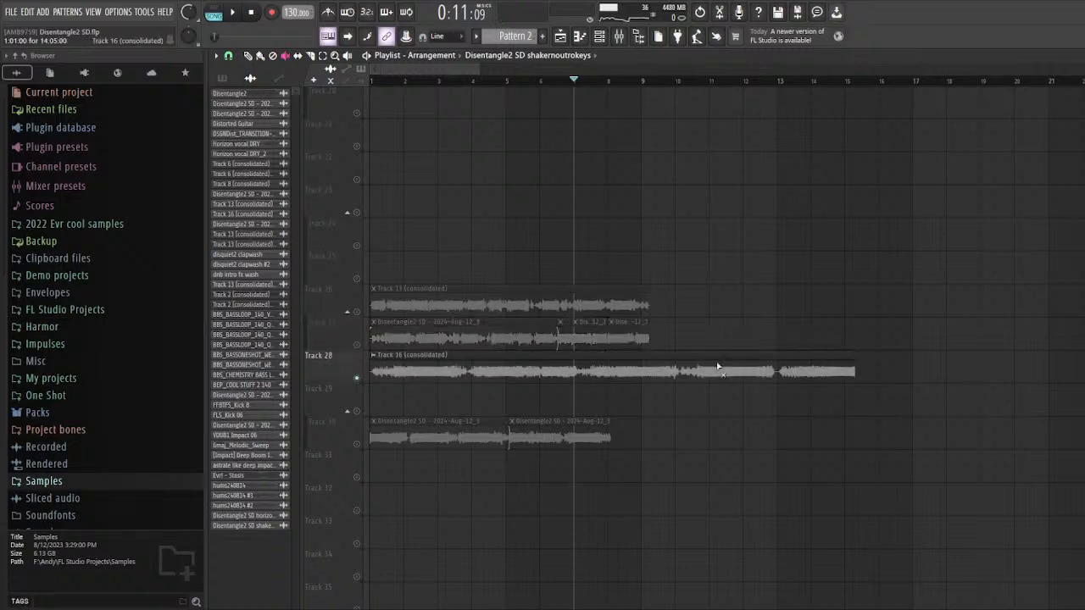
key("space")
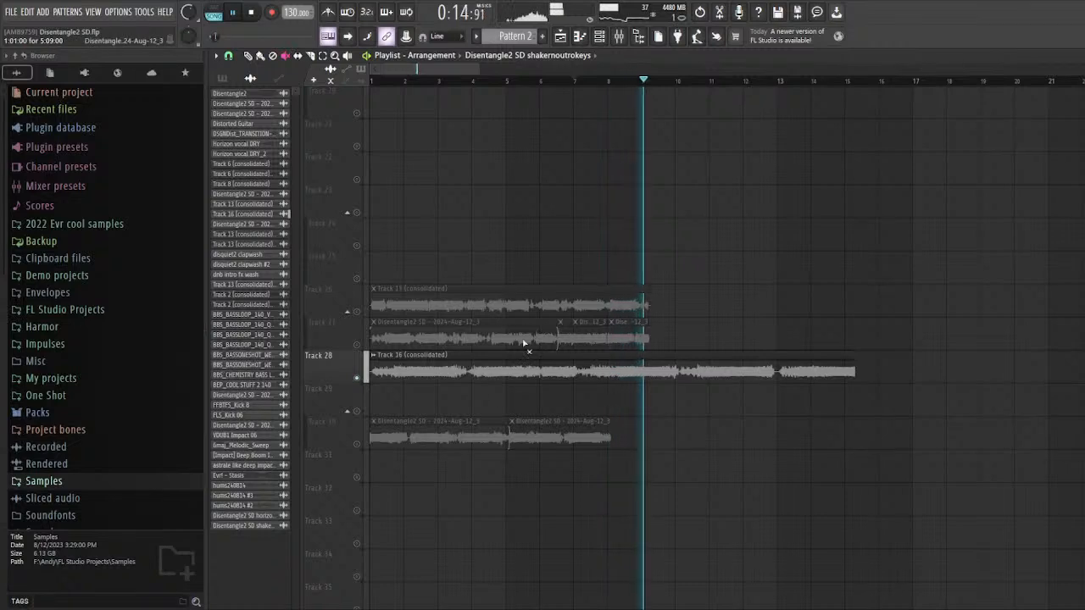
scroll(820, 316, "down", 3, "ctrl")
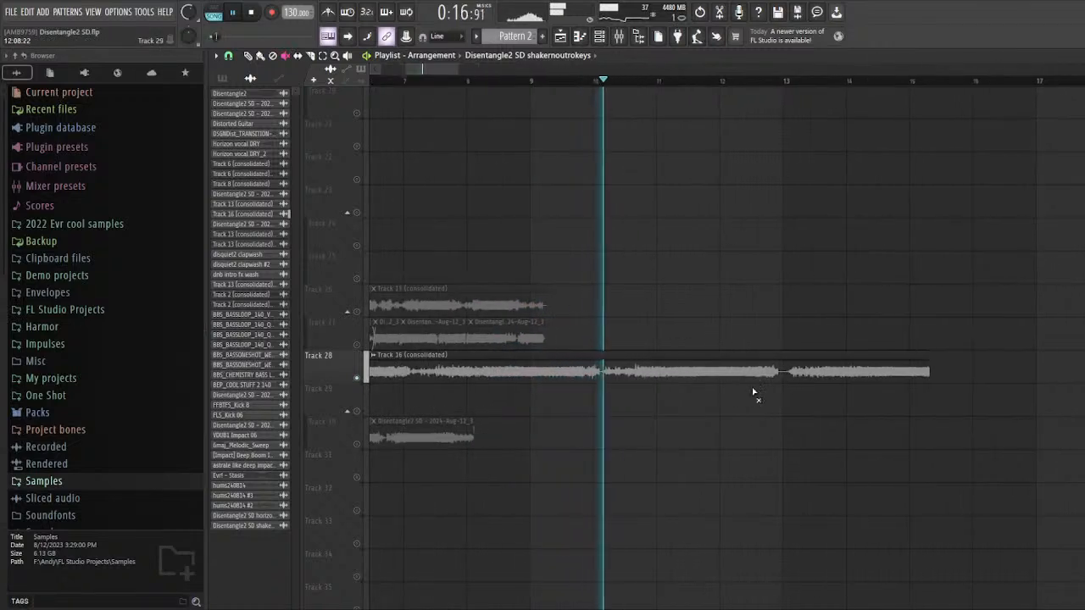
key("space")
Step: Solo Track 30 with its two clips unmuted and audition it from bar 1
scroll(504, 415, "up", 4, "ctrl")
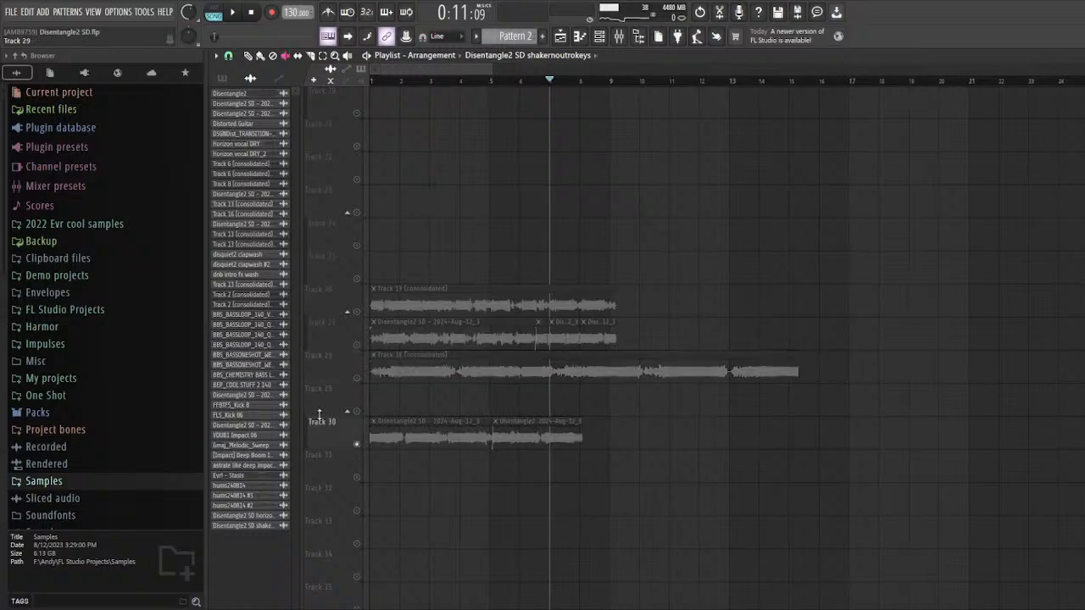
left_click(373, 80)
key("space")
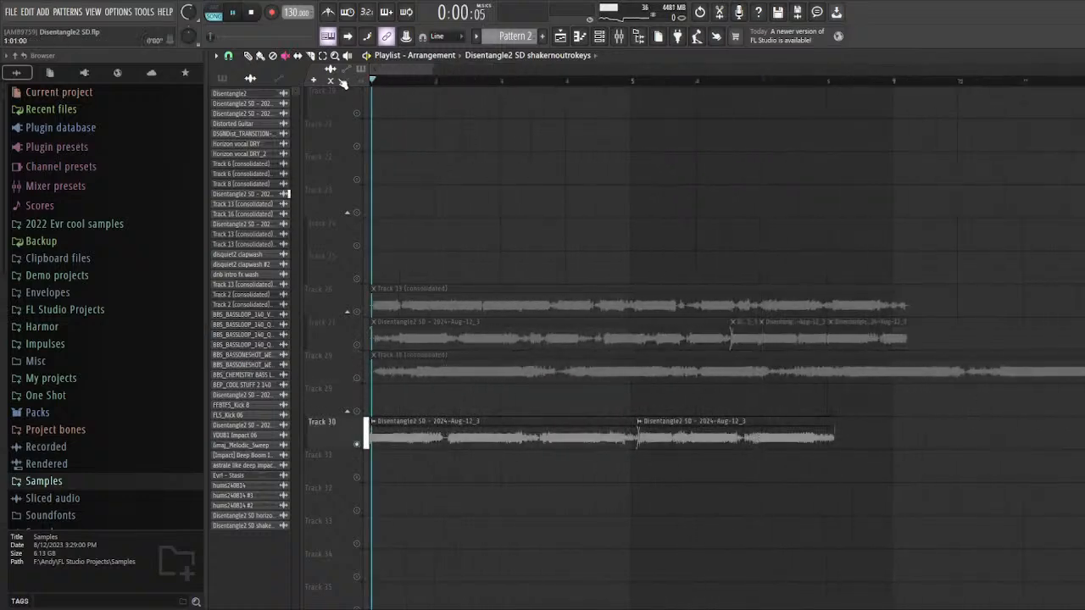
key("space")
Step: Unsolo the tracks and mute the intro clips on Tracks 26, 27, 28 and 30 again
scroll(369, 404, "down", 1)
scroll(368, 407, "down", 4, "ctrl")
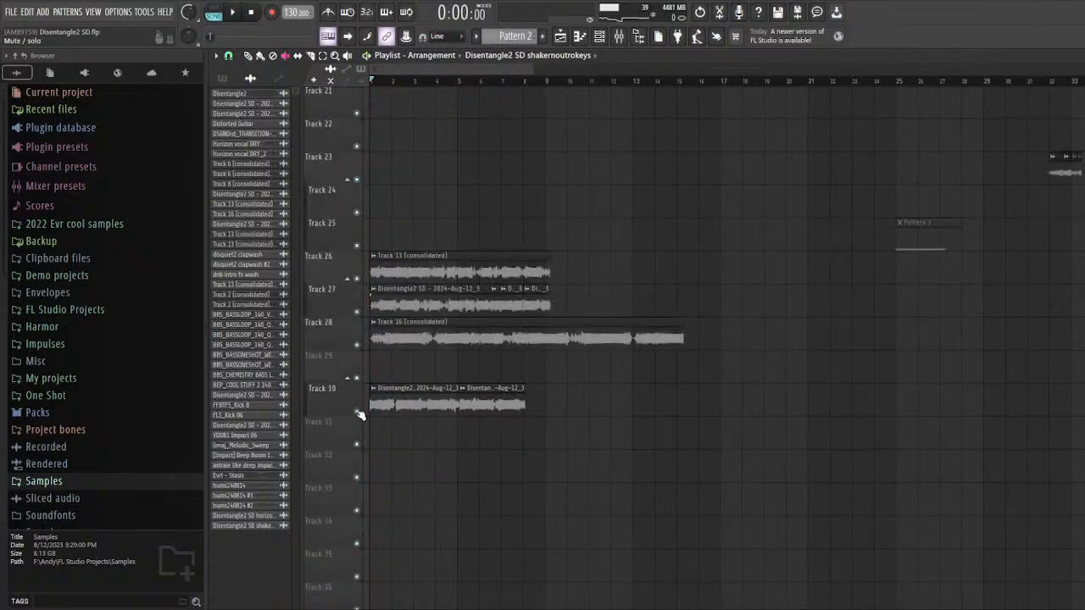
Step: Solo Track 23, play its group of short clips from bar 32, and stop playback
scroll(414, 258, "down", 2, "ctrl")
scroll(746, 269, "up", 5)
scroll(756, 269, "up", 2, "ctrl")
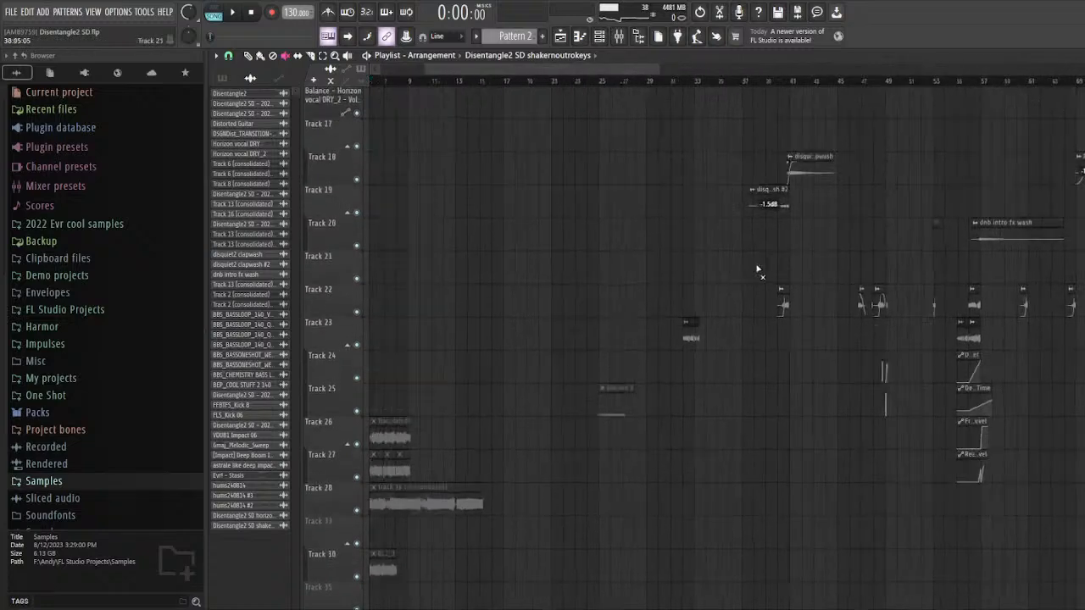
scroll(552, 336, "up", 8, "ctrl")
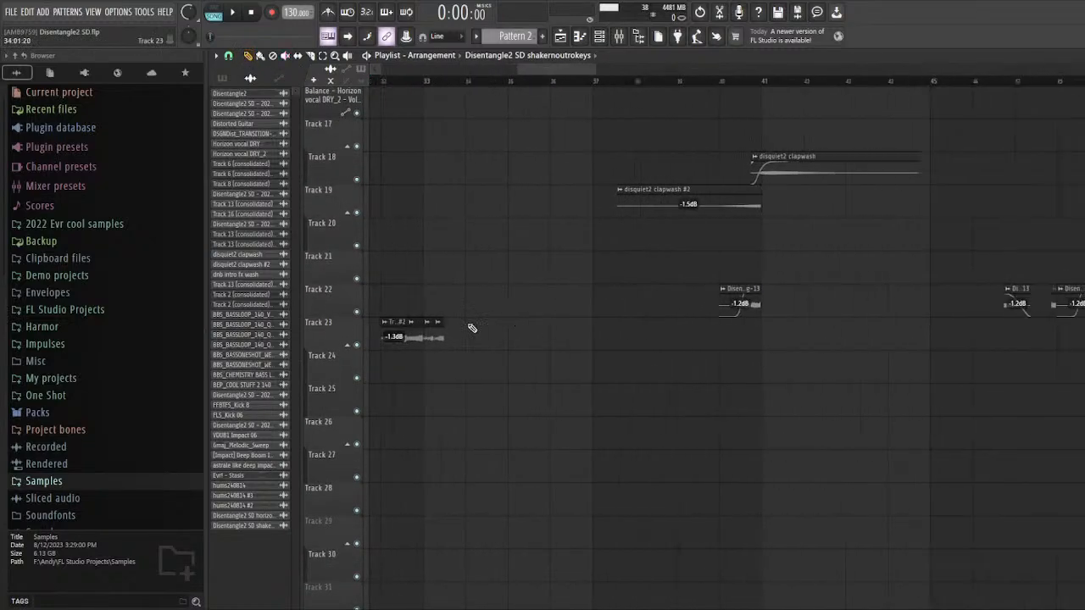
right_click(357, 346)
scroll(453, 109, "down", 5, "ctrl")
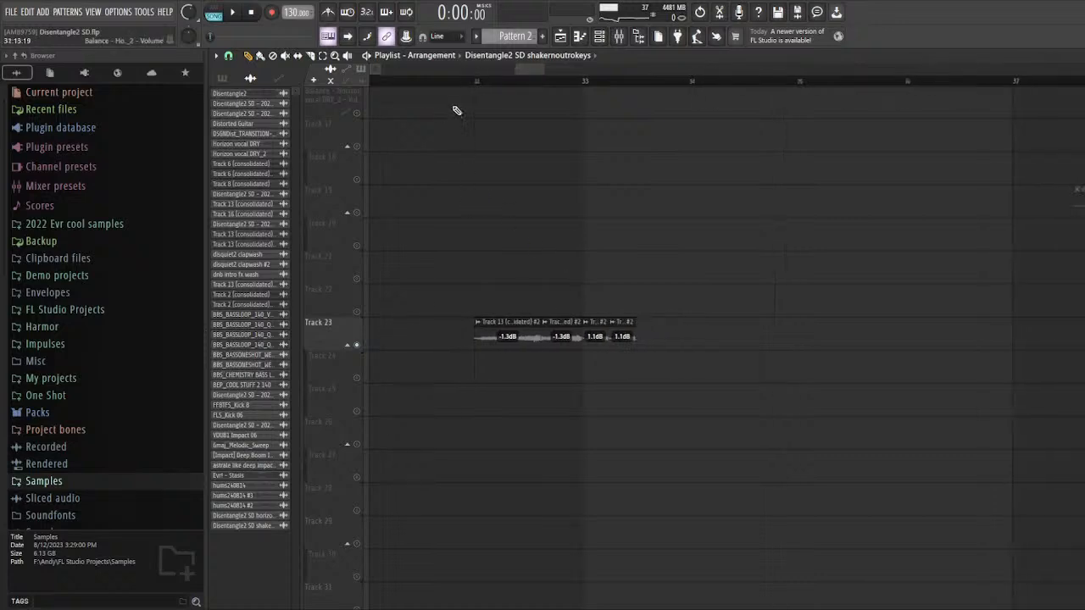
scroll(577, 350, "down", 4, "ctrl")
scroll(568, 333, "up", 7)
Step: Solo Track 22 and play its Disentangle2 SD - 2024-Aug-13 clip from bar 40, saving the project
scroll(543, 335, "down", 5)
scroll(462, 344, "up", 5, "ctrl")
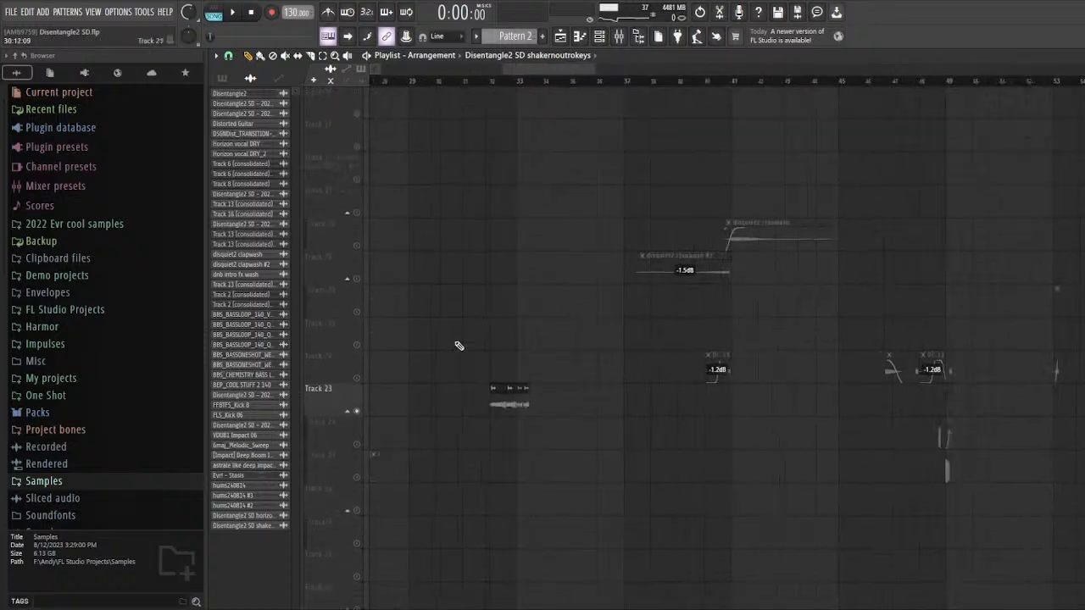
left_click(517, 81)
key("space")
key("space")
scroll(456, 244, "down", 4, "ctrl")
scroll(499, 350, "up", 4)
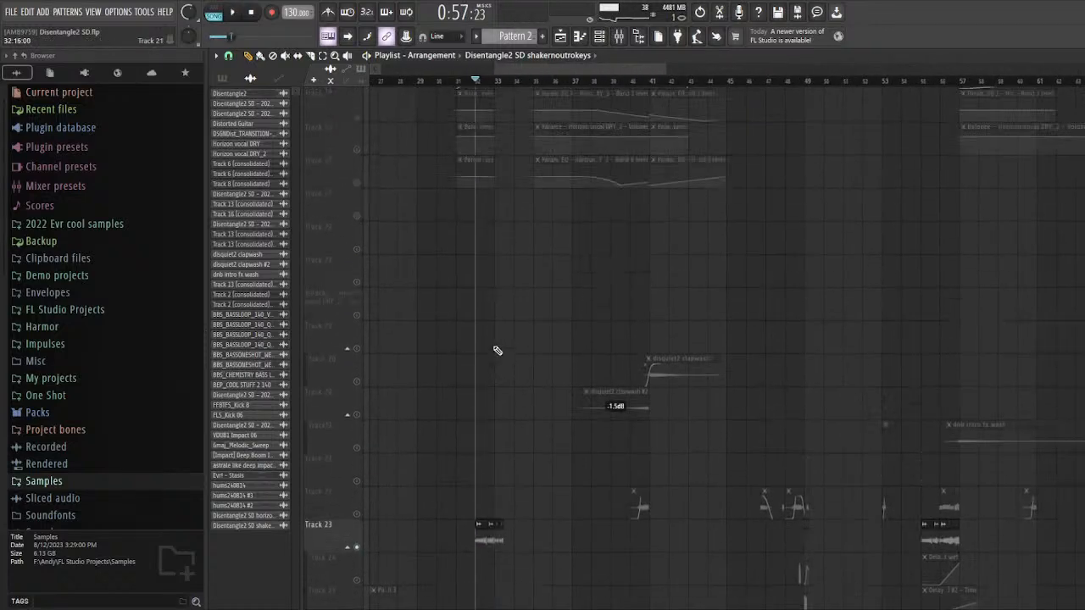
scroll(593, 349, "down", 5)
scroll(674, 346, "up", 6, "ctrl")
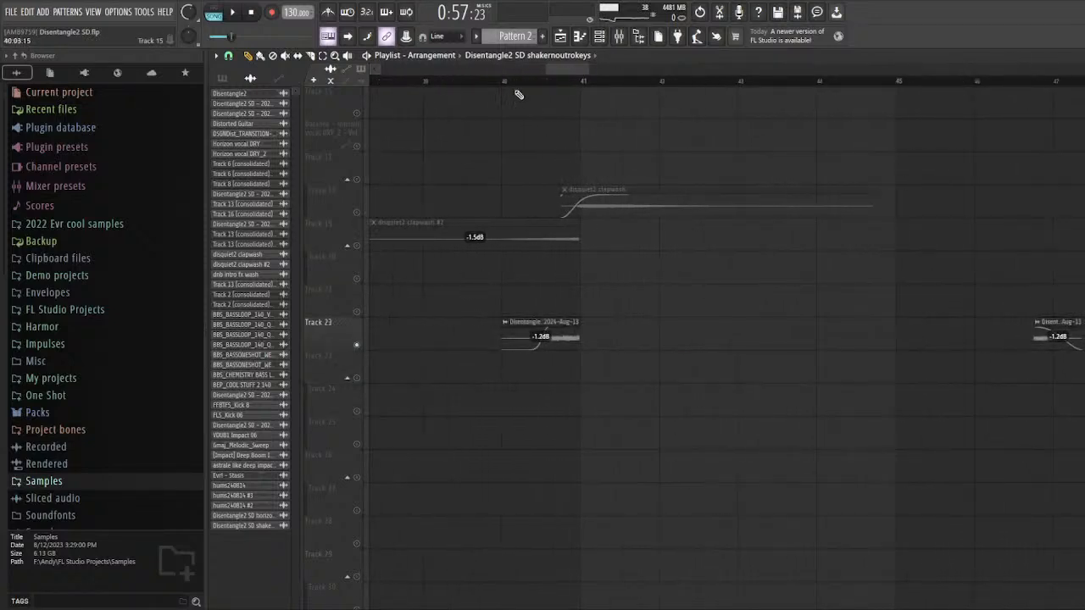
left_click(505, 81)
key("space")
key("ctrl+s")
Step: Open the channel settings of the clip at bar 40 on Track 22 and show its linked mixer track 13
double_click(567, 339)
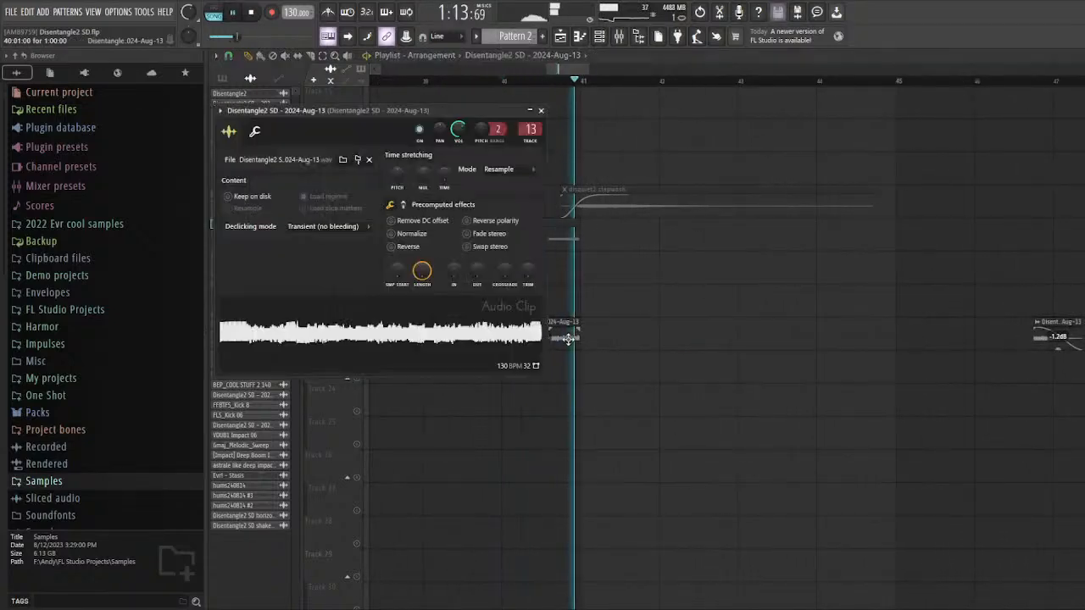
key("space")
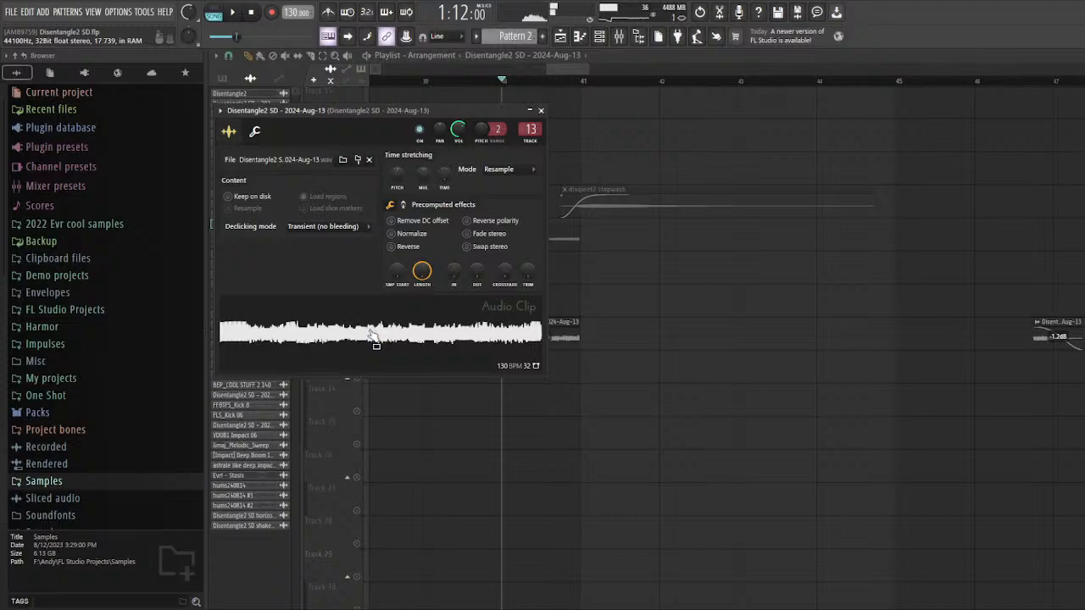
double_click(527, 128)
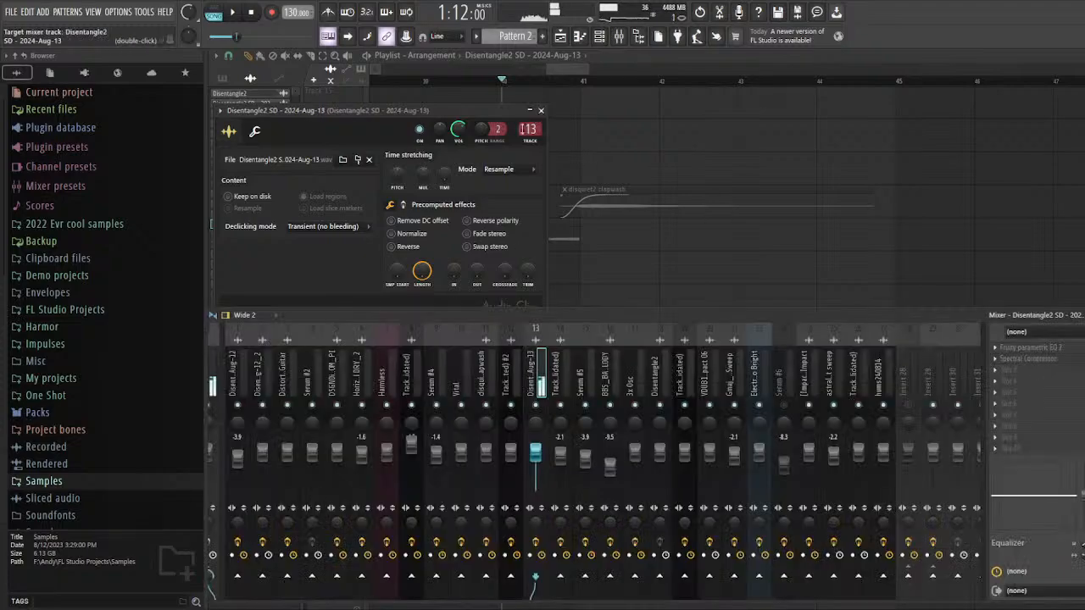
Step: Look over the audio channels in the channel rack, then replay the Track 22 clip from bar 40
left_click(601, 37)
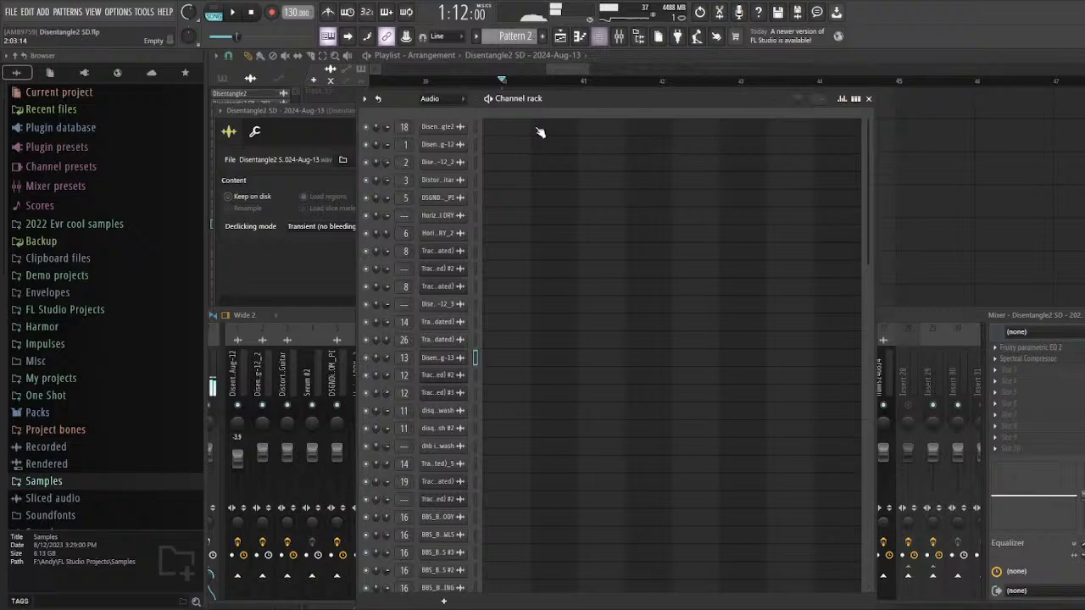
left_click(450, 149)
left_click_drag(409, 96, 404, 81)
right_click(981, 213)
key("space")
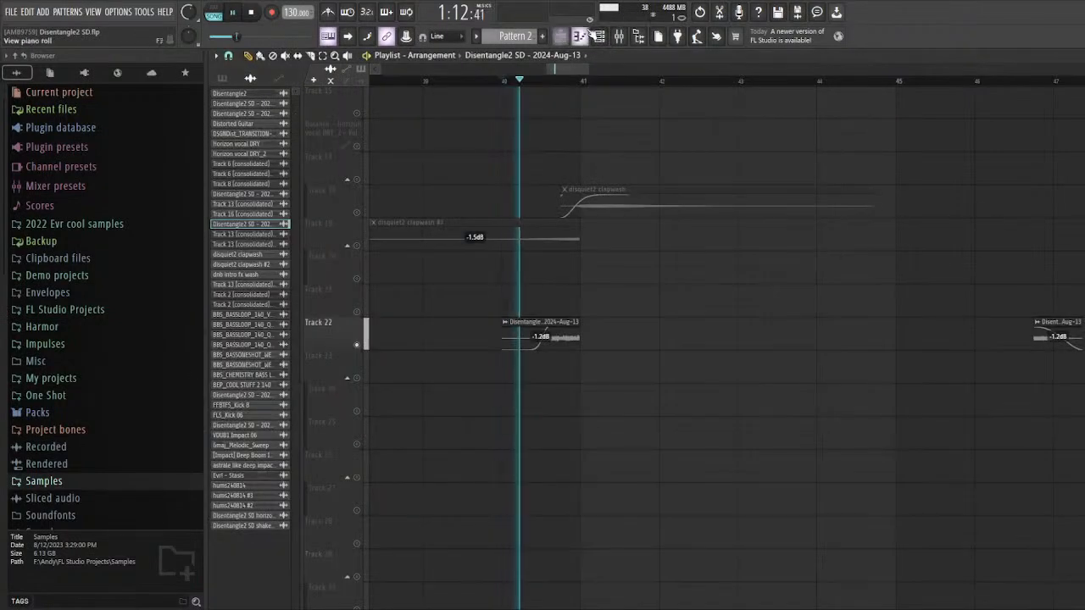
key("space")
Step: Show the unsorted channels in the channel rack and open the first Vital instrument
left_click(600, 36)
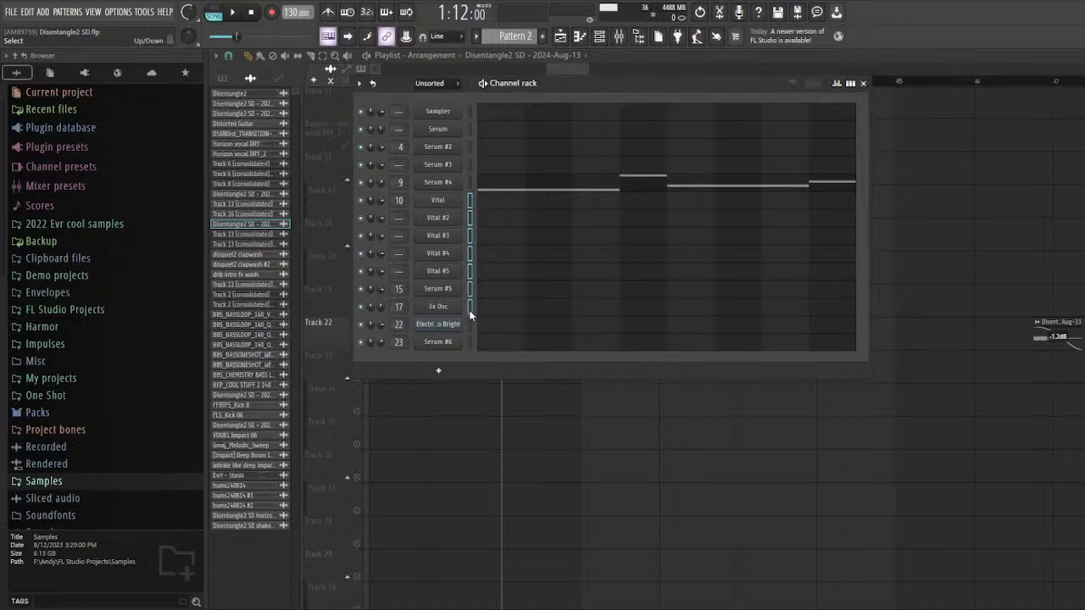
left_click(452, 200)
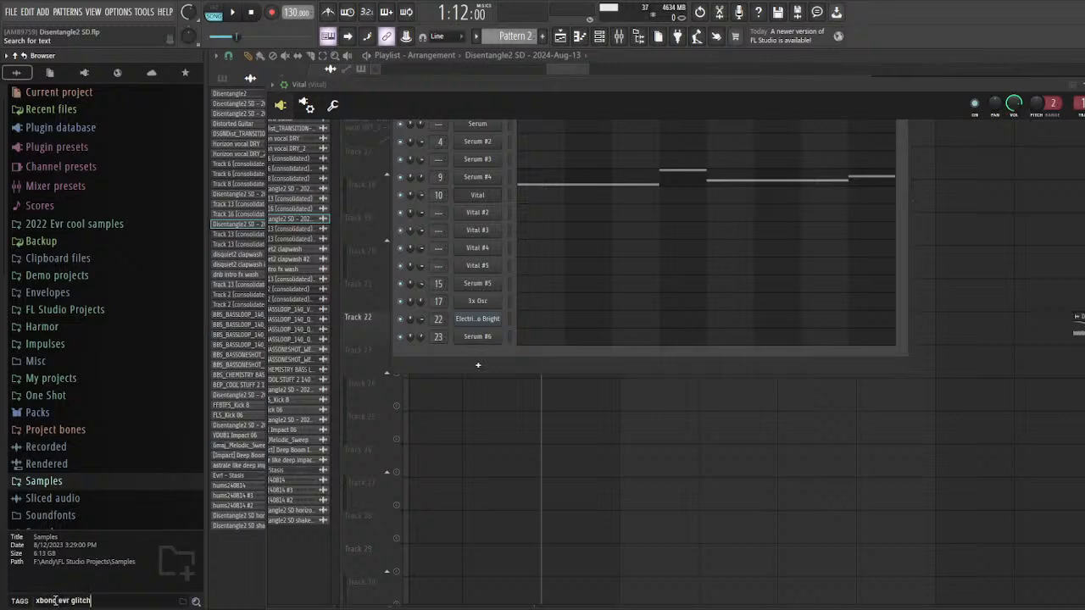
Step: Search the browser for "xbond evr glitch" and preview samples including xbond evr glitch 1 and xbond evr glitch short 1
key("Return")
left_click(117, 94)
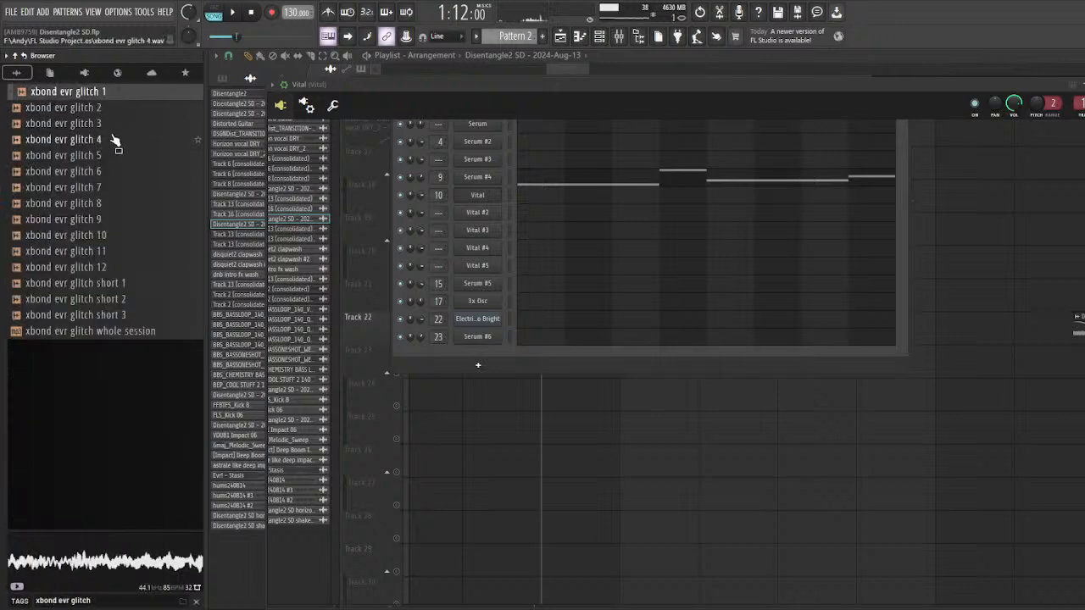
left_click(126, 284)
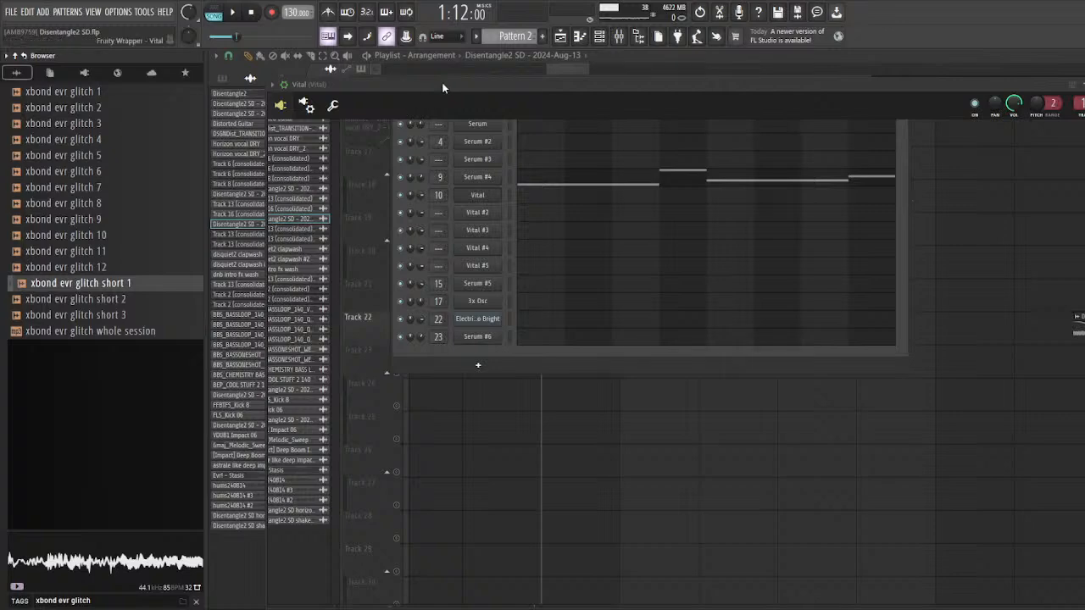
Step: Reposition the first Vital instrument's window beside the channel rack, audition the instrument's sound, and close its window
left_click_drag(442, 82, 367, 308)
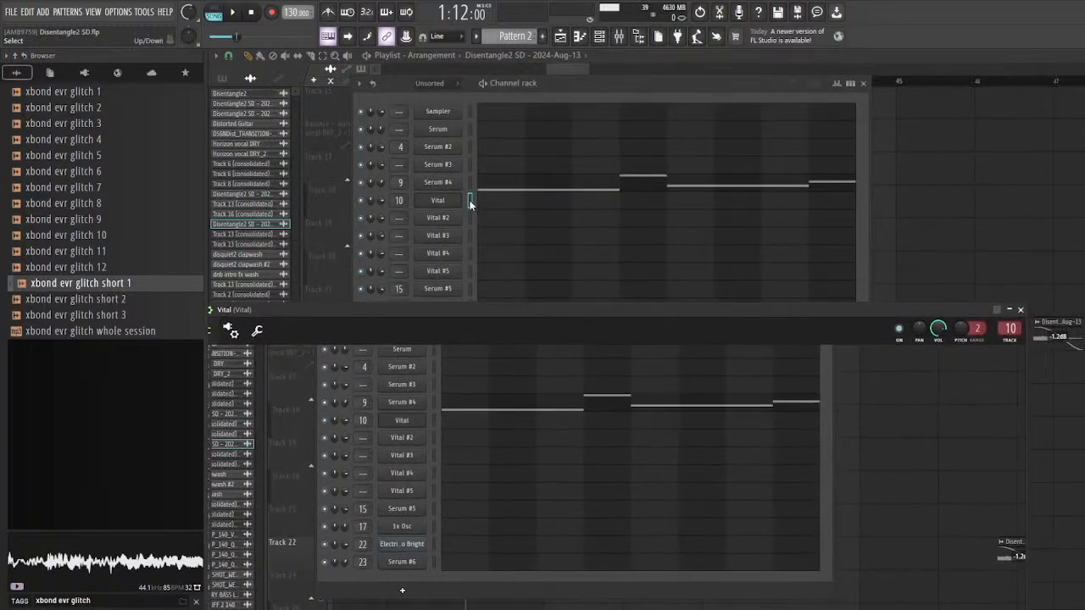
left_click(470, 204)
left_click_drag(396, 86, 427, 85)
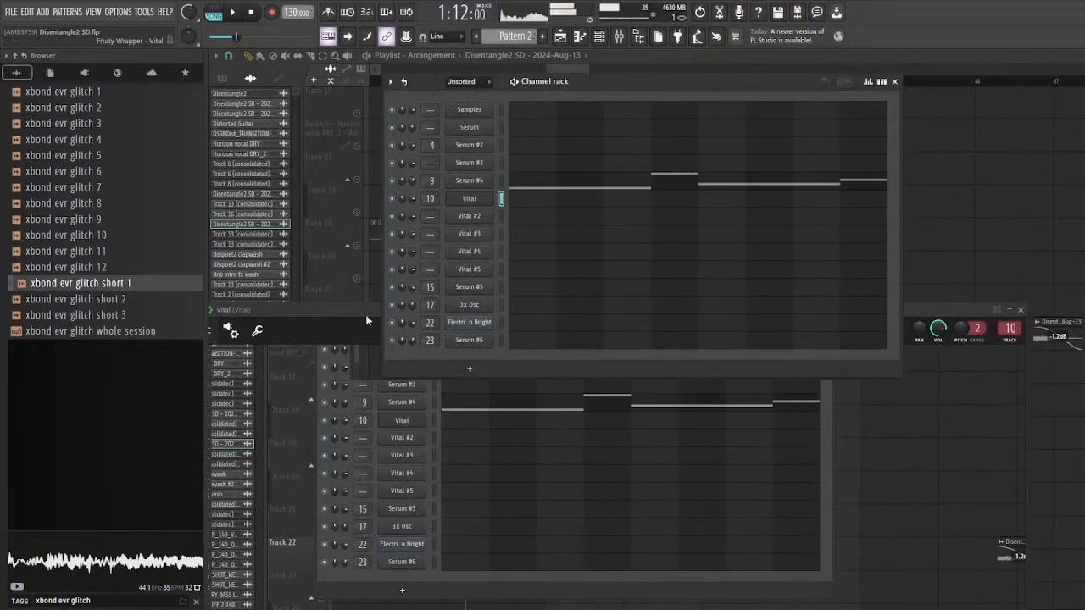
left_click_drag(350, 311, 418, 195)
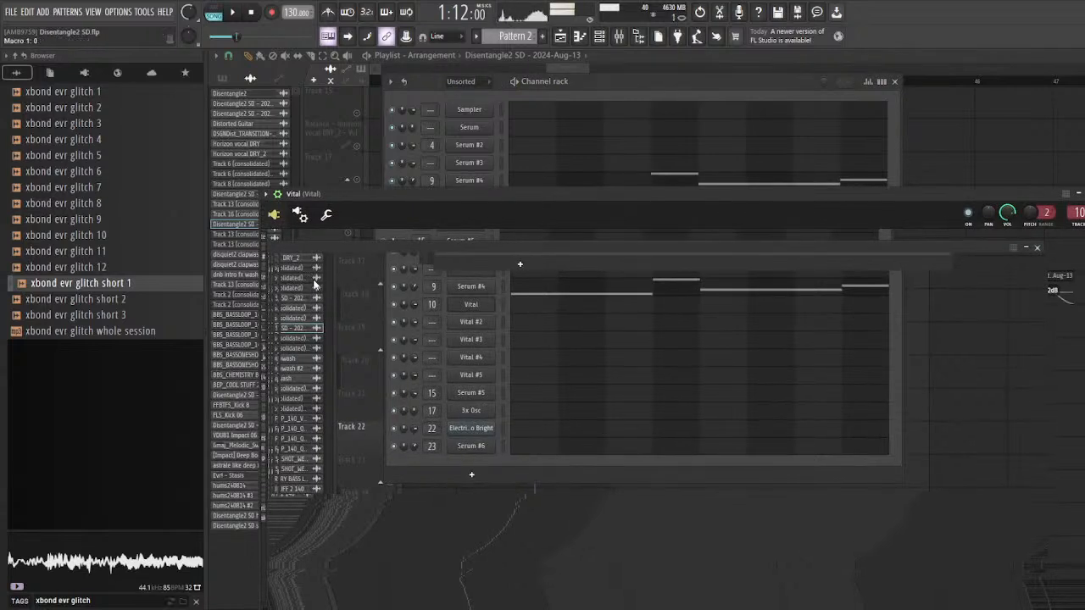
left_click_drag(426, 188, 386, 166)
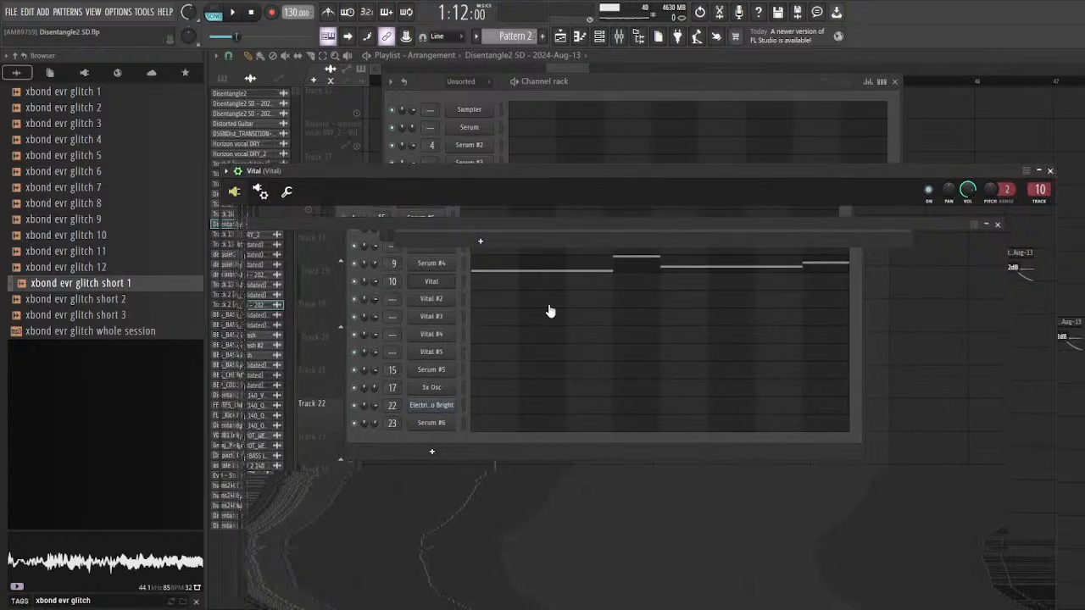
left_click_drag(484, 183, 514, 186)
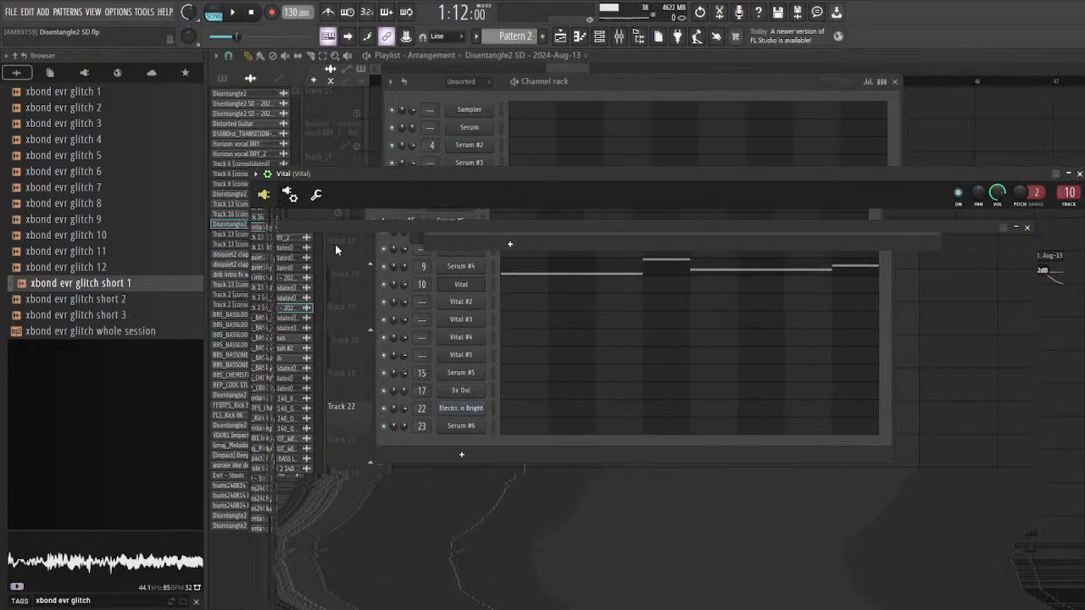
left_click_drag(340, 172, 362, 185)
left_click_drag(301, 269, 332, 231)
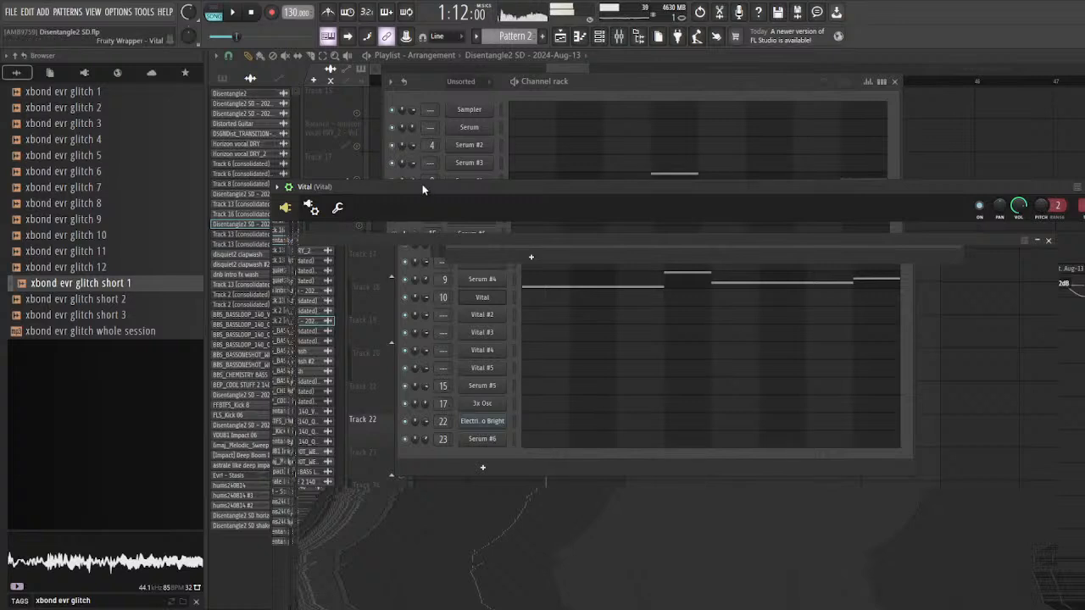
left_click_drag(423, 189, 398, 207)
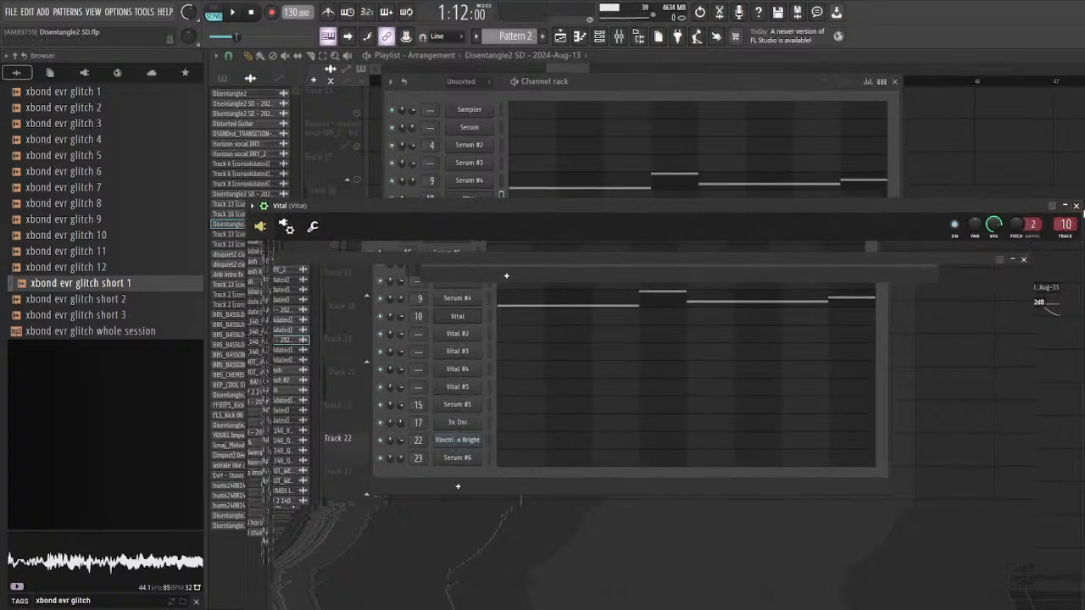
left_click(1076, 206)
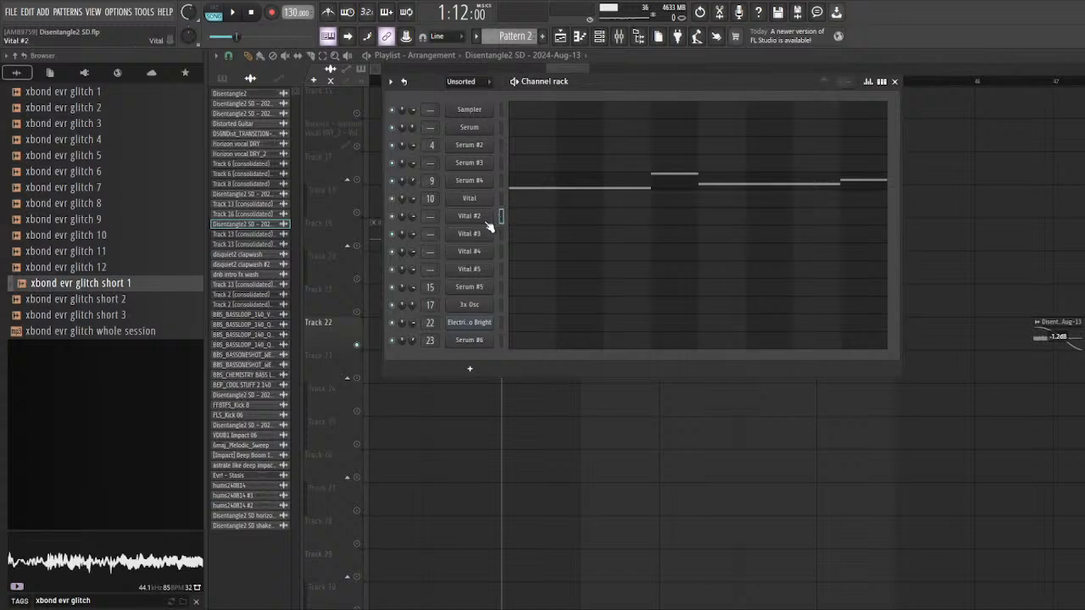
Step: Play the Track 22 clip at bar 40 again, check its channel settings, and save the project
left_click(474, 218)
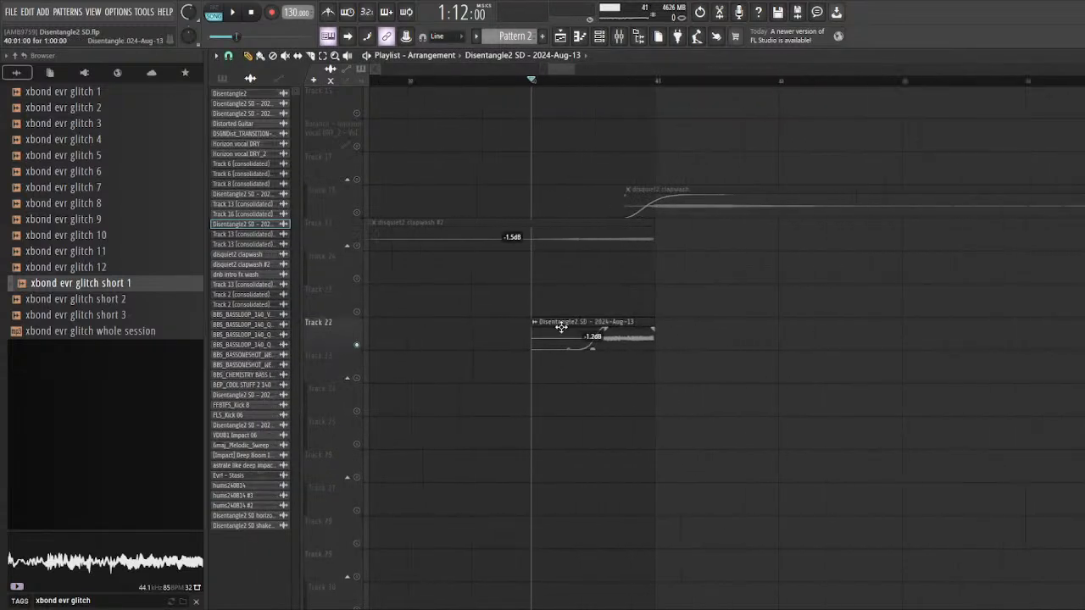
double_click(618, 325)
key("Escape")
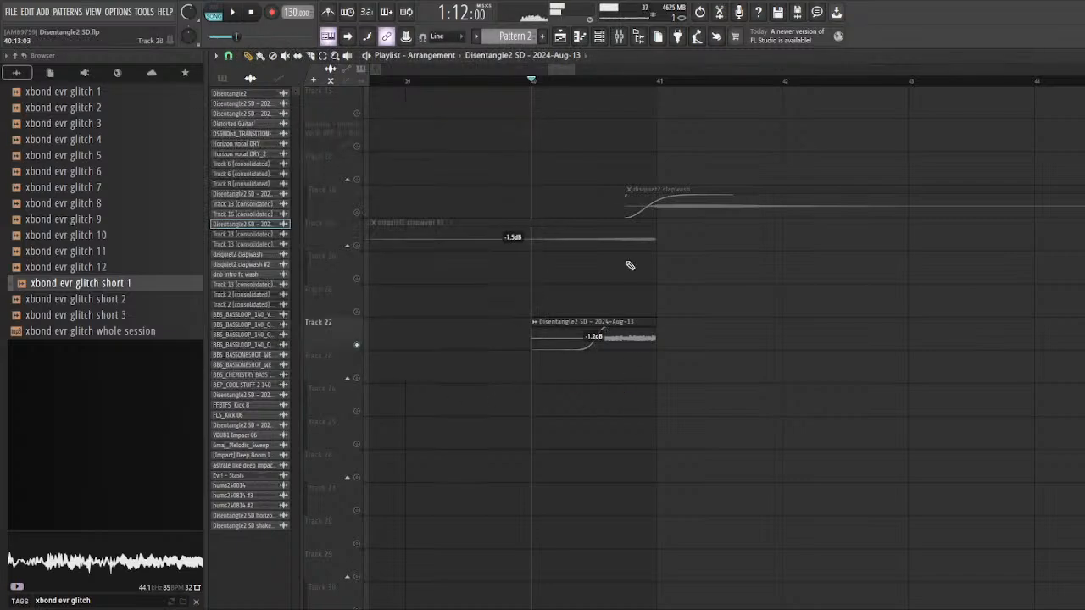
key("space")
Step: Replay the Track 22 clip briefly, then inspect the Vital #2 instrument from the channel rack and close it
key("space")
double_click(633, 339)
key("ctrl+s")
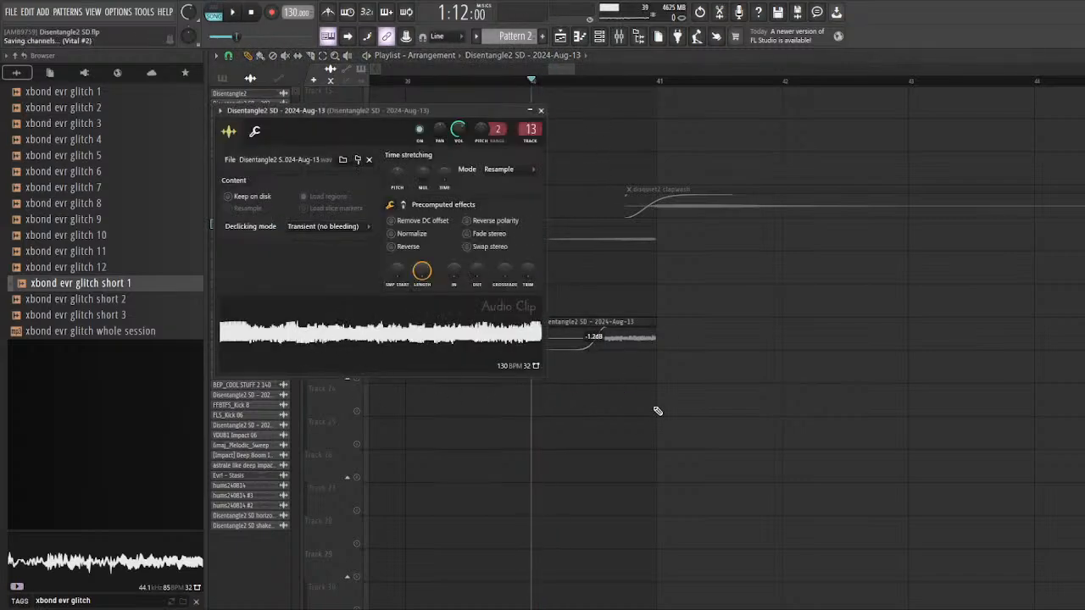
key("Escape")
left_click(599, 36)
key("space")
key("Escape")
key("space")
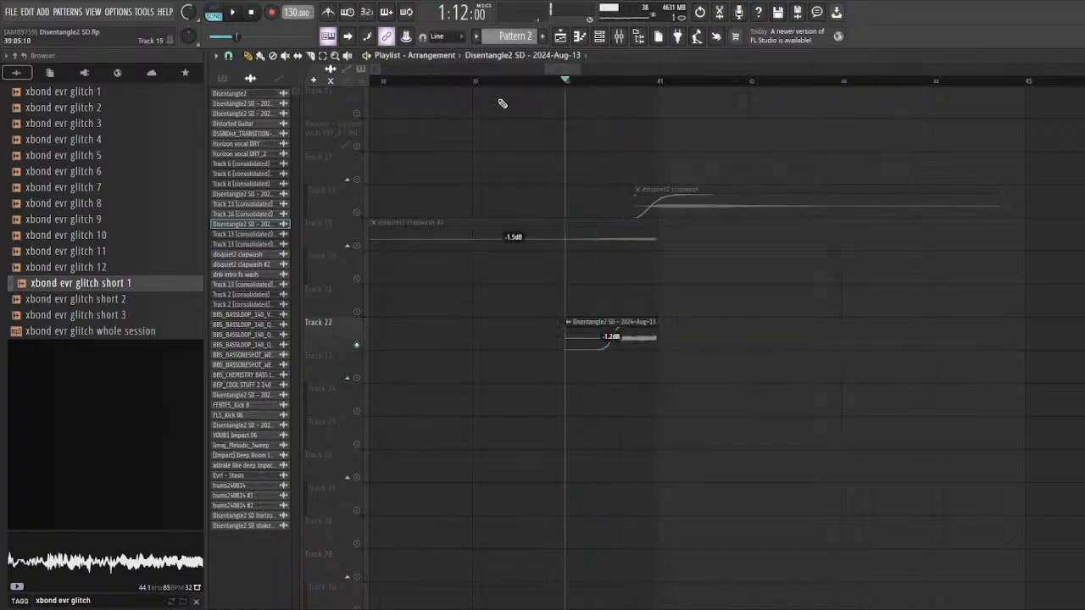
left_click(599, 37)
scroll(463, 82, "down", 2)
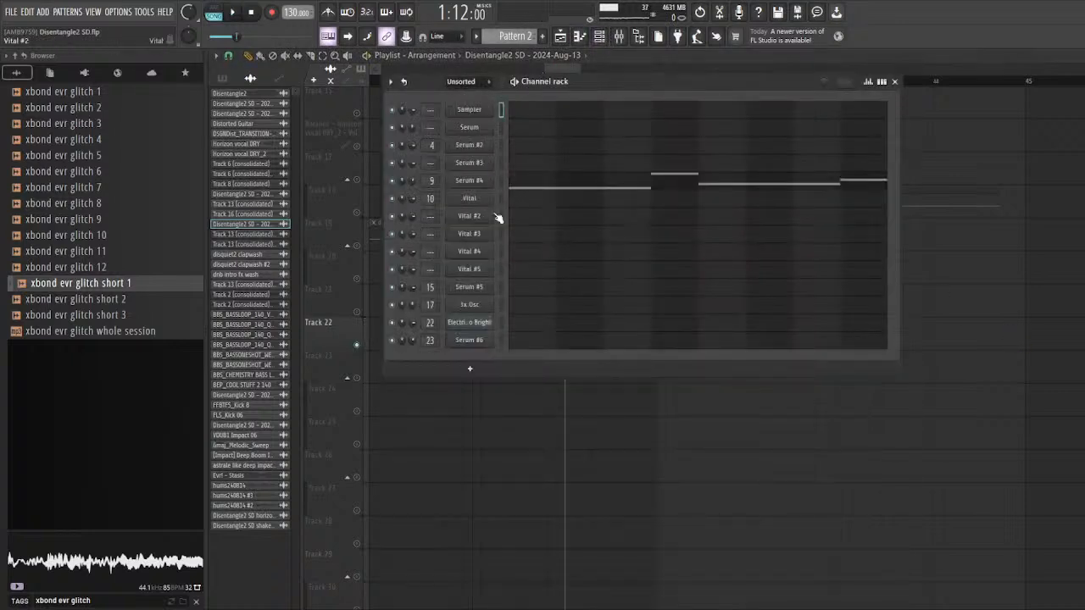
left_click(470, 215)
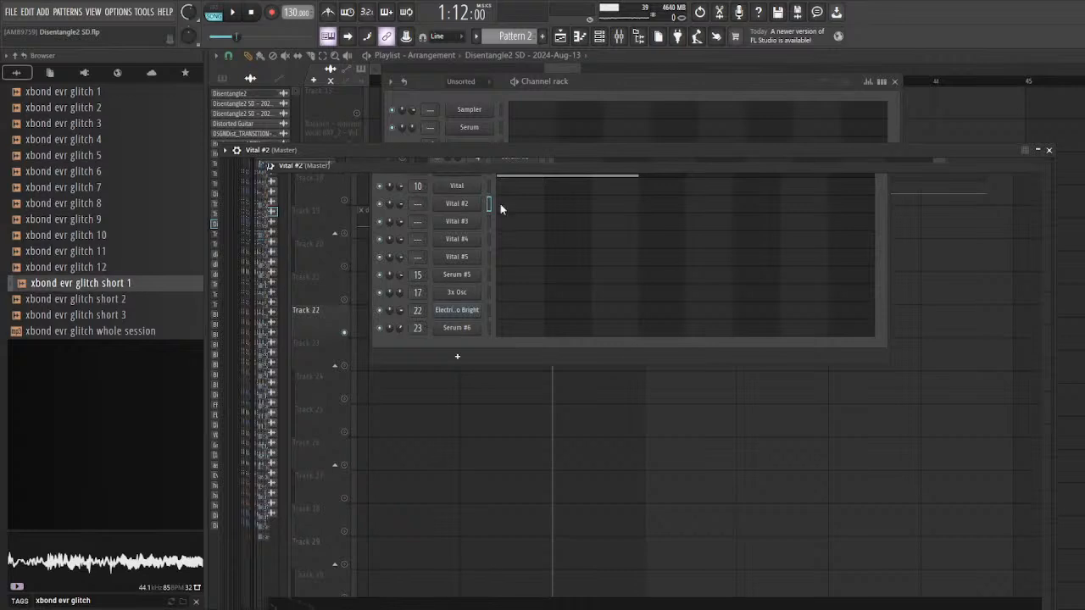
right_click(1064, 191)
Step: Reopen the channel settings of the Track 22 clip at bar 40 and filter the channel rack to unsorted channels
double_click(636, 332)
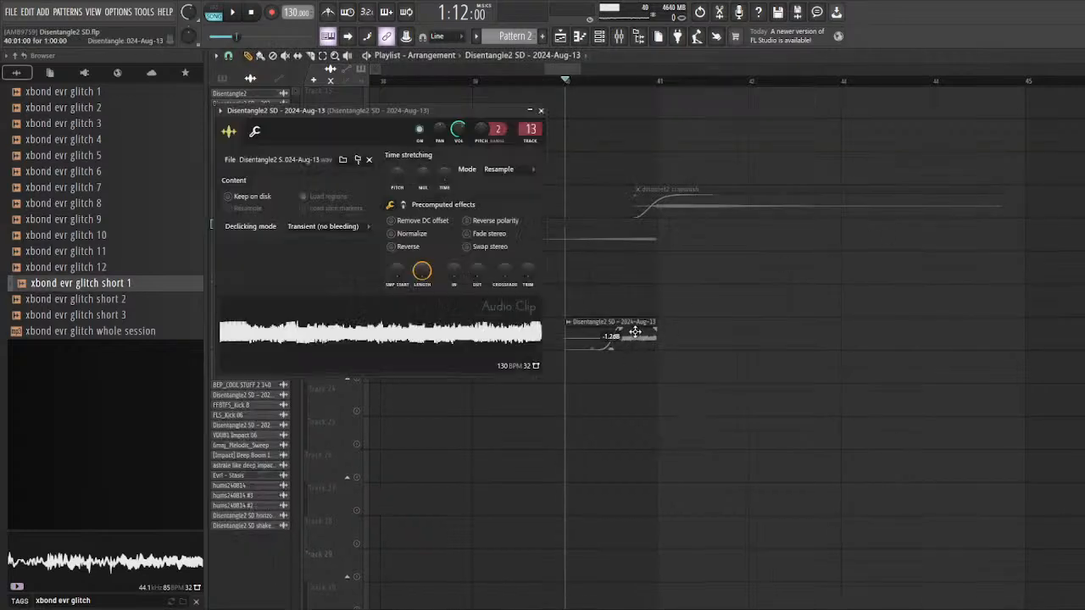
key("F6")
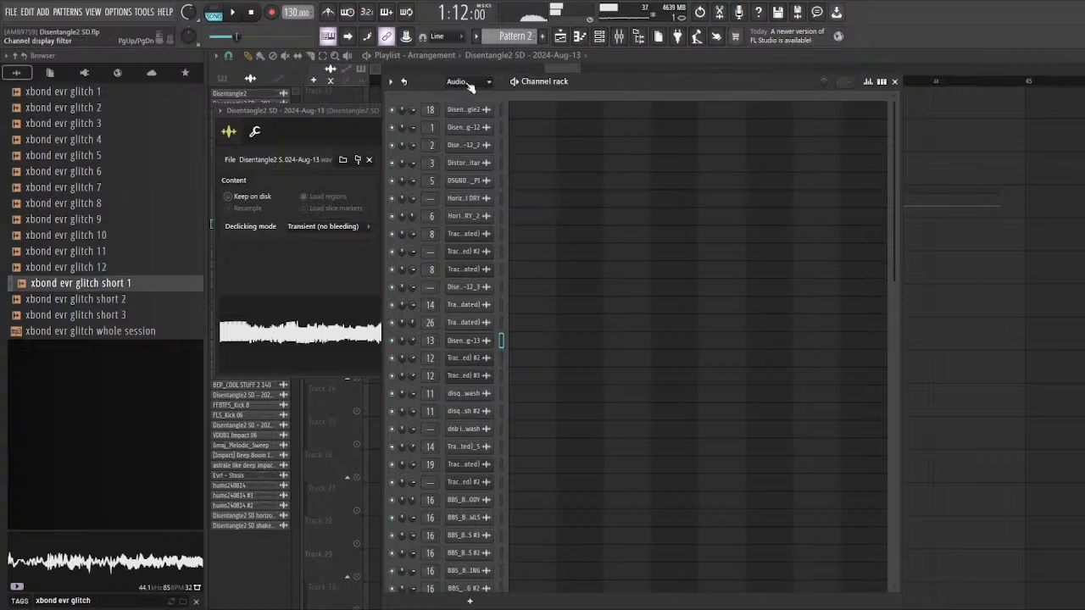
left_click(469, 85)
left_click(460, 138)
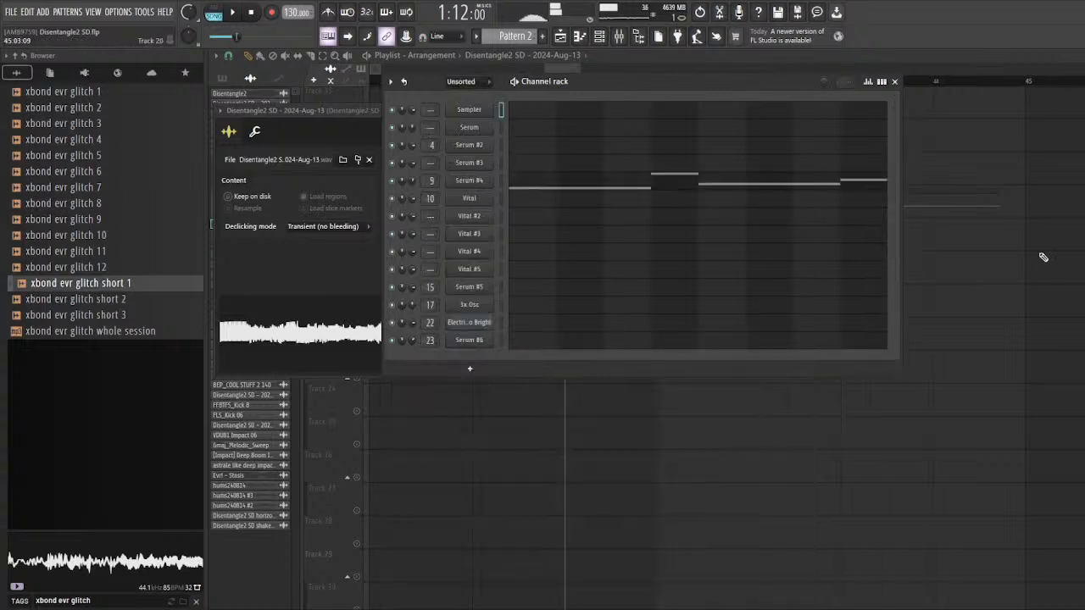
right_click(1044, 256)
Step: Look over the other Track 22 clips after bar 40, then inspect the Vital #3 instrument and close it
scroll(619, 373, "down", 4)
key("space")
key("space")
scroll(517, 380, "up", 2)
scroll(514, 380, "down", 2)
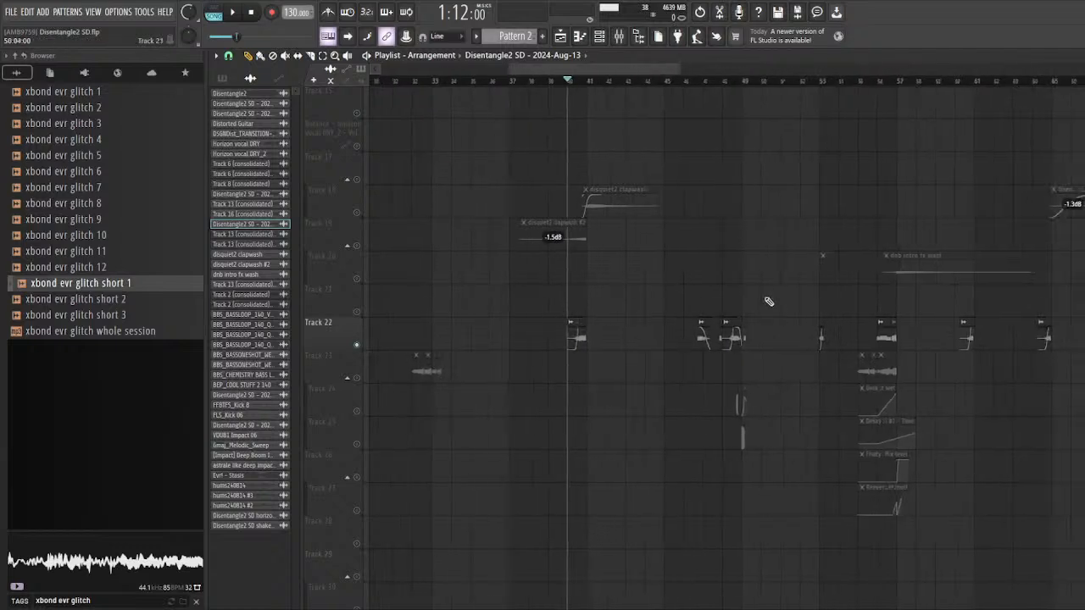
scroll(766, 302, "up", 3)
left_click(600, 37)
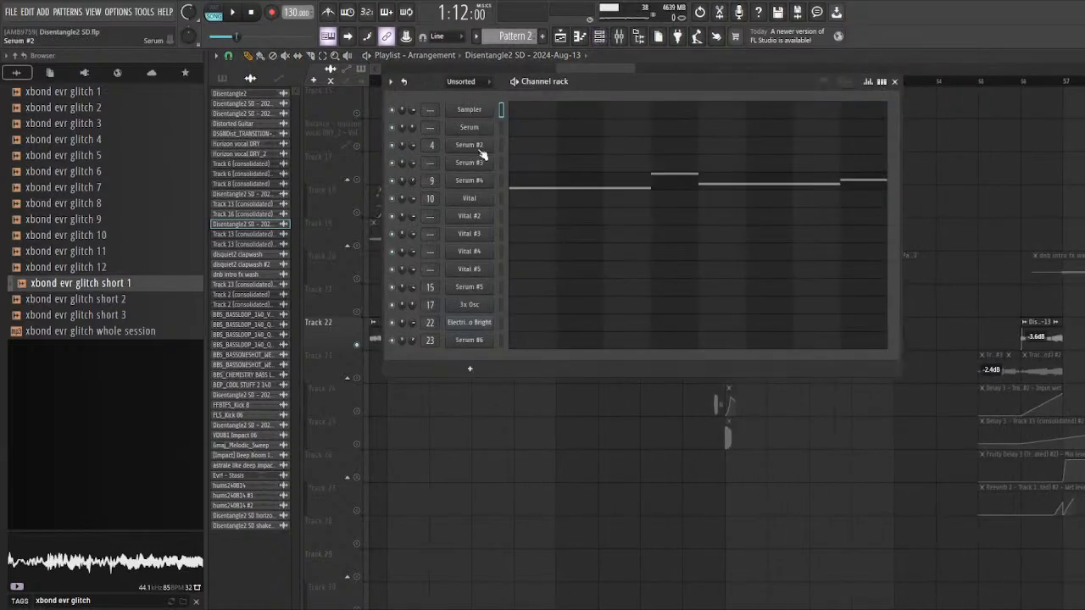
left_click(476, 239)
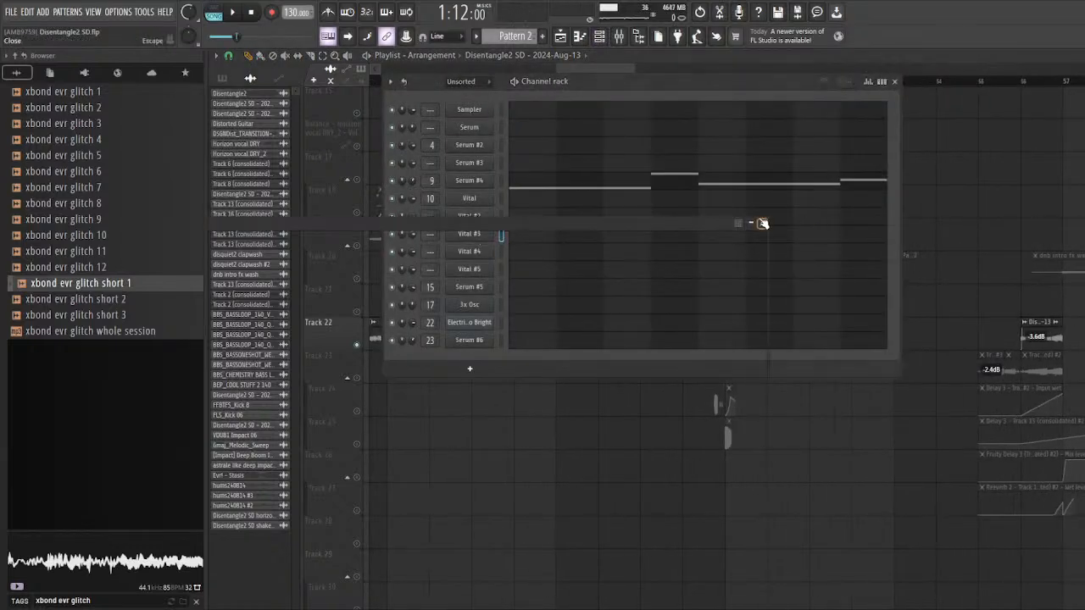
left_click(763, 223)
left_click(475, 235)
left_click_drag(432, 226, 439, 322)
left_click(821, 317)
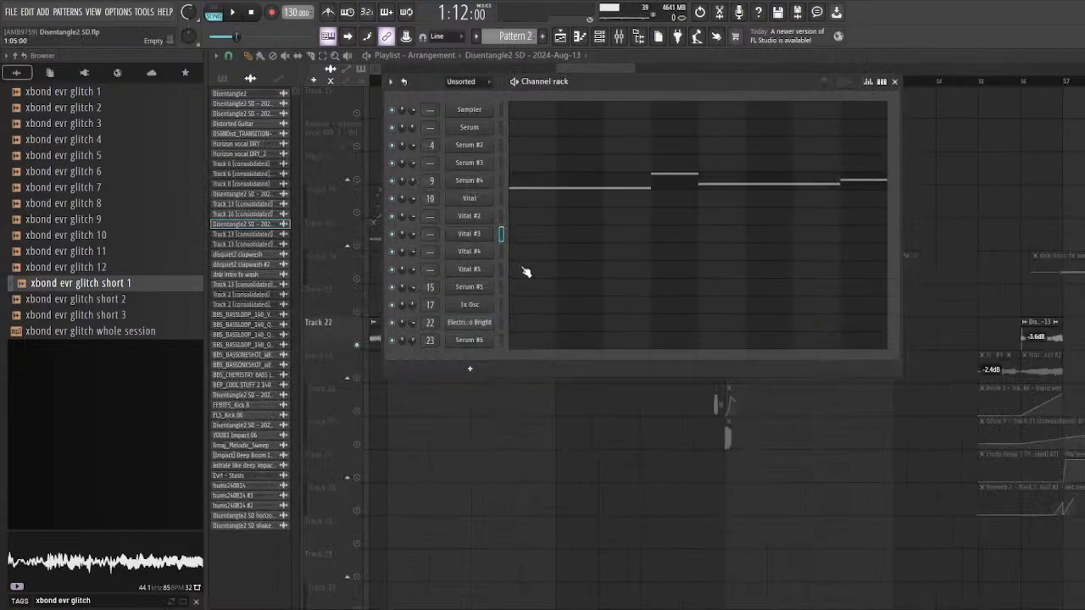
Step: Open the Vital #4 instrument from the channel rack, audition its sound, and close it
left_click(488, 251)
left_click_drag(484, 111, 504, 134)
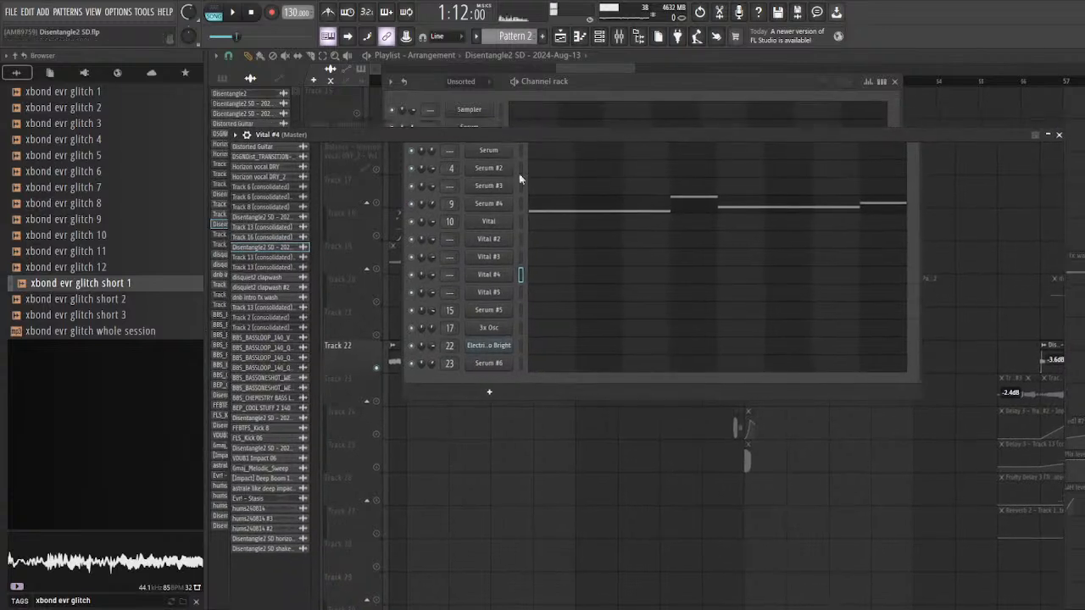
left_click(1055, 136)
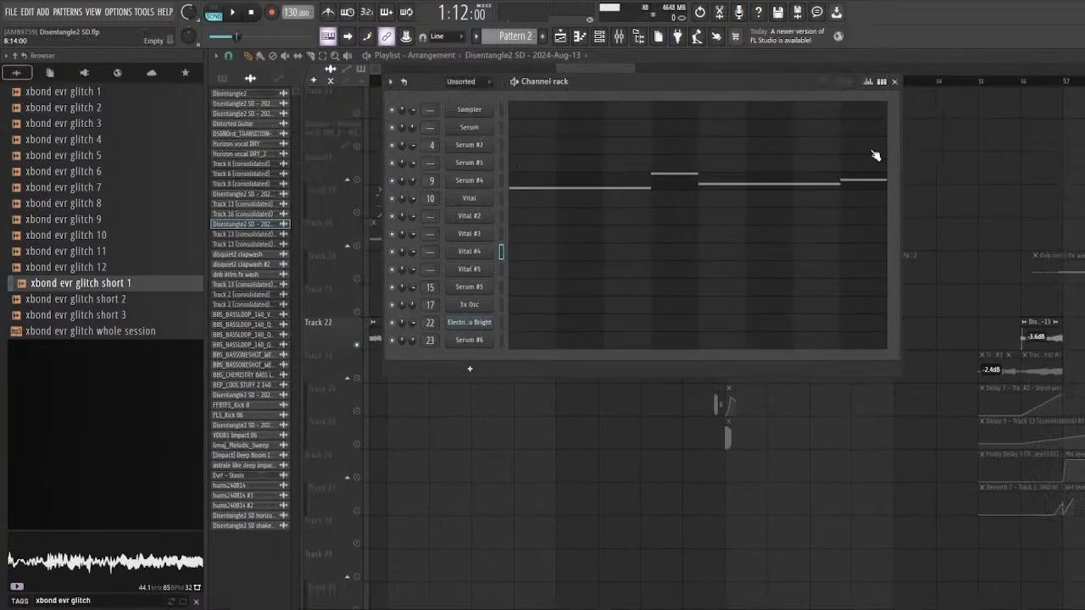
left_click(485, 254)
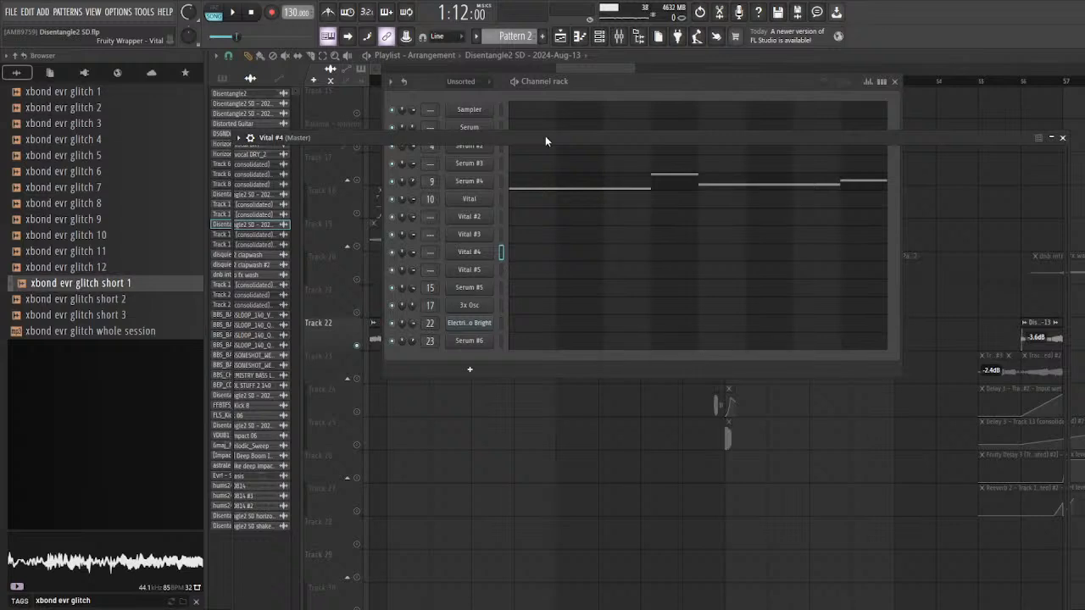
left_click_drag(528, 135, 565, 117)
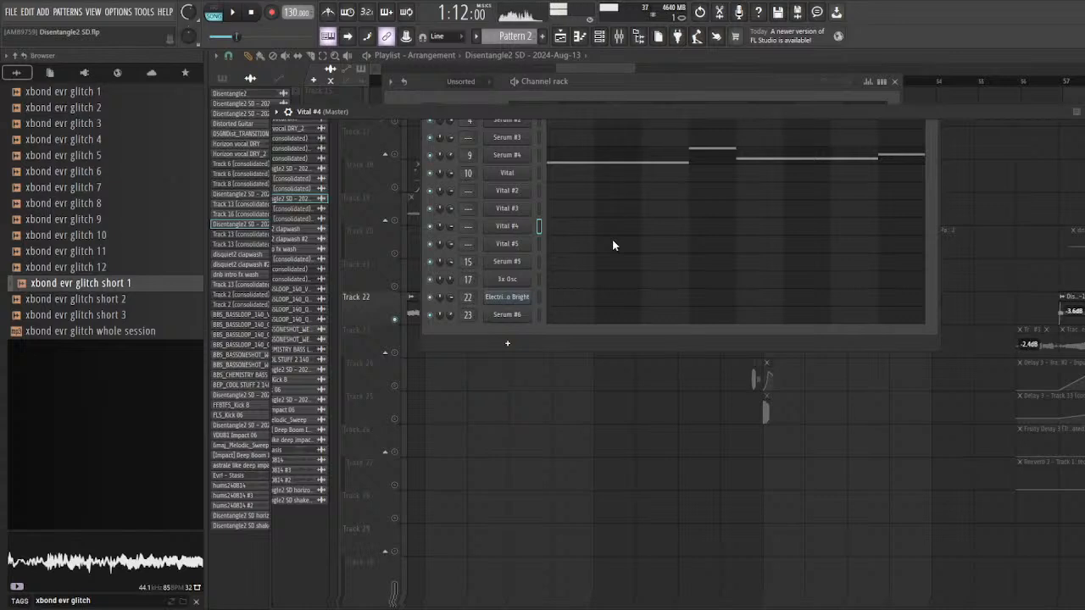
left_click(1081, 111)
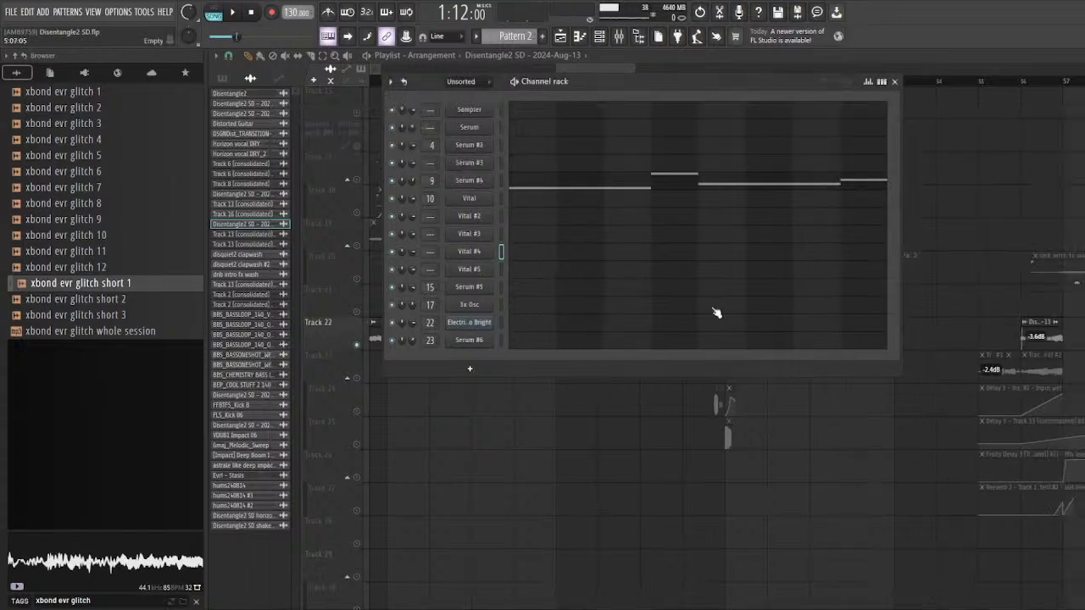
Step: Open the Vital #5 instrument, audition its sound, and close its window
left_click(480, 271)
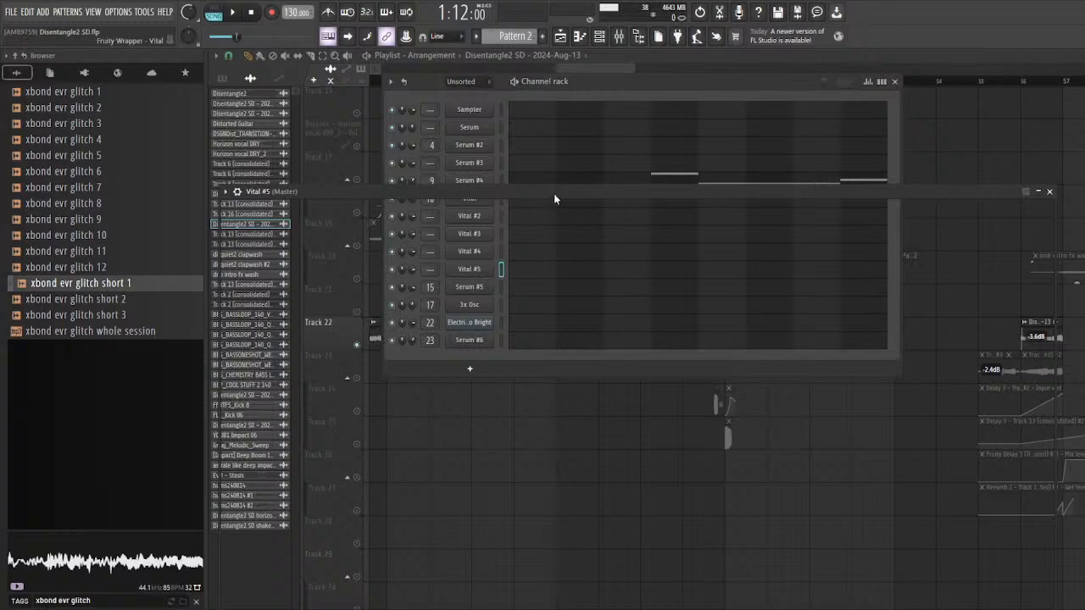
left_click_drag(555, 199, 566, 194)
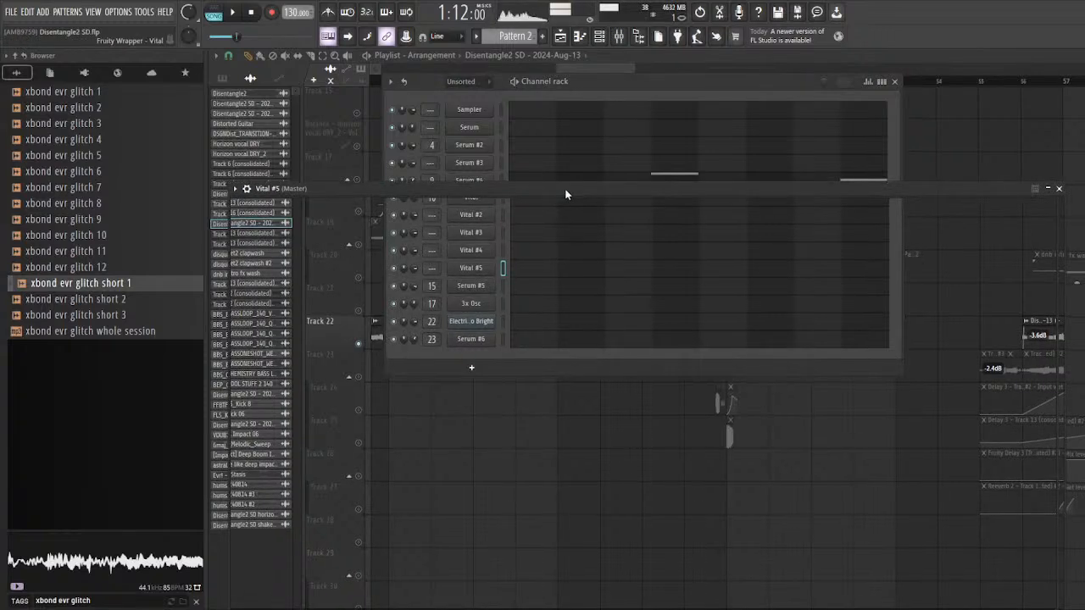
left_click(1059, 188)
Step: Solo Track 23 and play its clips from bar 32
scroll(595, 333, "down", 2)
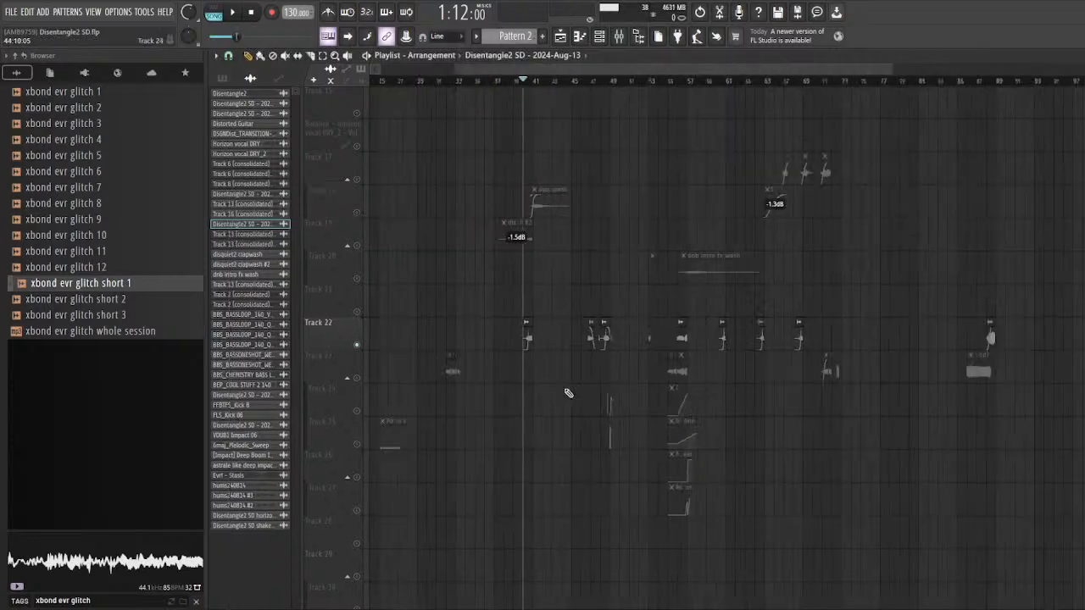
scroll(442, 393, "up", 3)
right_click(357, 379)
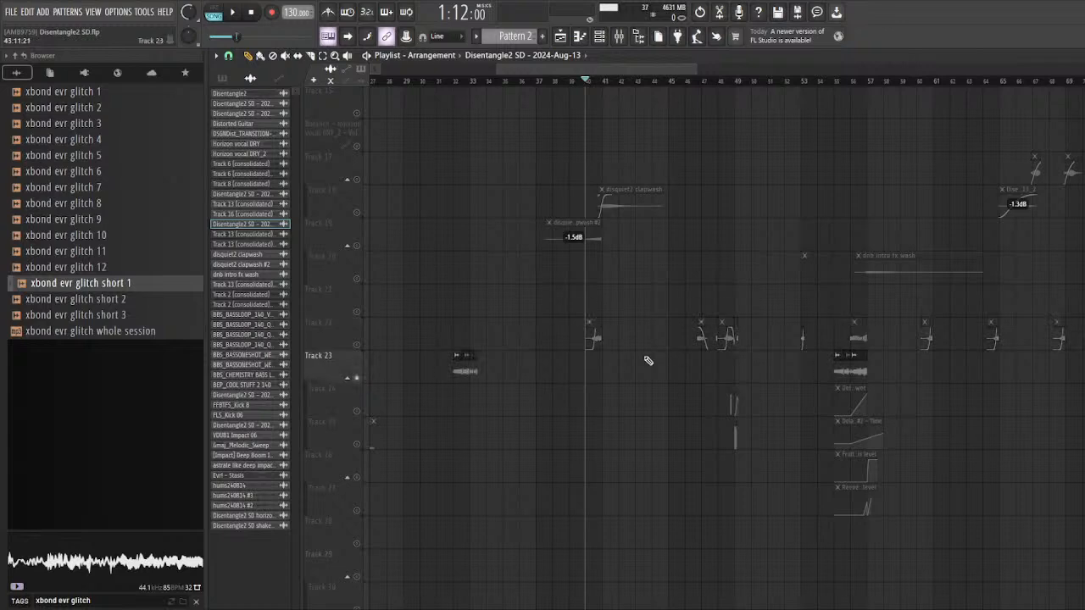
scroll(416, 363, "up", 4)
left_click(429, 80)
scroll(426, 150, "up", 2)
key("space")
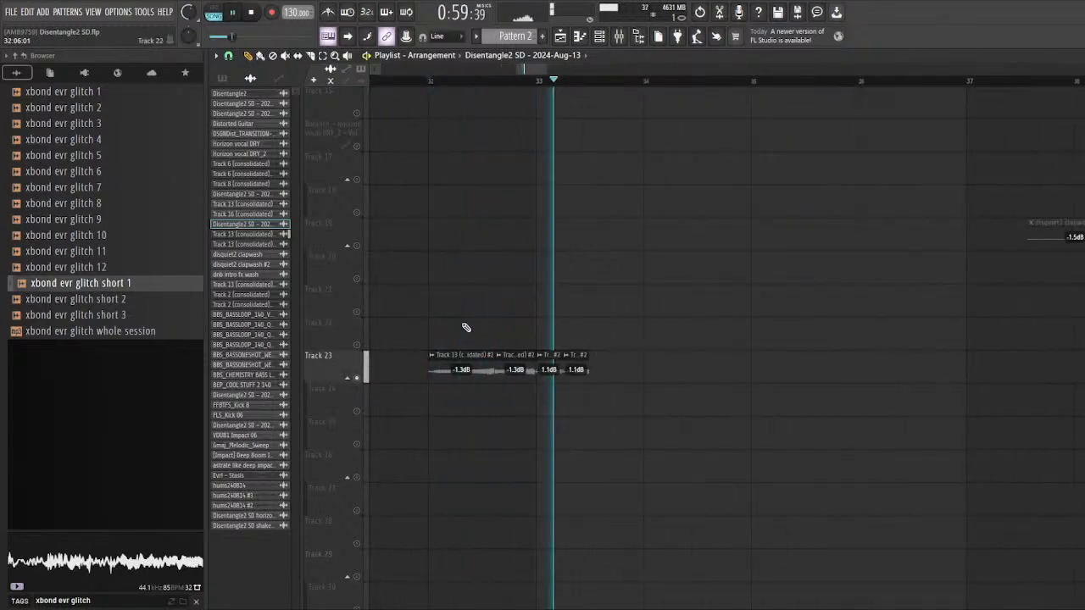
key("space")
Step: Unsolo Track 23 and unmute the track holding the long Disentangle2 audio clip
scroll(381, 377, "down", 2)
scroll(363, 379, "down", 8)
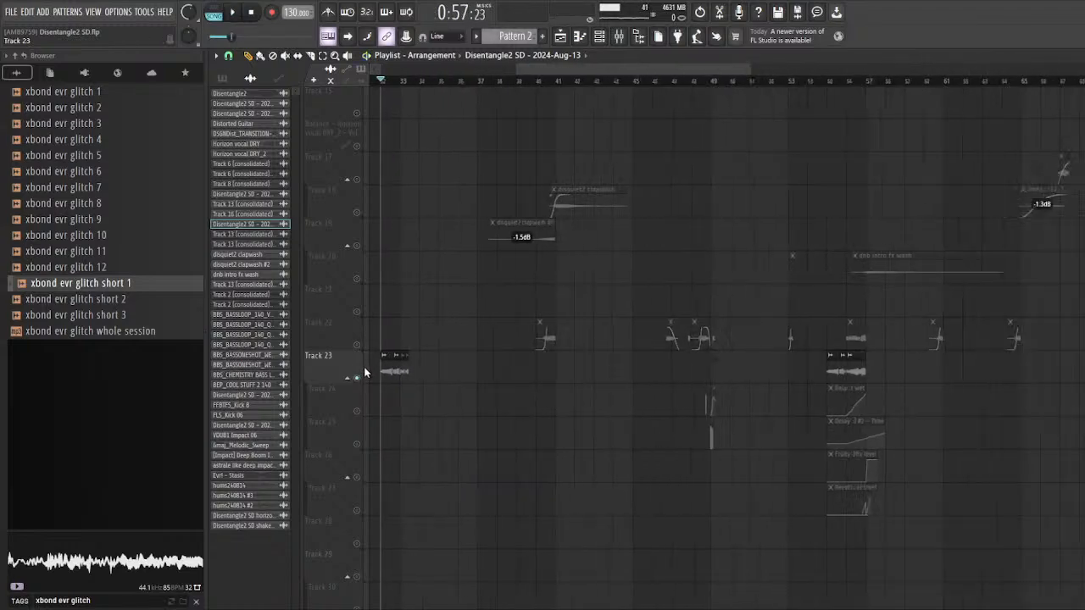
right_click(357, 379)
scroll(338, 323, "up", 7)
scroll(462, 276, "up", 3)
scroll(436, 189, "down", 3)
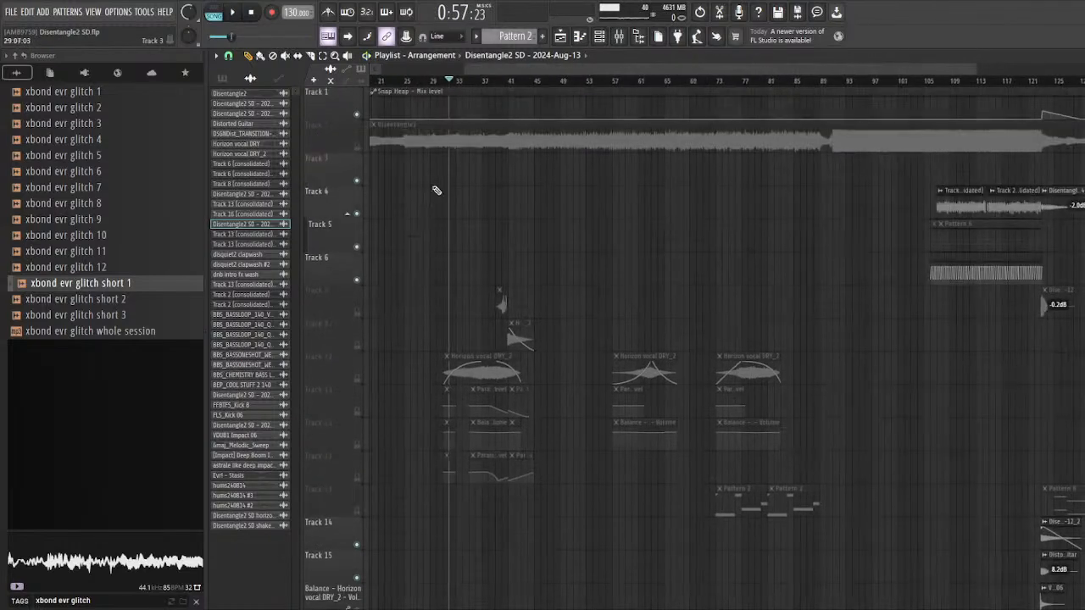
scroll(407, 173, "up", 2)
left_click(357, 147)
Step: Play the Track 23 clips from bar 32 within the full mix, then examine the Track 23 clips and automation around bar 55
key("space")
scroll(519, 314, "down", 5)
scroll(524, 330, "down", 7)
scroll(528, 377, "up", 4)
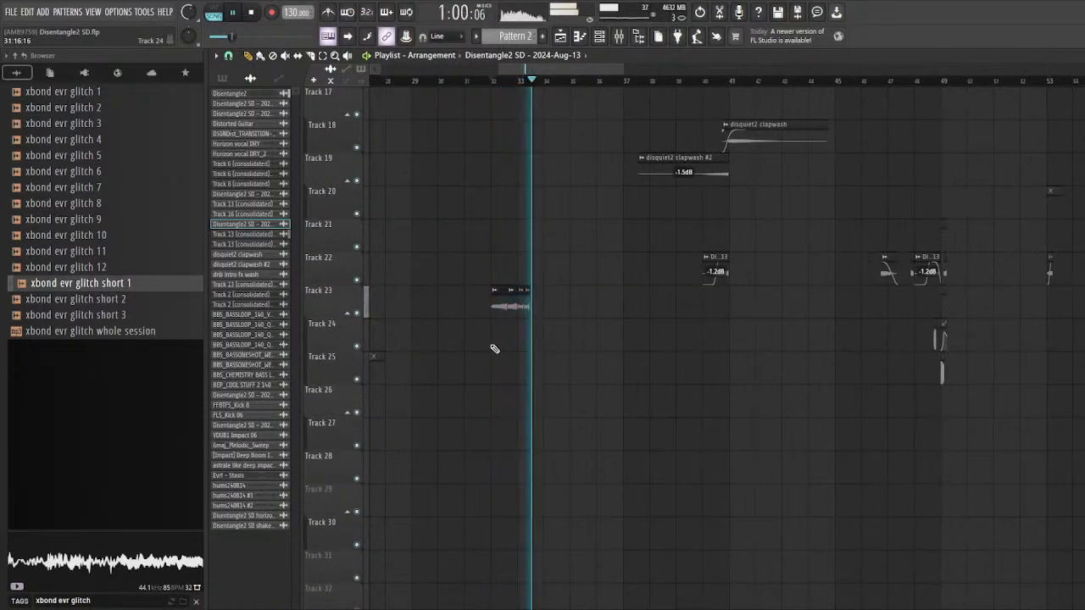
key("space")
scroll(387, 341, "down", 4)
scroll(623, 267, "up", 4)
scroll(444, 264, "up", 2)
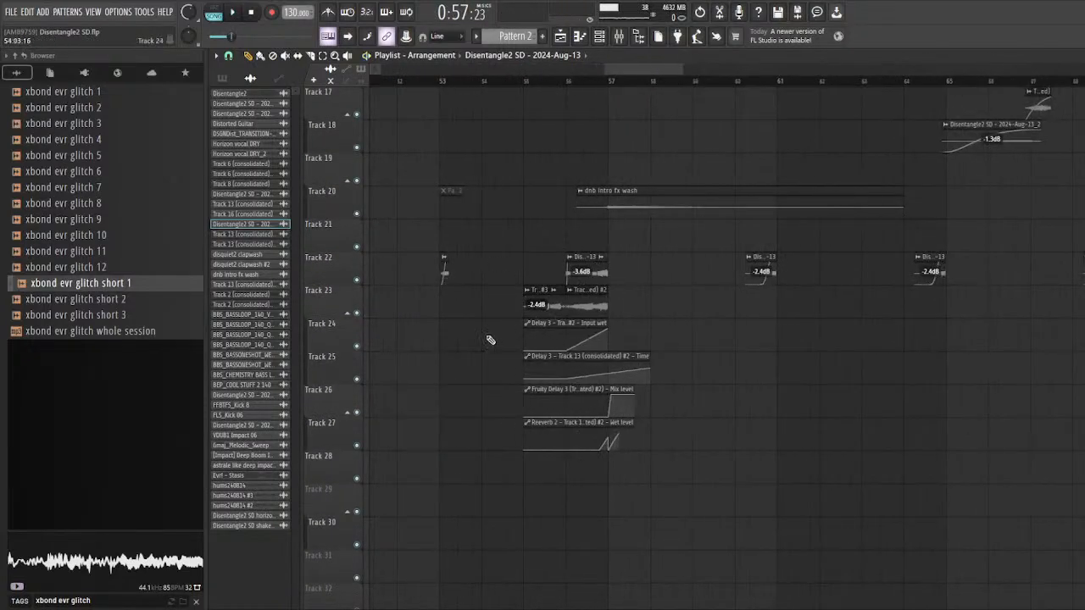
Step: Solo Track 23 together with its automation on Tracks 24 to 27 and play from bar 55
right_click(356, 312)
left_click_drag(359, 346, 361, 448)
scroll(542, 203, "up", 3)
left_click(502, 81)
key("space")
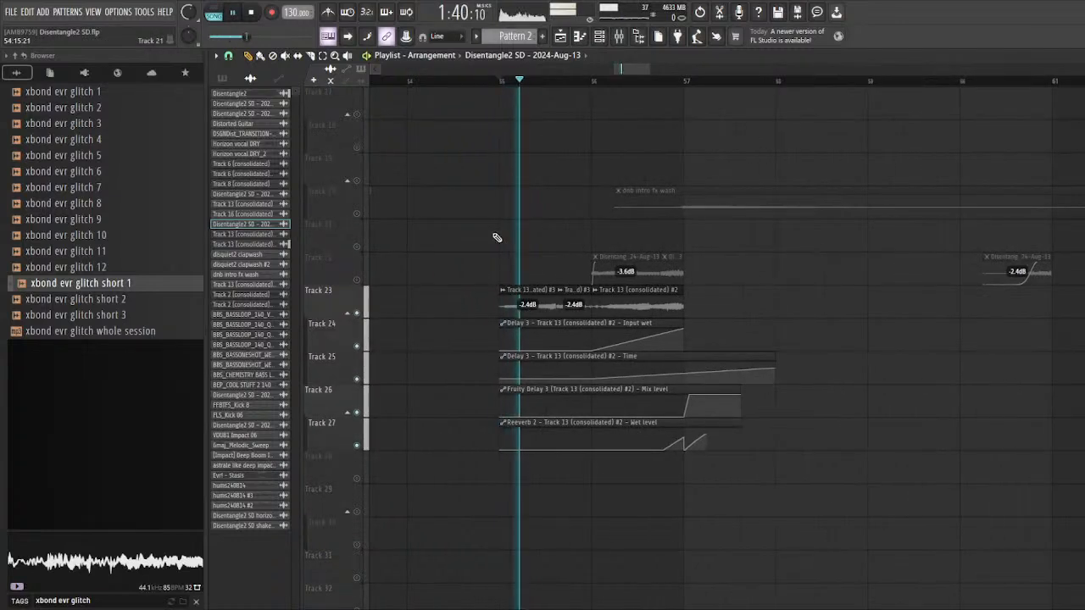
key("space")
Step: Mute the Disentangle2 audio on Track 2 and play Tracks 23 to 27 alone from bar 55
scroll(415, 186, "up", 7)
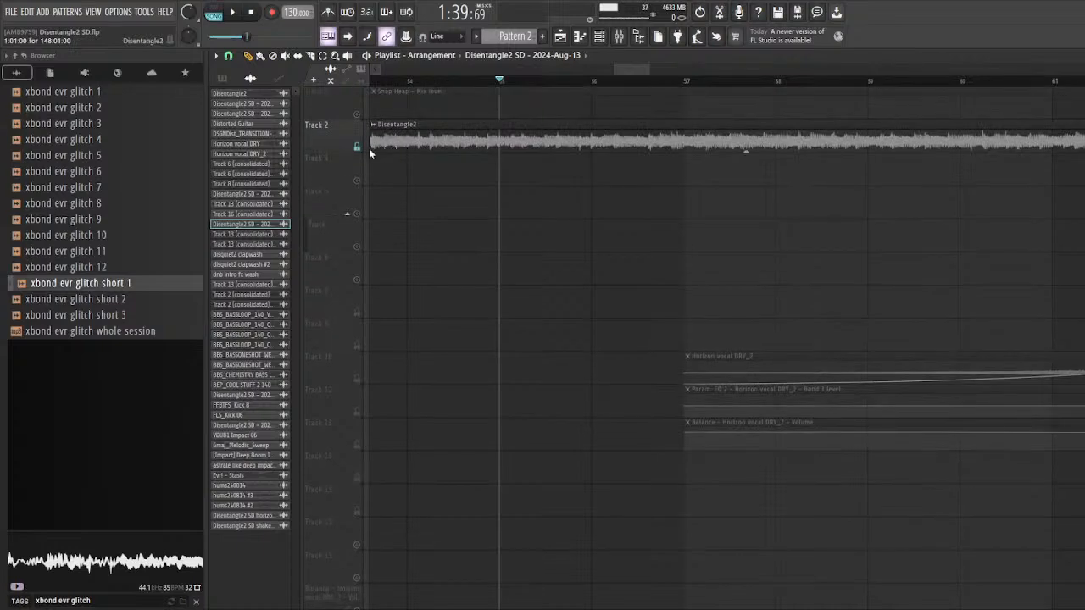
scroll(533, 290, "down", 7)
key("space")
scroll(515, 293, "up", 2)
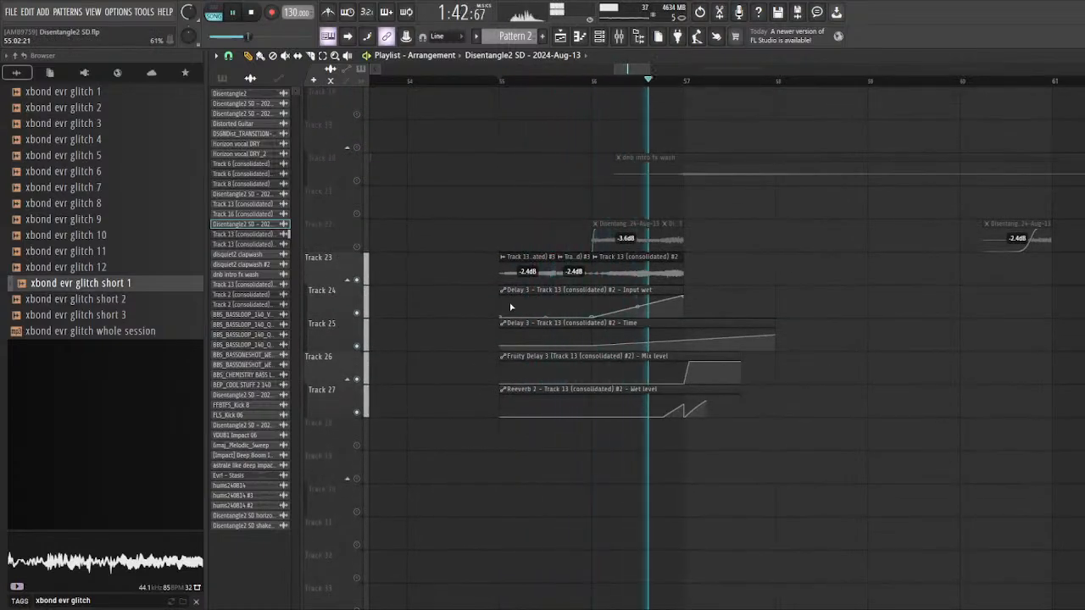
key("space")
Step: Unmute Track 2 and replay Tracks 23 to 27 from bar 55 together with the Disentangle2 audio
scroll(469, 254, "up", 7)
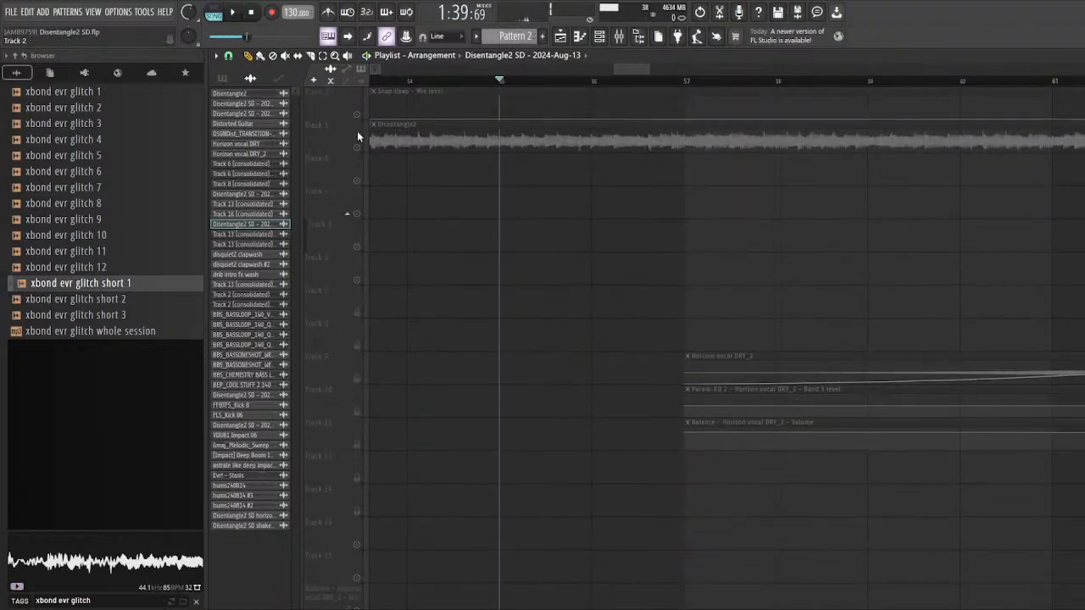
left_click(357, 146)
key("space")
scroll(593, 280, "down", 5)
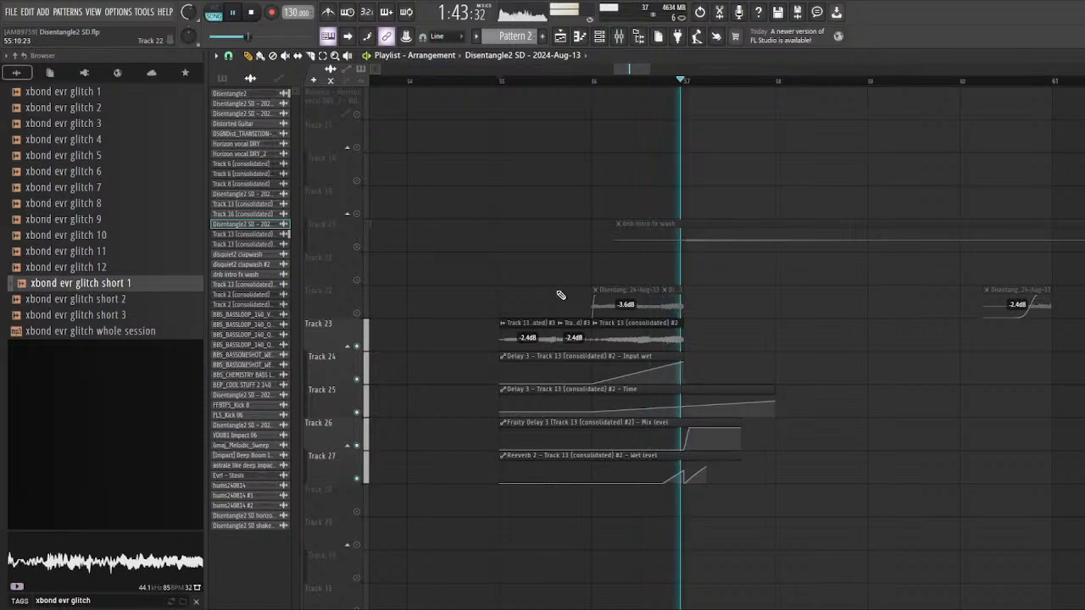
key("space")
Step: Unsolo Tracks 23 to 27 and mute Track 2 with the long Disentangle2 clip
scroll(507, 240, "up", 4)
scroll(507, 240, "up", 2)
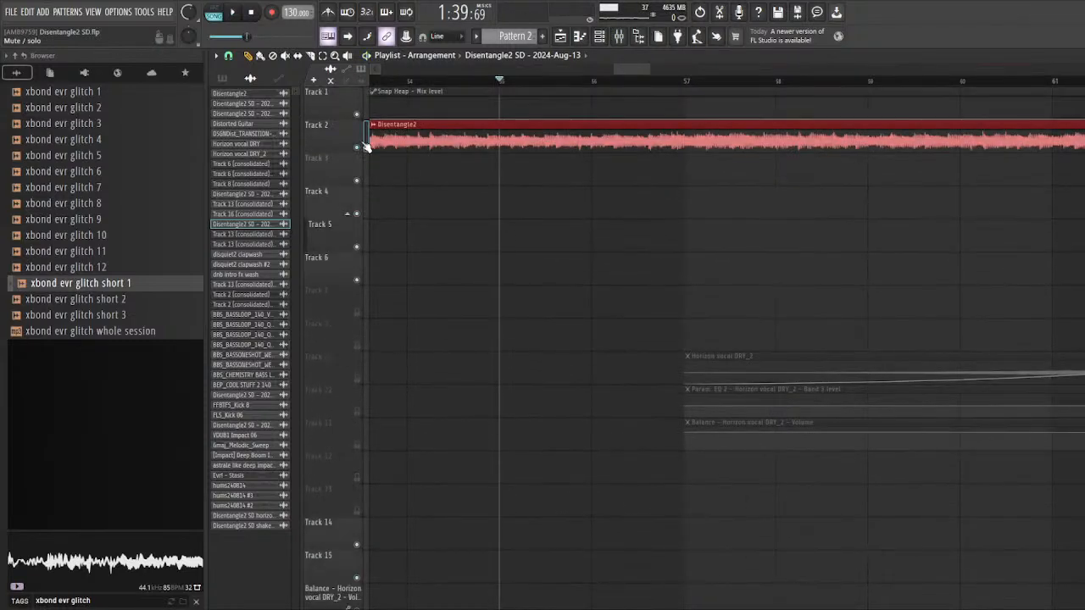
left_click(357, 148)
Step: Solo Track 22 and play its clips from just before bar 47 past bar 49
scroll(718, 254, "down", 5)
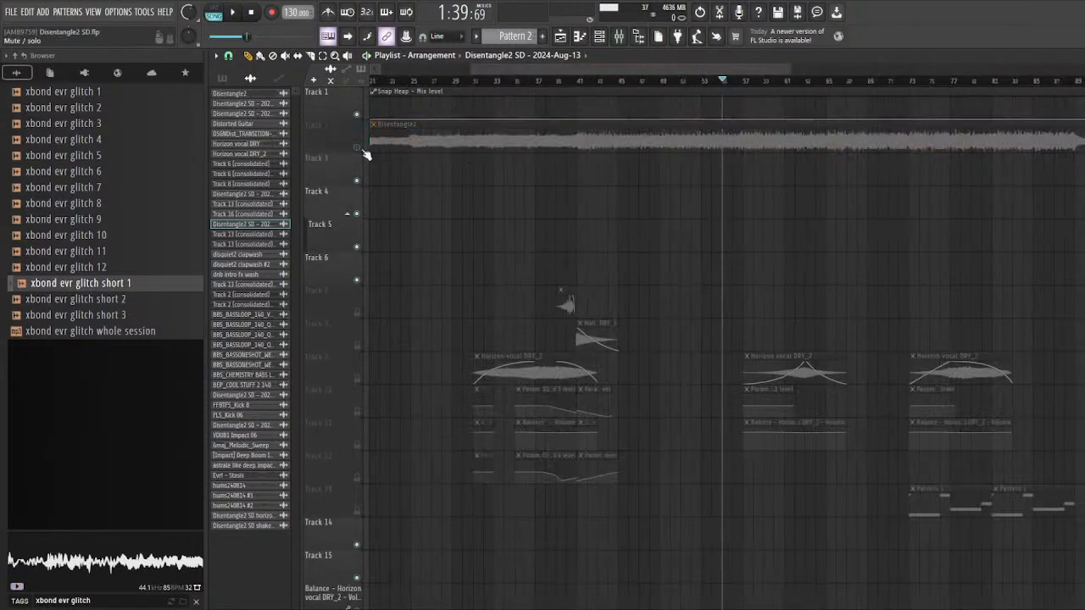
scroll(755, 254, "down", 7)
scroll(589, 313, "up", 5)
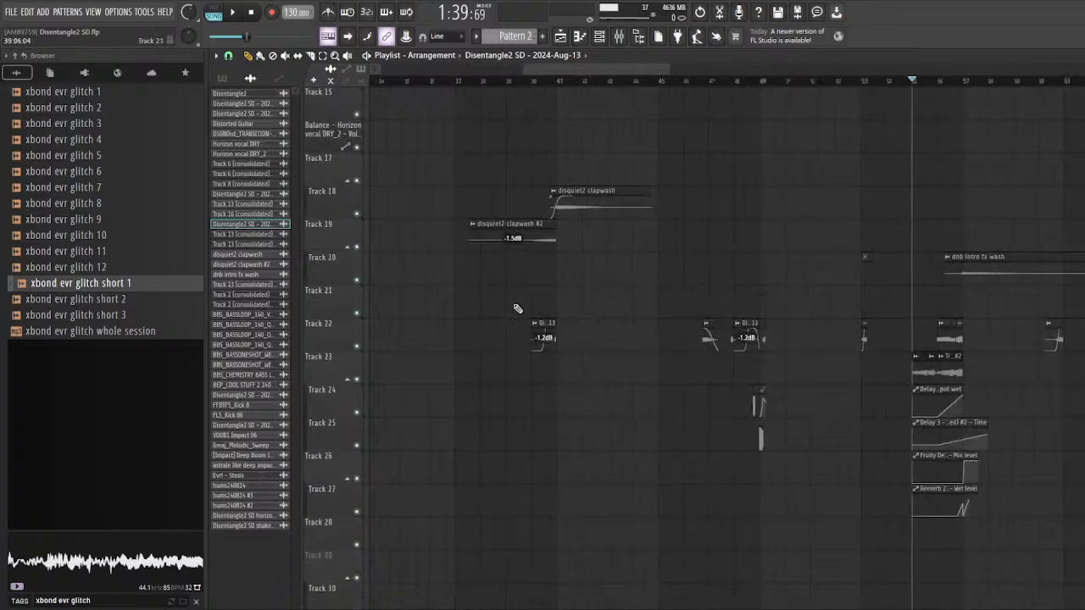
scroll(518, 309, "down", 2)
scroll(660, 372, "up", 8)
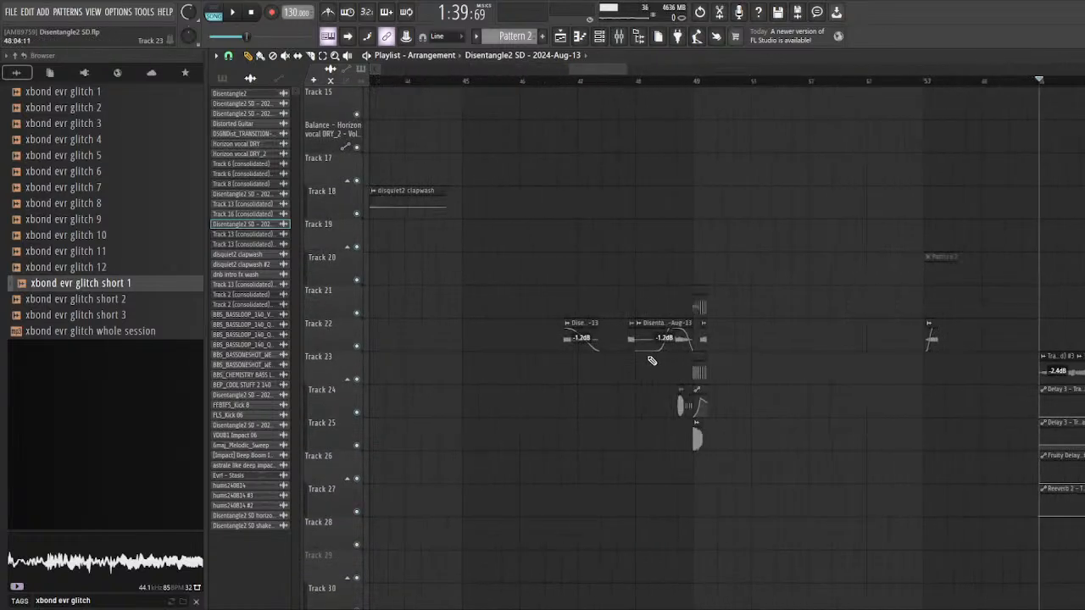
scroll(576, 347, "down", 6)
scroll(594, 387, "up", 3)
right_click(357, 346)
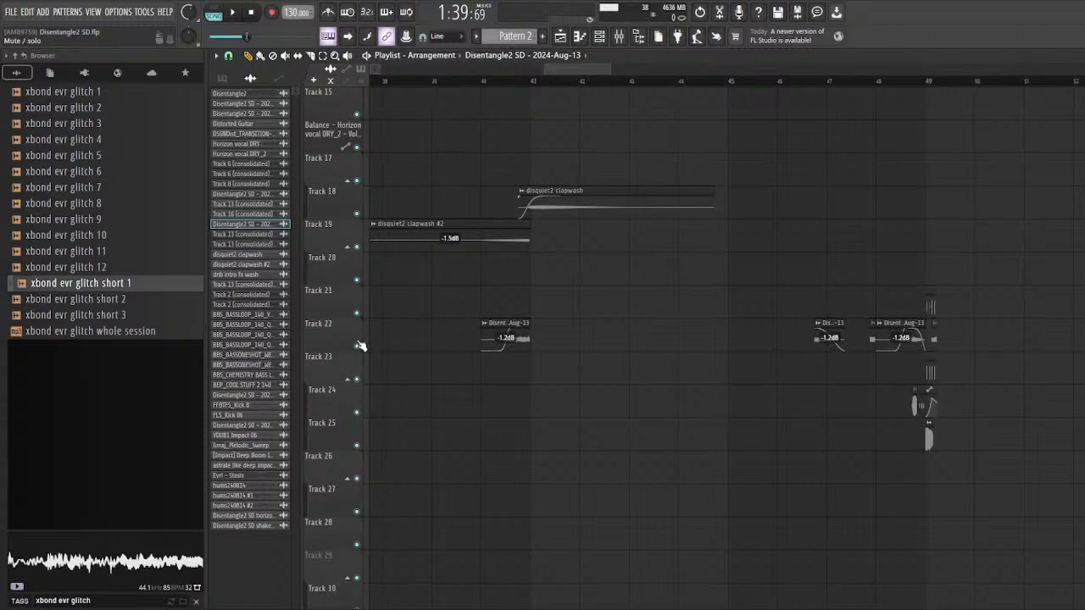
left_click(811, 82)
key("space")
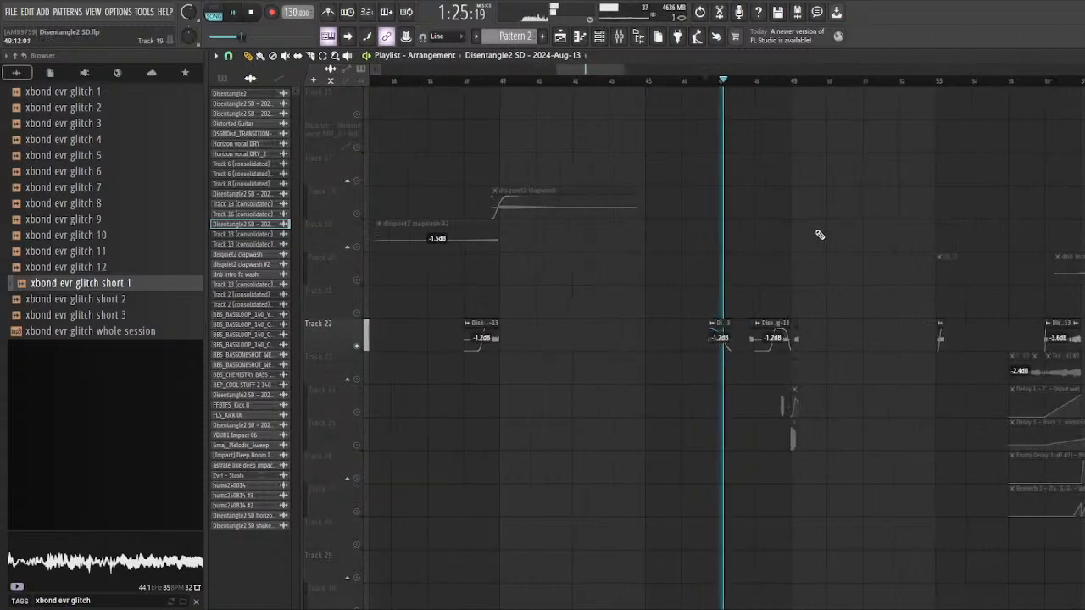
scroll(624, 107, "up", 2)
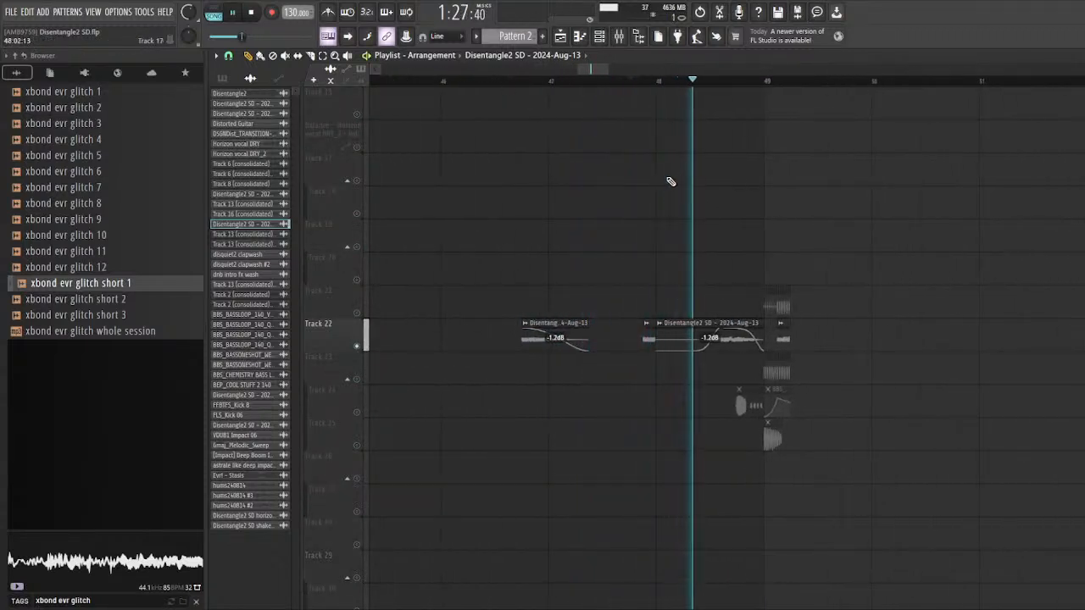
scroll(666, 268, "up", 2)
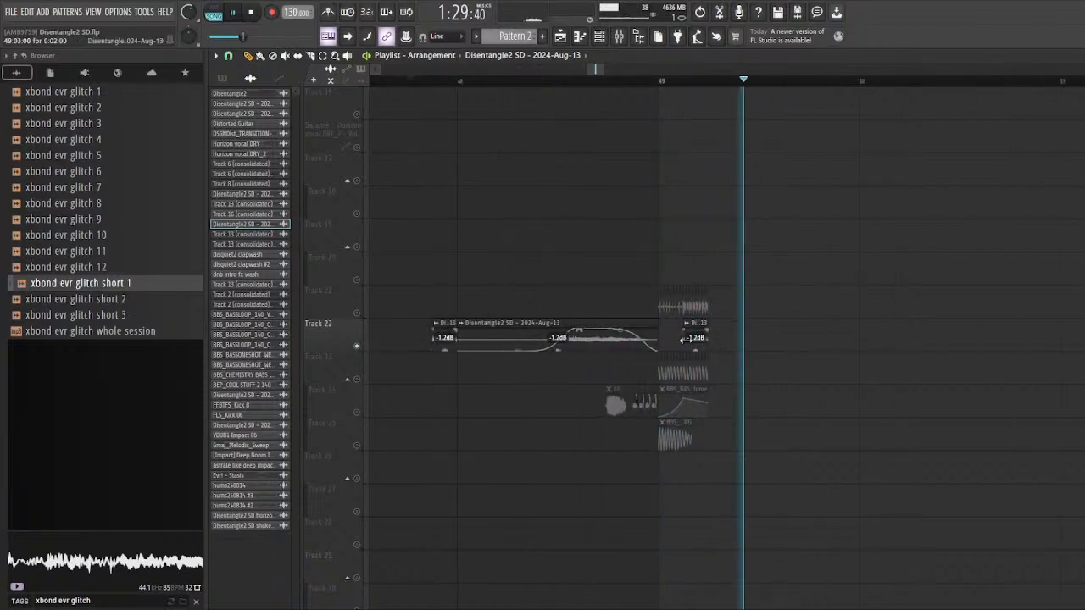
scroll(414, 242, "down", 4)
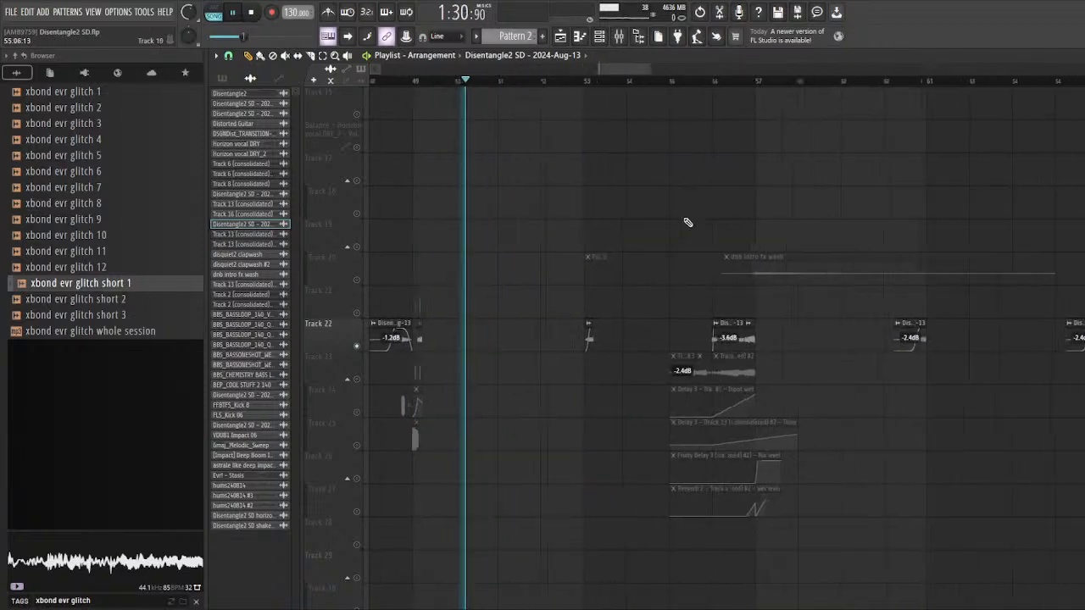
scroll(685, 223, "up", 2)
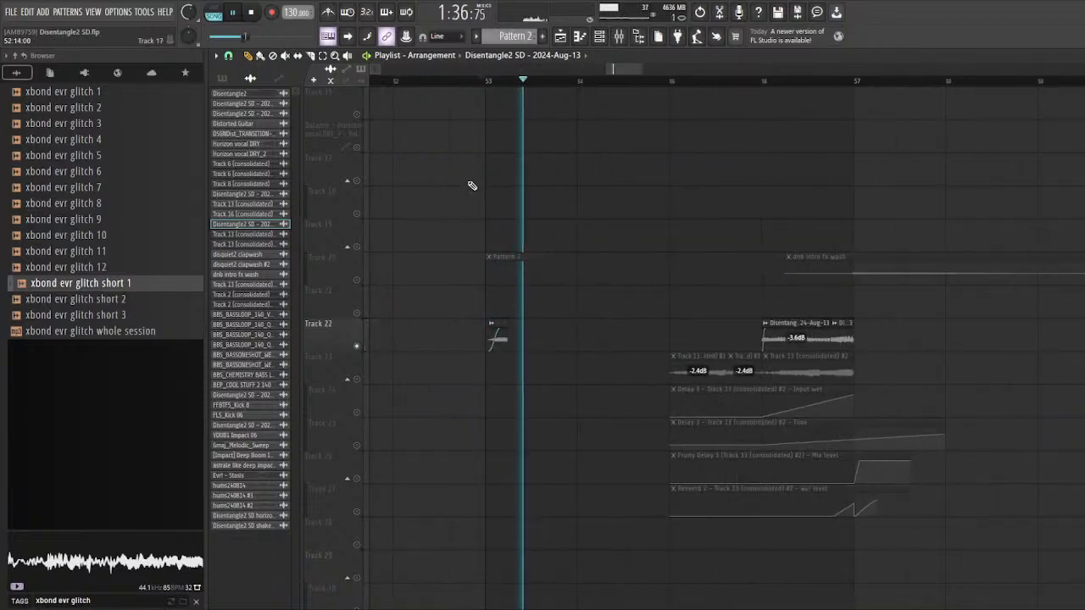
Step: Play the soloed Track 22 clips at bars 53 and 56, continuing through those before bars 65 and 69
scroll(471, 190, "down", 2)
key("space")
scroll(640, 161, "up", 1)
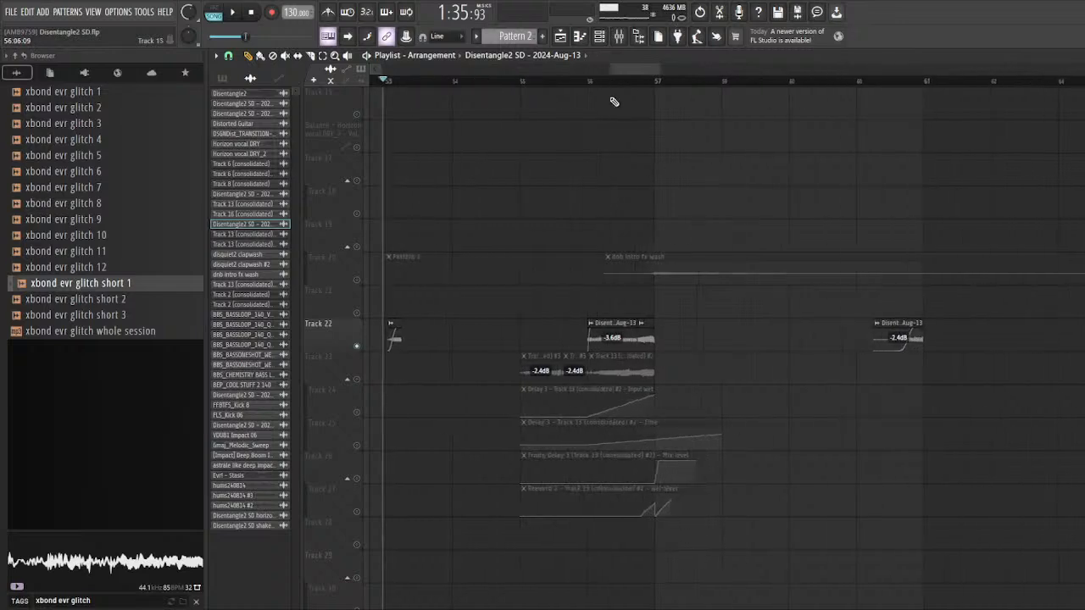
left_click(592, 82)
key("space")
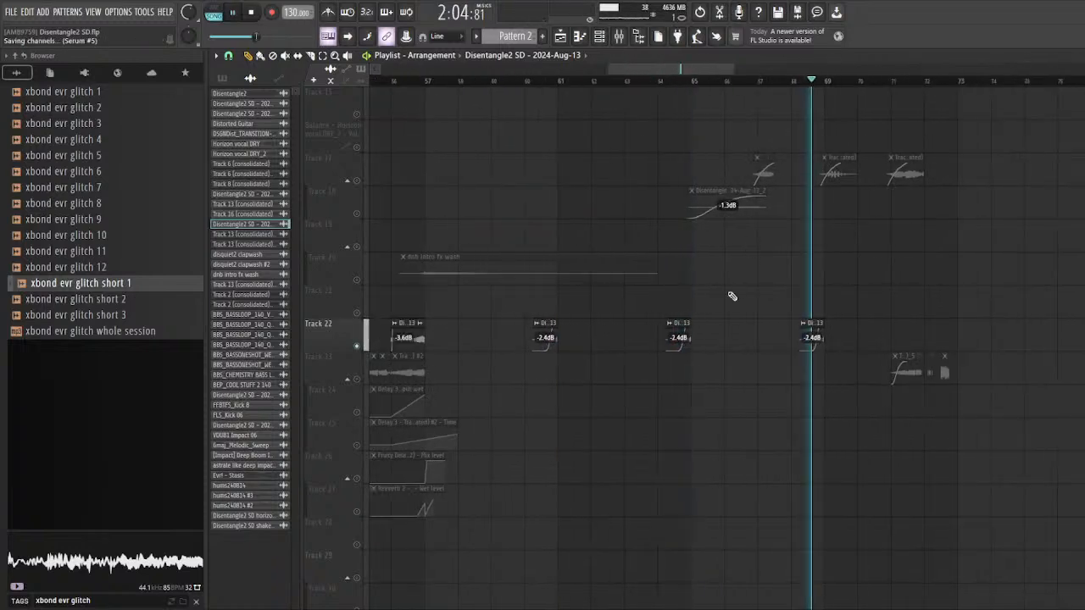
scroll(732, 296, "down", 5)
key("space")
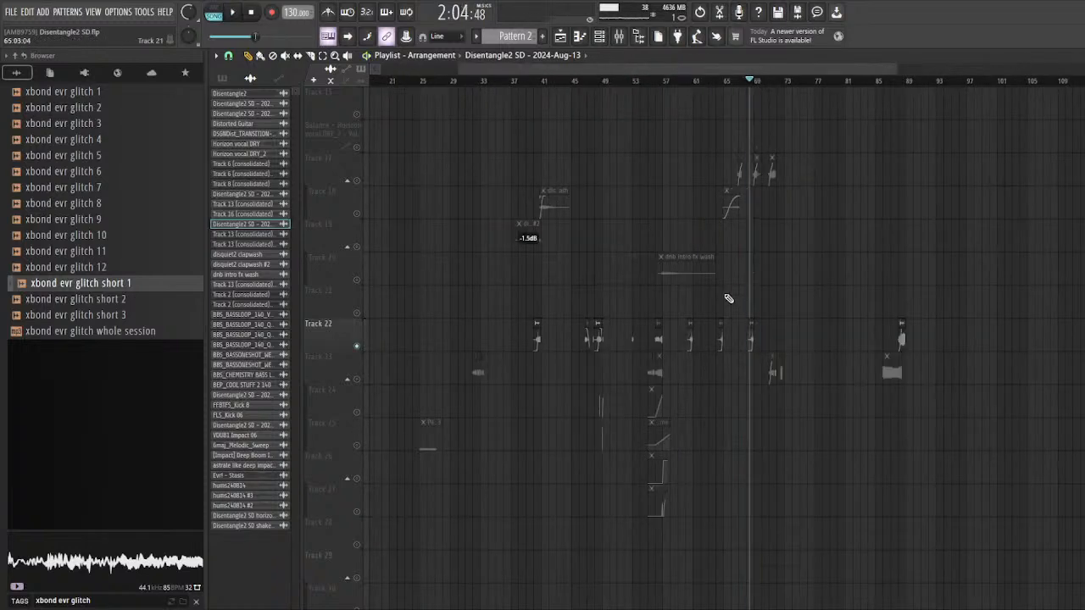
Step: Play the soloed Track 16 (consolidated) clip on Track 22 at bar 88
scroll(726, 298, "up", 1)
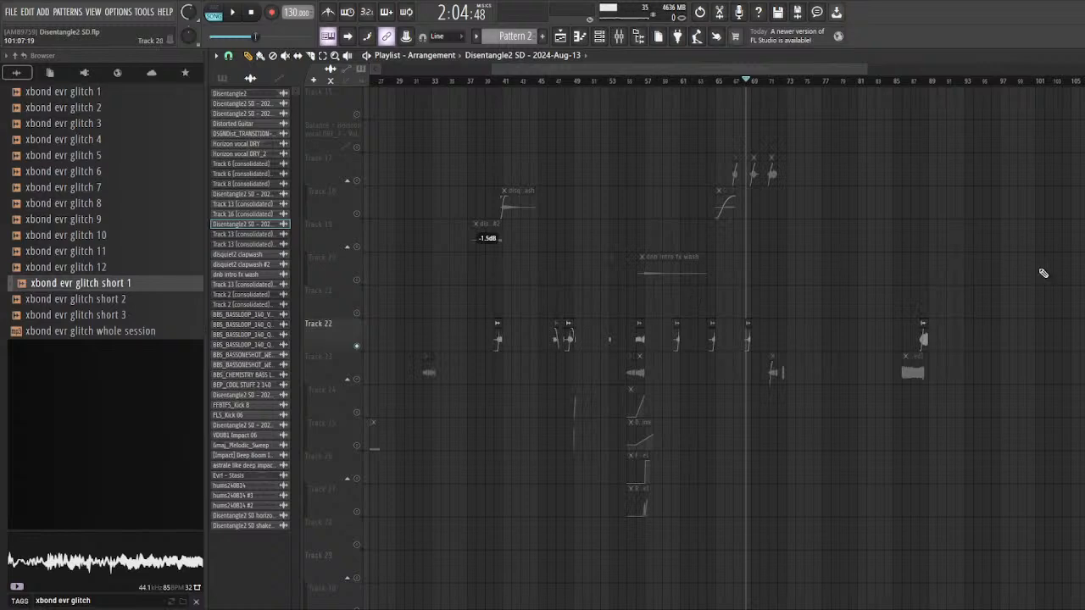
scroll(1043, 273, "up", 5)
left_click(765, 82)
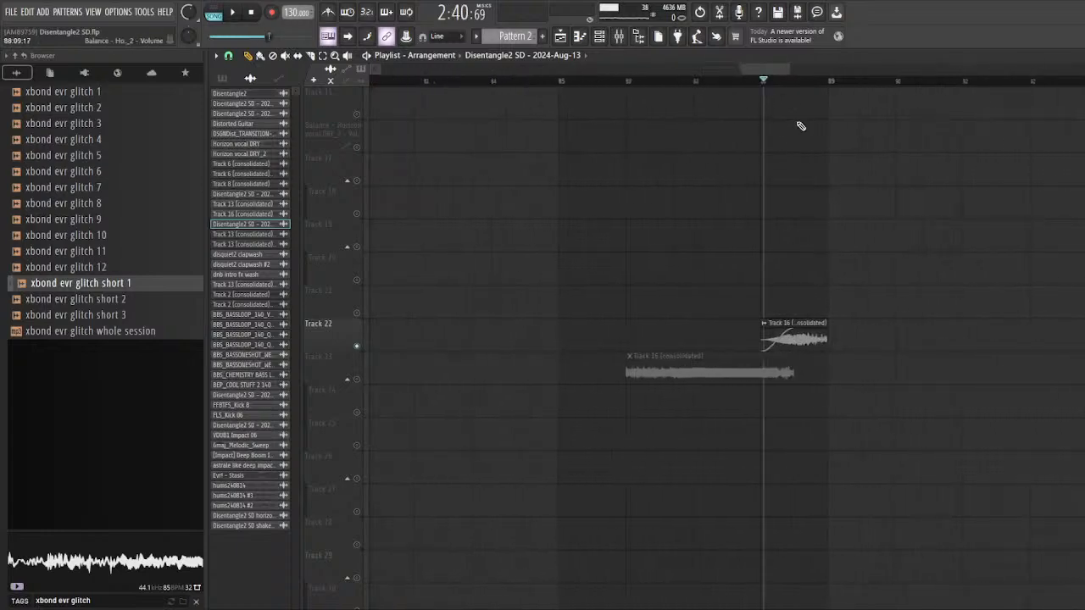
key("space")
key("space")
scroll(910, 315, "down", 4)
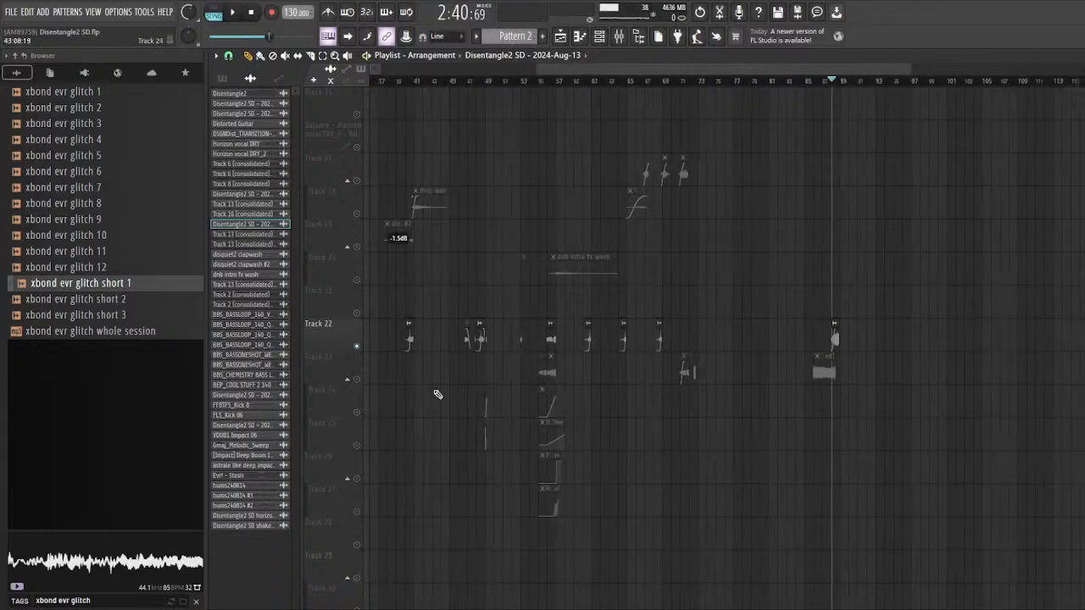
Step: Unmute Tracks 21, 23, 24 and 25 alongside Track 22 and play the transition into bar 49 from bar 48
scroll(437, 394, "up", 5)
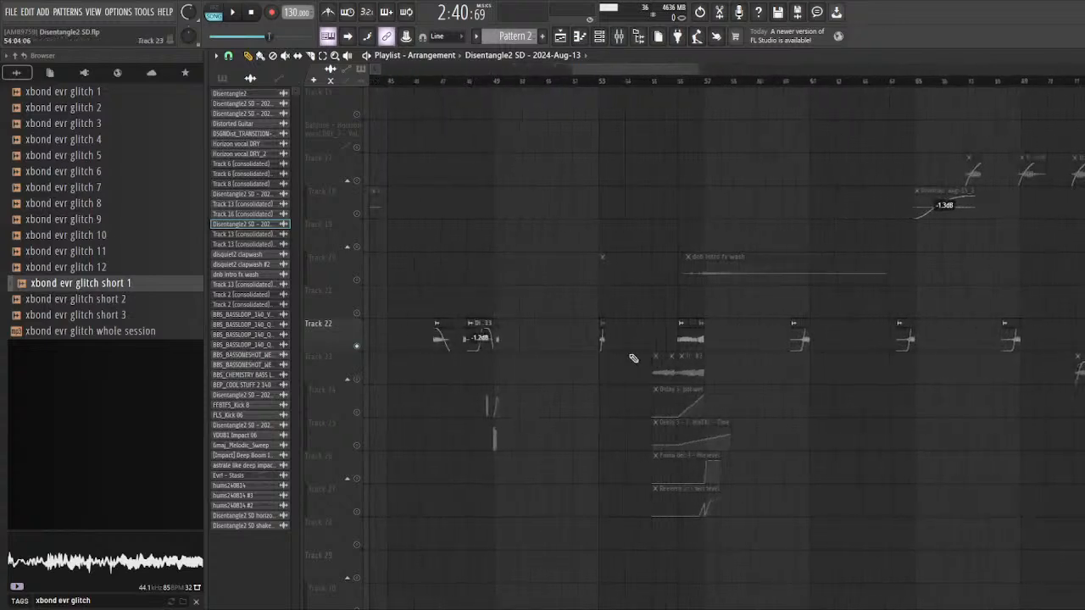
scroll(402, 368, "up", 6)
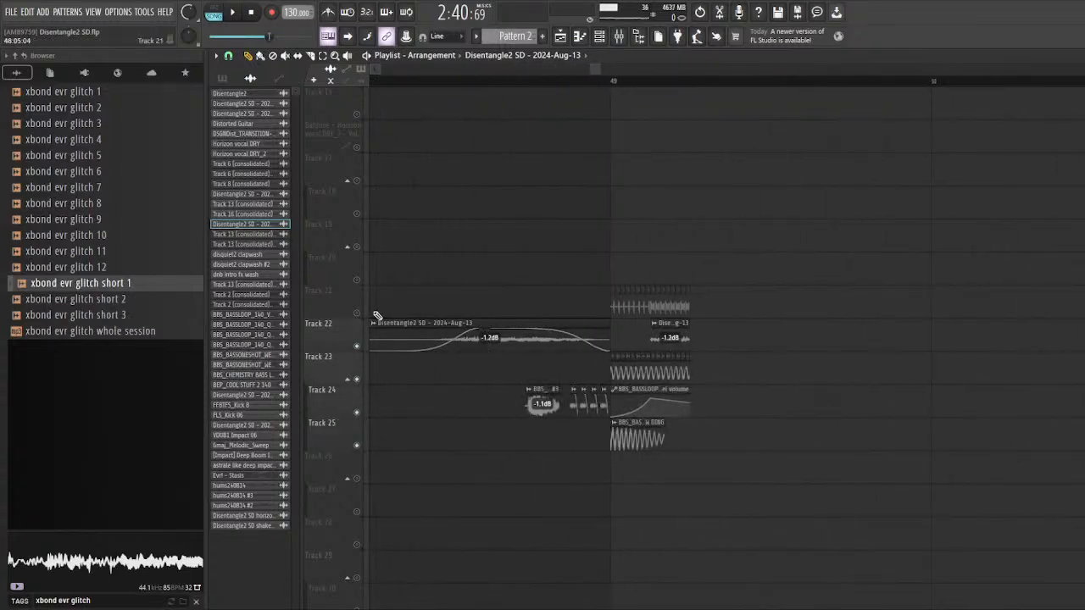
left_click(513, 80)
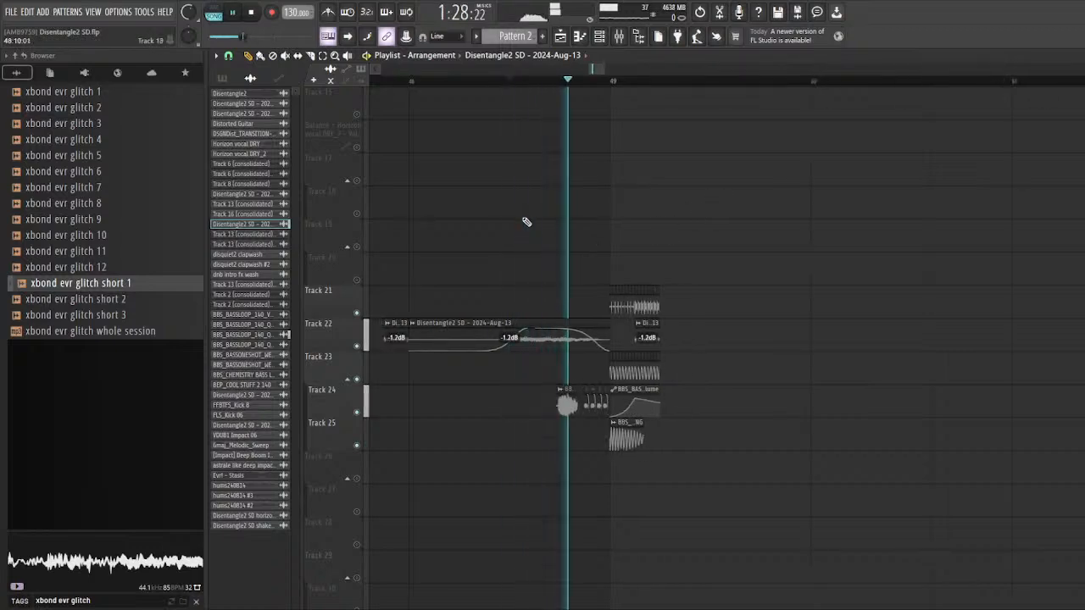
key("space")
left_click(413, 80)
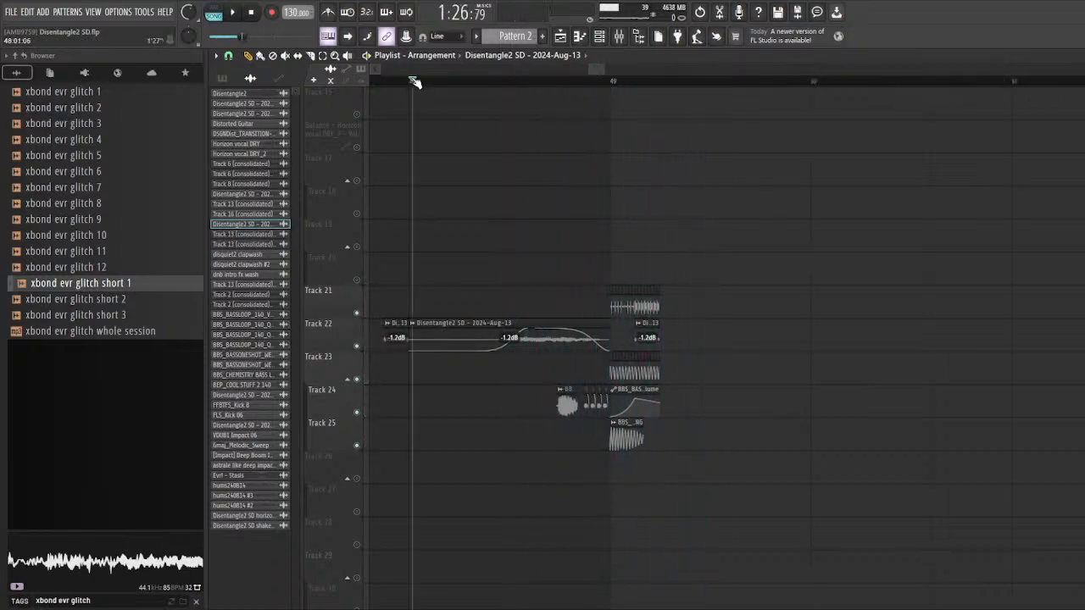
key("space")
key("space")
Step: Solo Track 24 and play its bass growl clips leading into bar 49
right_click(356, 412)
scroll(587, 217, "up", 3)
scroll(483, 98, "up", 2)
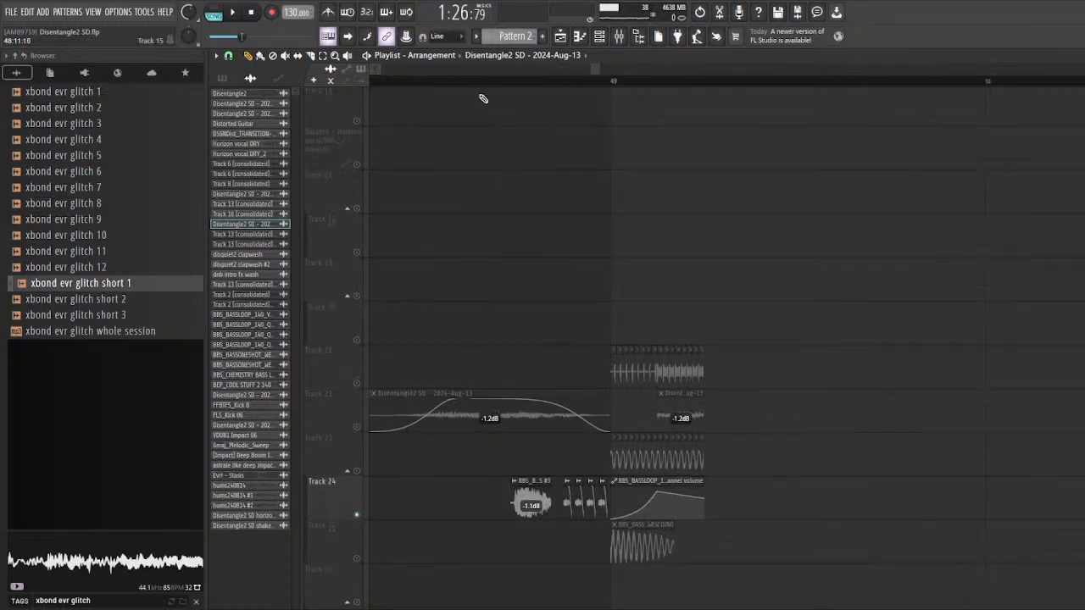
scroll(483, 98, "up", 2)
scroll(511, 145, "up", 2)
left_click(391, 81)
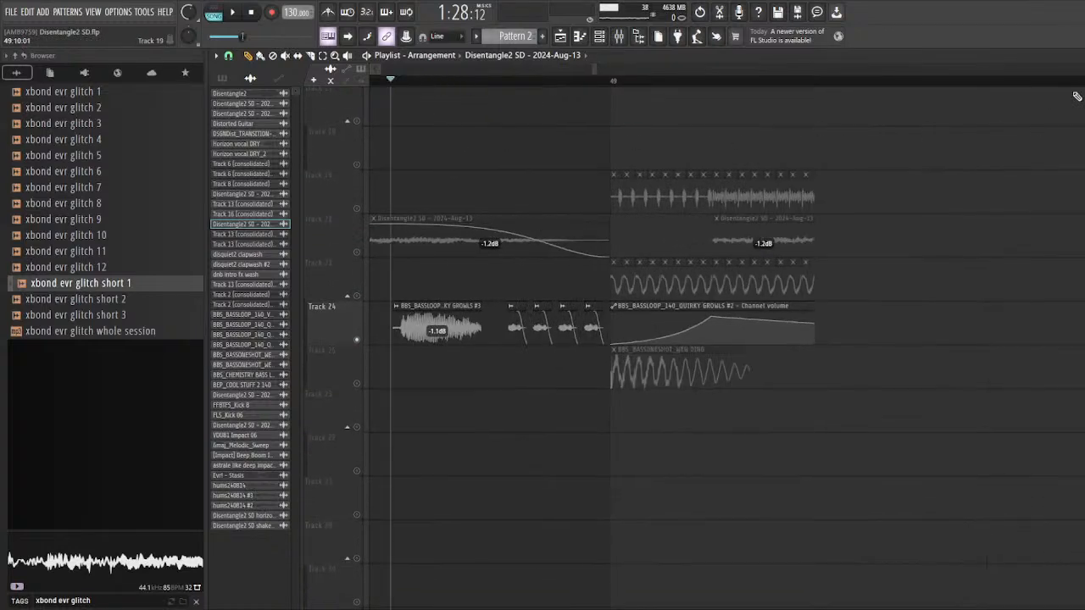
scroll(488, 328, "down", 2)
key("space")
key("space")
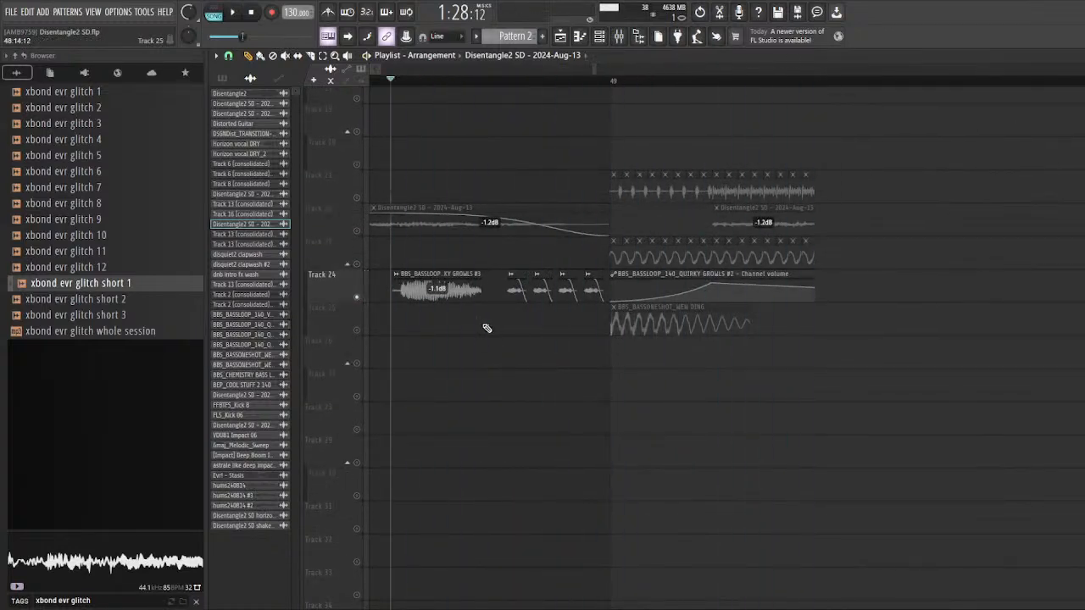
Step: Solo Track 25 and play its BBS_BASSONESHOT_WEW DING clip at bar 49
key("space")
key("space")
right_click(357, 330)
key("space")
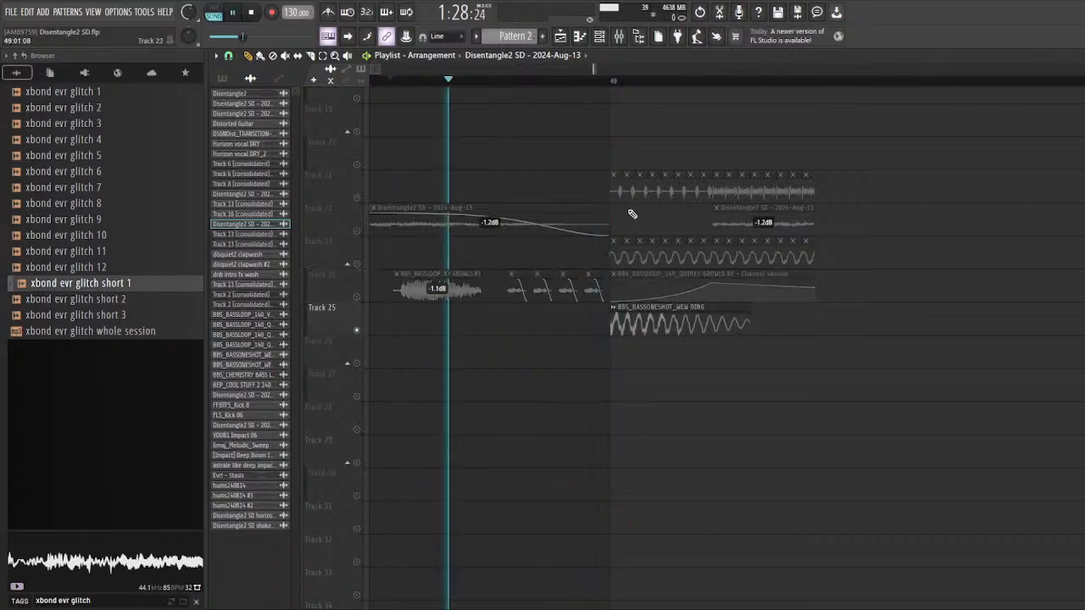
Step: Solo Track 24, add Track 23 to it, and play both across bar 49
key("space")
right_click(359, 276)
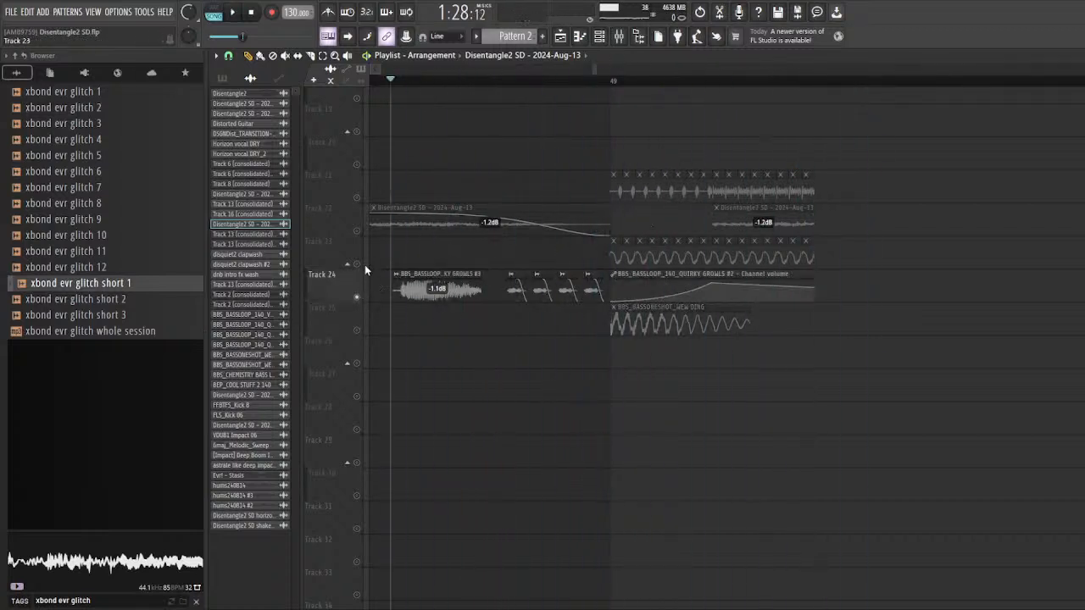
left_click(359, 264)
key("space")
Step: Select the row of short clips on Track 23 at bar 49 and play them with Track 24
key("space")
scroll(746, 294, "up", 2)
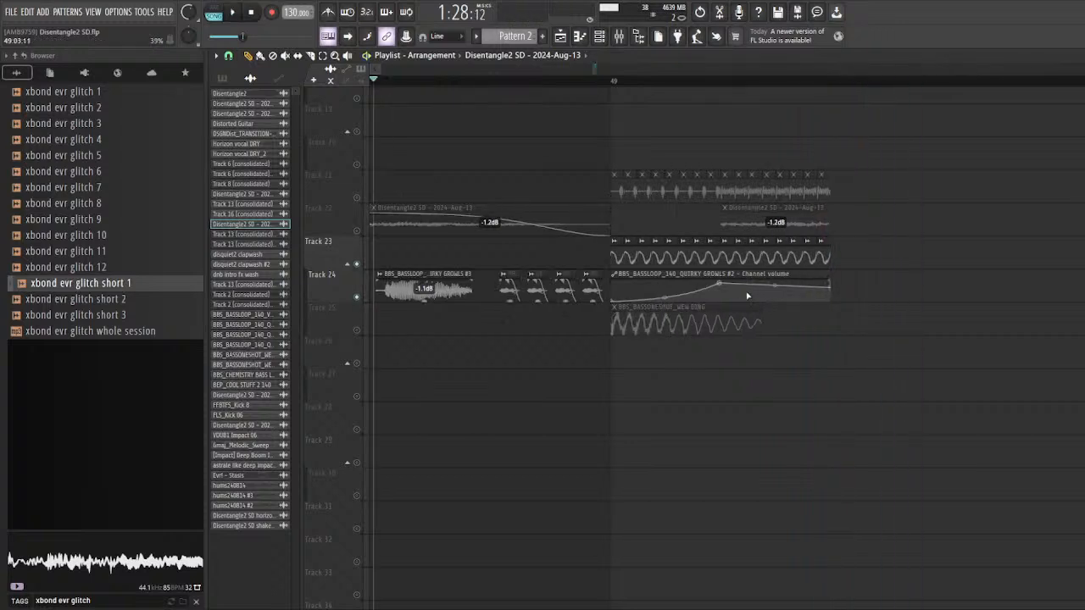
left_click_drag(967, 253, 605, 253)
key("space")
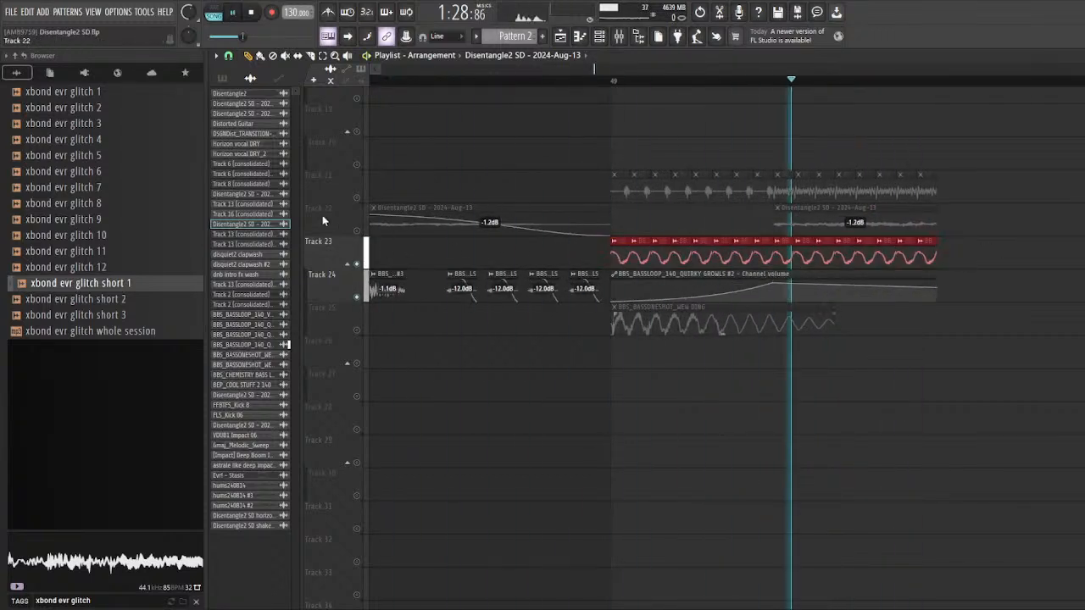
Step: Solo Track 21, unmute Track 22 with it, and listen to both after bar 49
right_click(357, 198)
left_click(357, 231)
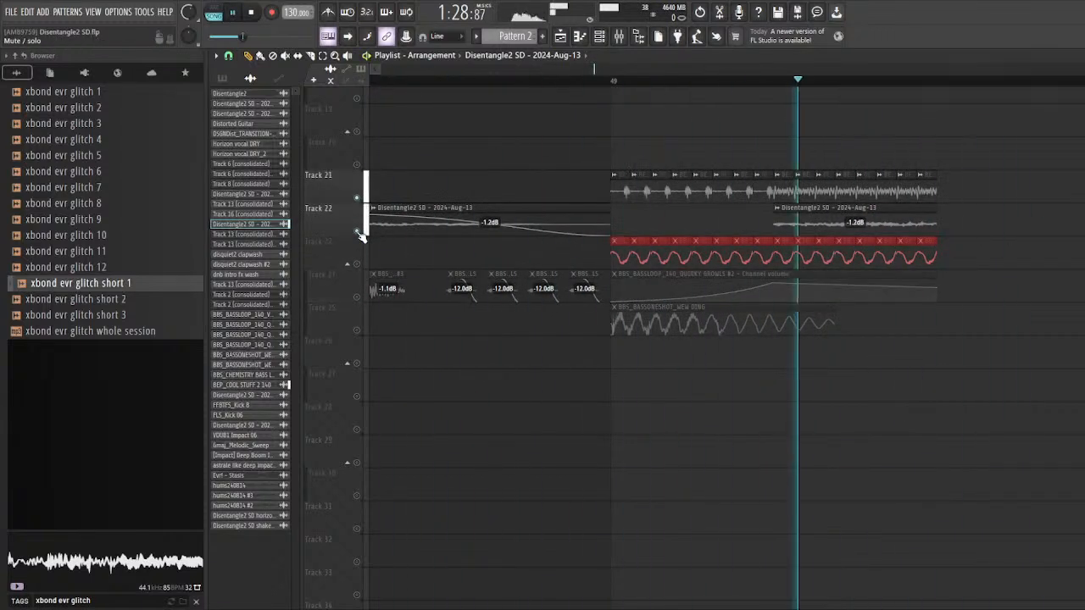
key("space")
Step: Unsolo the tracks, play the complete bass glitch section across bar 49, and deselect the Track 23 clips
right_click(357, 232)
right_click(357, 231)
scroll(735, 251, "down", 1)
scroll(735, 251, "down", 3)
key("space")
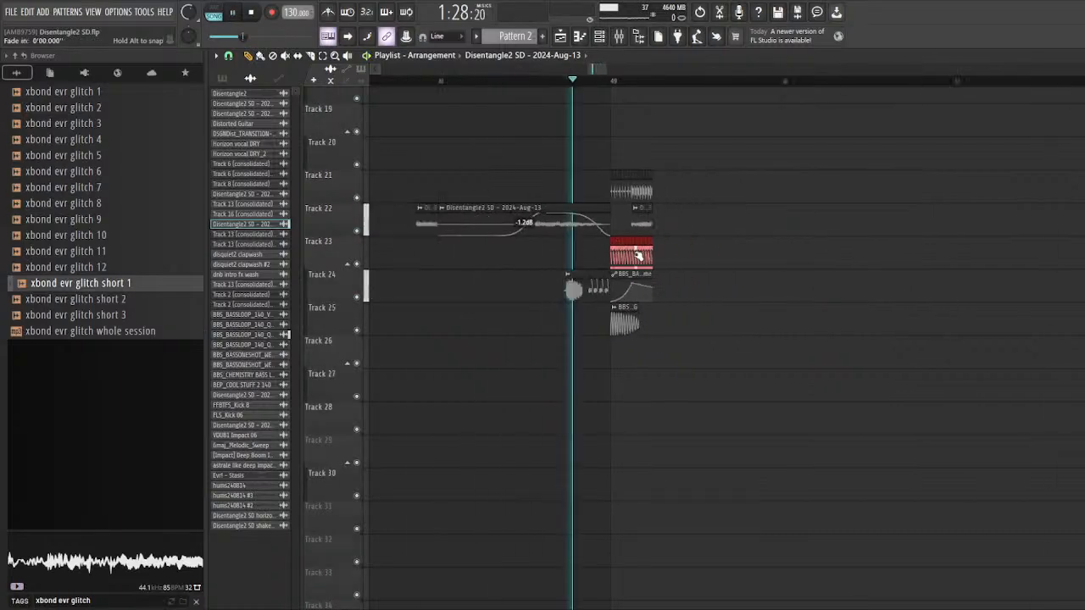
scroll(639, 267, "down", 1)
scroll(641, 282, "up", 2)
left_click(646, 279, "ctrl")
key("space")
scroll(460, 268, "down", 1)
scroll(698, 312, "down", 4)
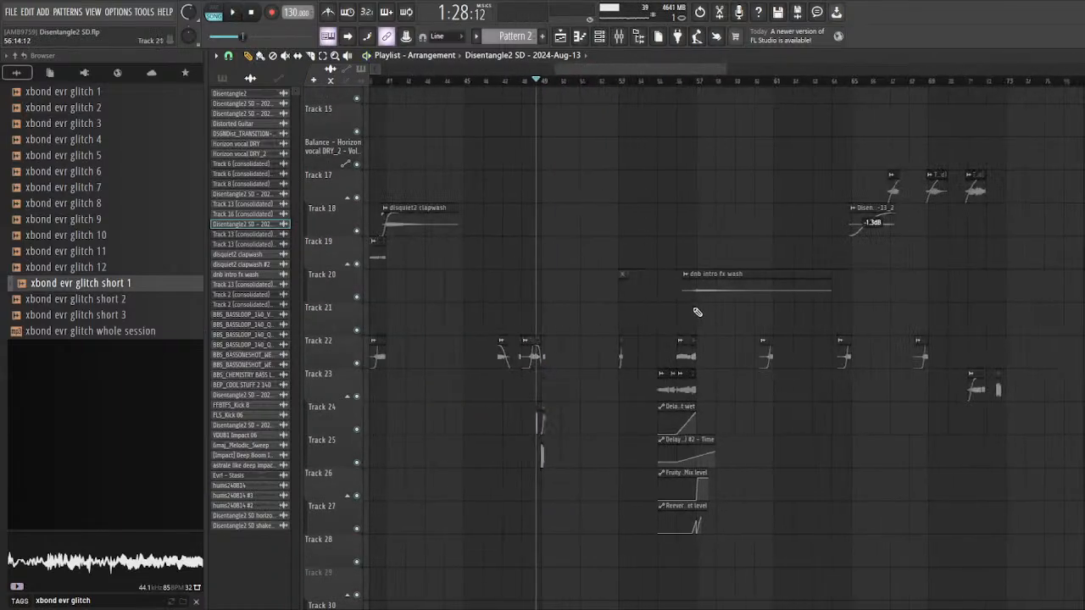
scroll(506, 296, "up", 3)
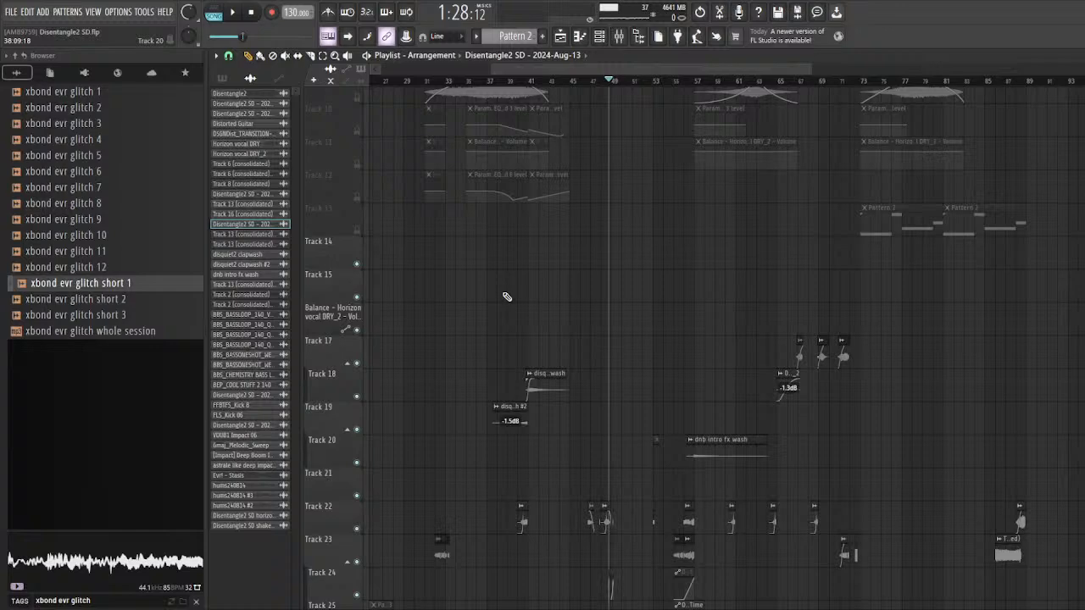
Step: Locate the clips around bar 65 and play the Track 18 clip from bar 65
scroll(506, 296, "down", 2)
scroll(509, 300, "up", 5)
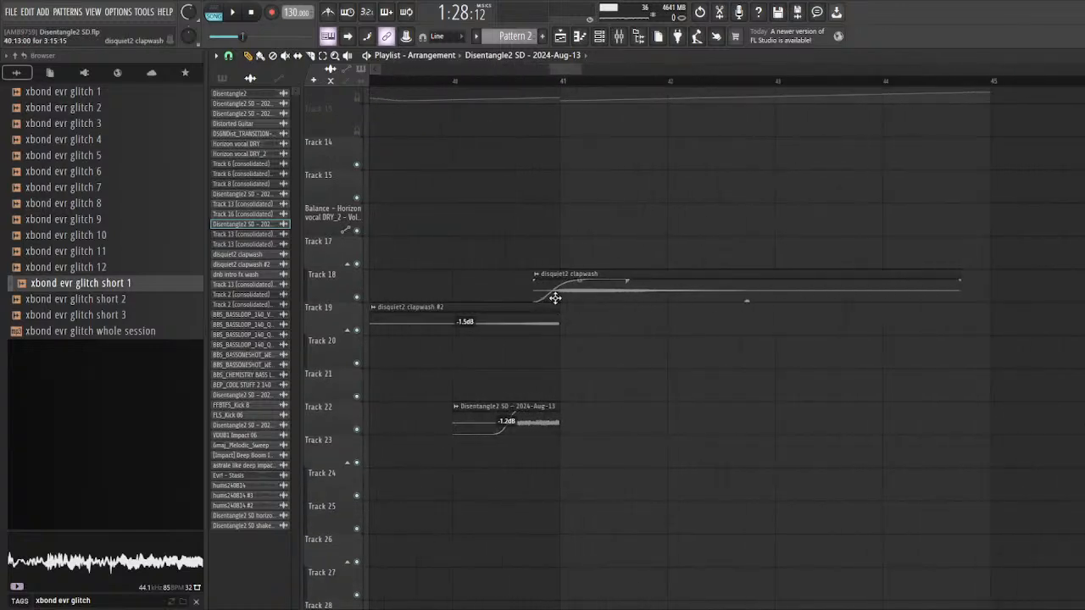
scroll(557, 300, "down", 4)
scroll(699, 336, "down", 3)
scroll(458, 318, "down", 3)
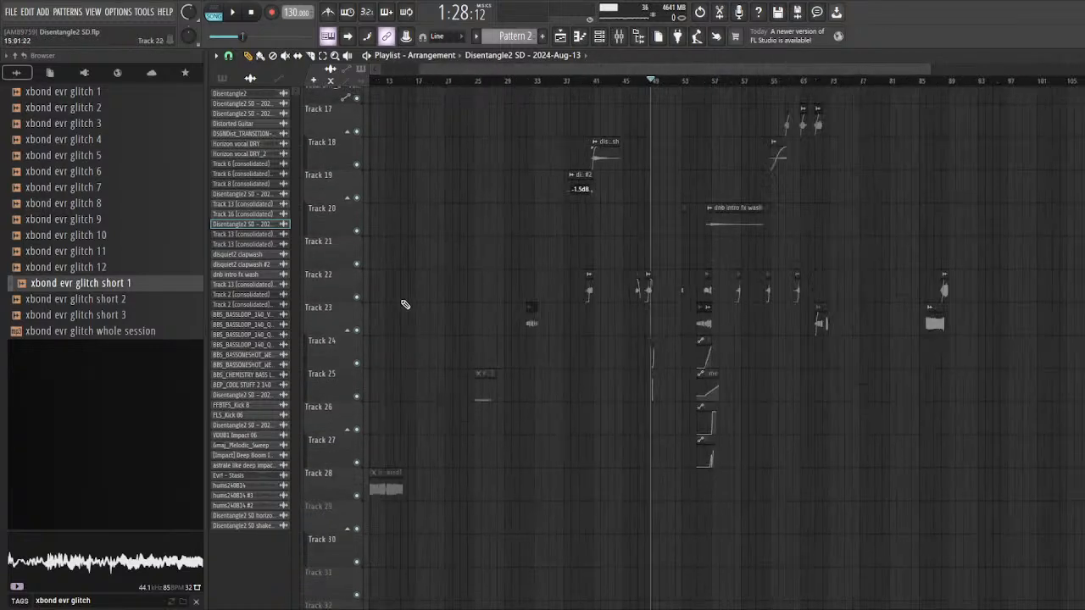
scroll(801, 298, "up", 2)
scroll(818, 271, "up", 5)
Step: Return the playhead to bar 65 and open the settings of the first Track 6 (consolidated) clip on Track 17
scroll(806, 223, "up", 2)
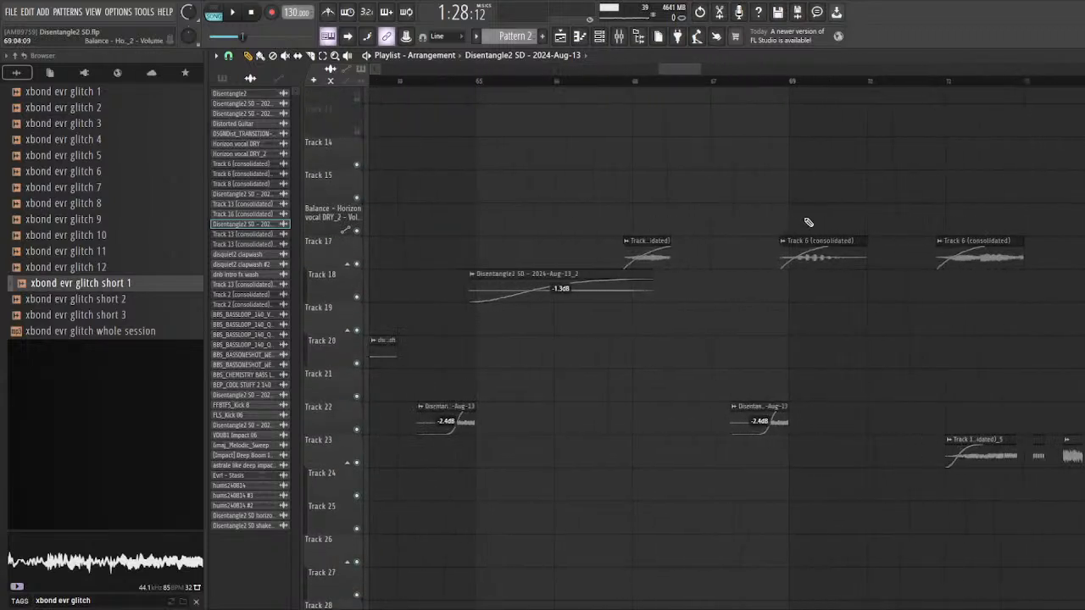
left_click(476, 83)
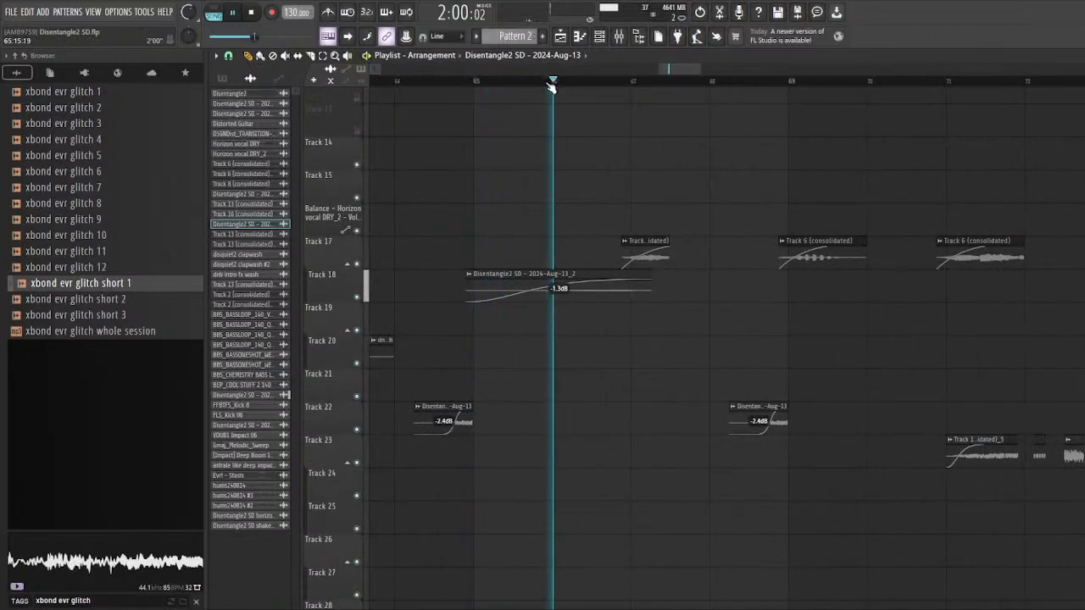
key("space")
scroll(599, 95, "down", 1)
scroll(500, 195, "up", 3)
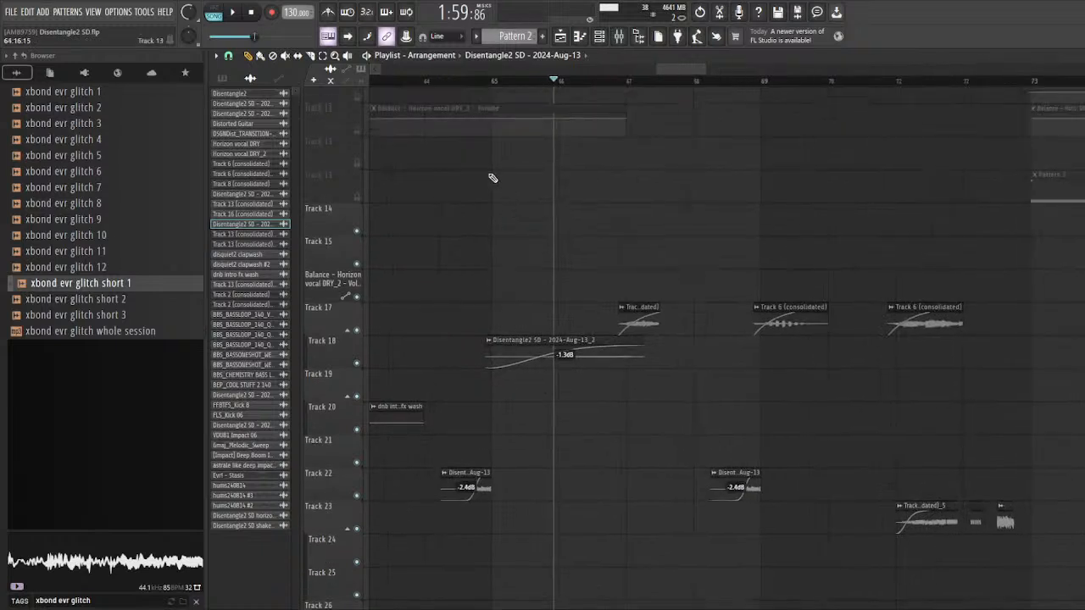
left_click(486, 83)
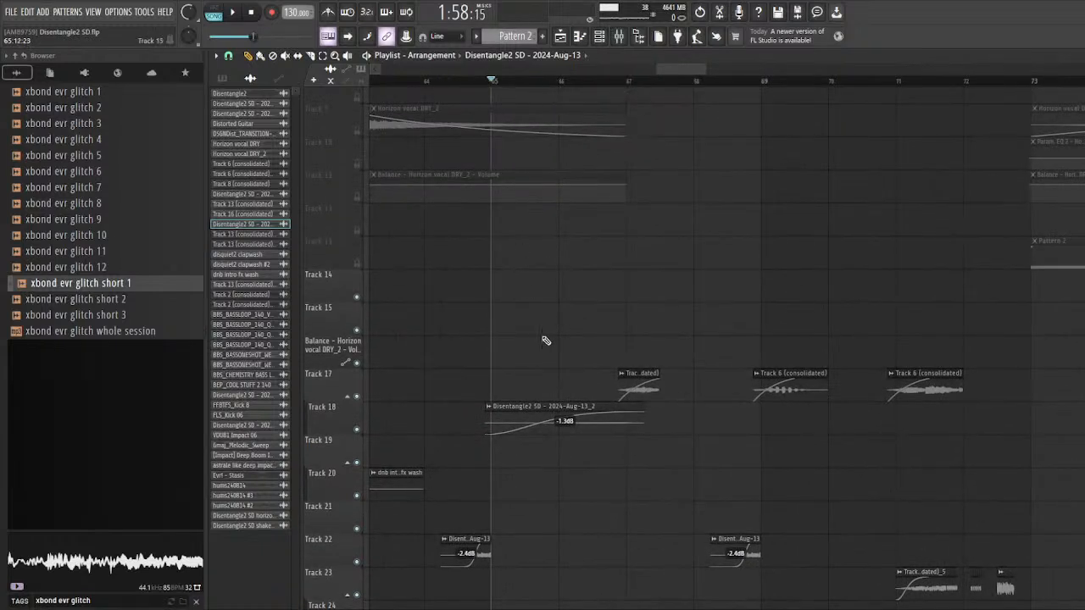
double_click(643, 373)
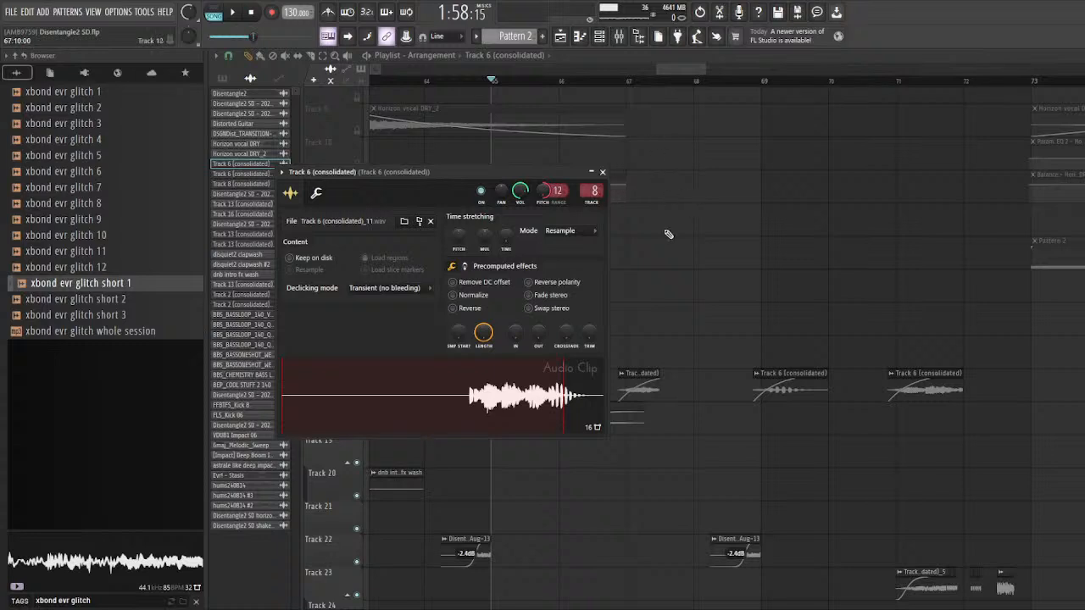
Step: Open Serum #3 from the channel rack, review its wrapper settings and FX page, and close the windows
left_click(599, 36)
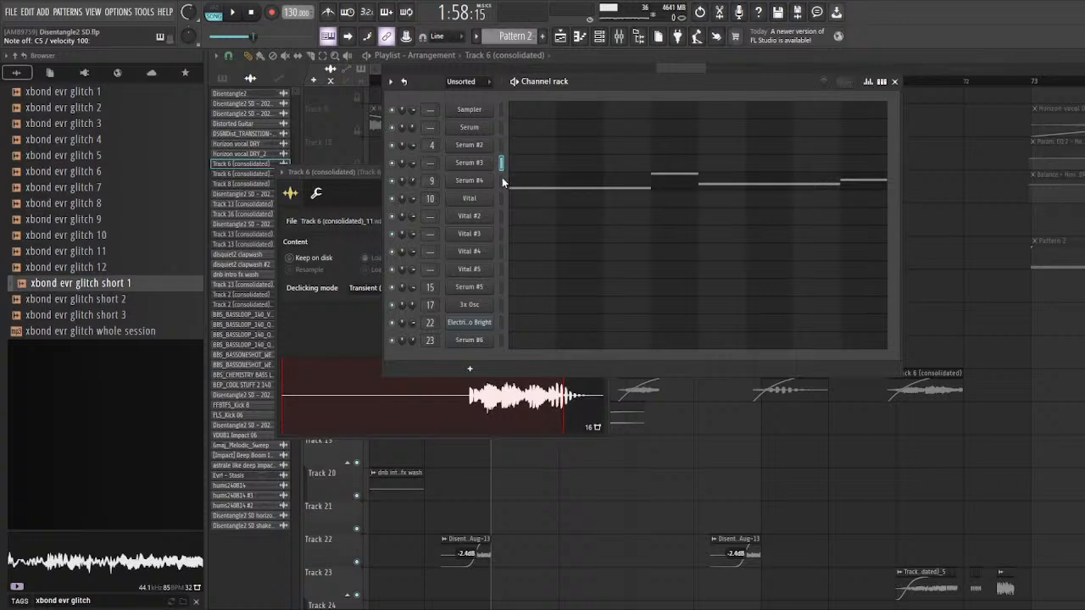
left_click(501, 181)
left_click(500, 163)
left_click(485, 165)
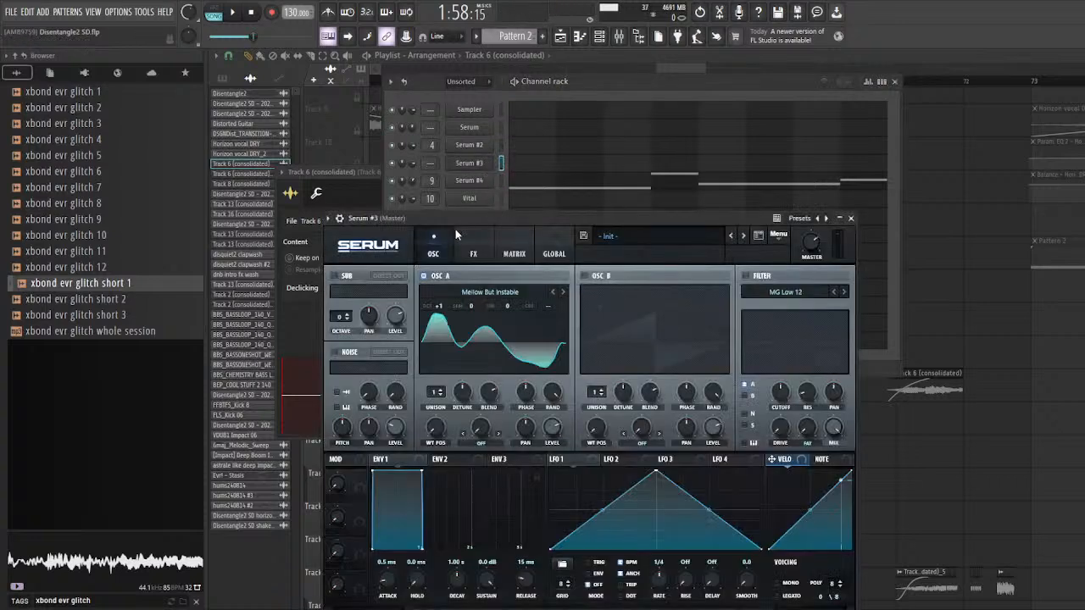
left_click(340, 220)
left_click(474, 273)
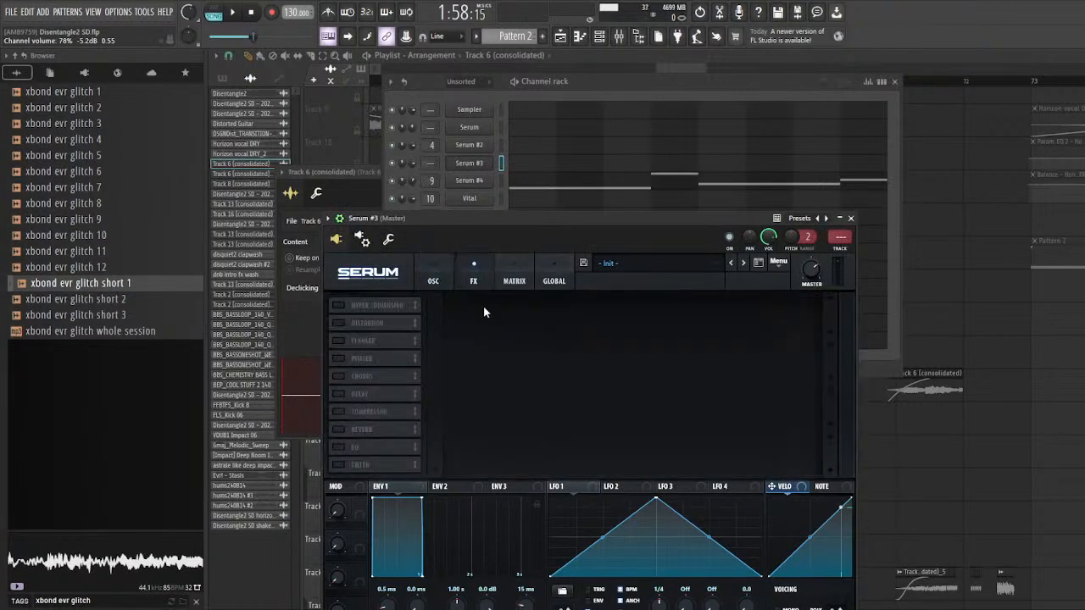
right_click(972, 256)
Step: Play the arrangement from just before bar 66 through the Track 17 clips past bar 72
scroll(624, 286, "up", 3)
scroll(564, 246, "down", 2)
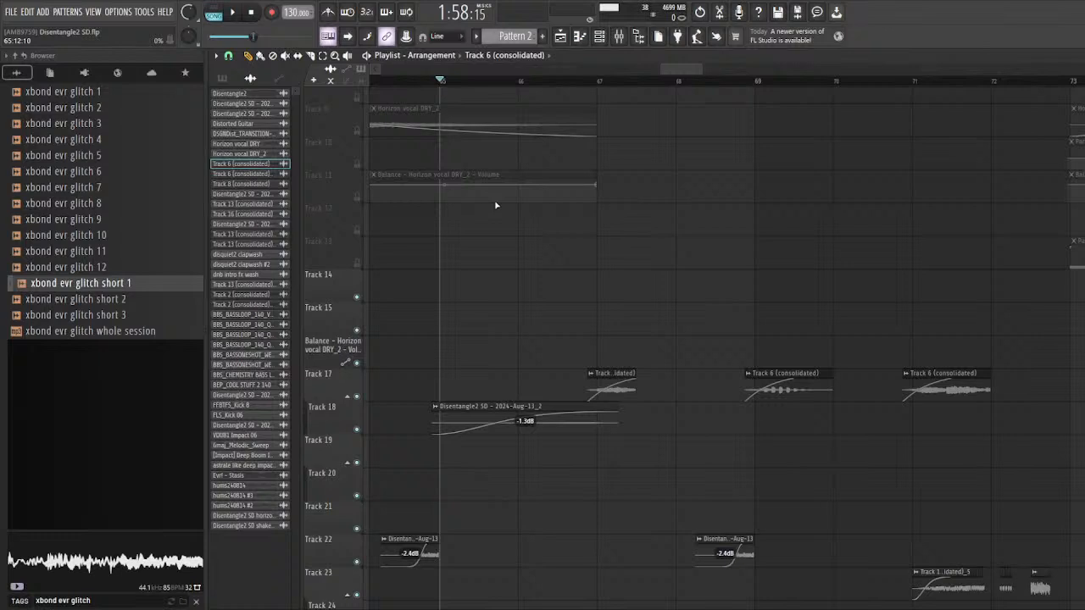
left_click(502, 82)
key("space")
scroll(650, 268, "down", 1)
scroll(649, 269, "up", 1)
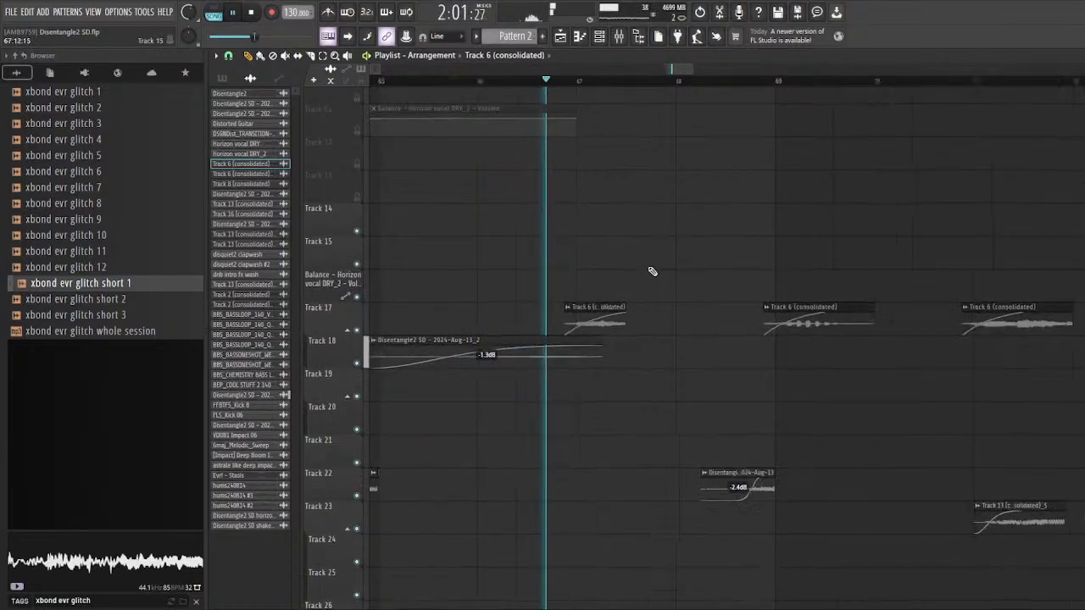
scroll(506, 254, "down", 1)
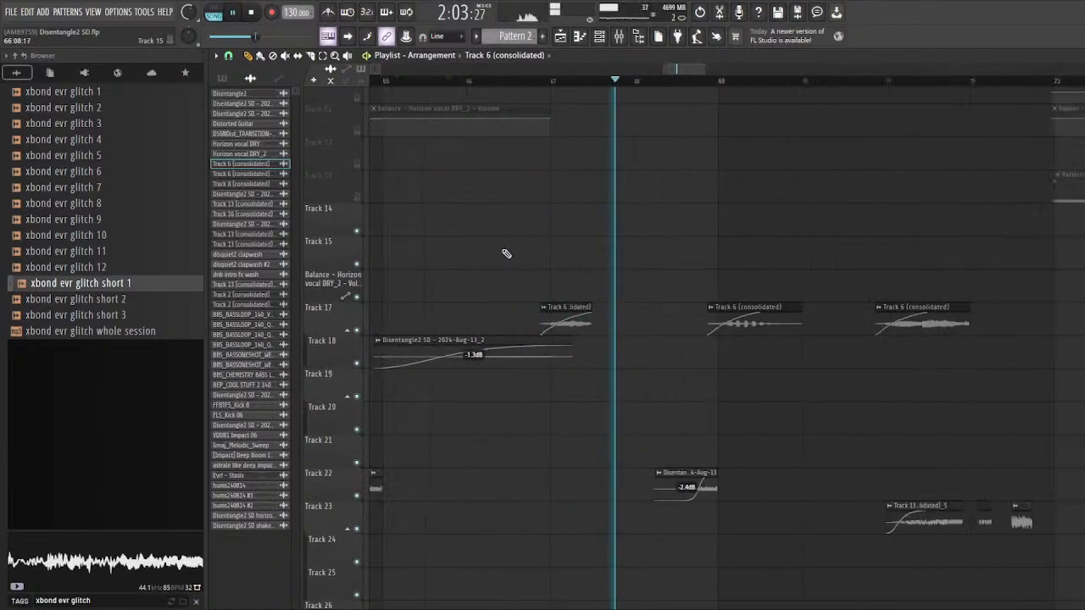
scroll(506, 253, "down", 1)
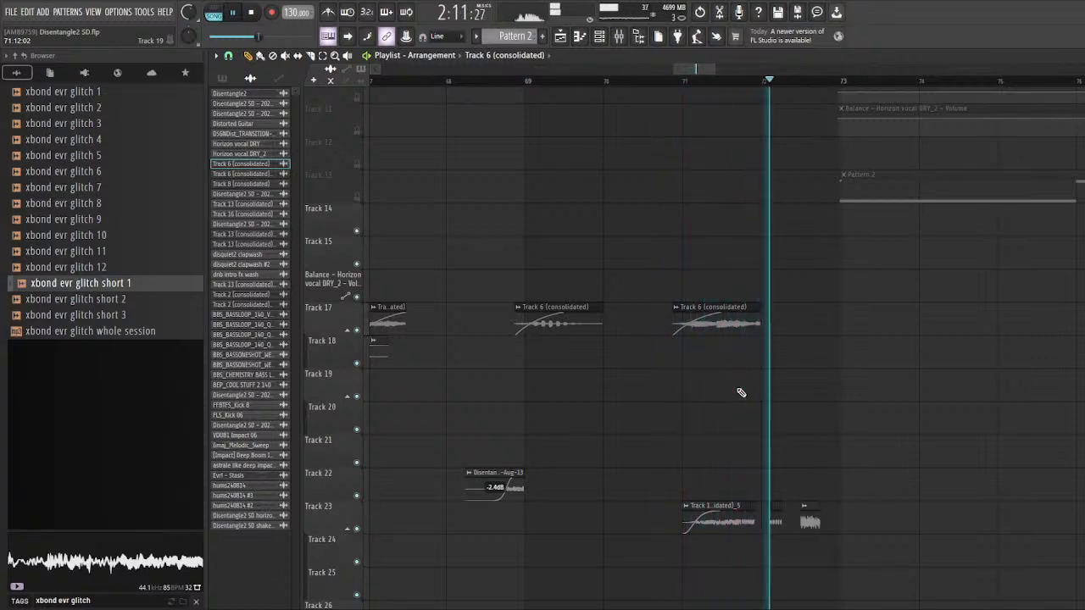
scroll(572, 373, "down", 6)
key("space")
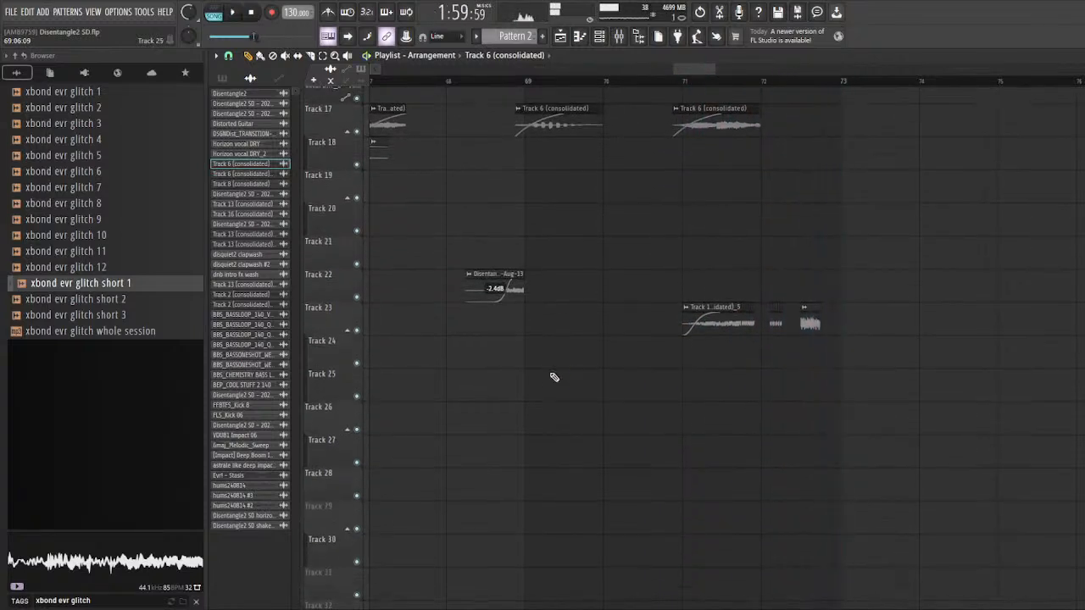
Step: Solo Track 23 and inspect the Track 6 (consolidated) clip's settings and the effects on mixer track 8
right_click(357, 331)
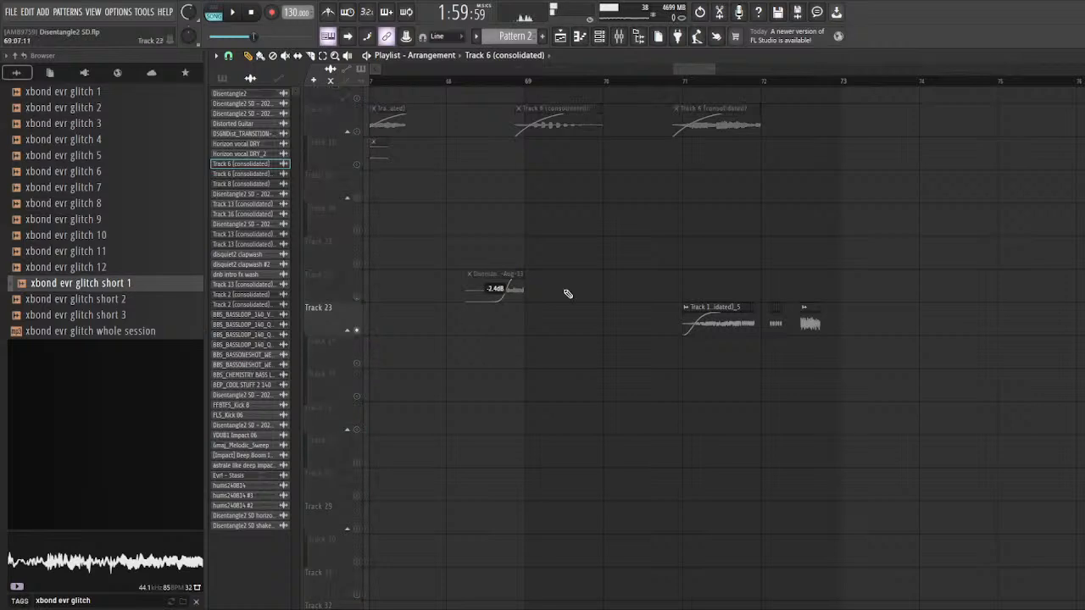
double_click(741, 129)
double_click(592, 192)
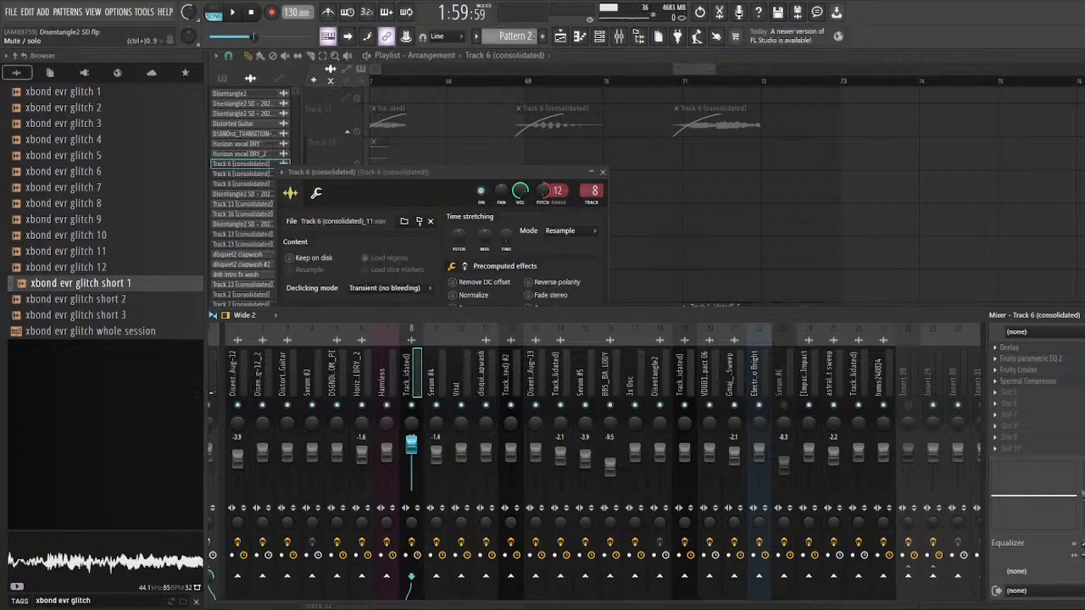
right_click(797, 226)
Step: Solo Track 17, play its clips at bars 69 and 71, and review their effects in the mixer
scroll(582, 140, "up", 3)
right_click(357, 133)
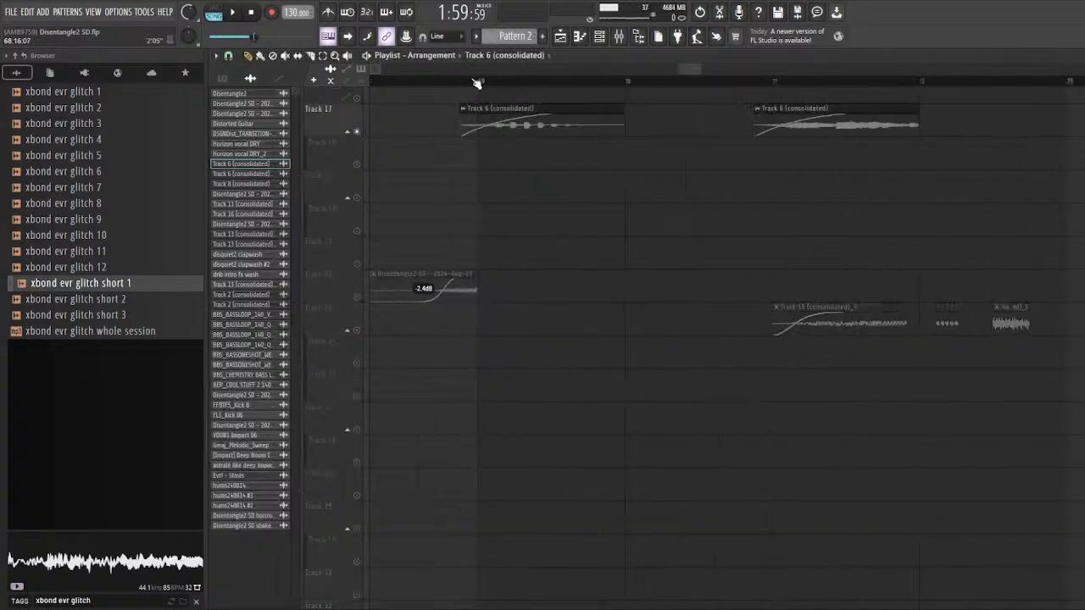
key("space")
key("space")
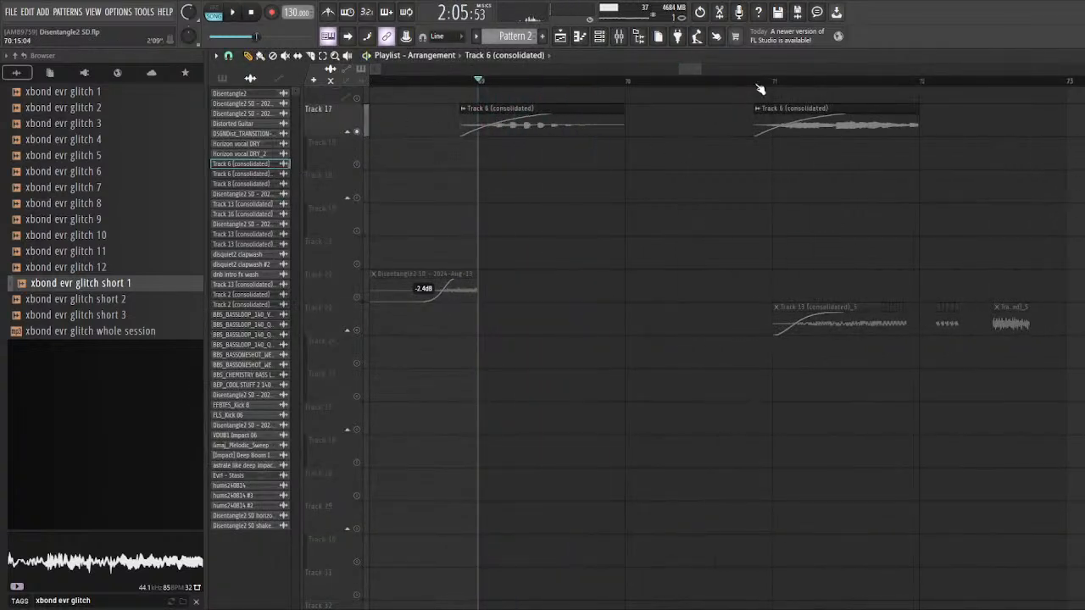
left_click(763, 82)
key("space")
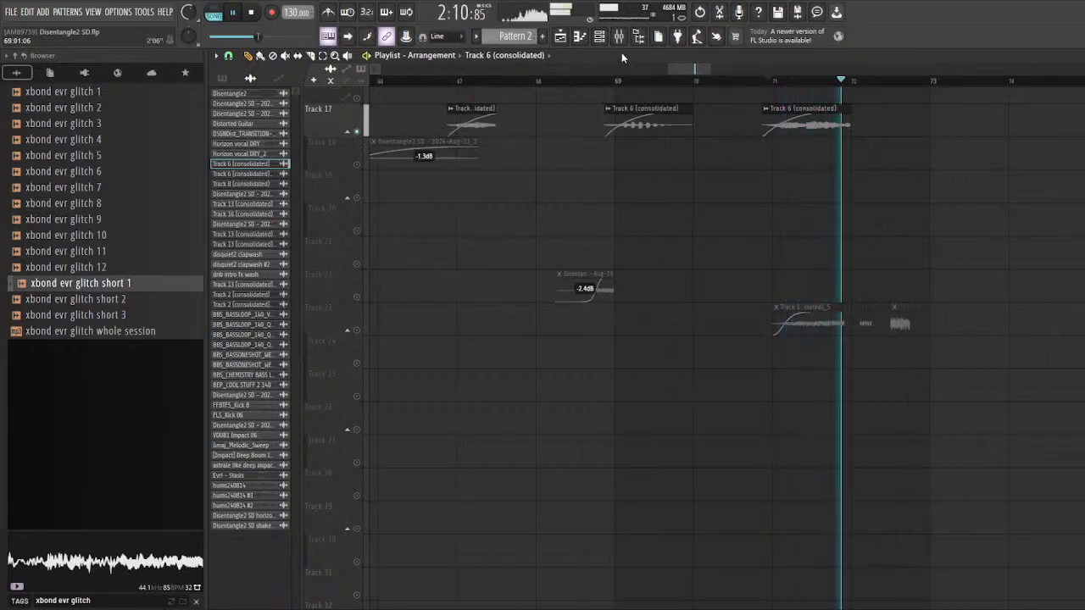
key("space")
left_click(618, 35)
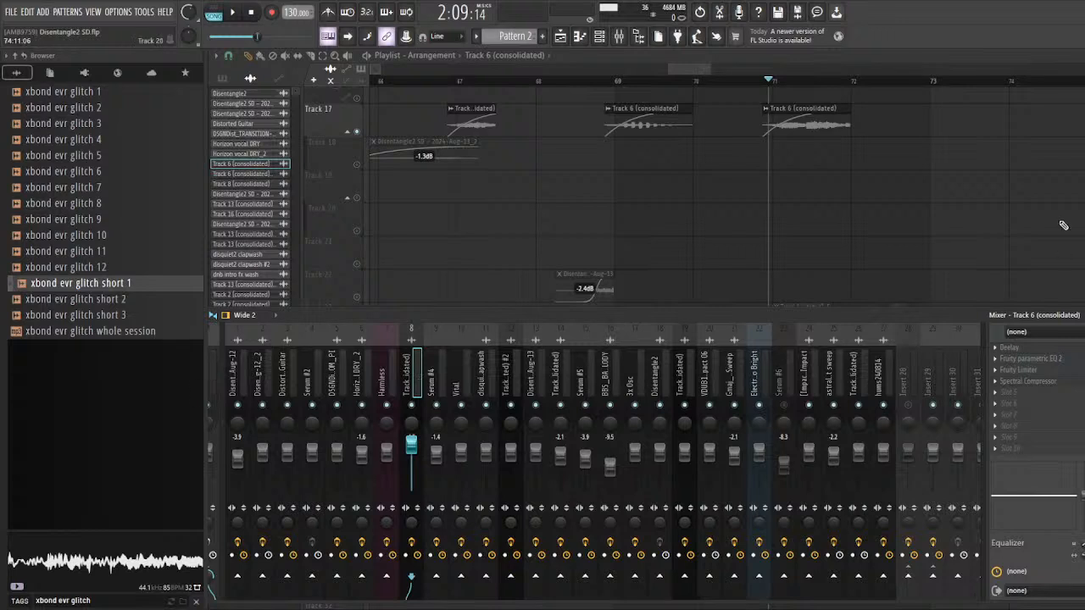
key("F9")
Step: Solo Track 23 and play its clips from bar 71
right_click(359, 331)
scroll(407, 346, "down", 2)
scroll(661, 332, "up", 3)
scroll(735, 324, "up", 2)
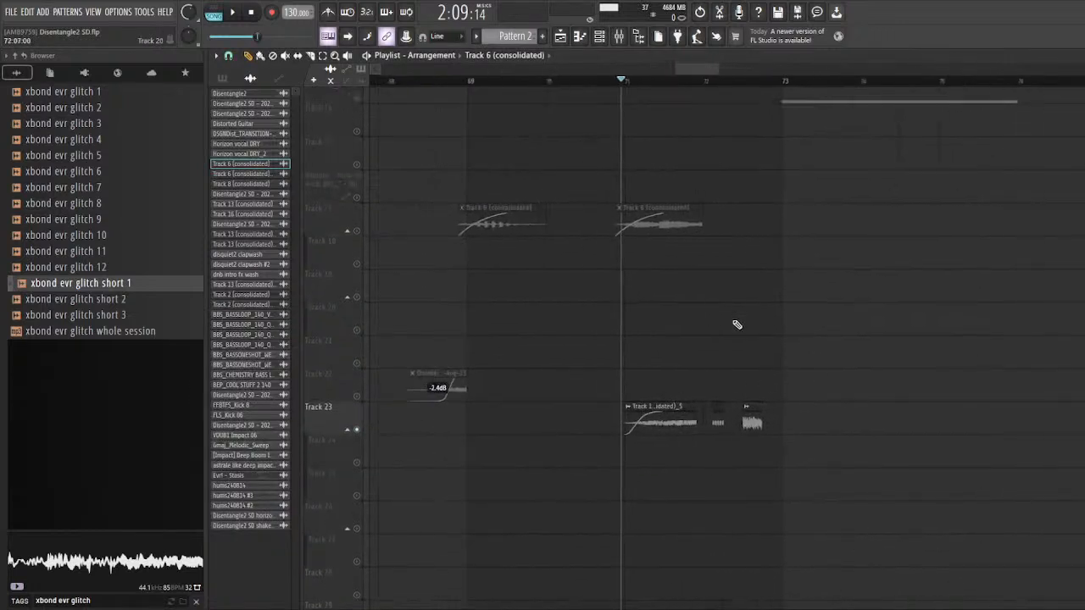
key("space")
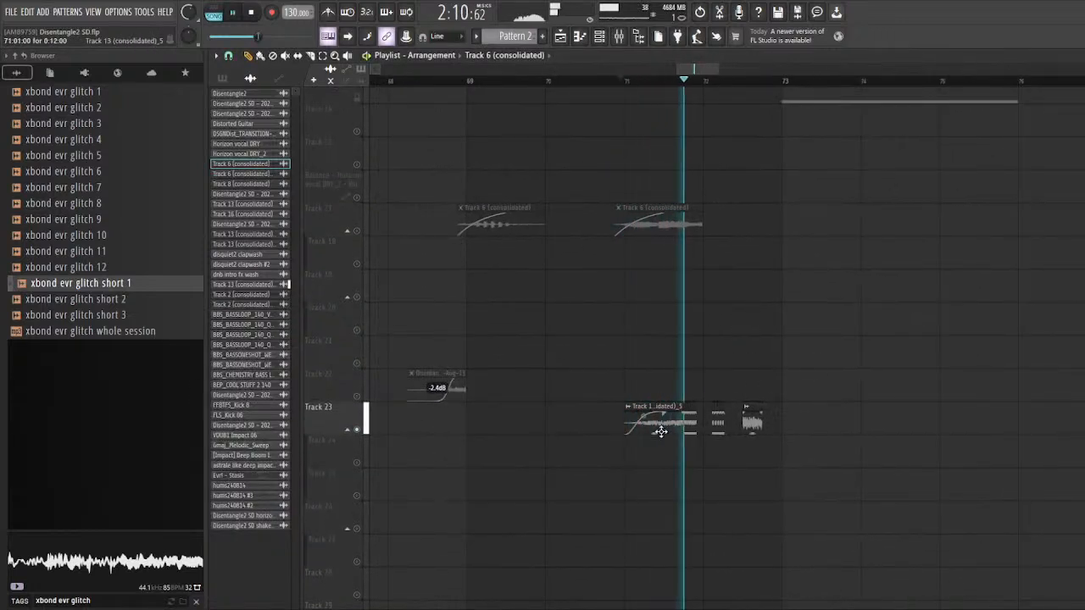
Step: Inspect the sample settings of the Track 13 (consolidated)_5 clip on Track 23, replaying the clip in between
scroll(697, 433, "up", 2)
key("space")
left_click(611, 423)
double_click(611, 422)
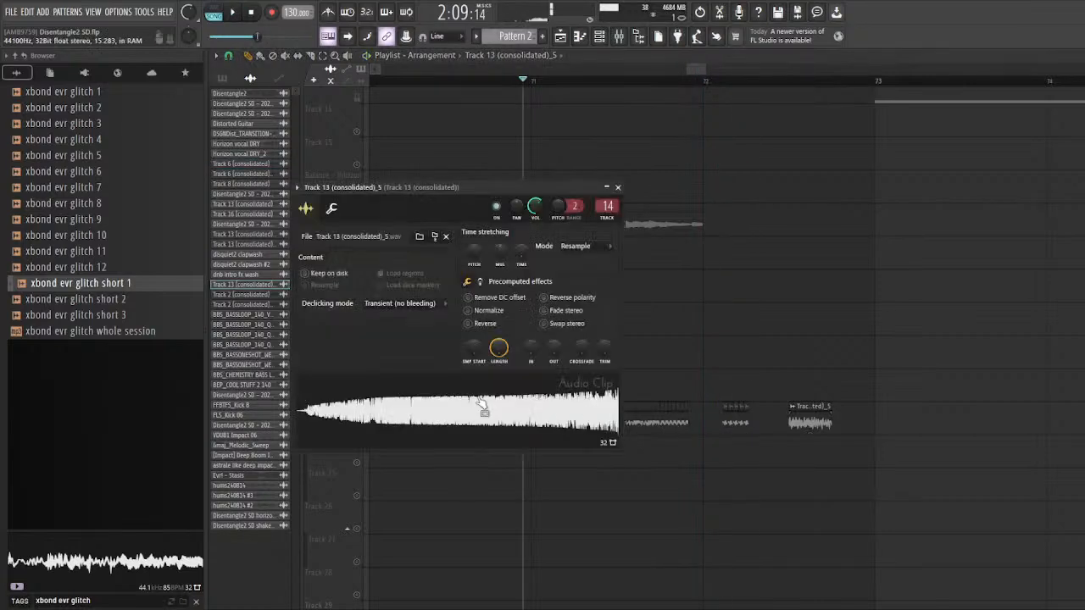
key("Escape")
key("space")
key("space")
scroll(593, 412, "down", 3)
Step: Solo Track 26 at the arrangement's start, unmute its Track 13 (consolidated) clip, and play it from bar 2
scroll(649, 423, "up", 4)
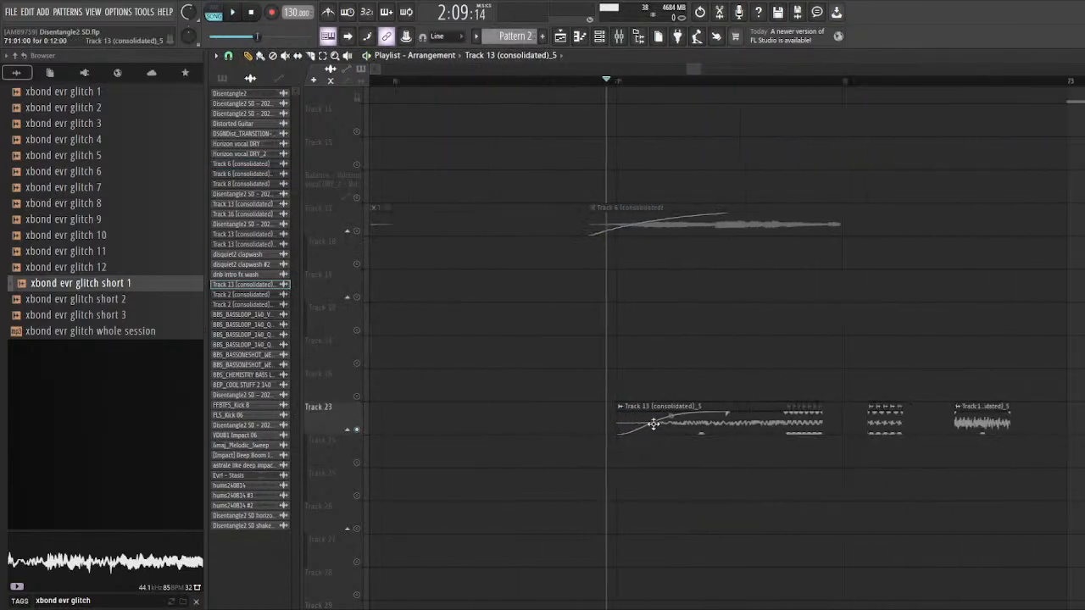
double_click(652, 424)
key("Escape")
scroll(889, 390, "down", 2)
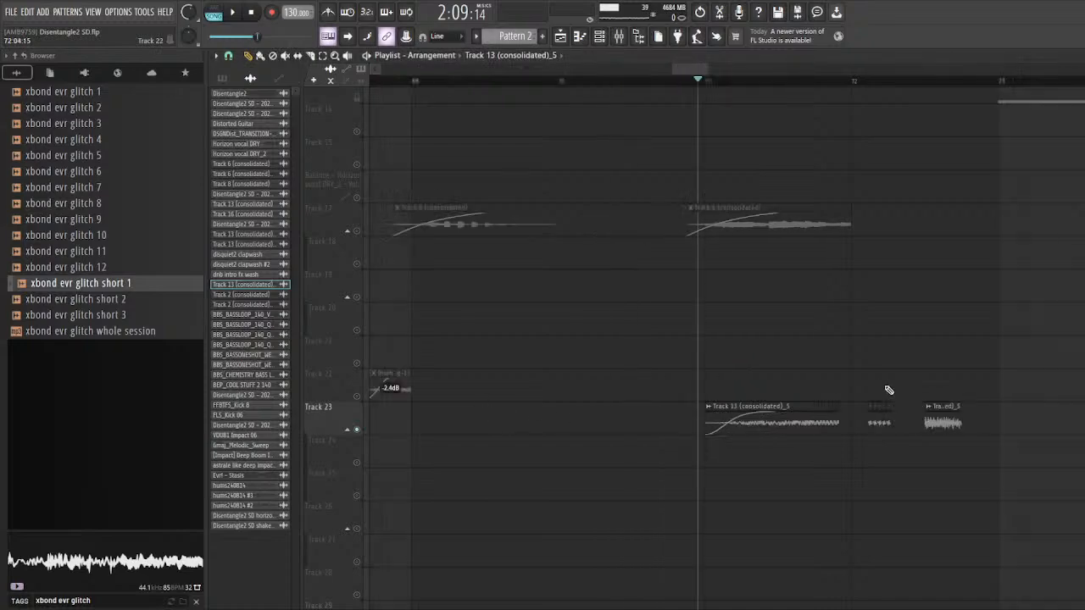
scroll(847, 396, "down", 8)
scroll(627, 403, "down", 3)
scroll(364, 390, "up", 4)
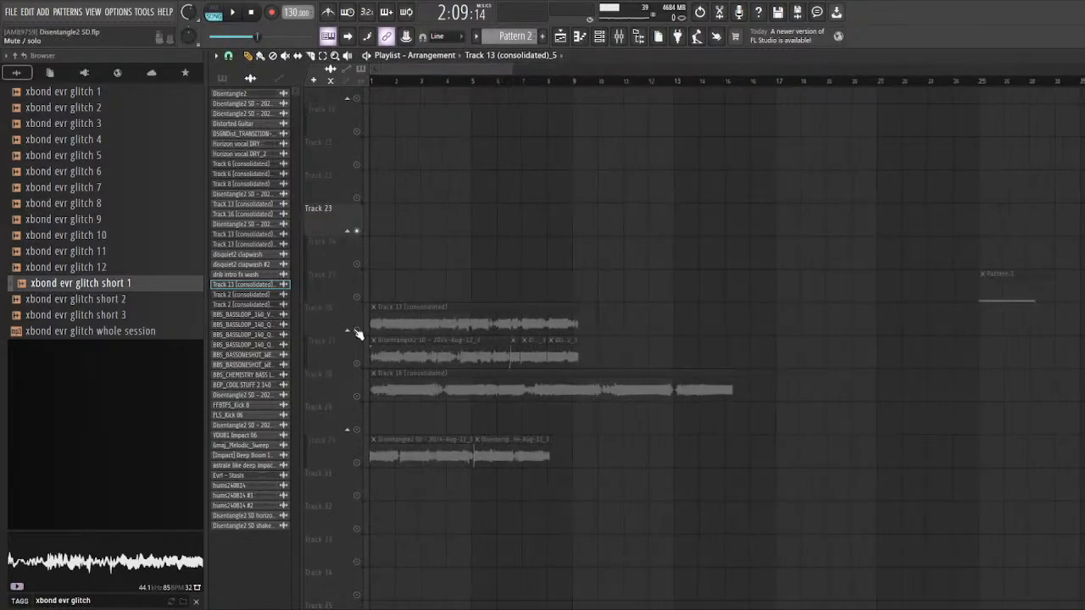
scroll(357, 339, "up", 3)
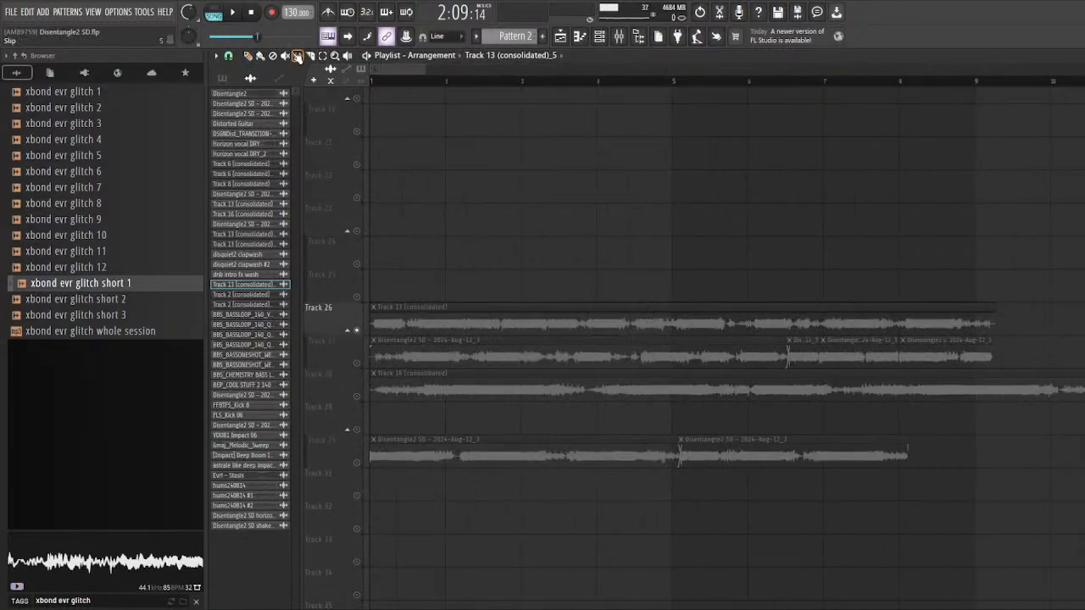
left_click(480, 316)
left_click(447, 80)
key("space")
key("space")
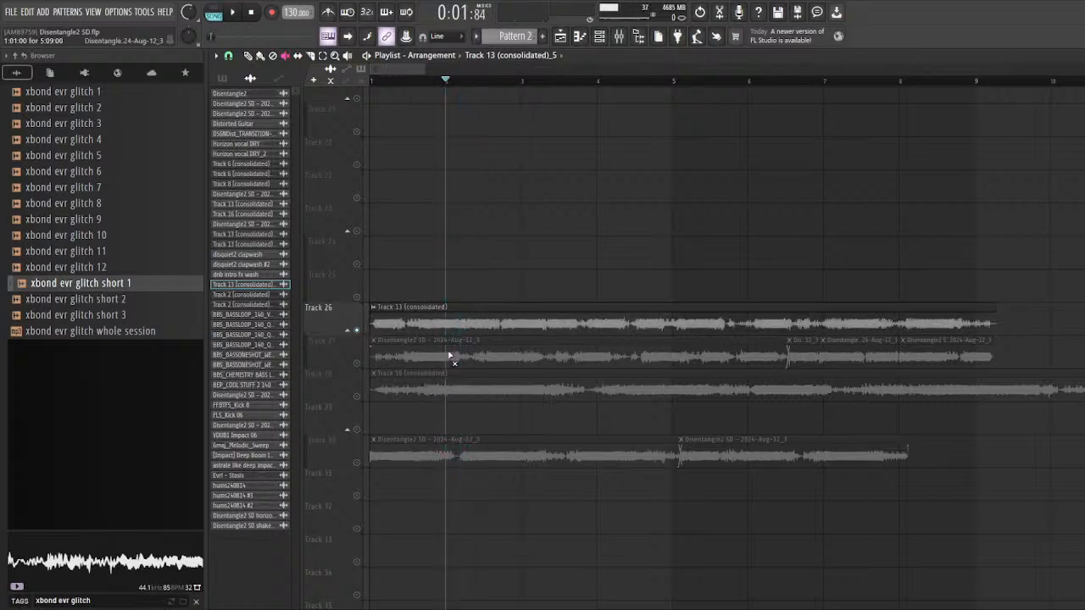
Step: Solo Track 27, unmute its first Disentangle2 SD - 2024-Aug-12_3 clip, and play it from bar 2
left_click(358, 356)
key("space")
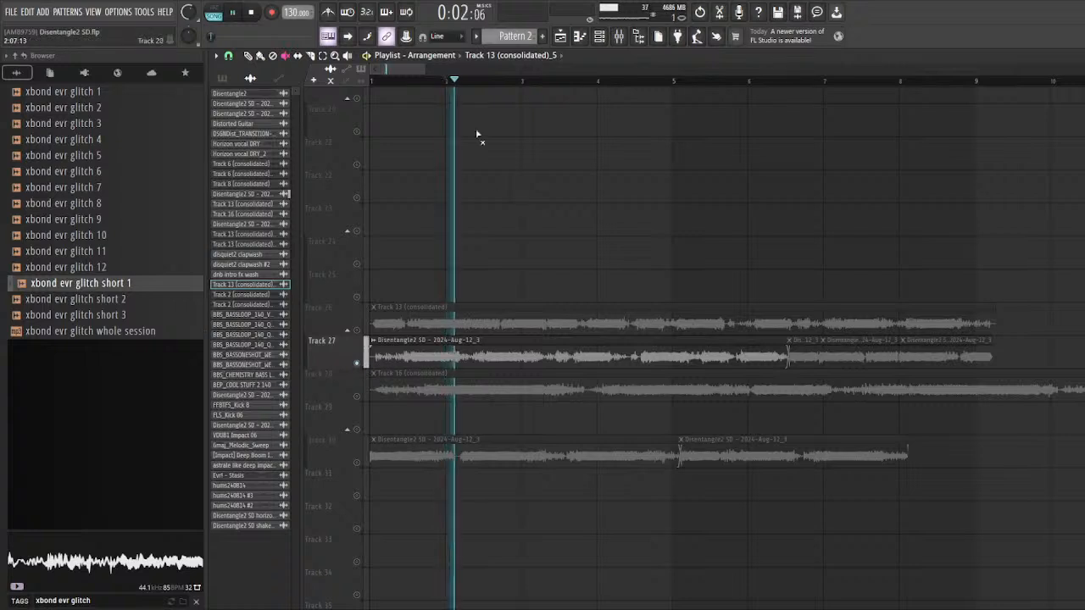
key("space")
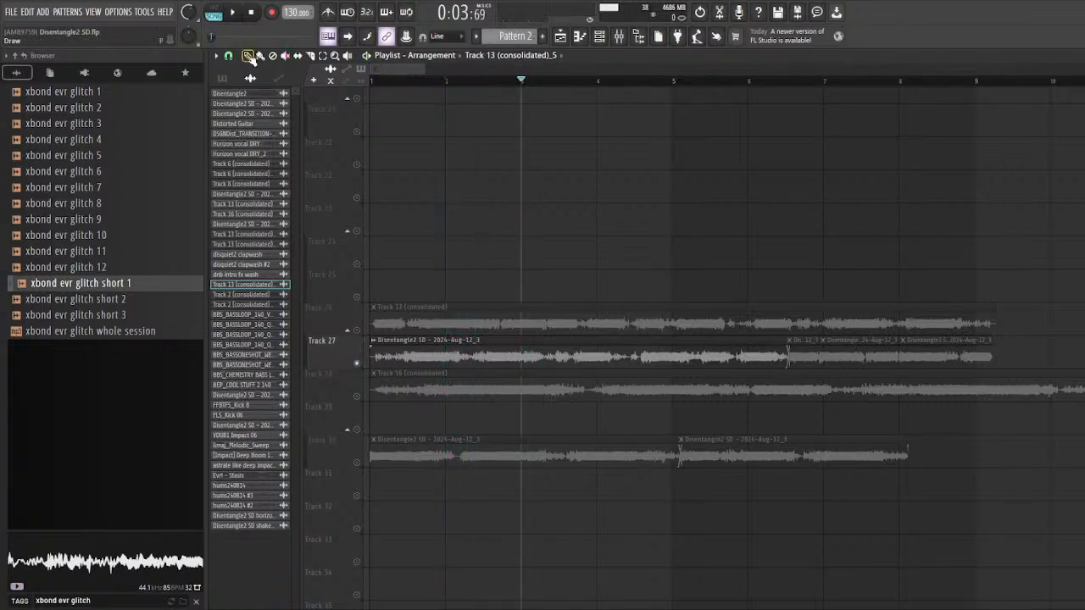
Step: Open the settings of the first Track 27 clip and load its audio into Edison, closing and reopening the editor once
scroll(436, 217, "down", 5)
double_click(426, 363)
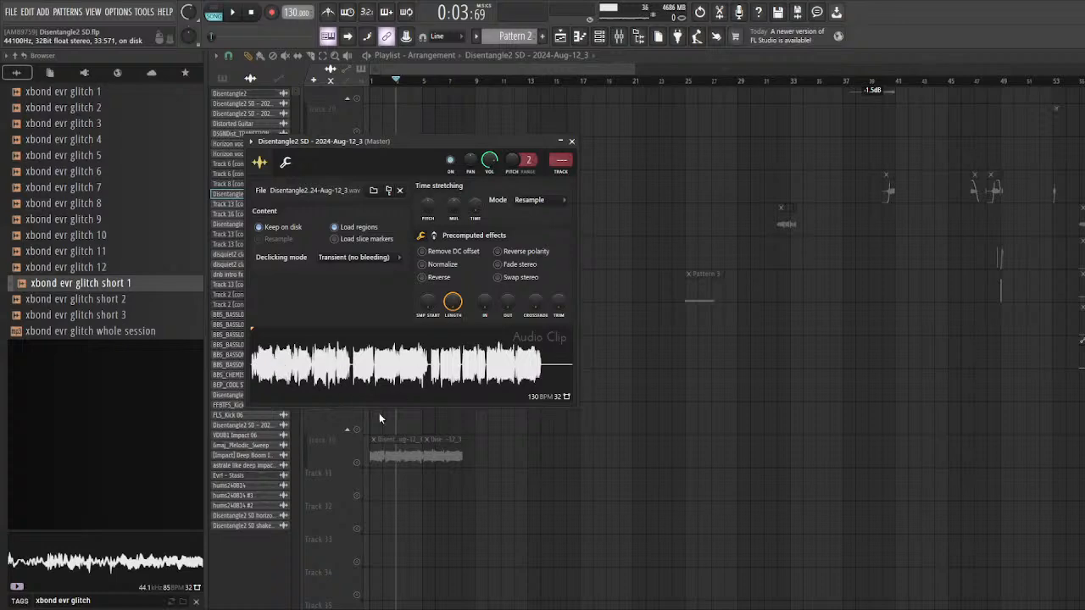
key("ctrl+e")
left_click_drag(463, 159, 500, 161)
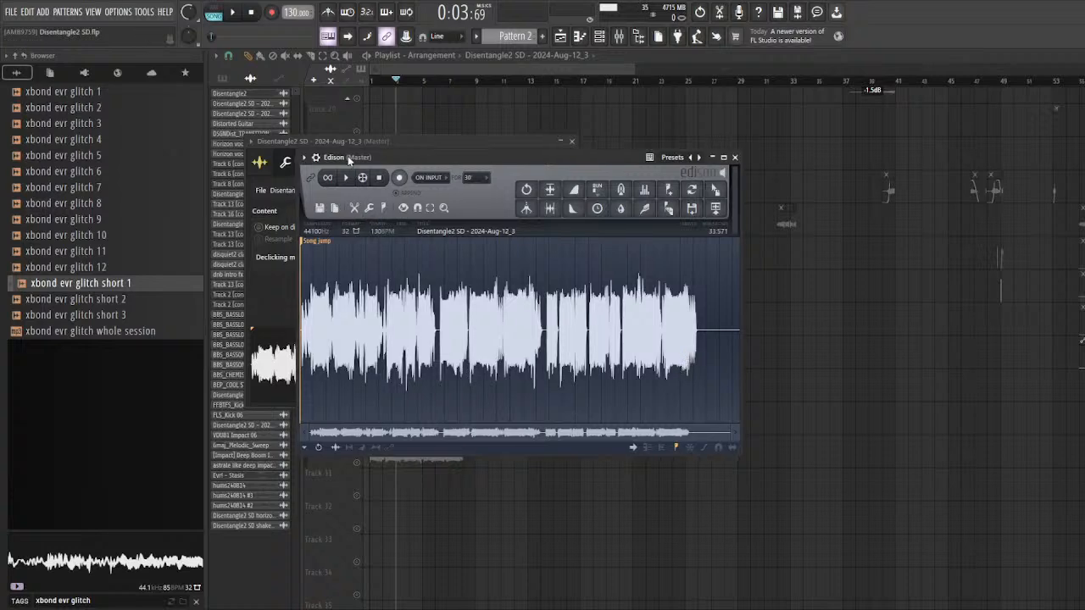
key("Escape")
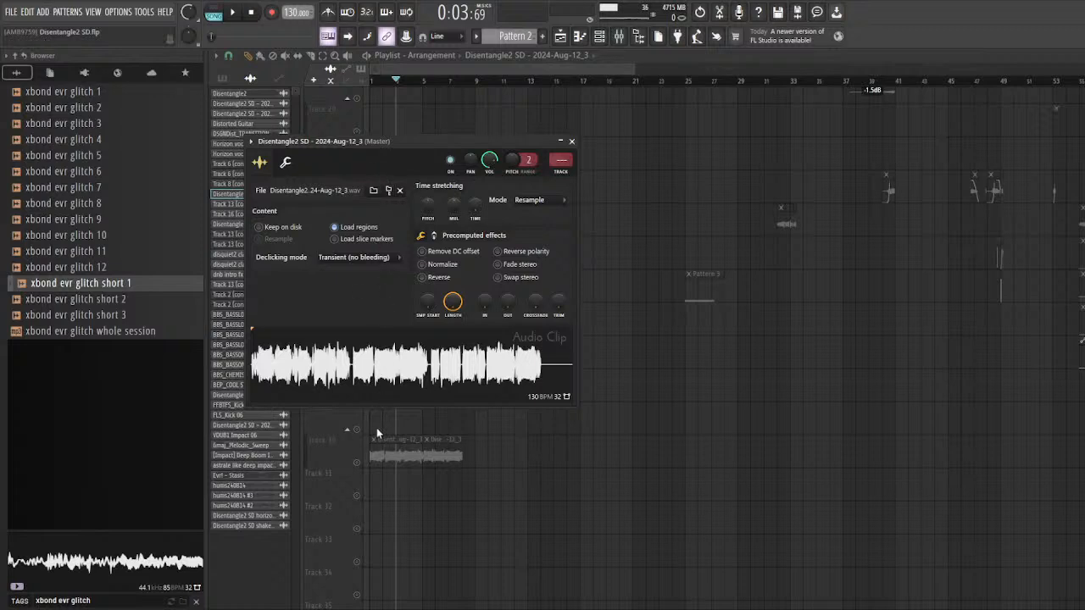
key("ctrl+e")
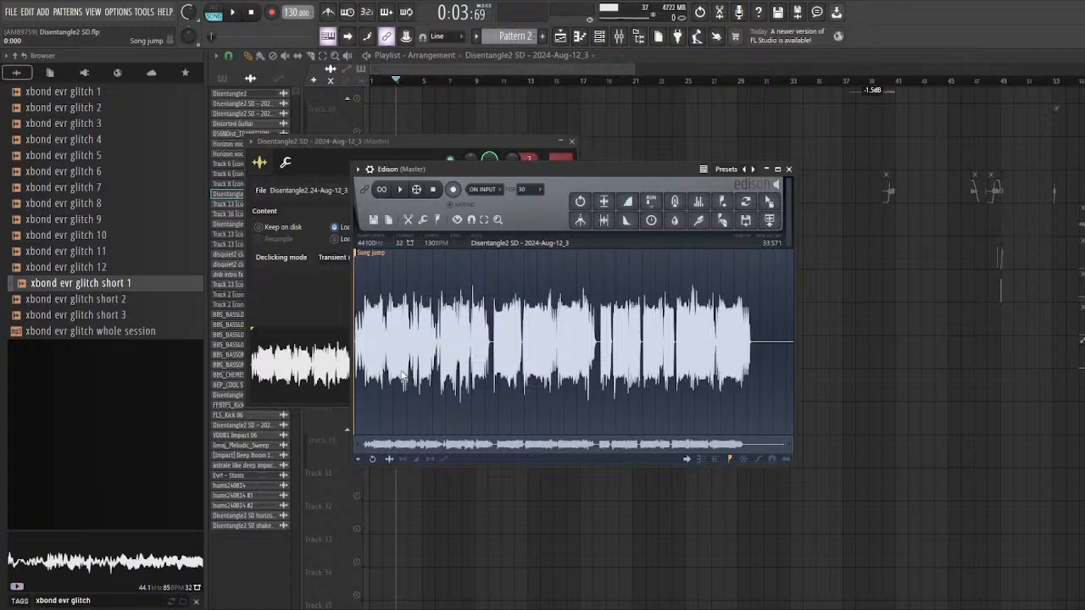
Step: Smear the whole Disentangle2 SD - 2024-Aug-12_3 sample in Edison into a gradually rising swell and play it without the silent start
left_click(403, 273)
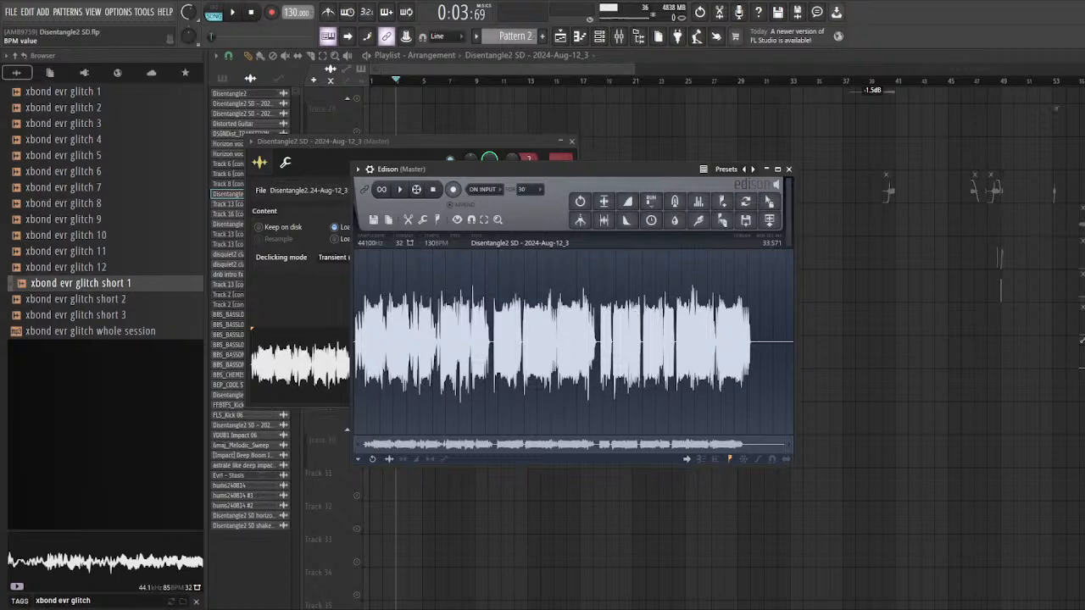
key("ctrl+a")
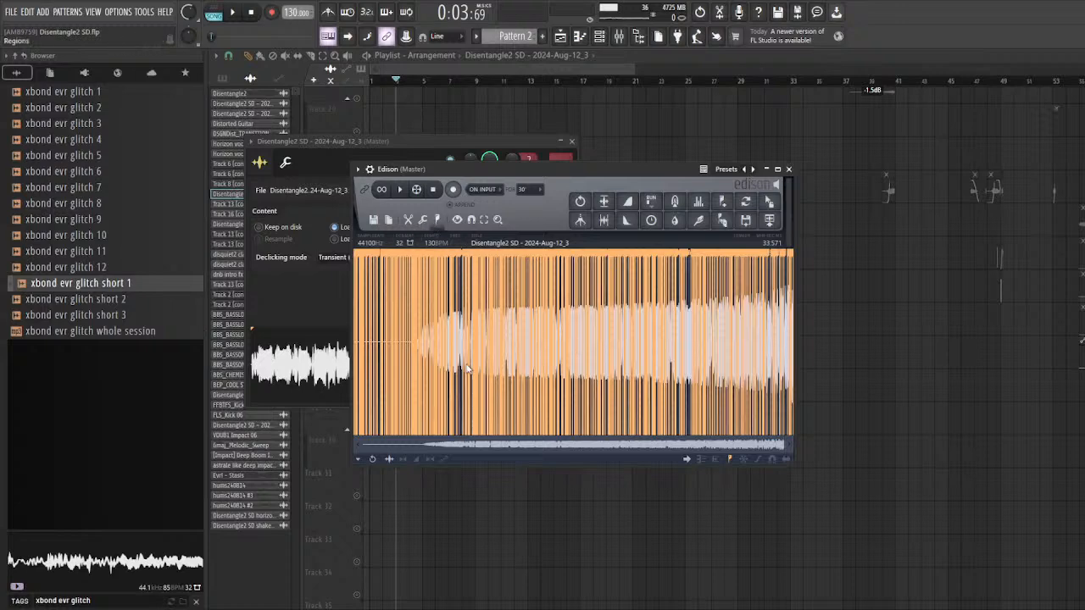
left_click_drag(416, 340, 784, 355)
left_click_drag(792, 352, 399, 338)
key("space")
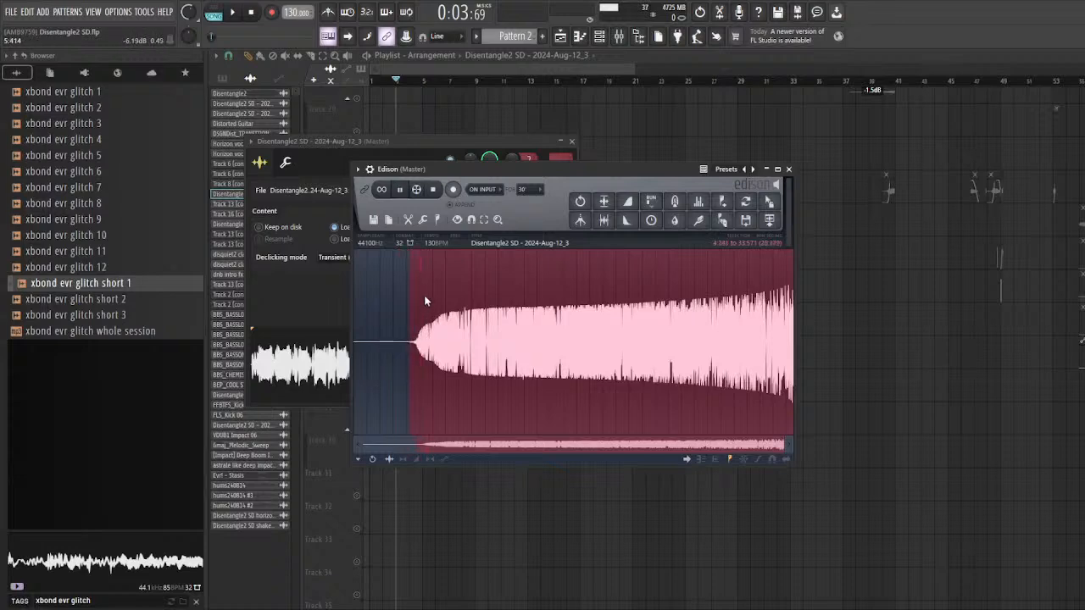
Step: Turn on Edison's playback link and replay the swell with the selection starting further into the sound
left_click_drag(428, 293, 492, 296)
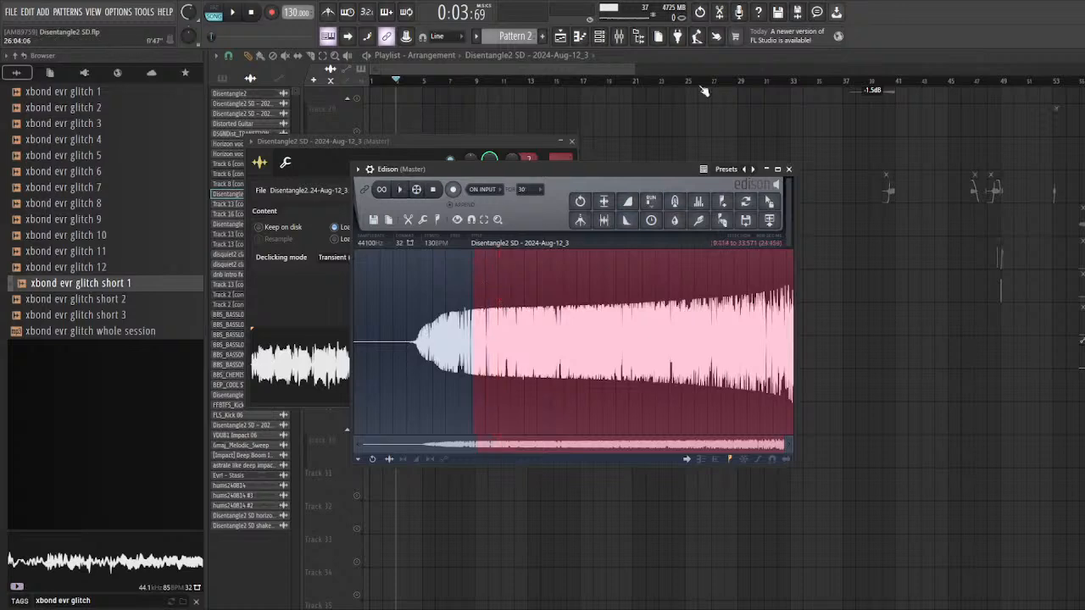
left_click(622, 42)
left_click(622, 42)
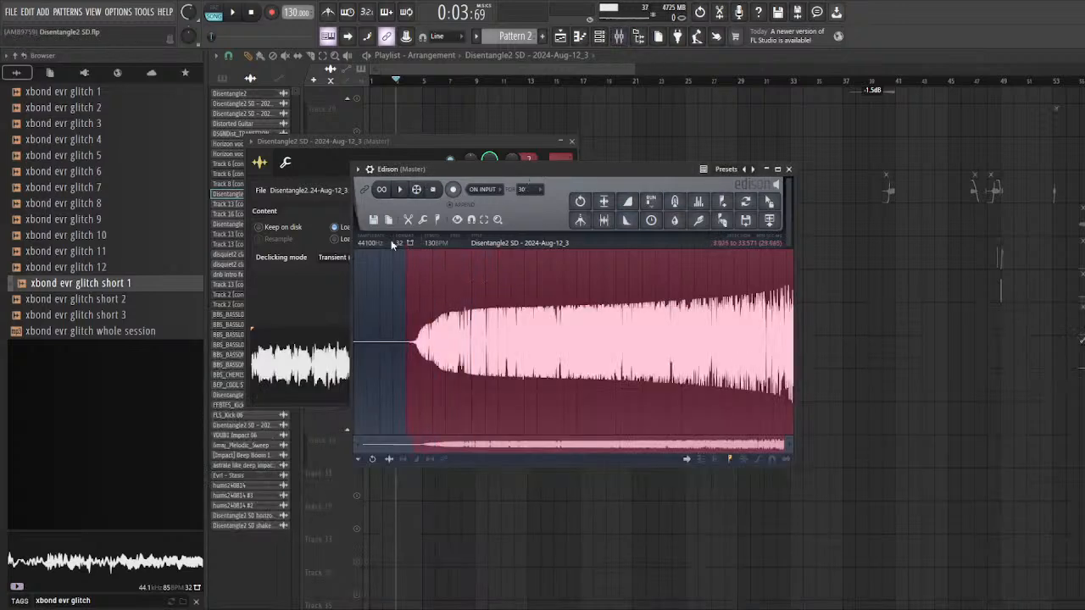
left_click(365, 190)
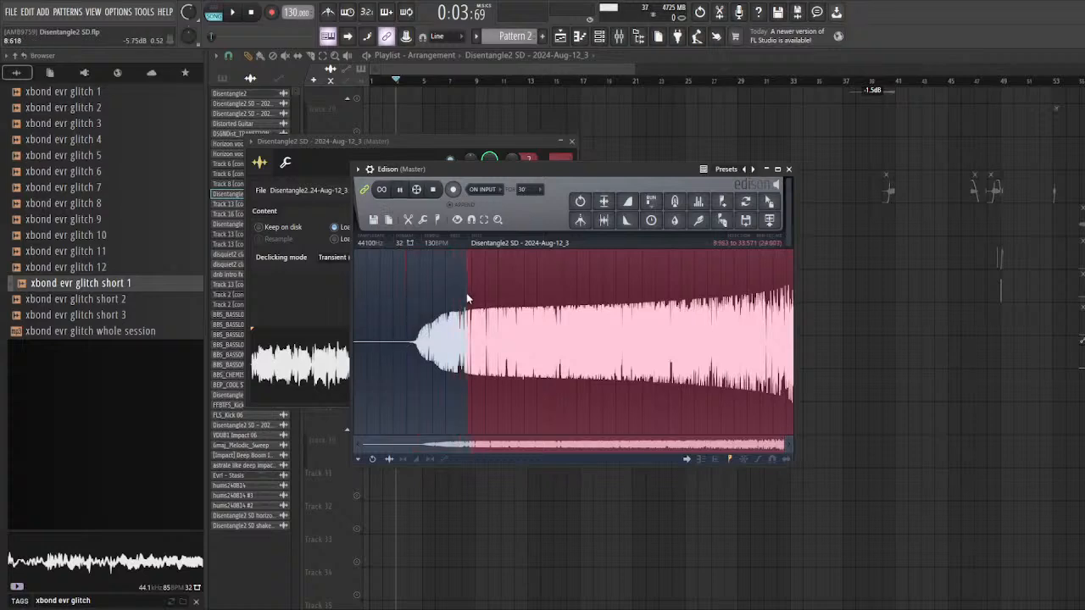
left_click_drag(467, 296, 573, 301)
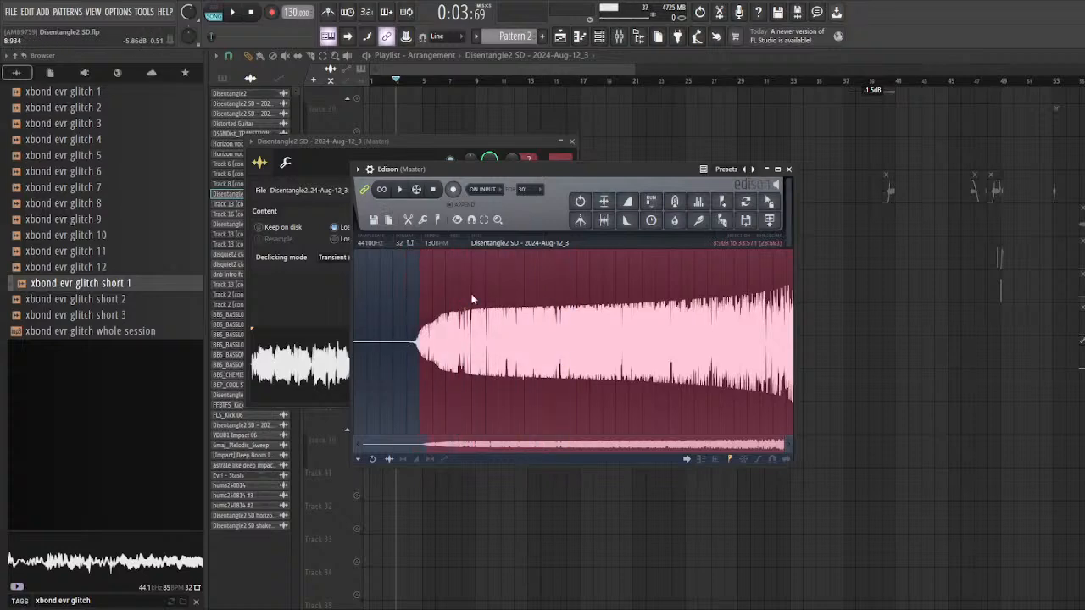
Step: Send the smeared Edison audio to the playlist as a clip on Track 32 starting at about bar 19
left_click_drag(769, 219, 666, 476)
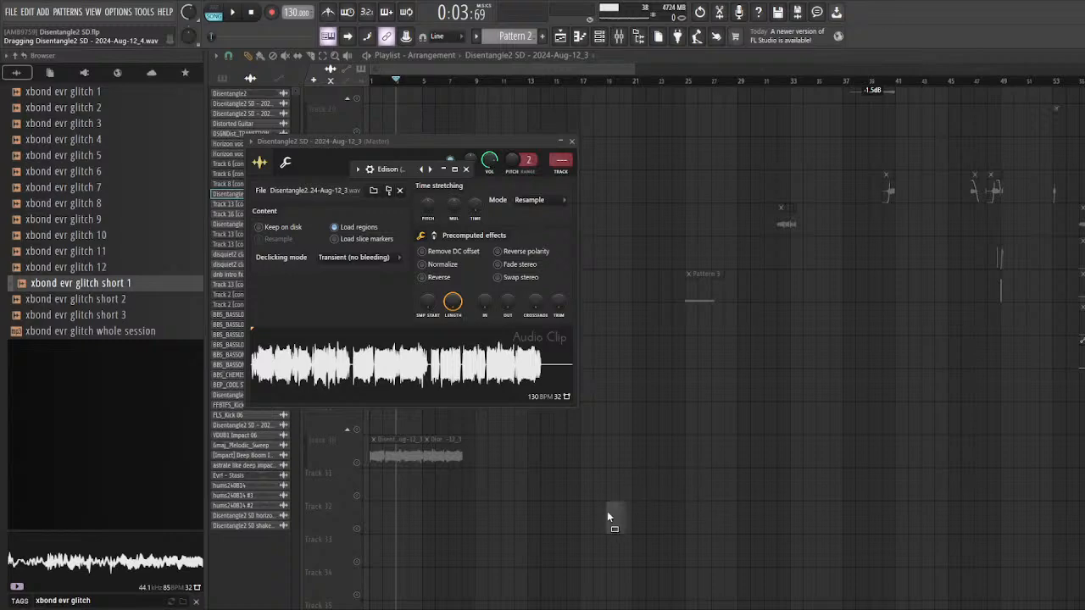
left_click_drag(607, 511, 607, 517)
scroll(382, 494, "down", 1)
scroll(697, 373, "up", 5)
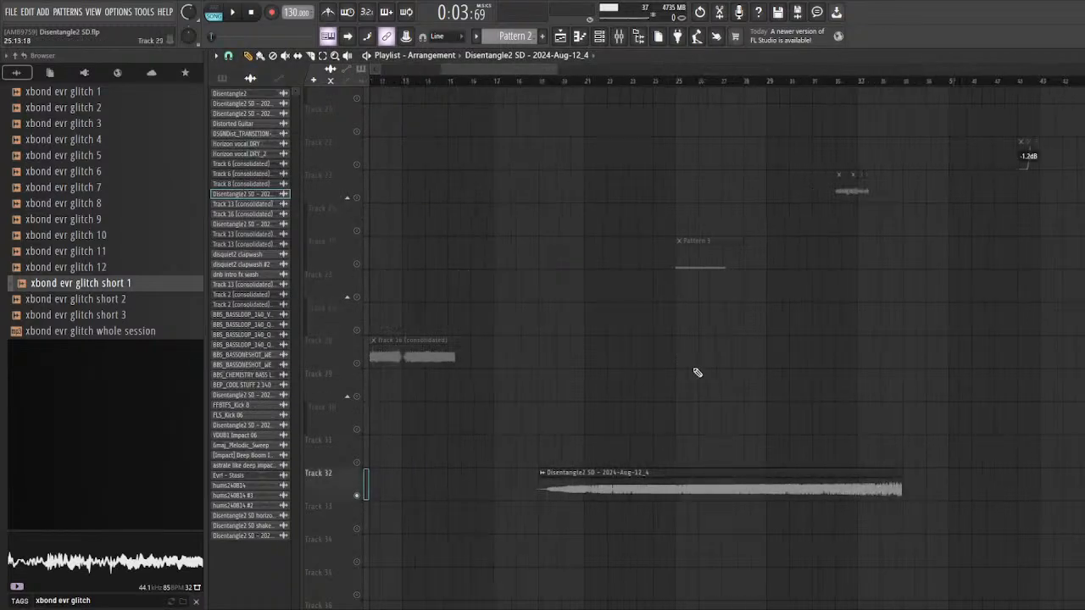
Step: Play the smeared Track 32 clip from its beginning, skipping ahead to bar 29 and on towards its end
left_click(527, 85)
key("space")
scroll(632, 186, "down", 3)
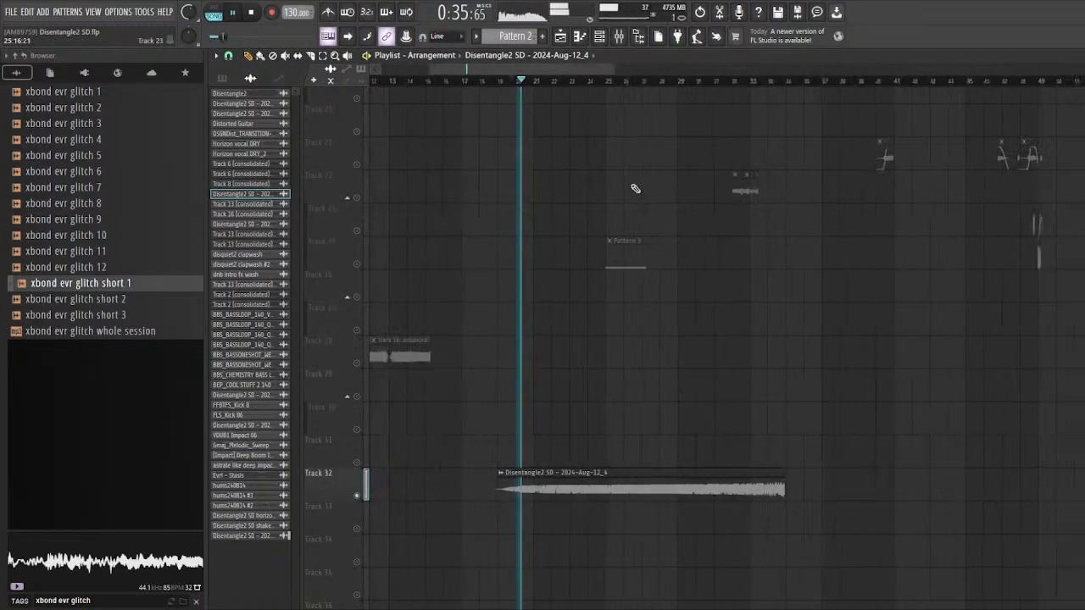
scroll(678, 202, "down", 2)
scroll(708, 206, "up", 1)
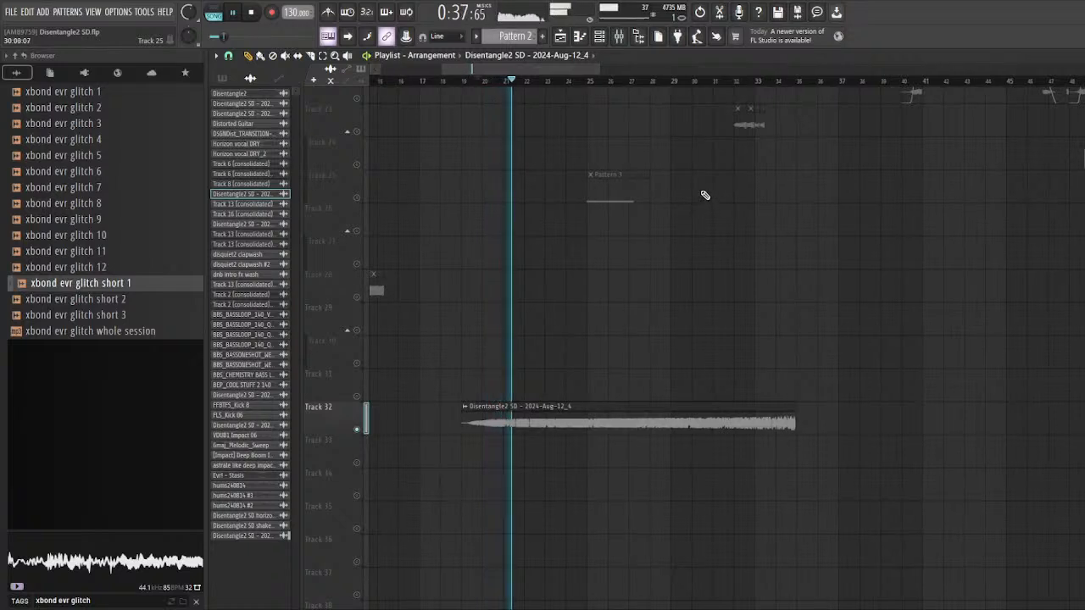
left_click(669, 81)
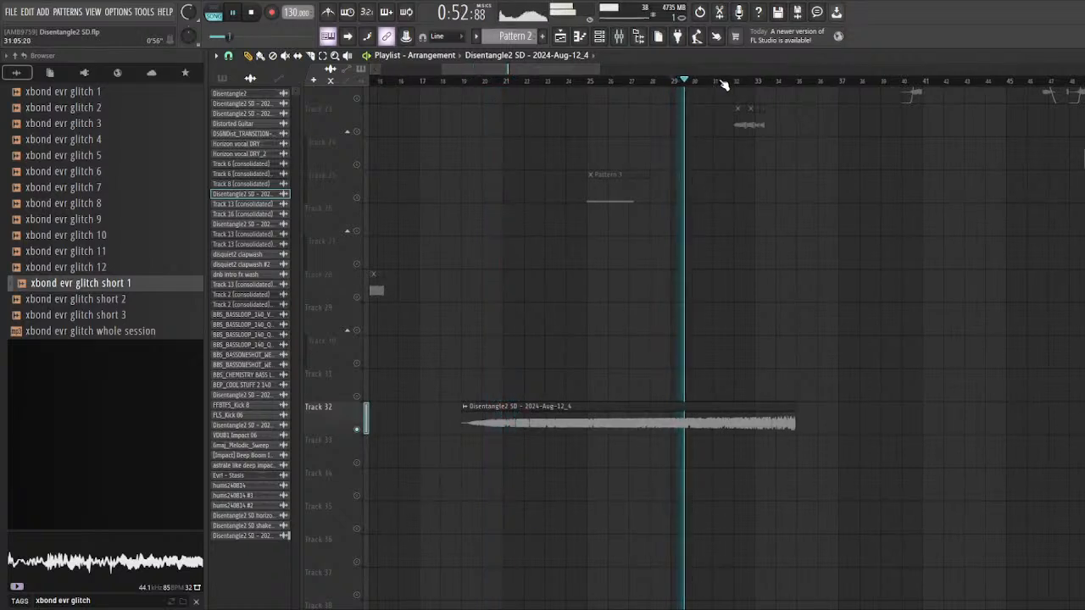
left_click(718, 82)
left_click(747, 82)
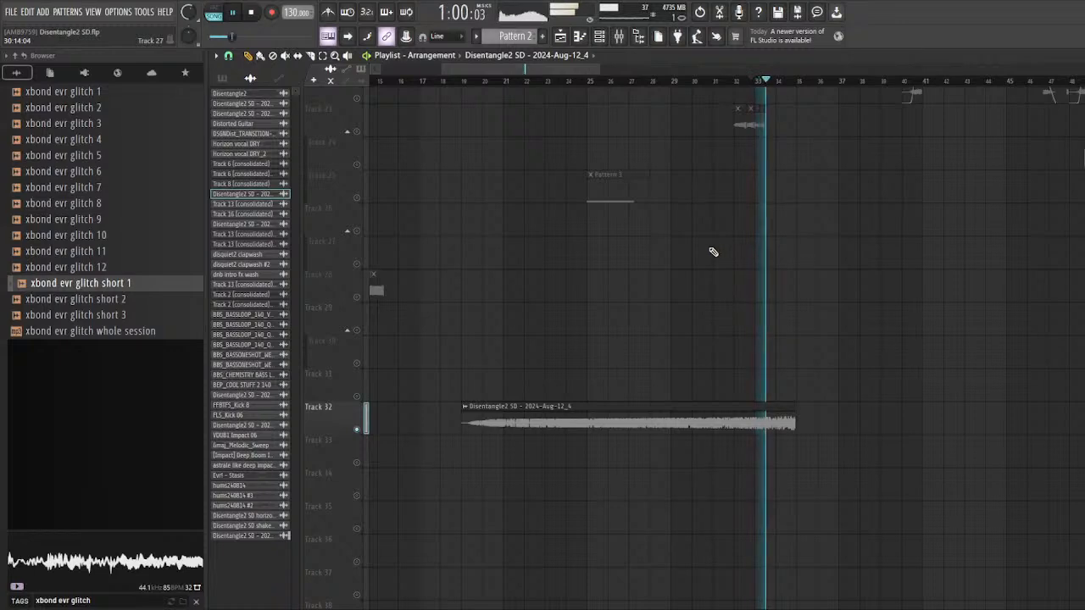
key("space")
Step: Check the Master effects in the mixer, close it, delete the smeared clip from Track 32 and unsolo the track
scroll(678, 363, "down", 4)
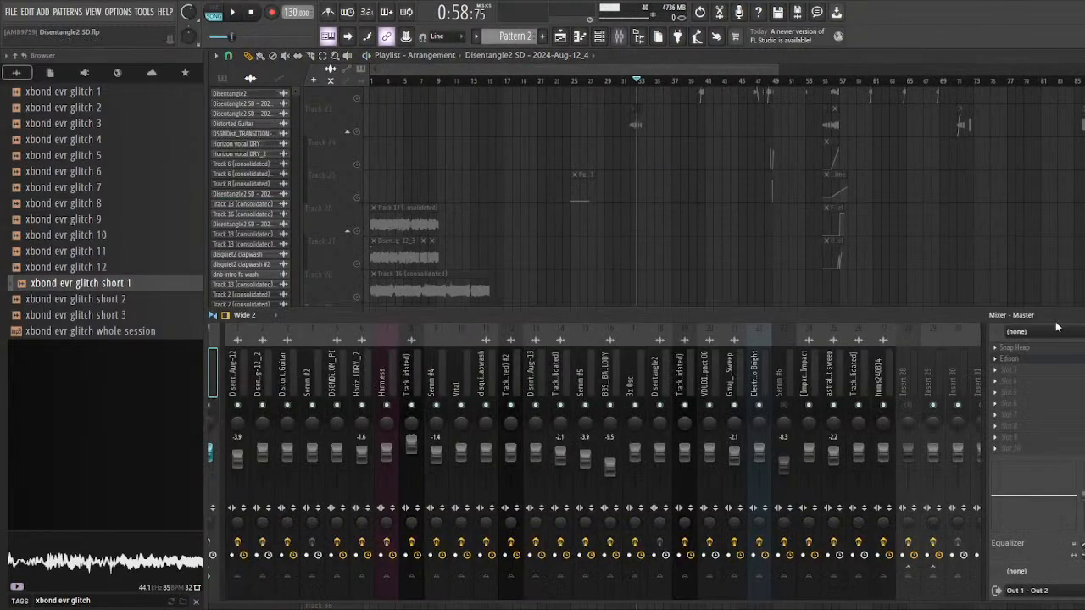
left_click(619, 36)
key("F9")
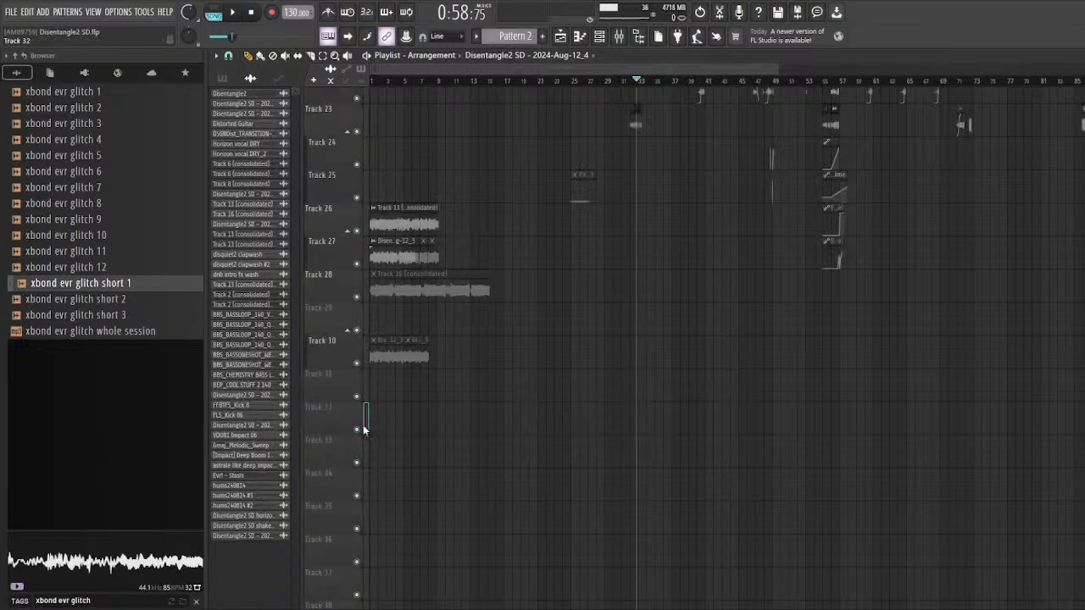
Step: Play the arrangement from bar 71 to hear the short Track 17 and Track 23 clips before the next section
scroll(379, 398, "down", 2)
scroll(509, 386, "up", 4)
scroll(720, 369, "up", 3)
scroll(691, 364, "down", 1)
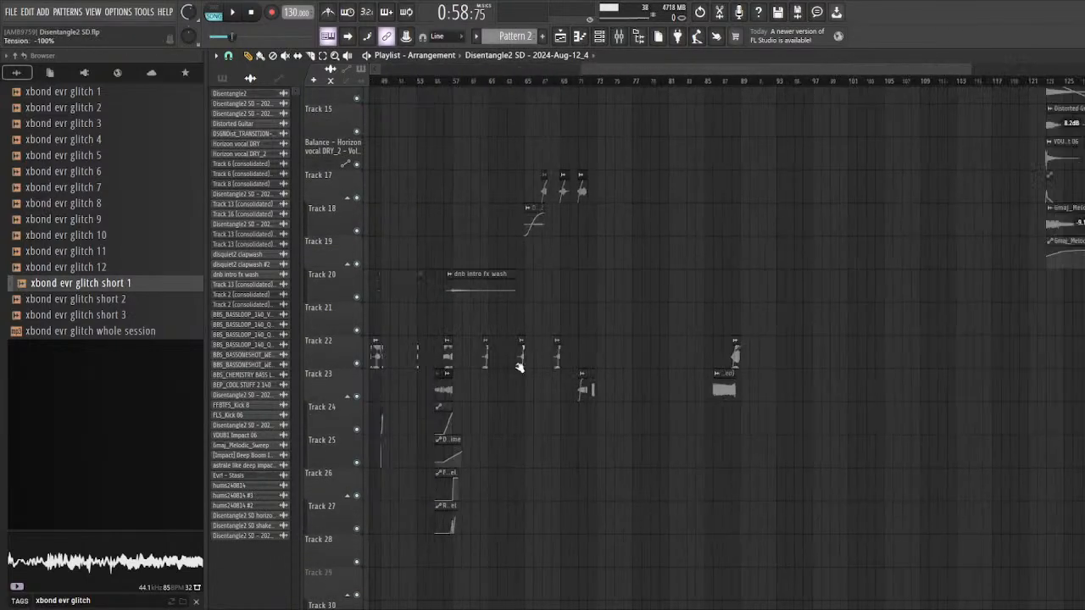
scroll(520, 367, "up", 5)
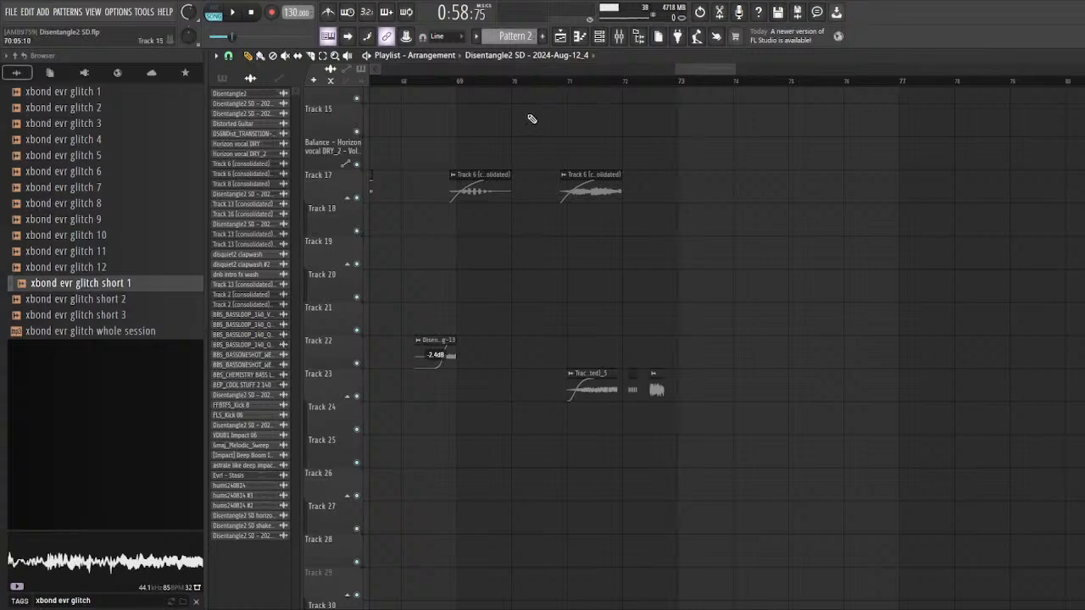
left_click(568, 83)
key("space")
scroll(581, 203, "down", 4)
scroll(623, 261, "up", 6)
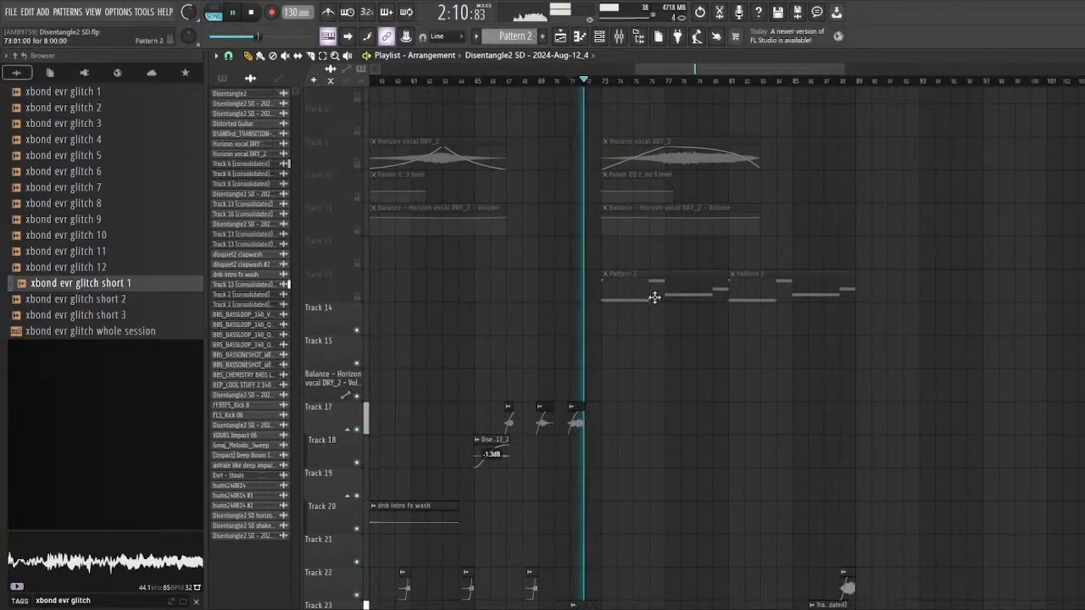
scroll(666, 311, "up", 4)
scroll(649, 300, "up", 3)
scroll(614, 284, "up", 3)
scroll(574, 272, "down", 10)
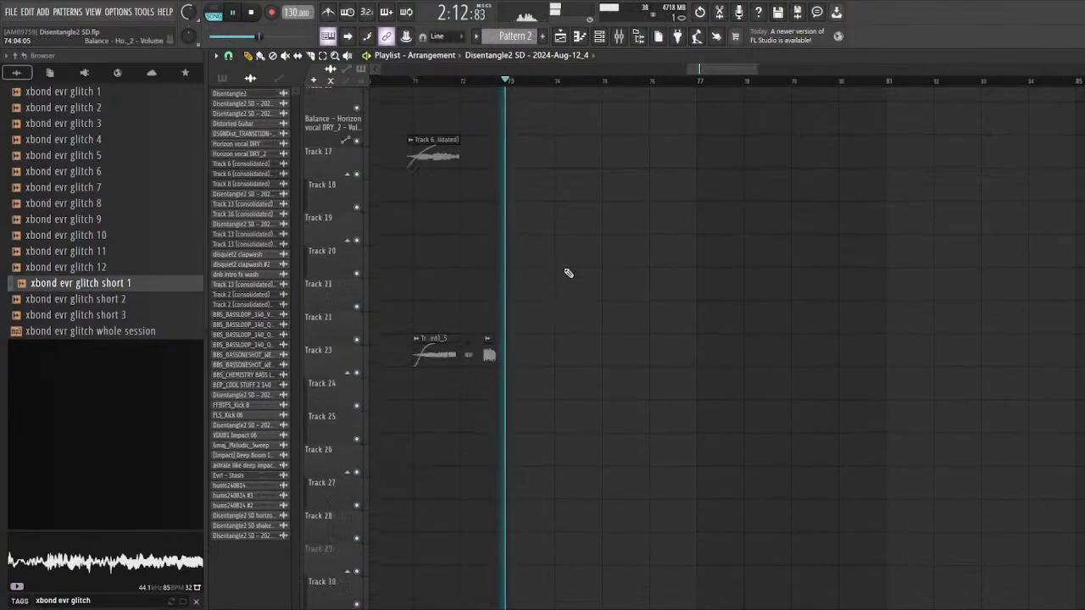
key("space")
Step: Solo Tracks 22 and 23 together and play their Track 16 (consolidated) clips from bar 86
scroll(602, 286, "down", 5)
scroll(749, 246, "up", 5)
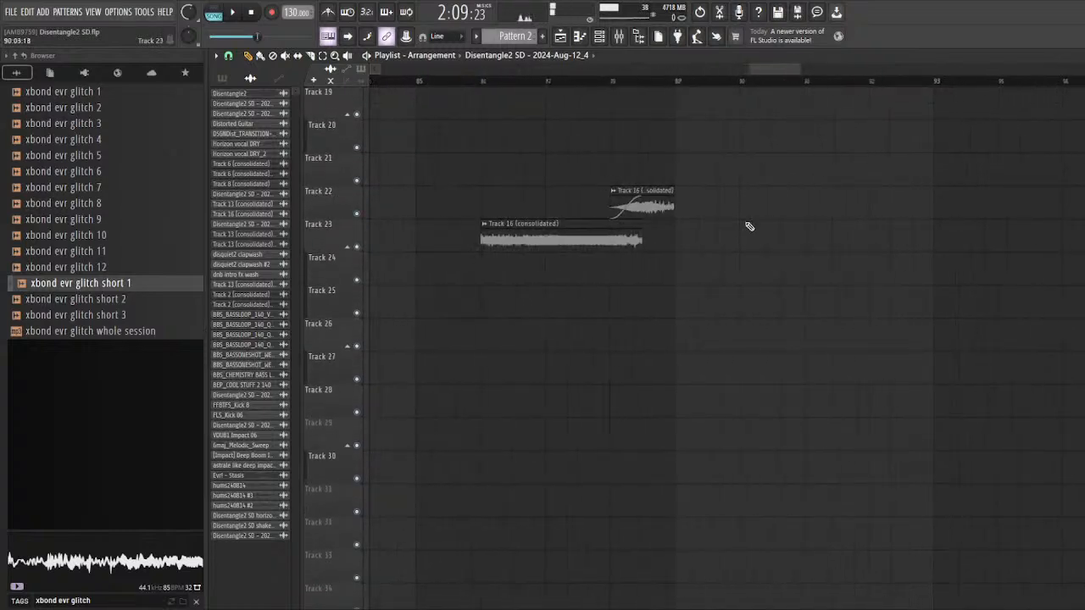
scroll(546, 237, "up", 2)
right_click(357, 247)
left_click(357, 215)
scroll(428, 161, "up", 3)
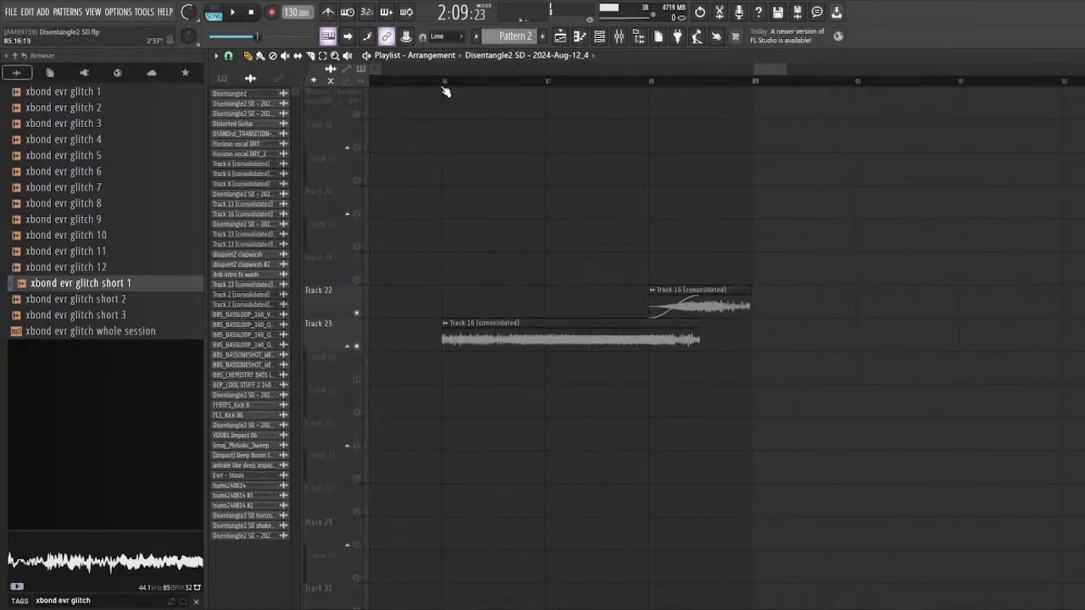
left_click(442, 83)
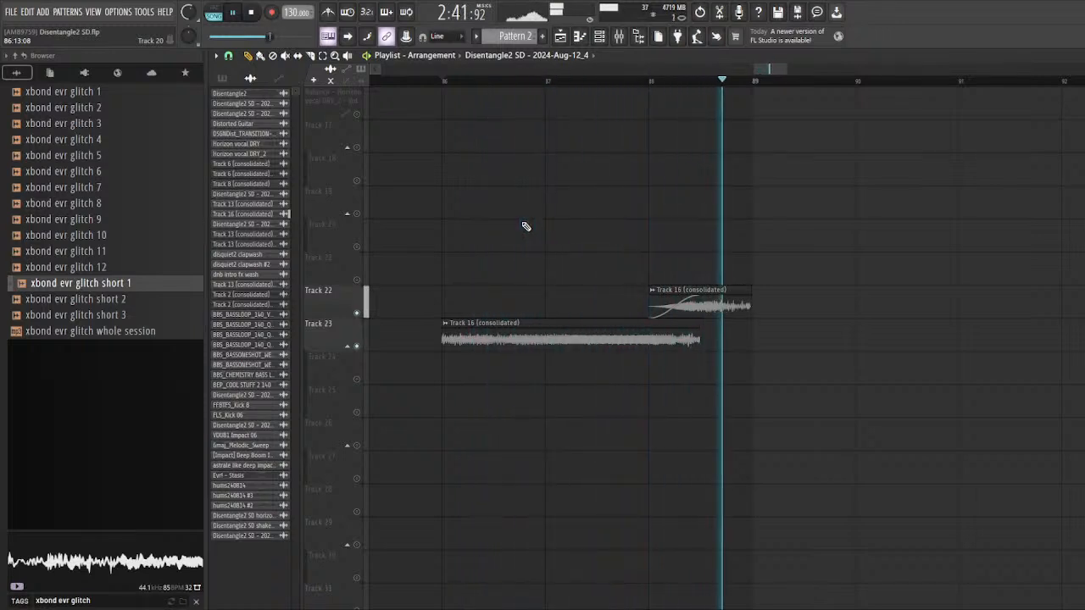
key("space")
Step: Unsolo Tracks 22 and 23 and save the project
scroll(526, 226, "down", 6)
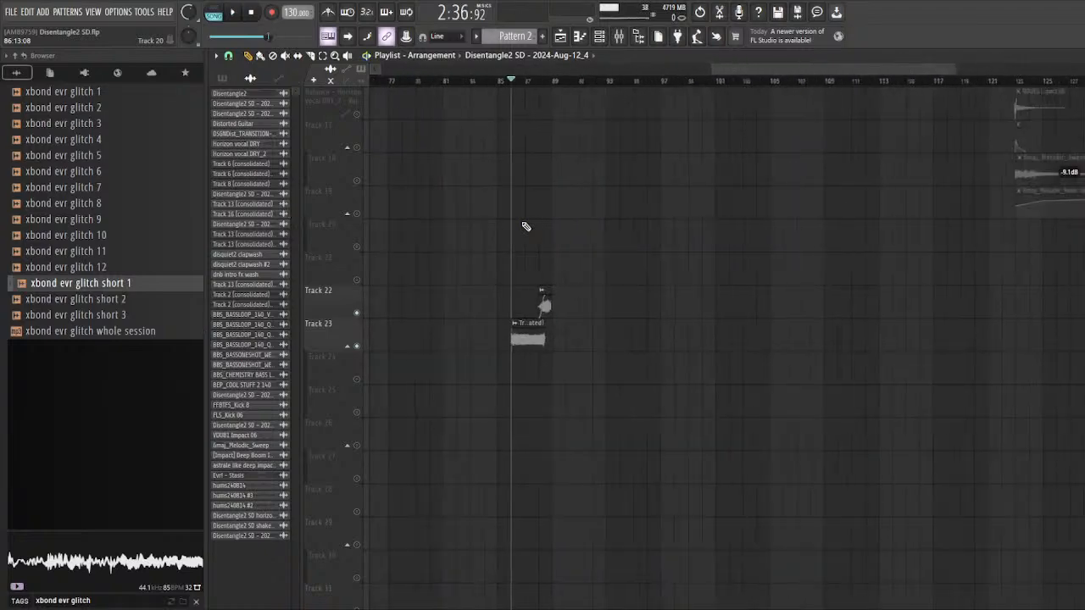
scroll(527, 237, "up", 4)
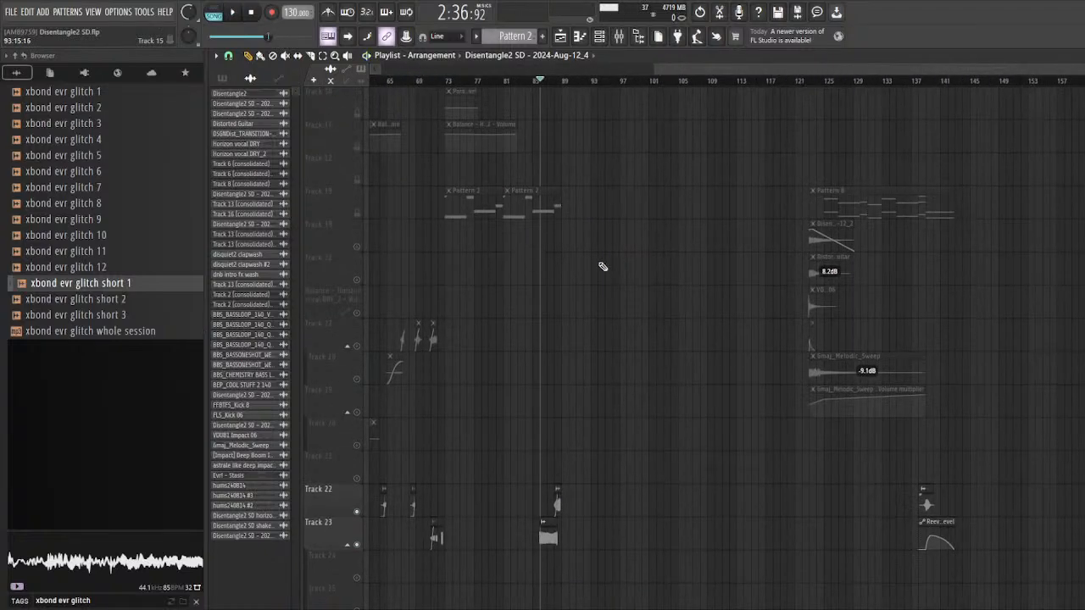
scroll(855, 320, "down", 4)
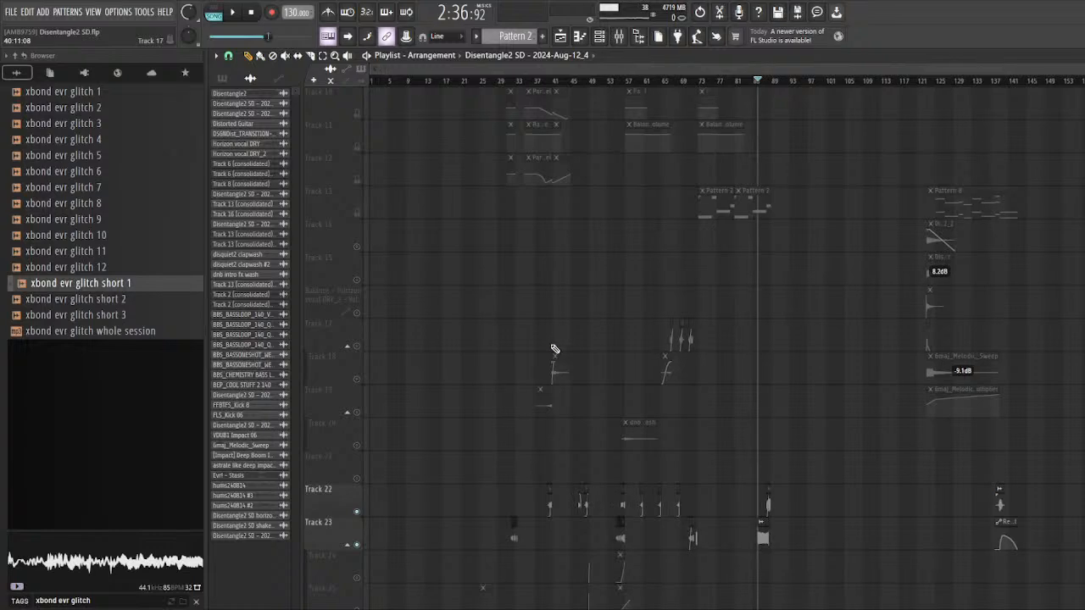
scroll(552, 351, "down", 4)
right_click(358, 380)
right_click(357, 380)
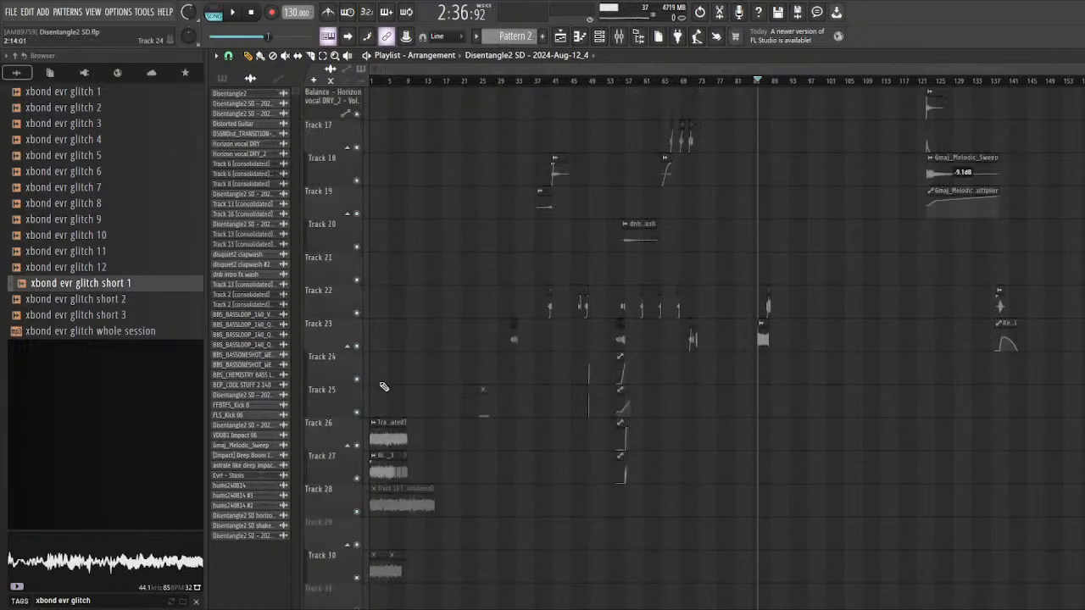
scroll(618, 408, "up", 4)
scroll(618, 408, "down", 4)
scroll(497, 386, "up", 5)
Step: Select and solo Tracks 14 to 19 together and play their layered impact clips from bar 122
scroll(1004, 330, "up", 6)
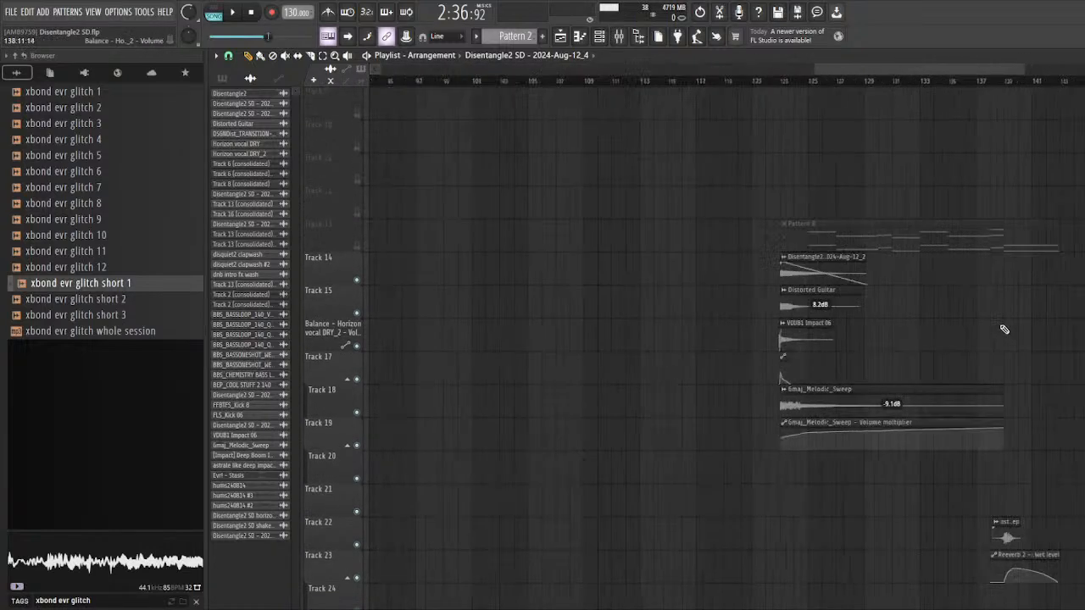
key("ctrl+s")
scroll(461, 327, "up", 4)
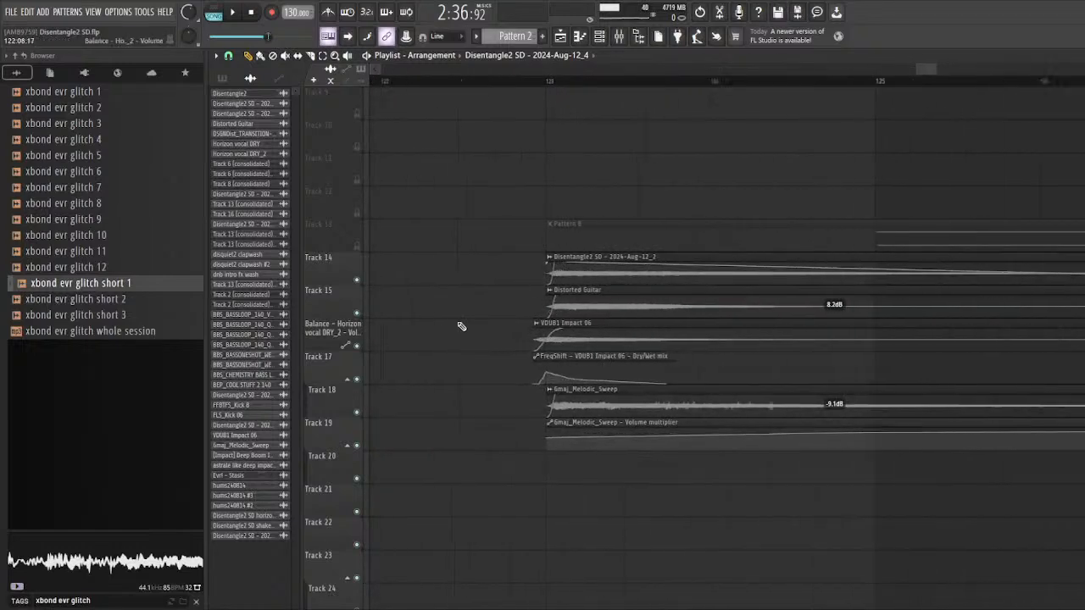
scroll(390, 411, "down", 2)
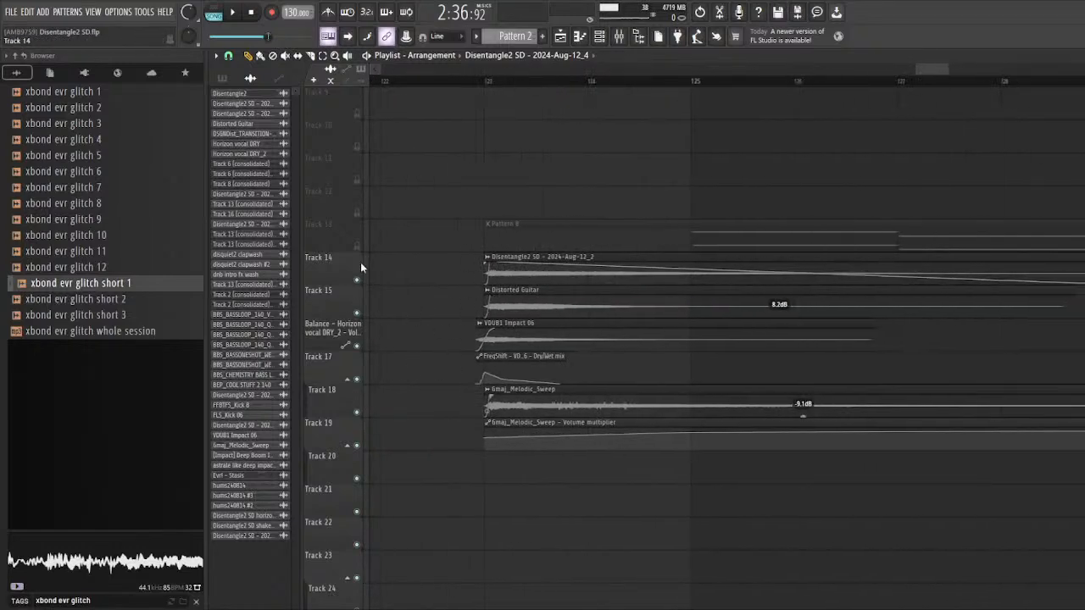
left_click_drag(365, 261, 361, 458)
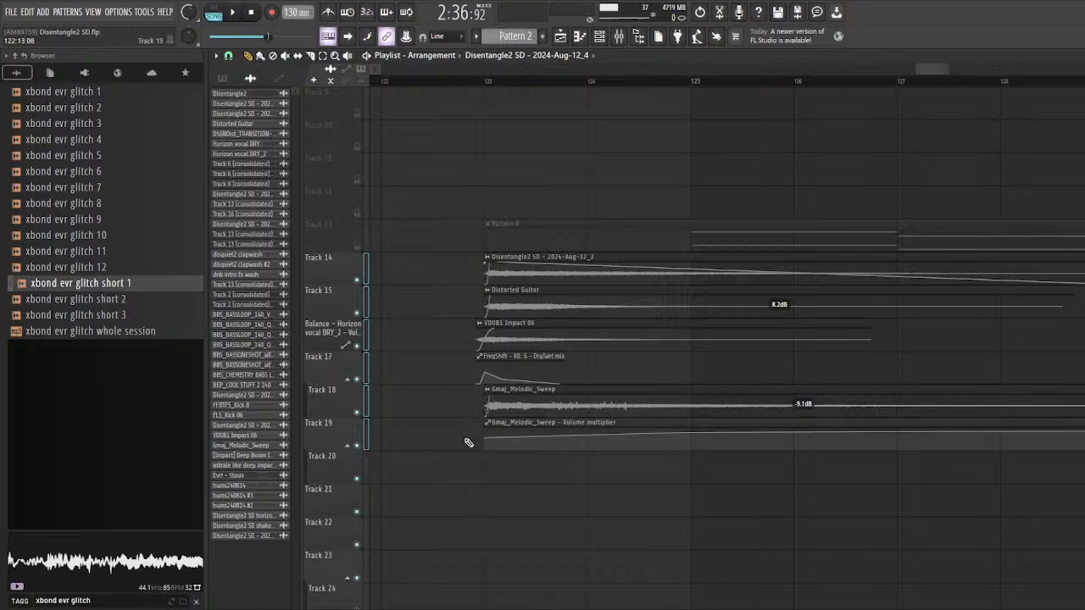
scroll(469, 442, "up", 1)
scroll(511, 99, "down", 2)
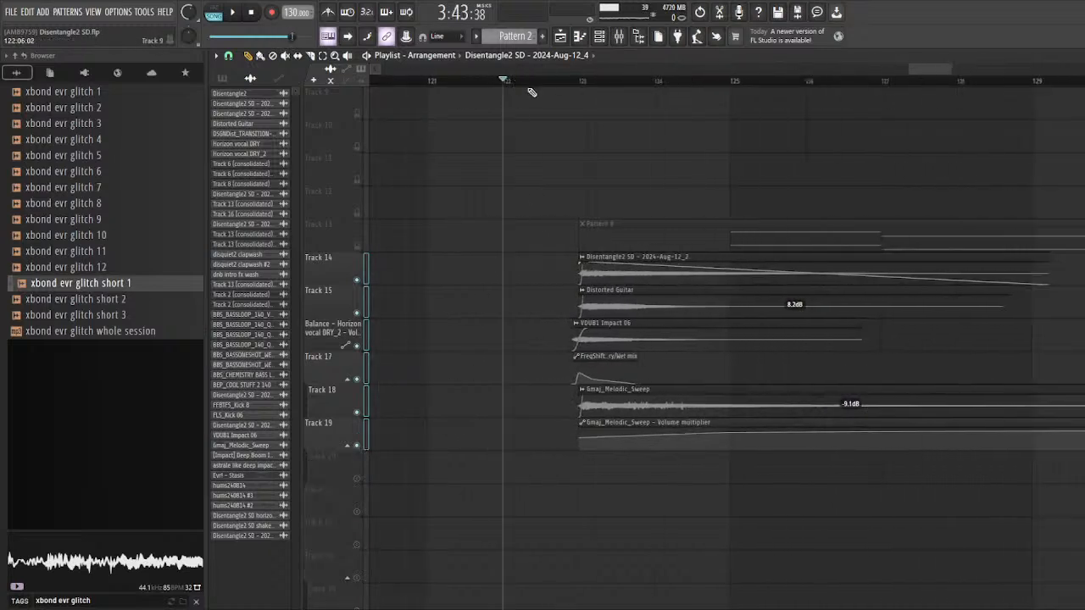
key("space")
scroll(603, 225, "up", 3)
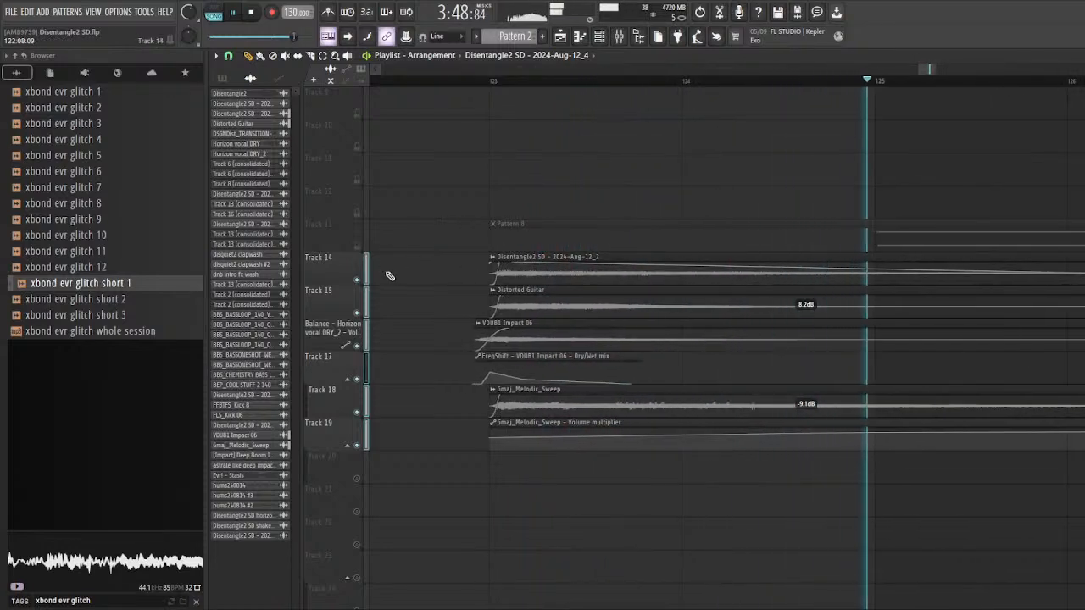
key("space")
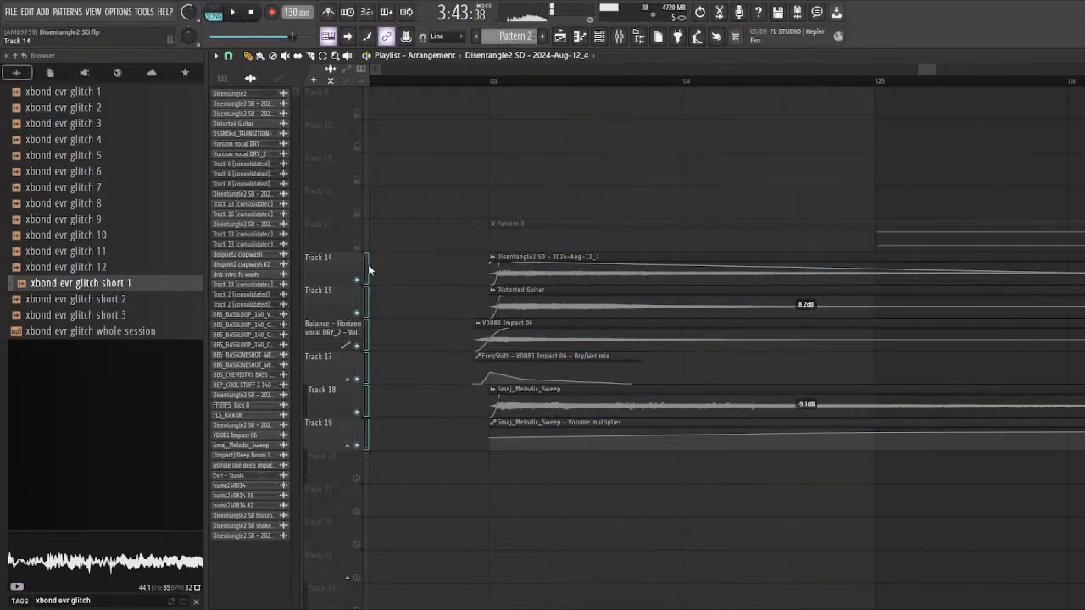
Step: Solo Track 14 and Track 15 one after the other and play each layer's impact clip from bar 123
right_click(357, 280)
key("space")
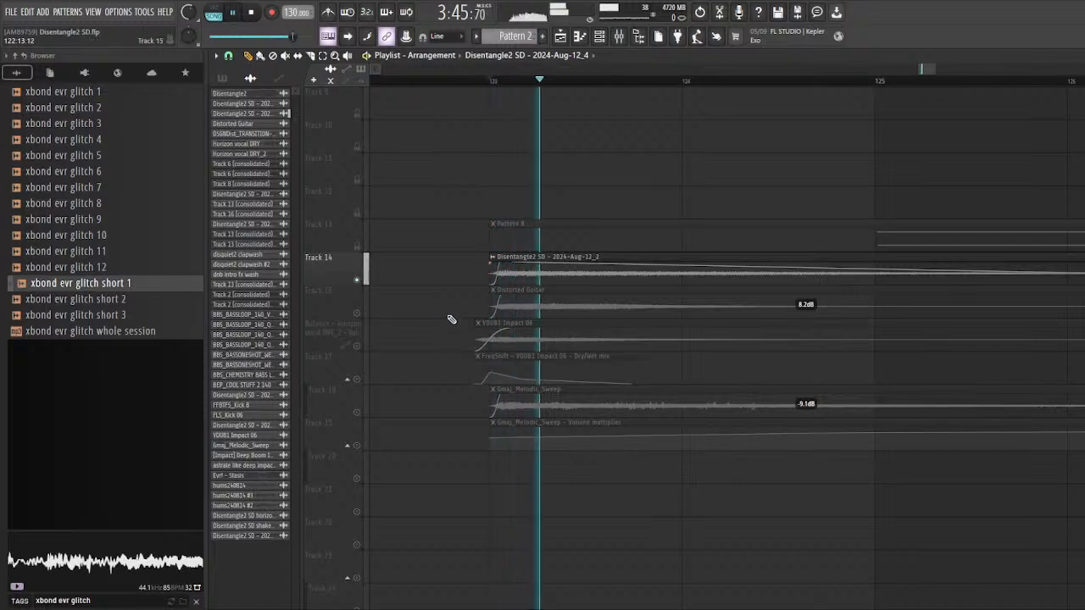
key("space")
right_click(358, 313)
key("space")
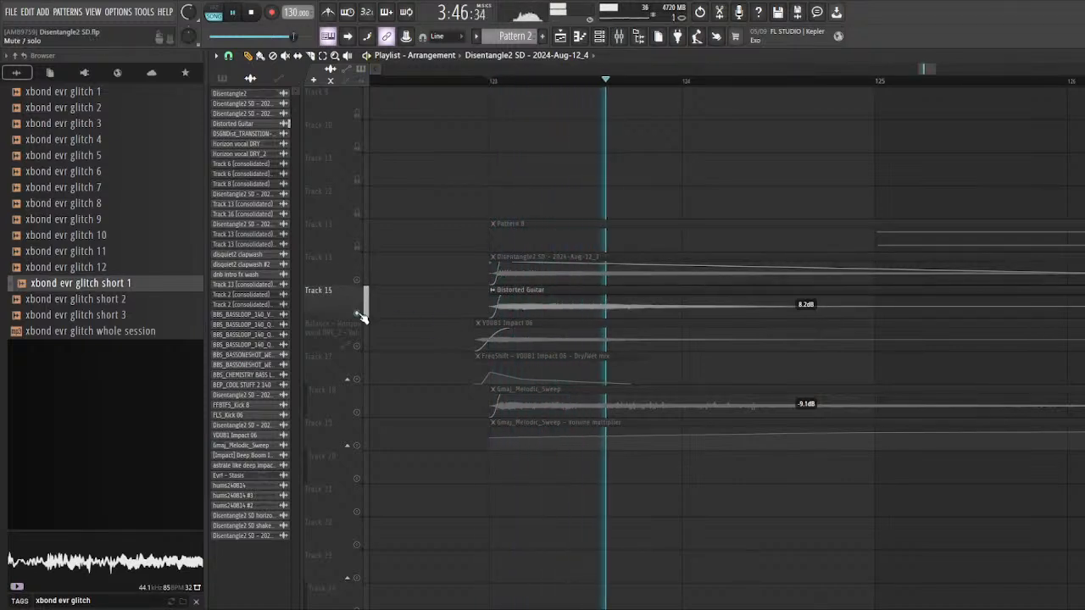
key("space")
Step: Solo Tracks 16 and 17 together and play the VDUB1 Impact 06 clip from just before bar 123
right_click(360, 348)
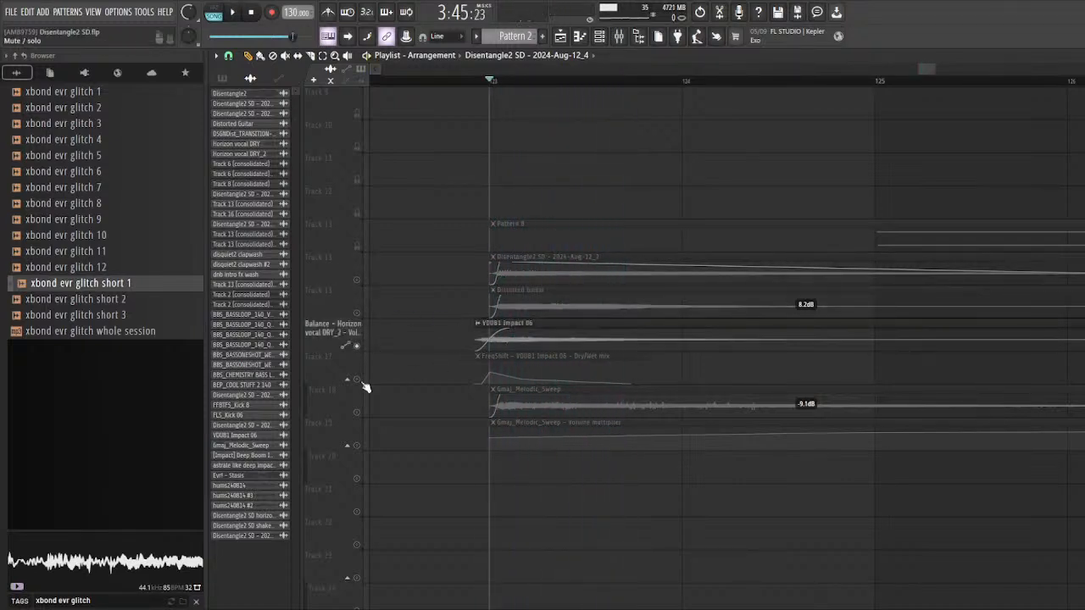
scroll(455, 96, "up", 2)
scroll(589, 119, "up", 2)
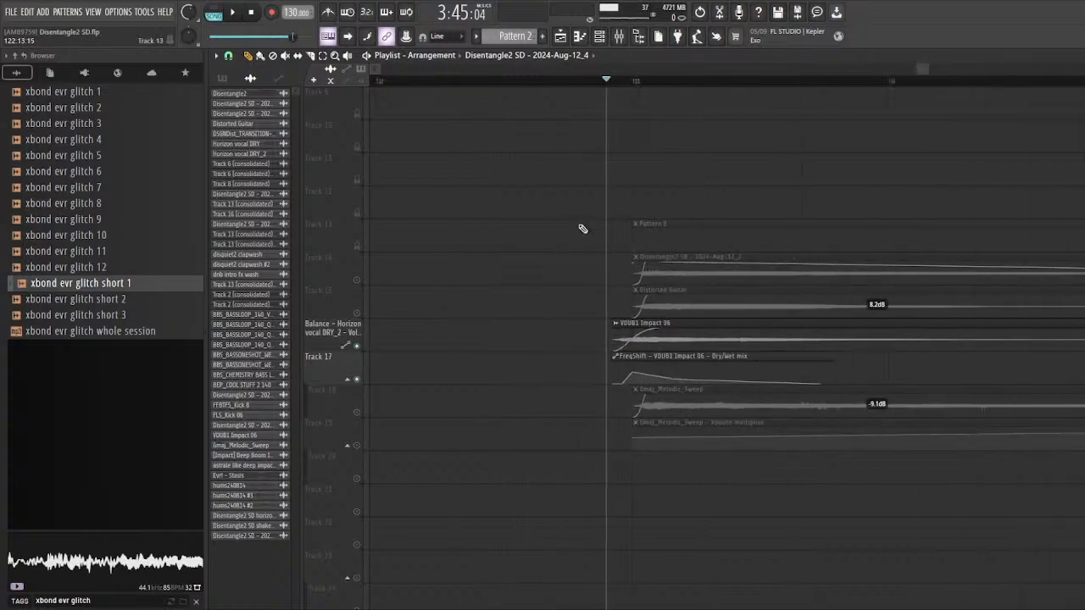
key("space")
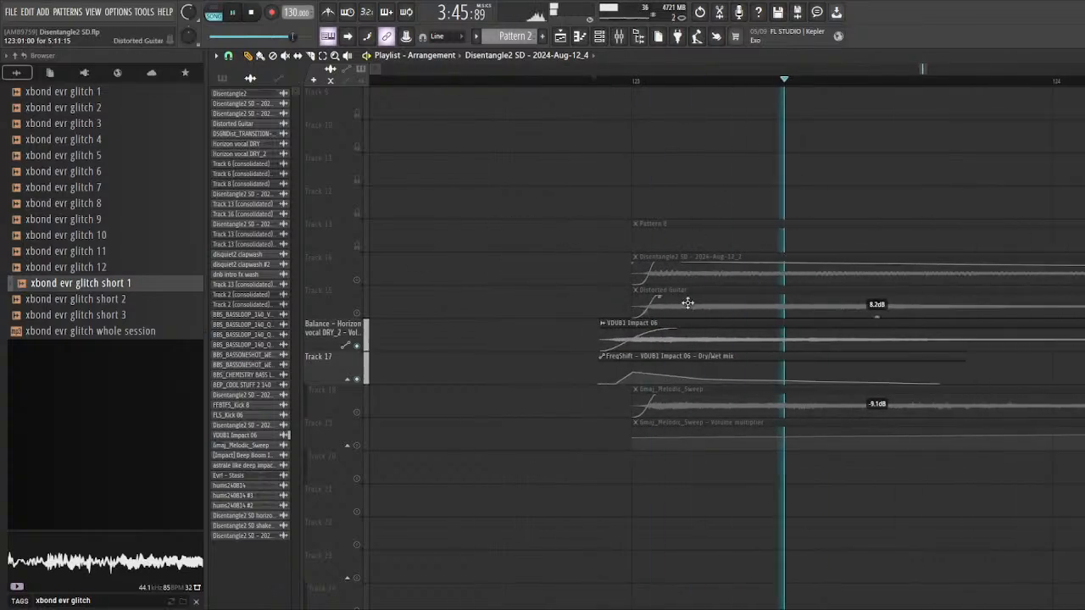
key("space")
Step: Examine VDUB1 Impact 06's mixer insert and its Frequency Shifter settings during playback, returning to the arrangement to hear the clip
double_click(685, 339)
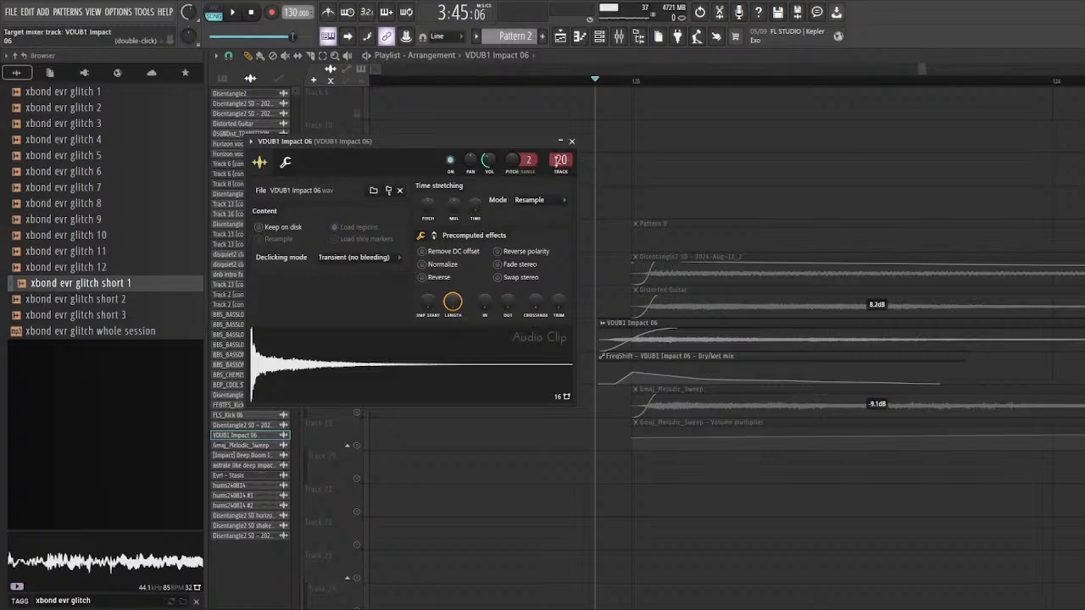
double_click(560, 160)
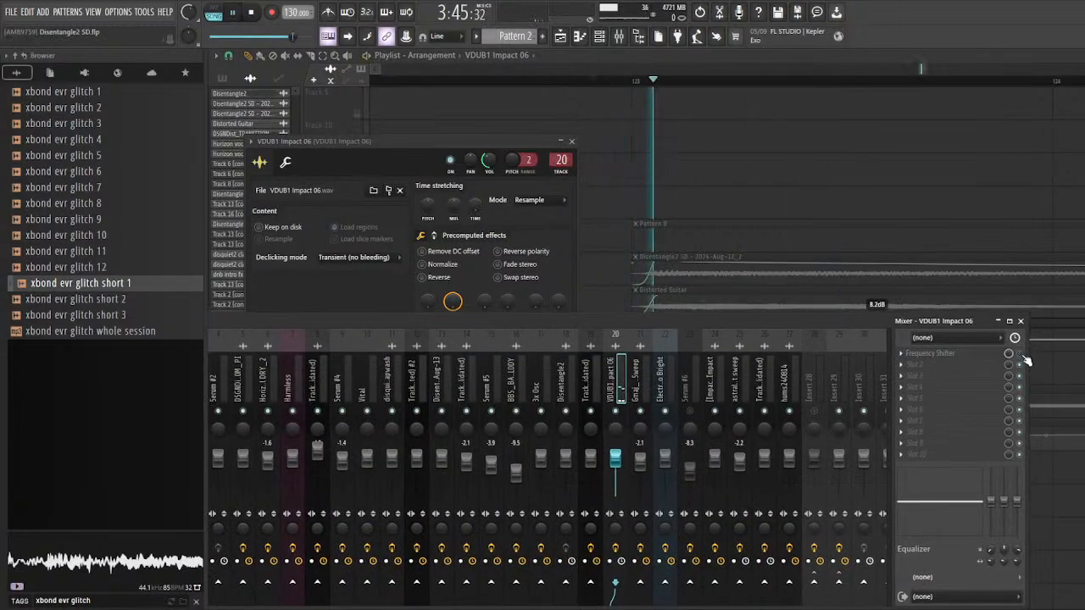
left_click(962, 356)
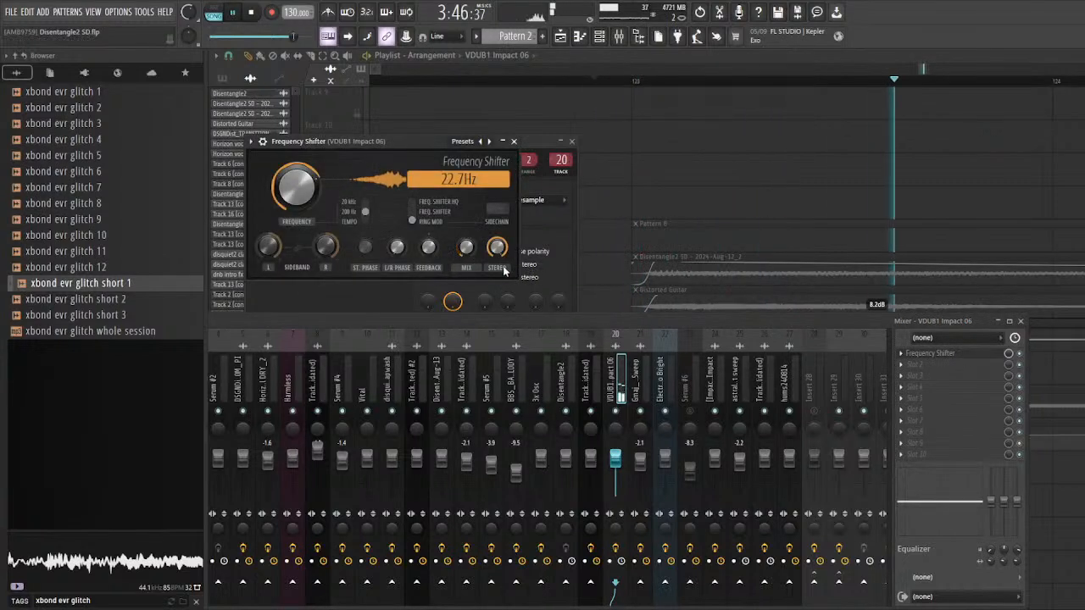
left_click(693, 181)
scroll(496, 261, "down", 2)
key("space")
Step: Solo Tracks 18 and 19, play the Gmaj_Melodic_Sweep clip and inspect its channel settings and mixer insert
key("space")
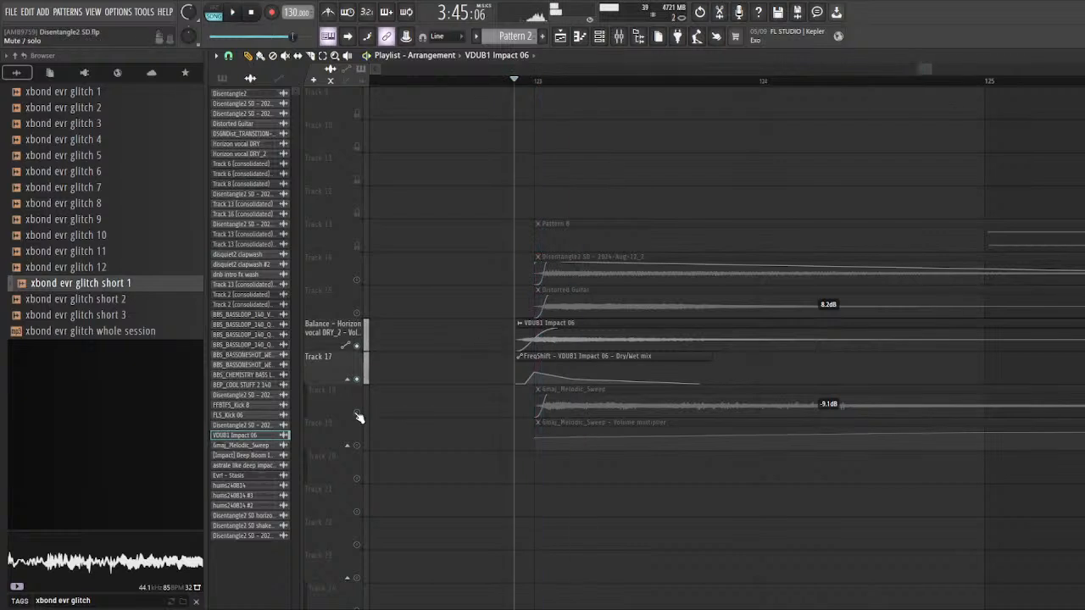
right_click(357, 412)
left_click(357, 445)
key("space")
scroll(462, 390, "down", 2)
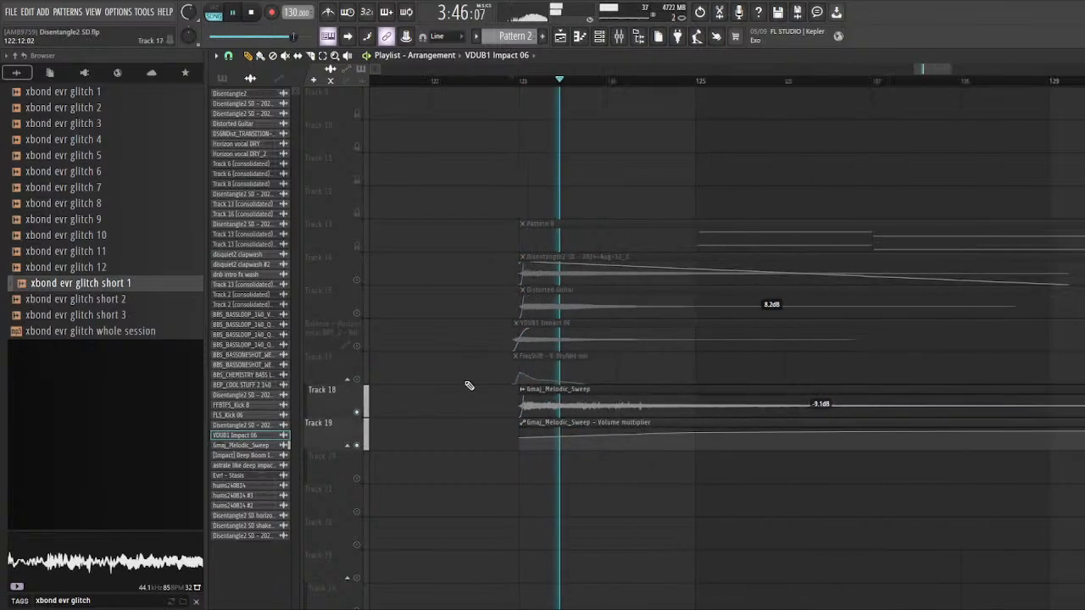
left_click(548, 389)
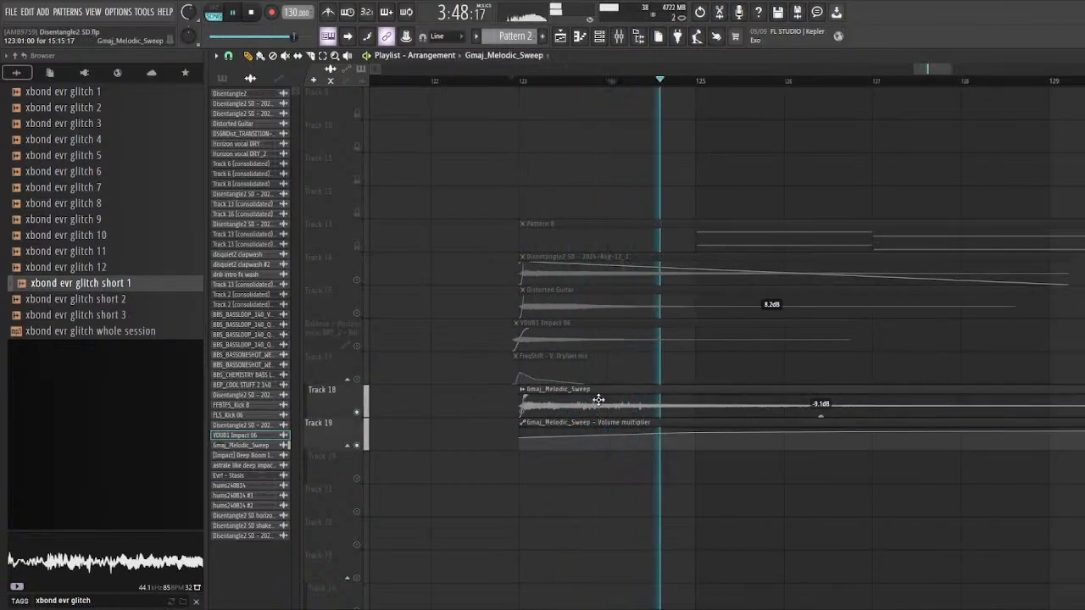
key("F9")
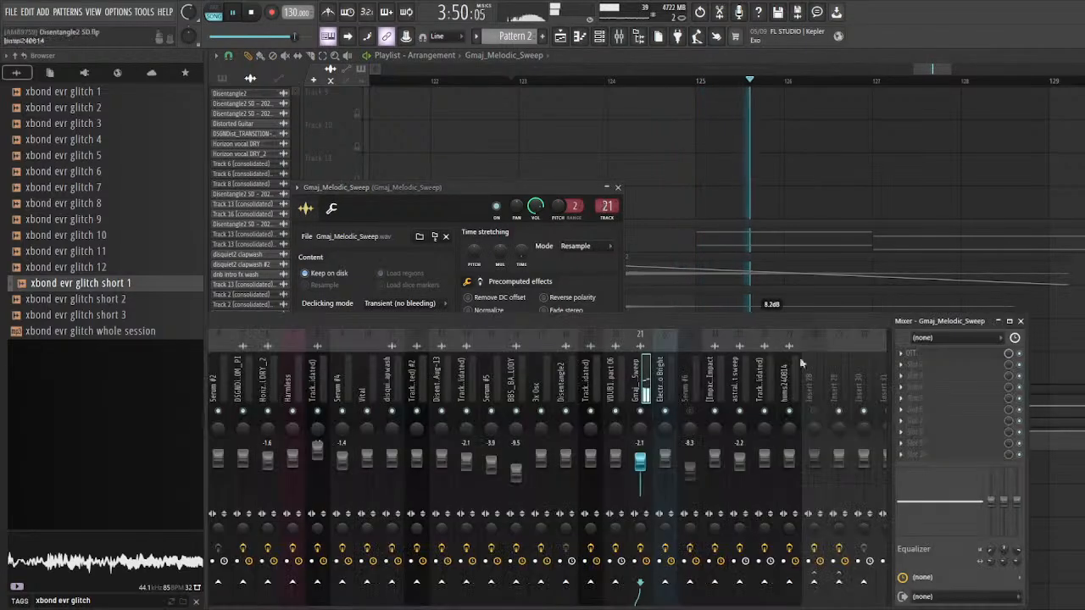
key("F5")
Step: Restart playback of the soloed Gmaj_Melodic_Sweep clip to hear its long tail with the volume automation
key("space")
scroll(511, 297, "down", 3)
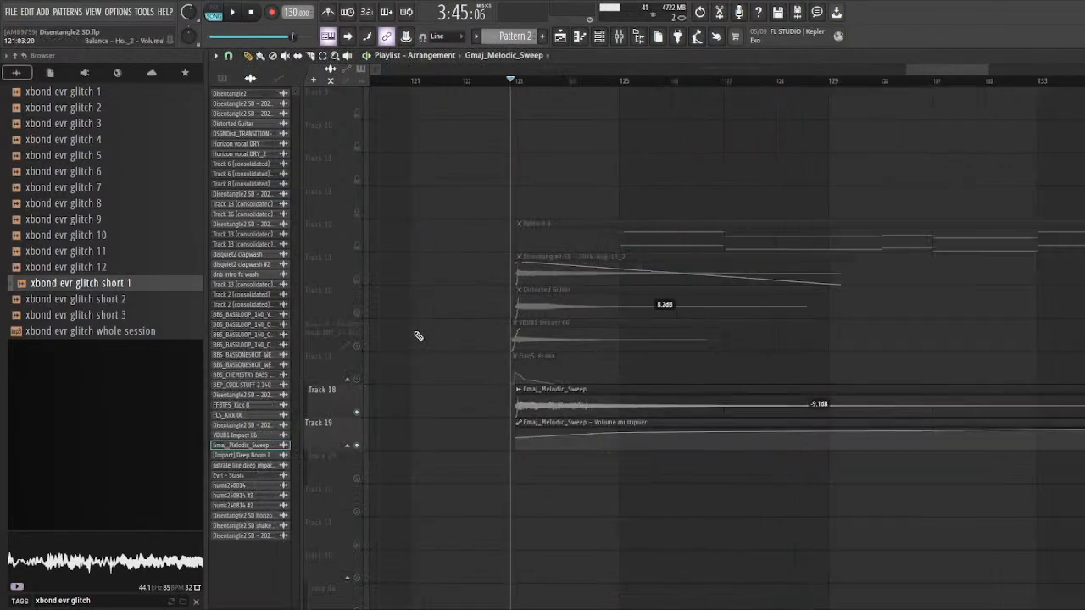
scroll(680, 139, "up", 2)
scroll(625, 87, "down", 2)
key("space")
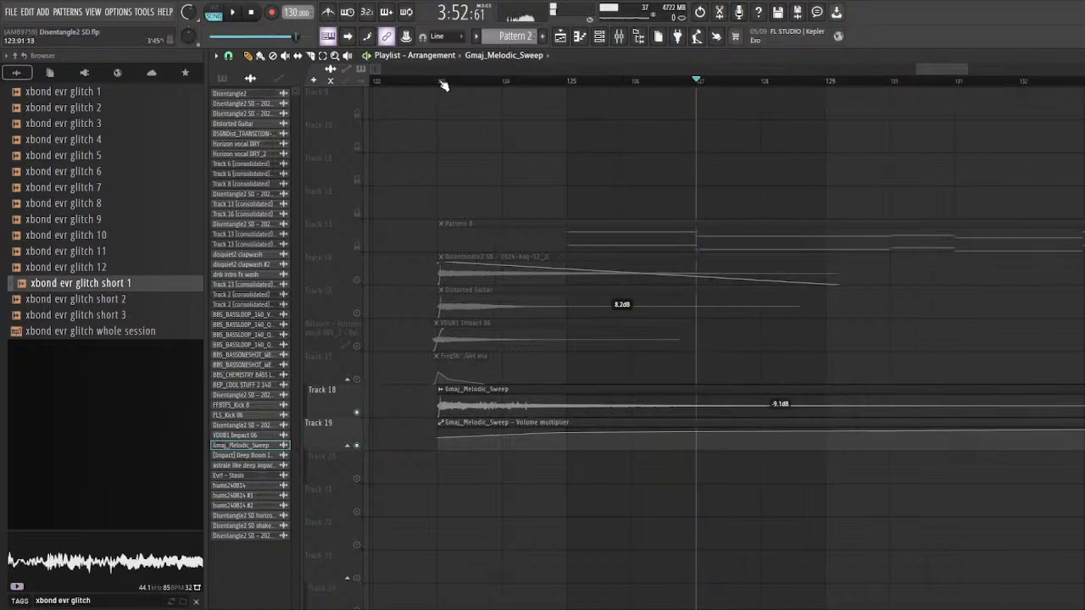
Step: Show the Unsorted channels in the channel rack to look through the project's instruments
left_click(598, 39)
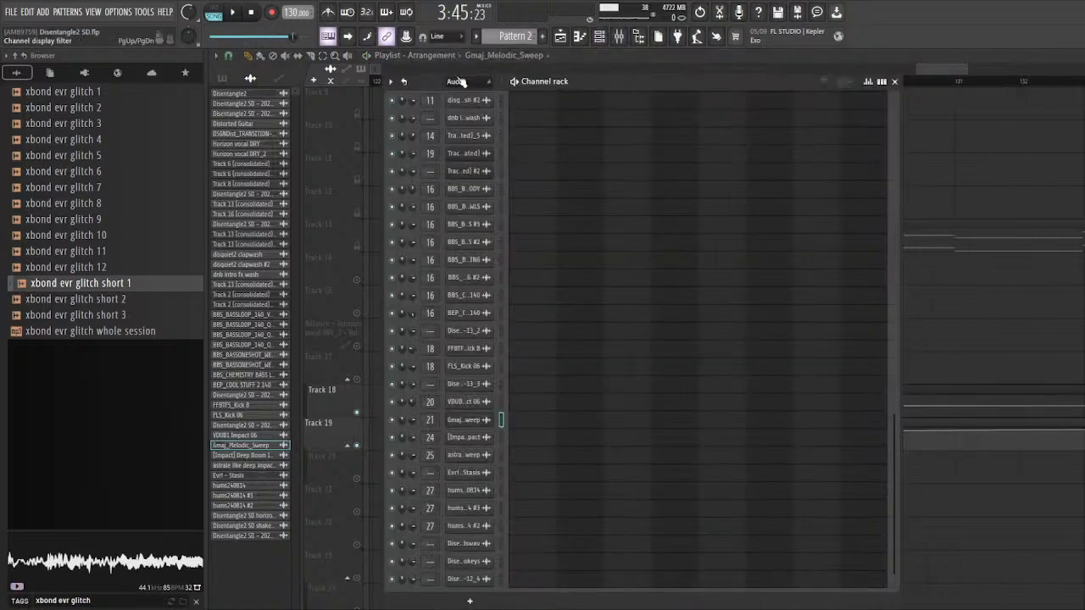
left_click(458, 136)
left_click_drag(439, 85, 416, 85)
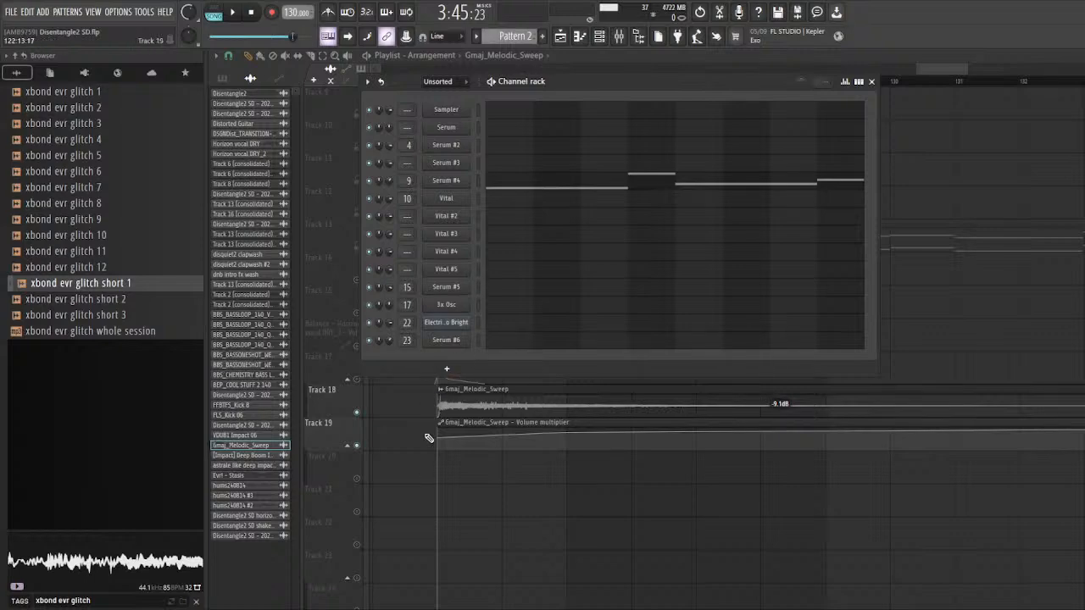
key("F6")
Step: Set Gmaj_Melodic_Sweep's Spectral Compressor to threshold curve -7.95 dB/oct², global threshold 20 dB, threshold center 2.5 kHz and upwards ratio 500:1
key("F9")
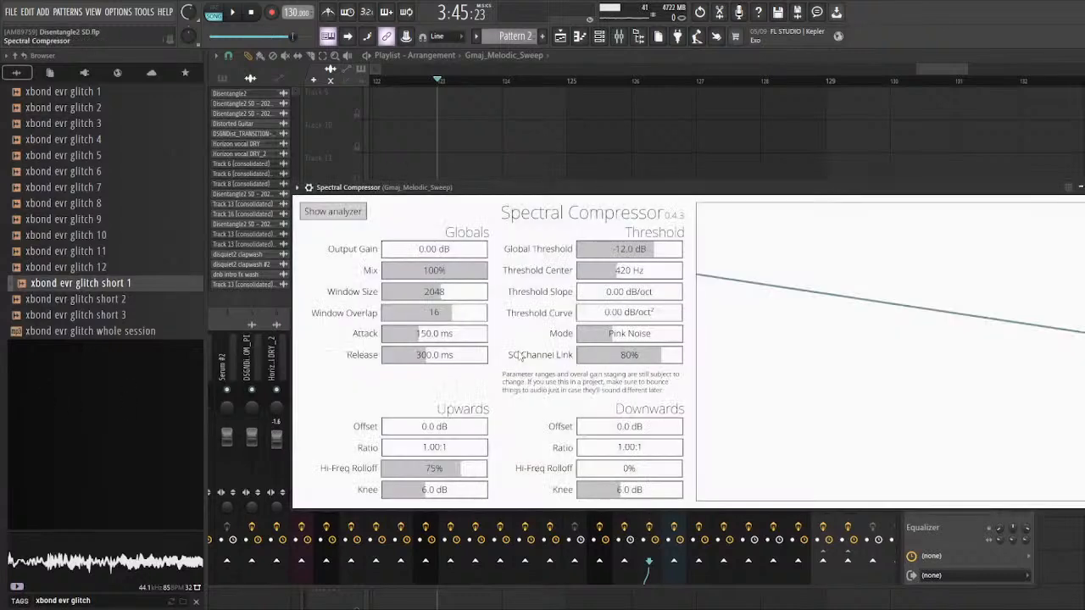
left_click_drag(617, 320, 605, 312)
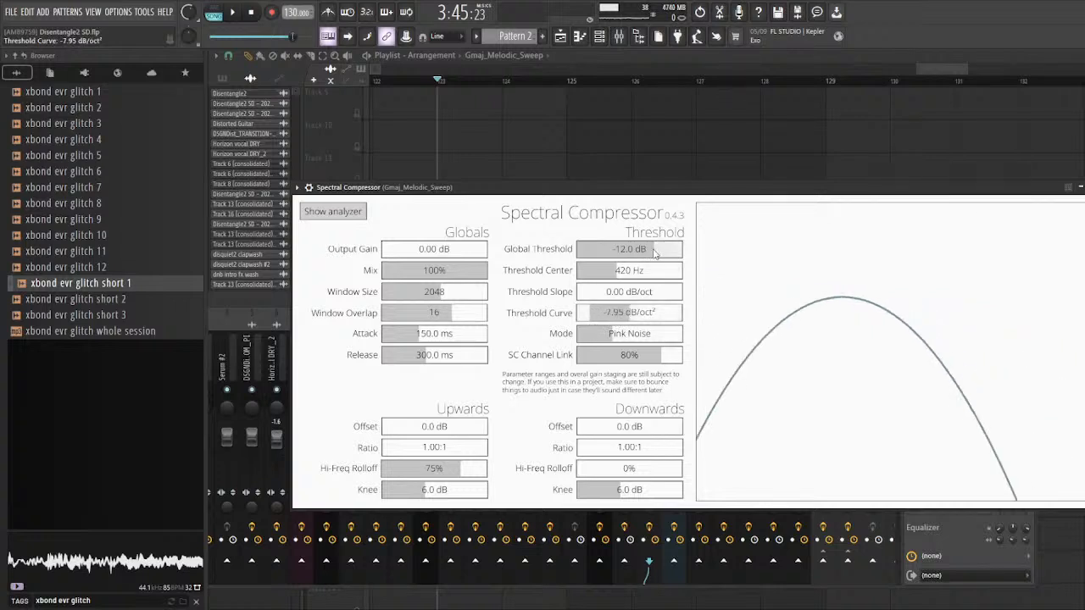
left_click_drag(655, 253, 685, 254)
mouse_move(623, 276)
left_mouse_down()
mouse_move(661, 273)
mouse_move(644, 271)
left_mouse_up()
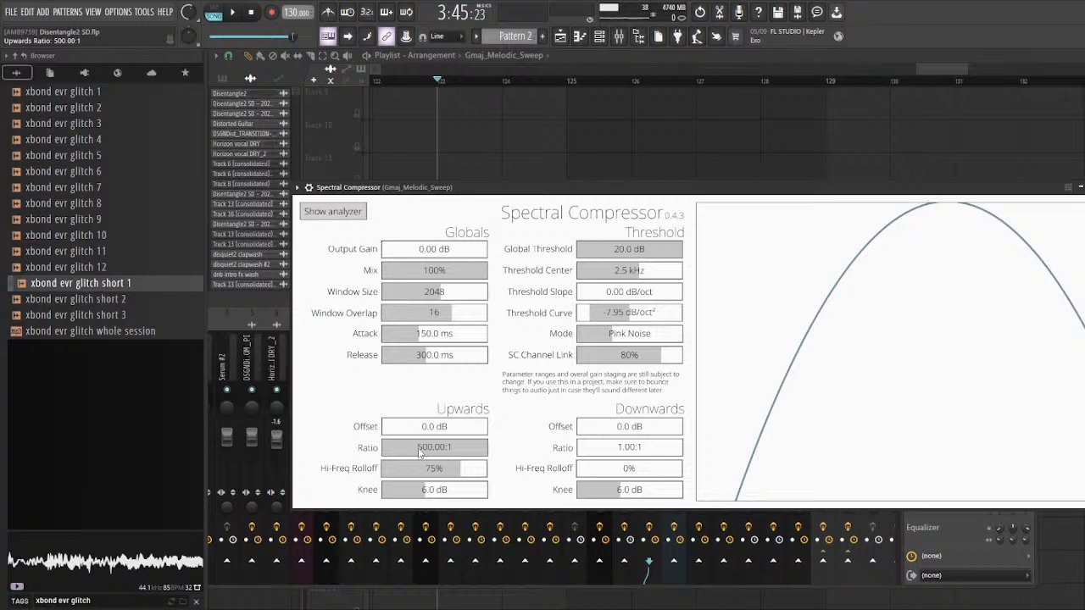
left_click(1080, 187)
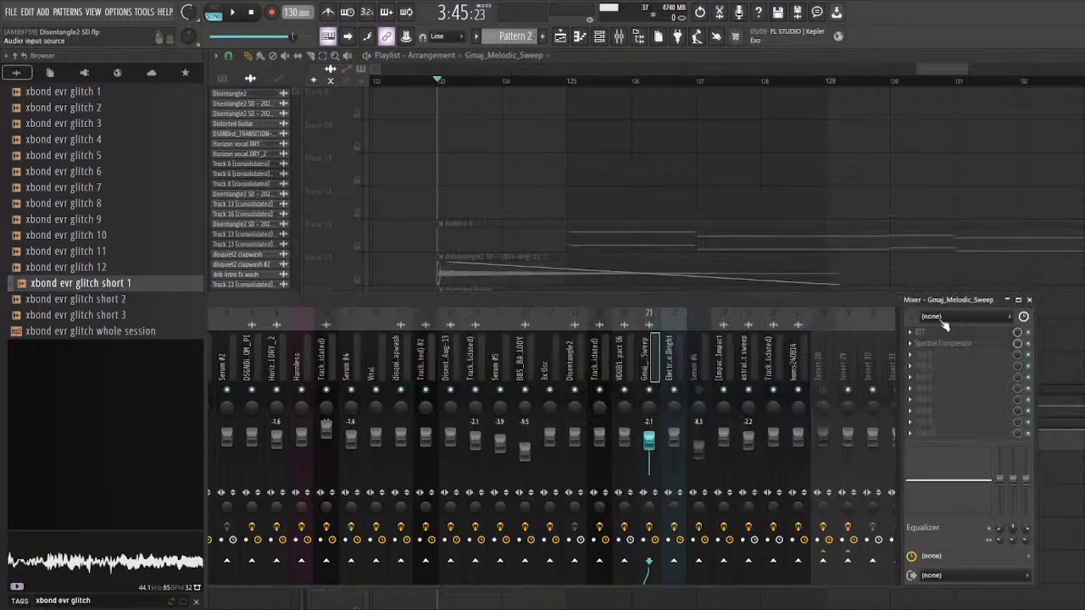
left_click(1029, 300)
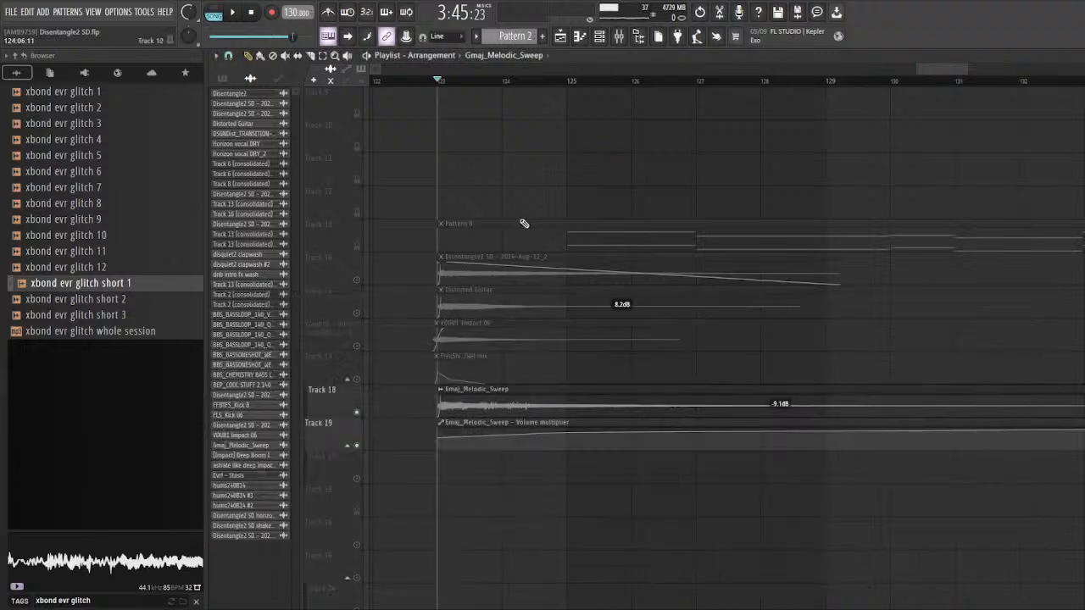
Step: Unsolo Tracks 18 and 19, clear the clip selection and play the full set of impact layers from bar 123
scroll(360, 415, "down", 2)
right_click(366, 412)
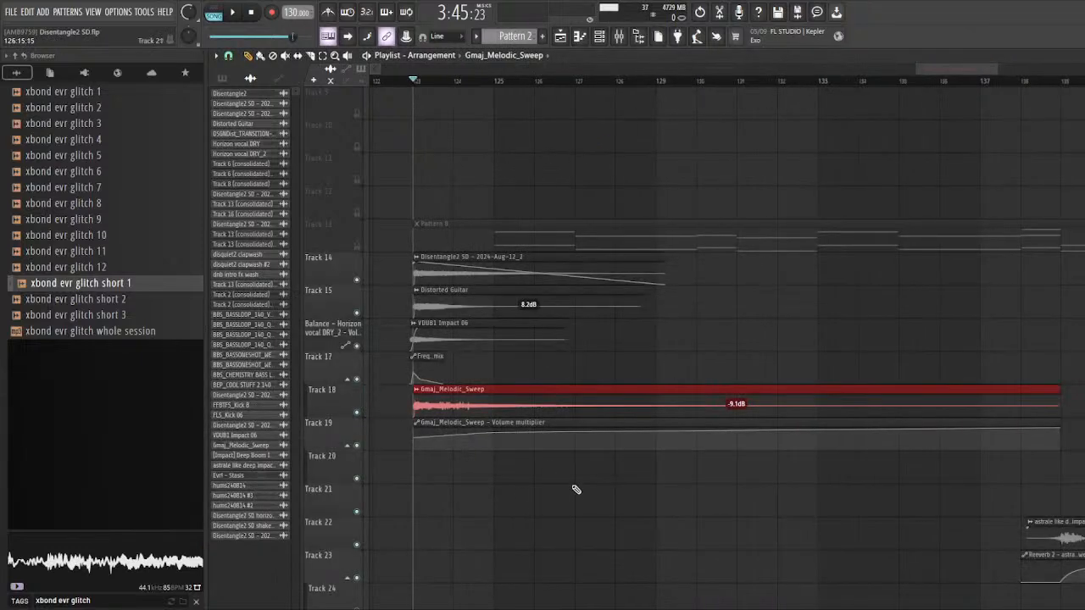
key("ctrl+d")
key("space")
scroll(529, 460, "down", 4)
scroll(648, 428, "down", 3)
scroll(780, 412, "up", 6)
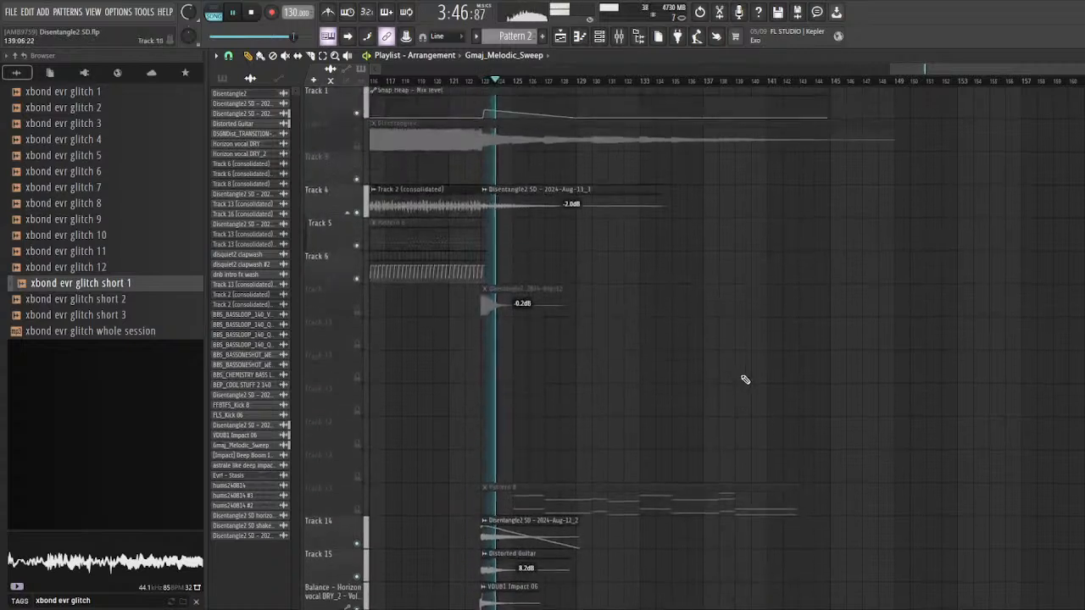
scroll(746, 380, "down", 3)
key("space")
Step: Solo Track 4 and play its Track 2 (consolidated) clip from bar 107
scroll(704, 253, "up", 5)
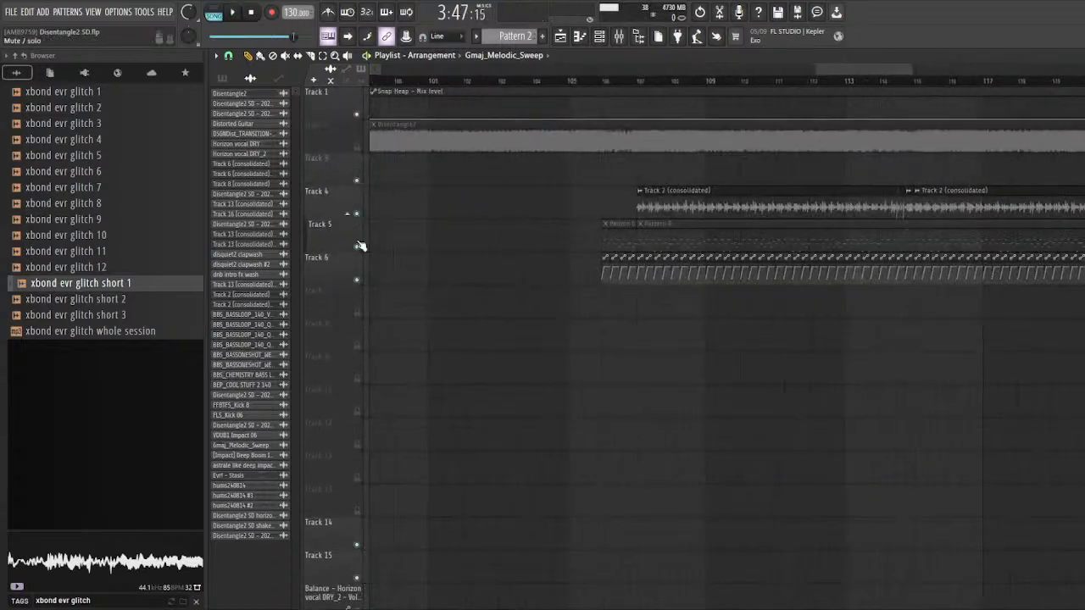
right_click(359, 216)
left_click(640, 83)
key("space")
scroll(702, 87, "up", 4)
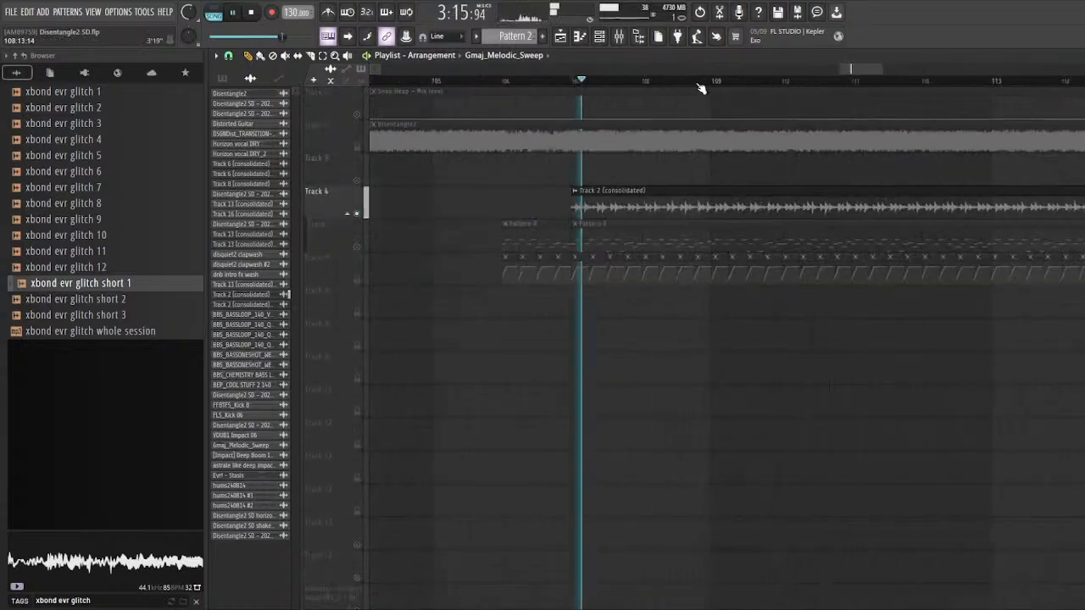
left_click(641, 82)
key("space")
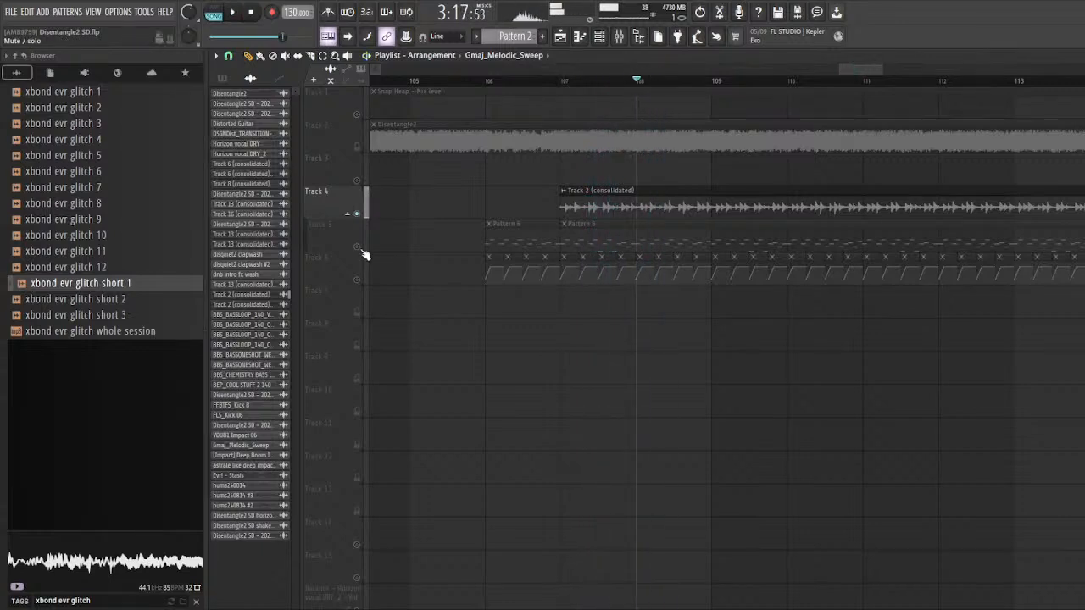
Step: Solo Tracks 5 and 6 together, play their Pattern 6 clips and open the Serum #5 instrument from the channel rack
right_click(357, 248)
left_click(357, 279)
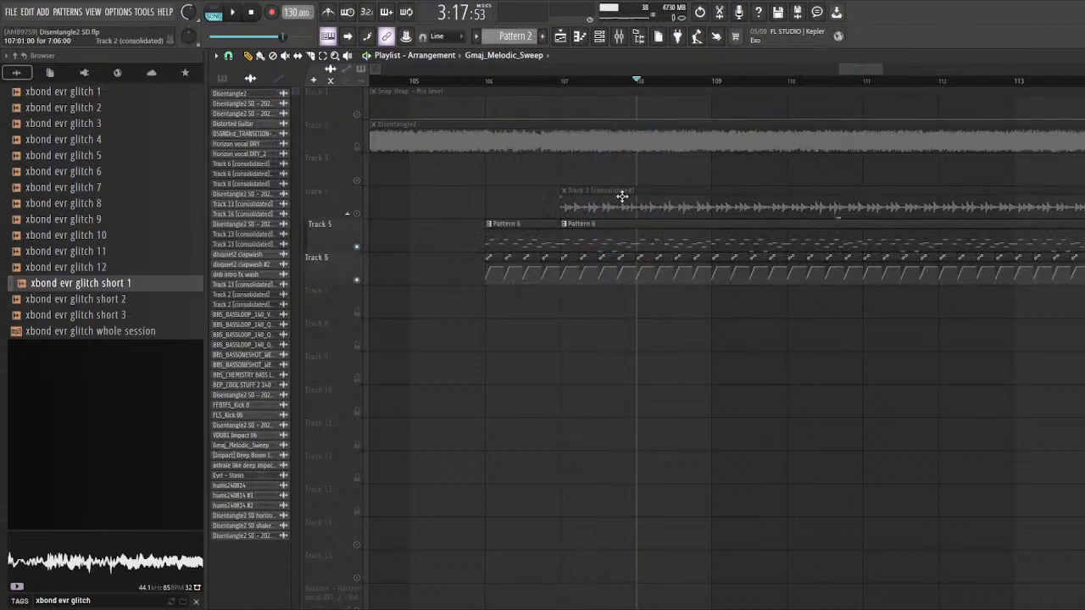
key("space")
key("F6")
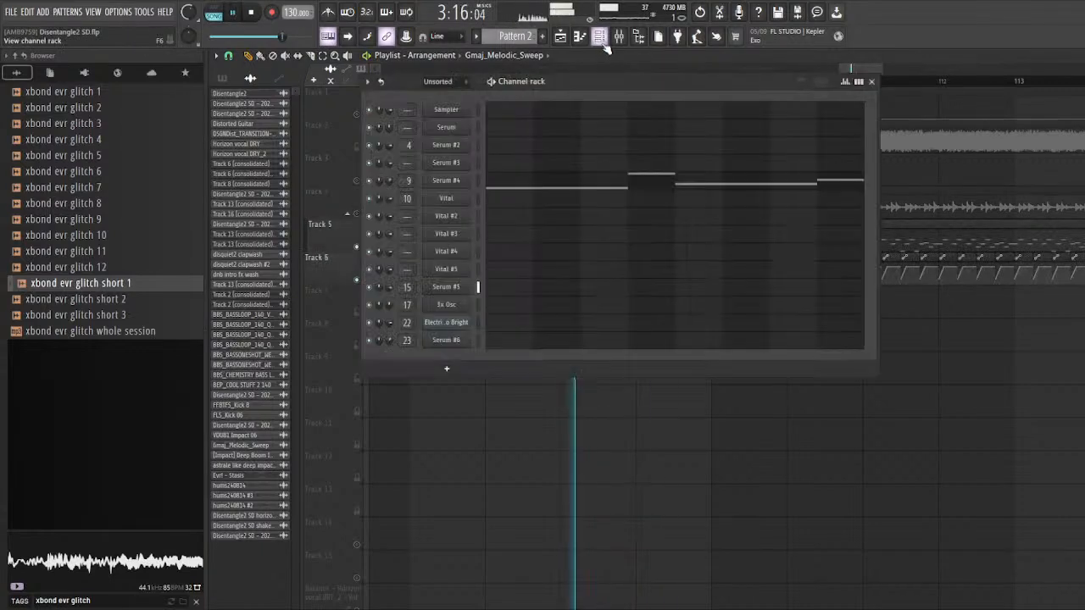
left_click(449, 292)
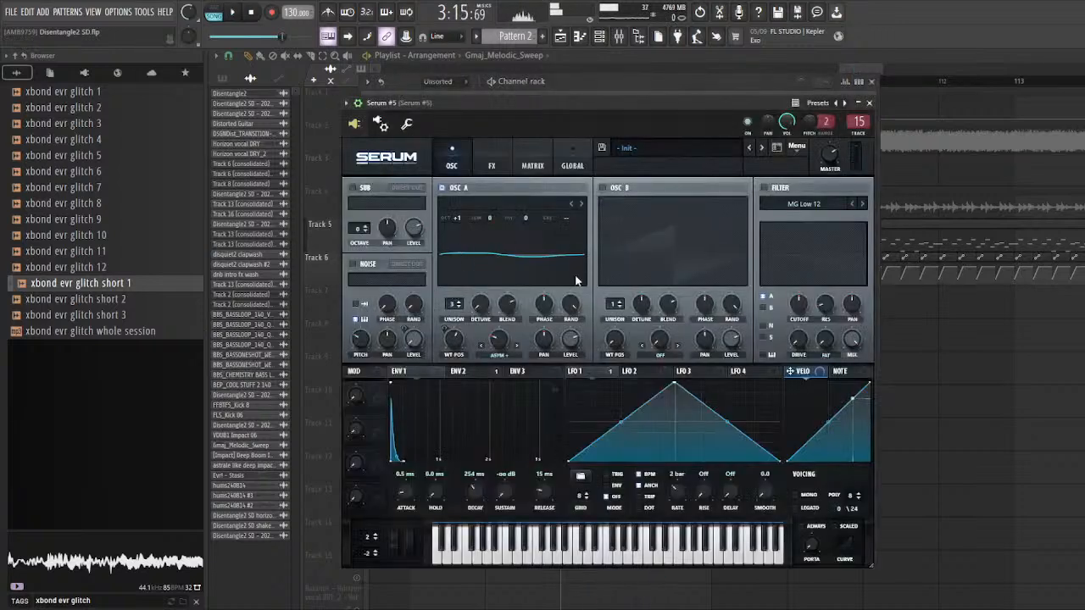
Step: Examine the compressor and delay on Serum #5's FX page, then return to its oscillator page
left_click_drag(515, 115, 492, 109)
left_click(454, 168)
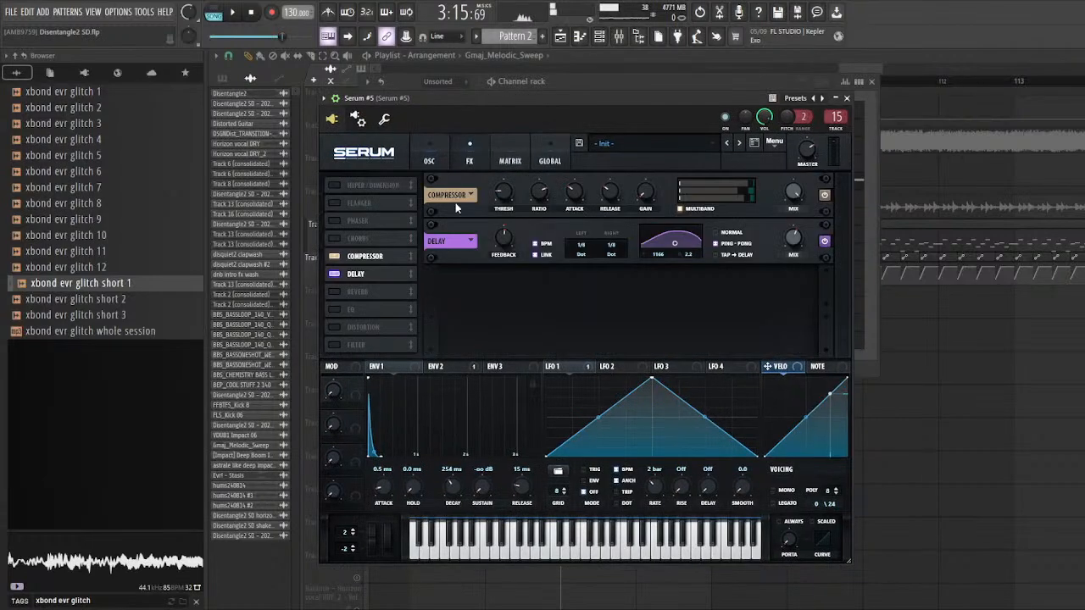
left_click(429, 160)
left_click_drag(504, 98, 431, 99)
left_click_drag(570, 102, 539, 115)
Step: Play the pattern while examining Serum #5's mixer insert effects on track 15 and its FX and oscillator pages
key("space")
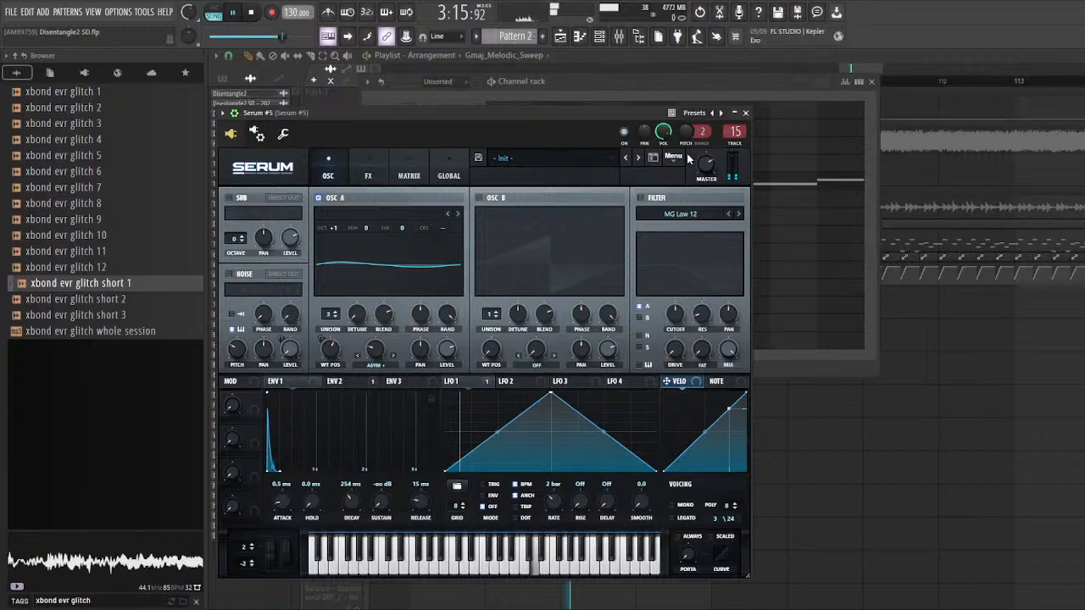
double_click(735, 132)
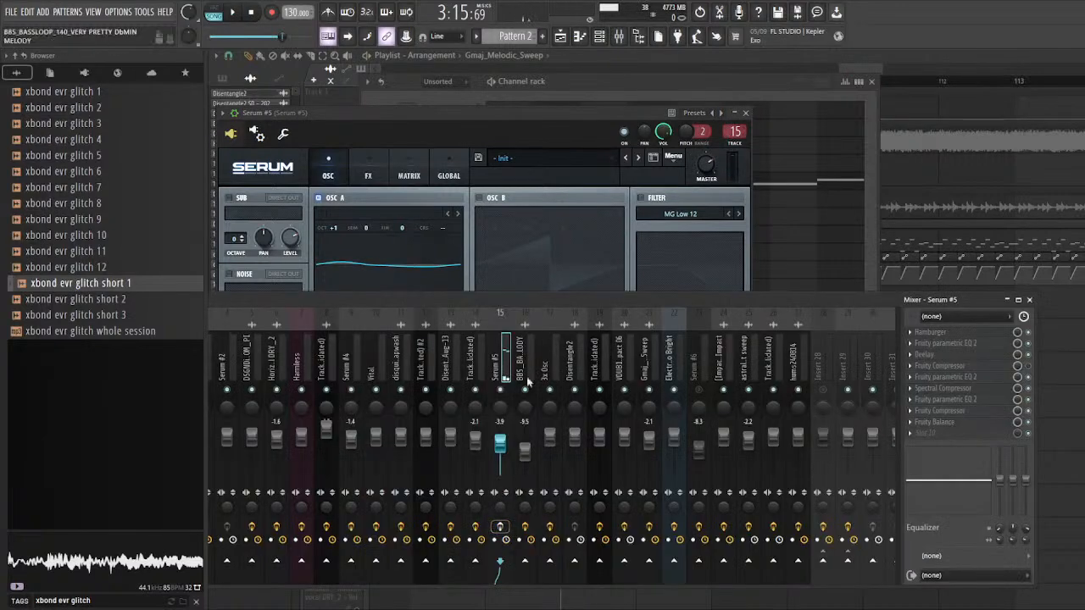
left_click_drag(548, 302, 557, 301)
left_click(367, 176)
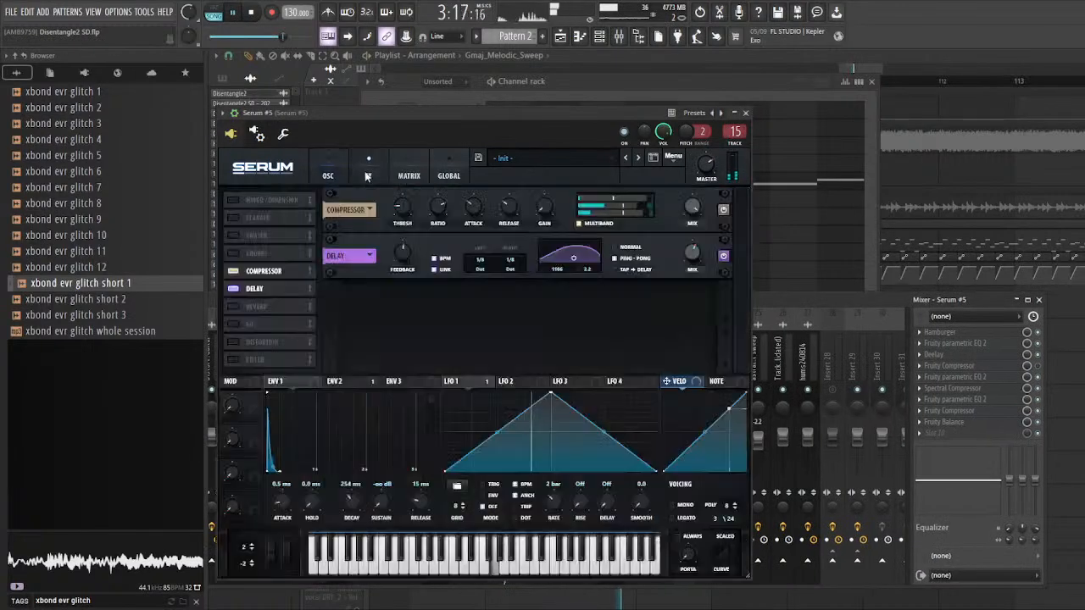
left_click(345, 176)
left_click(856, 297)
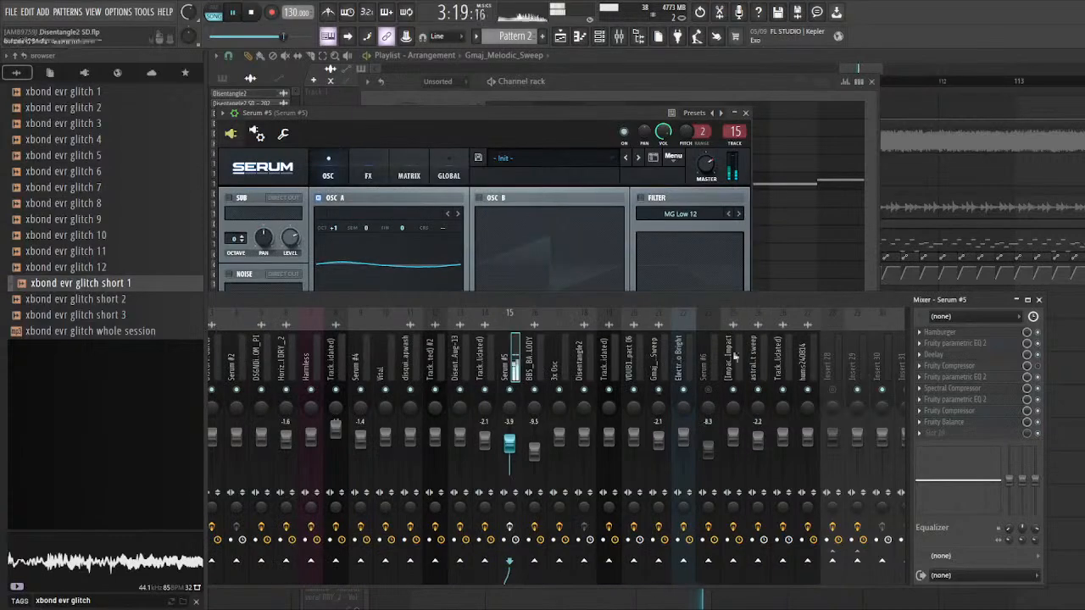
left_click_drag(442, 129, 459, 131)
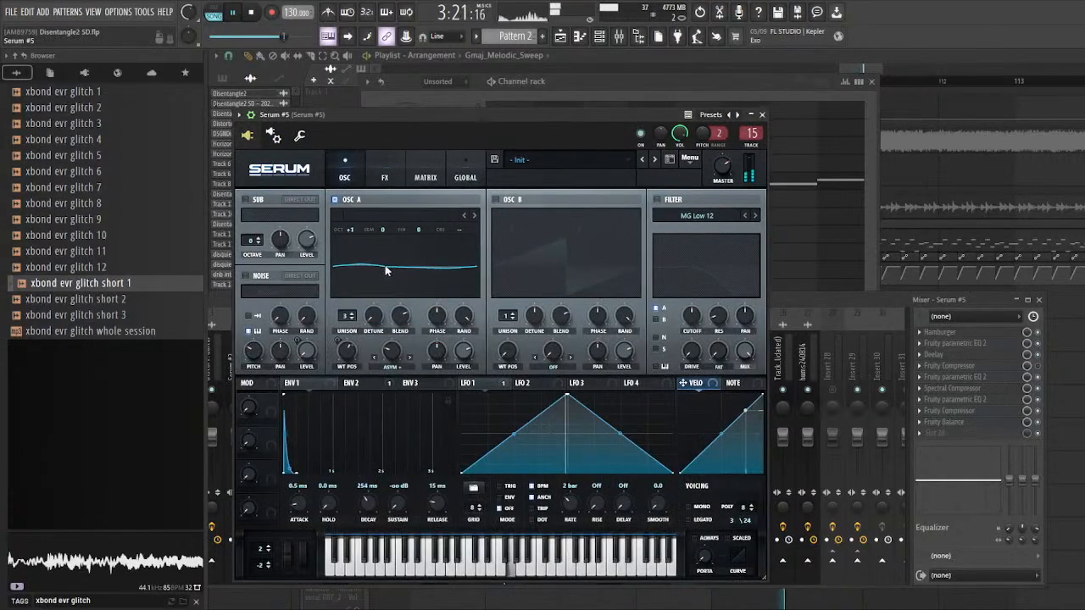
Step: Open Serum #5's oscillator A wavetable editor, look through its frames, and close the instrument
left_click(473, 244)
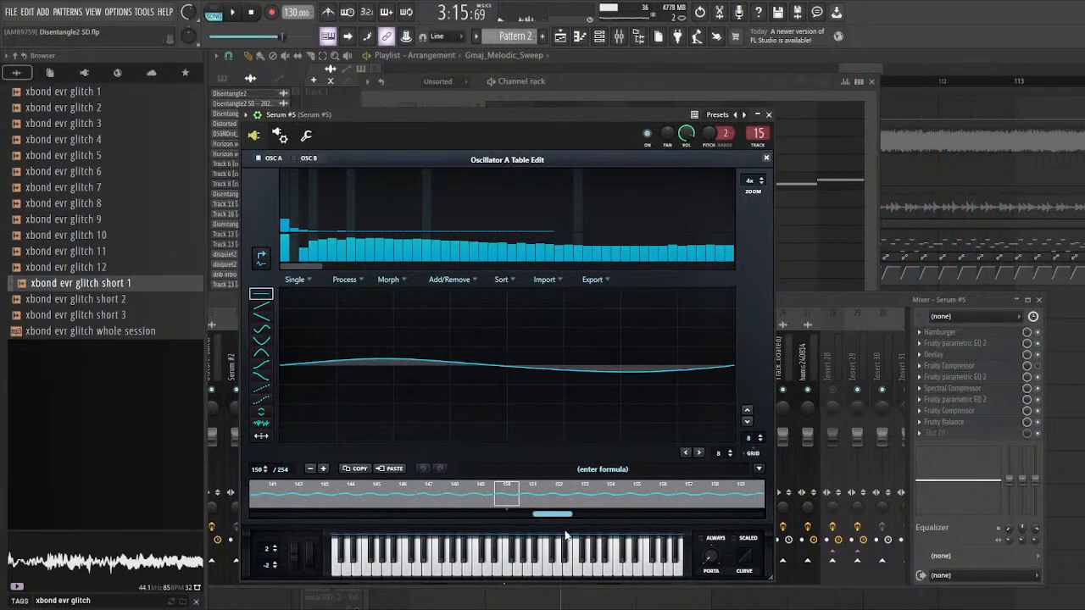
left_click_drag(563, 516, 372, 514)
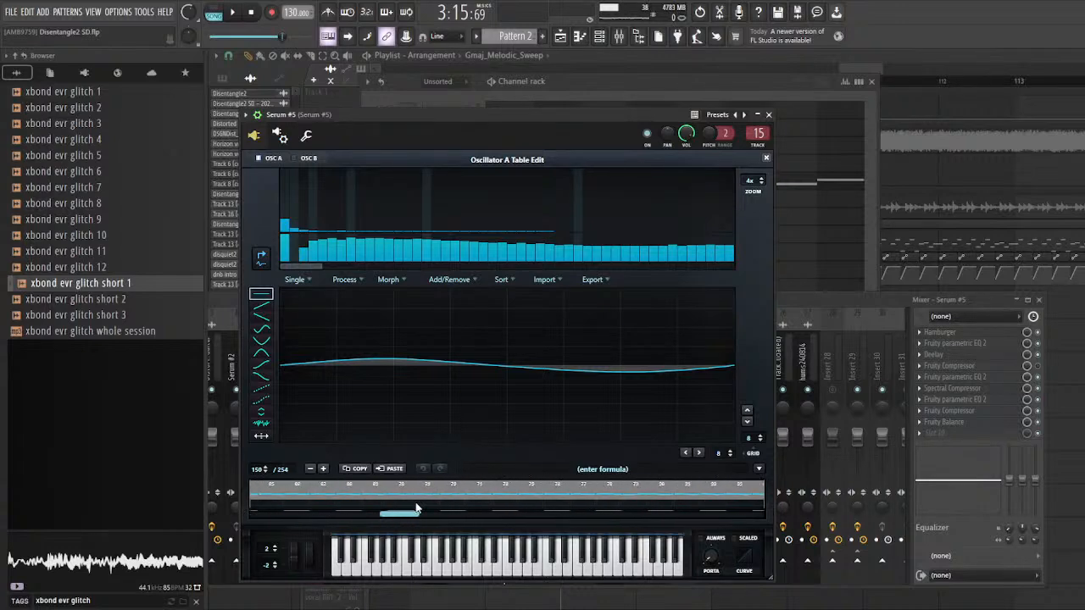
left_click_drag(678, 513, 523, 511)
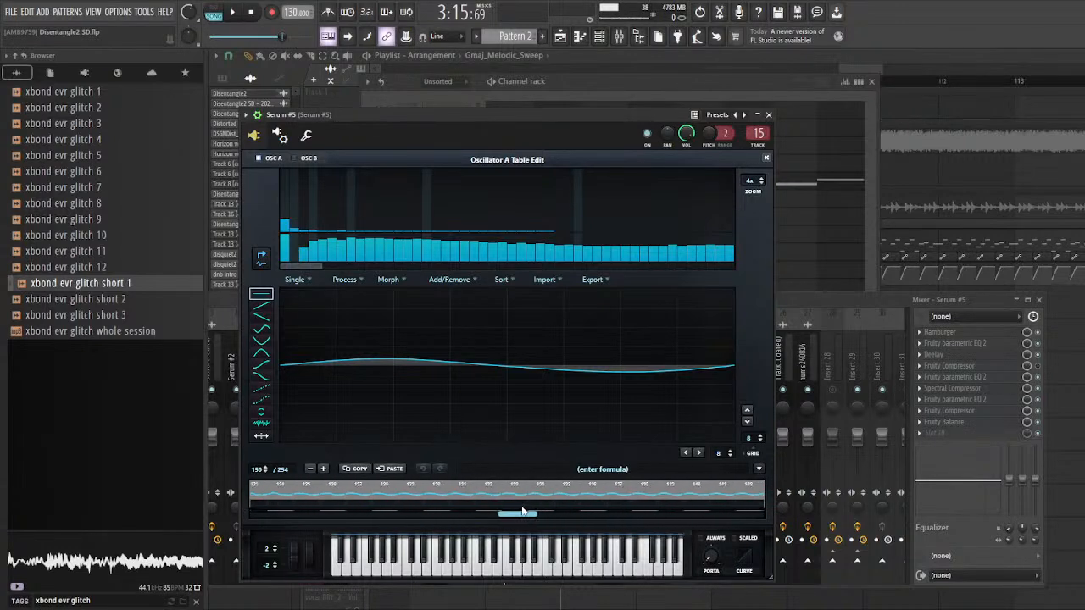
left_click(766, 159)
left_click(768, 115)
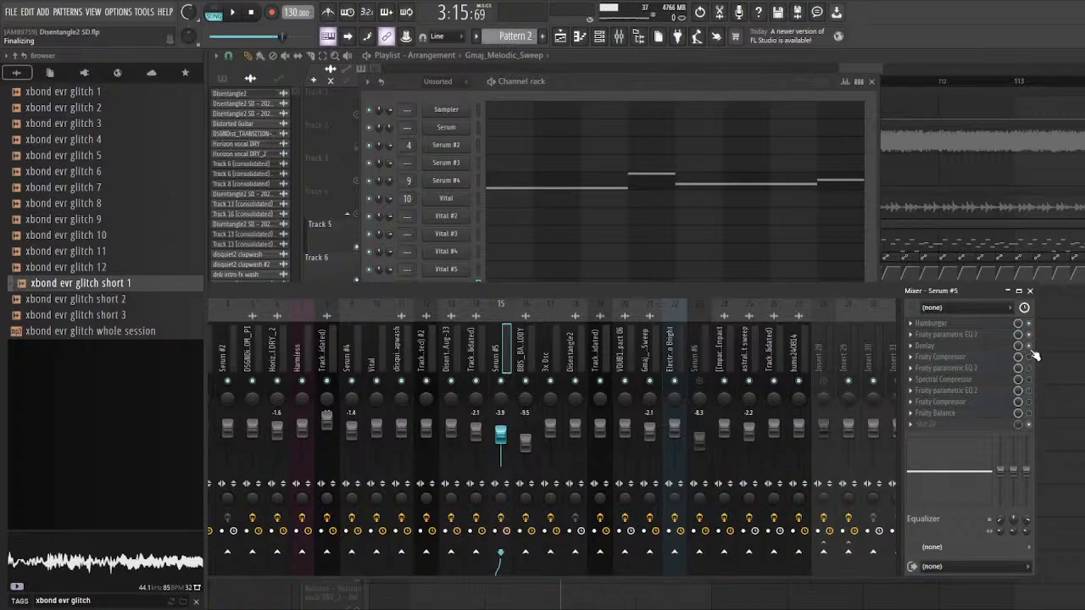
Step: Audition Serum #5 as its mixer inserts are re-enabled in turn, inspecting Hamburger and the first Fruity parametric EQ 2, and close all plugin windows
left_click(999, 327)
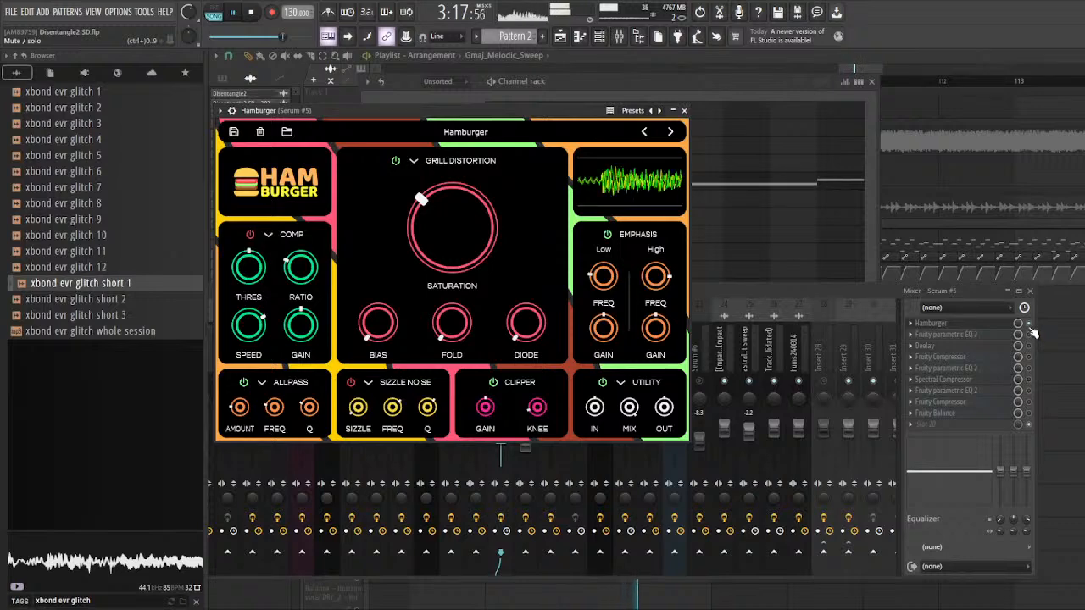
left_click(988, 335)
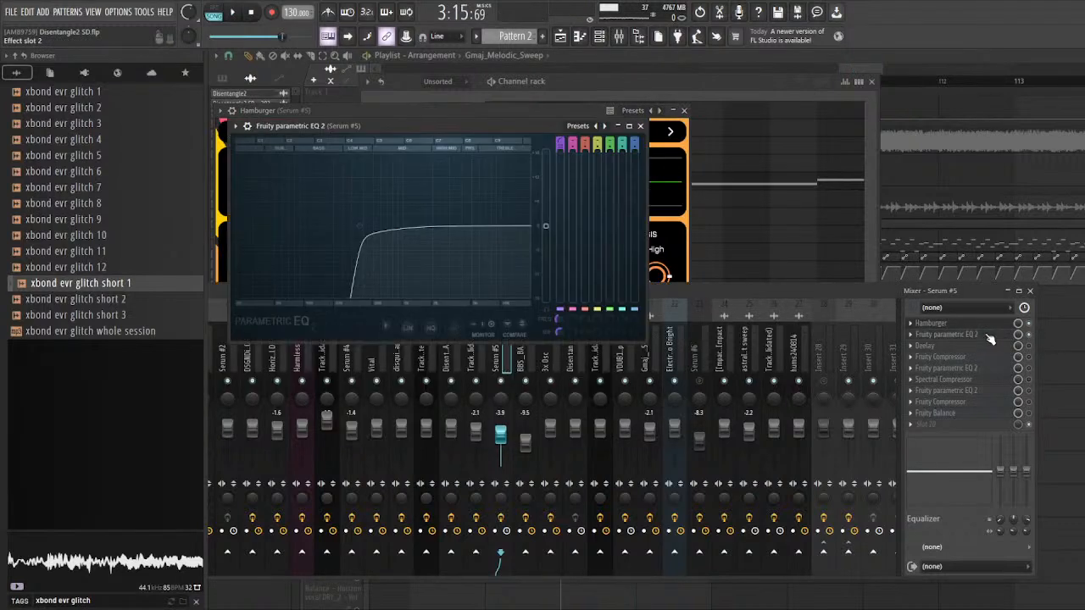
left_click(1030, 349)
key("space")
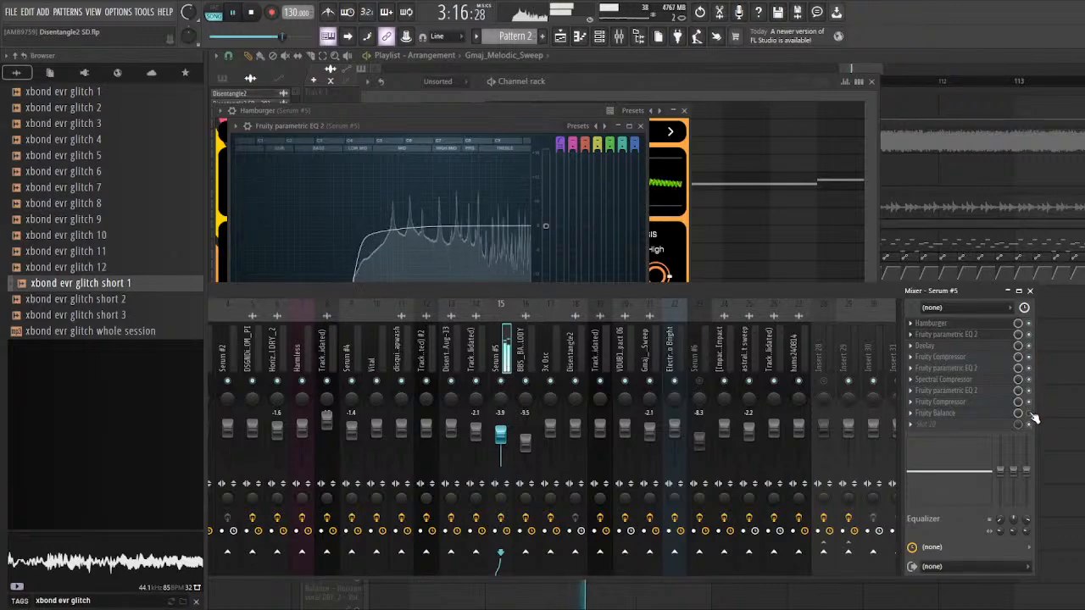
key("space")
key("F12")
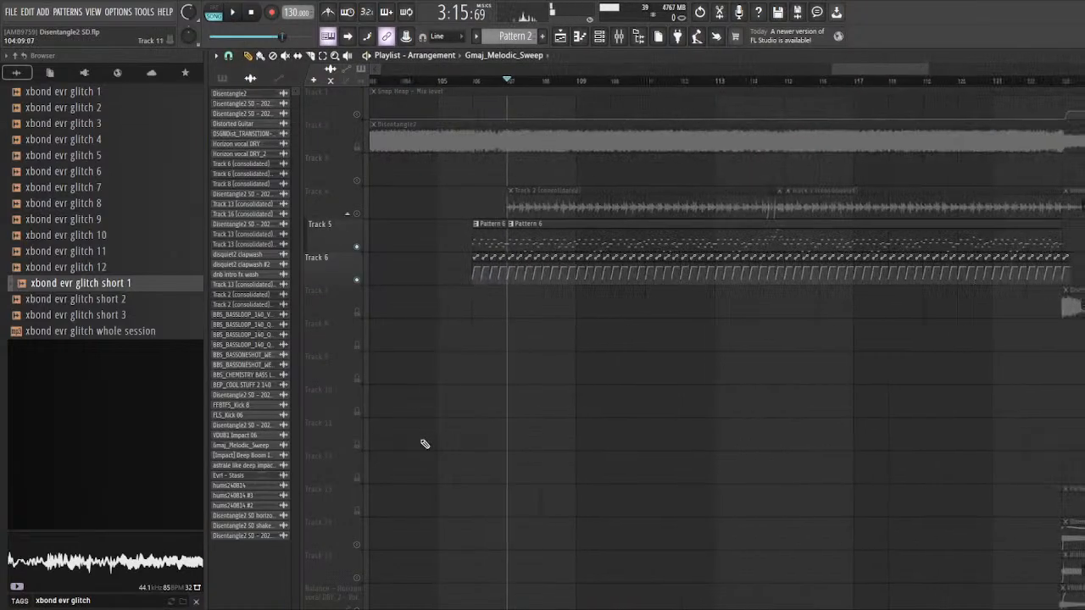
Step: Turn off the solo on Tracks 5 and 6 and briefly play the arrangement from bar 107
left_click(357, 280)
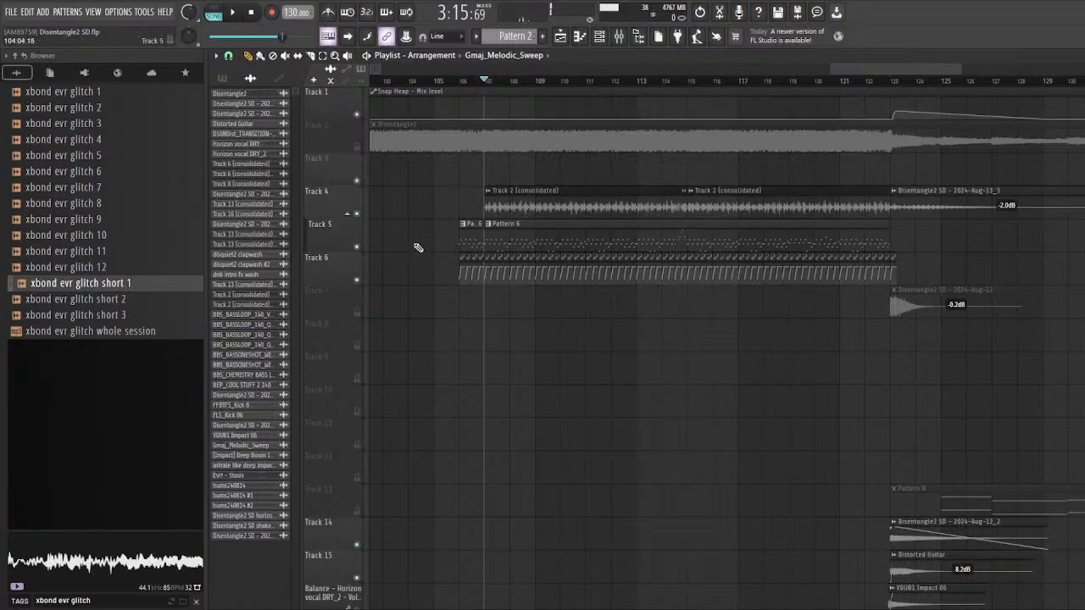
scroll(637, 346, "down", 3)
scroll(668, 339, "up", 2)
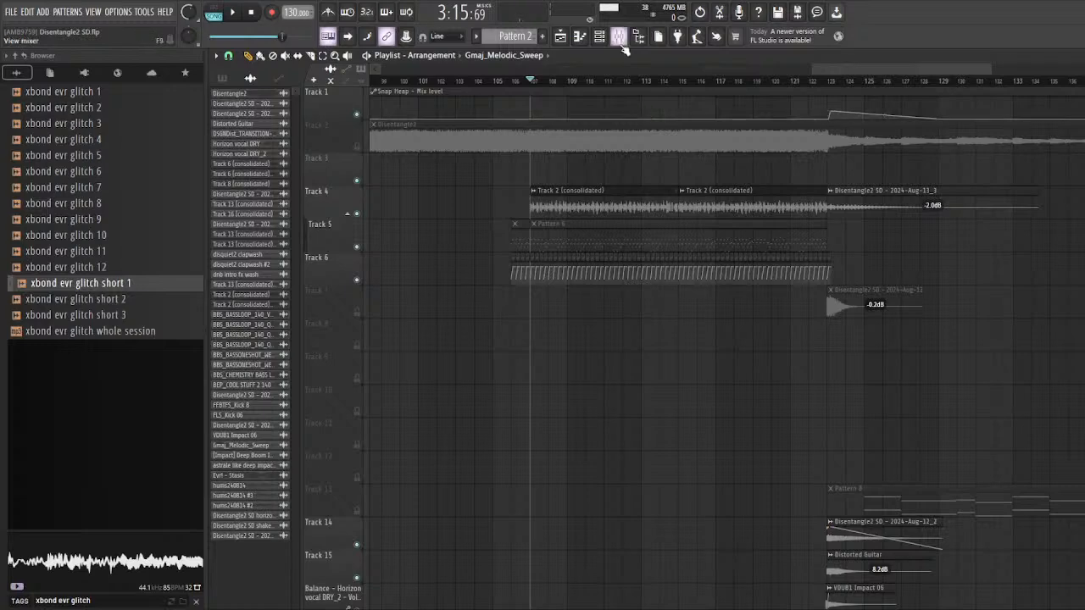
key("space")
scroll(829, 251, "down", 4)
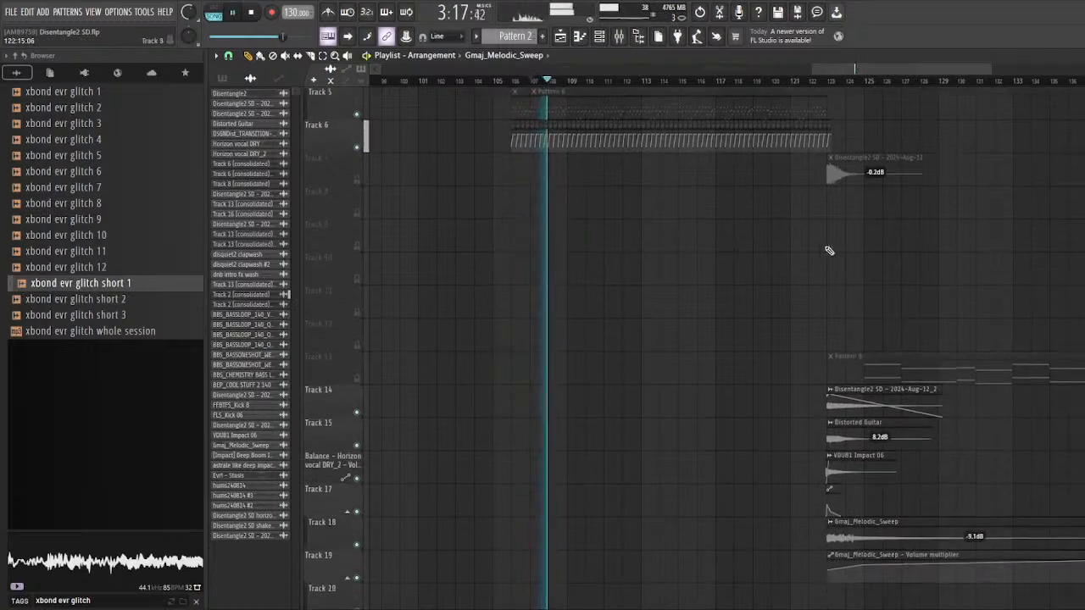
scroll(829, 251, "up", 4)
key("space")
Step: Play the arrangement's outro from bar 123 and unmute Track 2
scroll(620, 314, "up", 4)
scroll(619, 314, "down", 4)
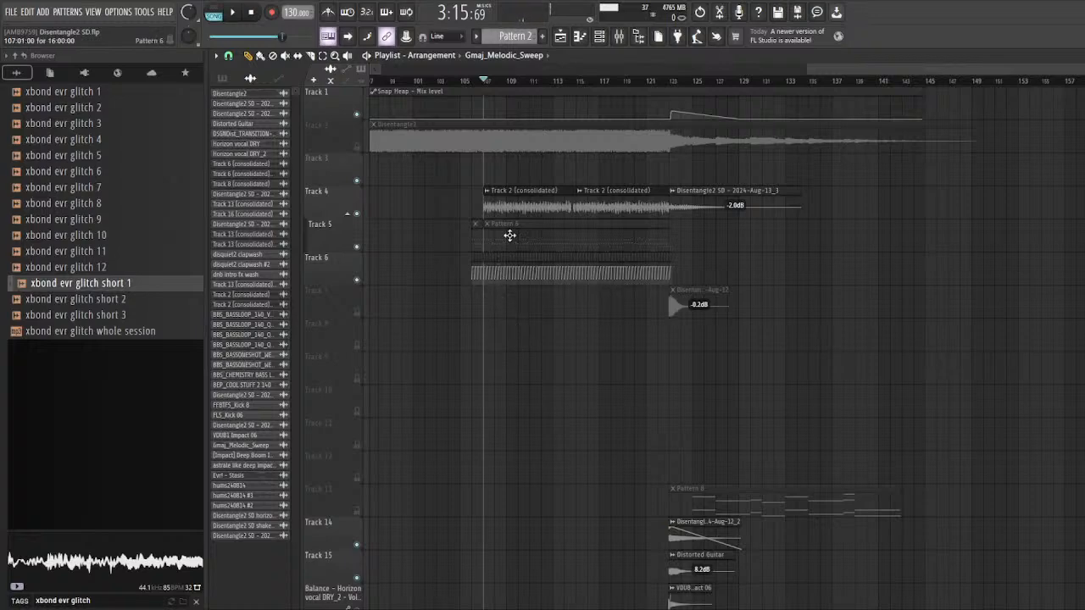
scroll(613, 302, "down", 9)
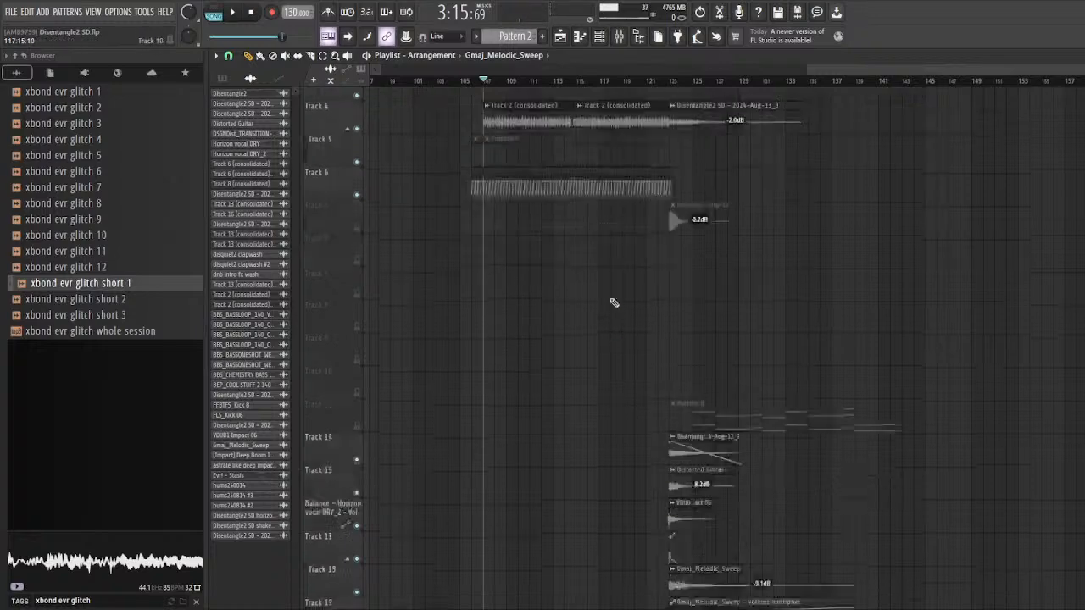
scroll(734, 293, "up", 5)
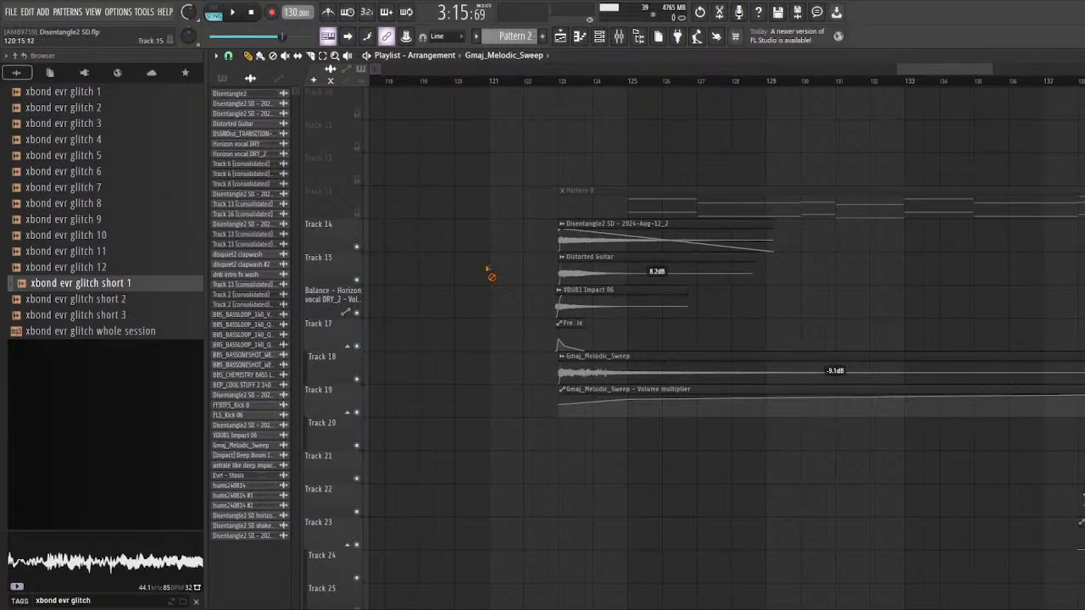
scroll(351, 224, "down", 3)
left_click(473, 82)
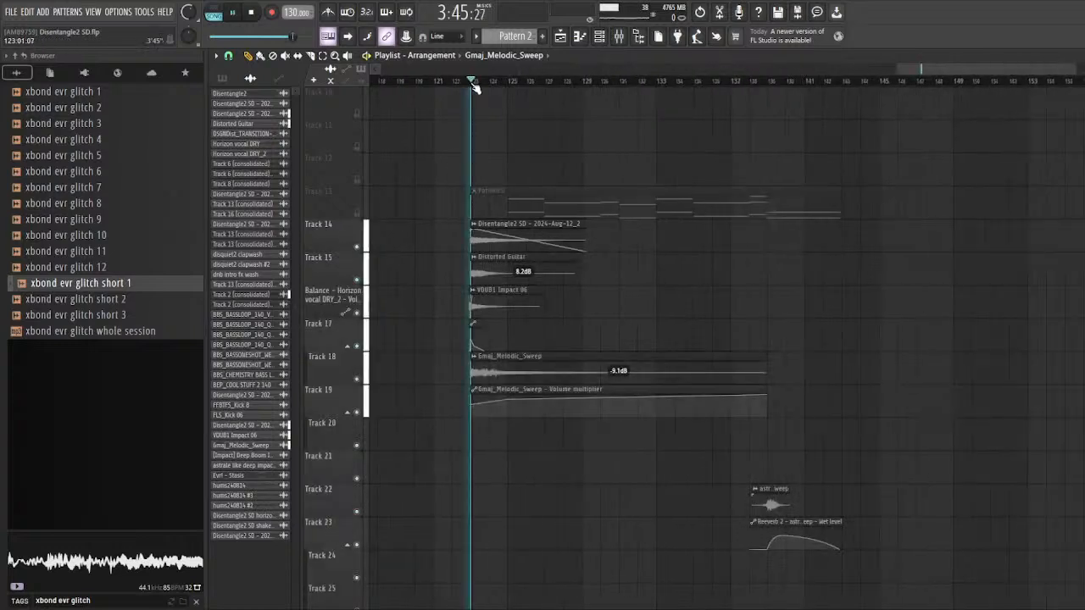
key("space")
scroll(552, 218, "up", 12)
left_click(357, 147)
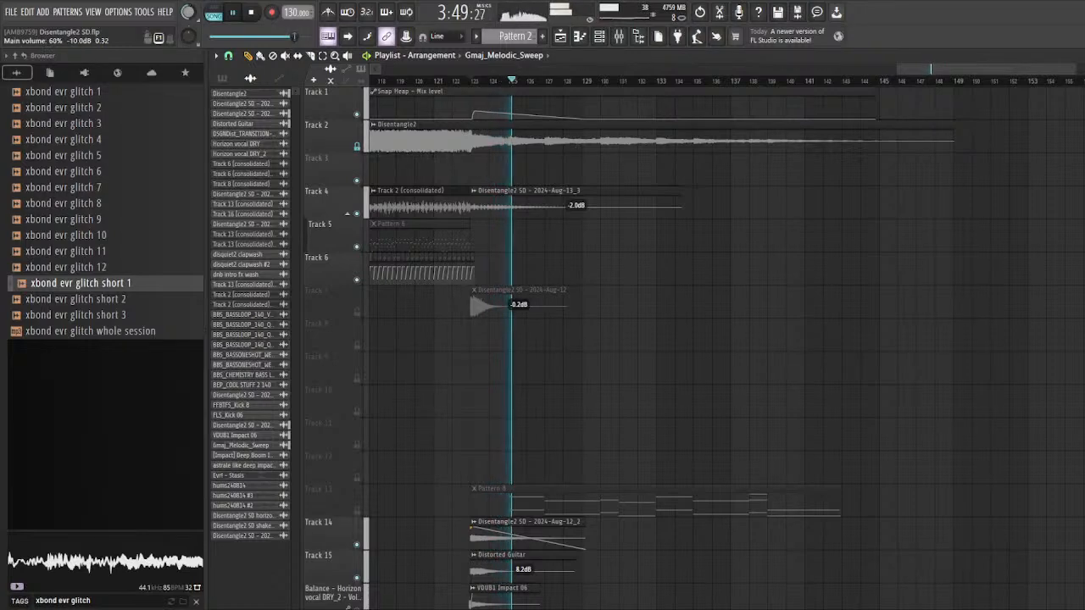
Step: Open the astrale like deep impact sweep clip on Track 22 and examine the Fruity parametric EQ 2 on its mixer track 25
scroll(636, 261, "down", 7)
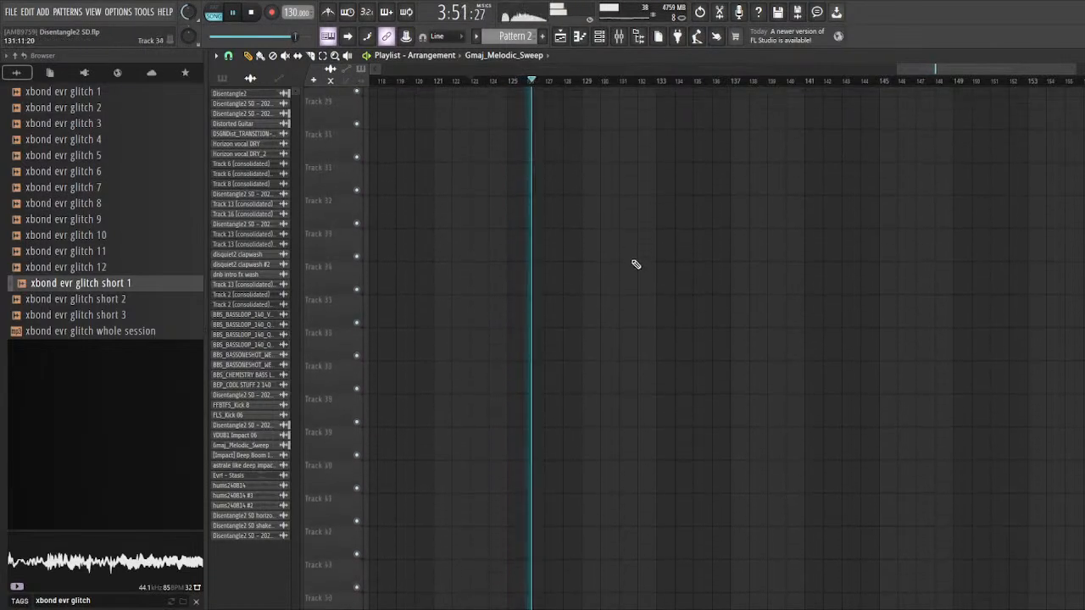
scroll(636, 263, "up", 2)
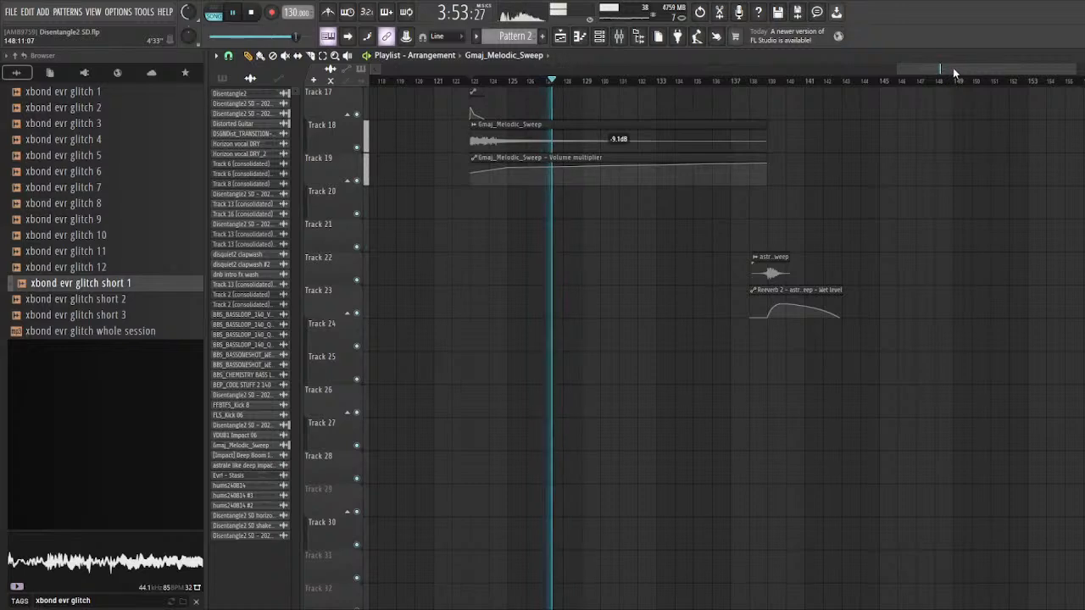
scroll(857, 281, "up", 4)
scroll(778, 446, "up", 5)
scroll(695, 515, "up", 3)
scroll(695, 515, "down", 5)
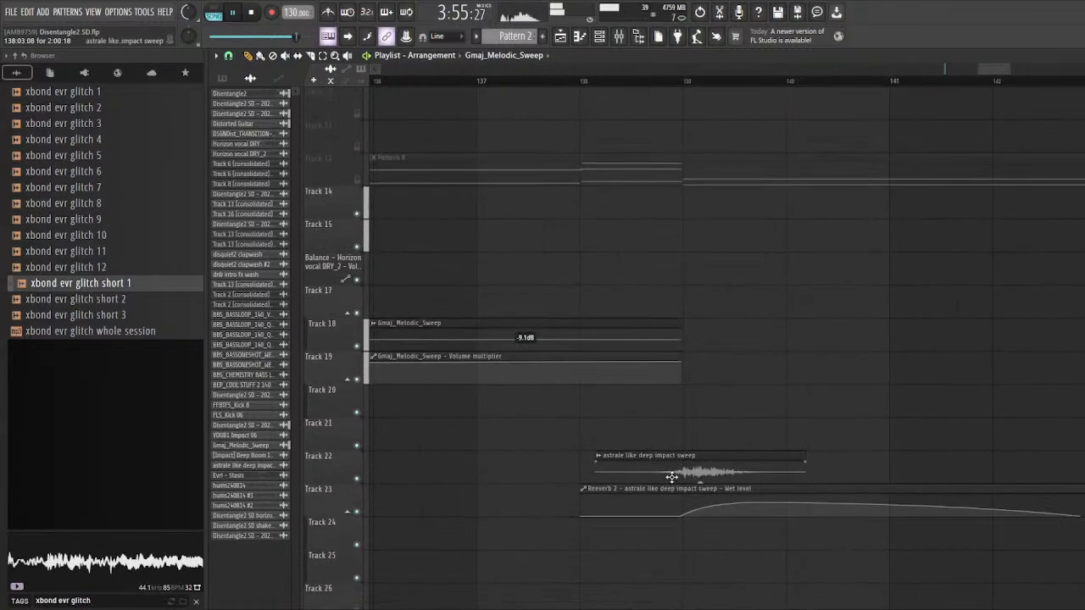
double_click(676, 471)
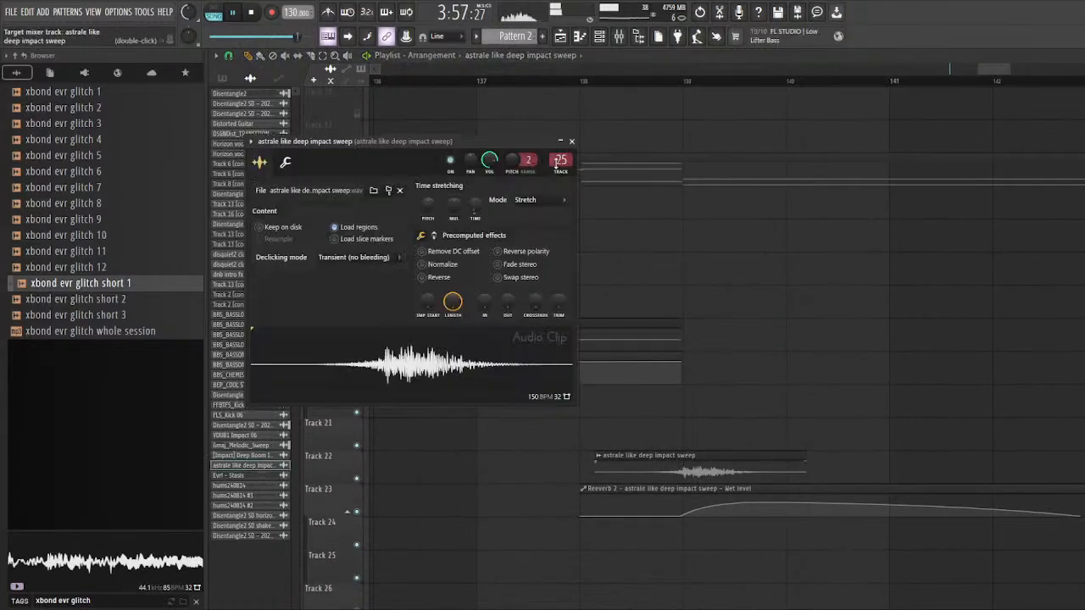
double_click(558, 159)
left_click(975, 324)
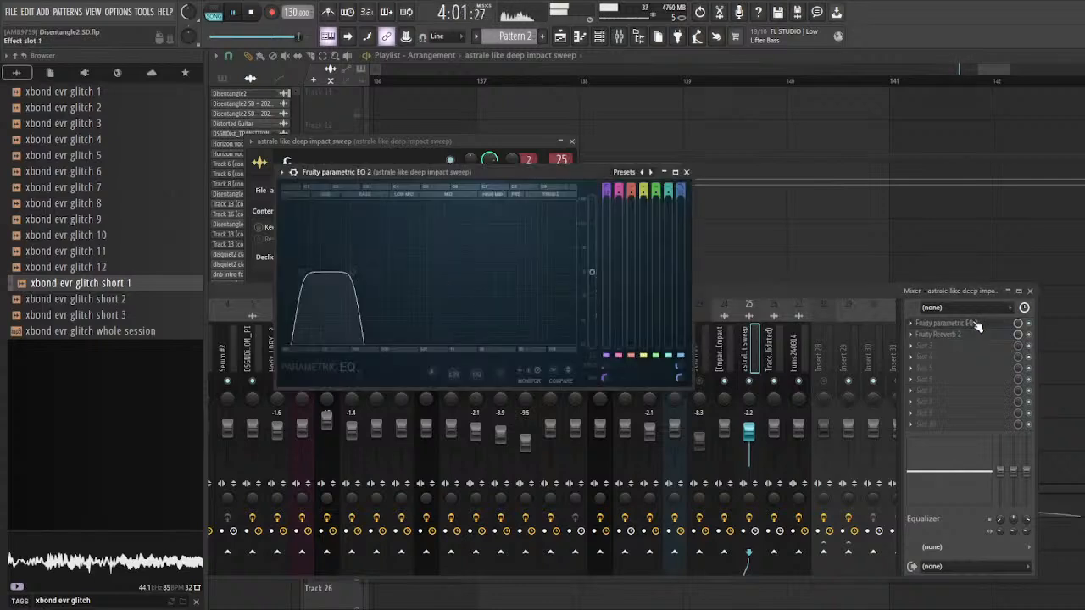
left_click(811, 255)
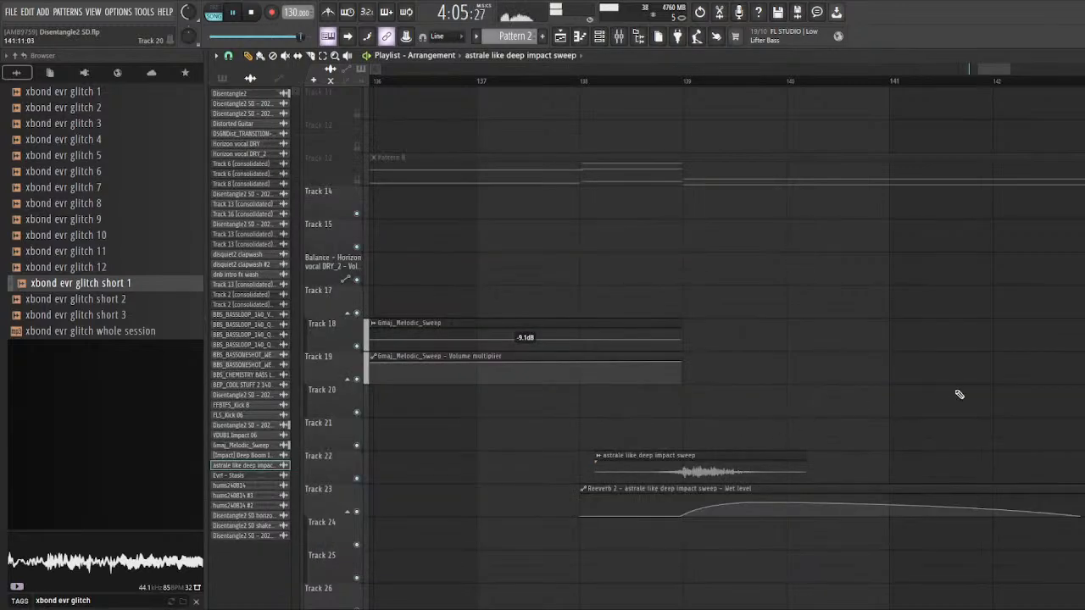
Step: Play the outro through to the end of the arrangement, stop playback, and return the playhead to the song's start
scroll(1049, 395, "down", 4)
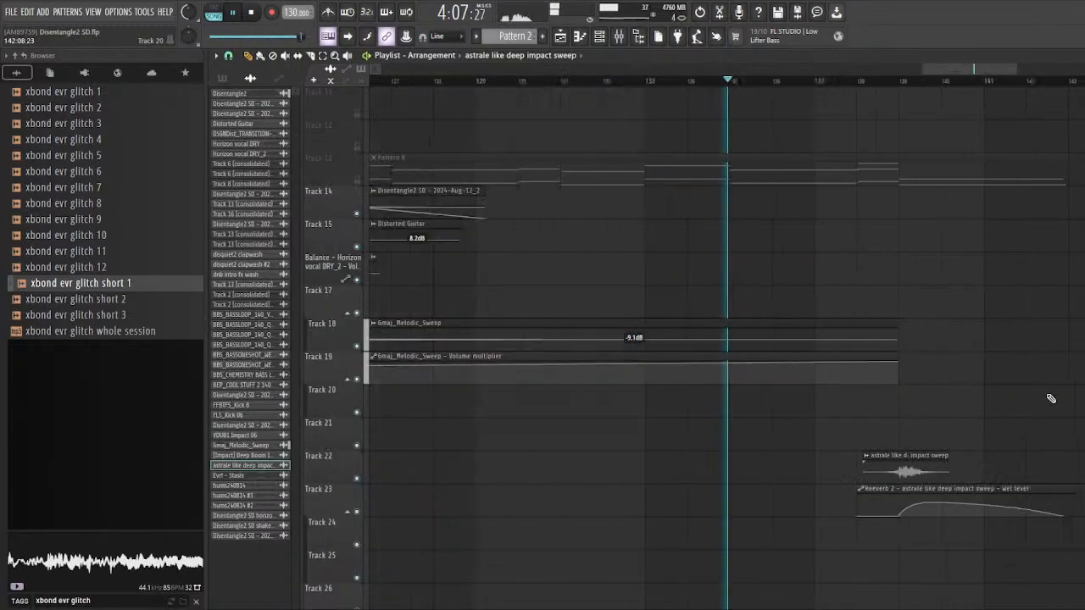
scroll(1050, 398, "down", 5)
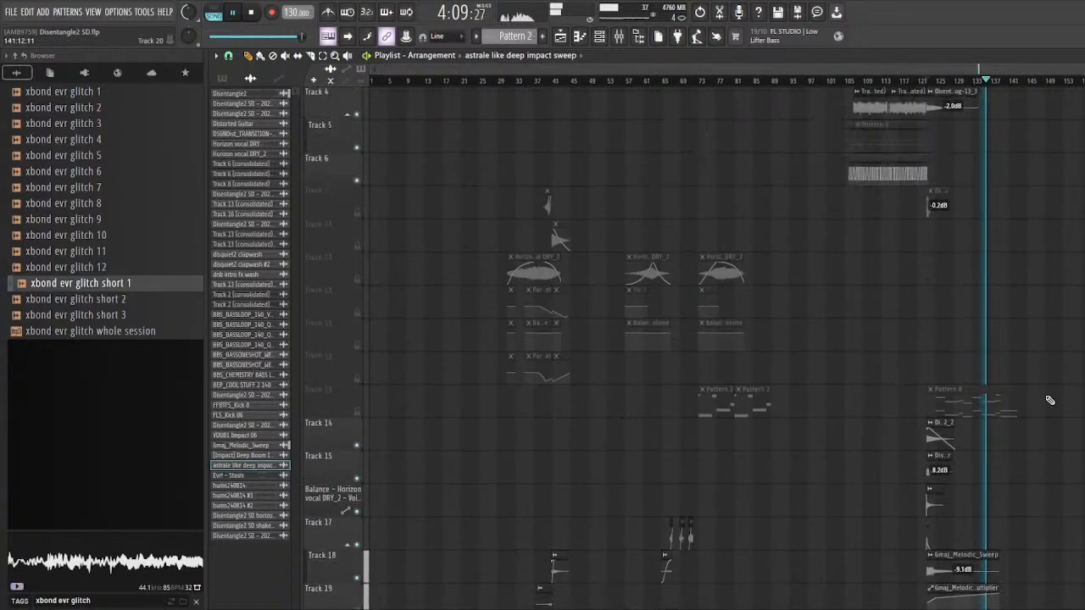
scroll(1050, 400, "up", 3)
scroll(1054, 373, "down", 4)
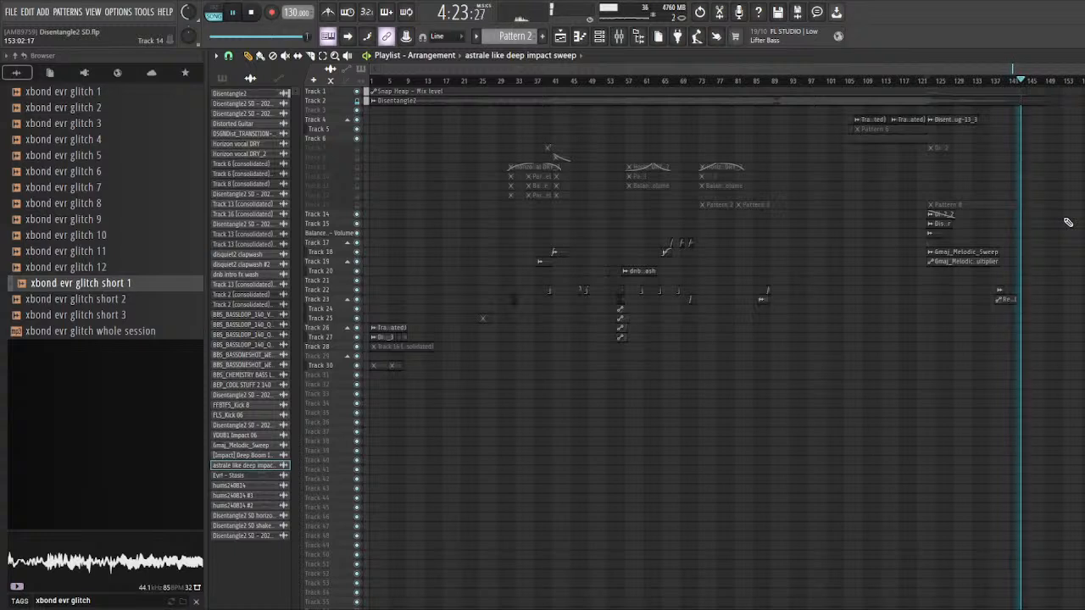
key("space")
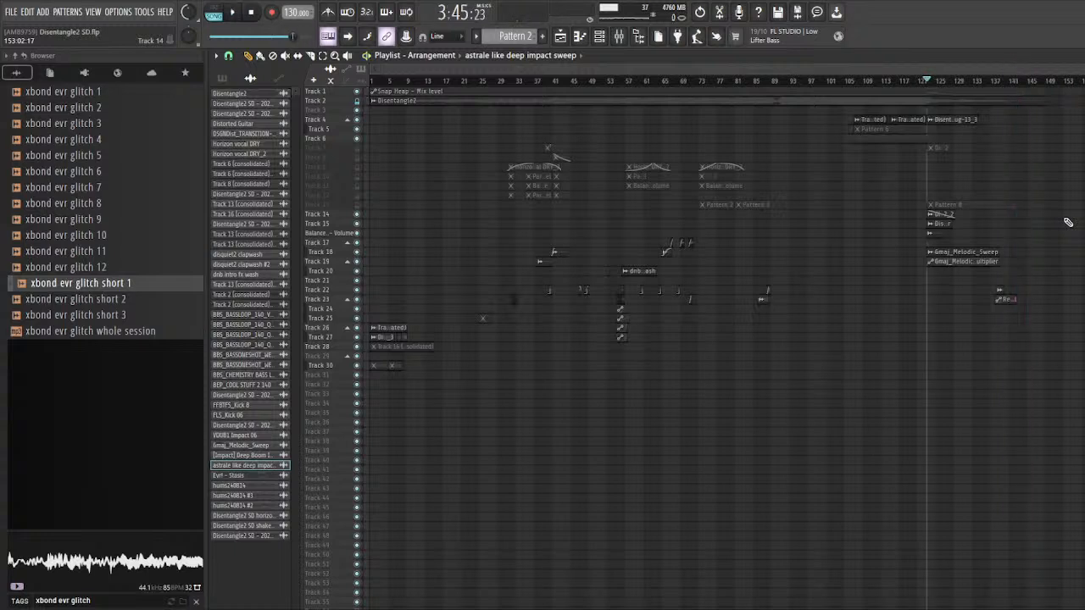
left_click(251, 11)
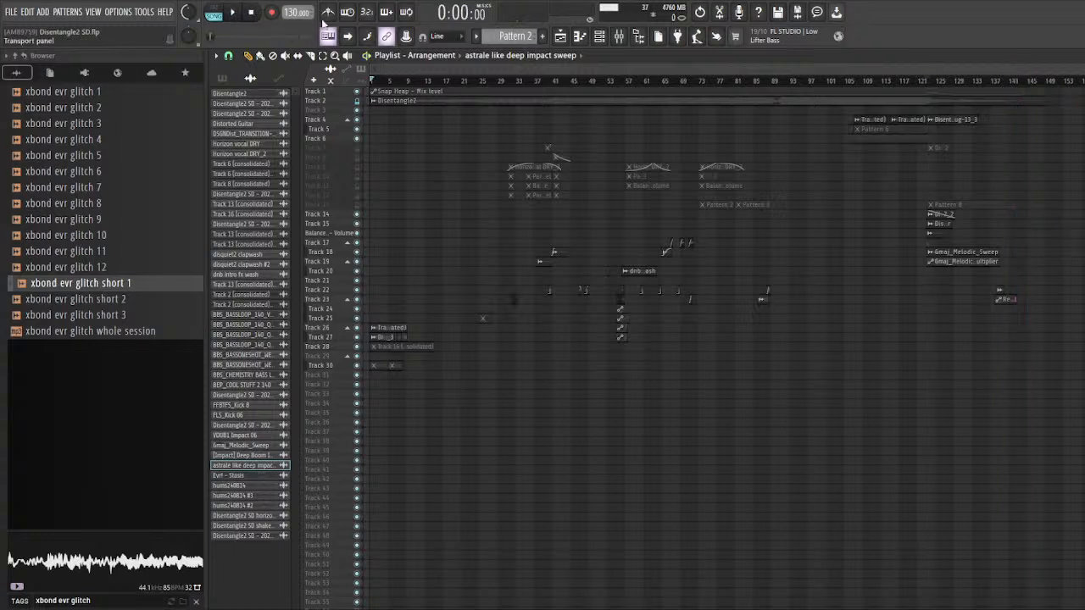
scroll(621, 89, "down", 5)
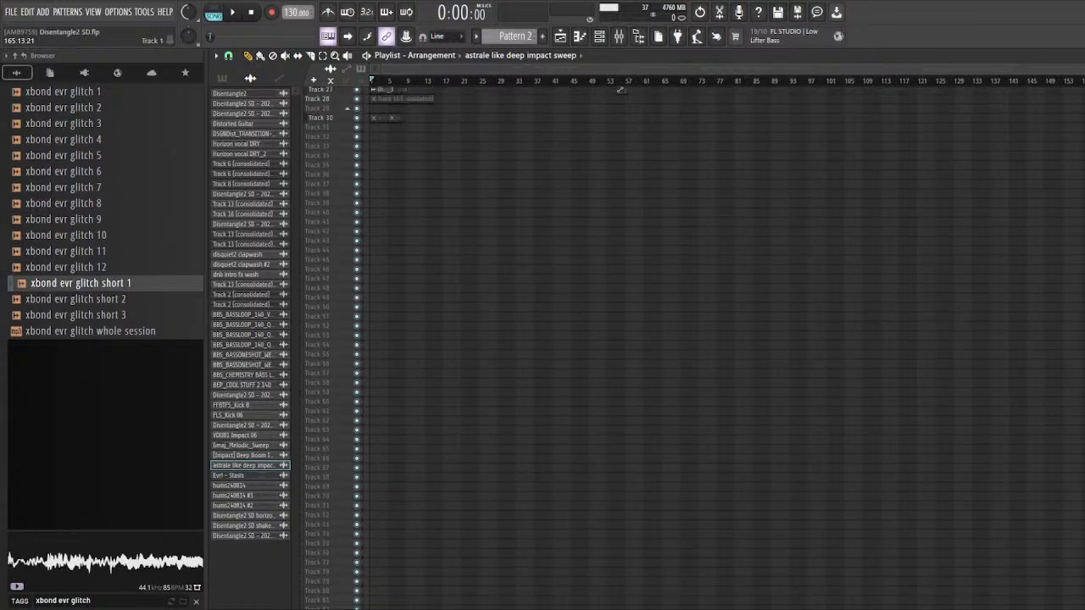
scroll(621, 89, "up", 5)
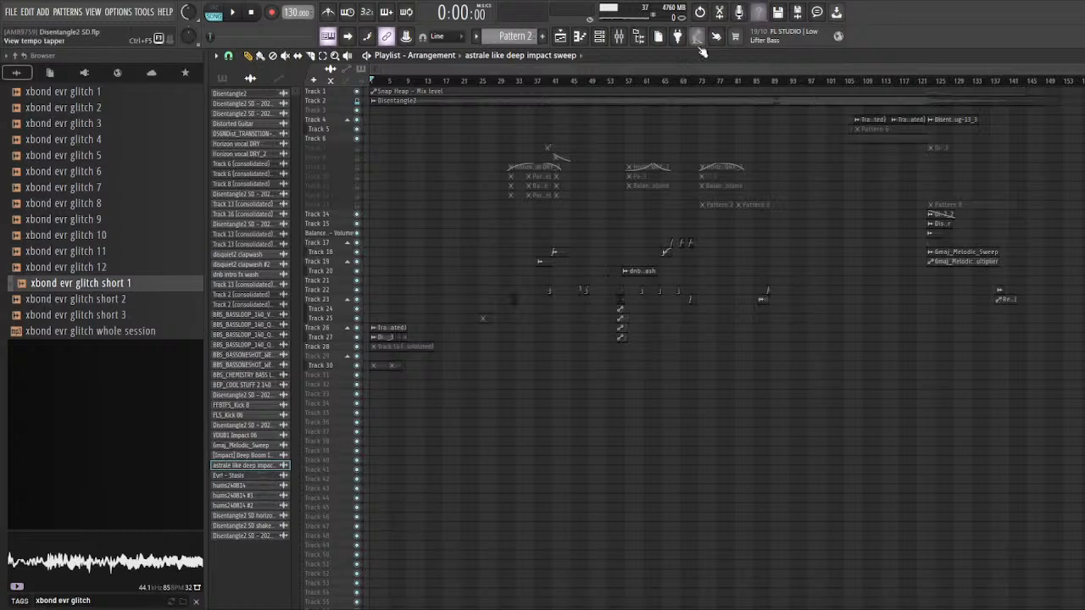
scroll(673, 69, "down", 2)
scroll(674, 70, "up", 2)
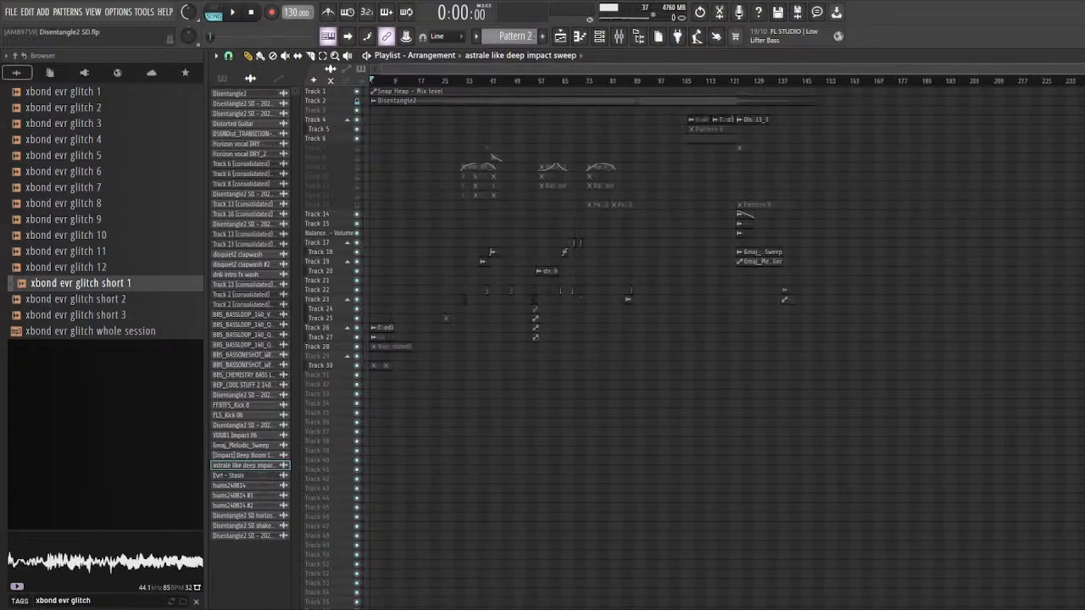